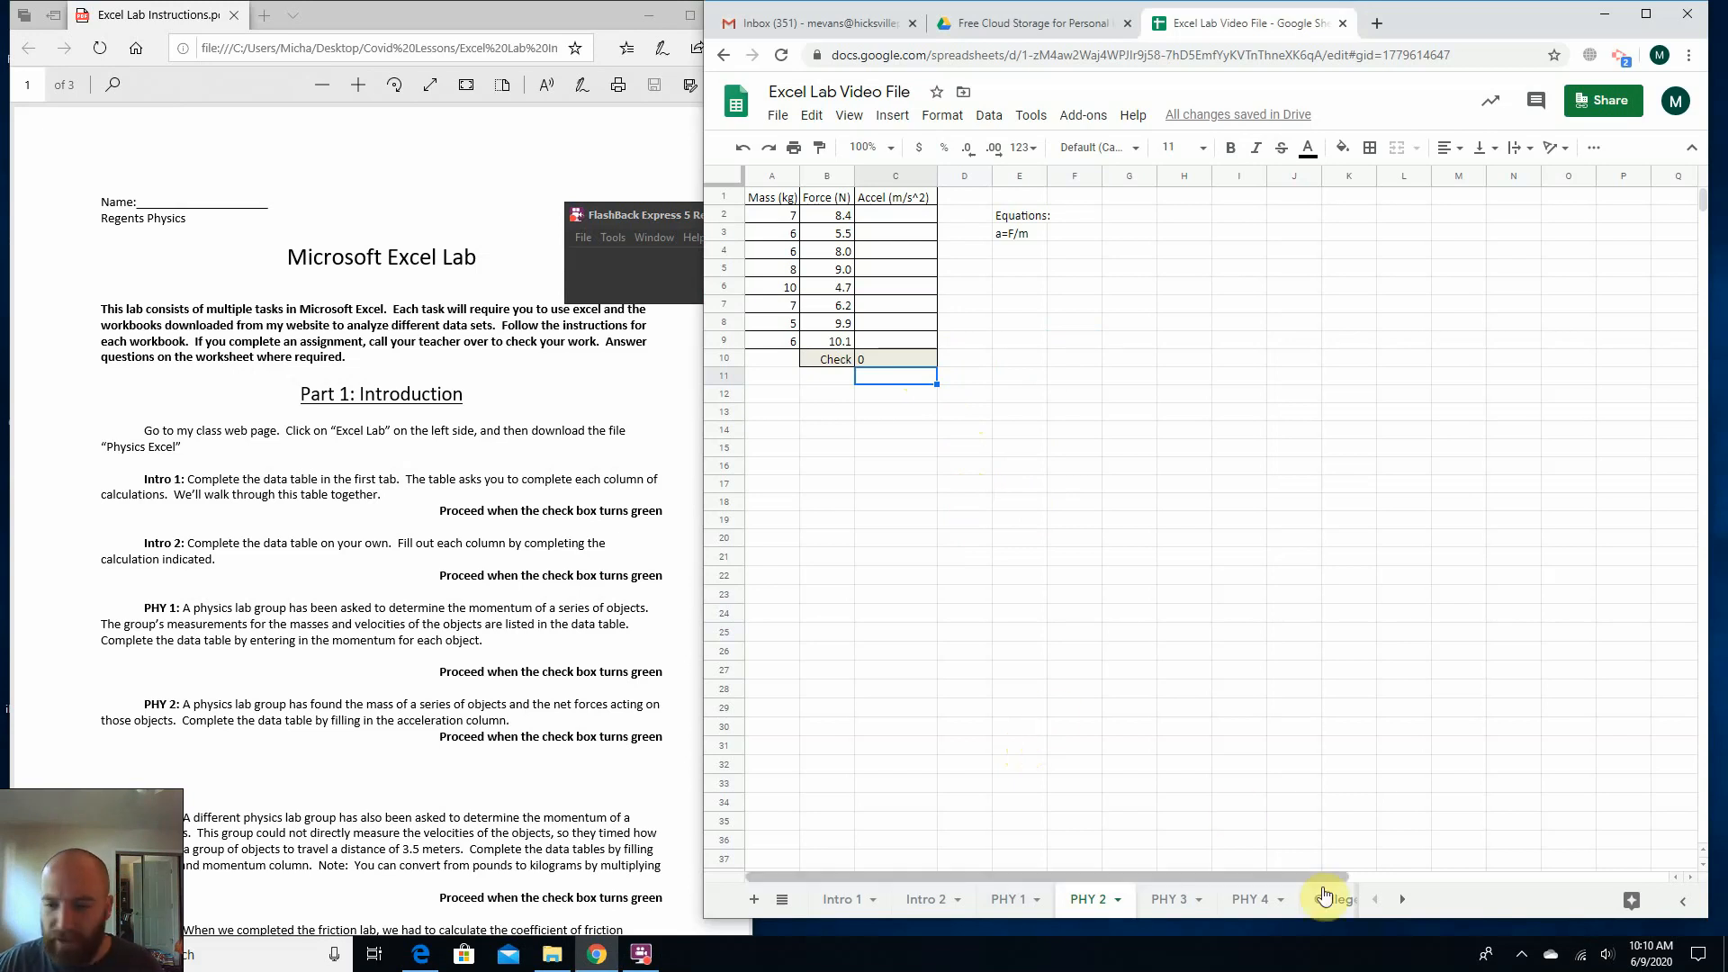
Look over the PHY task descriptions in the Excel lab instructions PDF.
{"action": "scroll", "coordinate": [435, 687], "scroll_direction": "down", "scroll_amount": 3}
{"action": "left_click", "coordinate": [220, 564]}
{"action": "left_click_drag", "start_coordinate": [244, 628], "coordinate": [295, 682]}
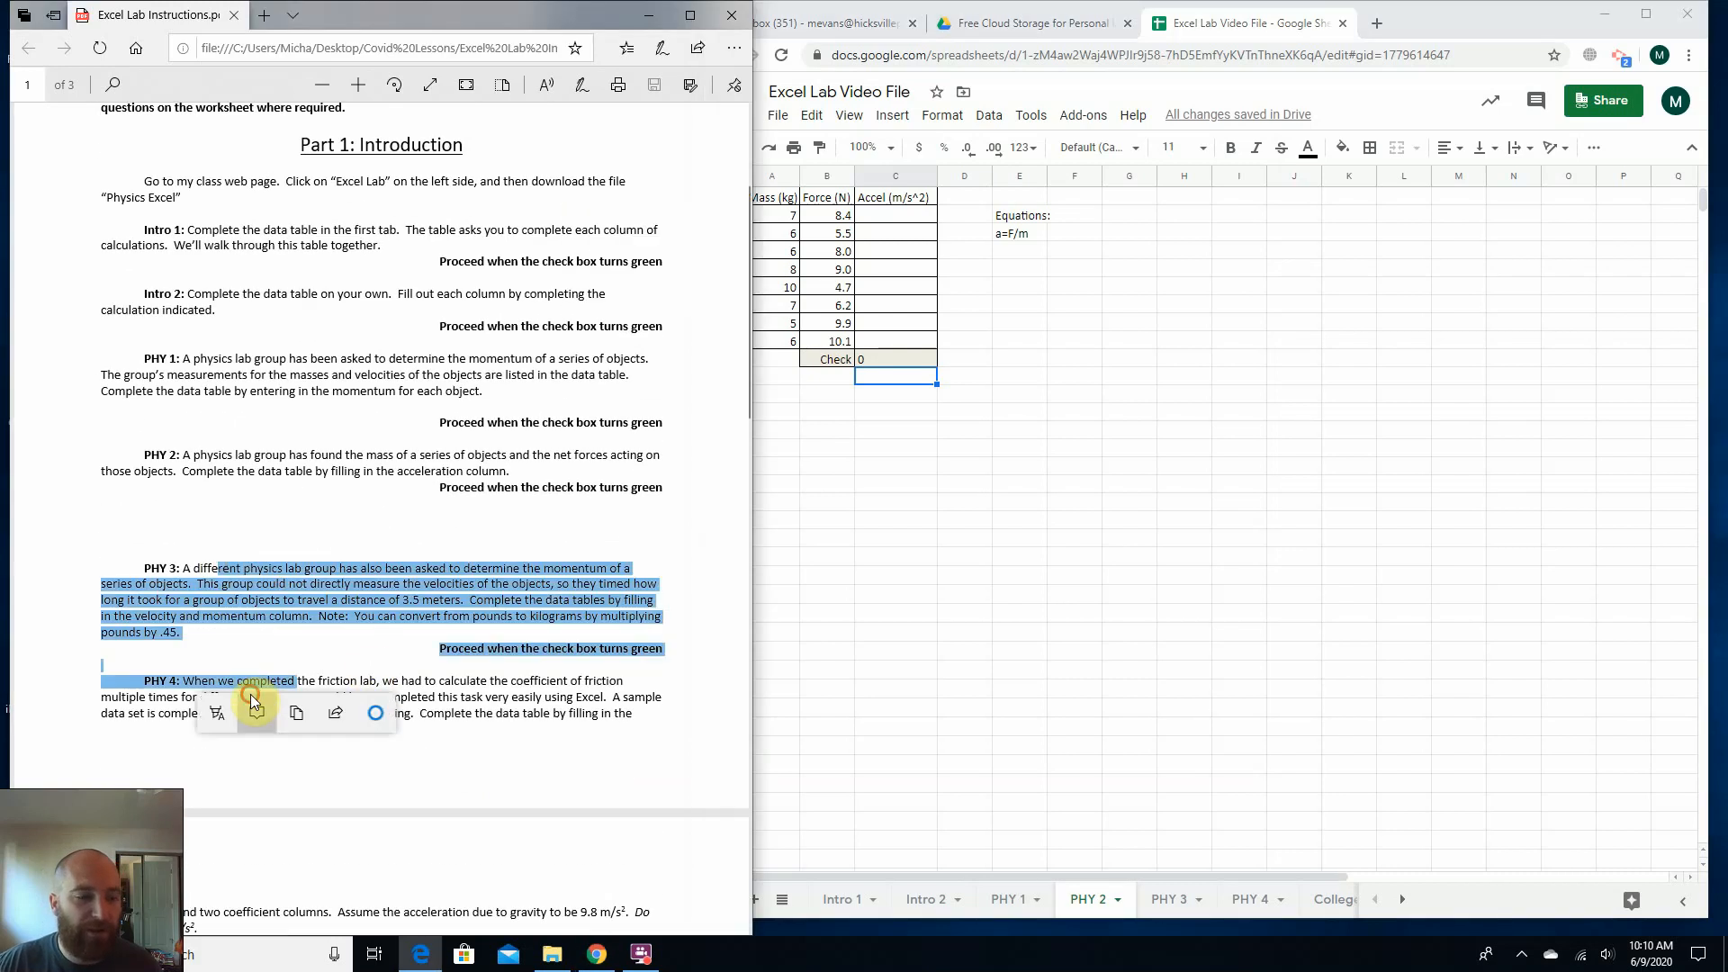
{"action": "left_click", "coordinate": [255, 706]}
{"action": "left_click", "coordinate": [370, 525]}
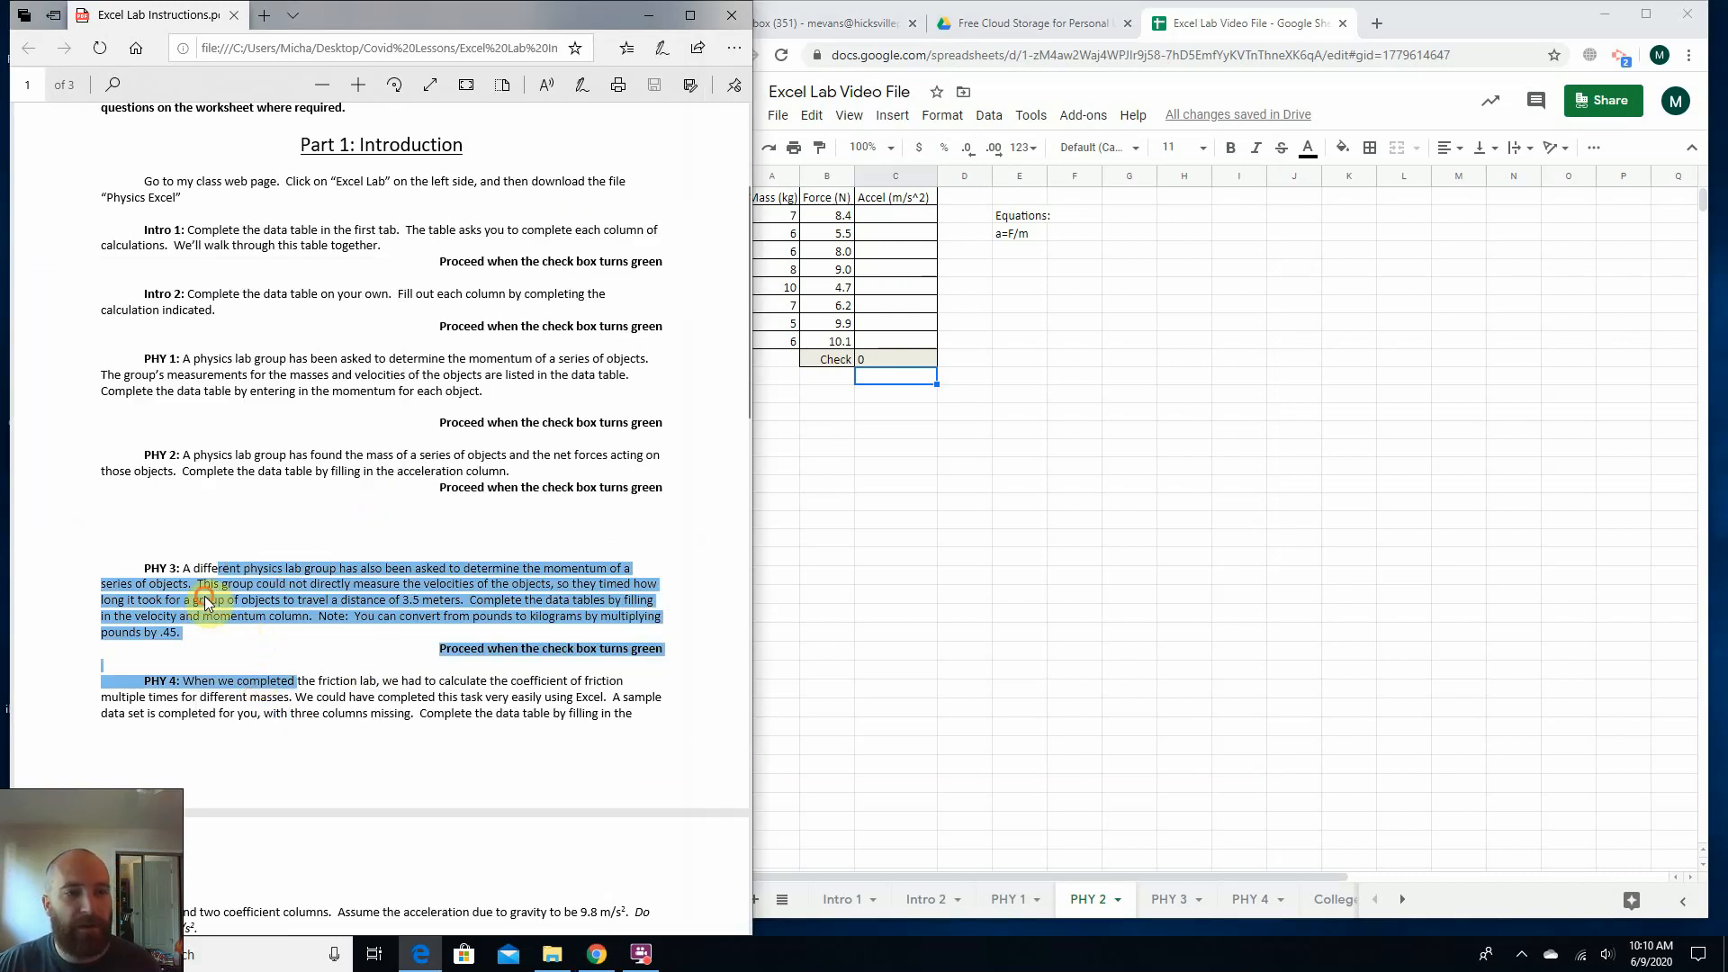
{"action": "left_click", "coordinate": [207, 603]}
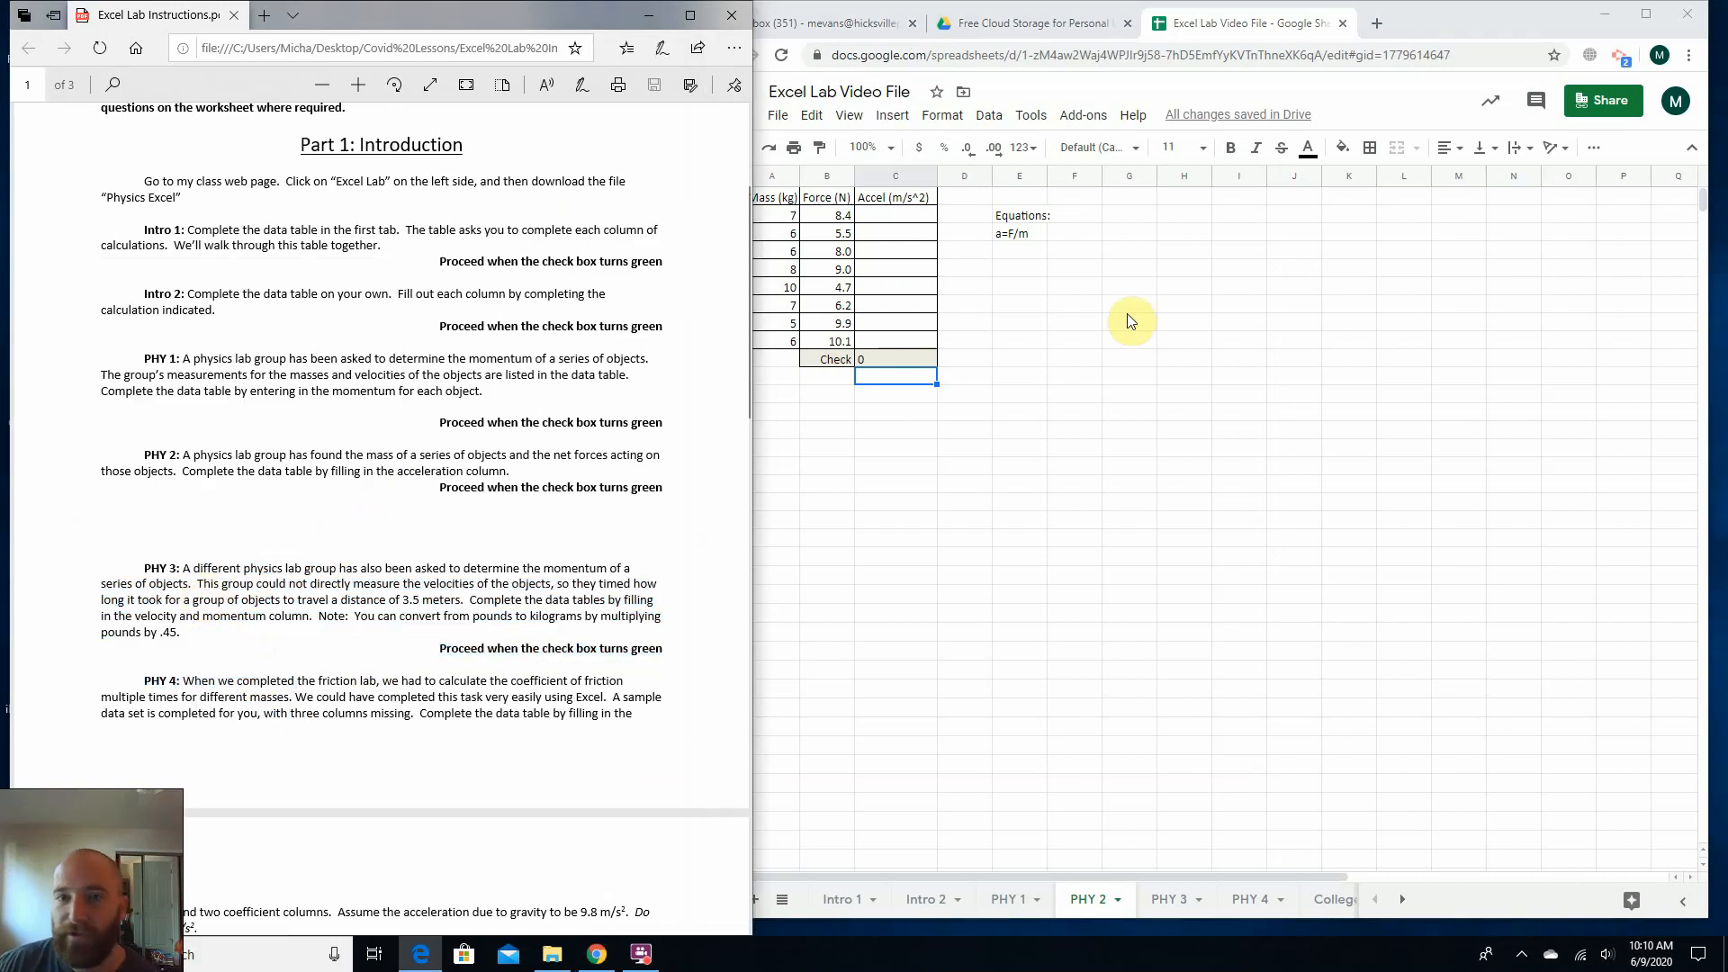
{"action": "left_click", "coordinate": [1055, 360]}
{"action": "scroll", "coordinate": [387, 437], "scroll_direction": "up", "scroll_amount": 3}
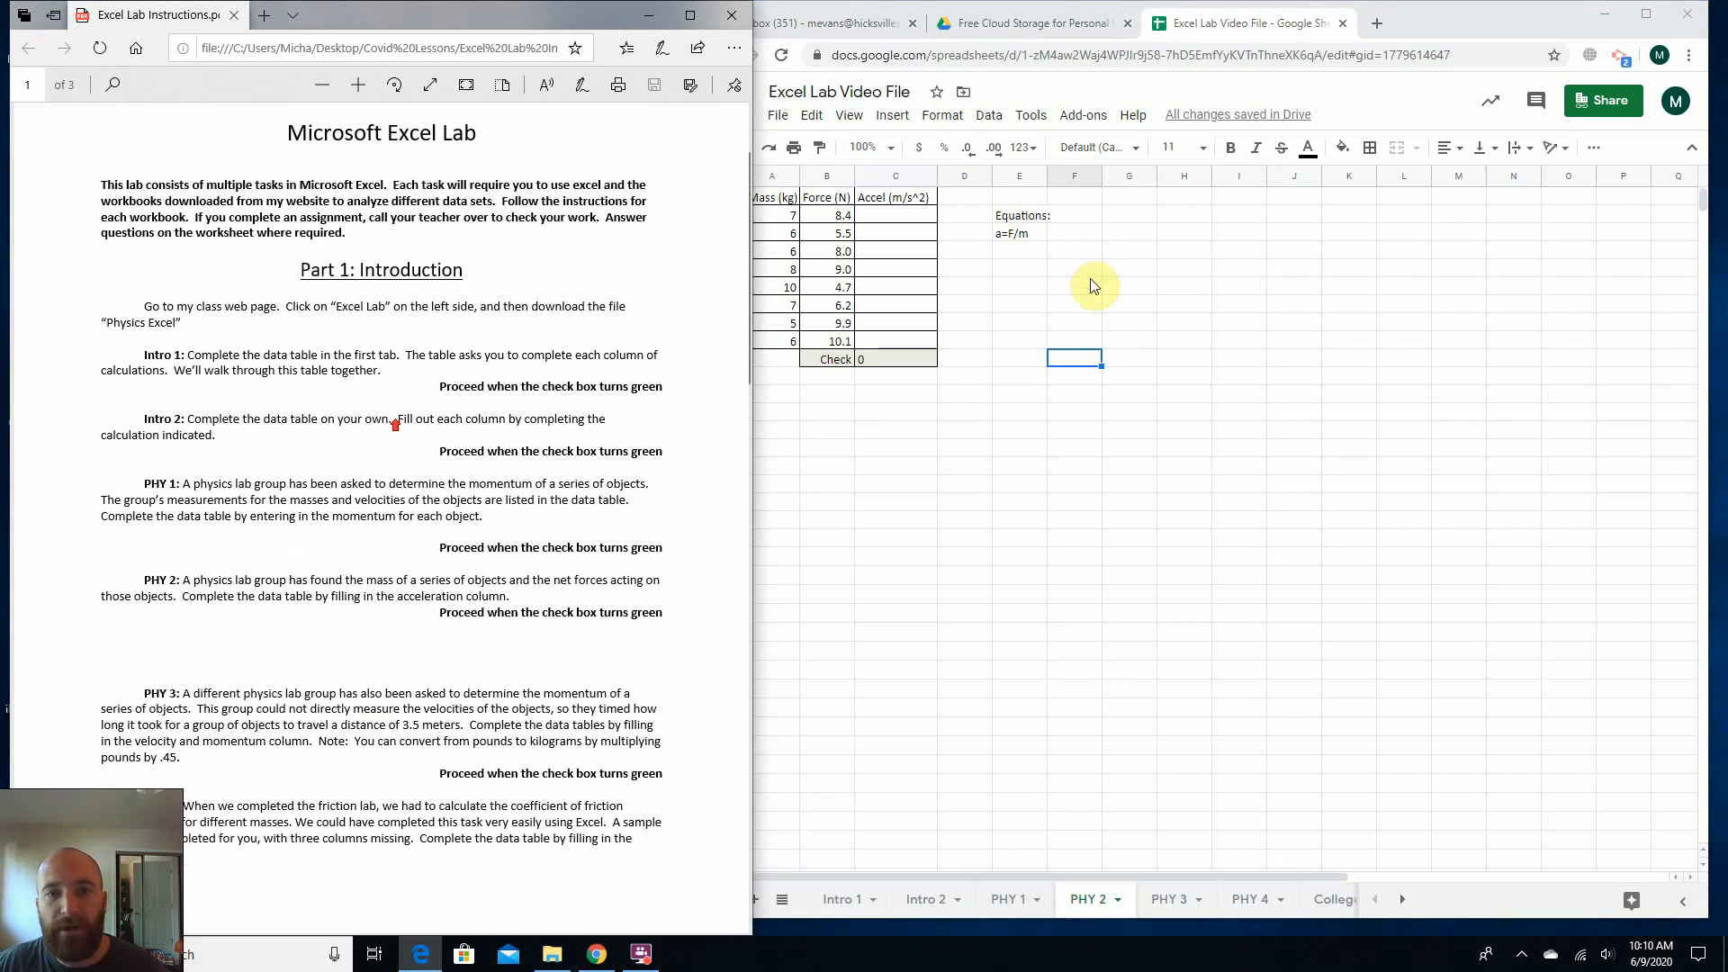
{"action": "left_click", "coordinate": [1079, 266]}
{"action": "left_click", "coordinate": [1024, 287]}
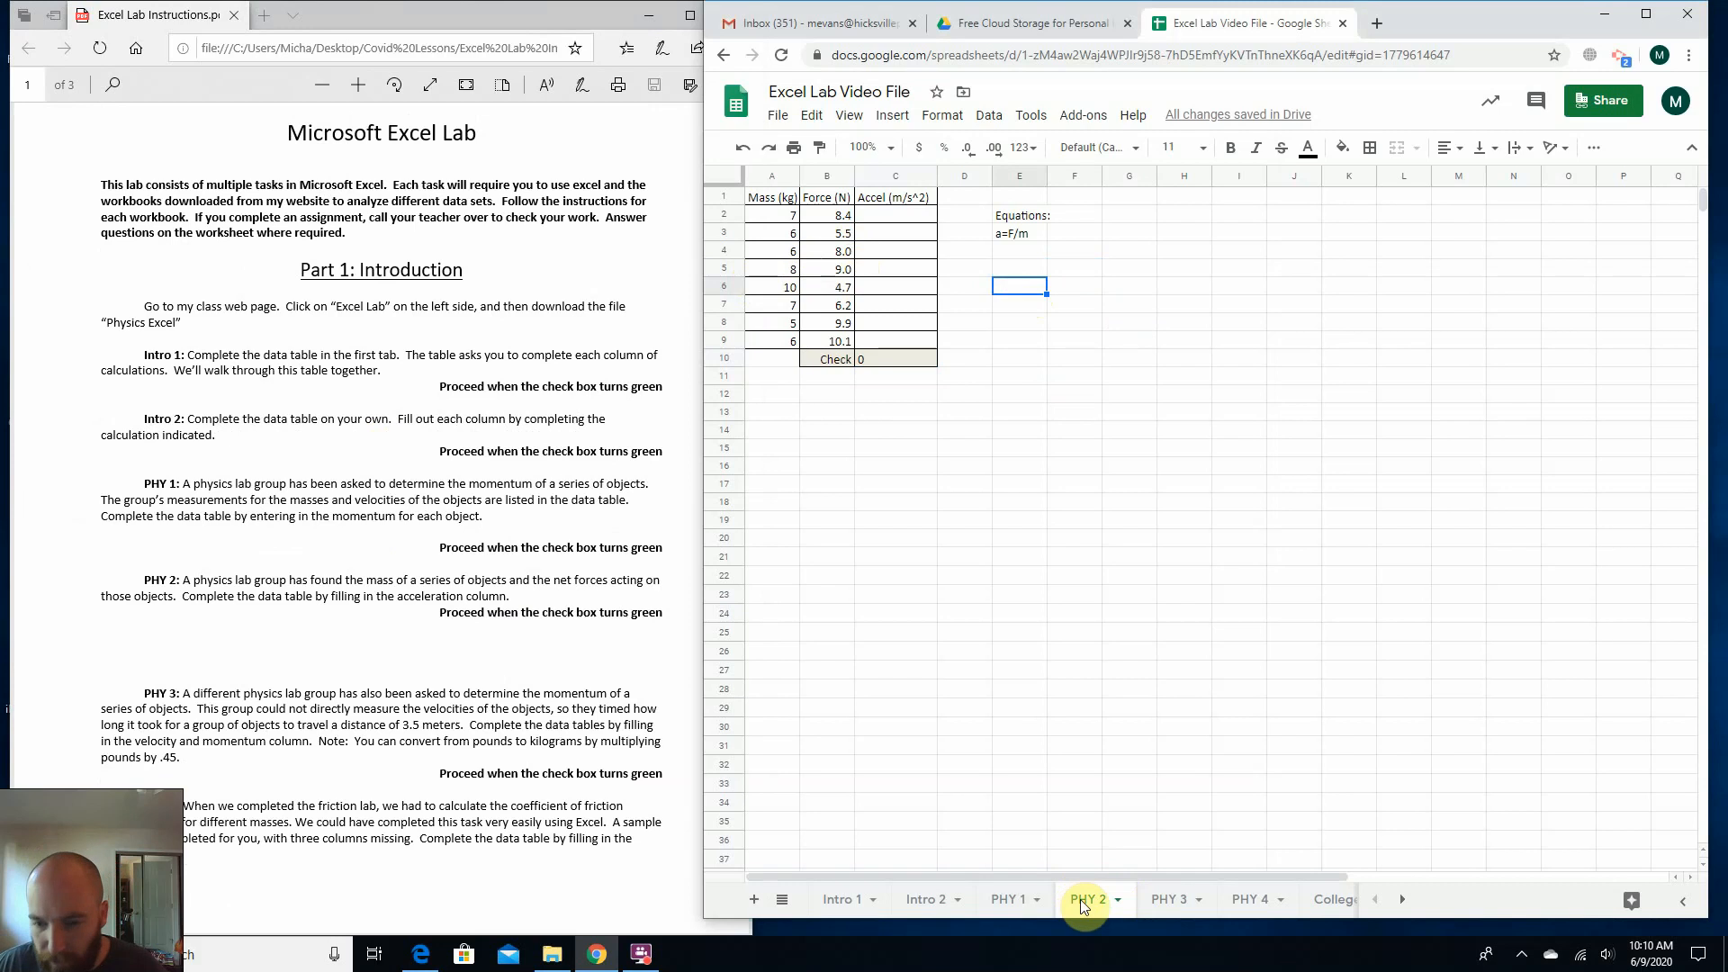
Read the PHY 2 task in the lab instructions and the equation a=F/m beside its data table.
{"action": "left_click_drag", "start_coordinate": [239, 597], "coordinate": [493, 599]}
{"action": "left_click", "coordinate": [746, 537]}
{"action": "left_click", "coordinate": [937, 463]}
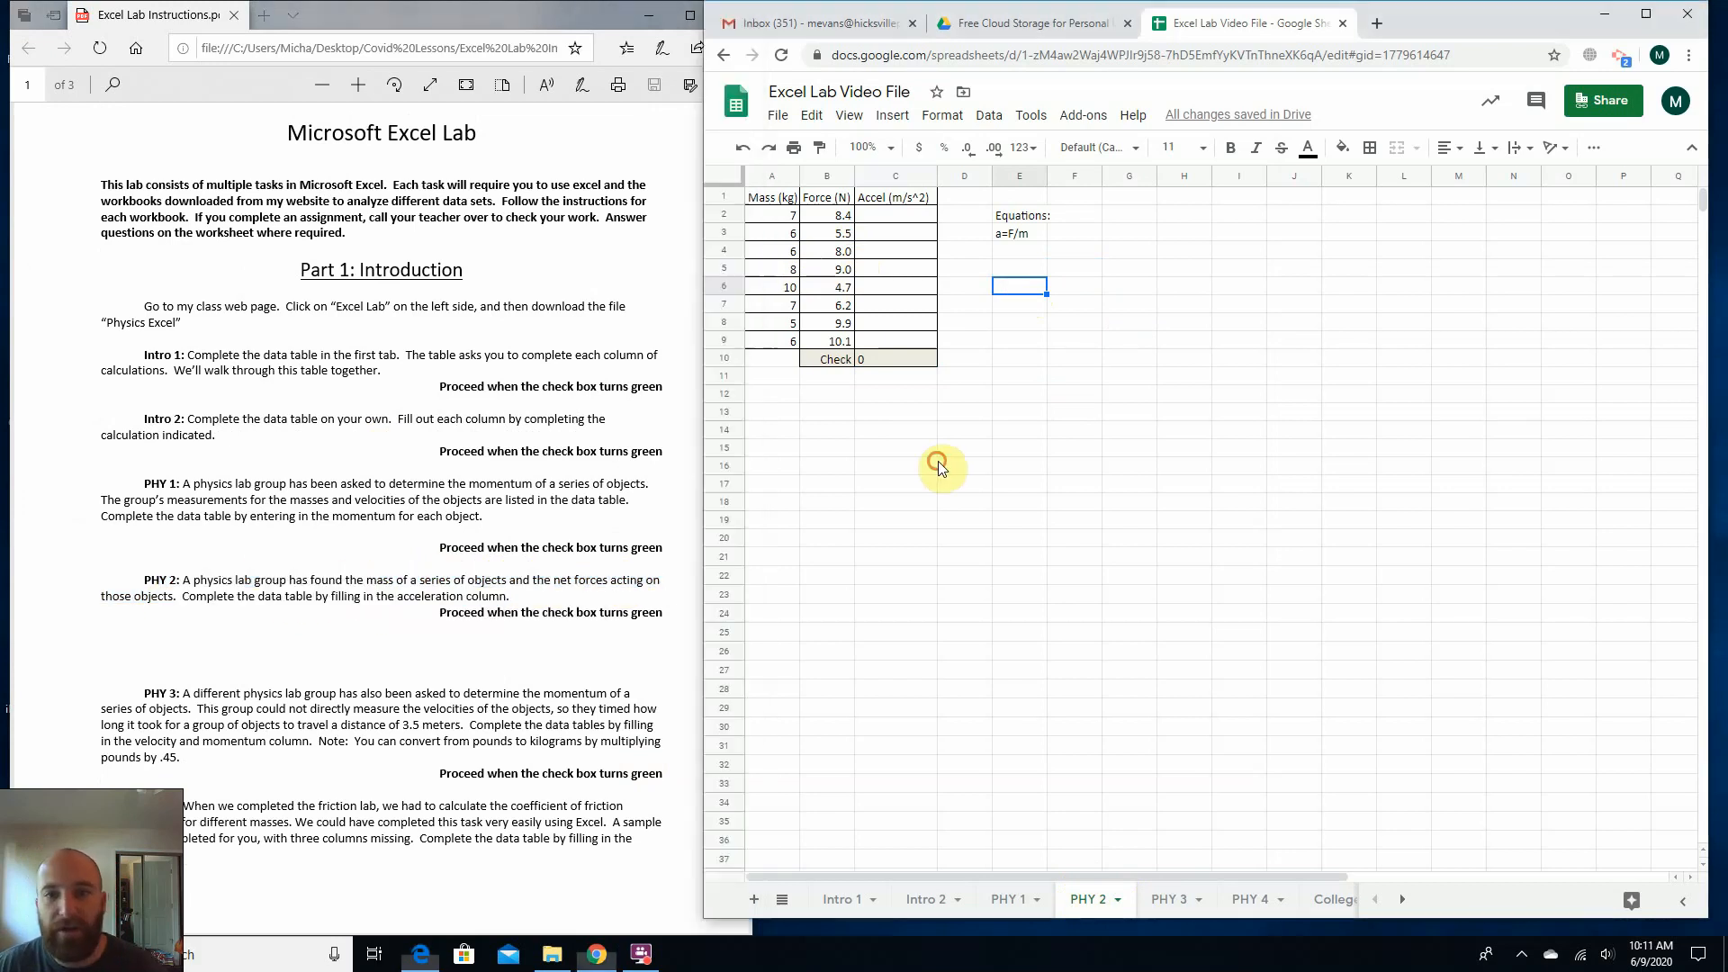
{"action": "left_click", "coordinate": [1012, 257]}
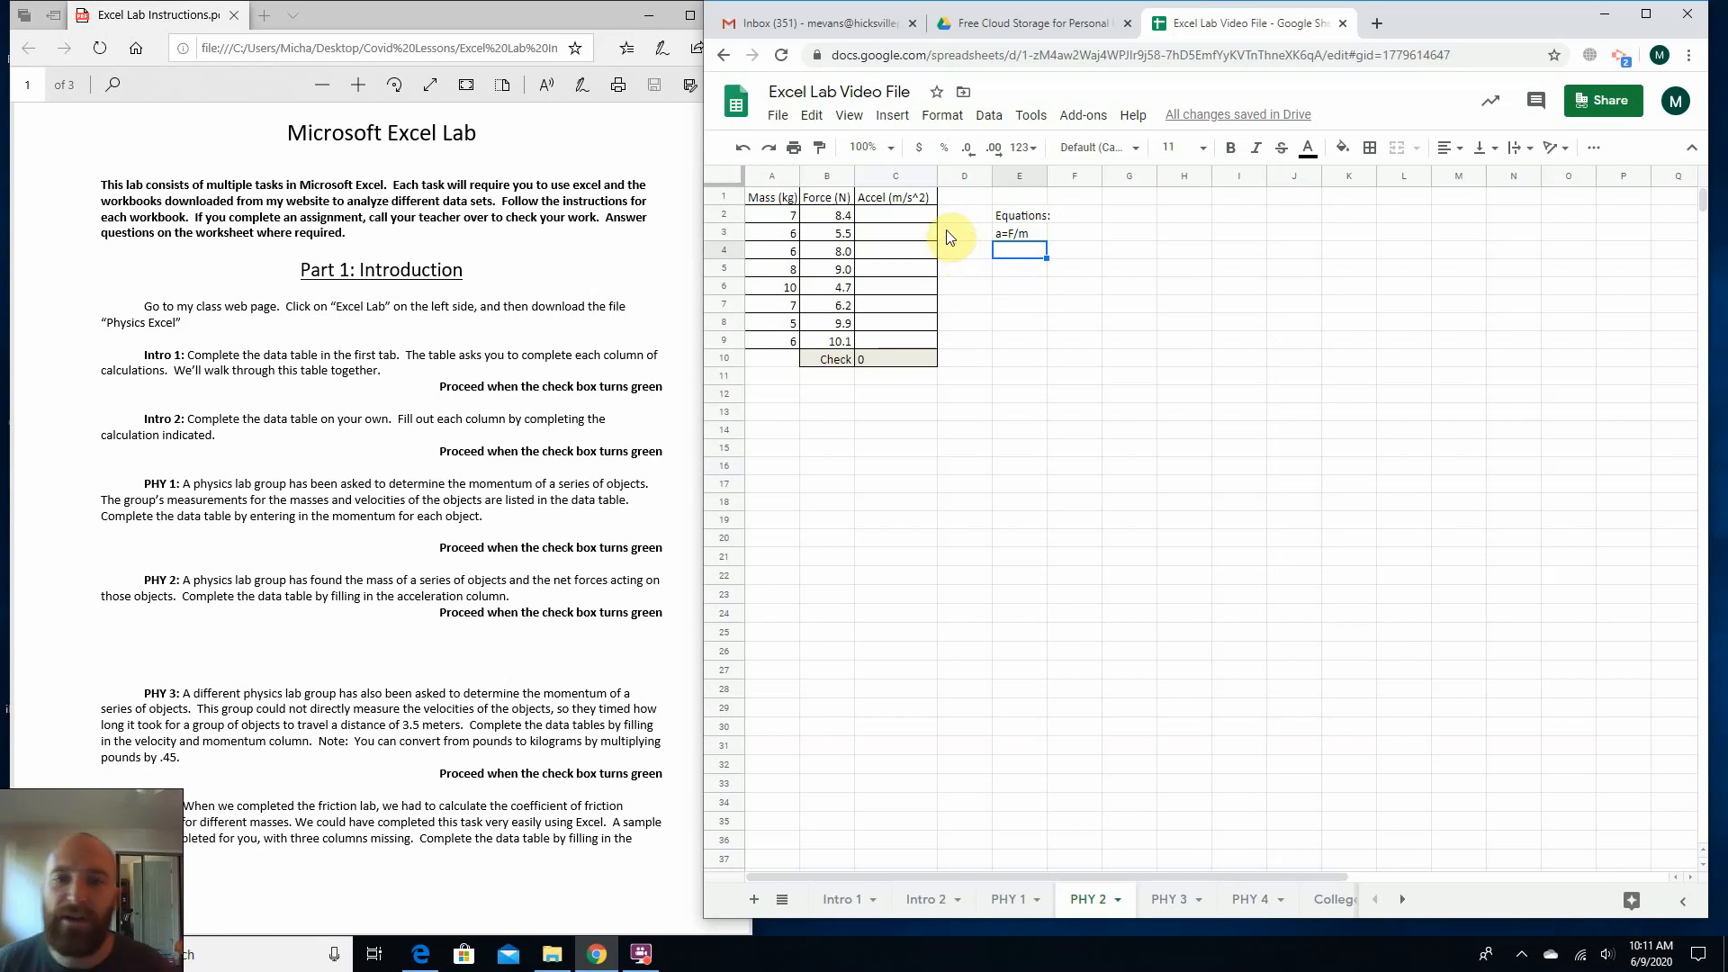
{"action": "left_click", "coordinate": [1023, 235]}
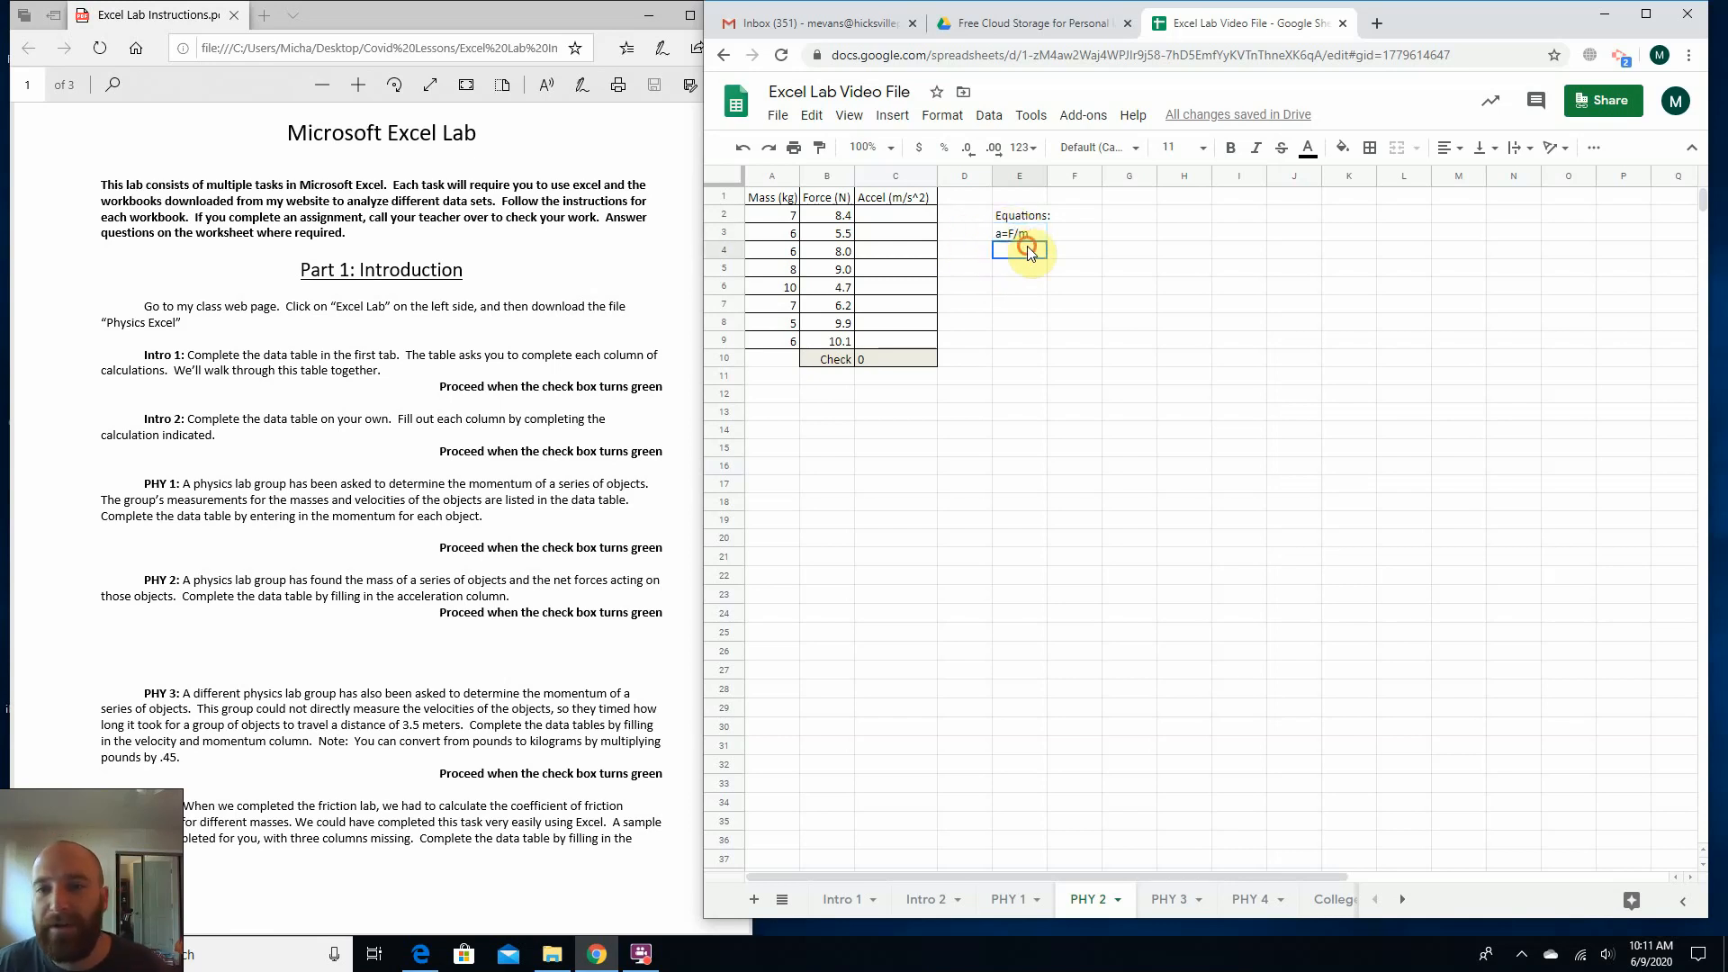
Enter the formula =b2/a2 in cell C2 of the PHY 2 sheet to calculate the first acceleration.
{"action": "left_click", "coordinate": [896, 217]}
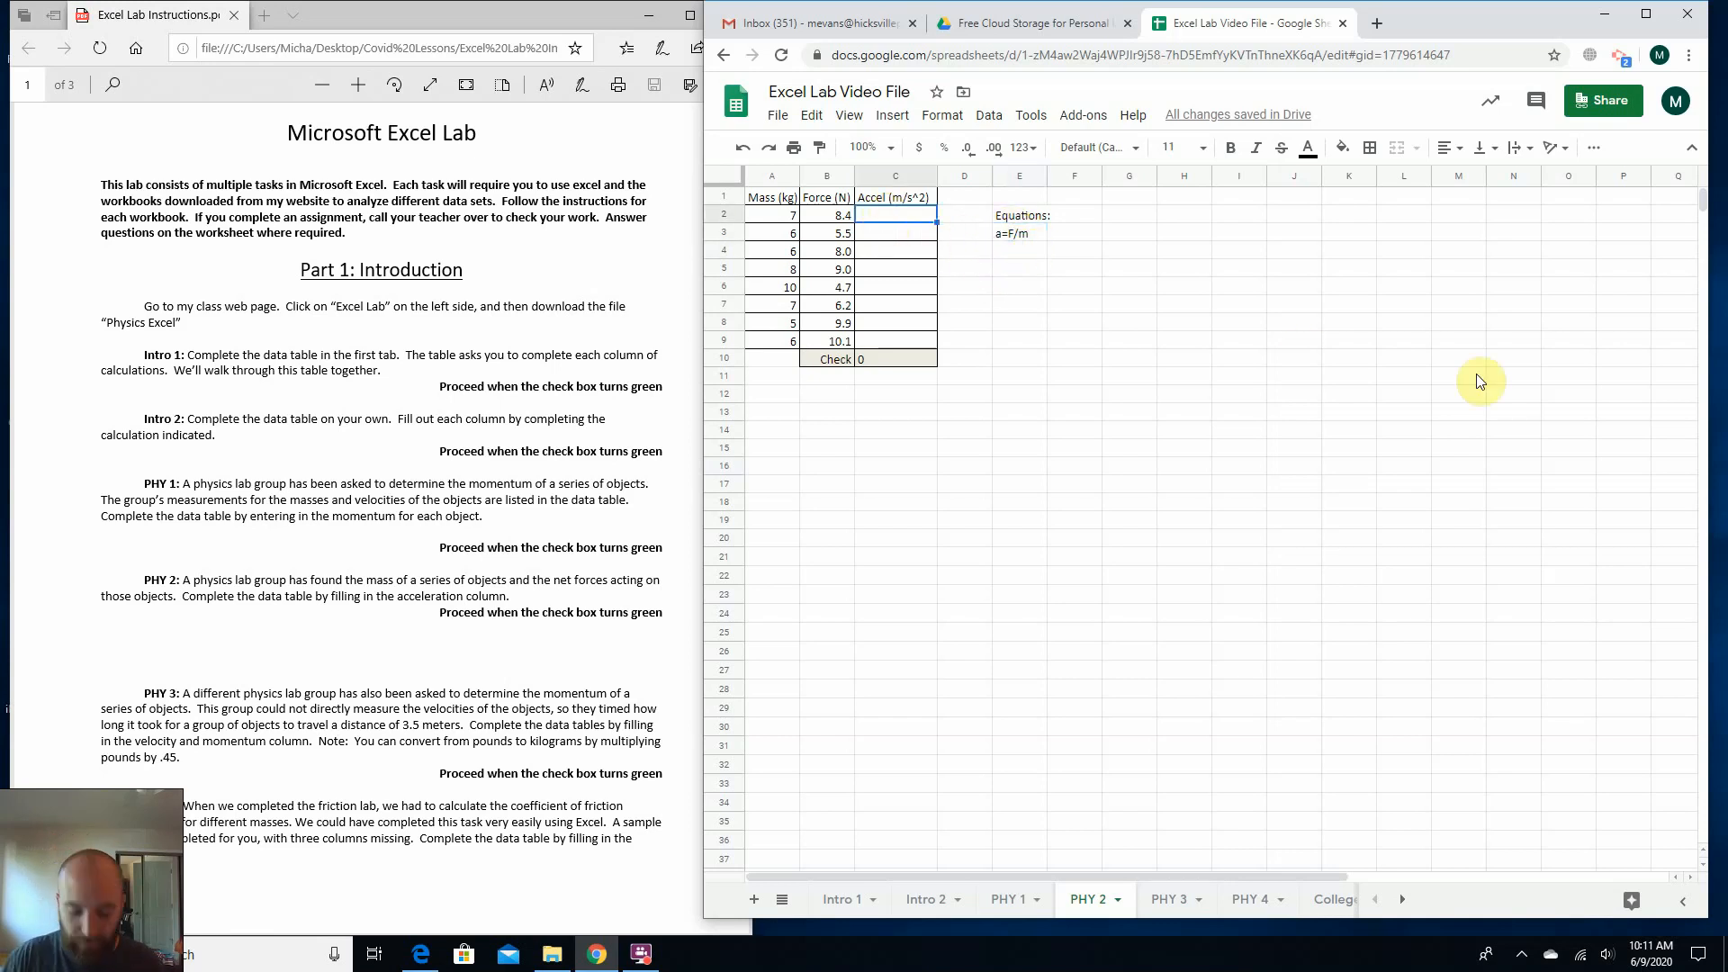
{"action": "type", "text": "="}
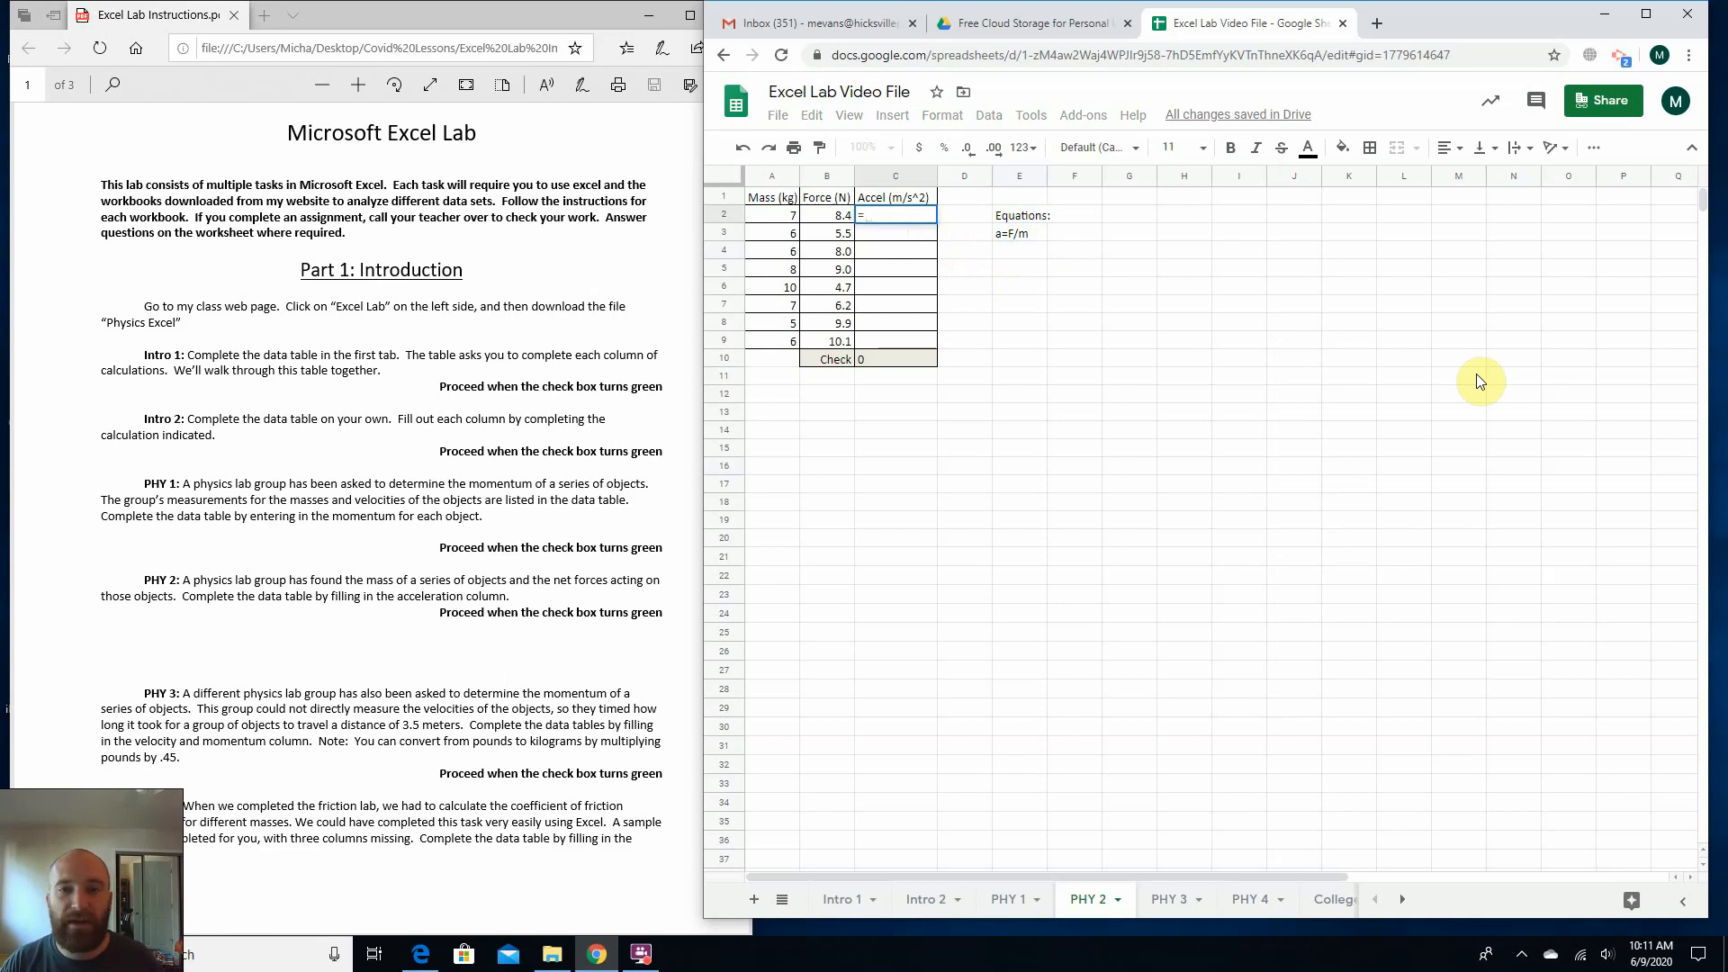
{"action": "type", "text": "b2"}
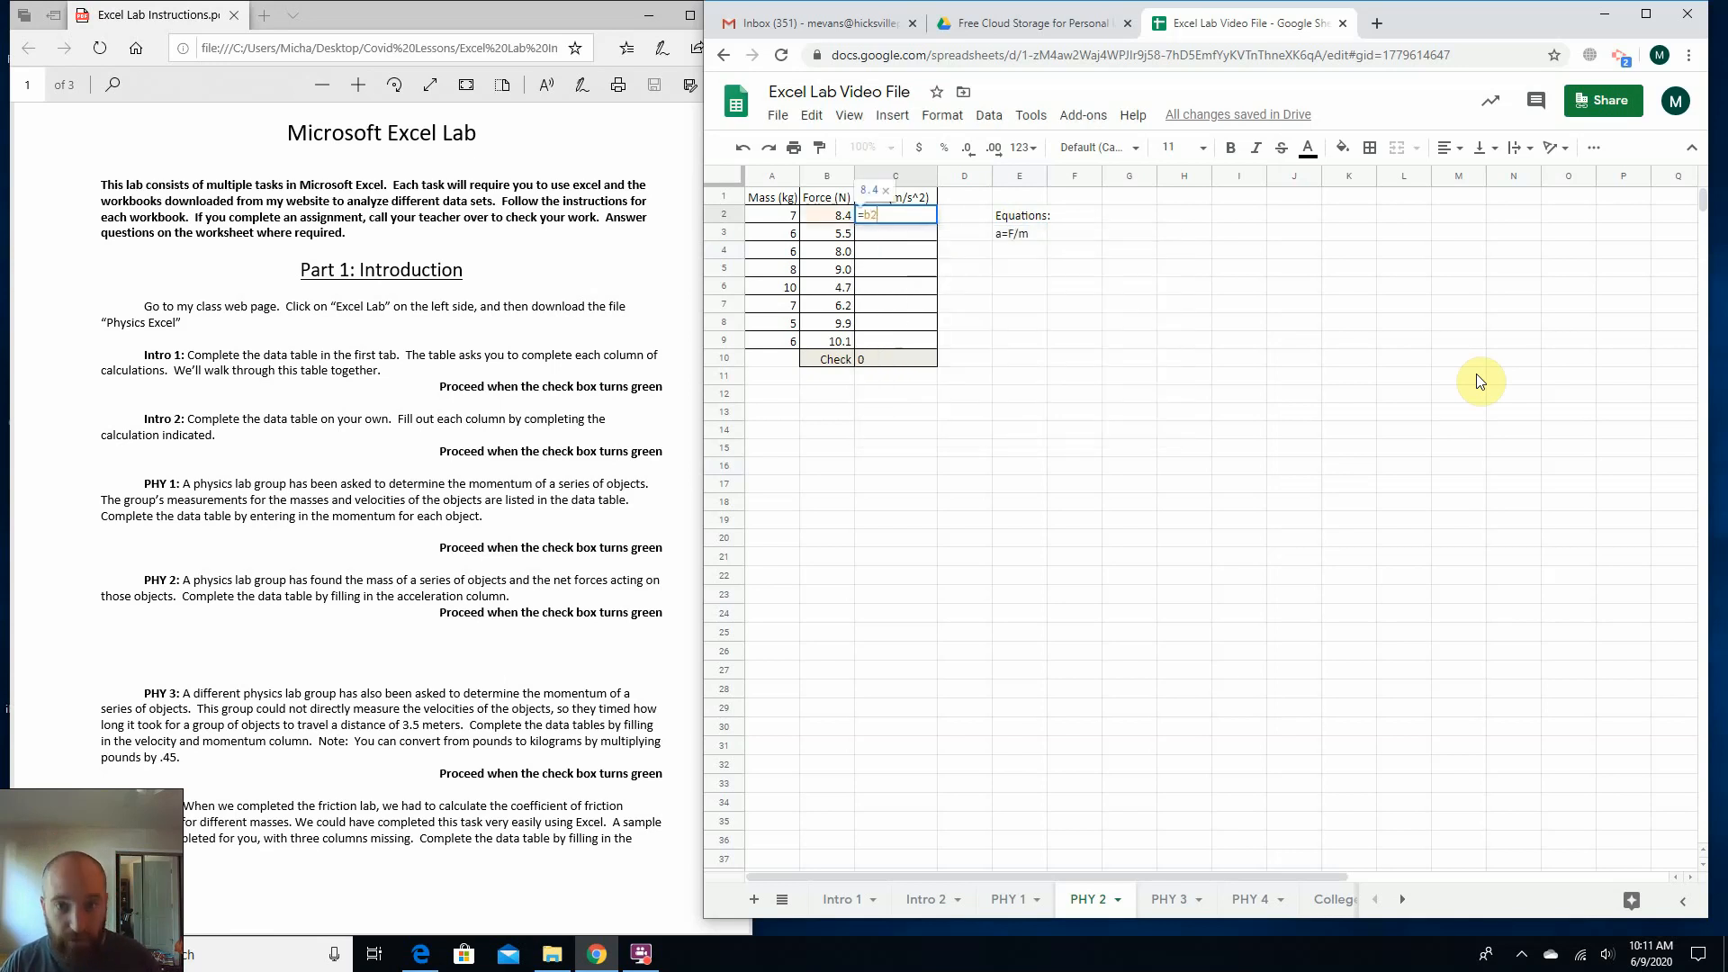
{"action": "type", "text": "/"}
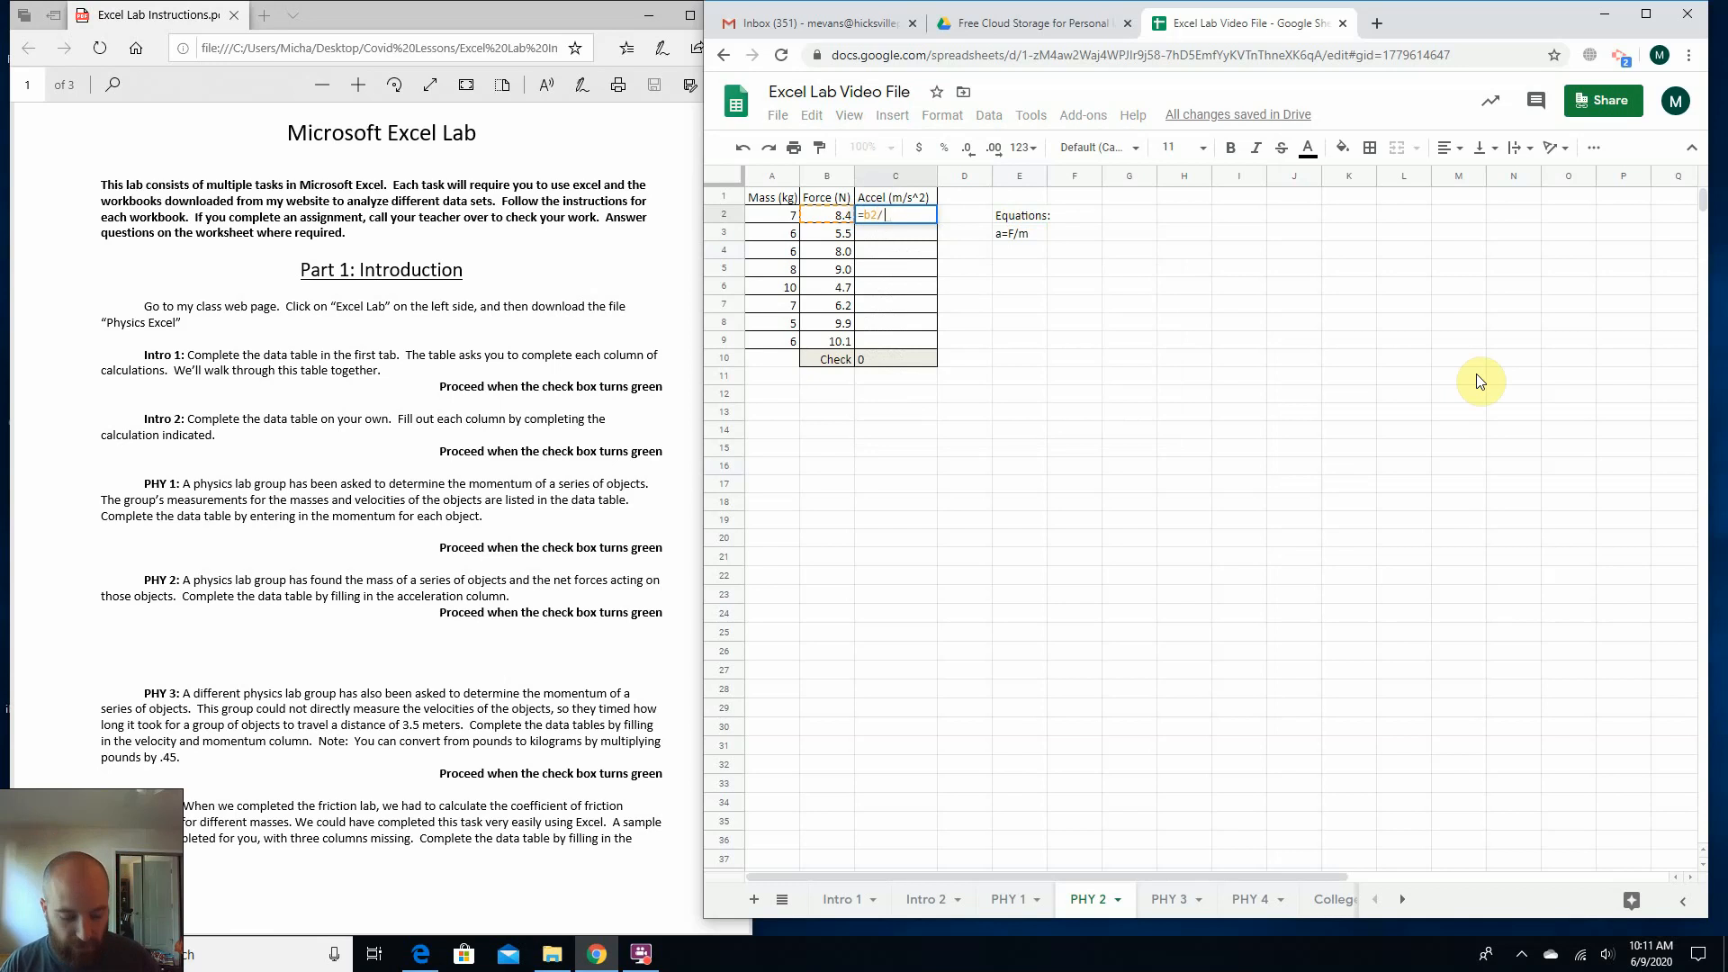
{"action": "type", "text": "a2"}
{"action": "key", "text": "Return"}
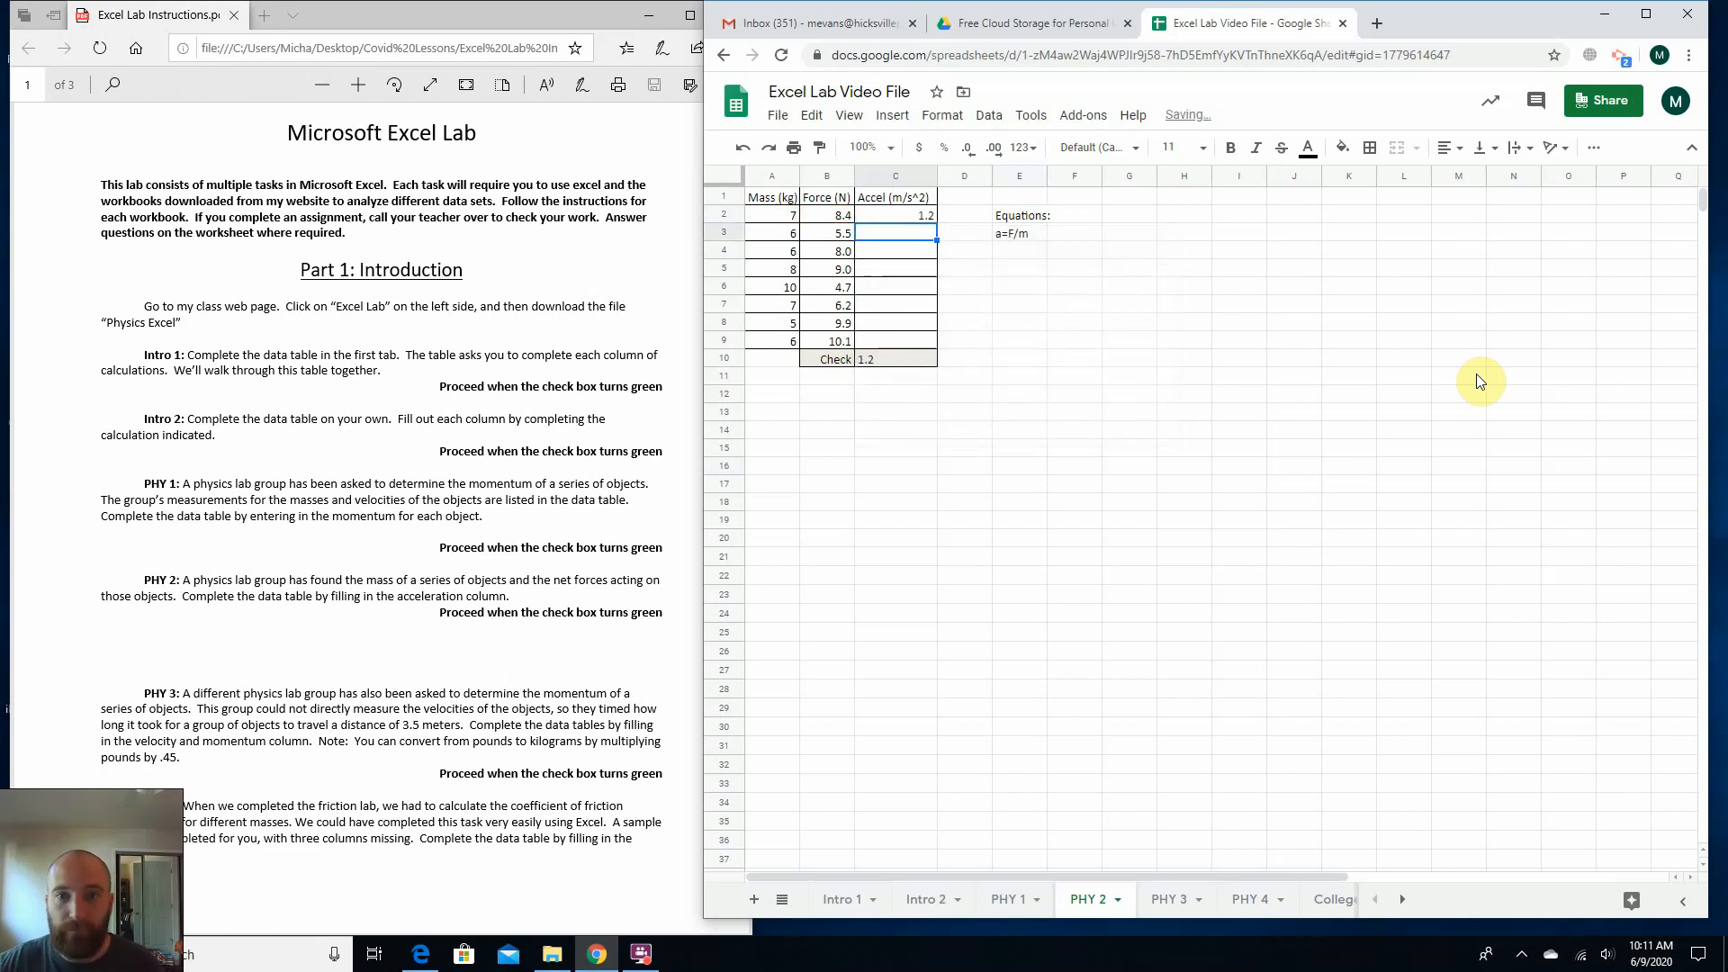
Fill the acceleration formula from C2 down through C9.
{"action": "left_click", "coordinate": [928, 219]}
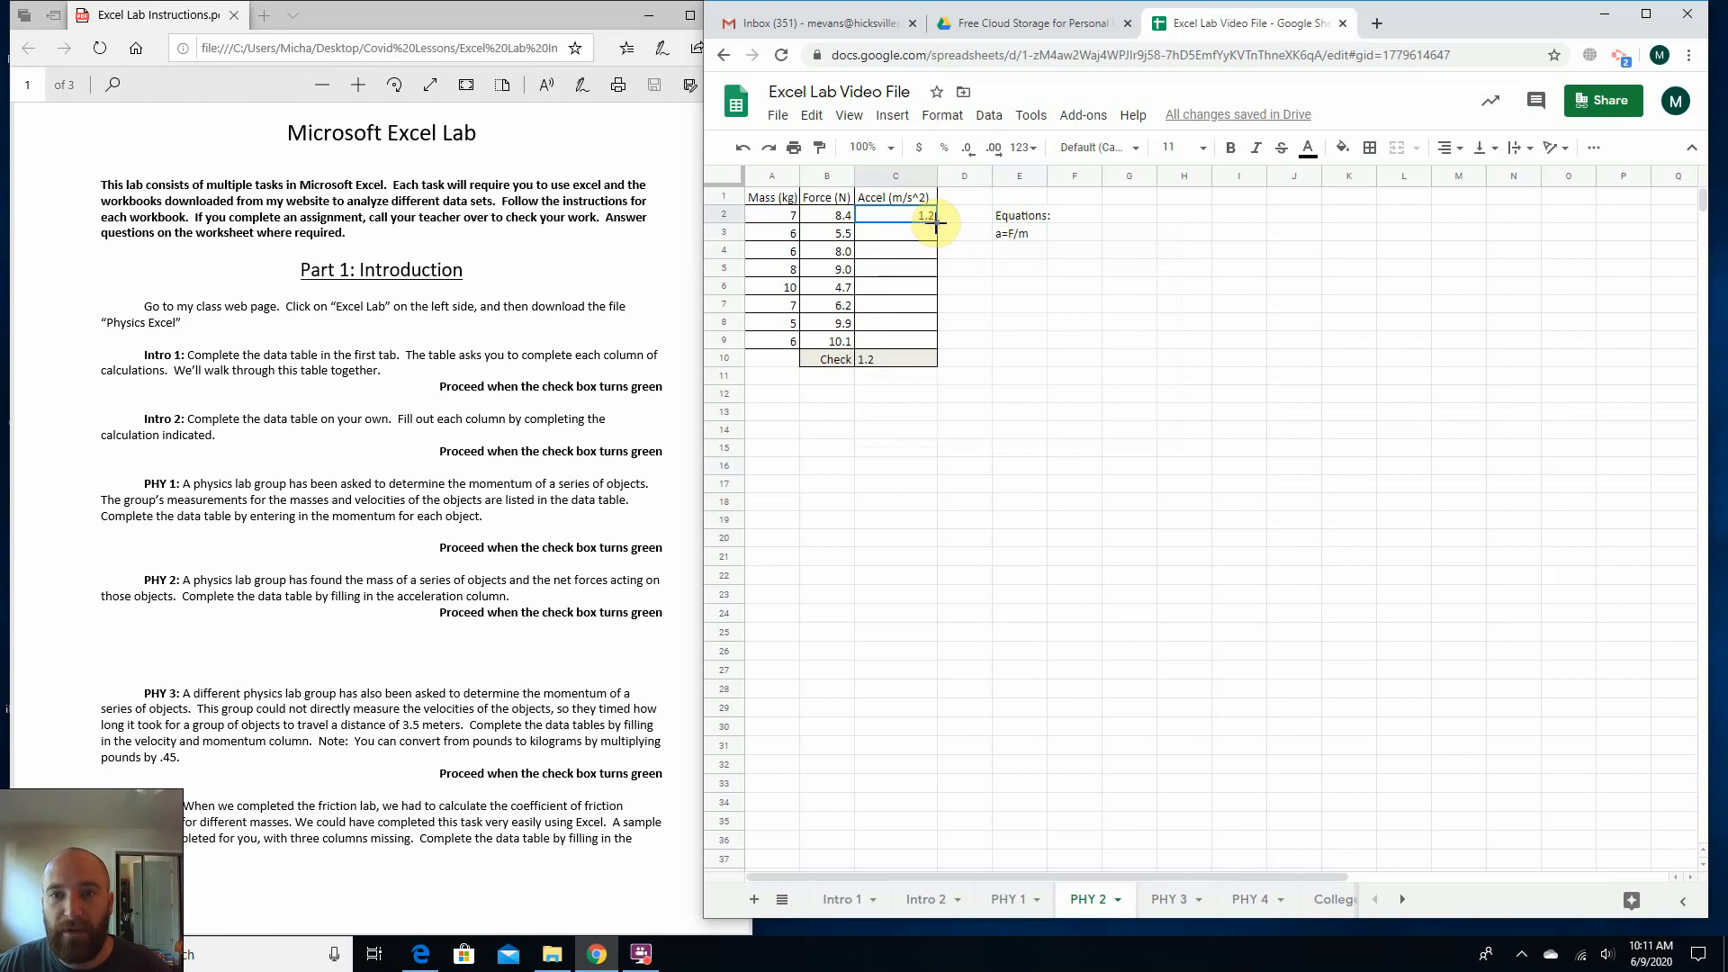
{"action": "left_click_drag", "start_coordinate": [936, 222], "coordinate": [914, 342]}
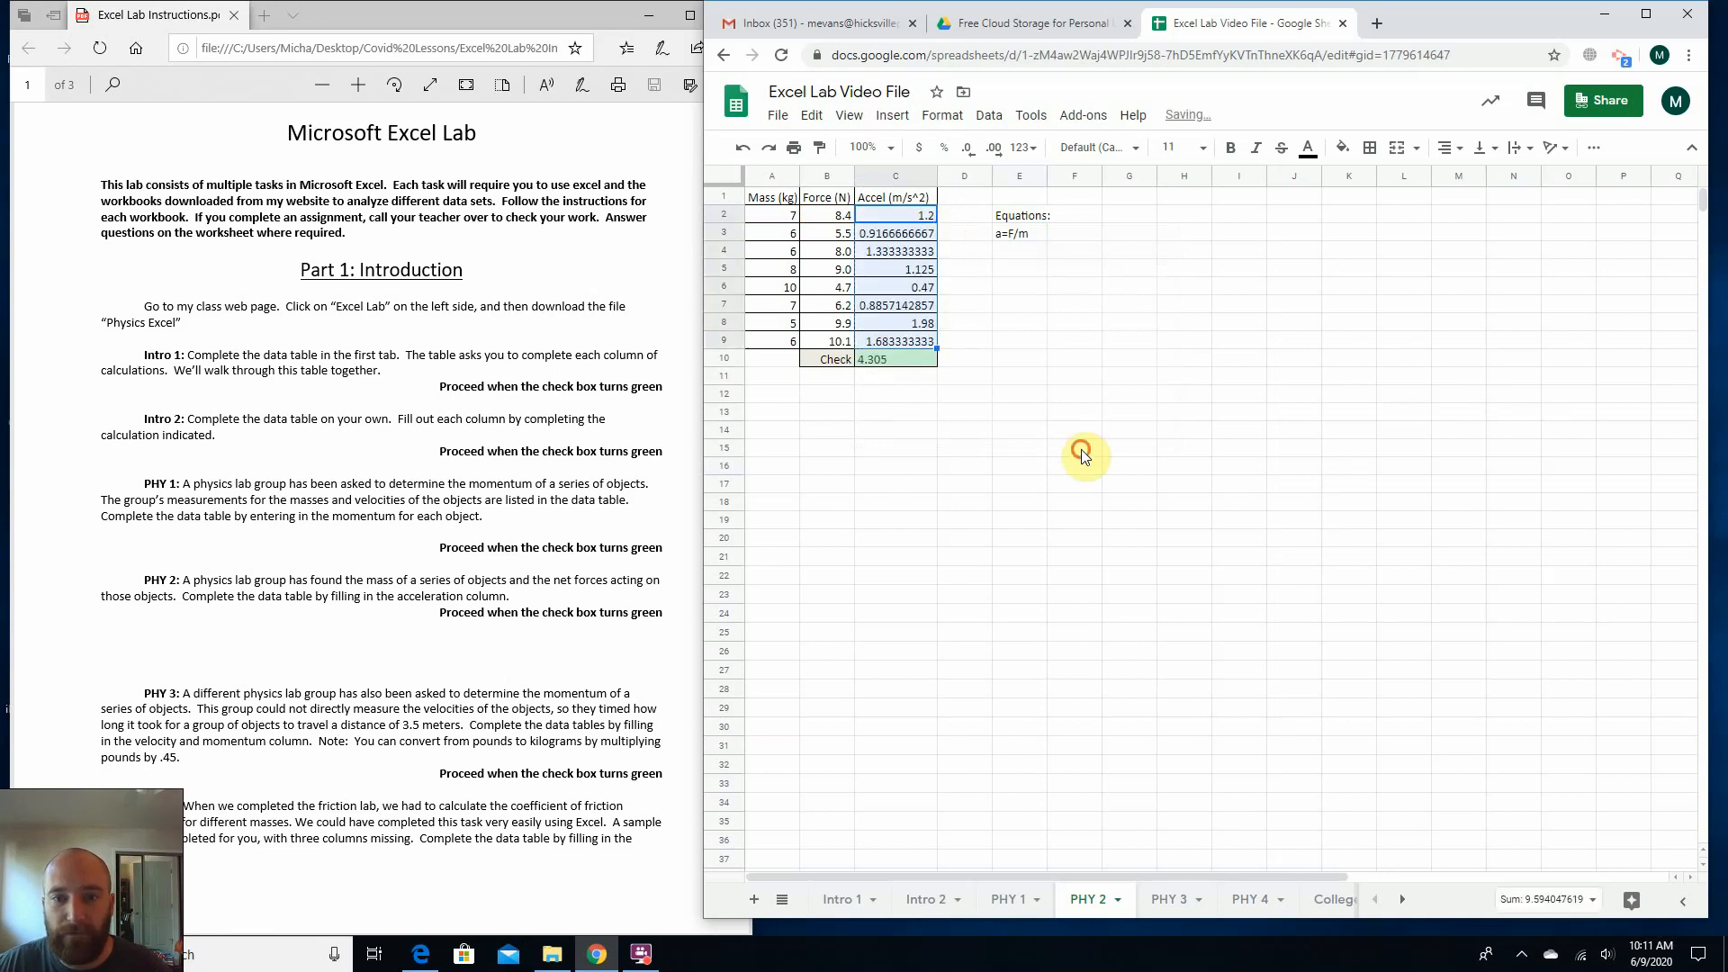
{"action": "left_click", "coordinate": [1080, 449]}
Check the PHY 2 instructions for the condition to proceed to the next task.
{"action": "left_click", "coordinate": [477, 589]}
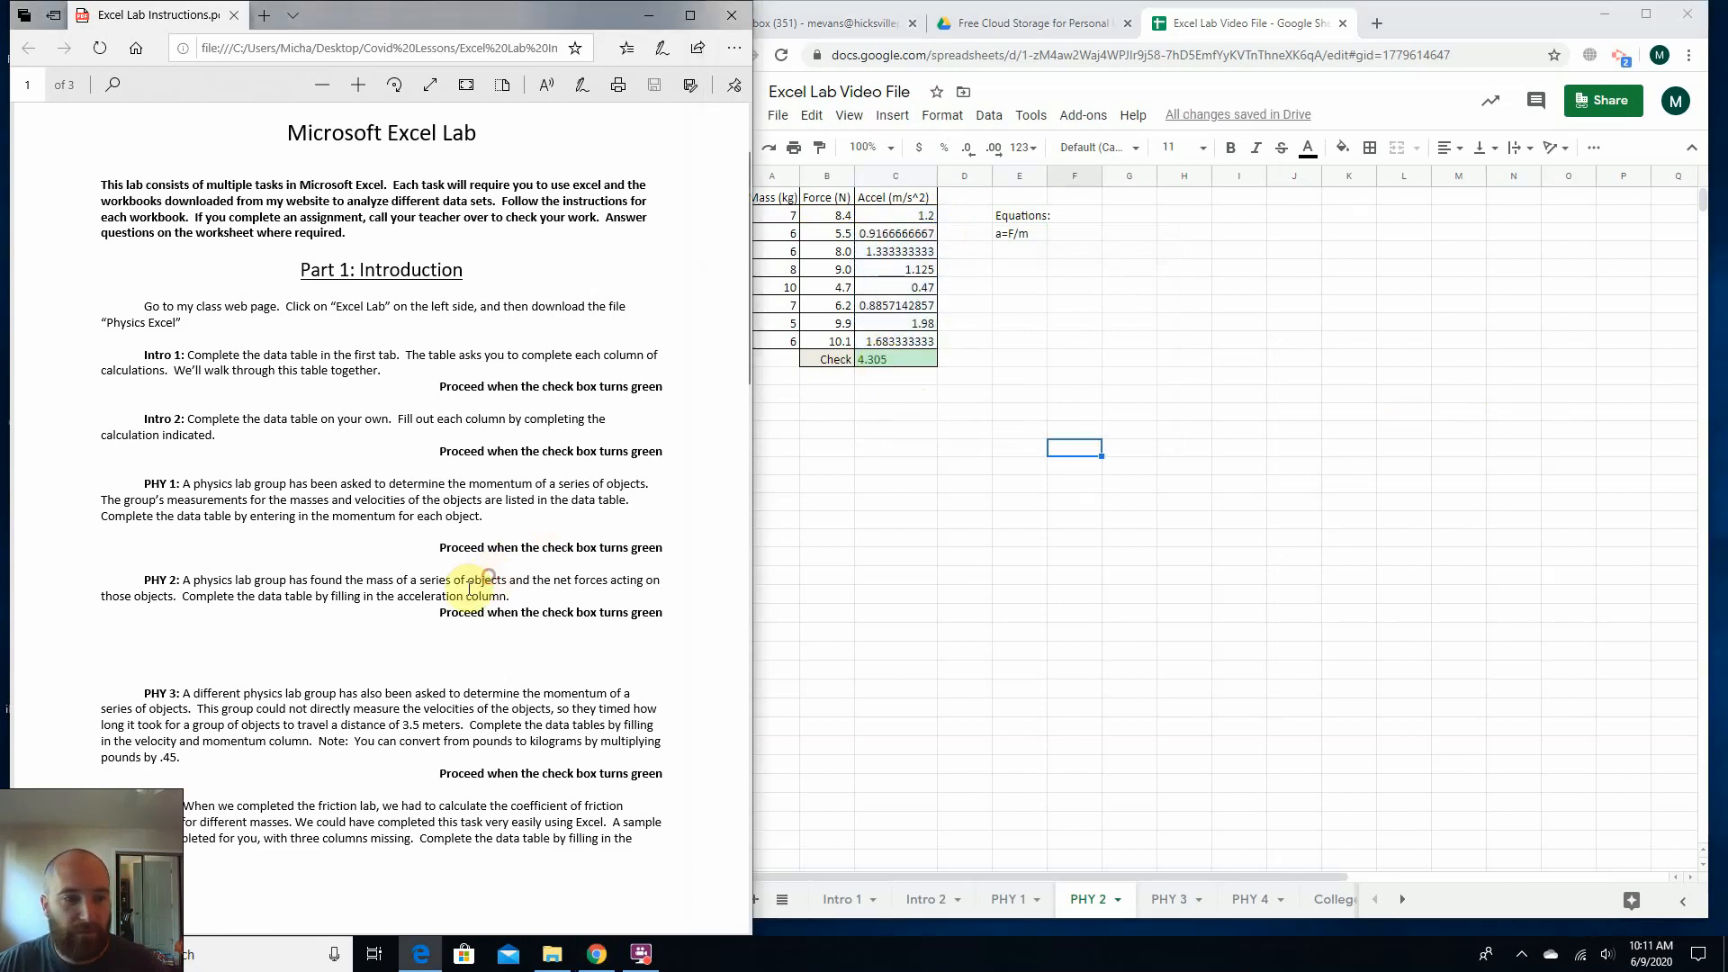
{"action": "left_click_drag", "start_coordinate": [437, 613], "coordinate": [604, 627]}
{"action": "left_click", "coordinate": [602, 621]}
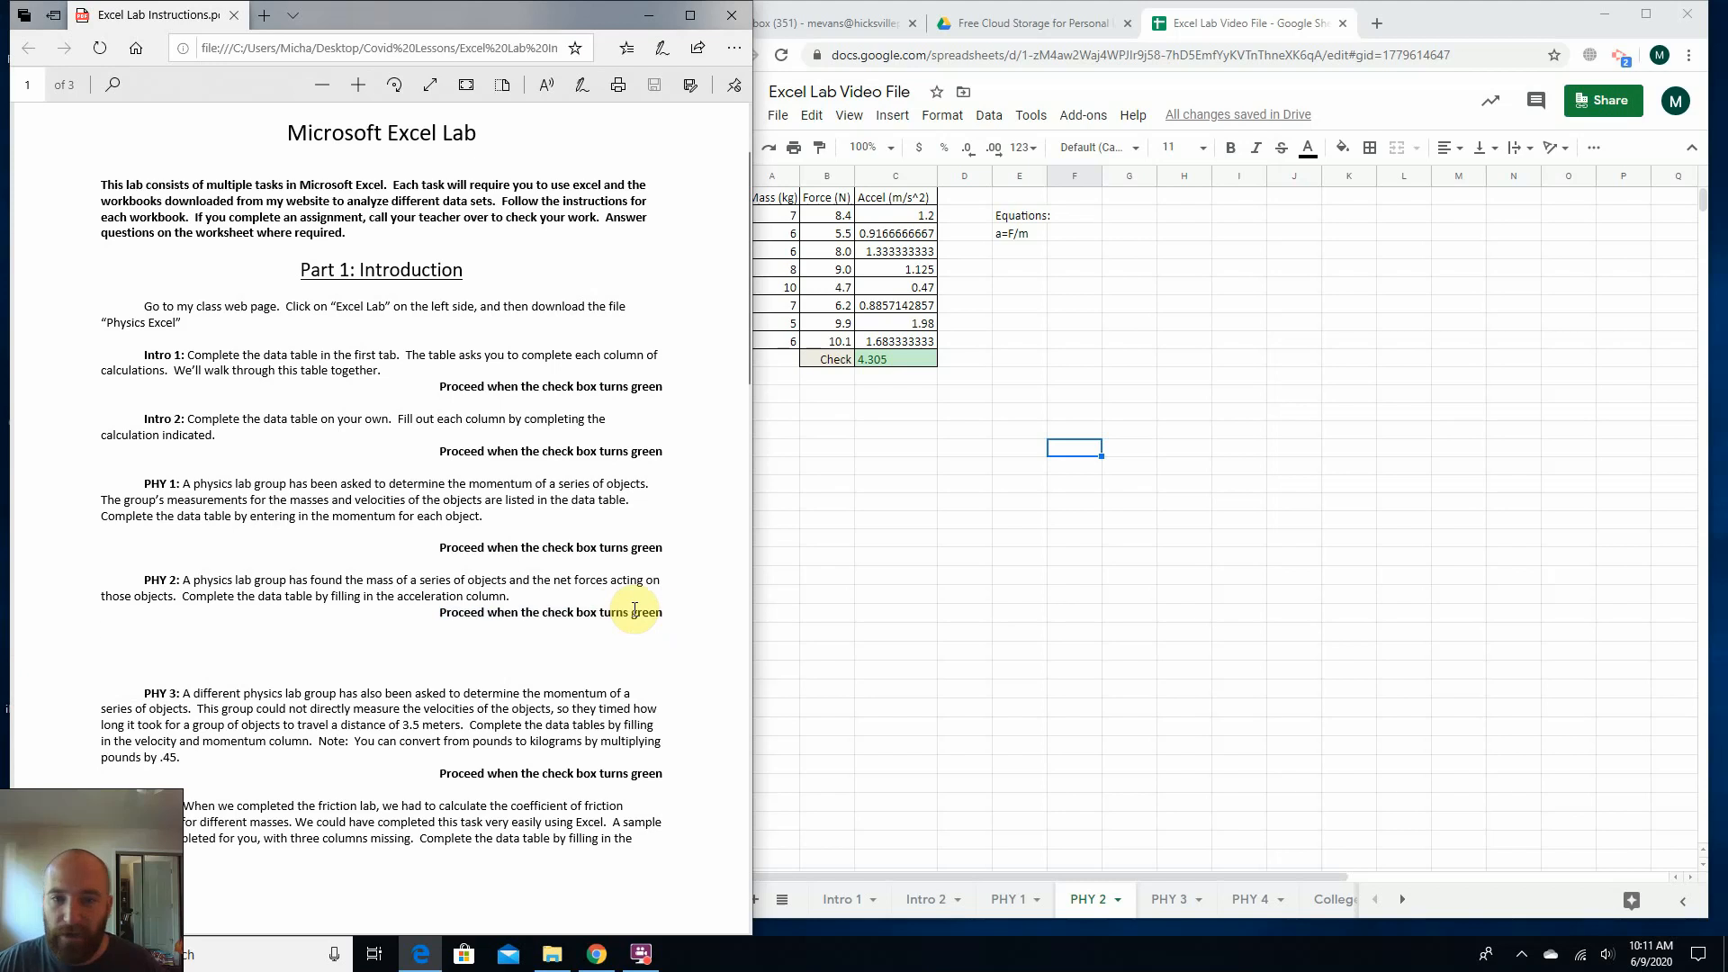
{"action": "left_click", "coordinate": [775, 632]}
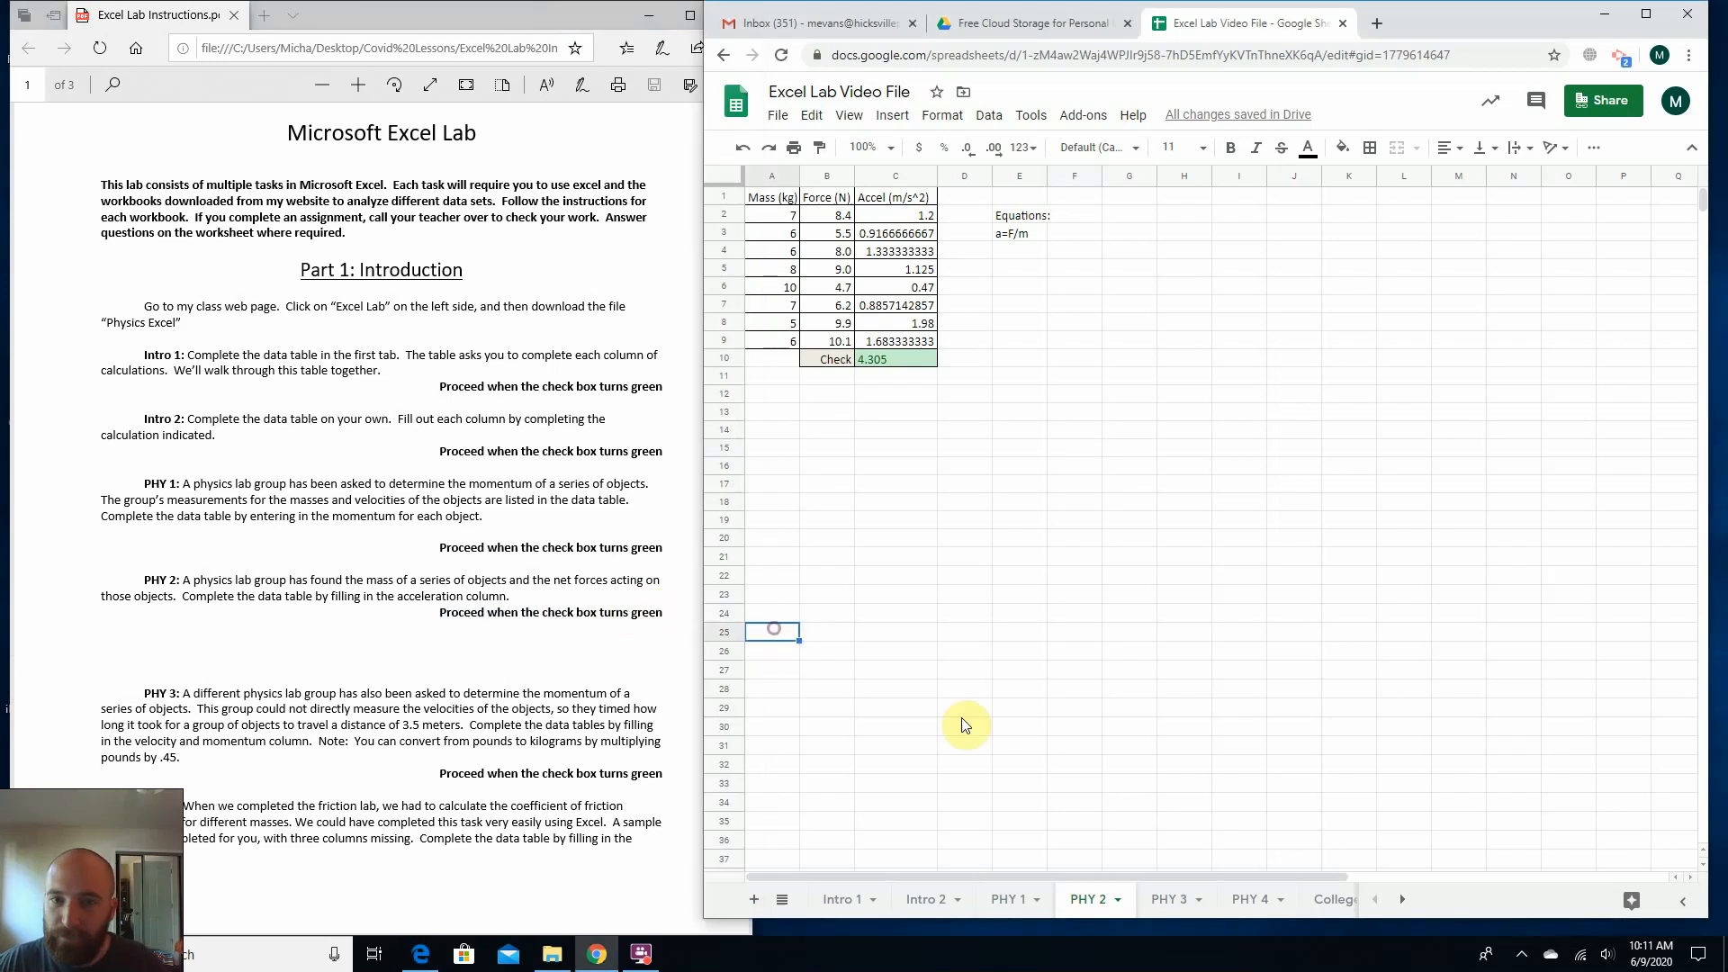
Open the PHY 3 sheet and compare its task description in the lab instructions with the Dist (m) column.
{"action": "left_click", "coordinate": [1162, 900]}
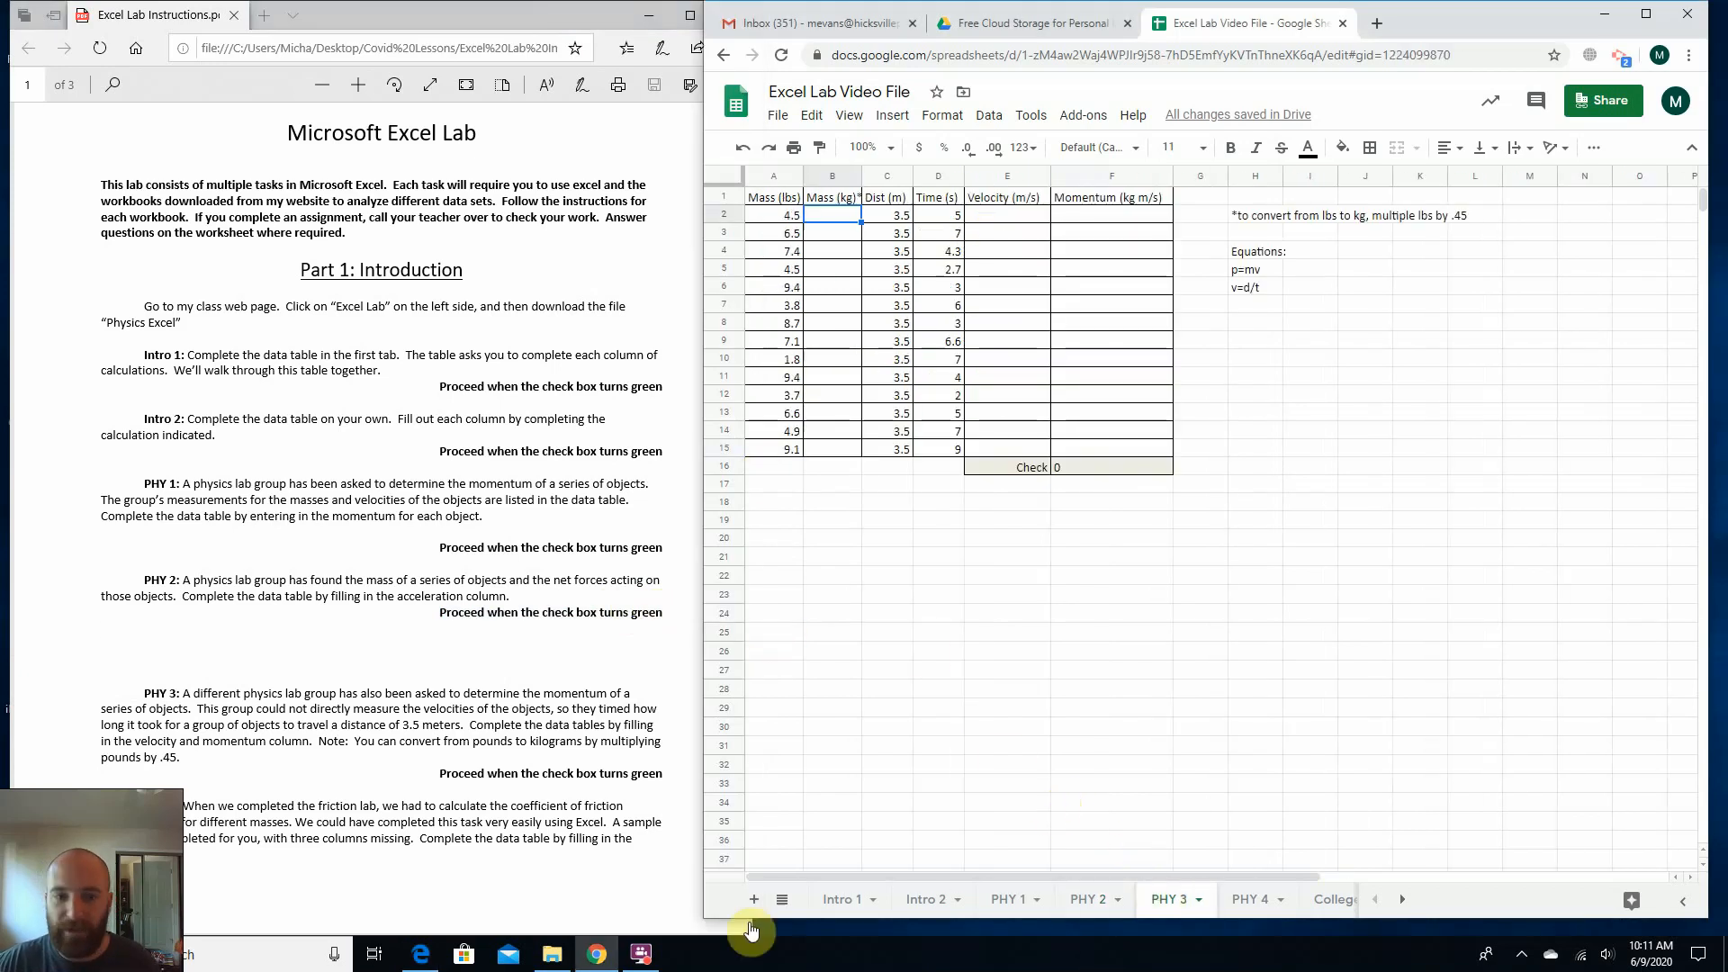
{"action": "left_click", "coordinate": [230, 711]}
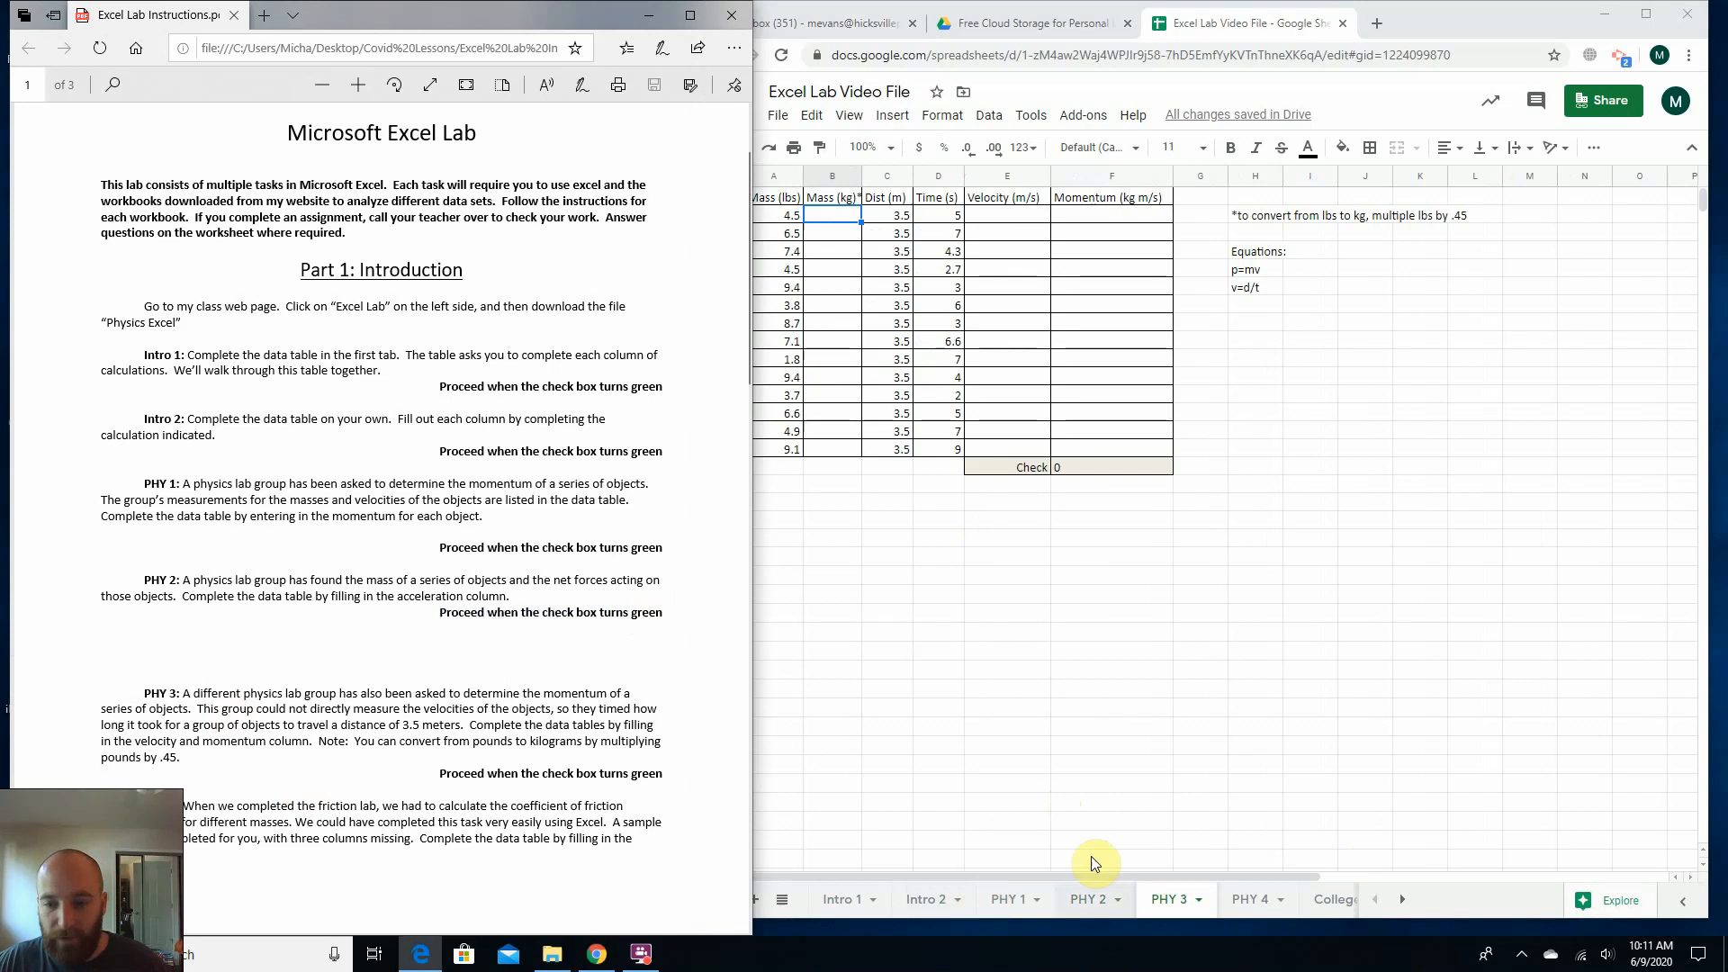
{"action": "left_click", "coordinate": [1099, 824]}
{"action": "left_click", "coordinate": [460, 712]}
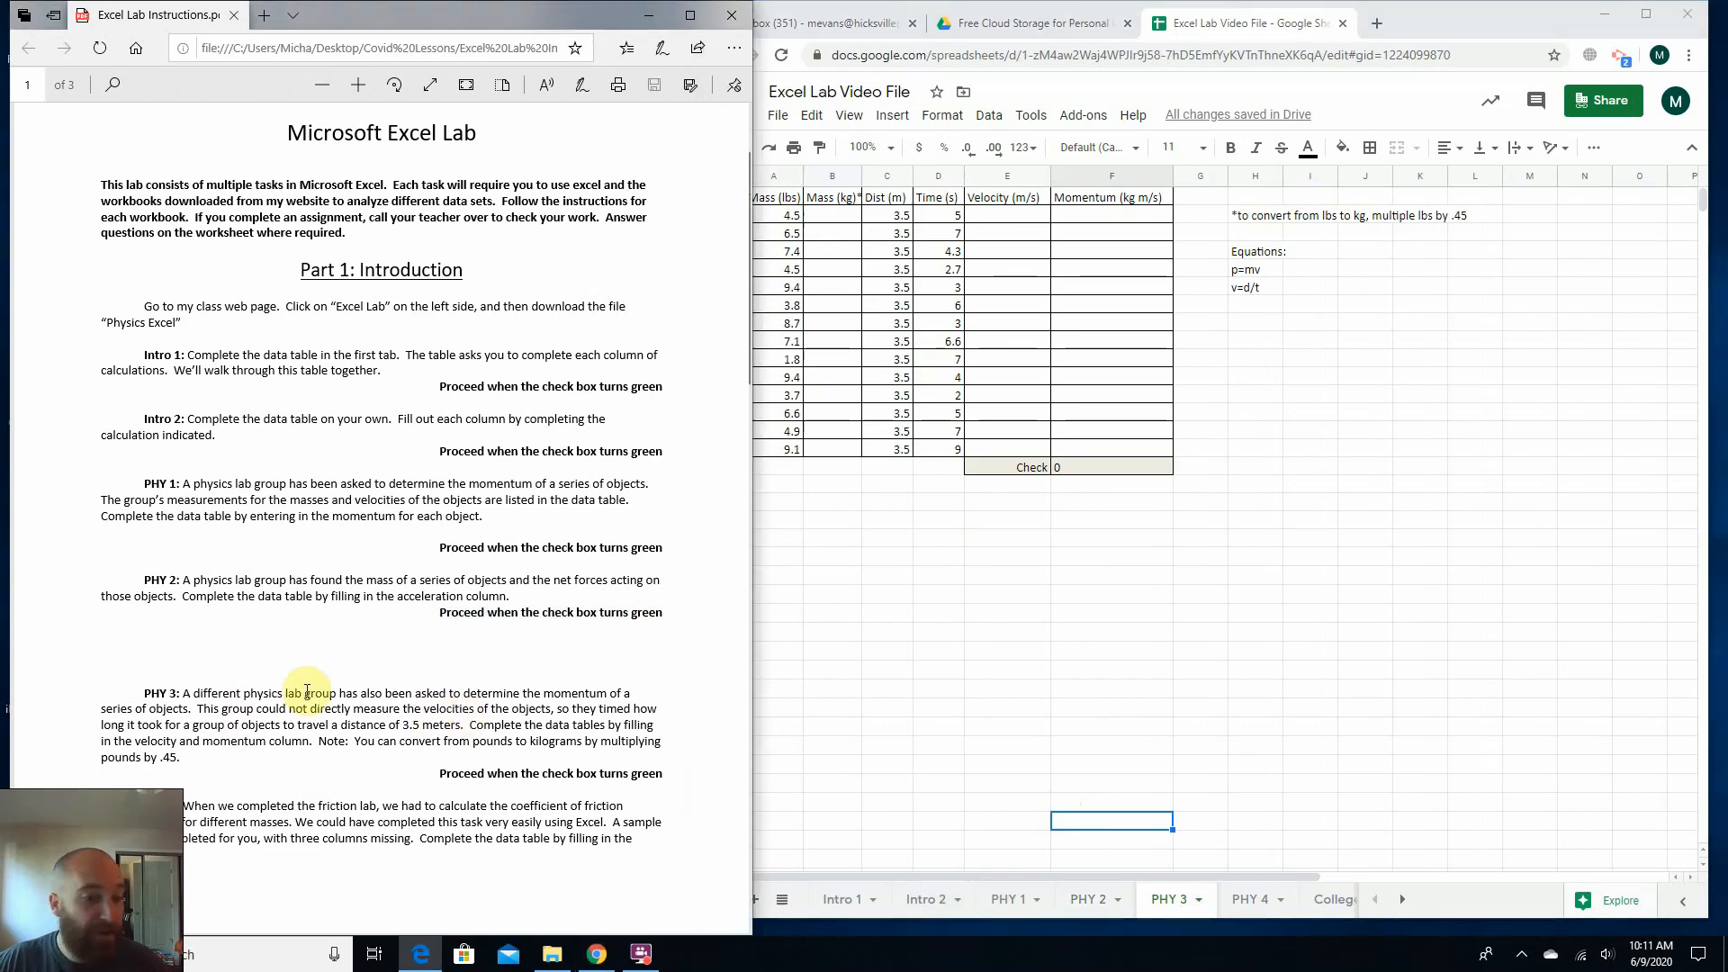
{"action": "left_click_drag", "start_coordinate": [184, 695], "coordinate": [387, 708]}
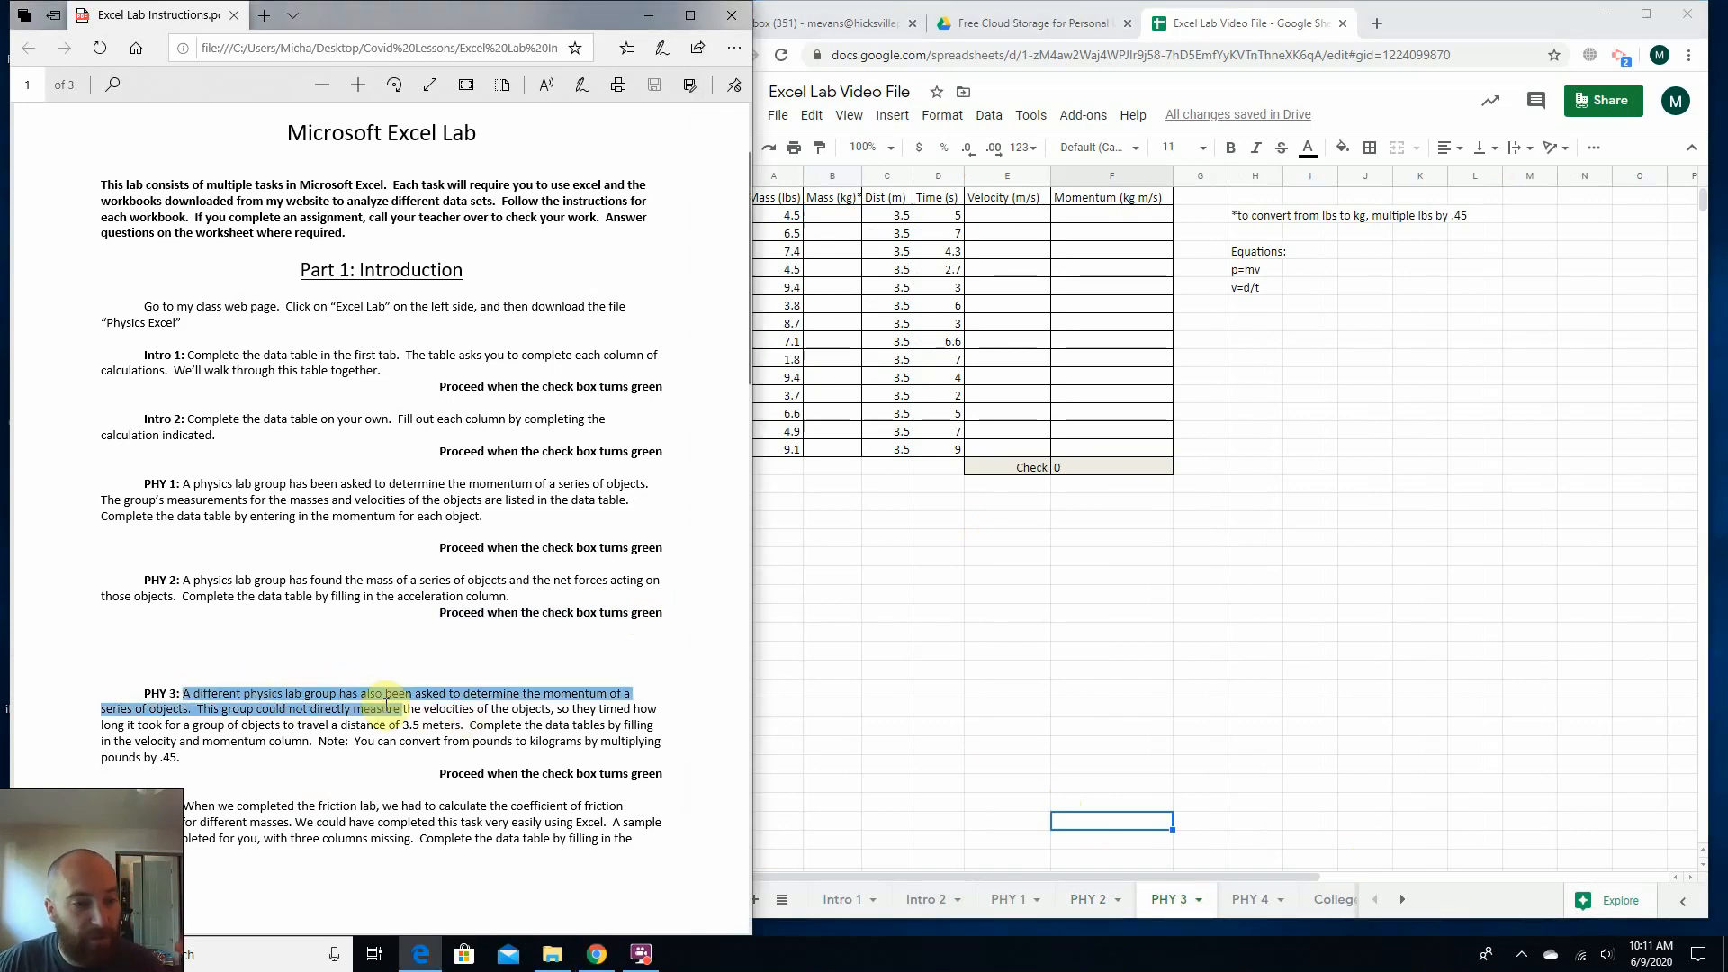
{"action": "left_click", "coordinate": [288, 709]}
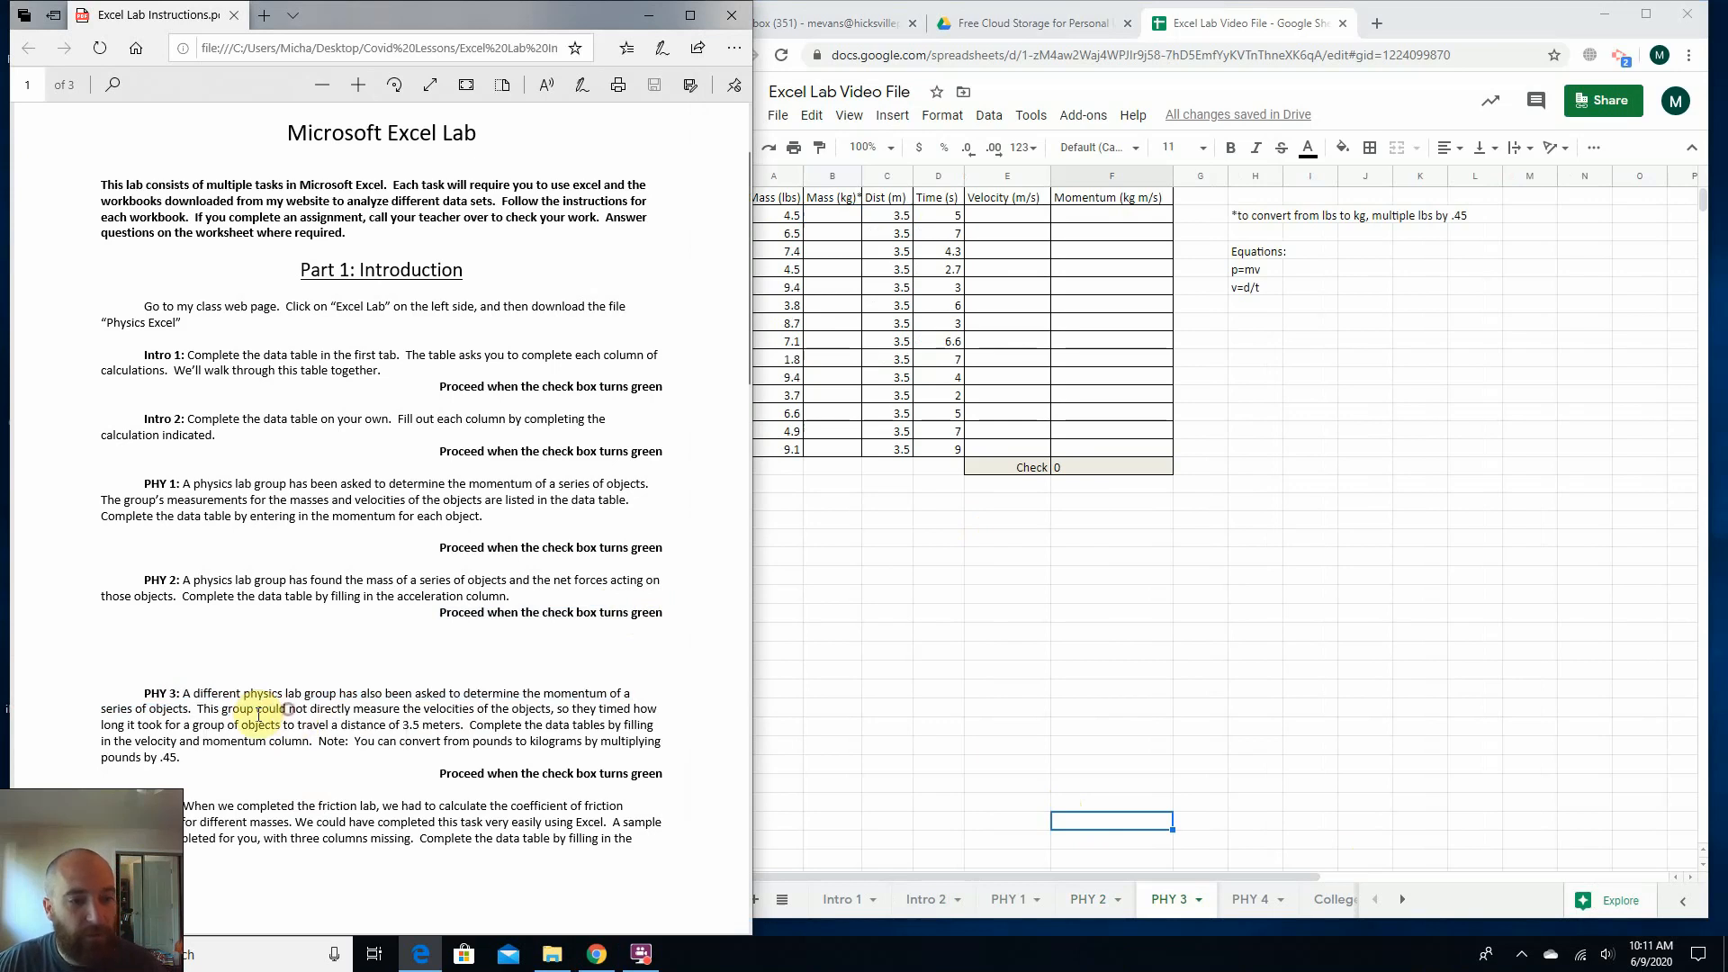
{"action": "mouse_move", "coordinate": [268, 710]}
{"action": "left_mouse_down"}
{"action": "mouse_move", "coordinate": [502, 716]}
{"action": "mouse_move", "coordinate": [671, 688]}
{"action": "mouse_move", "coordinate": [246, 729]}
{"action": "left_mouse_up"}
{"action": "left_click", "coordinate": [199, 737]}
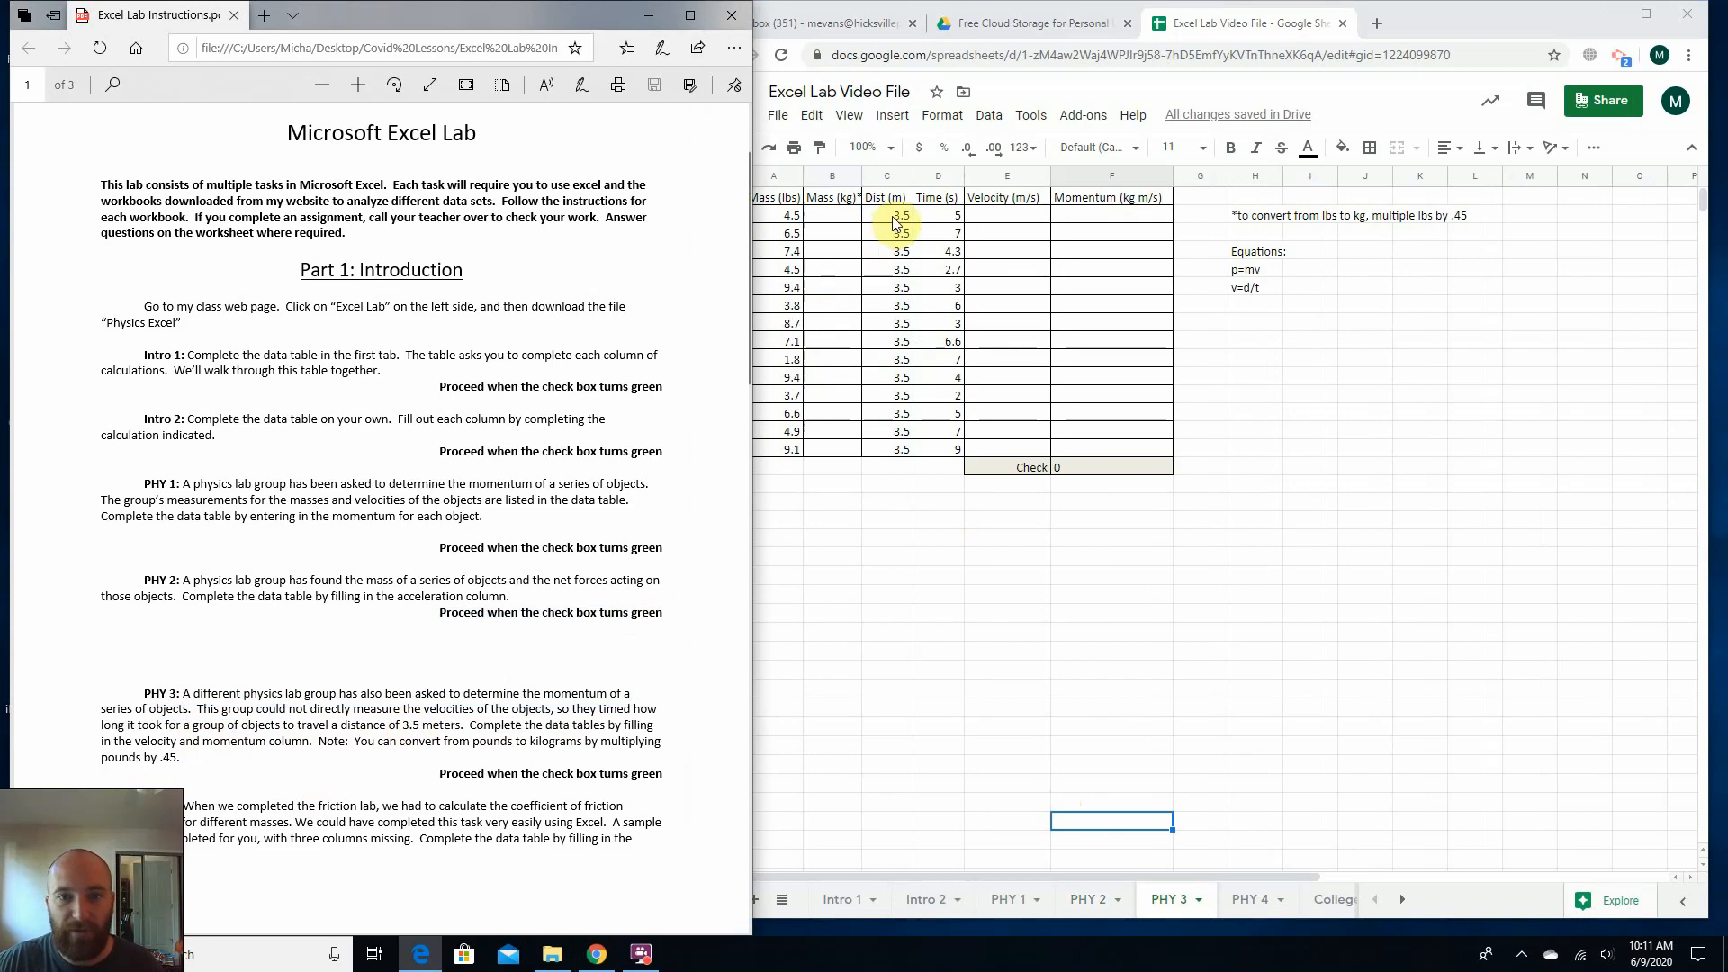
{"action": "left_click", "coordinate": [894, 251]}
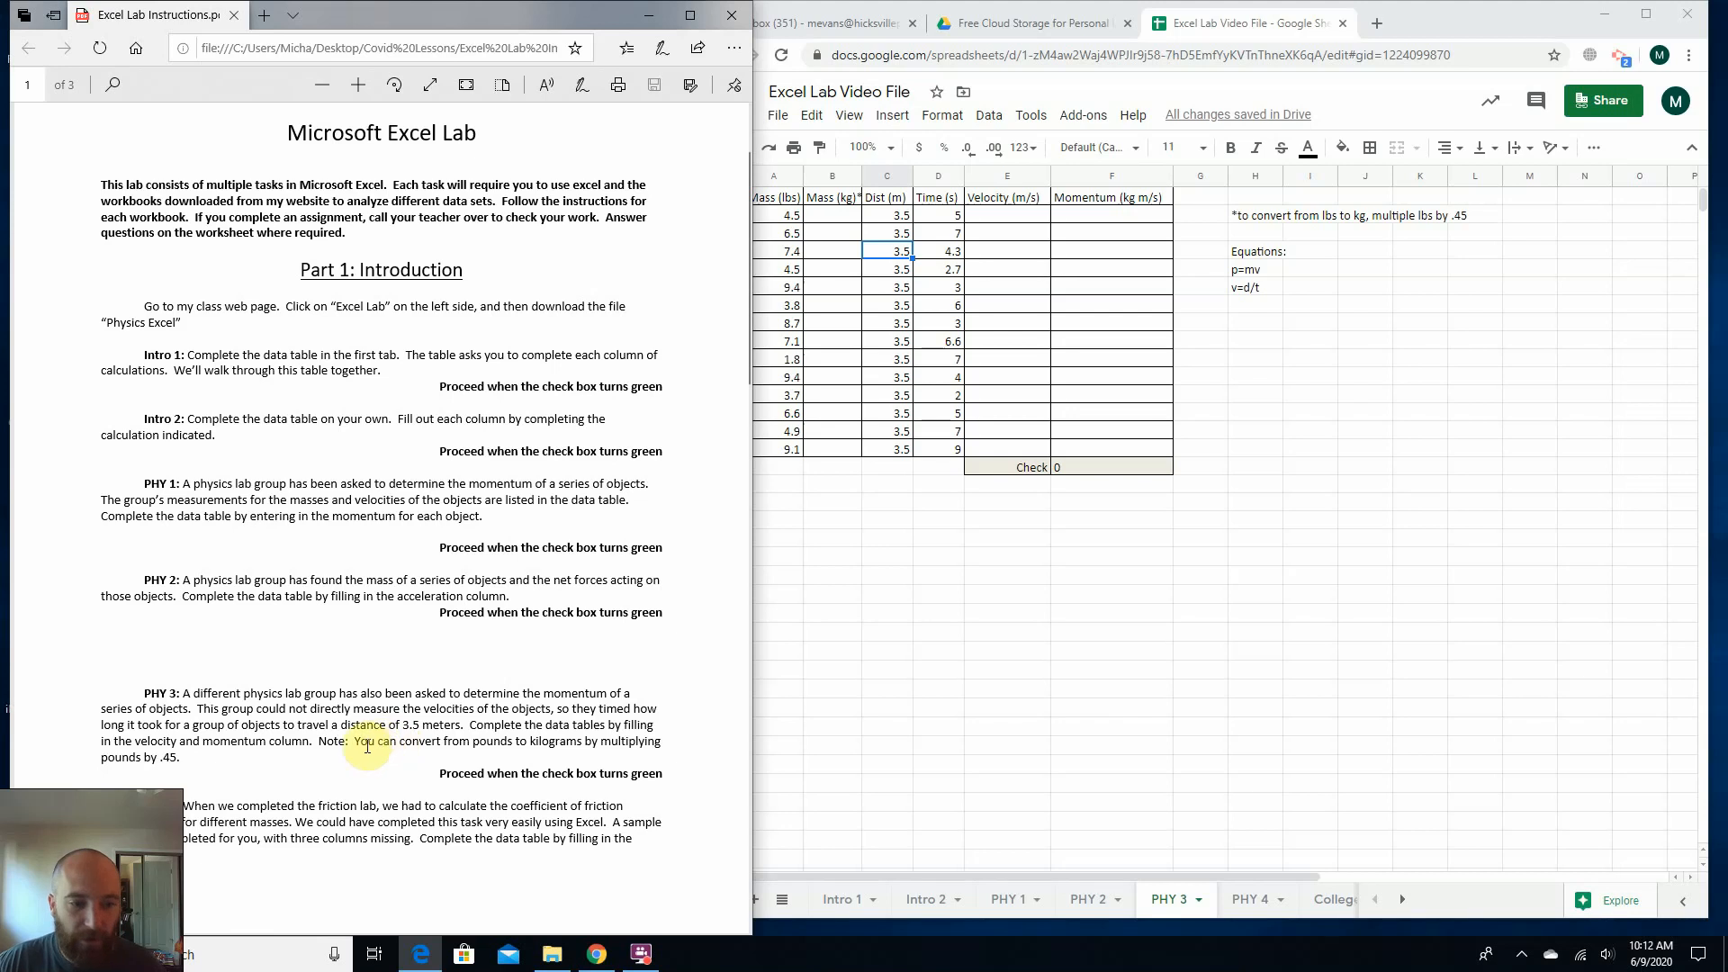
Examine the pounds-to-kilograms conversion note and the equations p=mv and v=d/t for PHY 3.
{"action": "left_click_drag", "start_coordinate": [363, 746], "coordinate": [515, 742]}
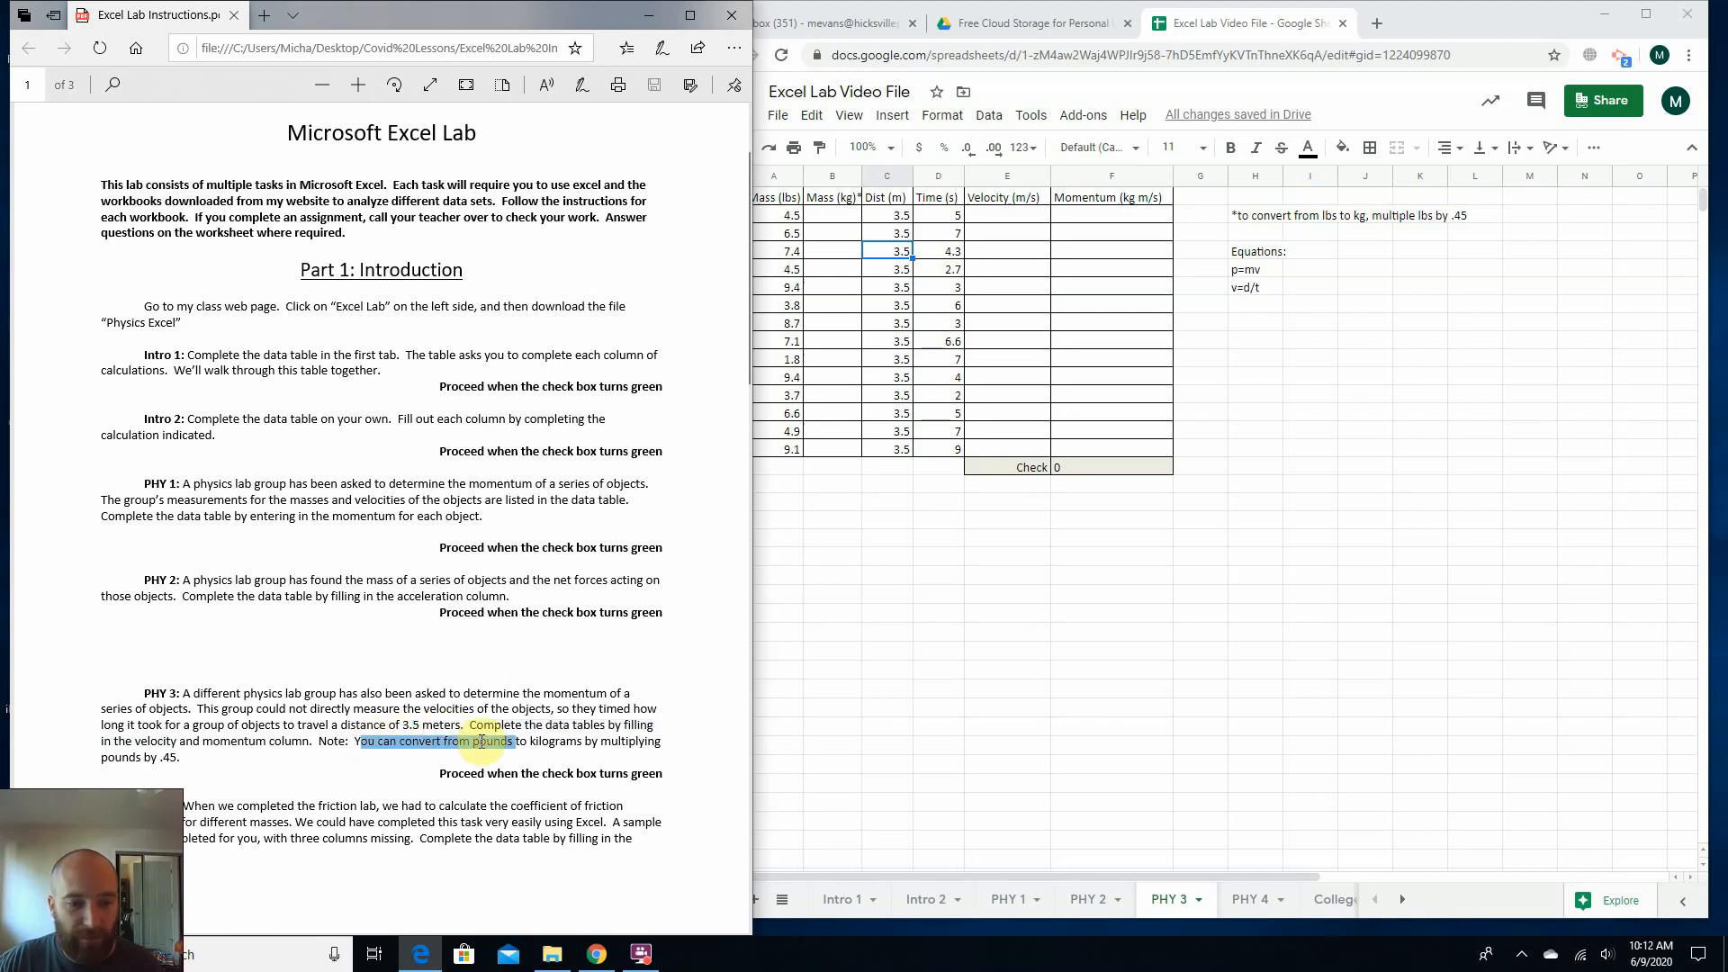
{"action": "left_click", "coordinate": [154, 749]}
{"action": "left_click_drag", "start_coordinate": [112, 763], "coordinate": [159, 764]}
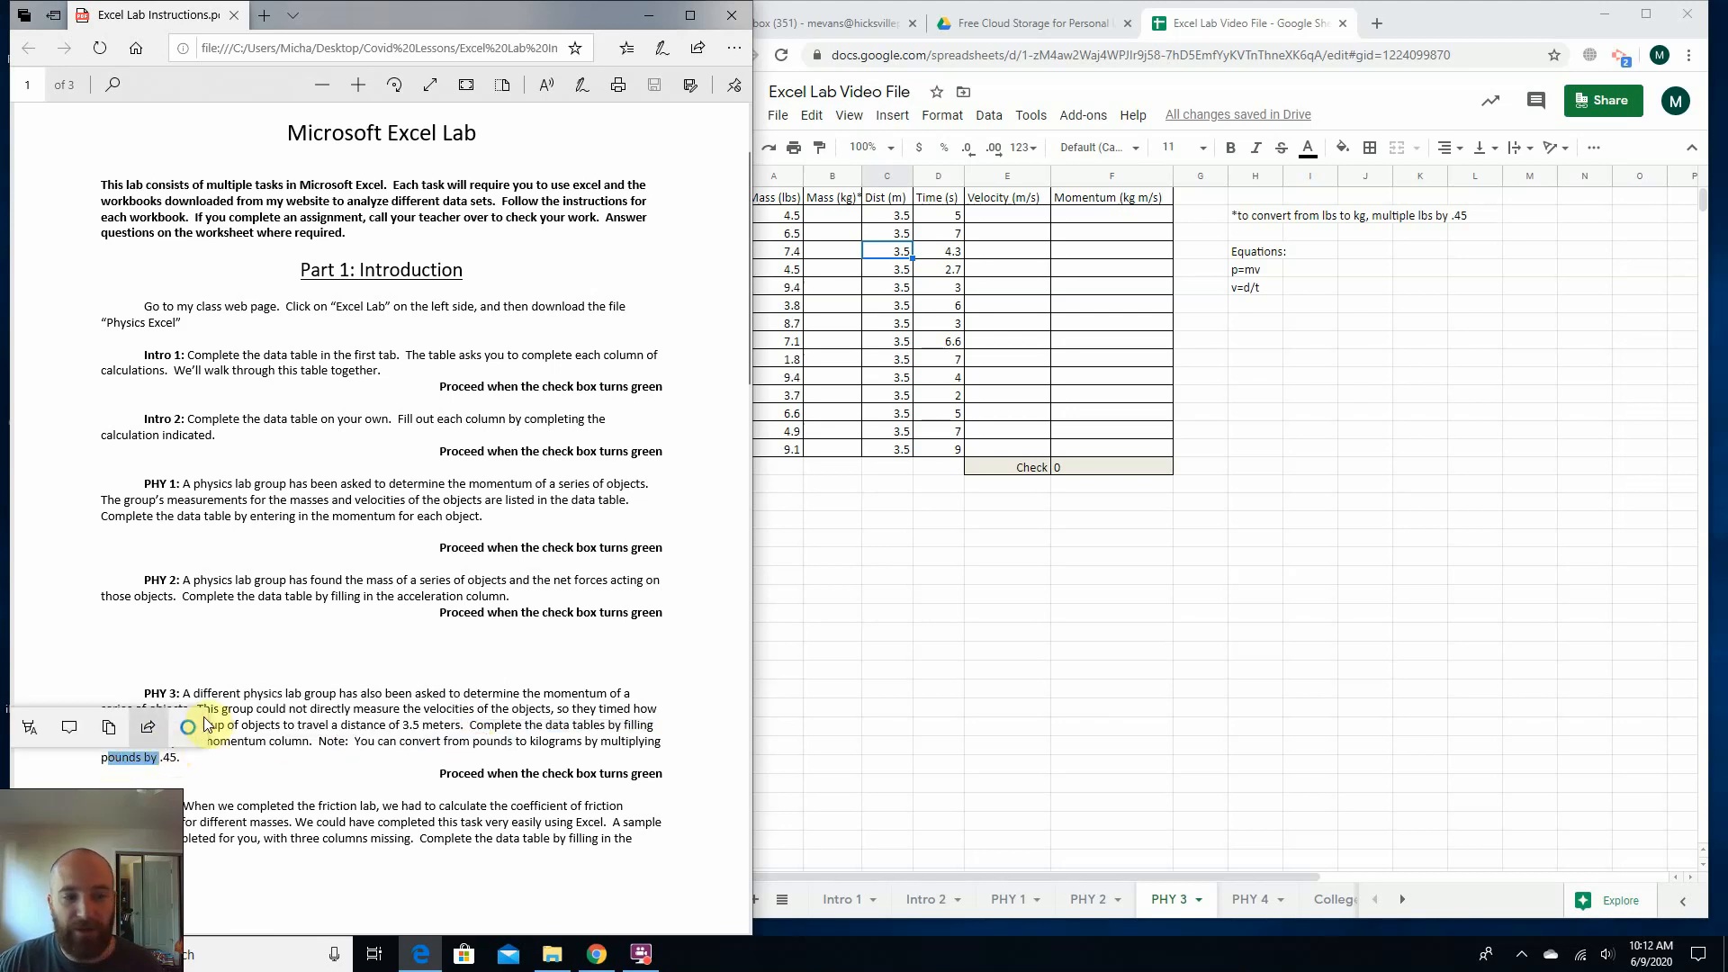
{"action": "left_click", "coordinate": [232, 694]}
{"action": "left_click", "coordinate": [1276, 225]}
{"action": "left_click", "coordinate": [1355, 290]}
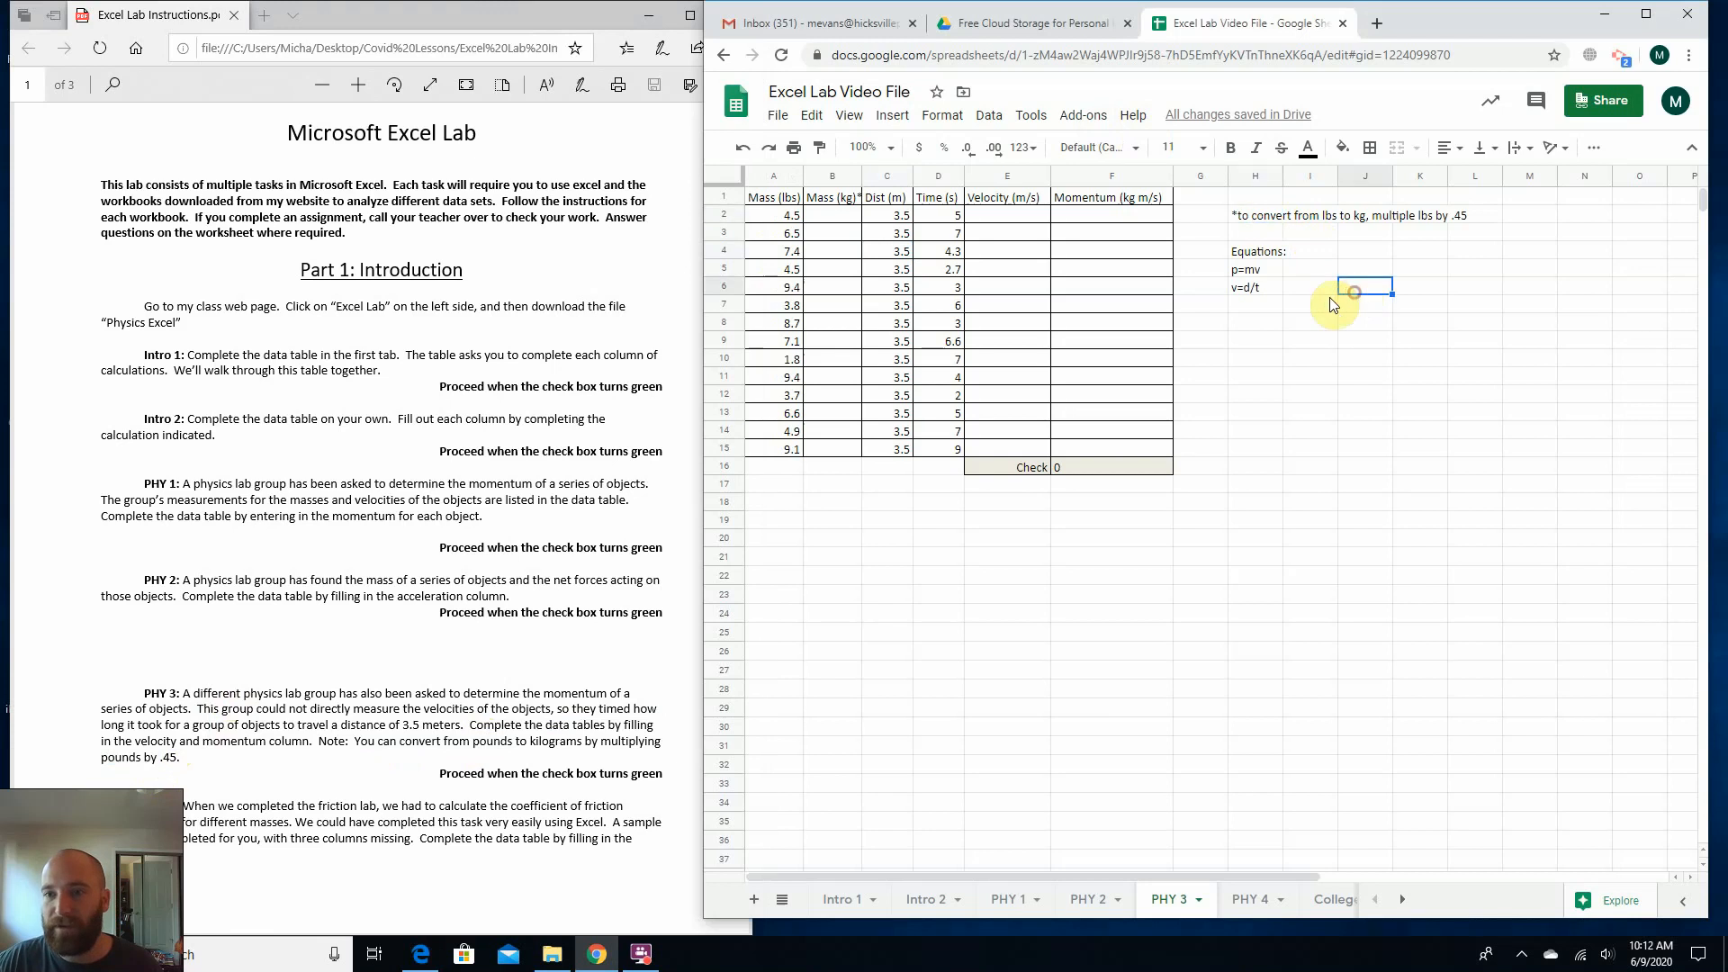
{"action": "left_click", "coordinate": [1303, 273]}
{"action": "left_click", "coordinate": [1304, 288]}
{"action": "left_click", "coordinate": [1305, 271]}
{"action": "left_click", "coordinate": [1305, 290]}
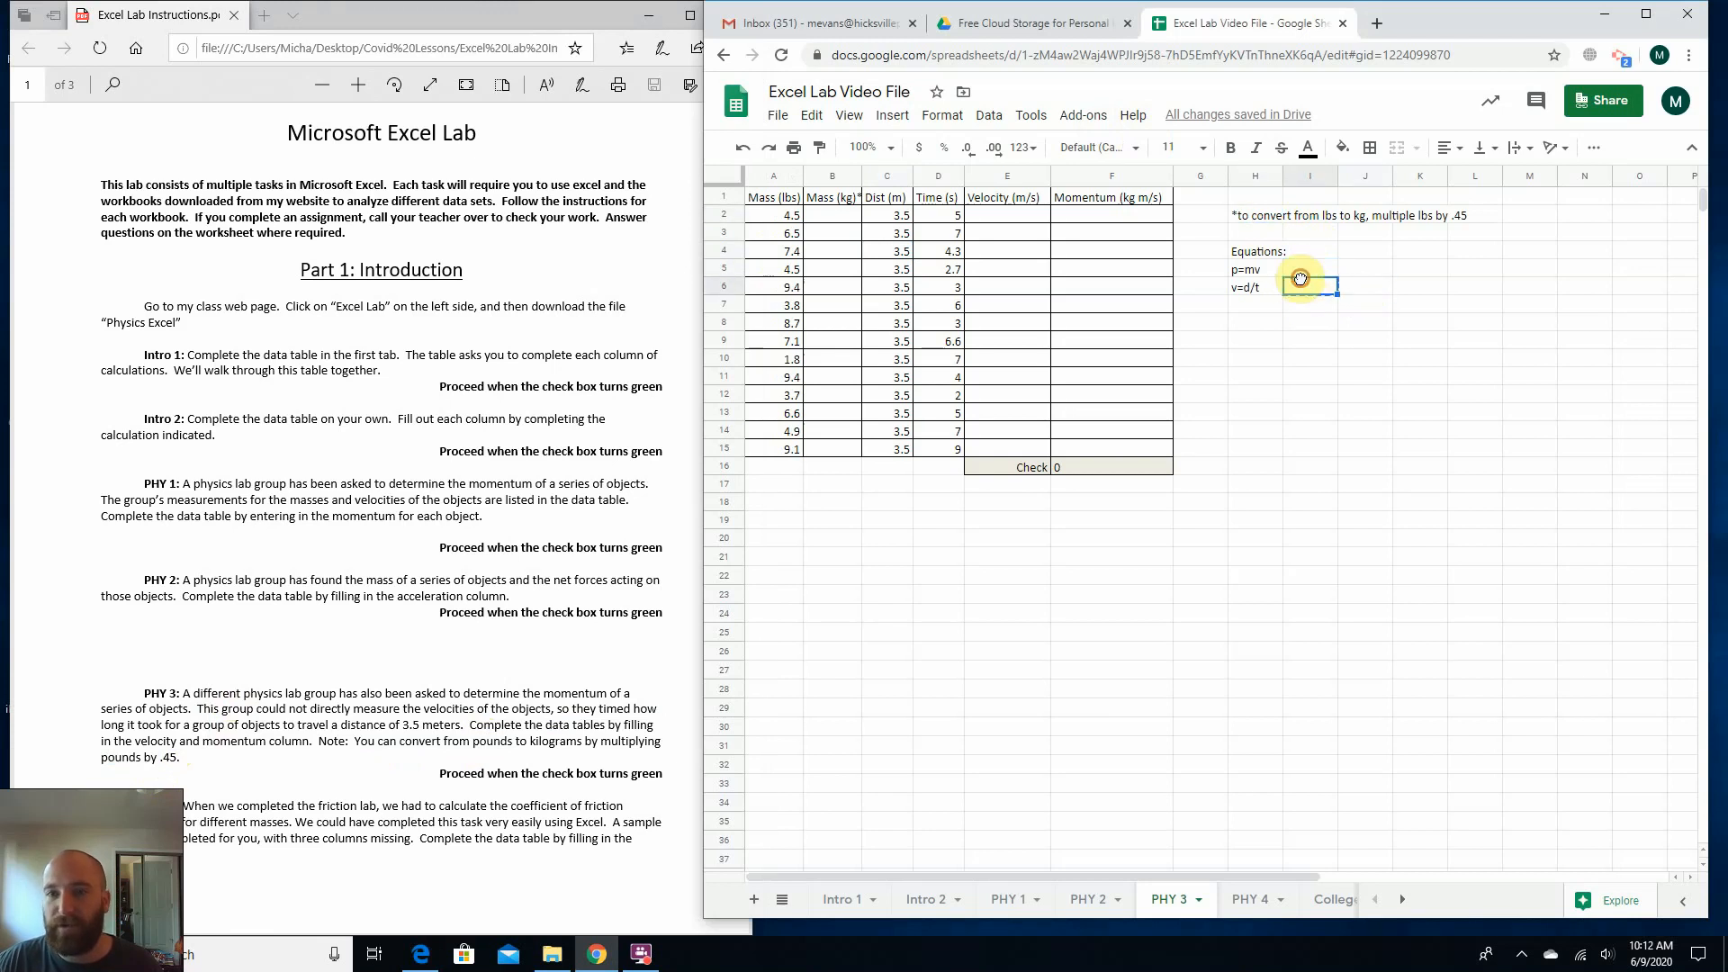
{"action": "left_click", "coordinate": [822, 219]}
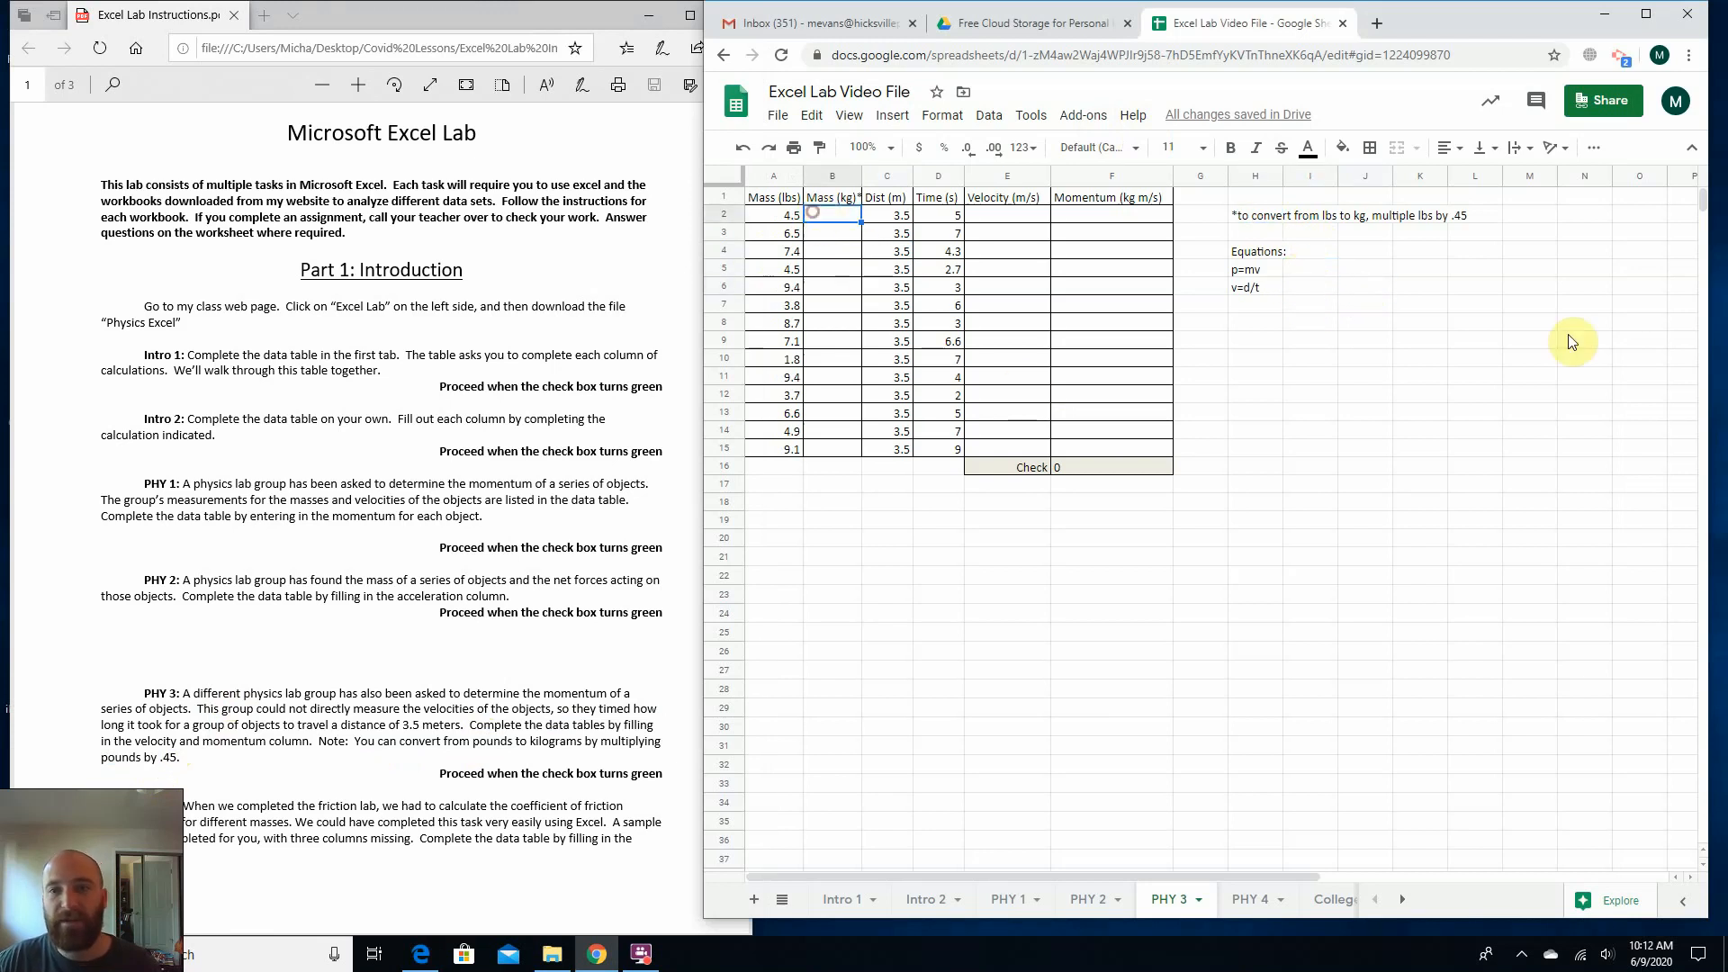
{"action": "left_click", "coordinate": [1422, 219]}
{"action": "left_click", "coordinate": [1459, 234]}
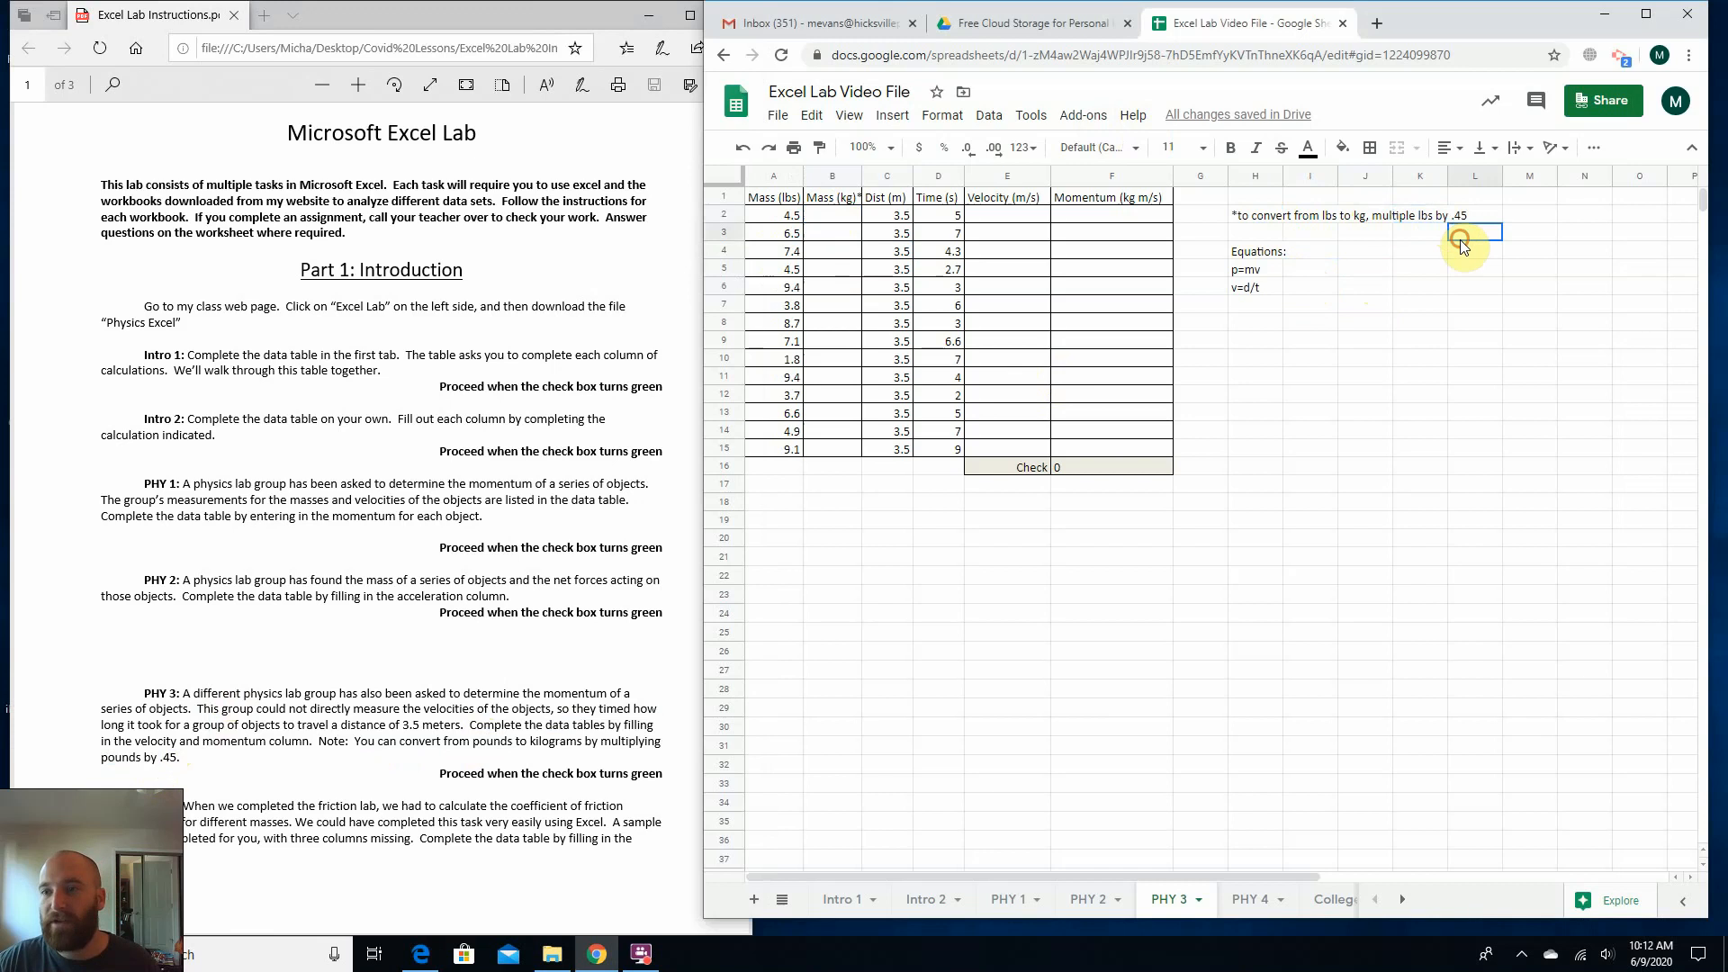
Enter =a2*.45 in B2 to convert the mass to kilograms, and fill the formula down through B15.
{"action": "left_click", "coordinate": [838, 221]}
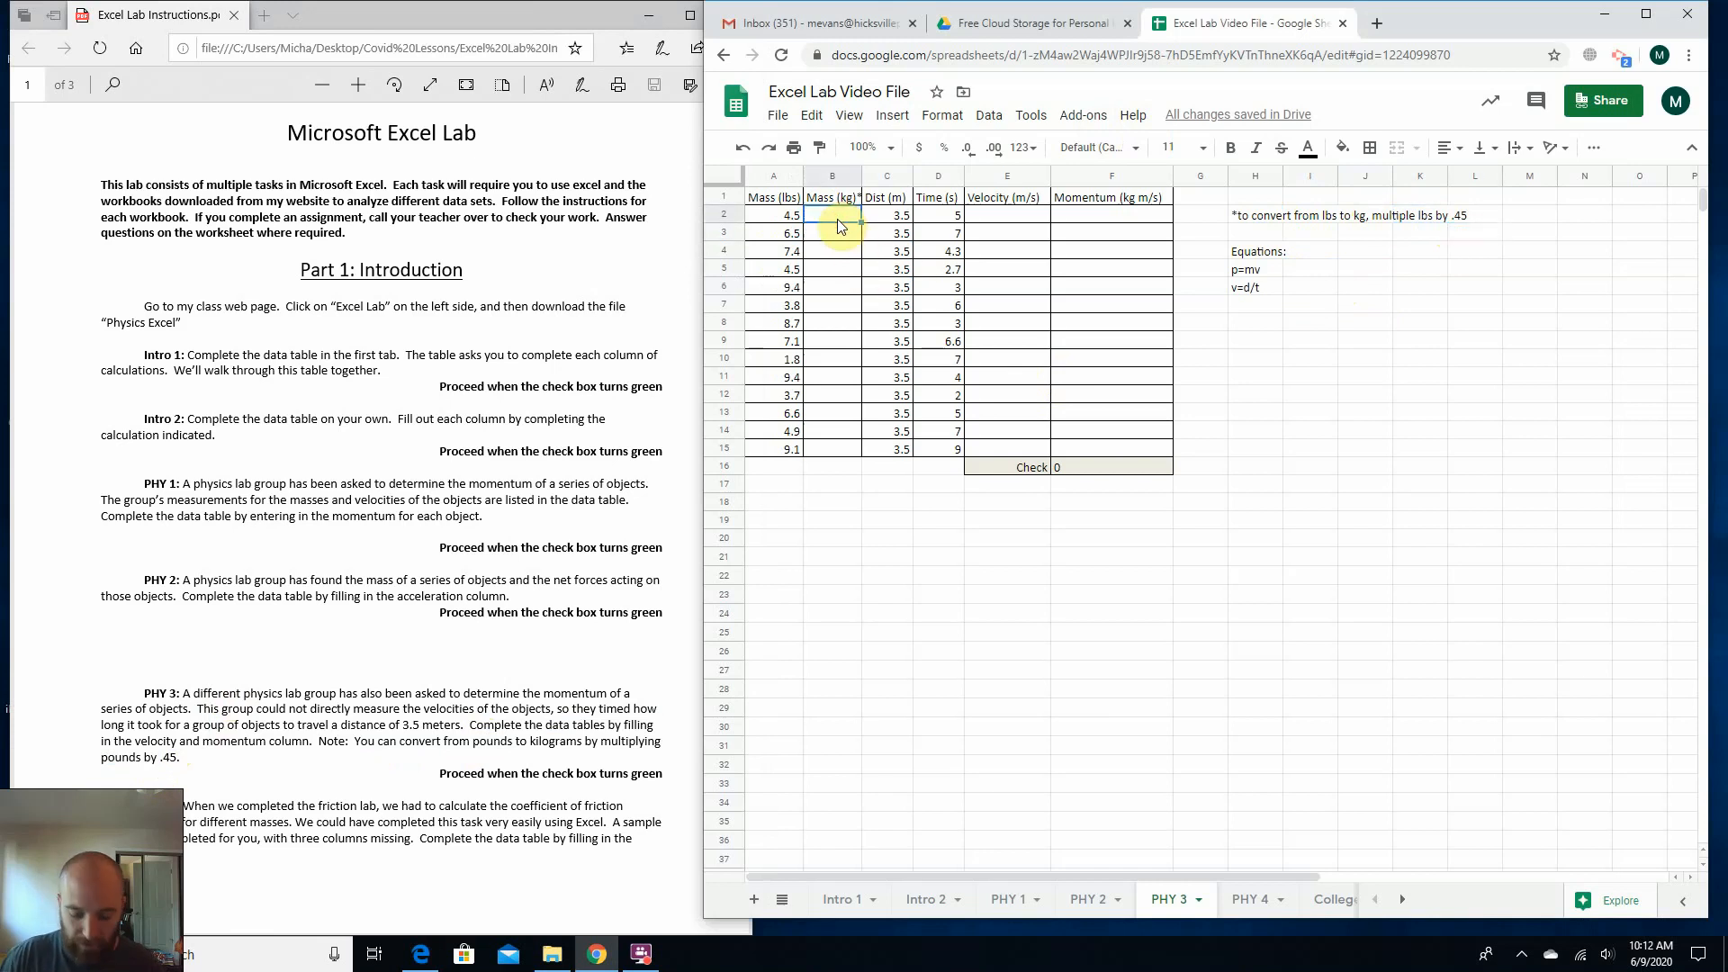
{"action": "type", "text": "="}
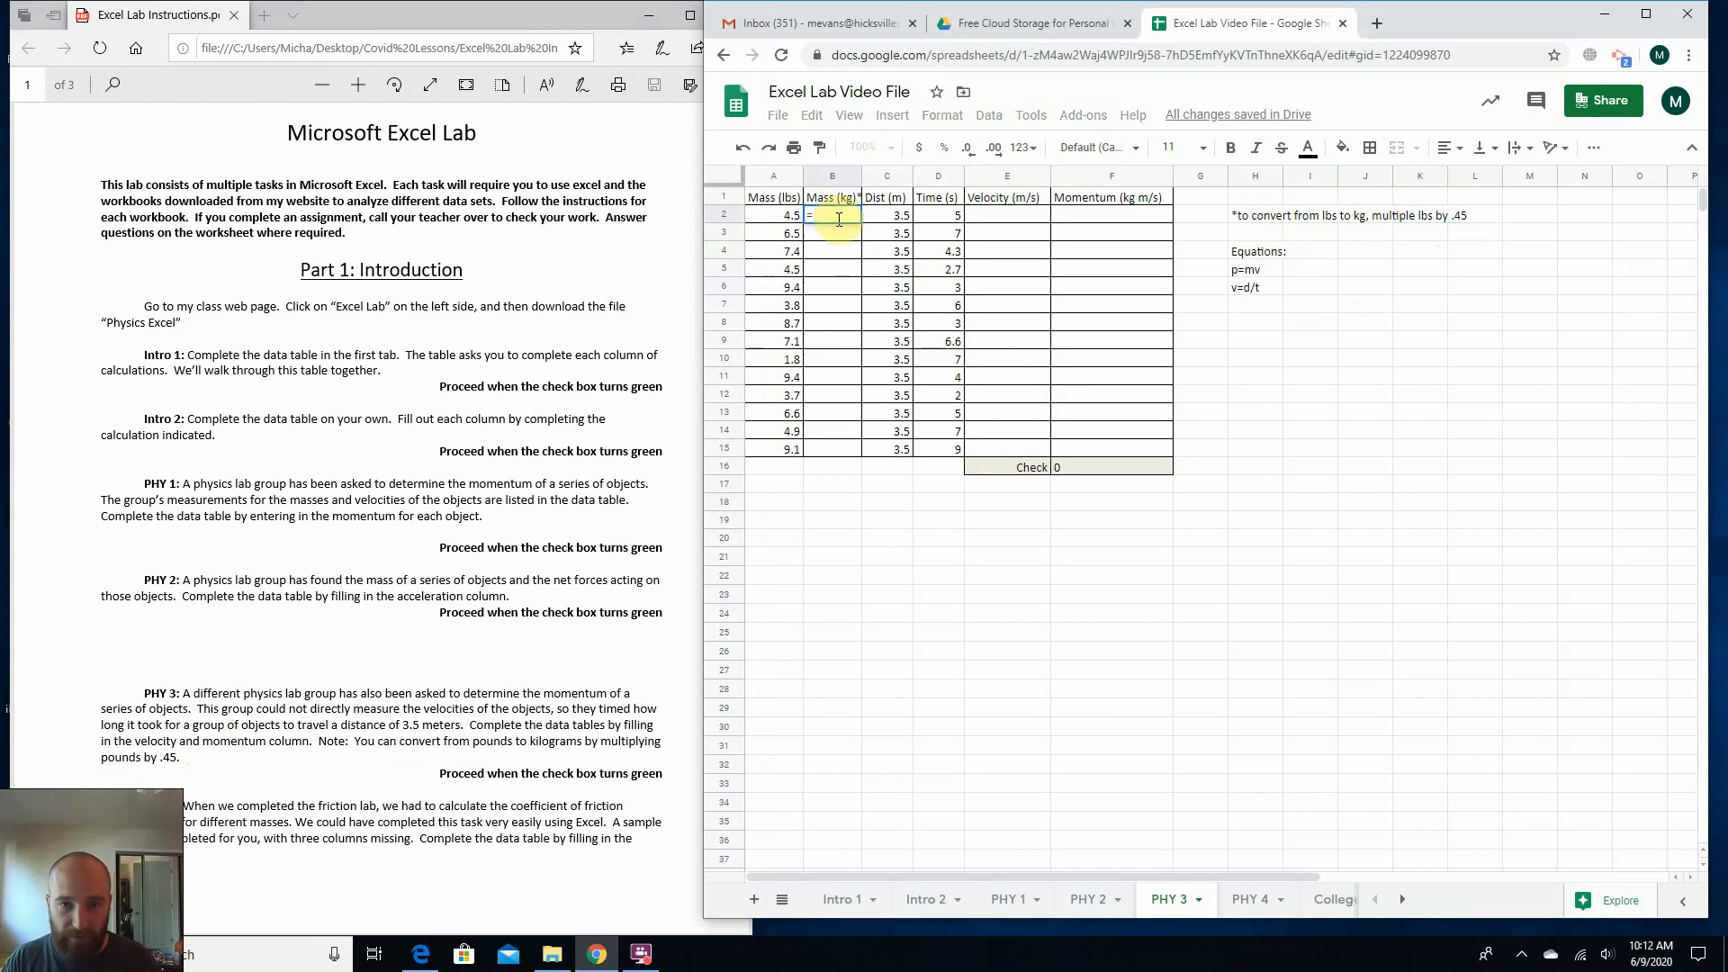
{"action": "type", "text": "a2"}
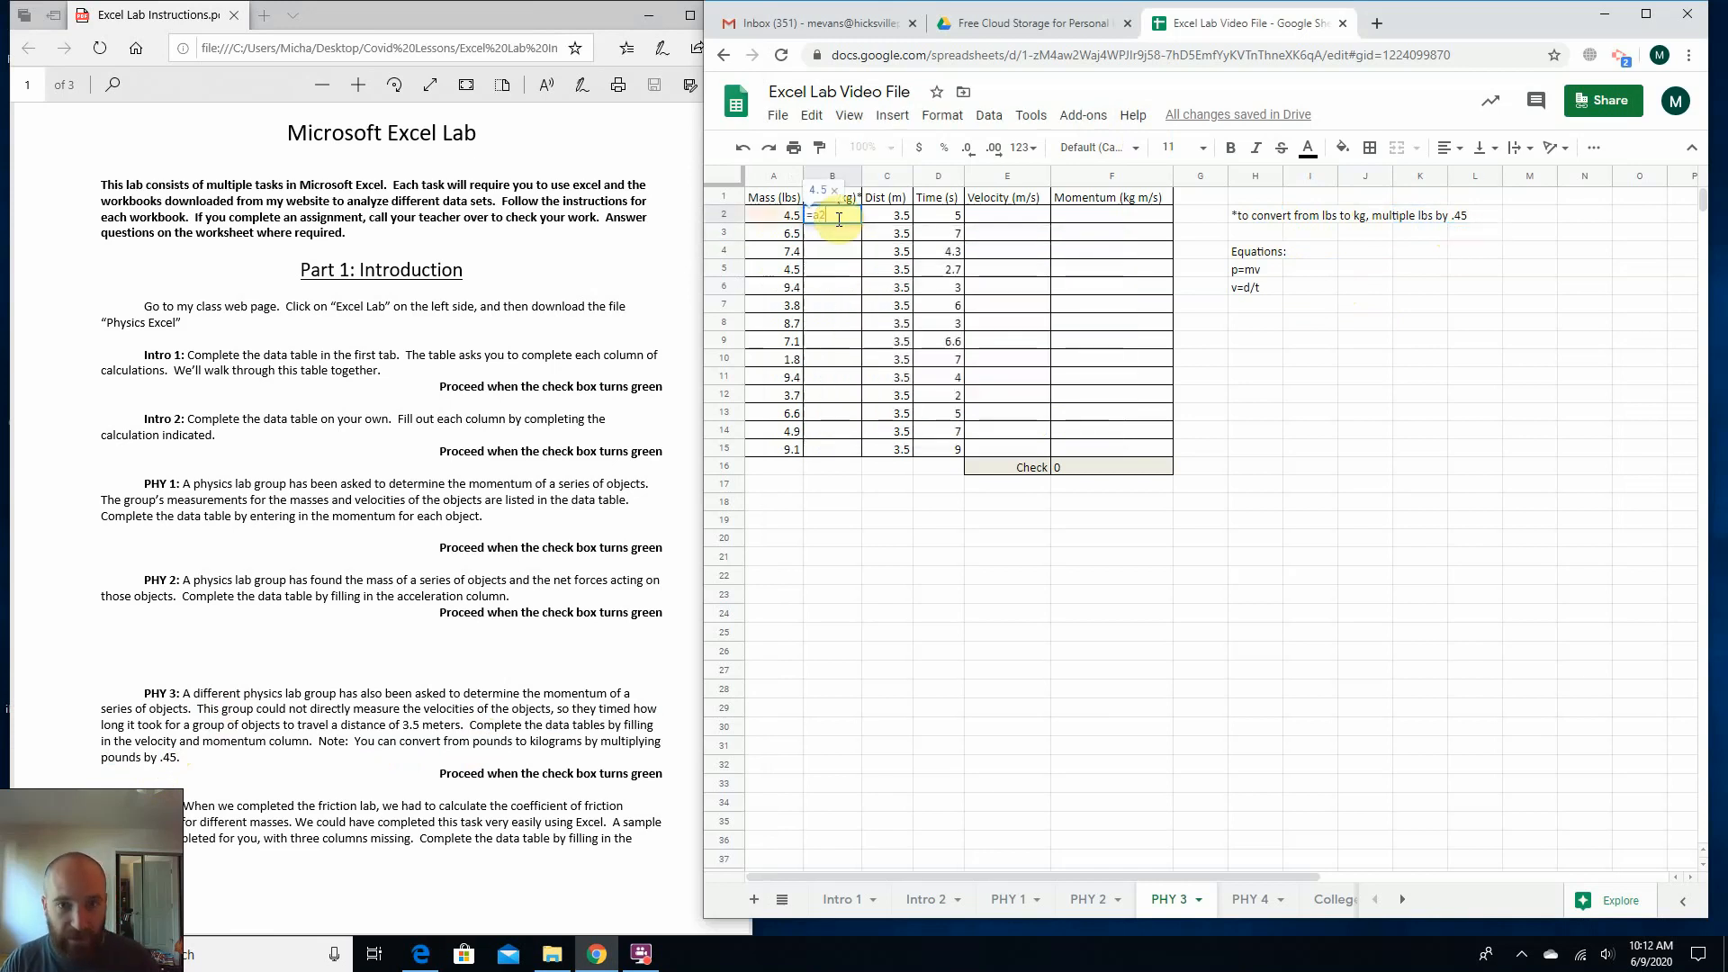
{"action": "type", "text": "*.45"}
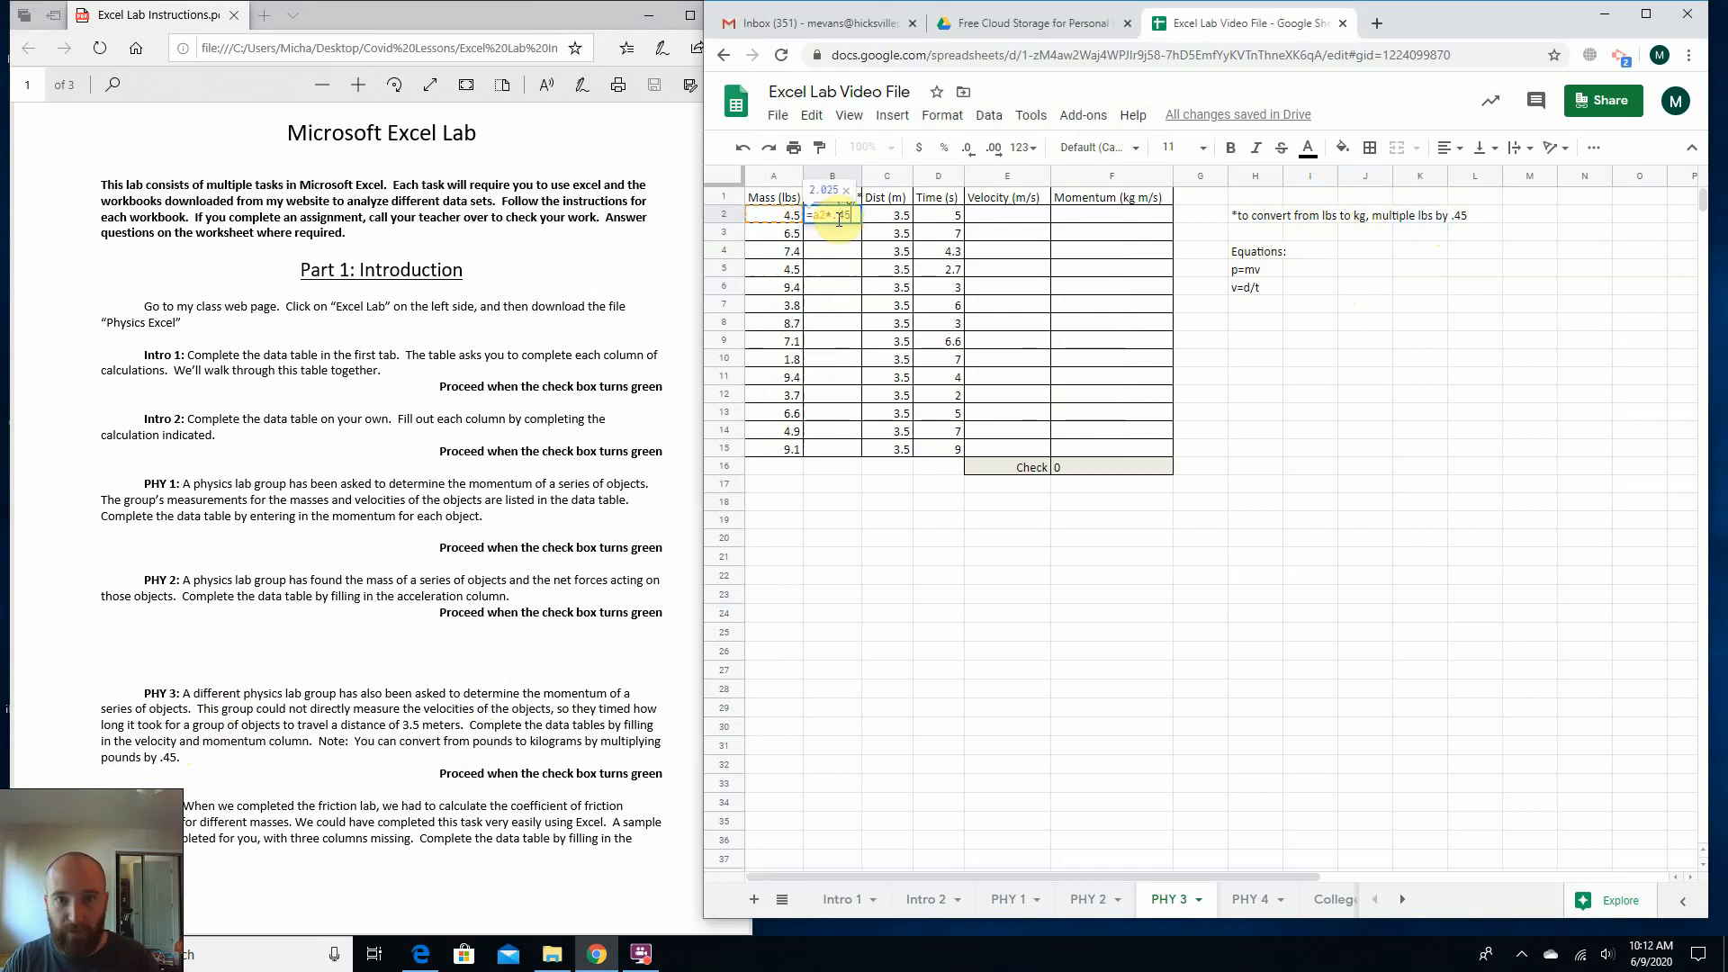
{"action": "key", "text": "Return"}
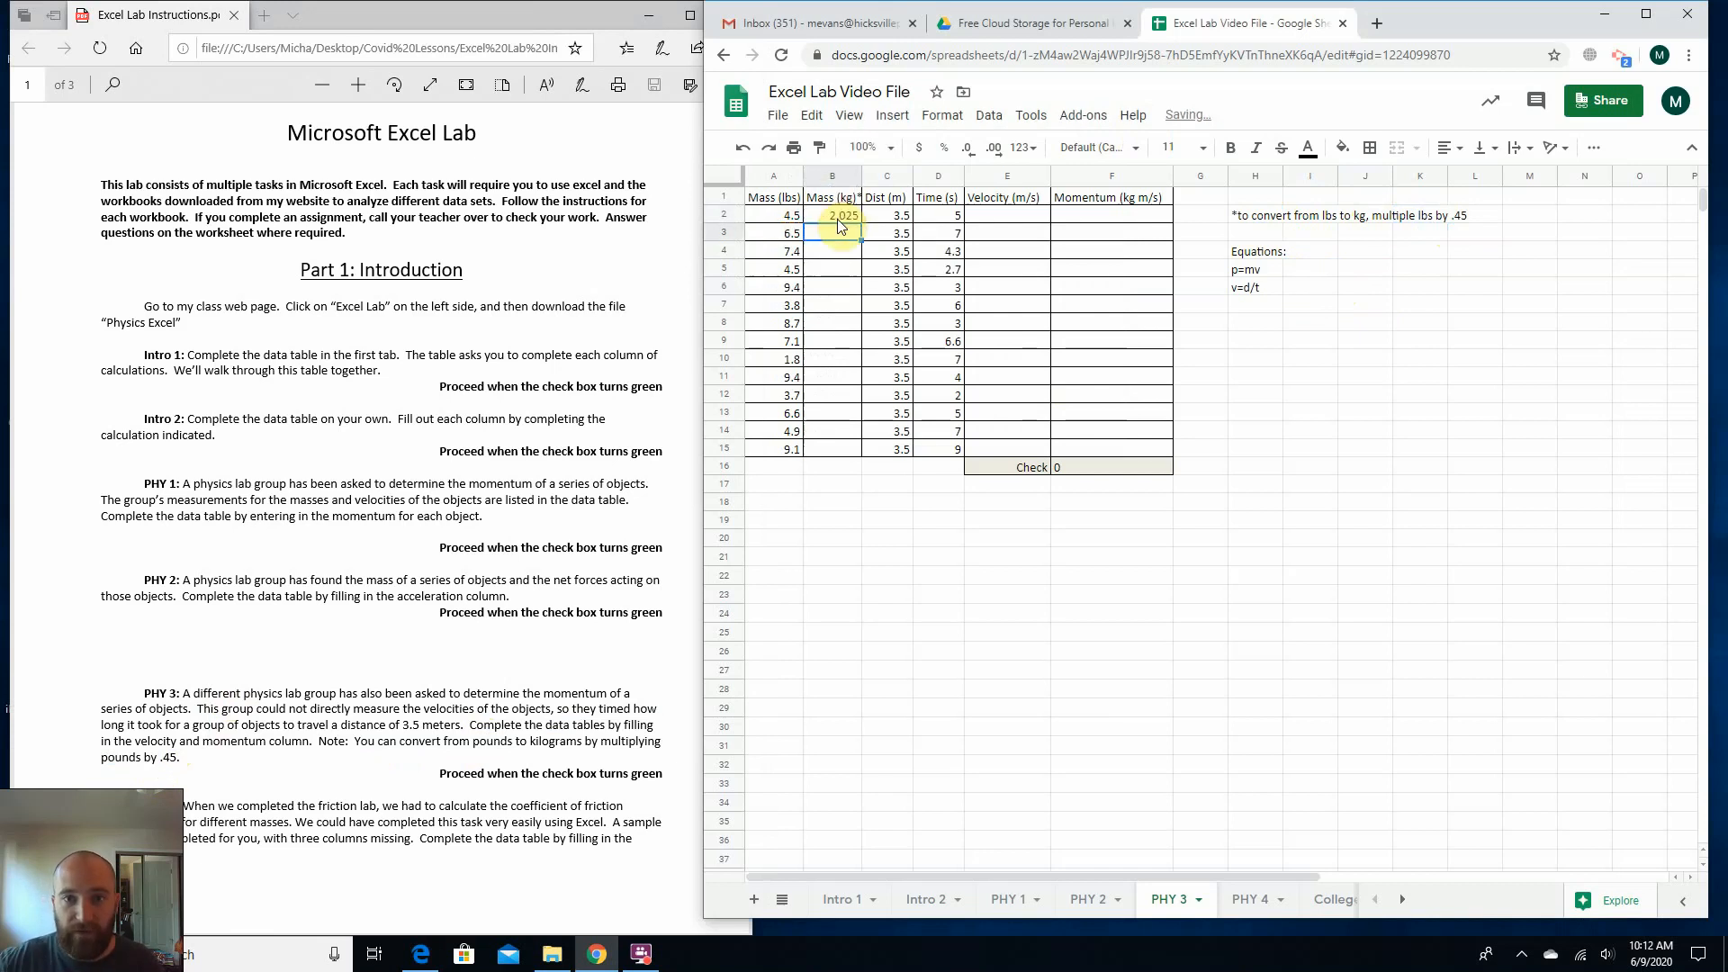
{"action": "left_click", "coordinate": [842, 216]}
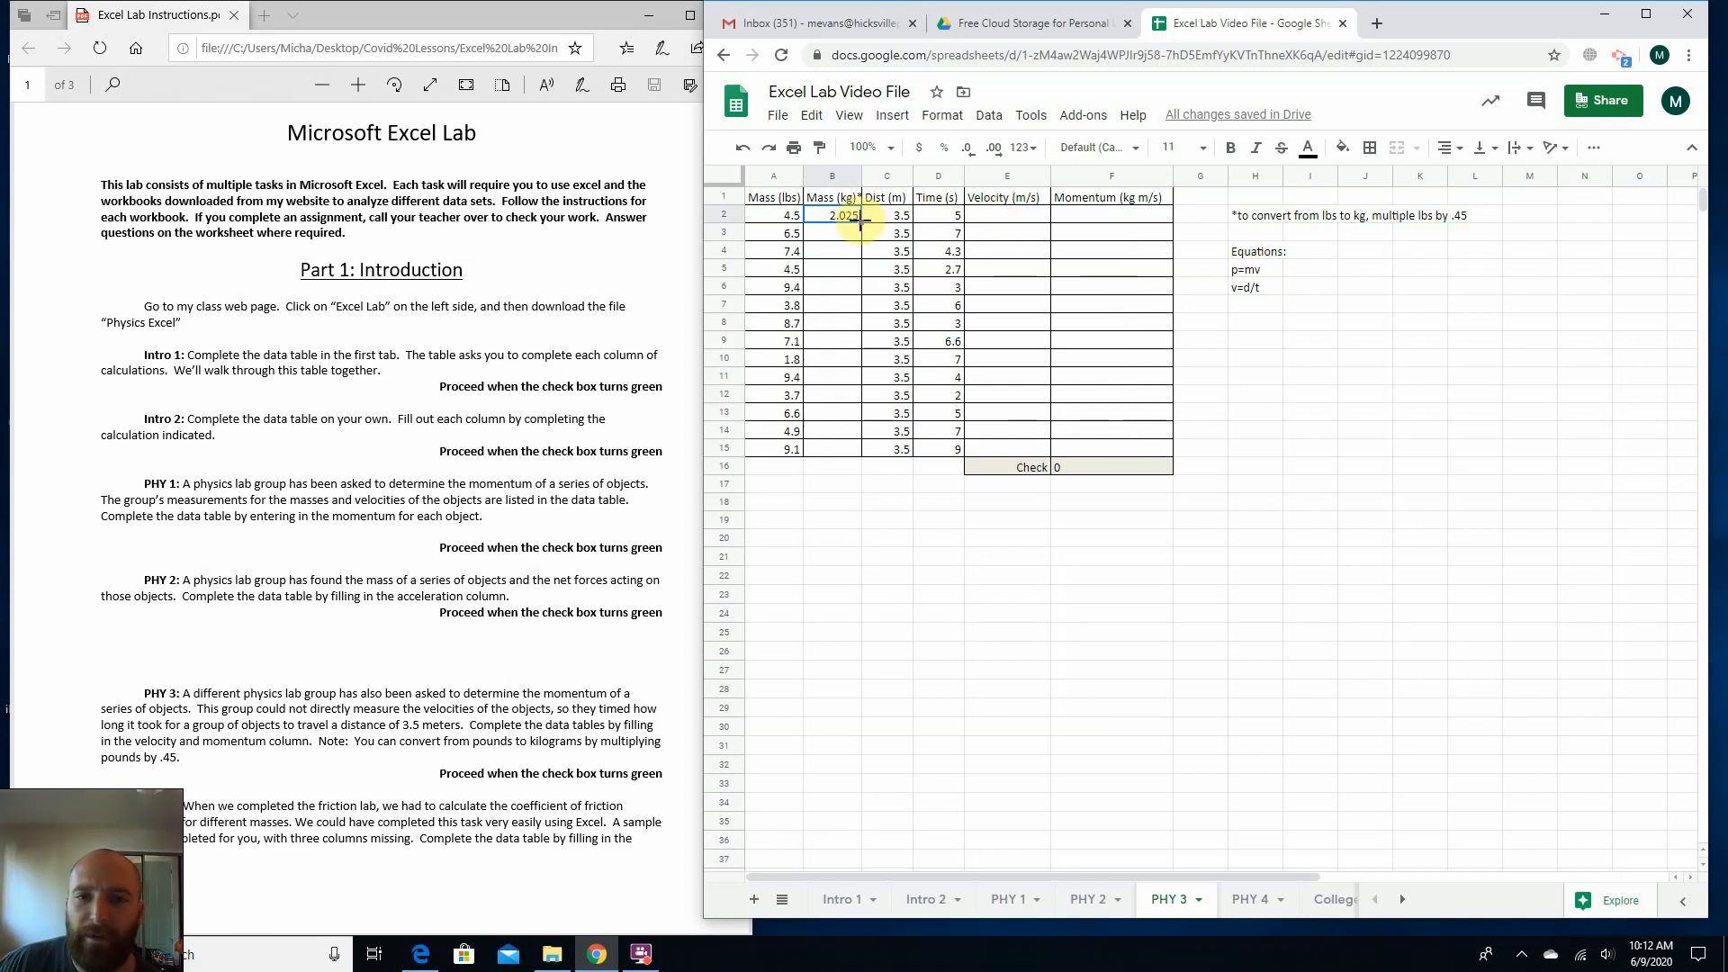
{"action": "left_click_drag", "start_coordinate": [861, 220], "coordinate": [845, 455]}
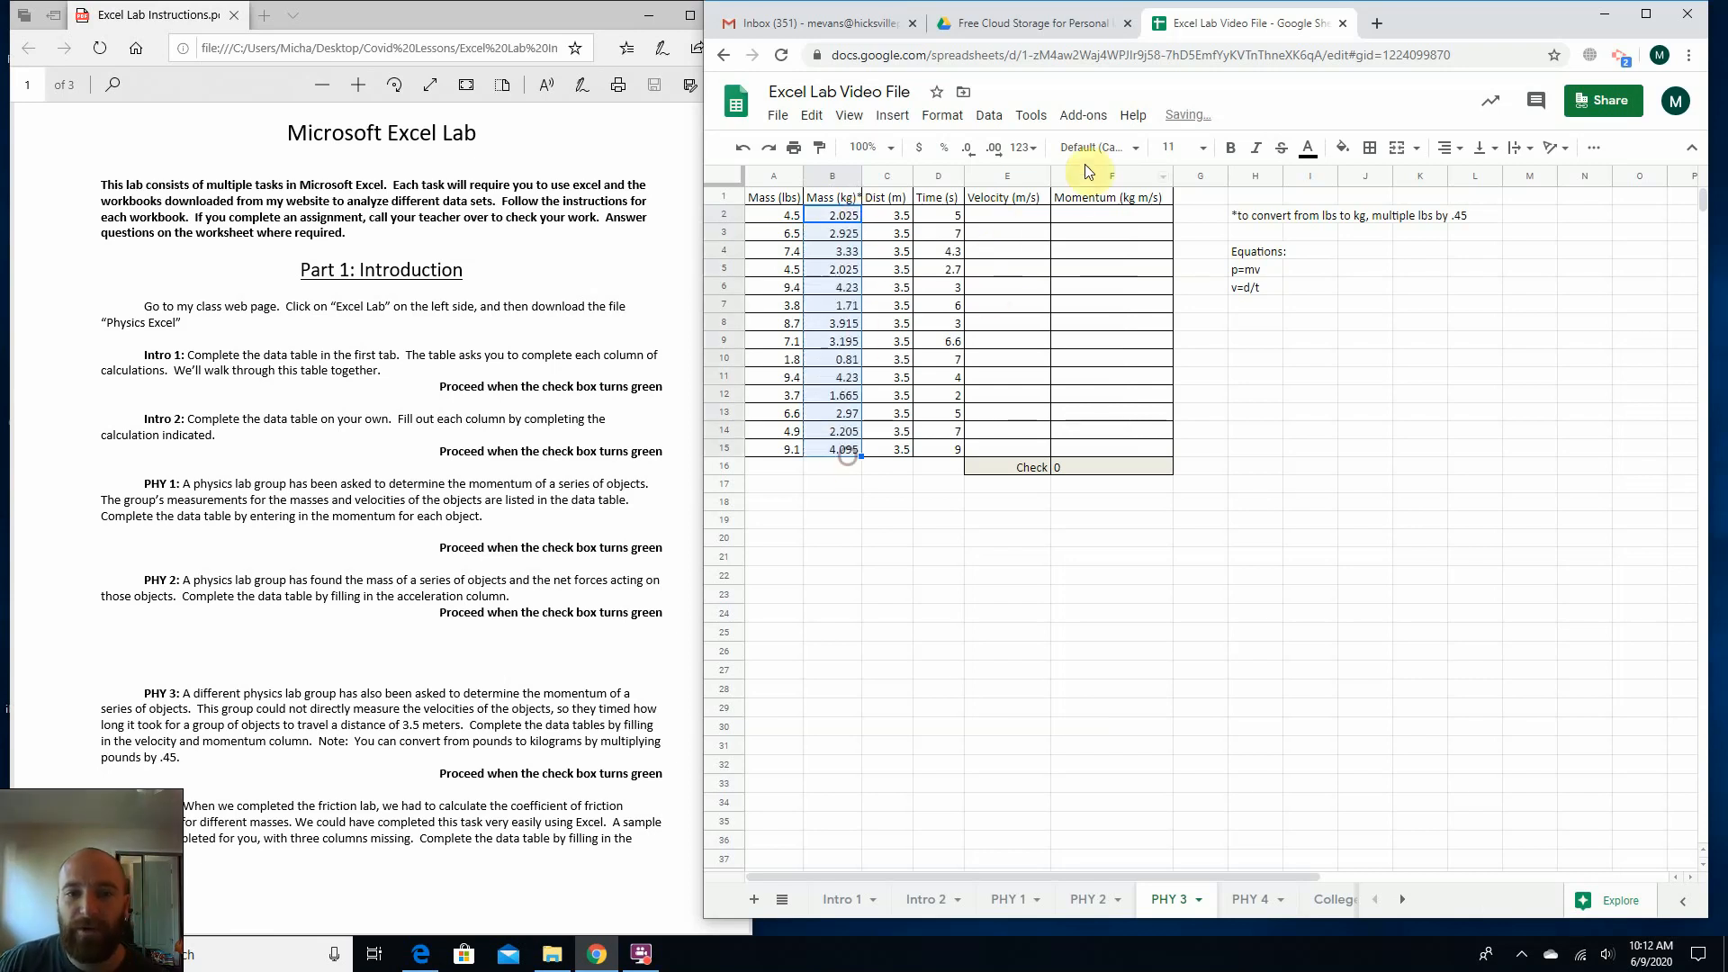
Calculate the velocity in E2 with =C2/D2, following v=d/t, and fill the formula down through E15.
{"action": "left_click", "coordinate": [1038, 220]}
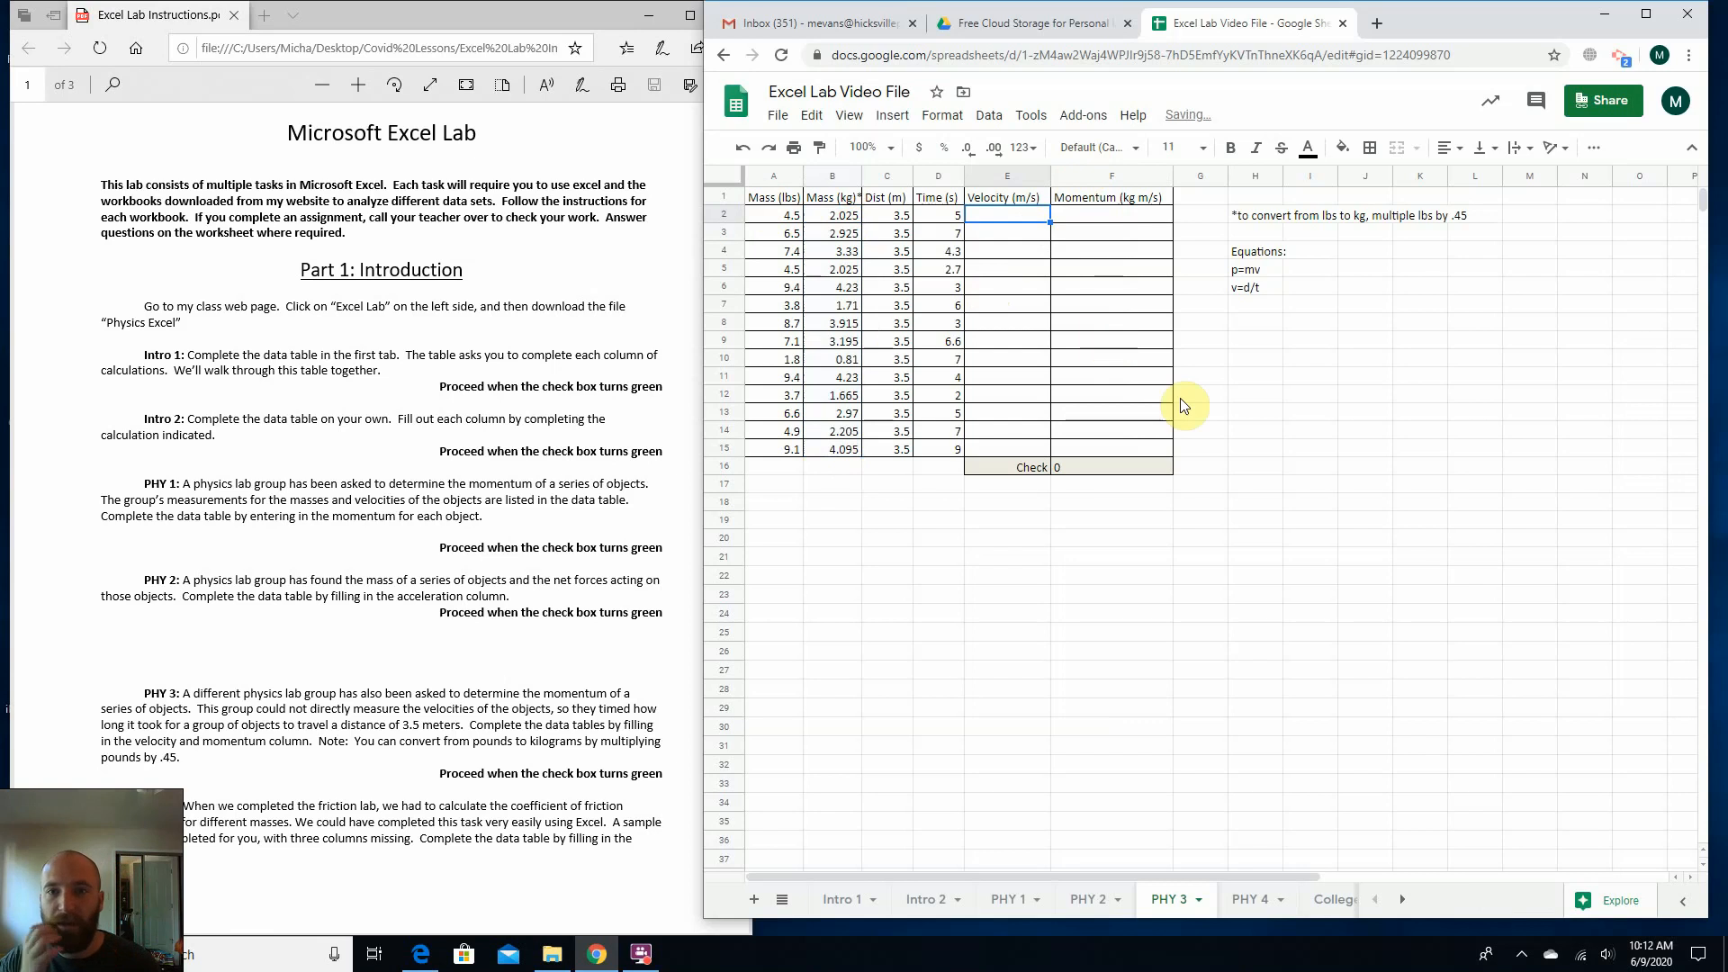
{"action": "left_click", "coordinate": [1250, 294]}
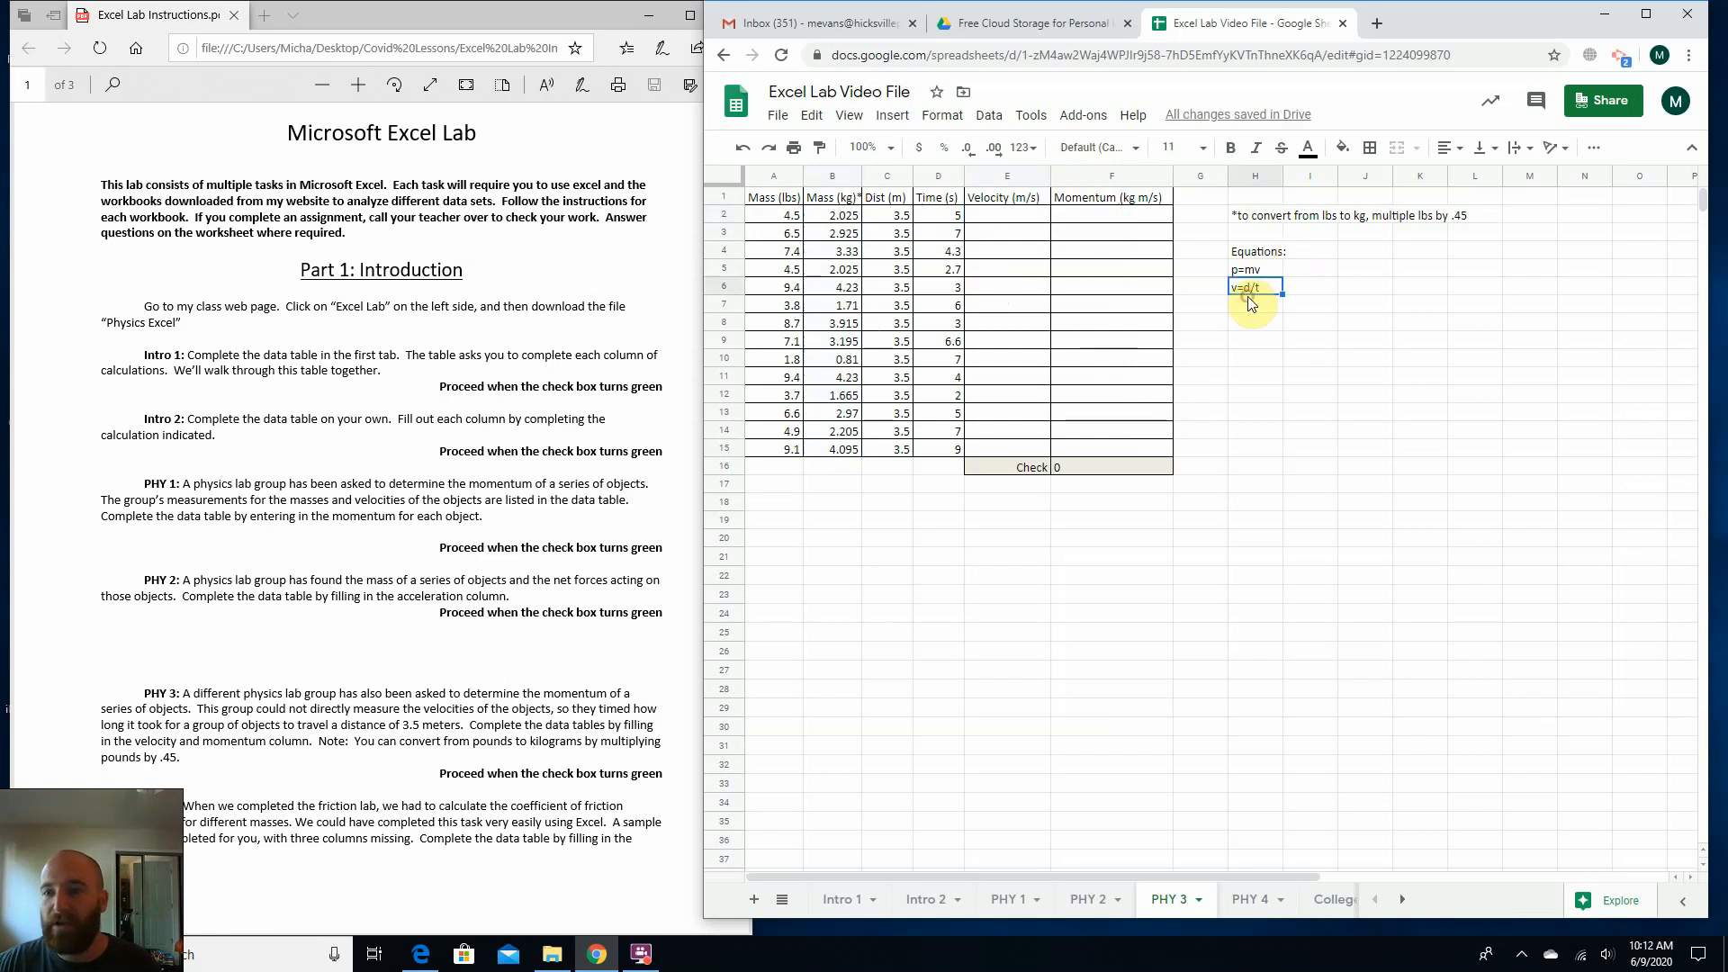
{"action": "left_click", "coordinate": [853, 537]}
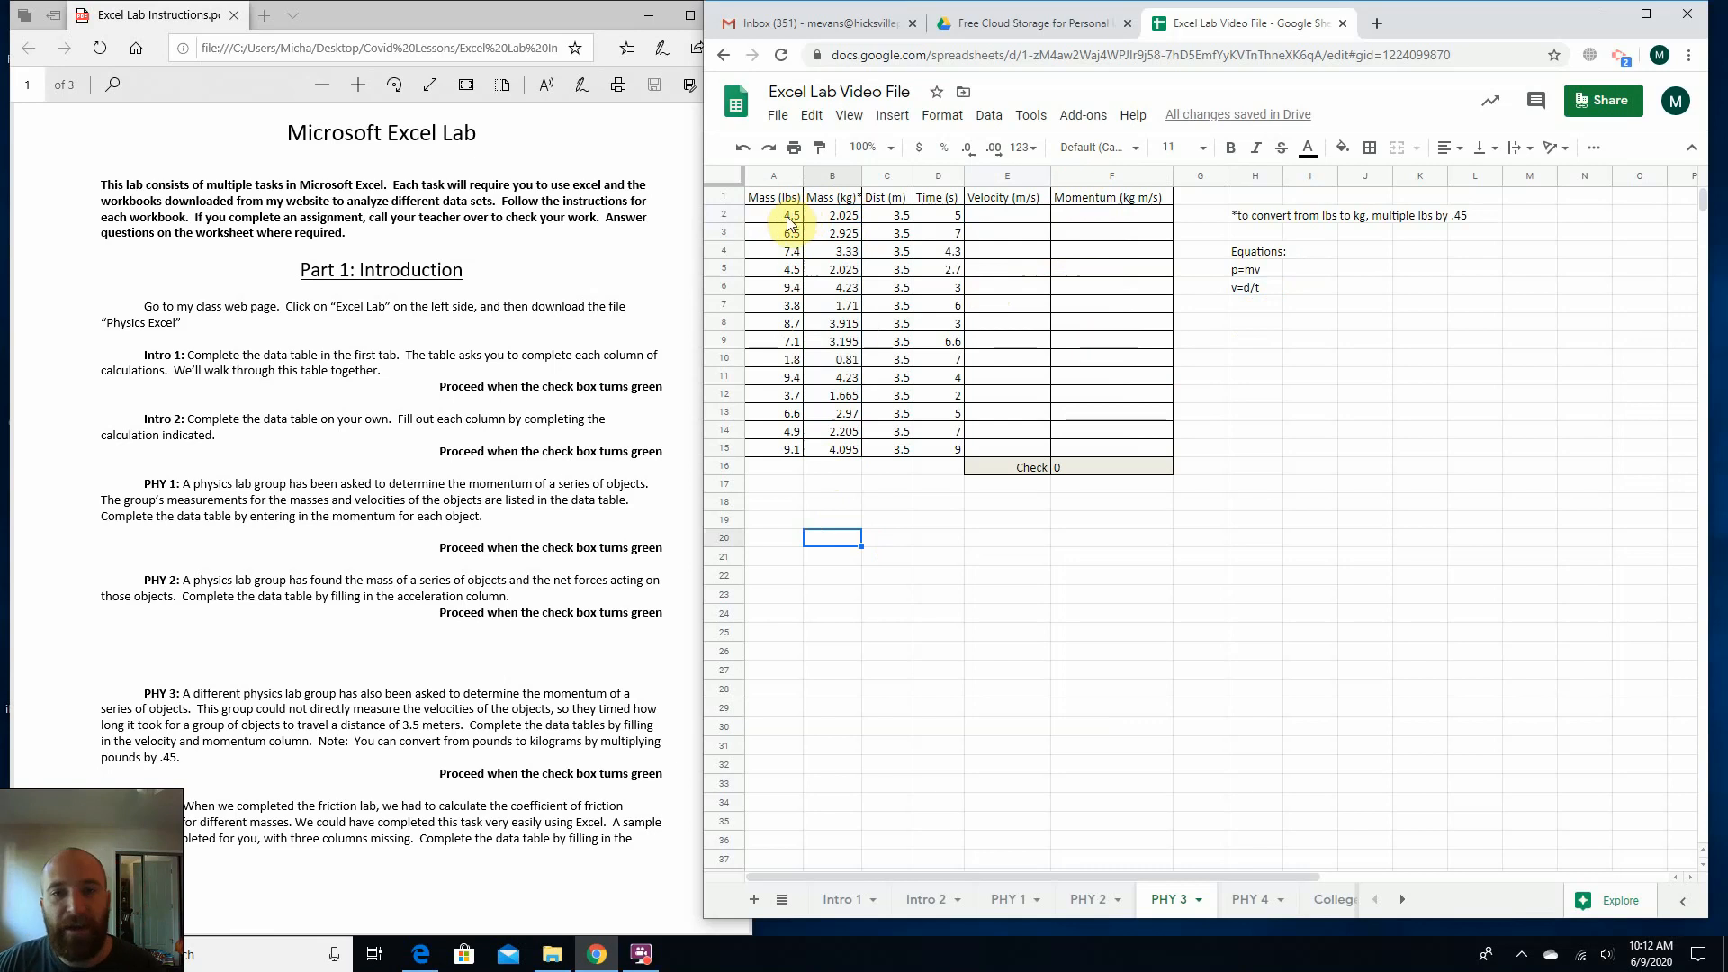
{"action": "left_click", "coordinate": [1026, 216]}
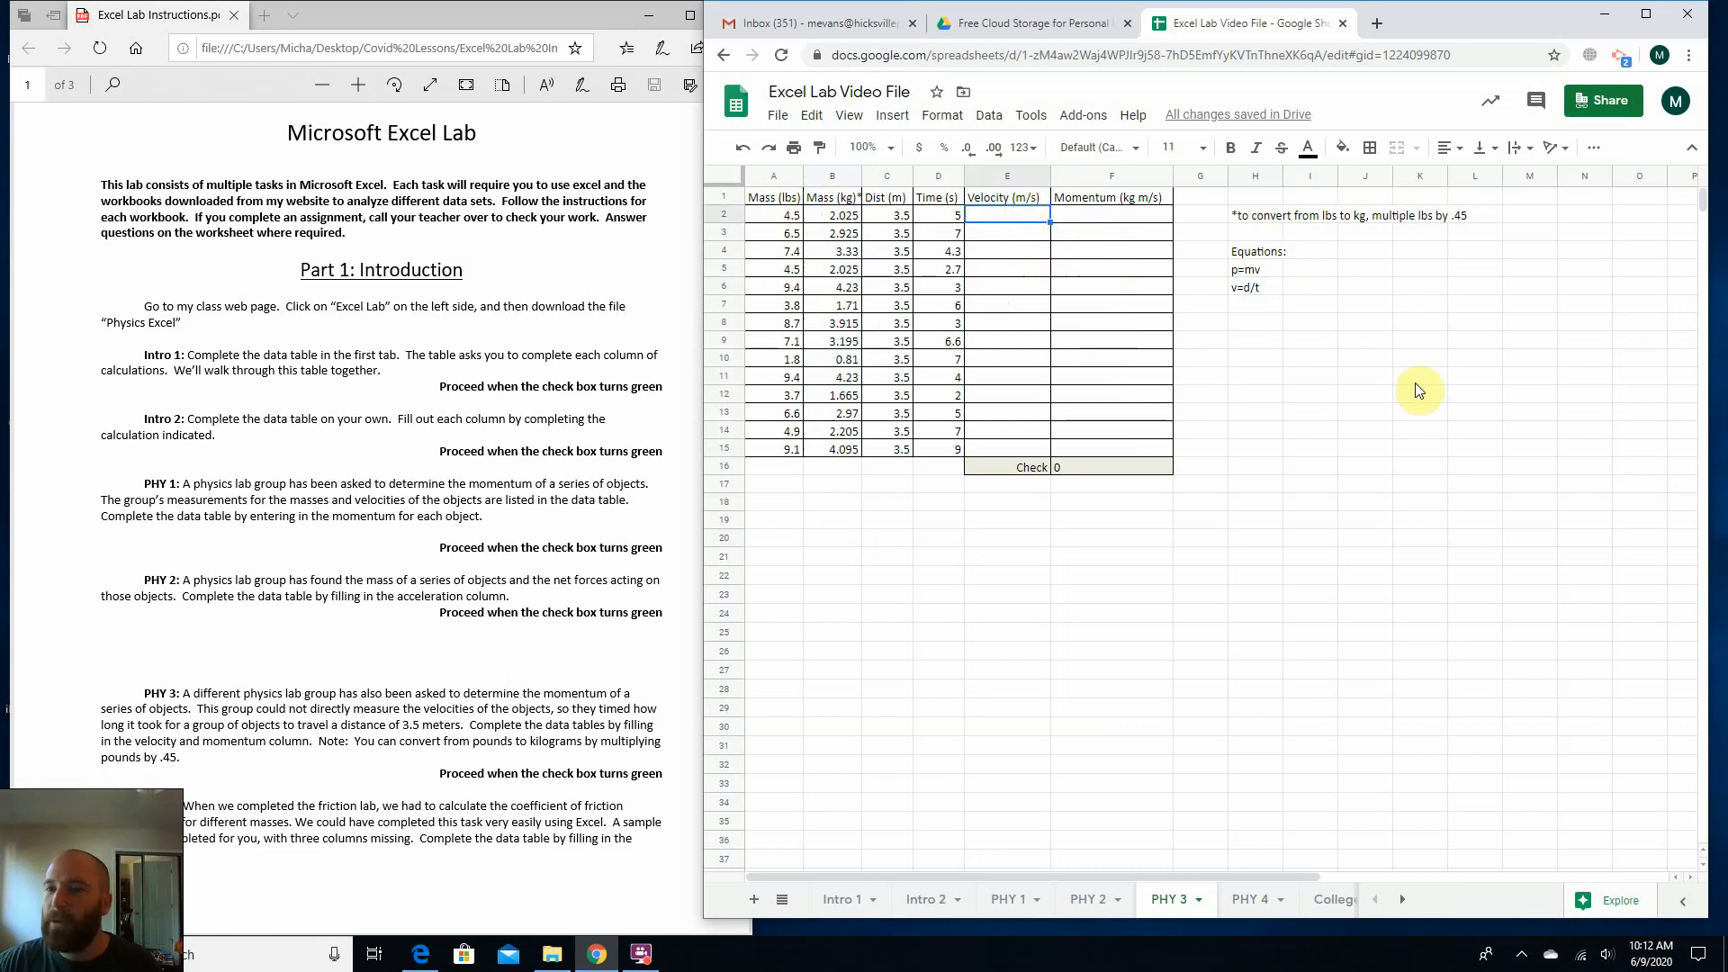
{"action": "type", "text": "="}
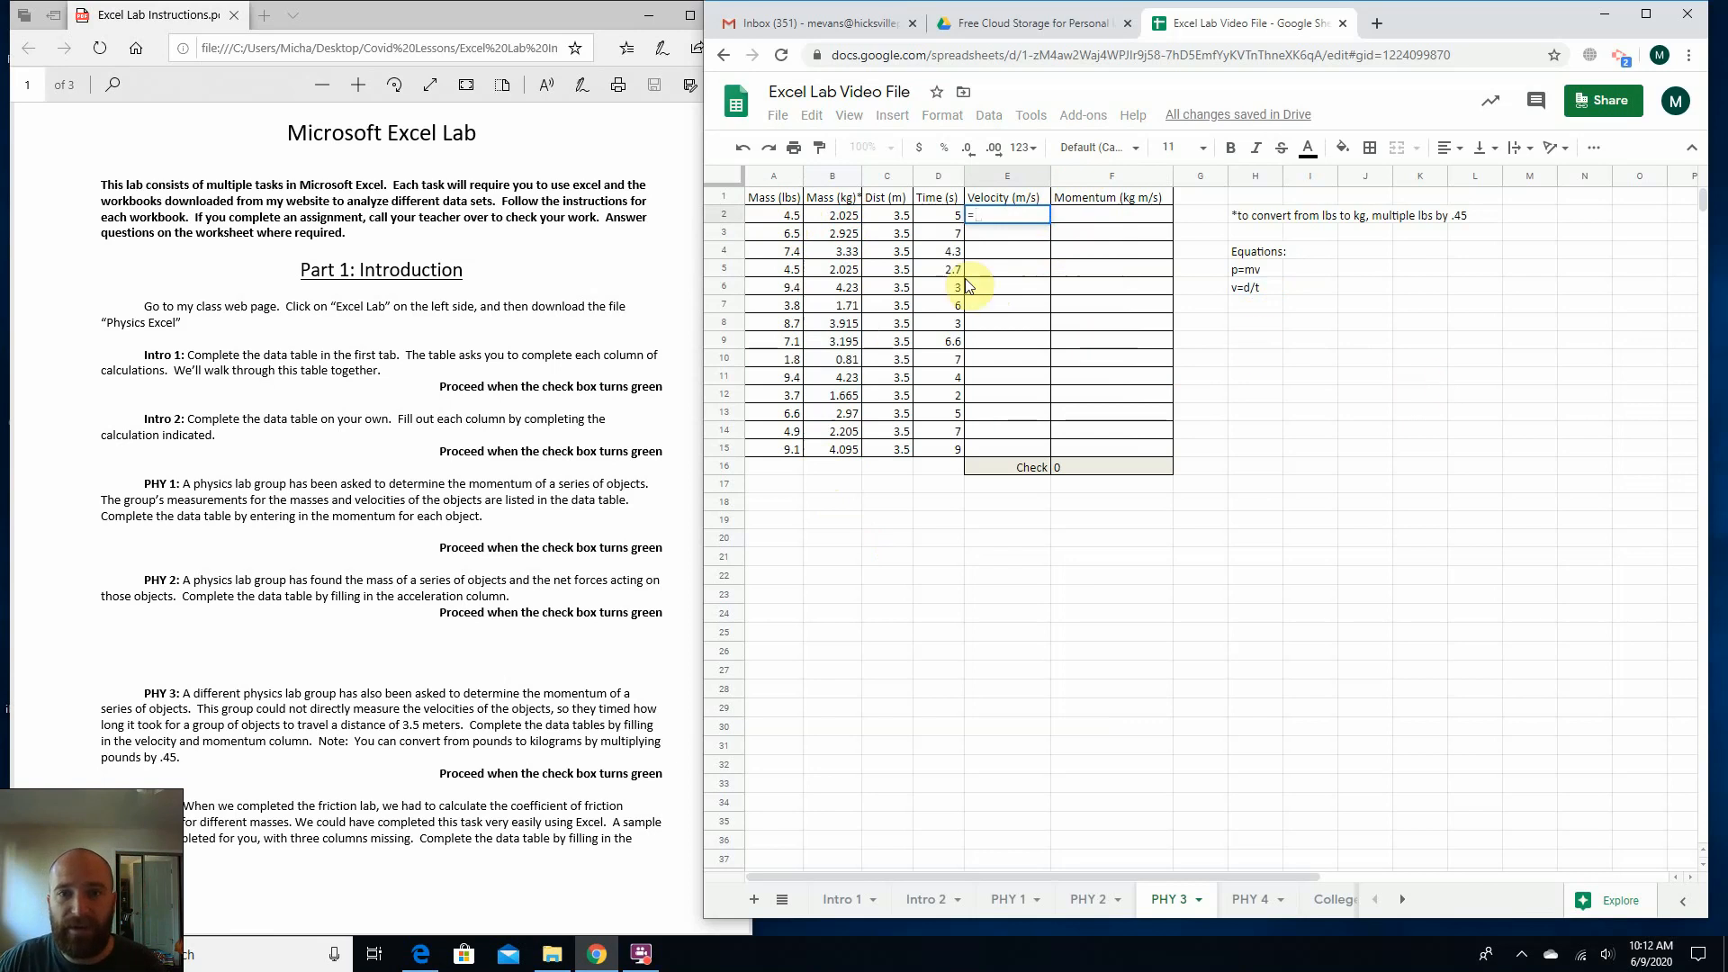
{"action": "left_click", "coordinate": [887, 216]}
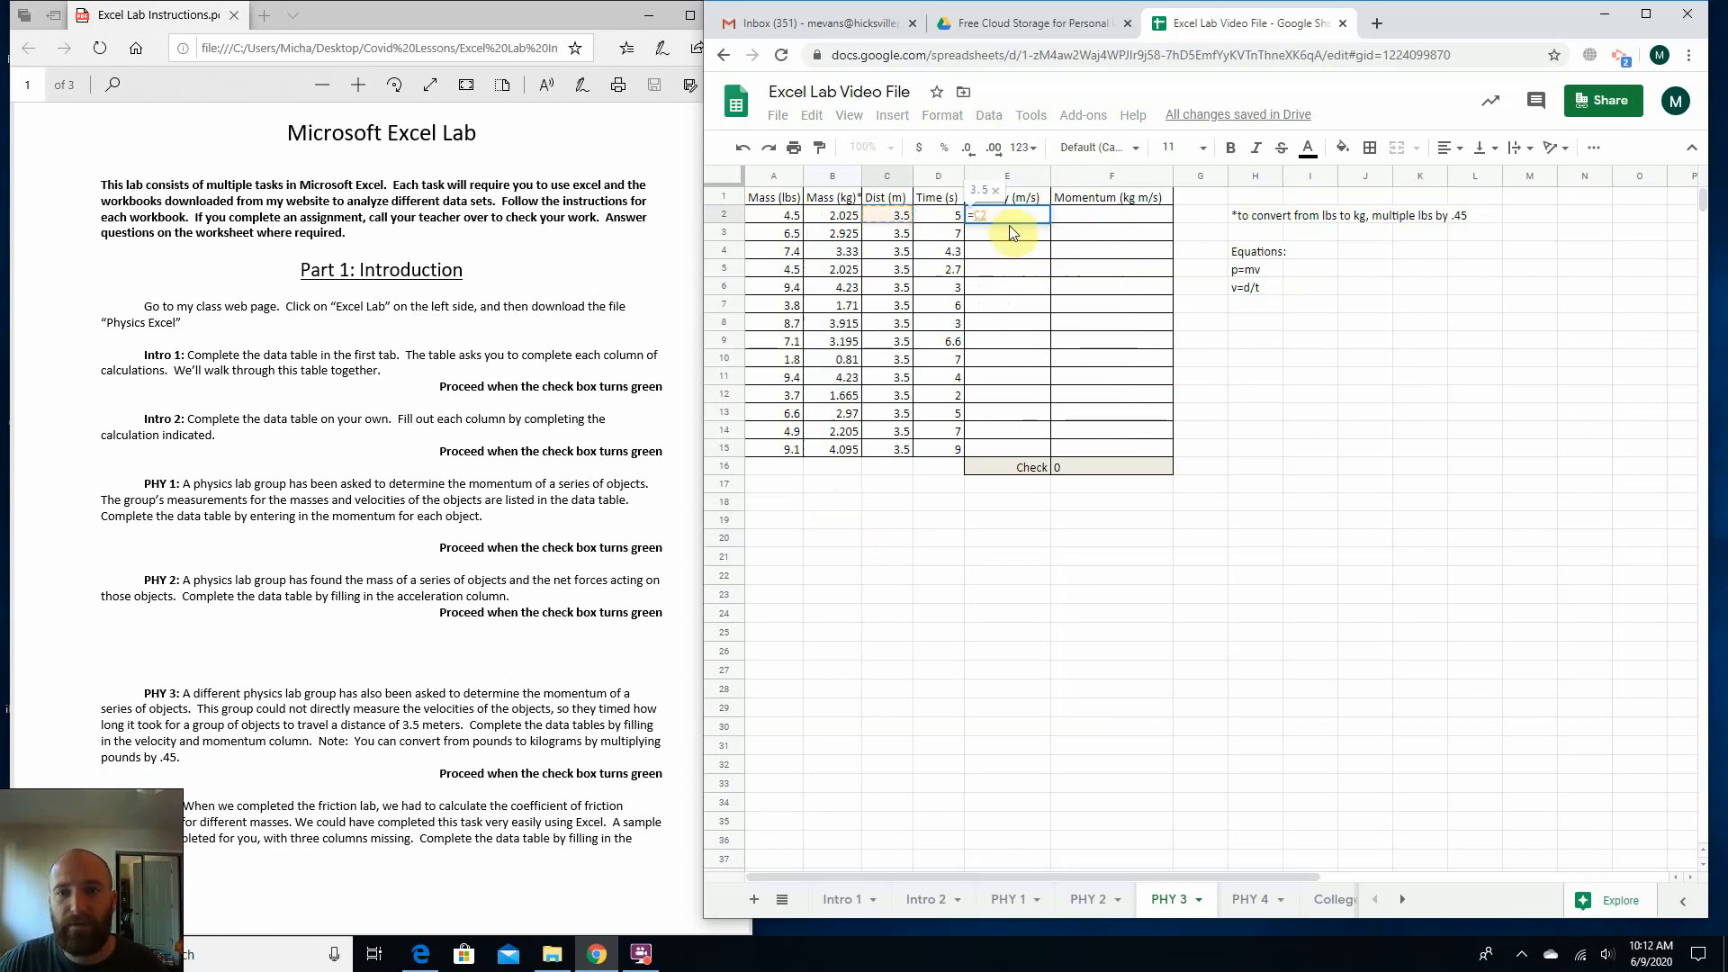
{"action": "type", "text": "/"}
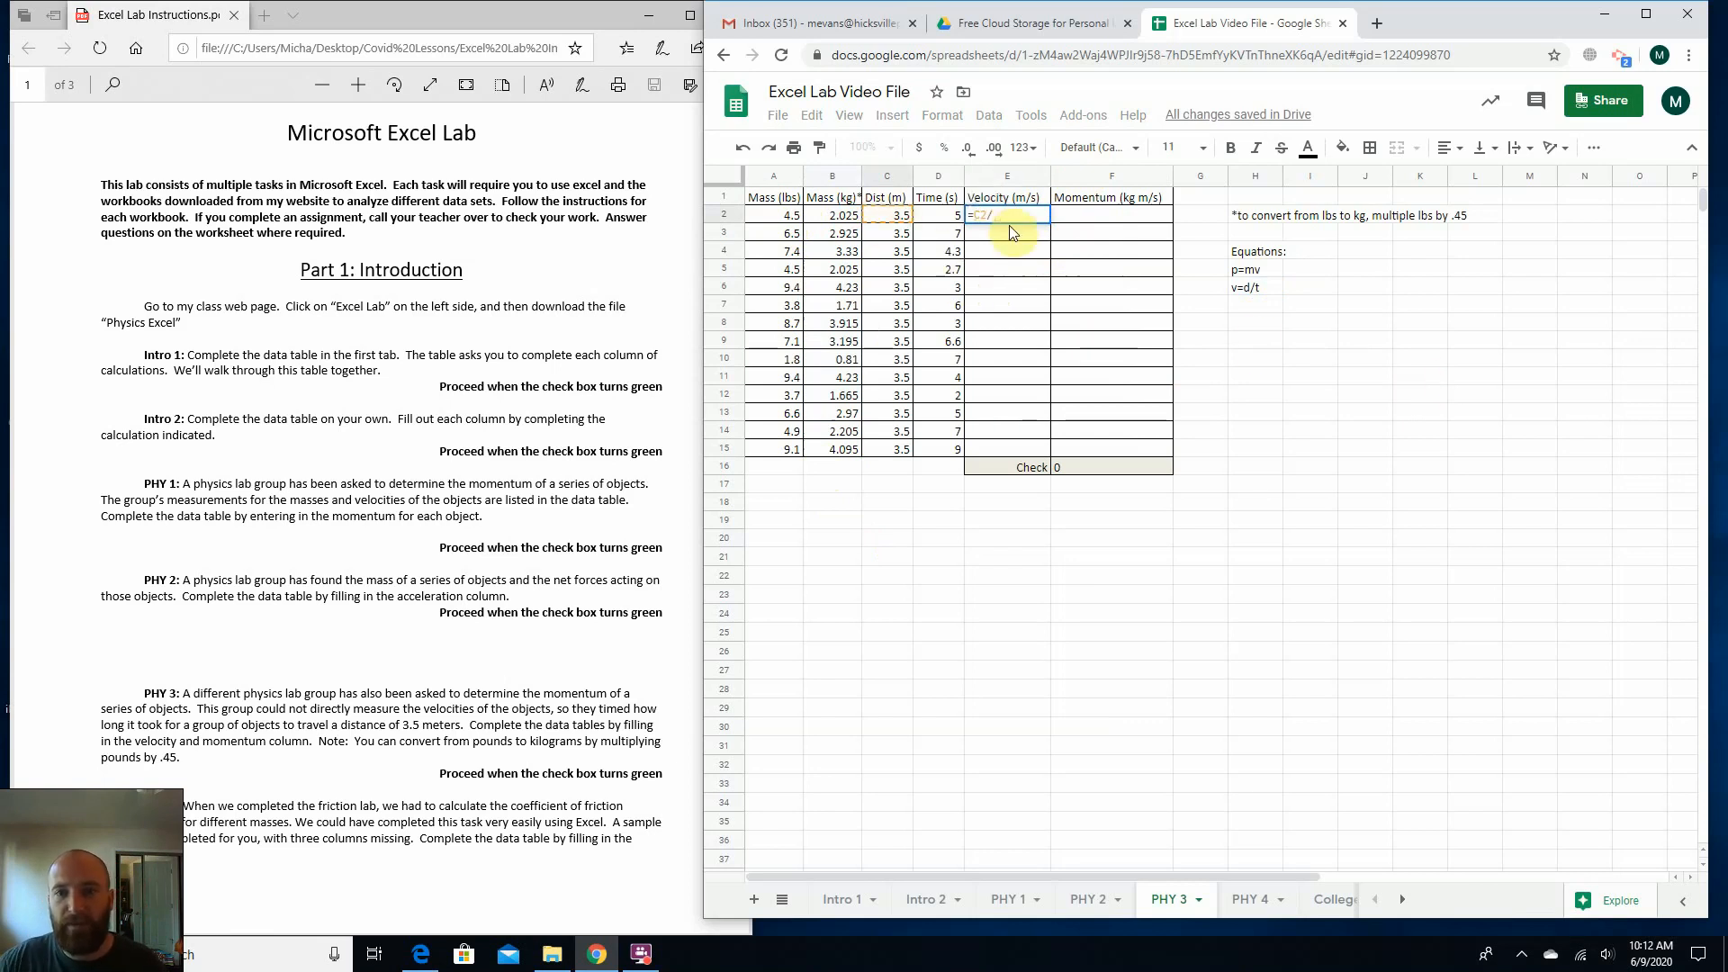
{"action": "left_click", "coordinate": [924, 217]}
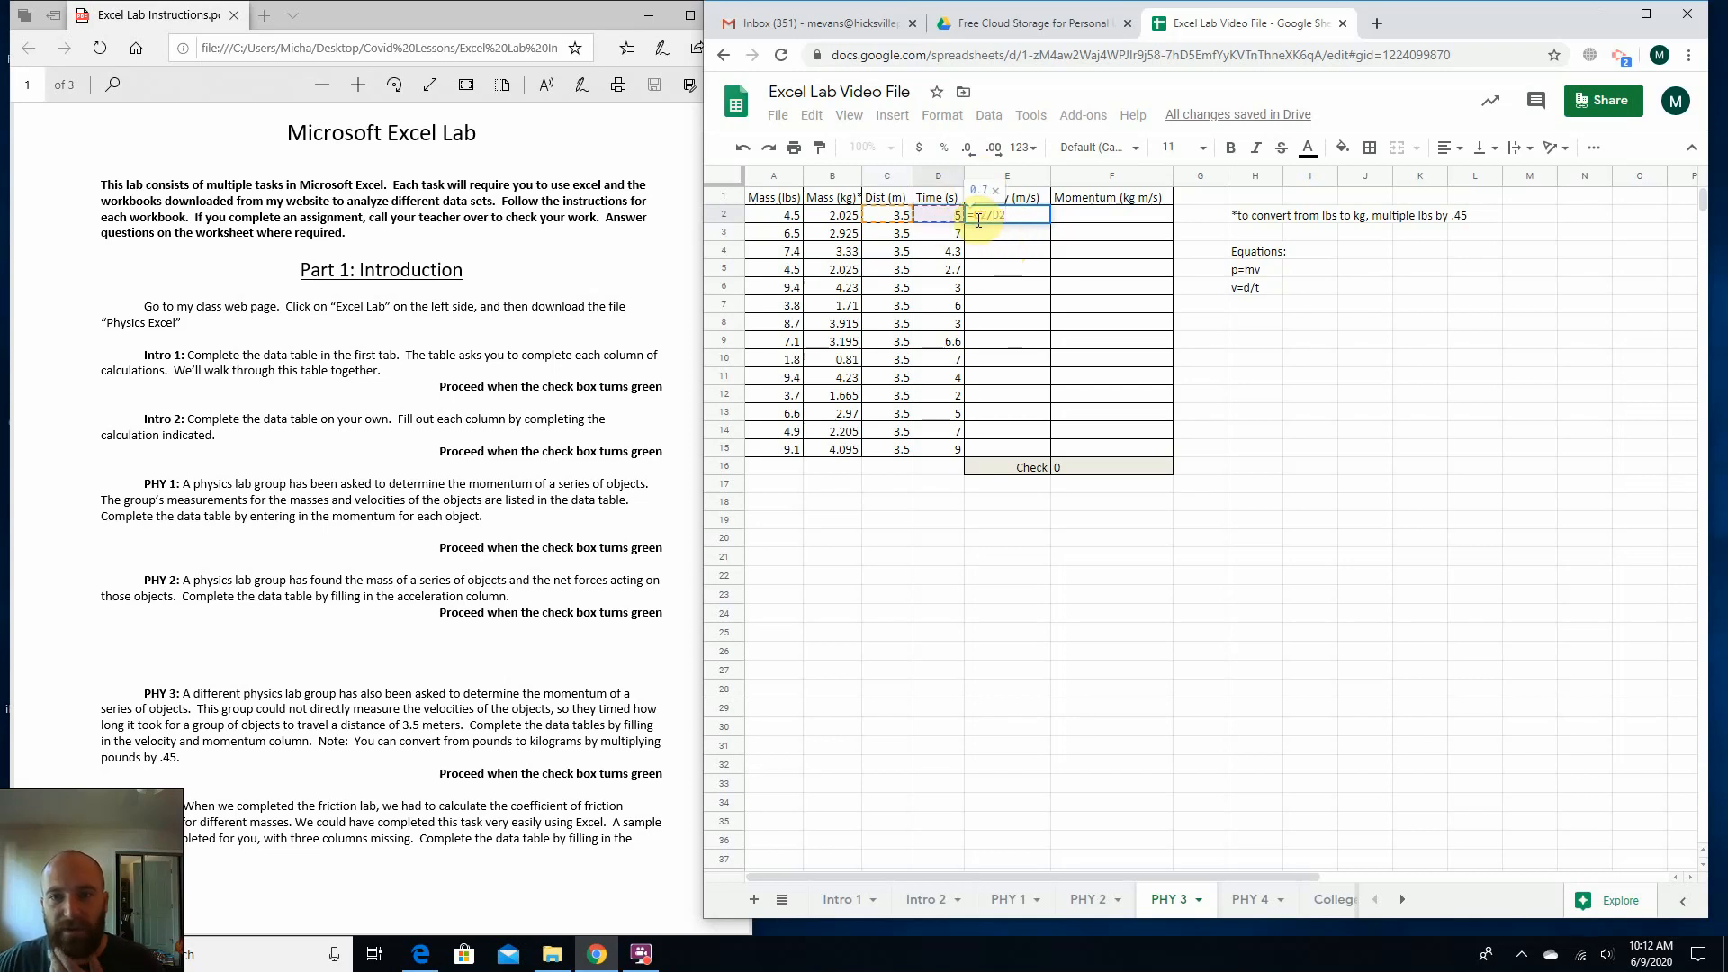
{"action": "key", "text": "Return"}
{"action": "left_click", "coordinate": [1031, 218]}
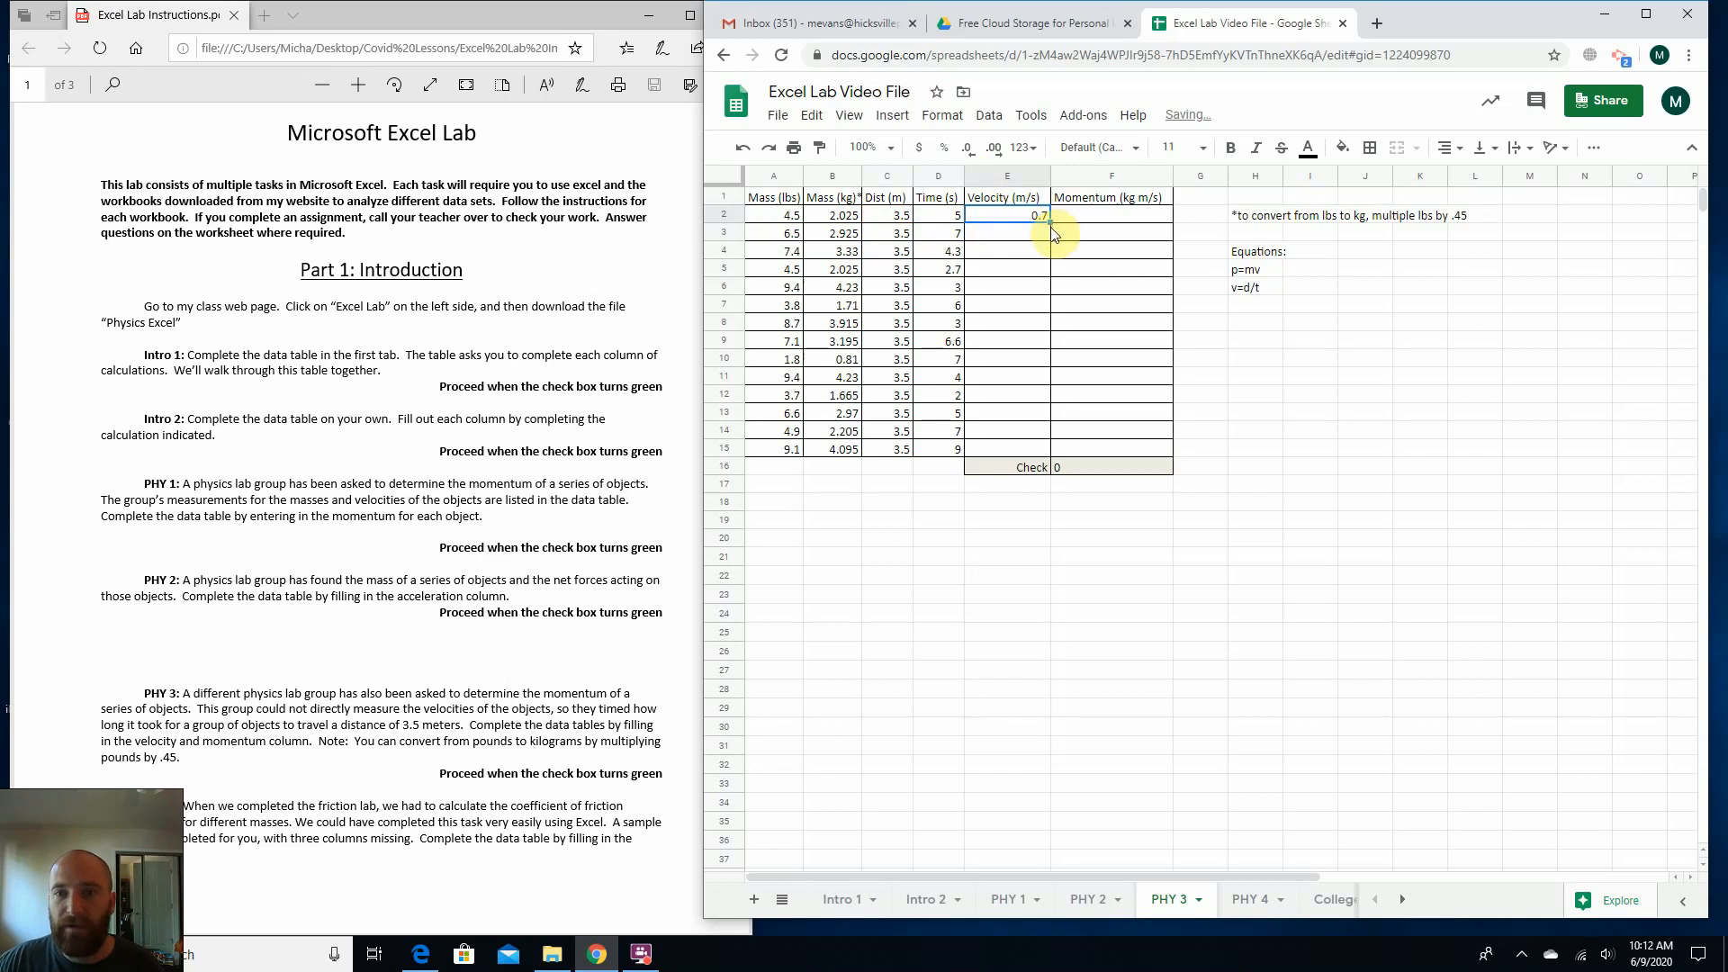
{"action": "left_click_drag", "start_coordinate": [1051, 224], "coordinate": [1045, 455]}
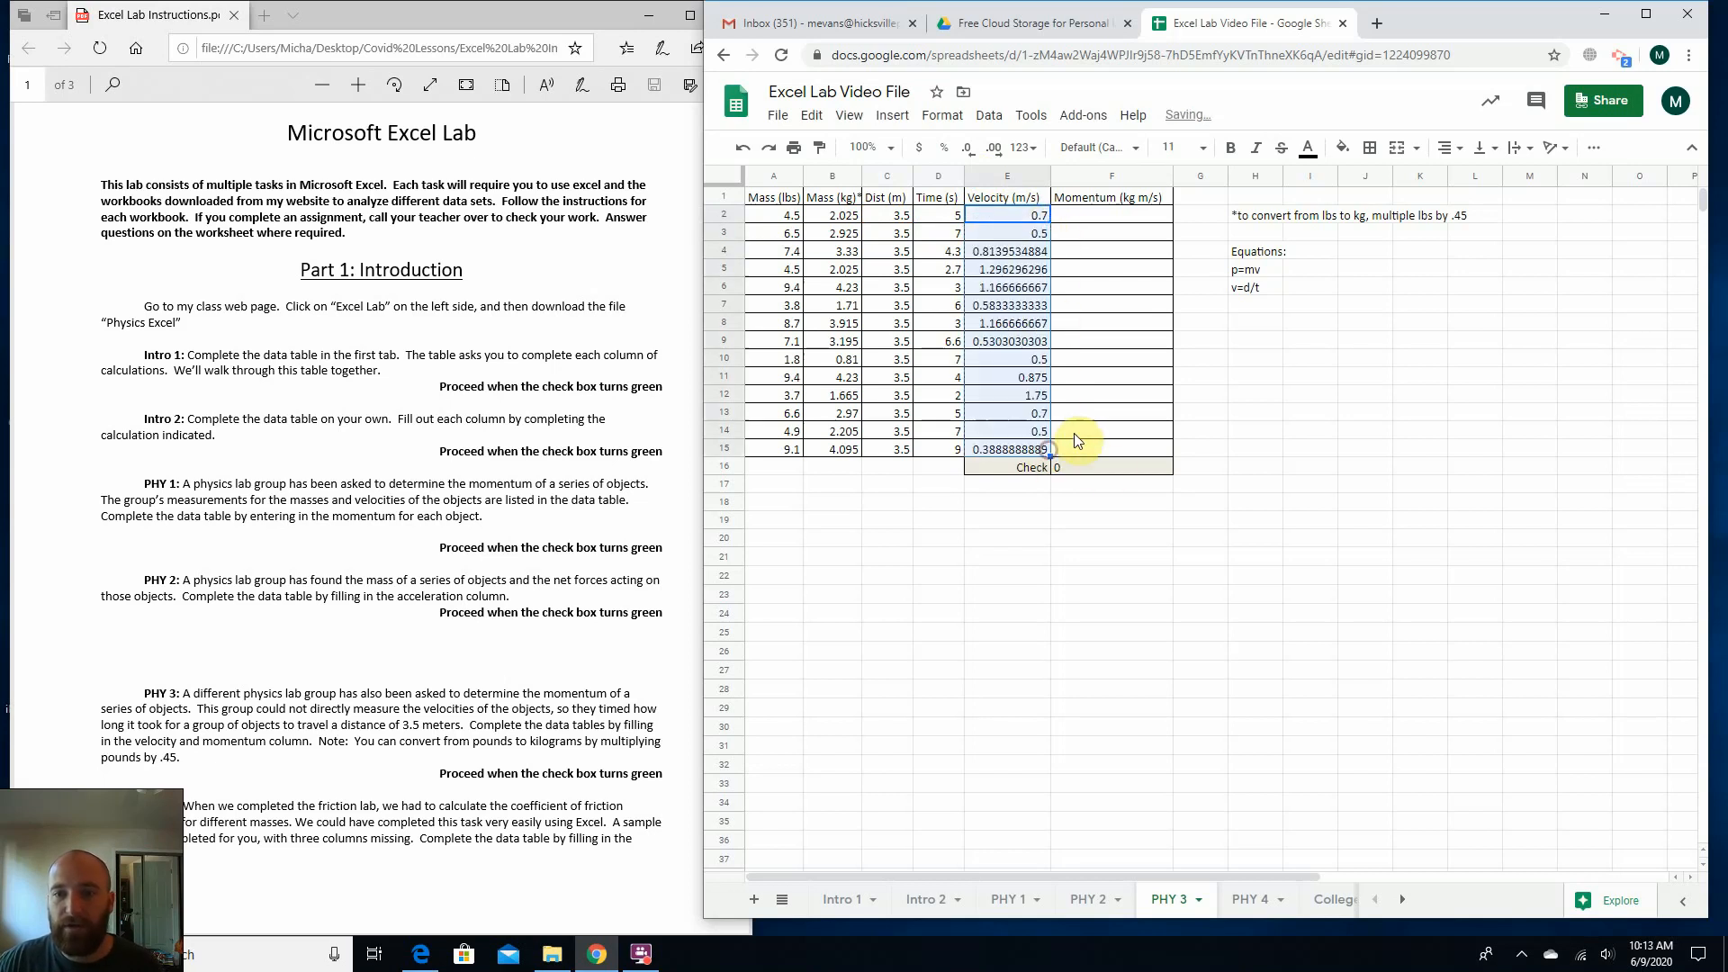
Calculate the momentum in F2 with =b2*e2, following p=mv, and fill the formula down through F15.
{"action": "left_click", "coordinate": [1094, 218]}
{"action": "left_click", "coordinate": [1242, 272]}
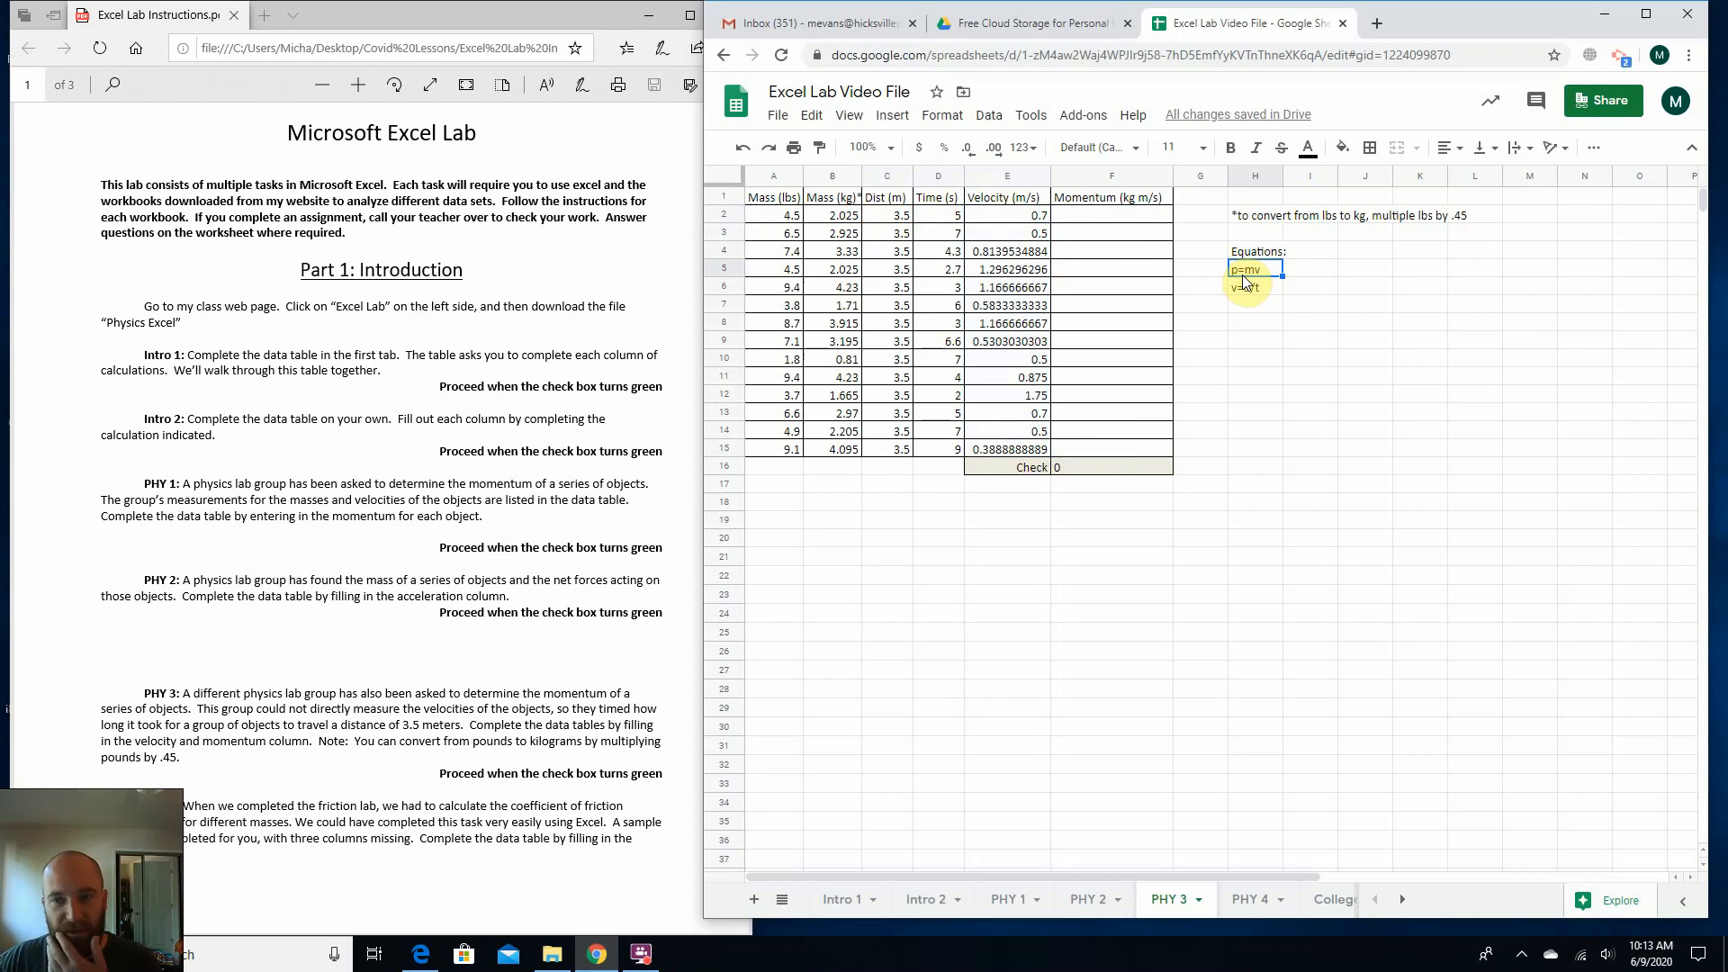
{"action": "left_click", "coordinate": [1139, 221]}
{"action": "type", "text": "="}
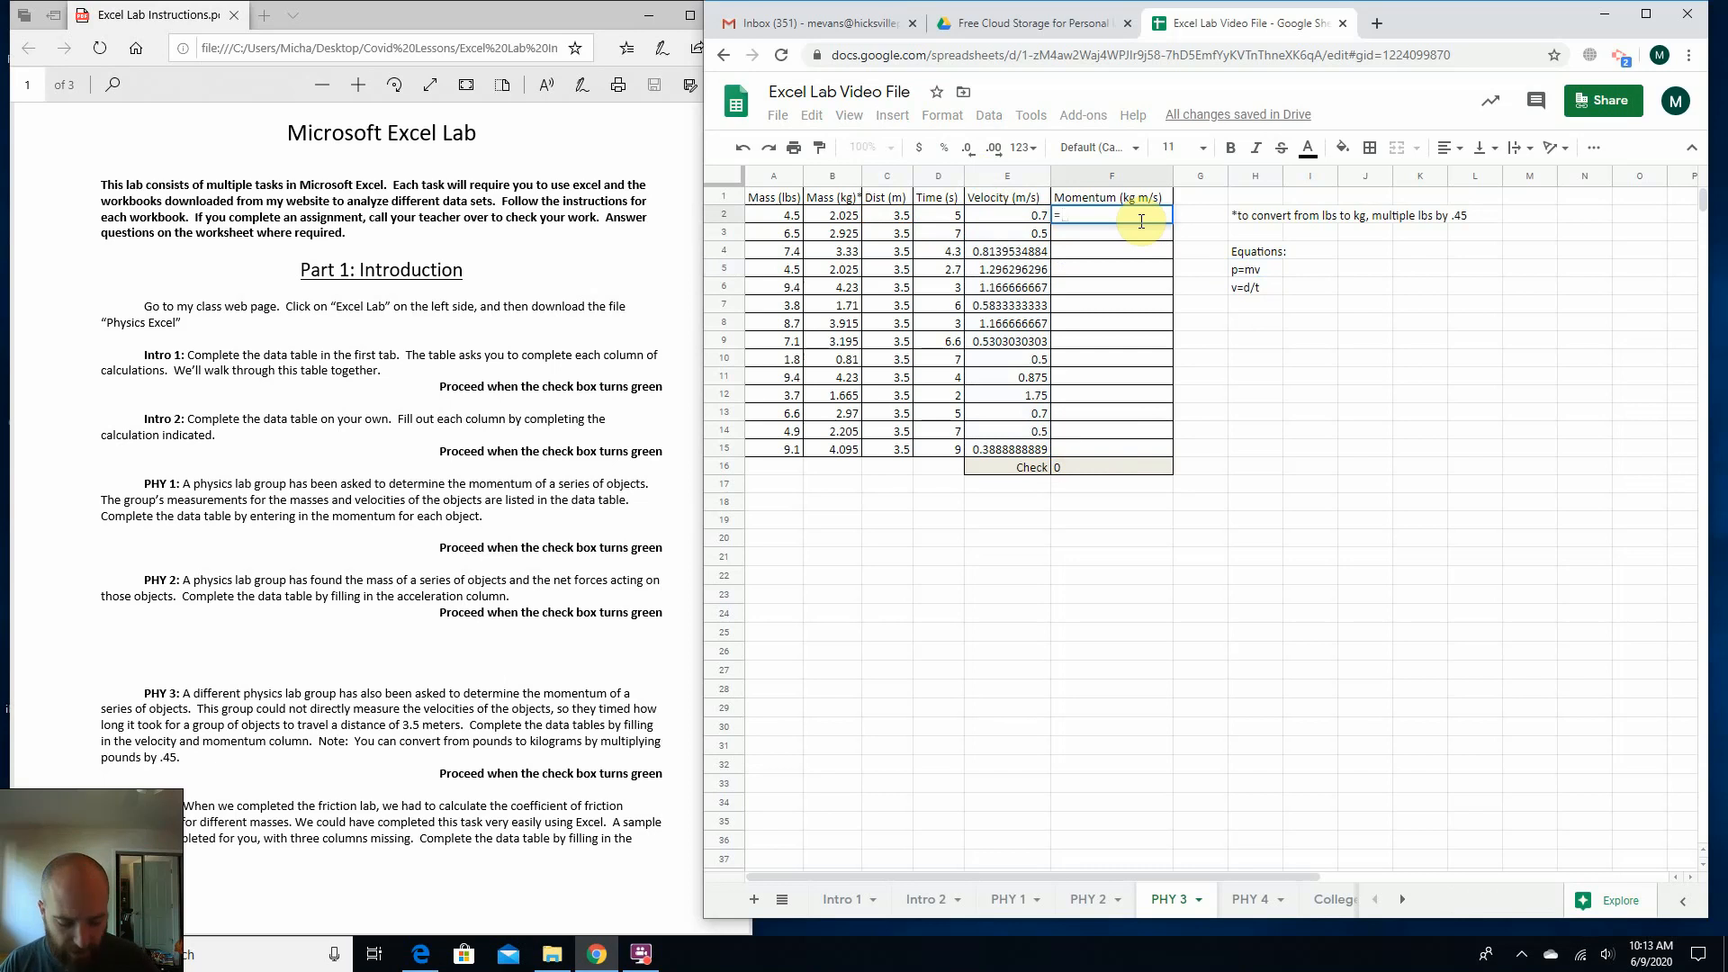
{"action": "type", "text": "b2"}
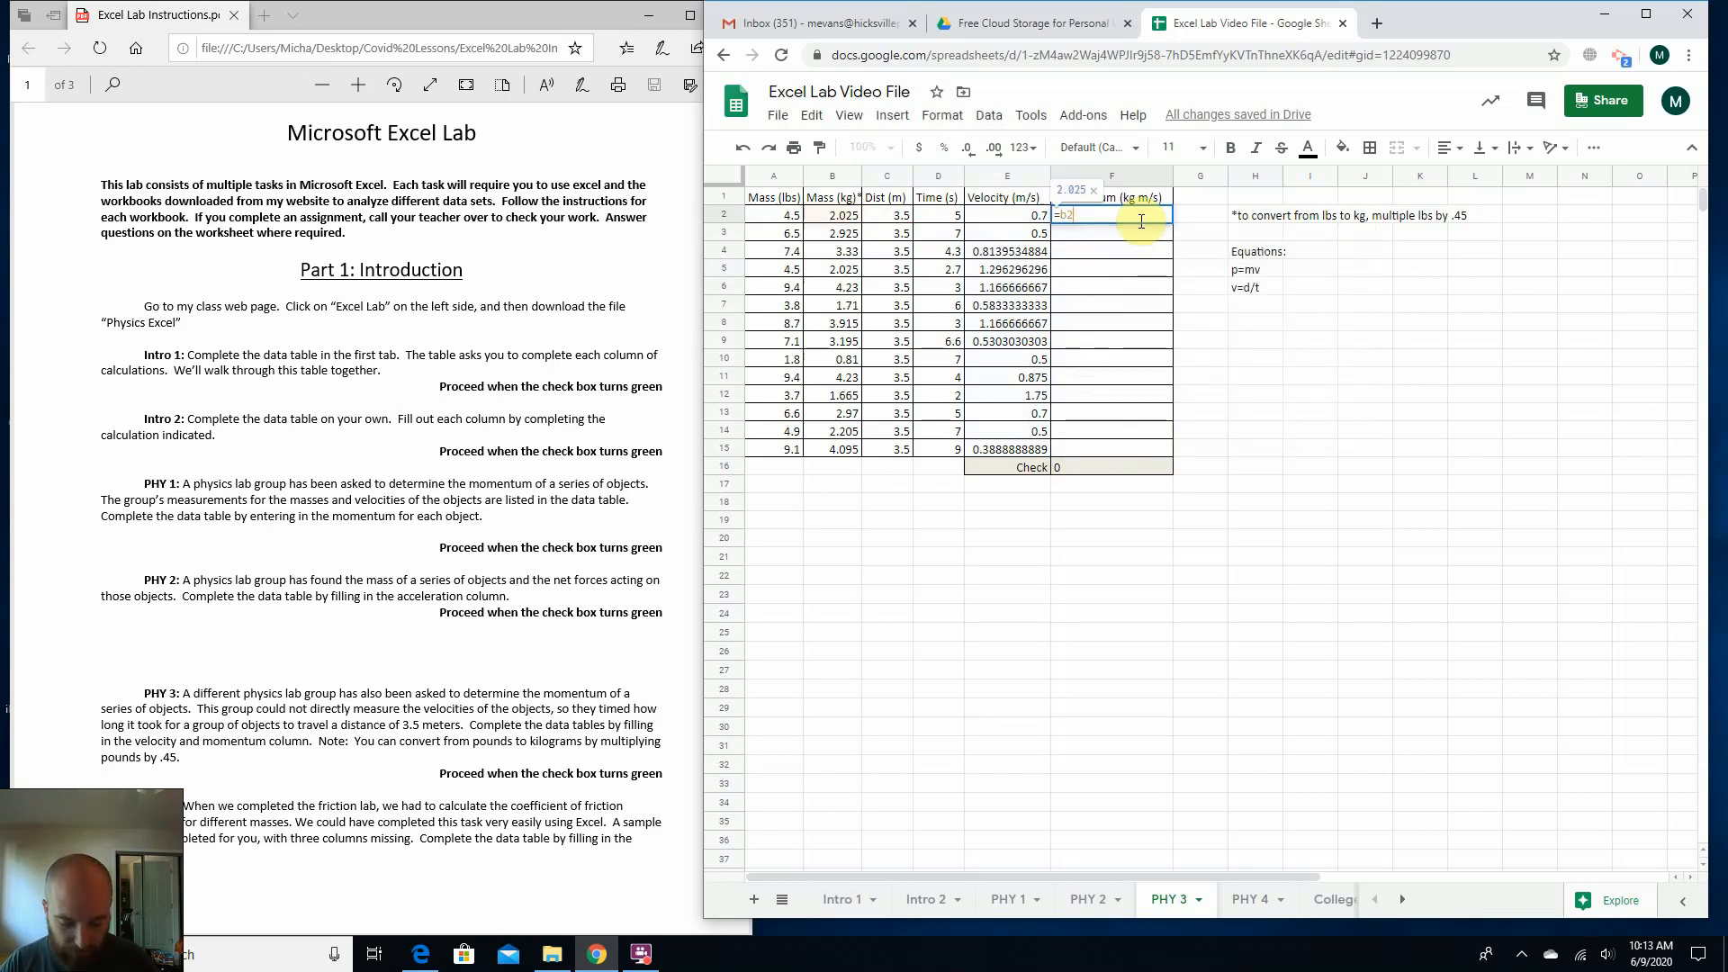
{"action": "type", "text": "*"}
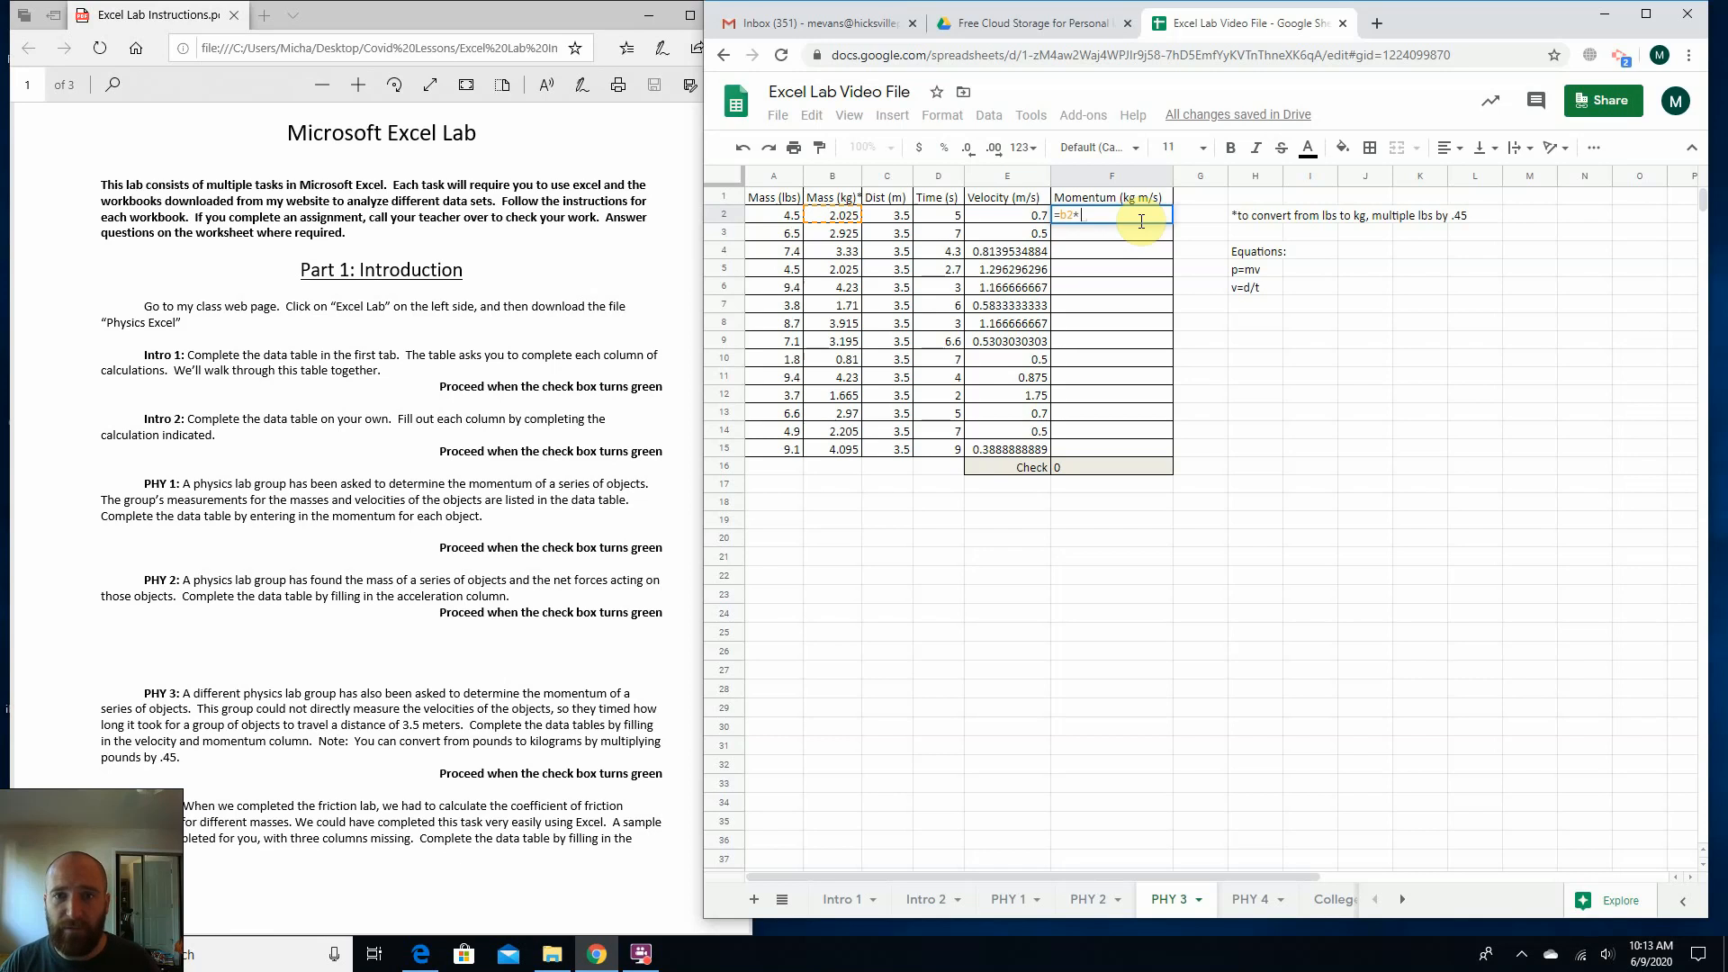
{"action": "type", "text": "e"}
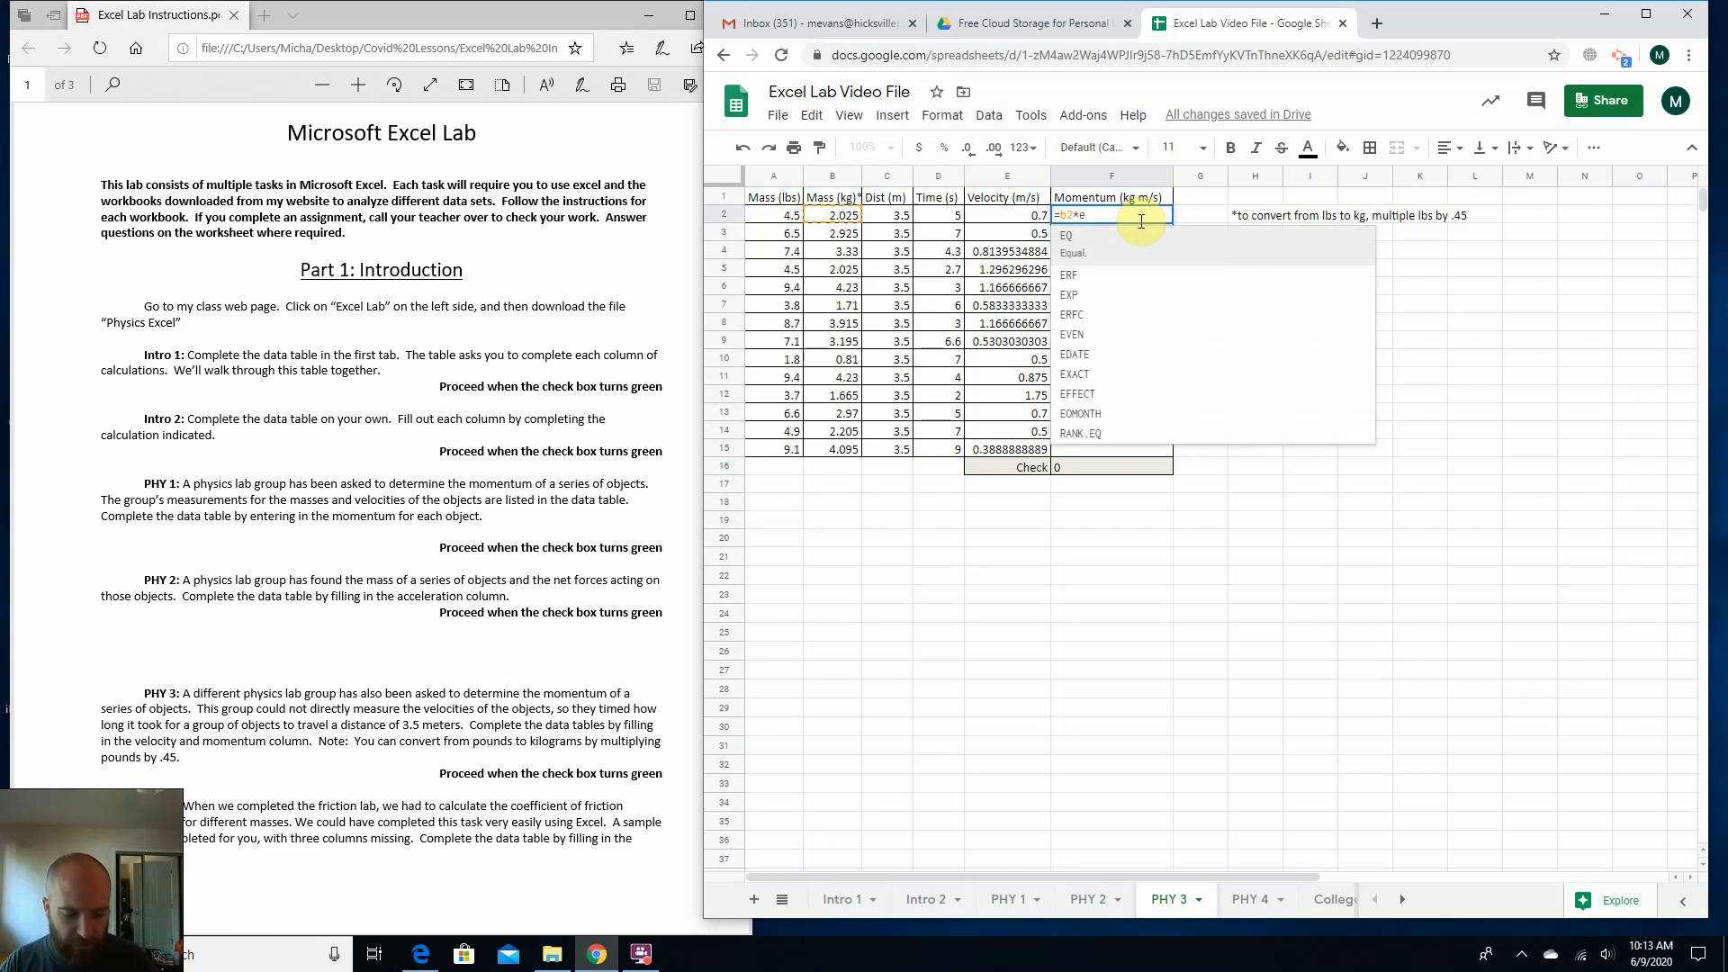
{"action": "type", "text": "2"}
{"action": "key", "text": "Return"}
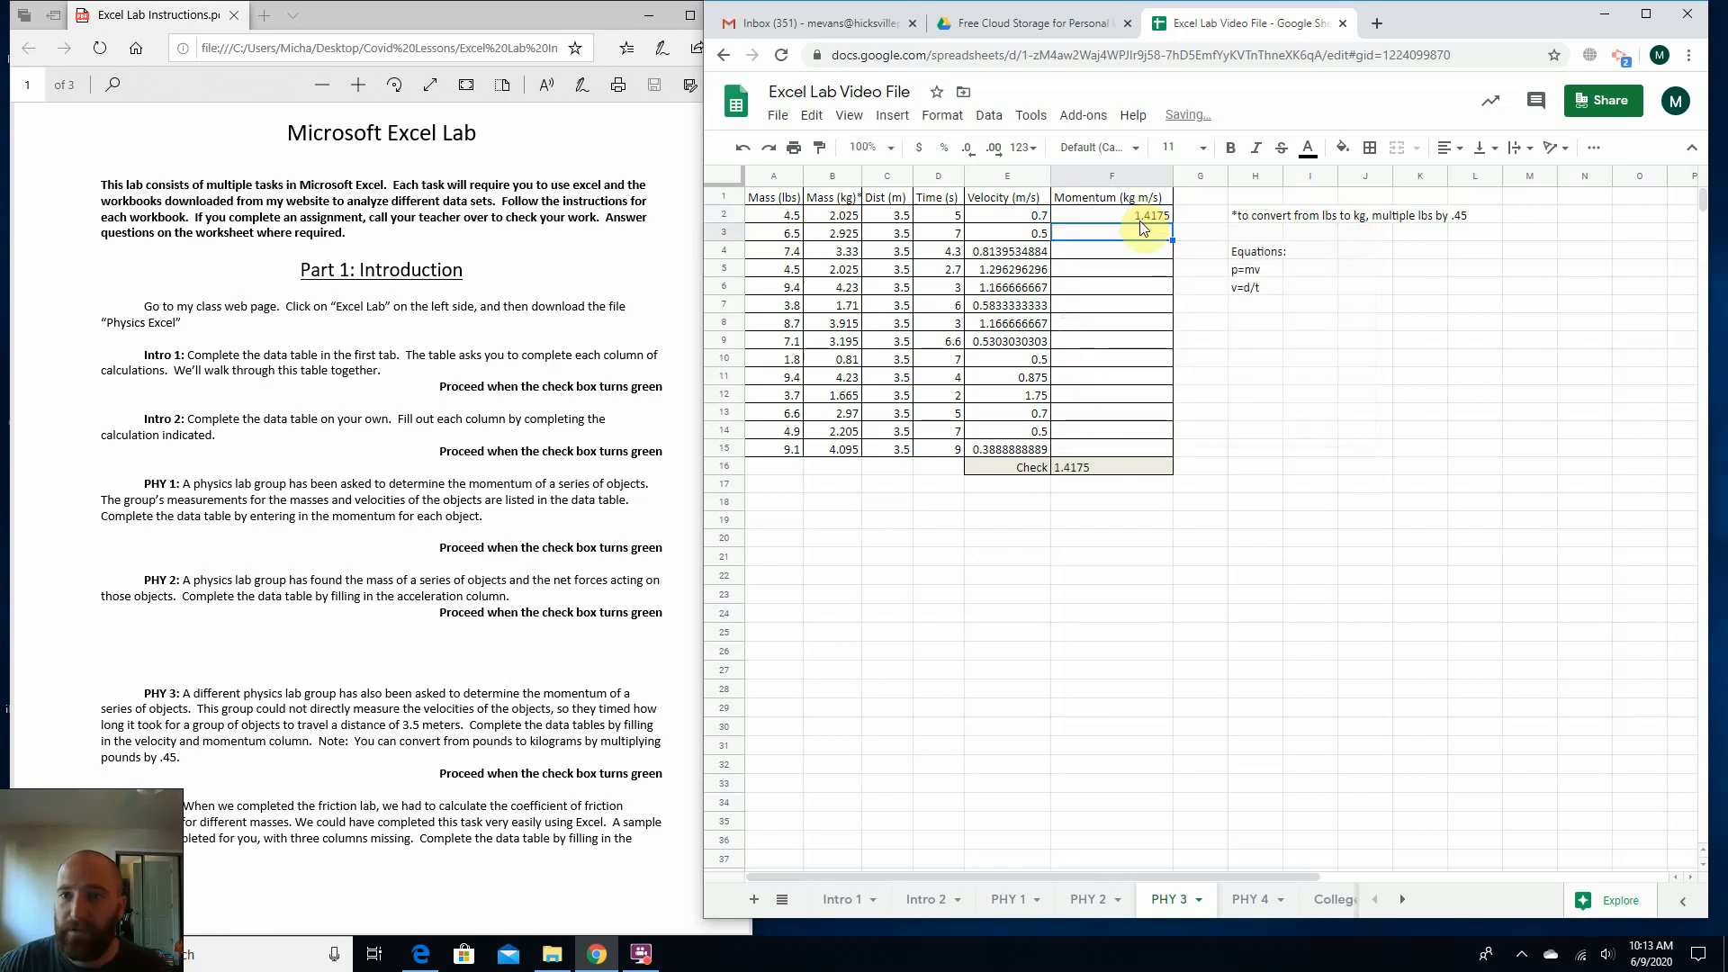
{"action": "left_click", "coordinate": [1154, 207]}
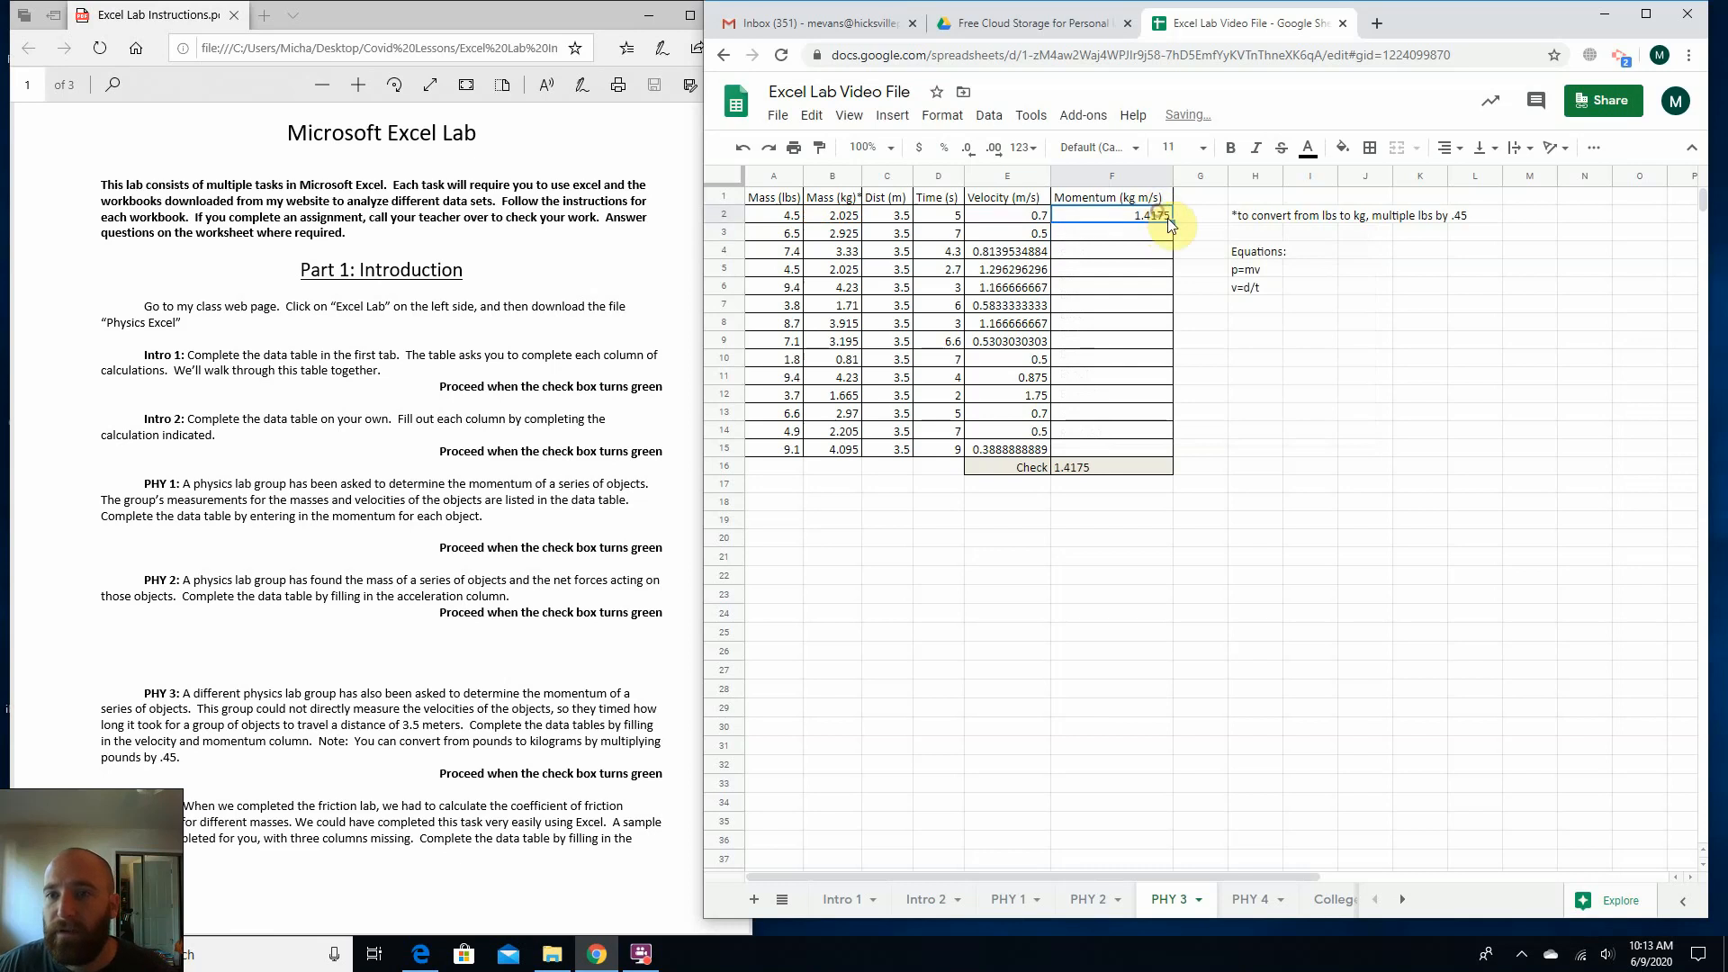
{"action": "left_click_drag", "start_coordinate": [1173, 220], "coordinate": [1163, 452]}
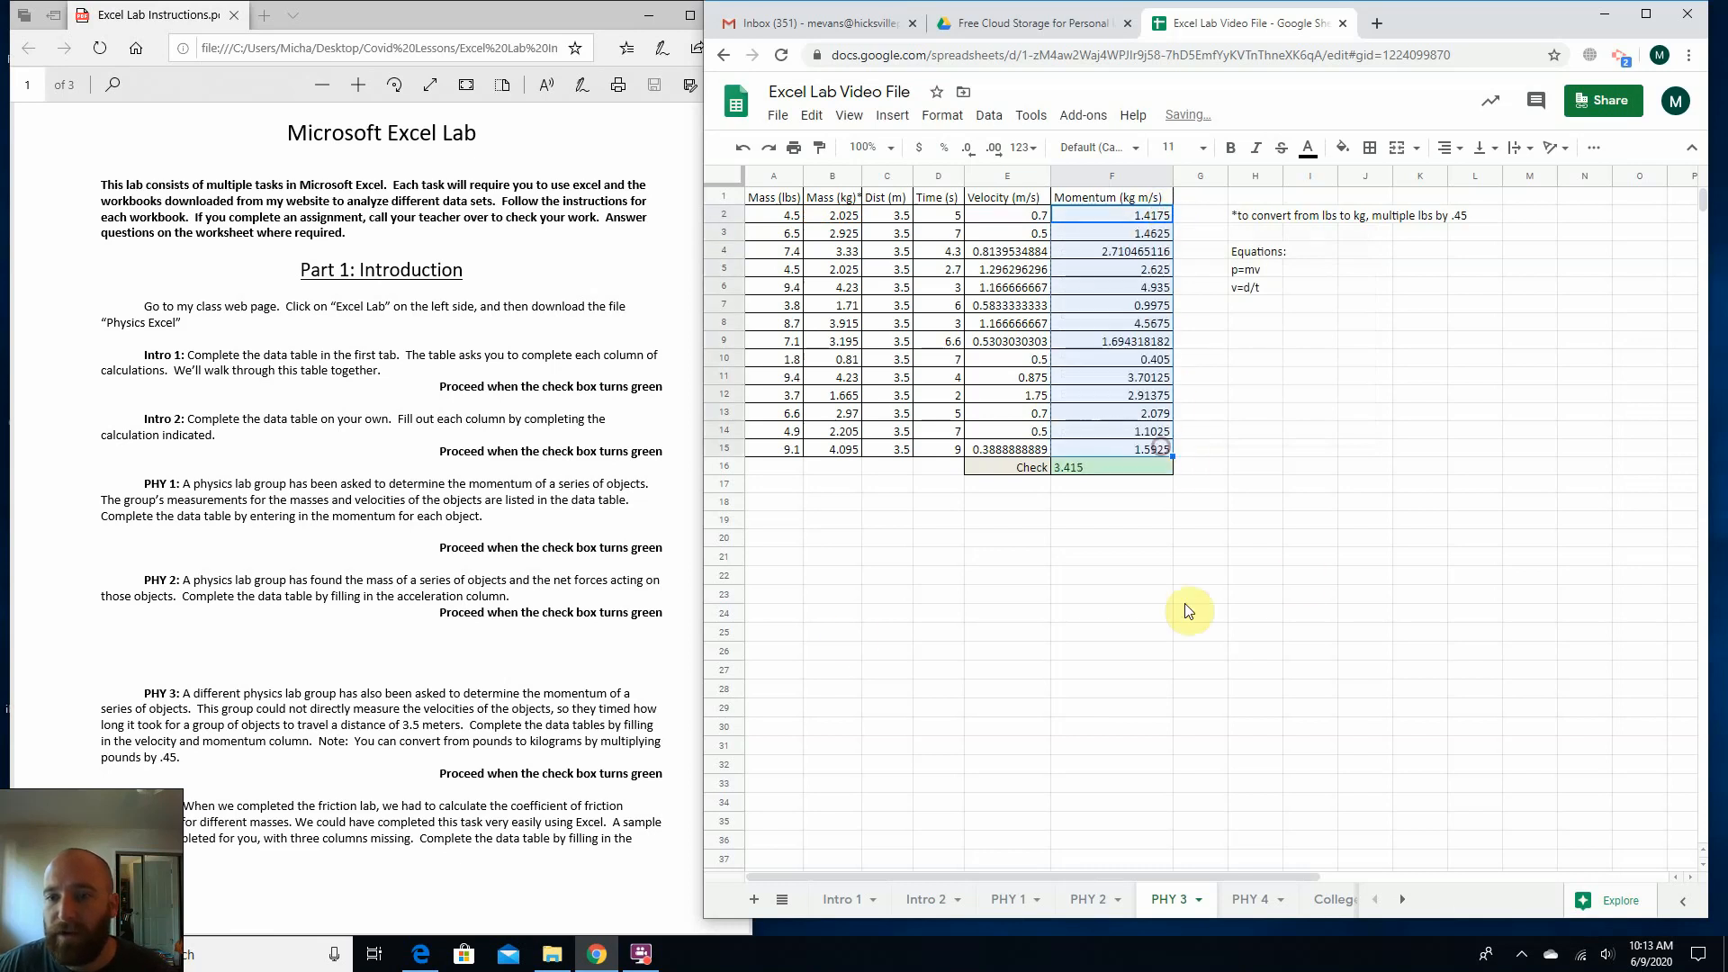
{"action": "left_click", "coordinate": [859, 595]}
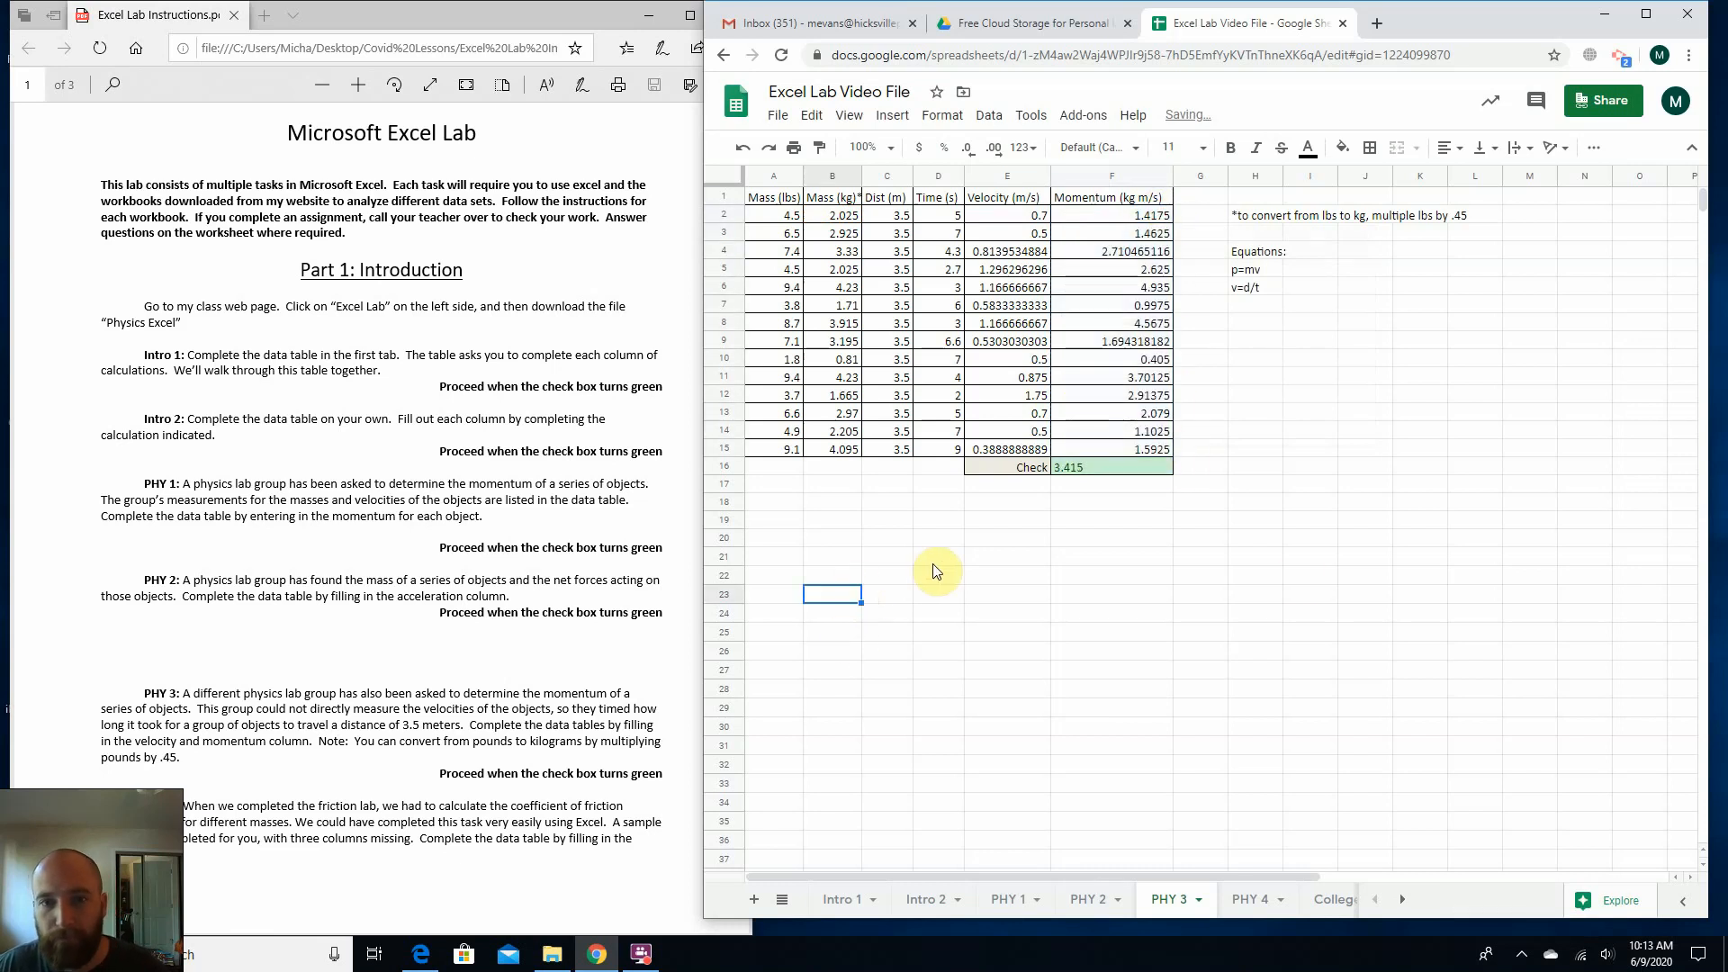
Open the PHY 4 sheet and read the PHY 4 friction lab task in the lab instructions.
{"action": "left_click", "coordinate": [1246, 899]}
{"action": "left_click", "coordinate": [1016, 521]}
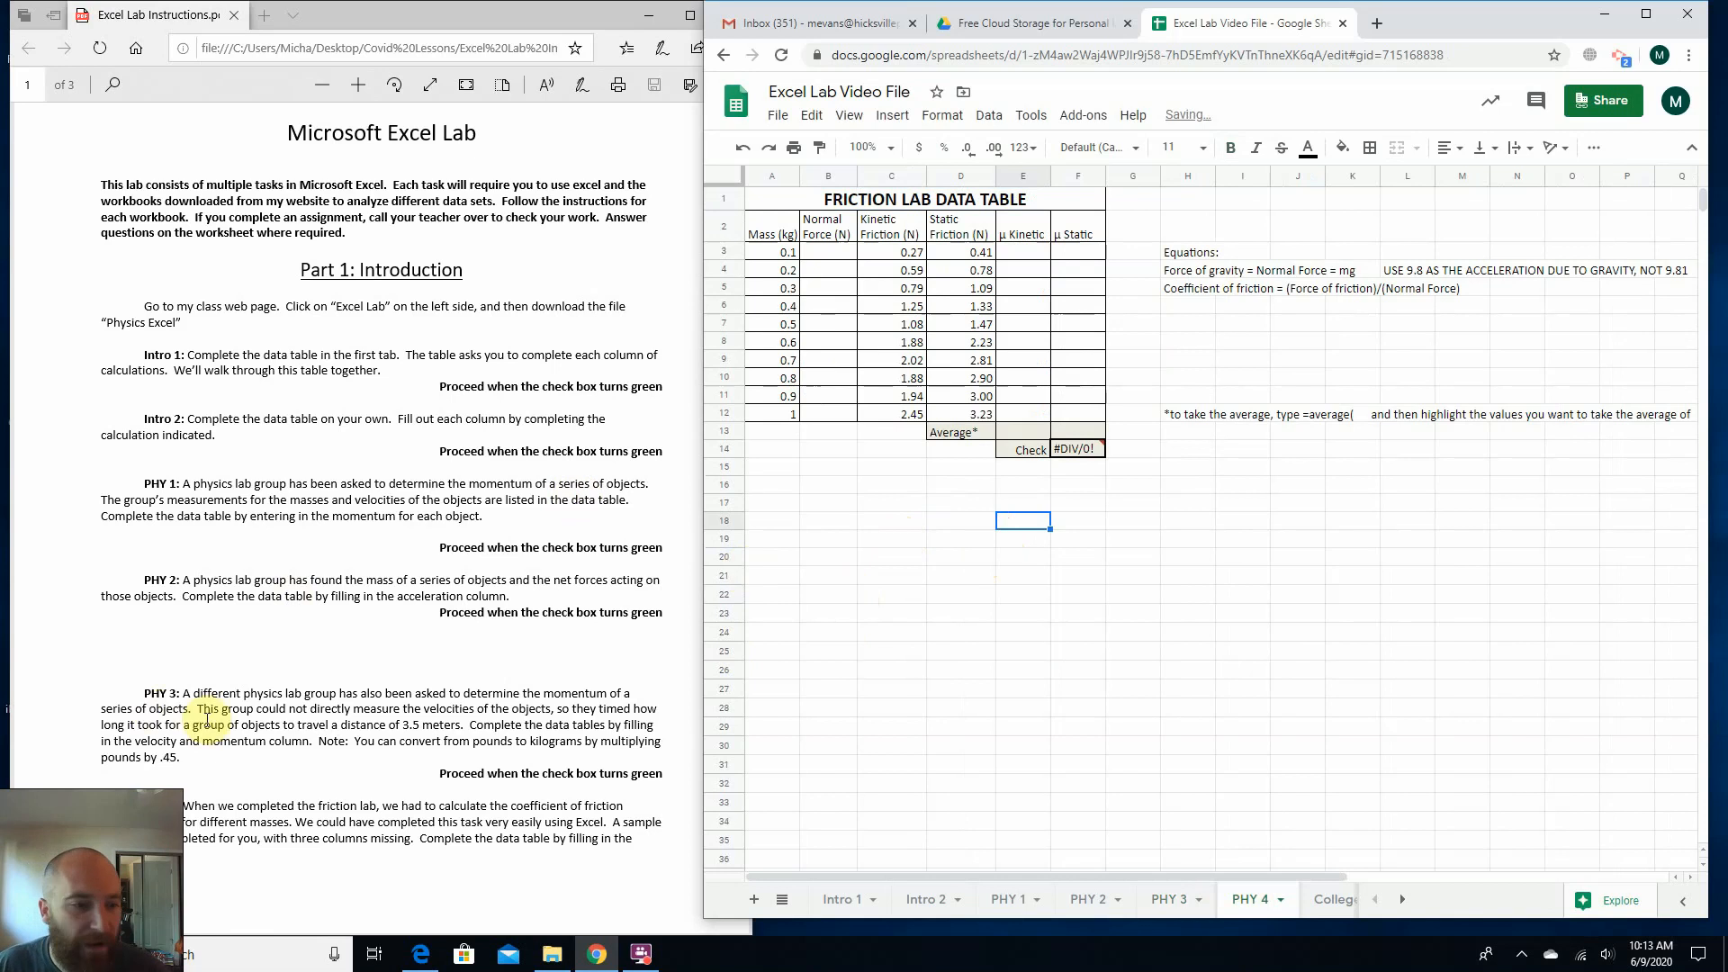
{"action": "scroll", "coordinate": [297, 635], "scroll_direction": "down", "scroll_amount": 3}
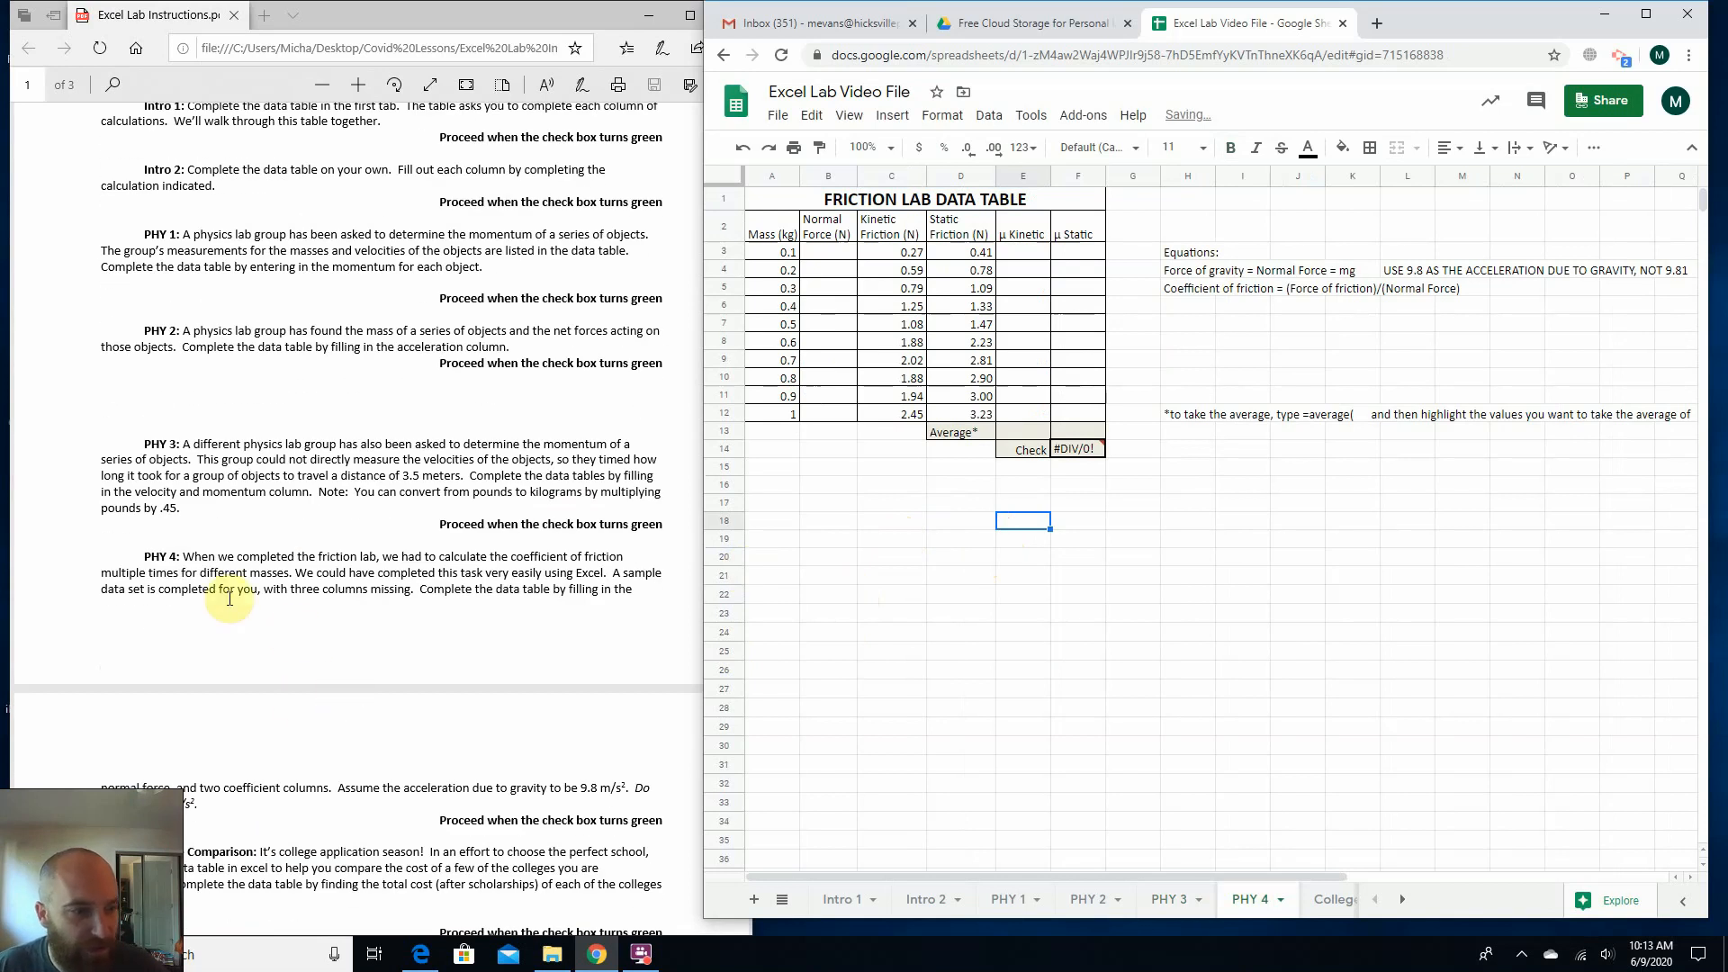
{"action": "scroll", "coordinate": [182, 580], "scroll_direction": "down", "scroll_amount": 1}
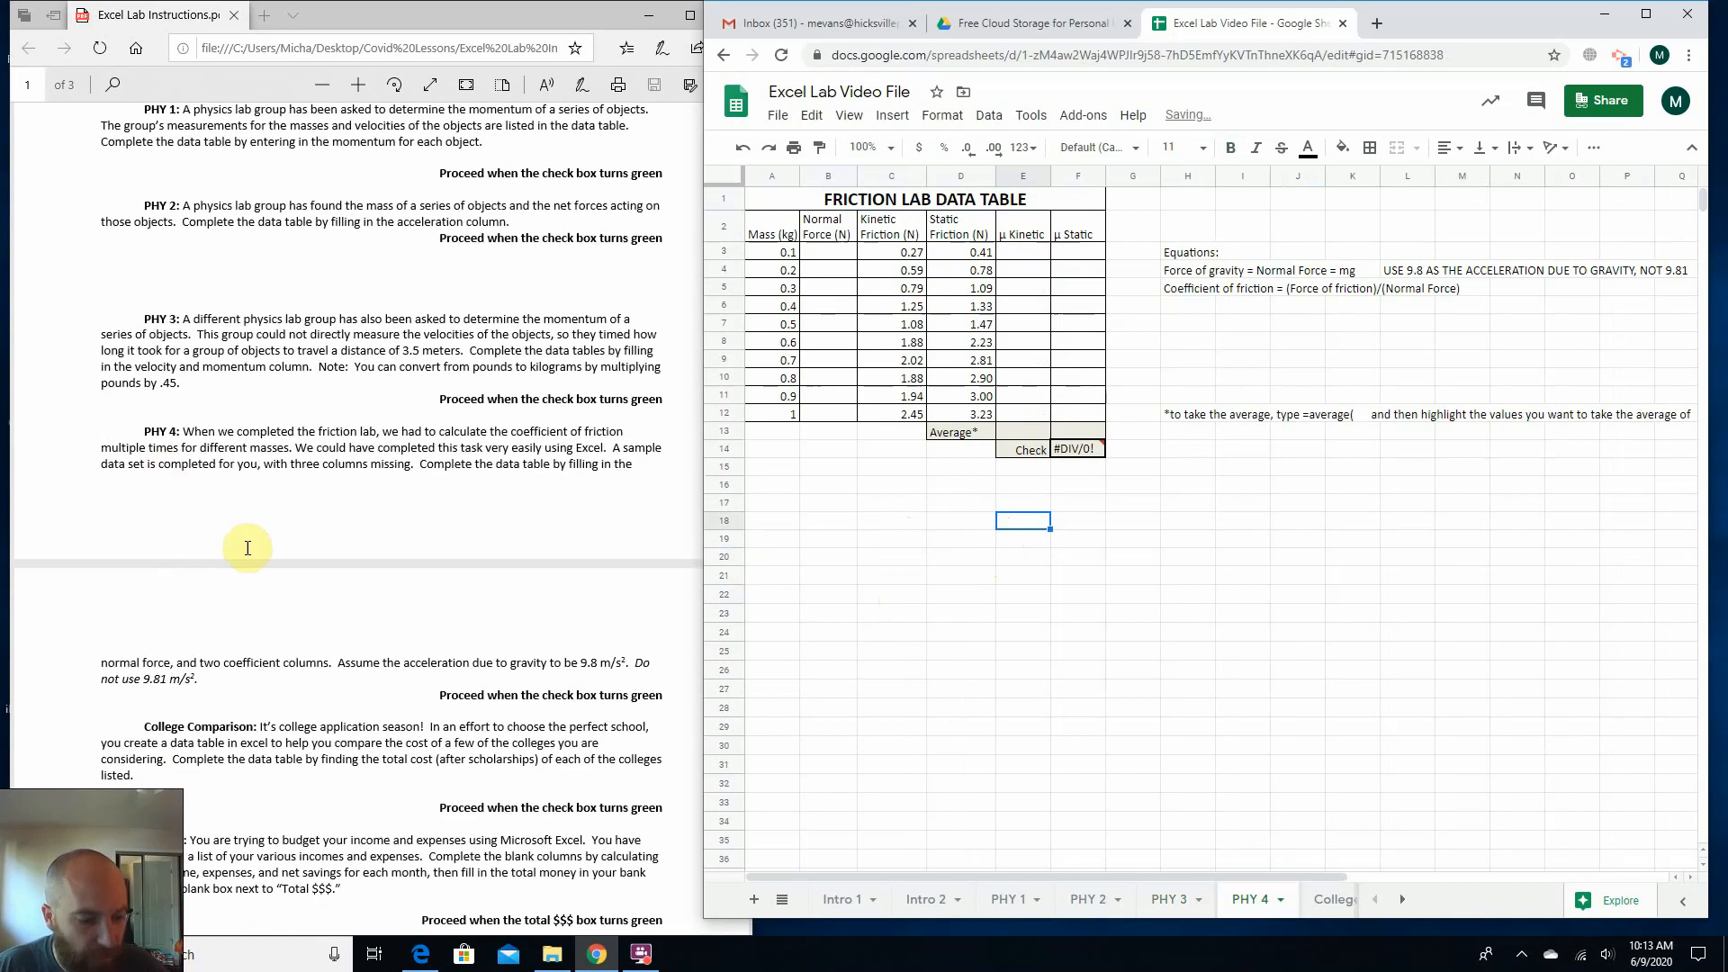
{"action": "left_click", "coordinate": [193, 425]}
{"action": "left_click_drag", "start_coordinate": [193, 425], "coordinate": [353, 430]}
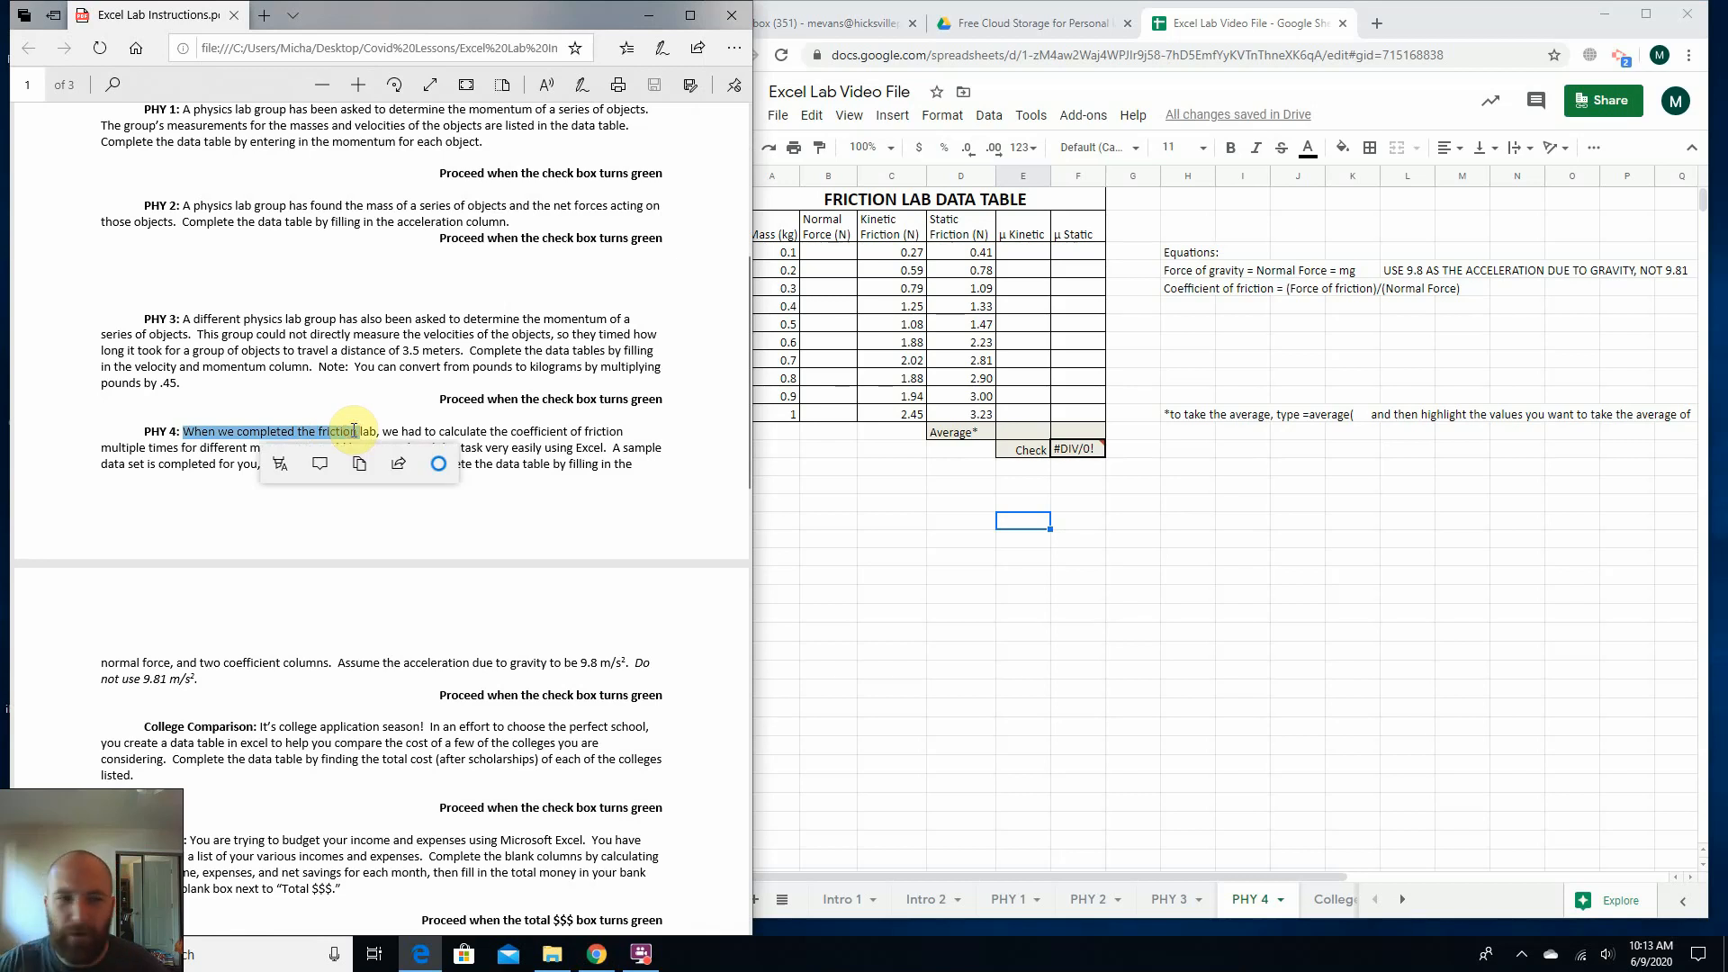
{"action": "left_click", "coordinate": [352, 429]}
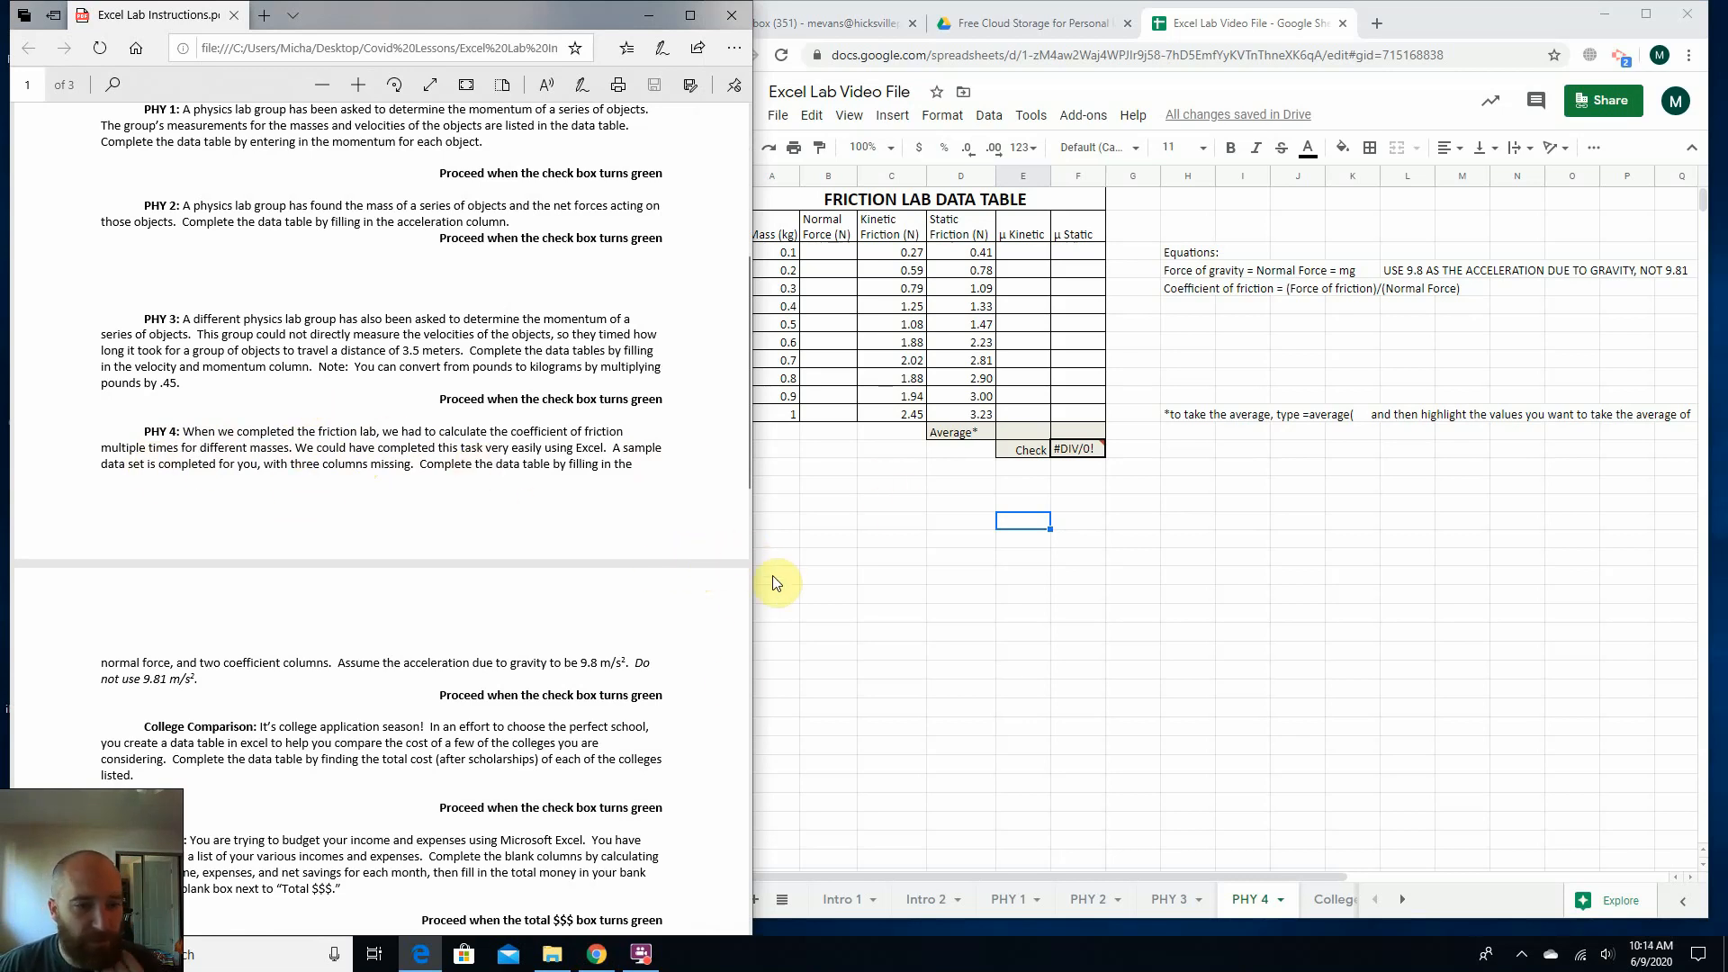
{"action": "left_click", "coordinate": [828, 612]}
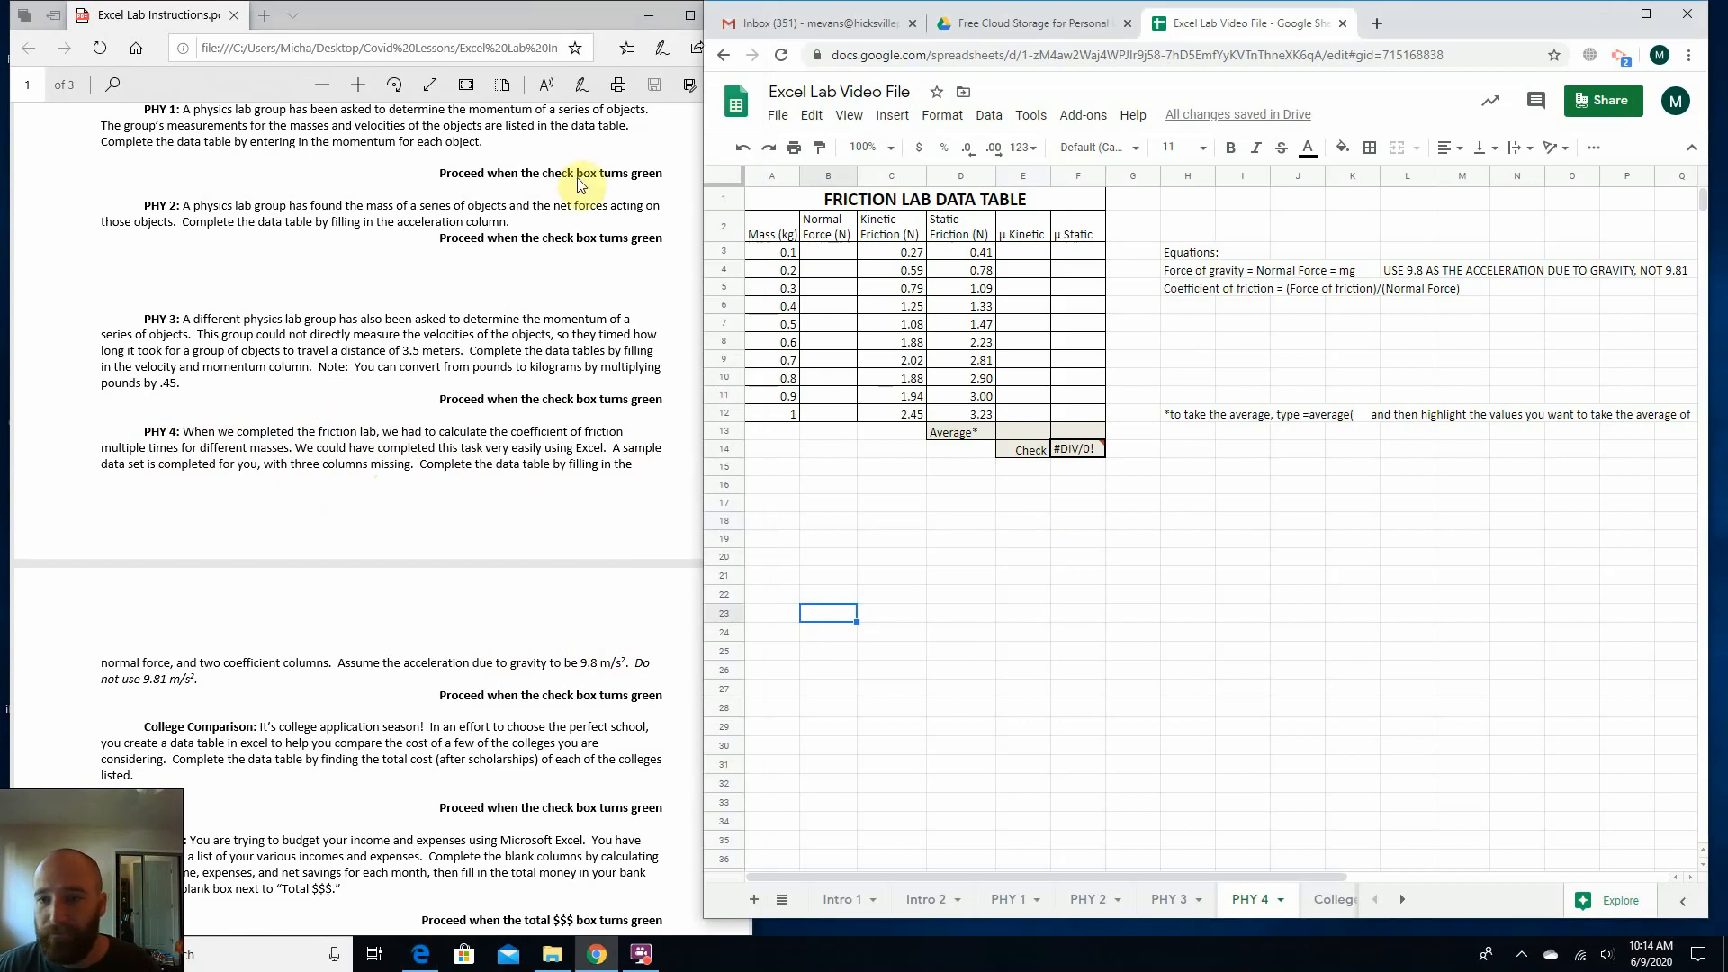
Examine the equations for normal force and coefficient of friction beside the friction lab data table.
{"action": "left_click", "coordinate": [816, 256]}
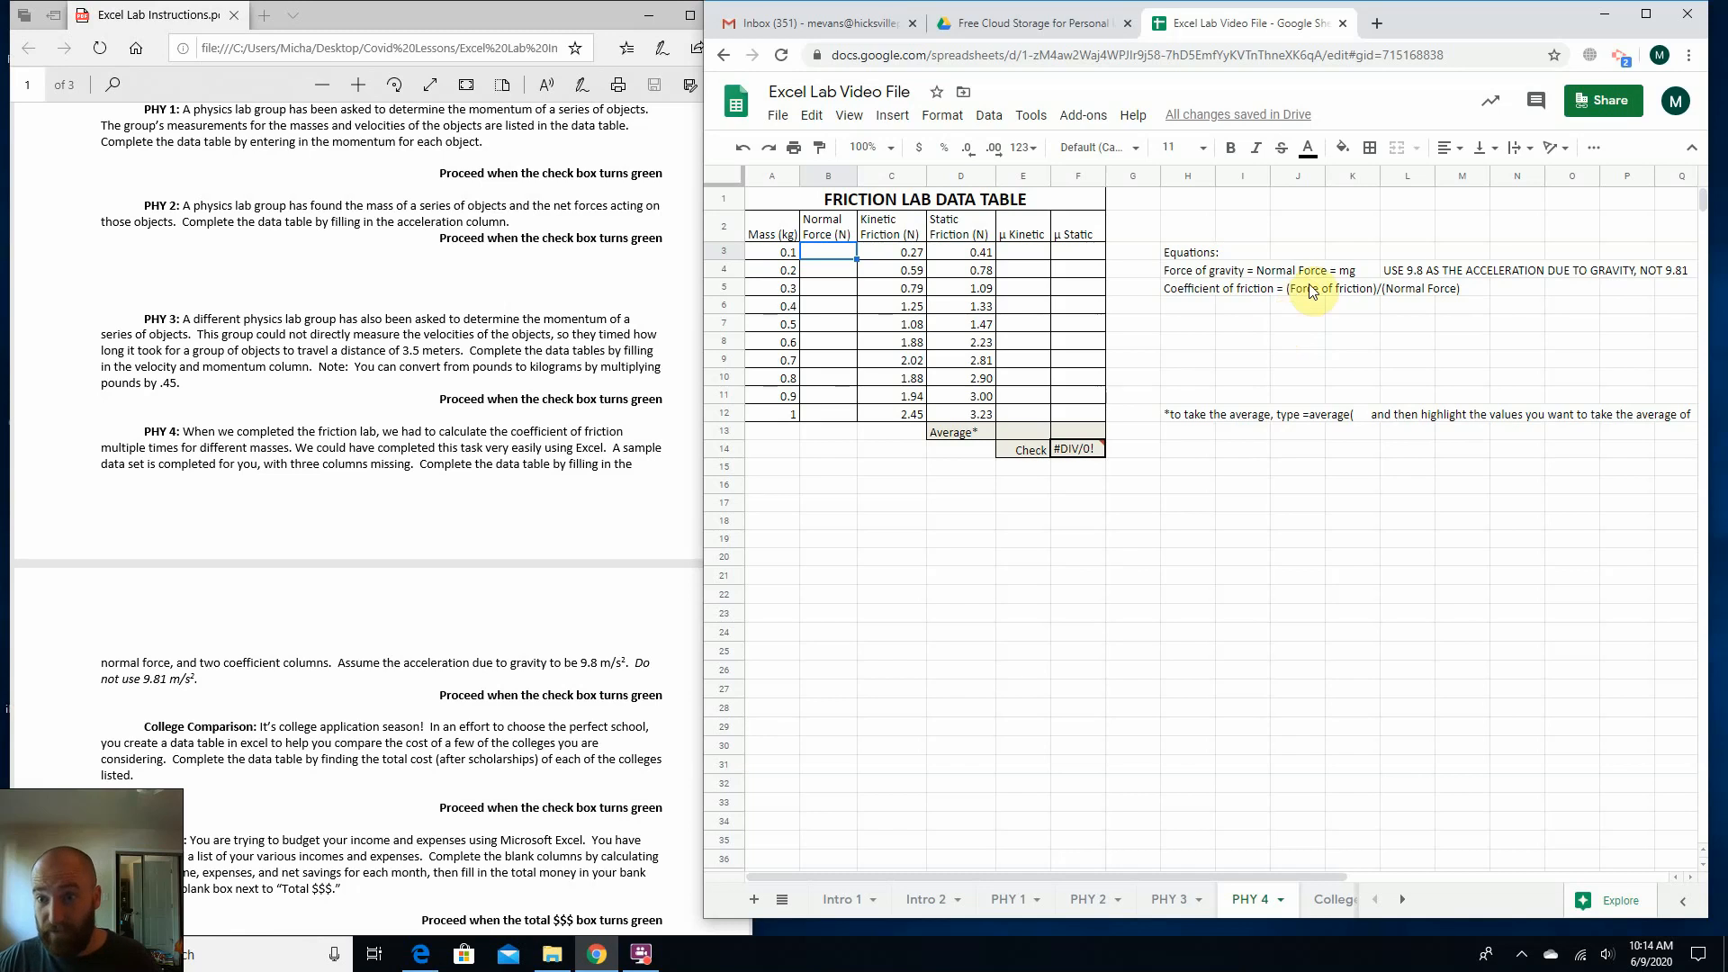
{"action": "left_click", "coordinate": [1184, 289]}
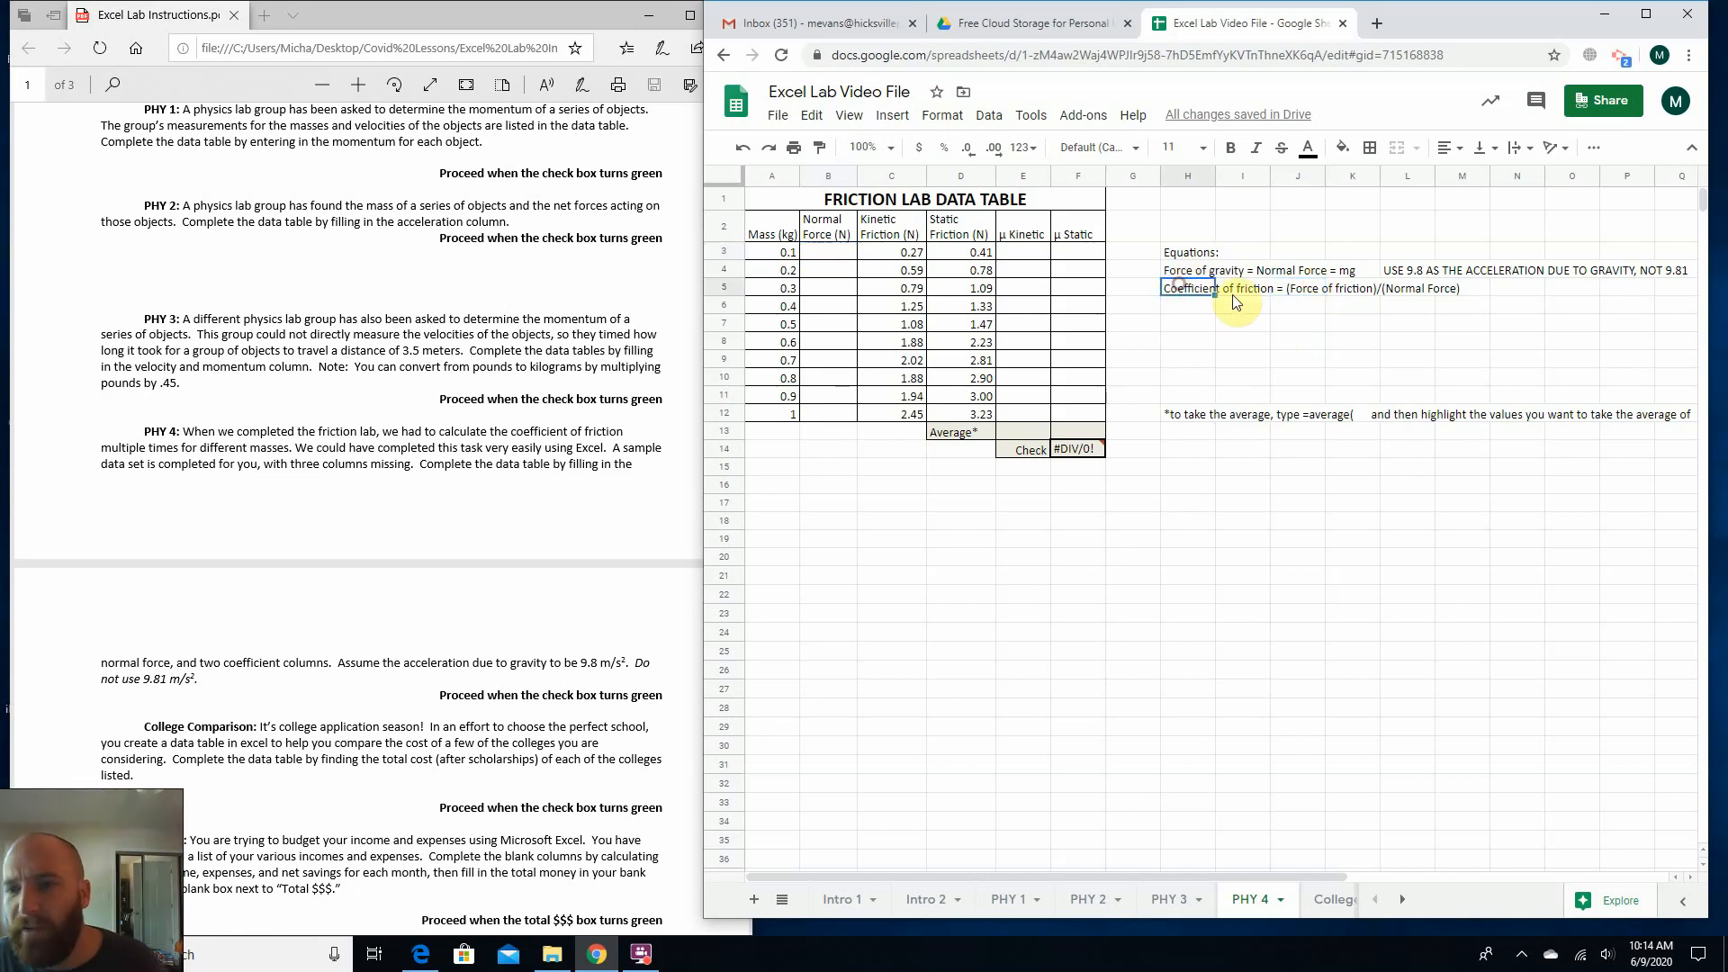
{"action": "left_click", "coordinate": [1311, 292]}
{"action": "left_click", "coordinate": [1392, 288]}
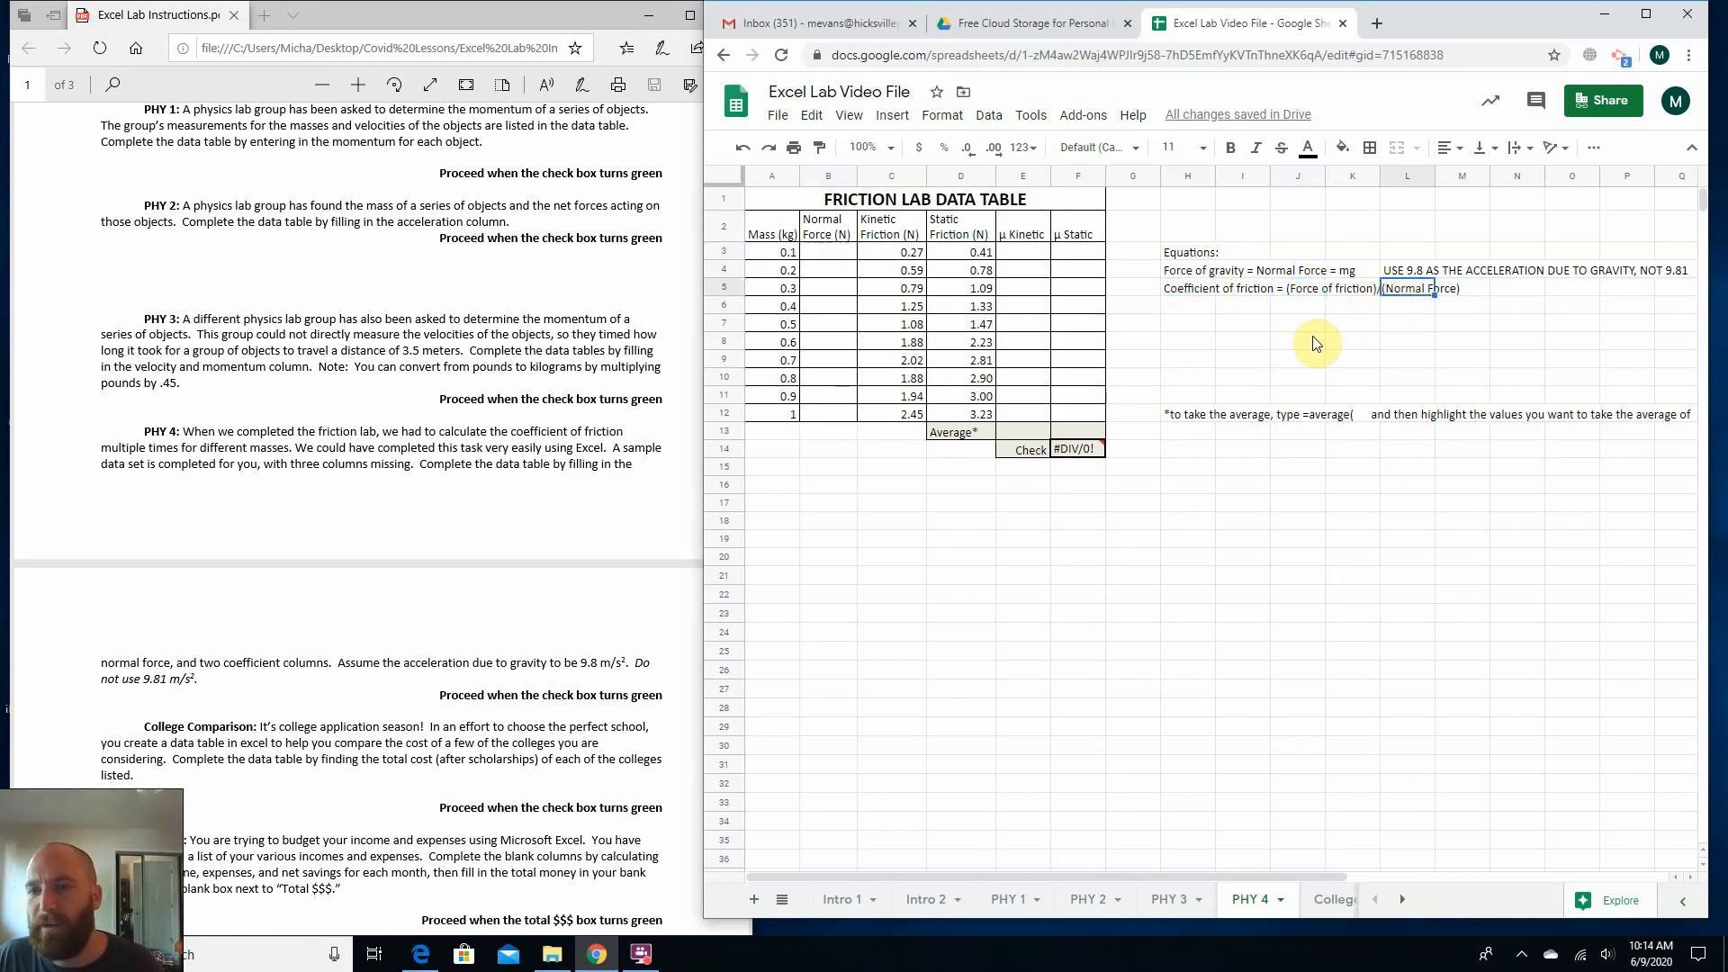
Examine the blank friction table columns, the average and check cells, and the normal force equation with its 9.8 gravity note.
{"action": "left_click", "coordinate": [1209, 345]}
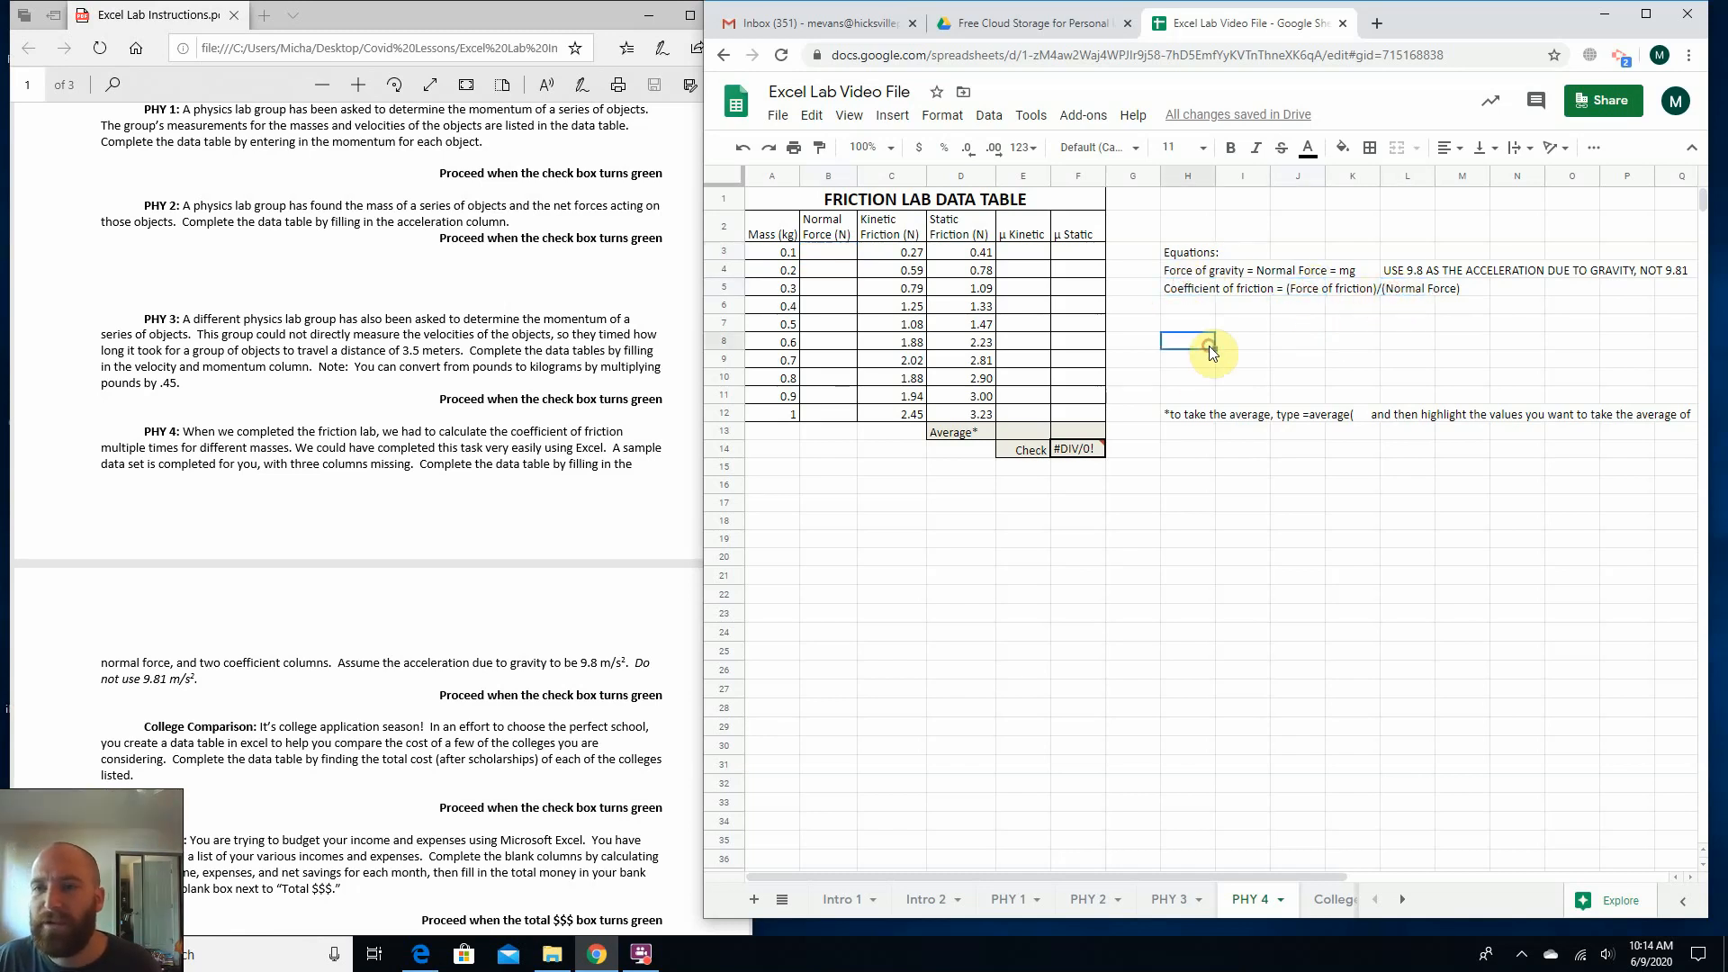
{"action": "left_click", "coordinate": [844, 257]}
{"action": "left_click", "coordinate": [1017, 258]}
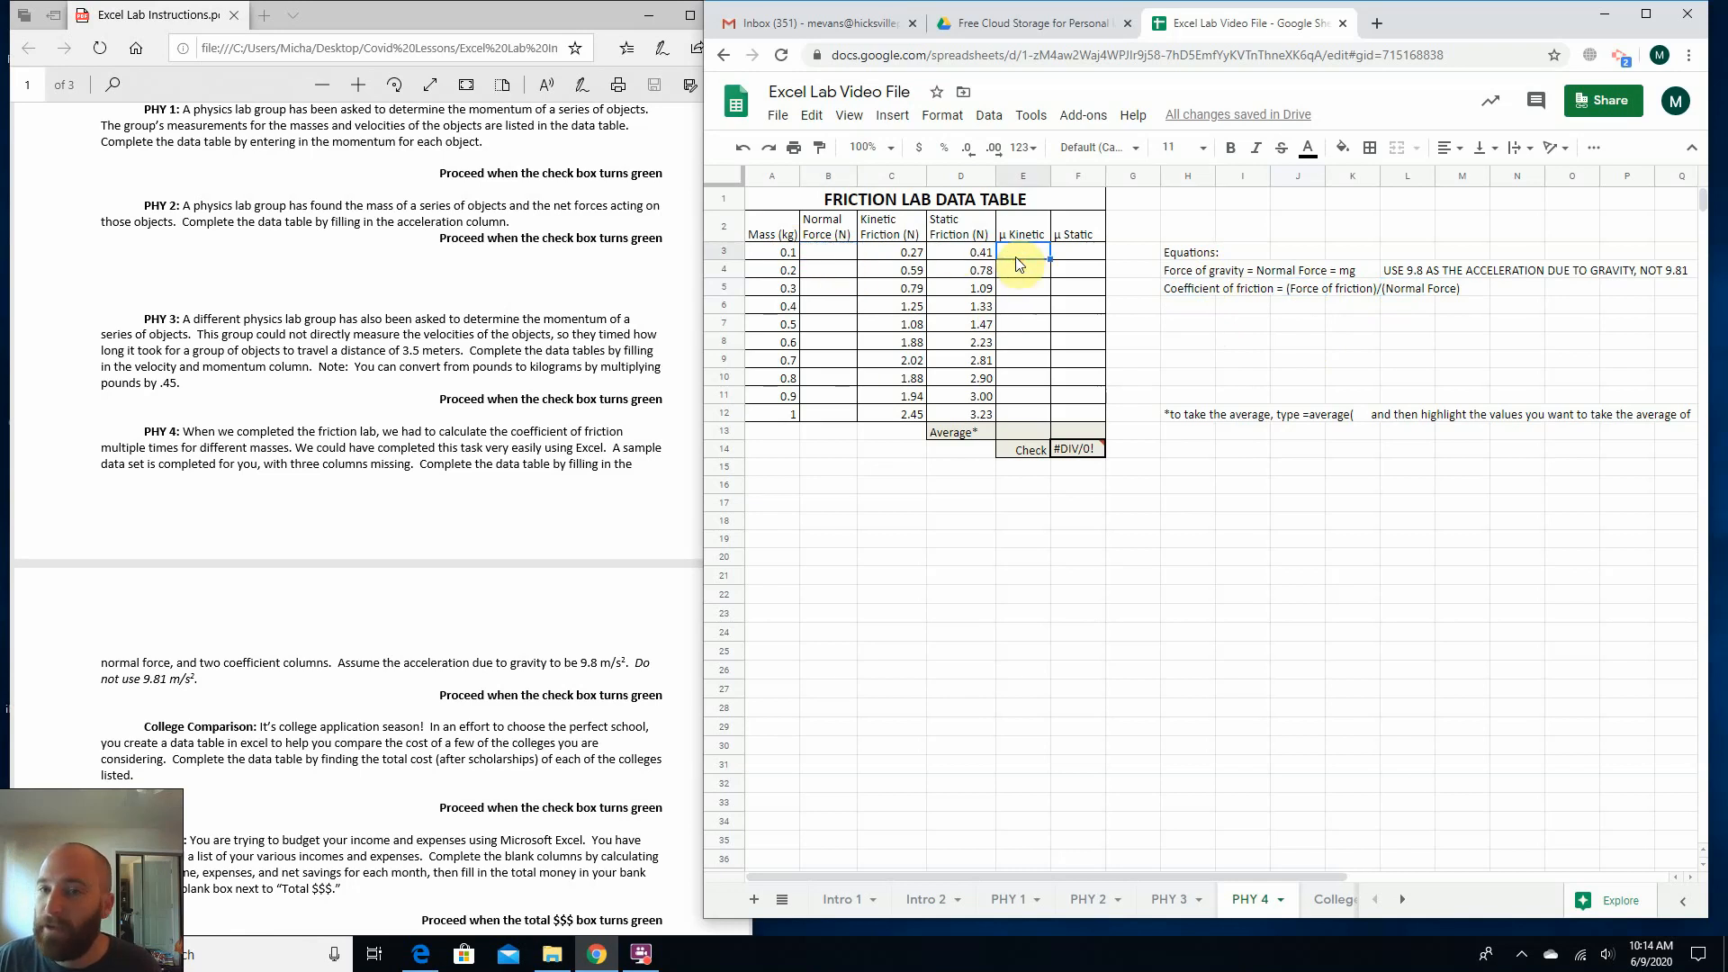
{"action": "left_click", "coordinate": [1031, 432]}
{"action": "left_click", "coordinate": [1079, 433]}
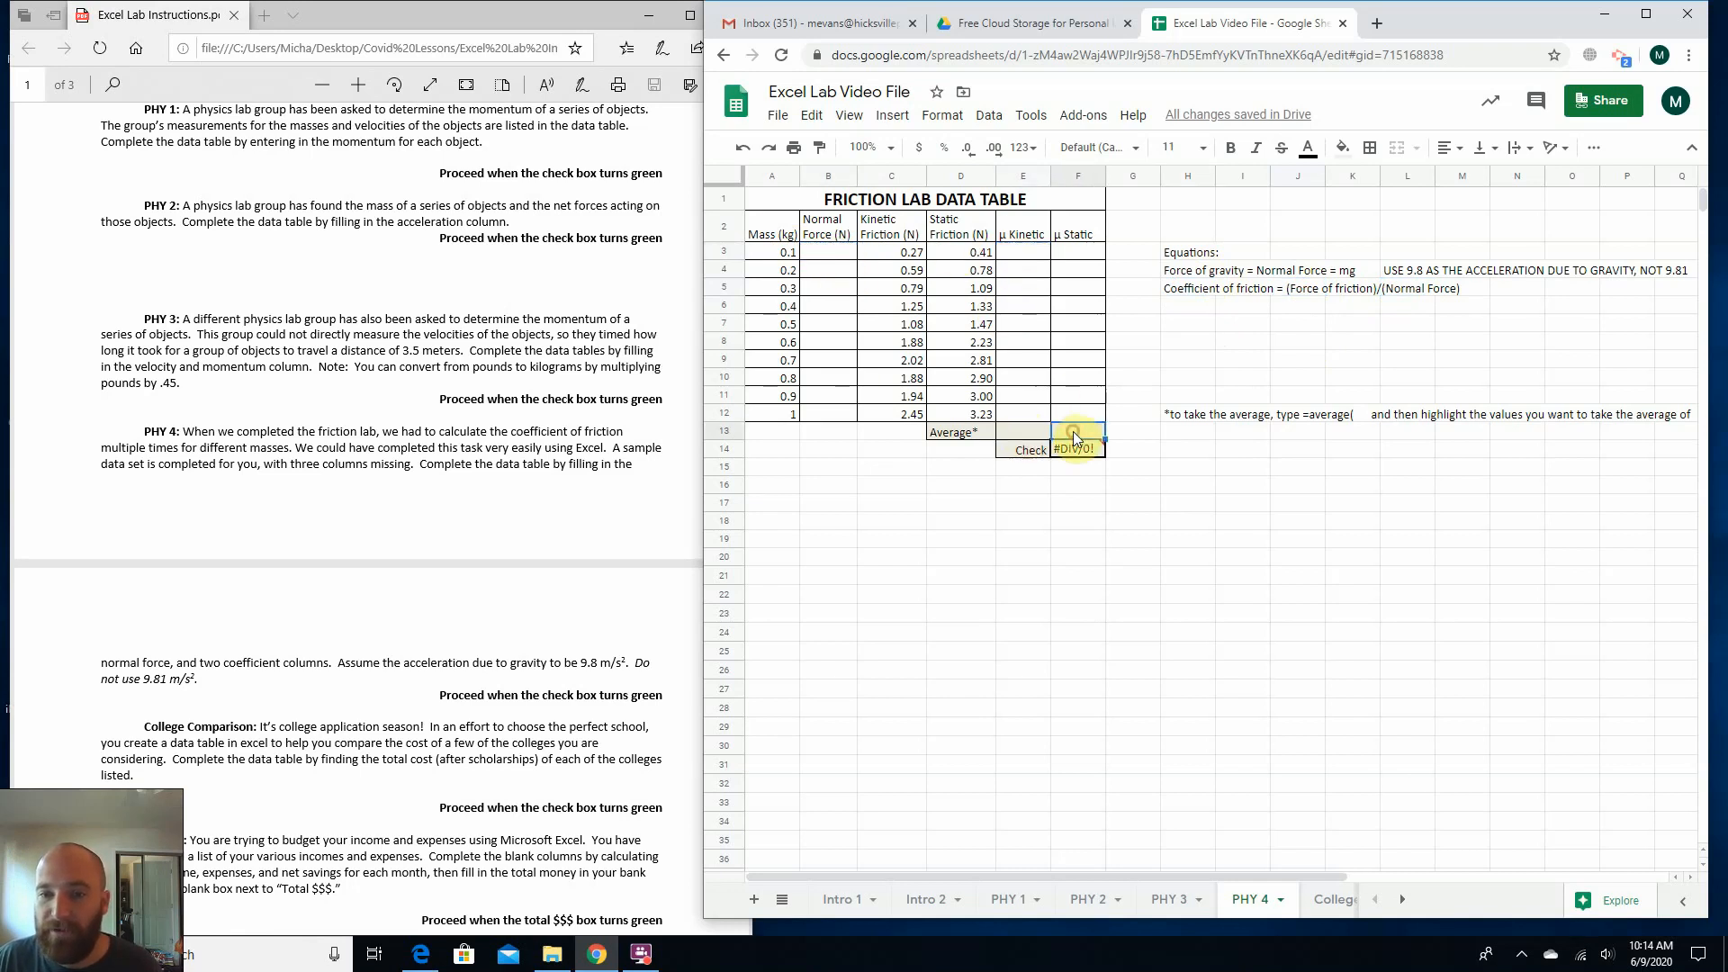
{"action": "left_click", "coordinate": [1069, 455]}
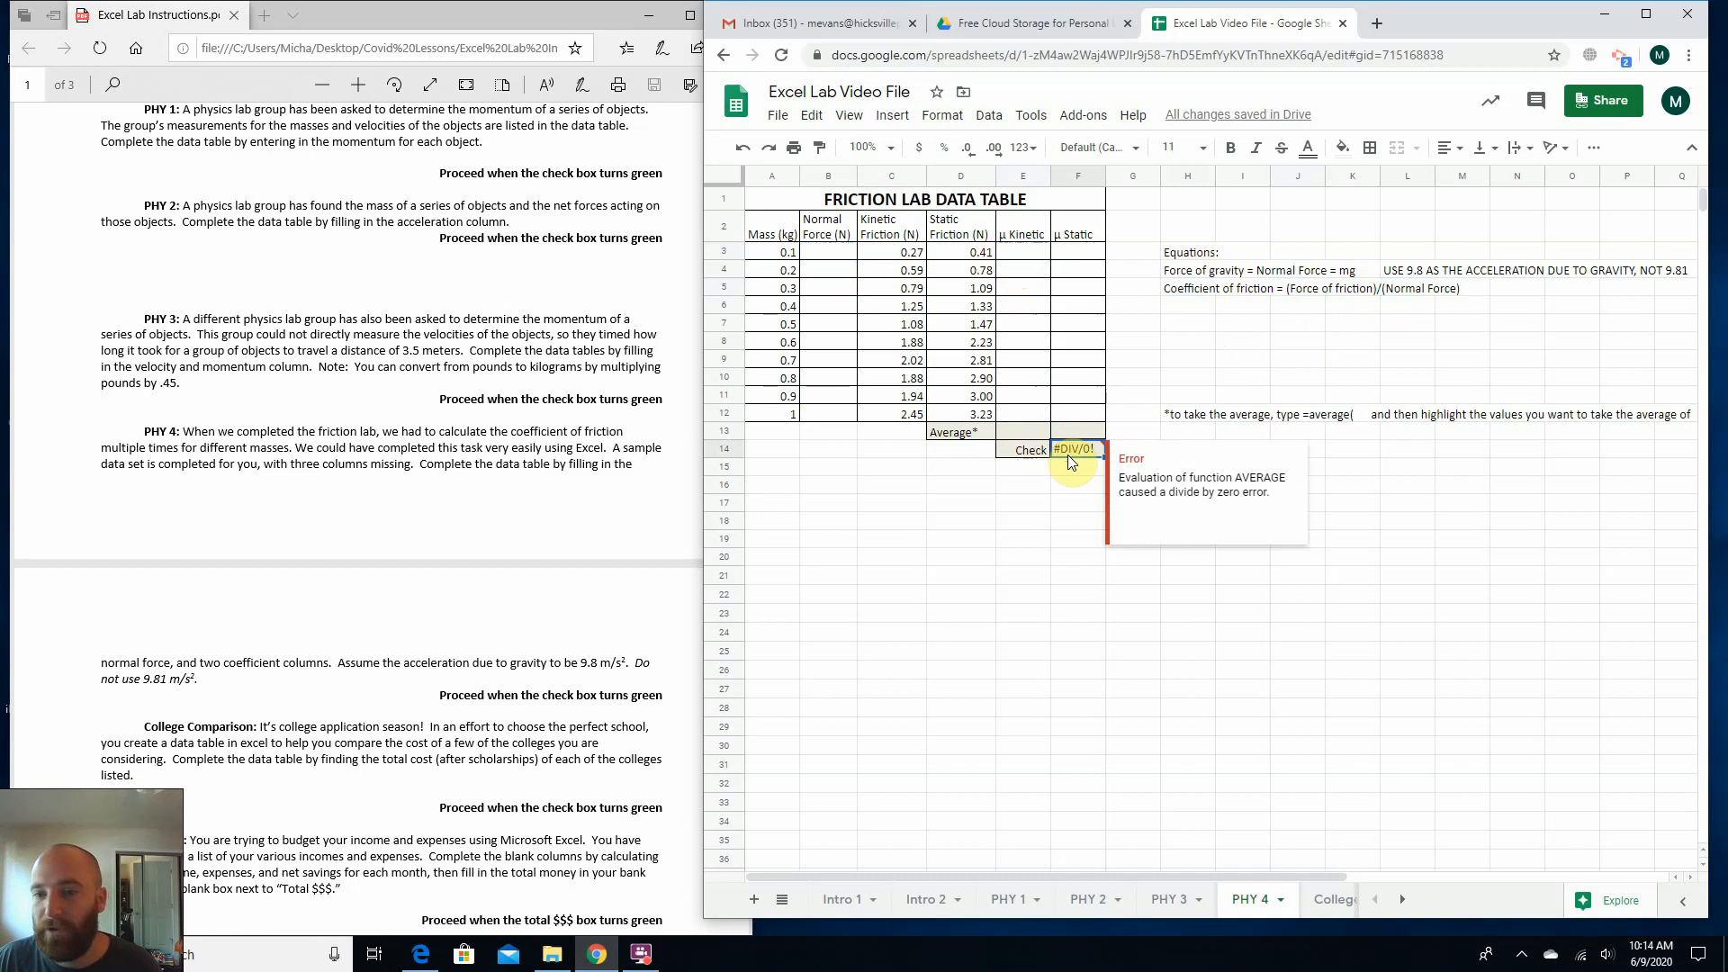
{"action": "left_click", "coordinate": [821, 255]}
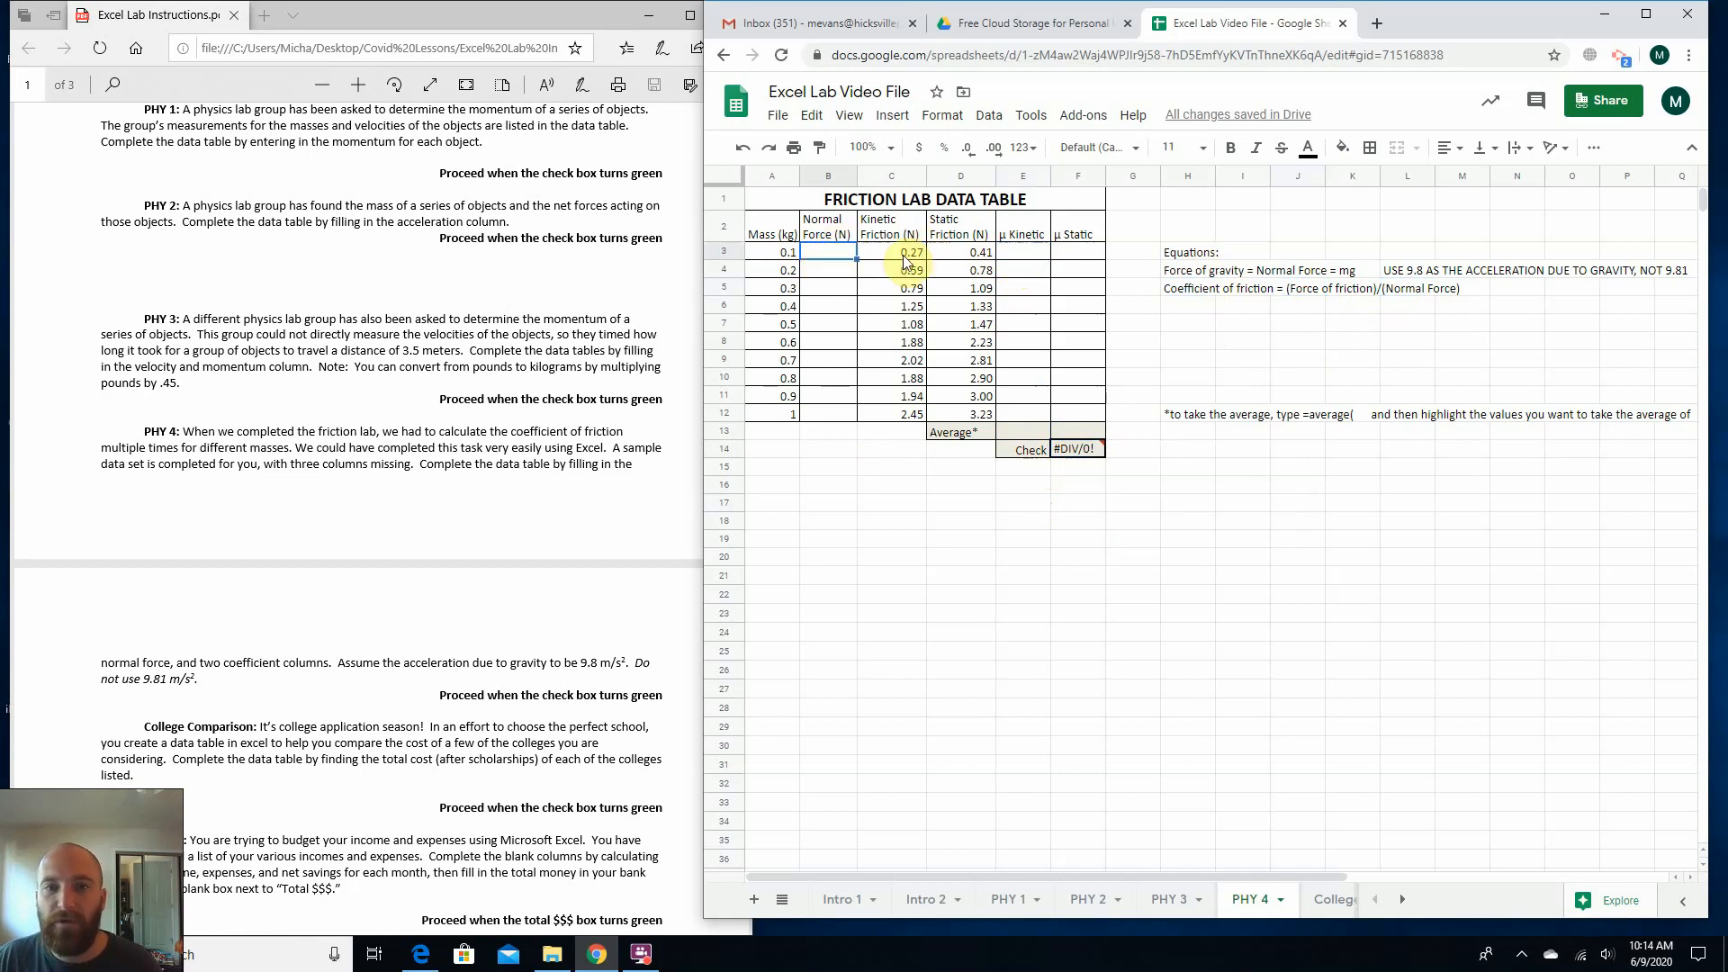
{"action": "left_click", "coordinate": [1201, 277]}
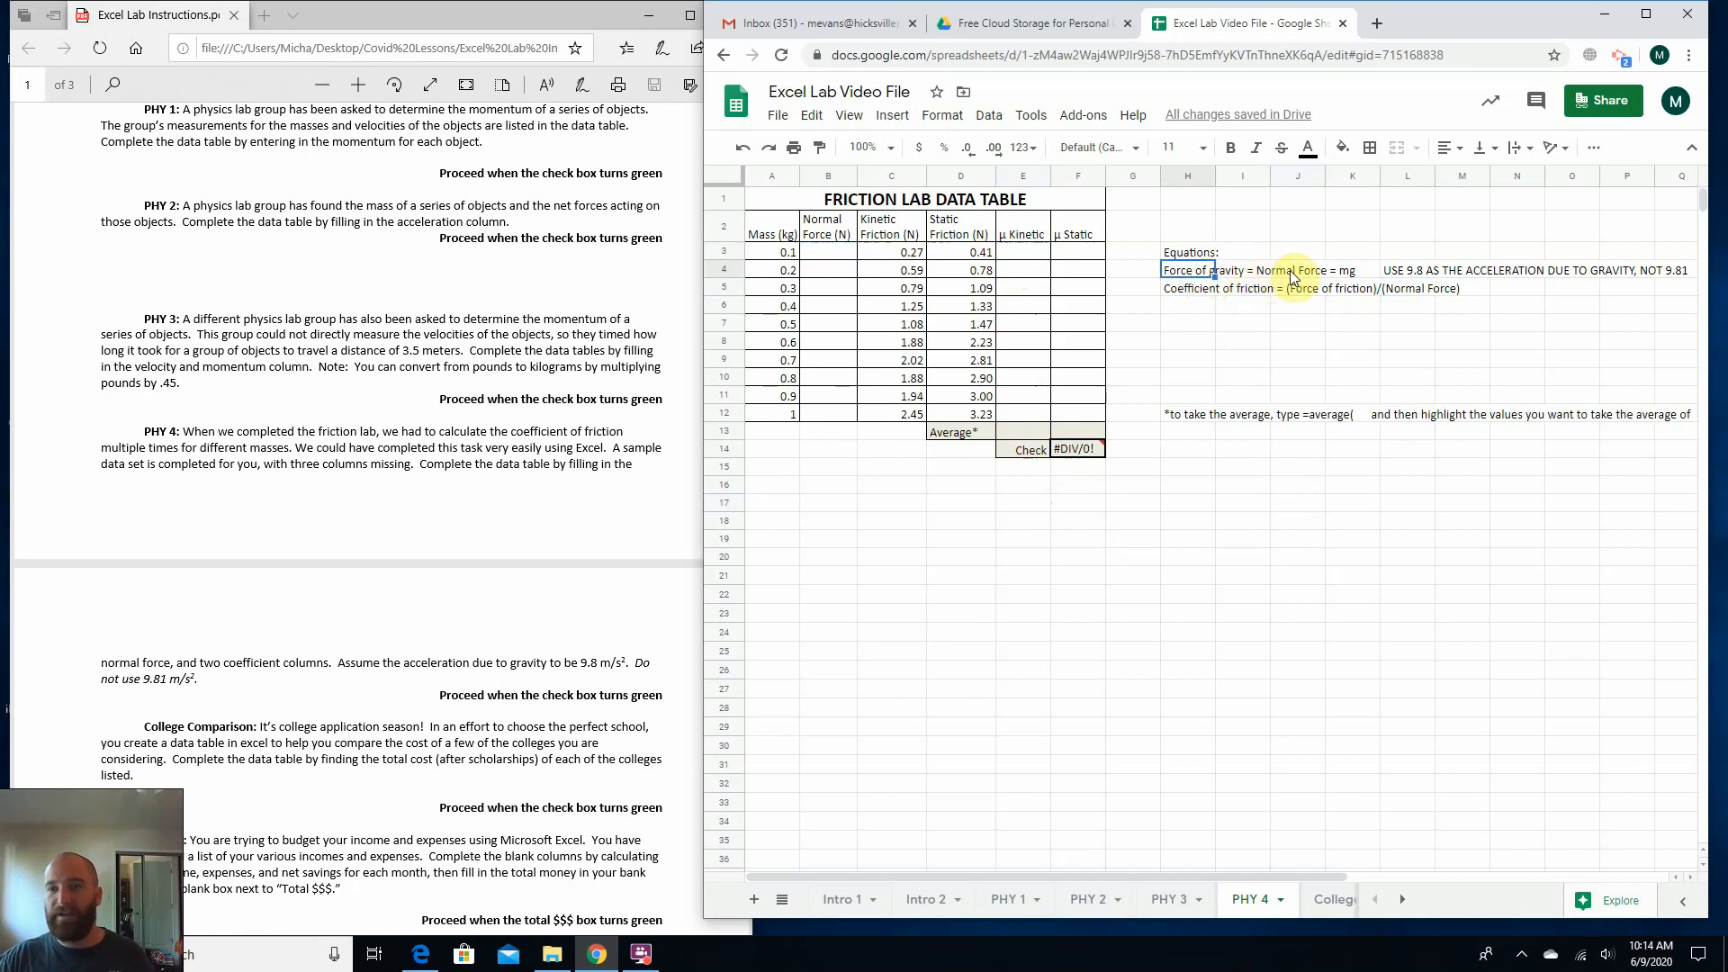
{"action": "left_click", "coordinate": [828, 252]}
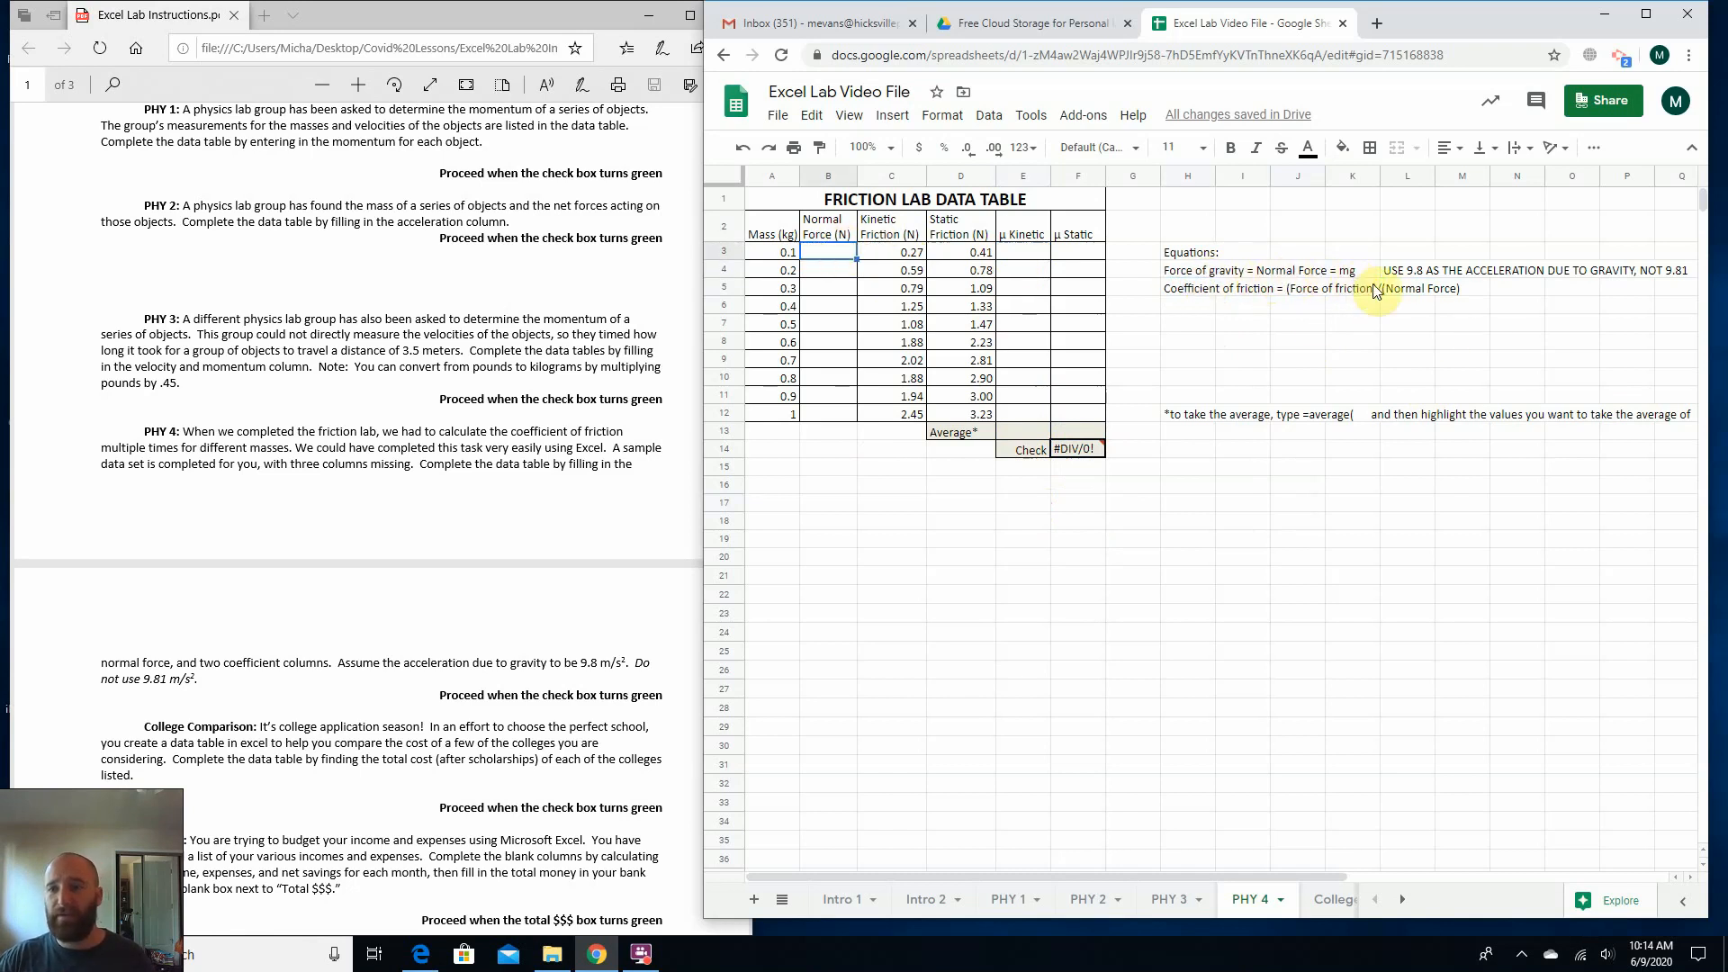
{"action": "left_click", "coordinate": [1407, 274]}
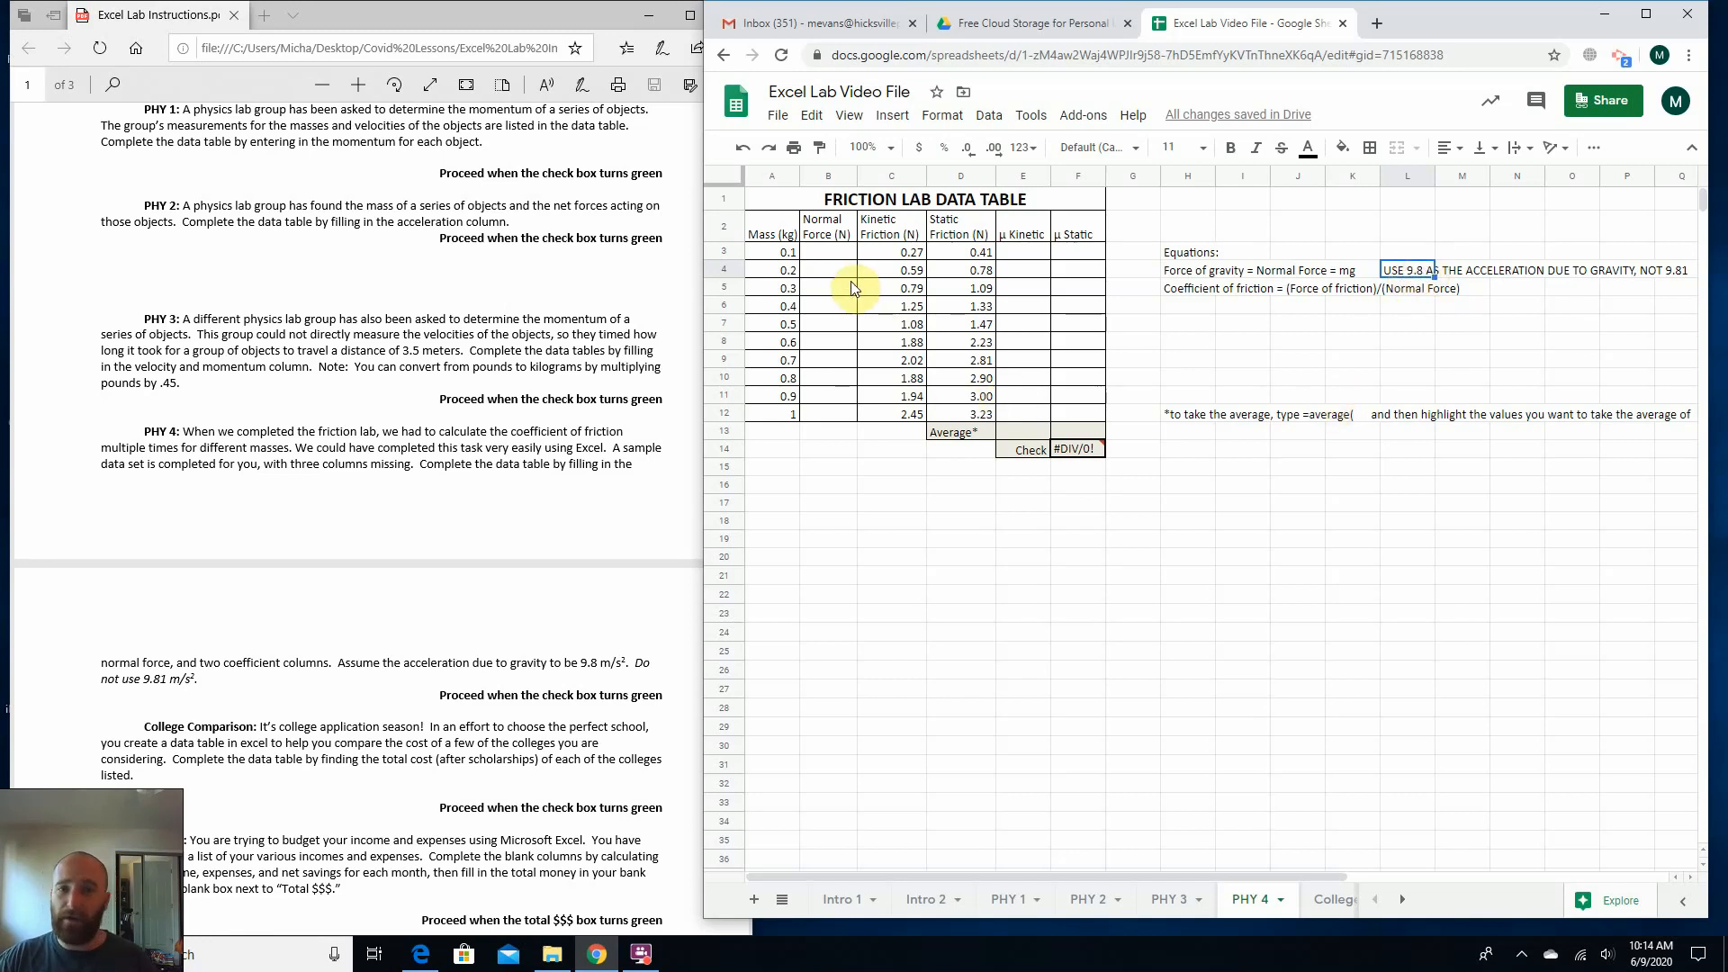
Calculate the normal force in B3 with =a3*9.8, following mg, and fill the formula down through B12.
{"action": "left_click", "coordinate": [835, 252]}
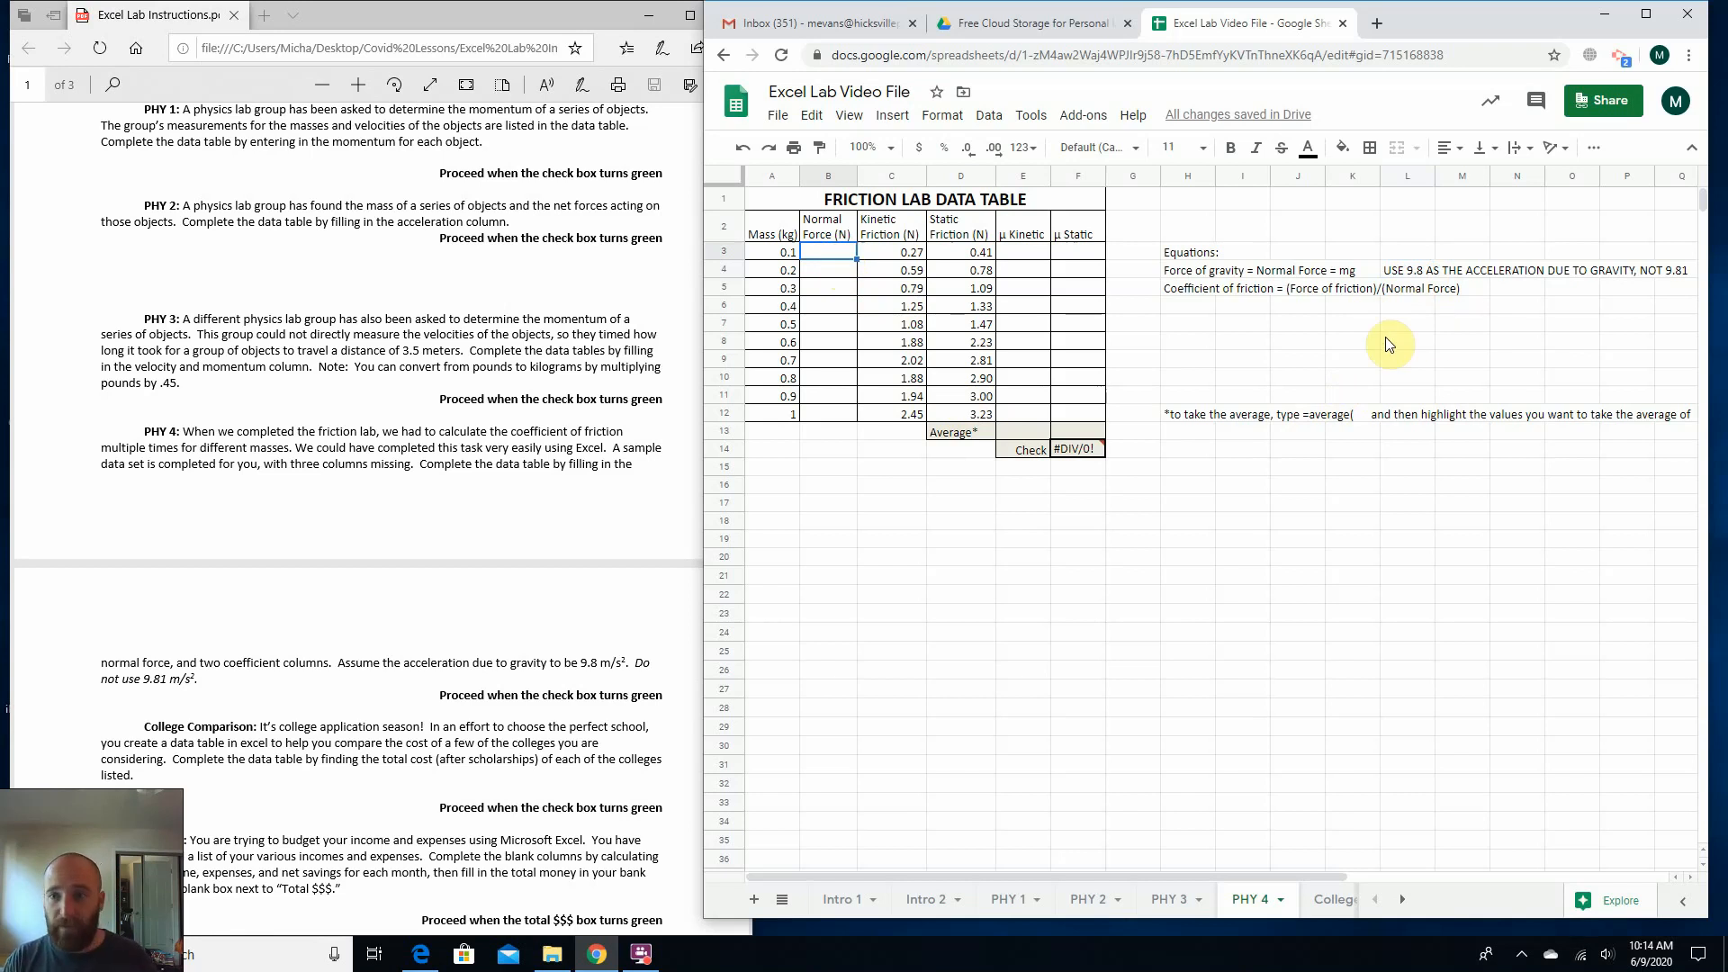
{"action": "type", "text": "="}
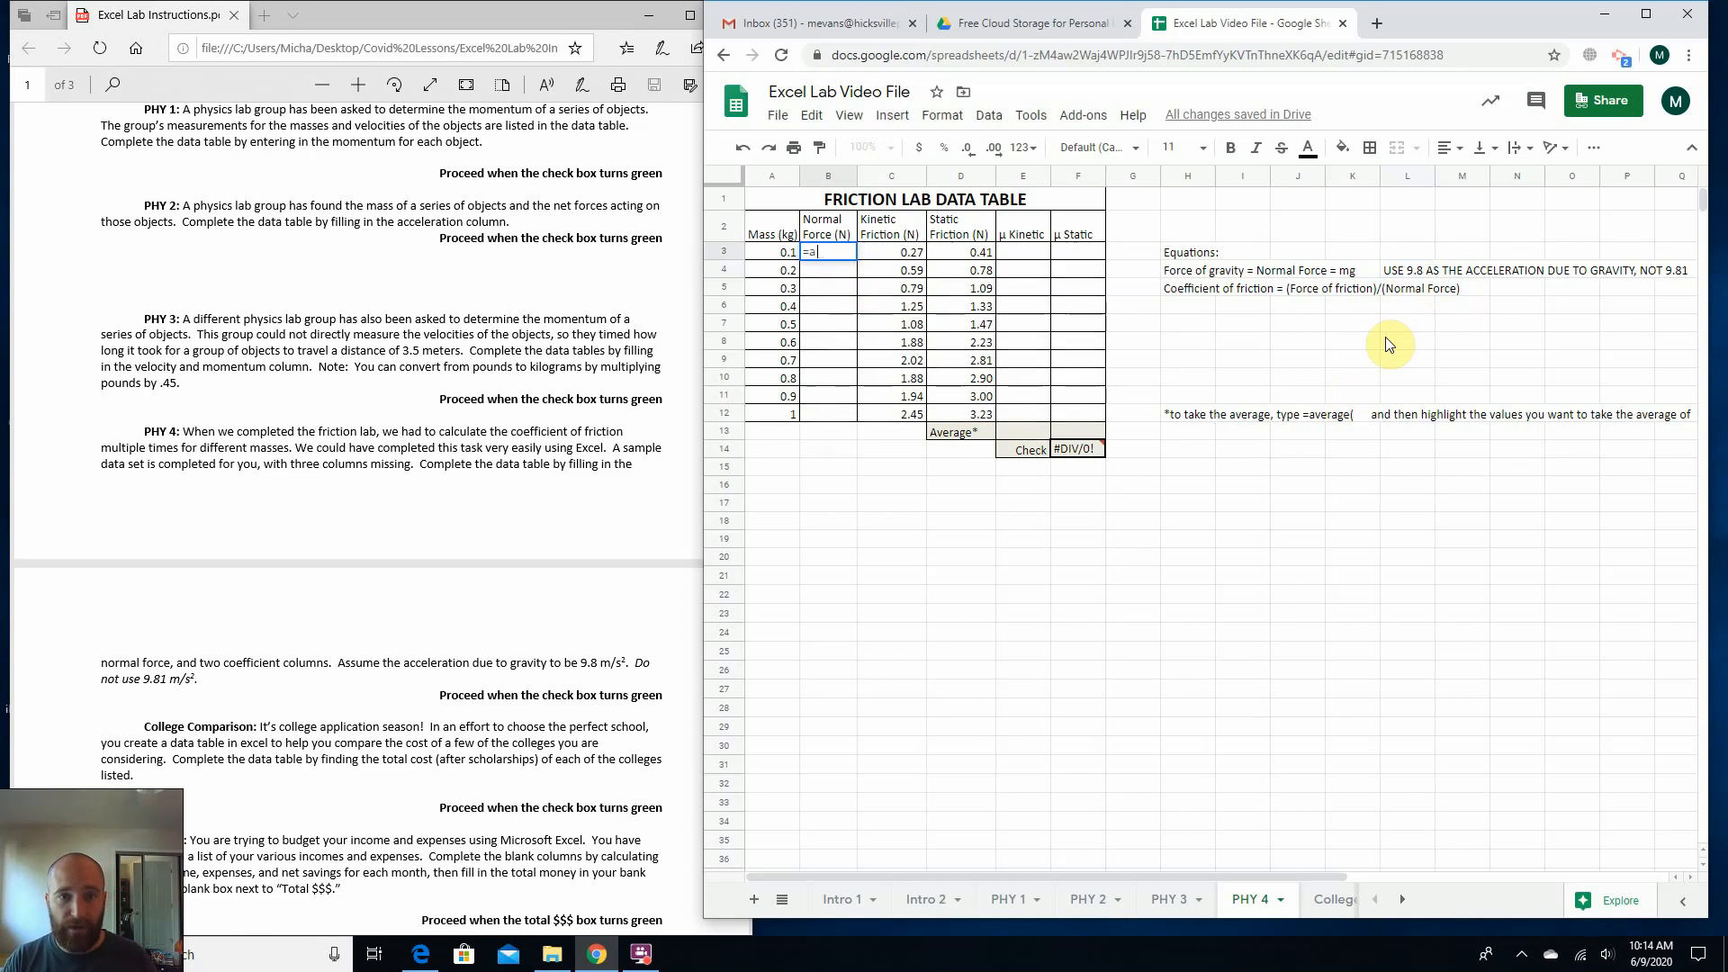
{"action": "type", "text": "a"}
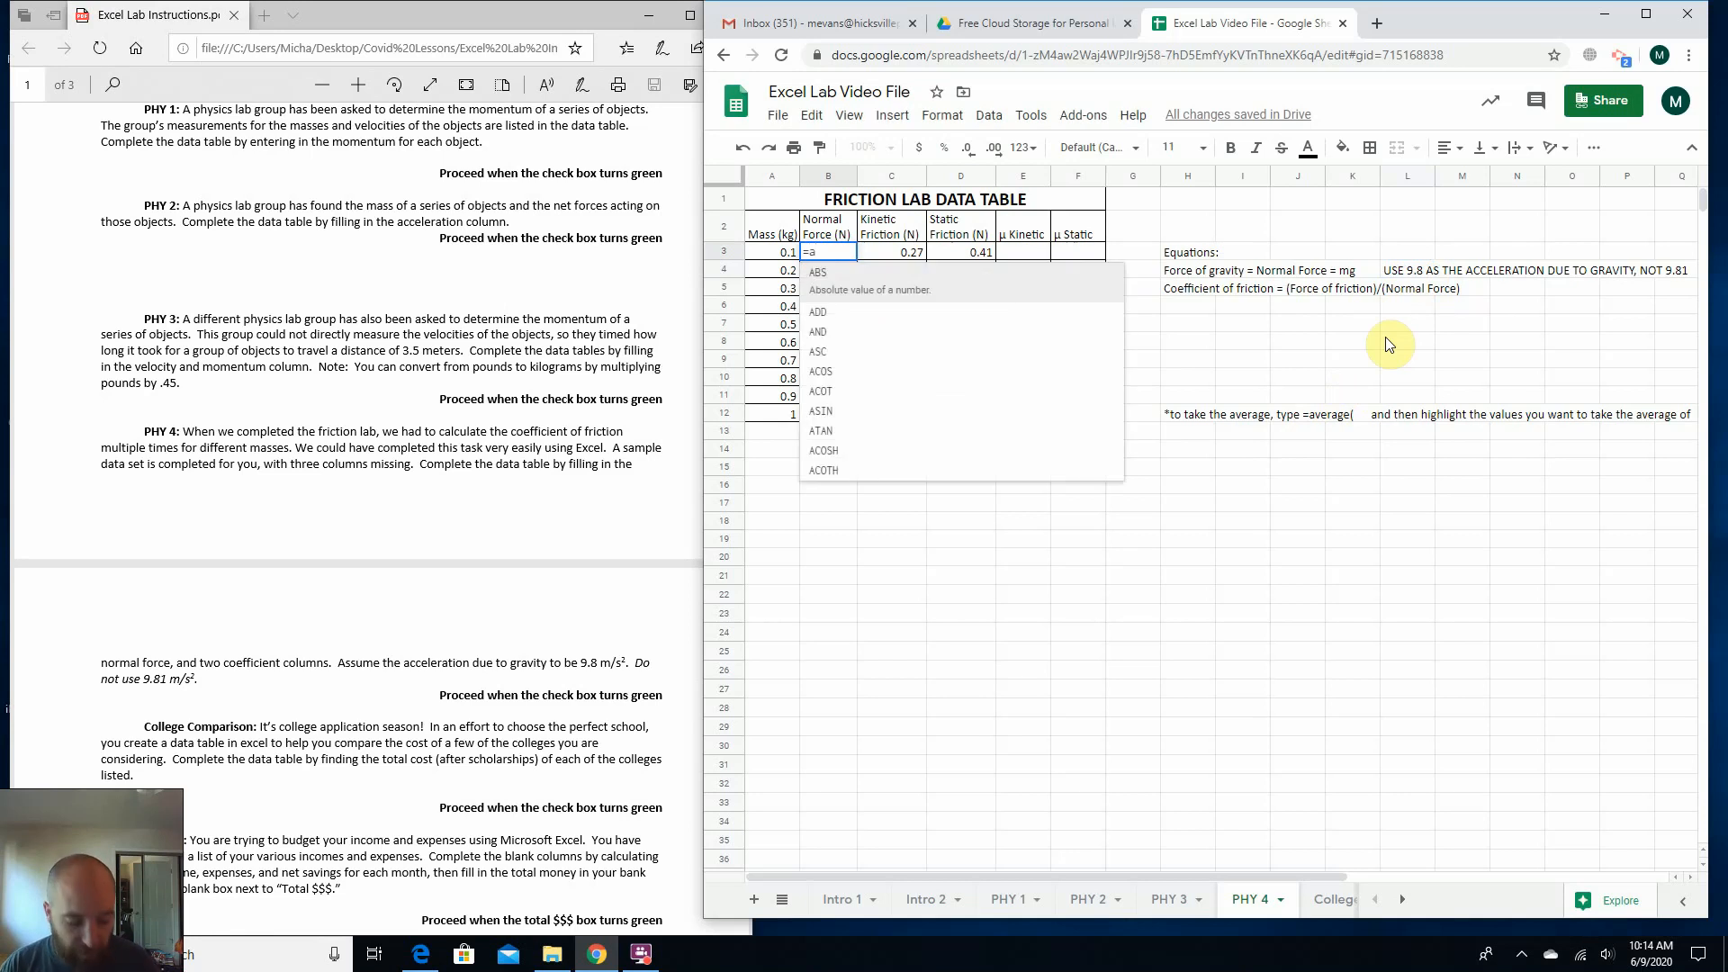
{"action": "type", "text": "2"}
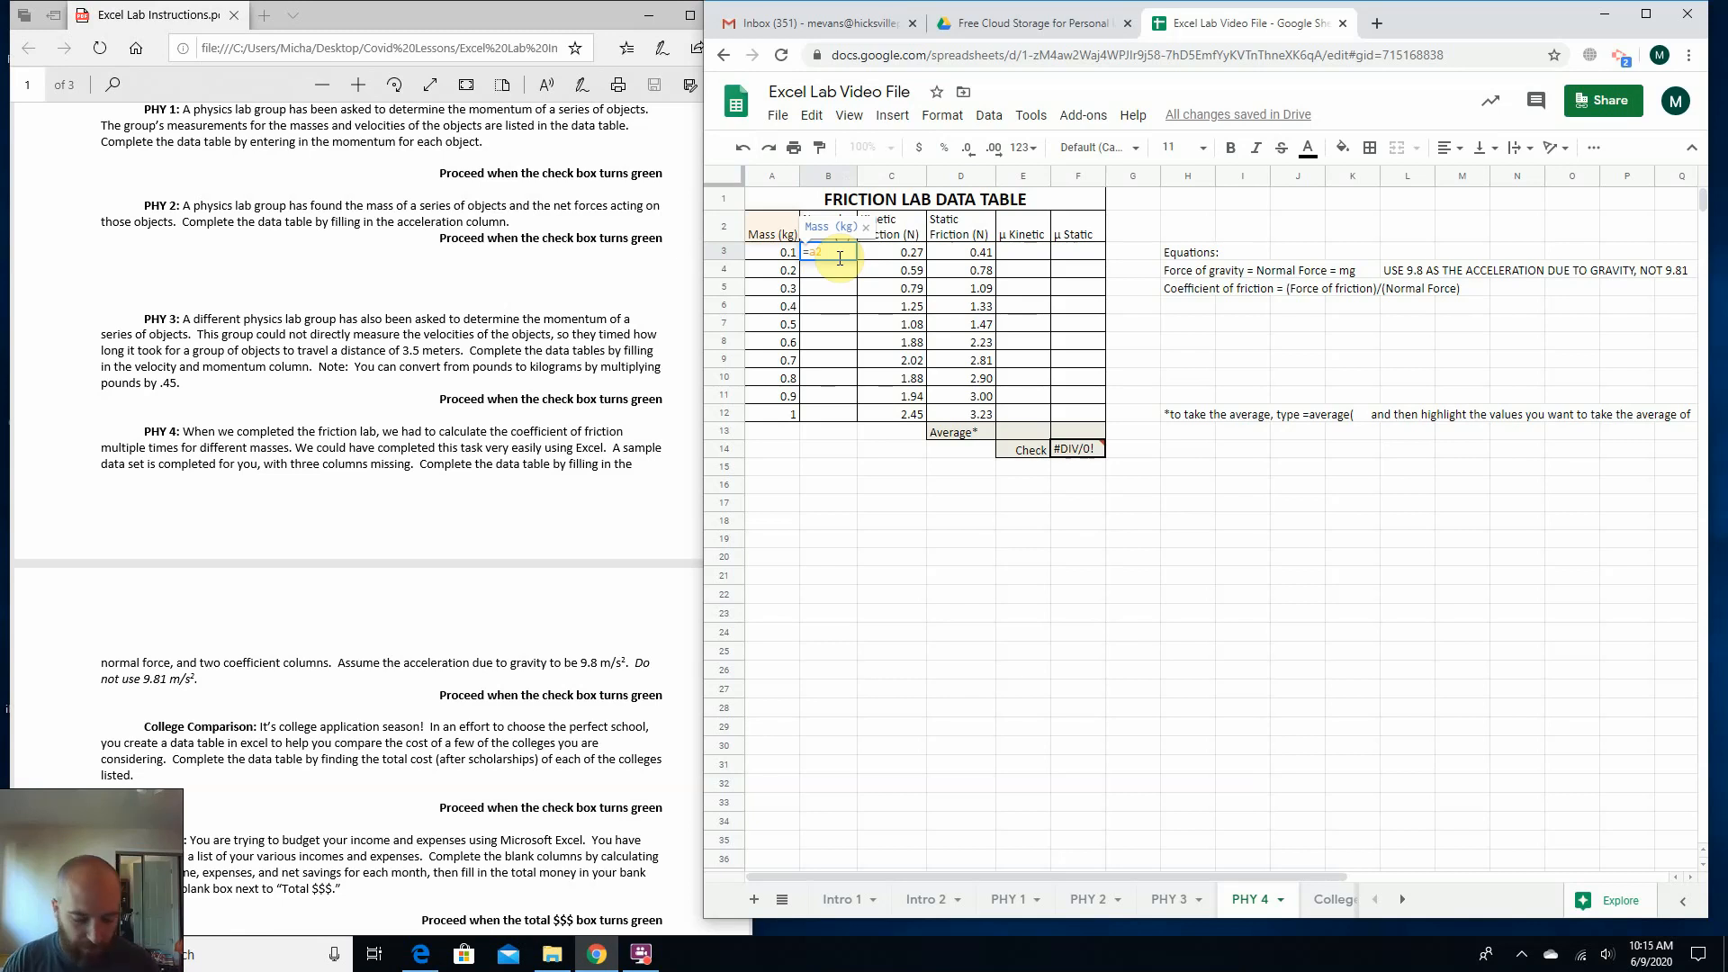
{"action": "key", "text": "BackSpace"}
{"action": "type", "text": "3"}
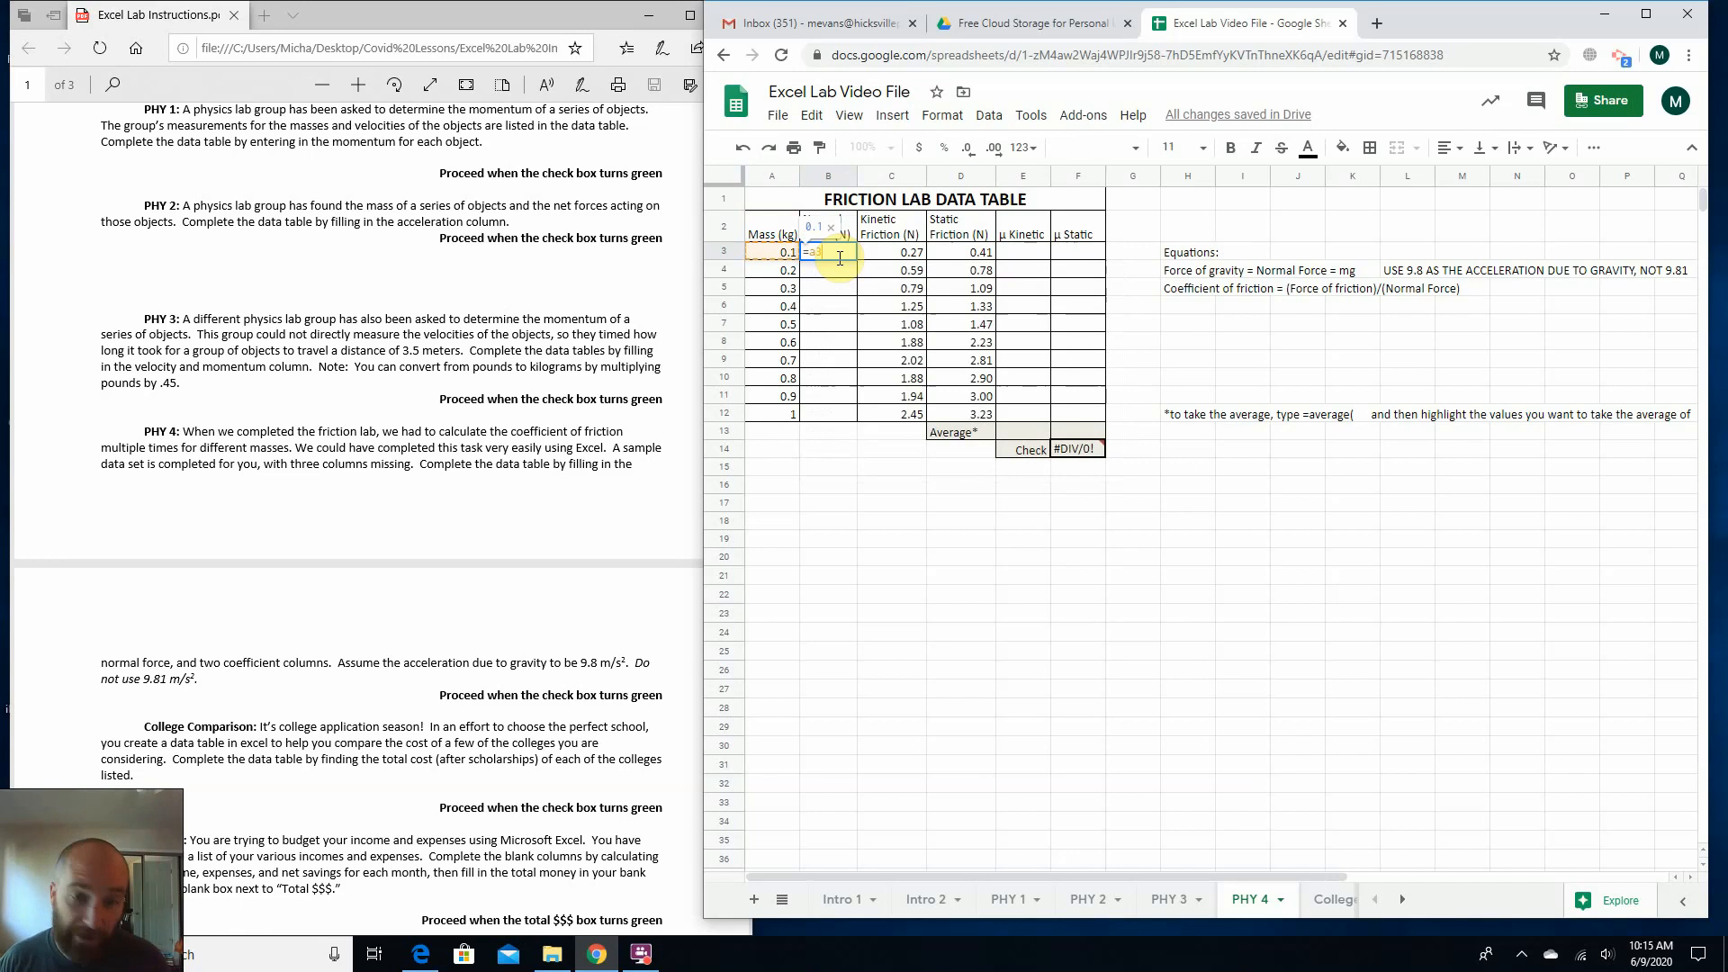
{"action": "type", "text": "*9.8"}
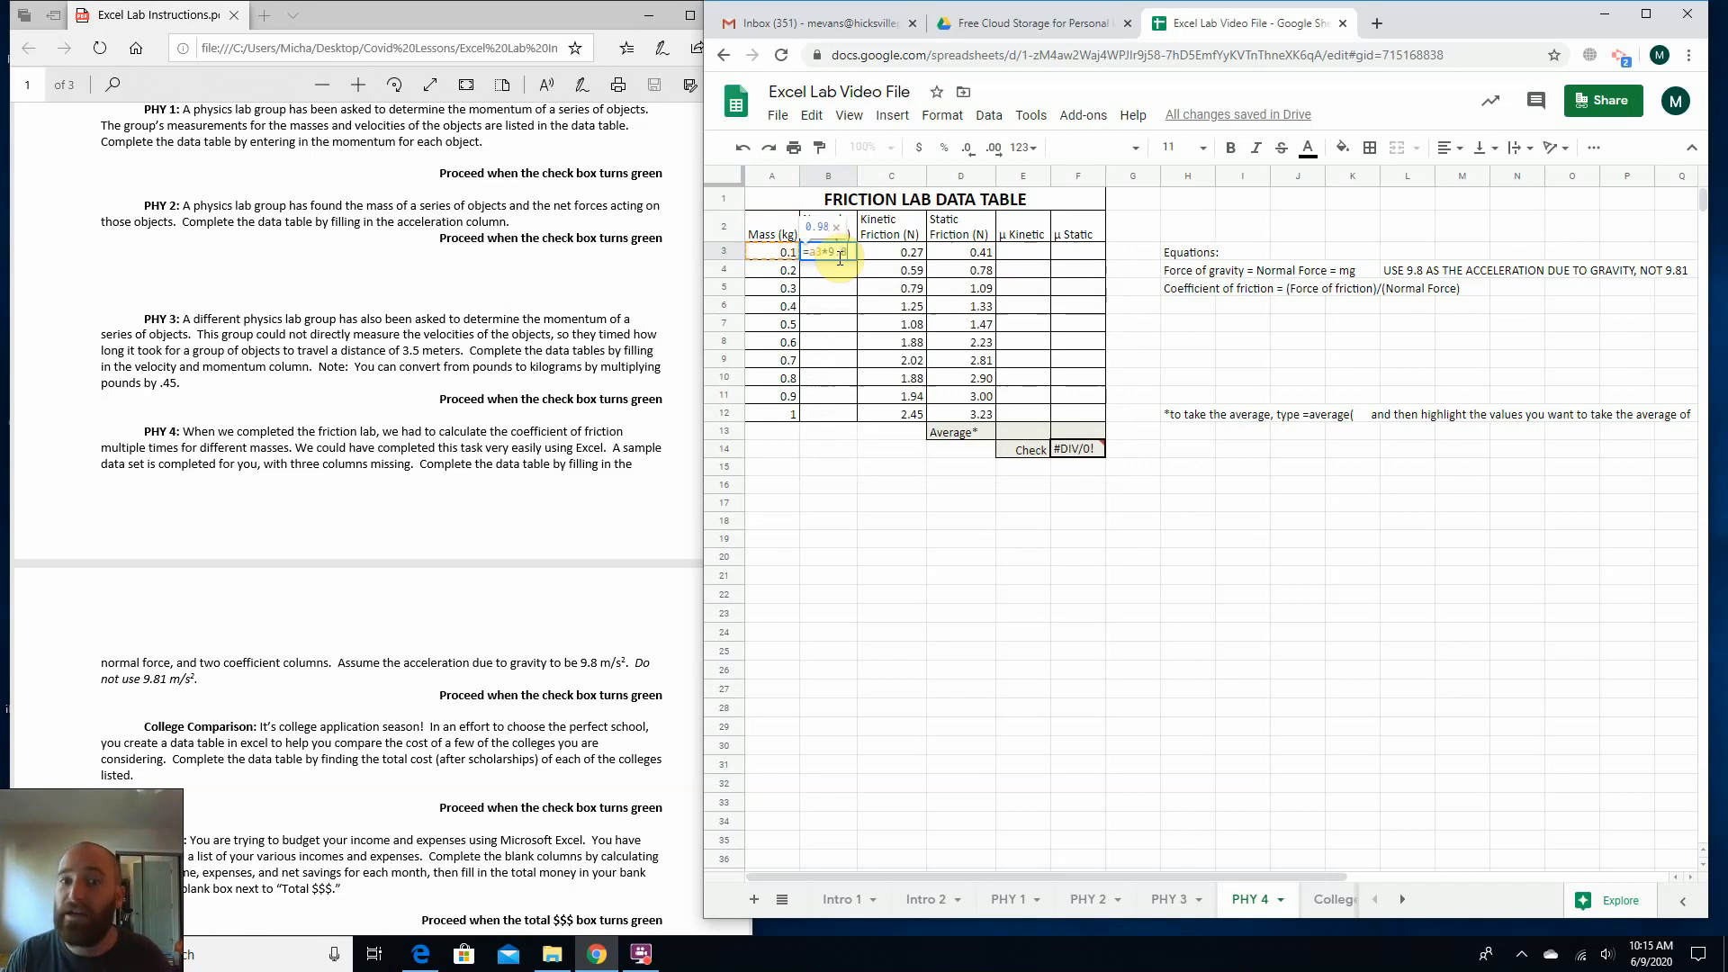
{"action": "key", "text": "Return"}
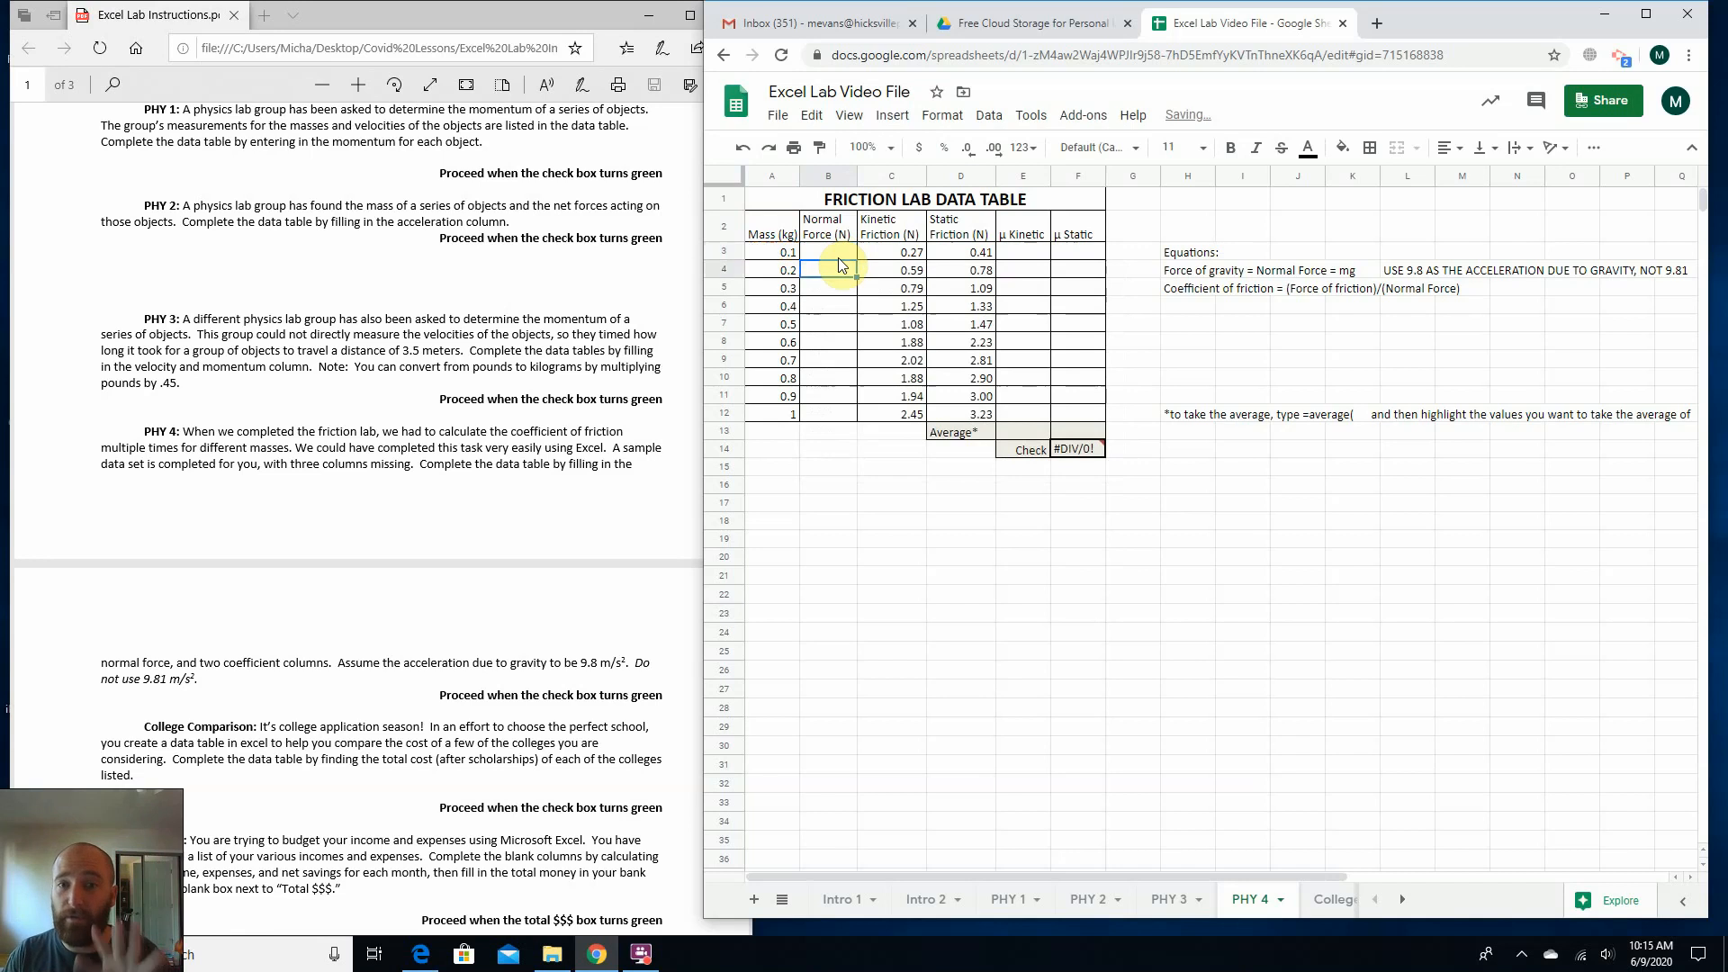
{"action": "left_click", "coordinate": [839, 254]}
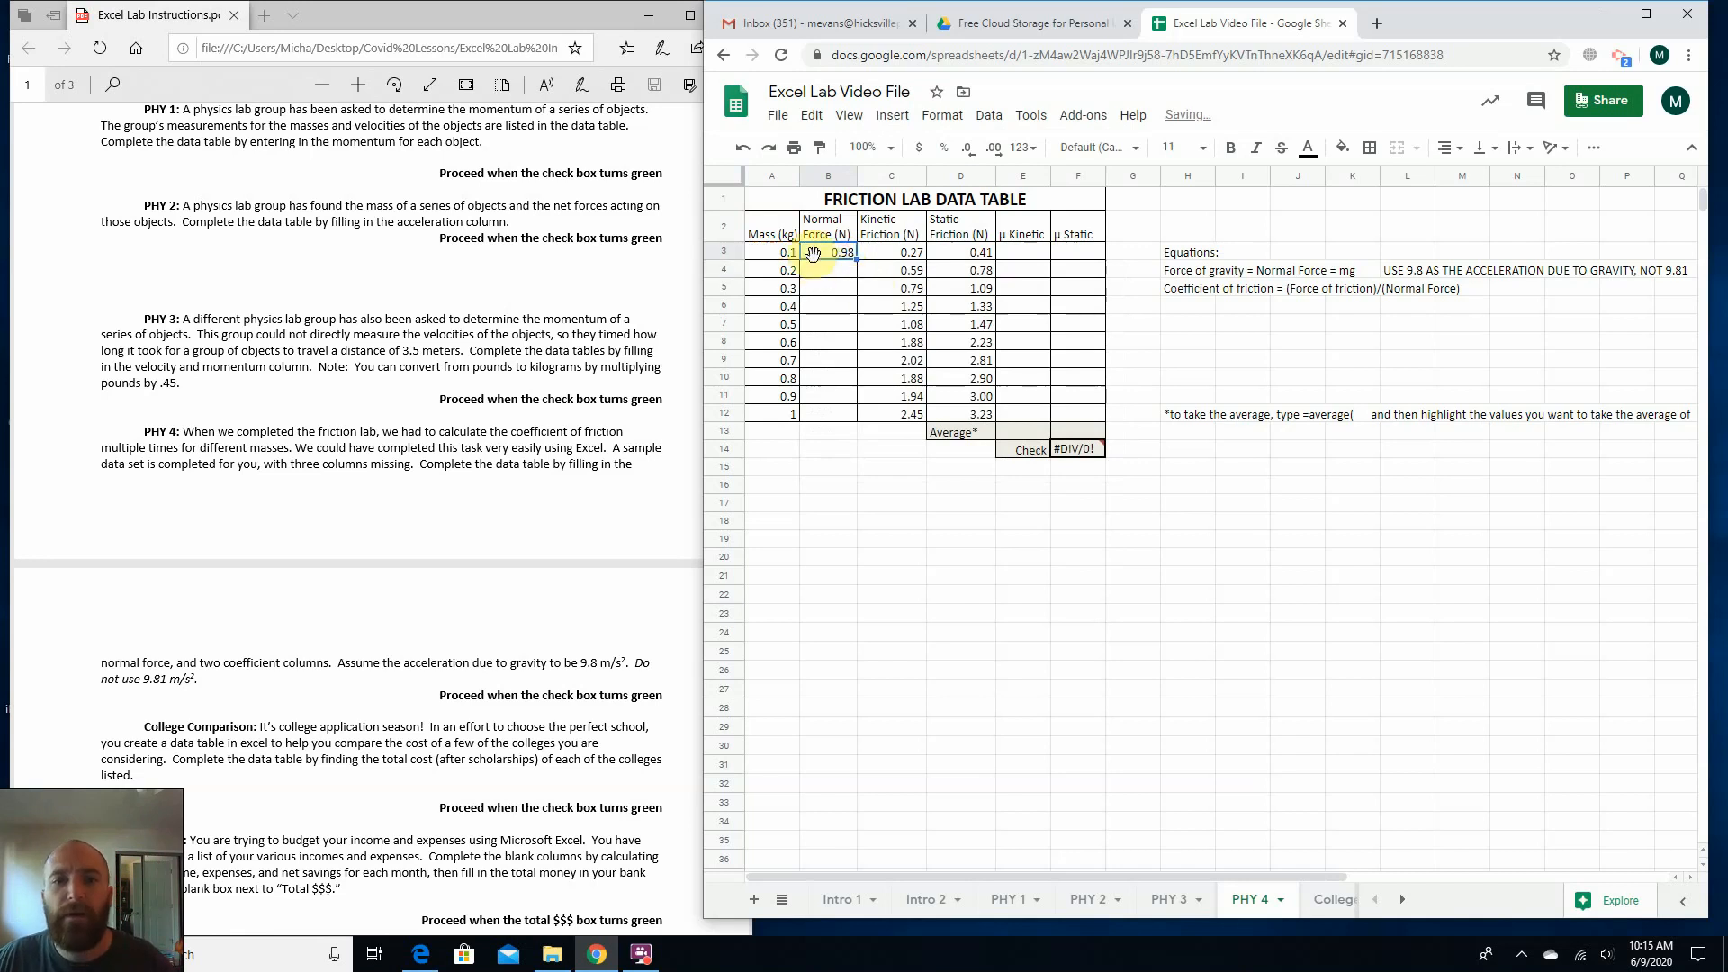
{"action": "left_click_drag", "start_coordinate": [859, 268], "coordinate": [853, 415]}
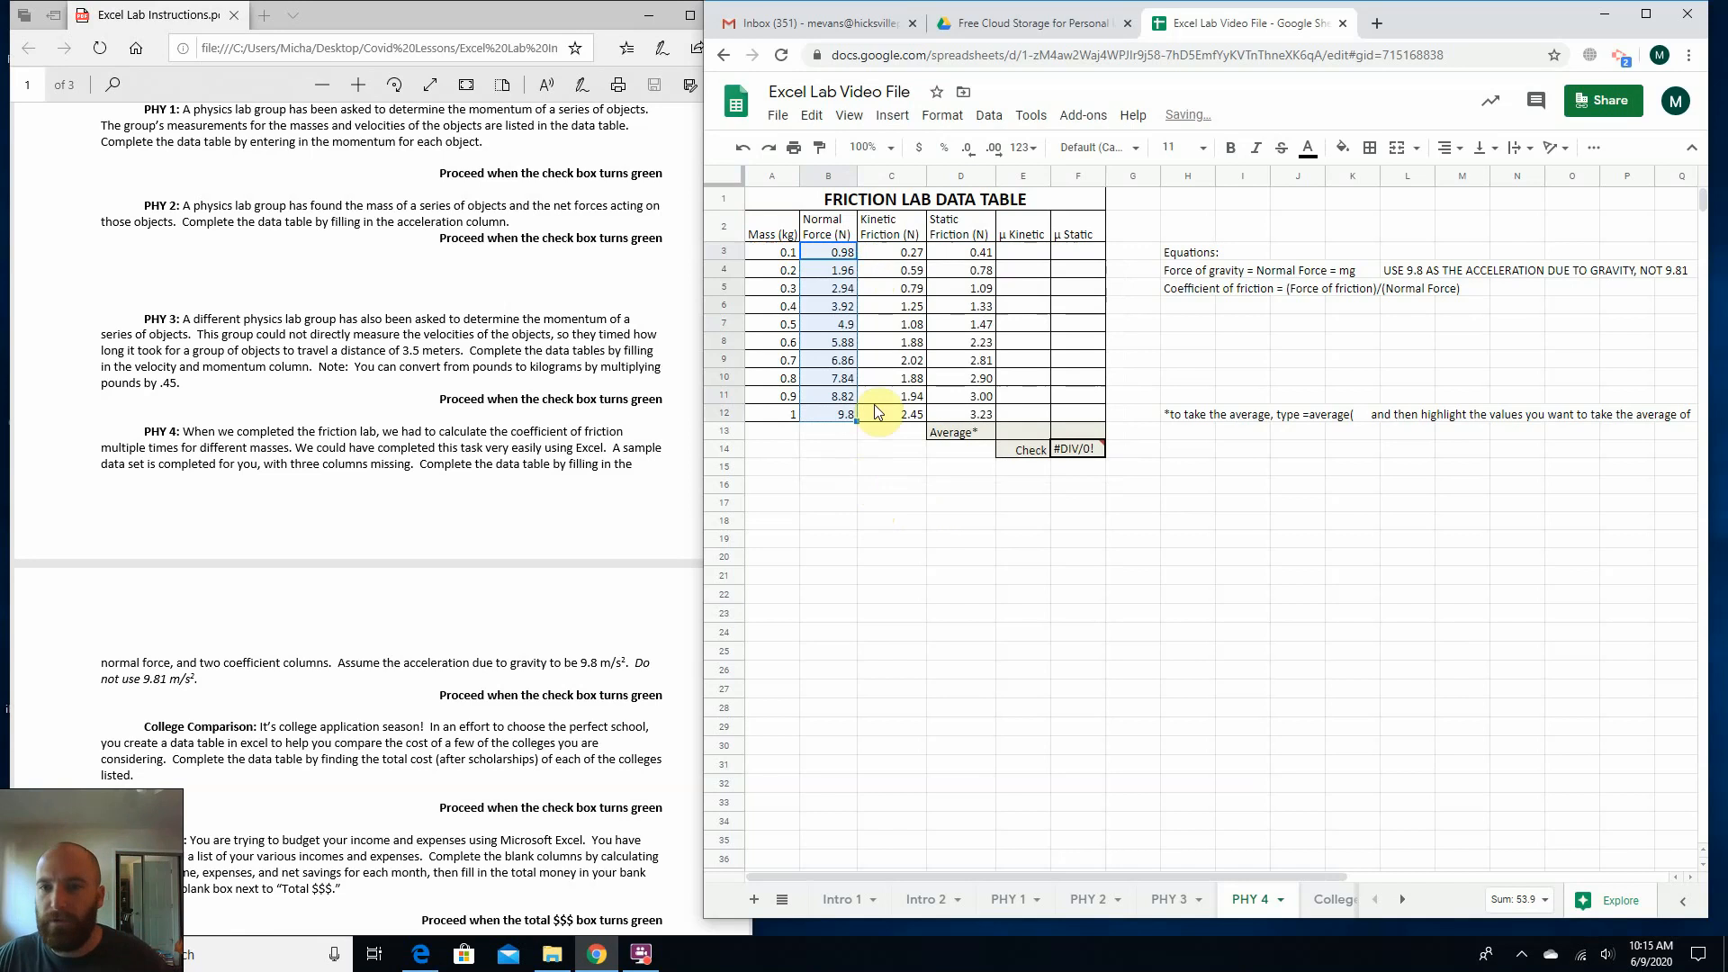
Calculate the kinetic friction coefficient in E3 with =c3/b3, friction force over normal force, and fill the formula down through E13.
{"action": "left_click", "coordinate": [1032, 256]}
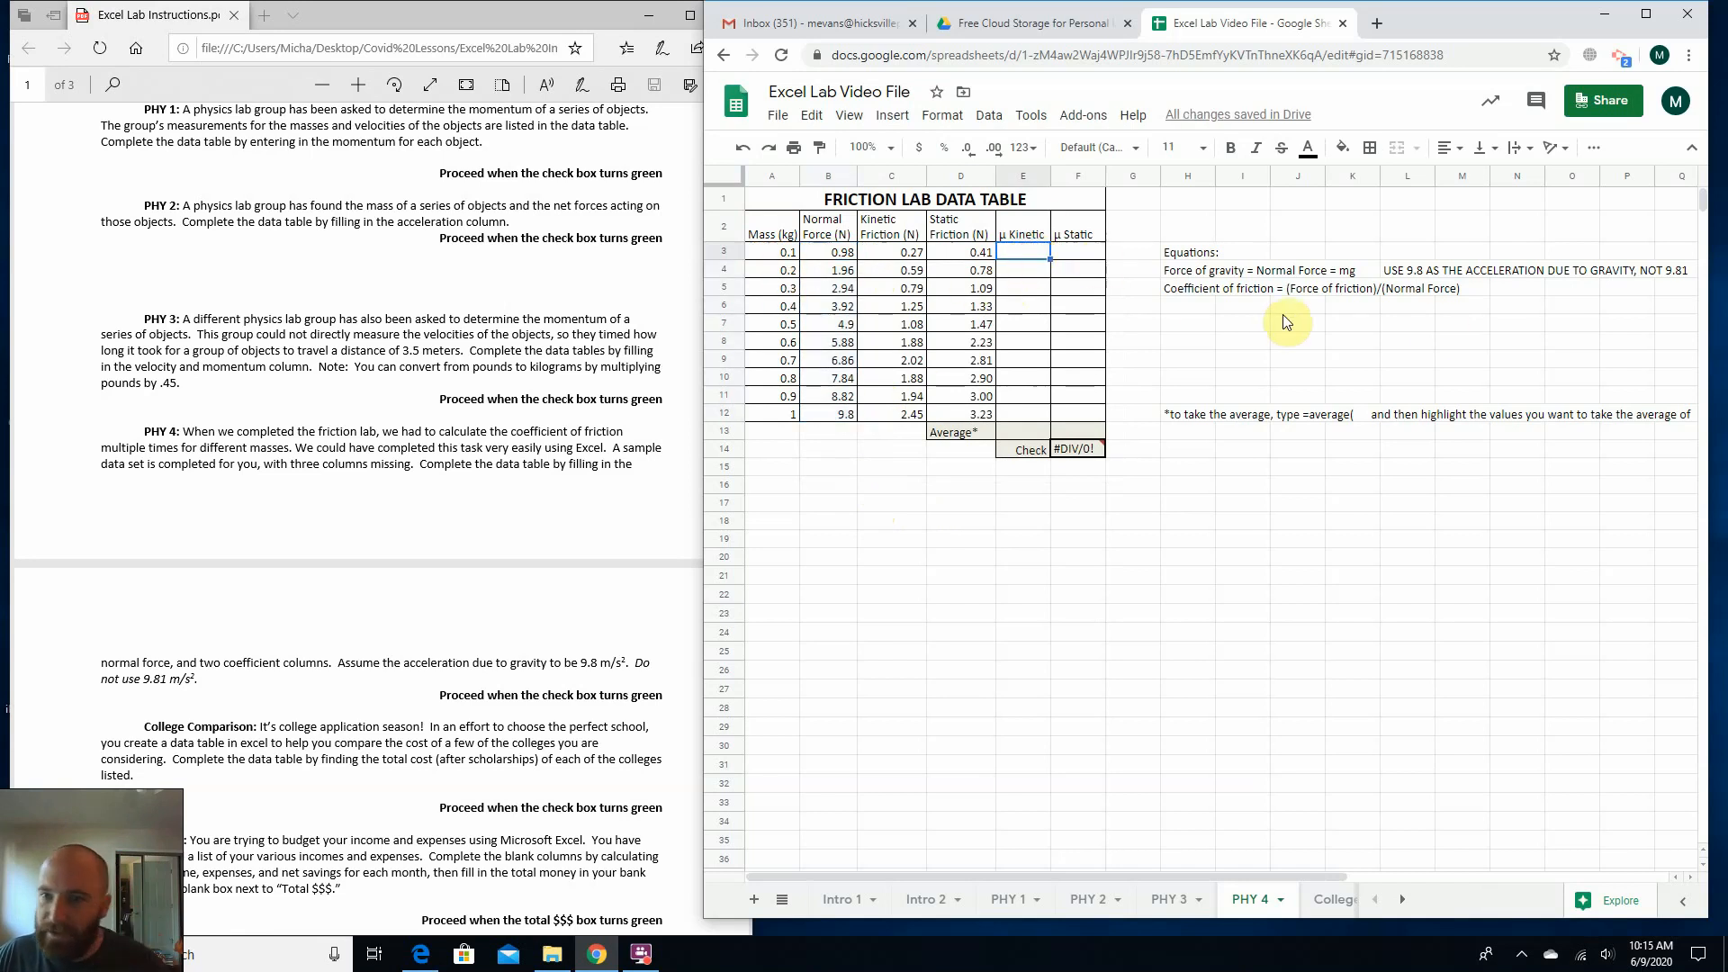
{"action": "left_click", "coordinate": [1198, 293]}
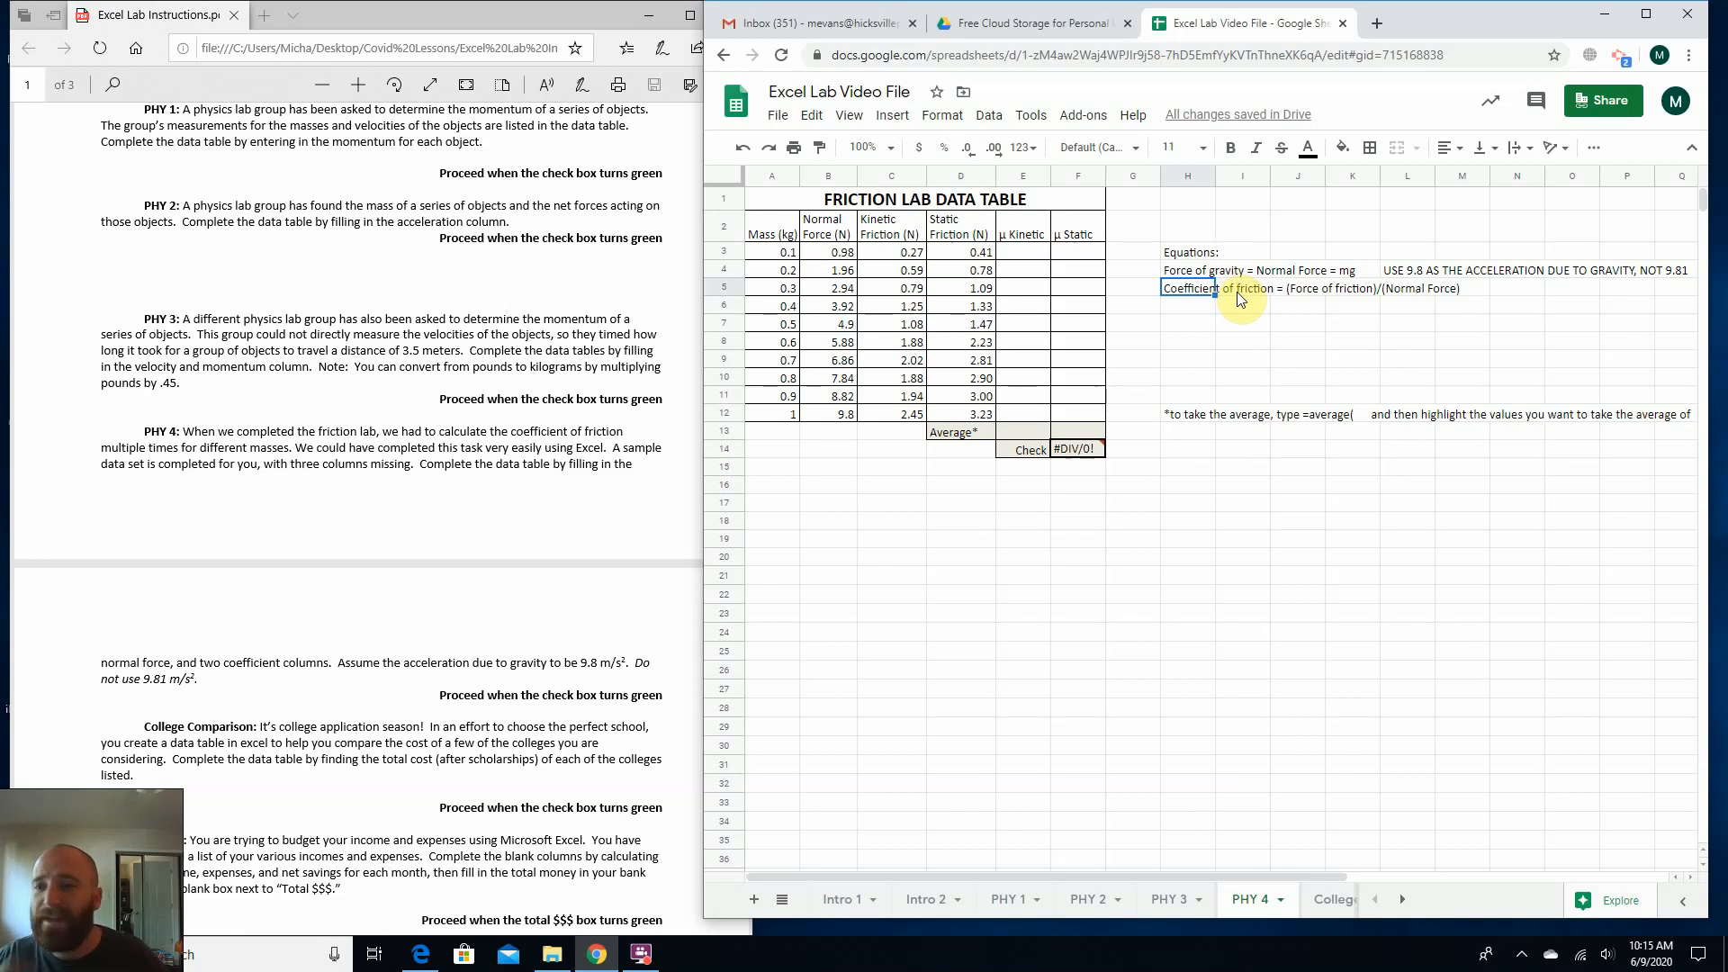
{"action": "left_click", "coordinate": [1024, 236]}
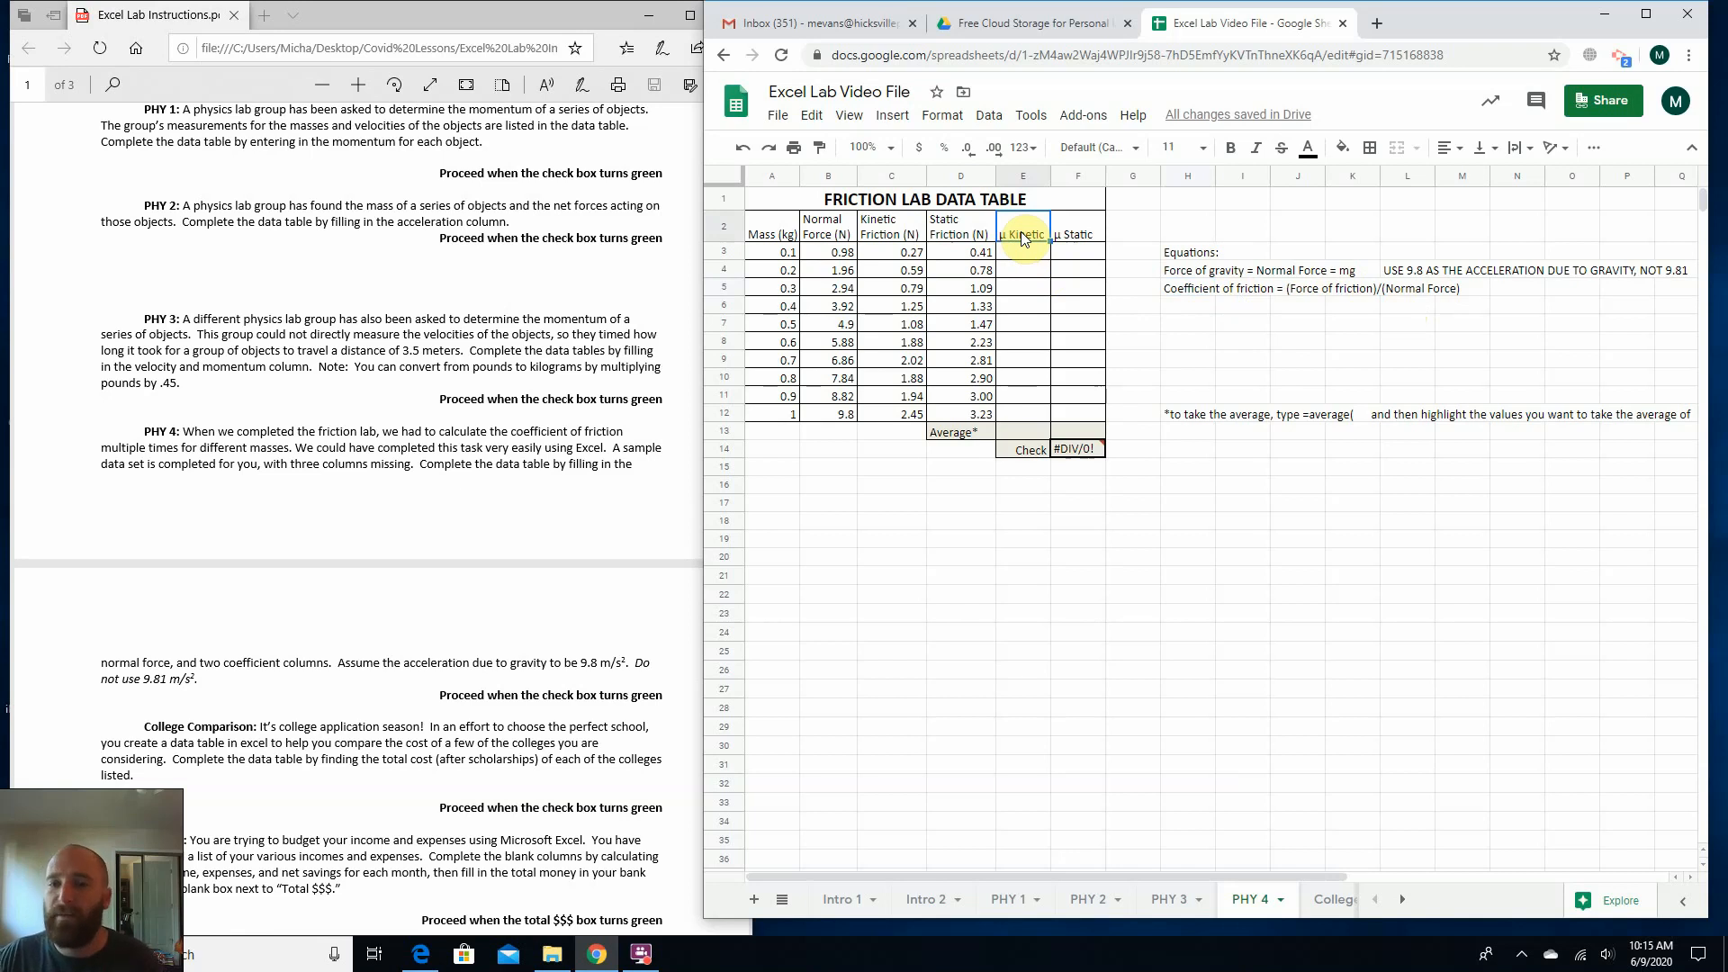
{"action": "left_click", "coordinate": [1078, 238]}
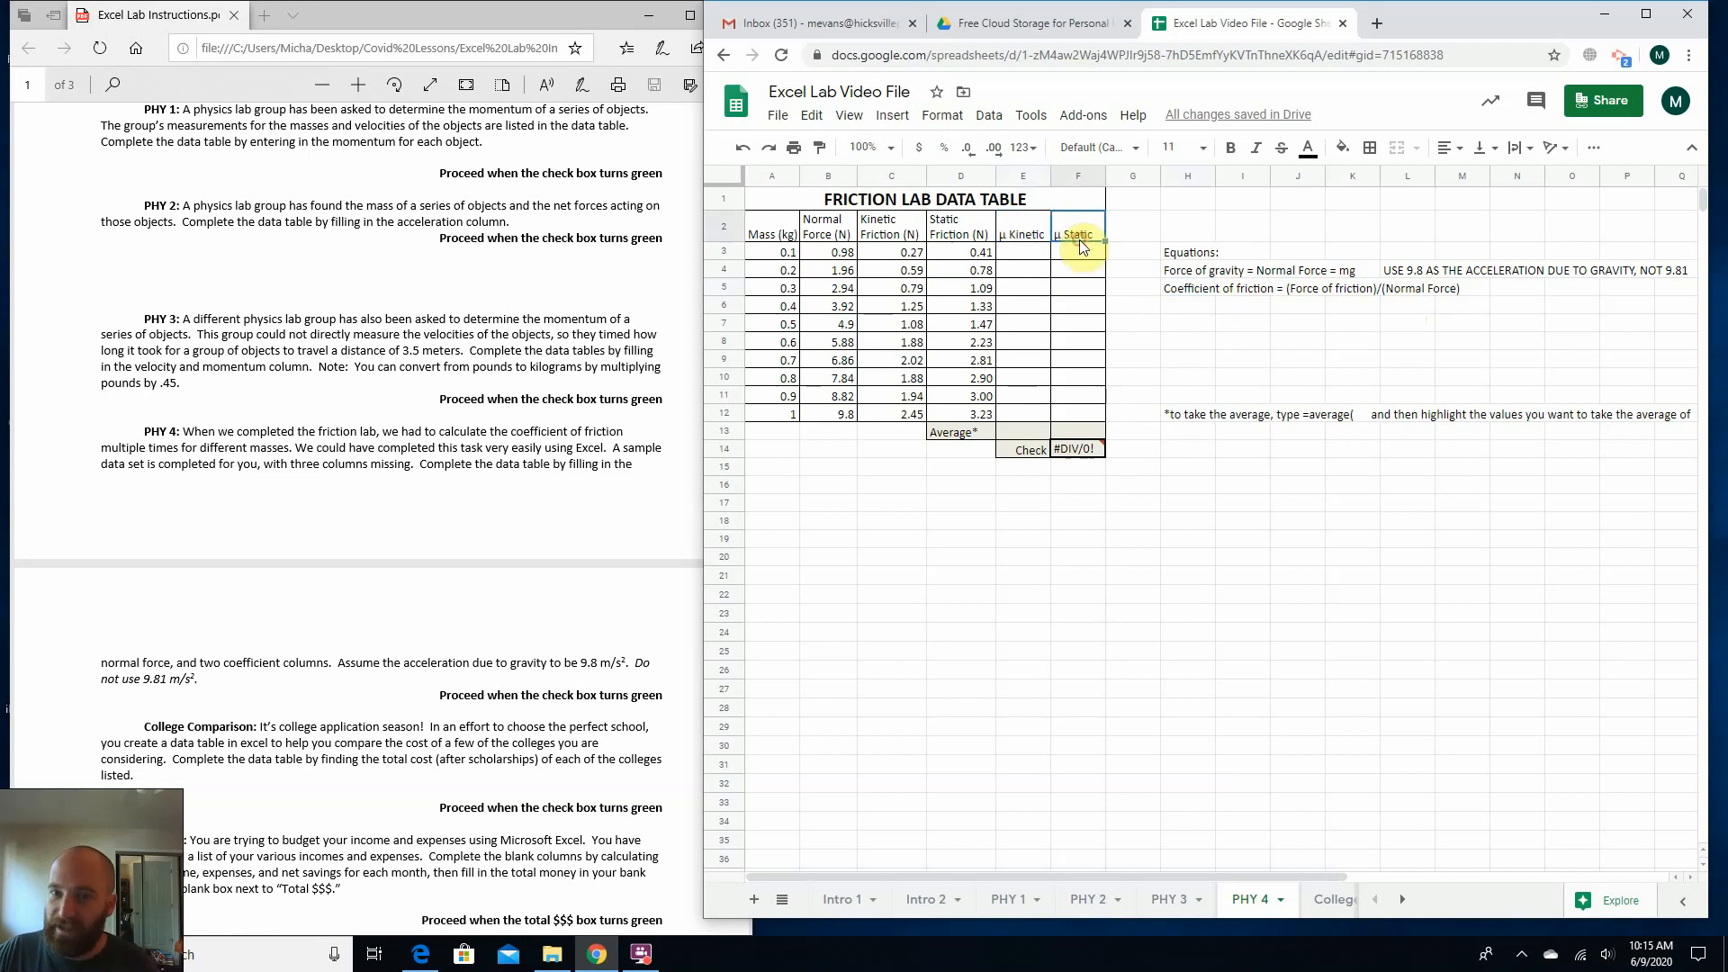
{"action": "left_click", "coordinate": [1035, 258]}
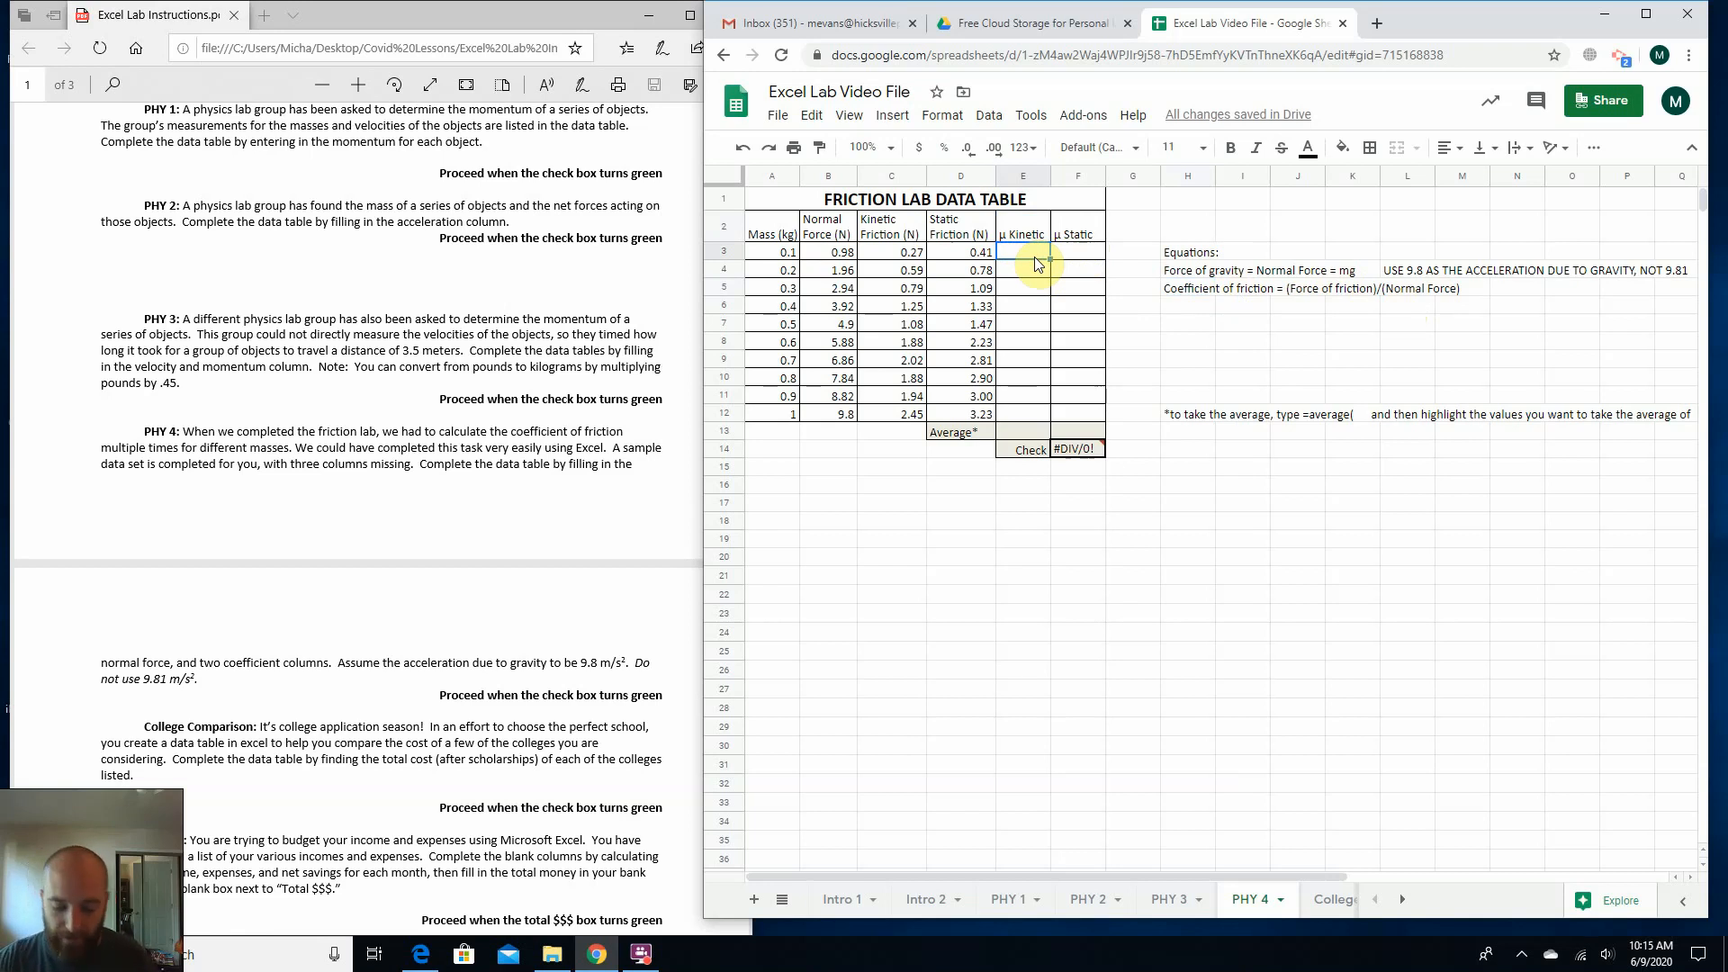
{"action": "type", "text": "="}
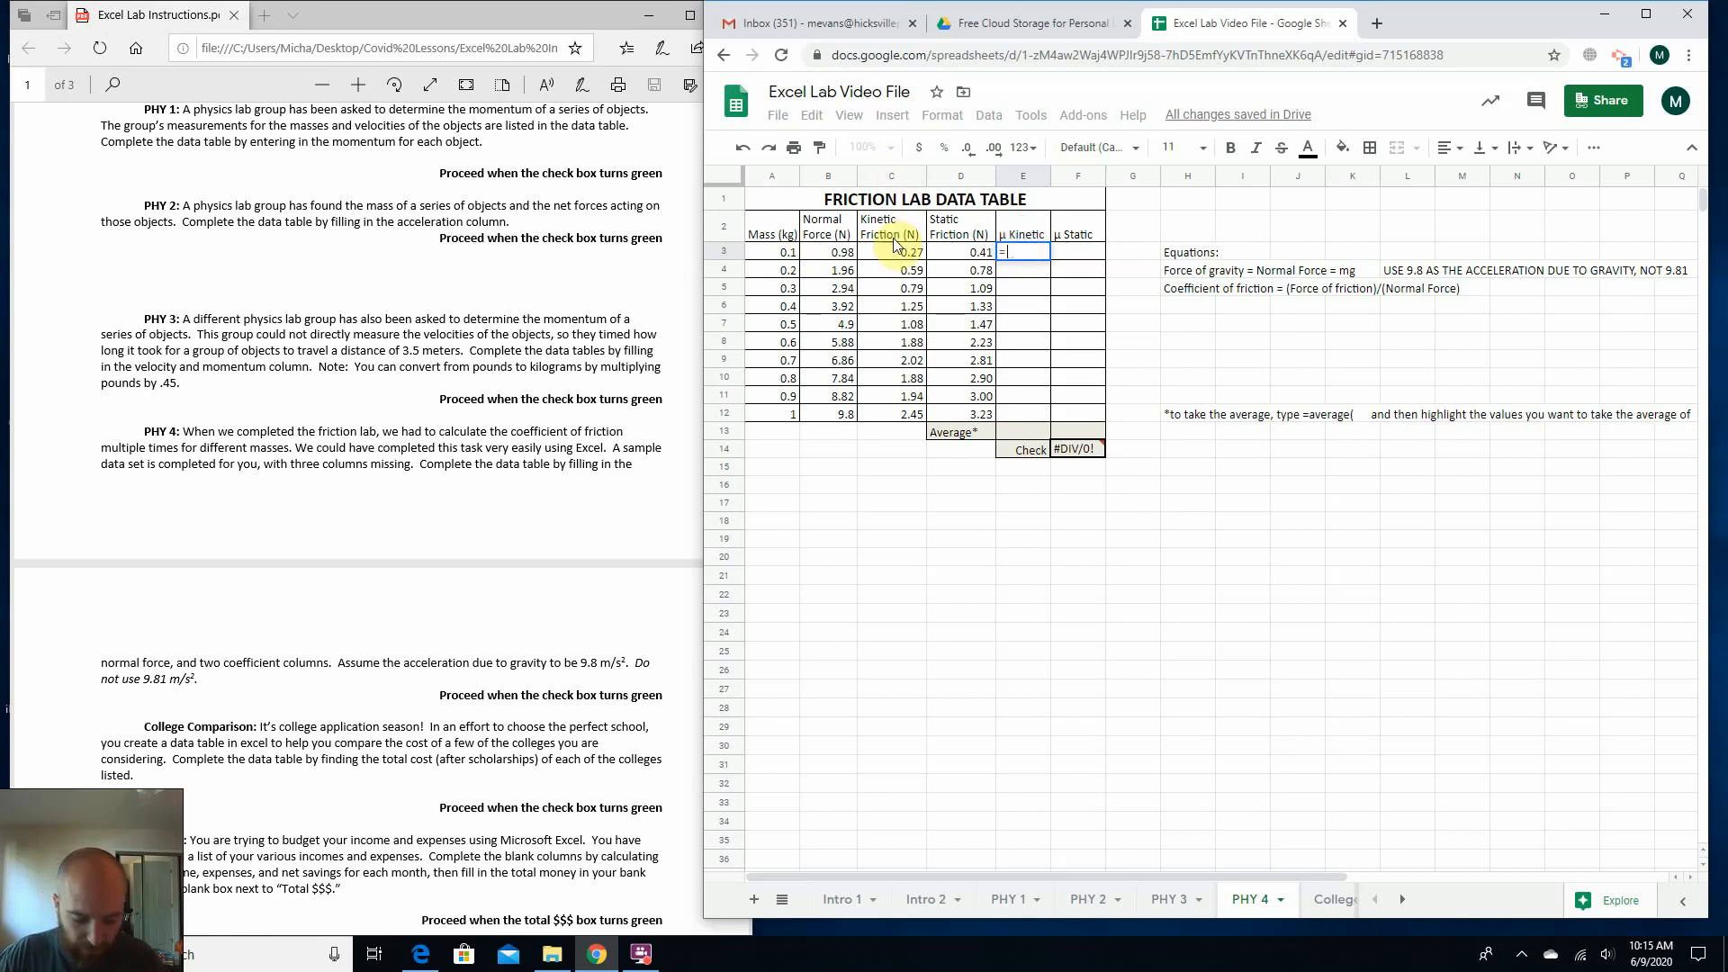
{"action": "type", "text": "c3"}
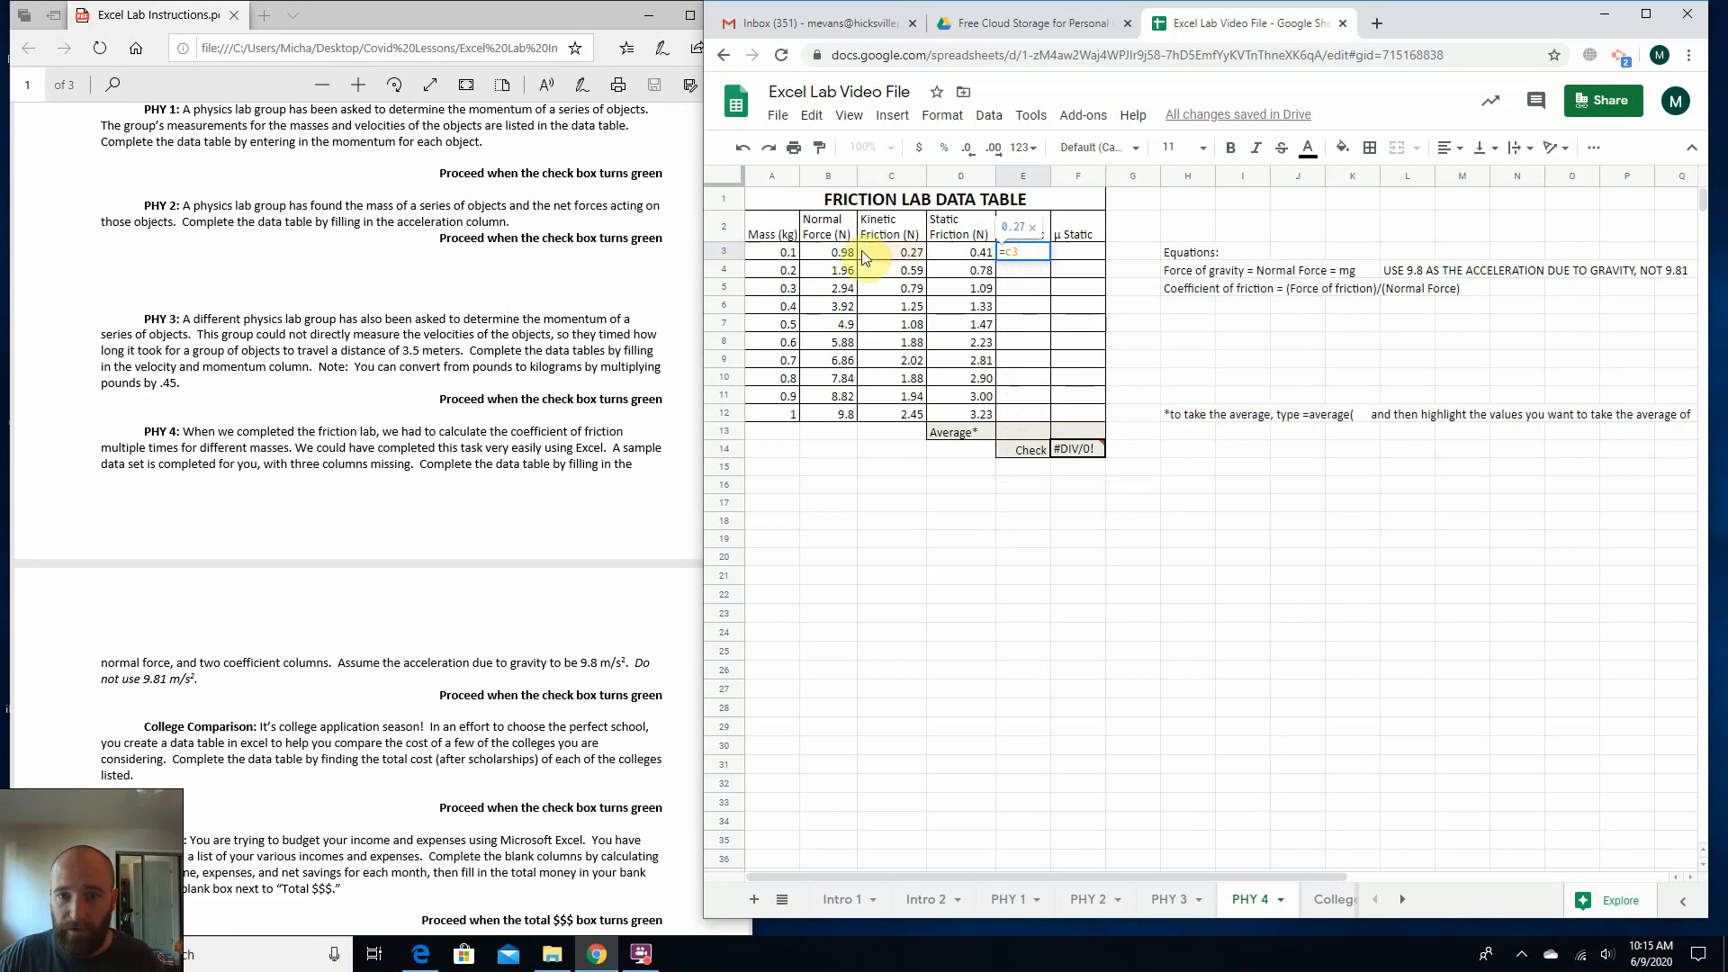
{"action": "type", "text": "/"}
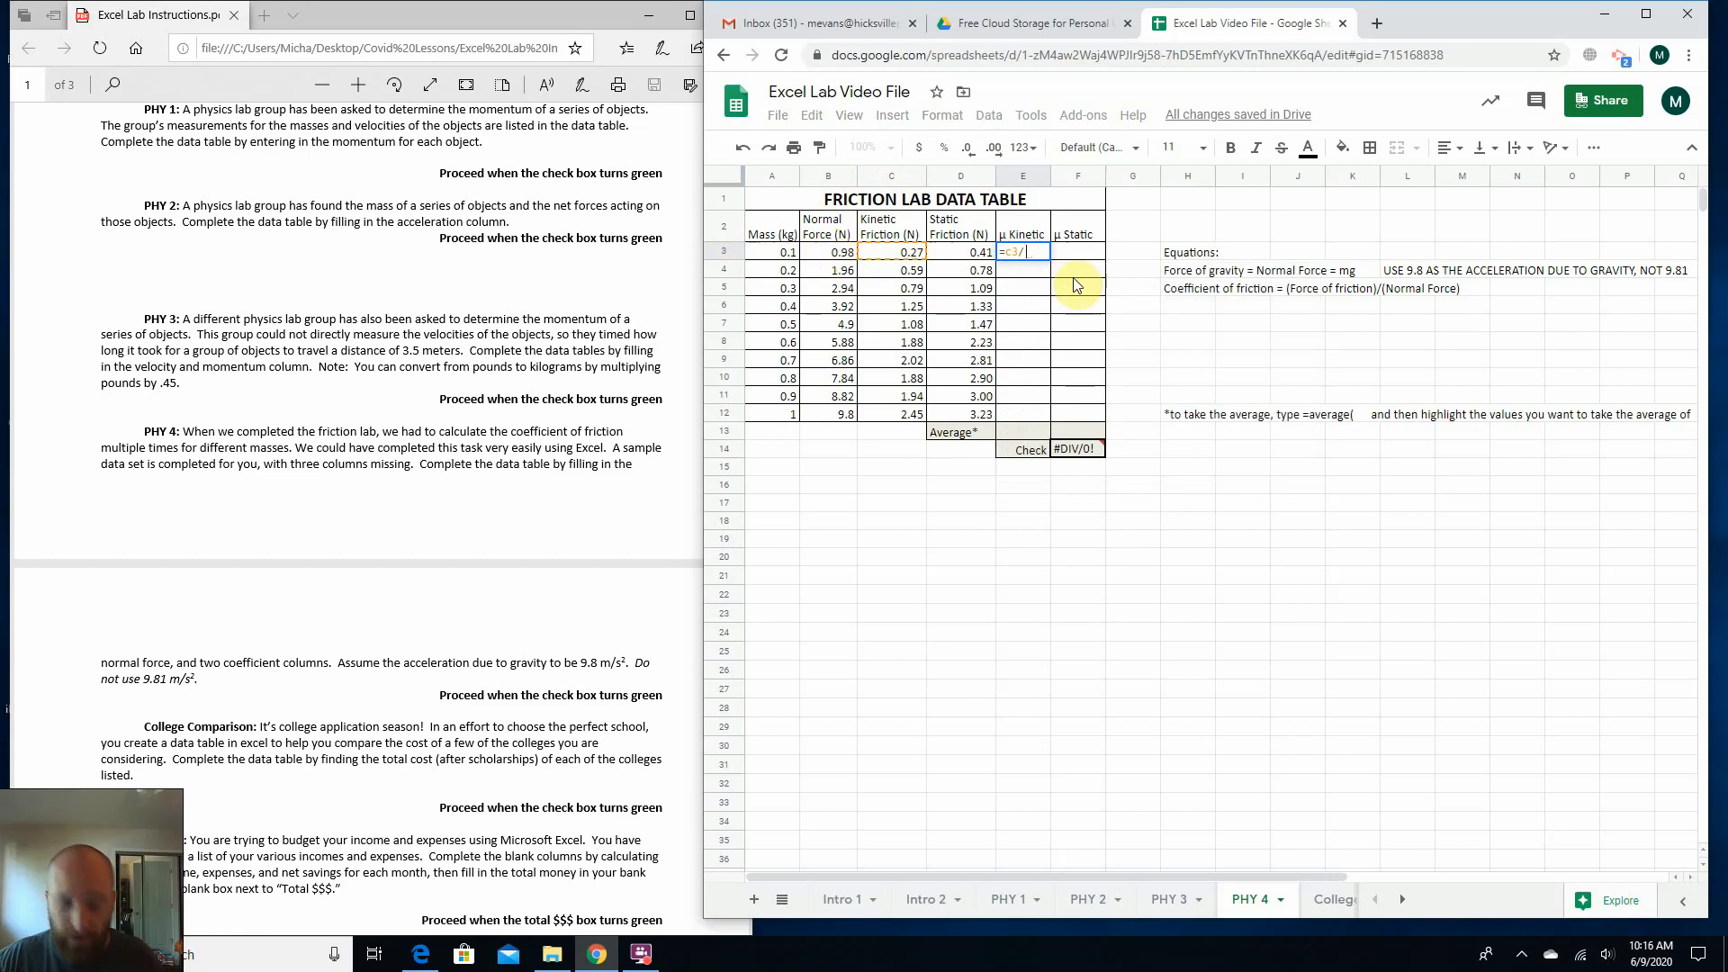
{"action": "type", "text": "b3"}
{"action": "key", "text": "Return"}
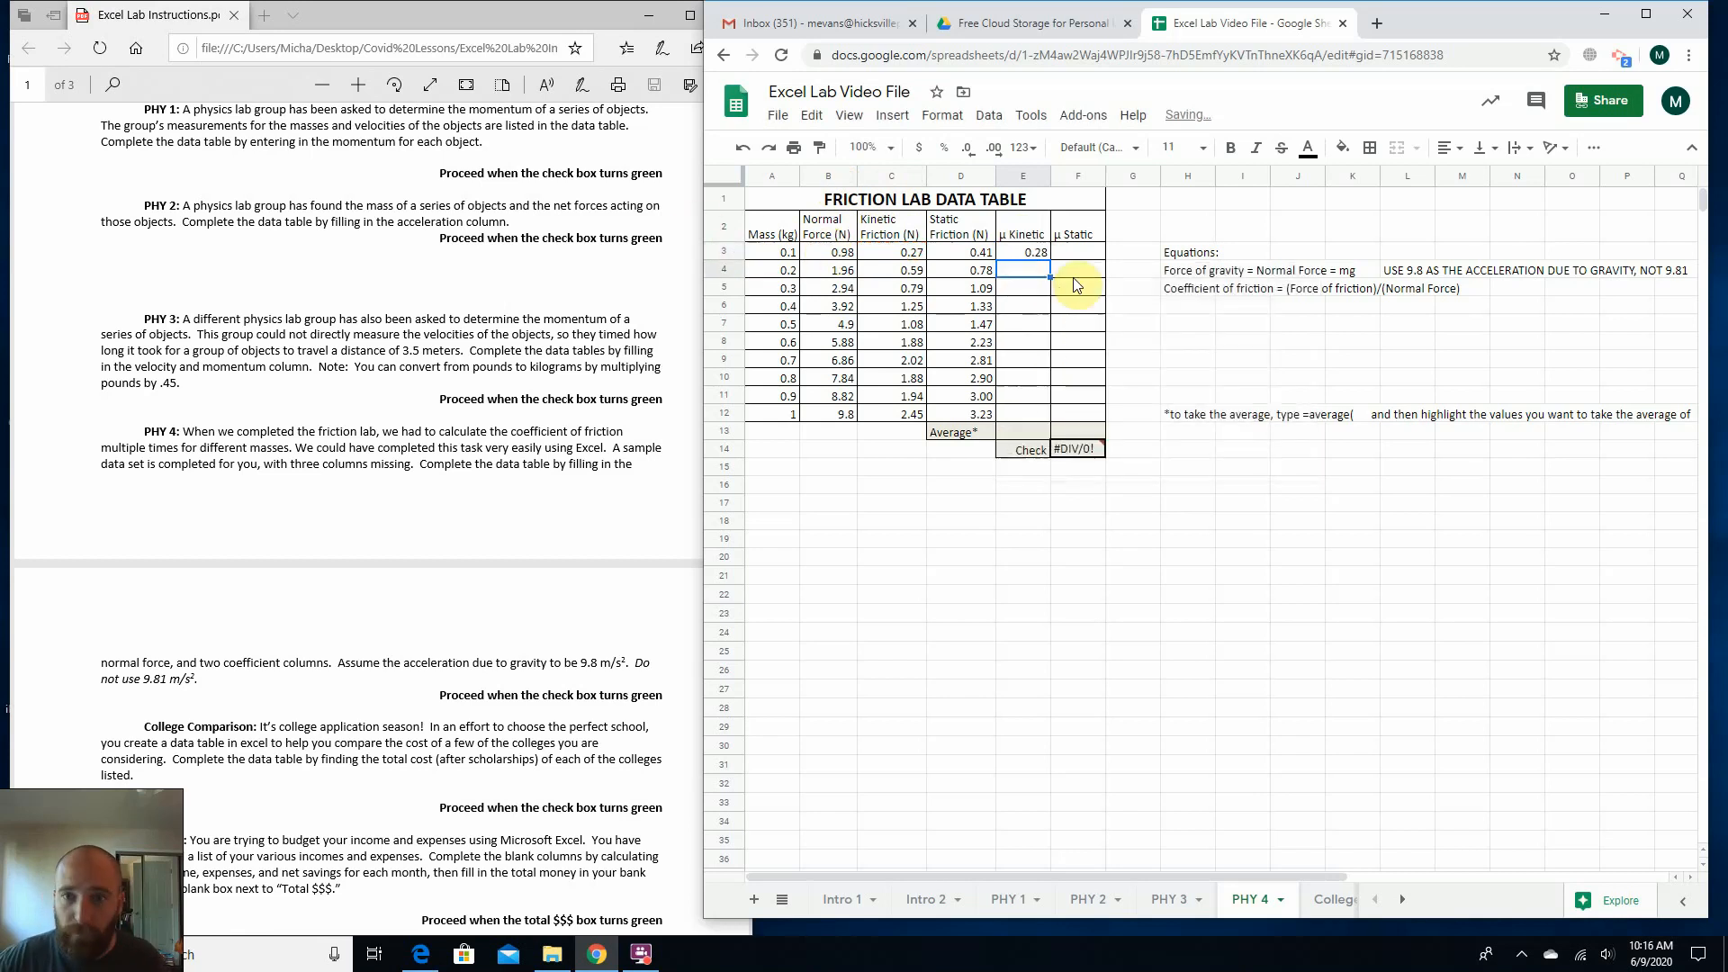
{"action": "left_click", "coordinate": [1031, 253]}
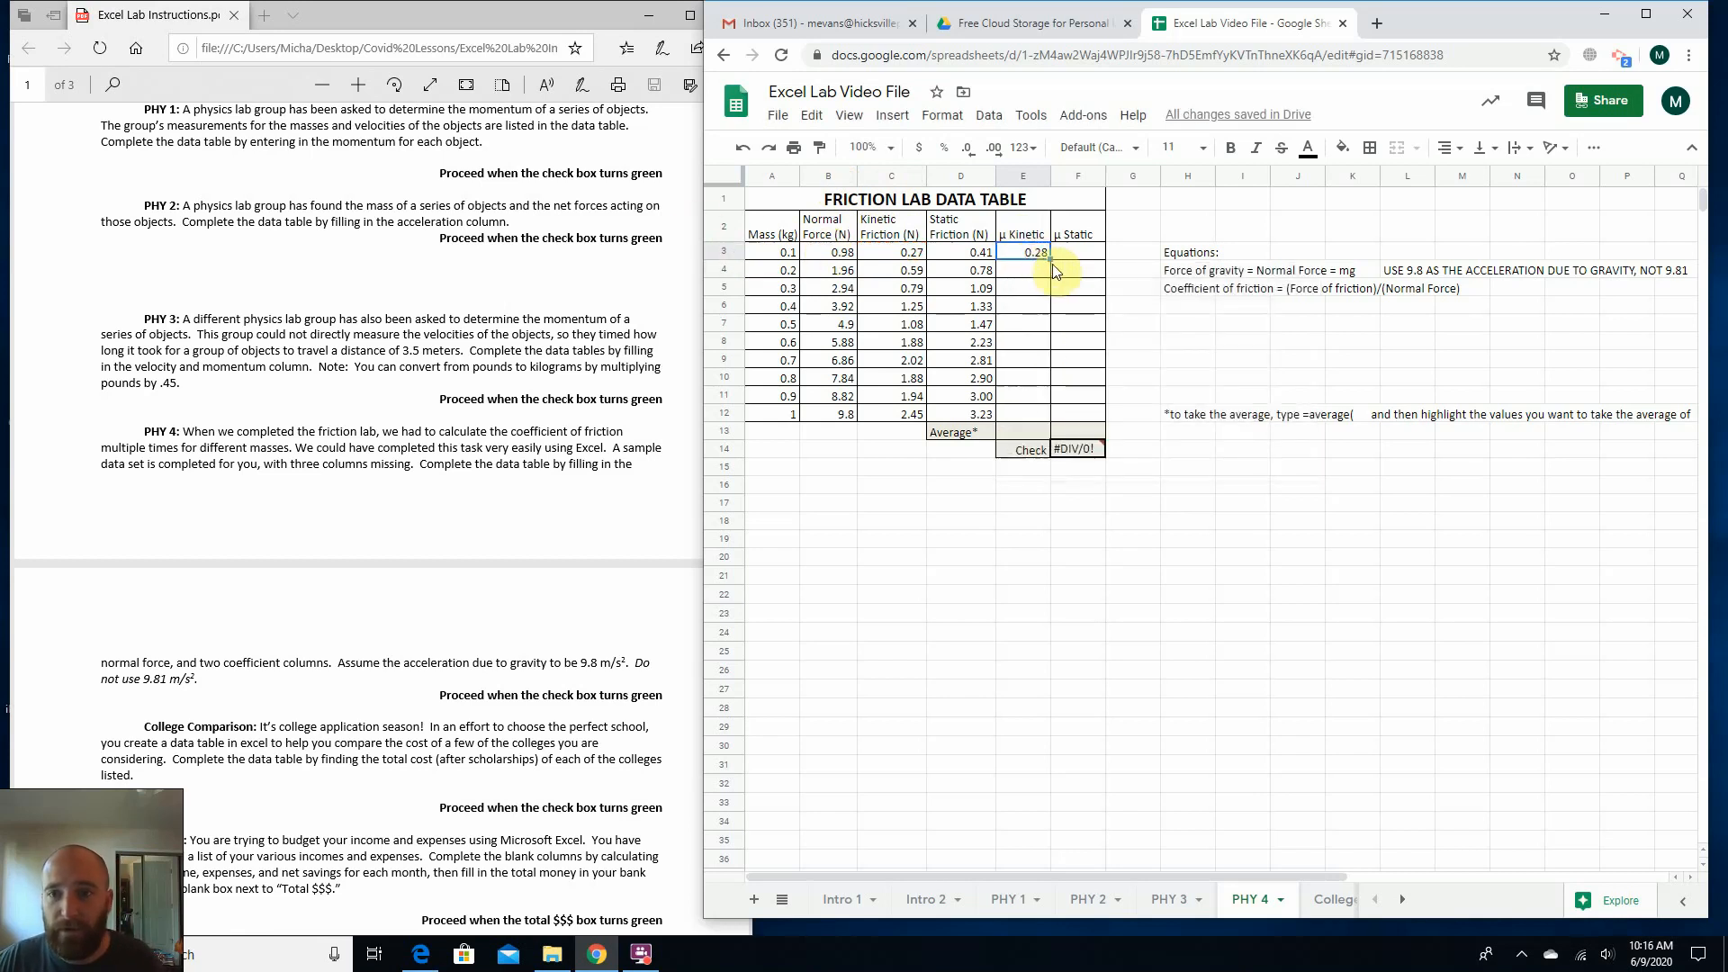
{"action": "left_click_drag", "start_coordinate": [1049, 260], "coordinate": [1049, 423]}
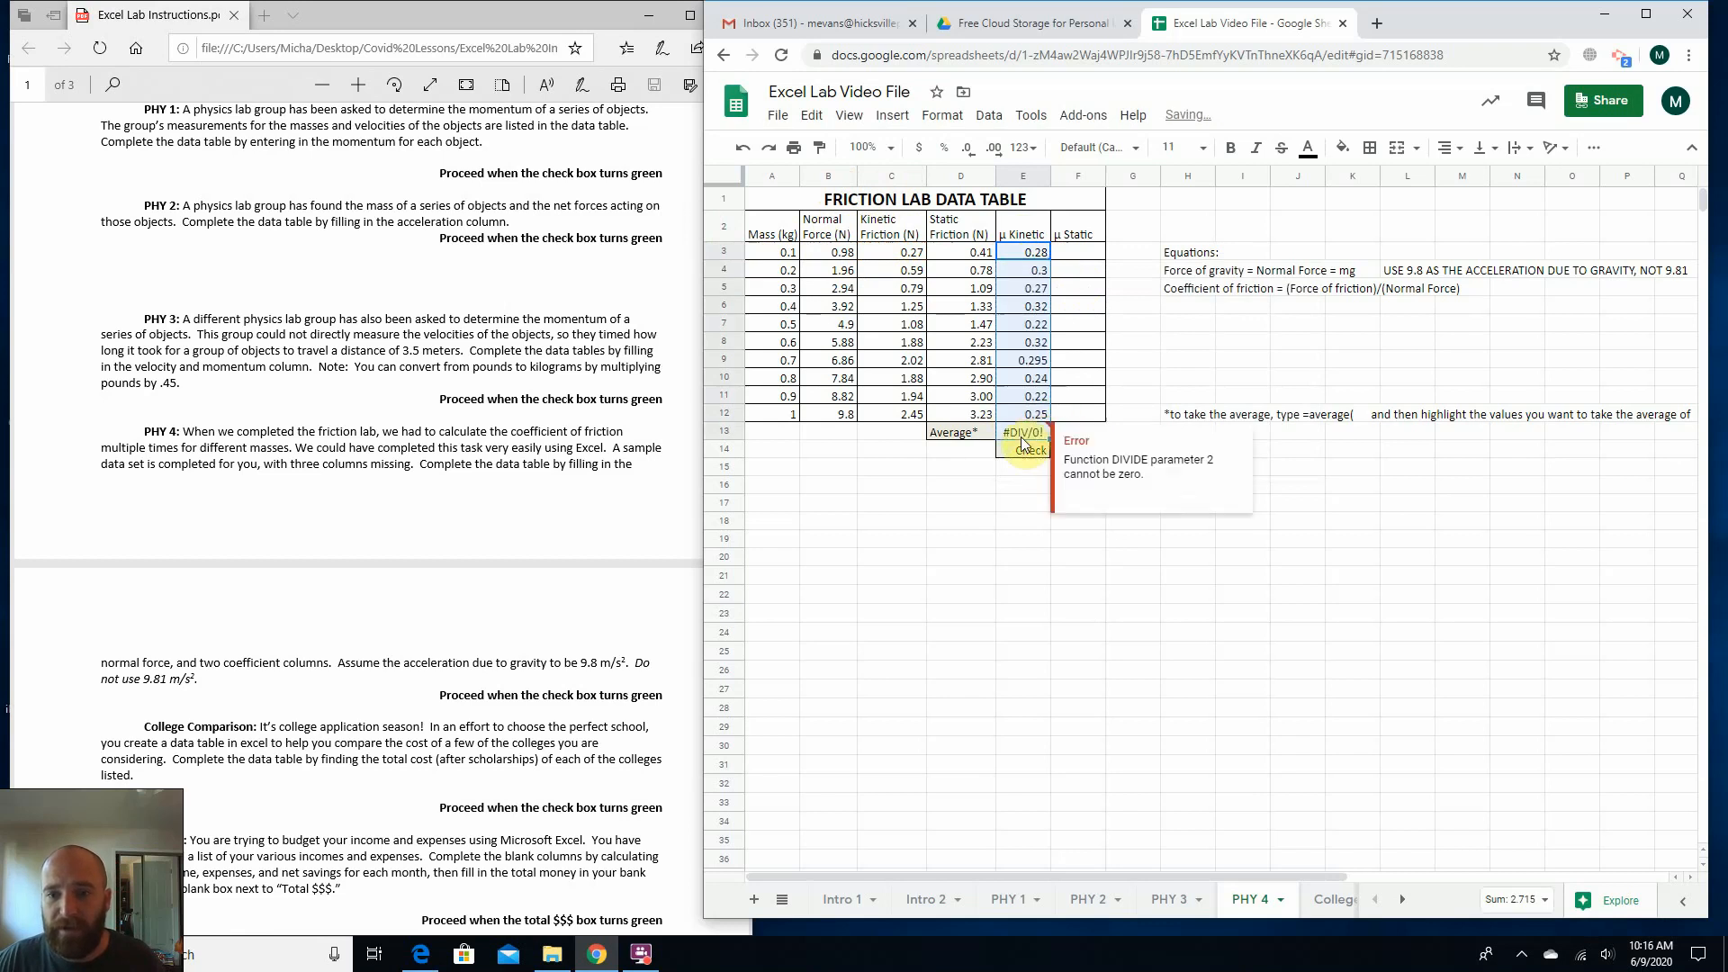
Clear the extra coefficient formula from the average cell E13 below the μ Kinetic column.
{"action": "left_click", "coordinate": [1026, 433]}
{"action": "key", "text": "Delete"}
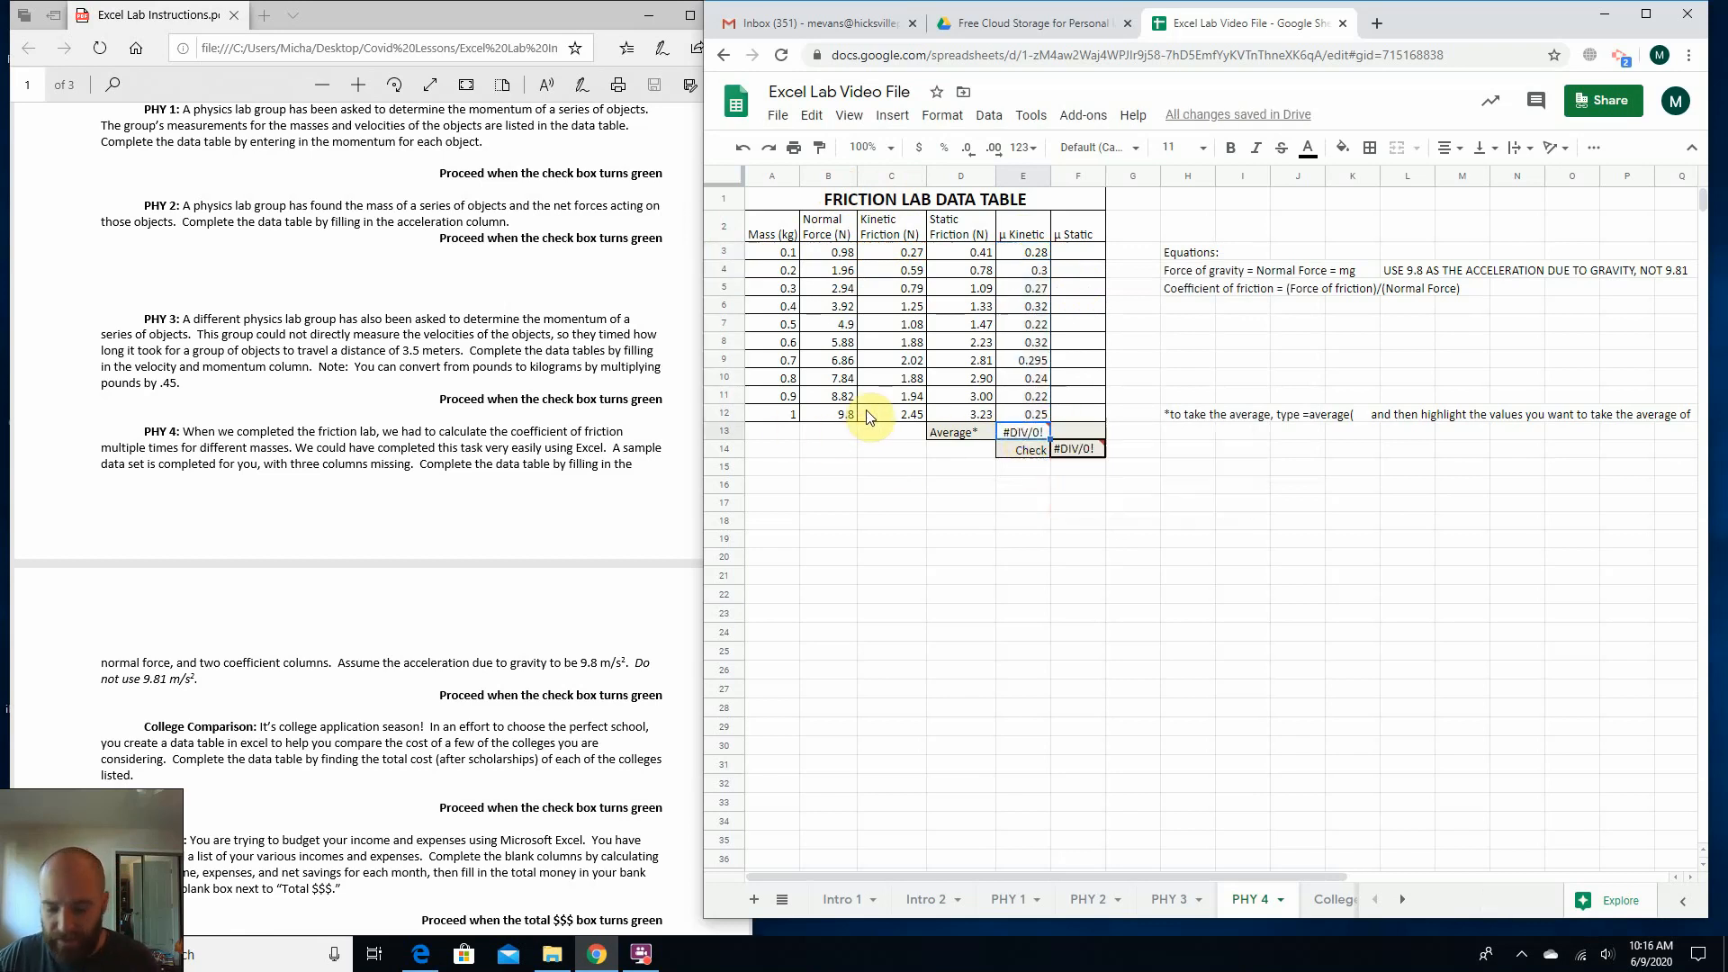
{"action": "left_click", "coordinate": [879, 503]}
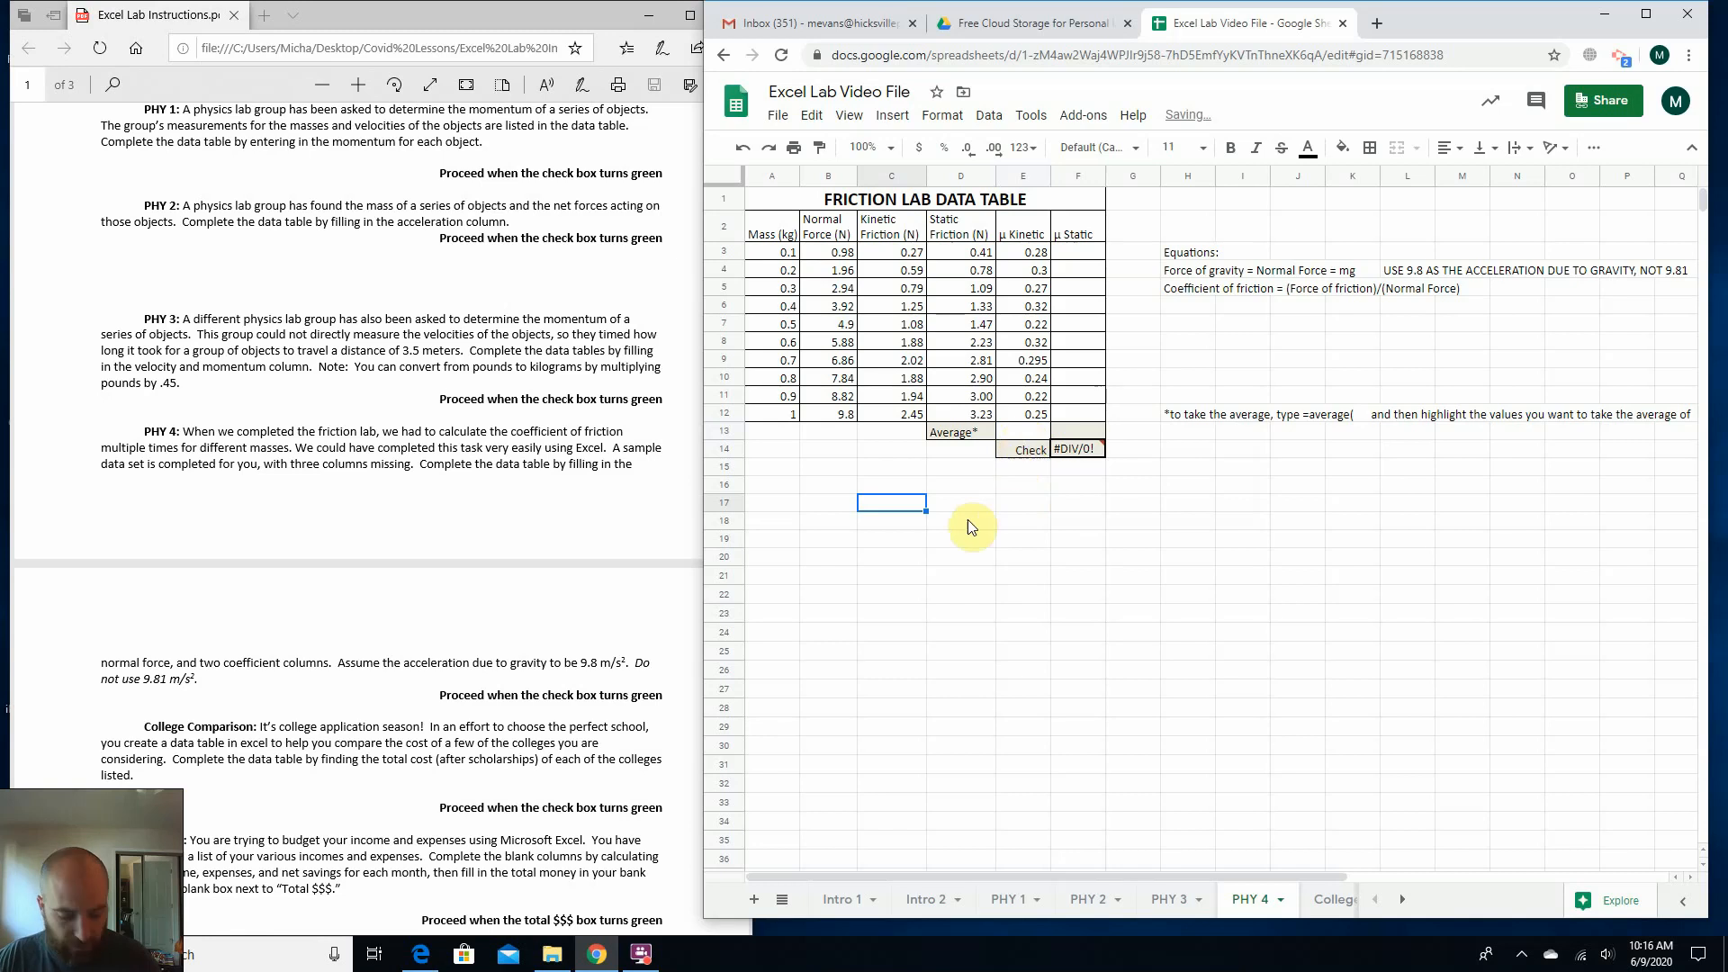
{"action": "key", "text": "ctrl+z"}
{"action": "key", "text": "ctrl+z"}
{"action": "left_click", "coordinate": [990, 591]}
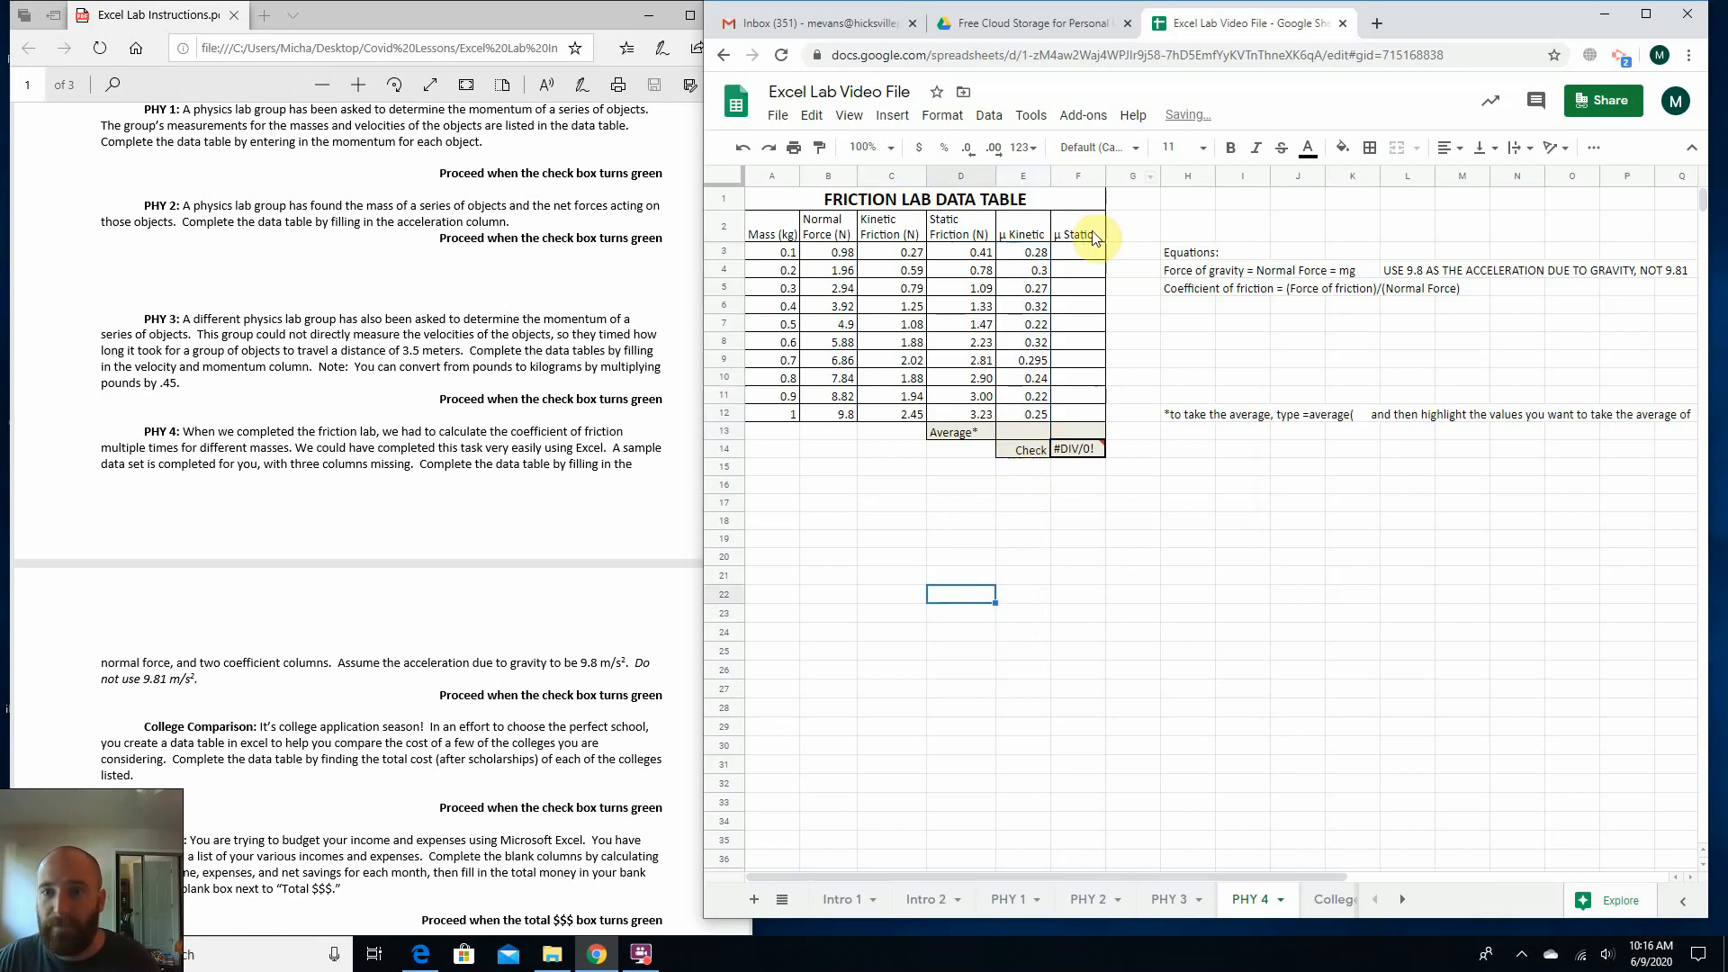
Calculate the static friction coefficient in F3 with =d3/b3, static friction over normal force, and fill the formula down through F12.
{"action": "left_click", "coordinate": [1074, 251]}
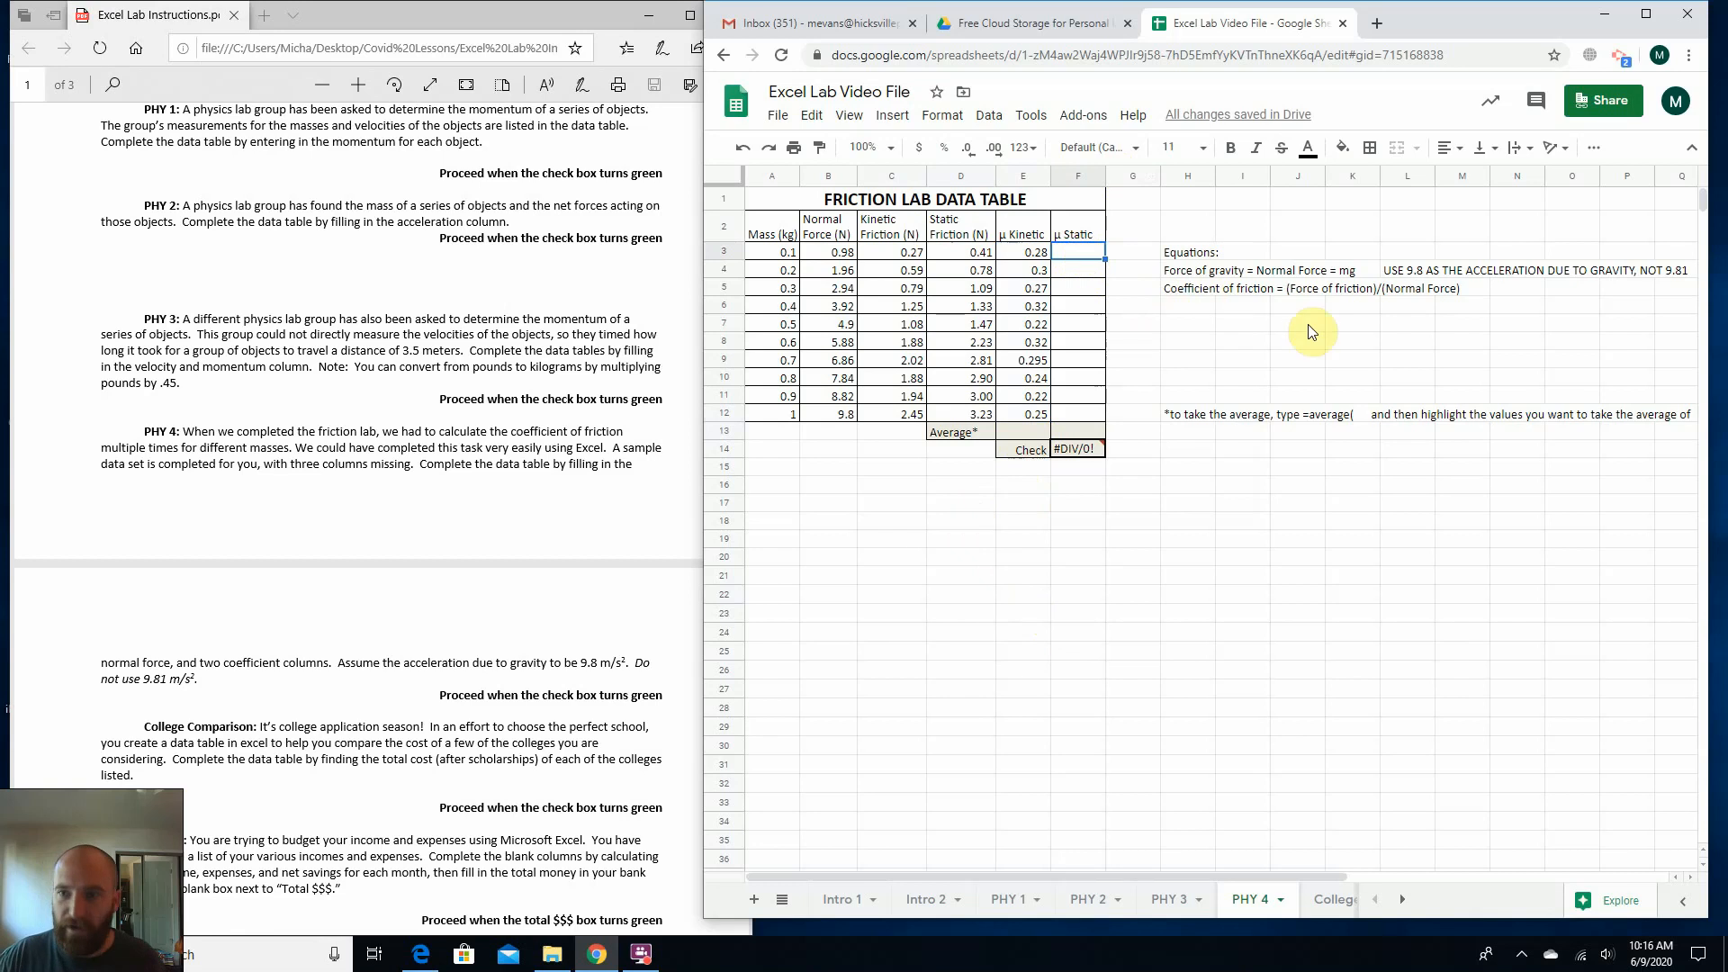
{"action": "left_click", "coordinate": [1313, 288]}
{"action": "left_click", "coordinate": [1411, 293]}
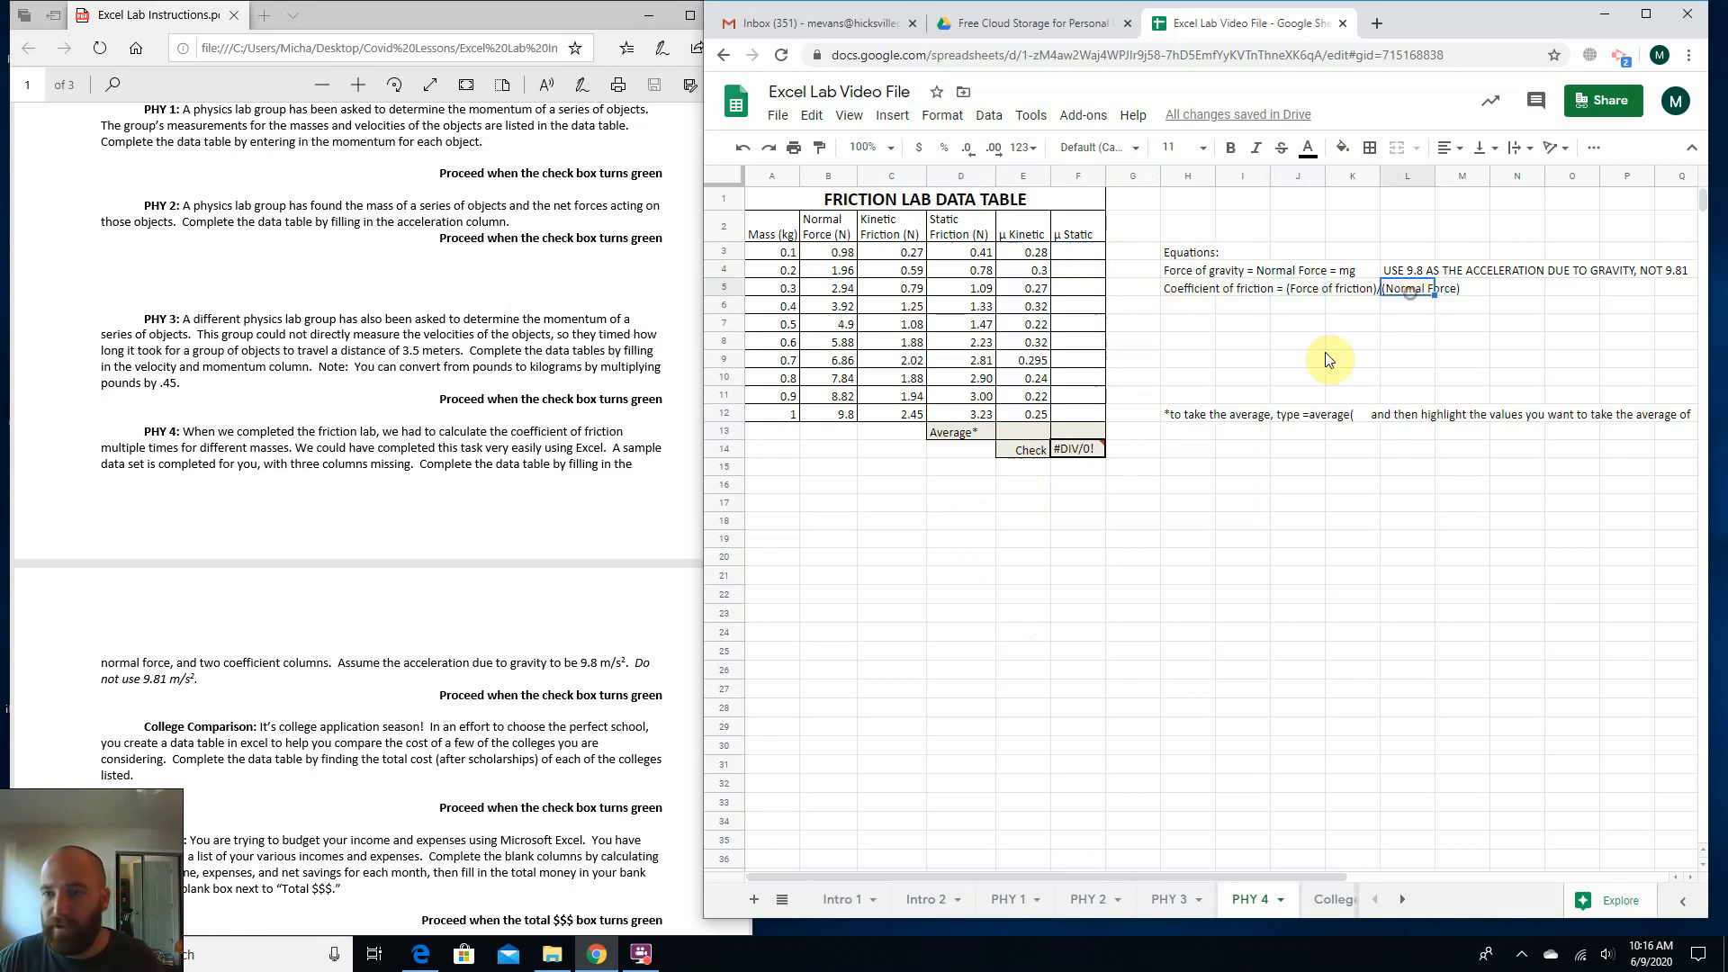
{"action": "left_click", "coordinate": [1091, 256]}
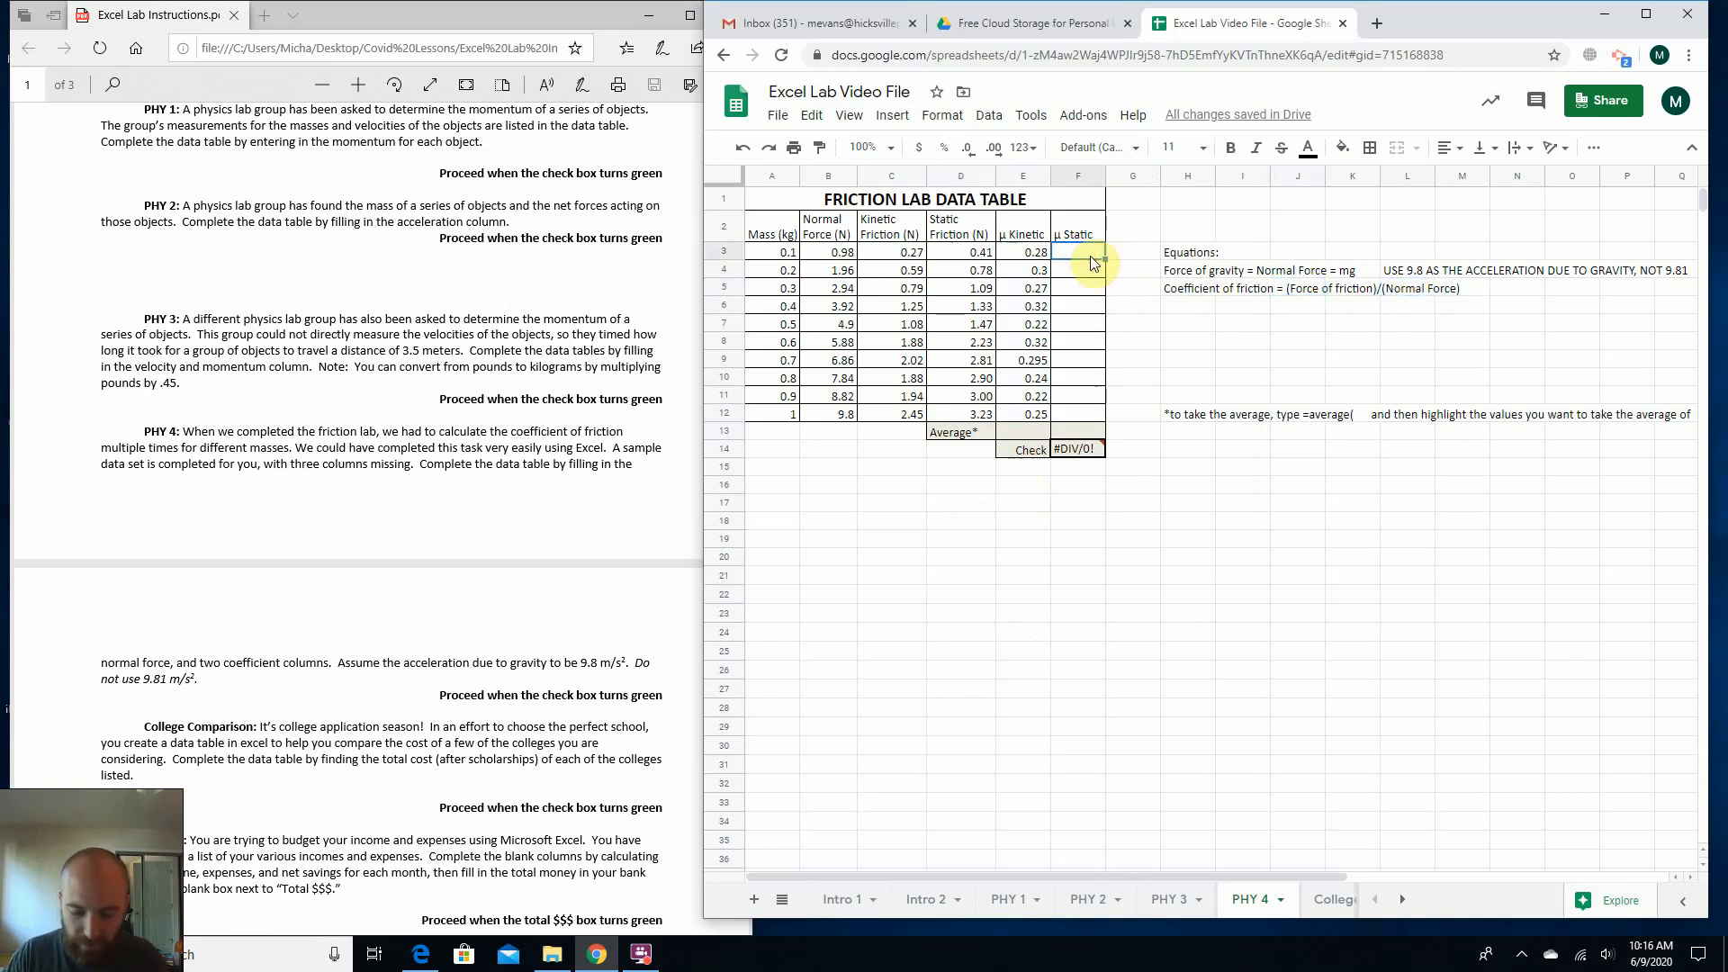
{"action": "type", "text": "="}
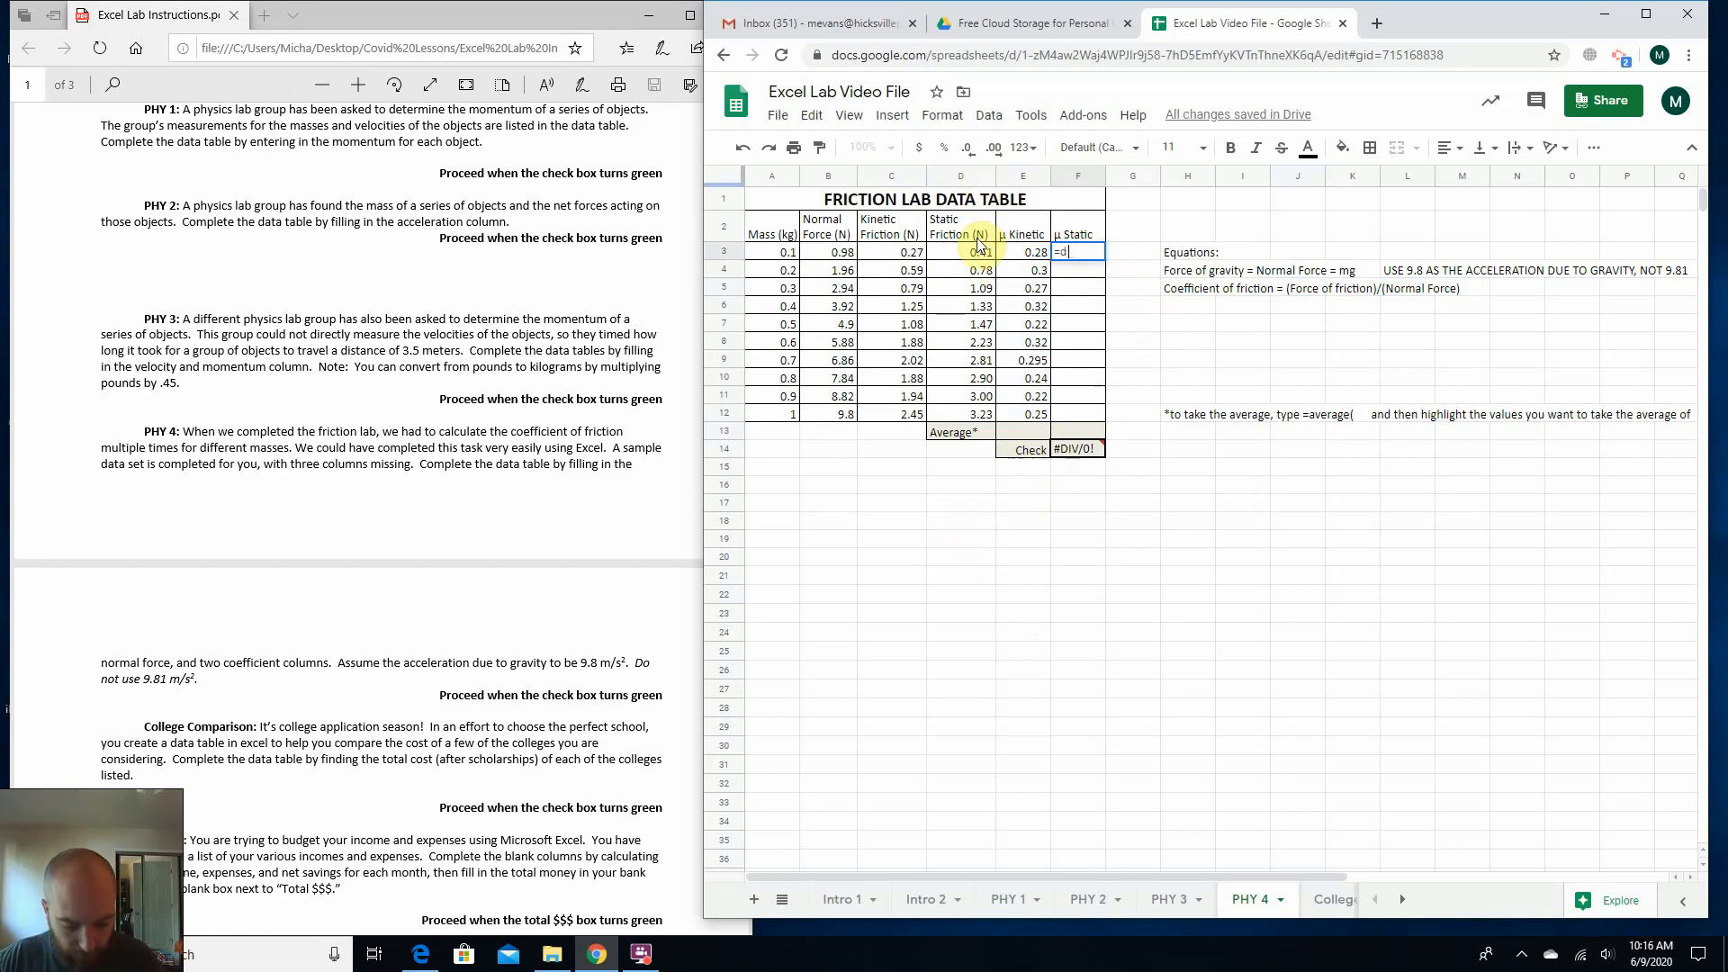
{"action": "type", "text": "d3/"}
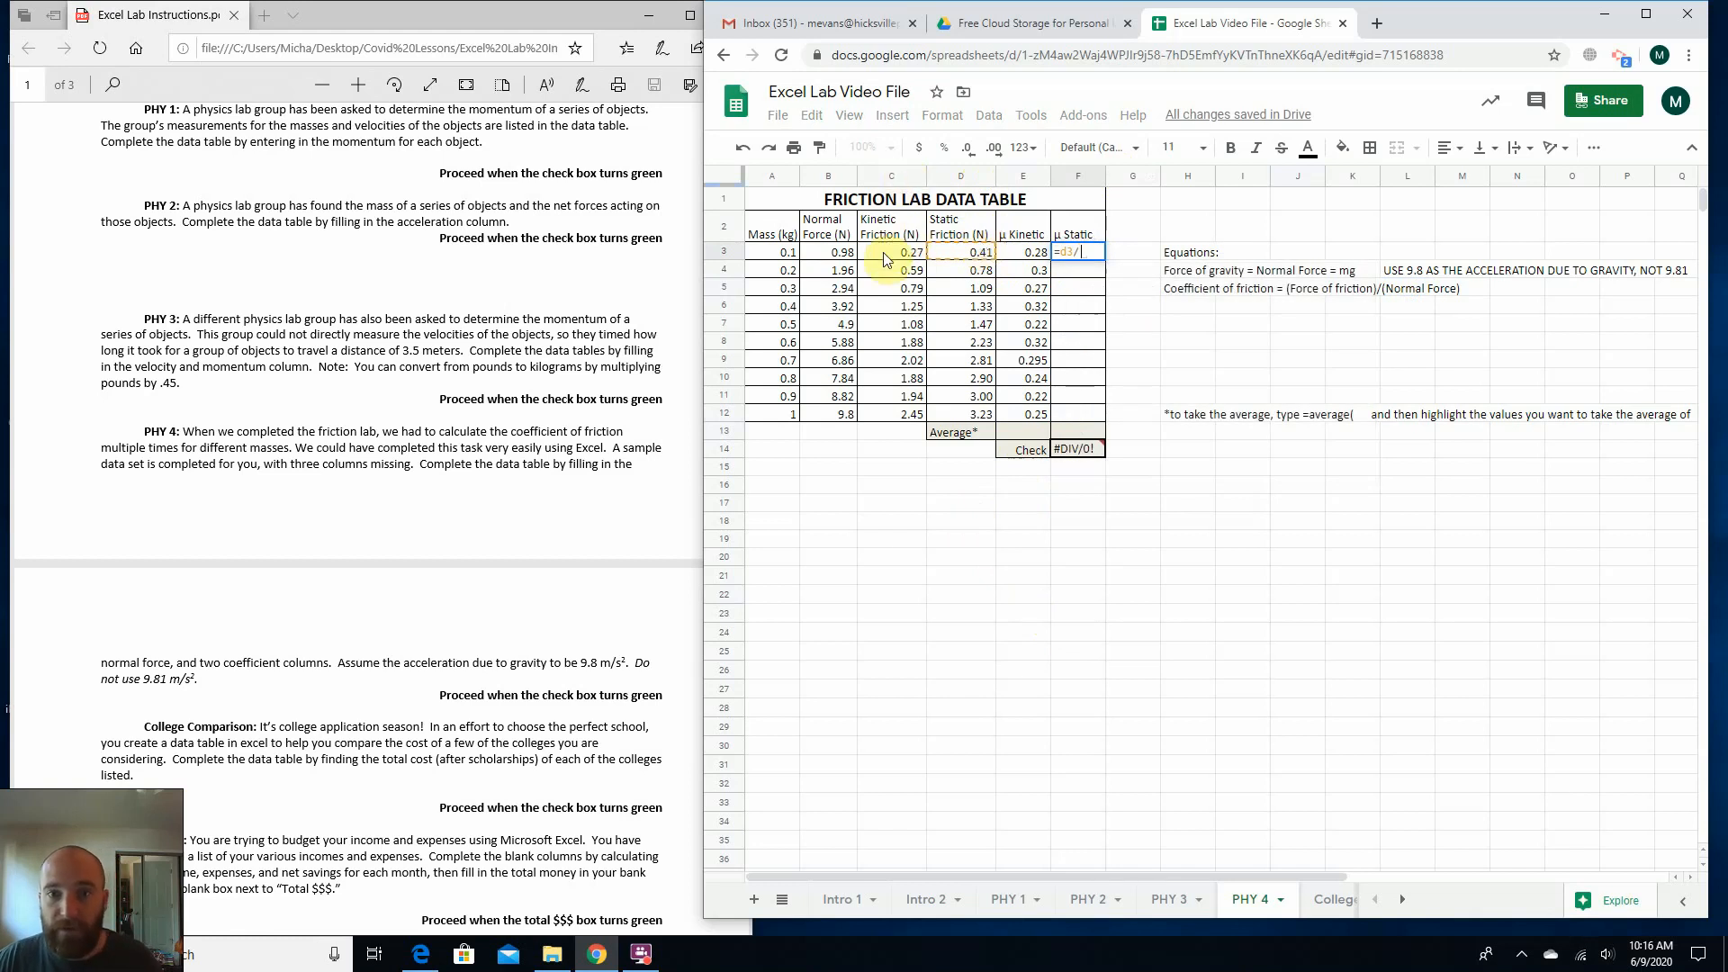
{"action": "left_click", "coordinate": [820, 251]}
{"action": "key", "text": "Return"}
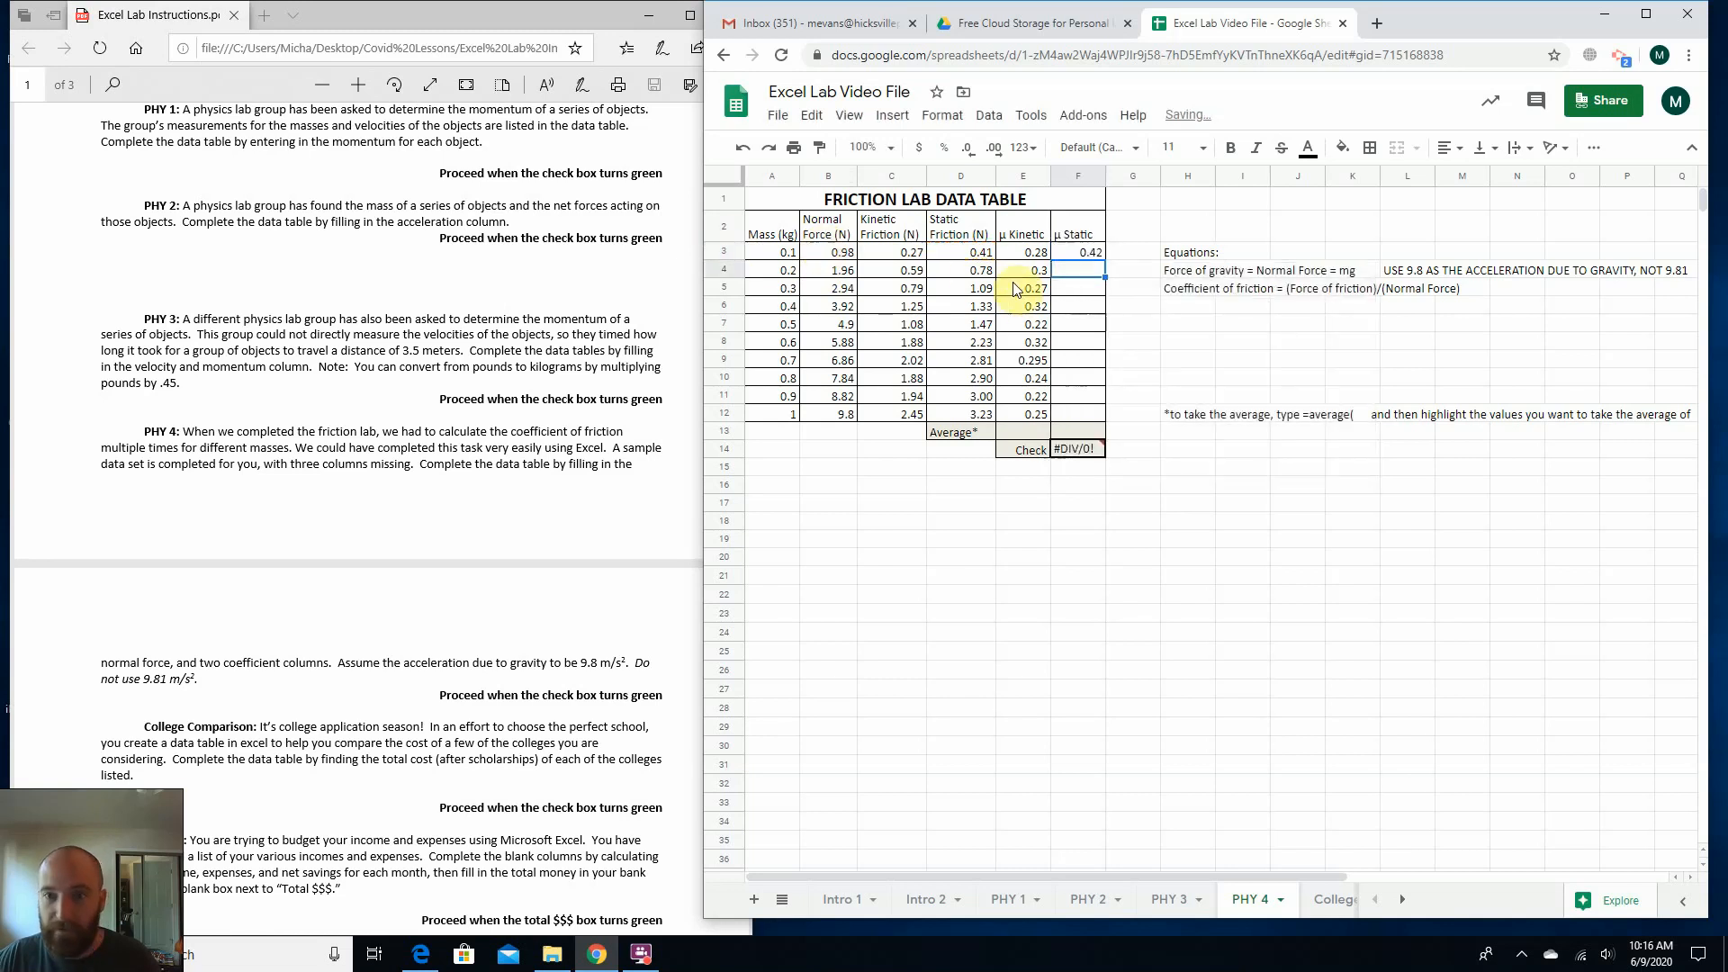
{"action": "left_click", "coordinate": [1080, 251]}
{"action": "left_click_drag", "start_coordinate": [1105, 260], "coordinate": [1086, 416]}
{"action": "left_click", "coordinate": [1189, 484]}
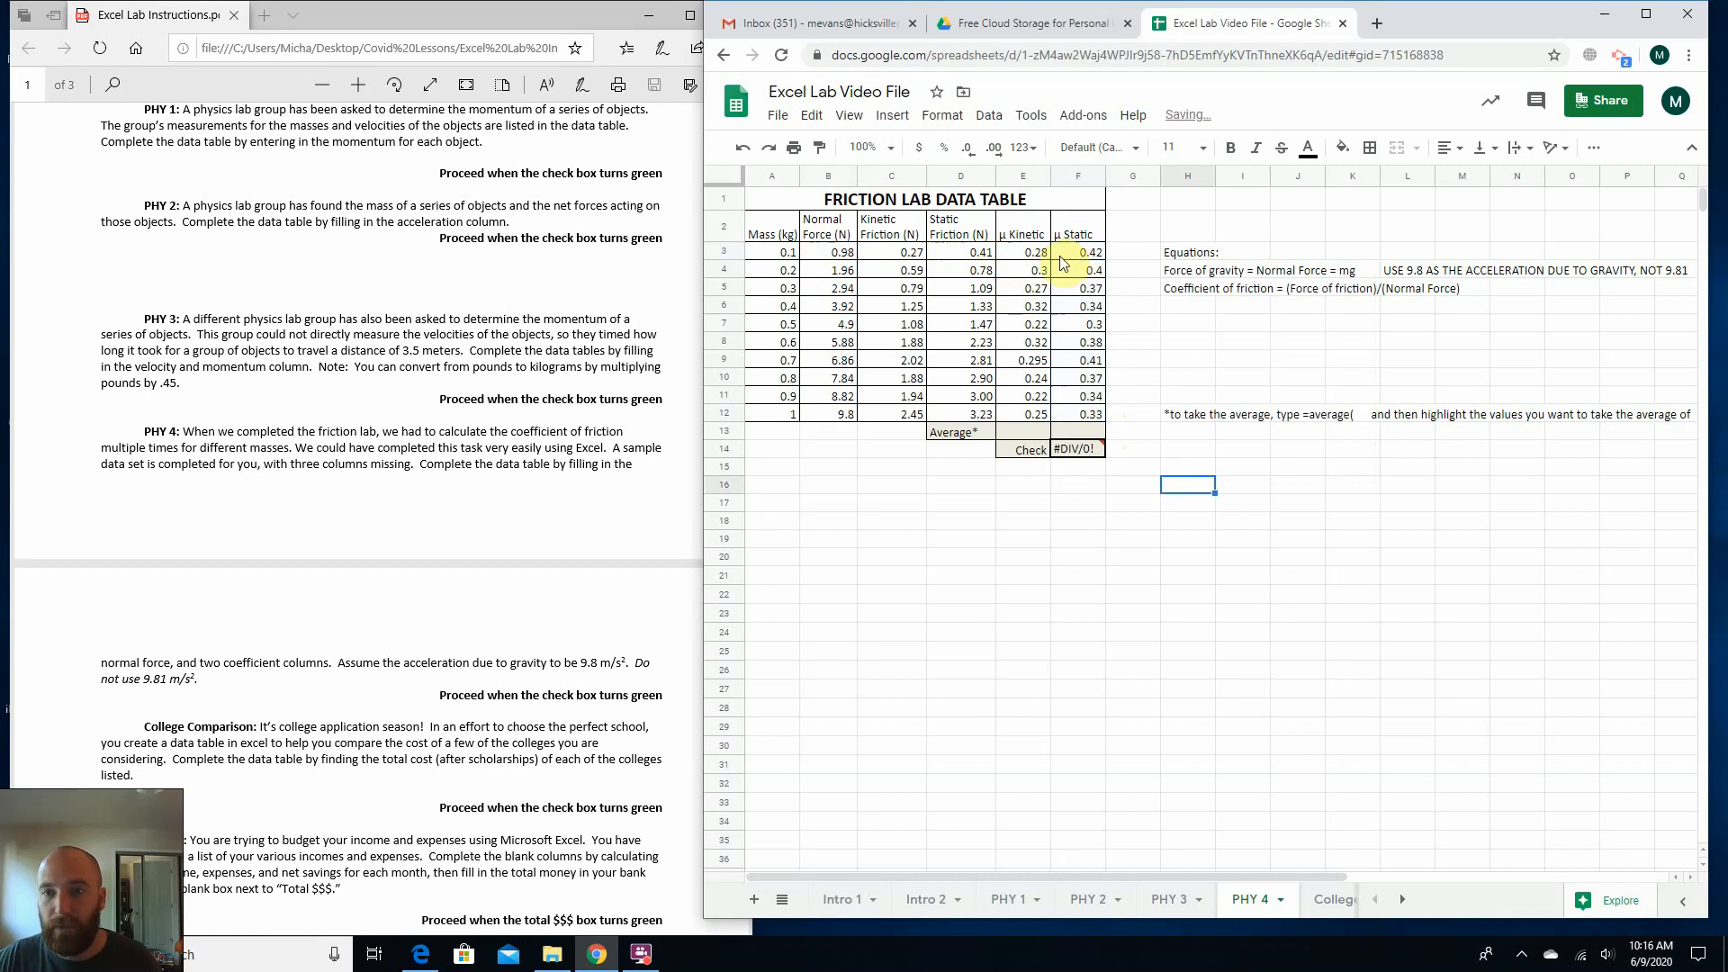
{"action": "left_click", "coordinate": [1039, 270]}
{"action": "left_click", "coordinate": [1092, 271]}
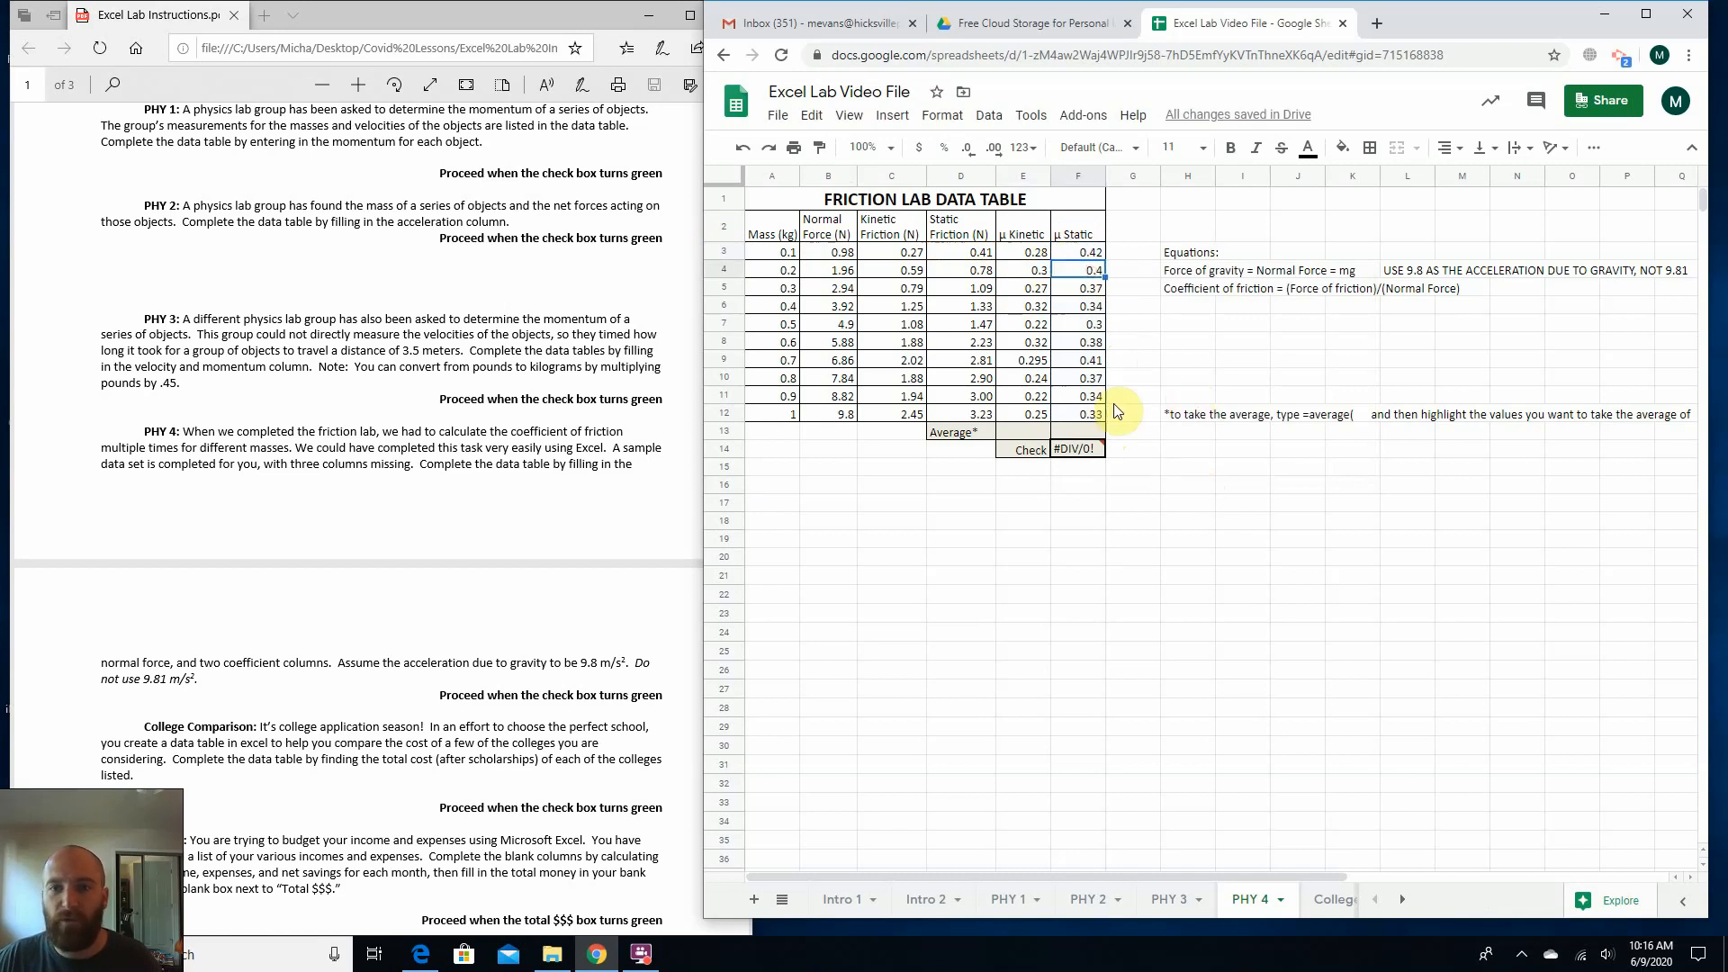
{"action": "left_click", "coordinate": [1035, 360]}
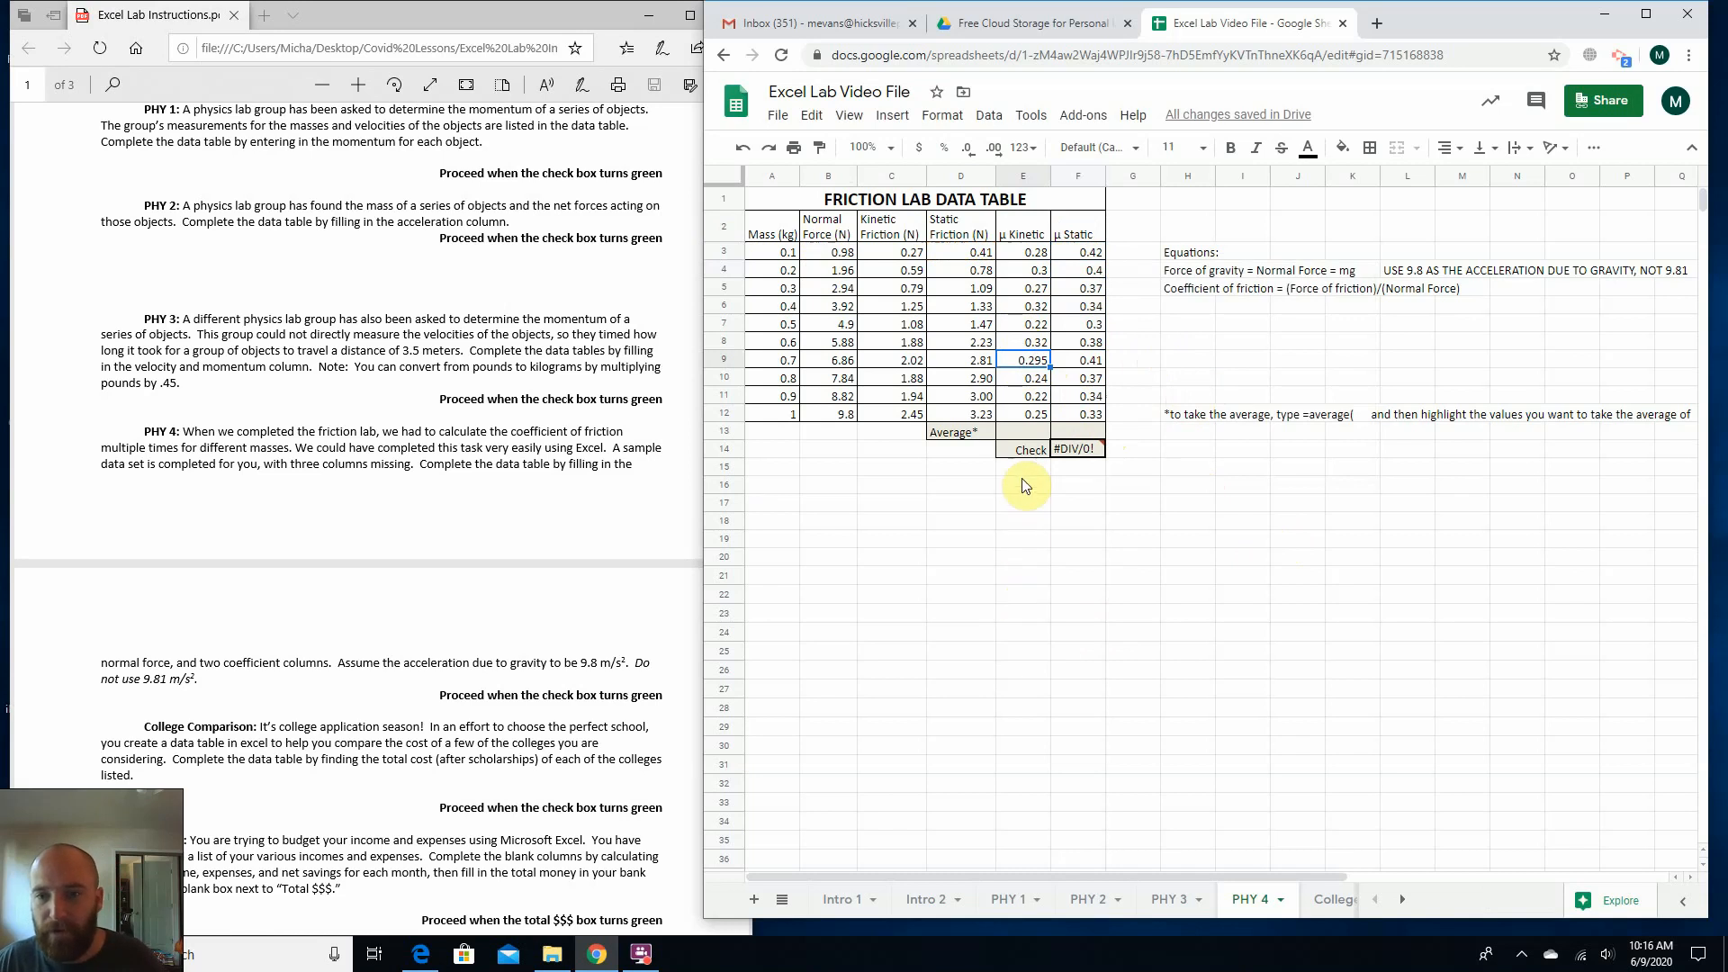
{"action": "left_click", "coordinate": [929, 545]}
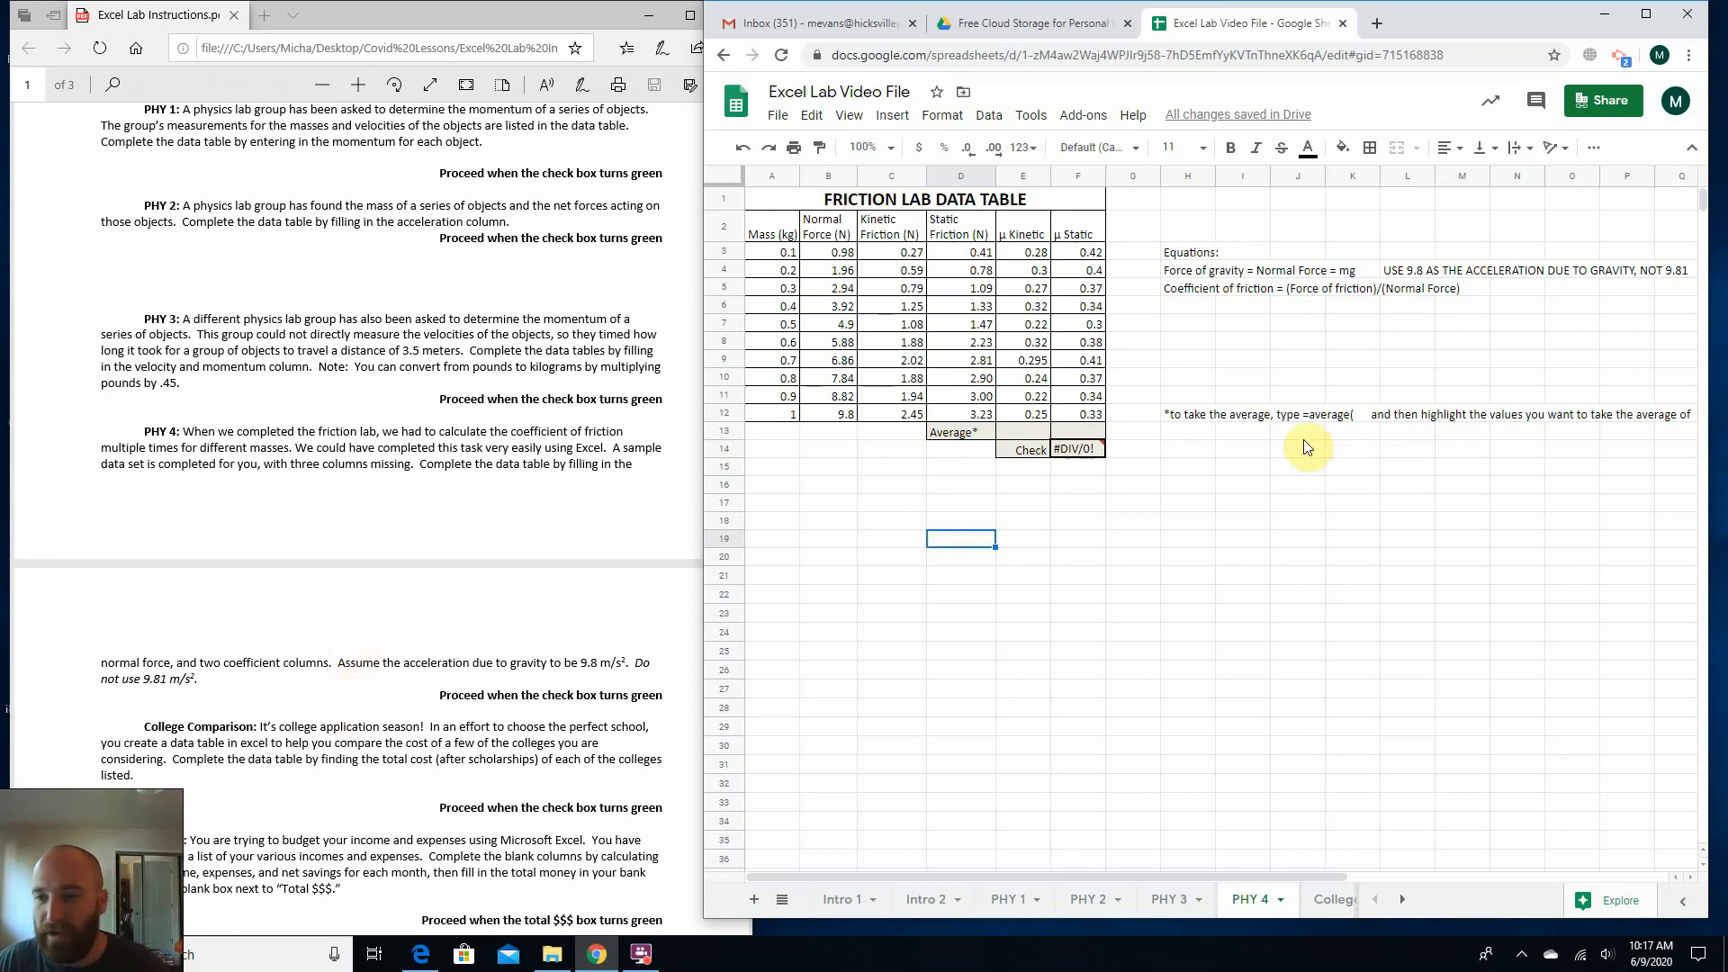
Calculate the average kinetic friction coefficient in E13 with =average(E3:E12), following the note on taking averages.
{"action": "left_click", "coordinate": [1190, 415]}
{"action": "left_click", "coordinate": [1300, 415]}
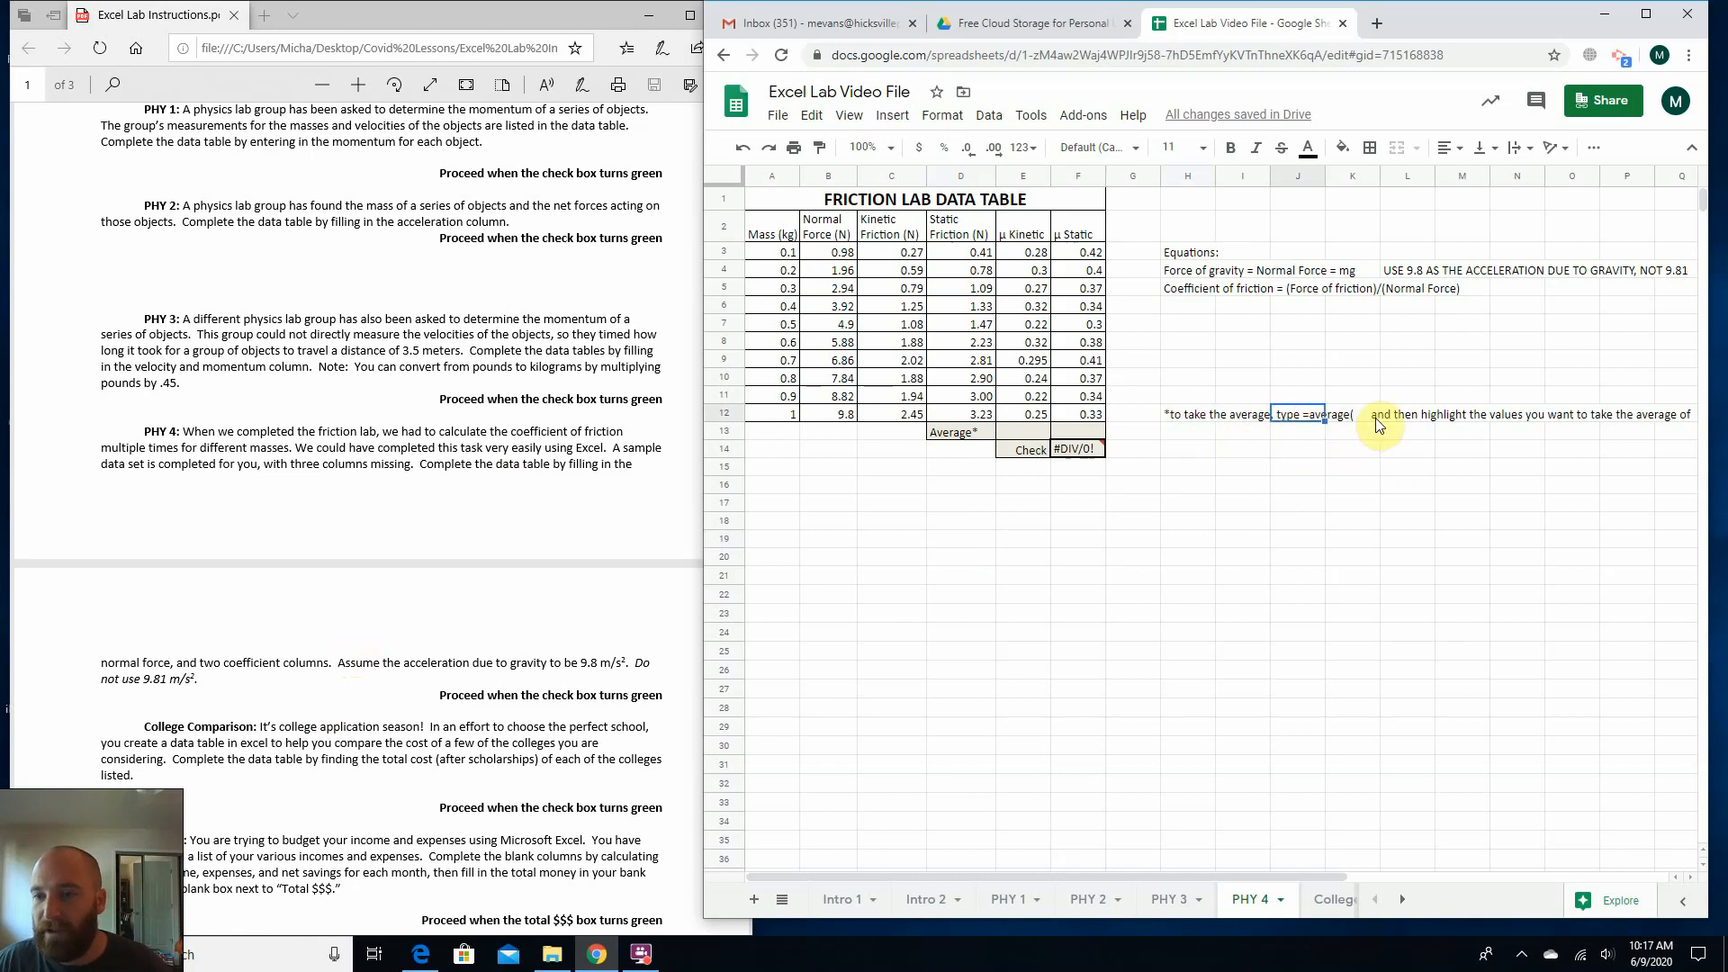
{"action": "left_click", "coordinate": [1007, 432]}
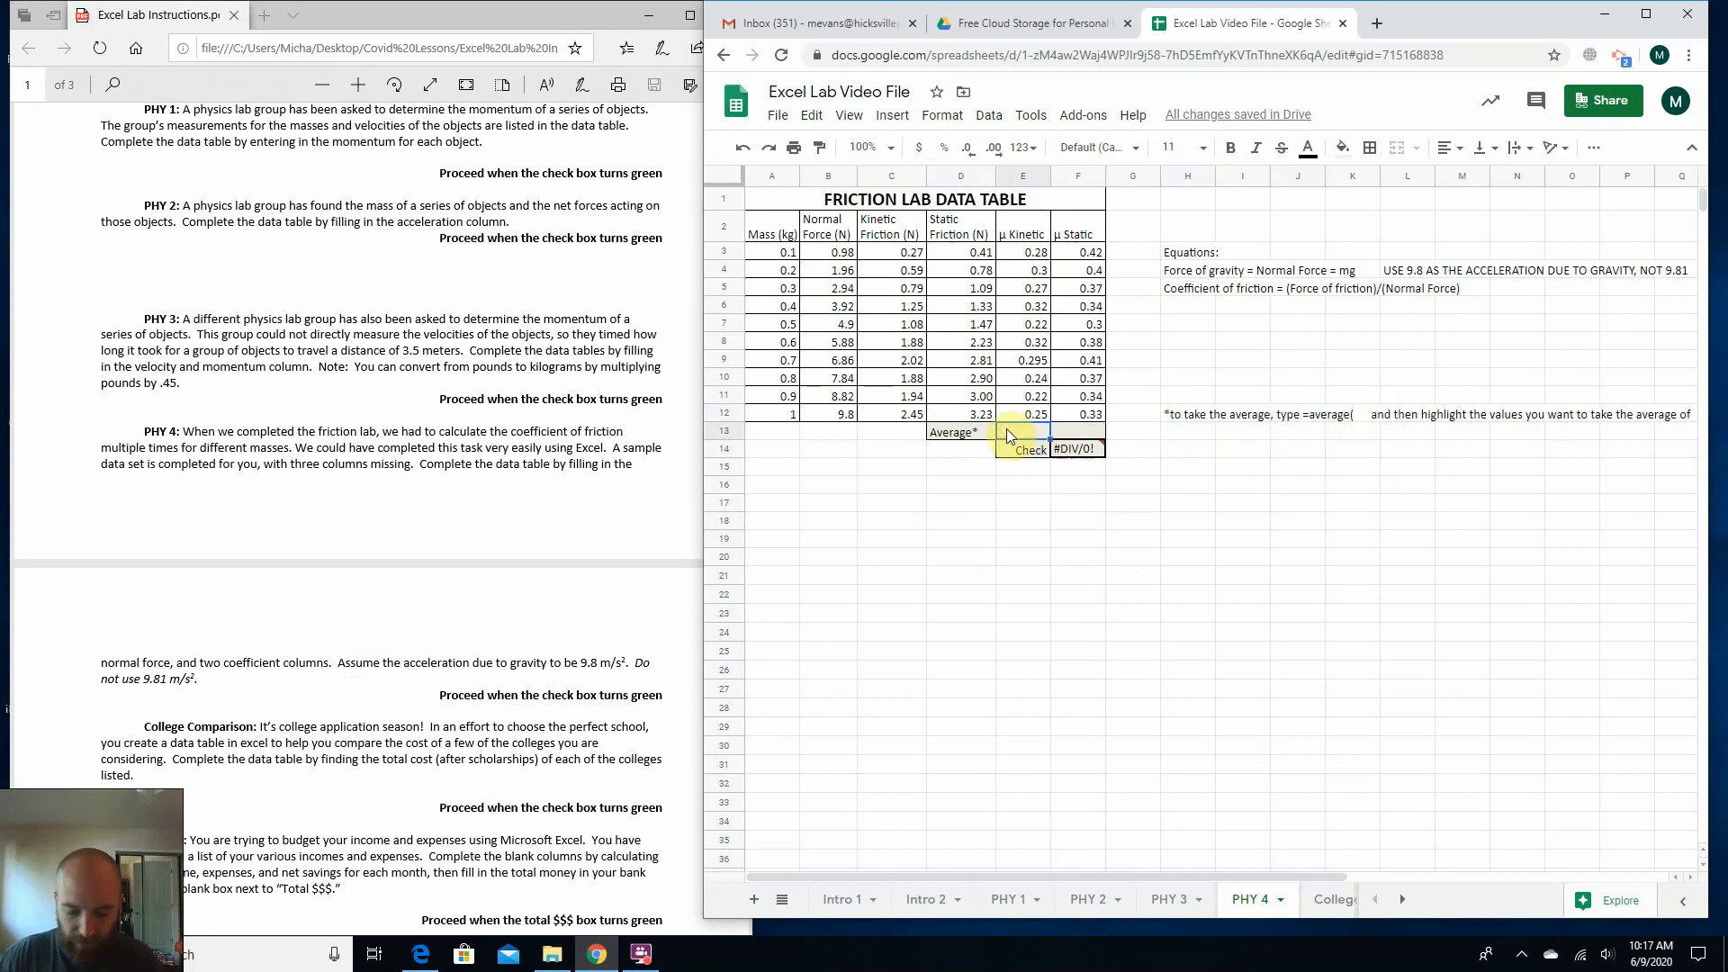
{"action": "type", "text": "="}
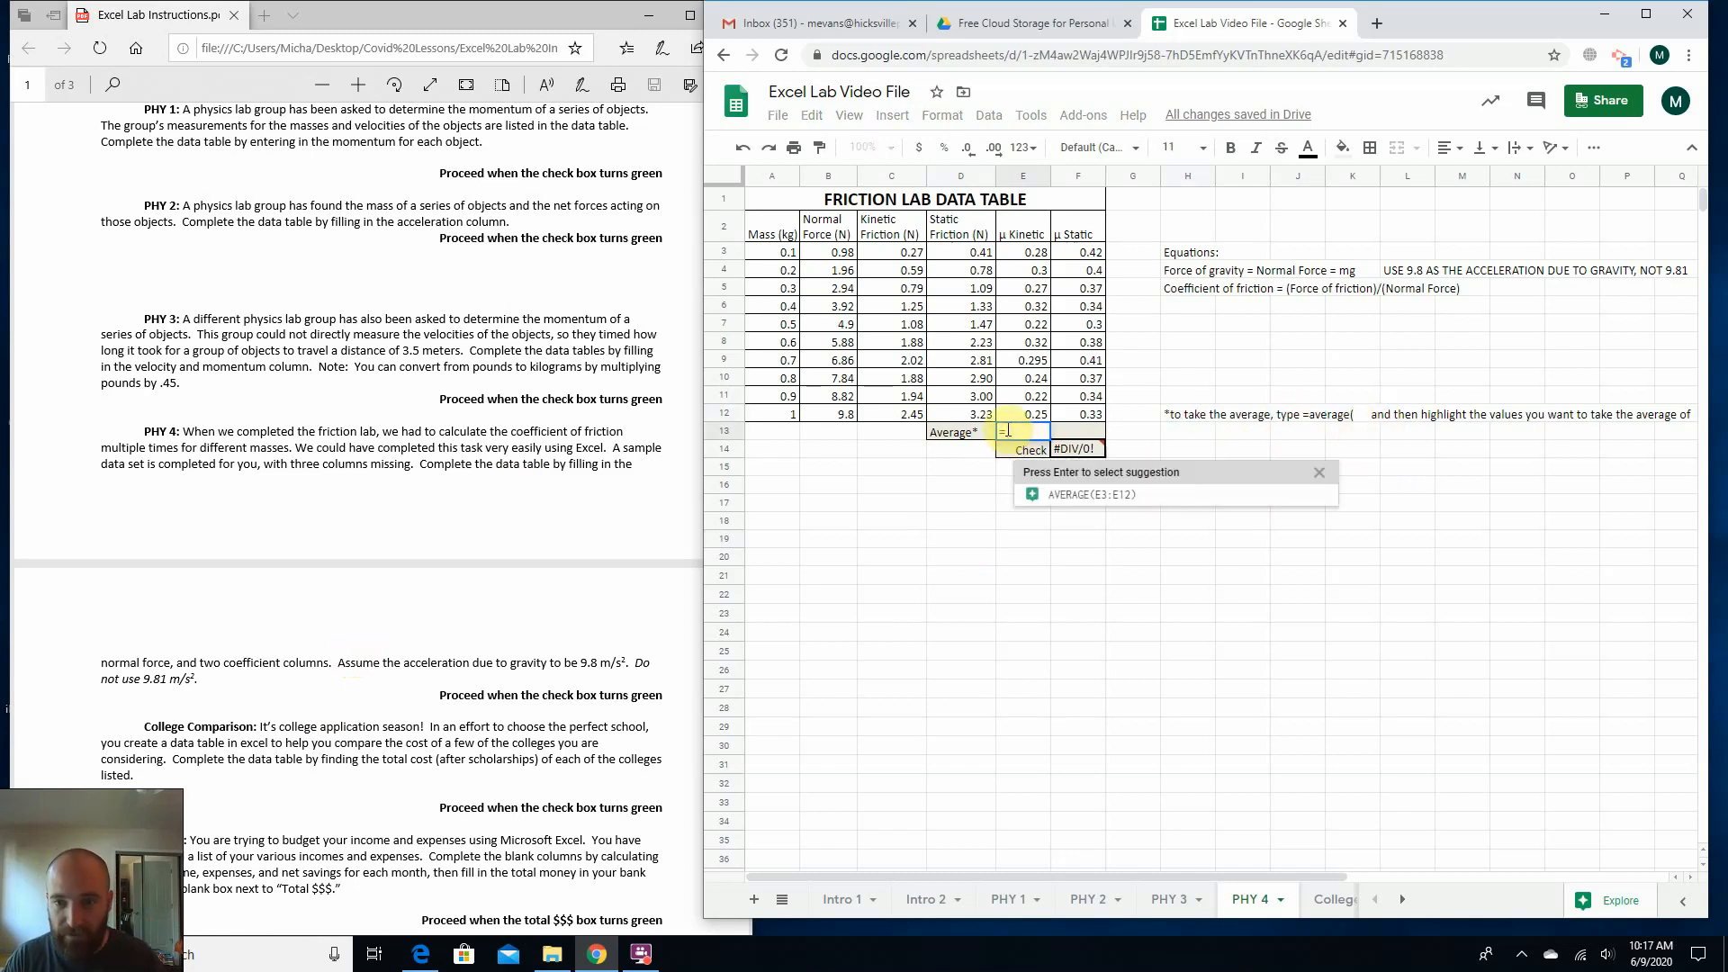
{"action": "type", "text": "av"}
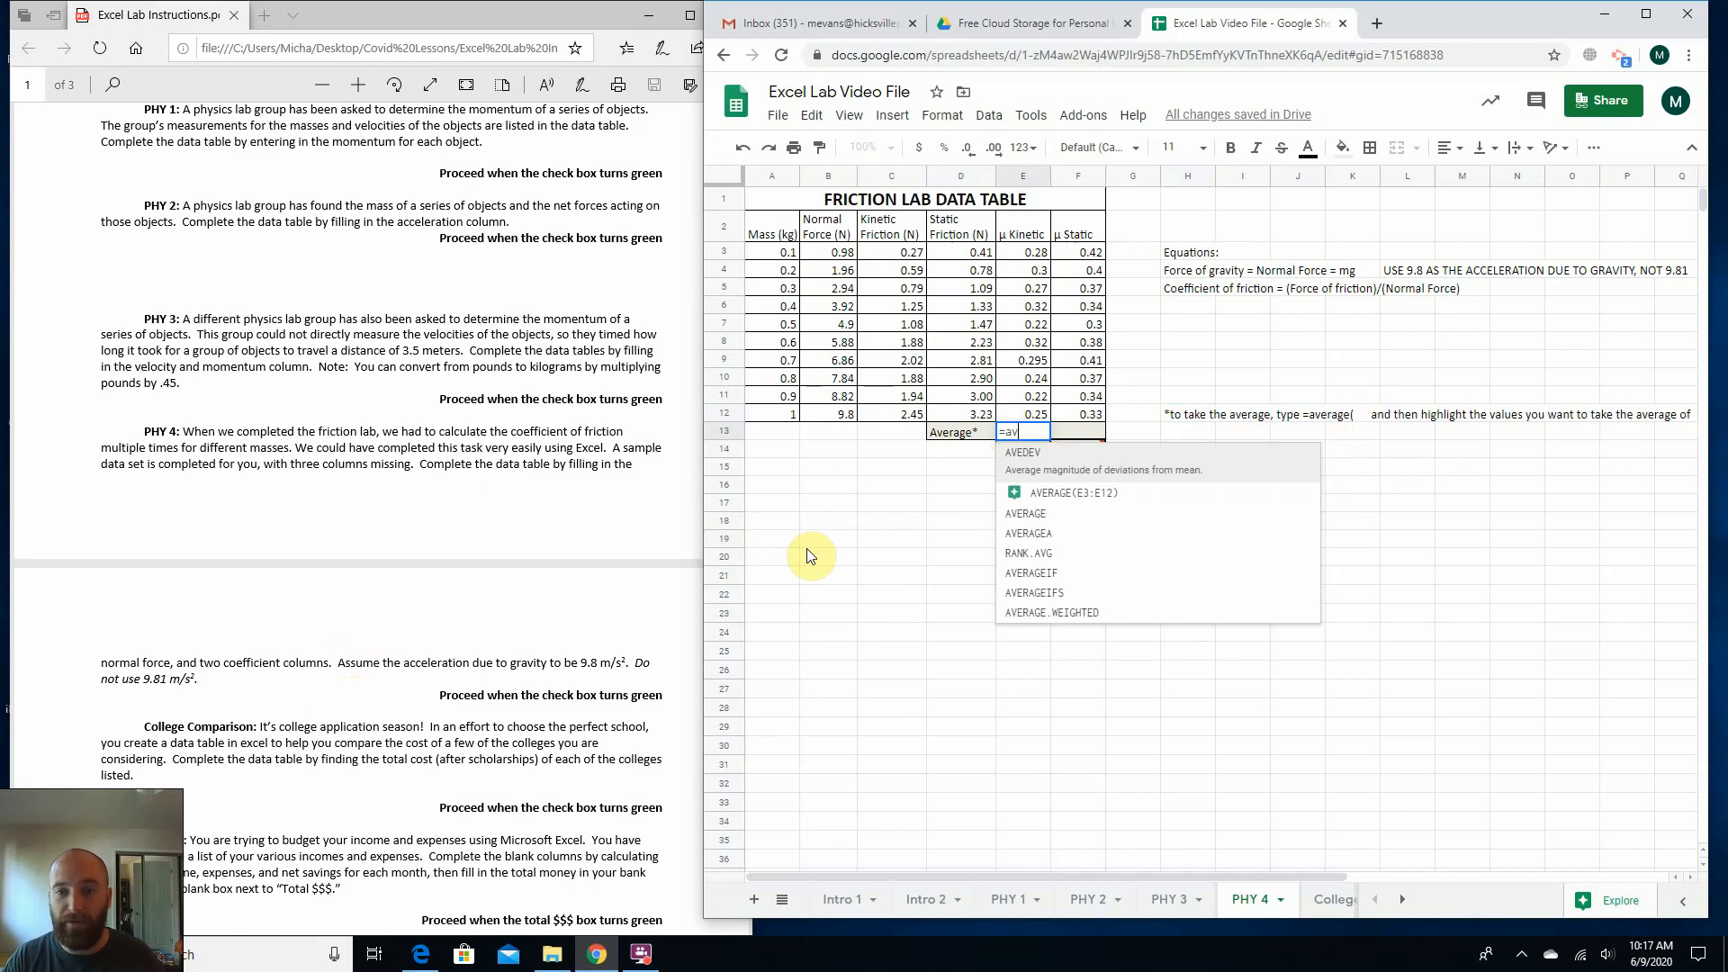
{"action": "type", "text": "erage("}
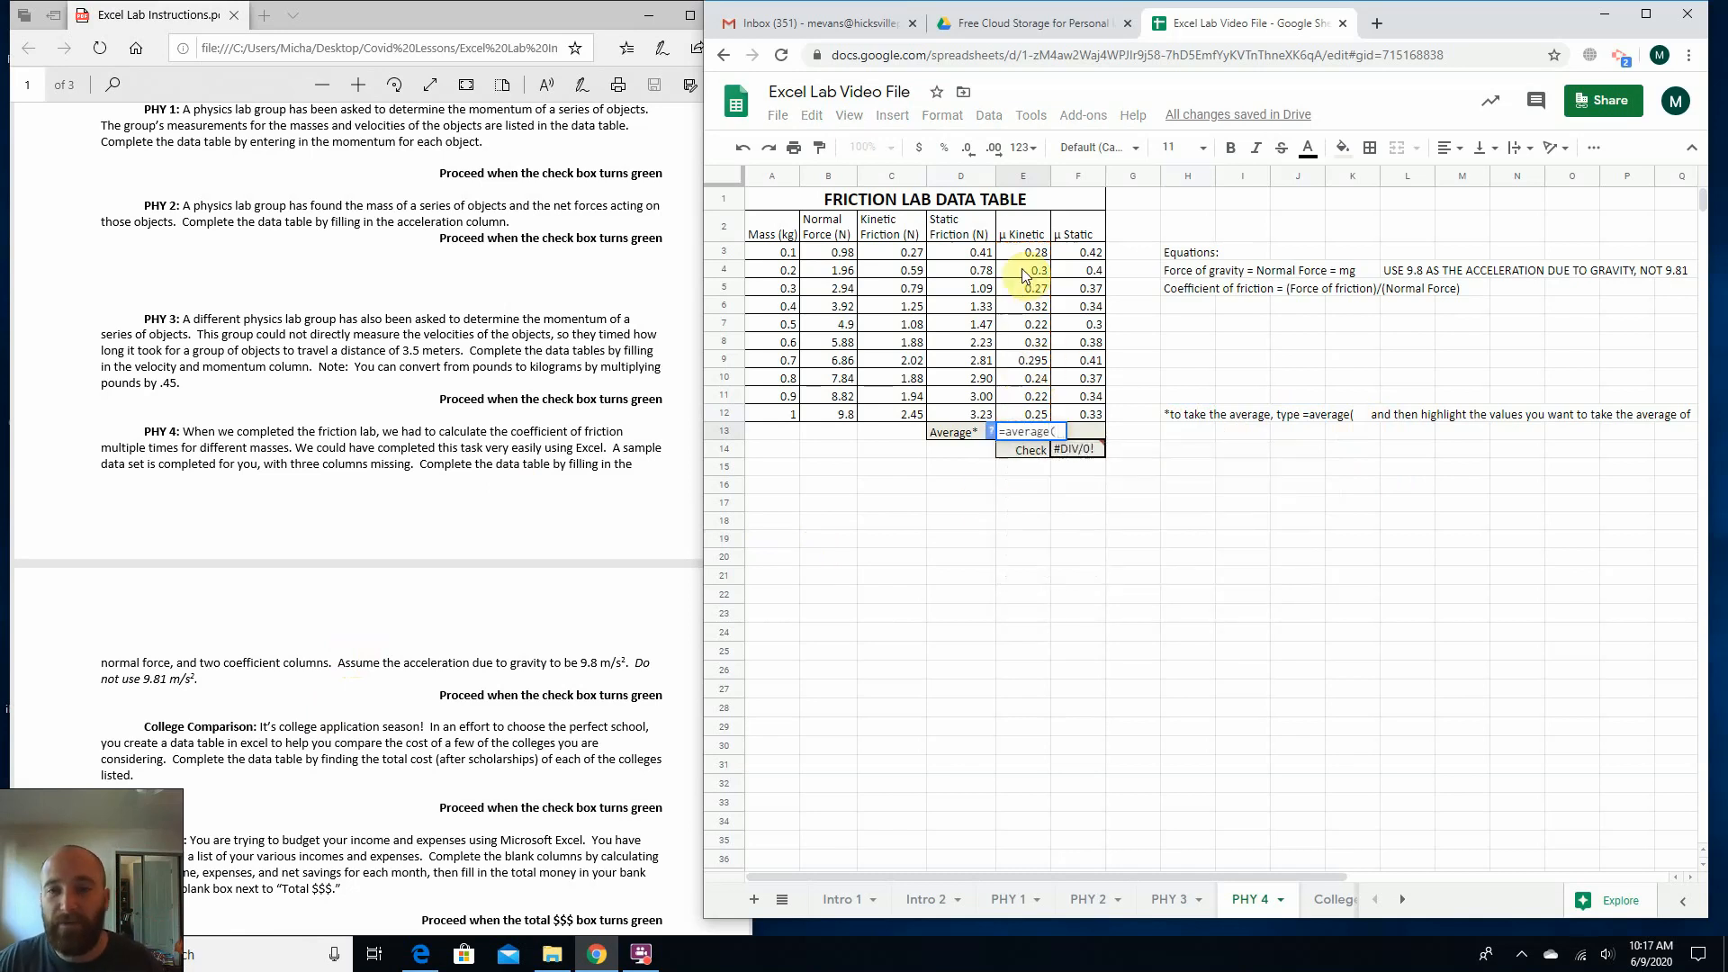
{"action": "left_click_drag", "start_coordinate": [1026, 253], "coordinate": [1024, 416]}
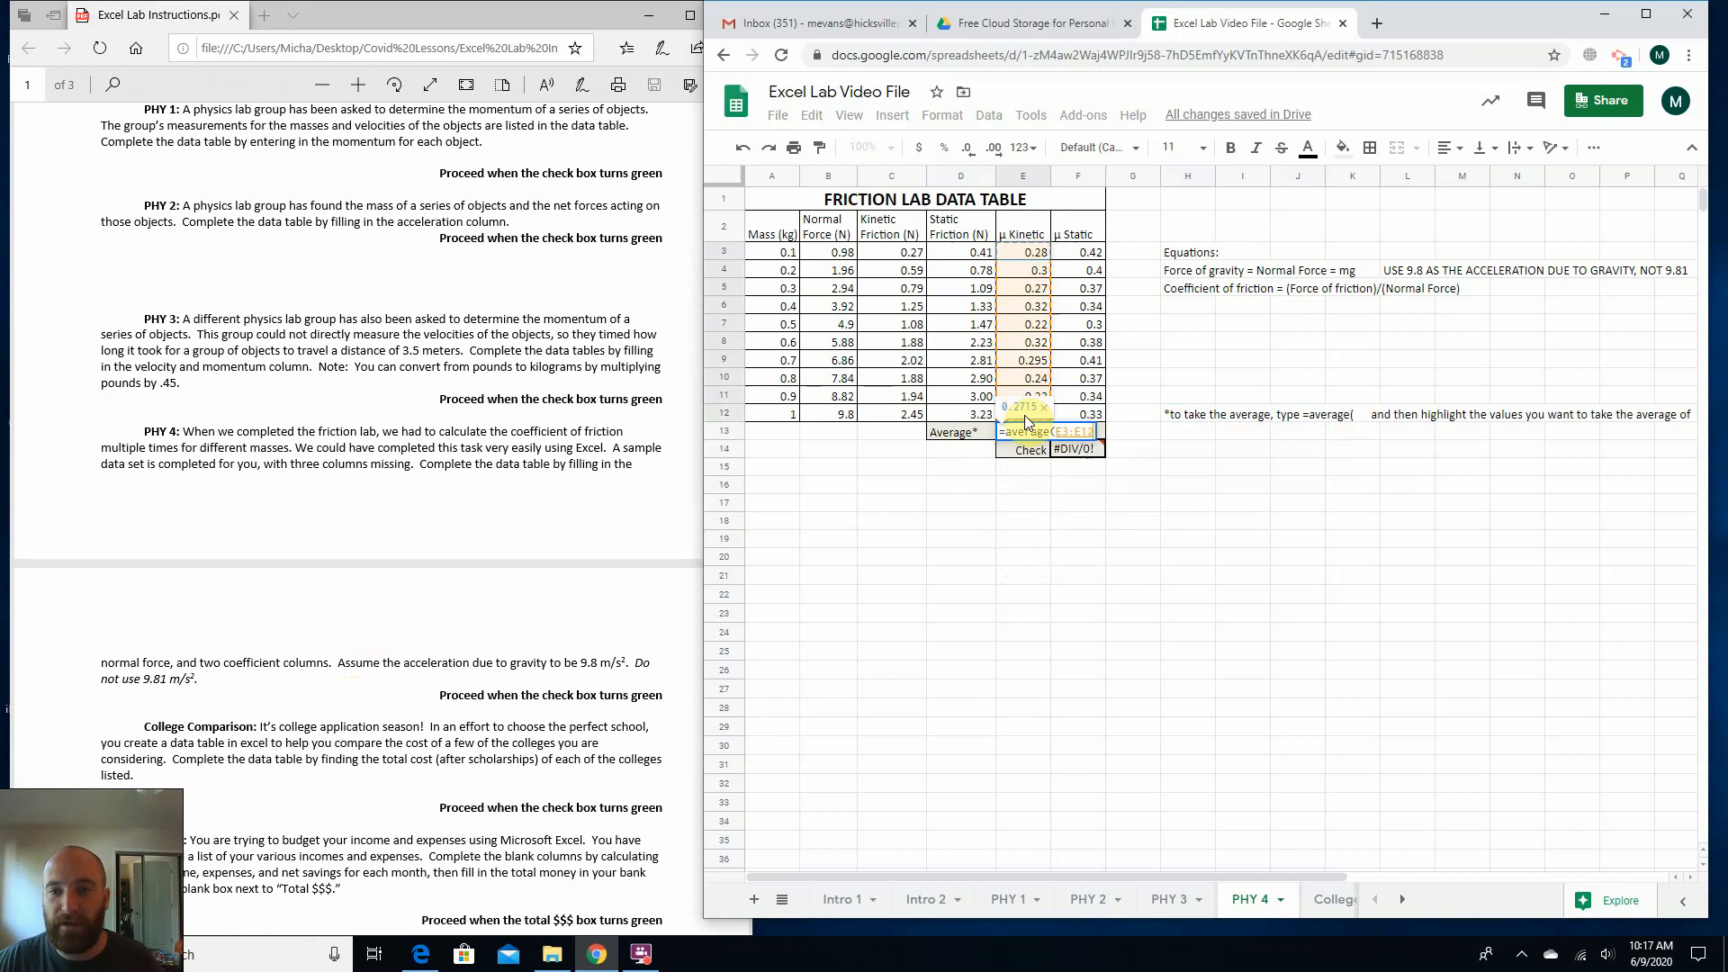
{"action": "type", "text": ")"}
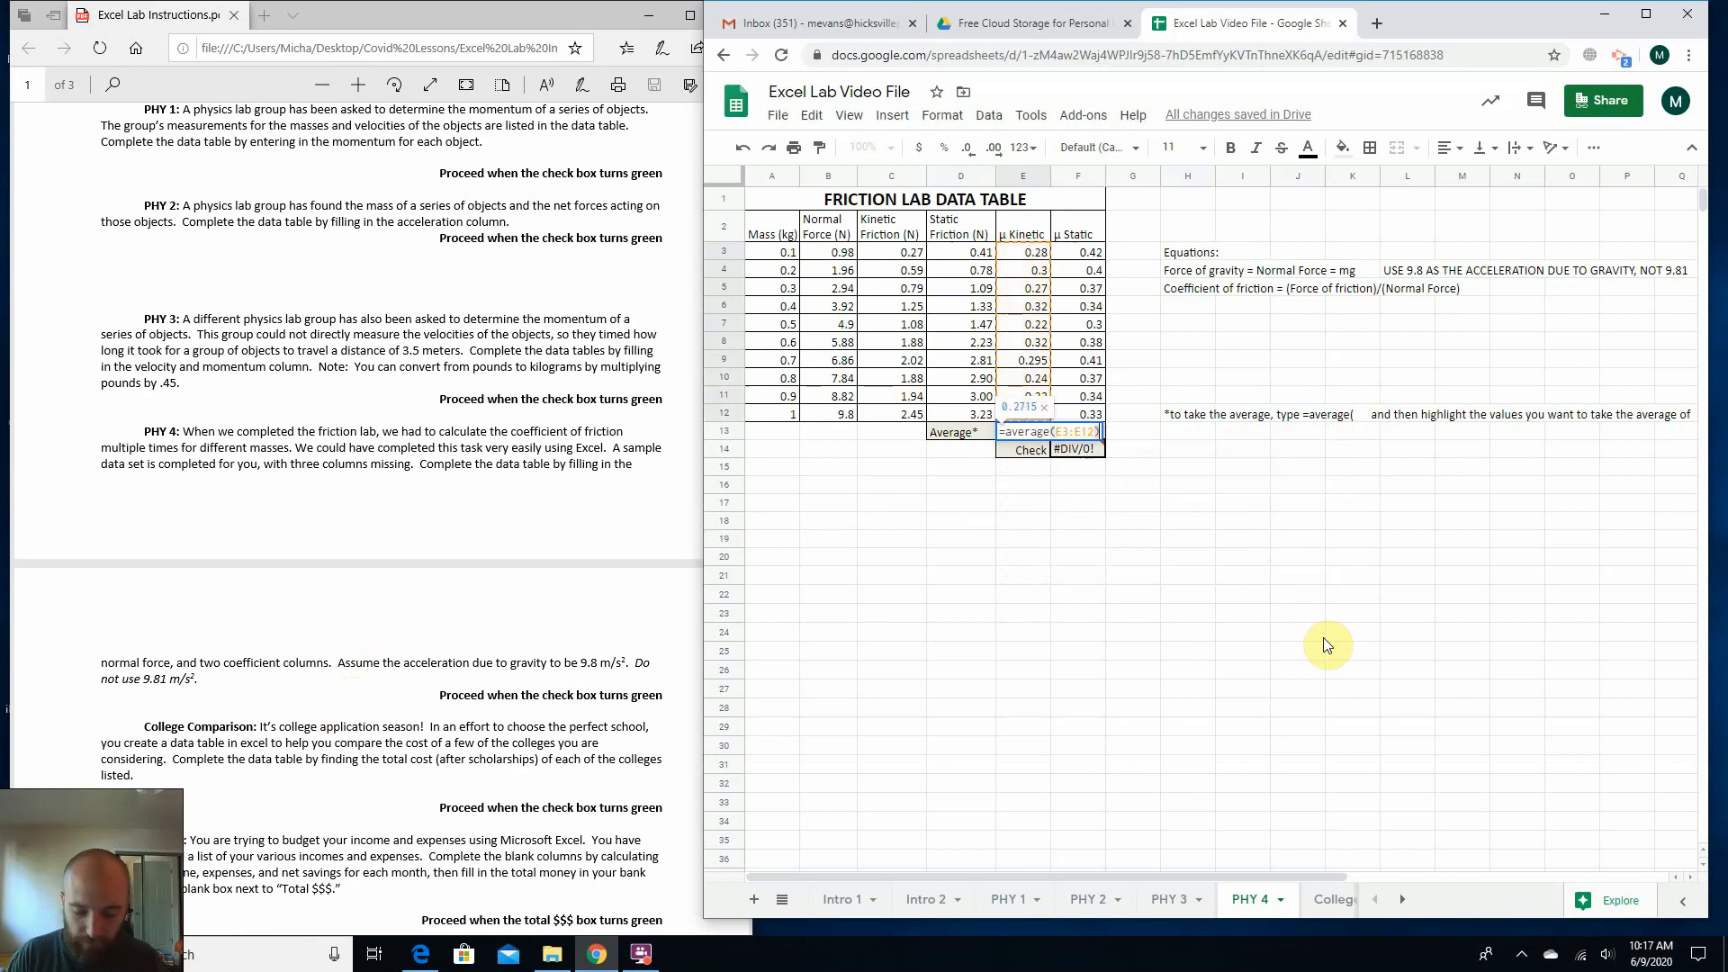
{"action": "key", "text": "Return"}
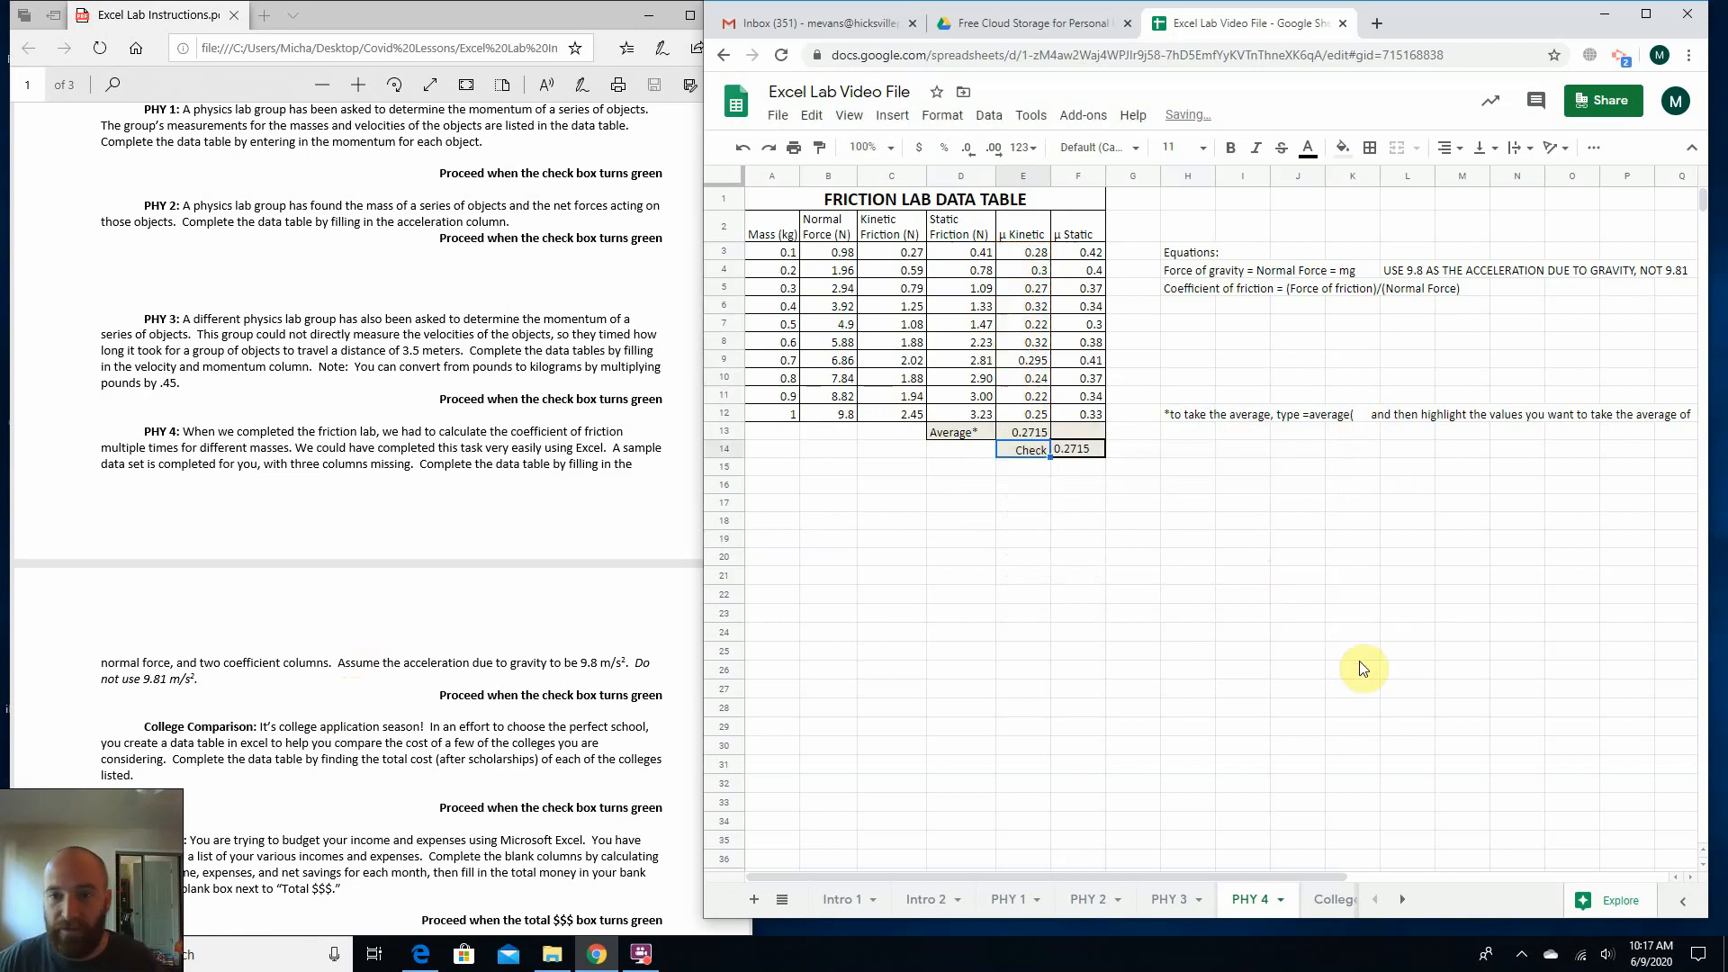
Fill the average formula from E13 across to F13 for the μ Static column.
{"action": "left_click", "coordinate": [1078, 428]}
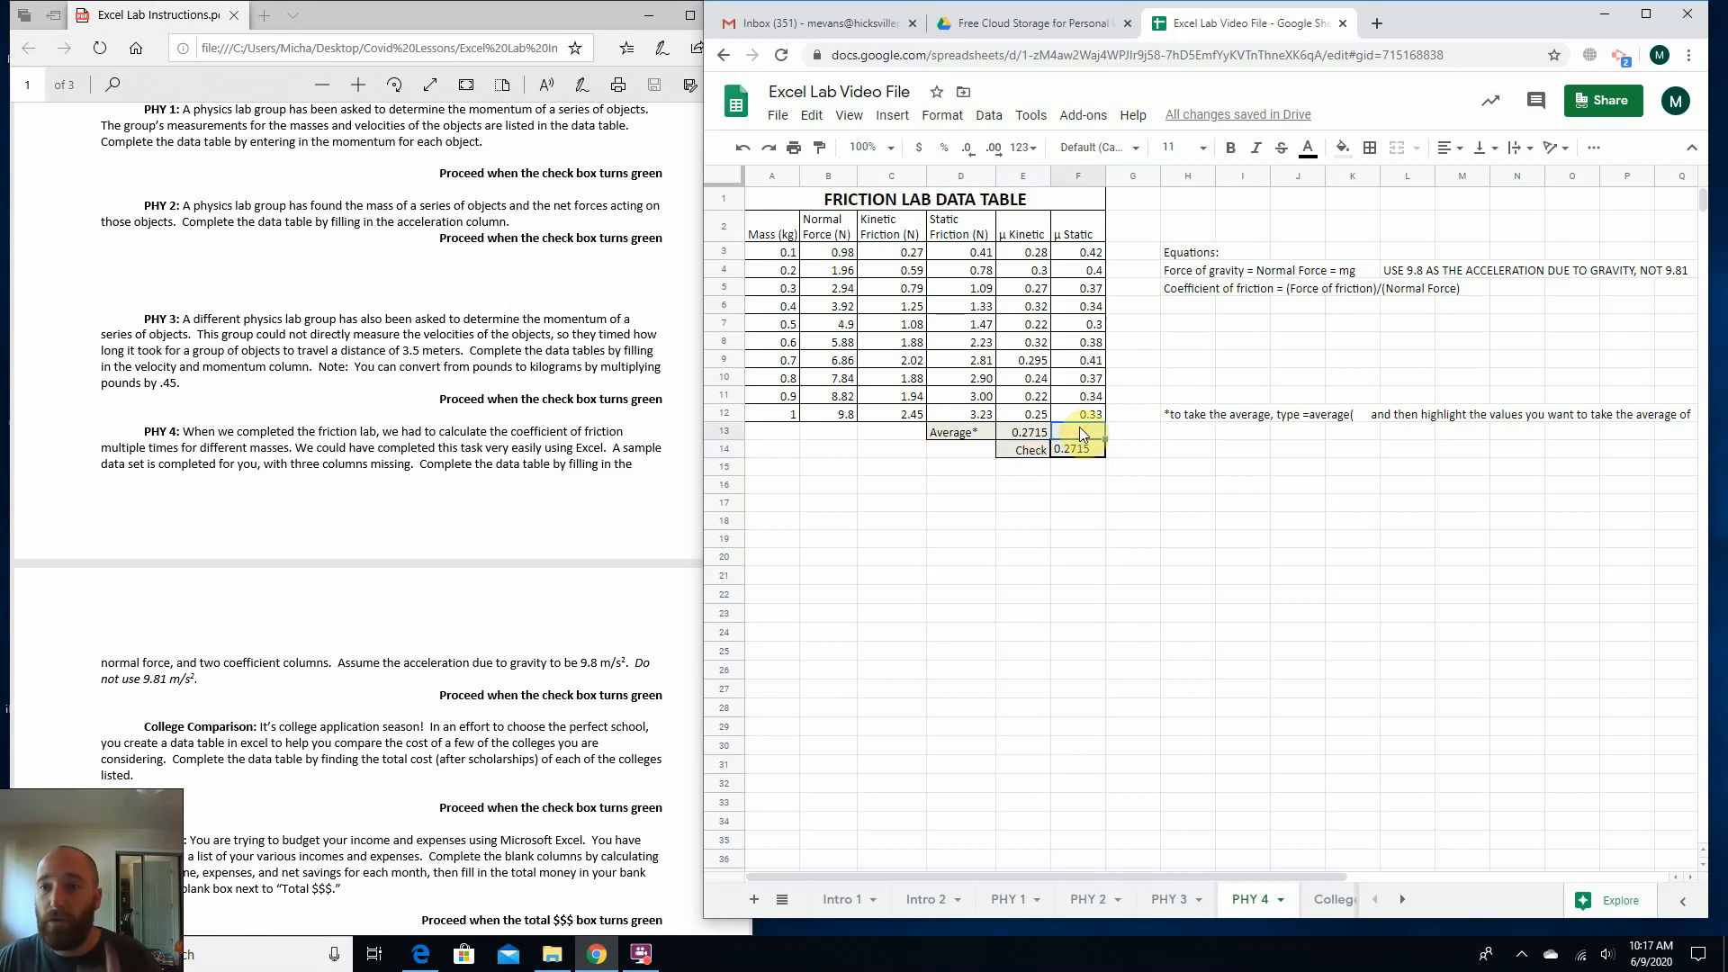
{"action": "left_click", "coordinate": [1030, 432]}
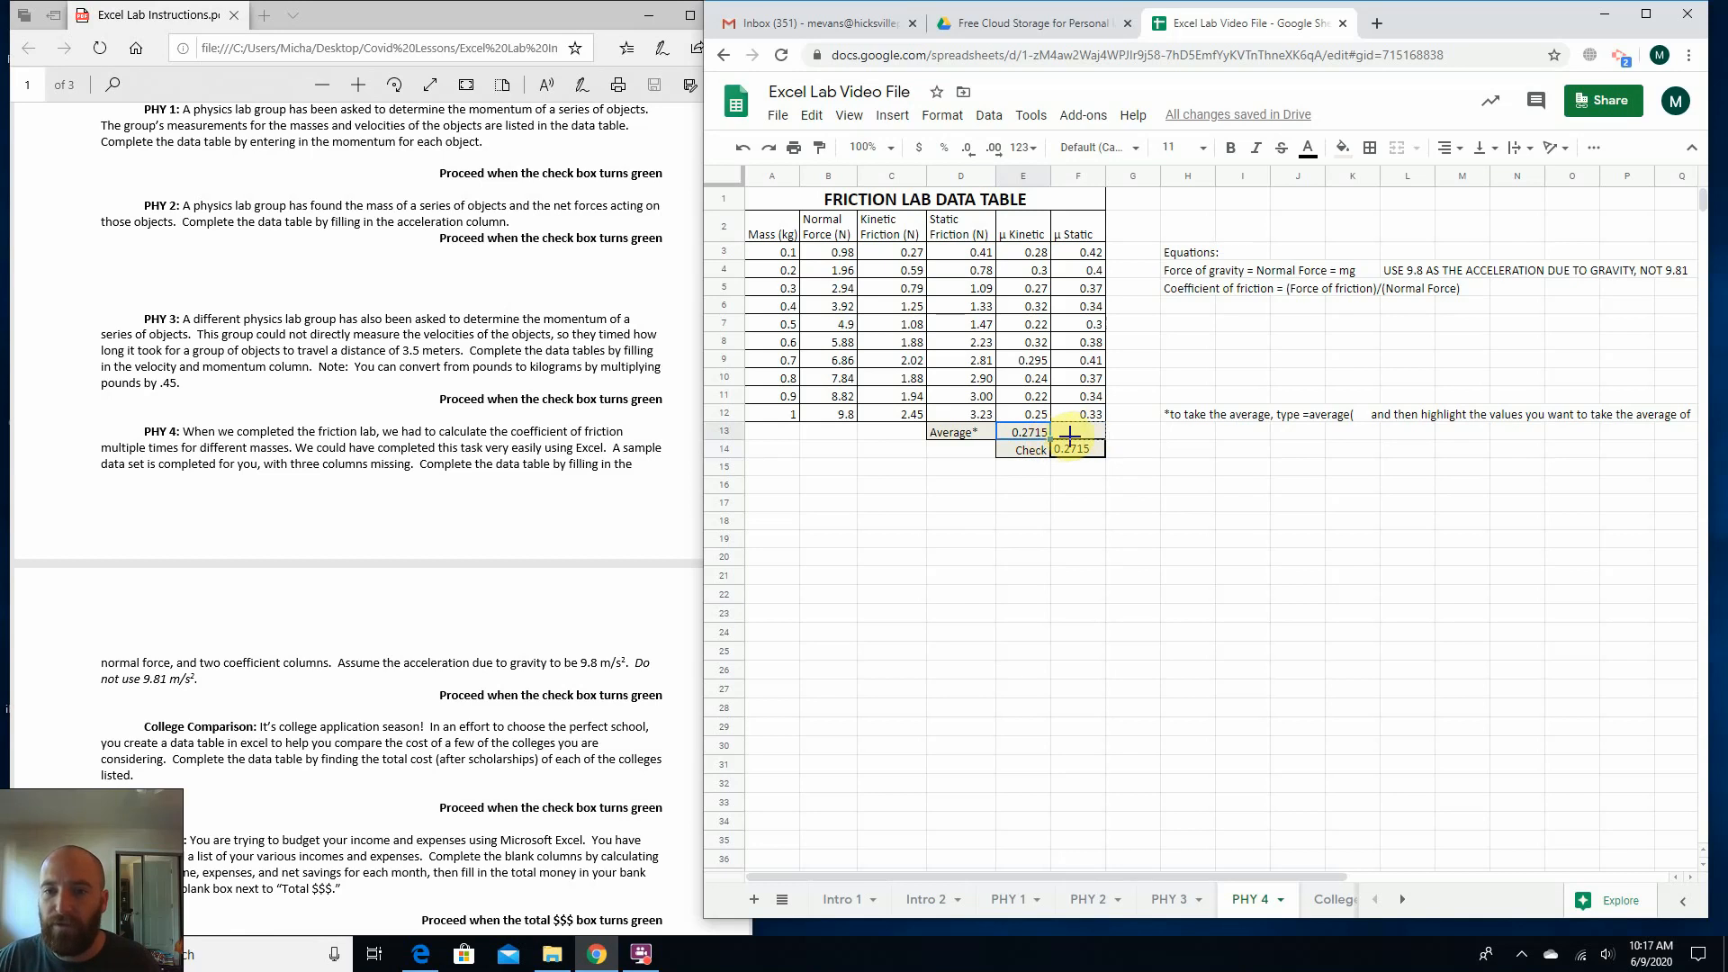
{"action": "left_click_drag", "start_coordinate": [1078, 435], "coordinate": [1078, 436]}
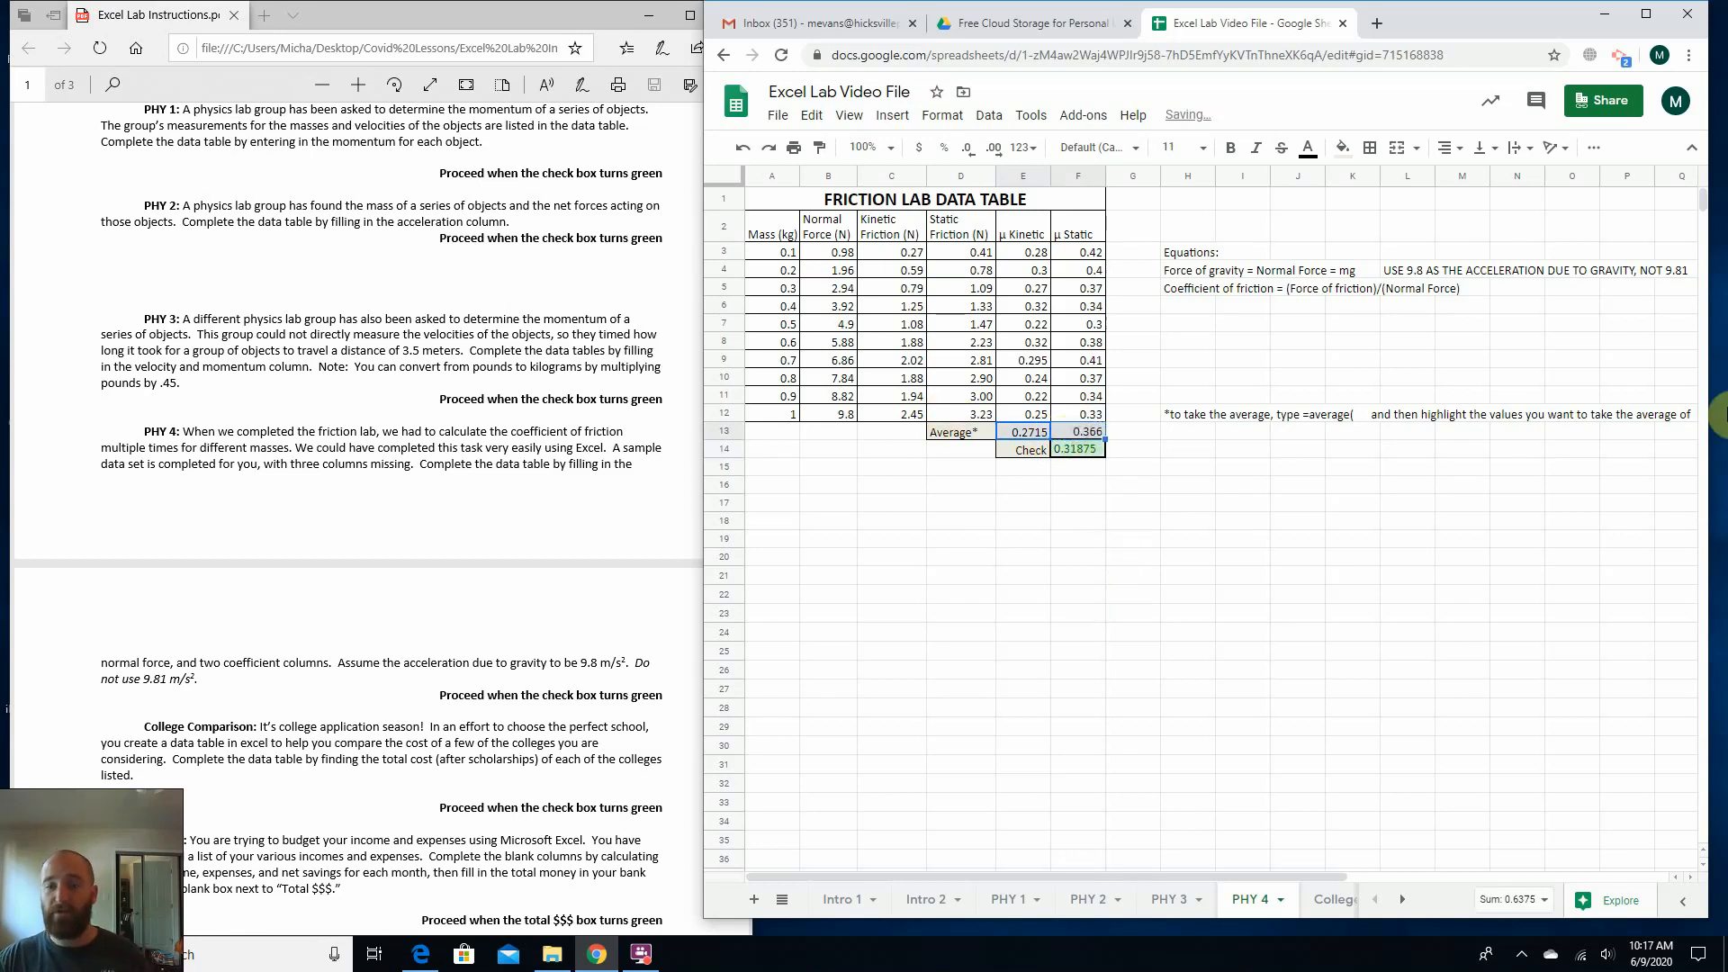
{"action": "left_click", "coordinate": [1311, 523]}
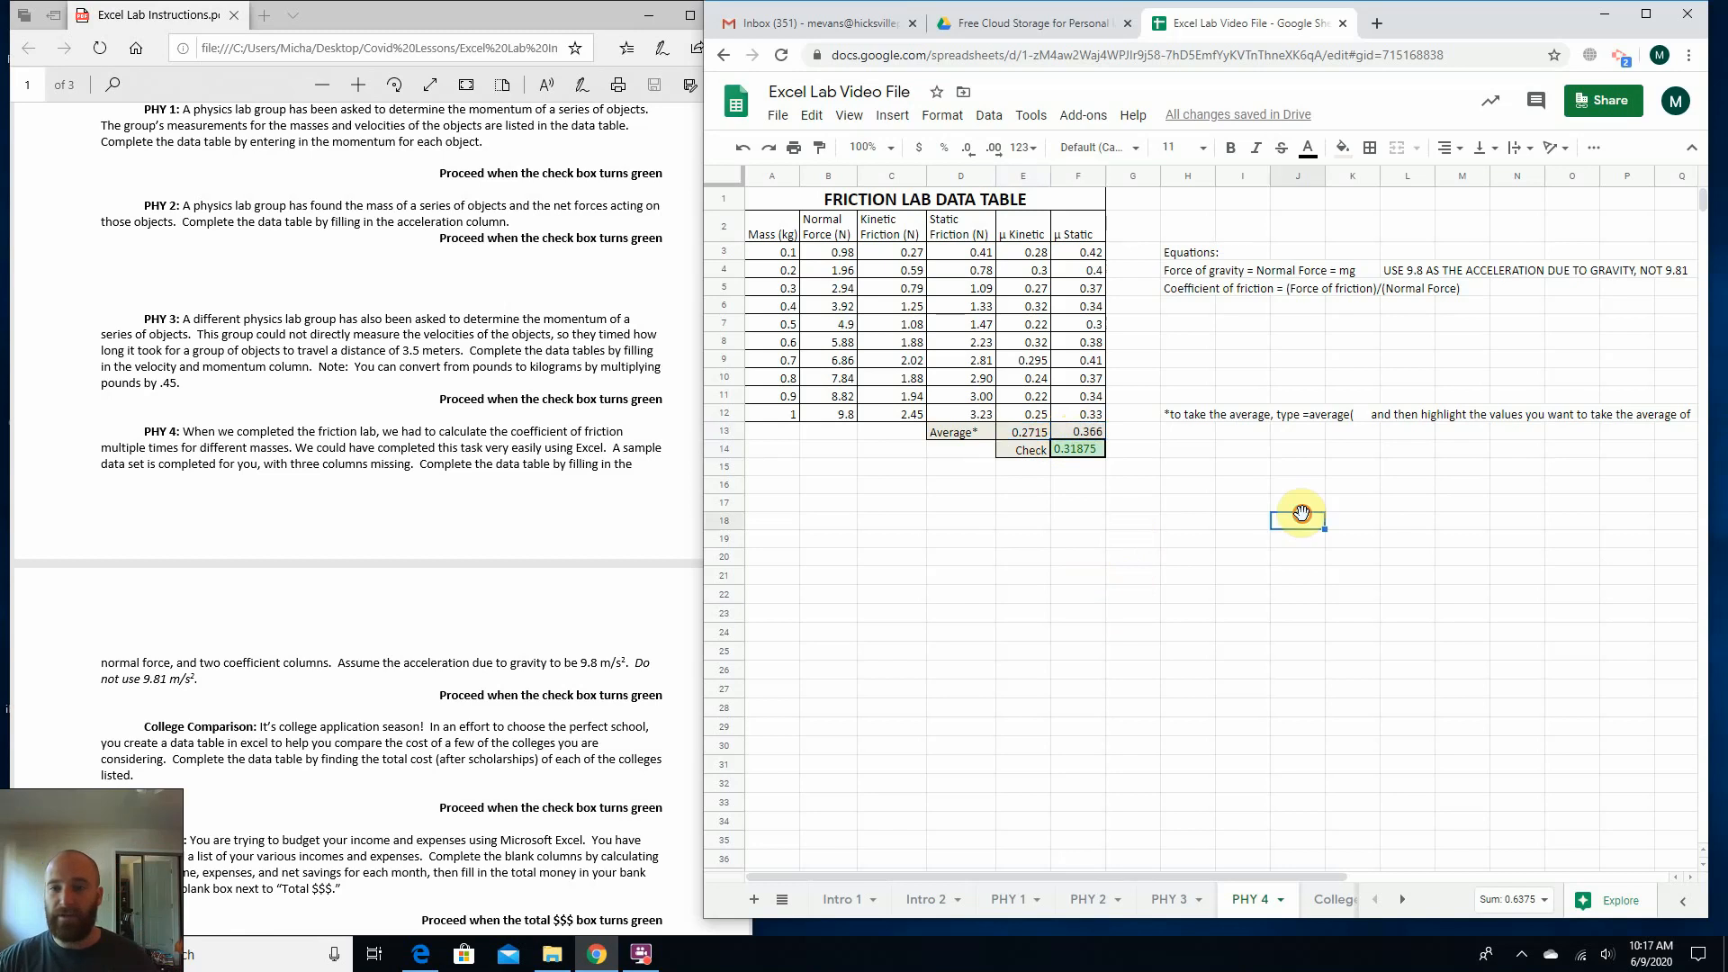
Review the μ Kinetic and μ Static columns, their averages and the check cell in the friction table.
{"action": "left_click_drag", "start_coordinate": [1035, 253], "coordinate": [1035, 407]}
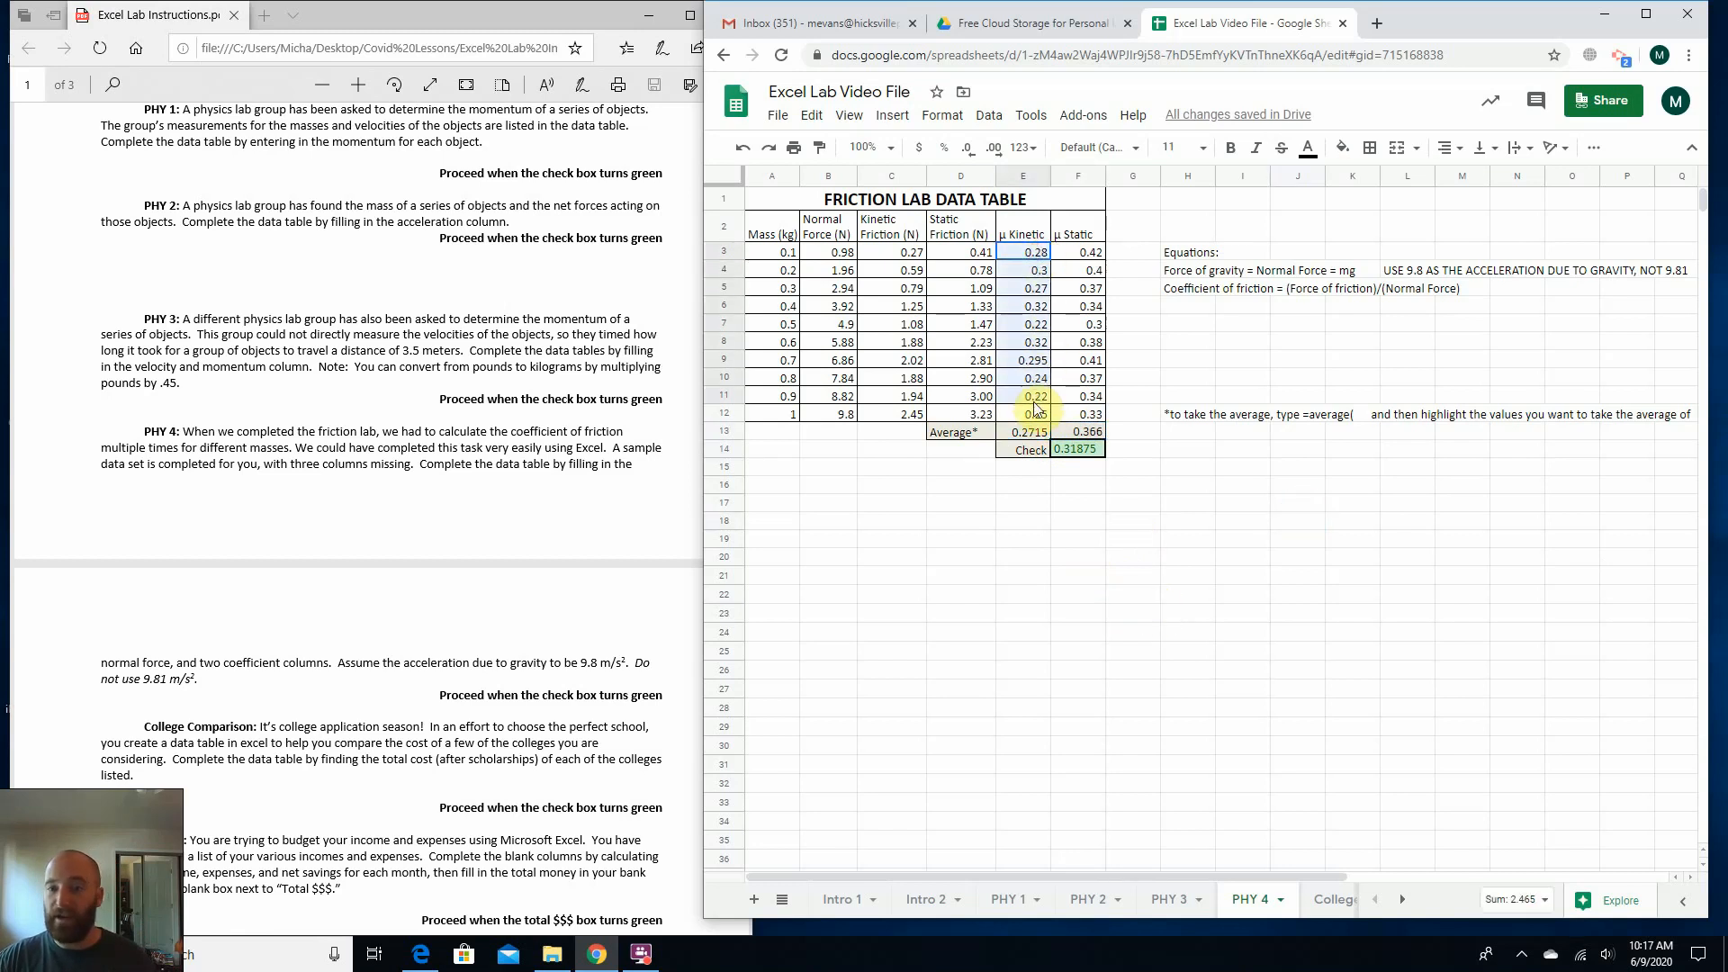
{"action": "left_click", "coordinate": [1148, 447]}
{"action": "left_click_drag", "start_coordinate": [1089, 254], "coordinate": [1091, 416]}
{"action": "left_click", "coordinate": [1168, 468]}
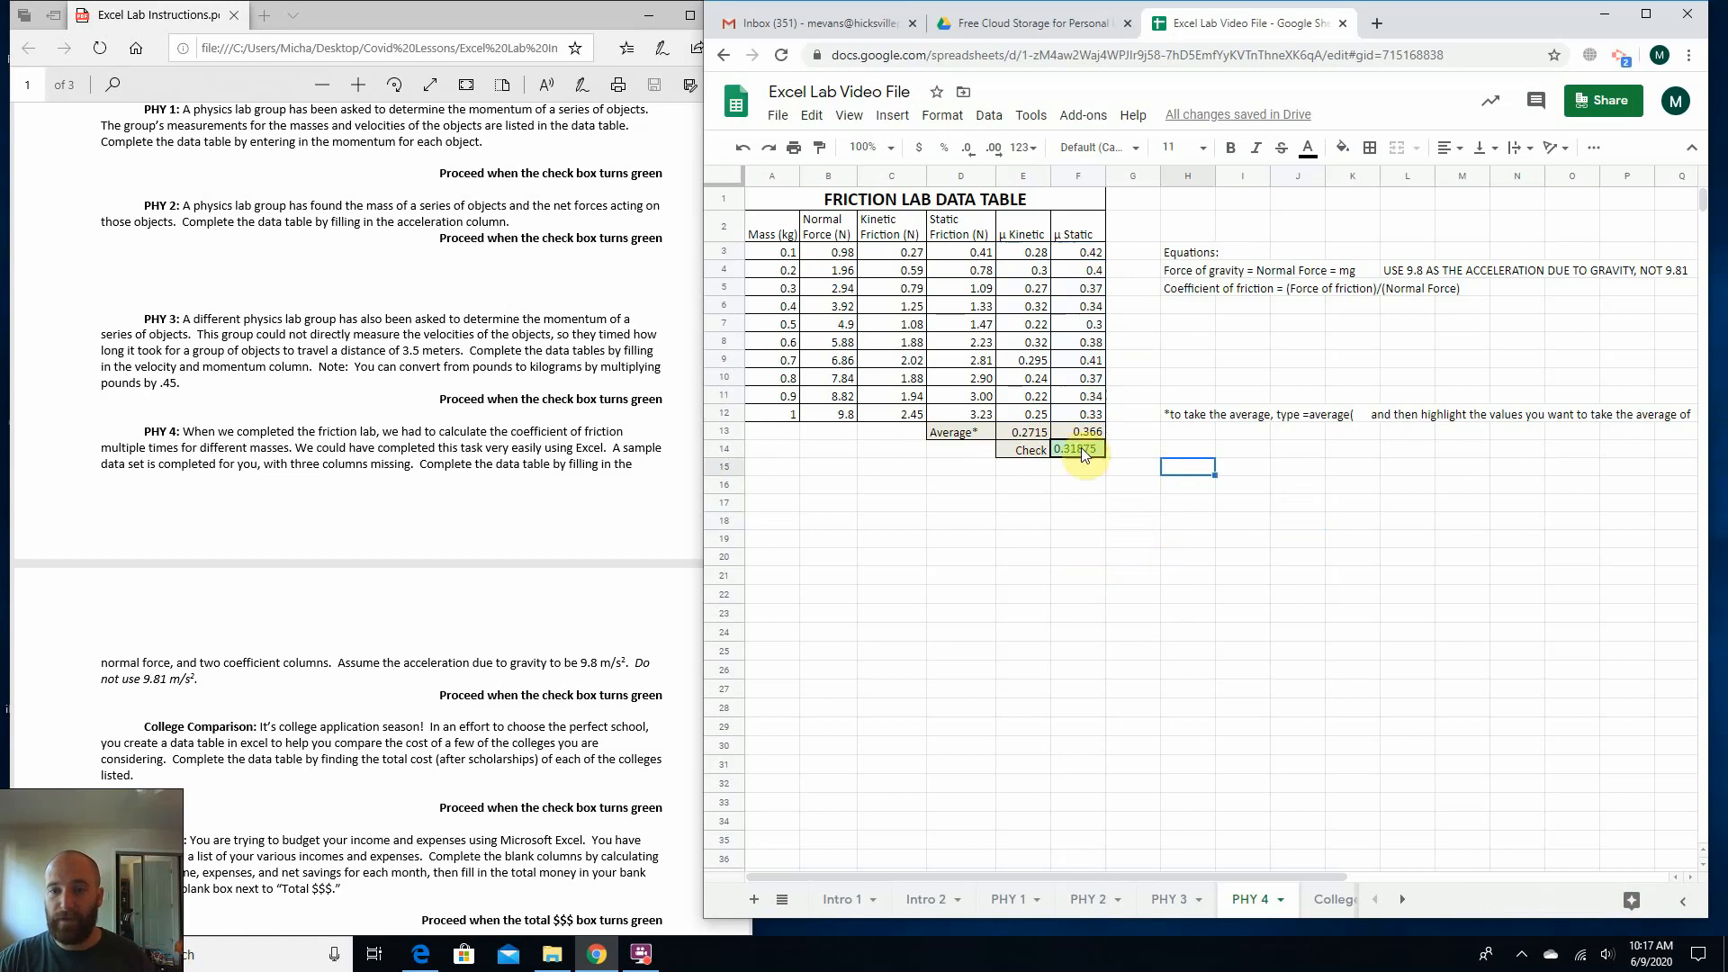
{"action": "left_click", "coordinate": [1022, 432]}
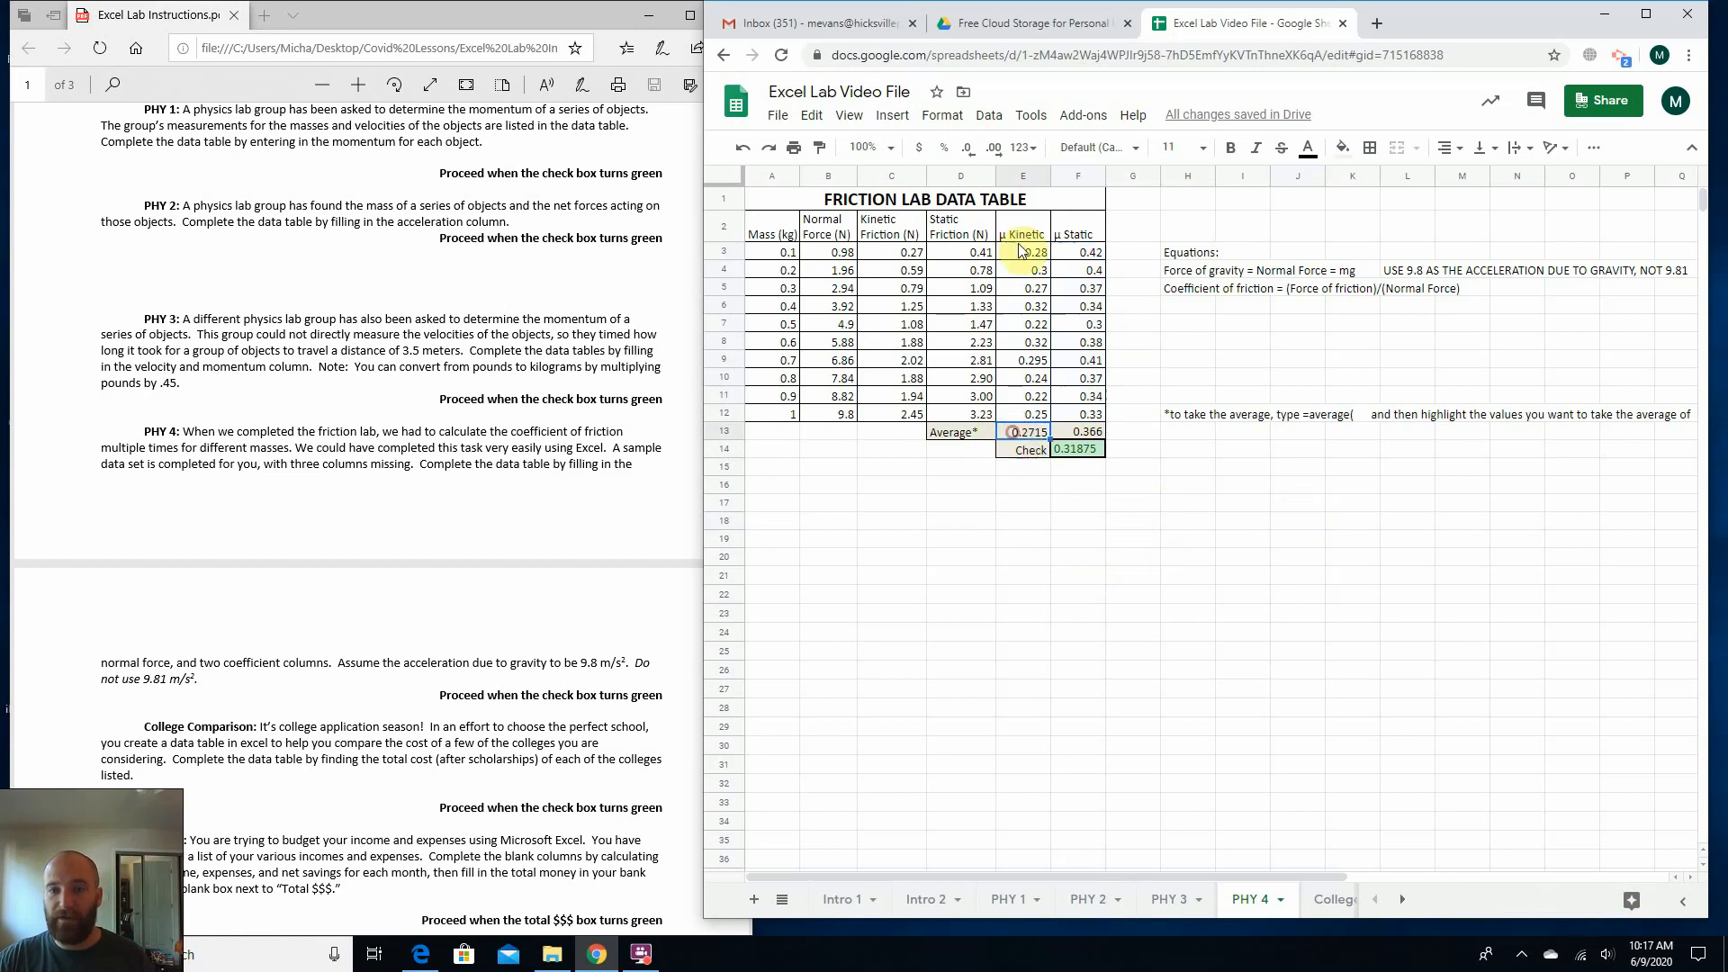
{"action": "left_click", "coordinate": [1087, 252]}
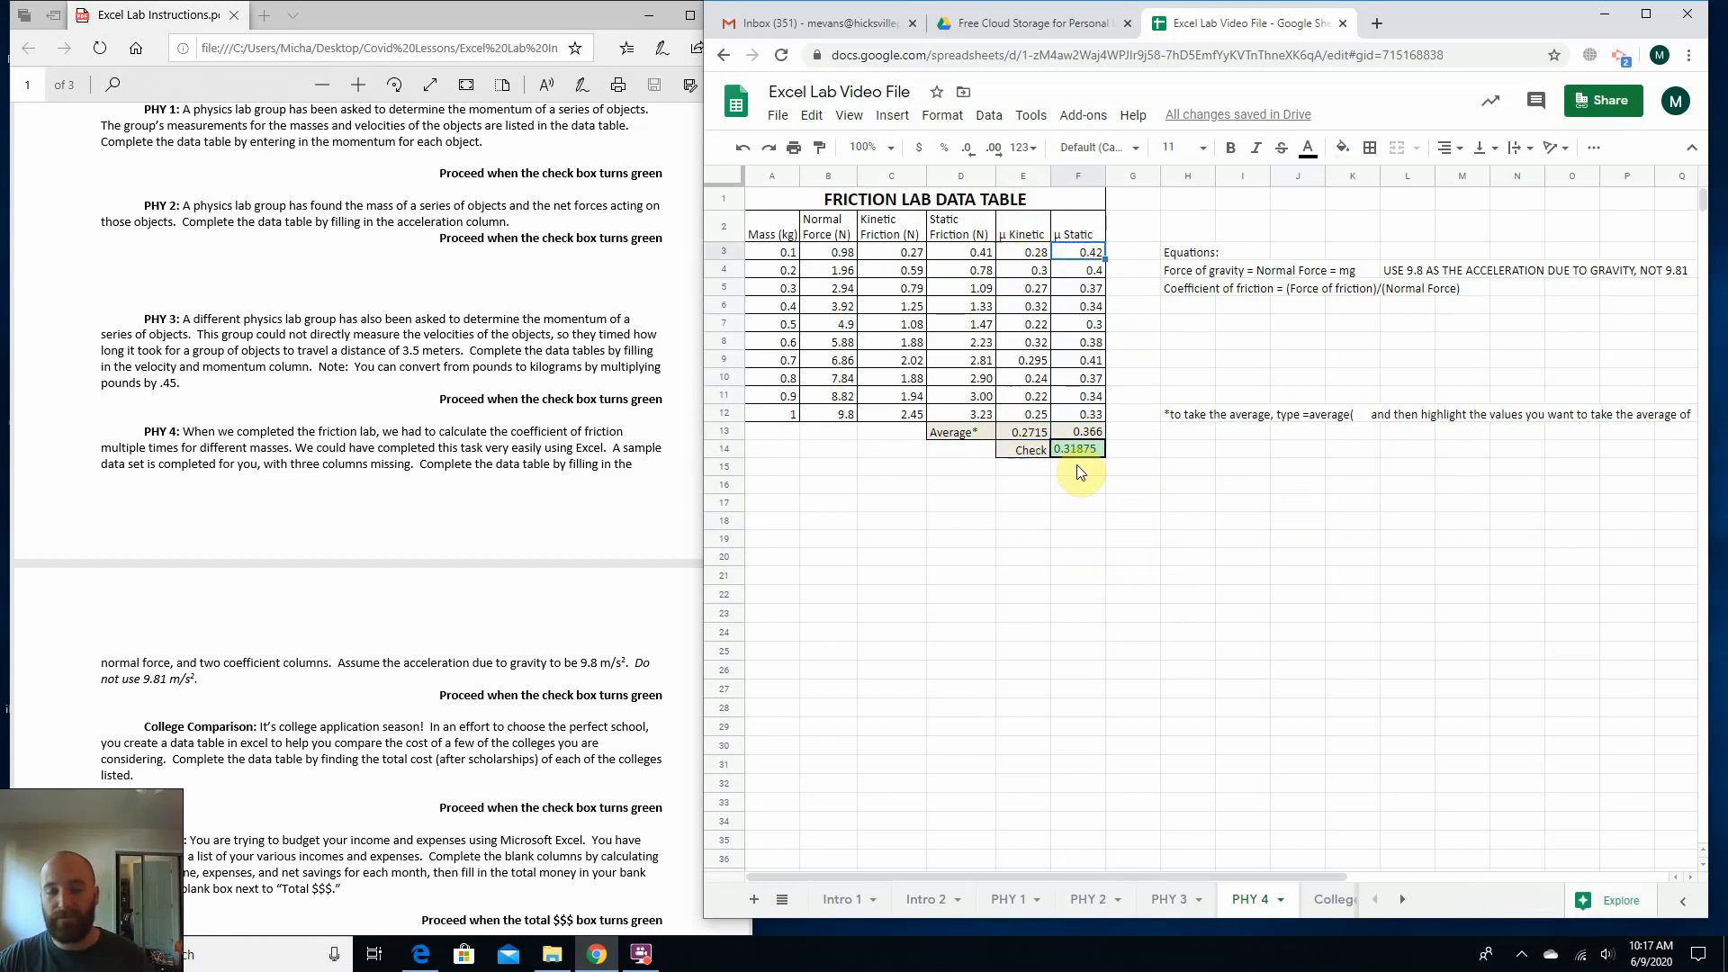
{"action": "left_click", "coordinate": [1026, 466]}
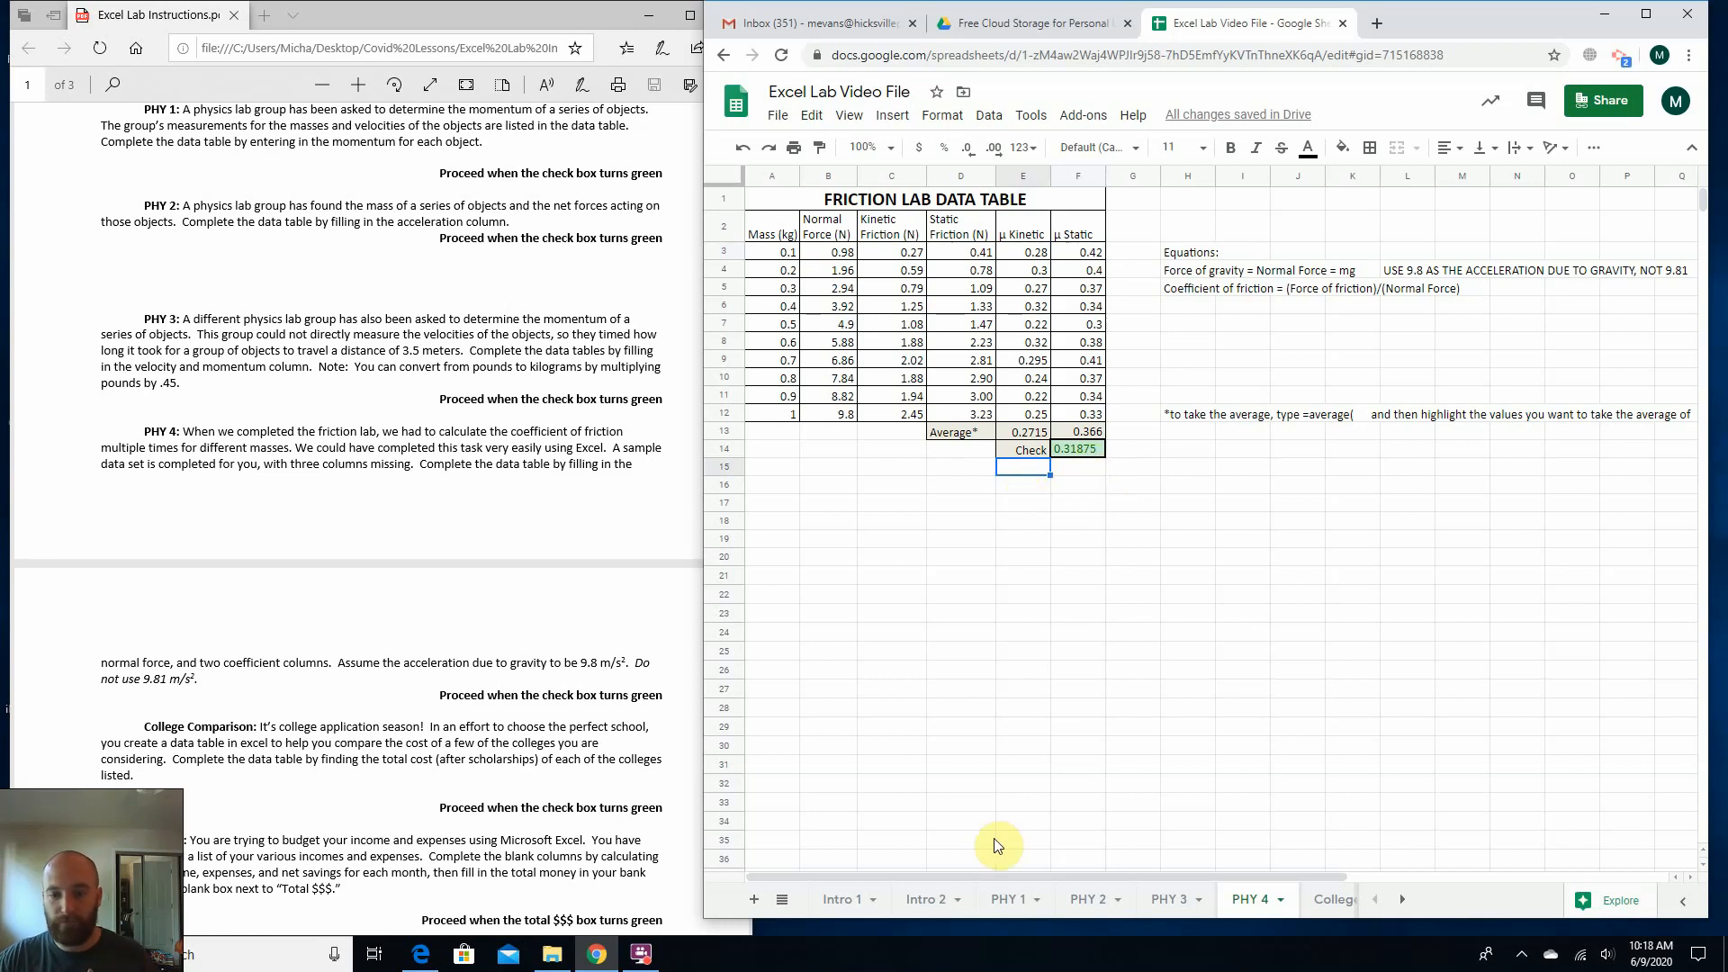
Open the College Comparison sheet and bring the matching section of the lab instructions fully into view.
{"action": "left_click", "coordinate": [1323, 904]}
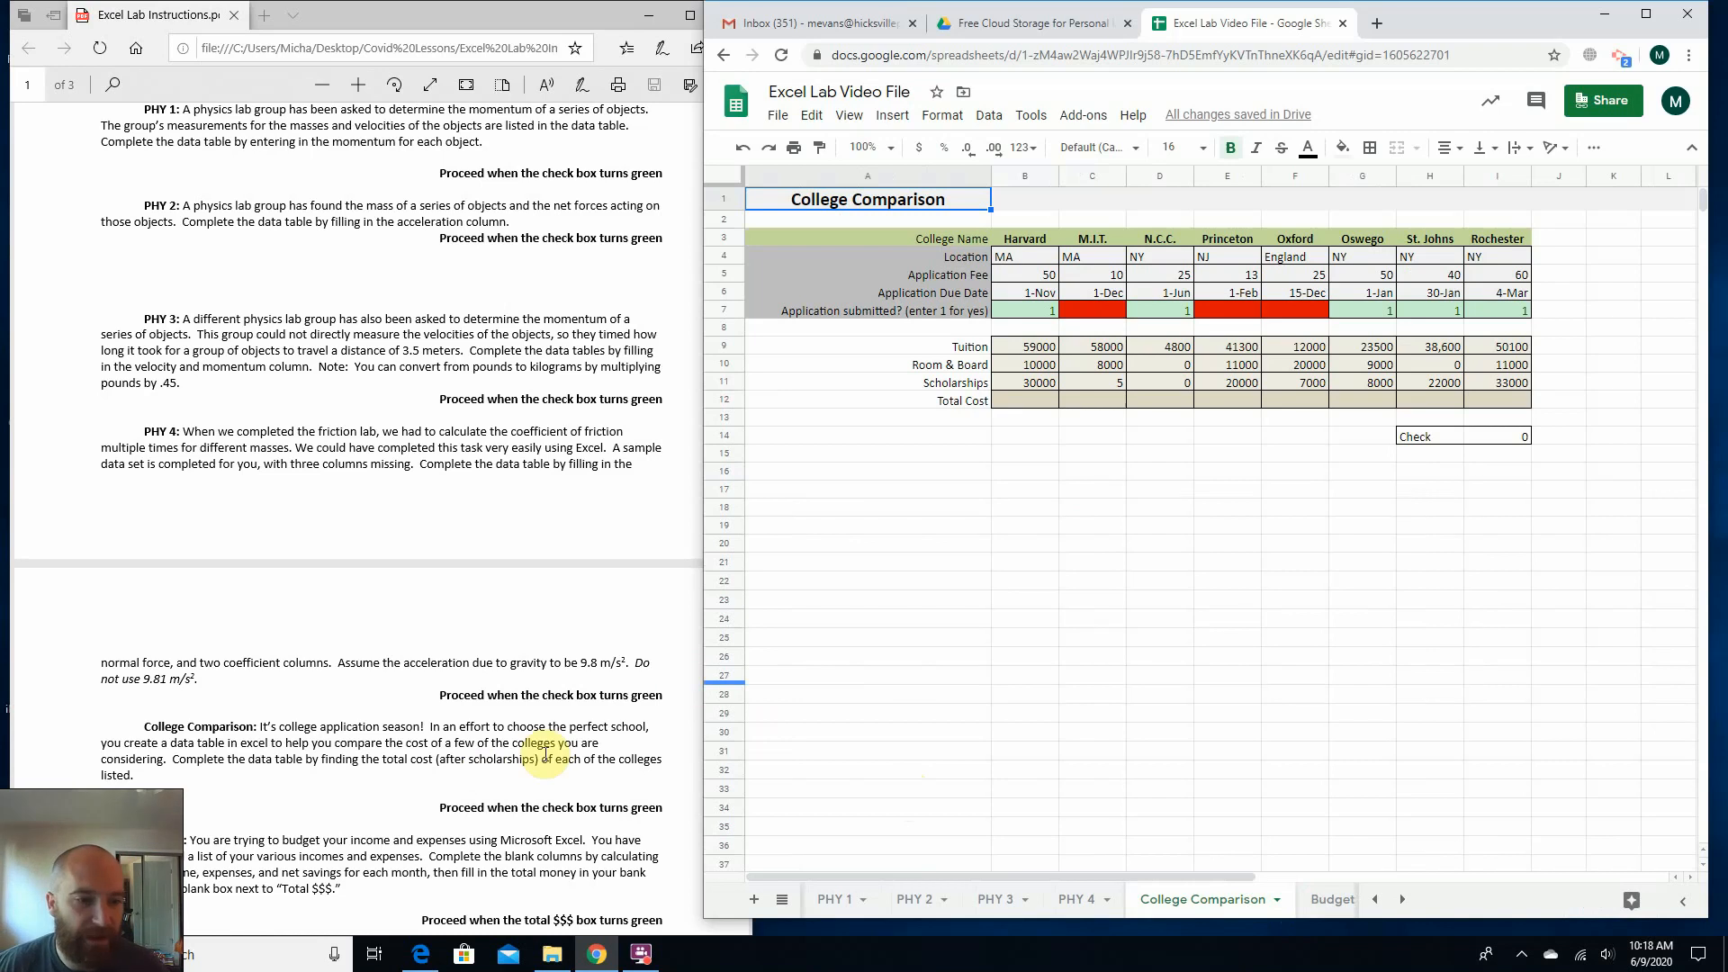
{"action": "scroll", "coordinate": [948, 492], "scroll_direction": "down", "scroll_amount": 1}
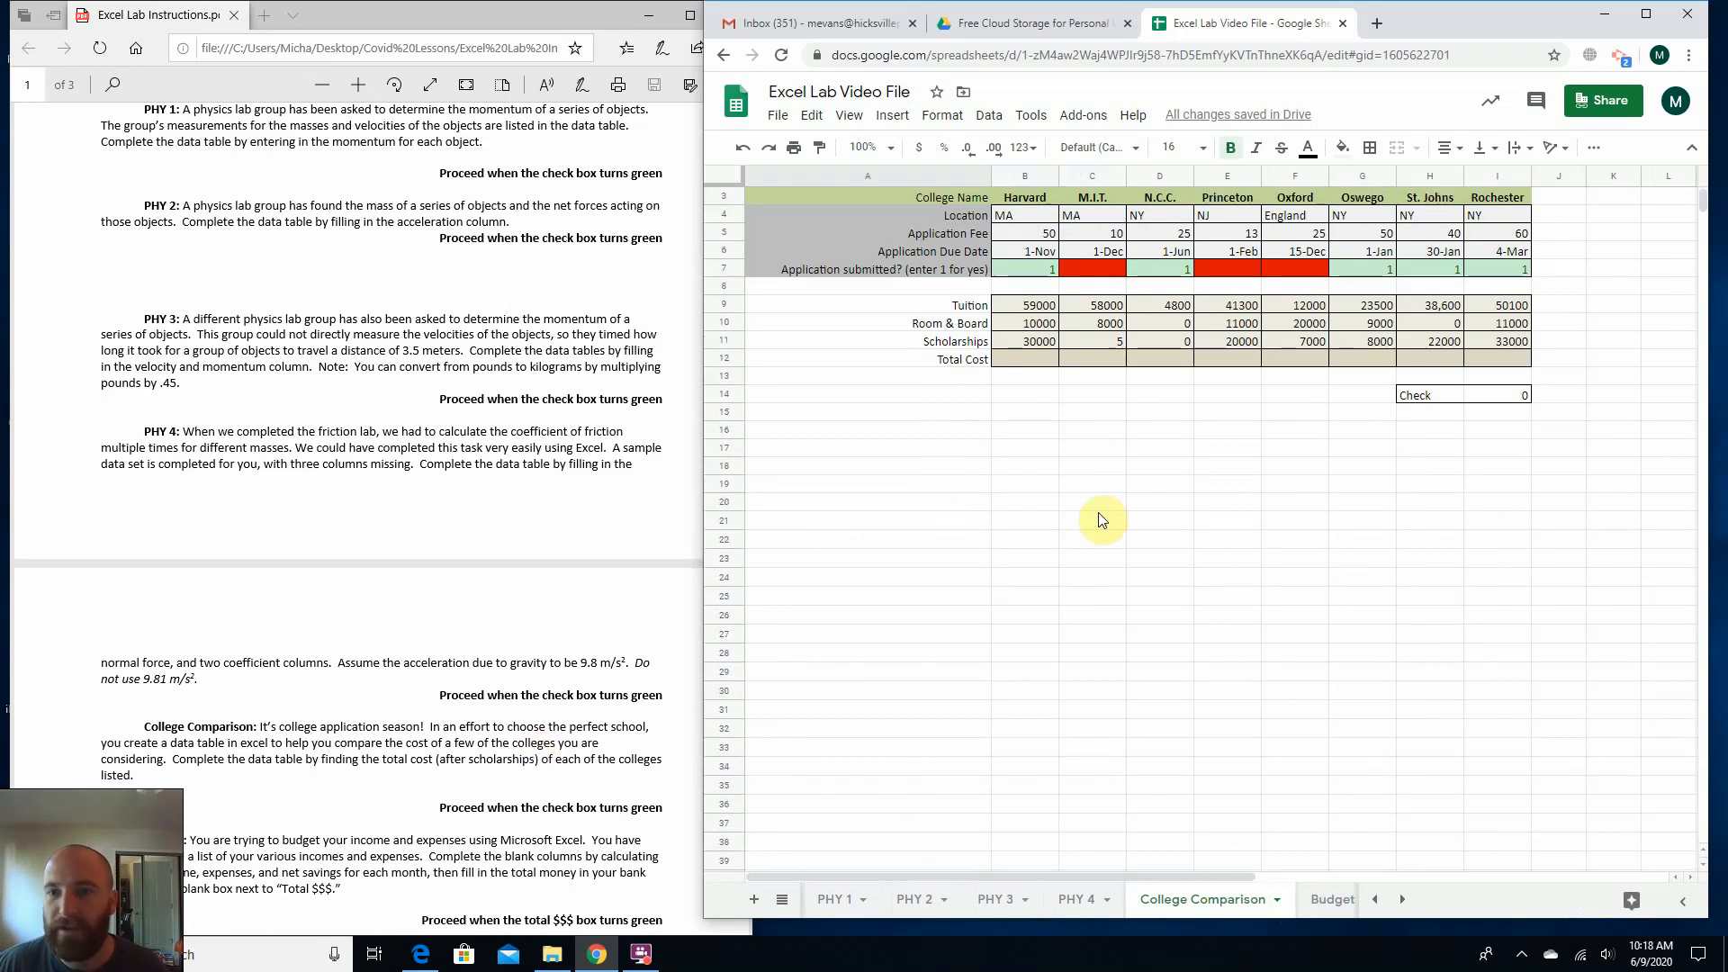
{"action": "scroll", "coordinate": [883, 793], "scroll_direction": "up", "scroll_amount": 1}
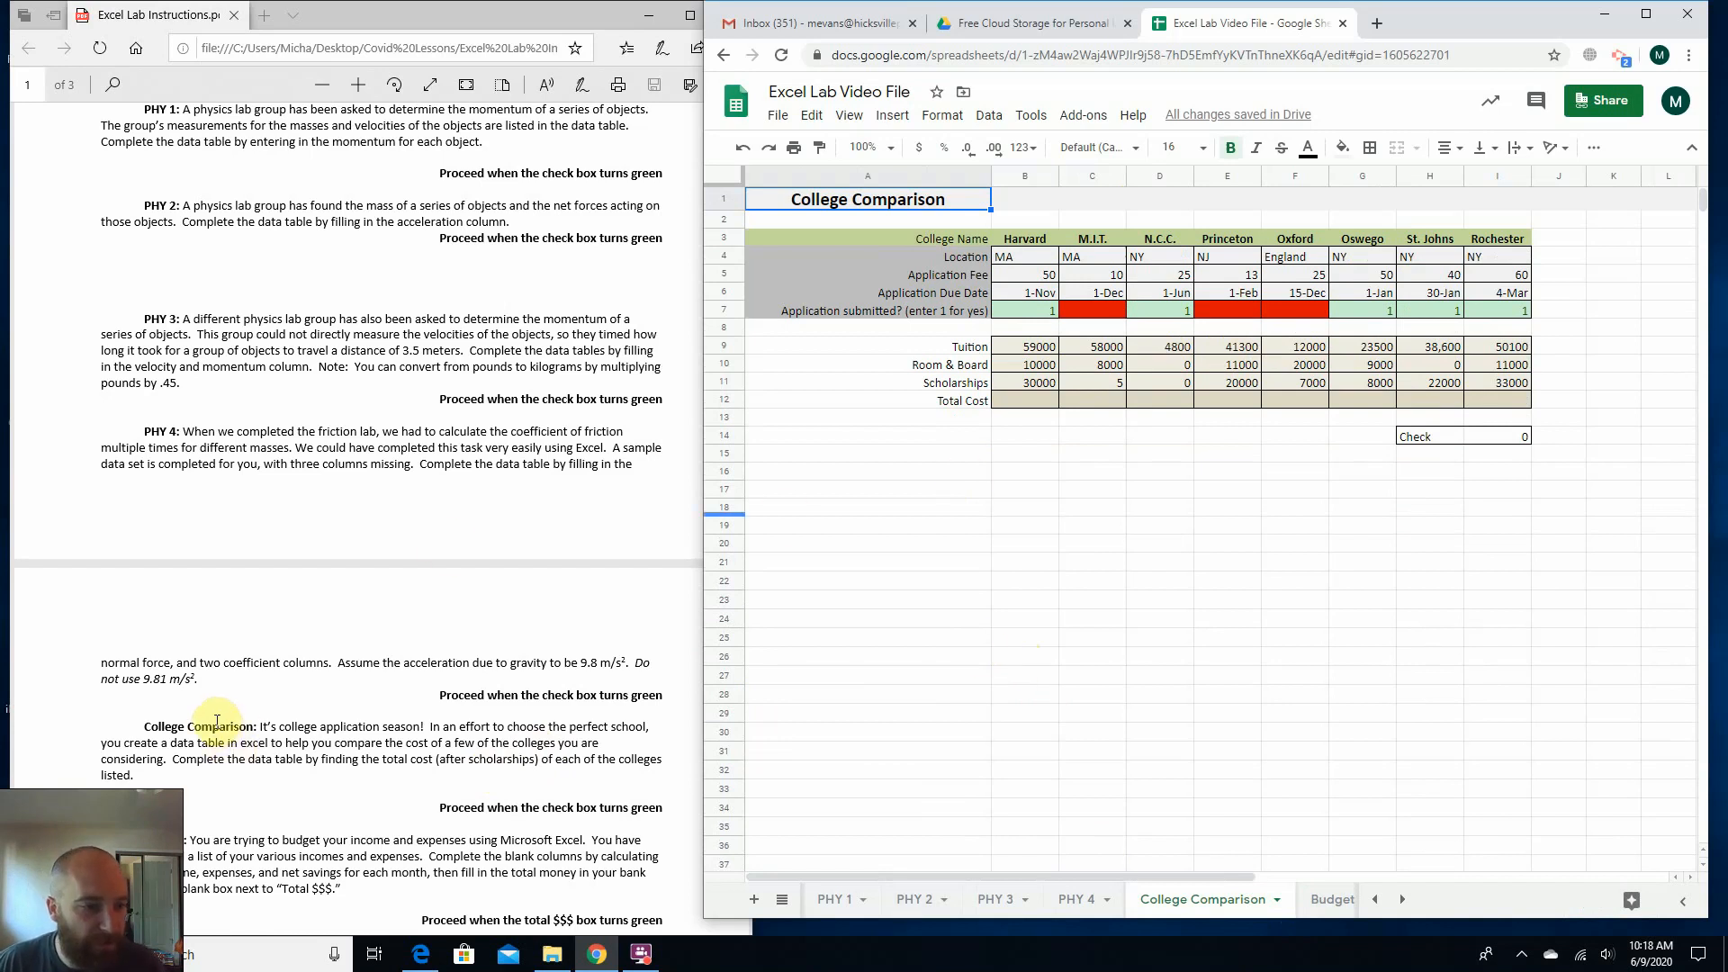
{"action": "scroll", "coordinate": [217, 721], "scroll_direction": "down", "scroll_amount": 3}
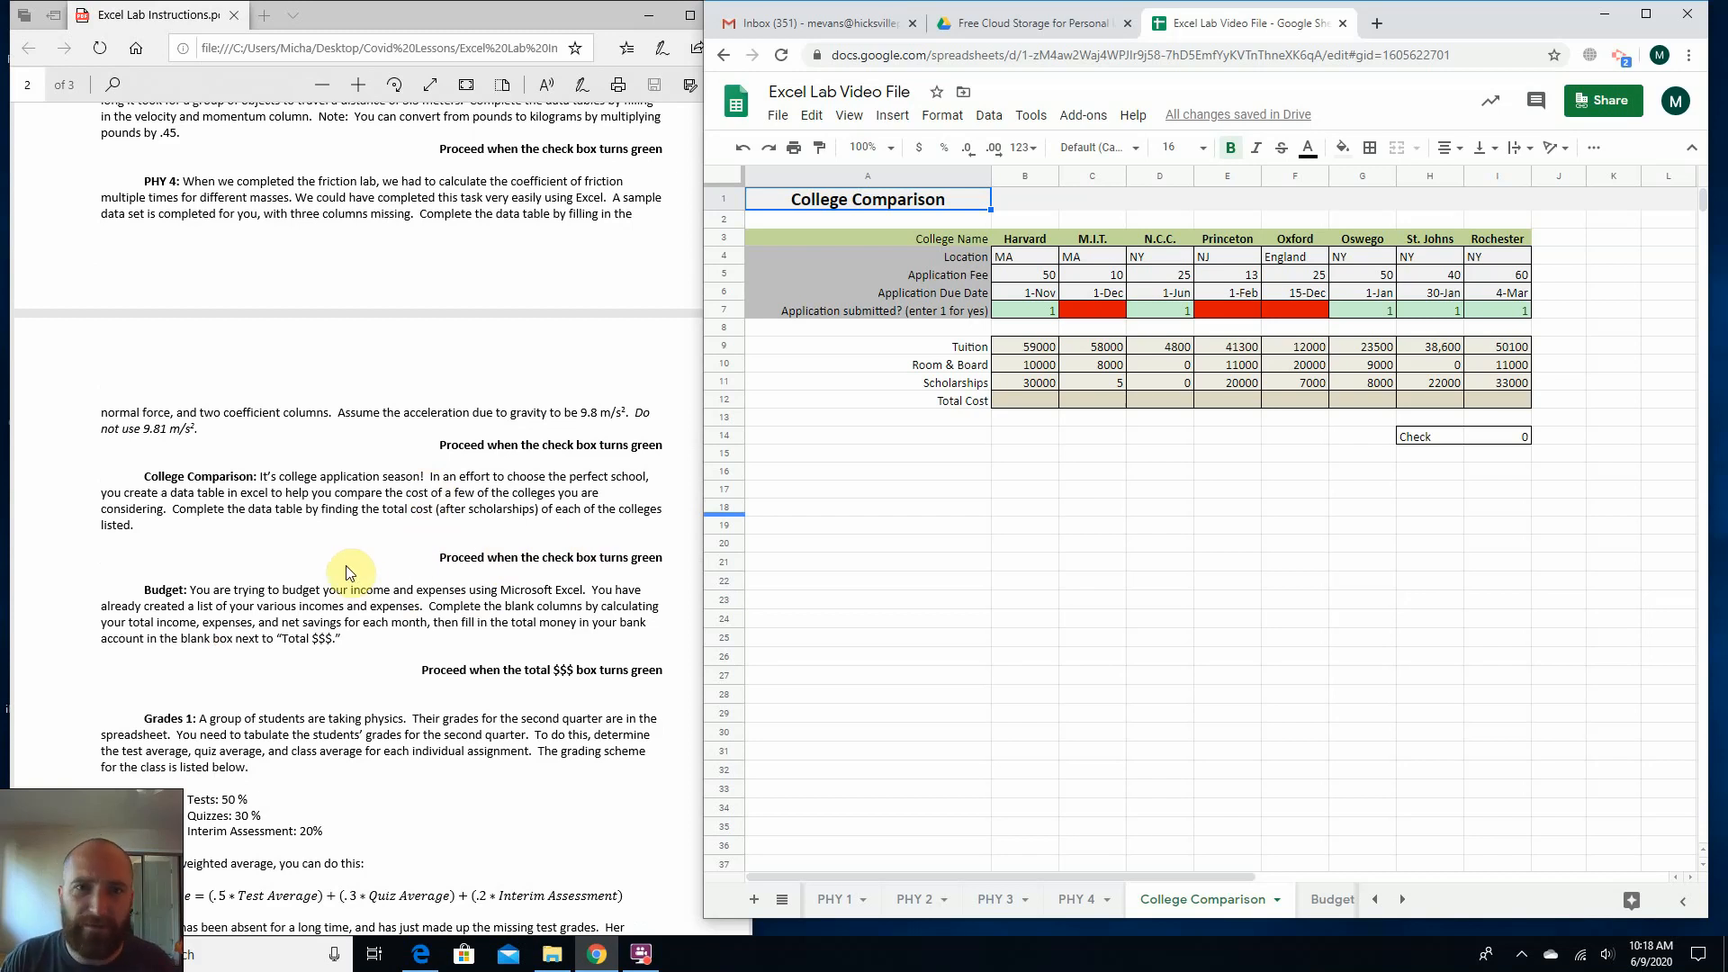
Read the College Comparison instructions on finding each listed college's total cost after scholarships.
{"action": "left_click", "coordinate": [924, 545]}
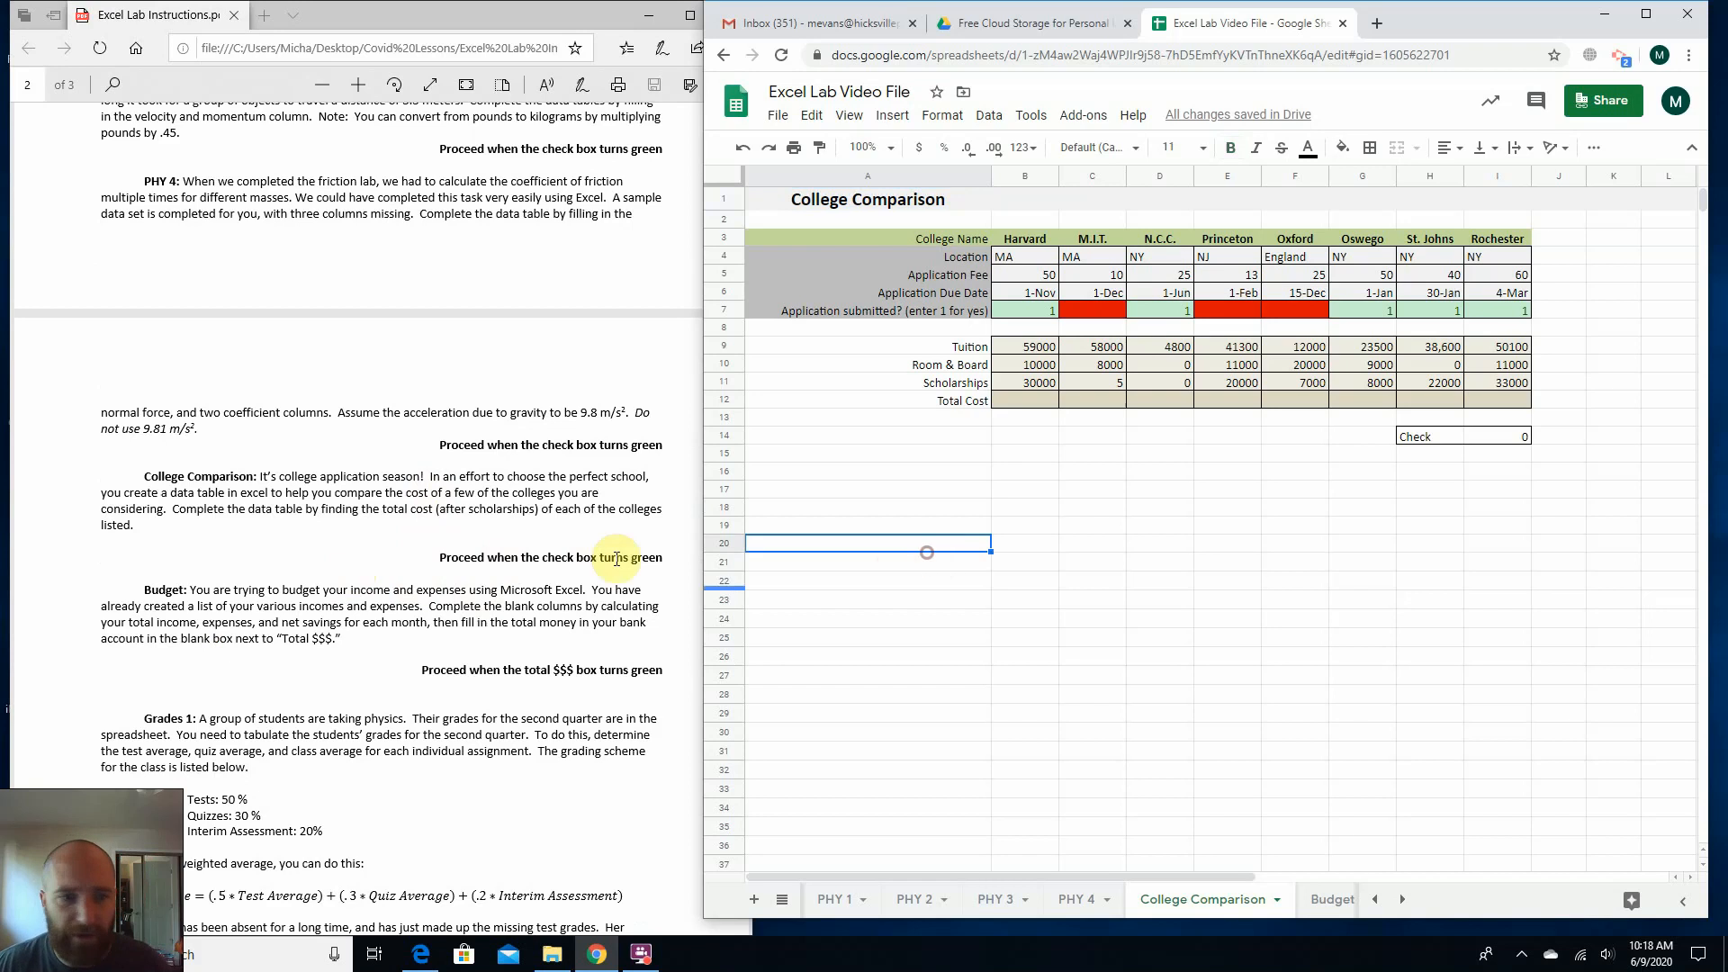
{"action": "left_click", "coordinate": [445, 522]}
{"action": "left_click", "coordinate": [1024, 461]}
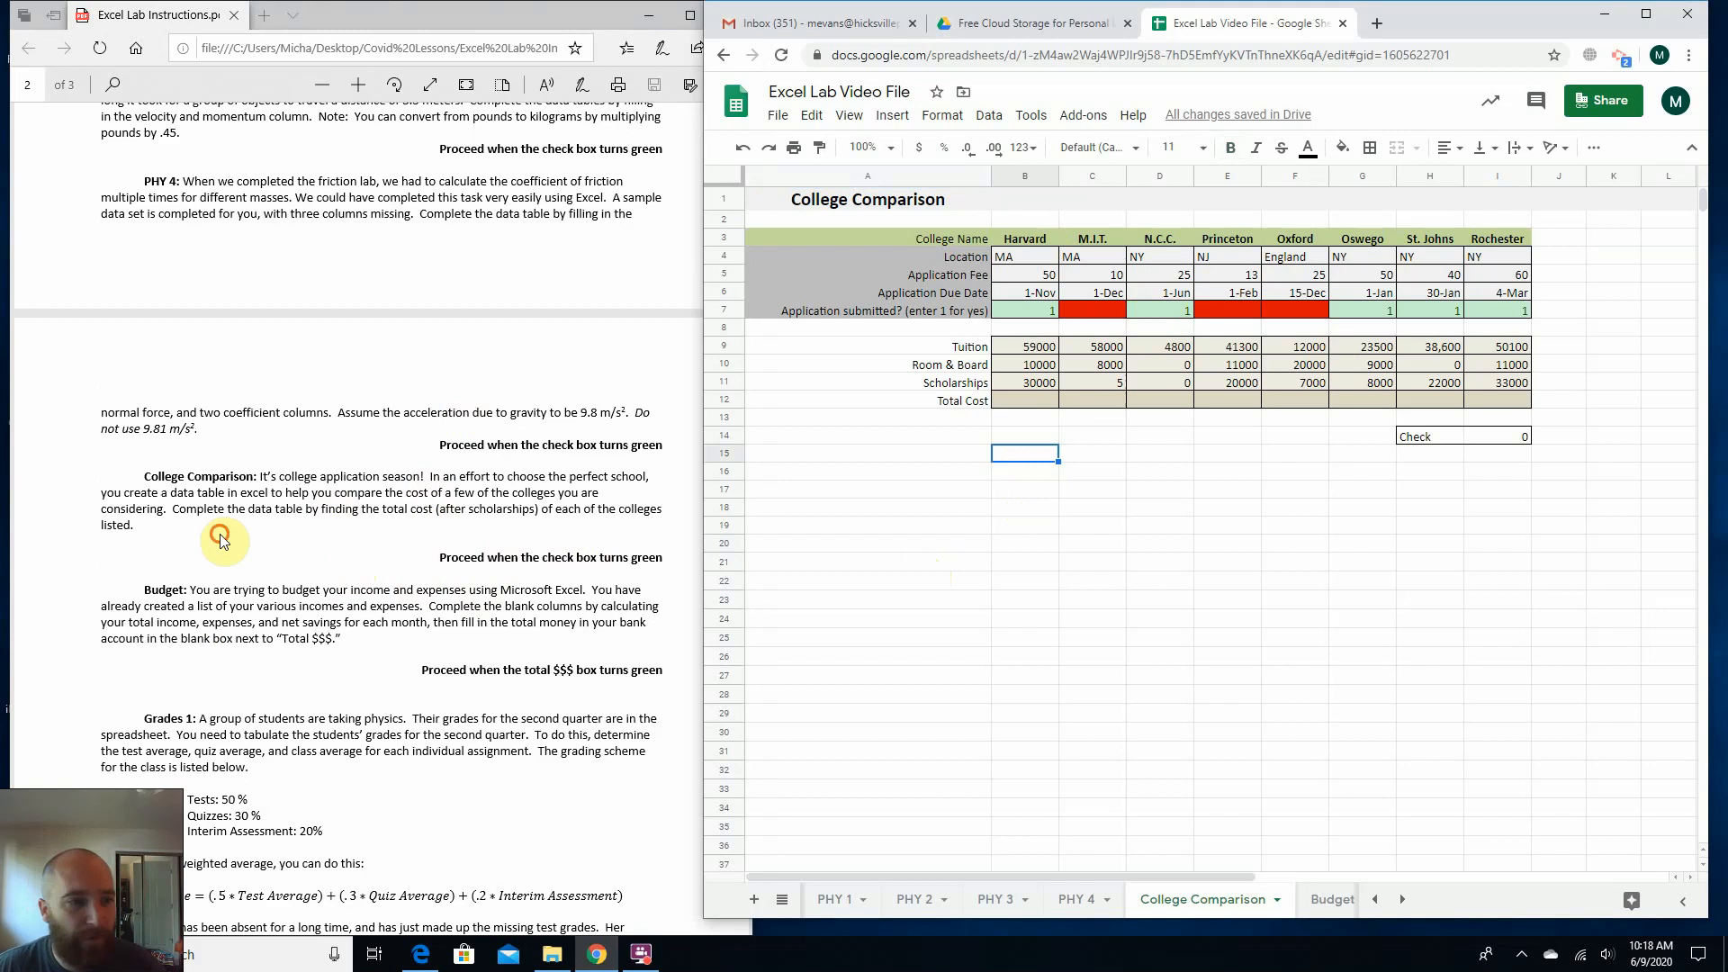
{"action": "left_click", "coordinate": [236, 504]}
{"action": "left_click_drag", "start_coordinate": [243, 493], "coordinate": [447, 486]}
{"action": "left_click", "coordinate": [447, 486]}
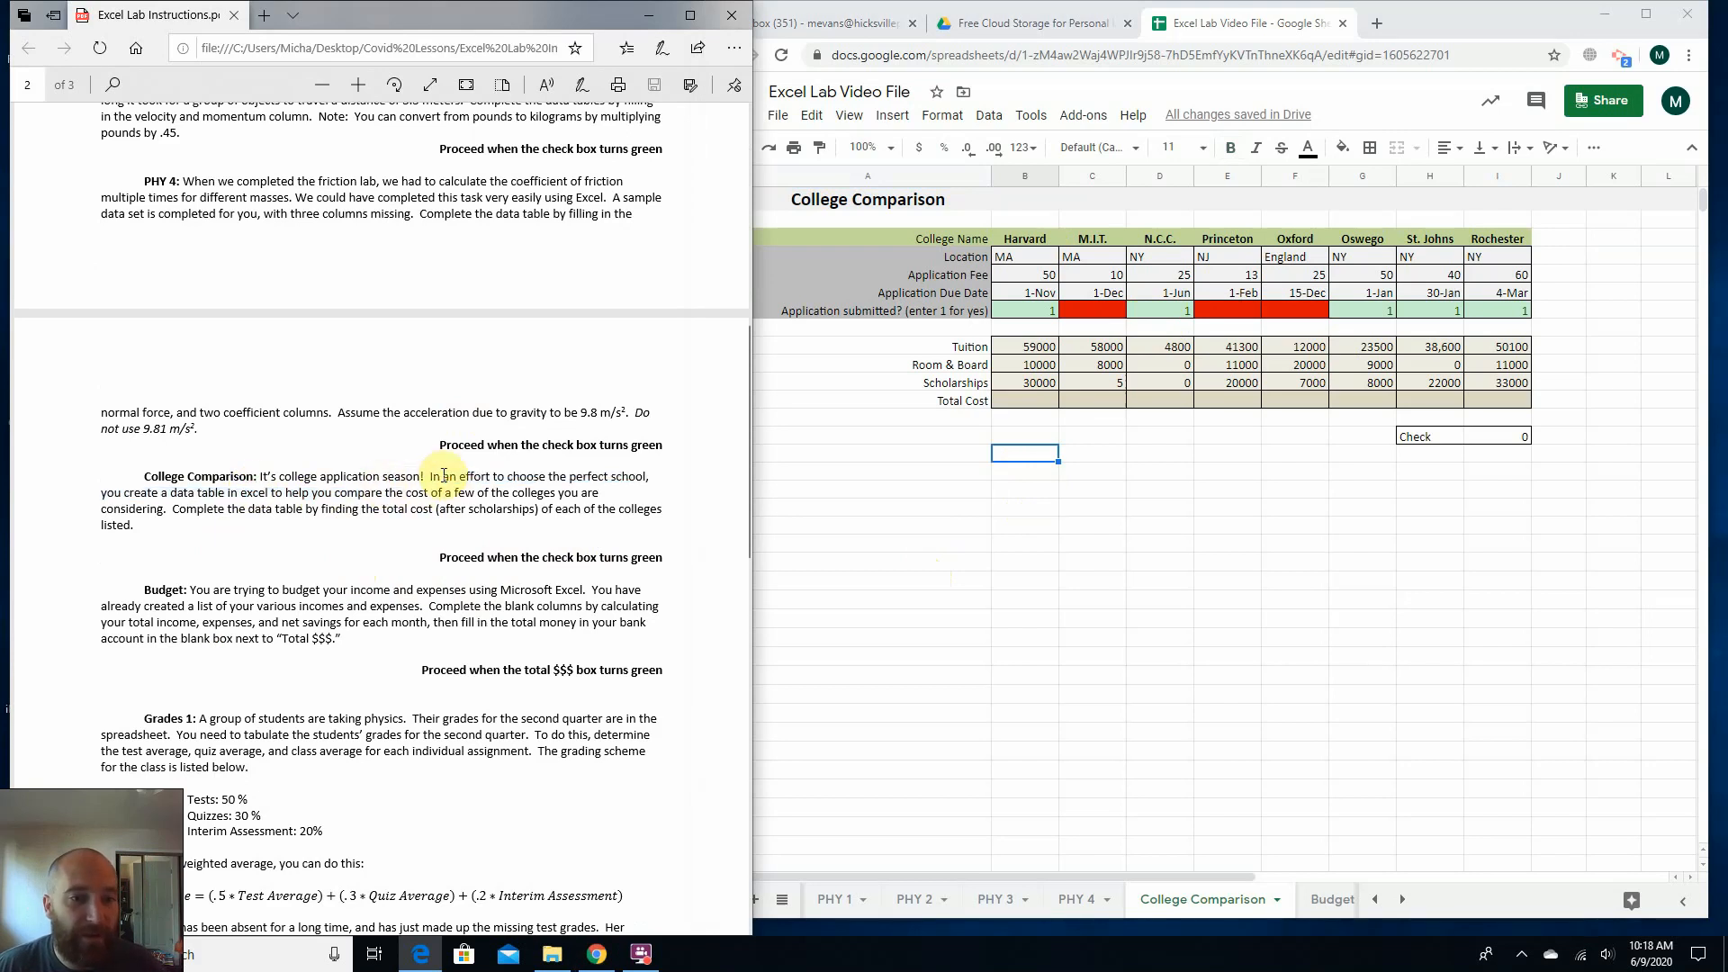
{"action": "left_click_drag", "start_coordinate": [101, 493], "coordinate": [500, 514]}
{"action": "left_click", "coordinate": [356, 515]}
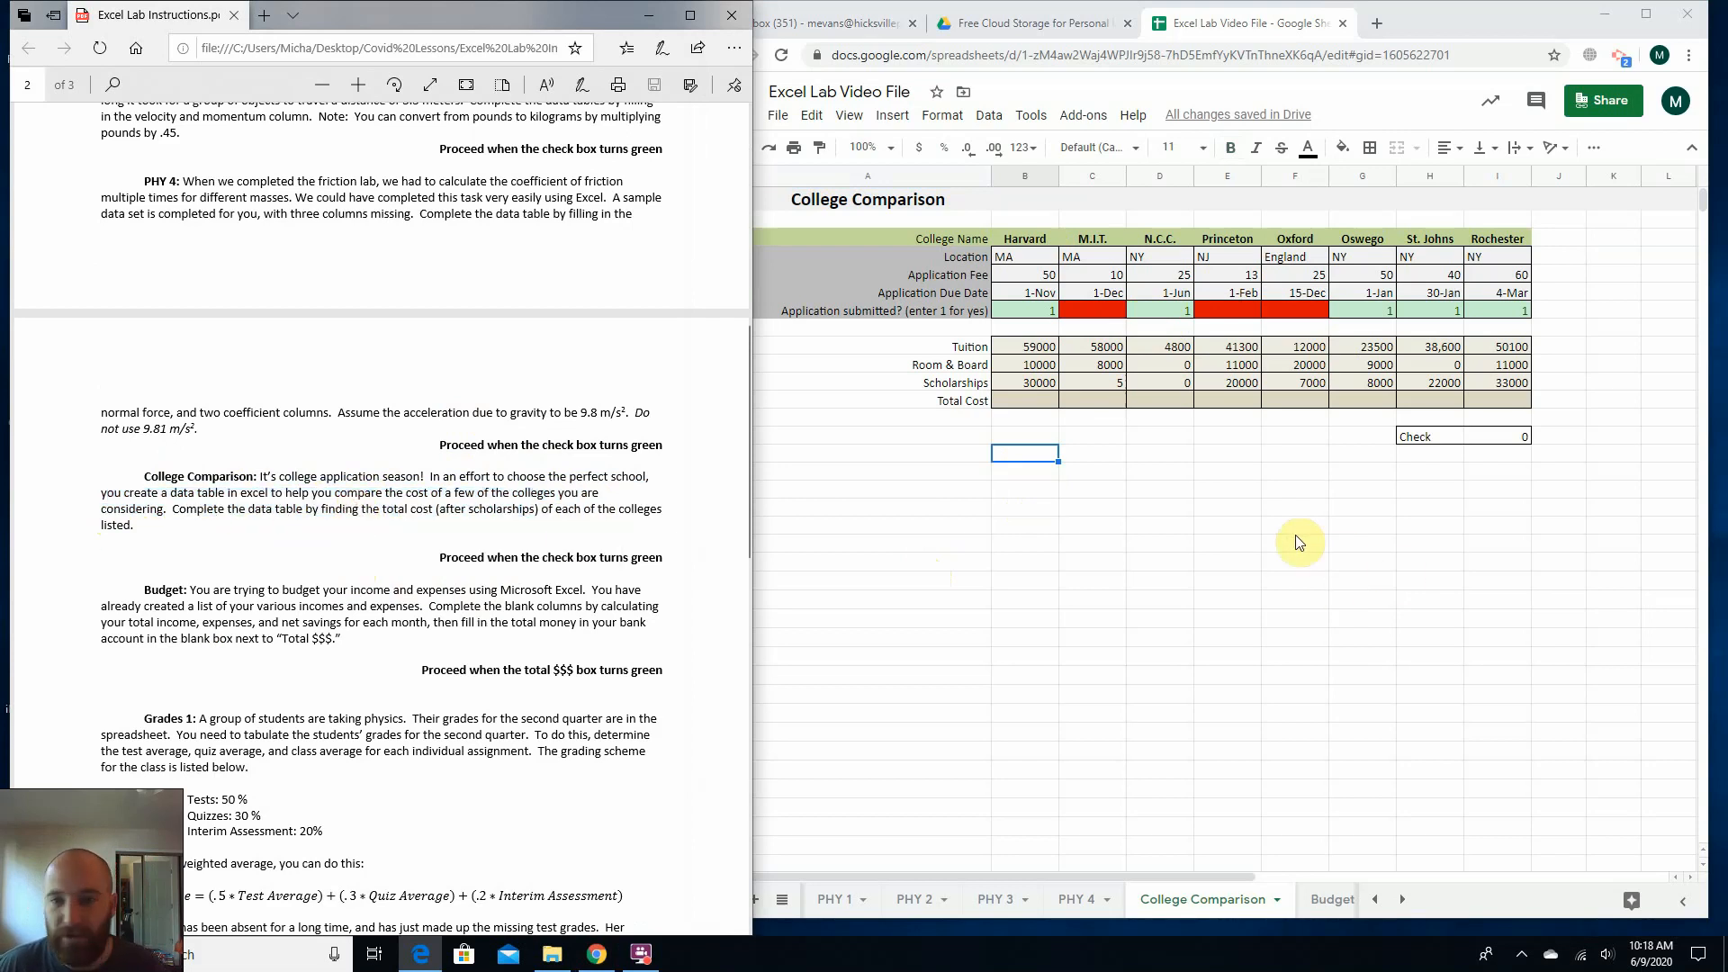
Review the college names across row 3 of the College Comparison table, from Harvard to Rochester.
{"action": "left_click", "coordinate": [1211, 531]}
{"action": "left_click", "coordinate": [1026, 239]}
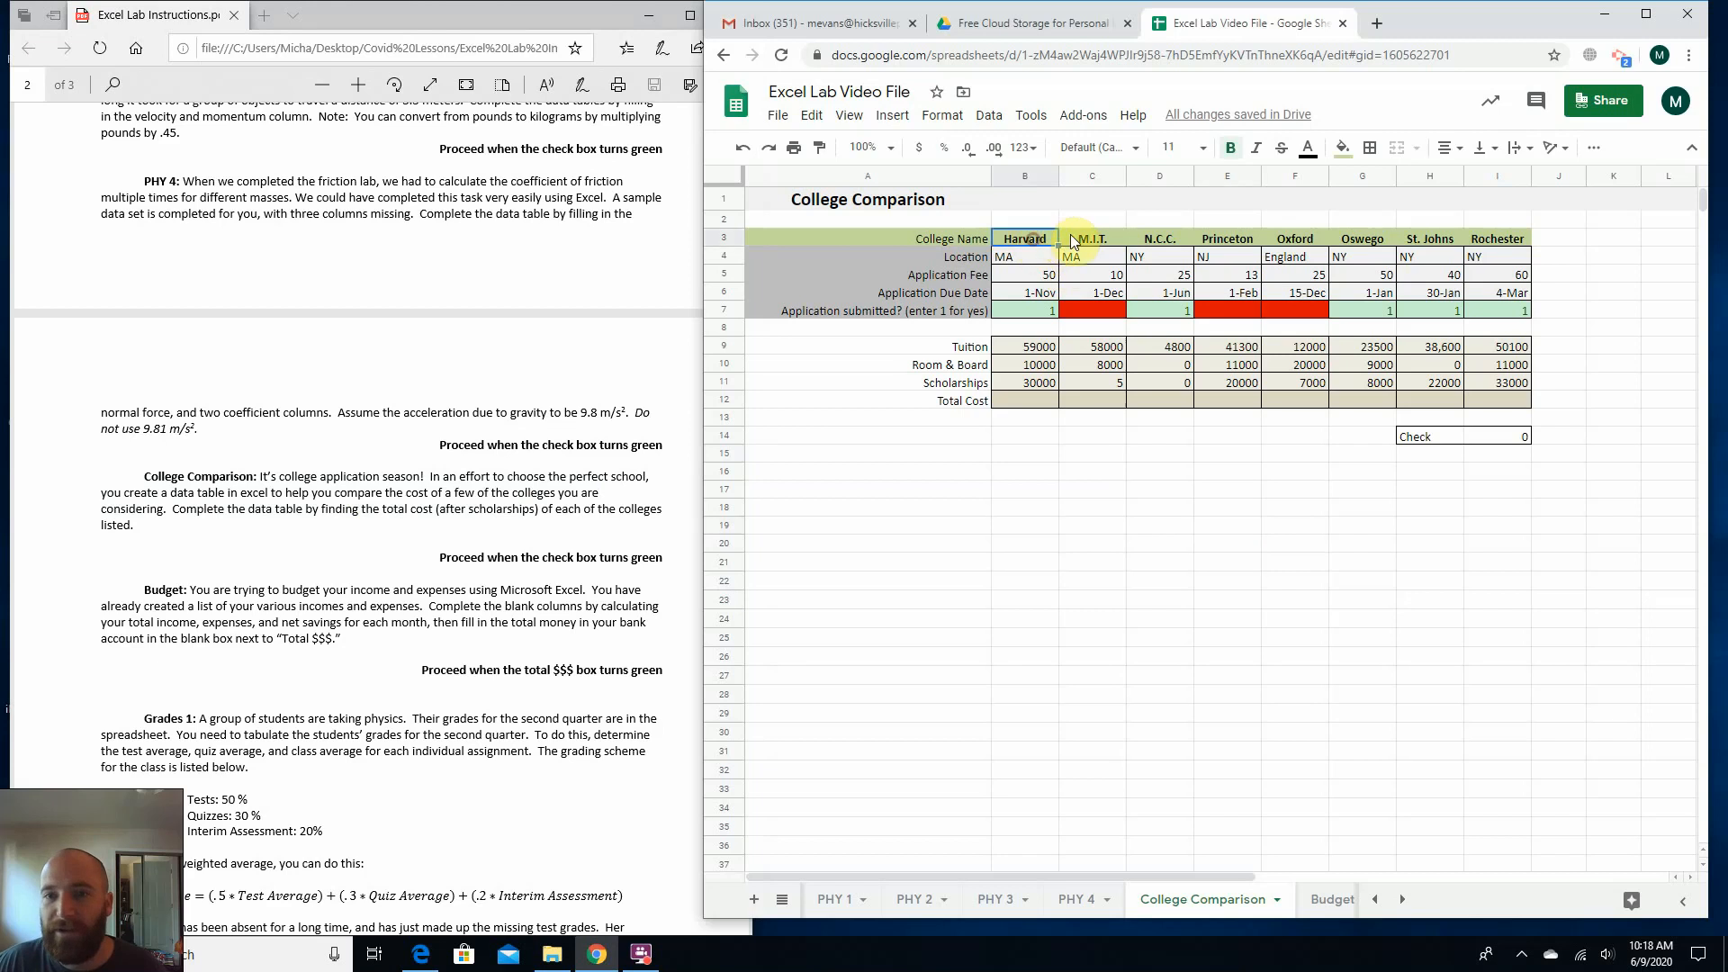
{"action": "left_click", "coordinate": [1159, 239]}
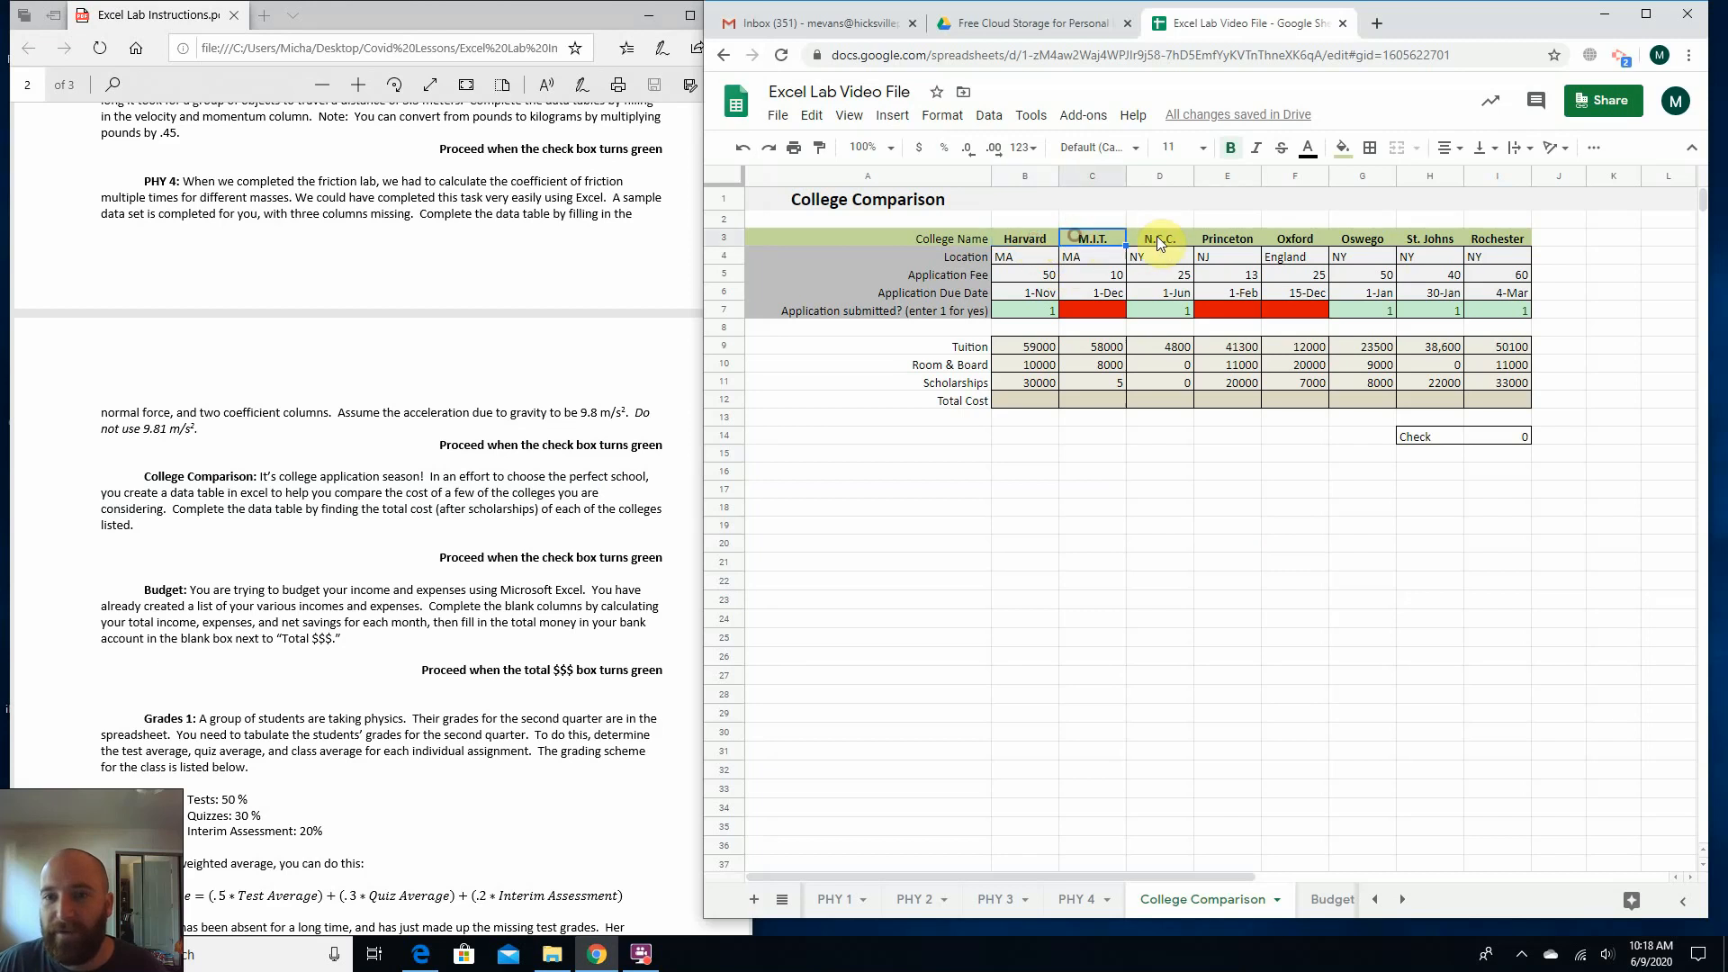
{"action": "left_click", "coordinate": [1238, 245]}
{"action": "left_click", "coordinate": [1295, 241]}
{"action": "left_click", "coordinate": [1363, 245]}
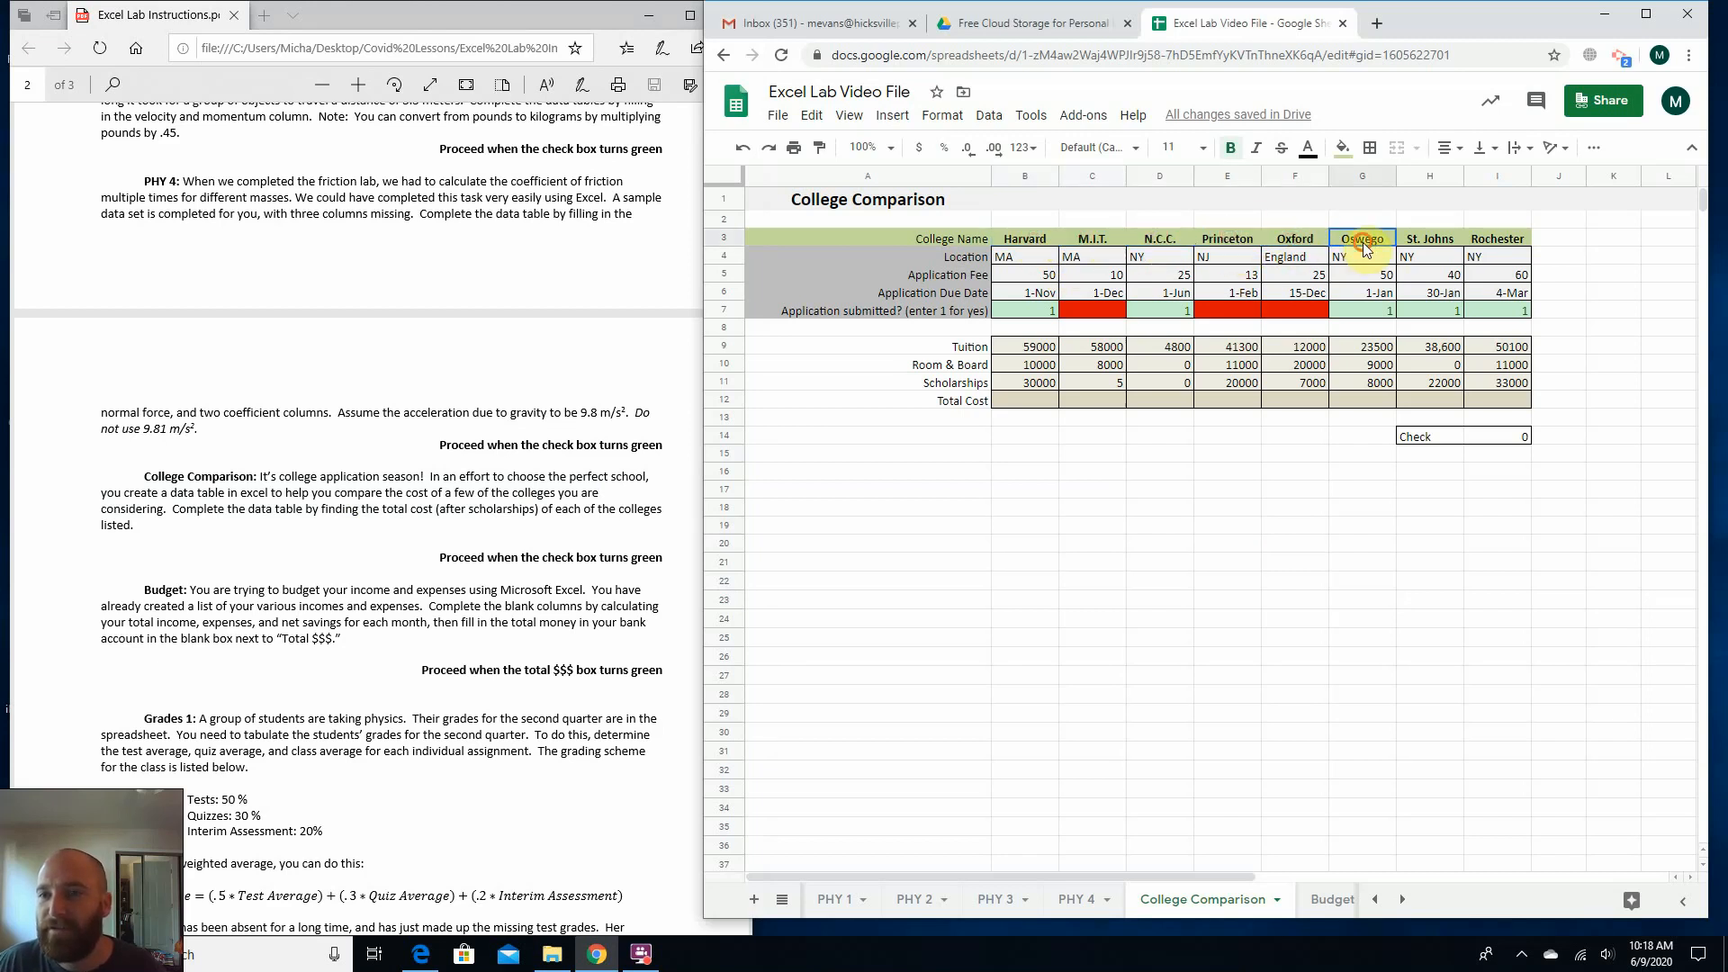
{"action": "left_click", "coordinate": [1432, 243]}
{"action": "left_click", "coordinate": [1508, 245]}
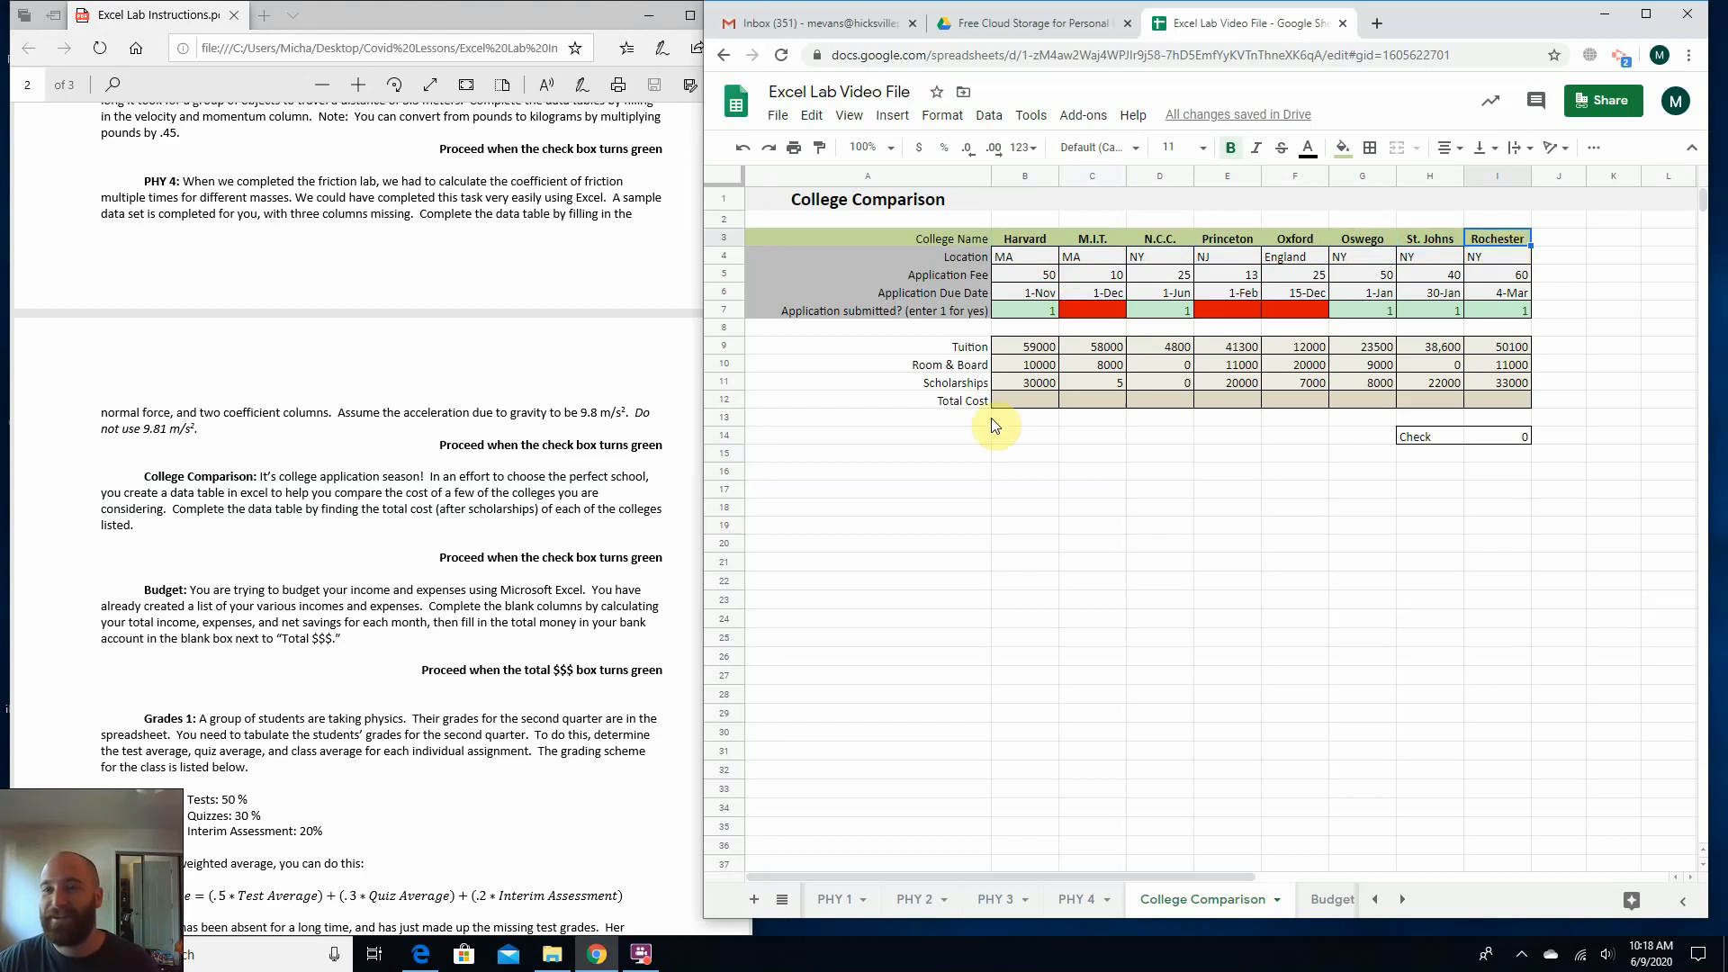
{"action": "left_click", "coordinate": [1026, 529]}
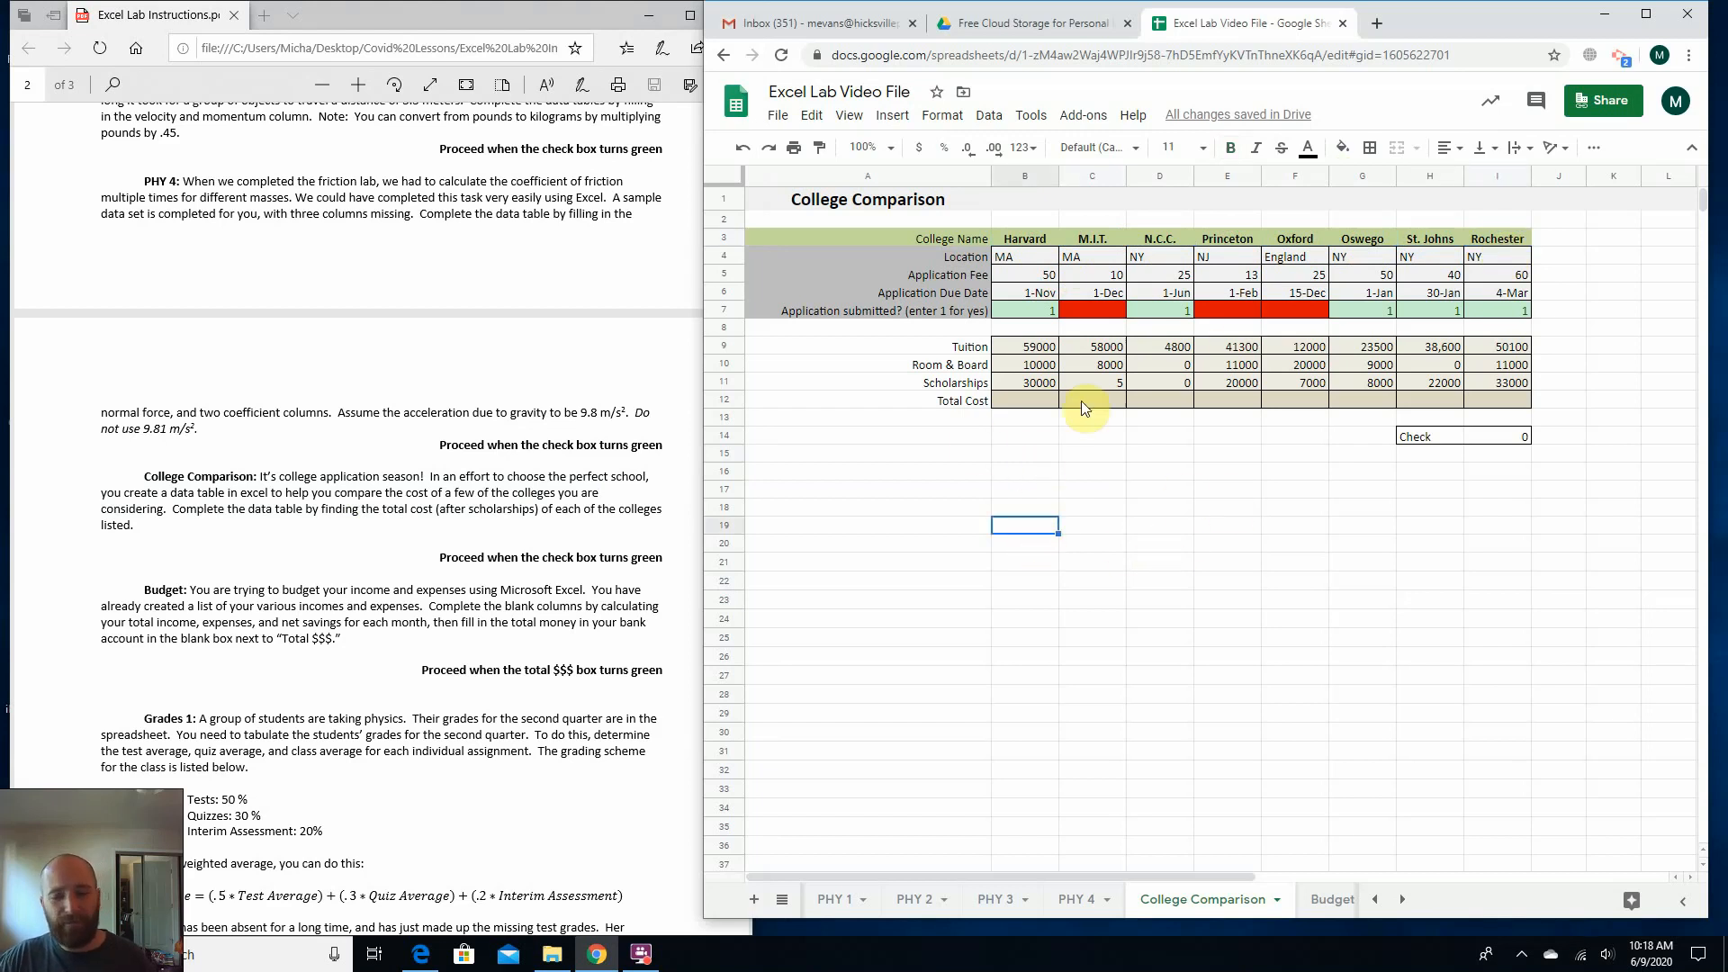
Try a test entry in M.I.T.'s "Application submitted?" cell C7 and clear it again.
{"action": "left_click", "coordinate": [1084, 306]}
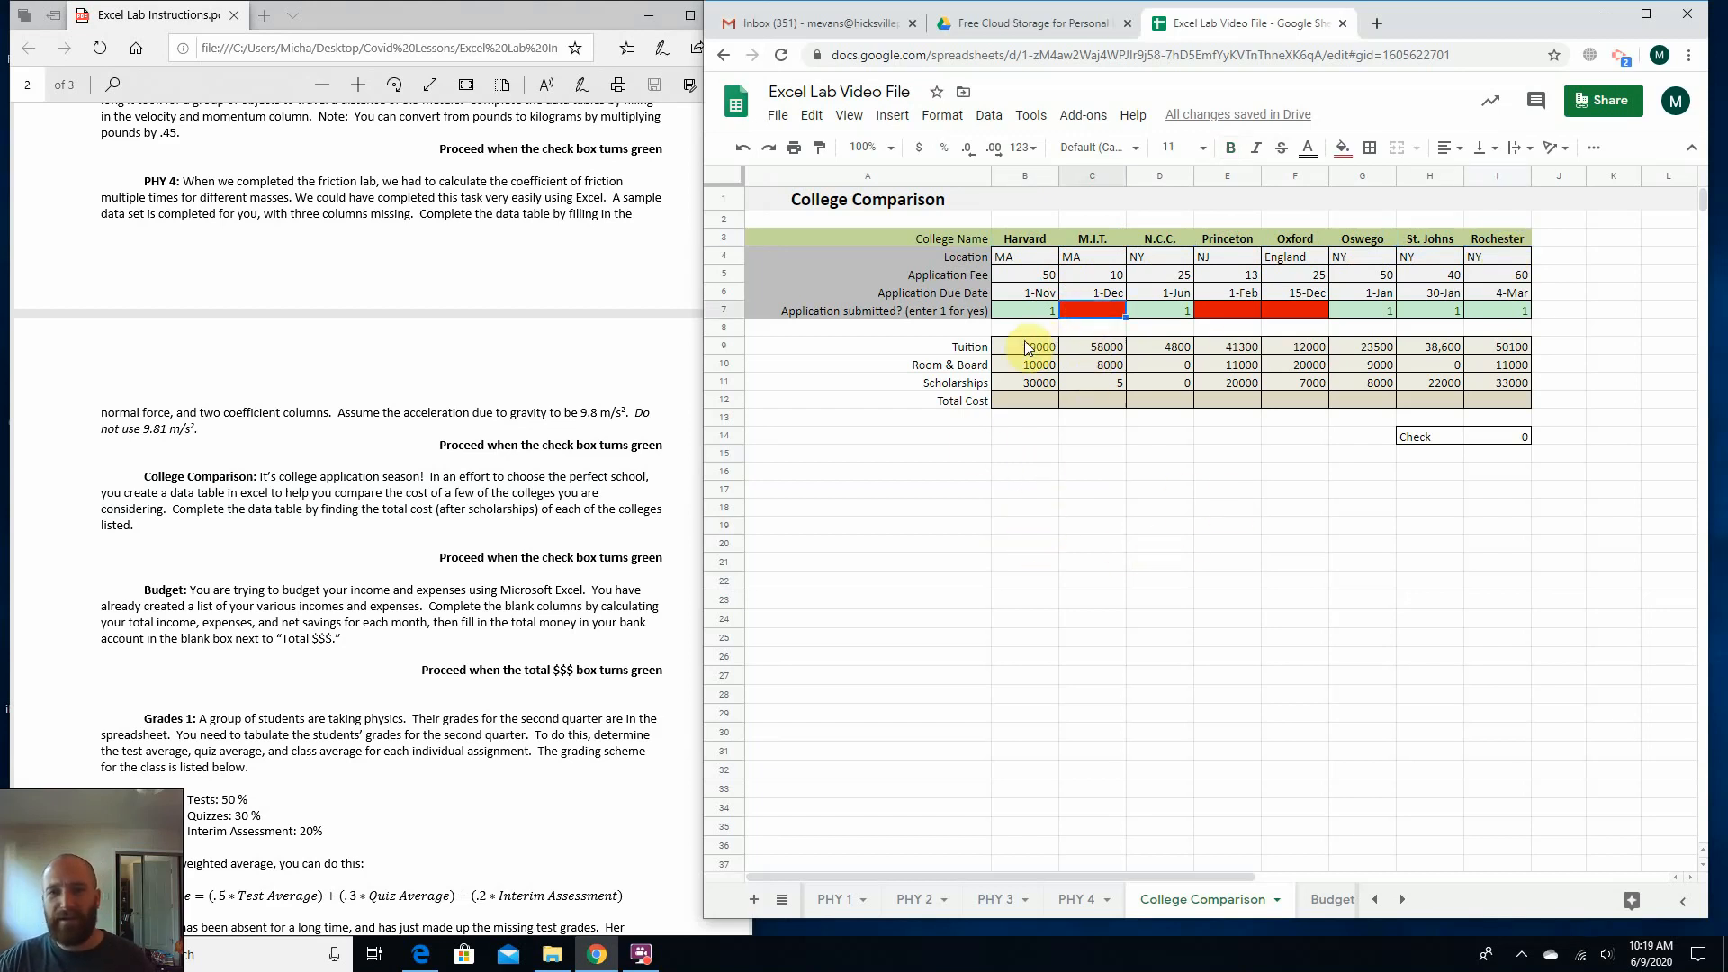
{"action": "left_click", "coordinate": [1005, 330]}
{"action": "left_click", "coordinate": [801, 310]}
{"action": "left_click", "coordinate": [1098, 311]}
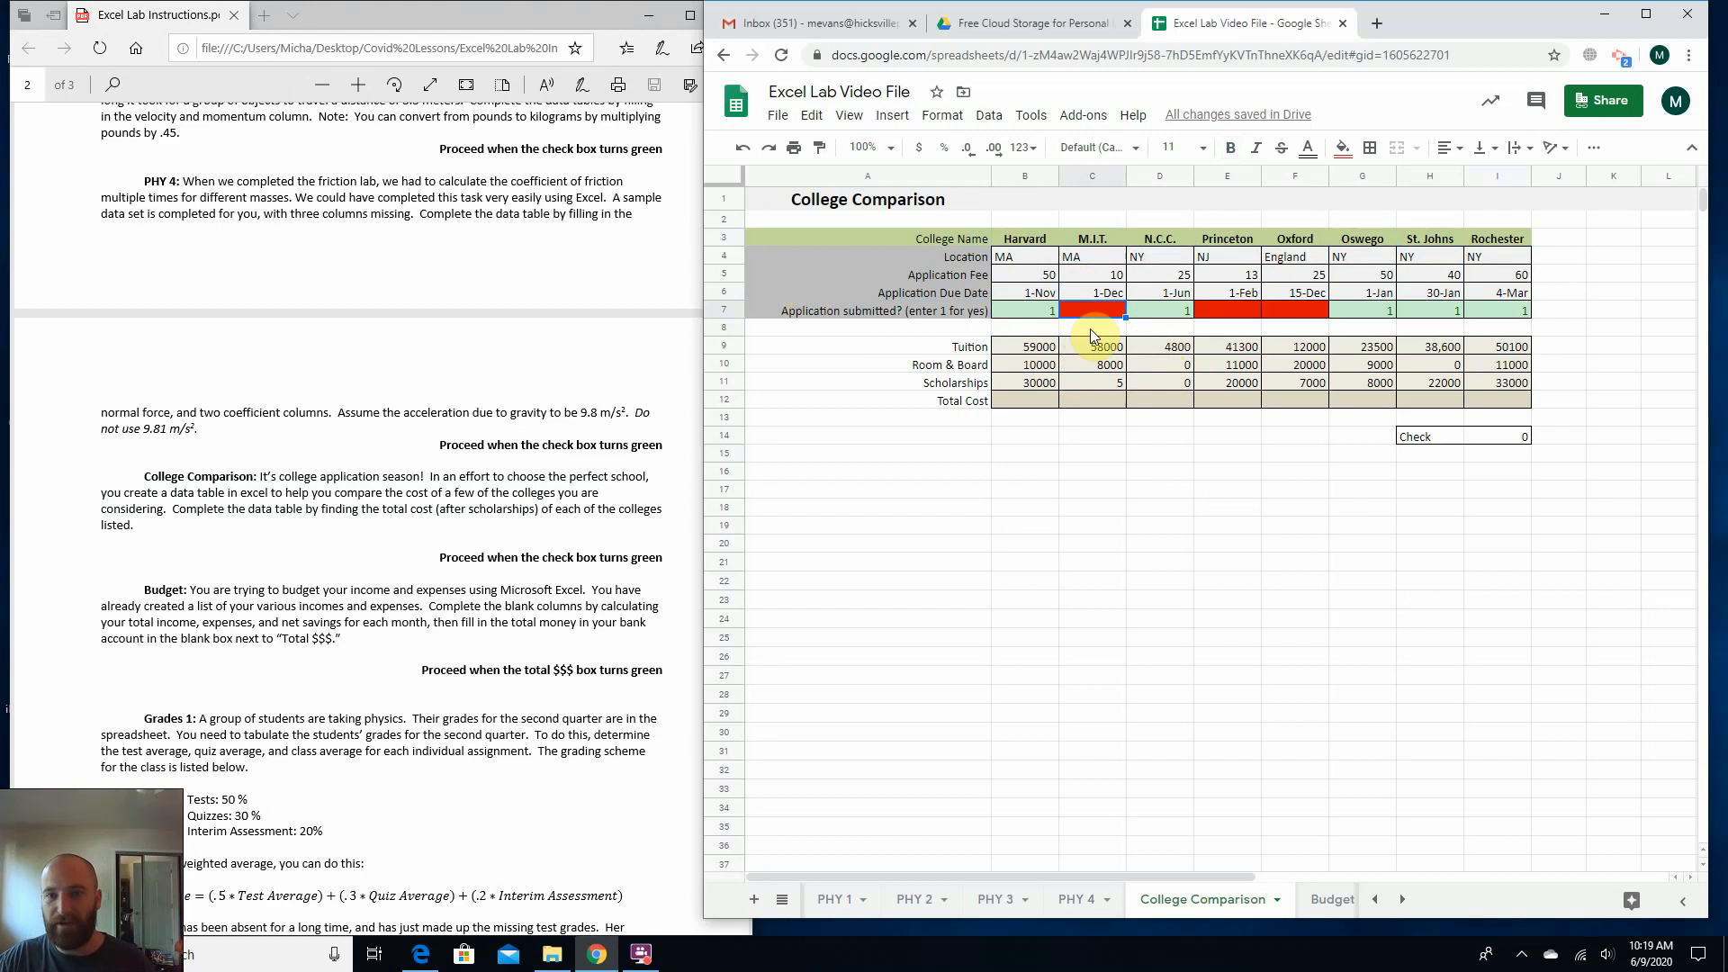
{"action": "key", "text": "Return"}
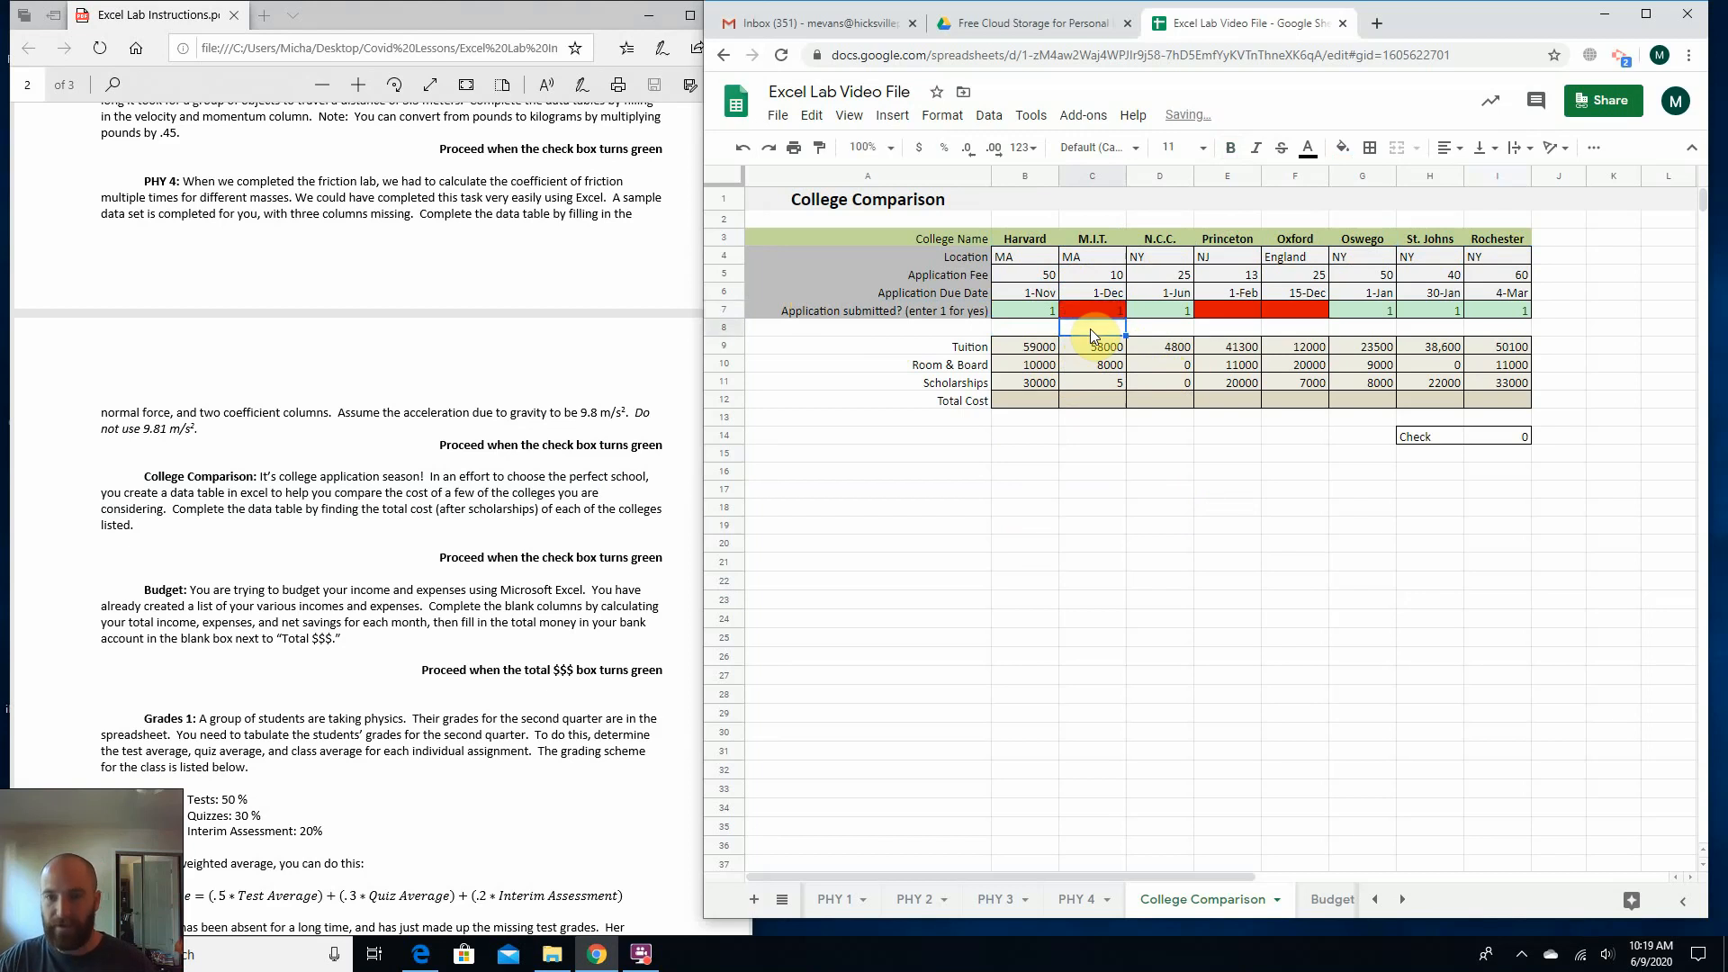
{"action": "left_click", "coordinate": [1105, 308]}
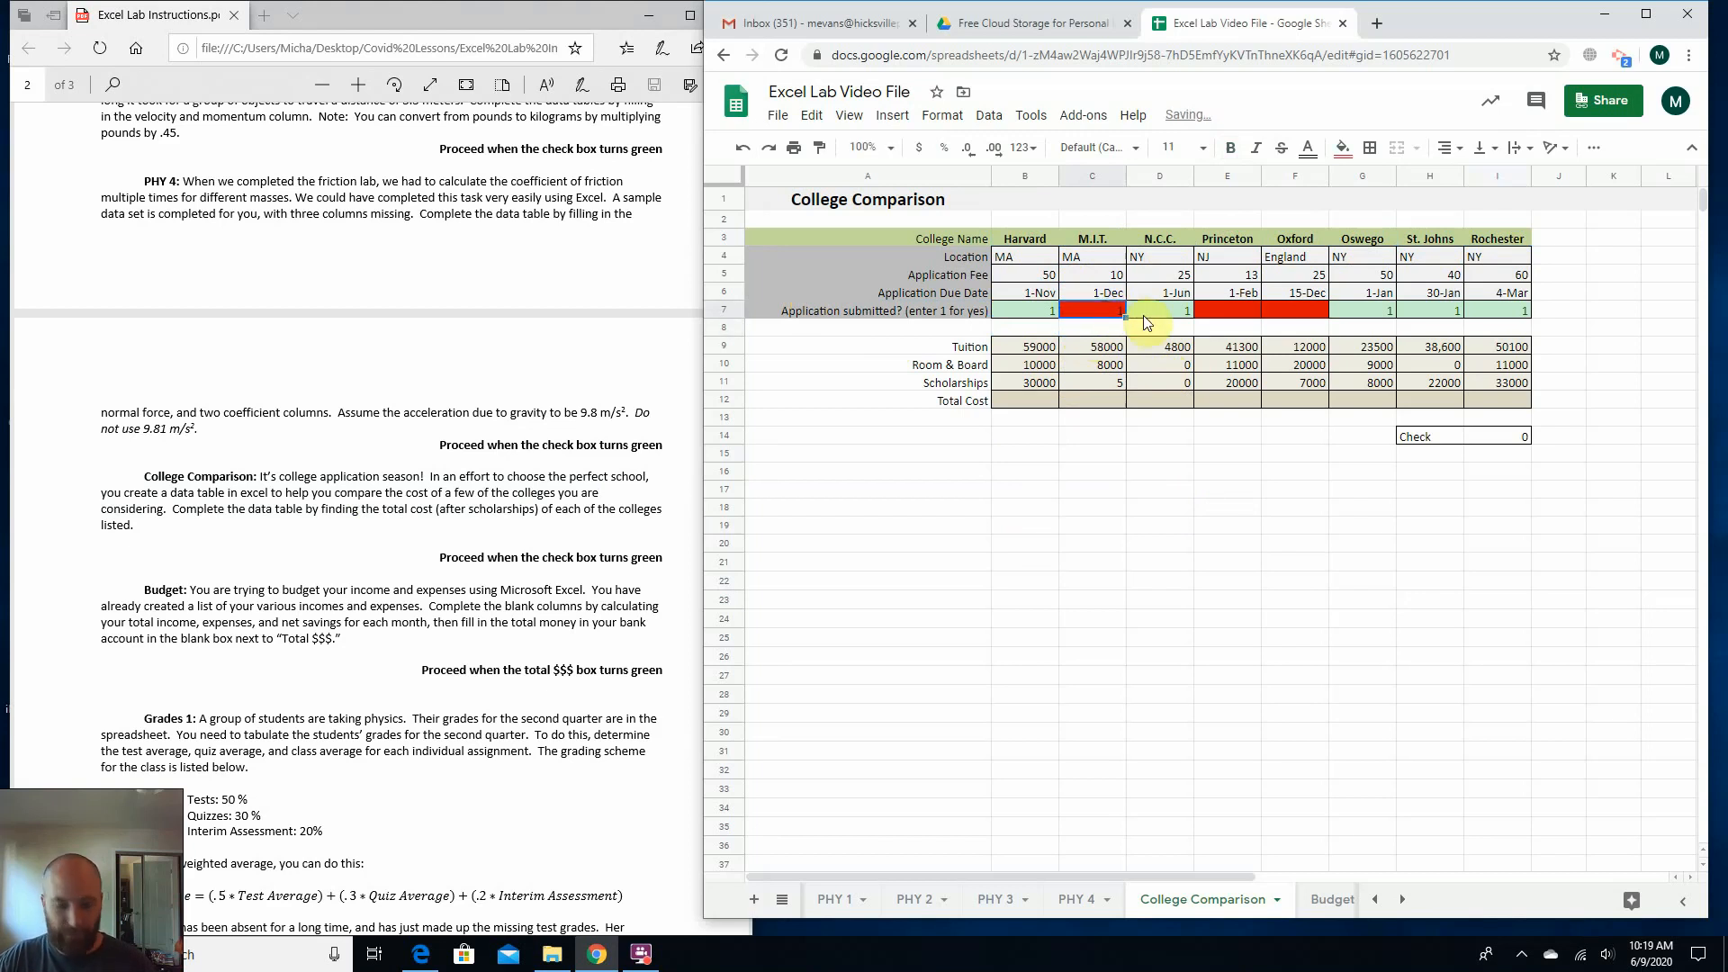
{"action": "key", "text": "Delete"}
{"action": "left_click", "coordinate": [1101, 421]}
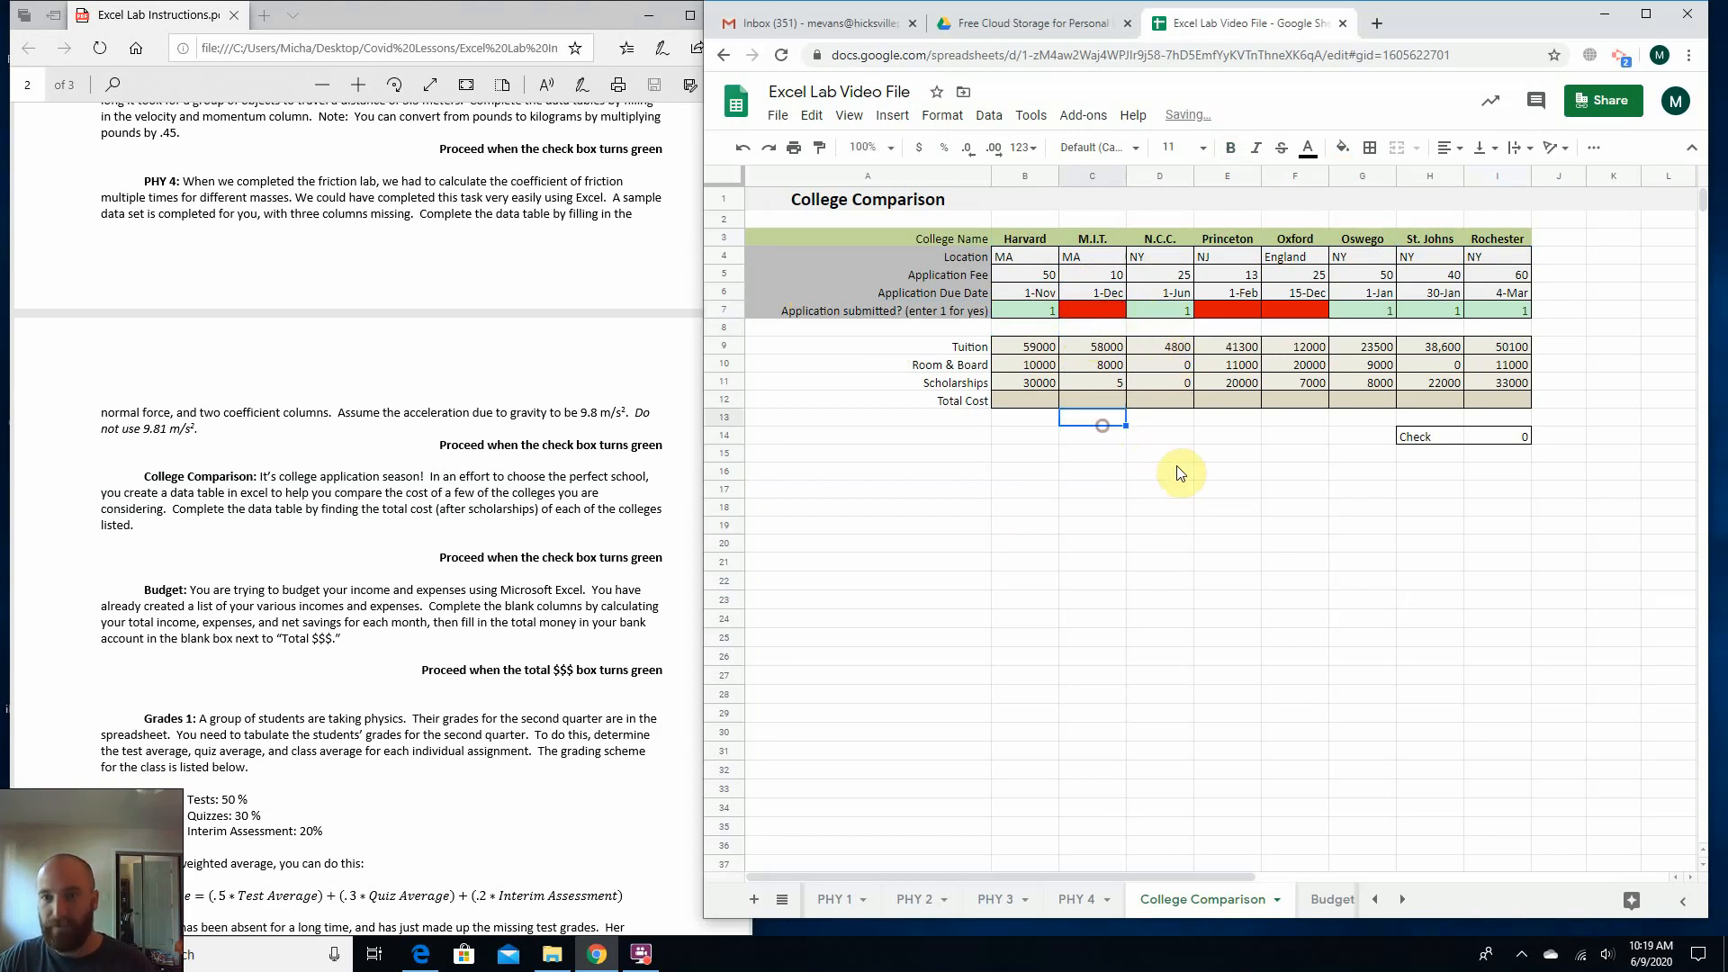
Mark the M.I.T. and Princeton applications as submitted by entering 1 in C7 and E7.
{"action": "left_click", "coordinate": [1224, 308]}
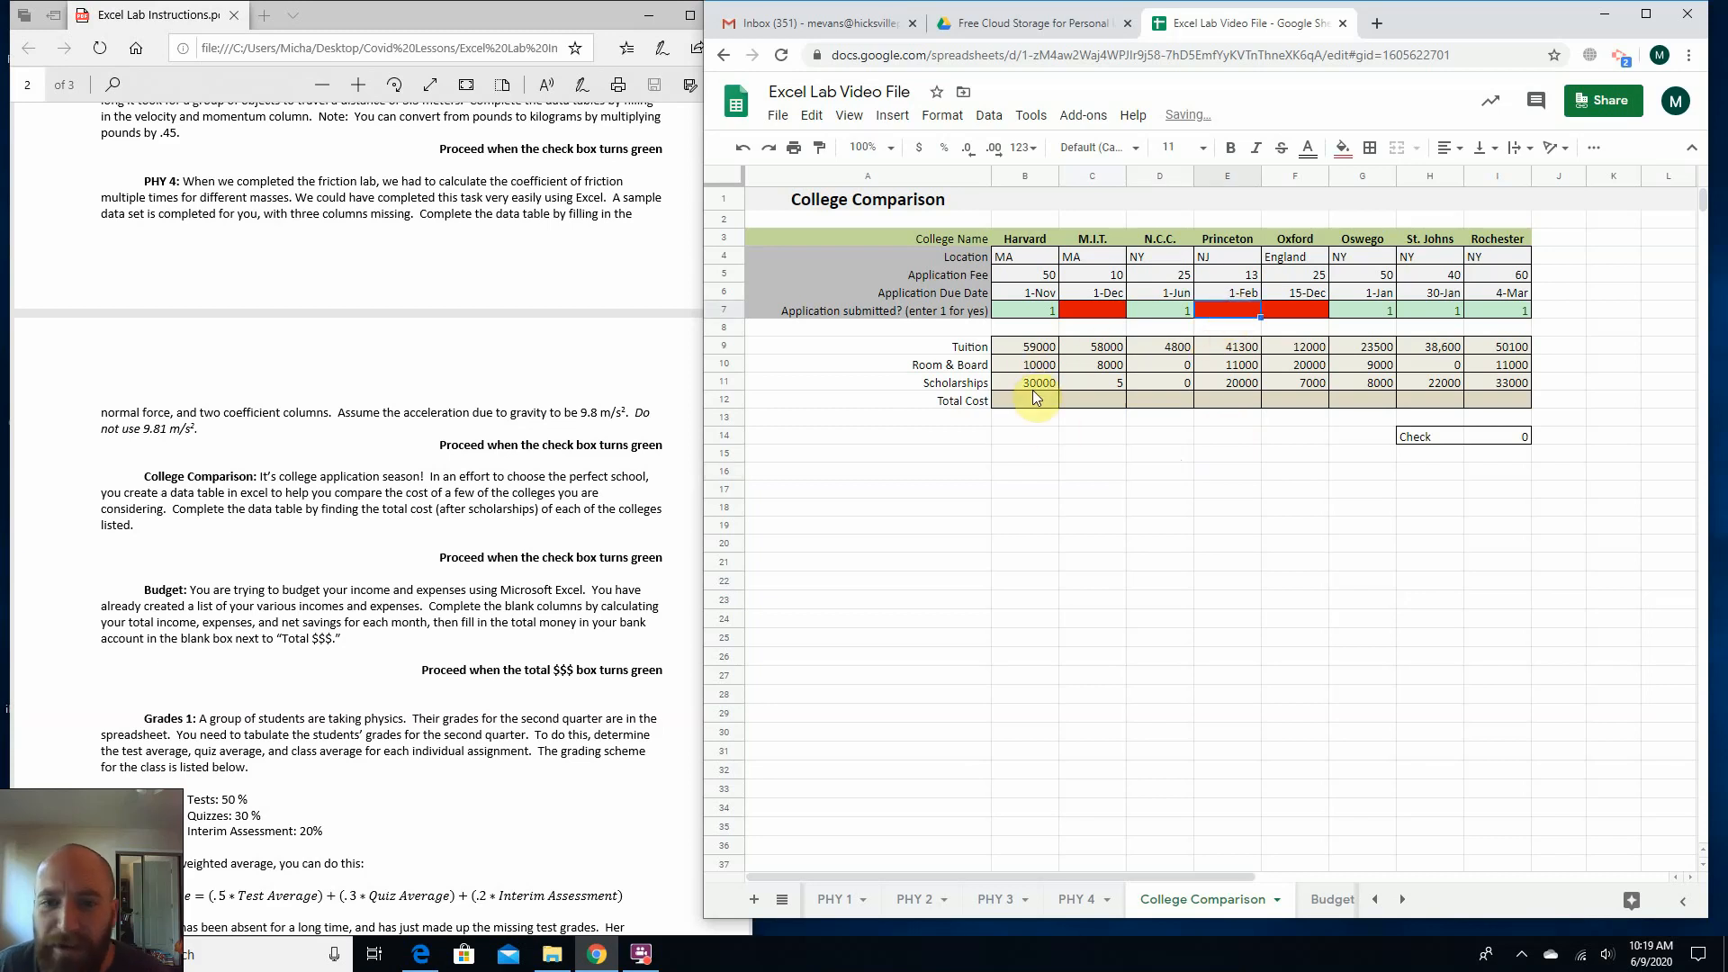
{"action": "left_click", "coordinate": [1032, 396]}
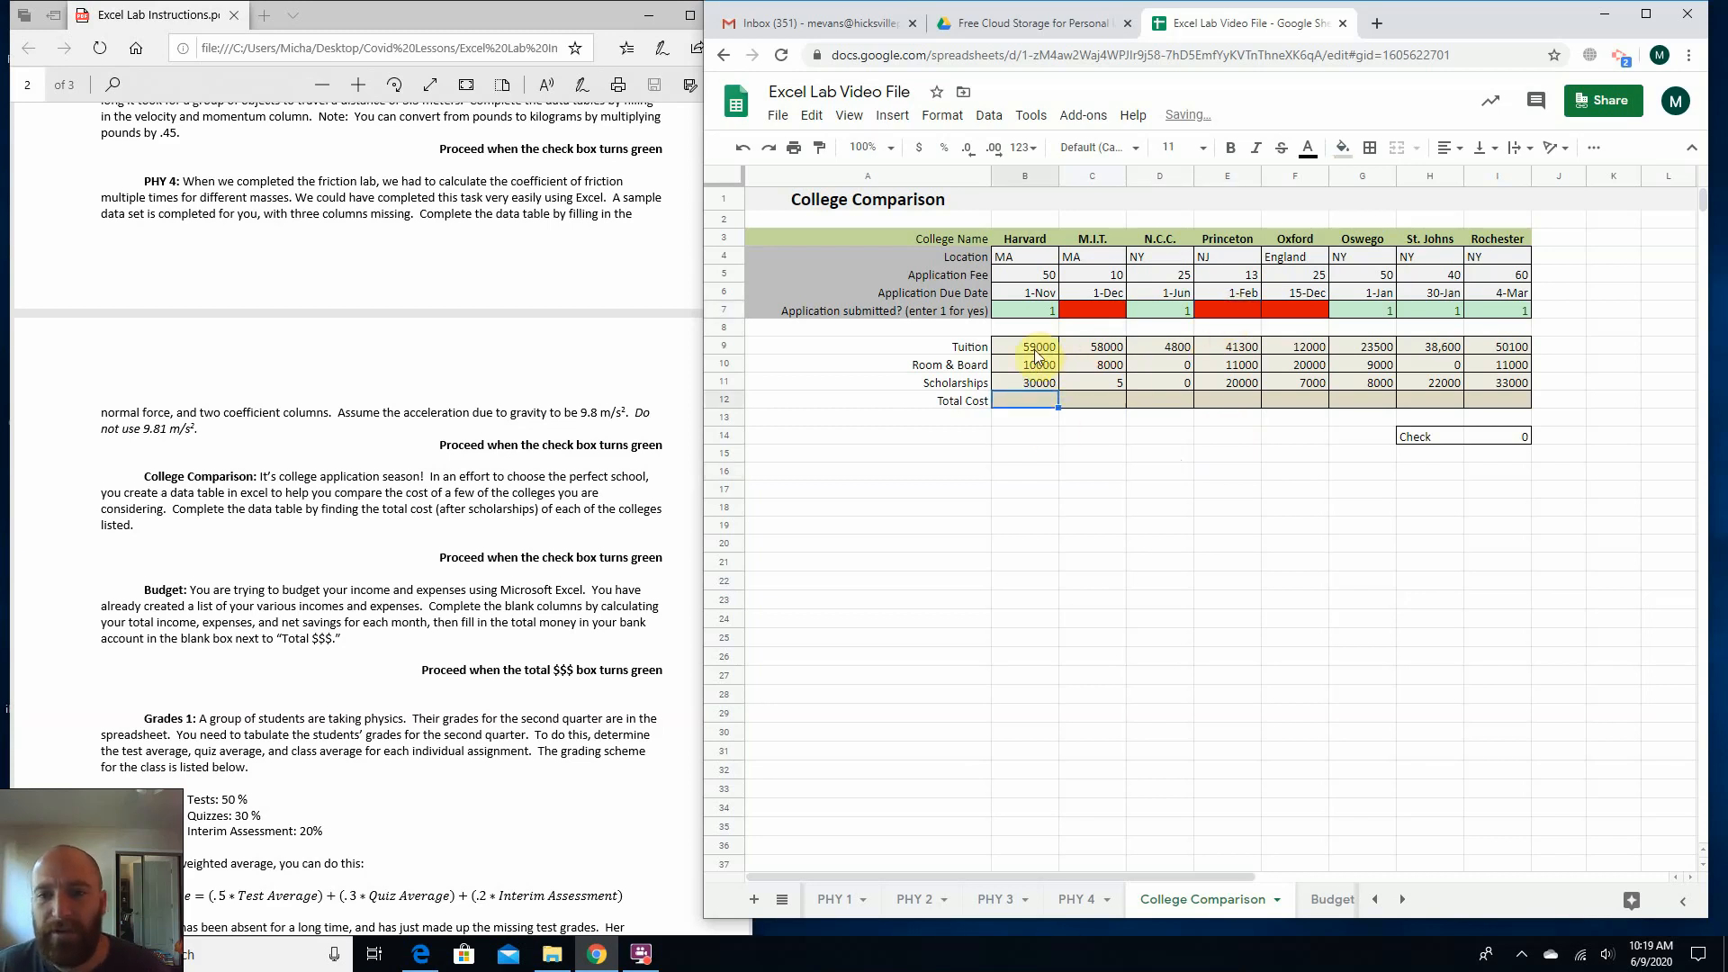
{"action": "left_click", "coordinate": [1094, 315]}
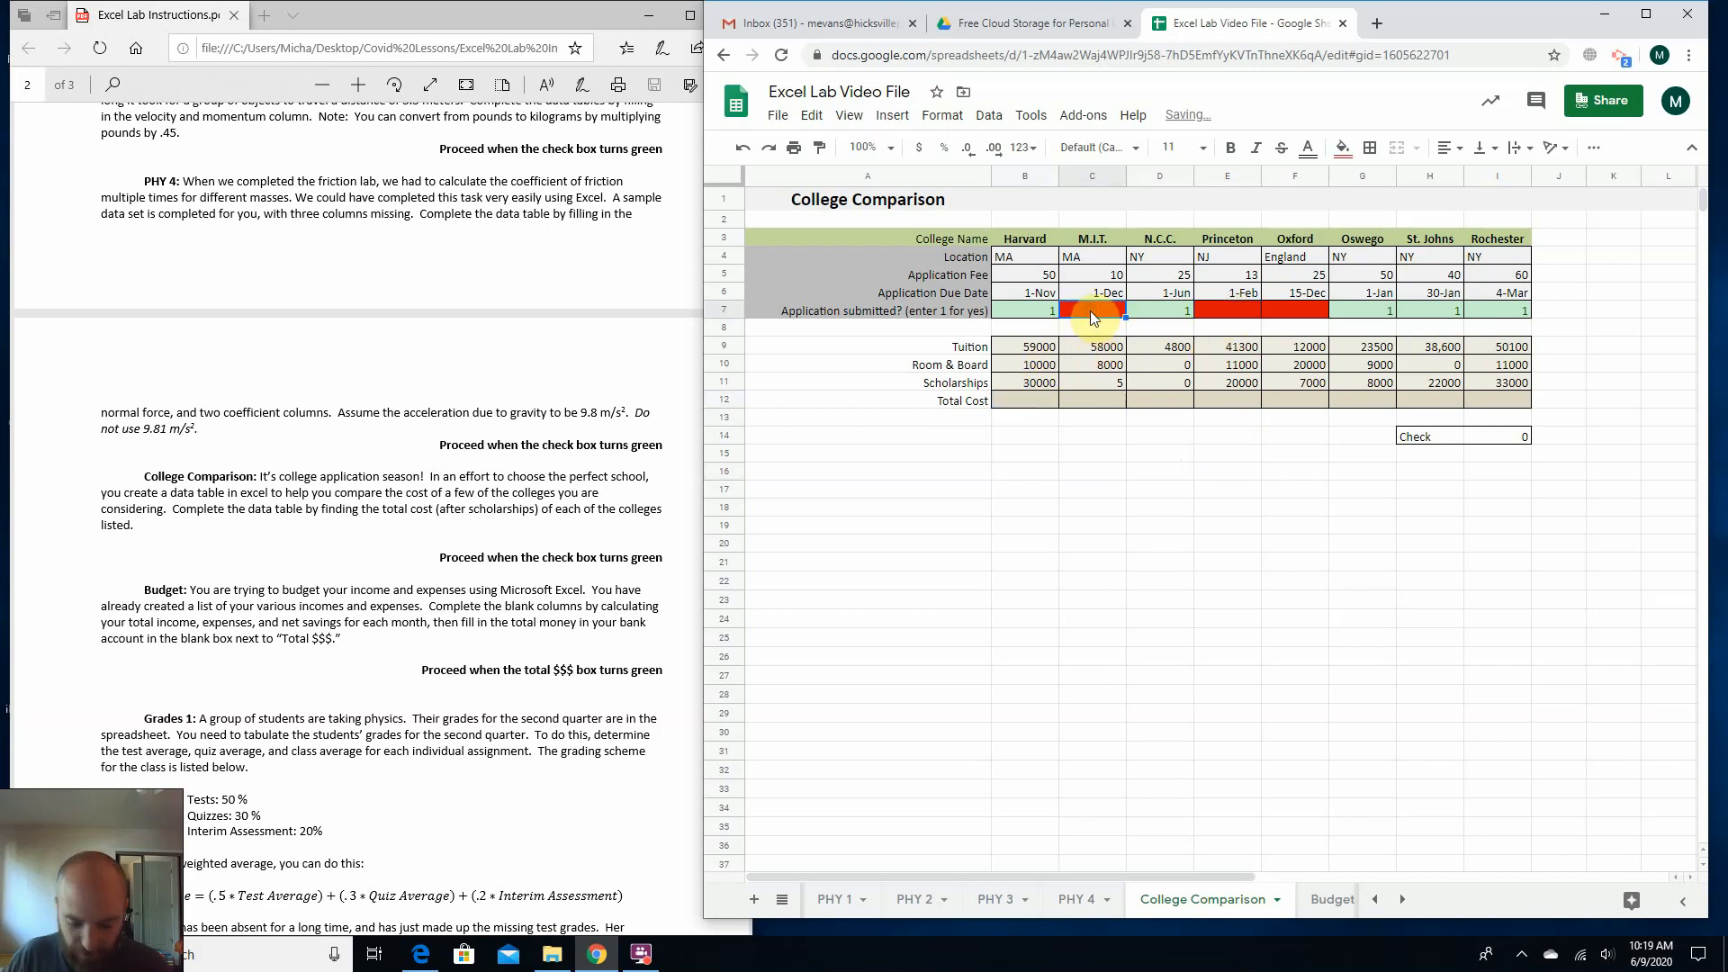
{"action": "type", "text": "1"}
{"action": "key", "text": "Return"}
{"action": "key", "text": "Up"}
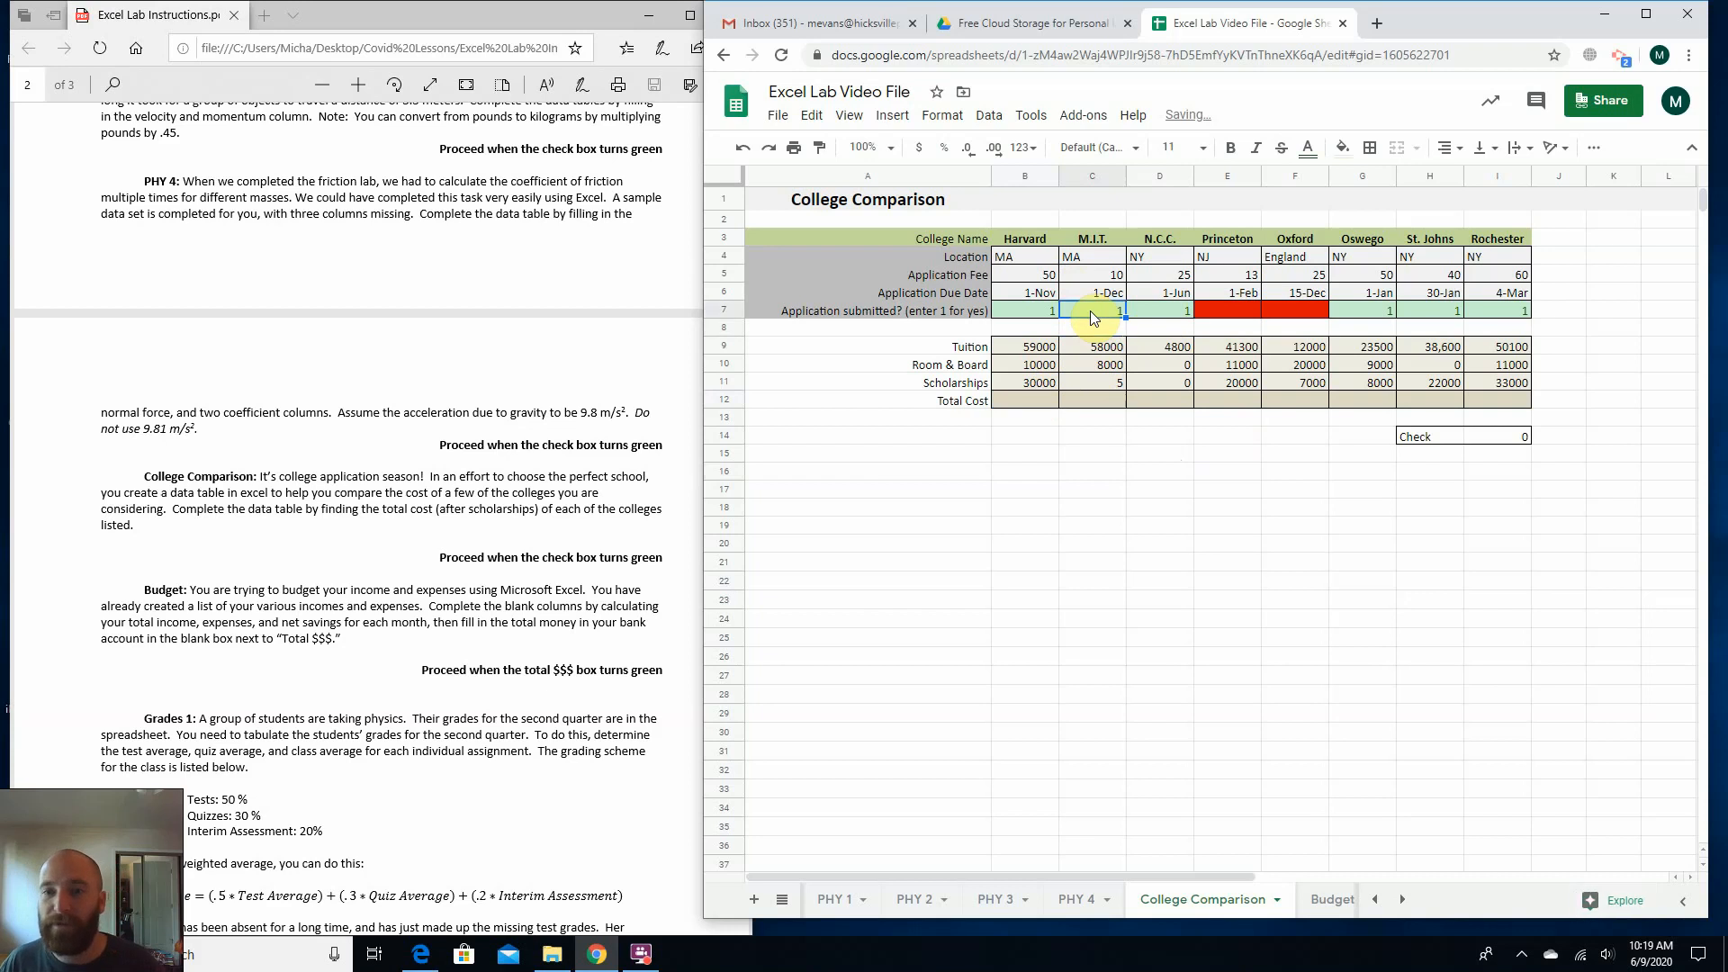
{"action": "key", "text": "Right"}
{"action": "key", "text": "Right"}
{"action": "type", "text": "1"}
{"action": "key", "text": "Return"}
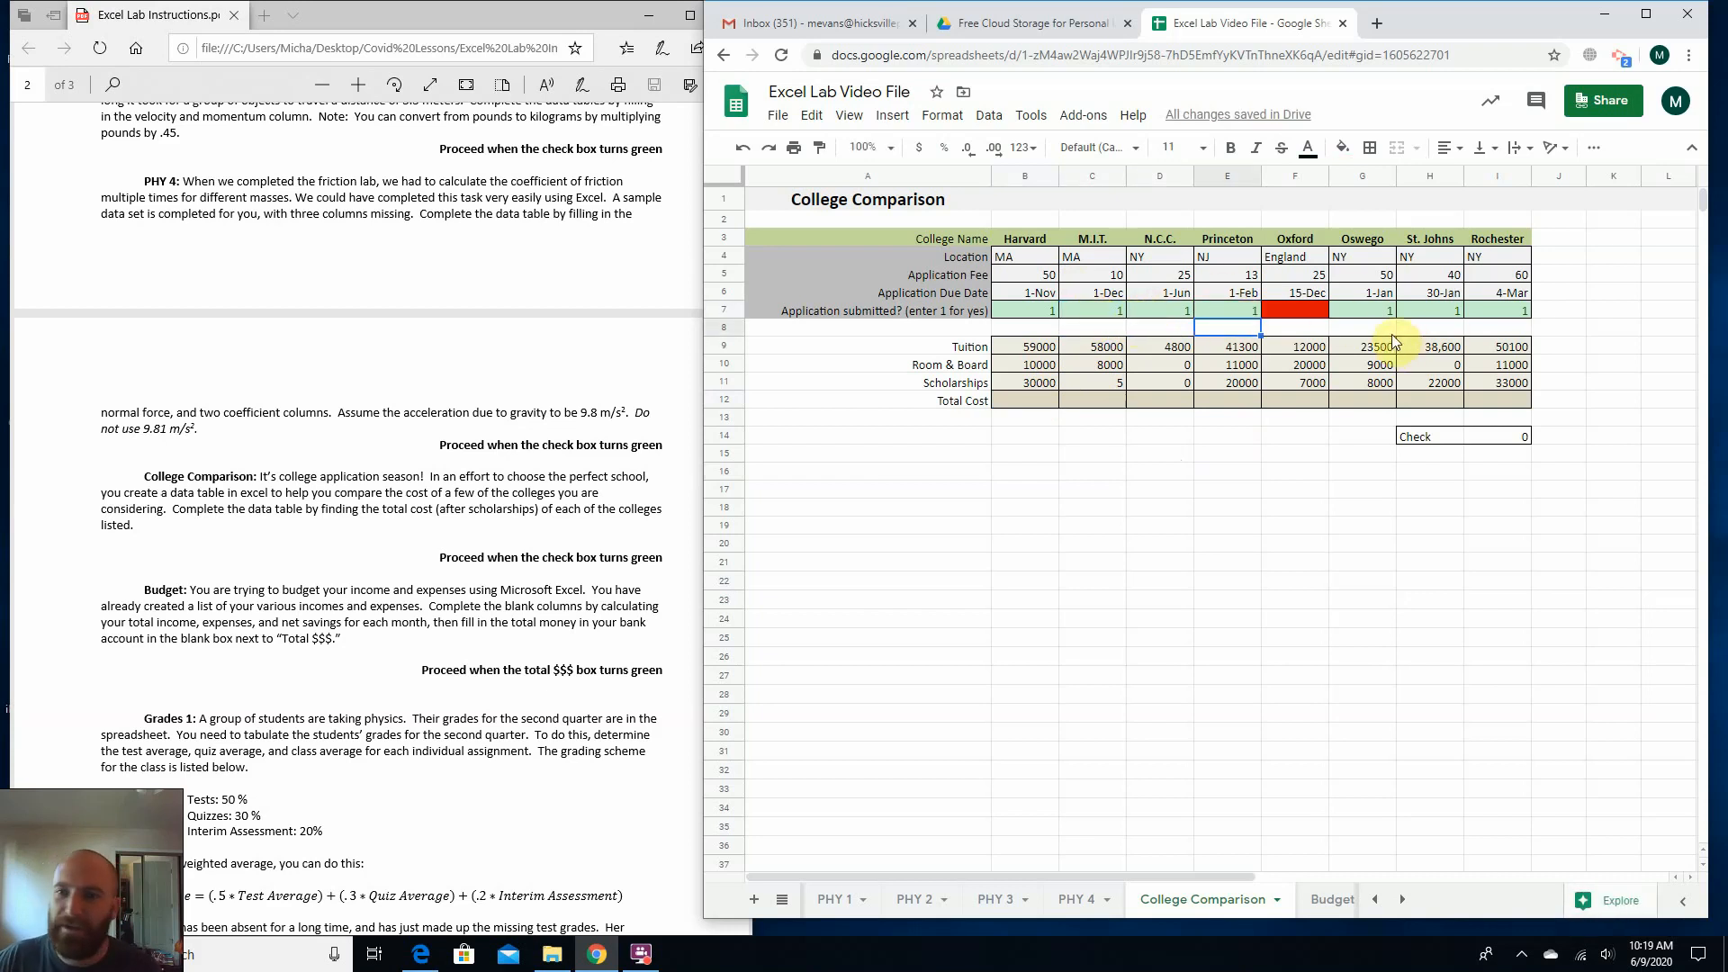
{"action": "left_click", "coordinate": [1309, 311]}
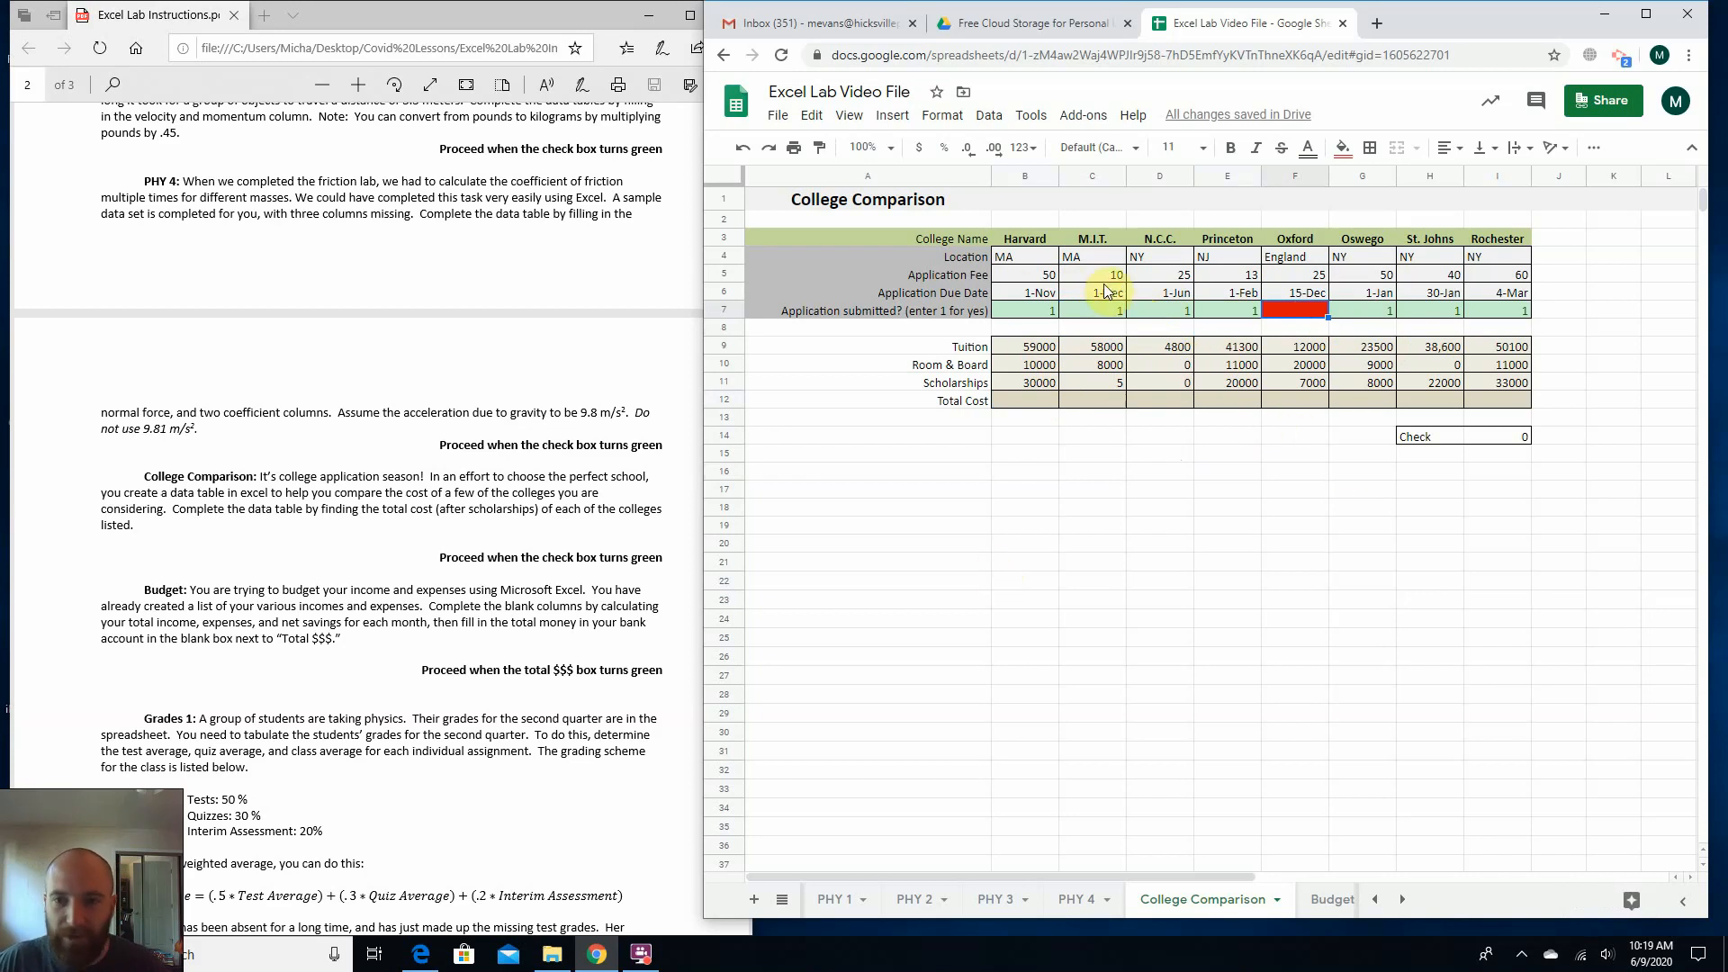
{"action": "left_click", "coordinate": [1080, 310]}
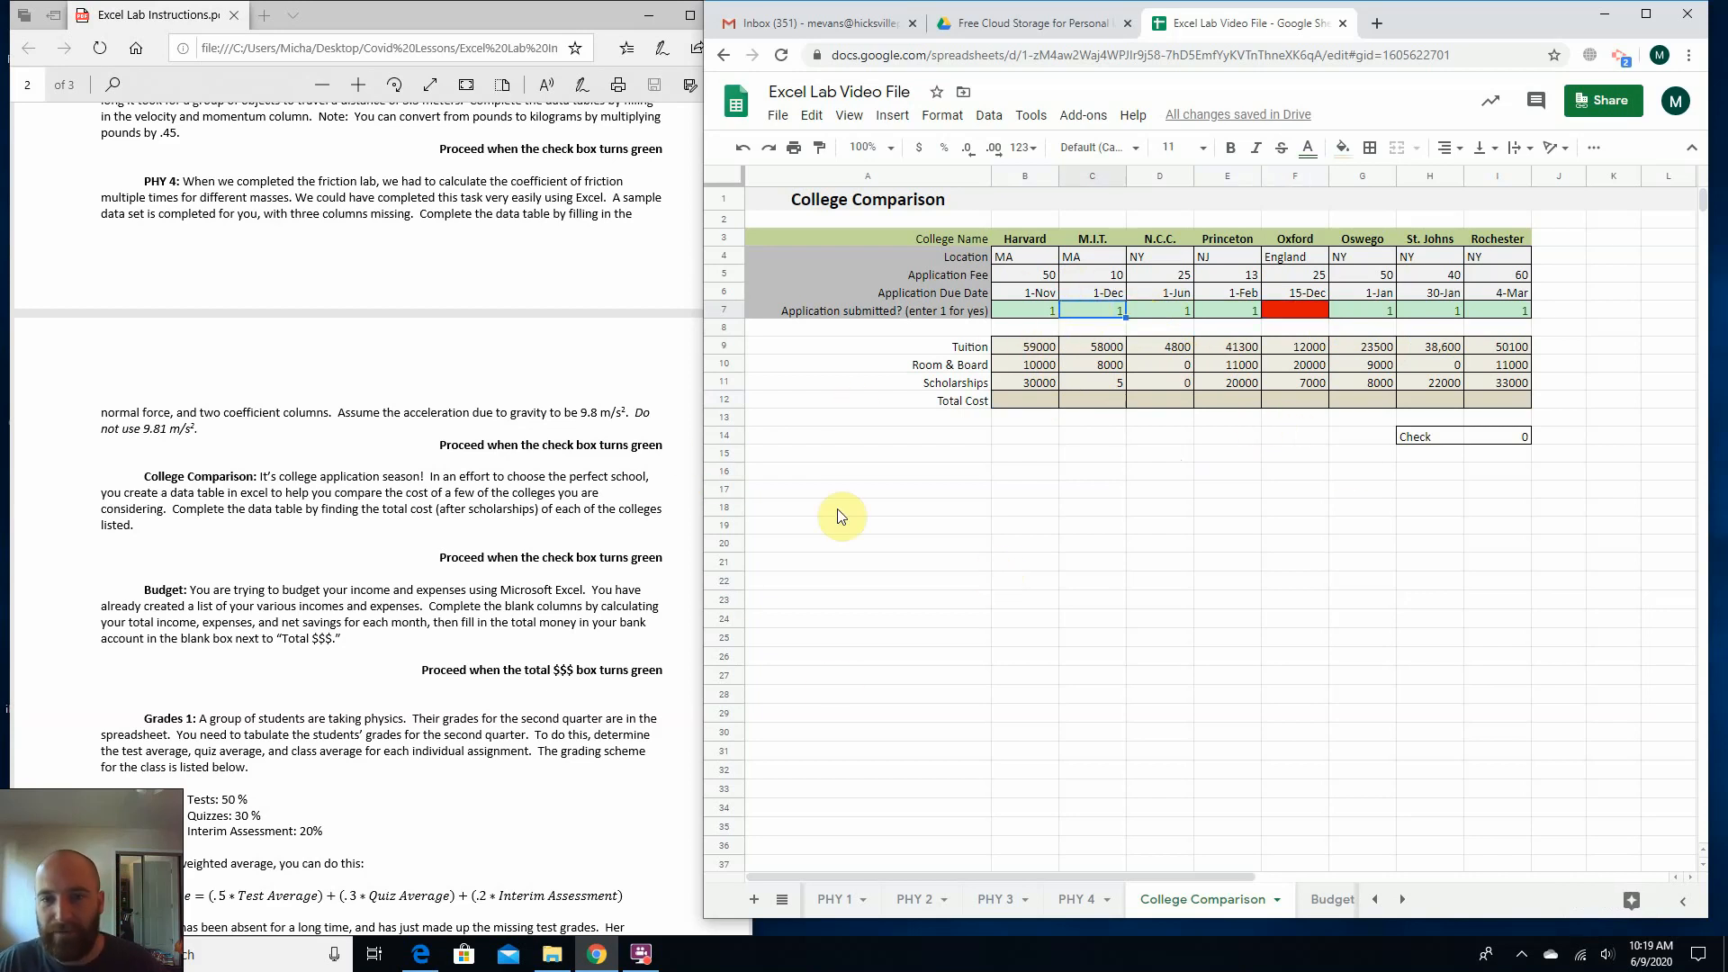
Enter =B9 in Harvard's Total Cost cell B12 to bring in the tuition.
{"action": "left_click", "coordinate": [1017, 400]}
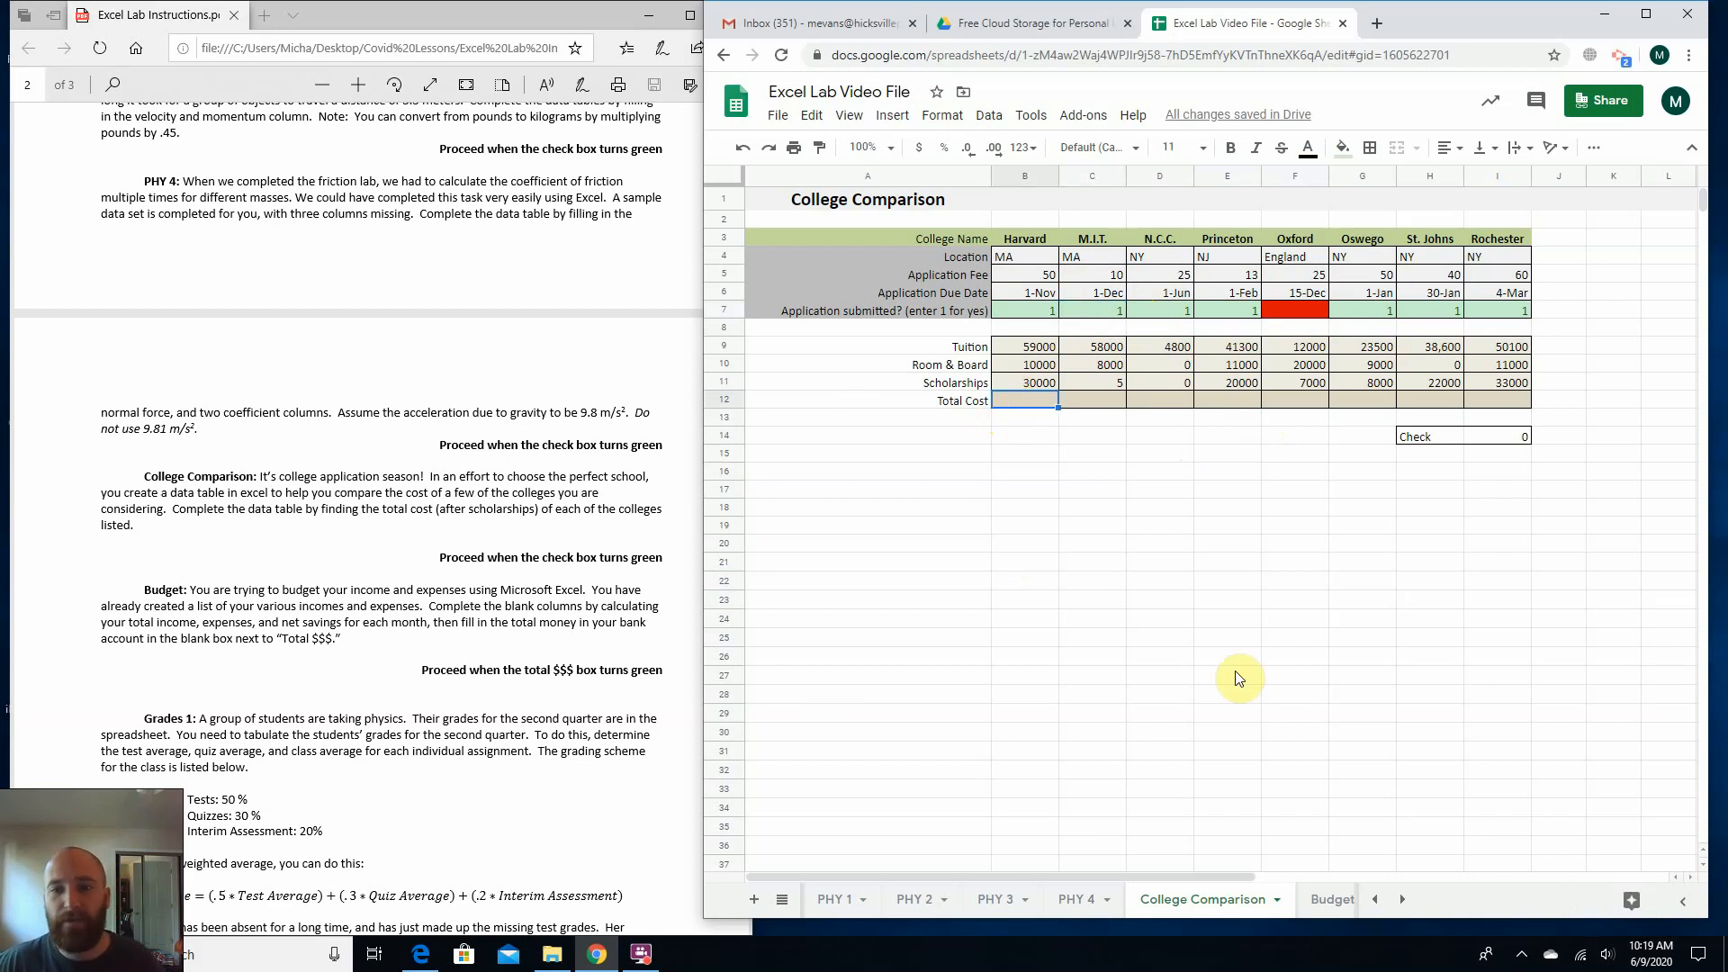
{"action": "left_click", "coordinate": [1038, 349]}
{"action": "left_click", "coordinate": [1018, 369]}
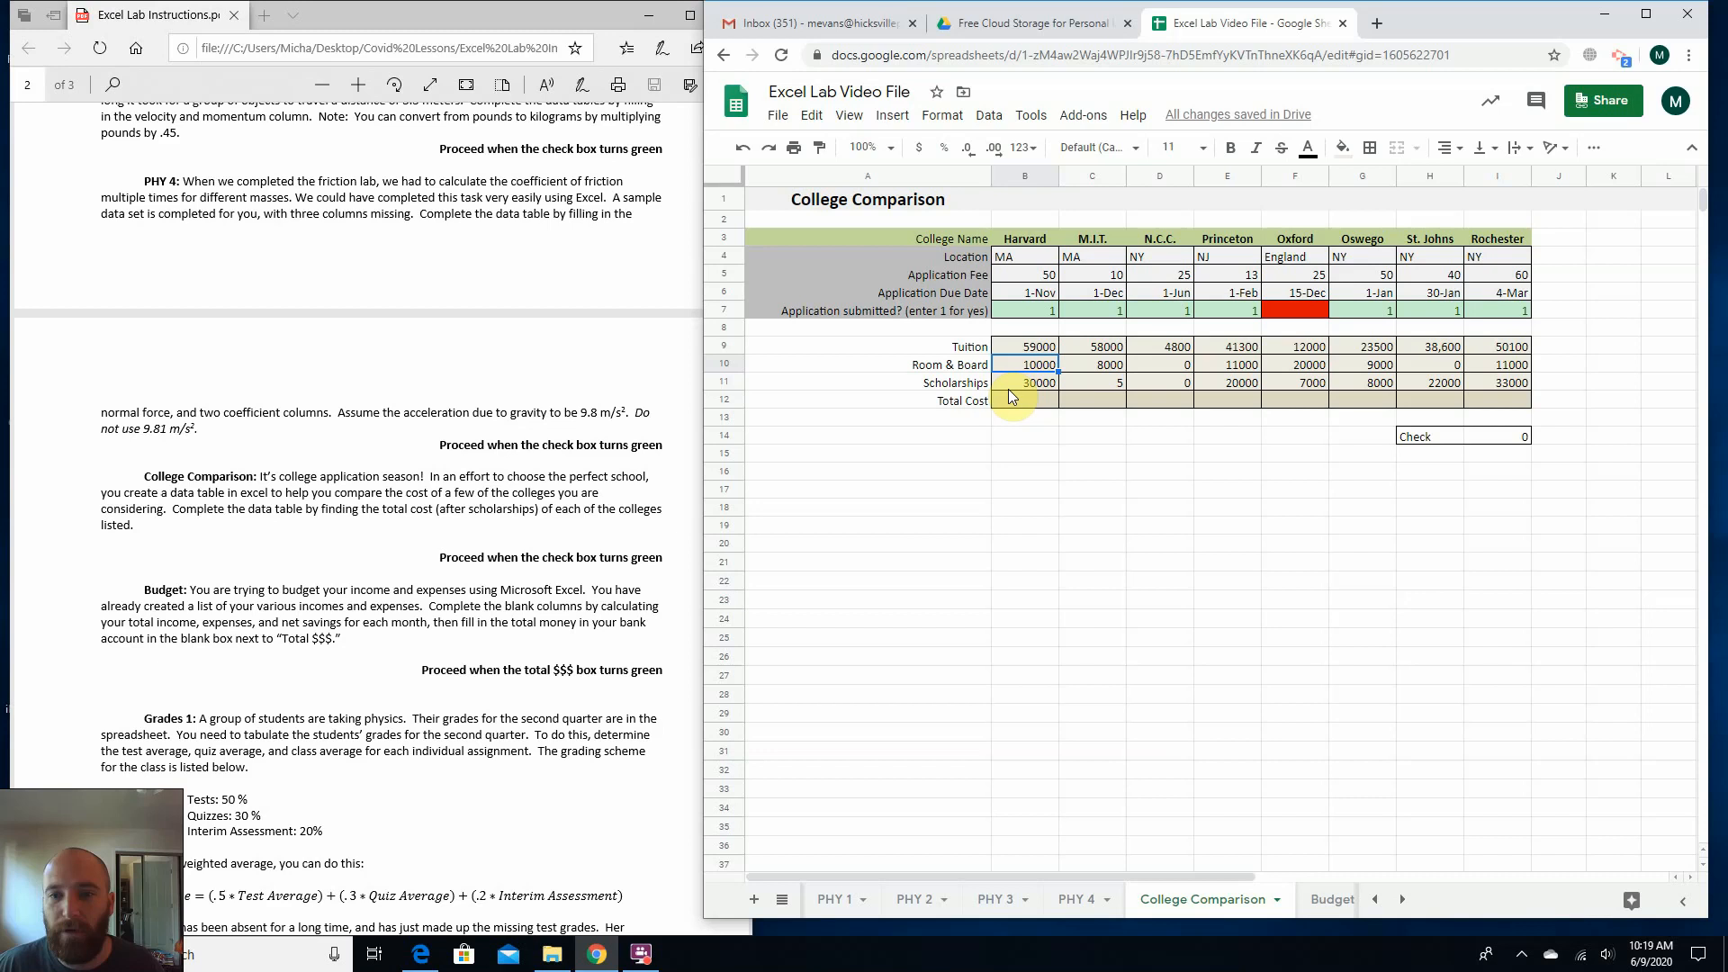
{"action": "left_click", "coordinate": [1010, 385]}
{"action": "left_click", "coordinate": [1004, 402]}
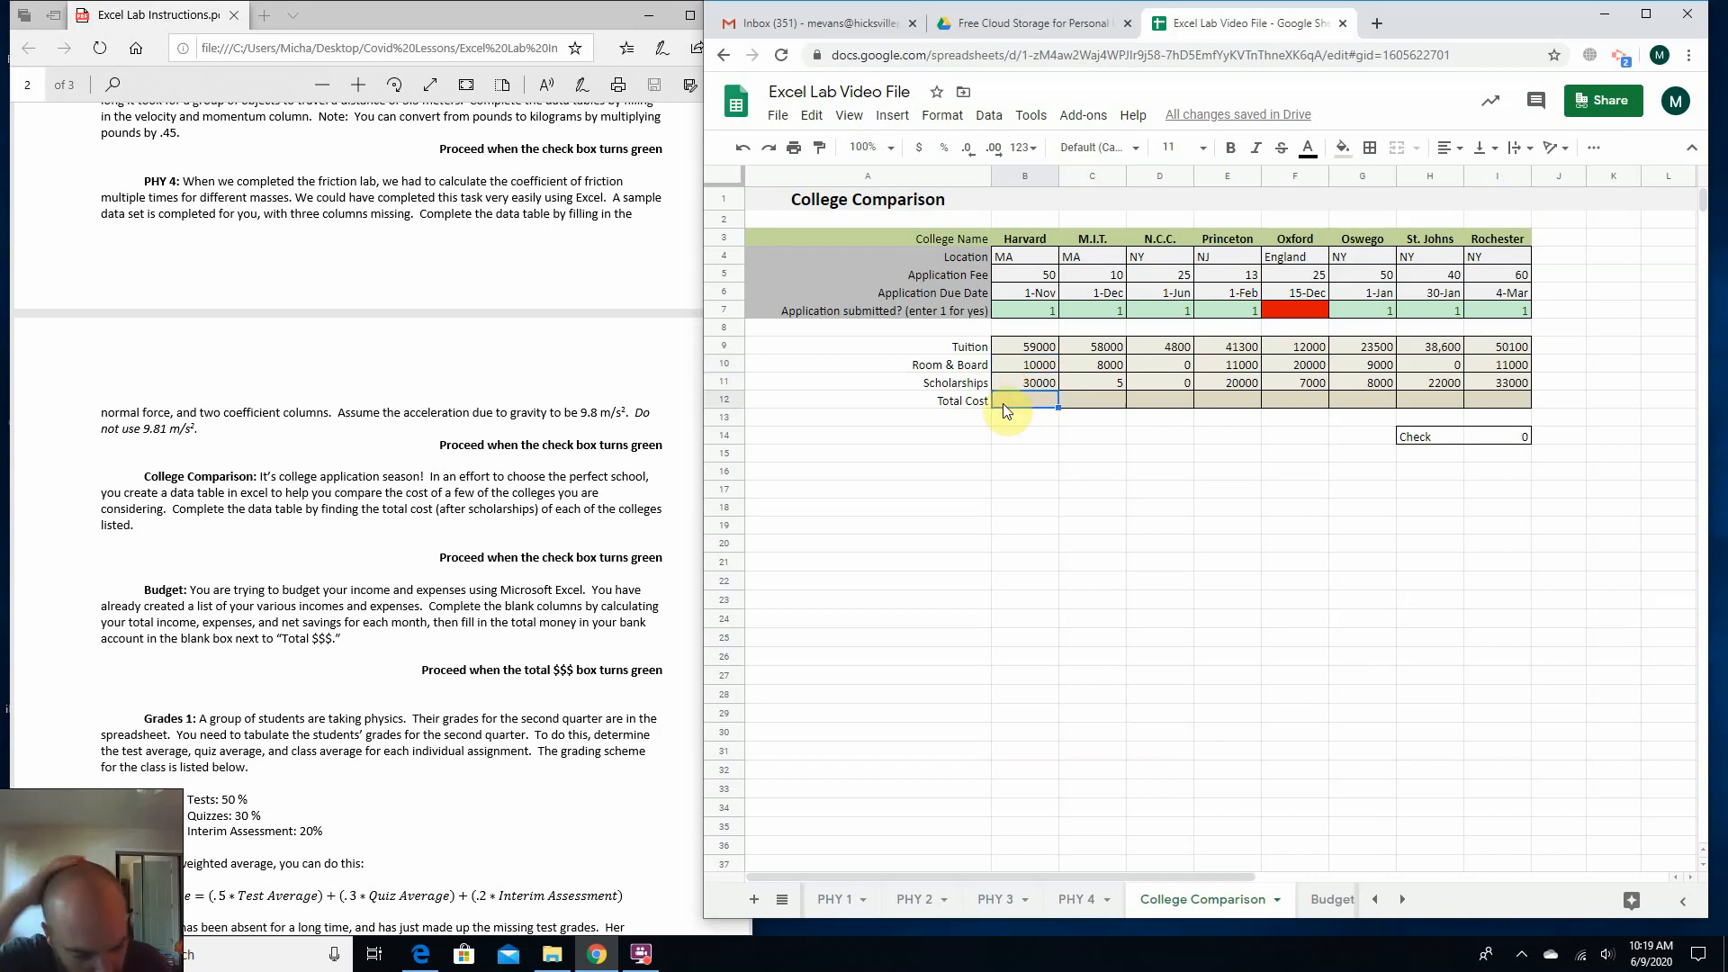
{"action": "type", "text": "="}
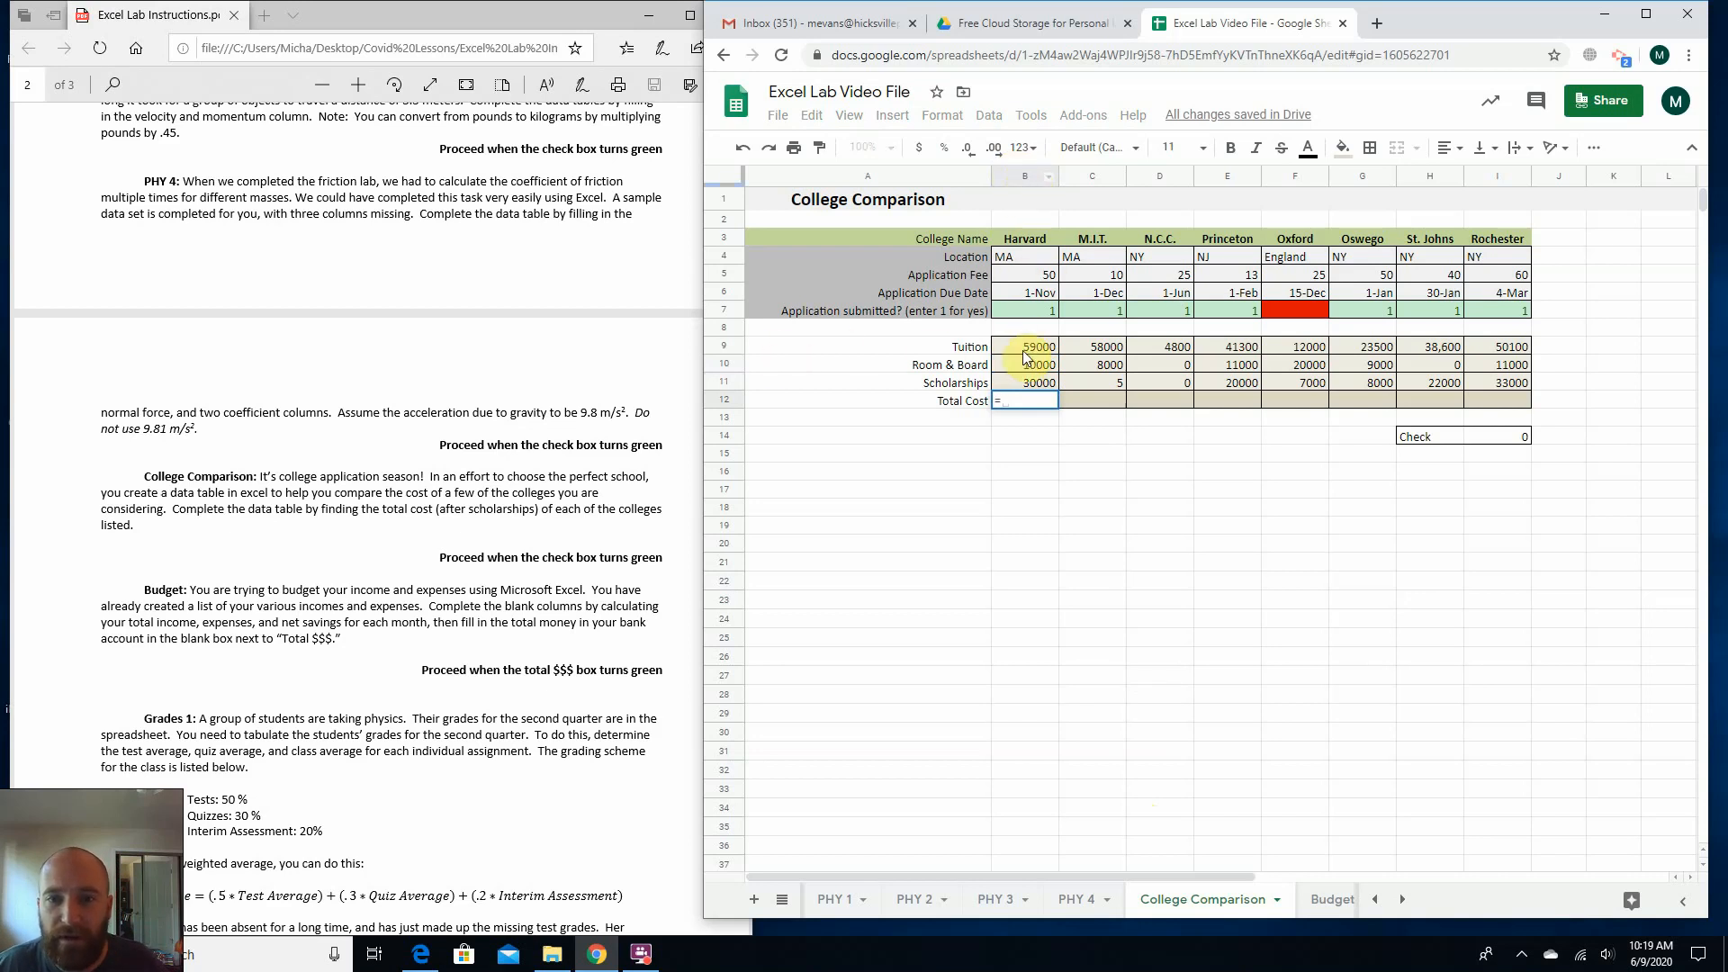
{"action": "type", "text": "b9"}
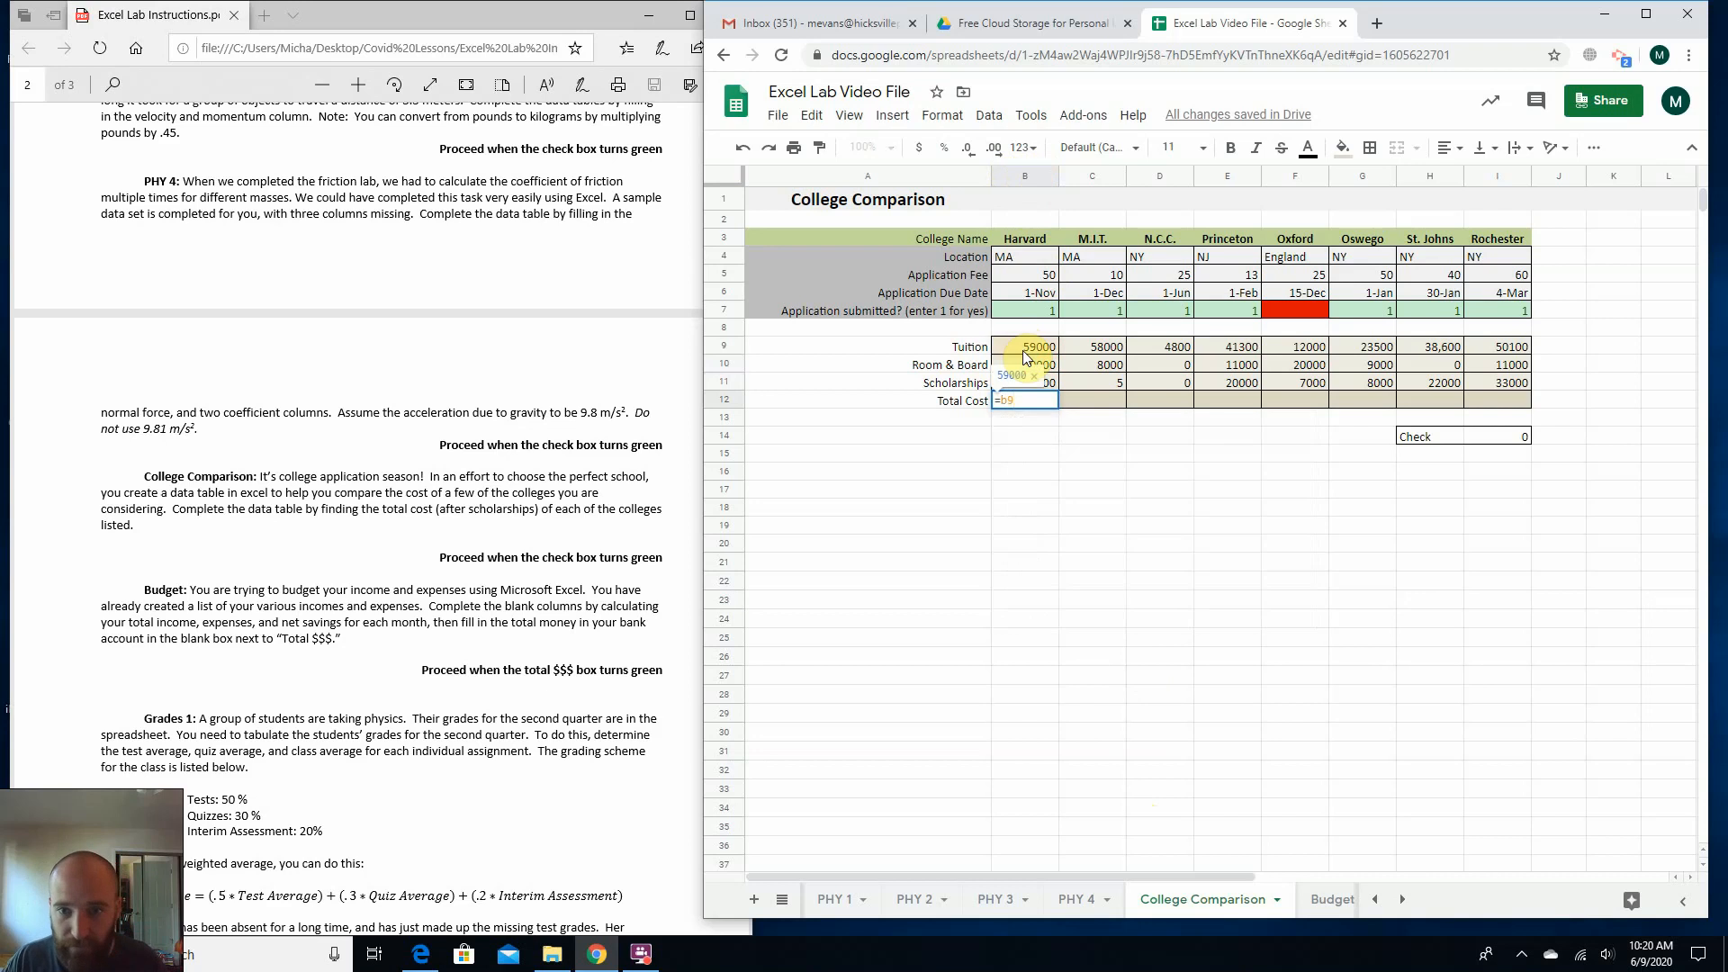
{"action": "left_click", "coordinate": [1082, 609]}
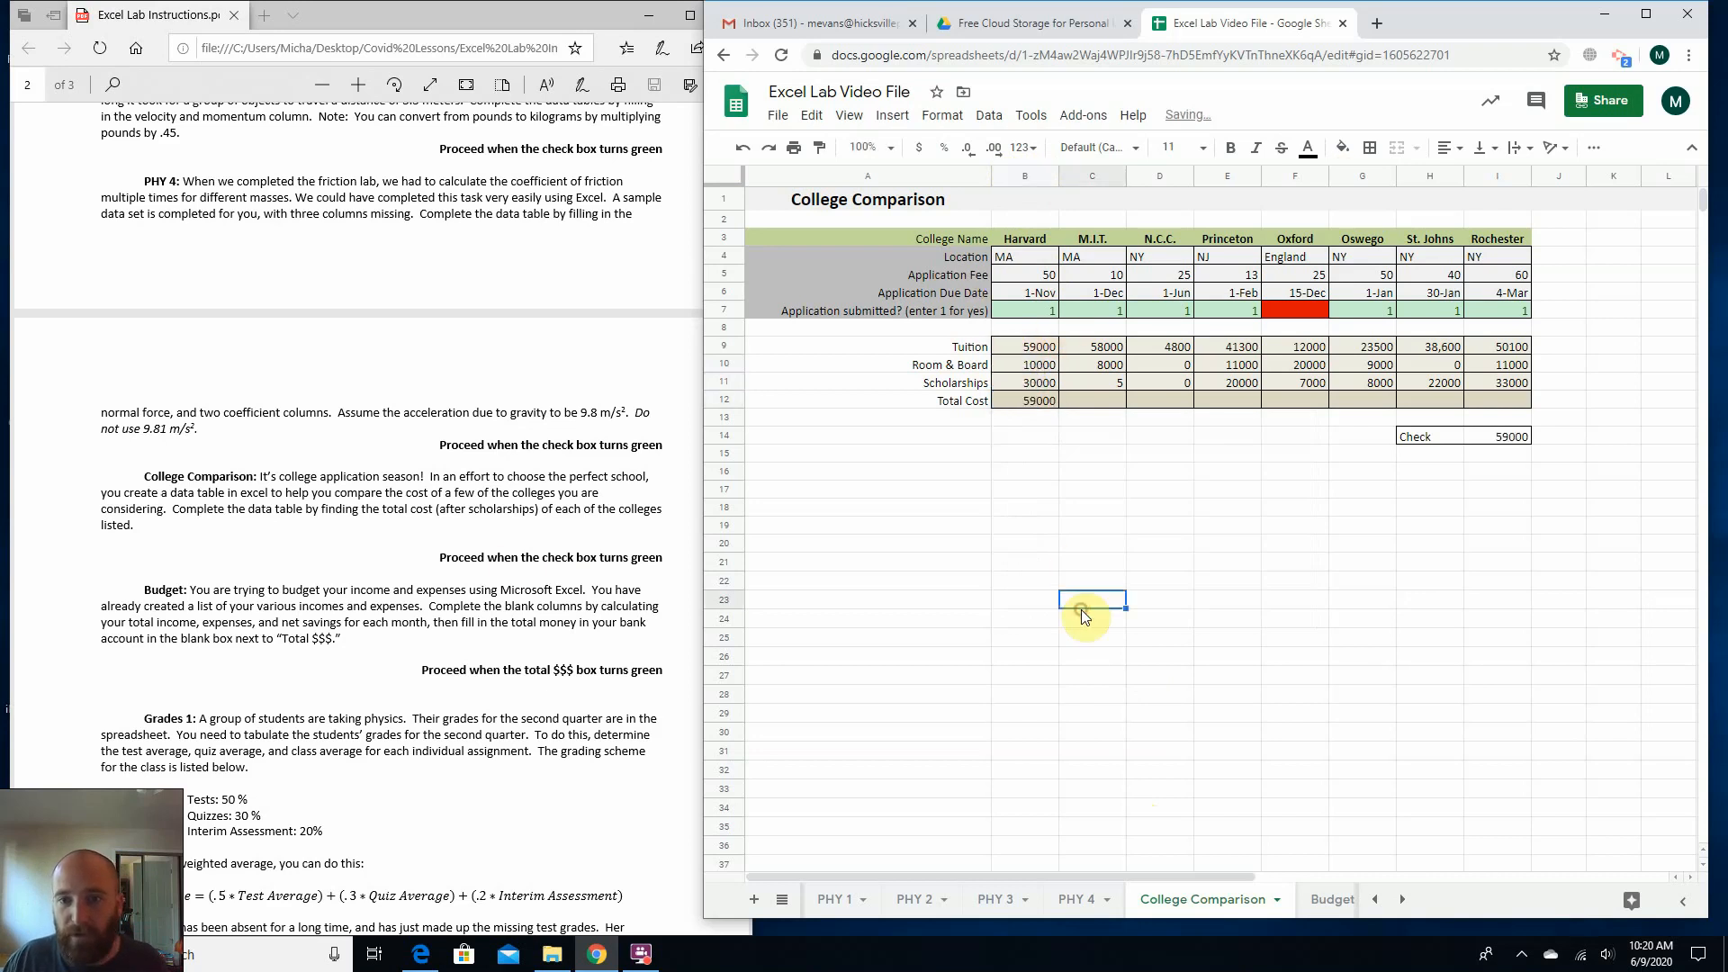
Extend Harvard's Total Cost formula in B12 to =B9+B10-B11, adding room and board and subtracting scholarships.
{"action": "double_click", "coordinate": [1022, 400]}
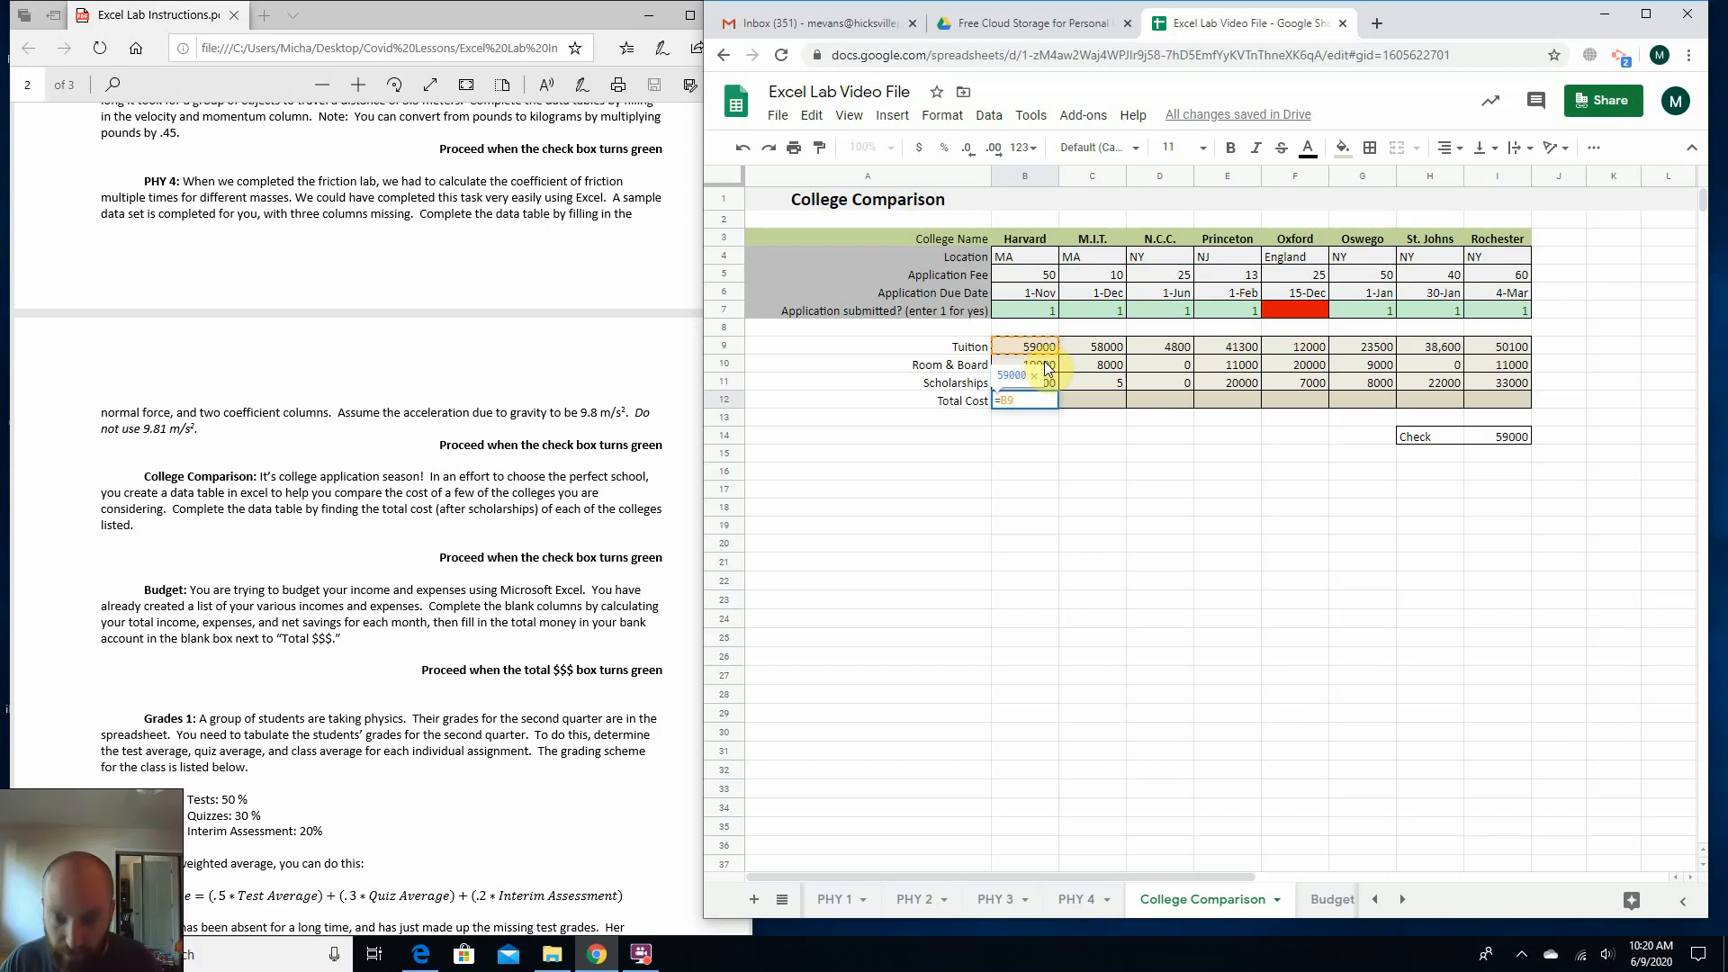
{"action": "type", "text": "+"}
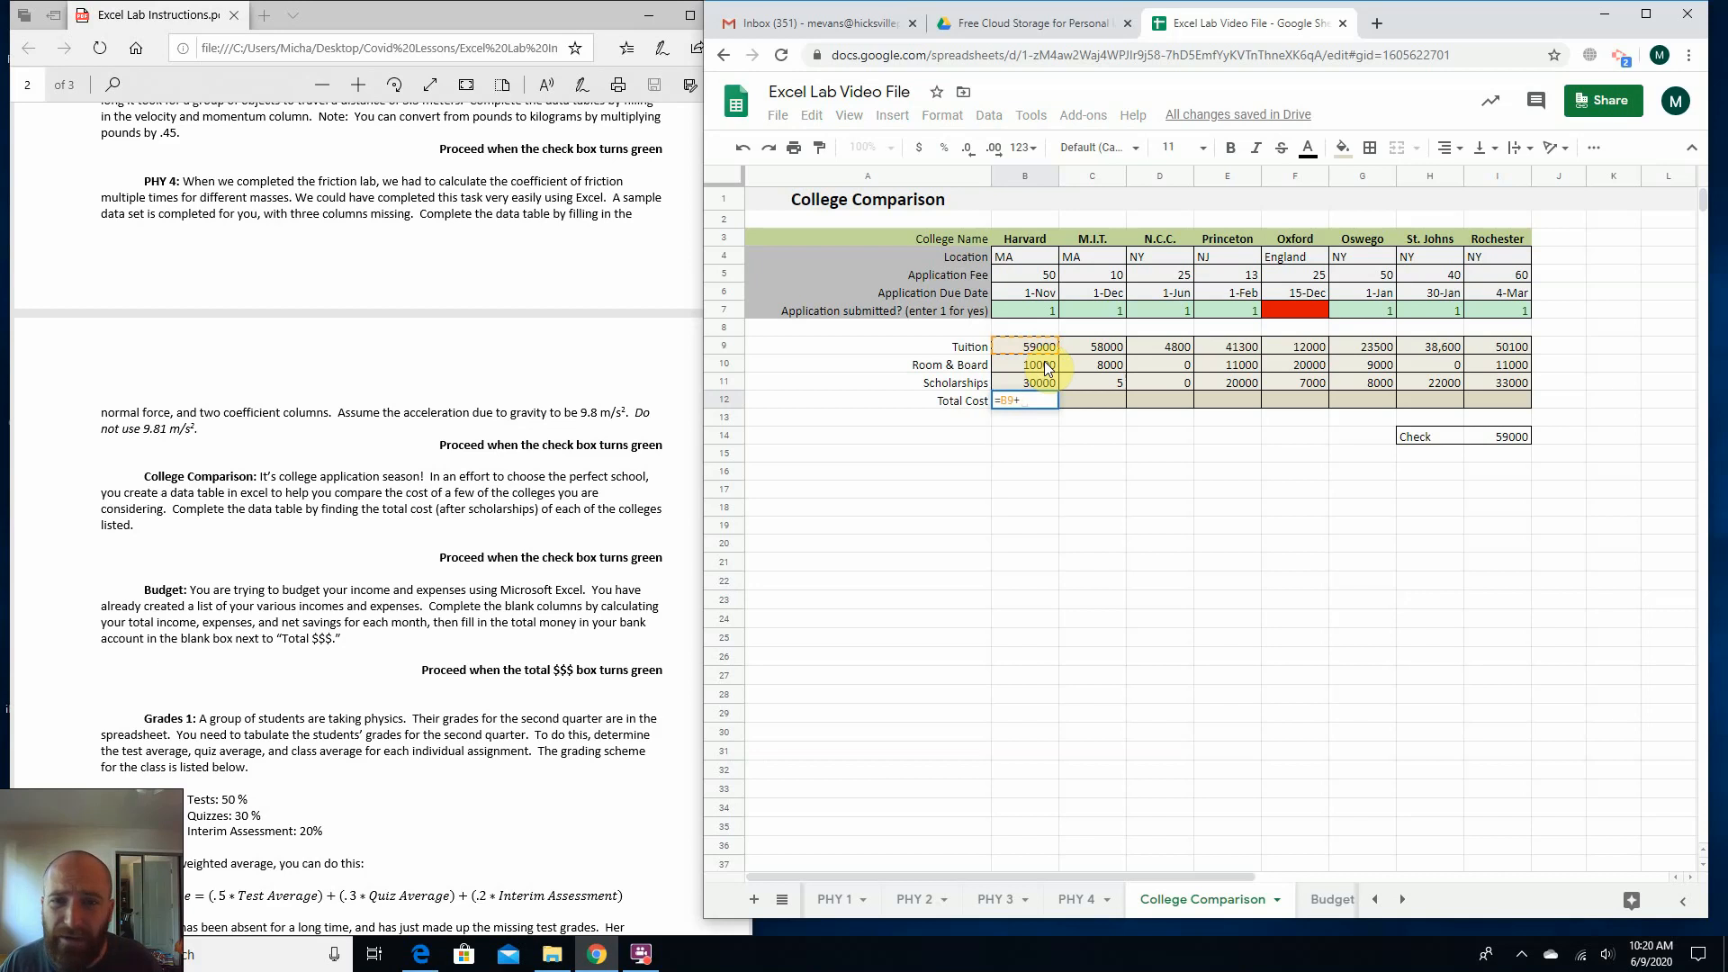
{"action": "type", "text": "b10"}
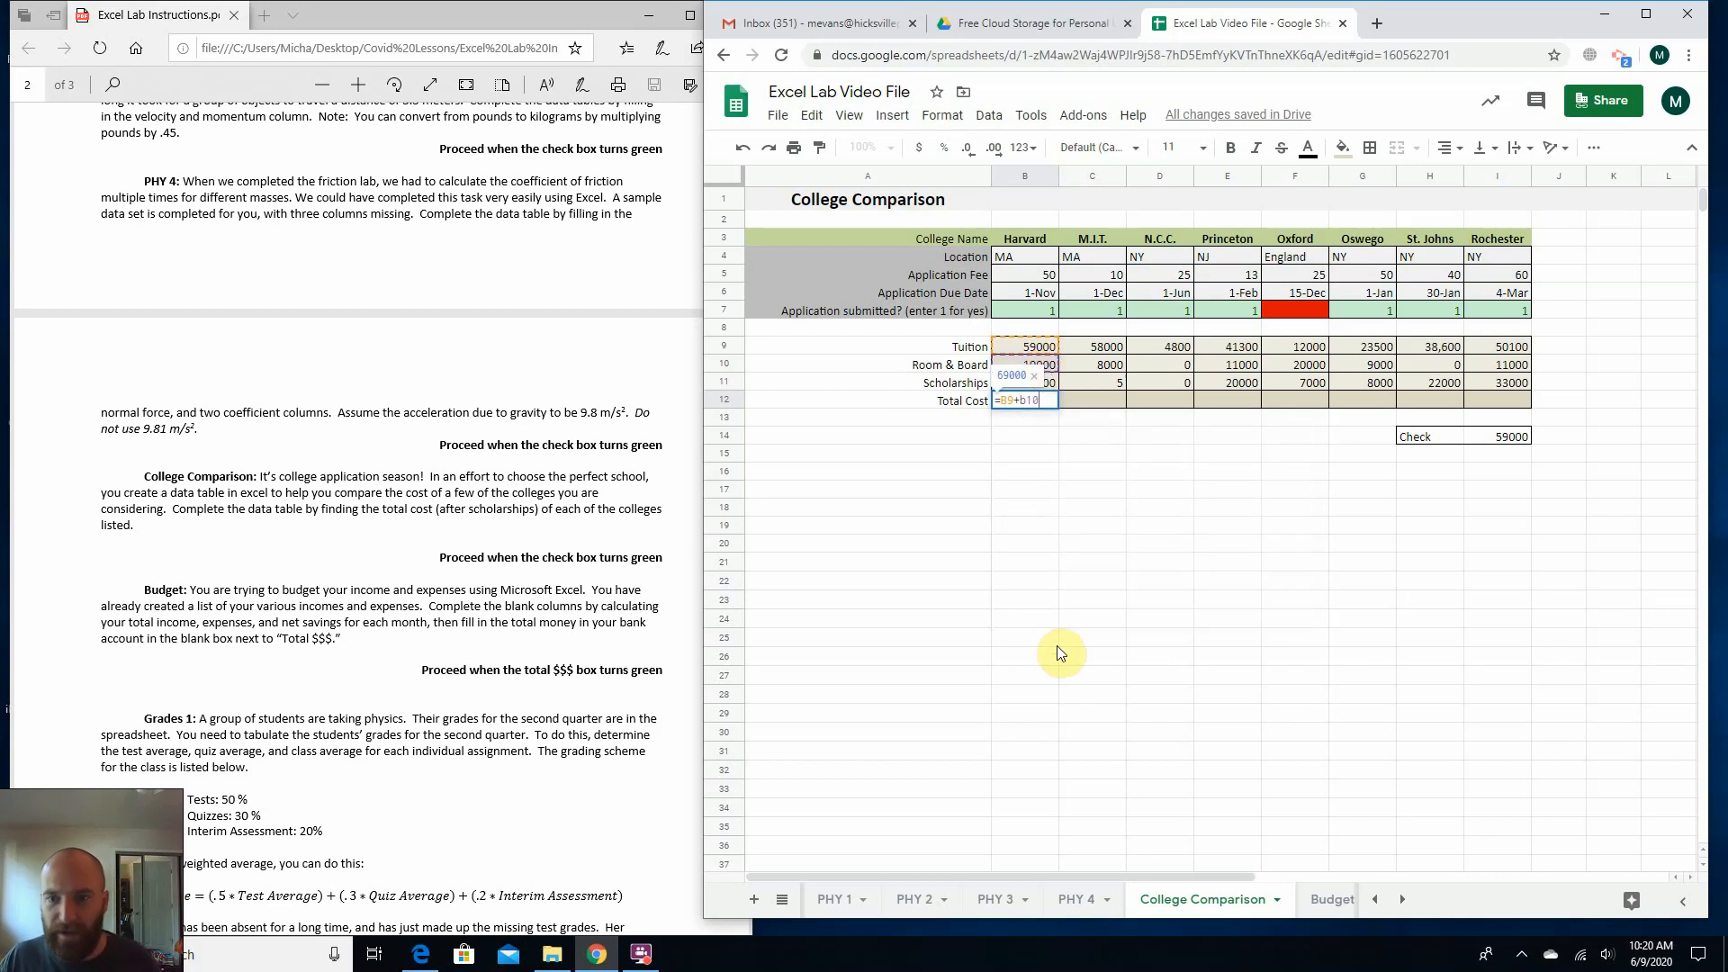
{"action": "type", "text": "-"}
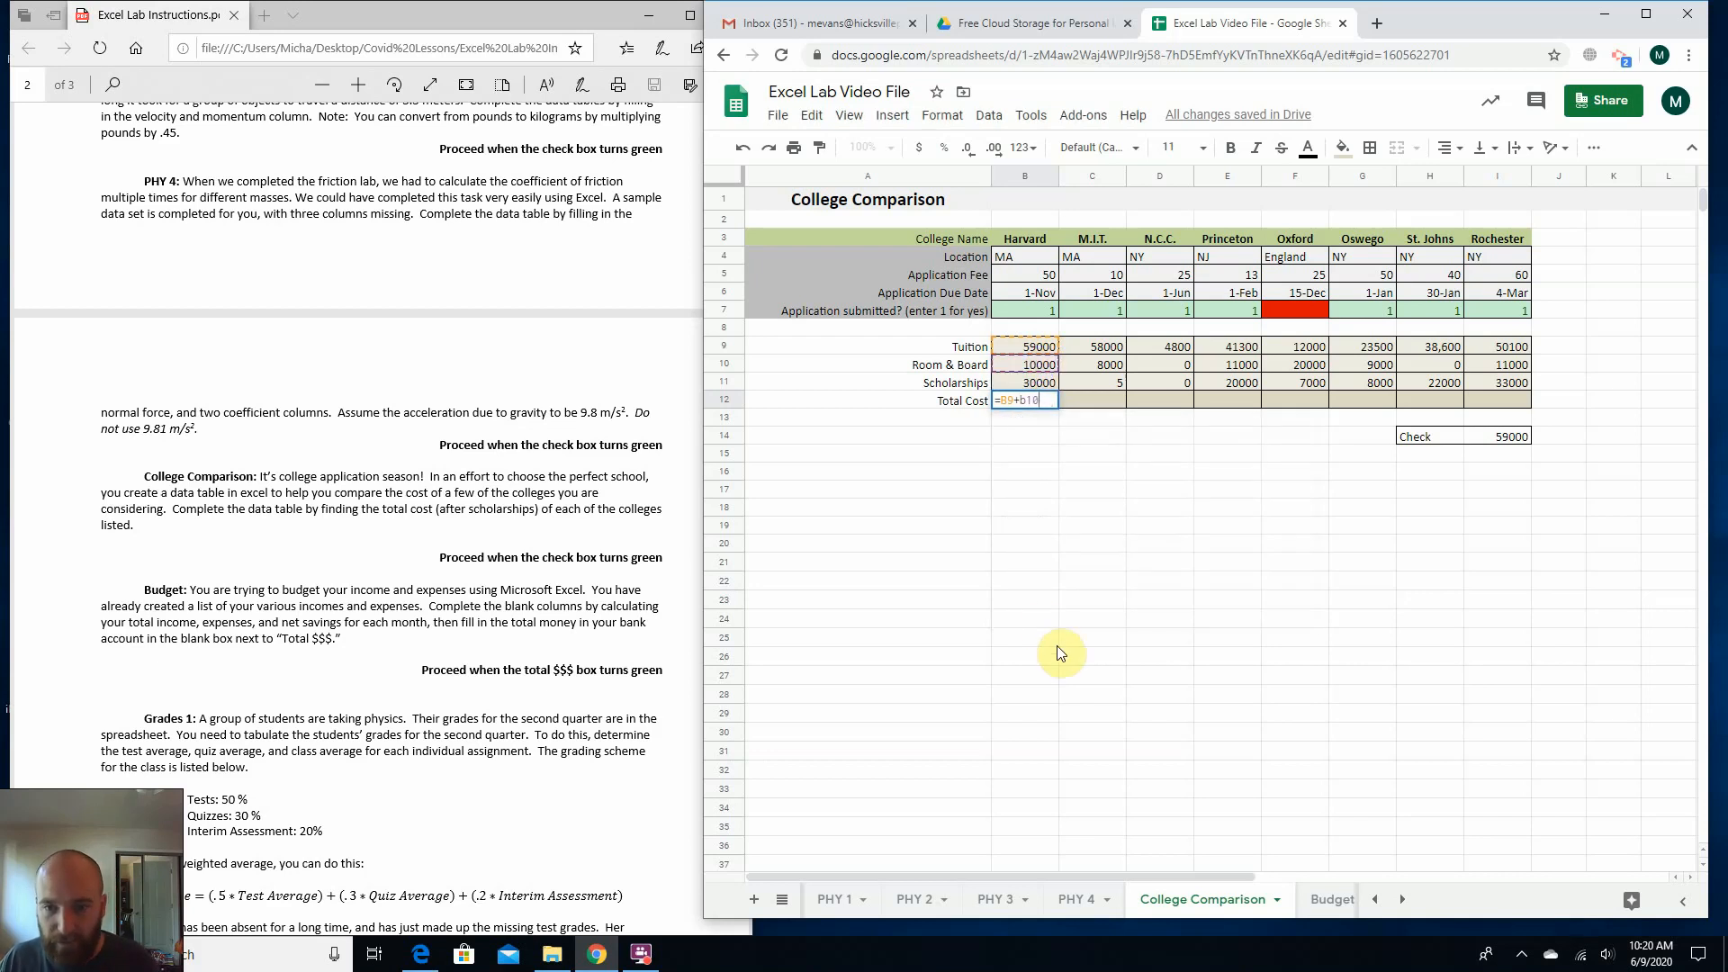
{"action": "key", "text": "BackSpace"}
{"action": "key", "text": "BackSpace"}
{"action": "key", "text": "BackSpace"}
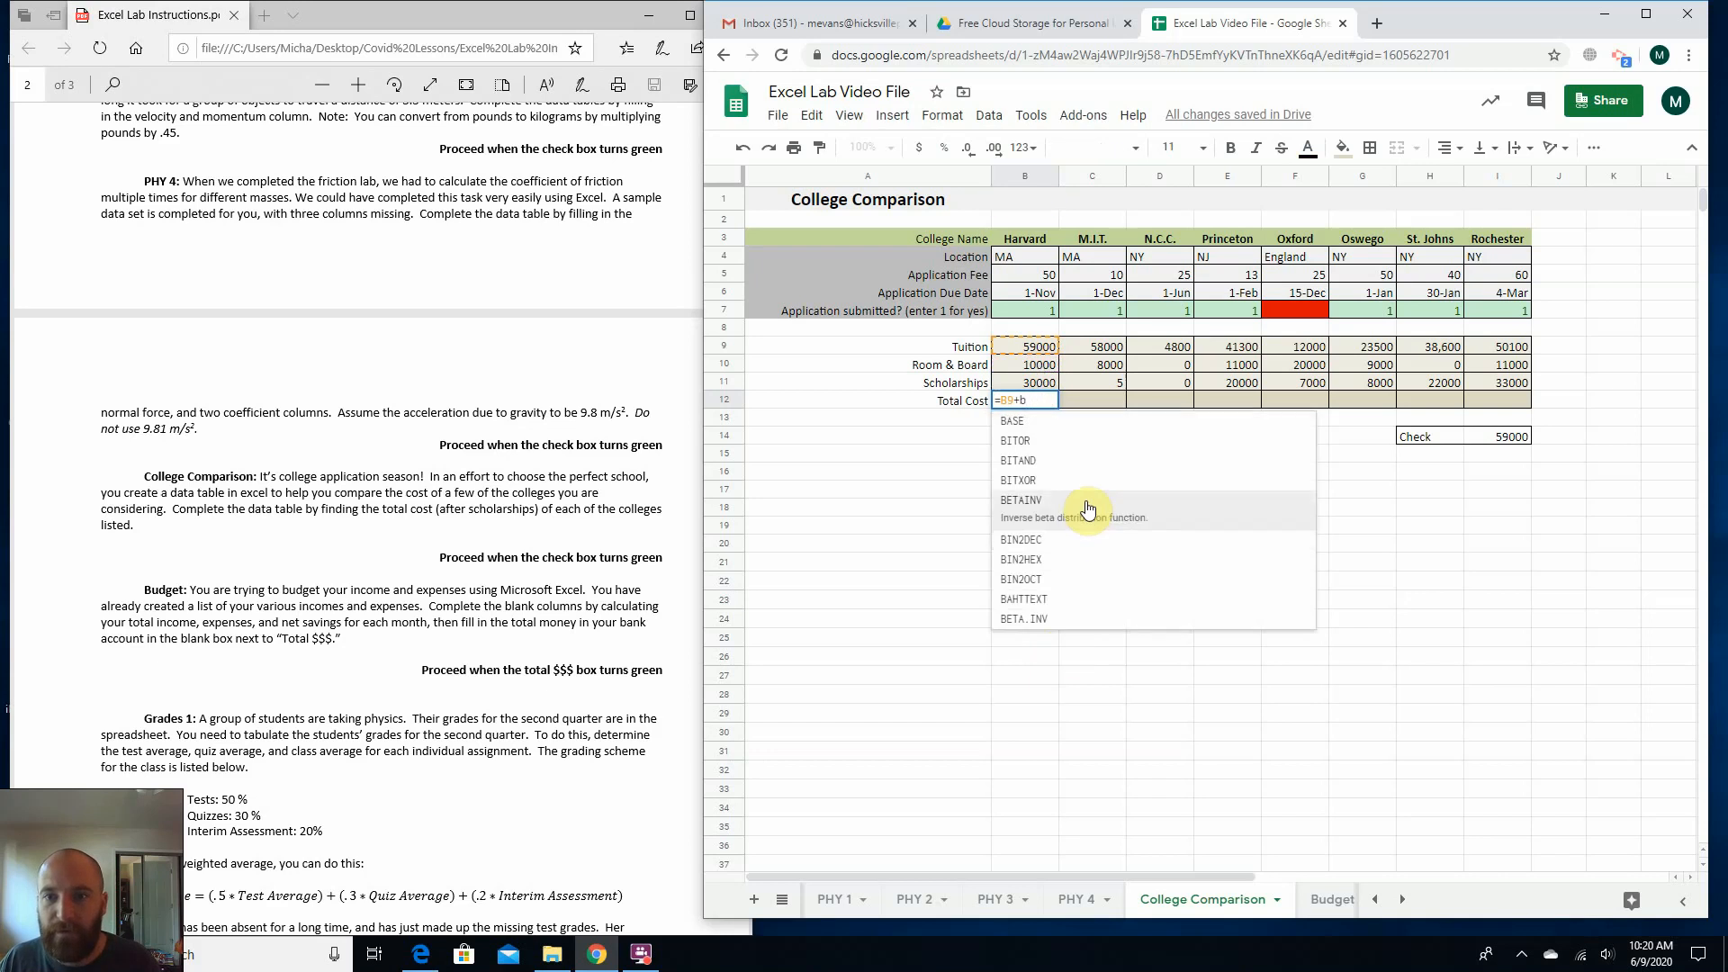
{"action": "key", "text": "Down"}
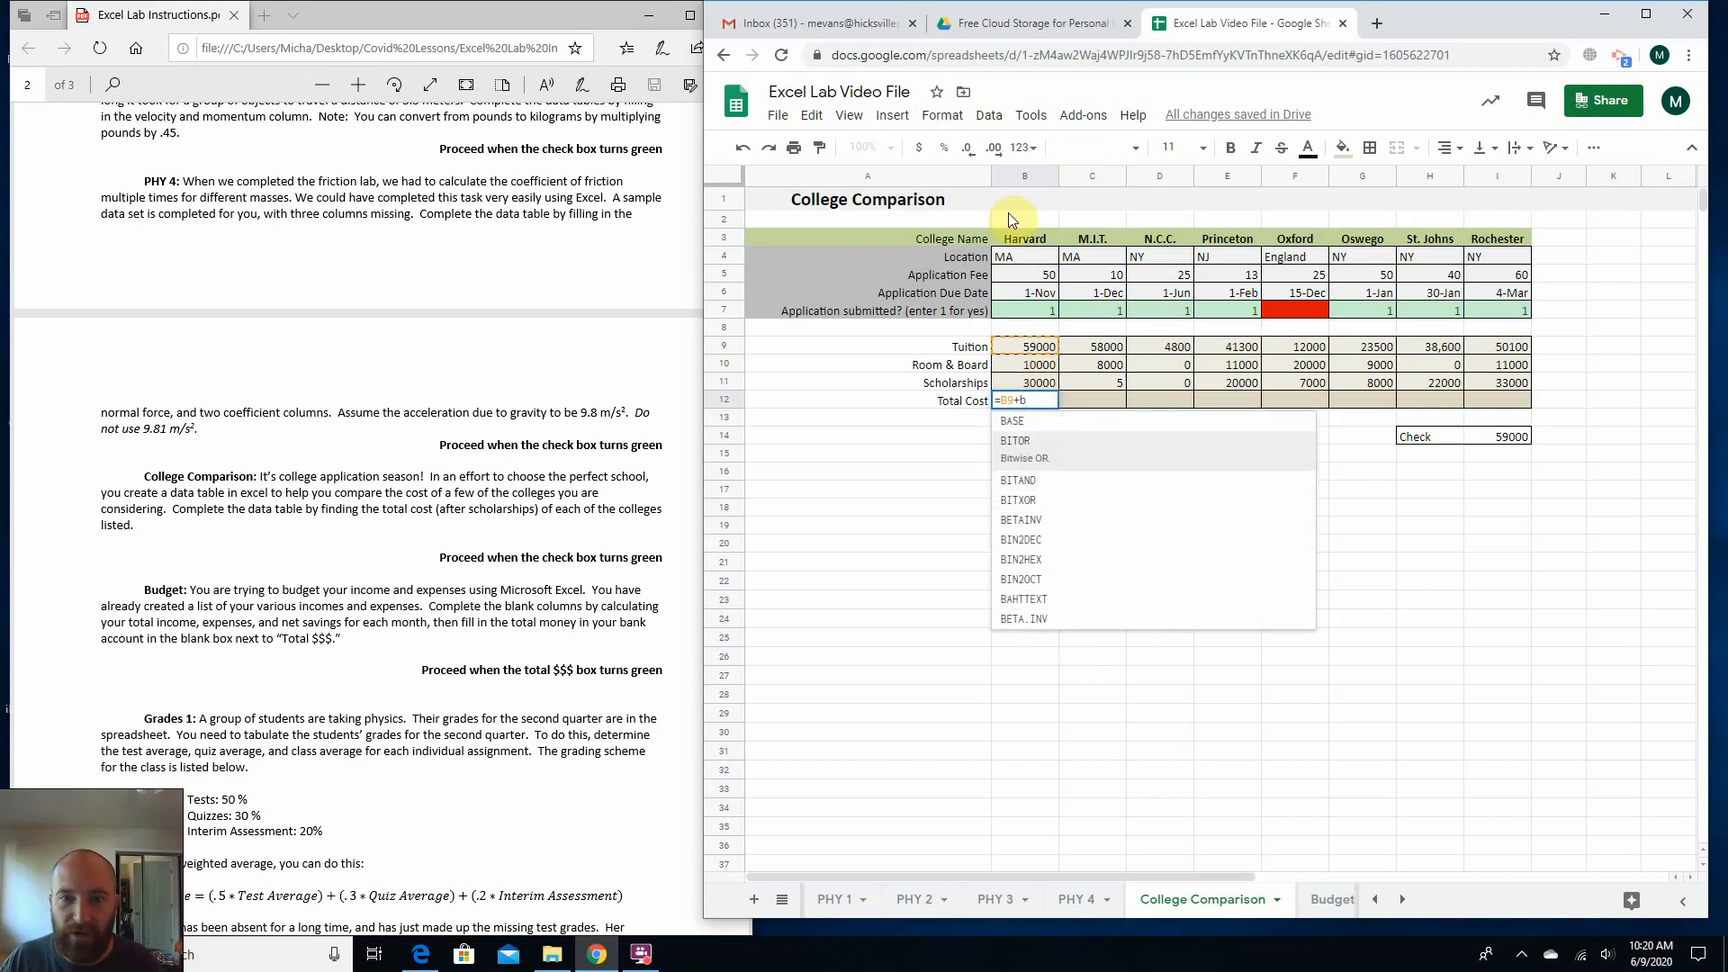
{"action": "type", "text": "10-"}
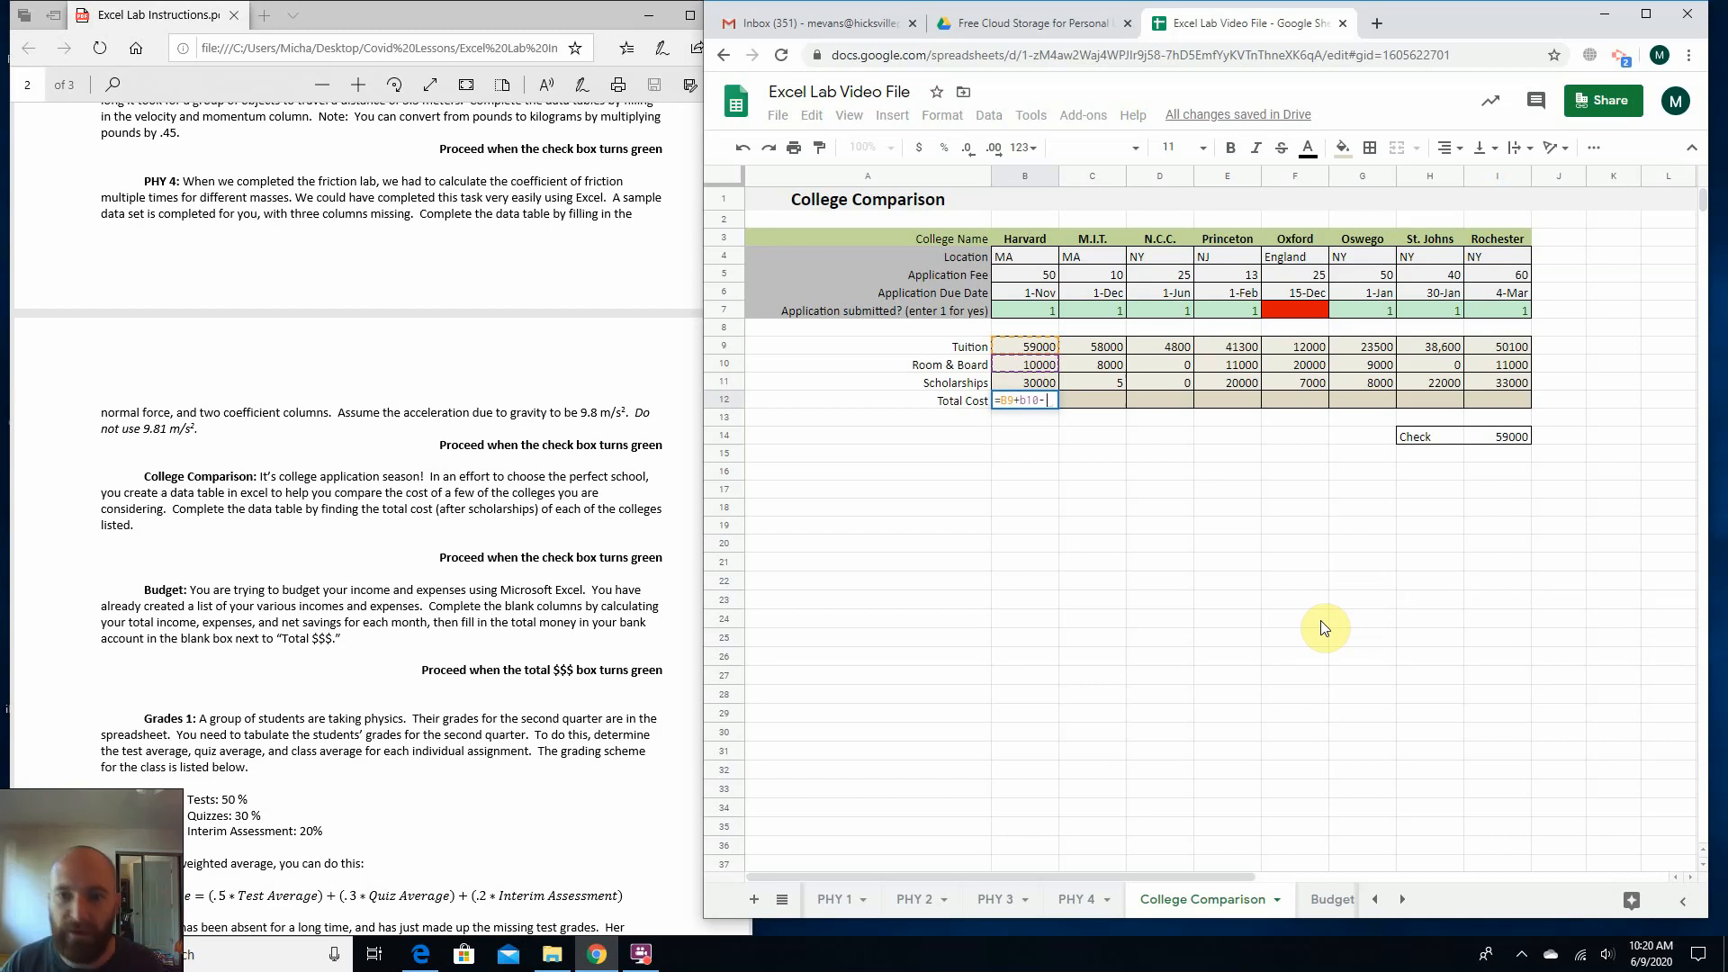
{"action": "type", "text": "b11"}
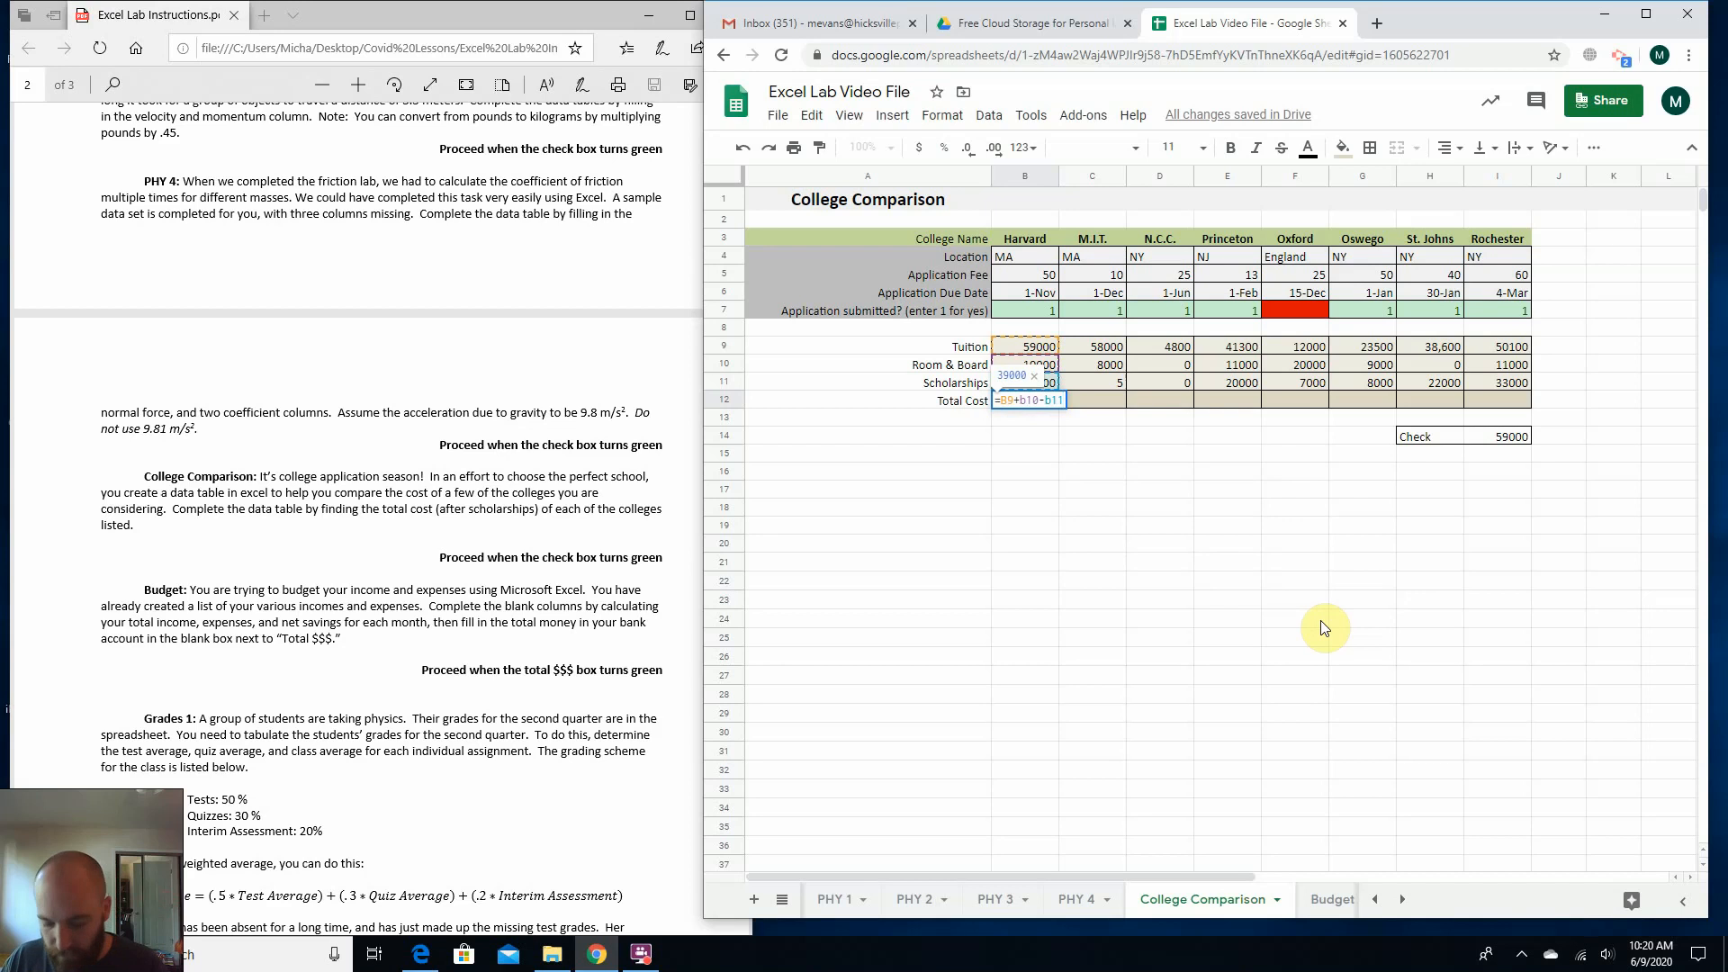
{"action": "key", "text": "Return"}
Review the Total Cost formula in B12 without changing it and keep that cell selected.
{"action": "left_click", "coordinate": [1015, 407]}
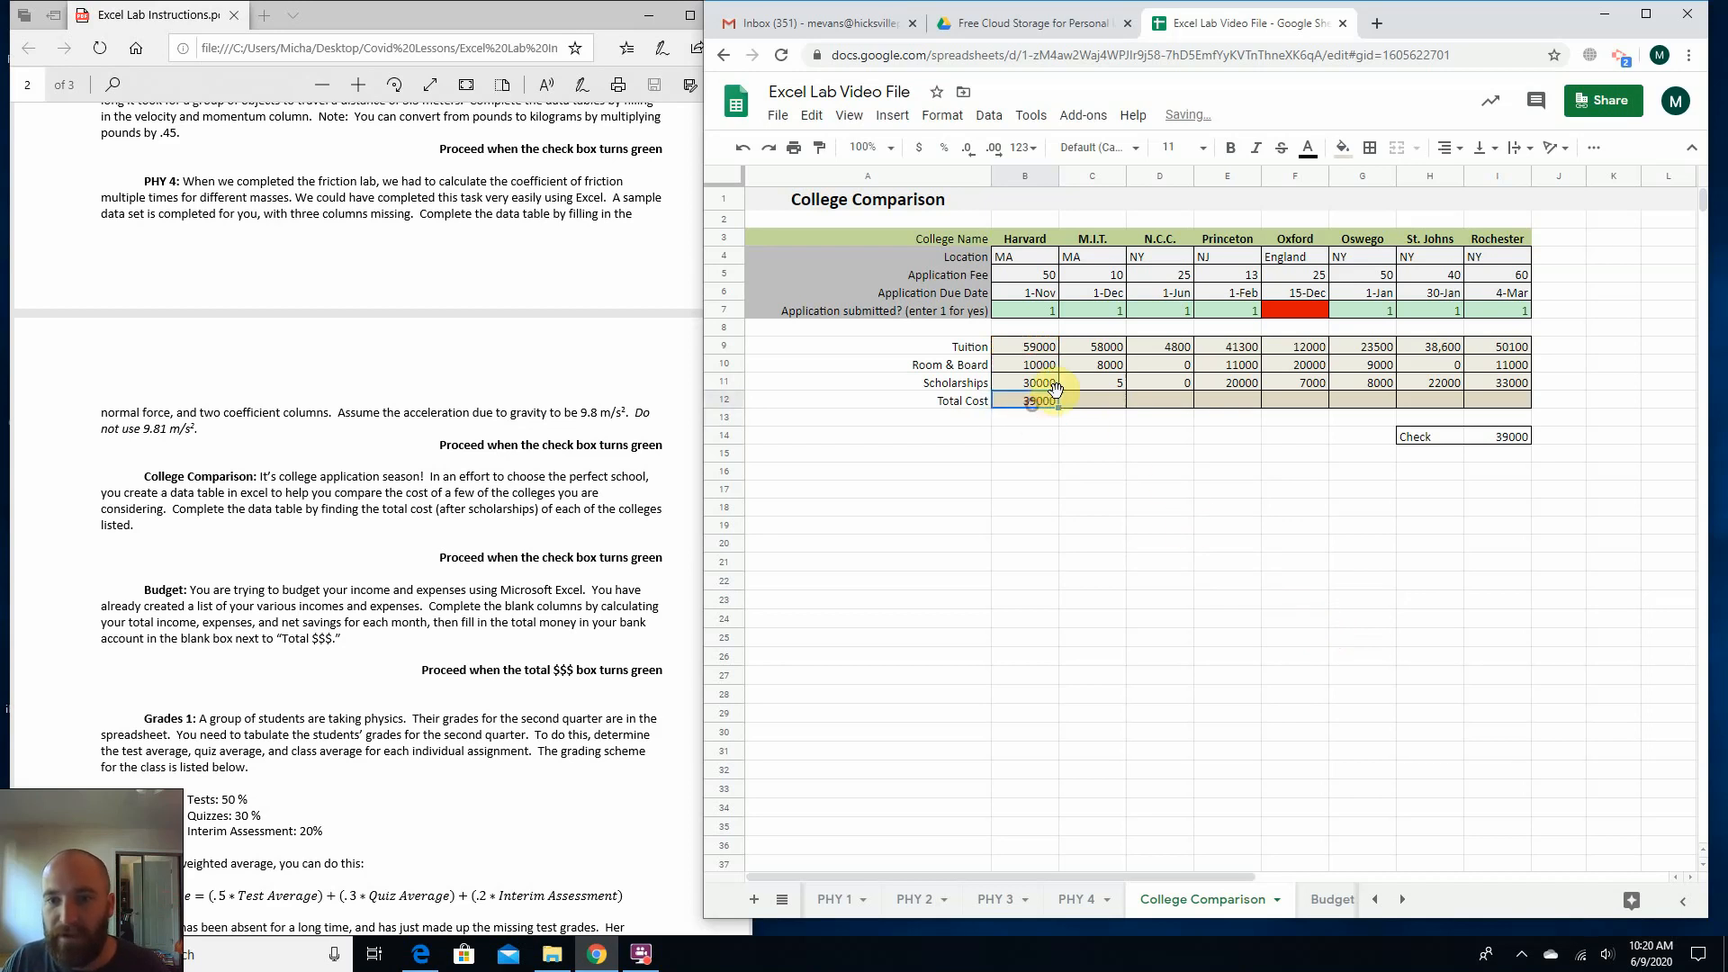
{"action": "double_click", "coordinate": [1008, 403]}
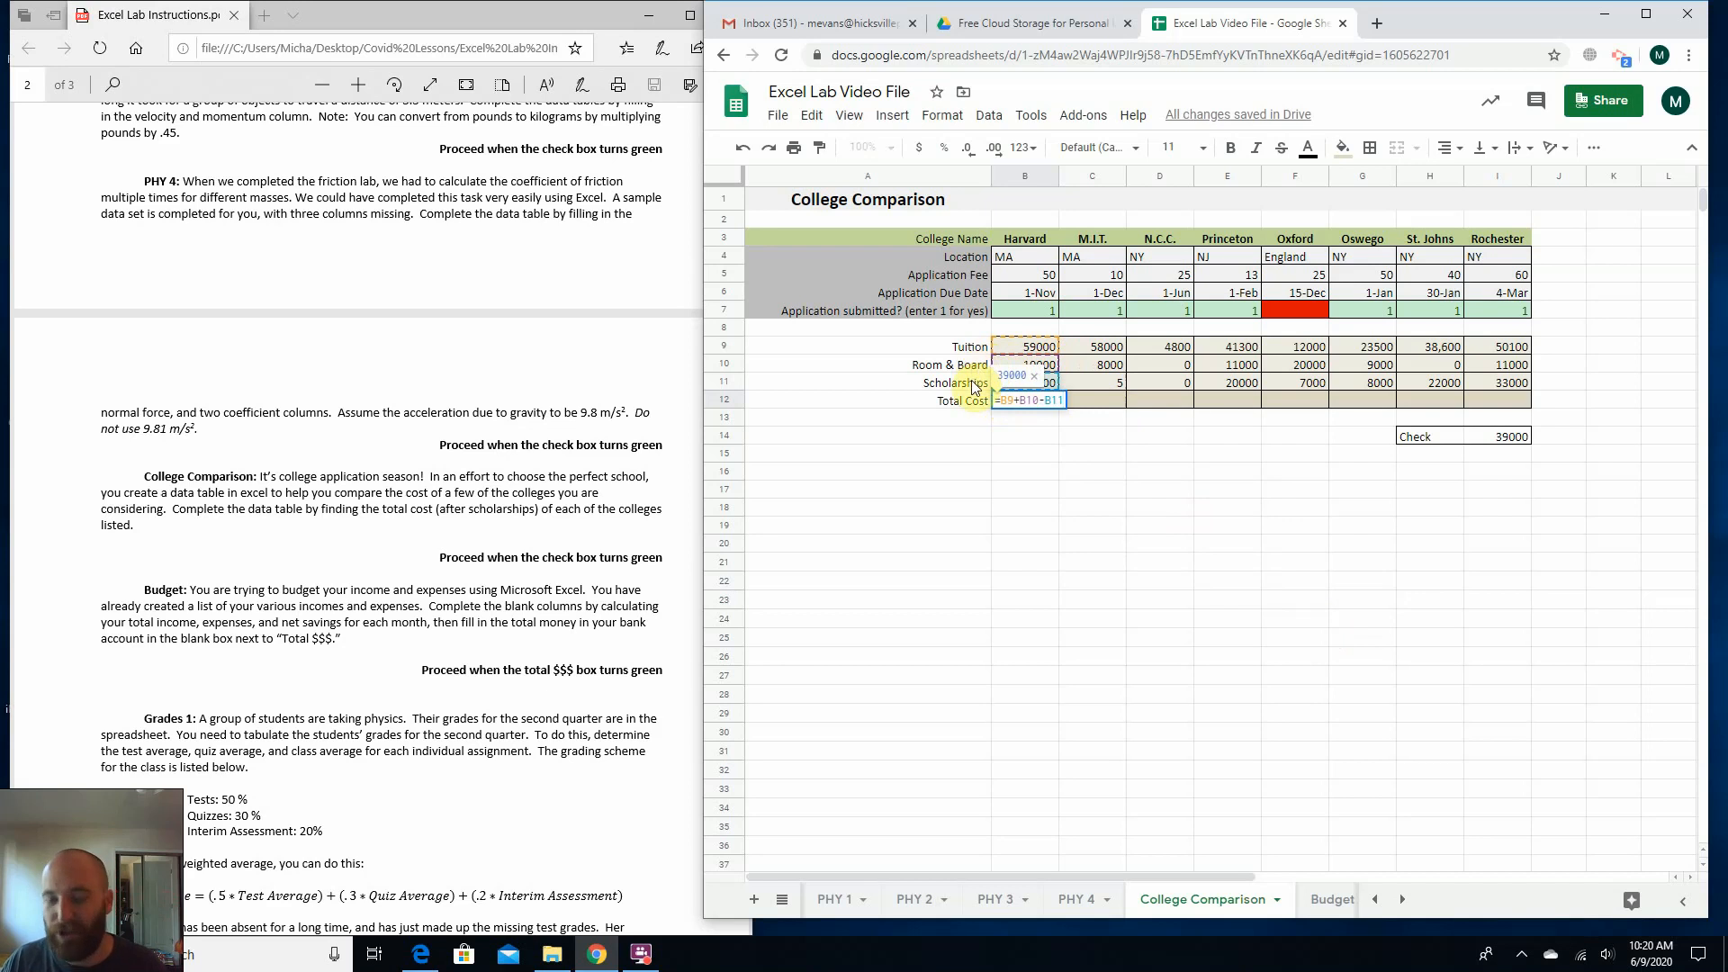
{"action": "key", "text": "Return"}
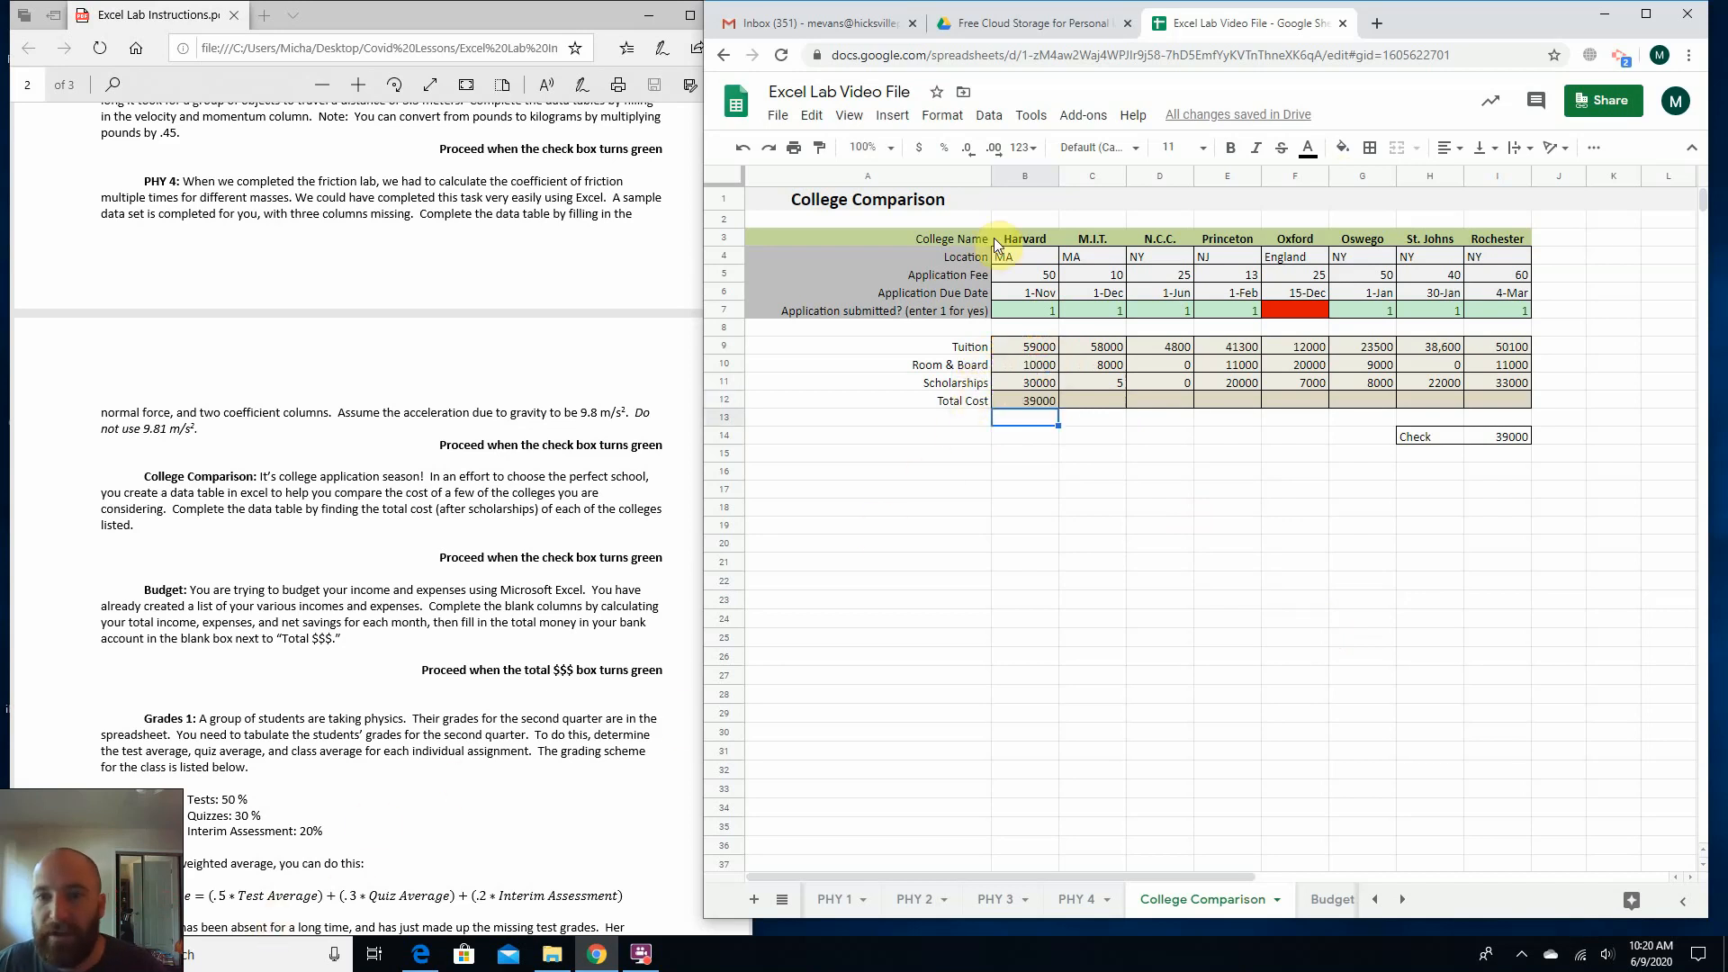
{"action": "left_click", "coordinate": [1024, 398]}
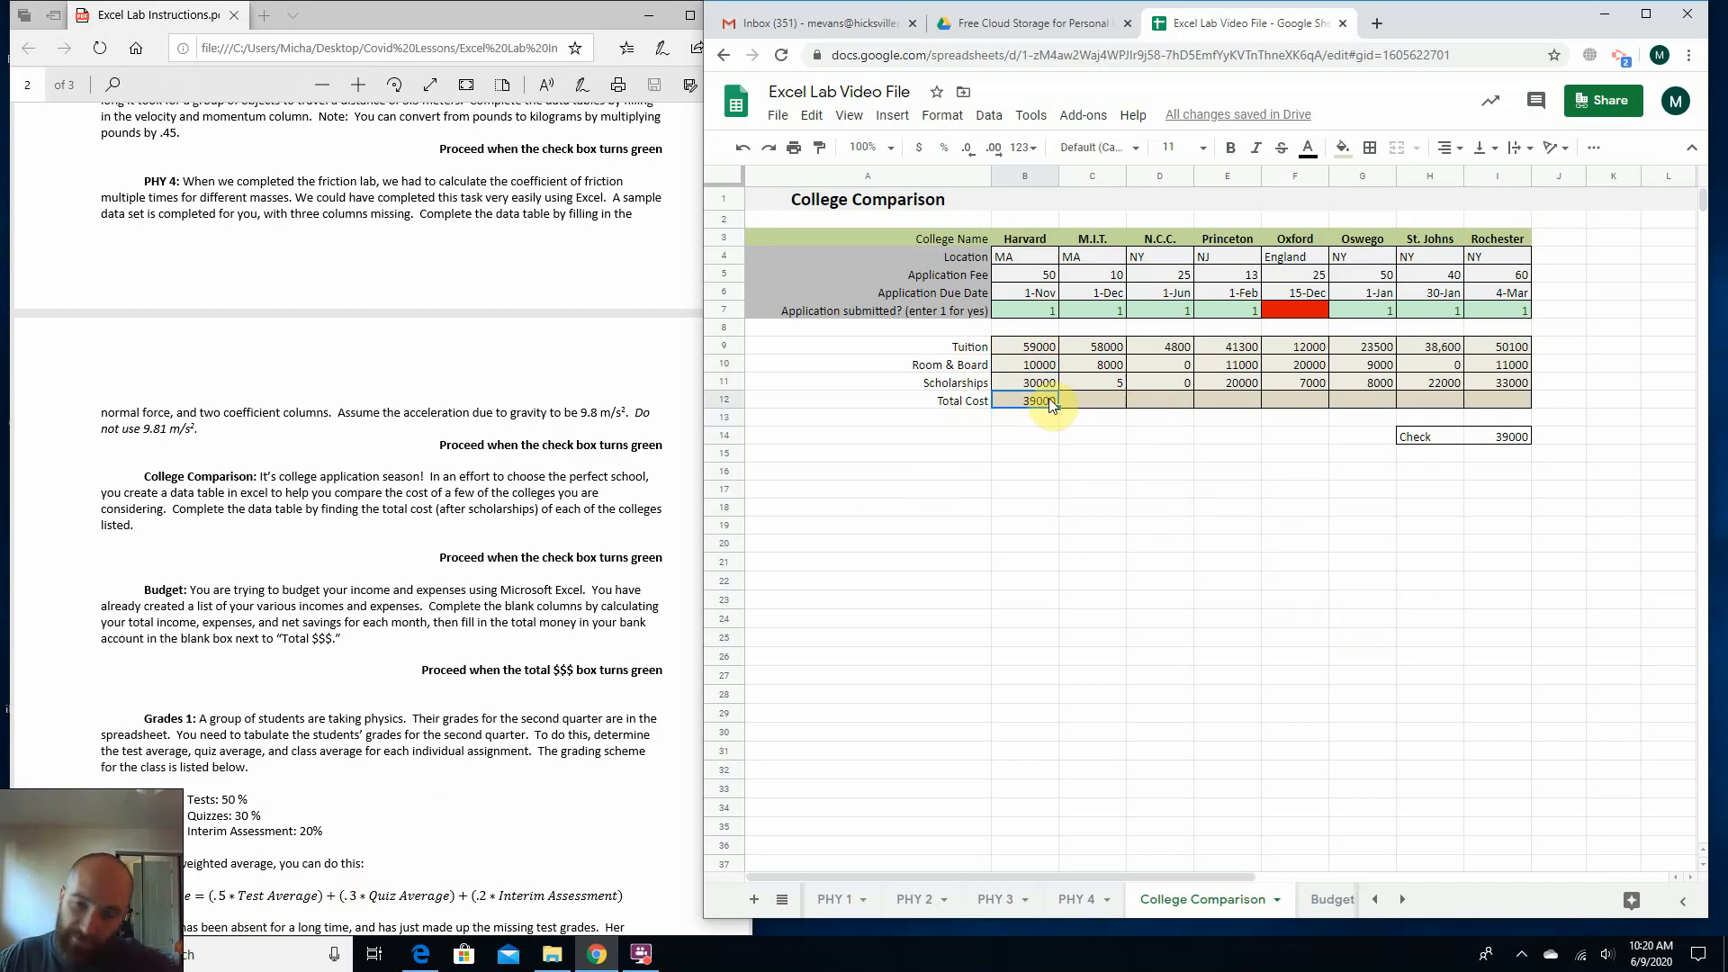
Fill Harvard's Total Cost formula from B12 across to Rochester in I12 and check the value in I14.
{"action": "mouse_move", "coordinate": [1053, 410]}
{"action": "left_mouse_down"}
{"action": "mouse_move", "coordinate": [1259, 407]}
{"action": "mouse_move", "coordinate": [1045, 413]}
{"action": "left_mouse_up"}
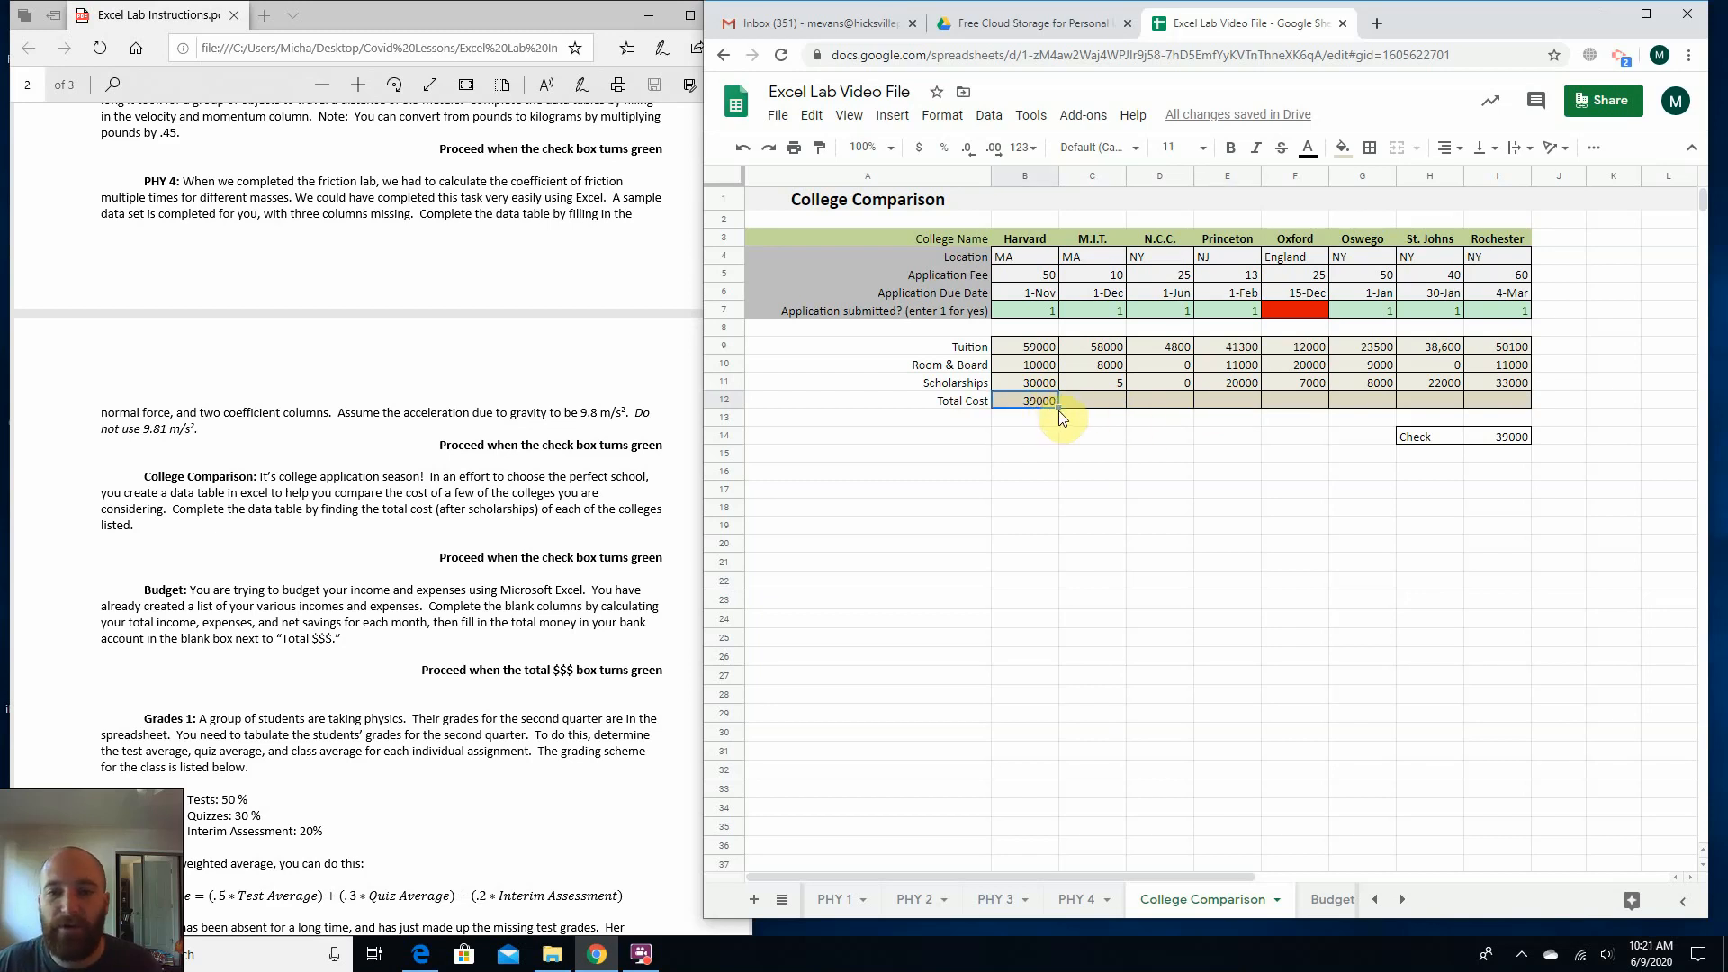
{"action": "left_click_drag", "start_coordinate": [1056, 406], "coordinate": [1499, 398]}
{"action": "left_click", "coordinate": [1366, 489]}
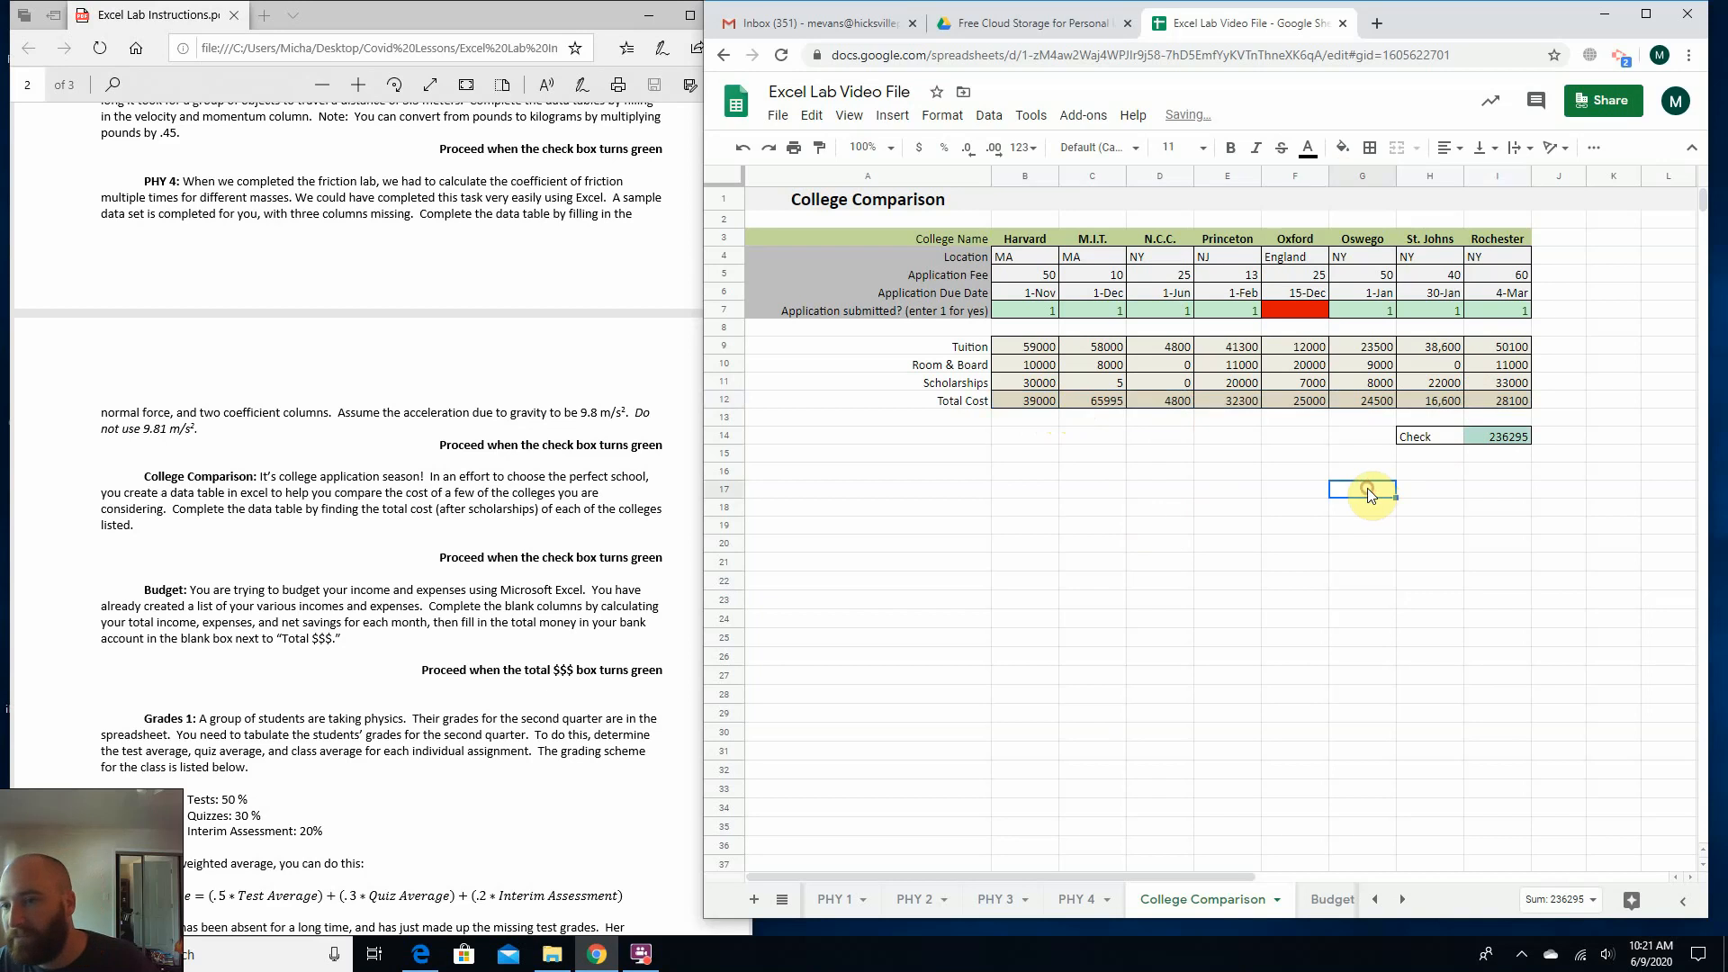
{"action": "left_click", "coordinate": [1494, 444]}
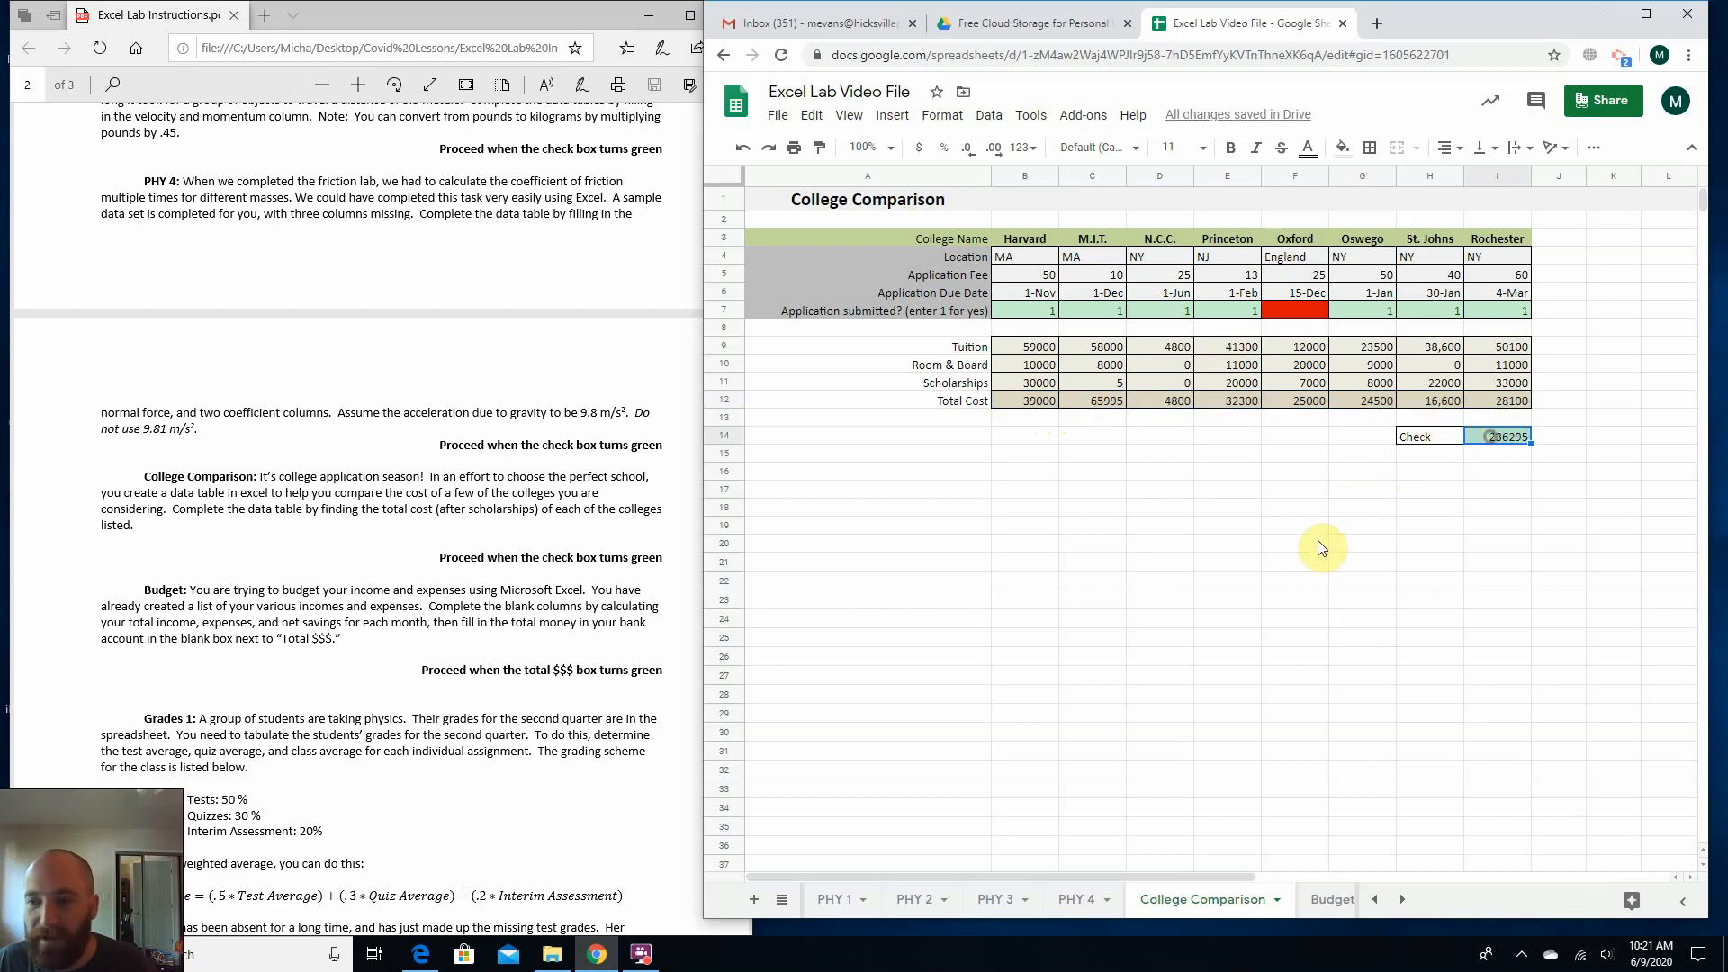
{"action": "left_click", "coordinate": [1318, 541]}
Consult the College Comparison instructions and review Harvard's Total Cost formula in B12 without changing it.
{"action": "left_click", "coordinate": [475, 667]}
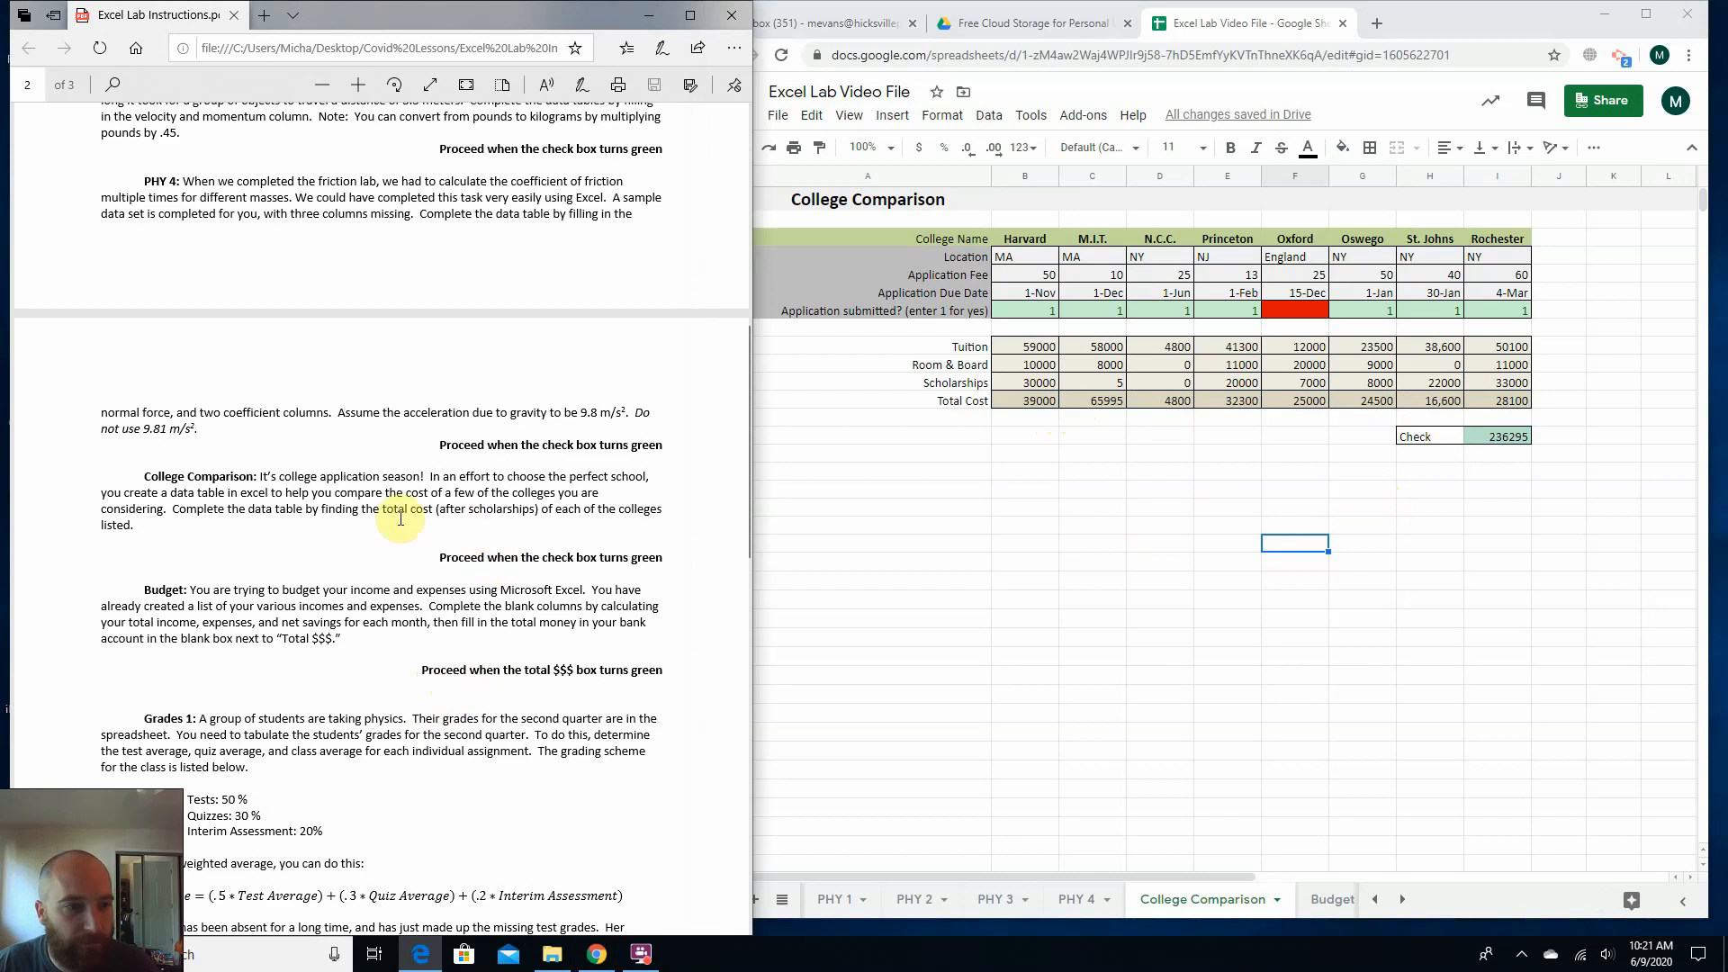
{"action": "left_click", "coordinate": [1283, 540]}
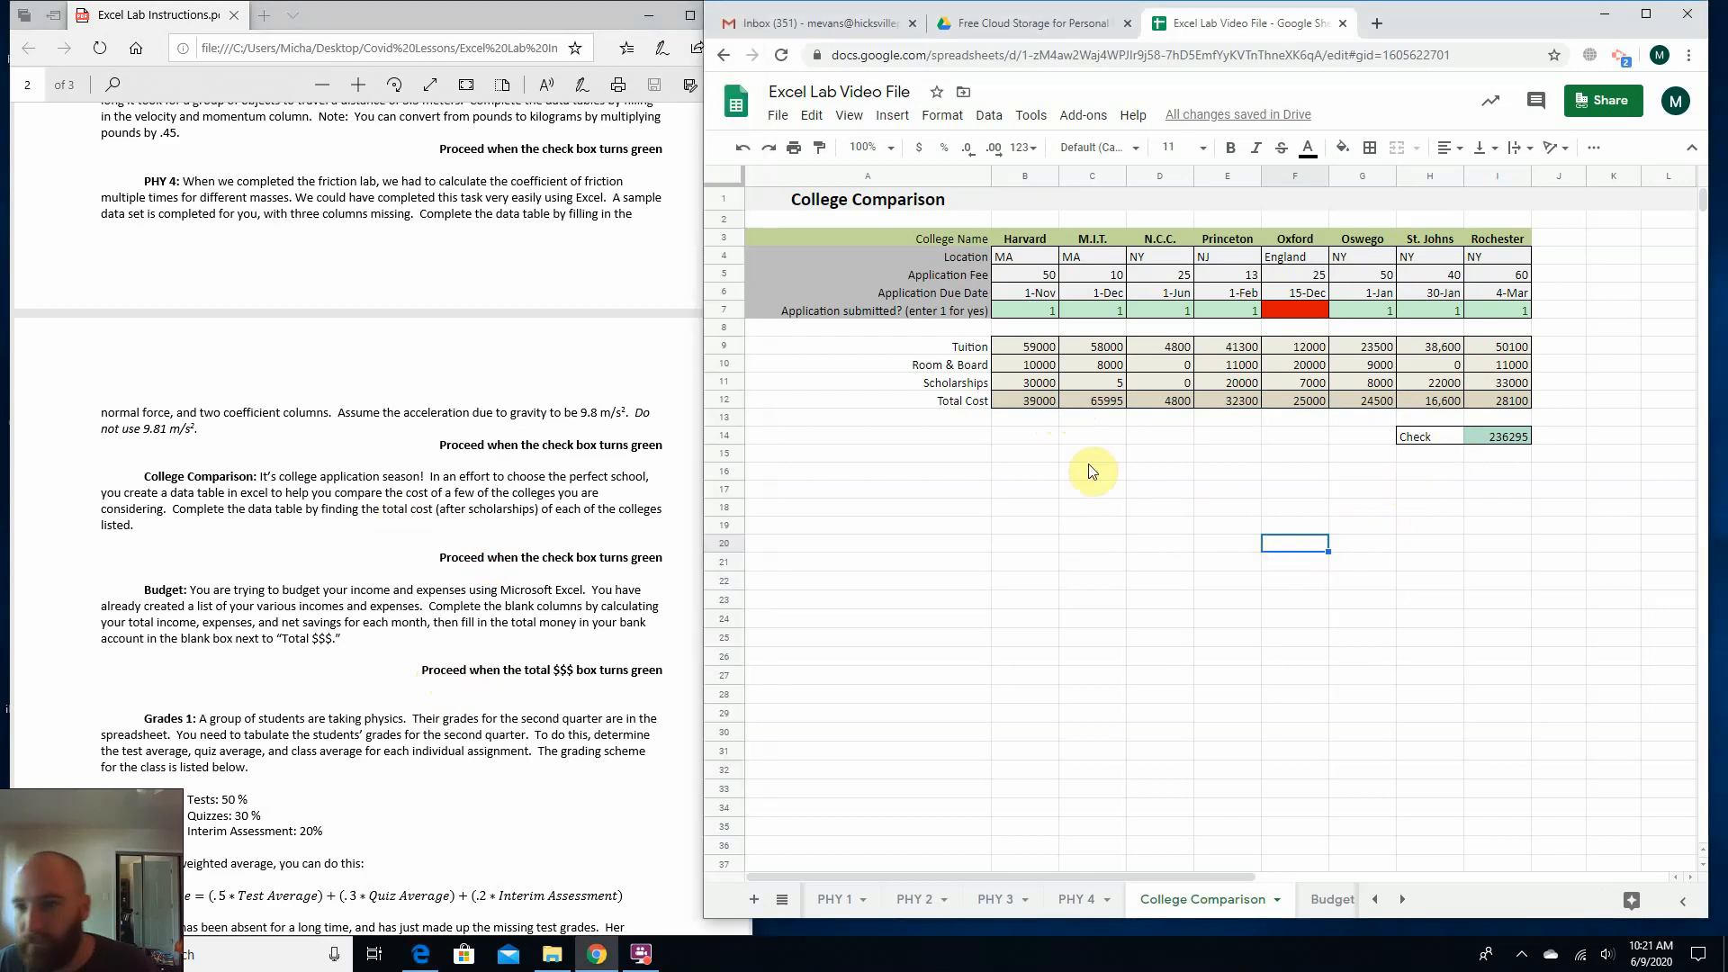
{"action": "left_click", "coordinate": [1039, 412]}
{"action": "double_click", "coordinate": [1037, 405]}
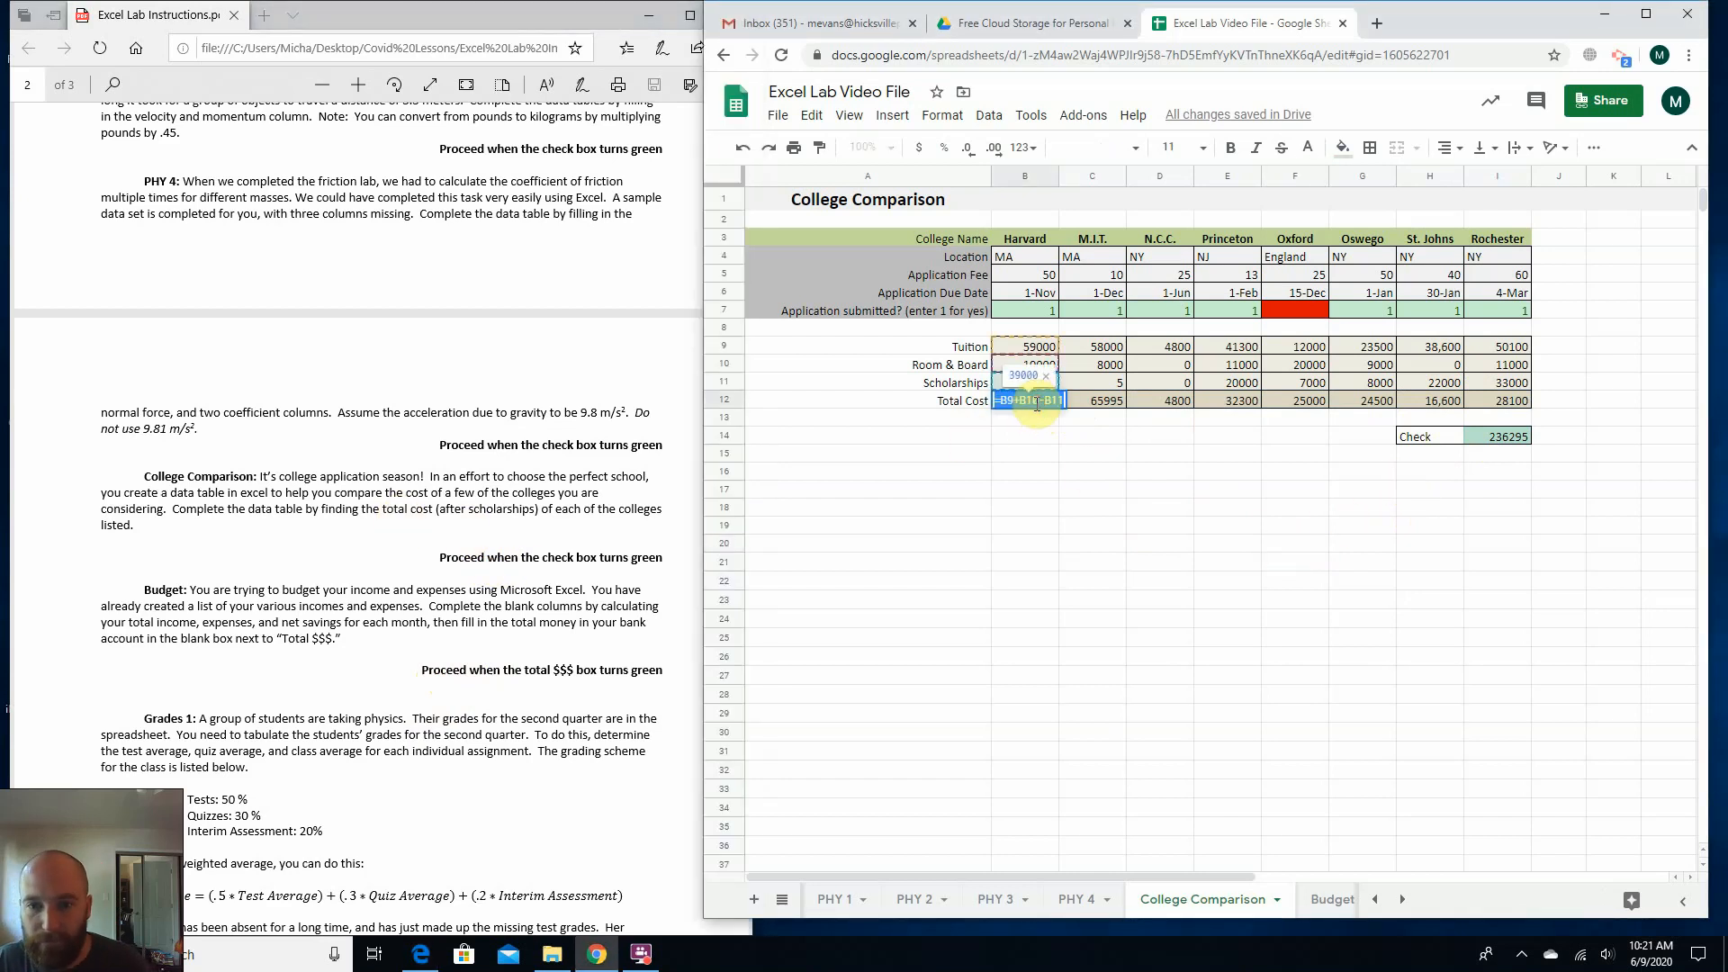
{"action": "left_click", "coordinate": [1521, 476]}
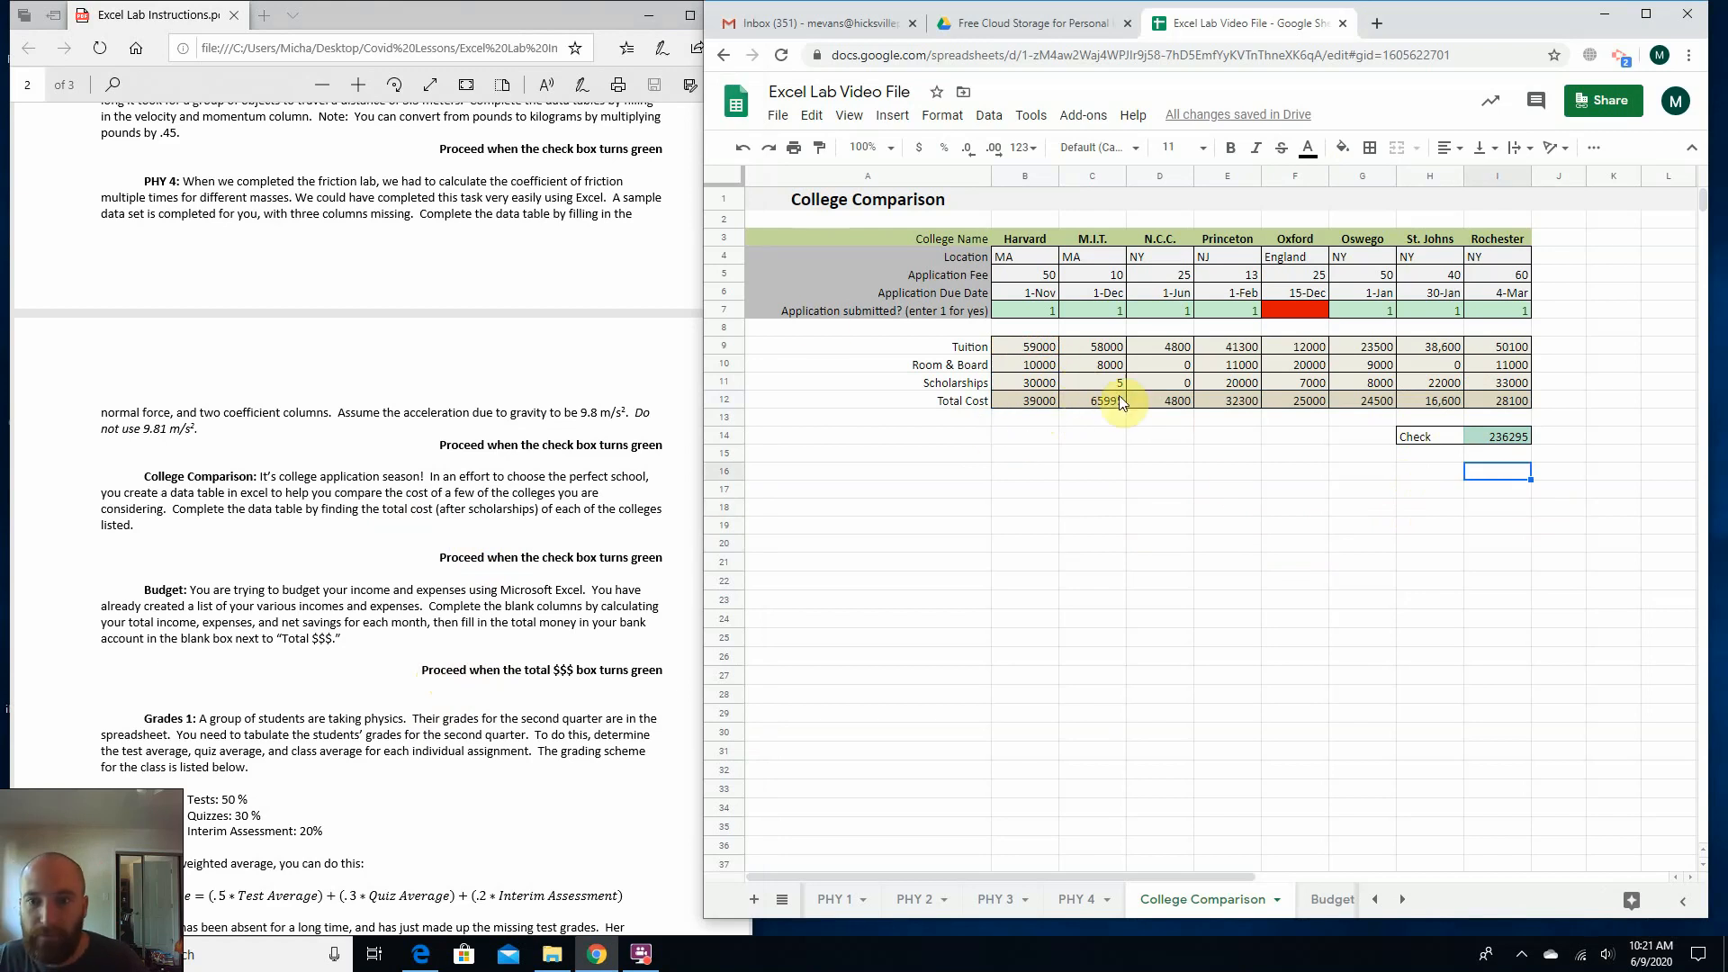
Clear Rochester's Total Cost in I12 and refill it by extending the St. Johns formula from H12.
{"action": "left_click", "coordinate": [1514, 403]}
{"action": "key", "text": "Delete"}
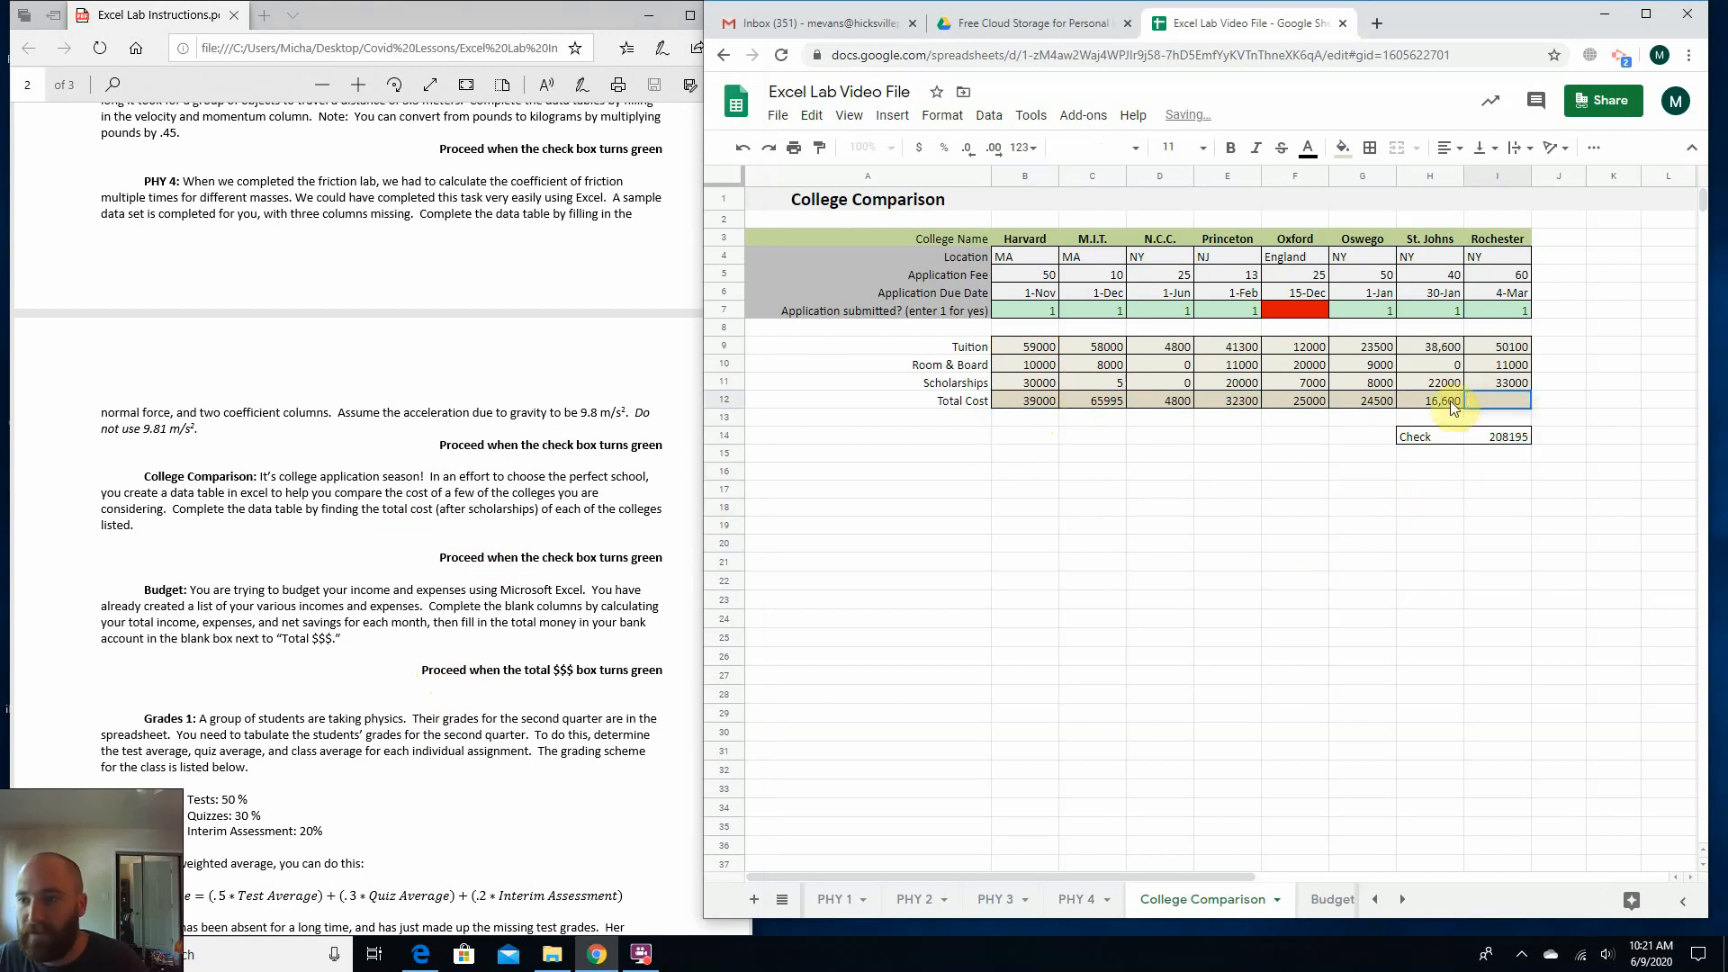
{"action": "left_click", "coordinate": [1450, 401]}
{"action": "left_click_drag", "start_coordinate": [1463, 407], "coordinate": [1494, 403]}
{"action": "left_click", "coordinate": [1363, 507]}
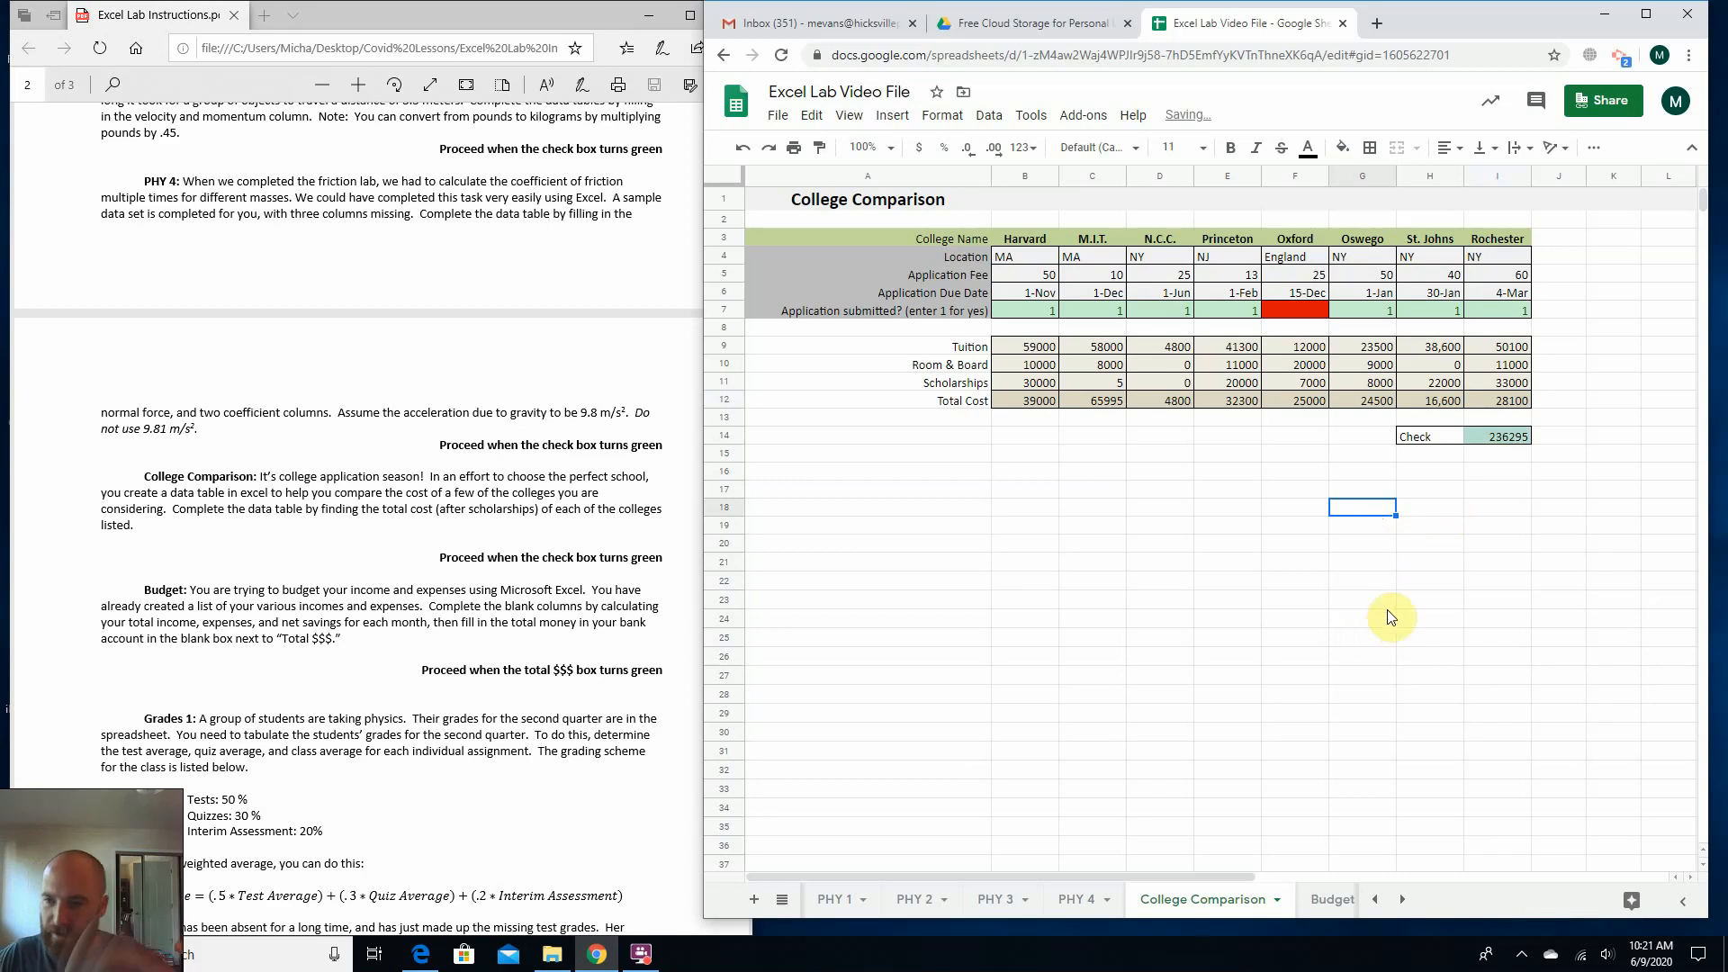
Inspect the check cell I14 and the Total Cost cells for M.I.T., N.C.C. and Princeton.
{"action": "left_click", "coordinate": [1494, 439]}
{"action": "left_click", "coordinate": [1429, 472]}
{"action": "left_click", "coordinate": [1481, 435]}
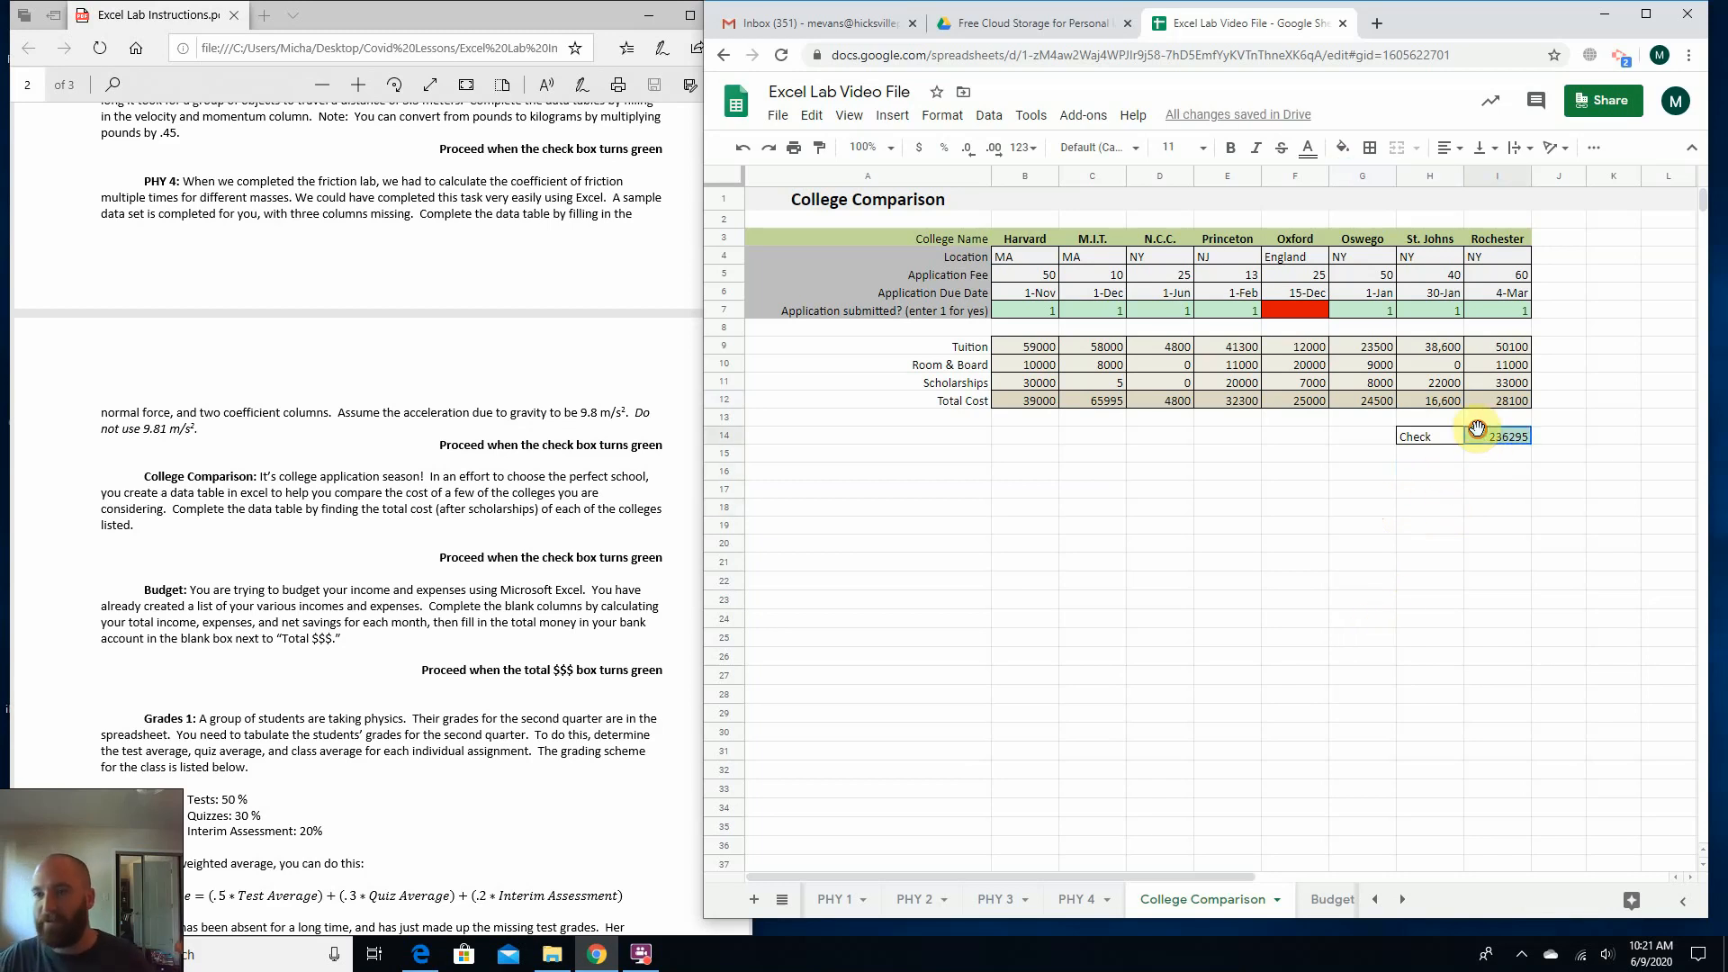
{"action": "left_click", "coordinate": [1430, 479]}
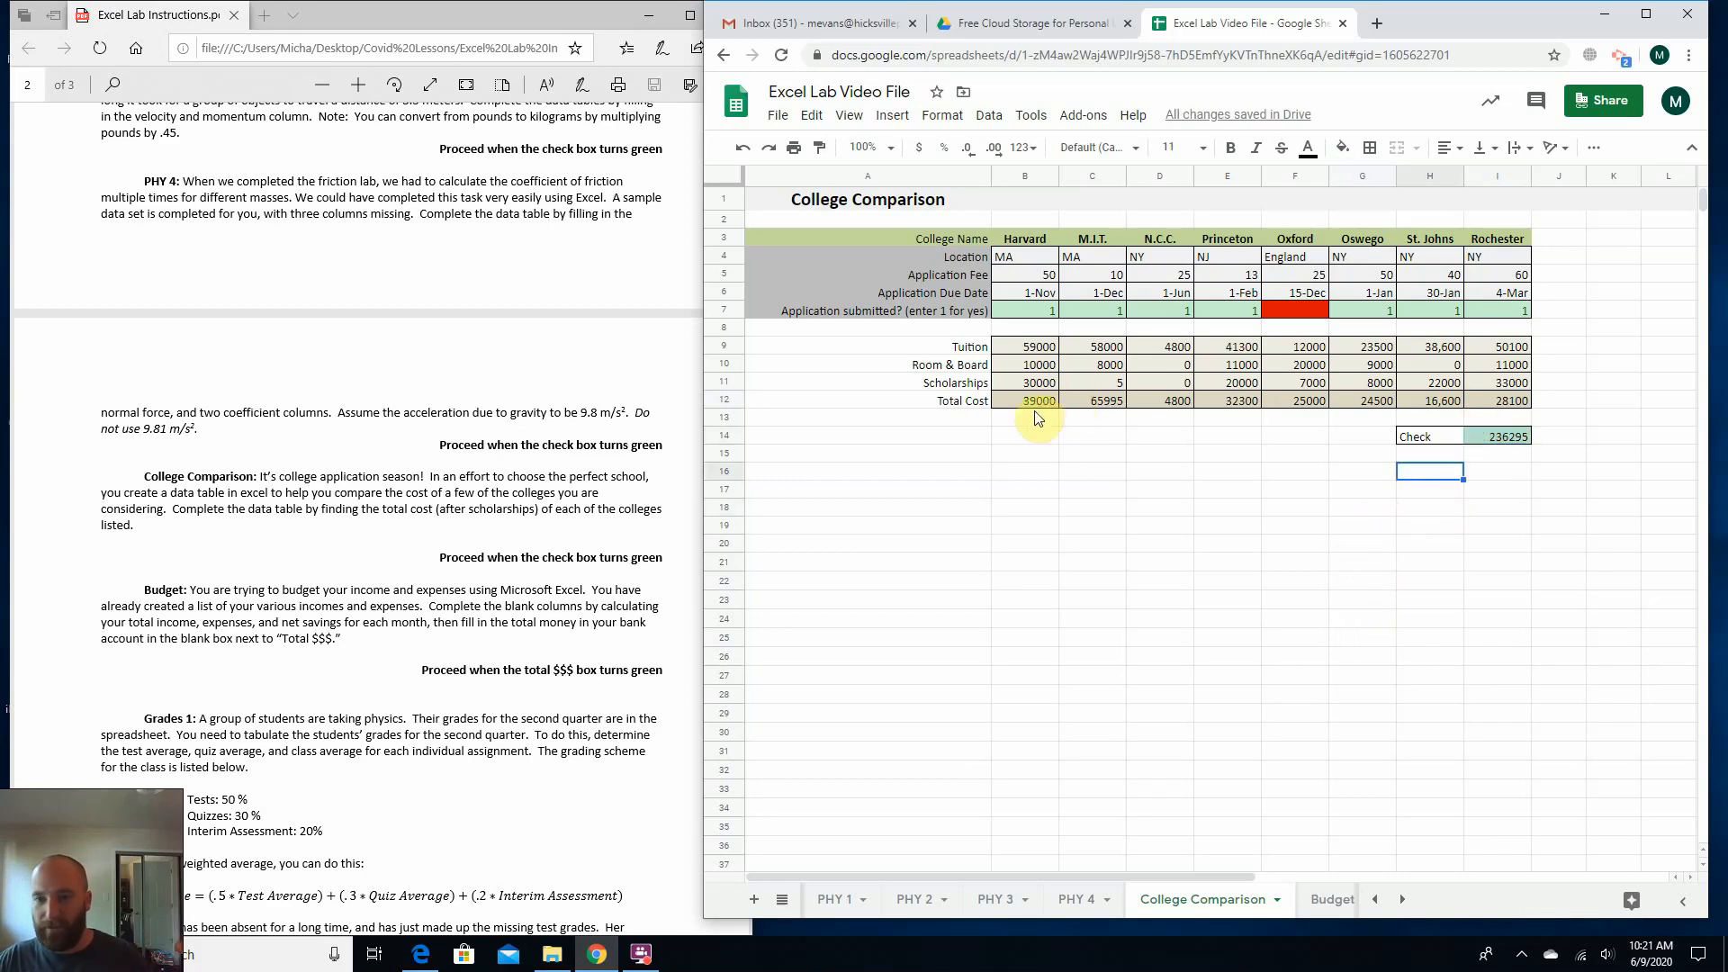
{"action": "left_click", "coordinate": [1094, 401]}
{"action": "left_click", "coordinate": [1169, 398]}
{"action": "left_click", "coordinate": [1242, 406]}
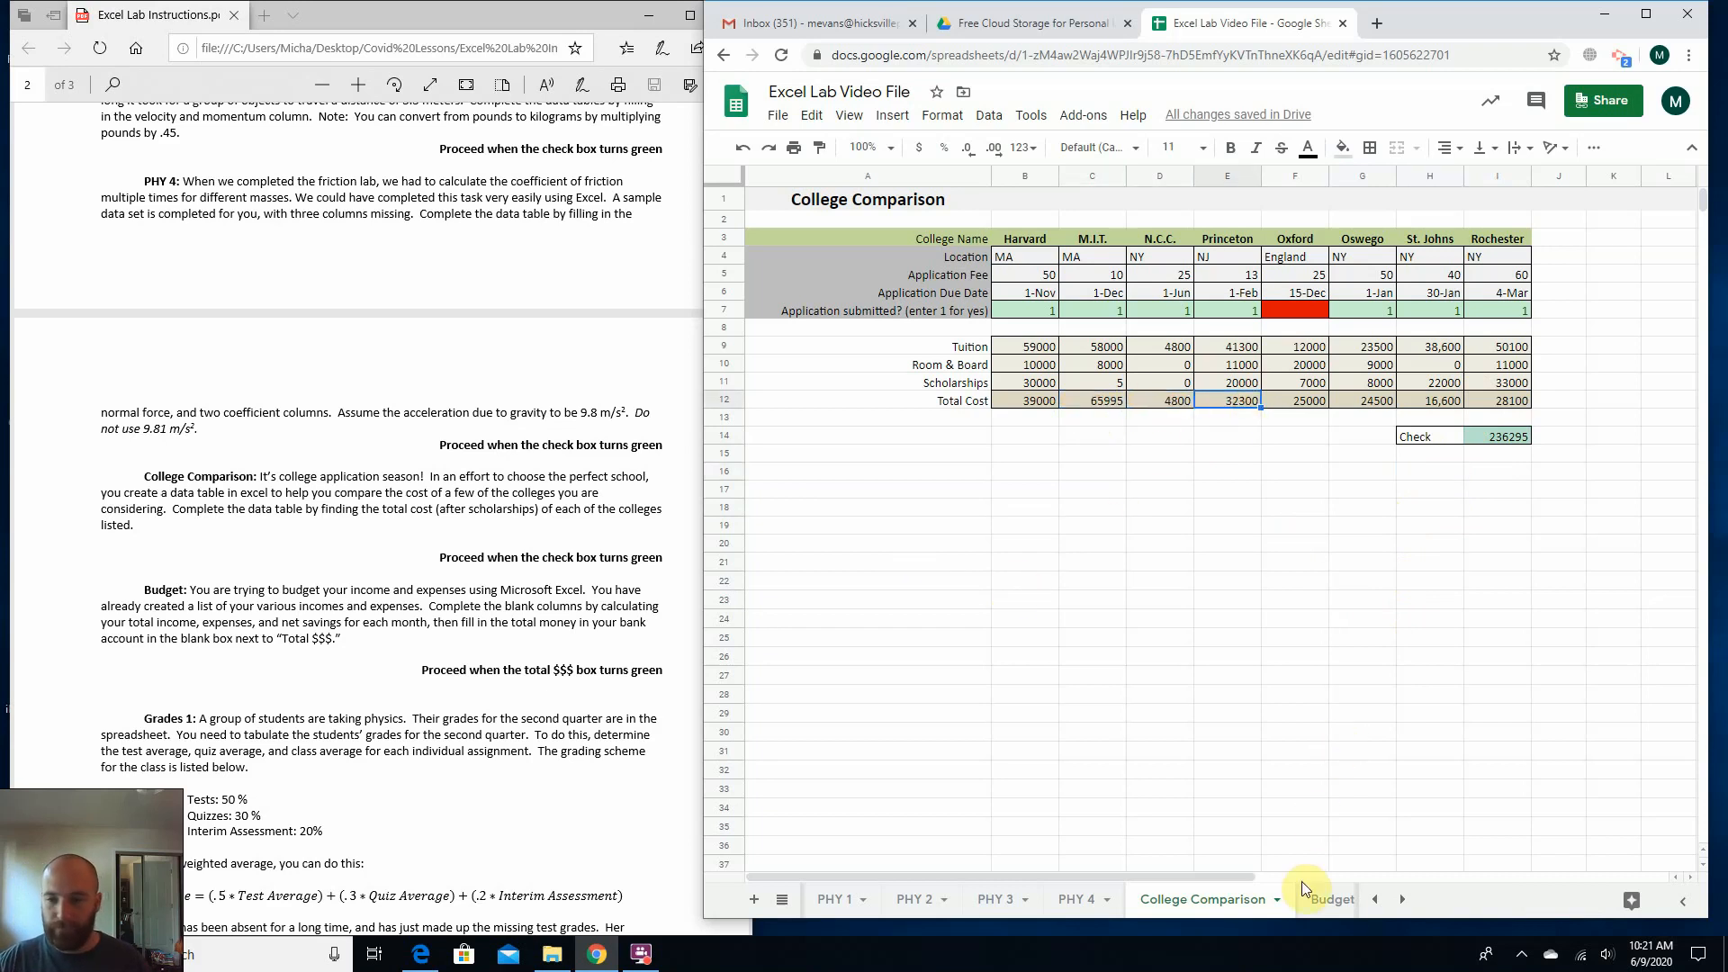
Open the Budget sheet and read the Budget paragraph in the Excel Lab Instructions document.
{"action": "left_click", "coordinate": [1332, 899]}
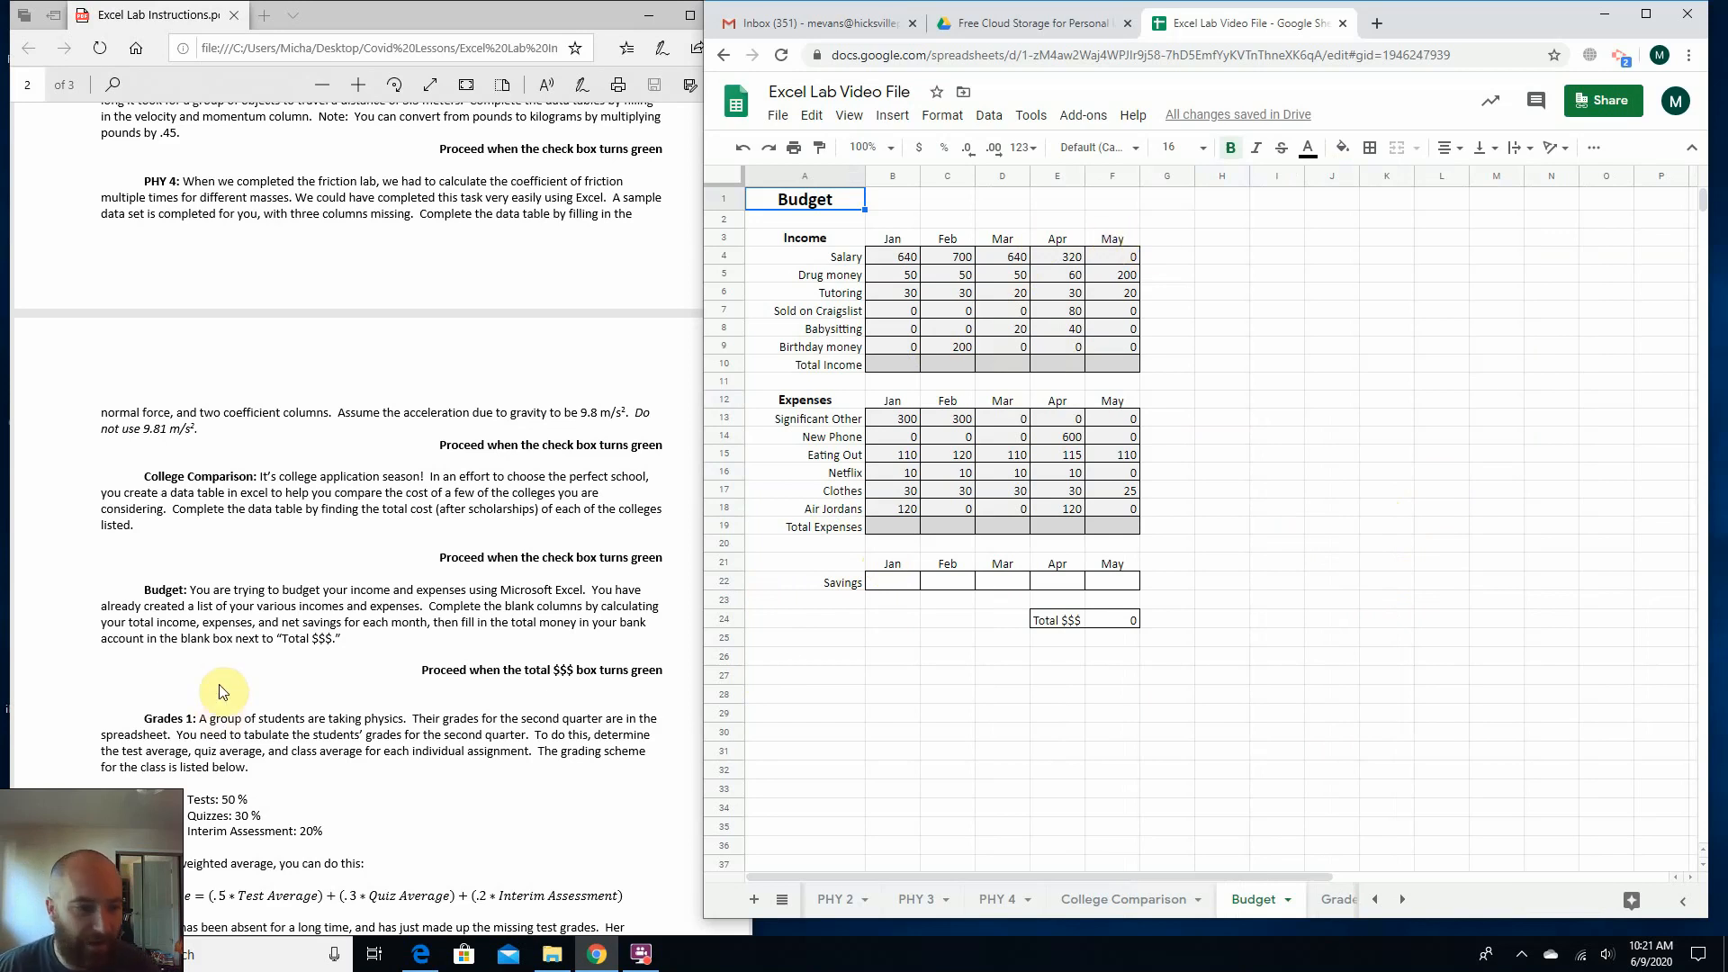
{"action": "scroll", "coordinate": [225, 707], "scroll_direction": "down", "scroll_amount": 3}
{"action": "left_click", "coordinate": [202, 481]}
{"action": "left_click_drag", "start_coordinate": [203, 464], "coordinate": [618, 465]}
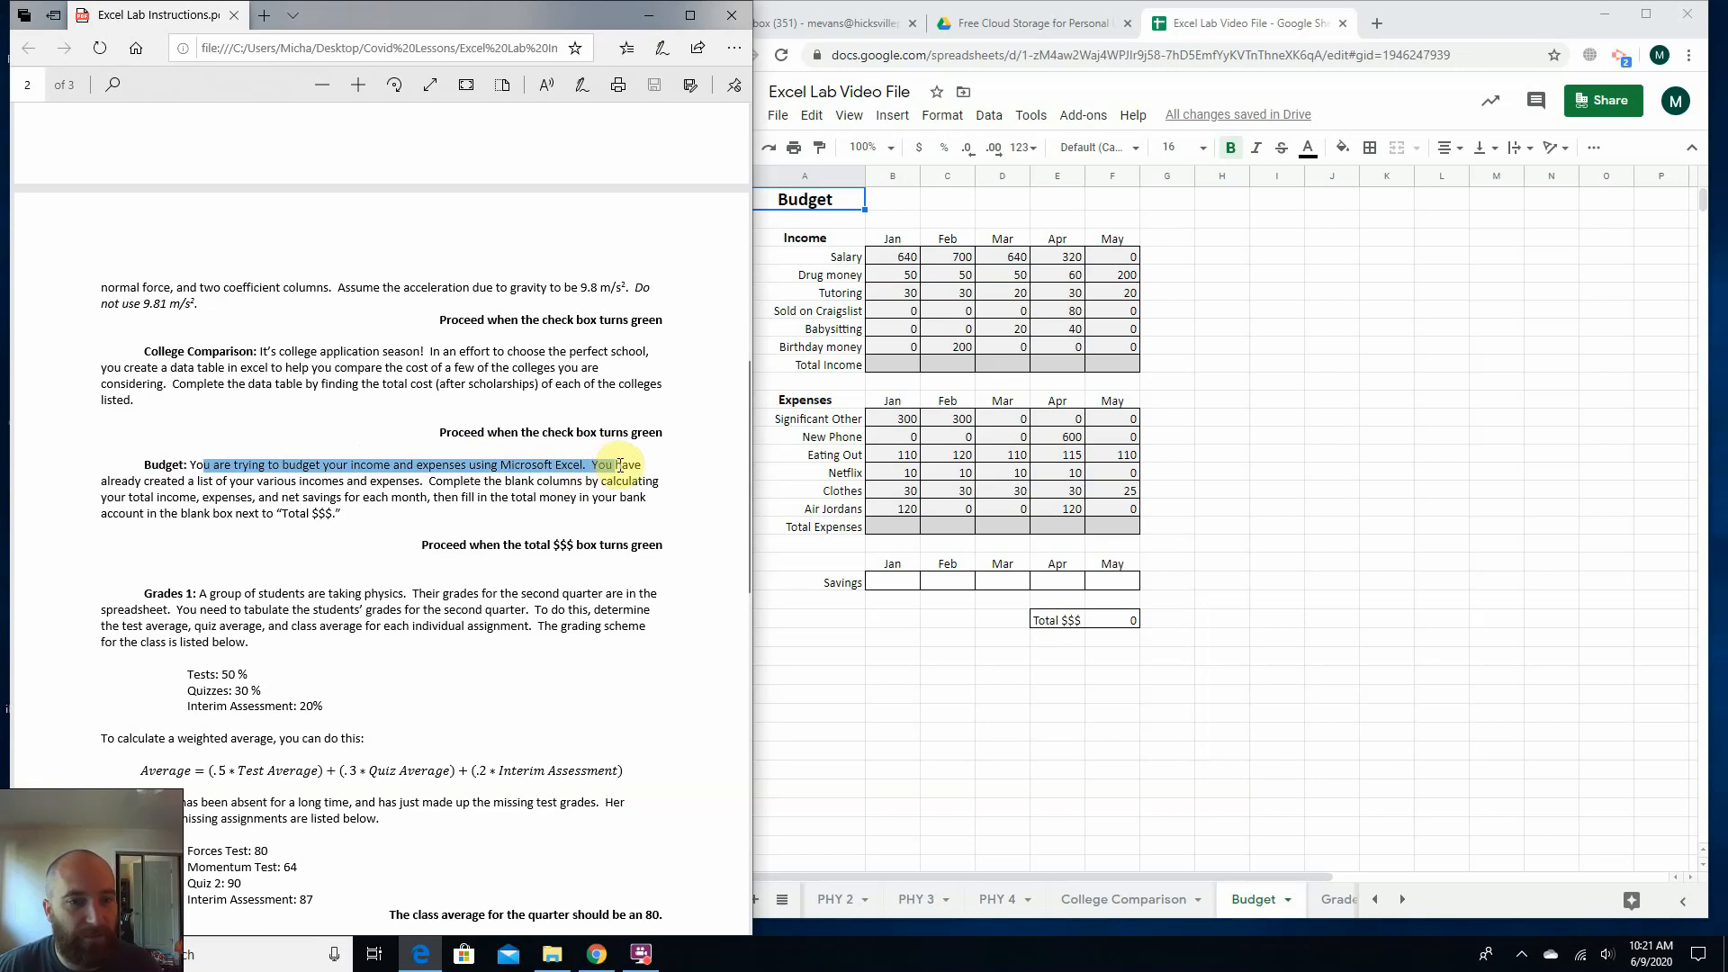
{"action": "left_click", "coordinate": [132, 486]}
{"action": "left_click_drag", "start_coordinate": [186, 483], "coordinate": [332, 511]}
{"action": "left_click", "coordinate": [383, 511]}
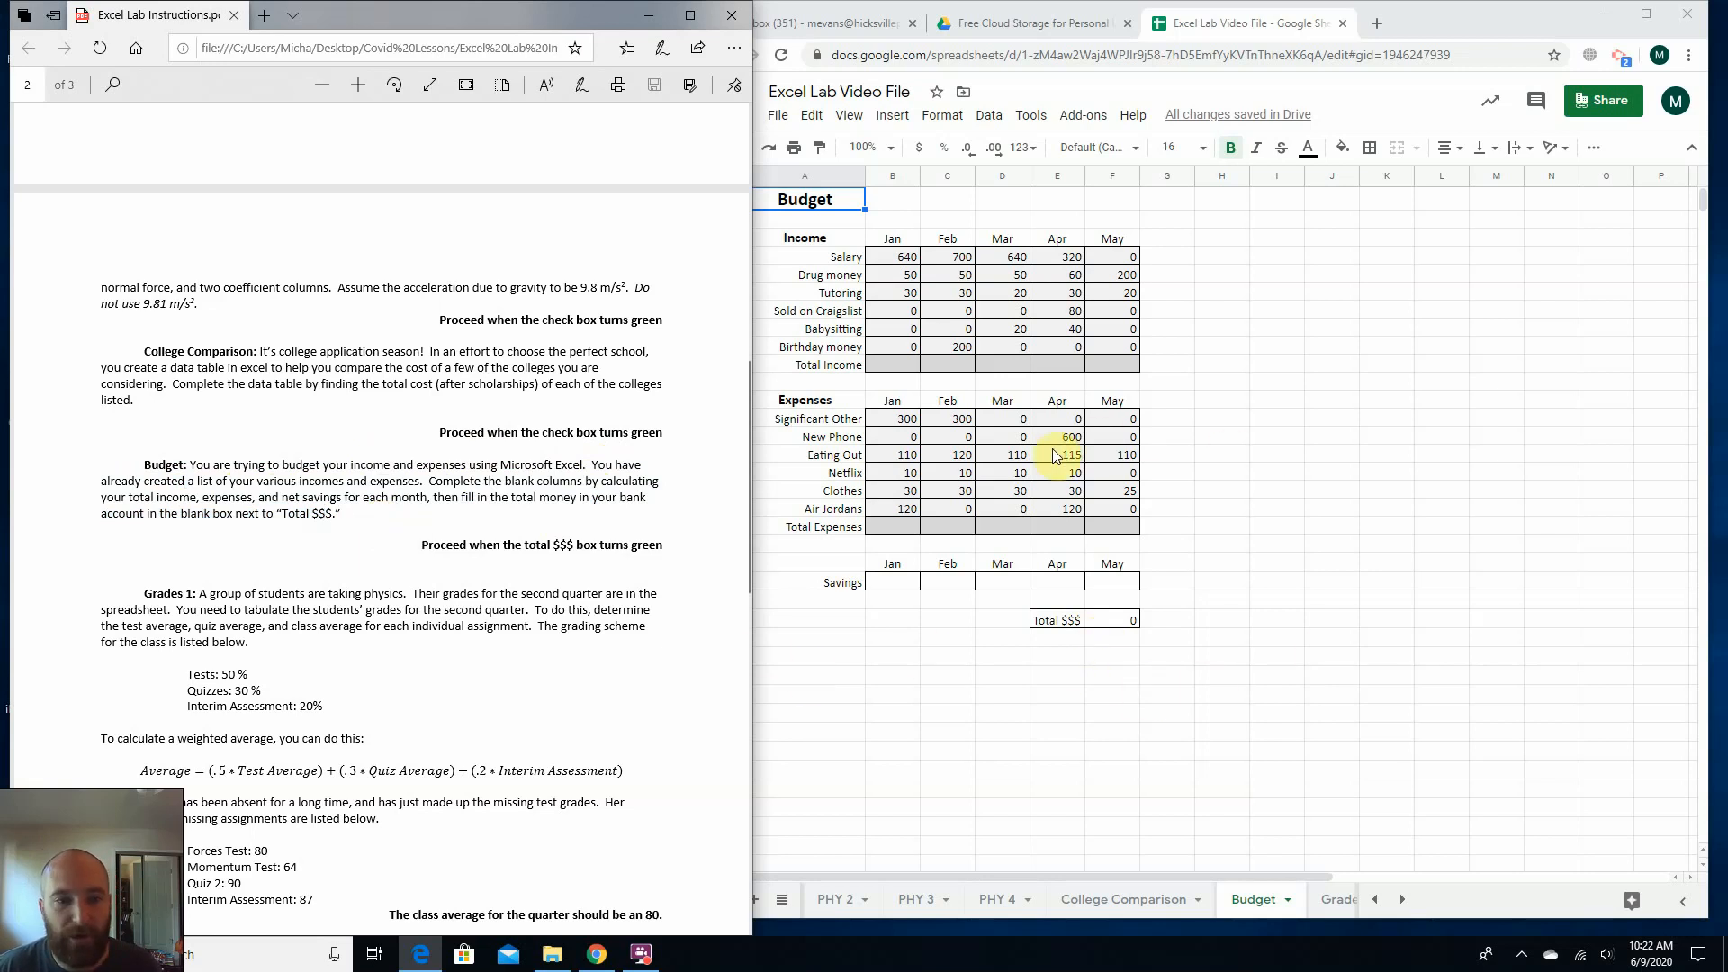
Examine the Total $$$ cell F24 and January's income entries on the Budget sheet.
{"action": "left_click", "coordinate": [1106, 623]}
{"action": "left_click", "coordinate": [1186, 616]}
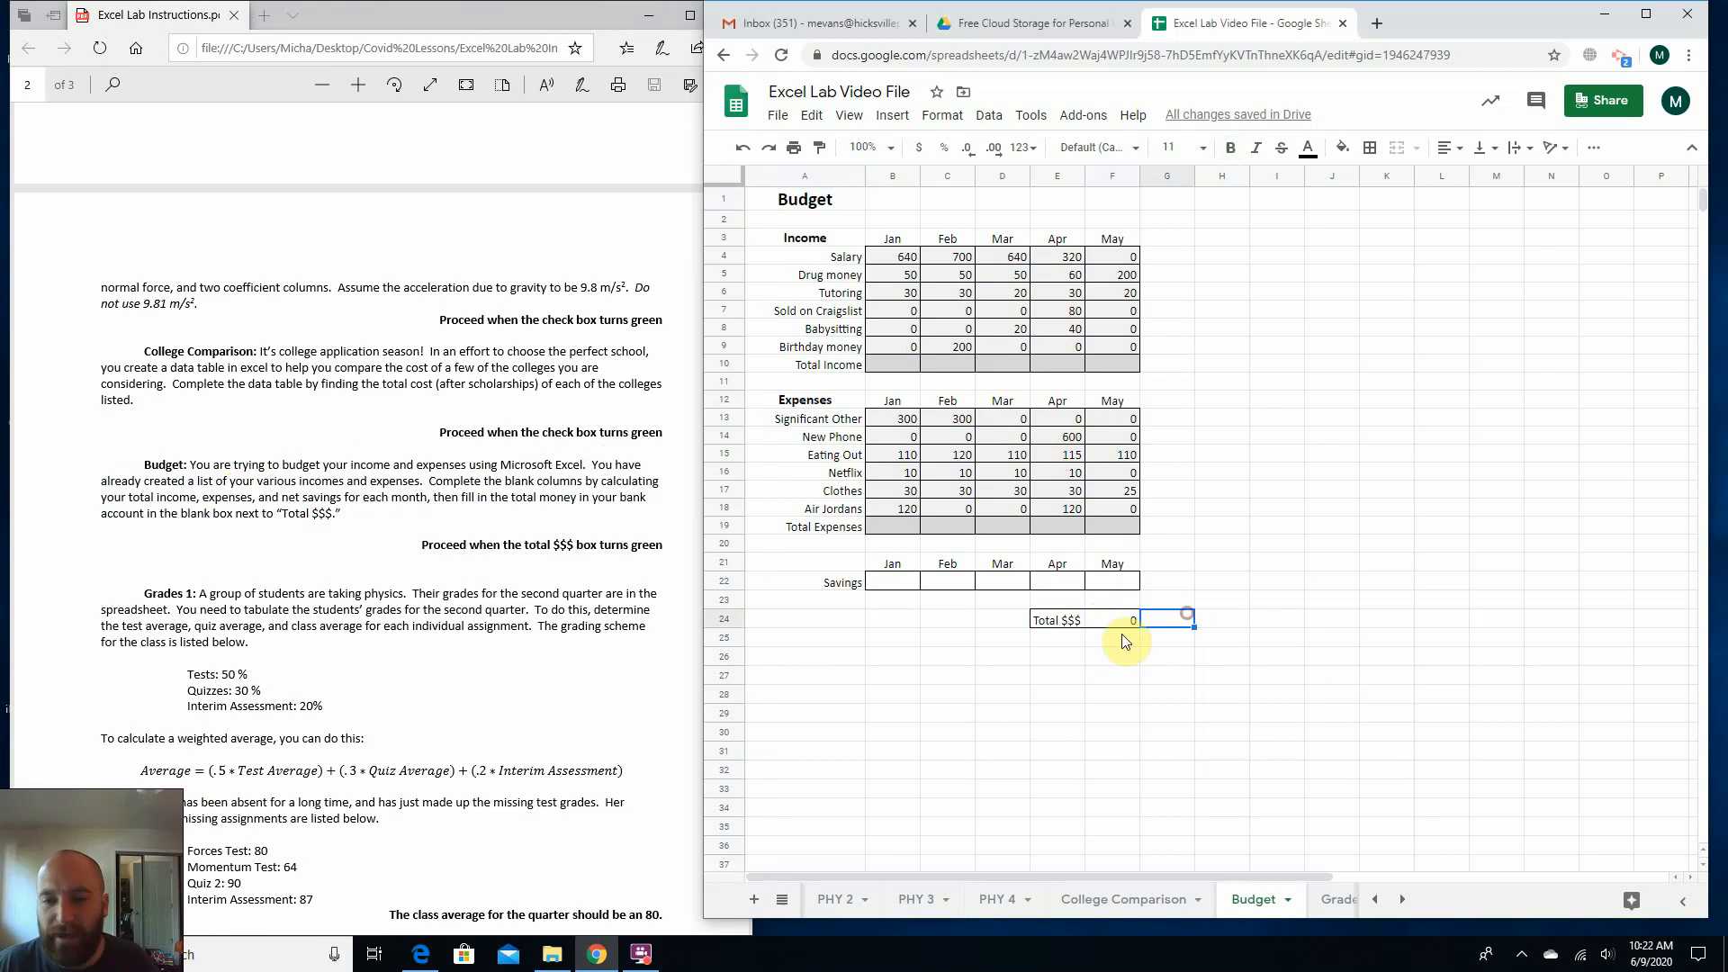
{"action": "left_click", "coordinate": [1121, 624]}
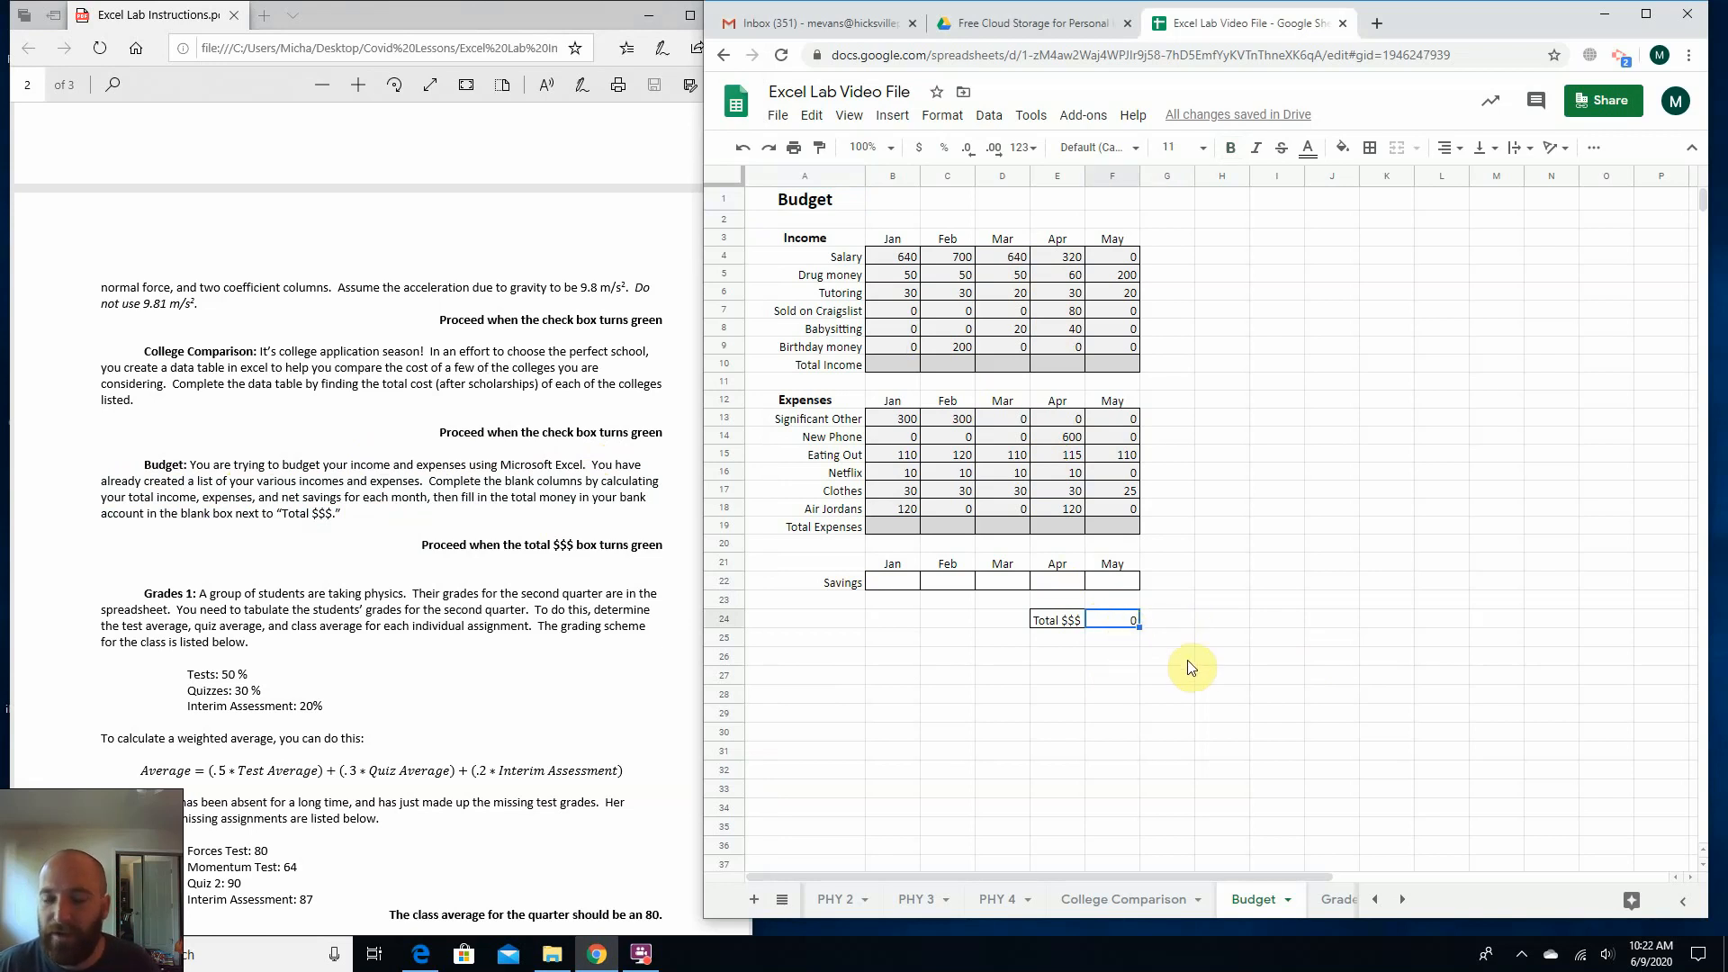
{"action": "left_click", "coordinate": [896, 364]}
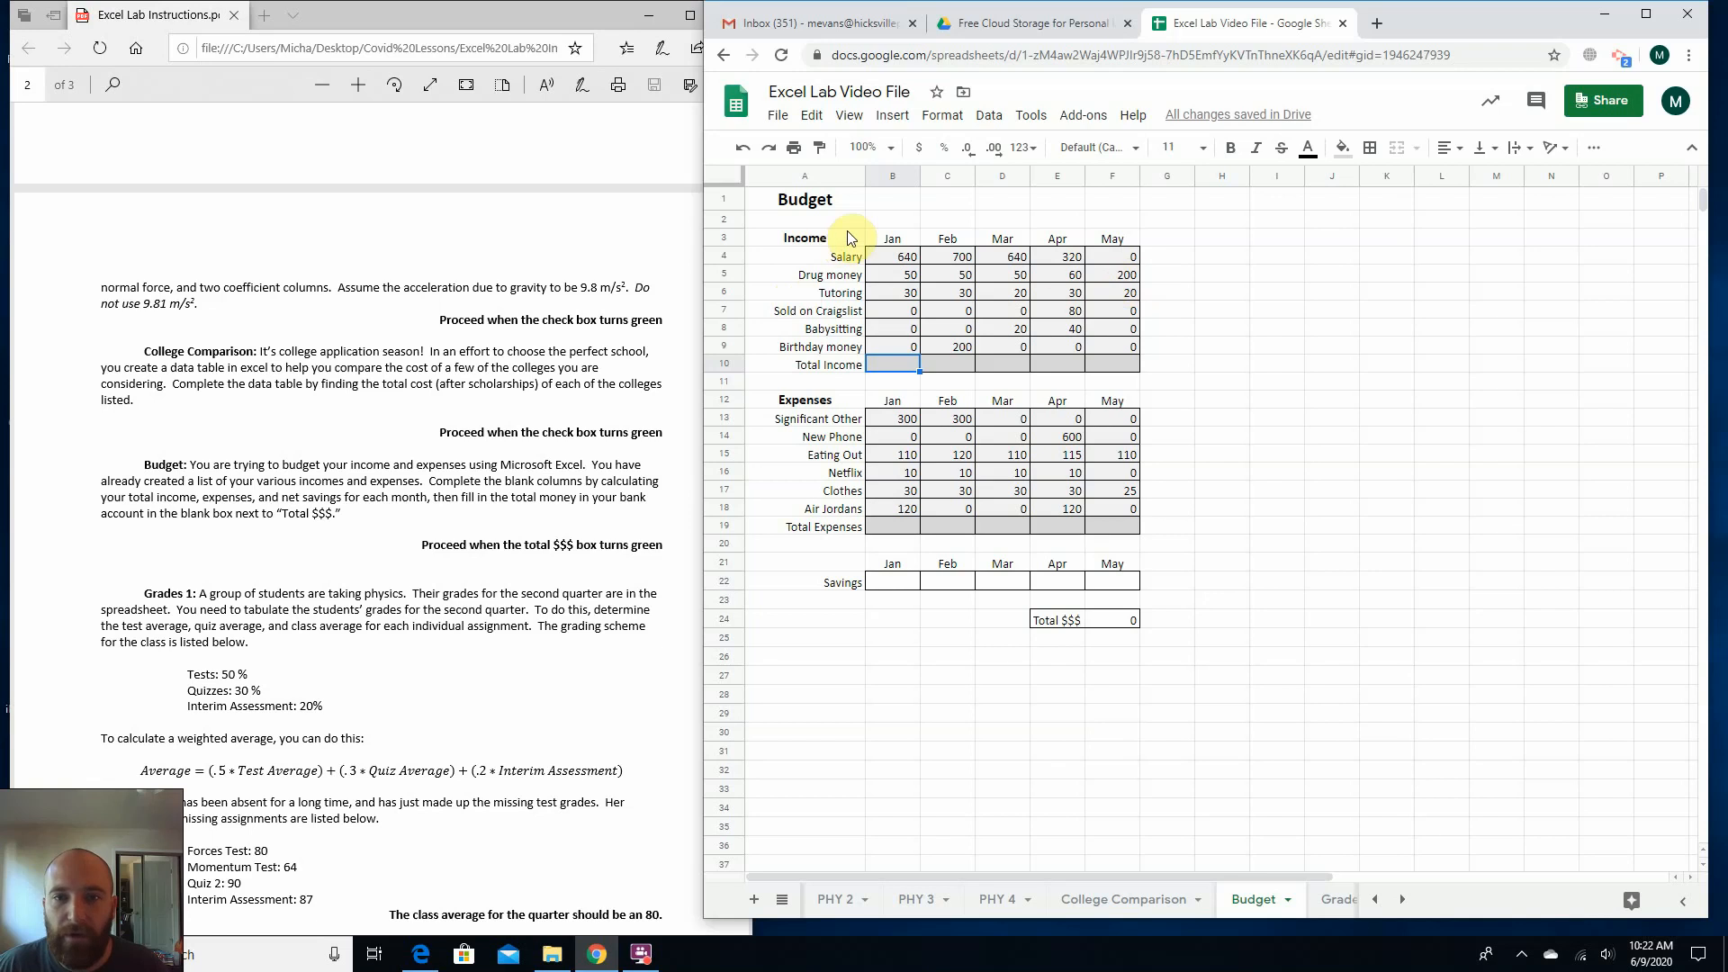
{"action": "left_click_drag", "start_coordinate": [904, 265], "coordinate": [896, 347]}
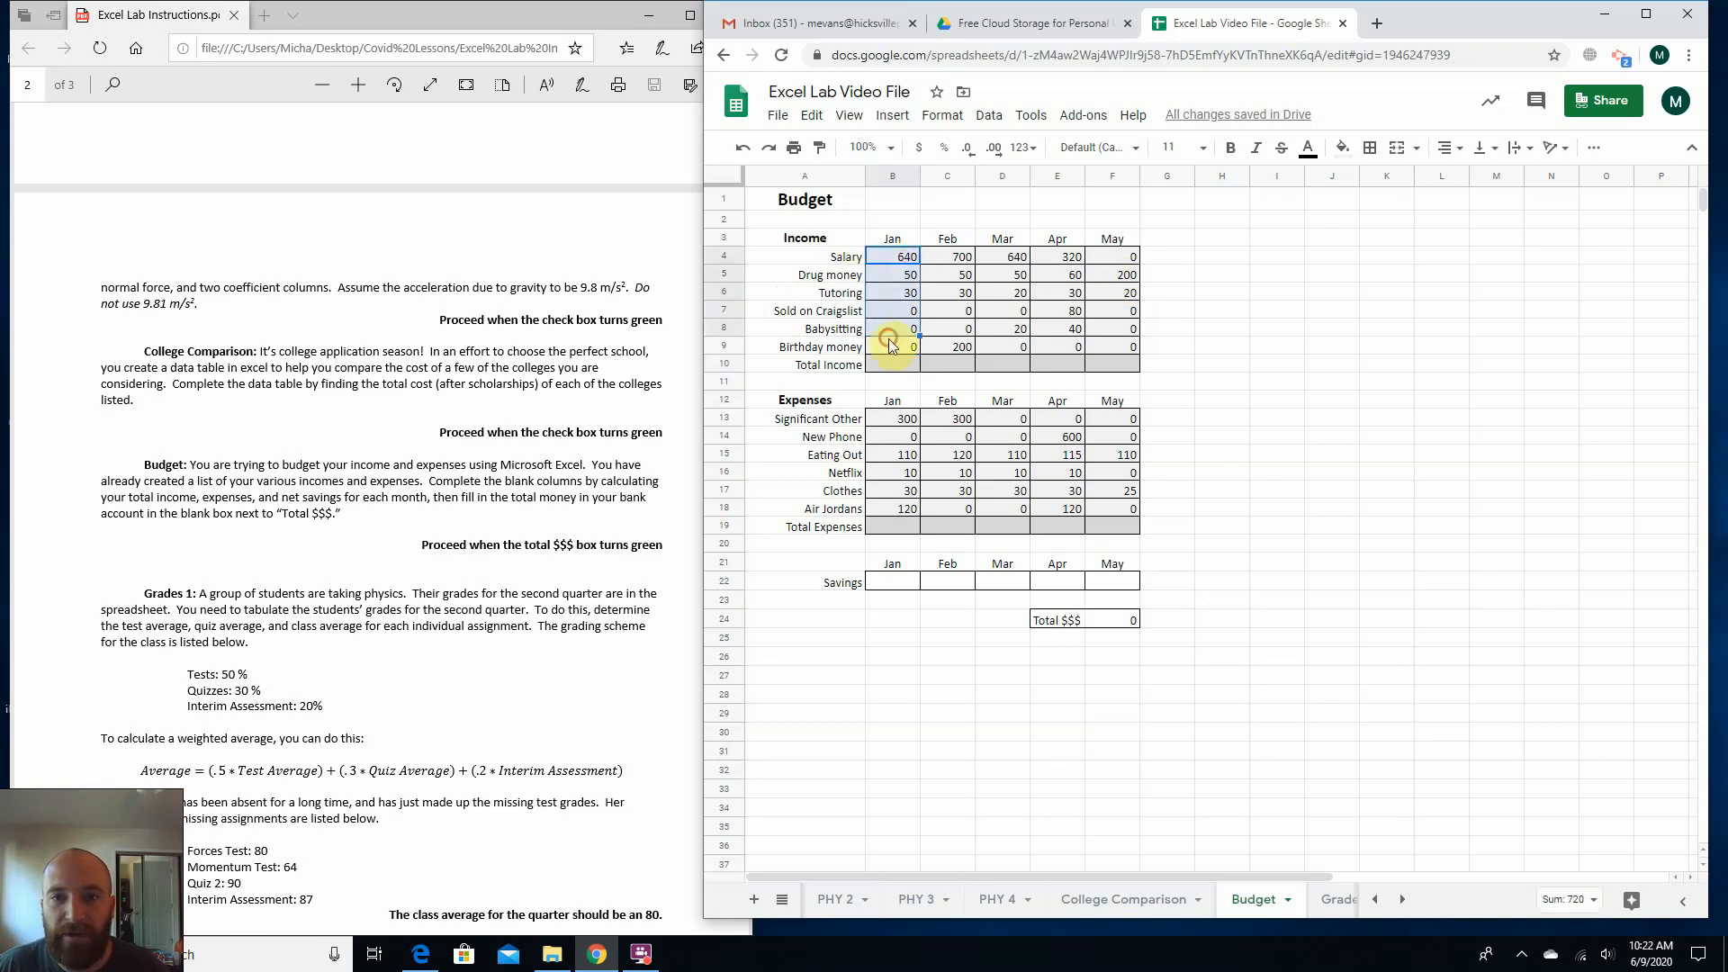
{"action": "left_click", "coordinate": [890, 418]}
{"action": "left_click", "coordinate": [830, 542]}
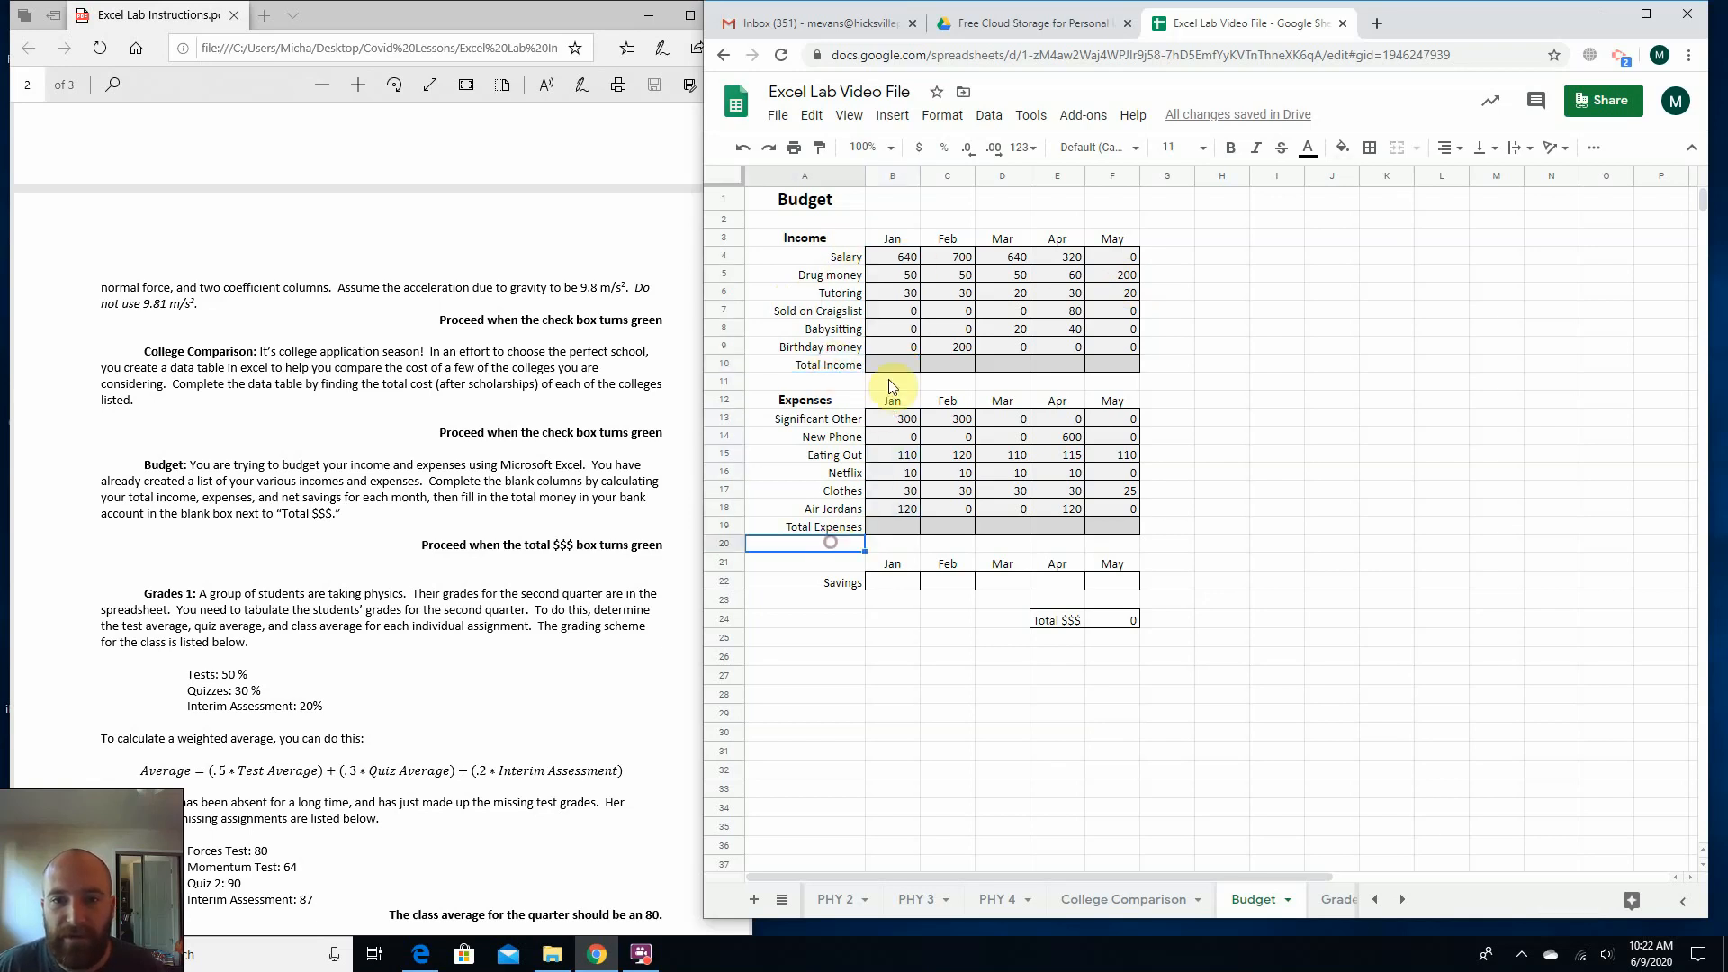
Go through January's income entries one by one, from Salary in B4 to Birthday money in B9.
{"action": "left_click", "coordinate": [888, 364]}
{"action": "left_click", "coordinate": [911, 262]}
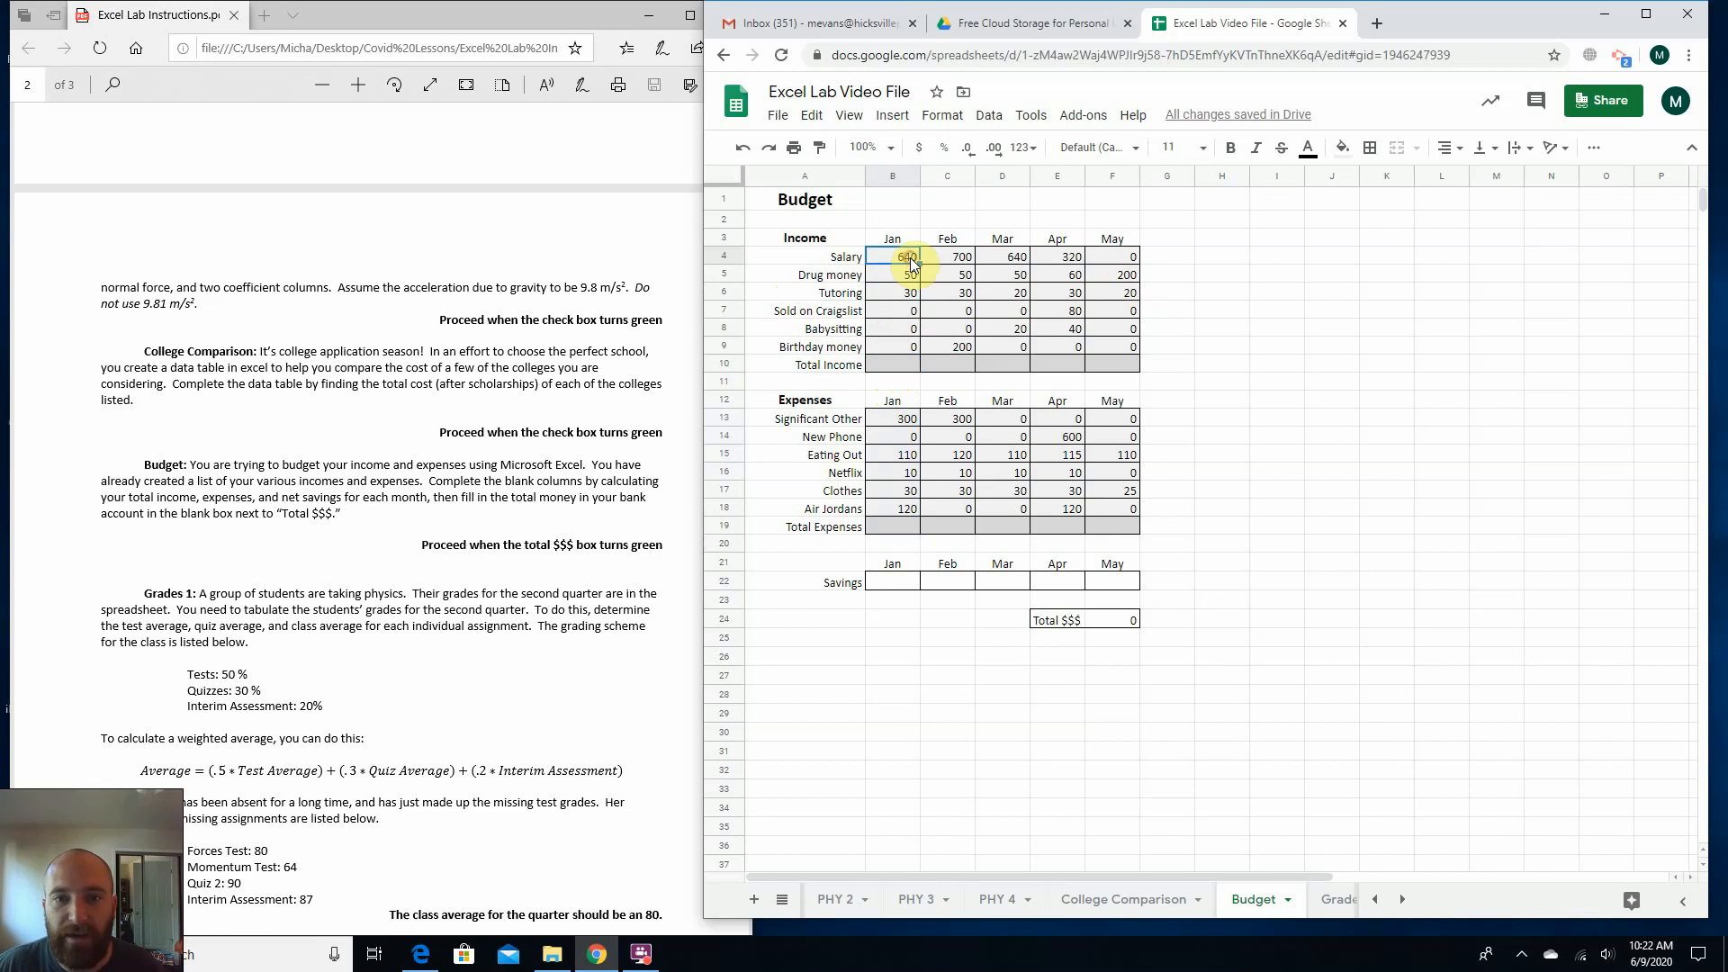
{"action": "left_click", "coordinate": [897, 277]}
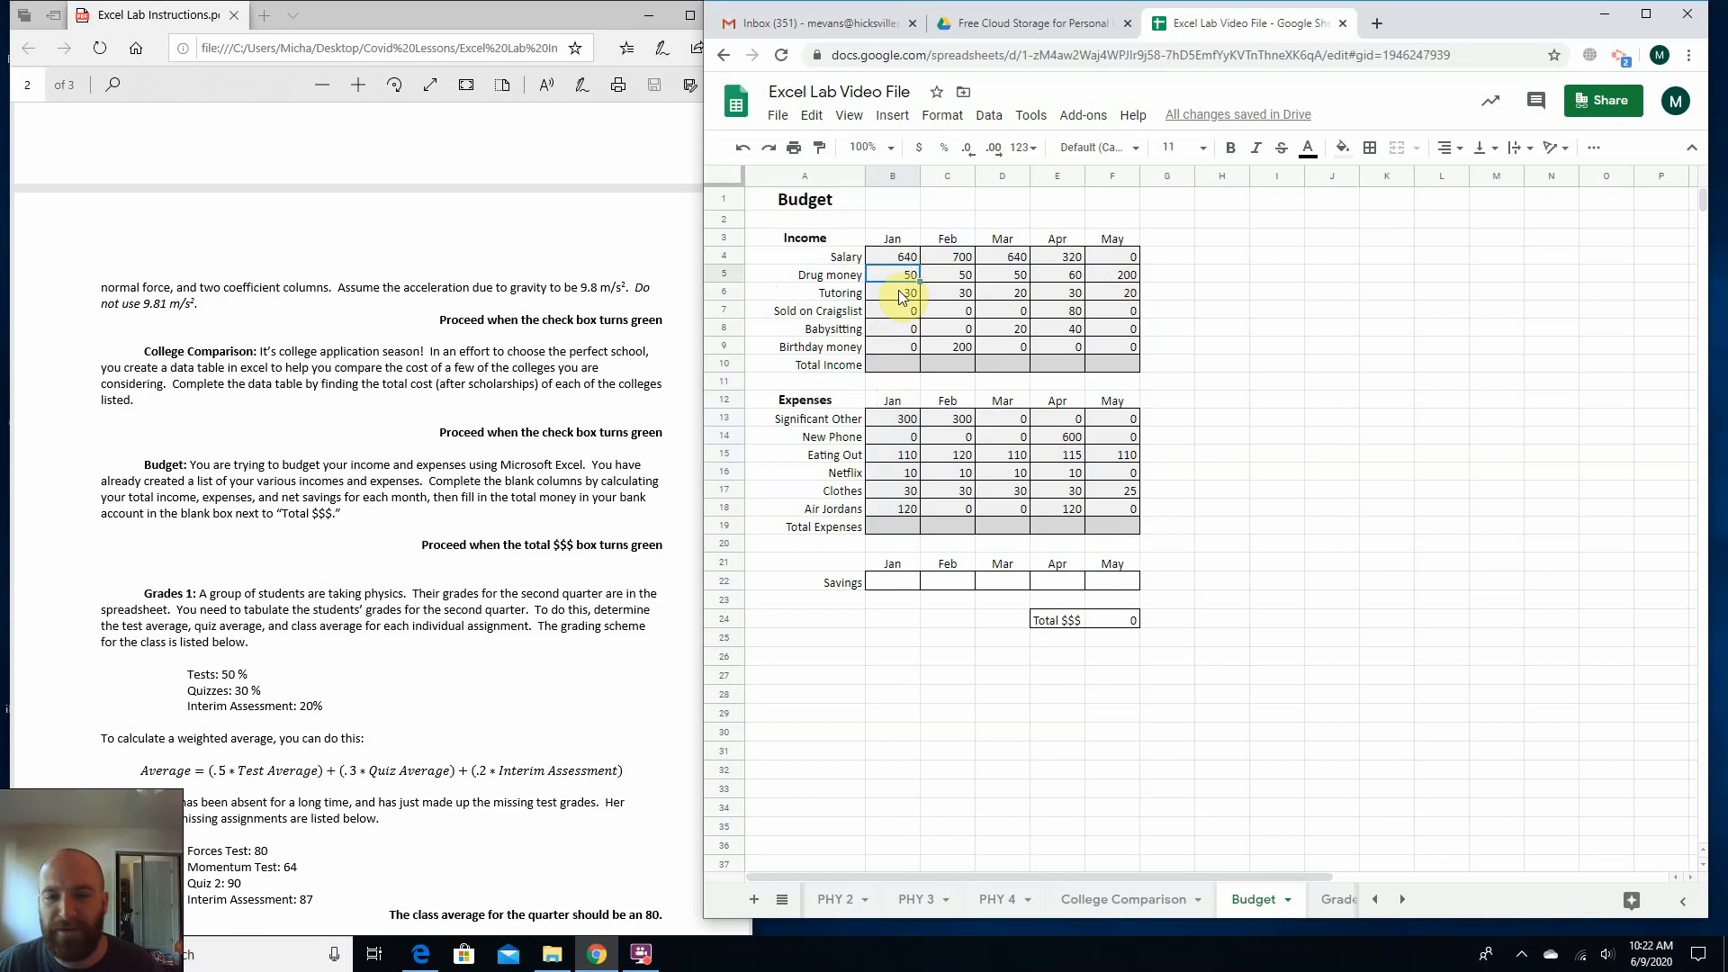
{"action": "left_click", "coordinate": [901, 296]}
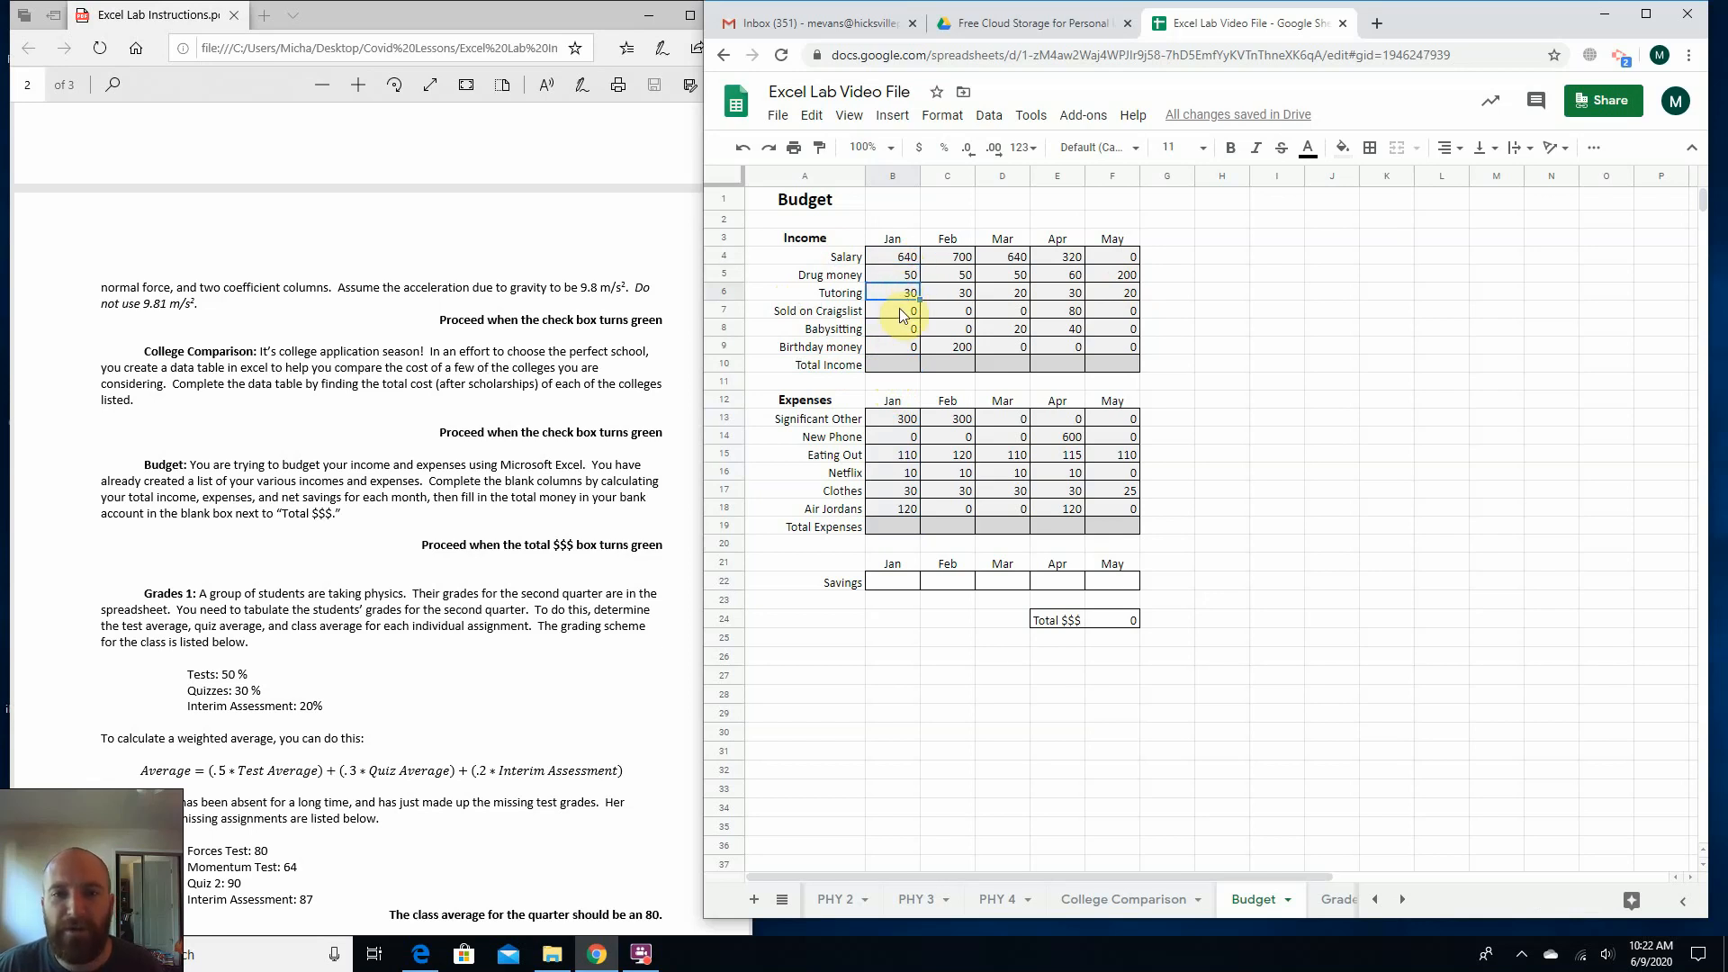
{"action": "left_click", "coordinate": [899, 309]}
{"action": "left_click", "coordinate": [888, 333]}
{"action": "left_click", "coordinate": [888, 349]}
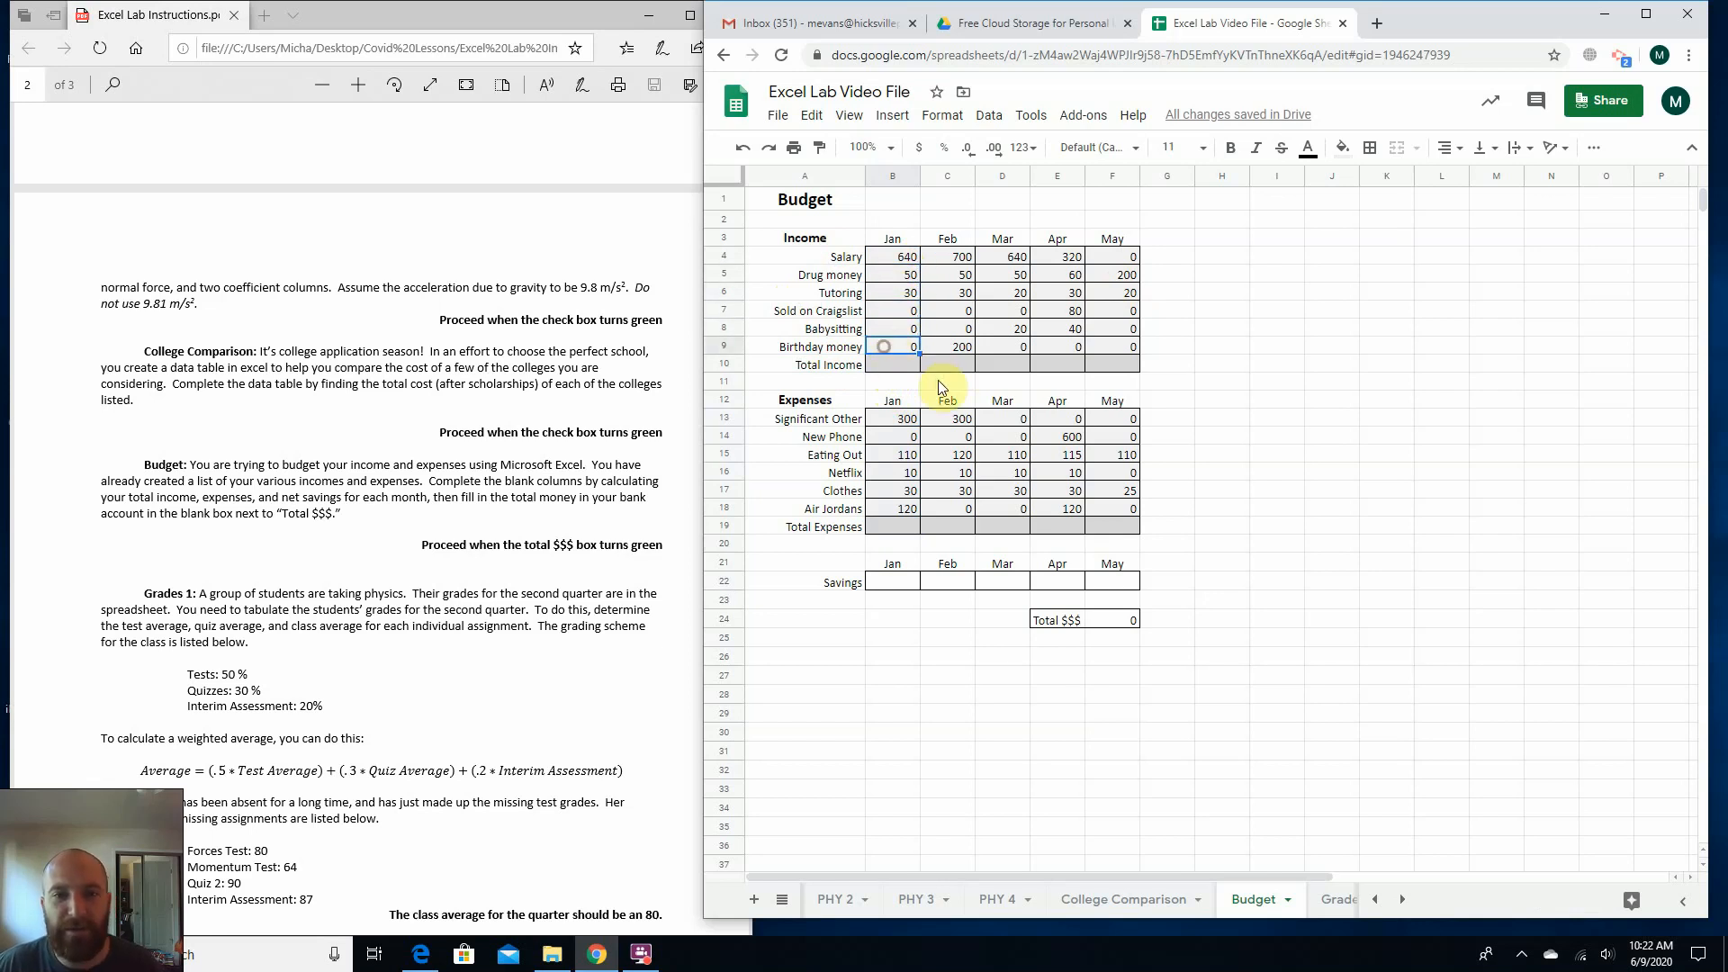
Enter =sum(B4:B9) in January's Total Income cell B10.
{"action": "left_click", "coordinate": [894, 370]}
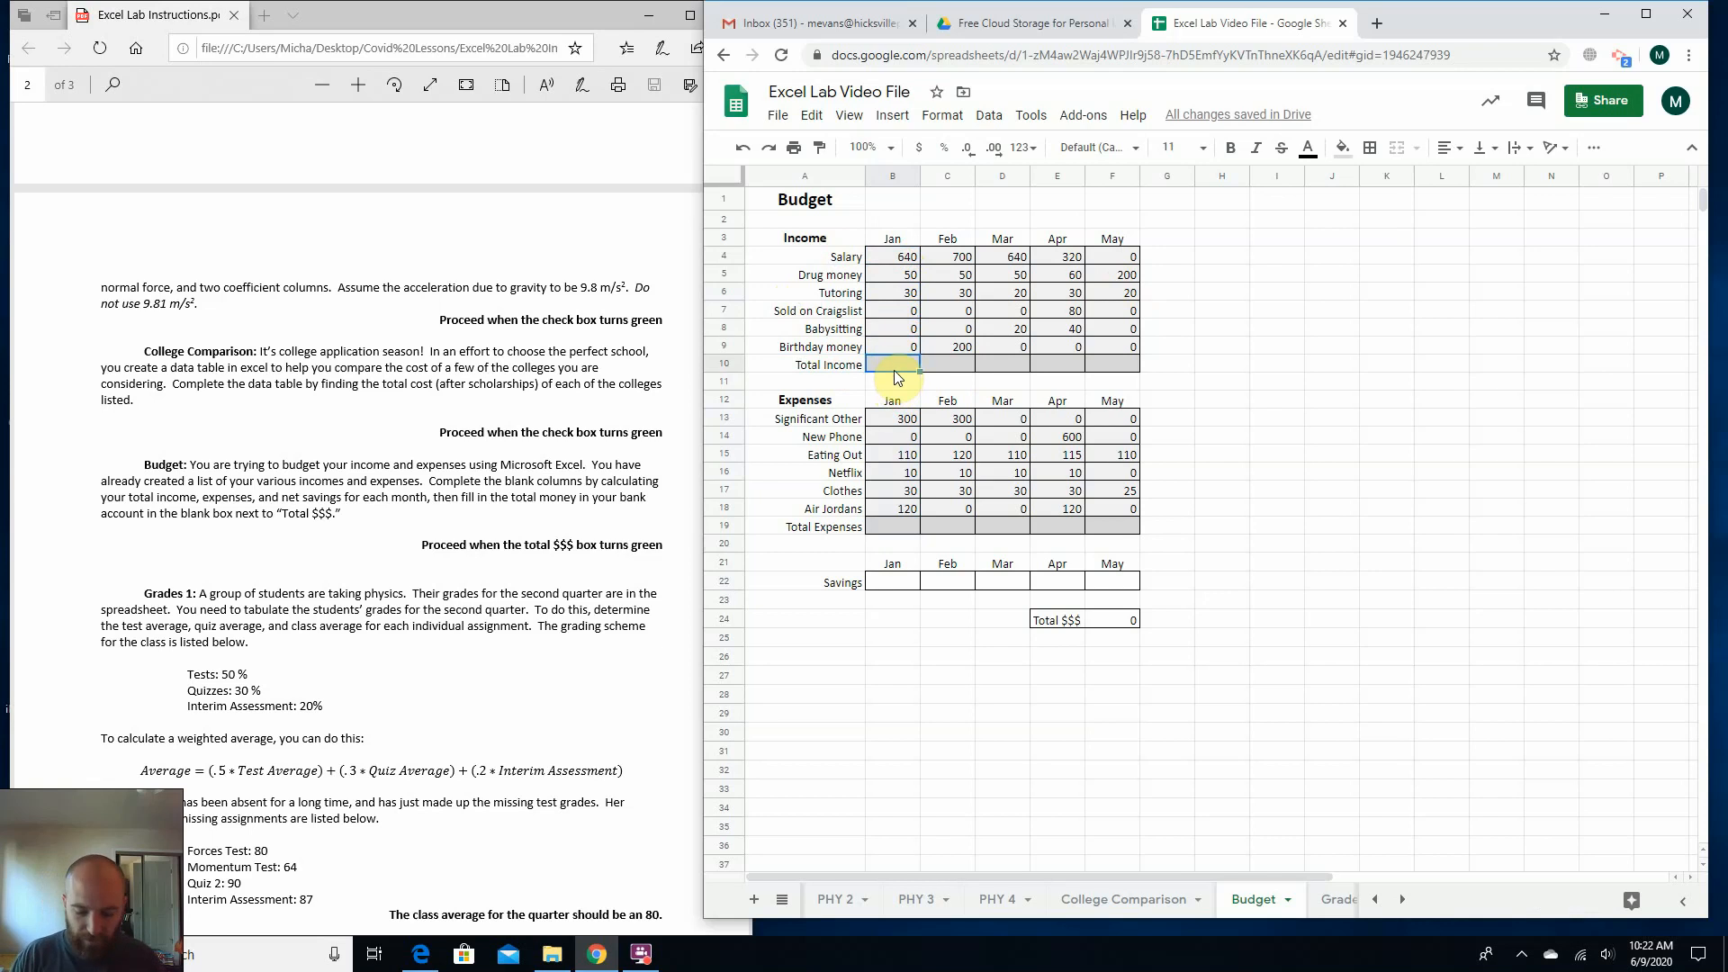
{"action": "type", "text": "=sum"}
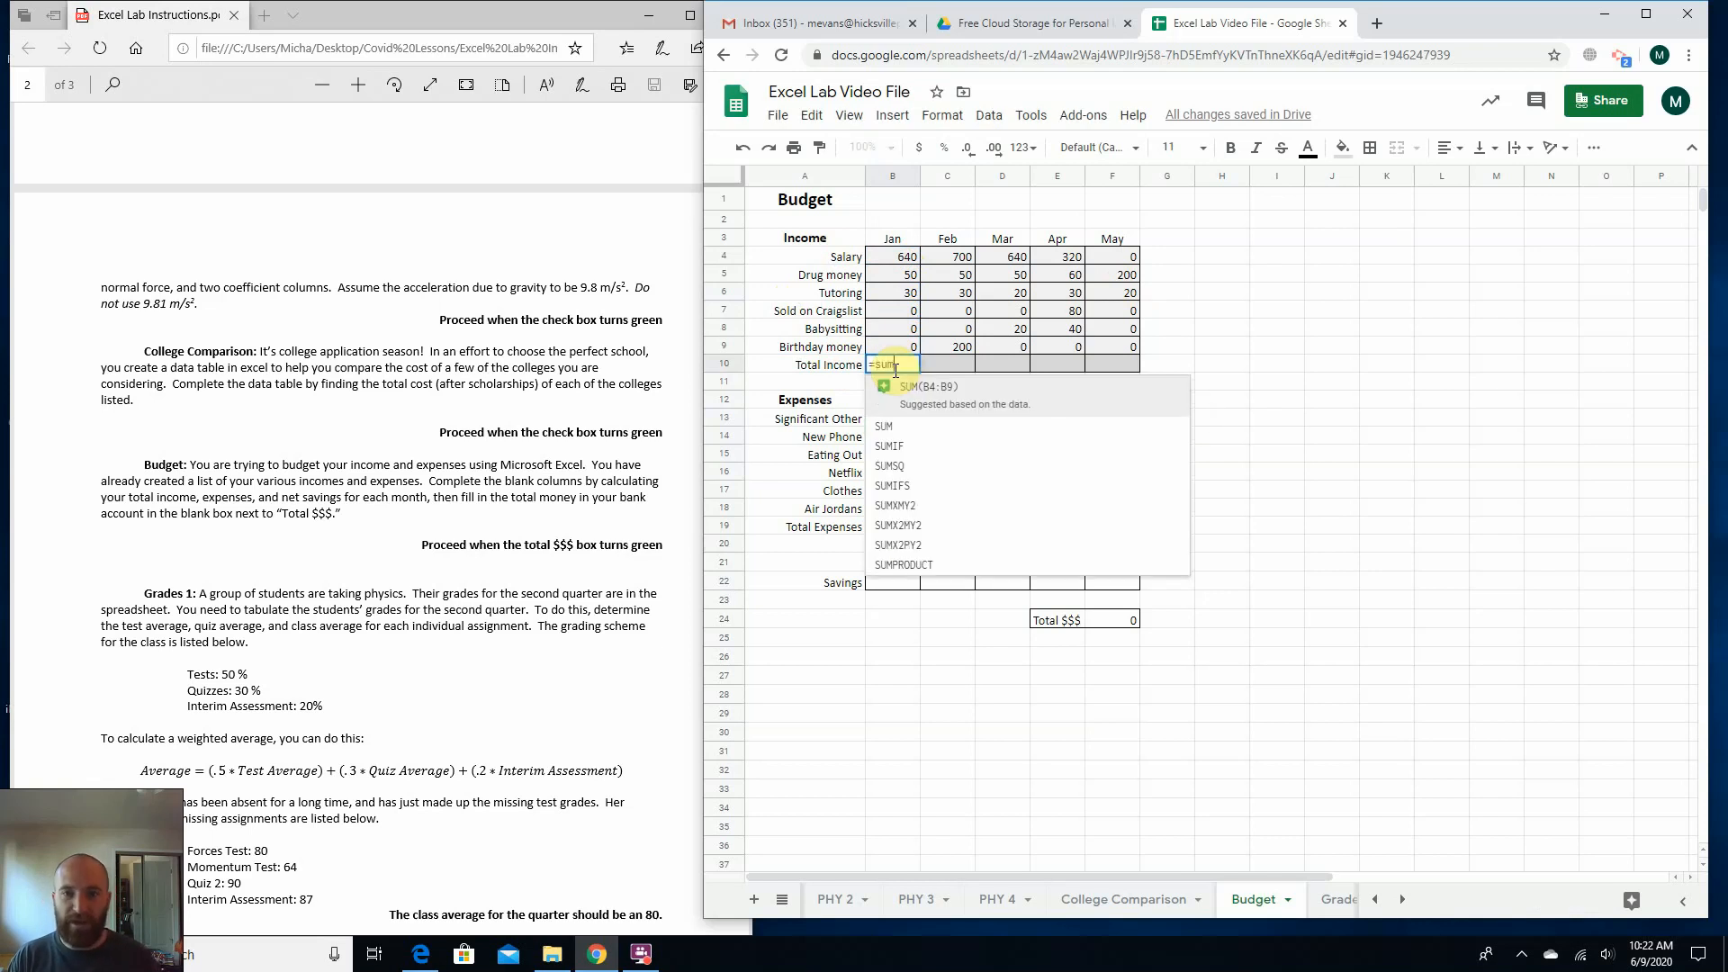
{"action": "type", "text": "("}
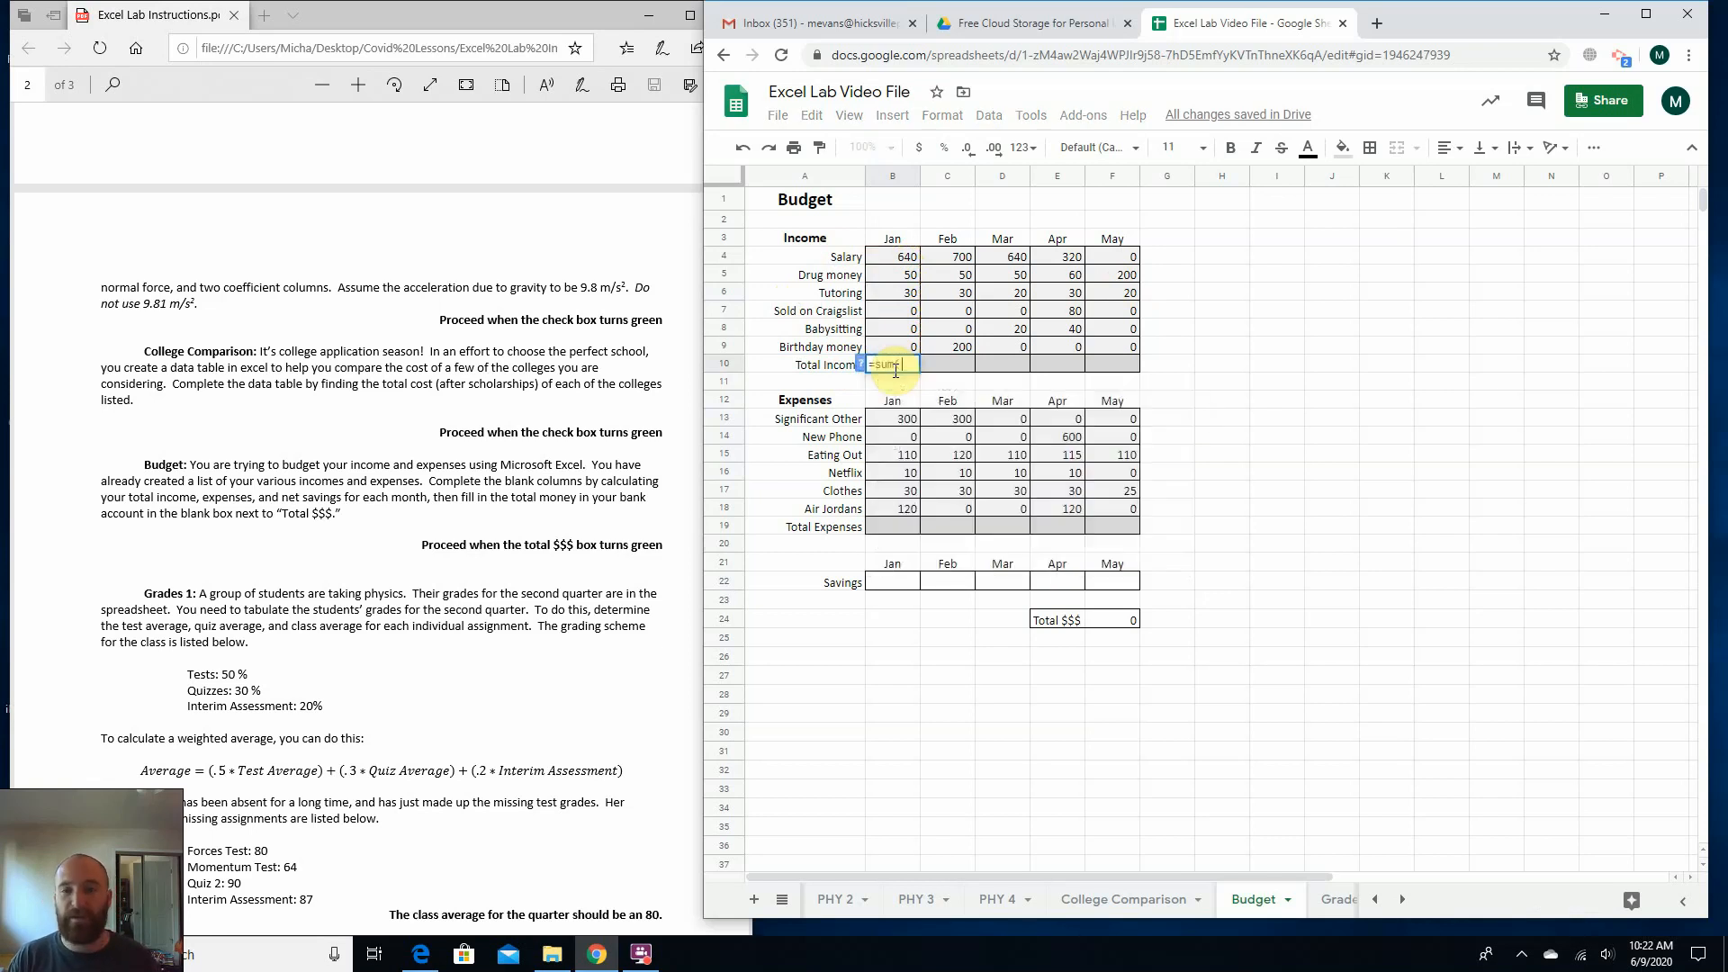
{"action": "left_click_drag", "start_coordinate": [909, 260], "coordinate": [898, 346]}
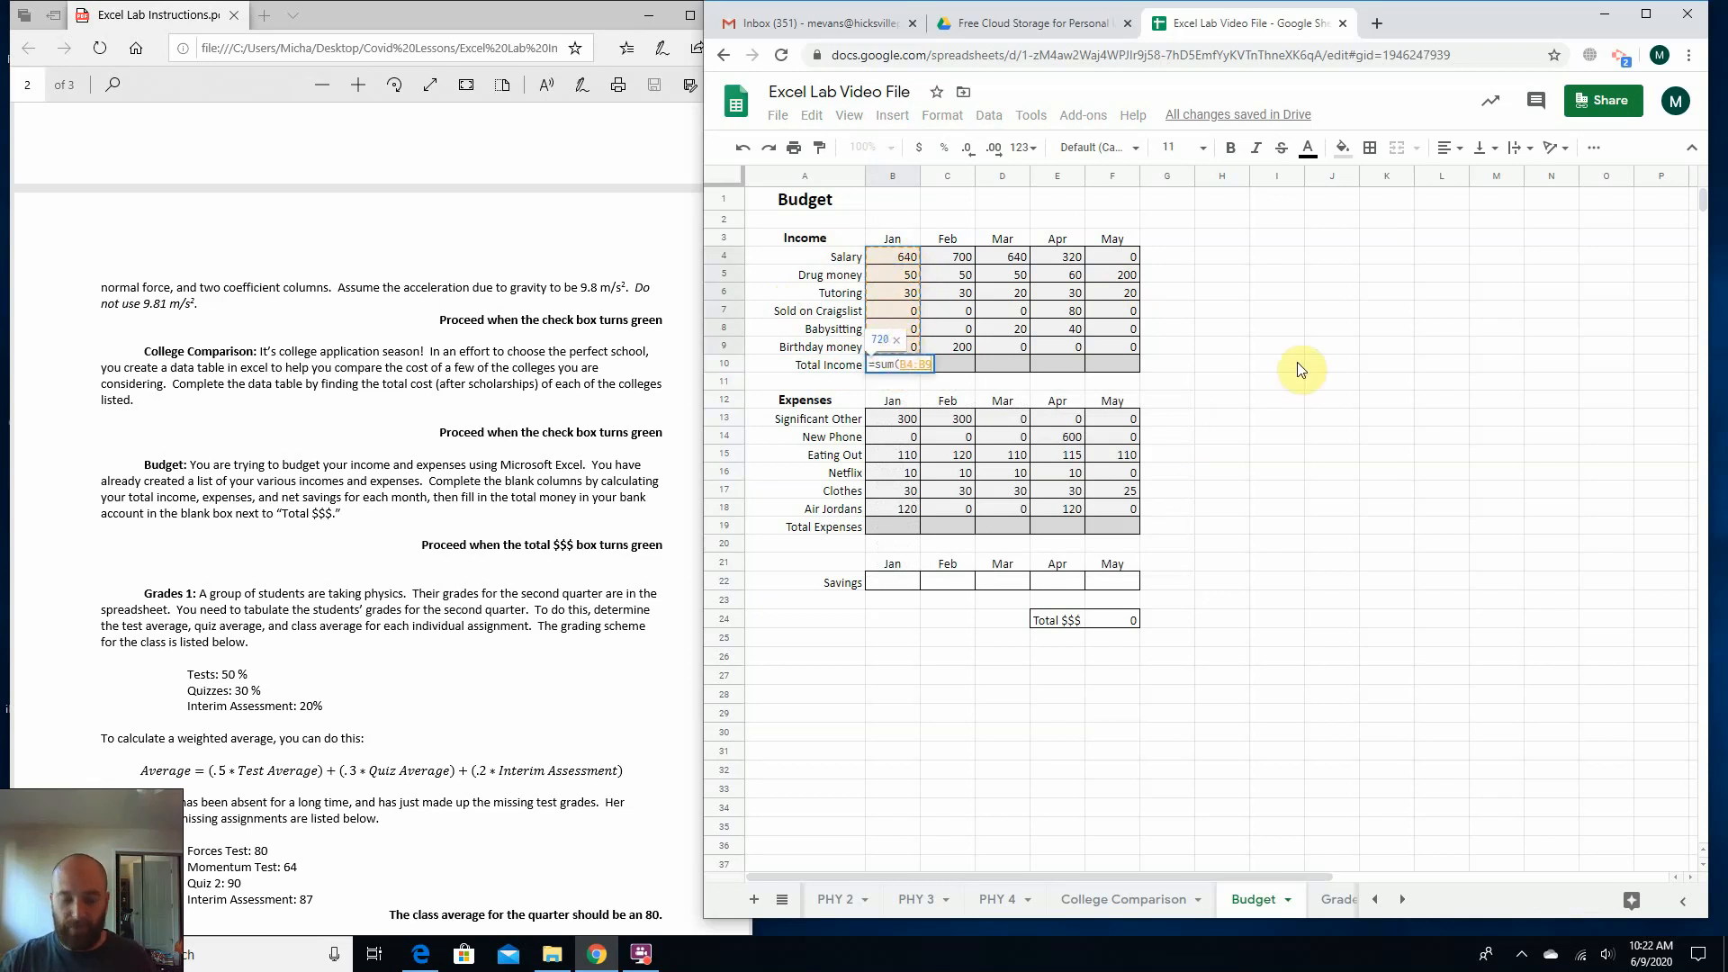
{"action": "type", "text": ")"}
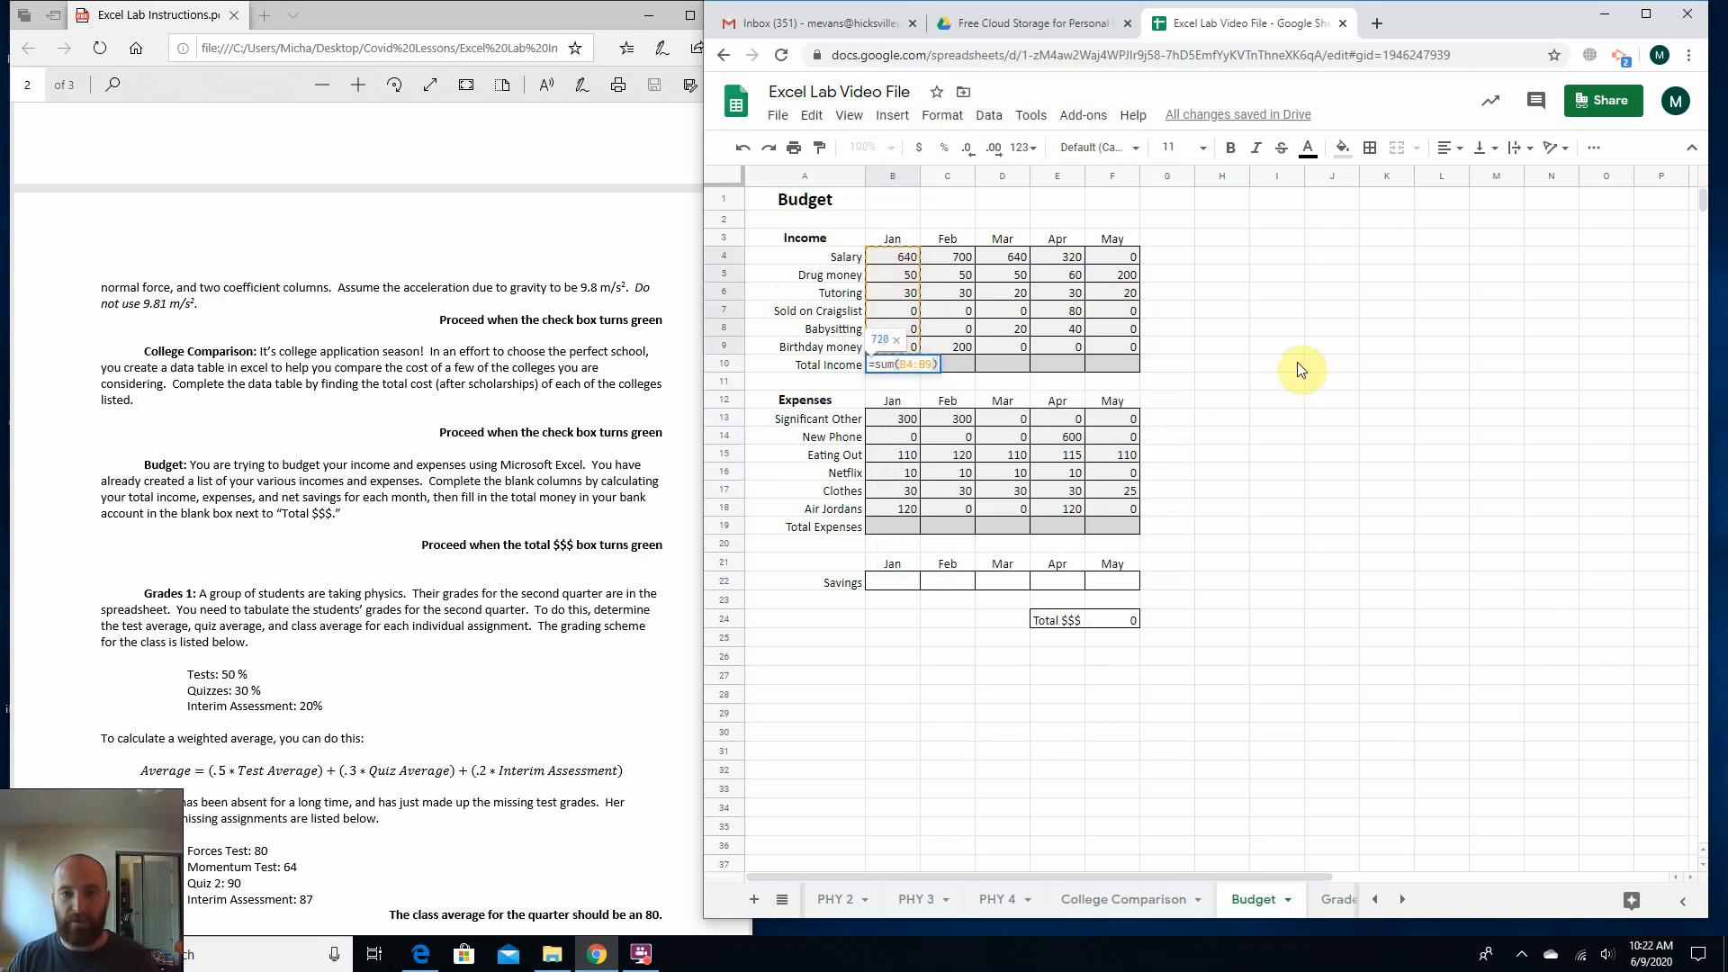
{"action": "key", "text": "Return"}
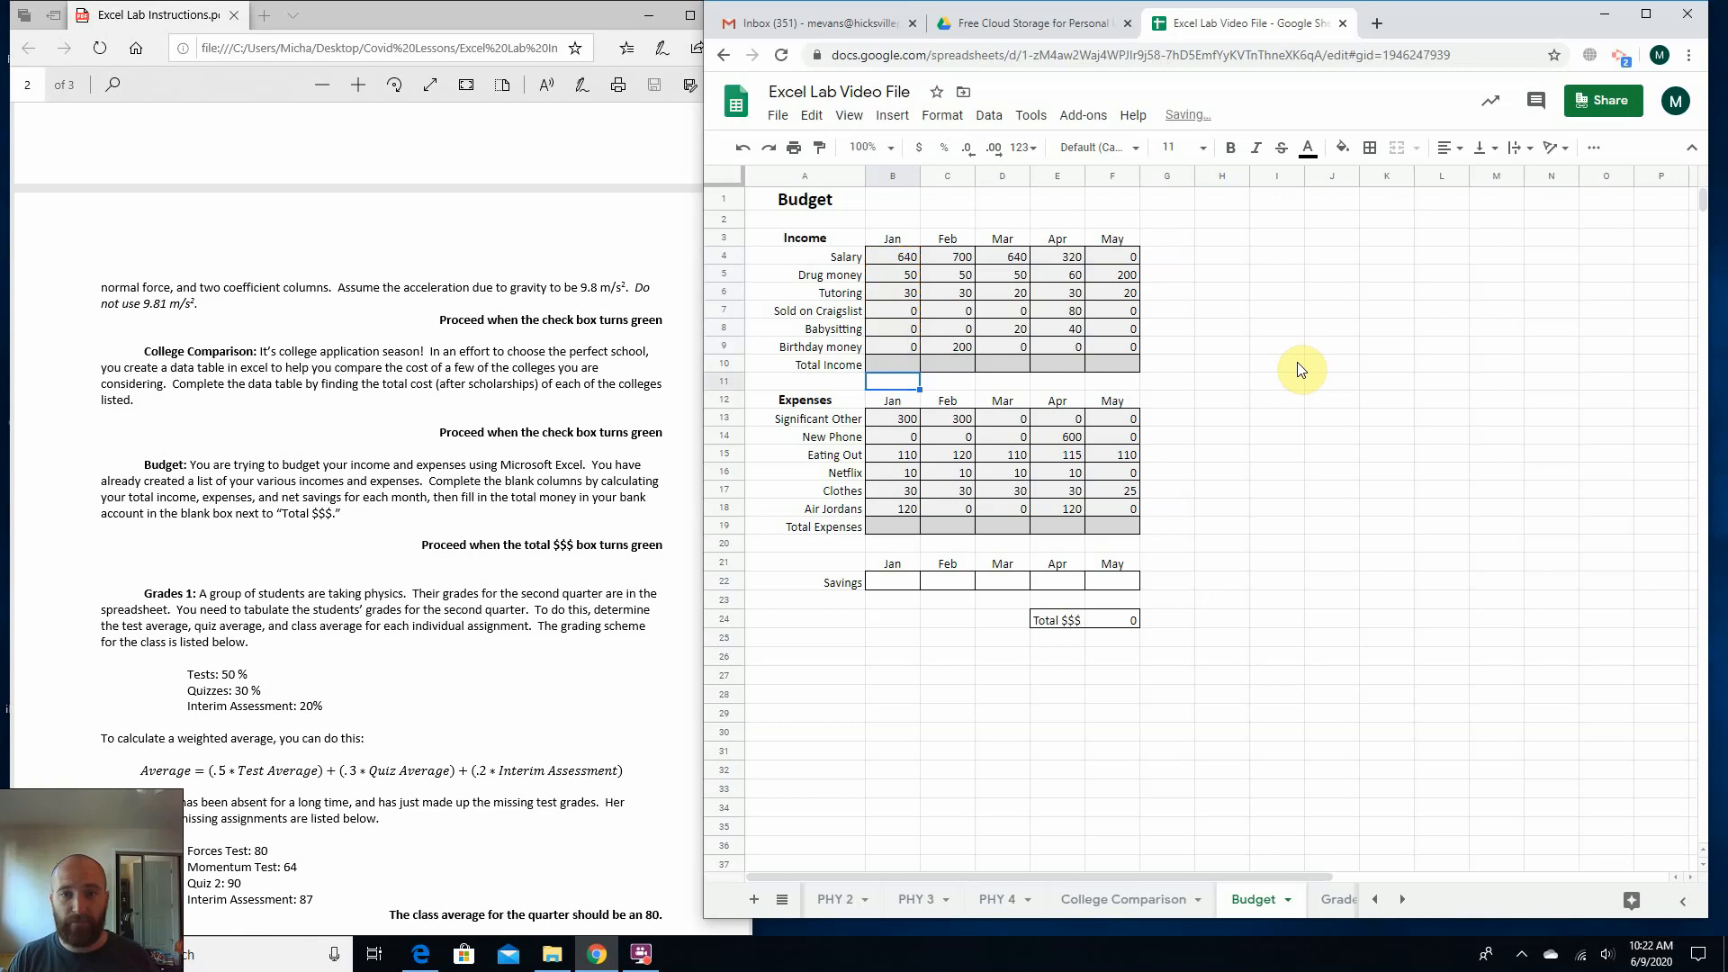
Fill January's Total Income formula from B10 across to May in F10.
{"action": "left_click", "coordinate": [900, 365]}
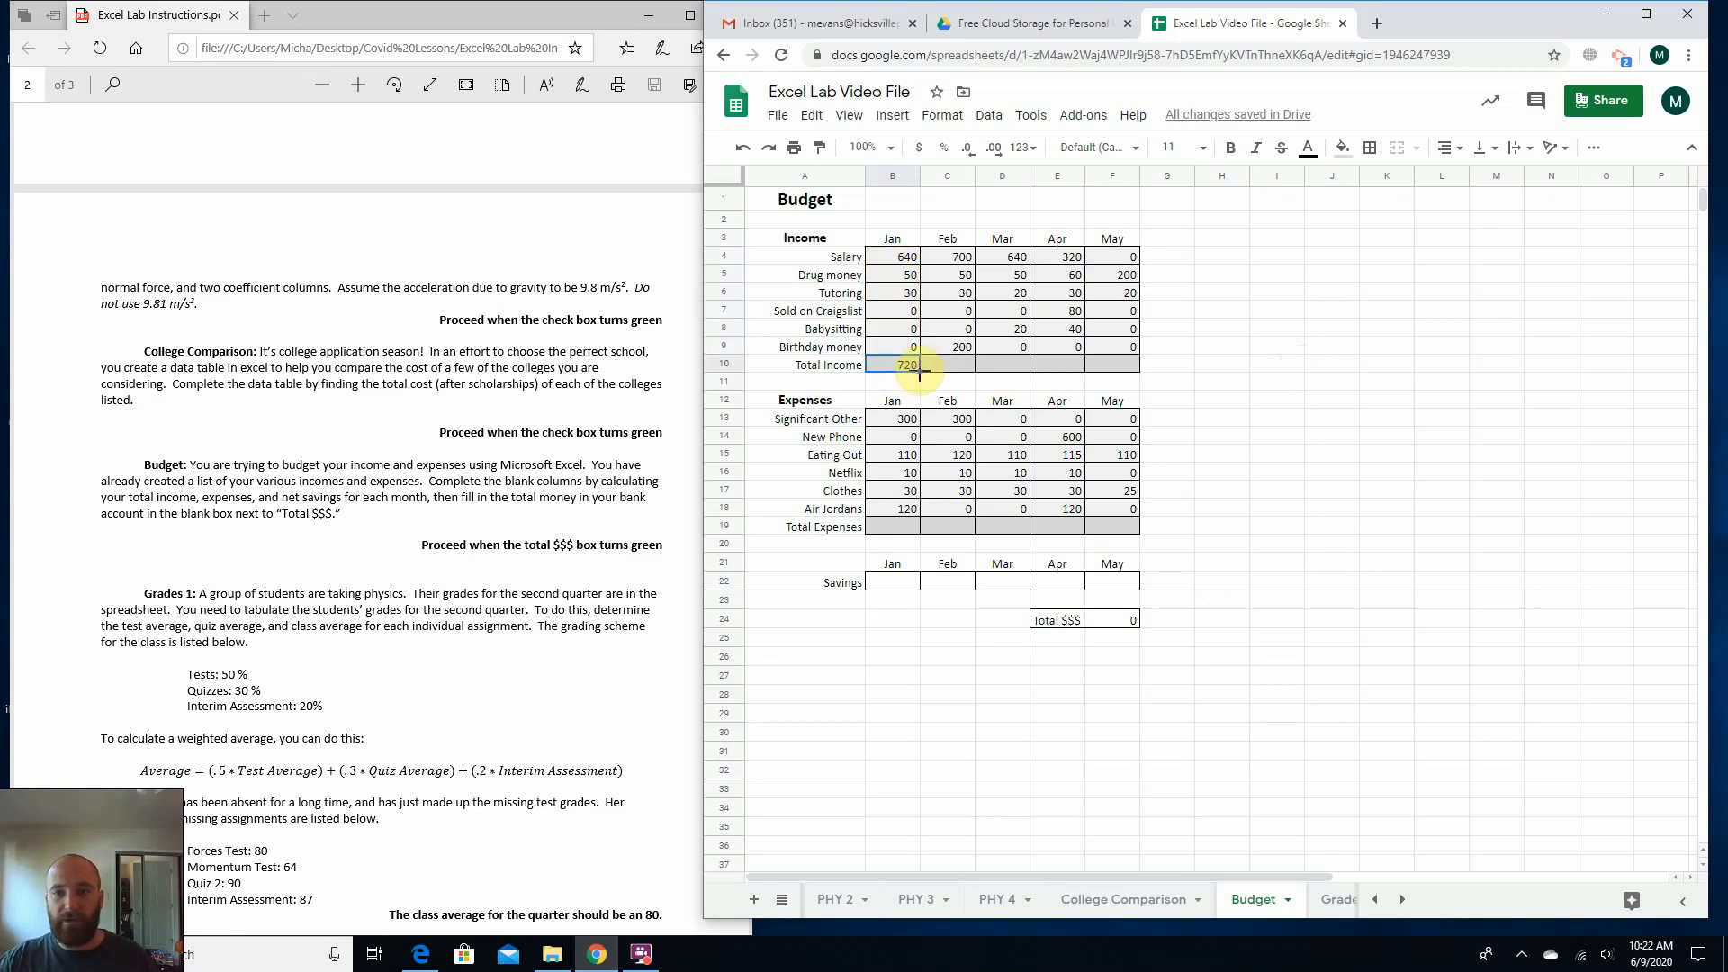
{"action": "left_click_drag", "start_coordinate": [920, 372], "coordinate": [1113, 369]}
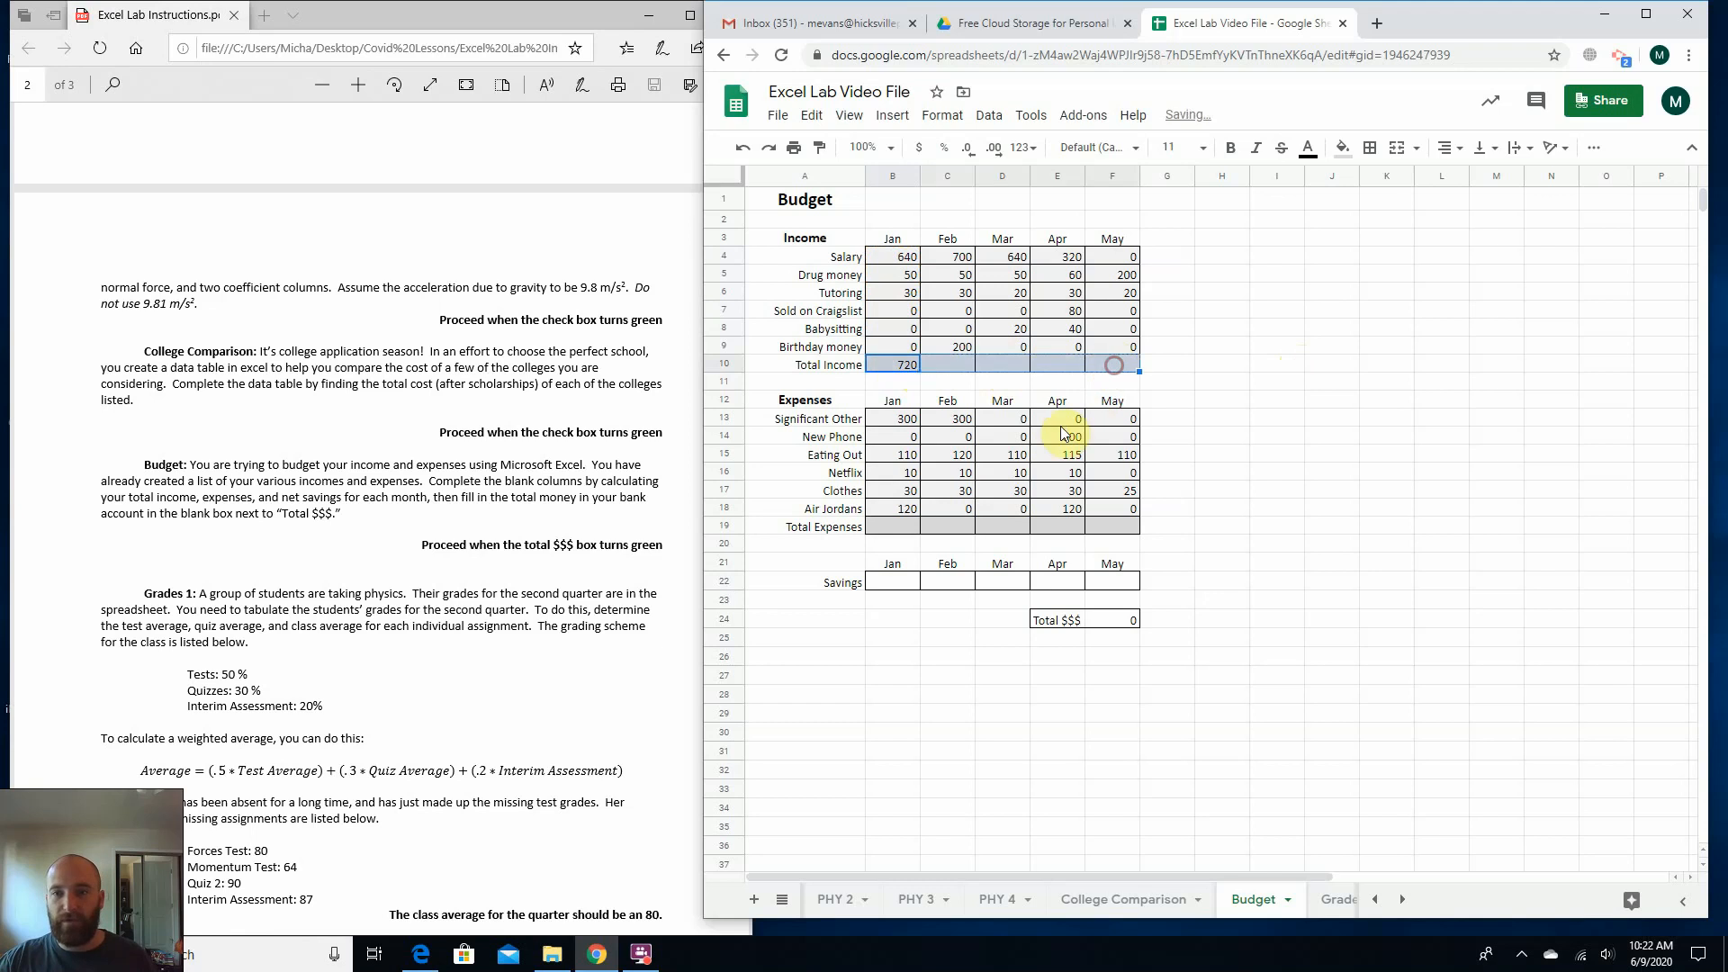
{"action": "left_click", "coordinate": [1265, 380]}
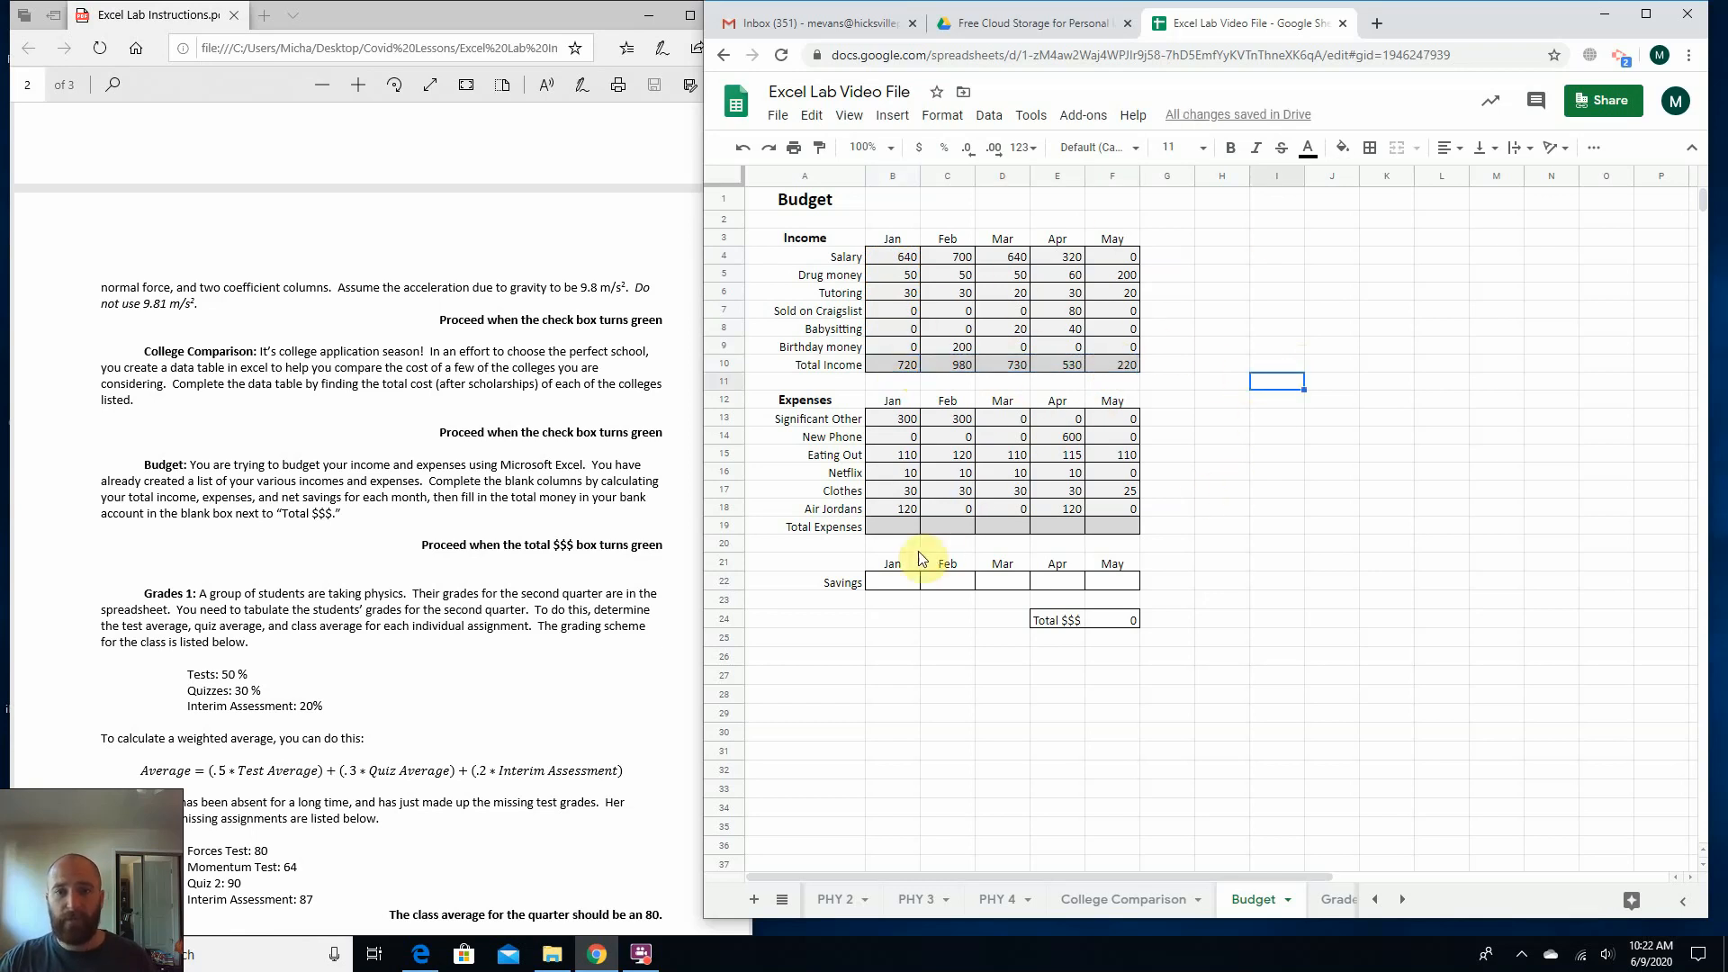
Go through January's expense entries one by one, from Significant Other in B13 to Air Jordans in B18.
{"action": "left_click", "coordinate": [888, 531]}
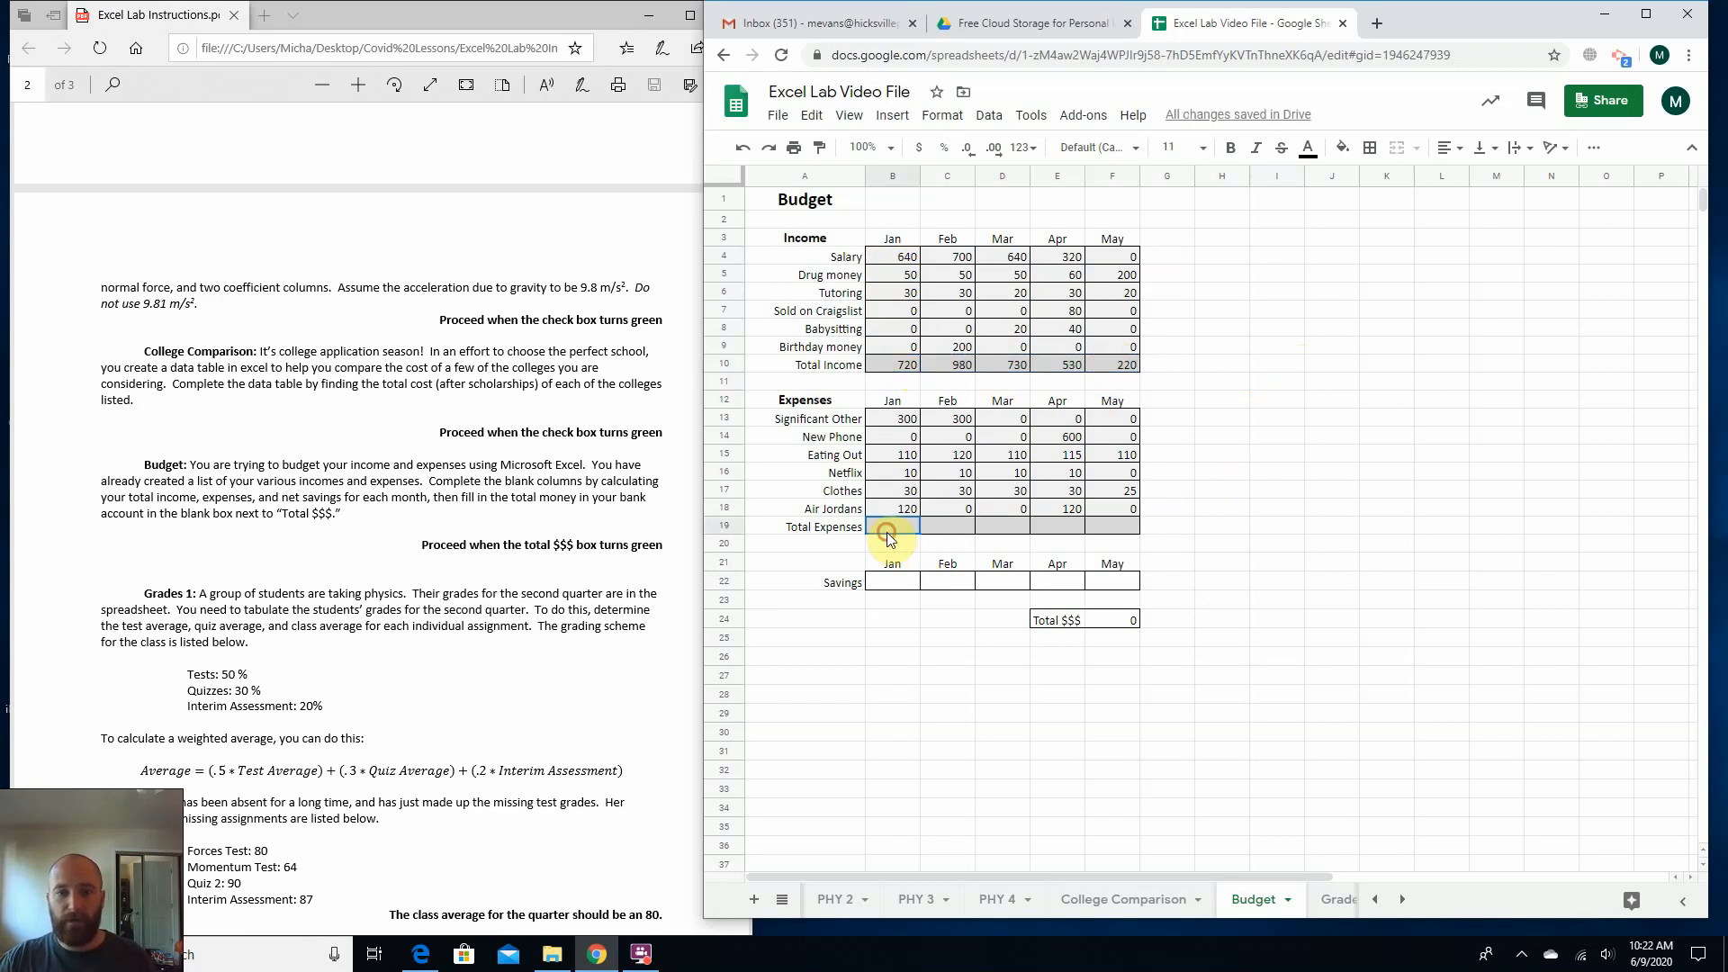
{"action": "left_click", "coordinate": [906, 423]}
{"action": "left_click", "coordinate": [900, 437]}
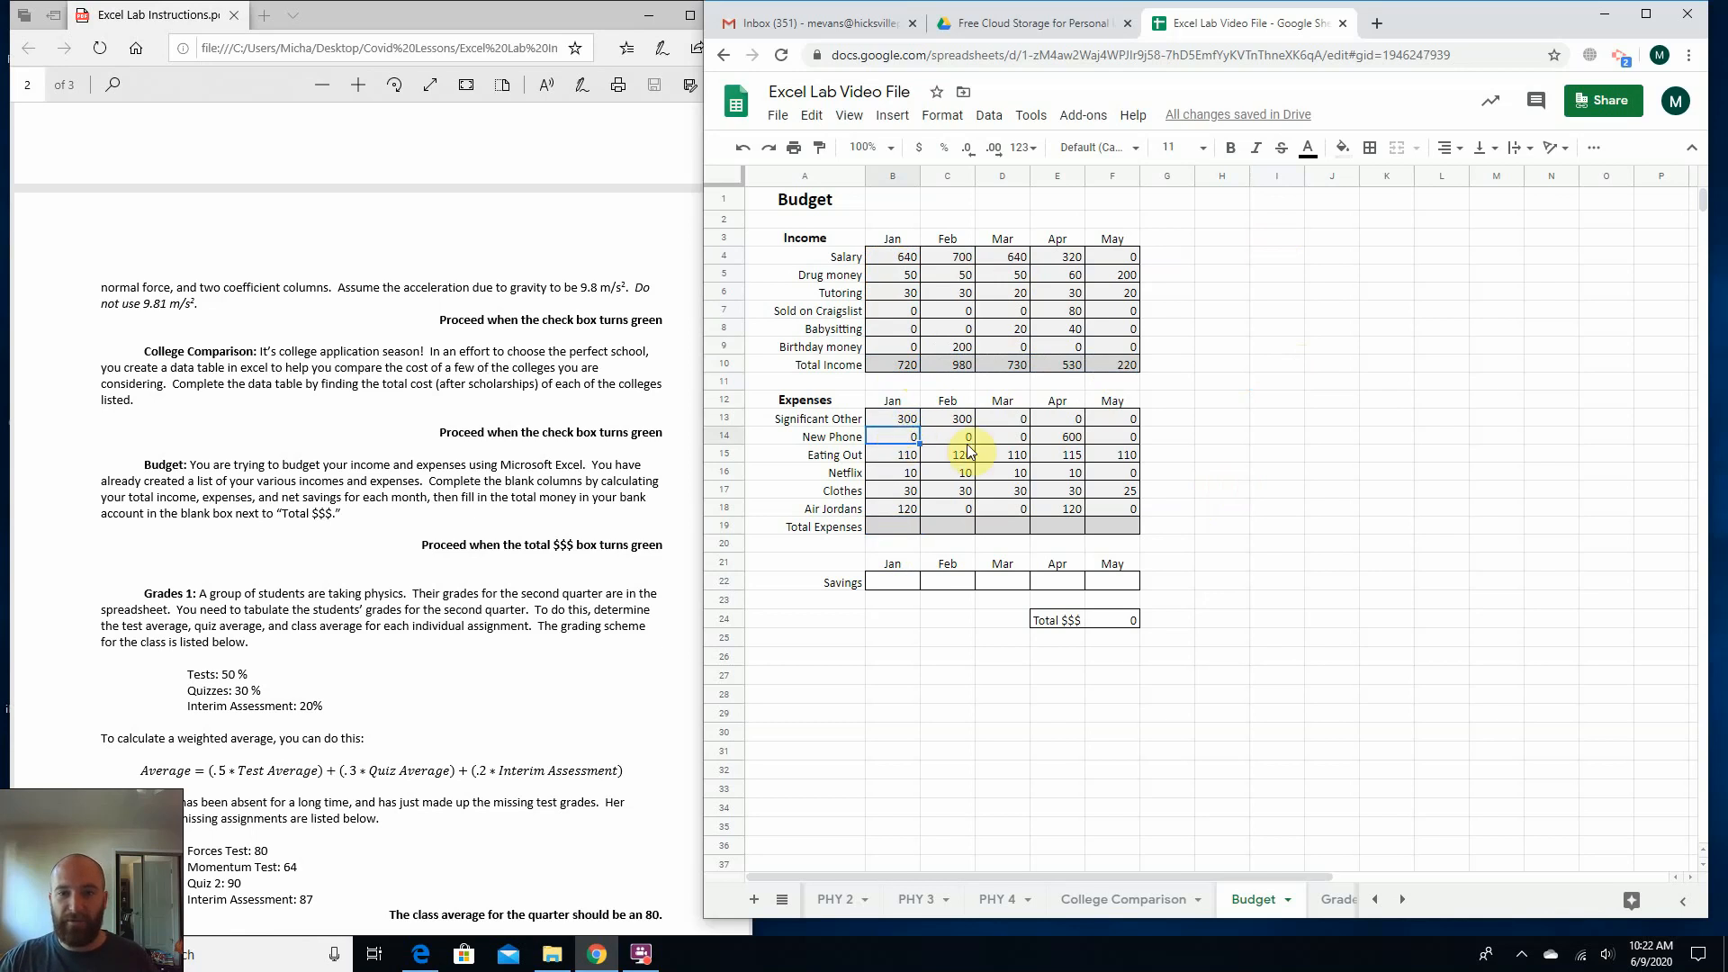
{"action": "left_click", "coordinate": [889, 457]}
{"action": "left_click", "coordinate": [888, 472]}
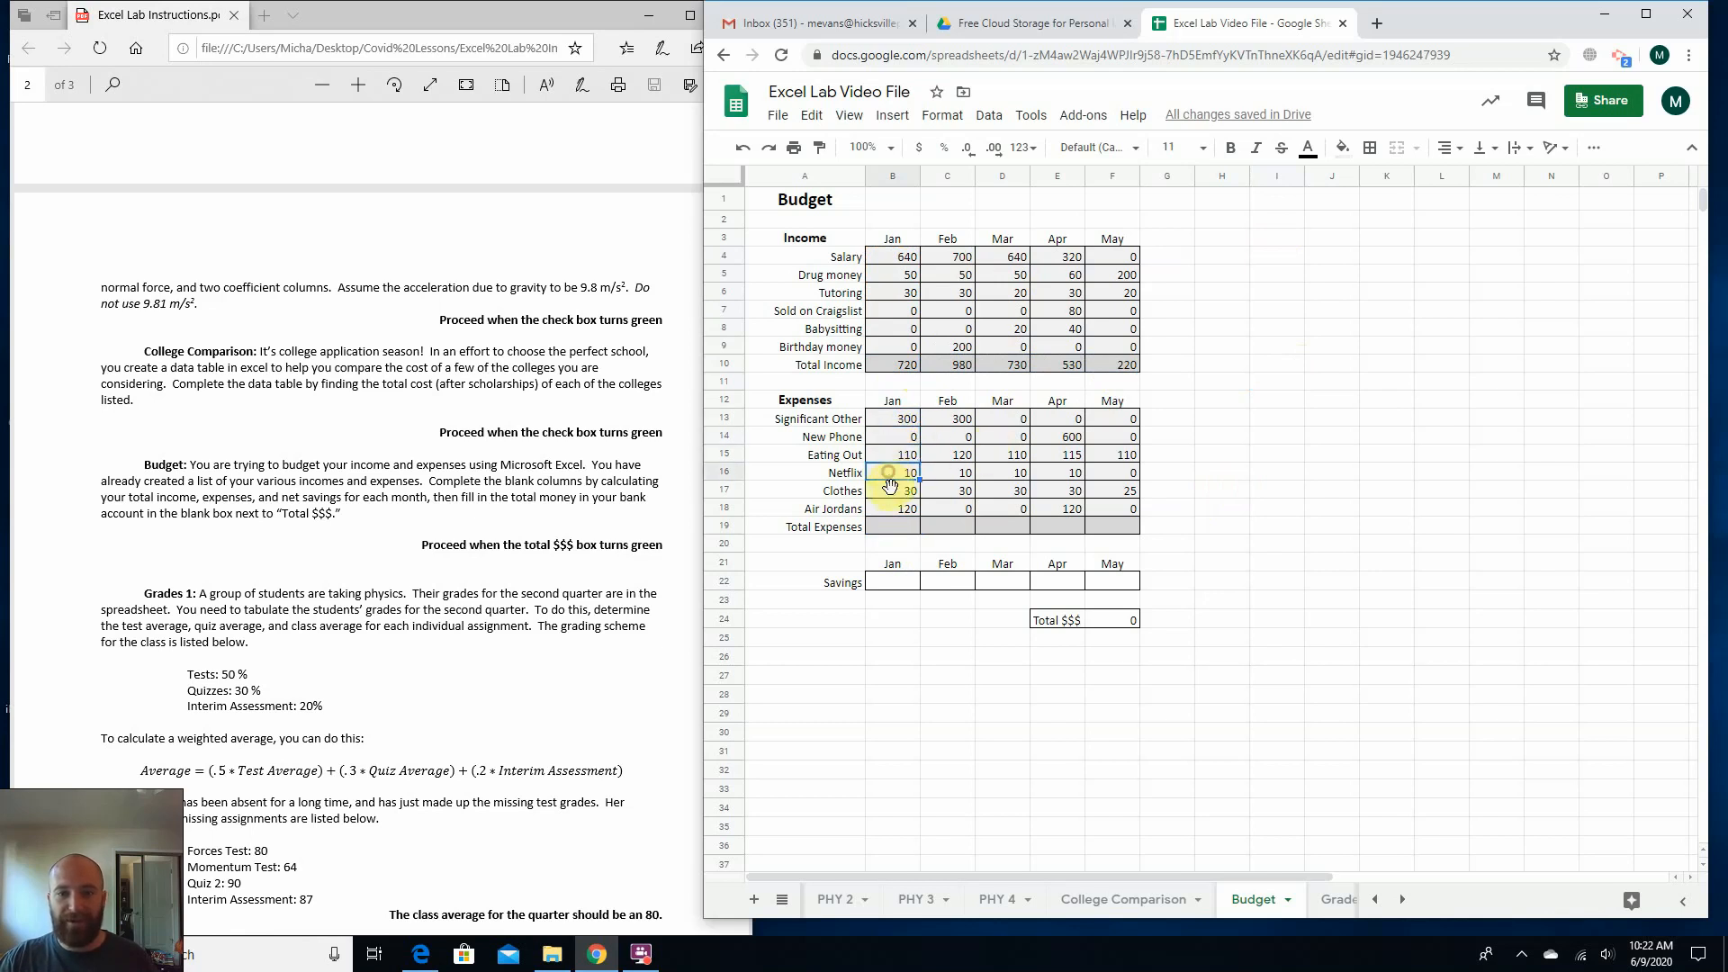
{"action": "left_click", "coordinate": [891, 488]}
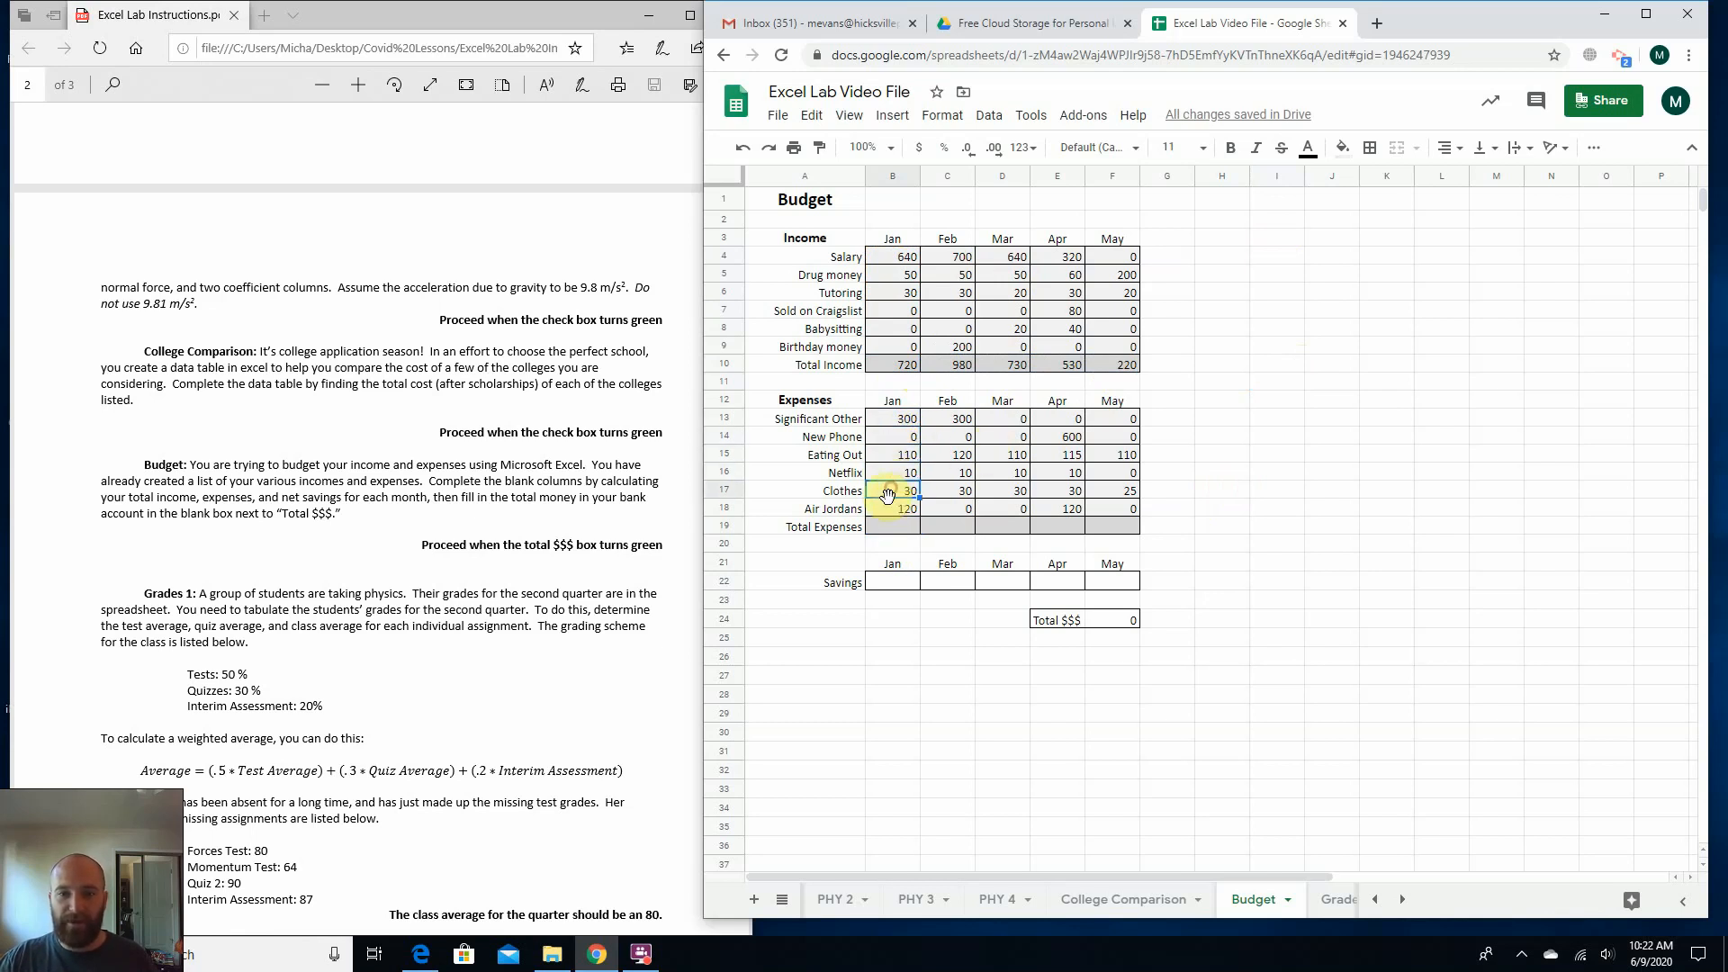
{"action": "left_click", "coordinate": [884, 513]}
Enter =sum(B13:B18) in January's Total Expenses cell B19.
{"action": "left_click", "coordinate": [886, 529]}
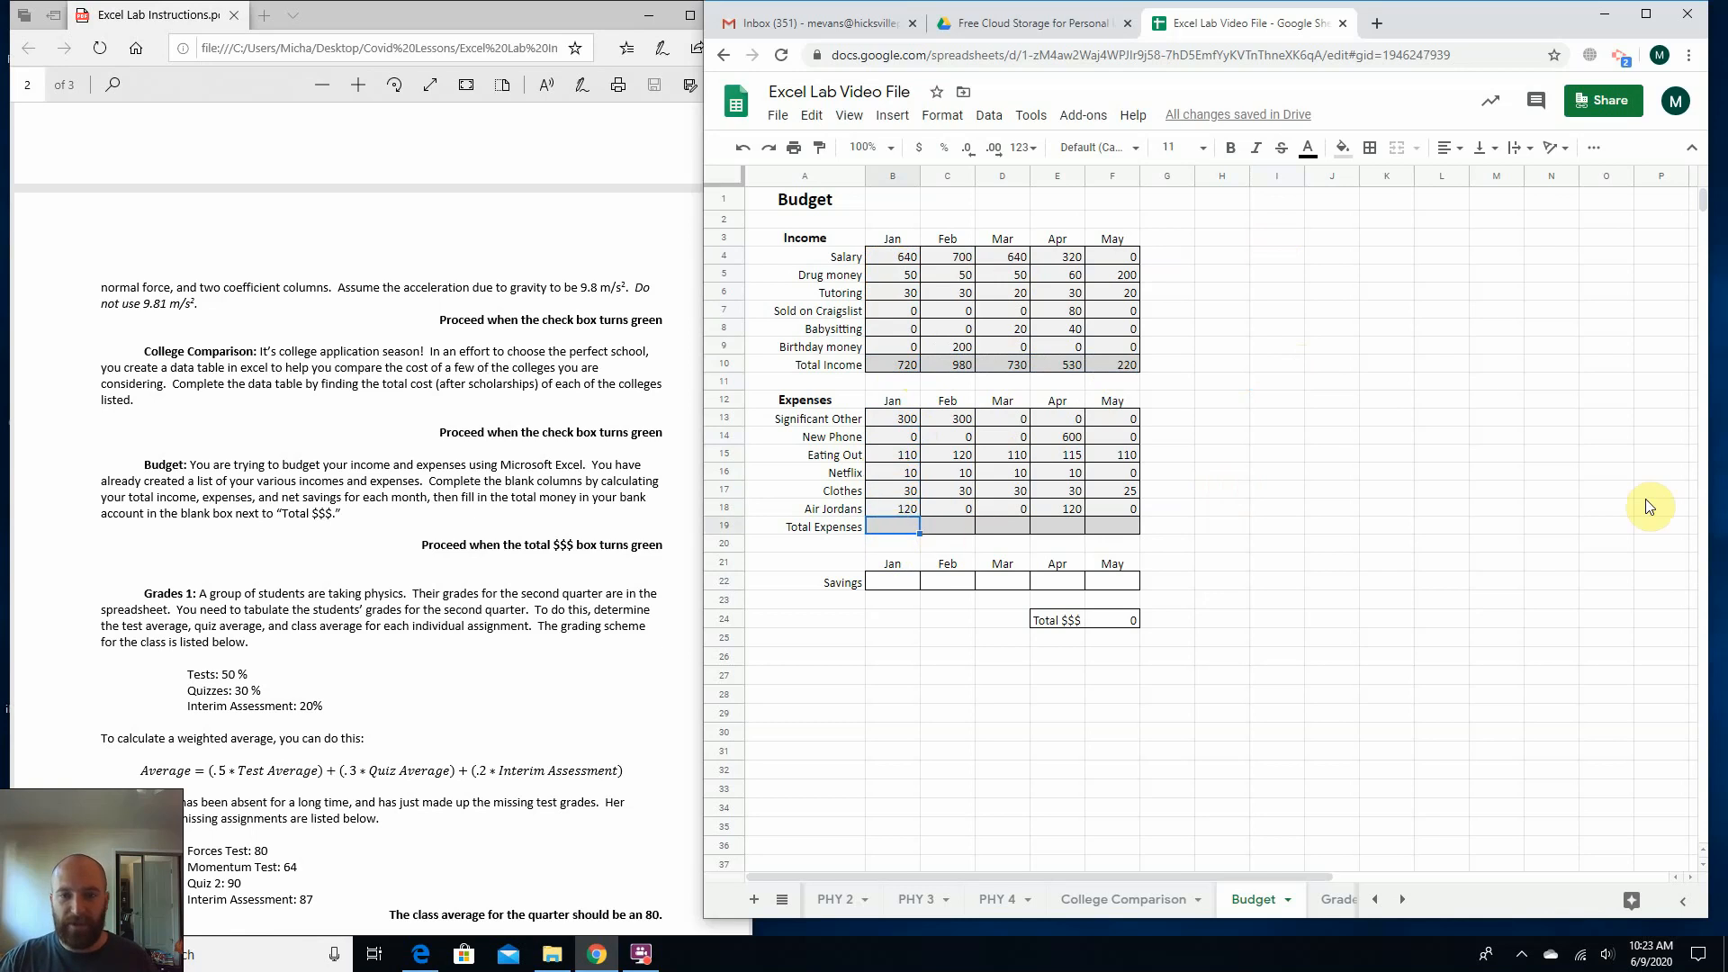
{"action": "type", "text": "="}
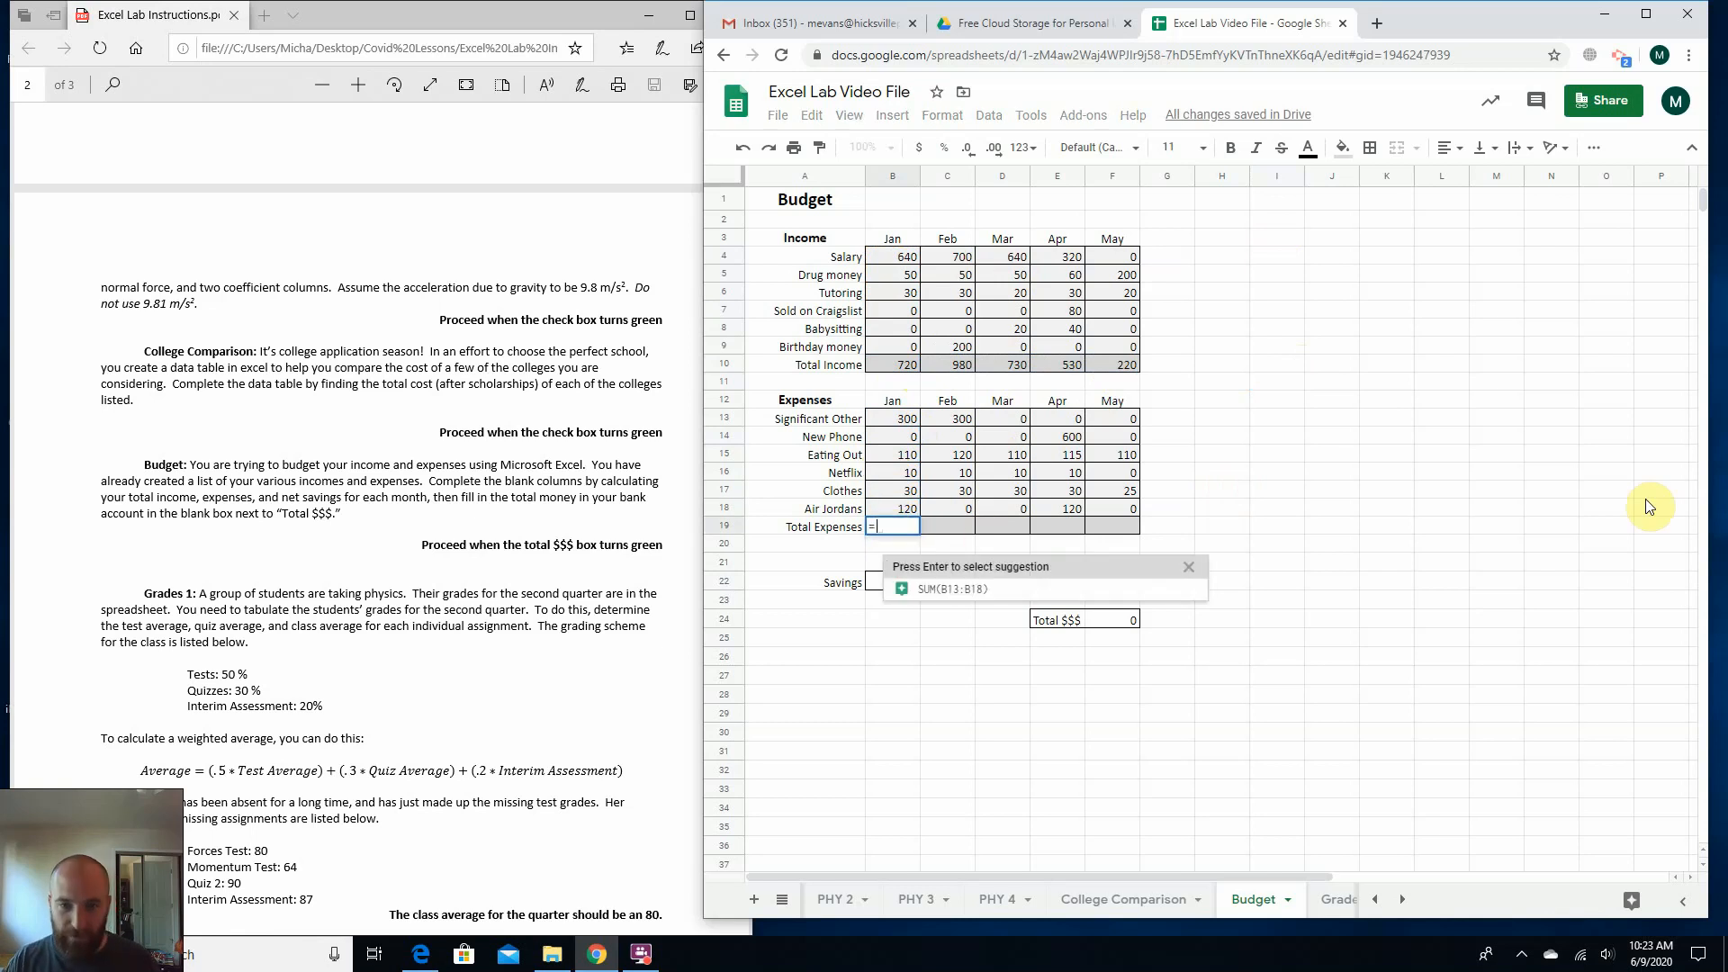
{"action": "type", "text": "sum("}
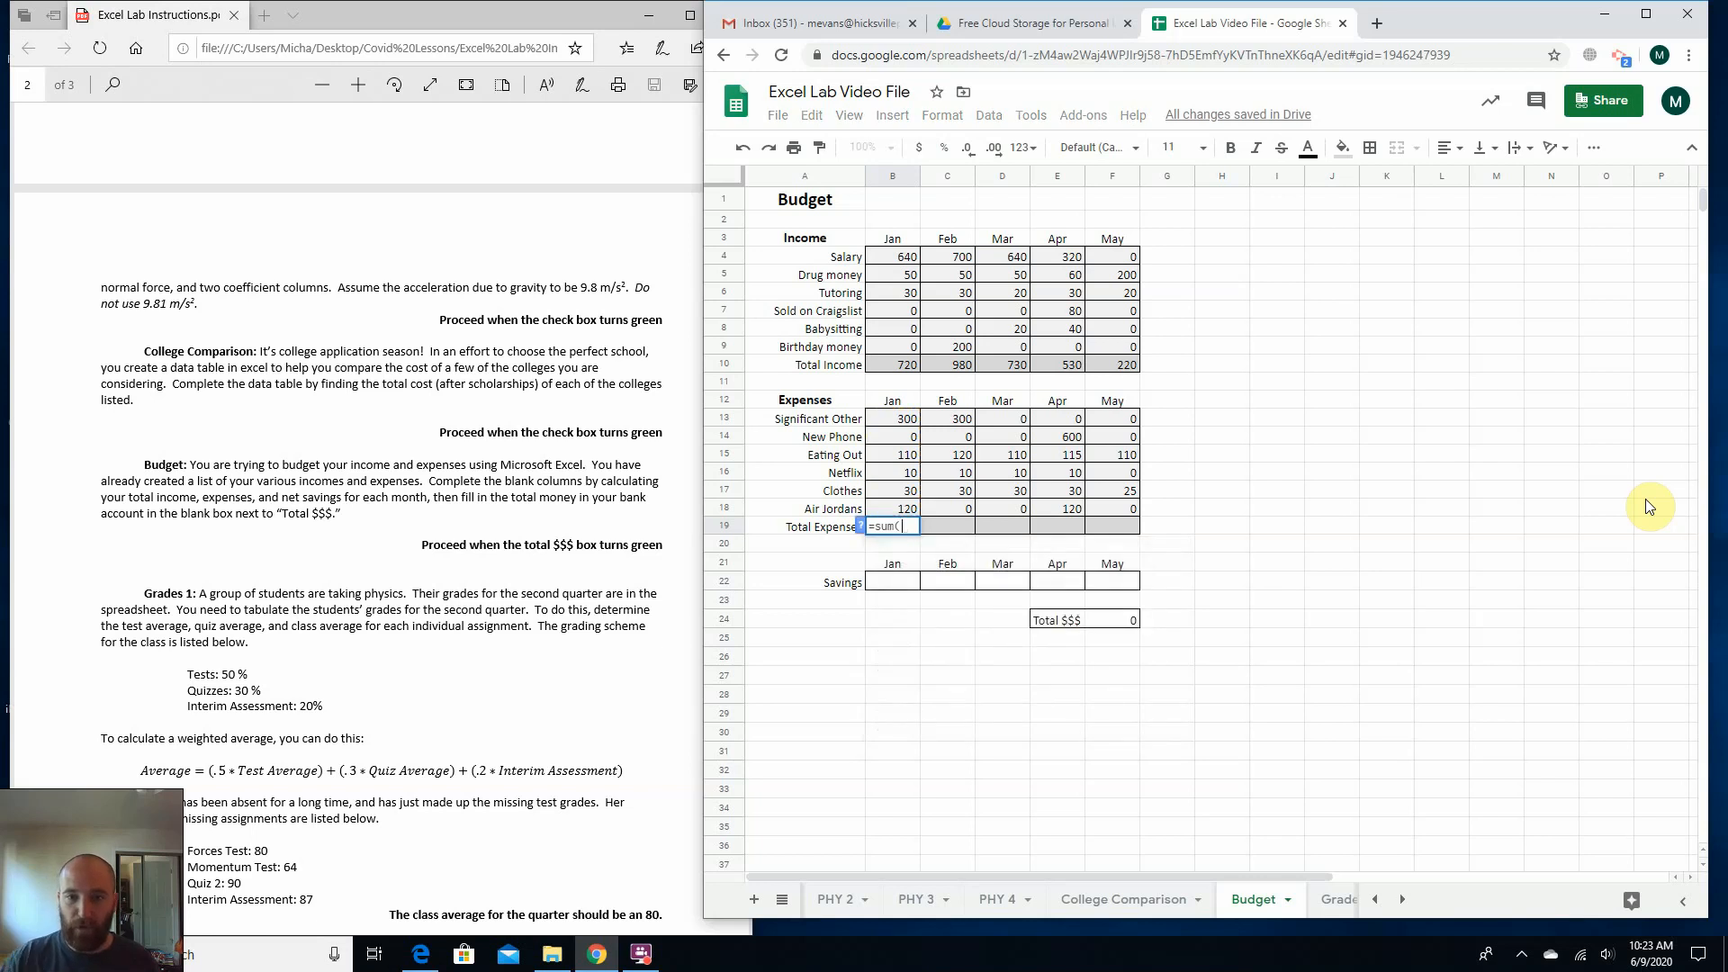
{"action": "left_click_drag", "start_coordinate": [900, 419], "coordinate": [896, 509]}
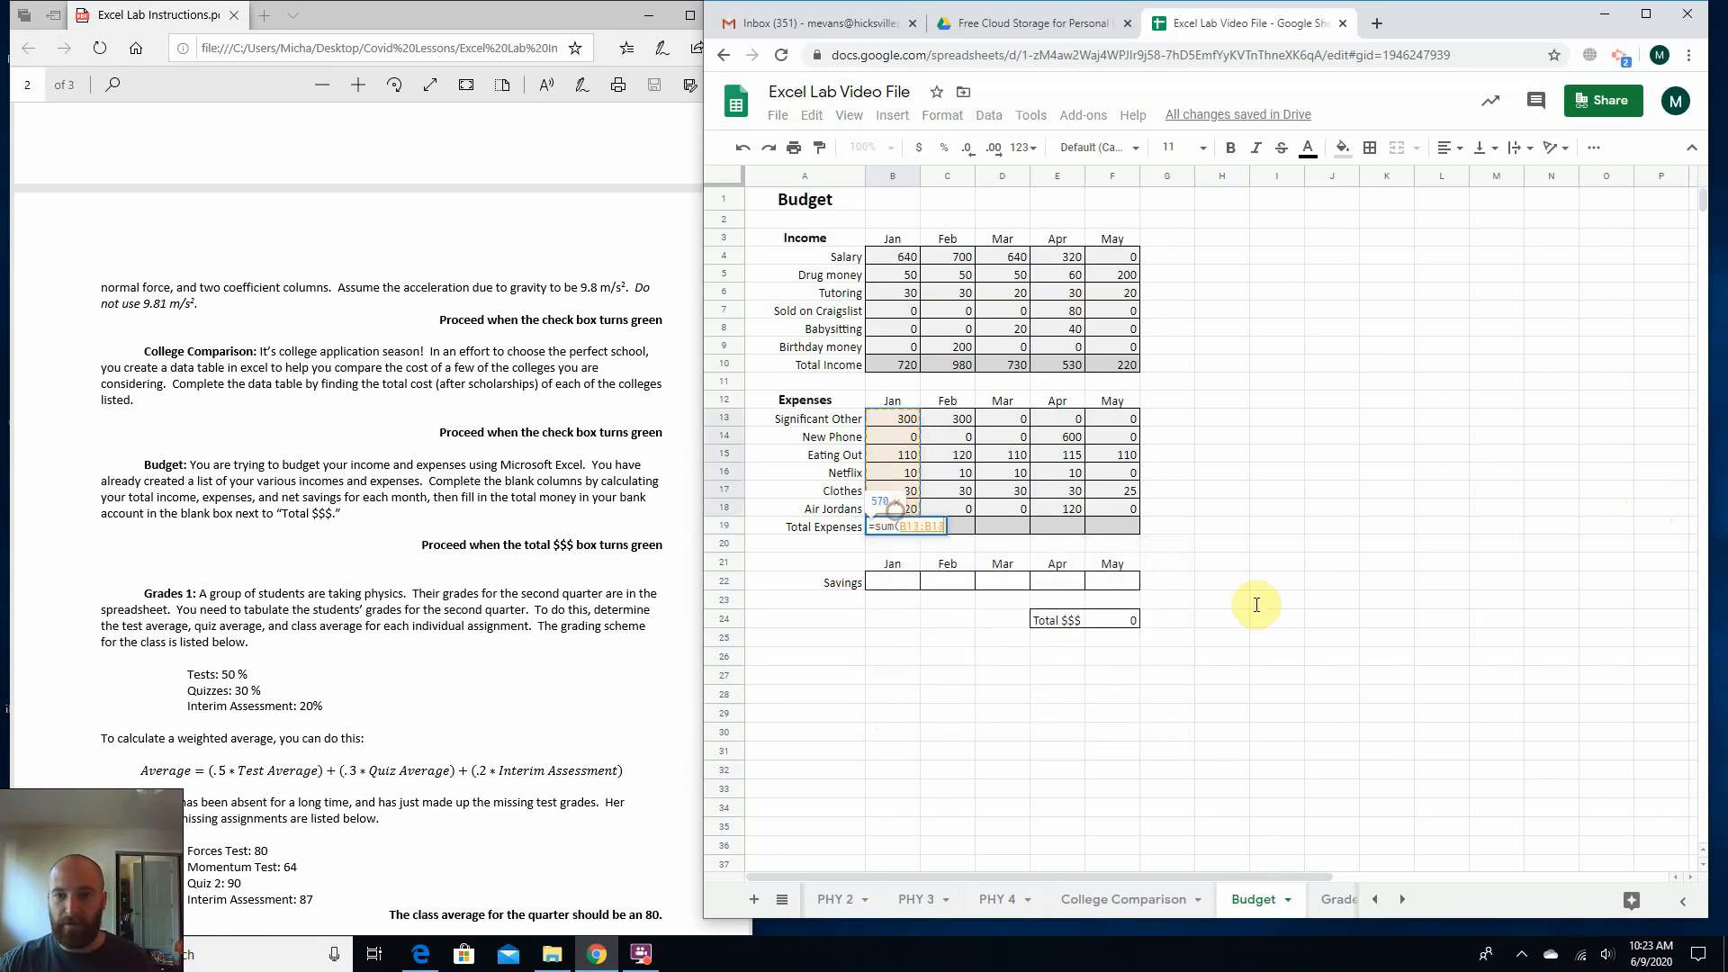
{"action": "type", "text": ")"}
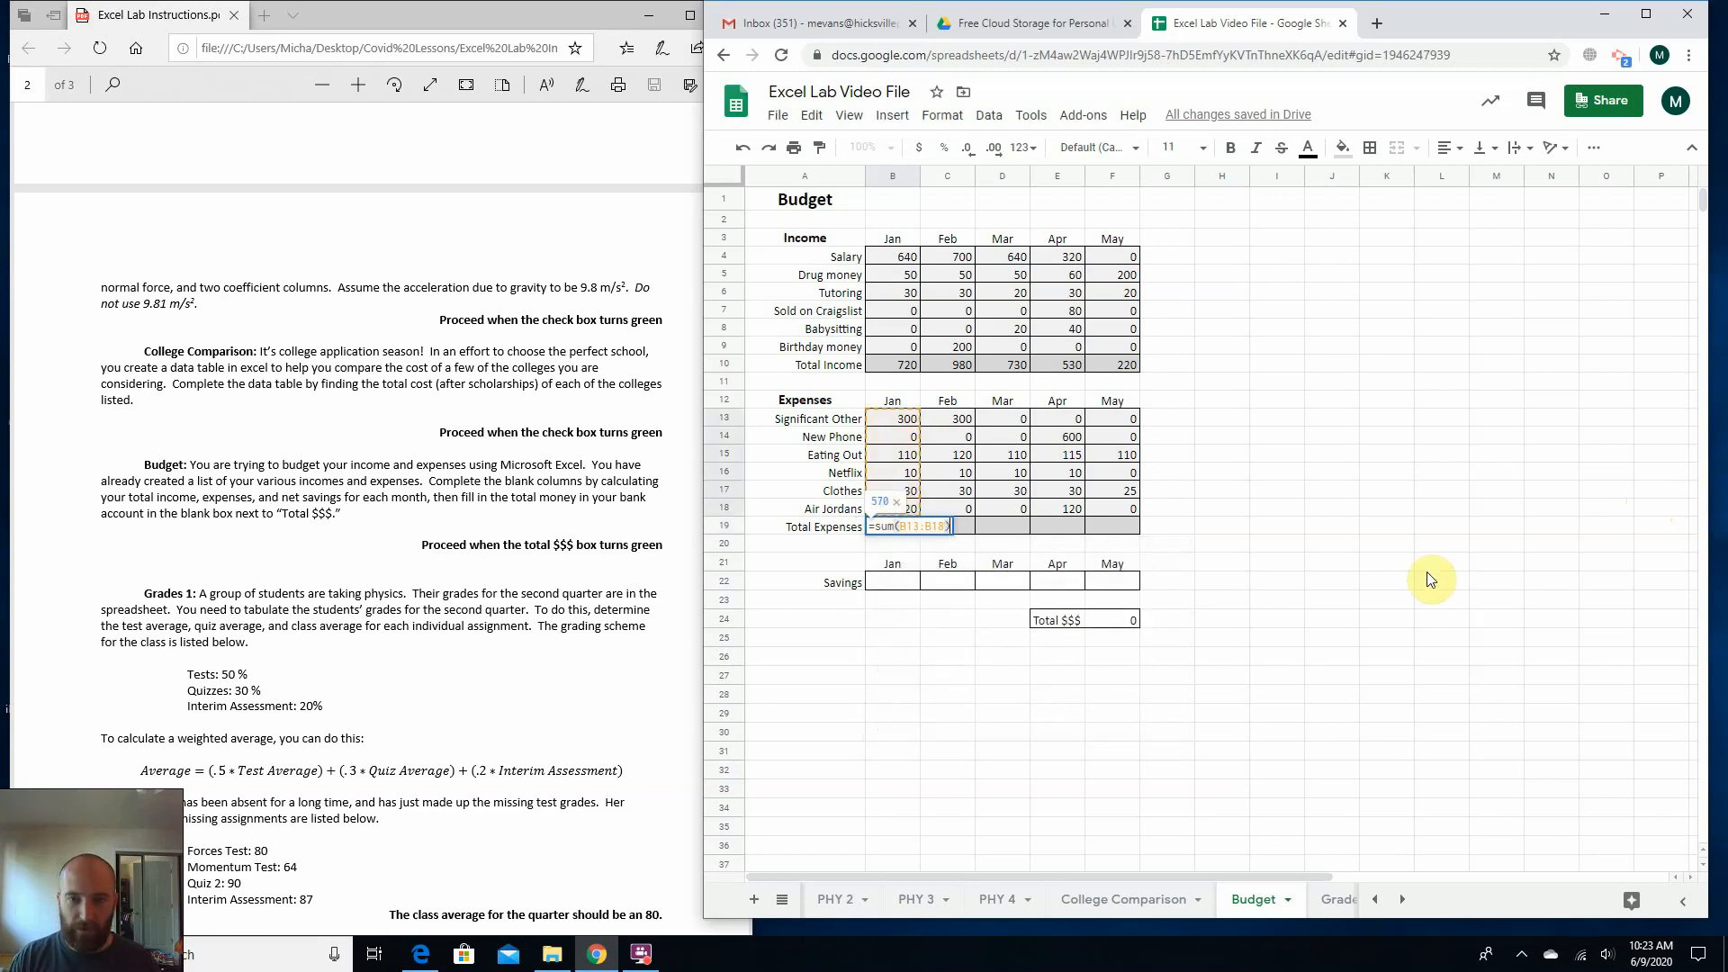
{"action": "key", "text": "Return"}
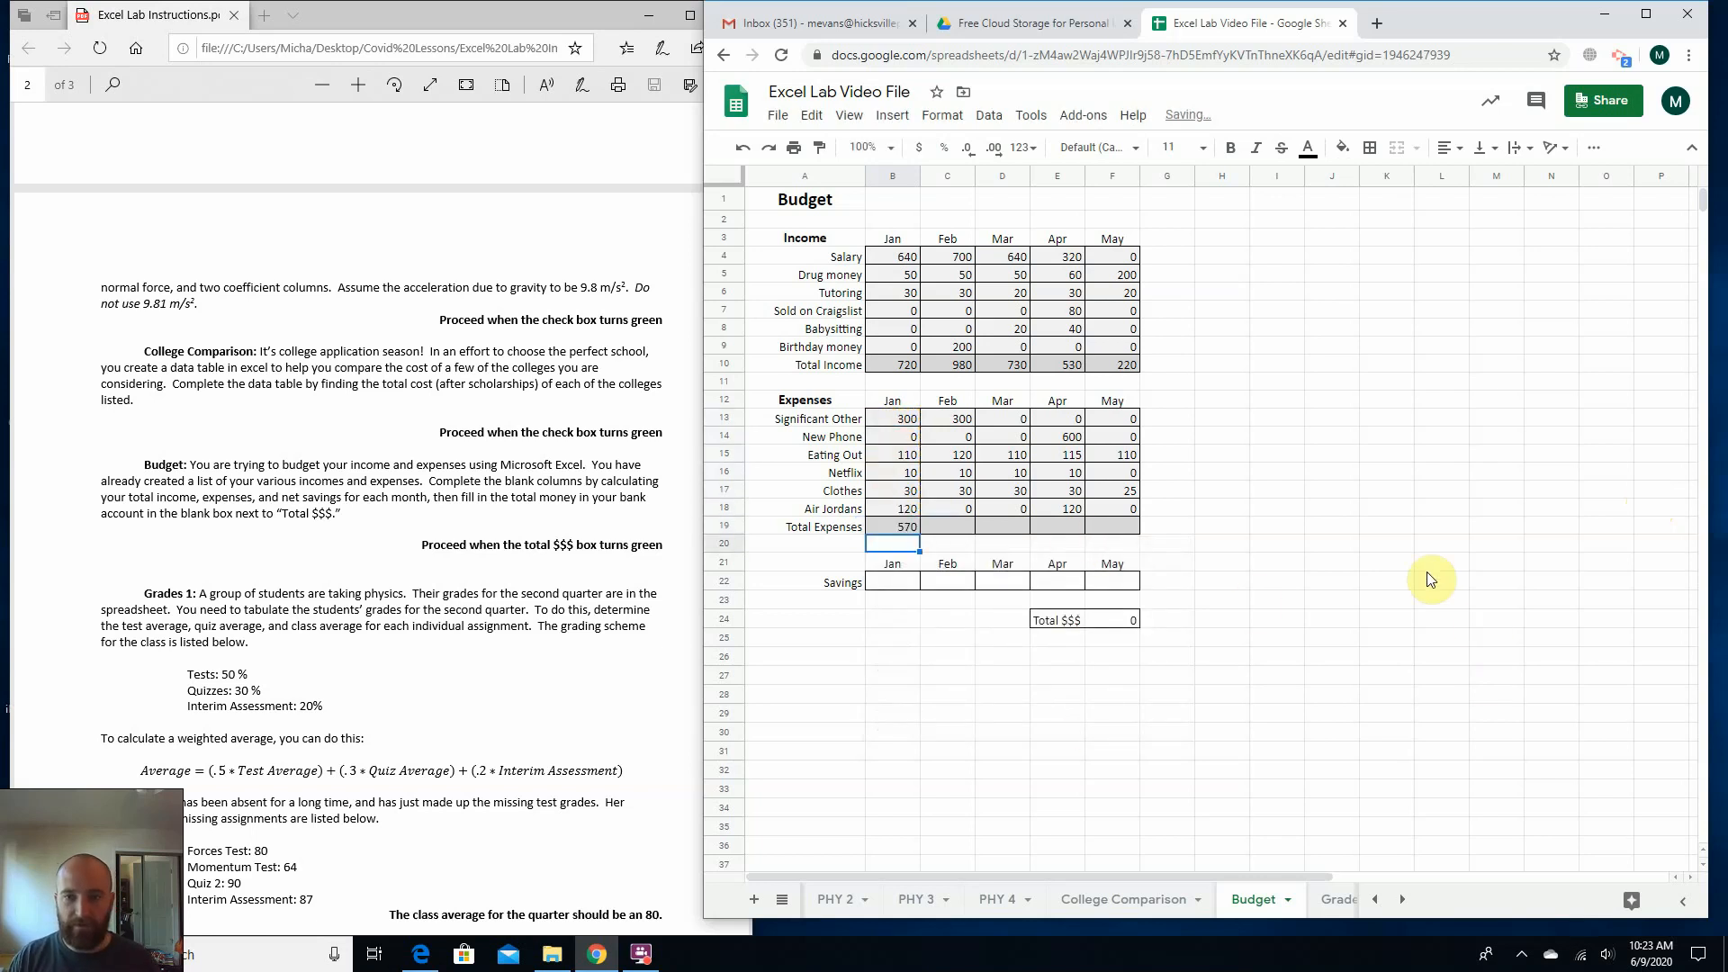
Fill January's Total Expenses formula from B19 across to May in F19.
{"action": "left_click", "coordinate": [907, 531]}
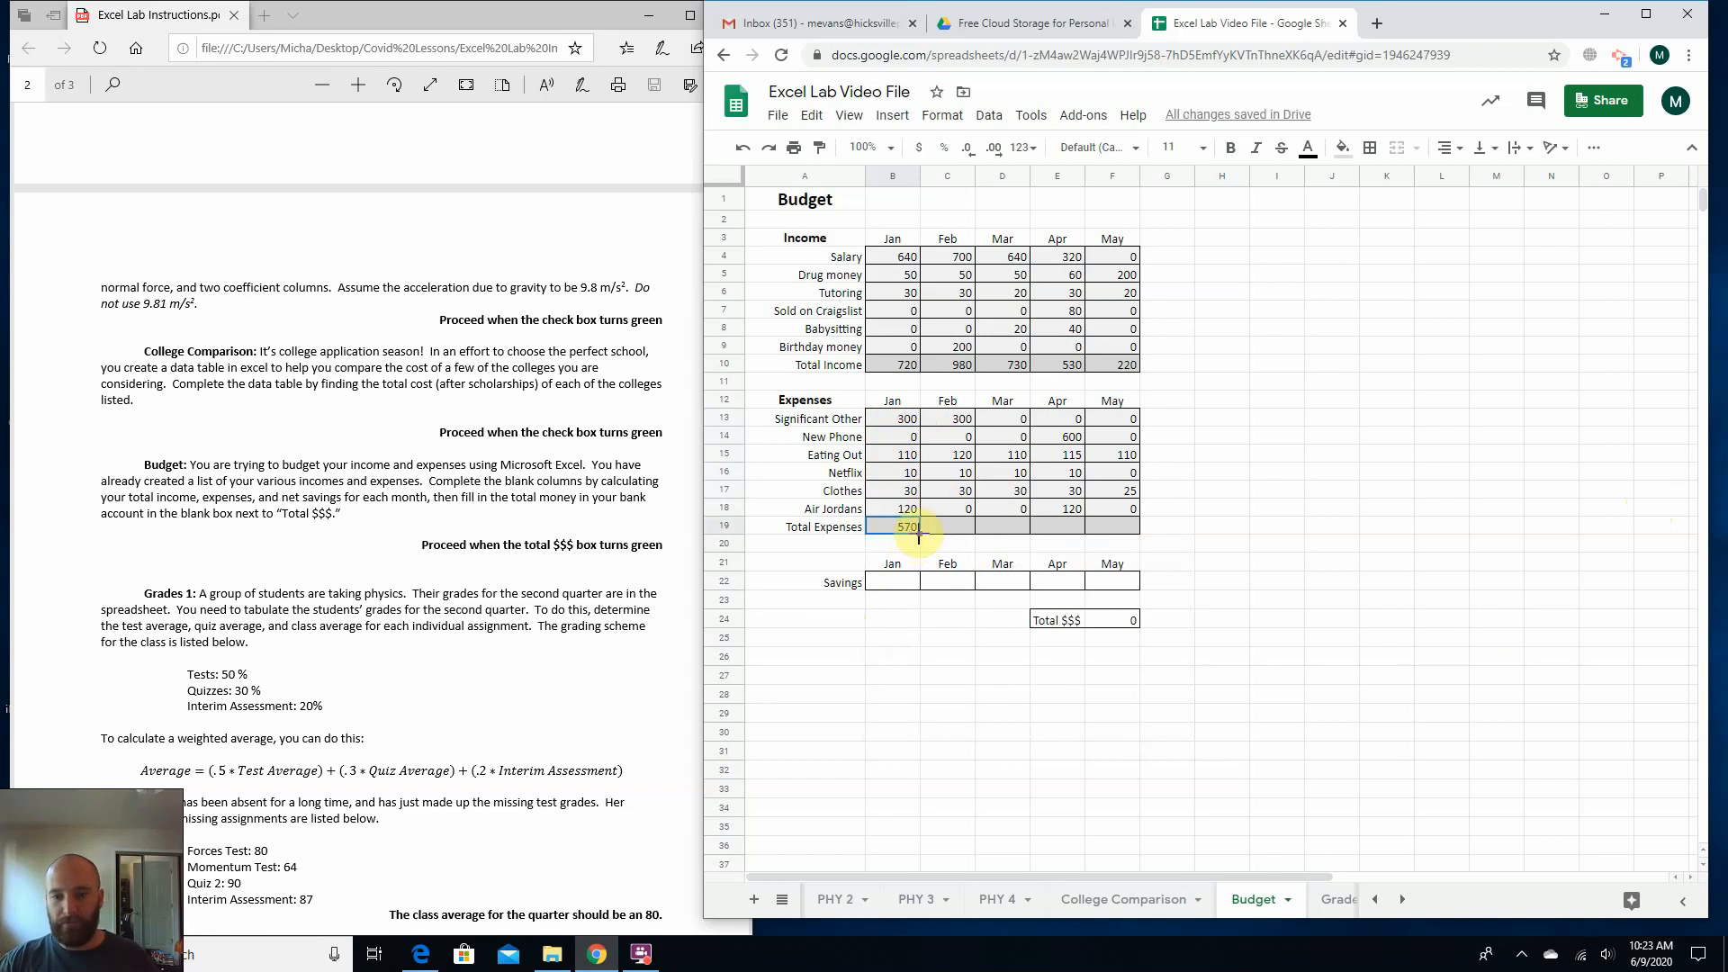
{"action": "left_click_drag", "start_coordinate": [919, 533], "coordinate": [1119, 528]}
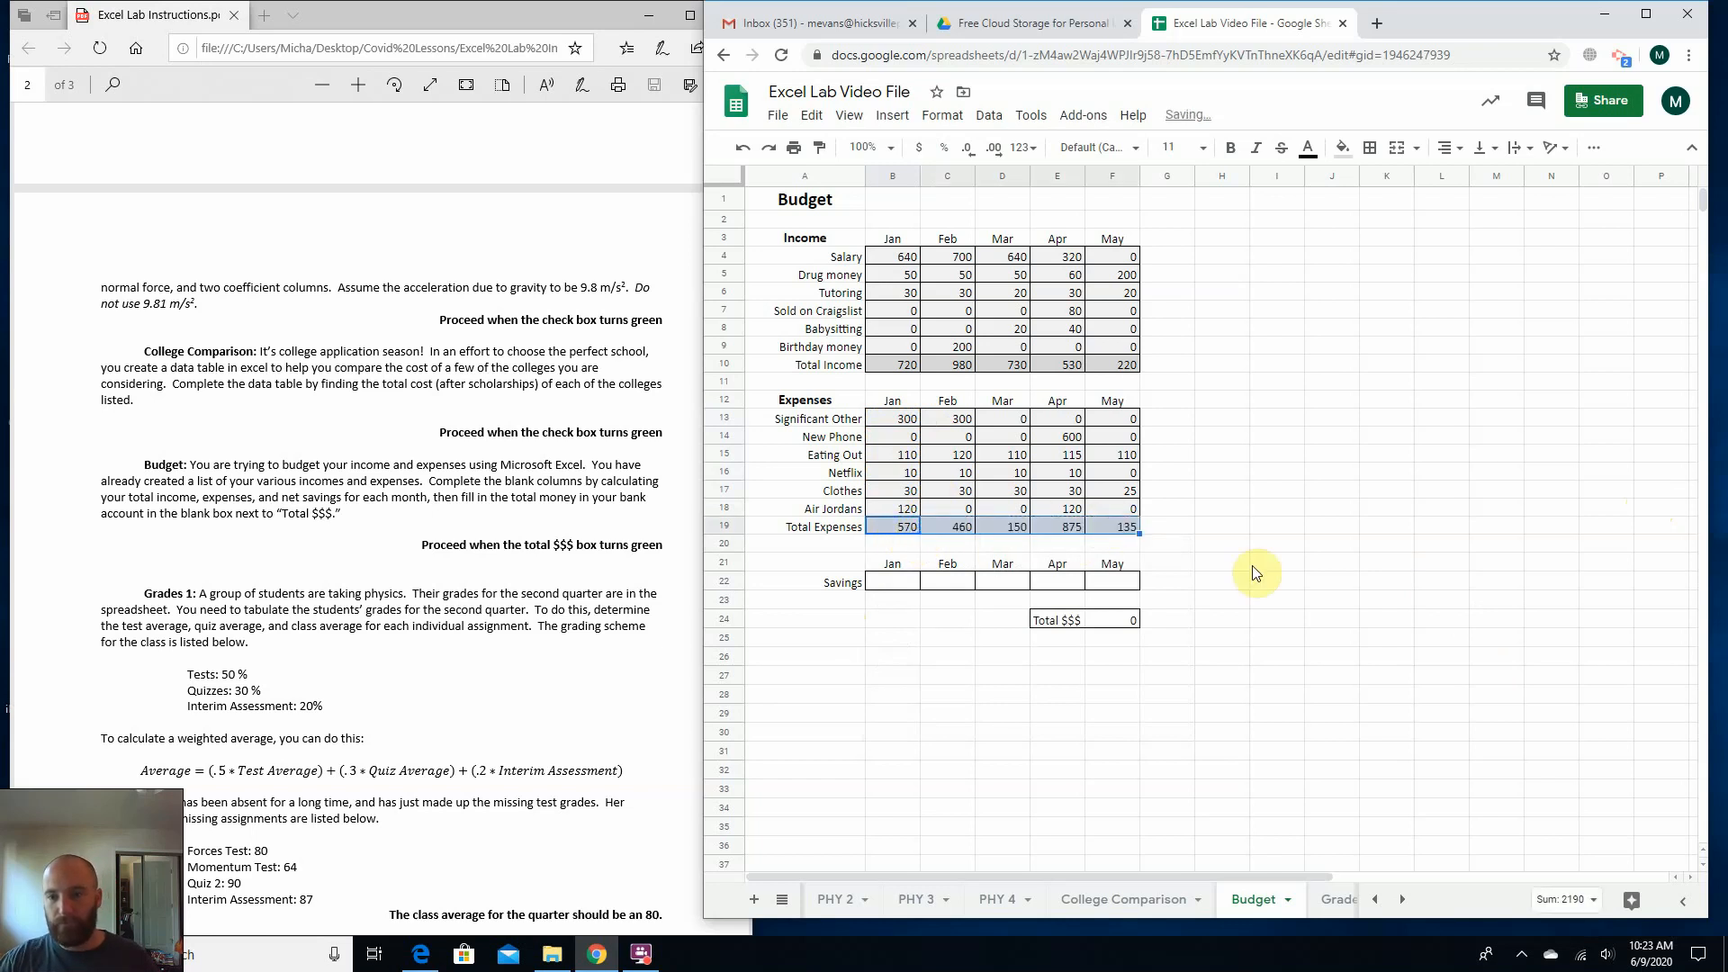
{"action": "left_click", "coordinate": [1252, 565]}
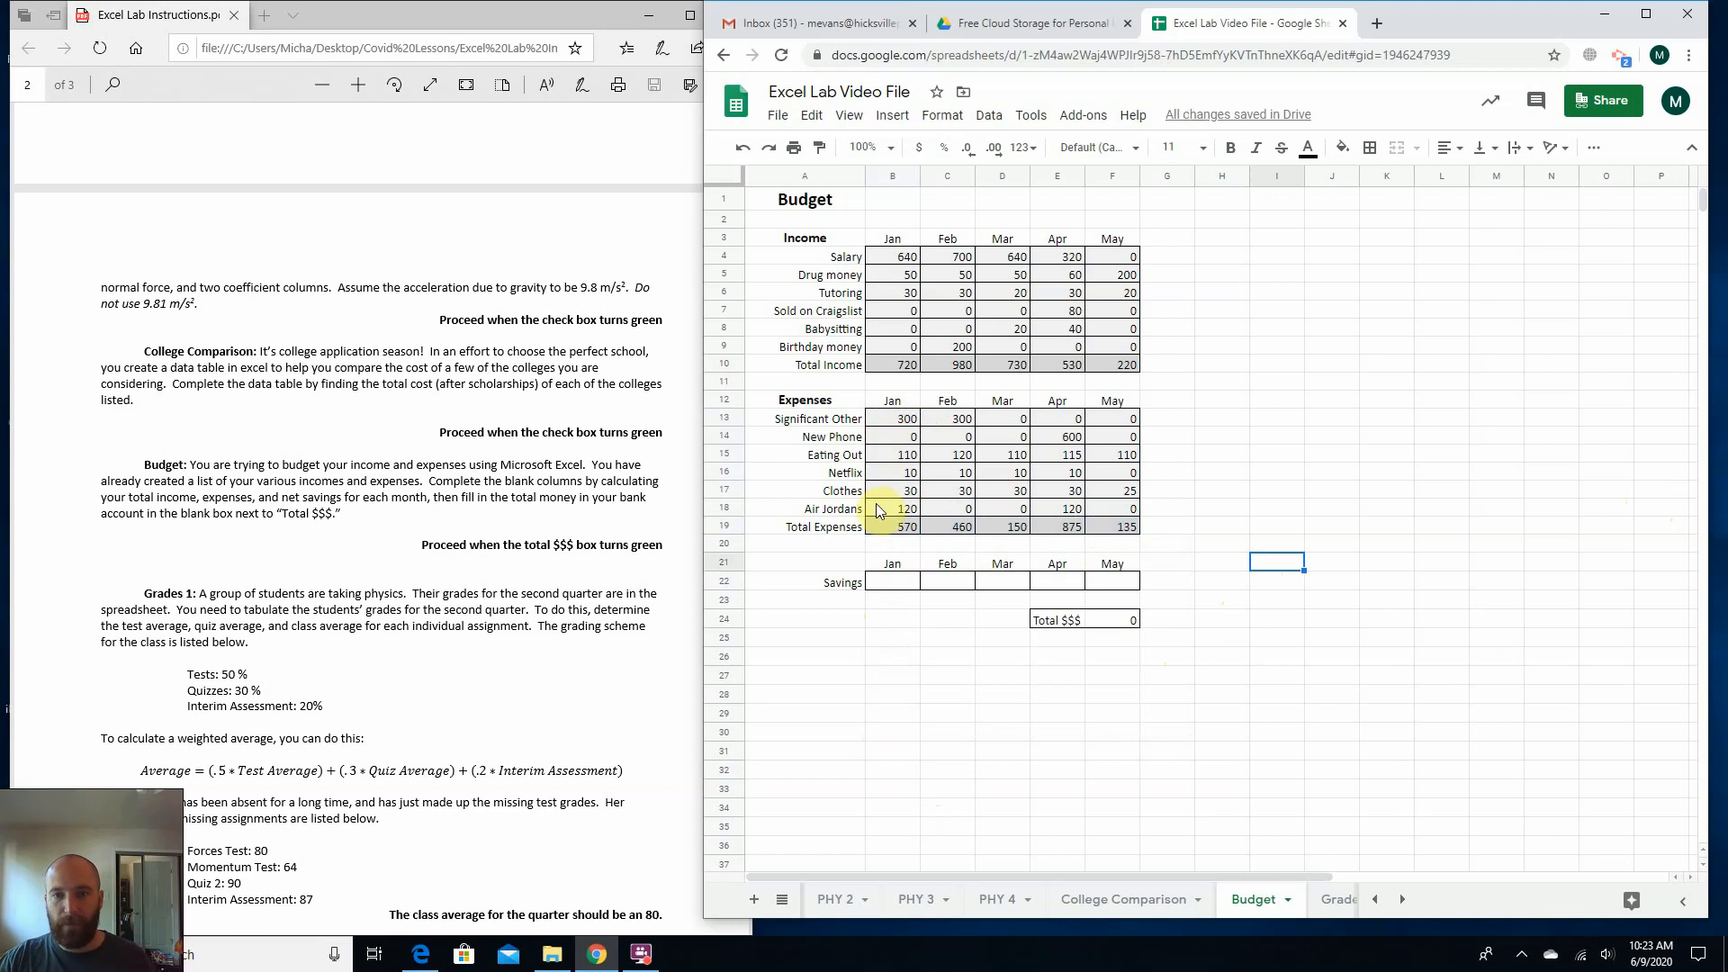
Calculate January's savings as total income minus total expenses by entering =b10-b19 in cell B22.
{"action": "left_click", "coordinate": [910, 366]}
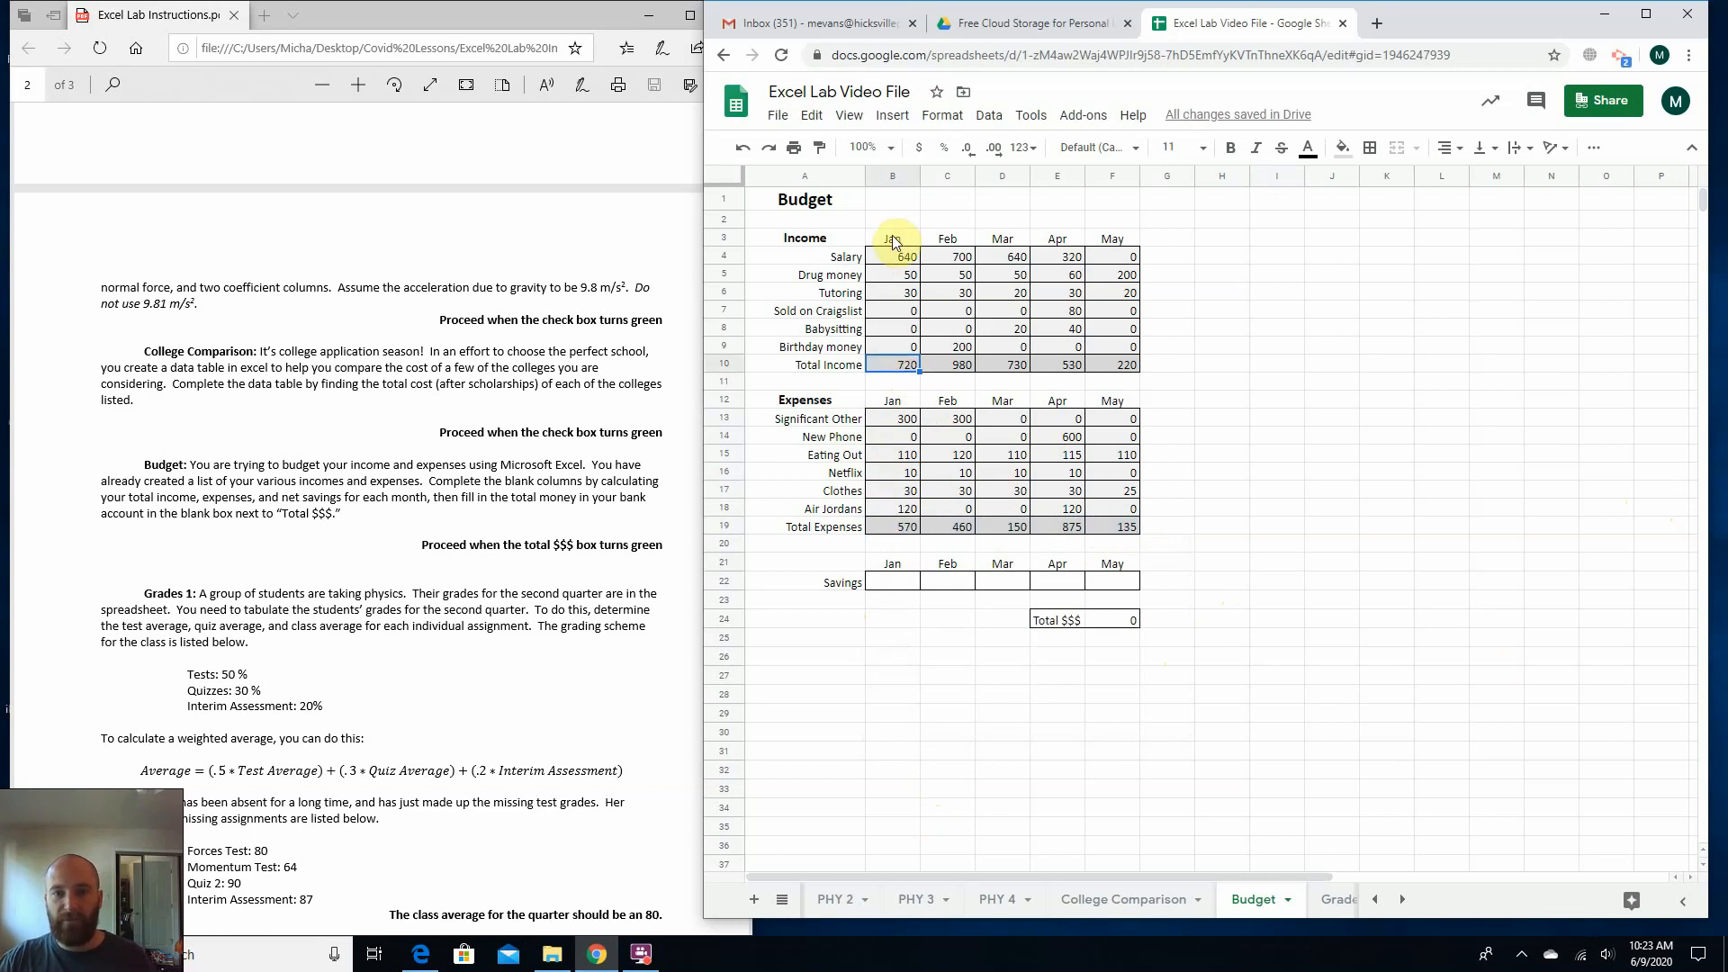
{"action": "left_click_drag", "start_coordinate": [889, 235], "coordinate": [909, 507]}
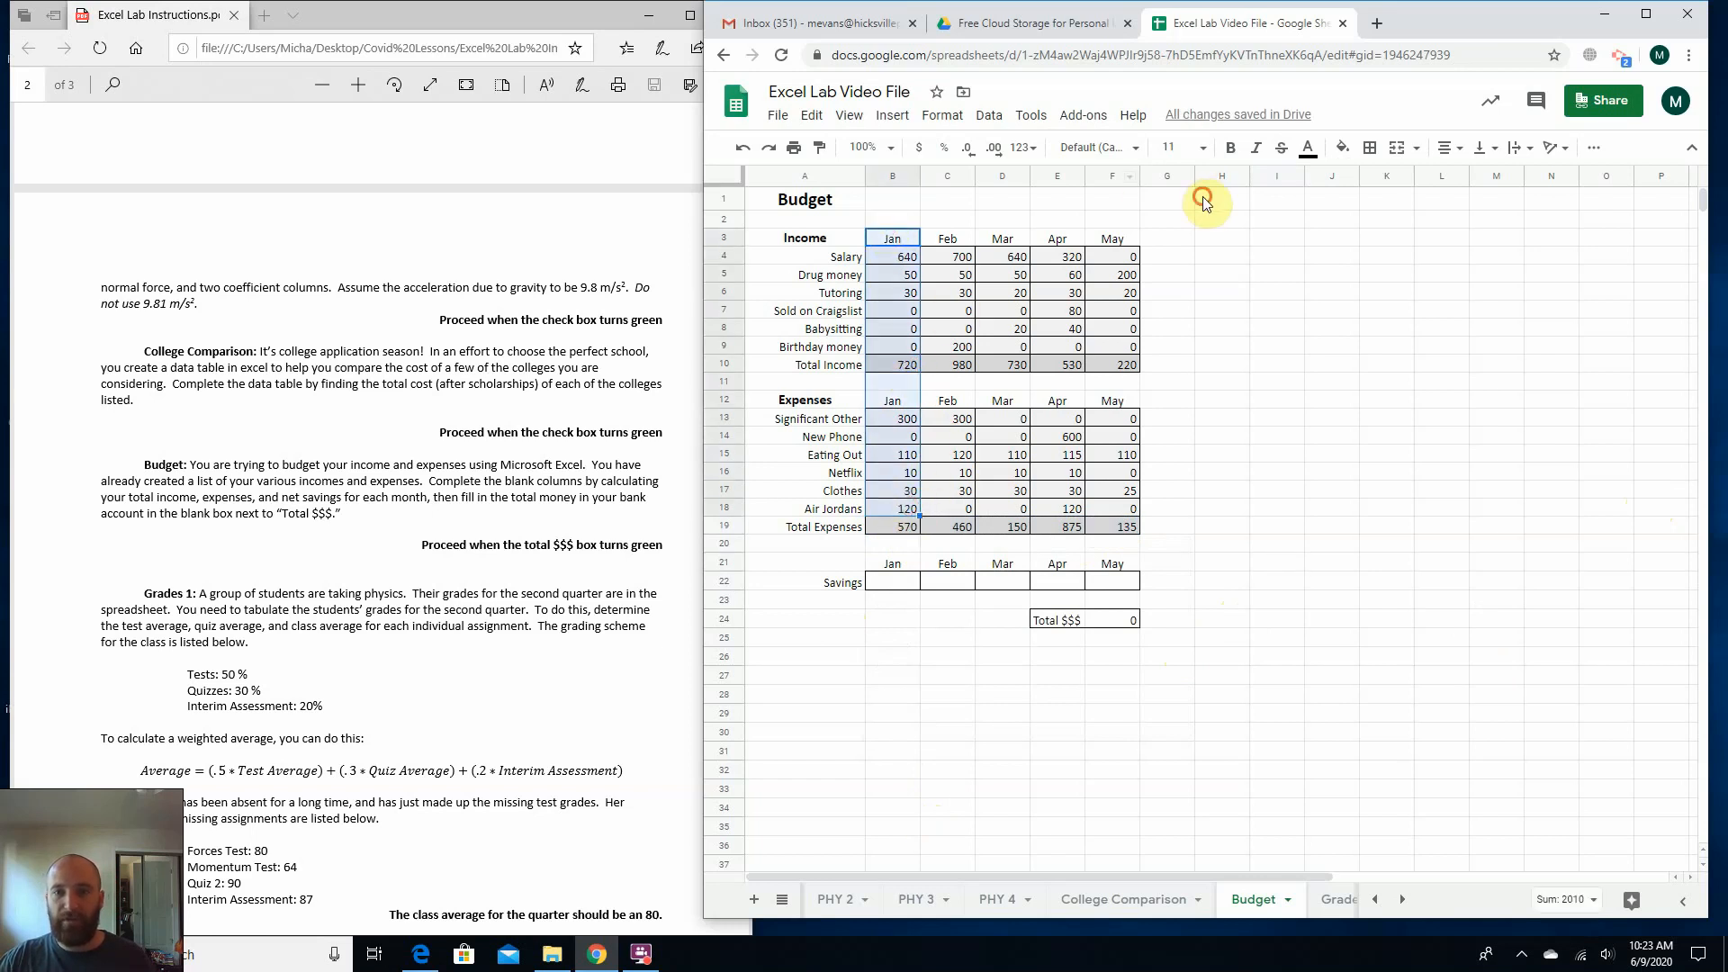
{"action": "left_click", "coordinate": [1202, 198]}
{"action": "left_click", "coordinate": [887, 358]}
{"action": "left_click", "coordinate": [887, 531]}
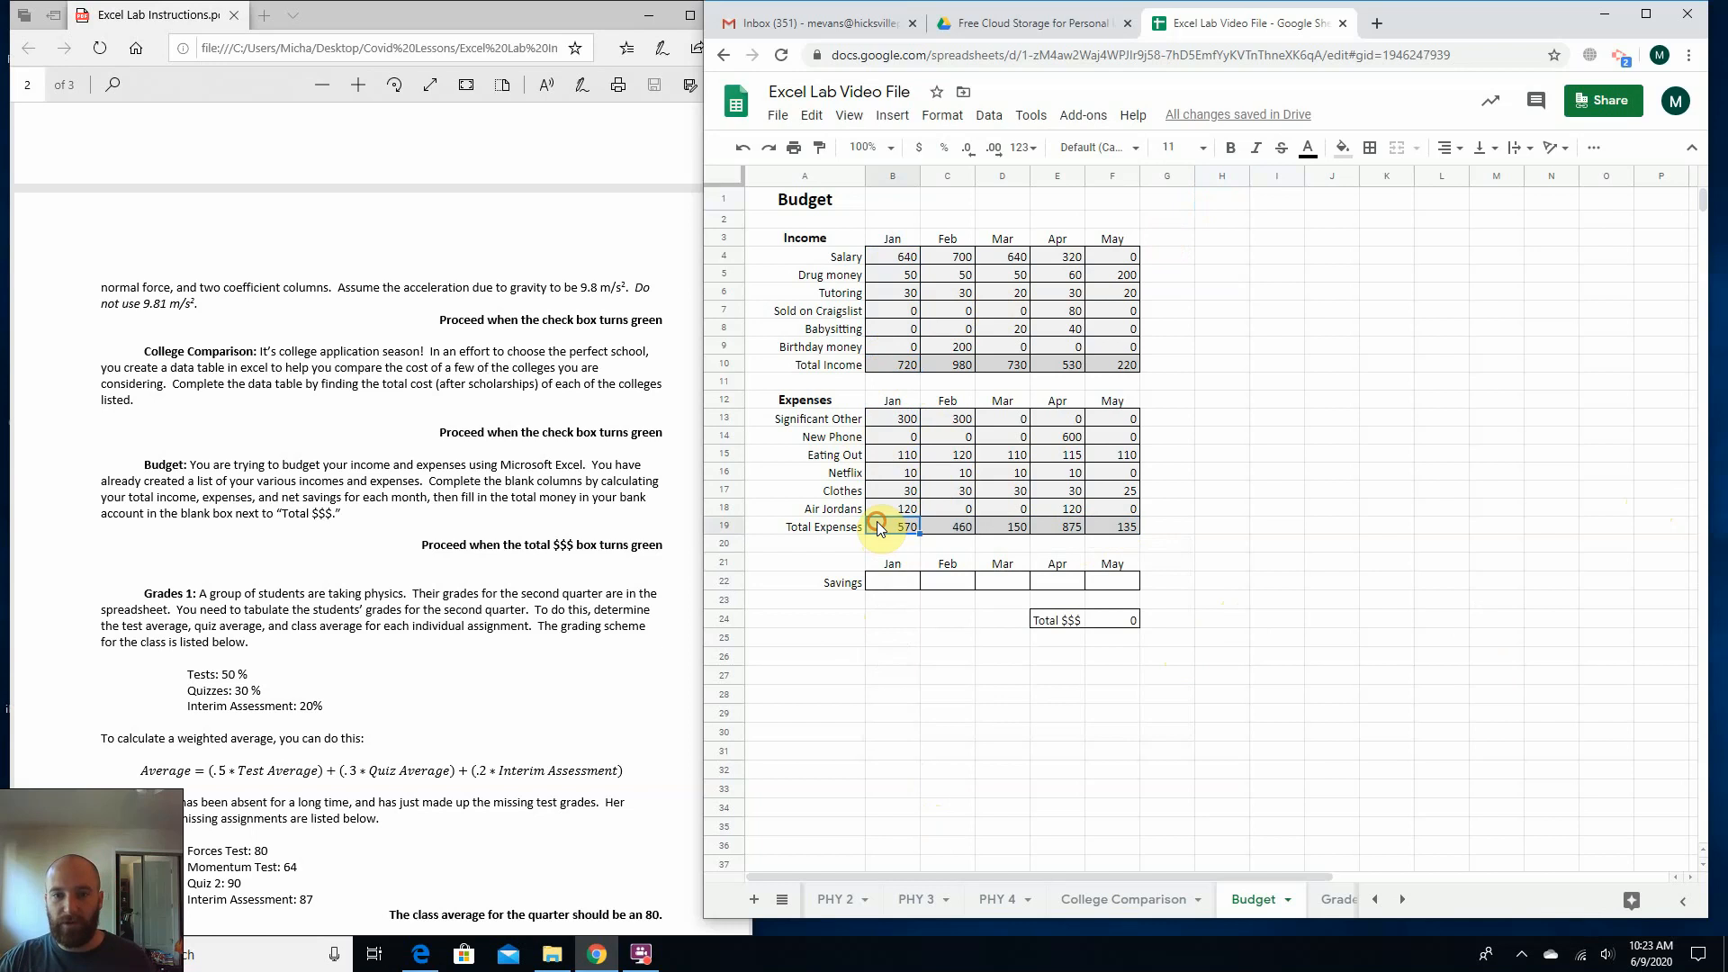
{"action": "left_click", "coordinate": [882, 584]}
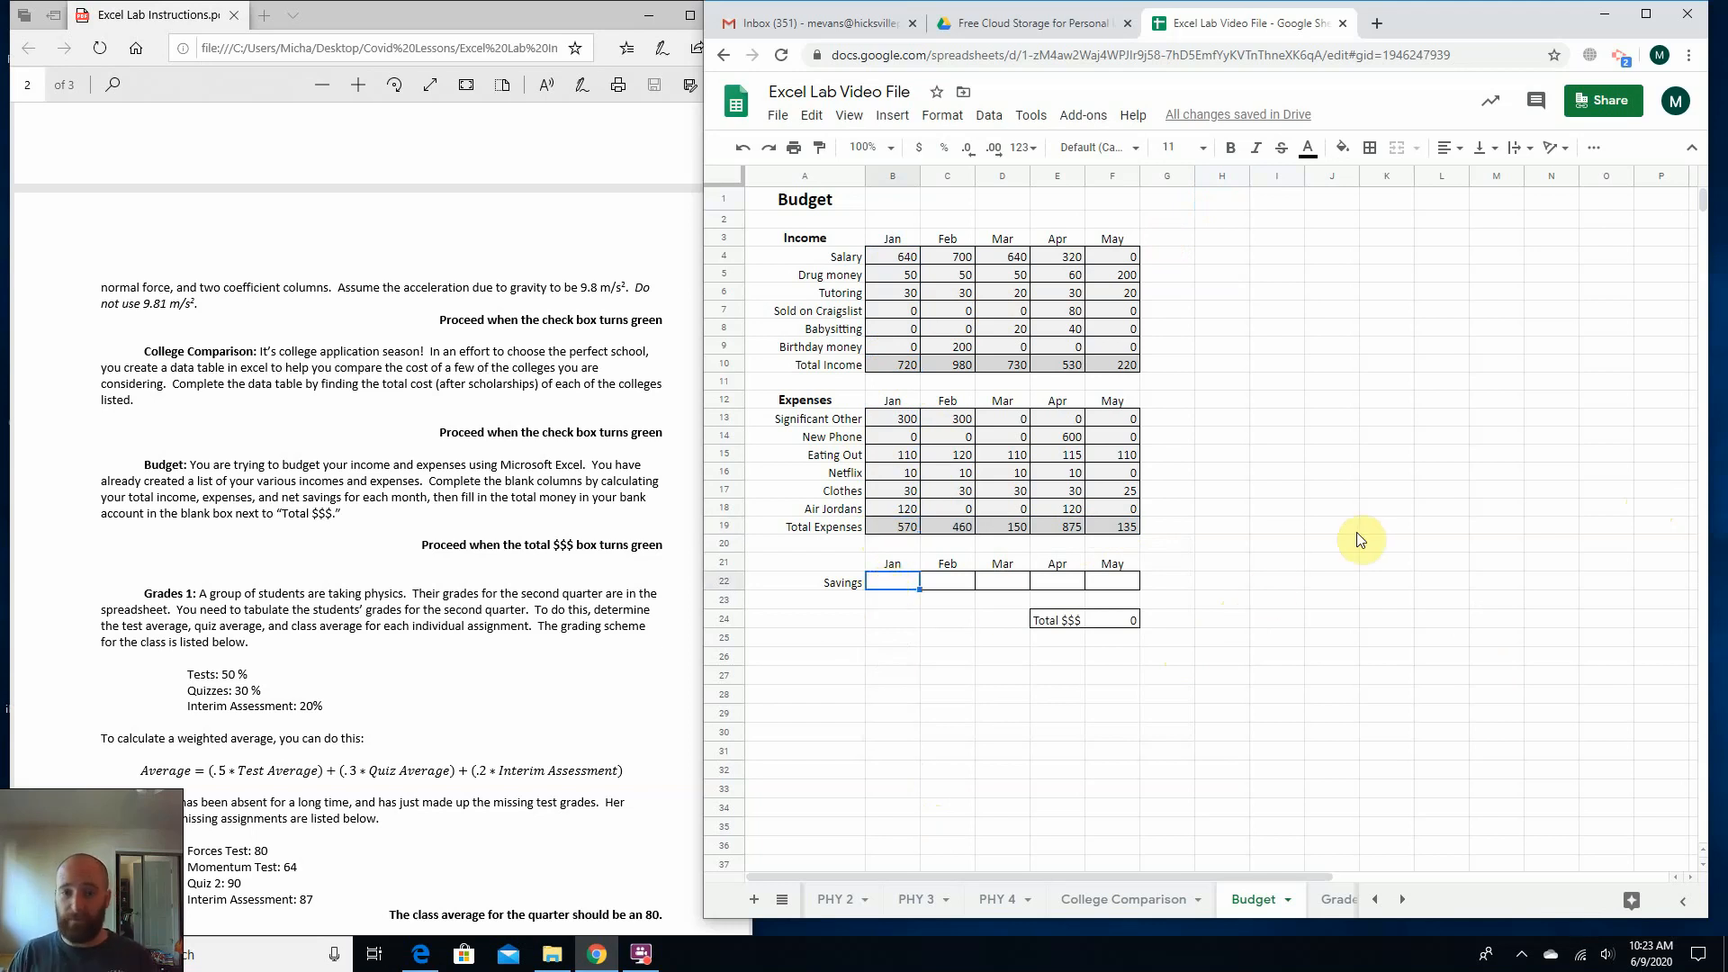
{"action": "type", "text": "="}
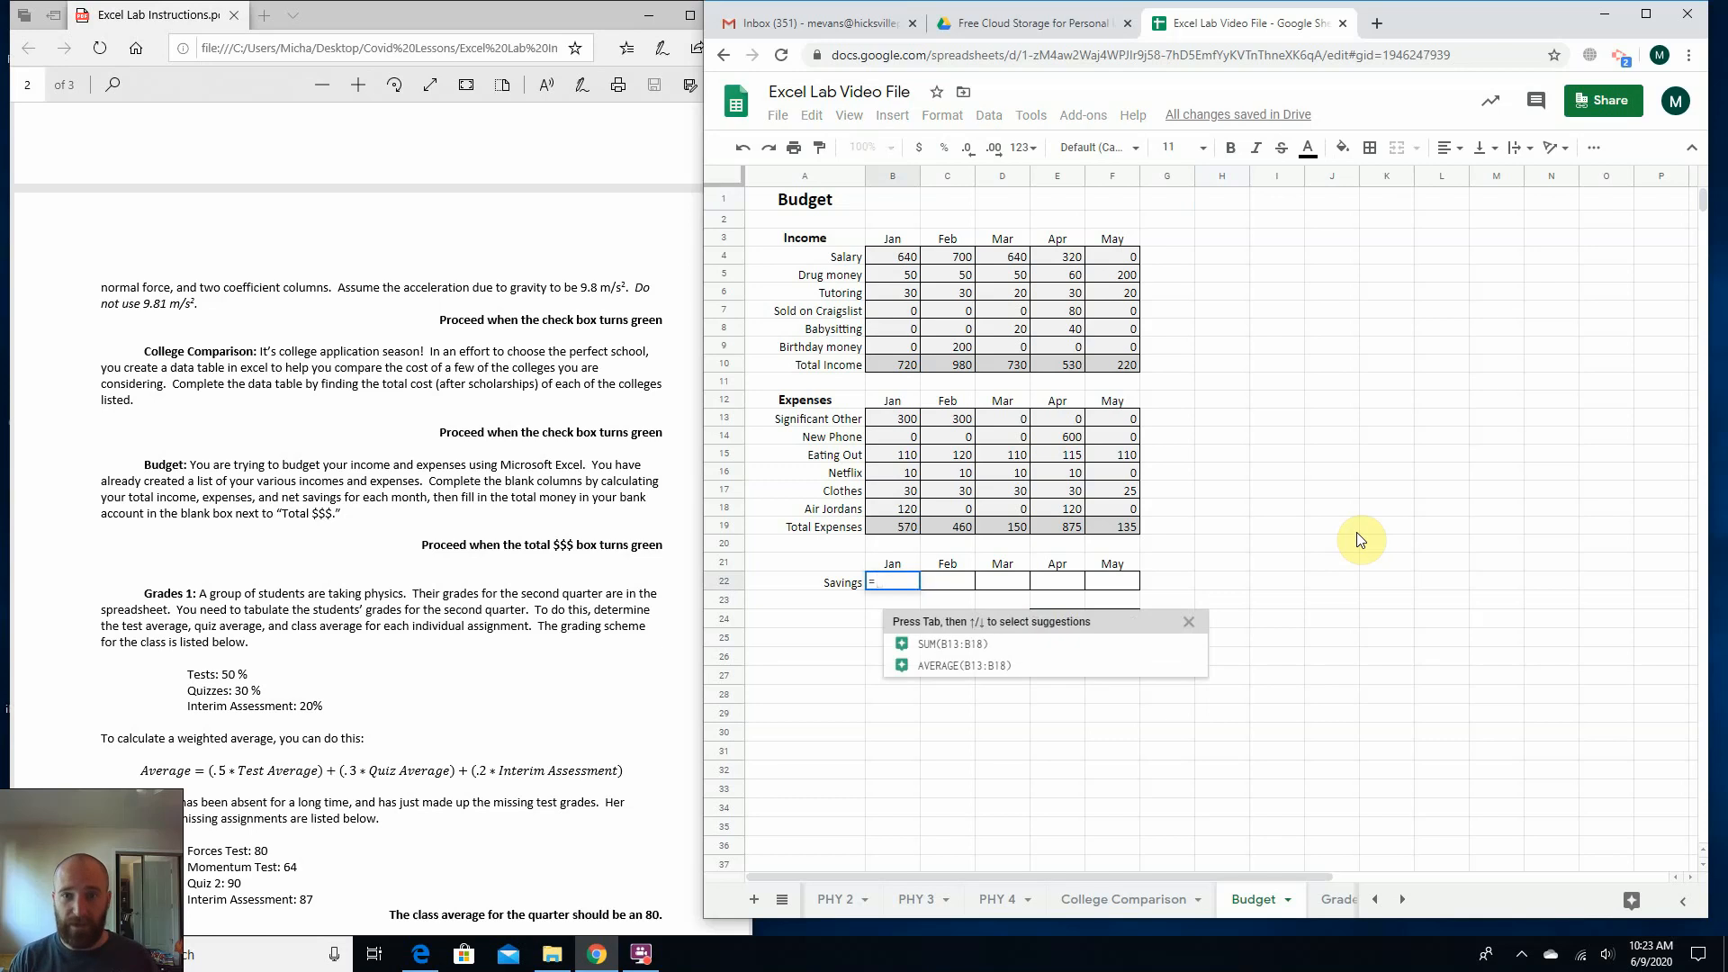
{"action": "type", "text": "b"}
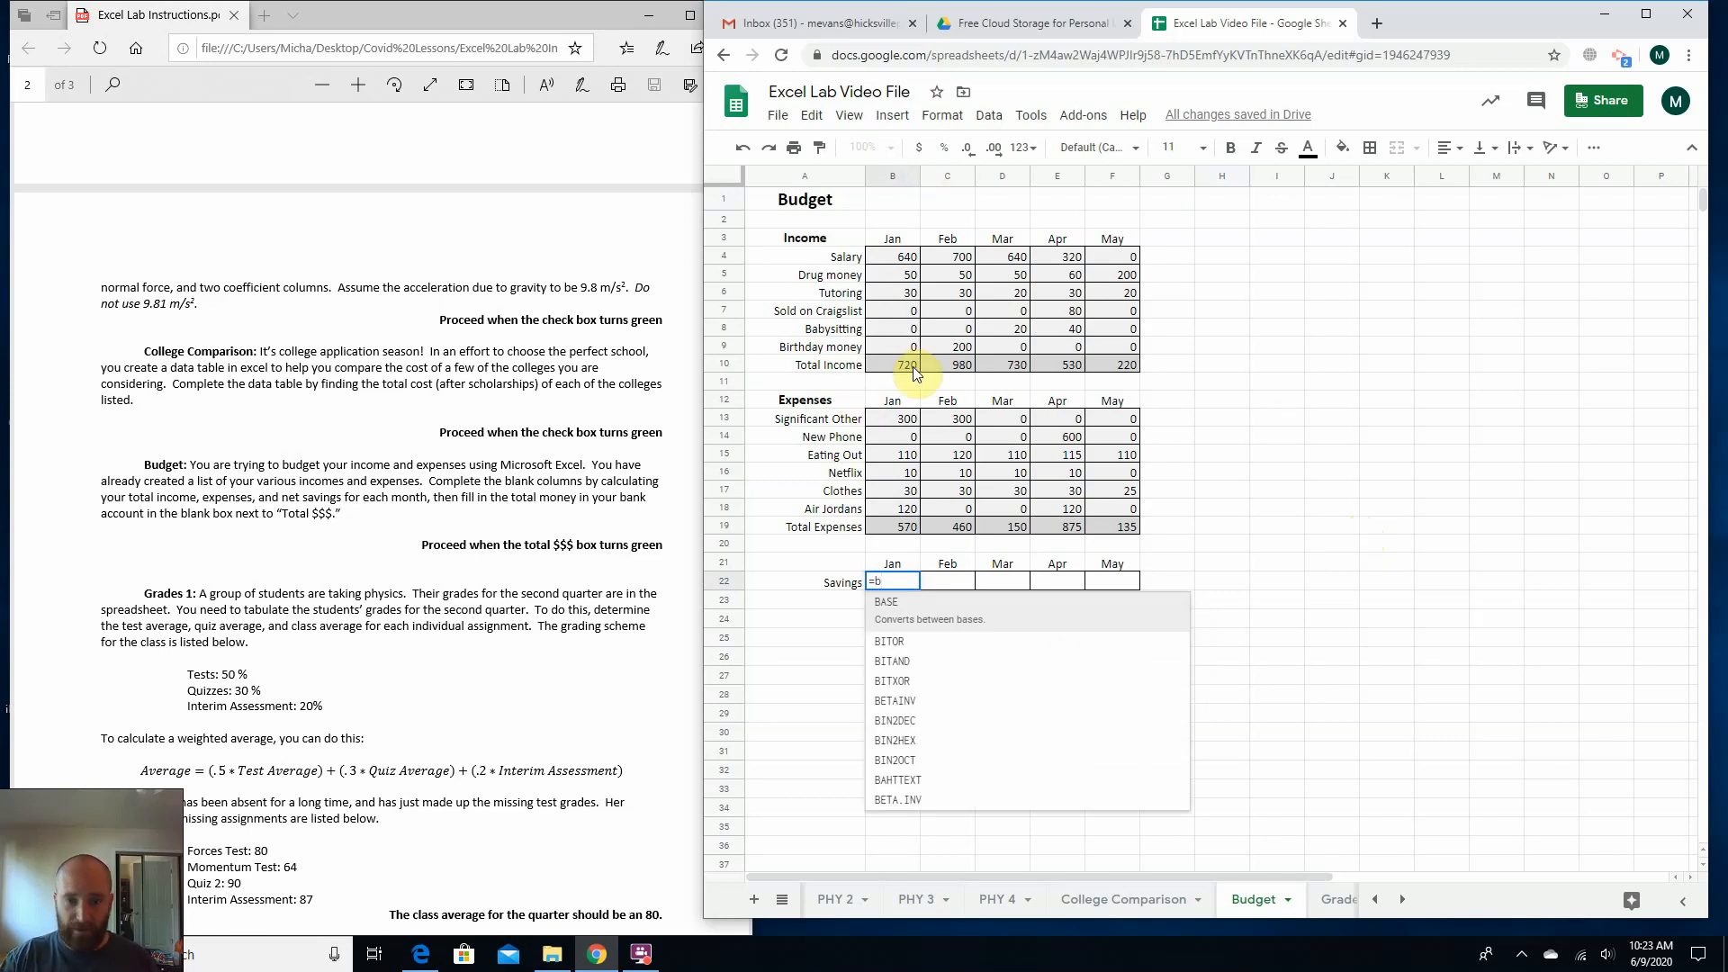
{"action": "type", "text": "10"}
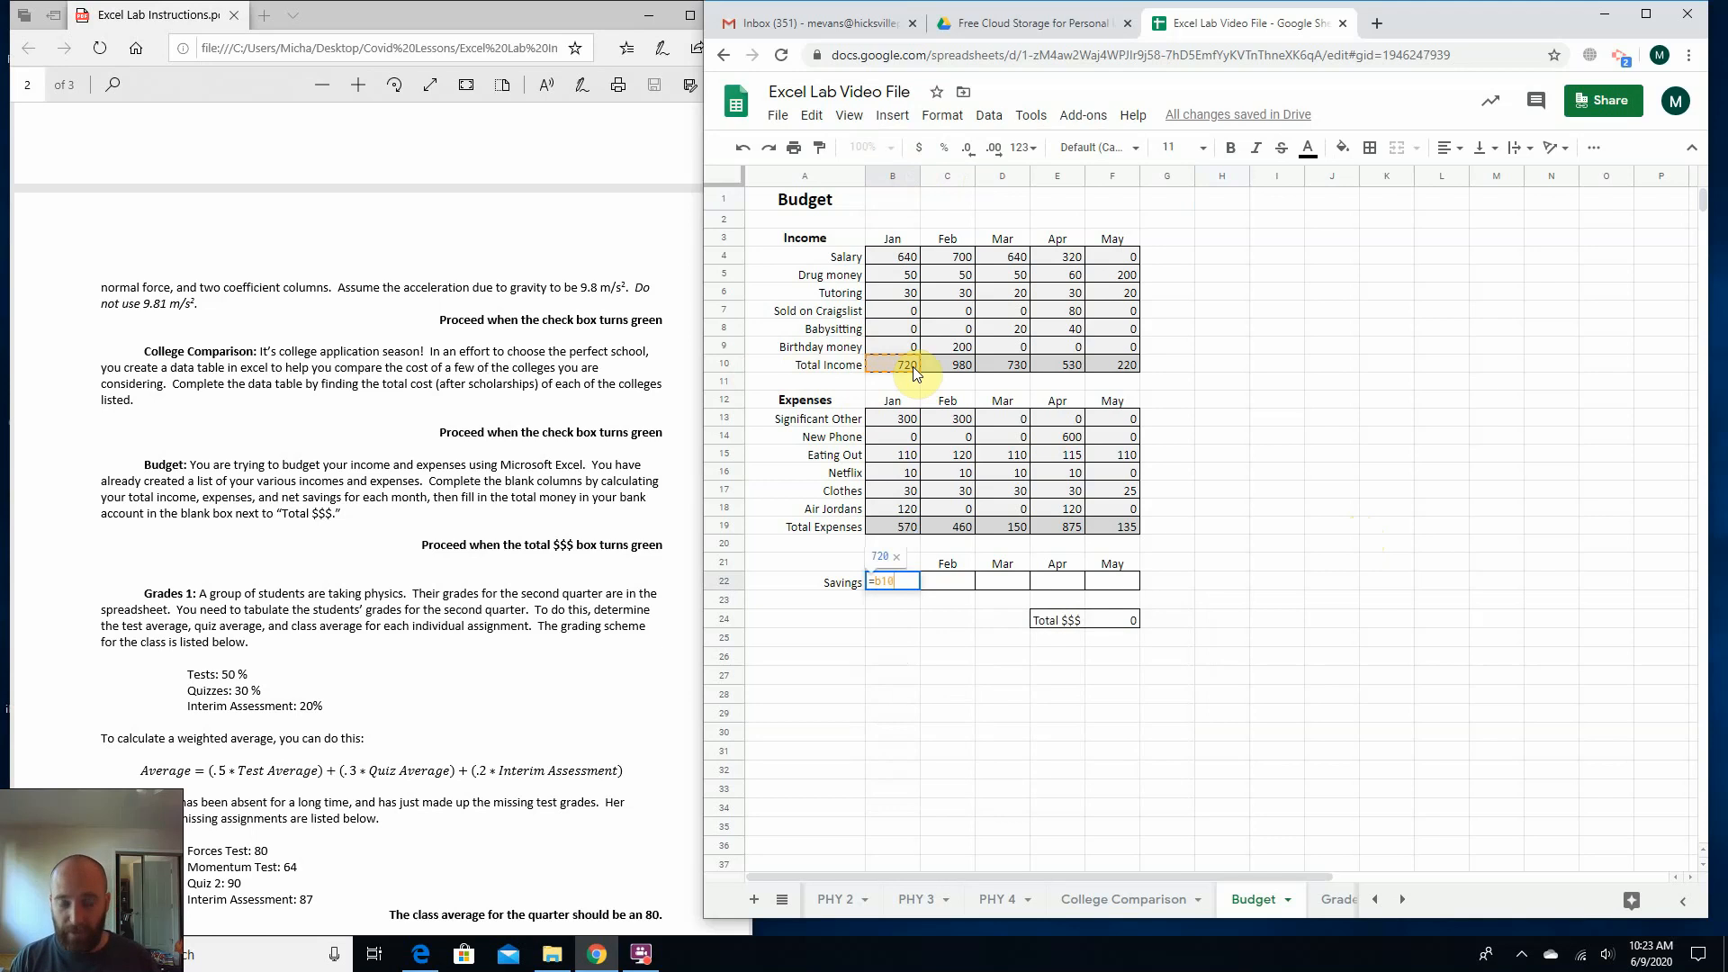
{"action": "type", "text": "-"}
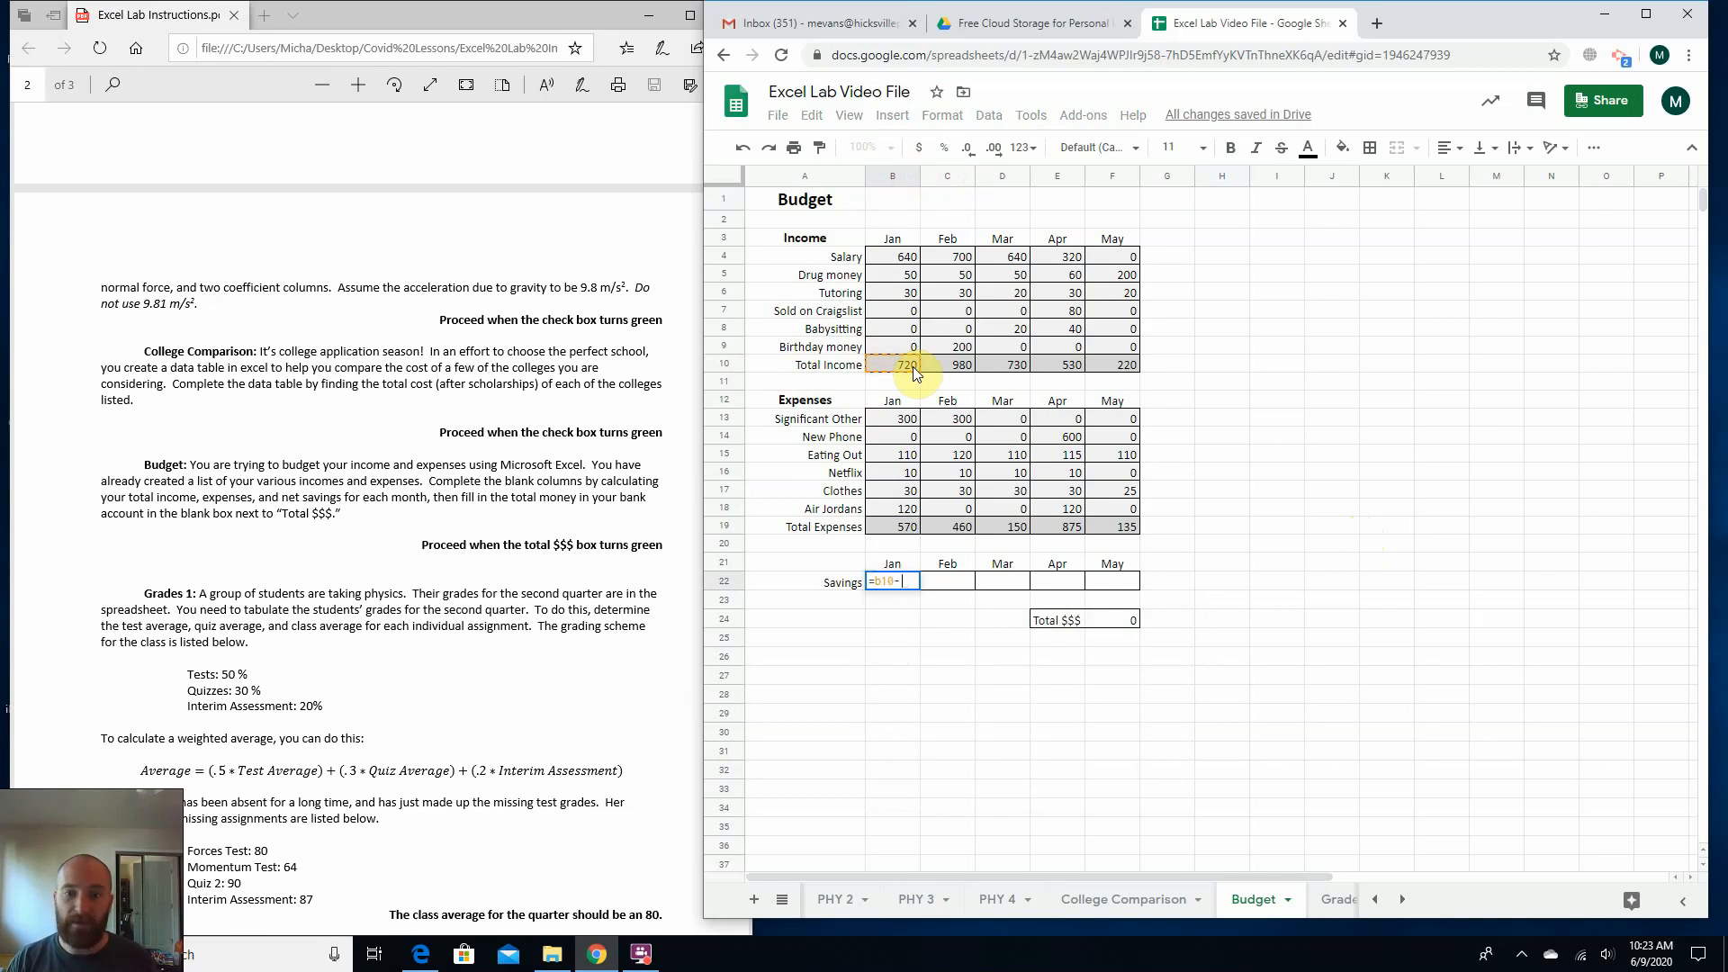
{"action": "type", "text": "b19"}
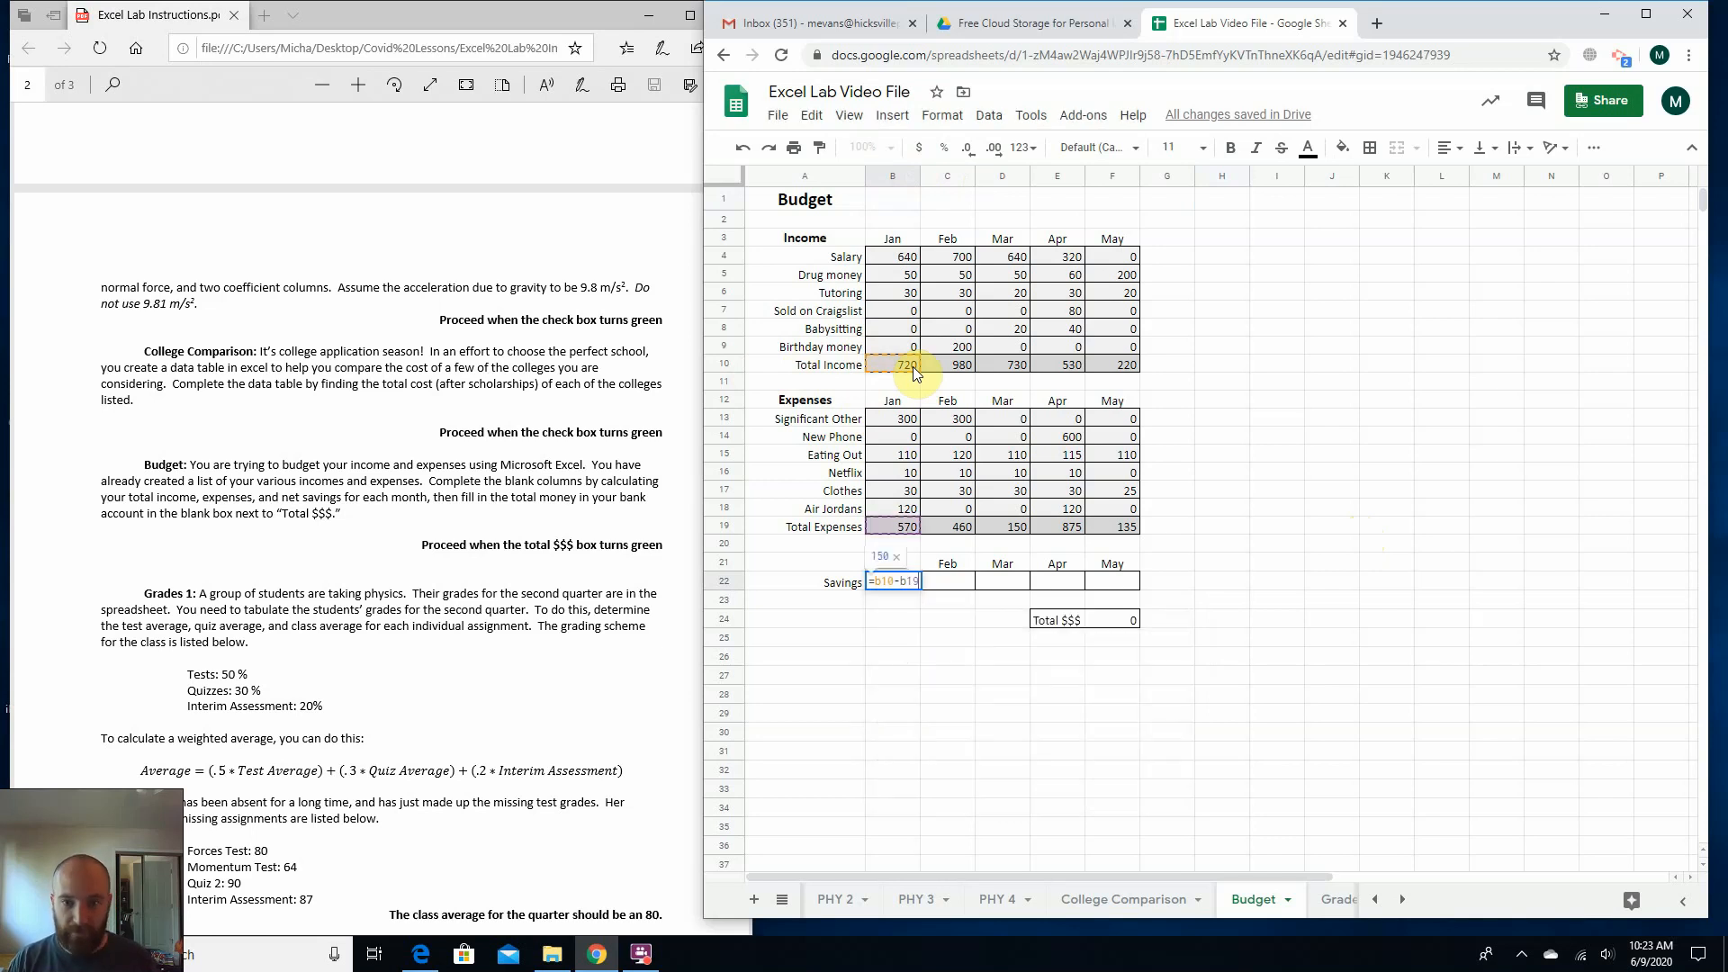
{"action": "key", "text": "Return"}
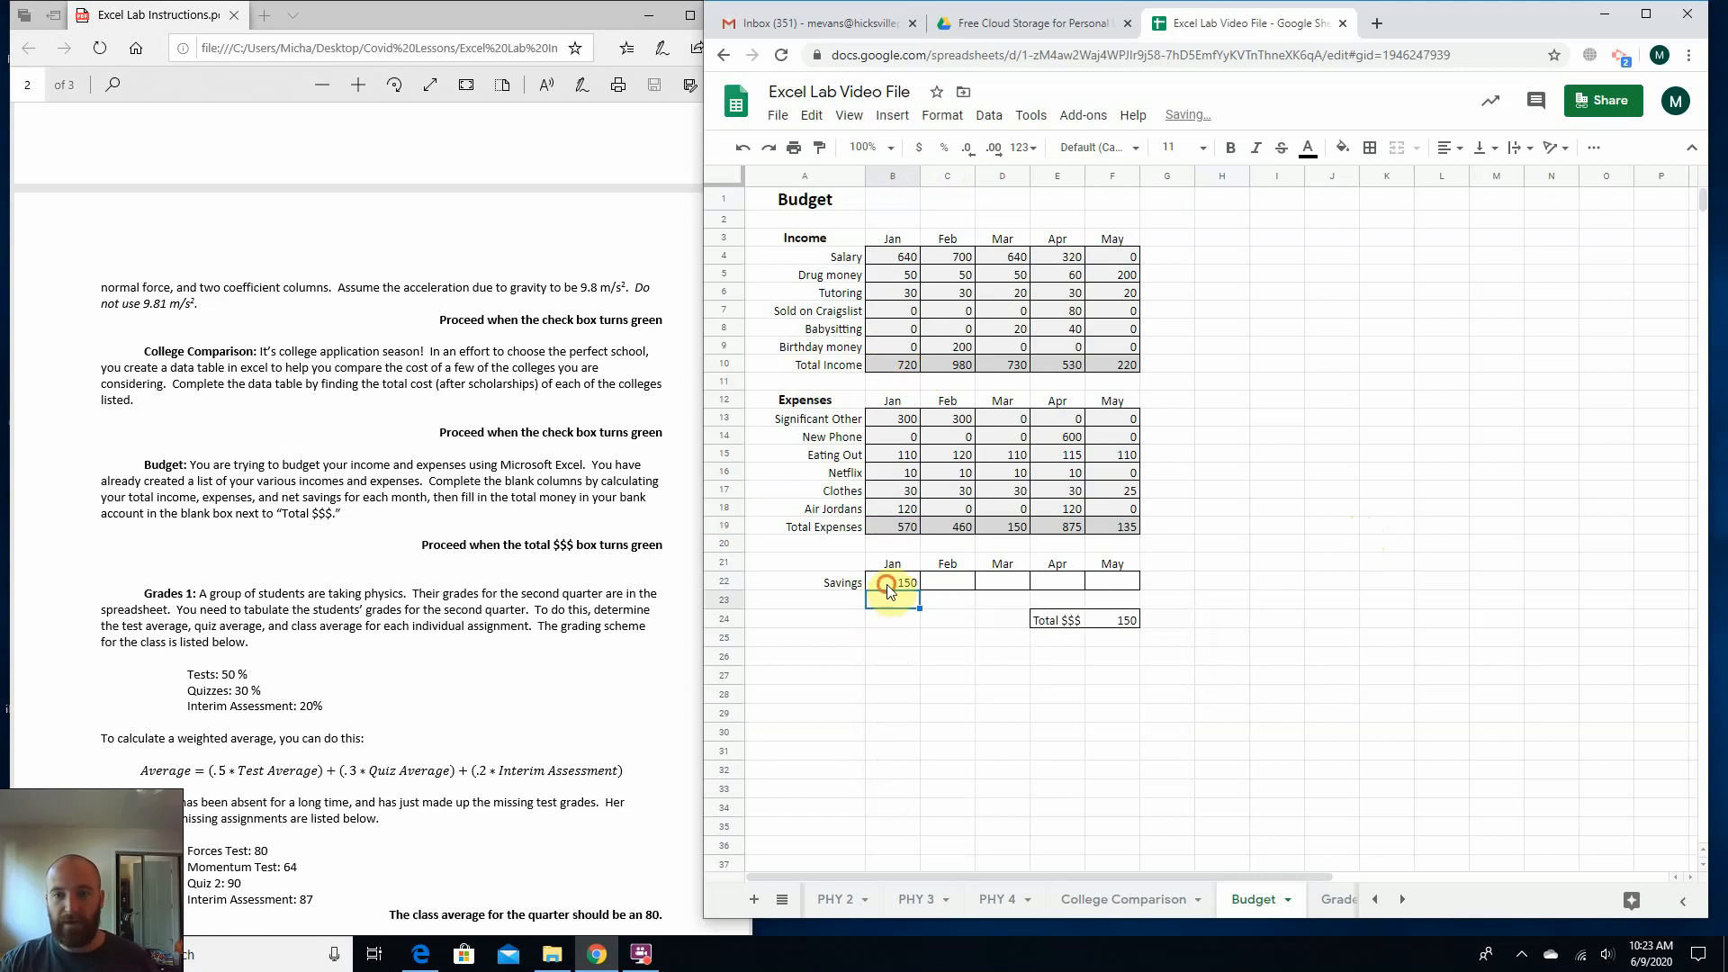
Fill January's Savings formula from B22 across to May in F22 and check the Total $$$ cell F24.
{"action": "left_click", "coordinate": [886, 585]}
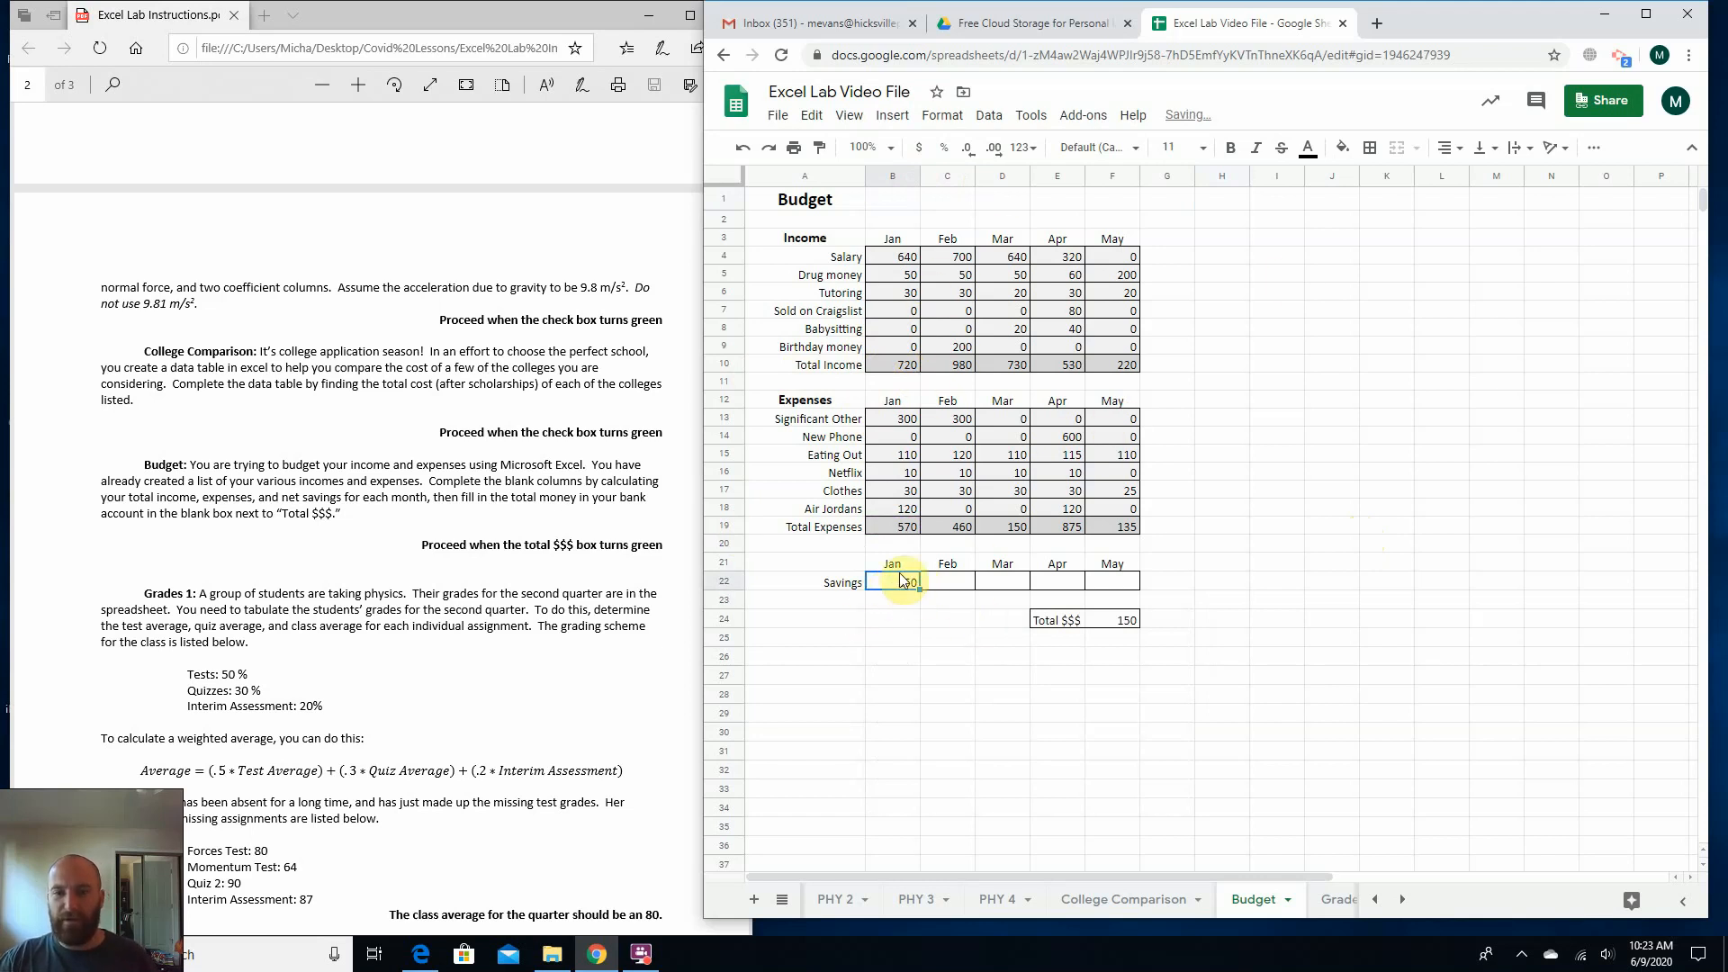
{"action": "left_click_drag", "start_coordinate": [919, 587], "coordinate": [1112, 584]}
{"action": "left_click", "coordinate": [1121, 618]}
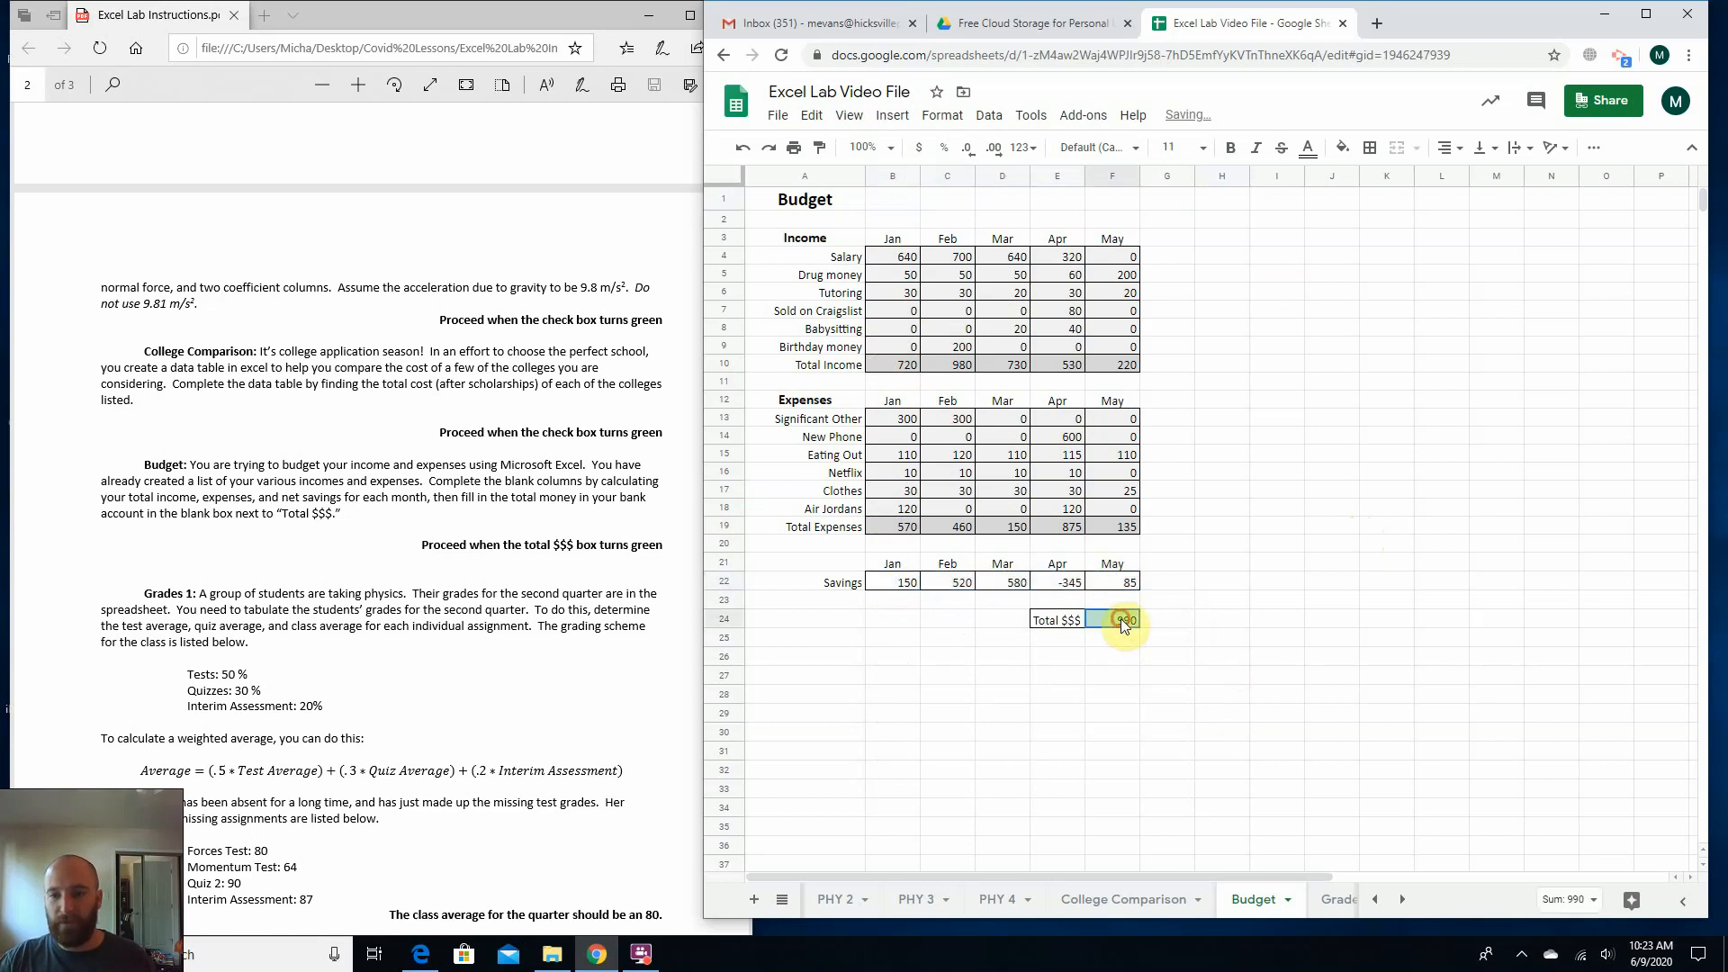
Clear May's Savings cell F22, and restore it by filling April's formula from E22 into F22.
{"action": "left_click", "coordinate": [1109, 581]}
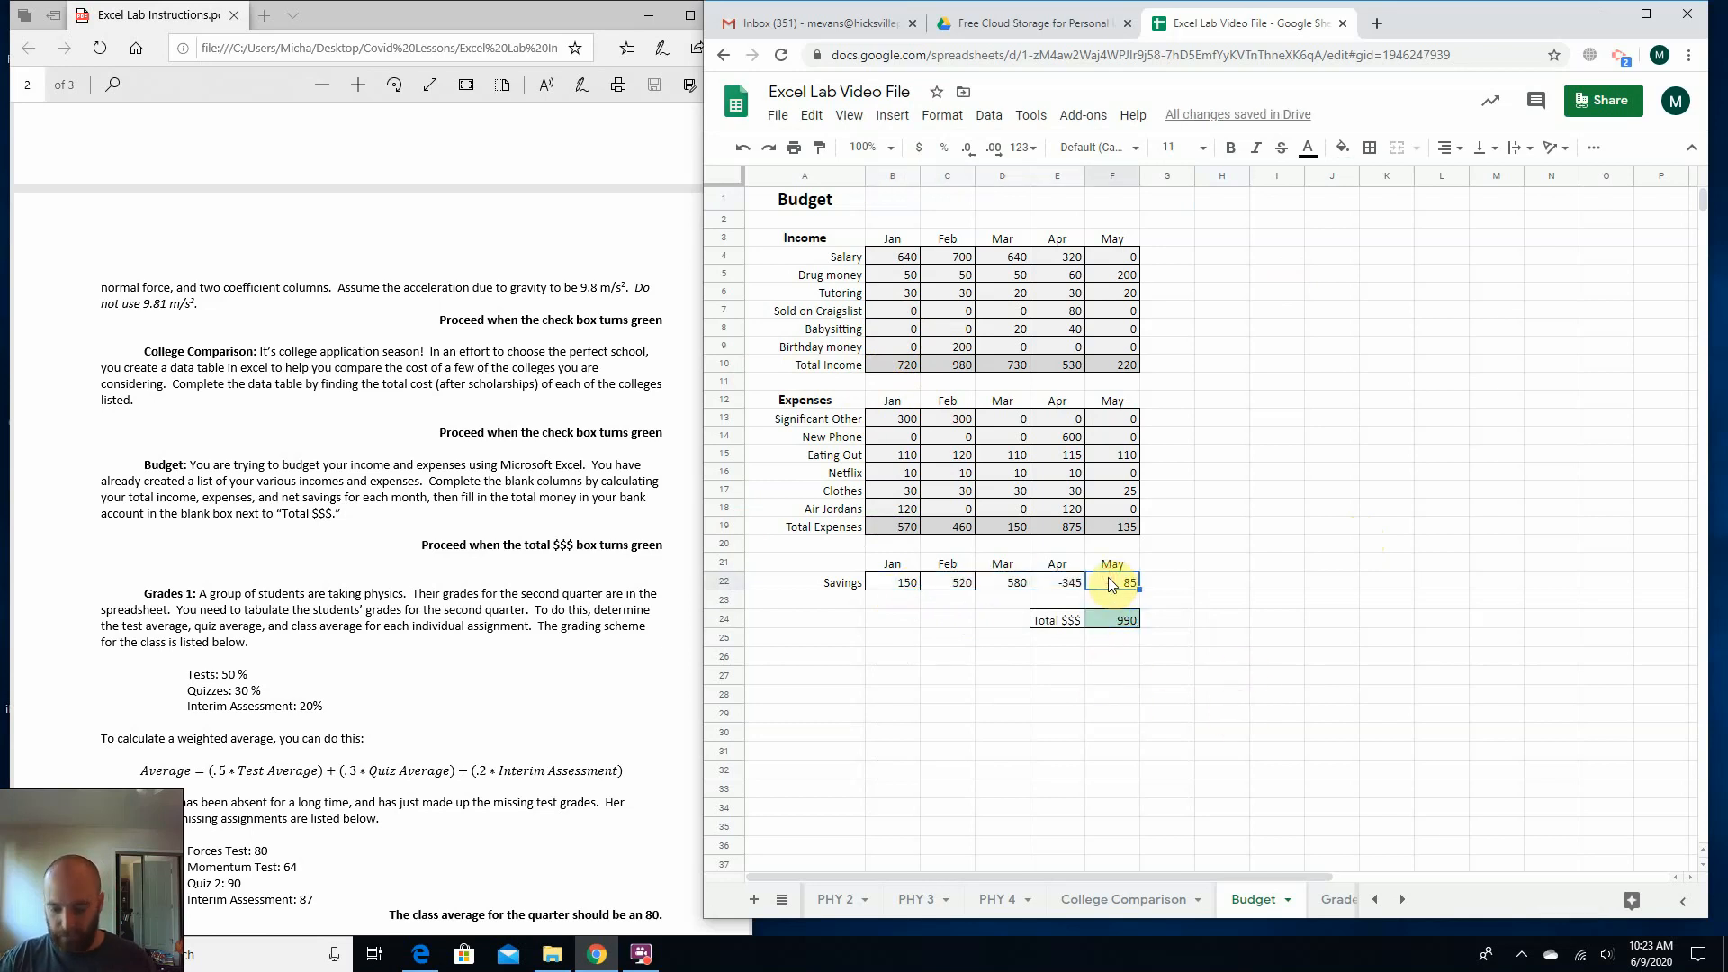
{"action": "key", "text": "Delete"}
{"action": "left_click", "coordinate": [947, 621]}
{"action": "left_click", "coordinate": [1057, 581]}
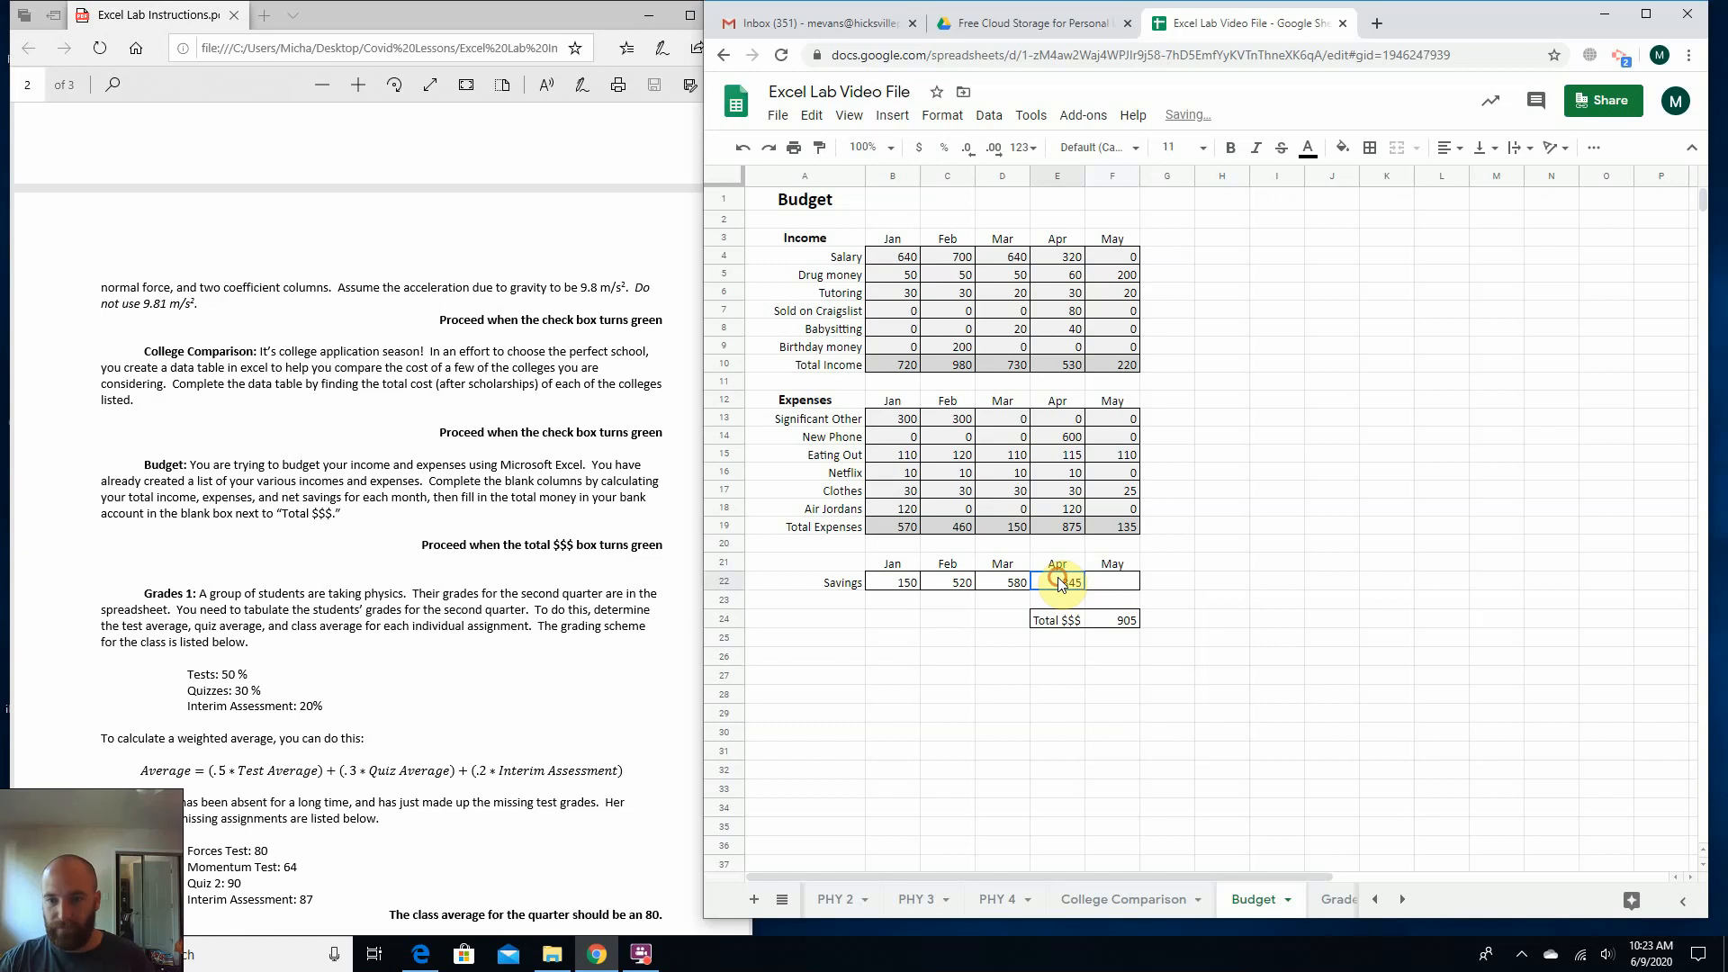
{"action": "left_click_drag", "start_coordinate": [1085, 591], "coordinate": [1128, 592]}
{"action": "left_click", "coordinate": [1227, 607]}
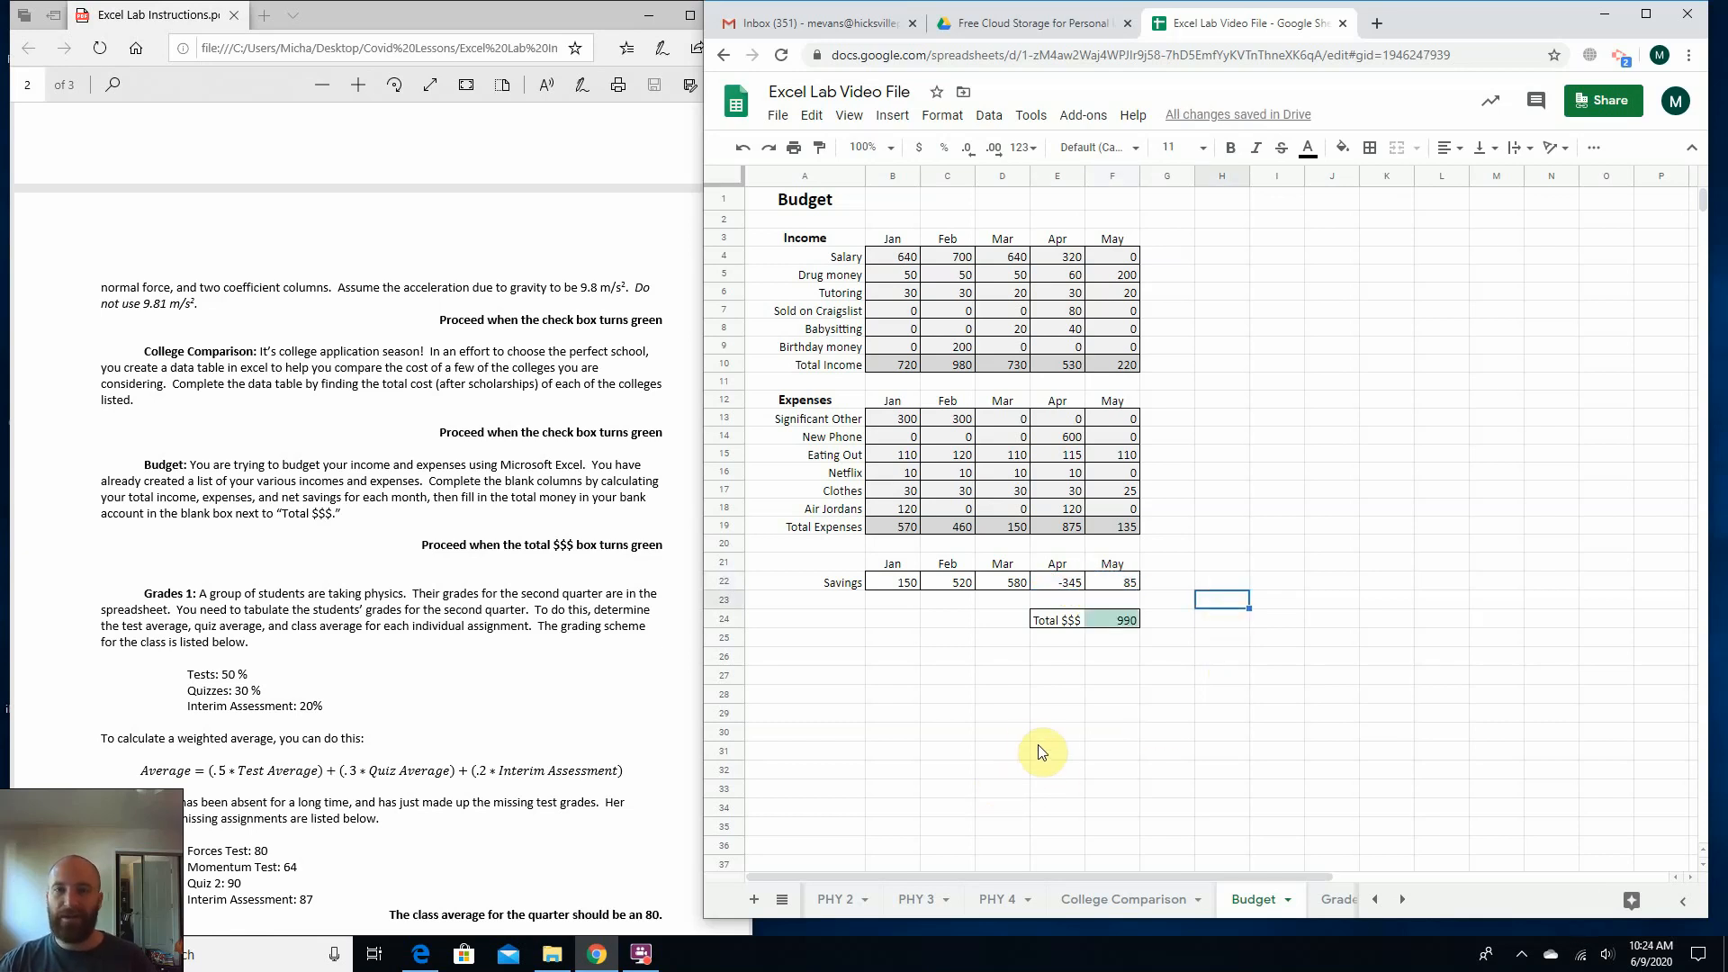
Examine April's Savings in E22 and the New Phone expense in E14 that affects it.
{"action": "left_click", "coordinate": [1073, 587]}
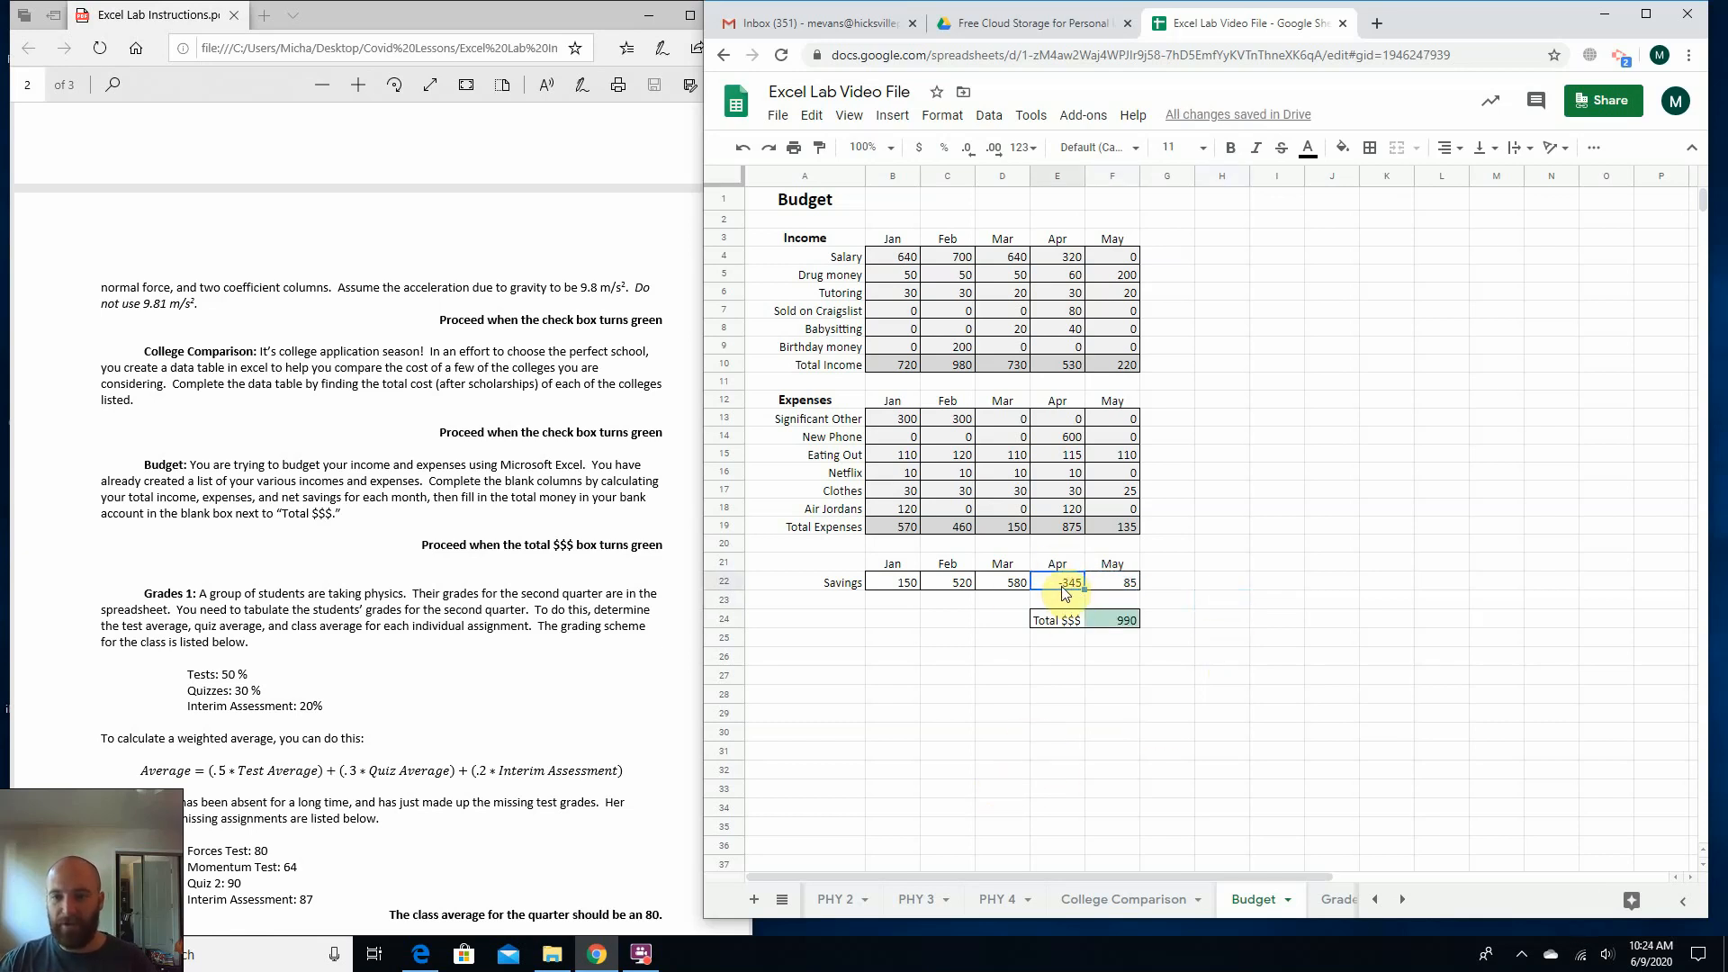
{"action": "left_click", "coordinate": [1046, 435]}
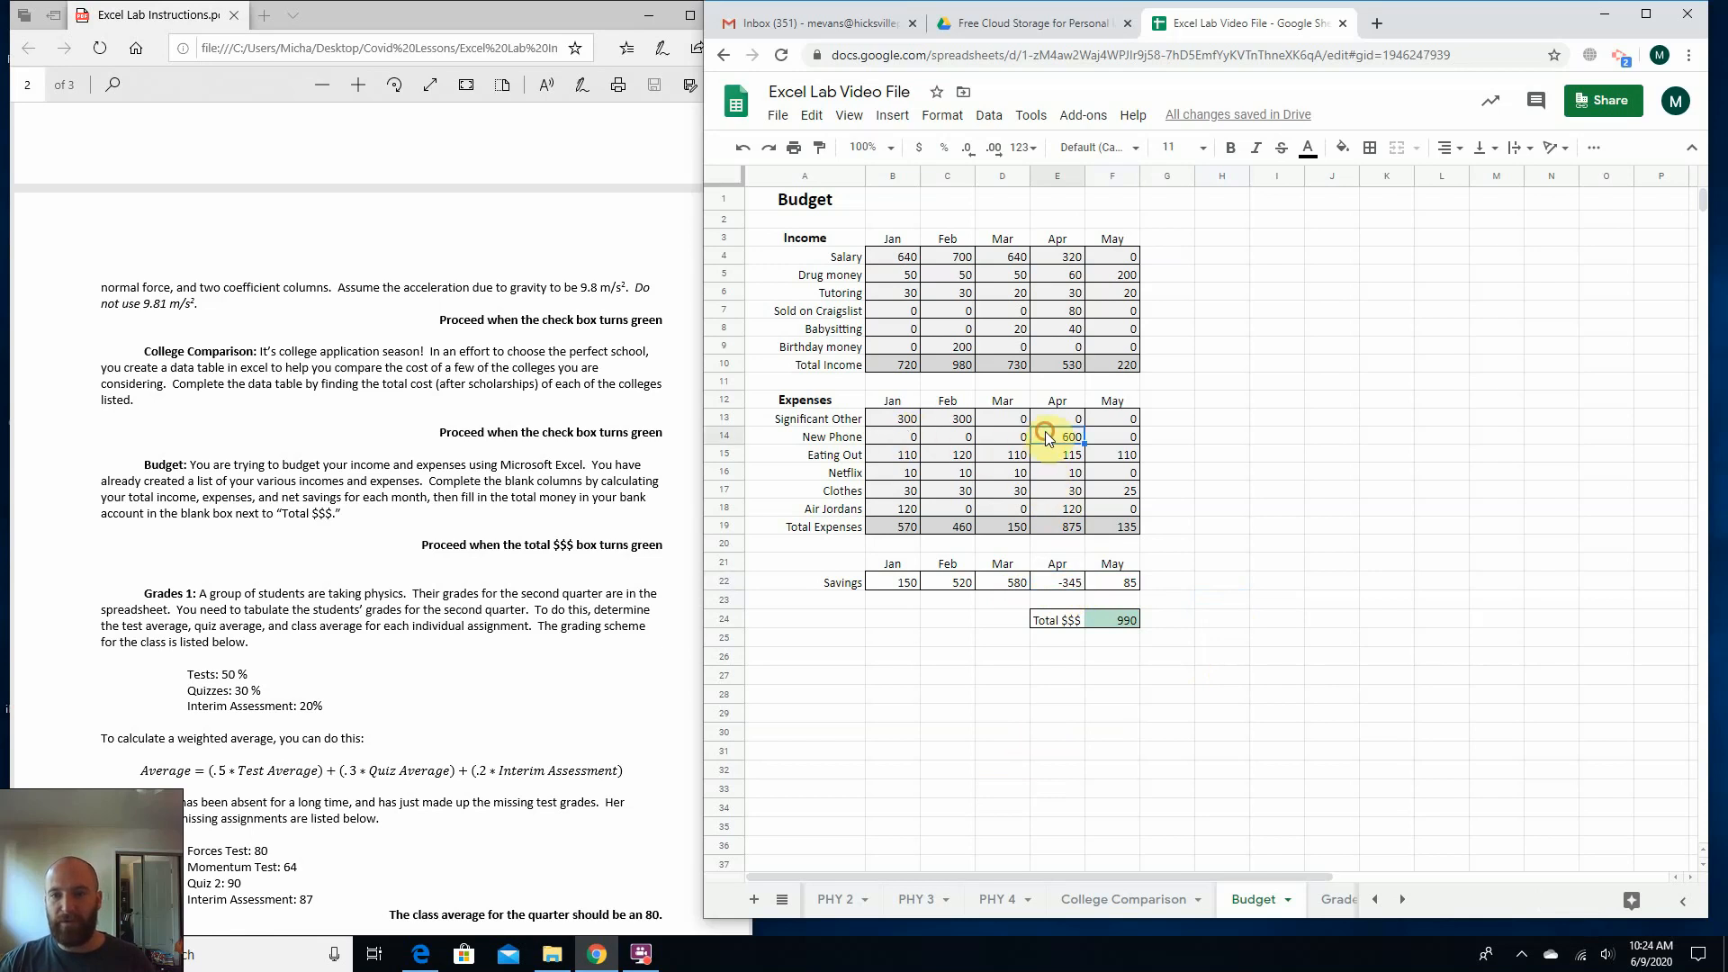
{"action": "left_click", "coordinate": [1205, 479]}
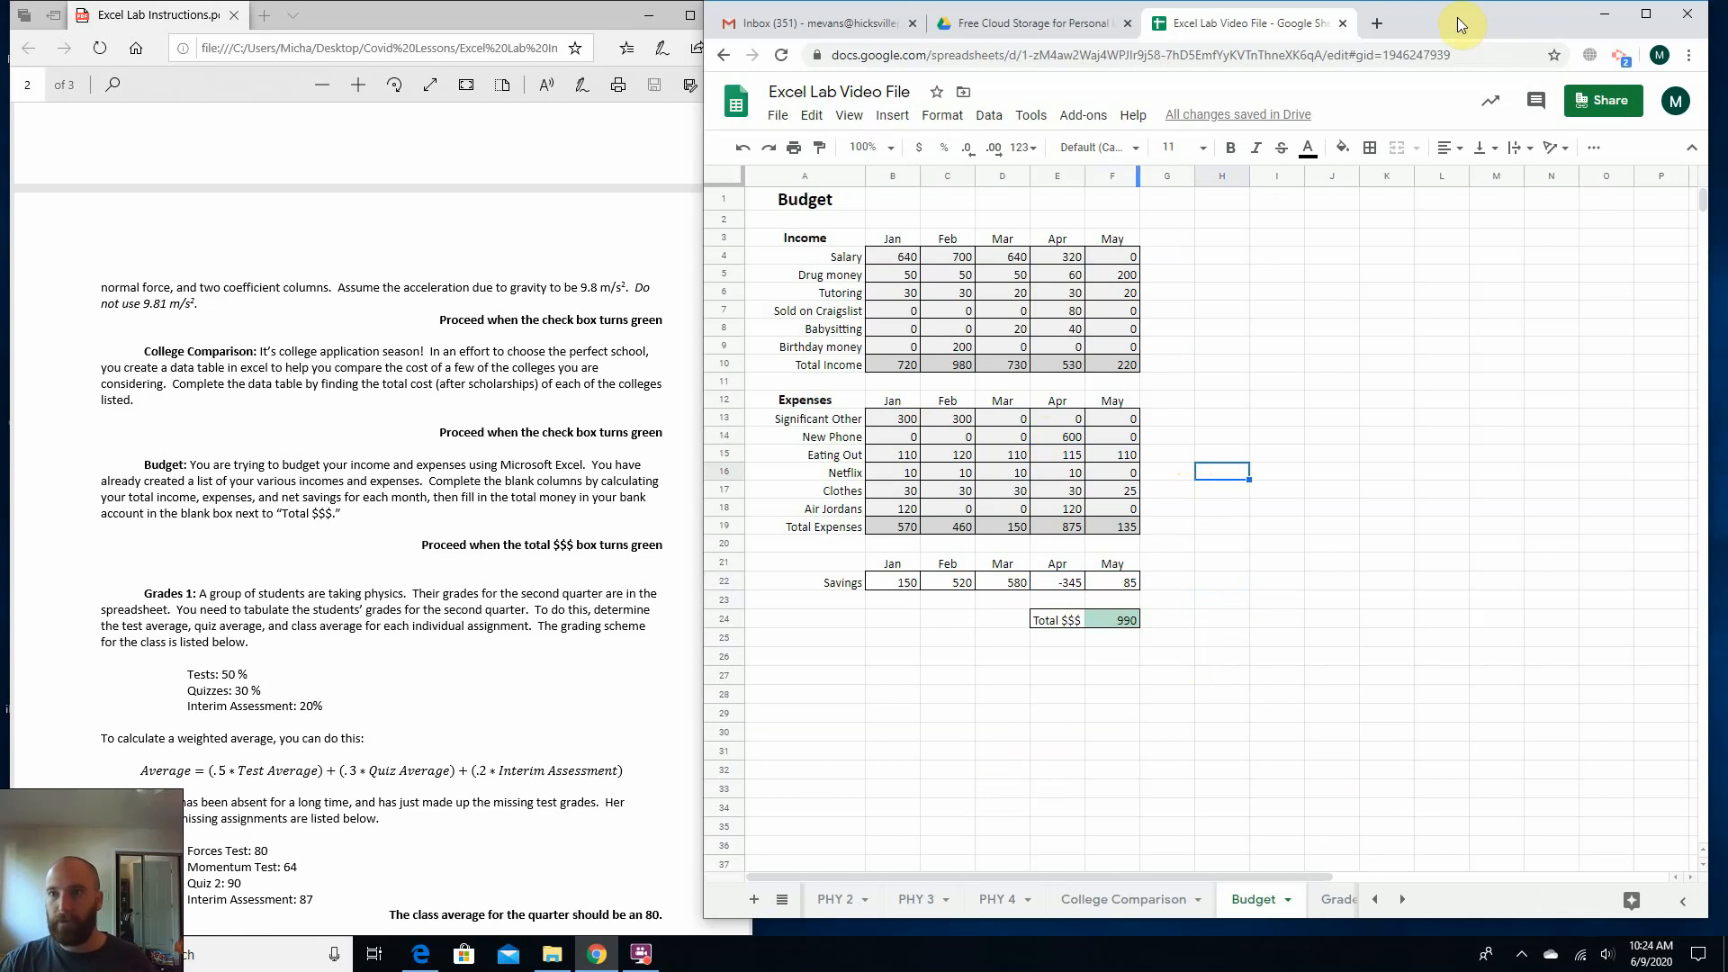
Open the Grades 1 sheet and bring the first sheets of the workbook back into the sheet list.
{"action": "left_click", "coordinate": [1339, 900]}
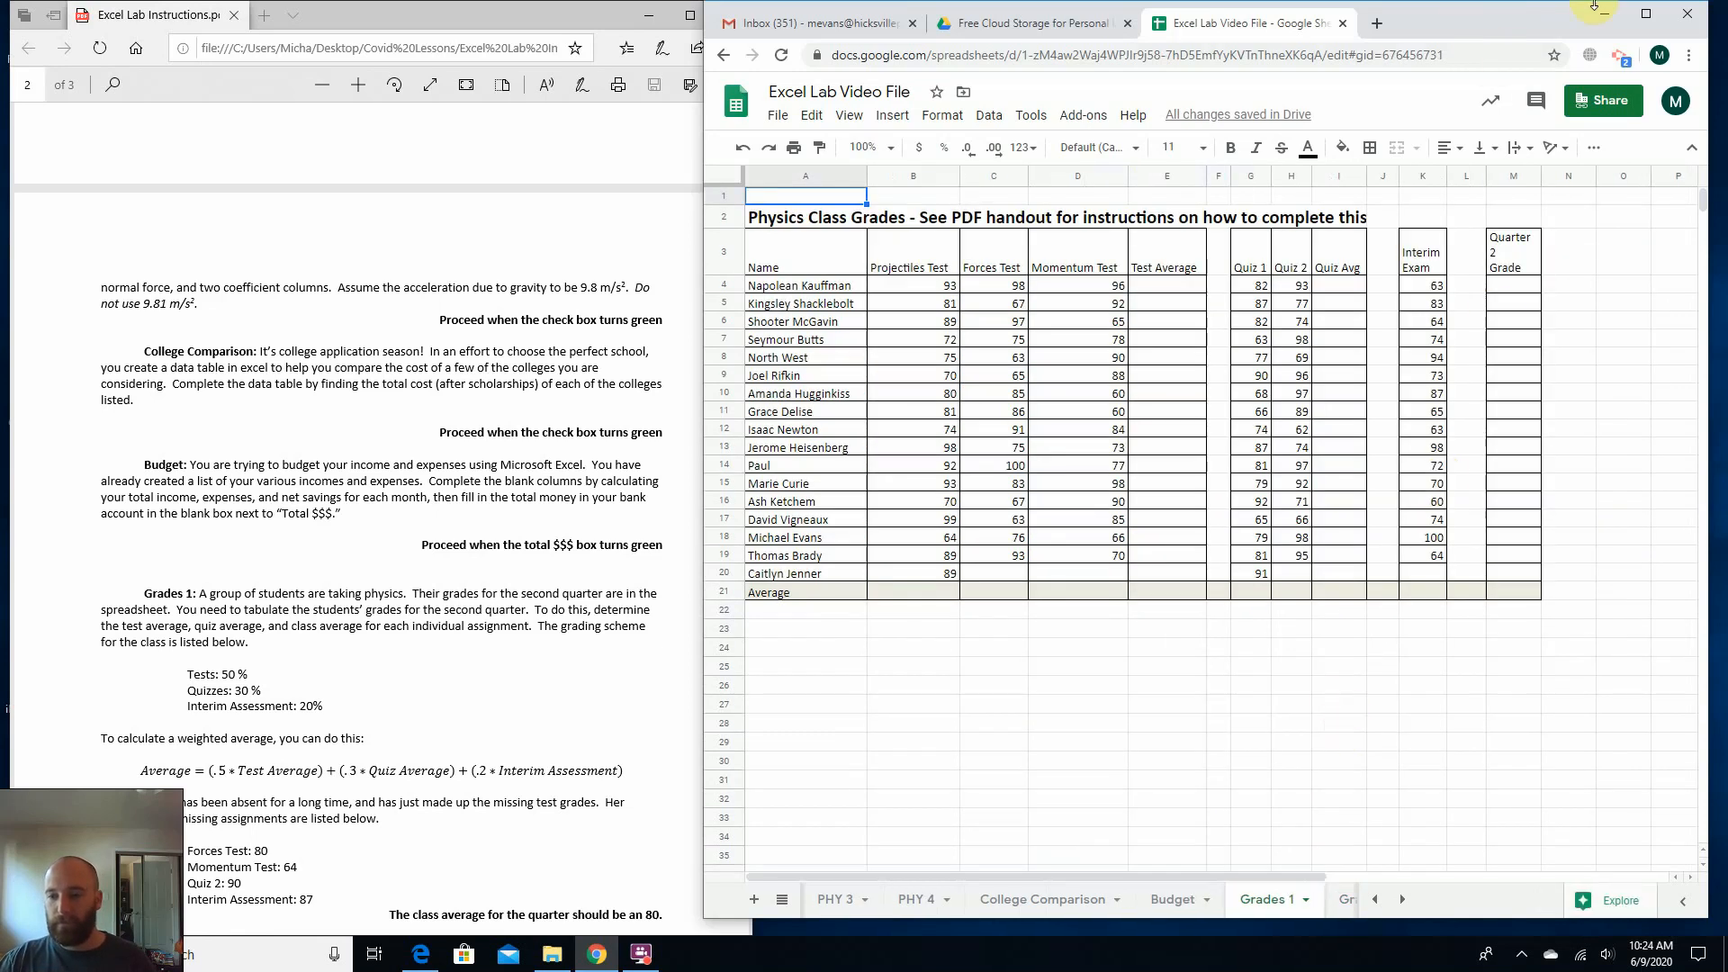
{"action": "left_click", "coordinate": [1375, 899]}
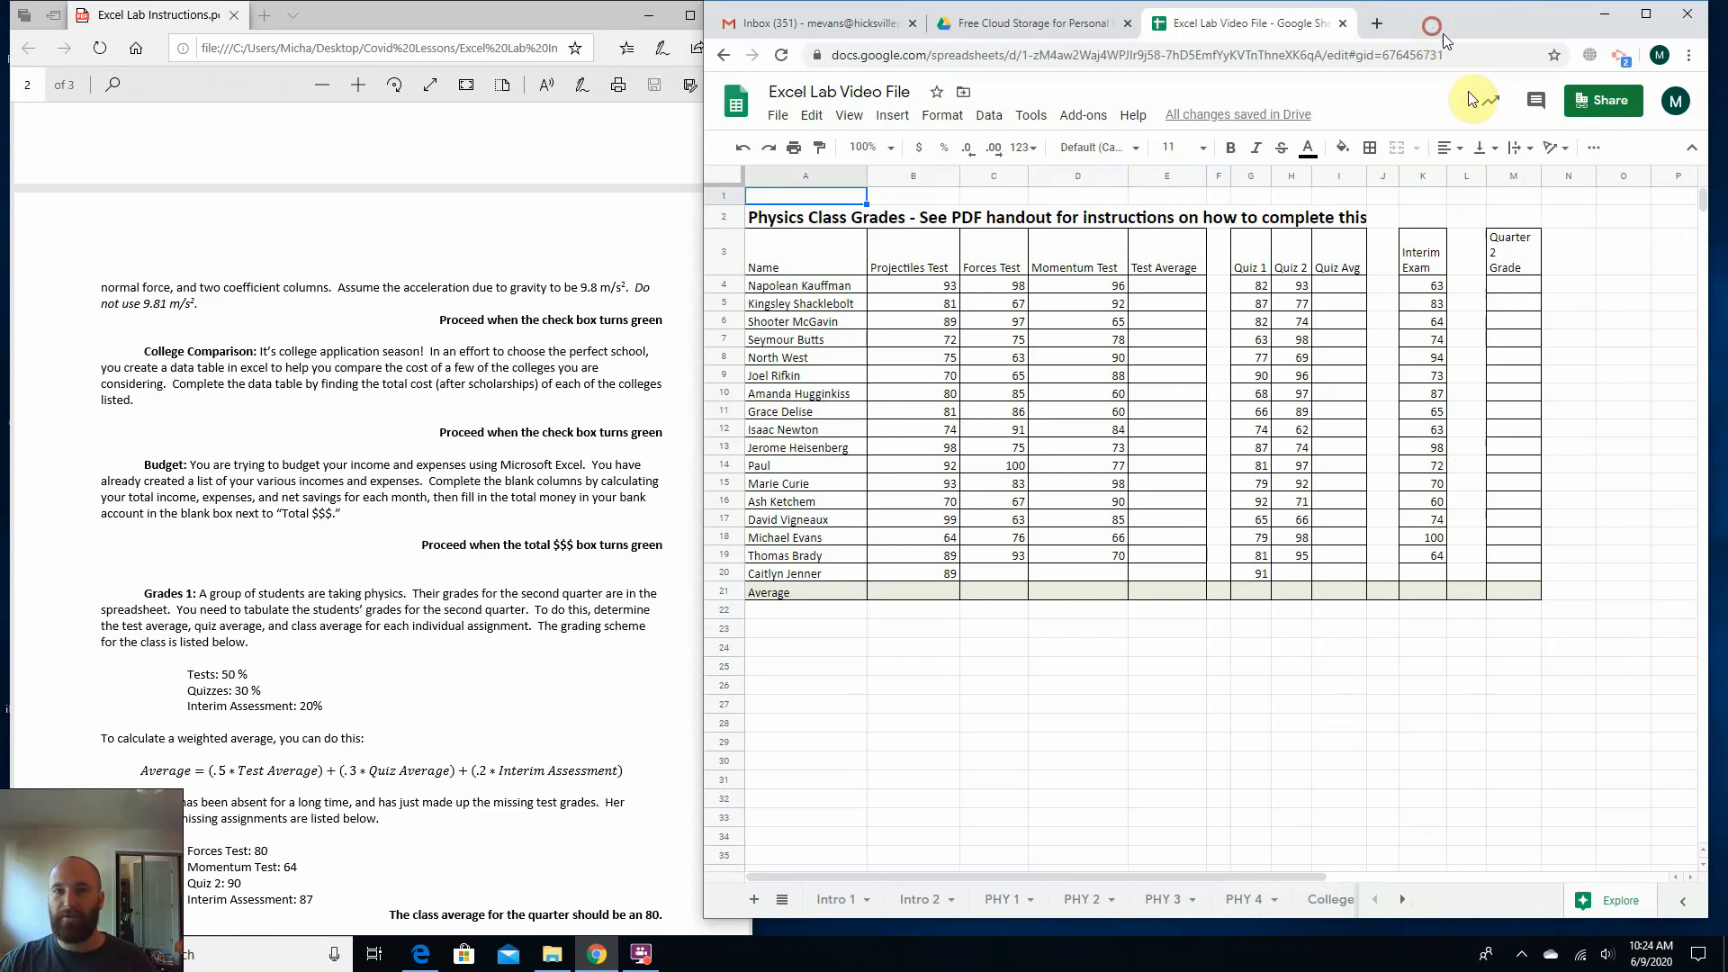
{"action": "left_click_drag", "start_coordinate": [1443, 34], "coordinate": [1483, 177]}
{"action": "left_click", "coordinate": [656, 957]}
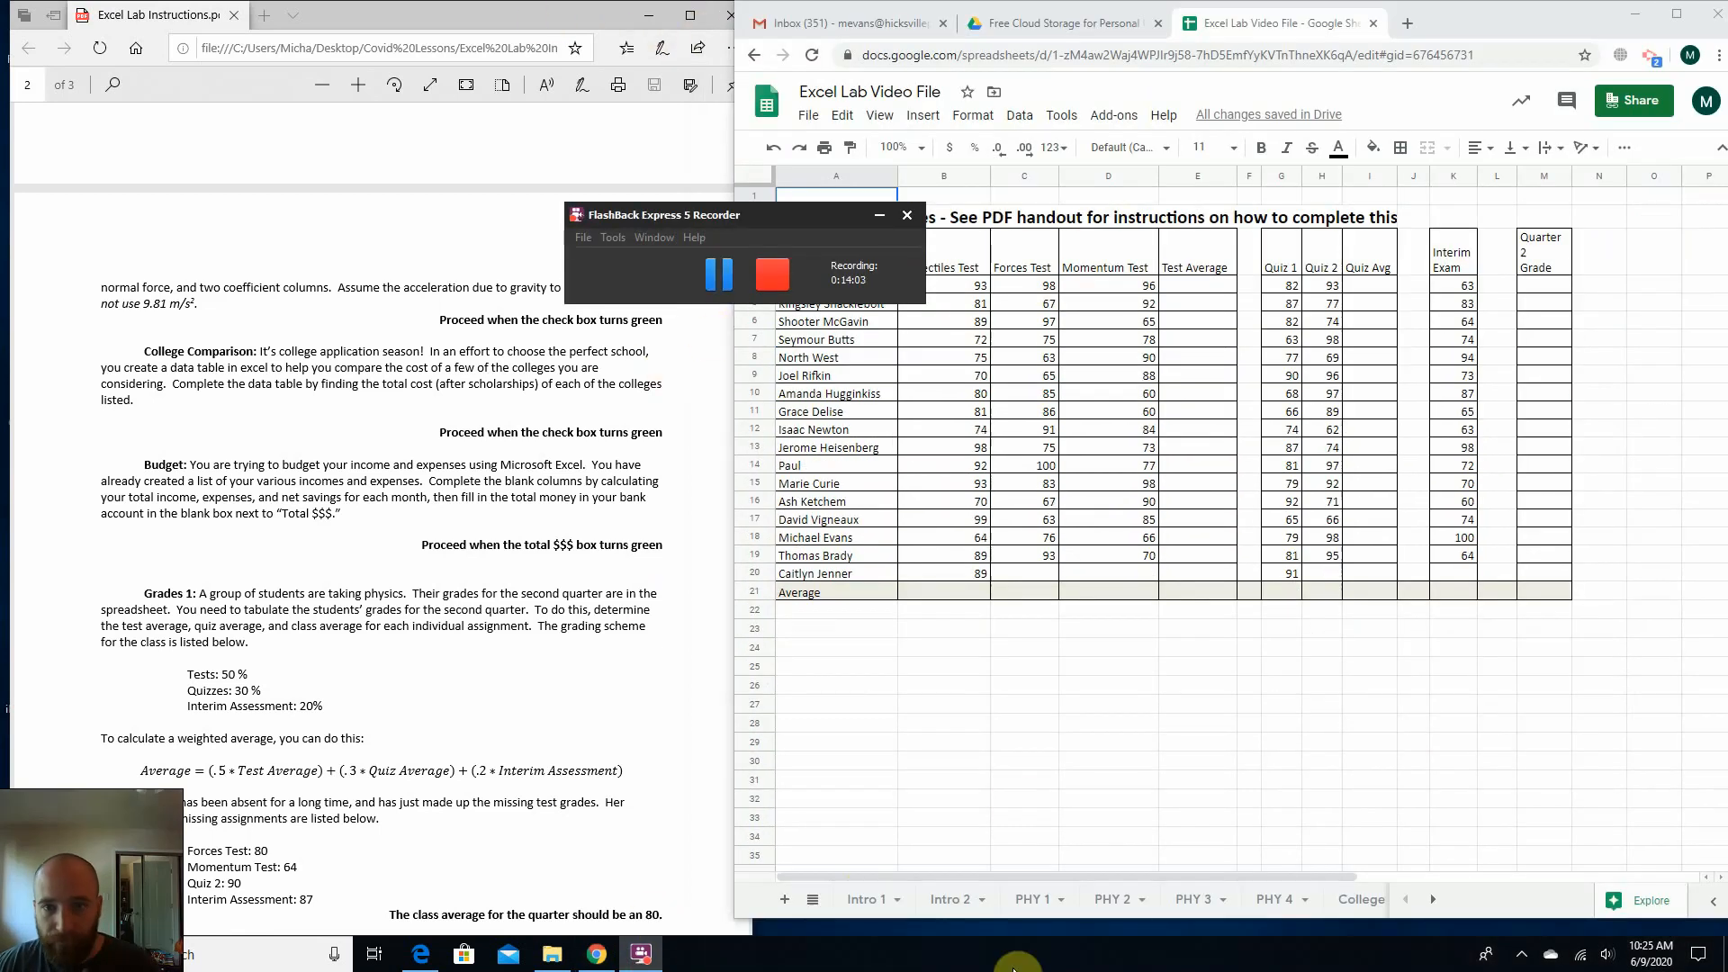
{"action": "left_click", "coordinate": [1010, 798]}
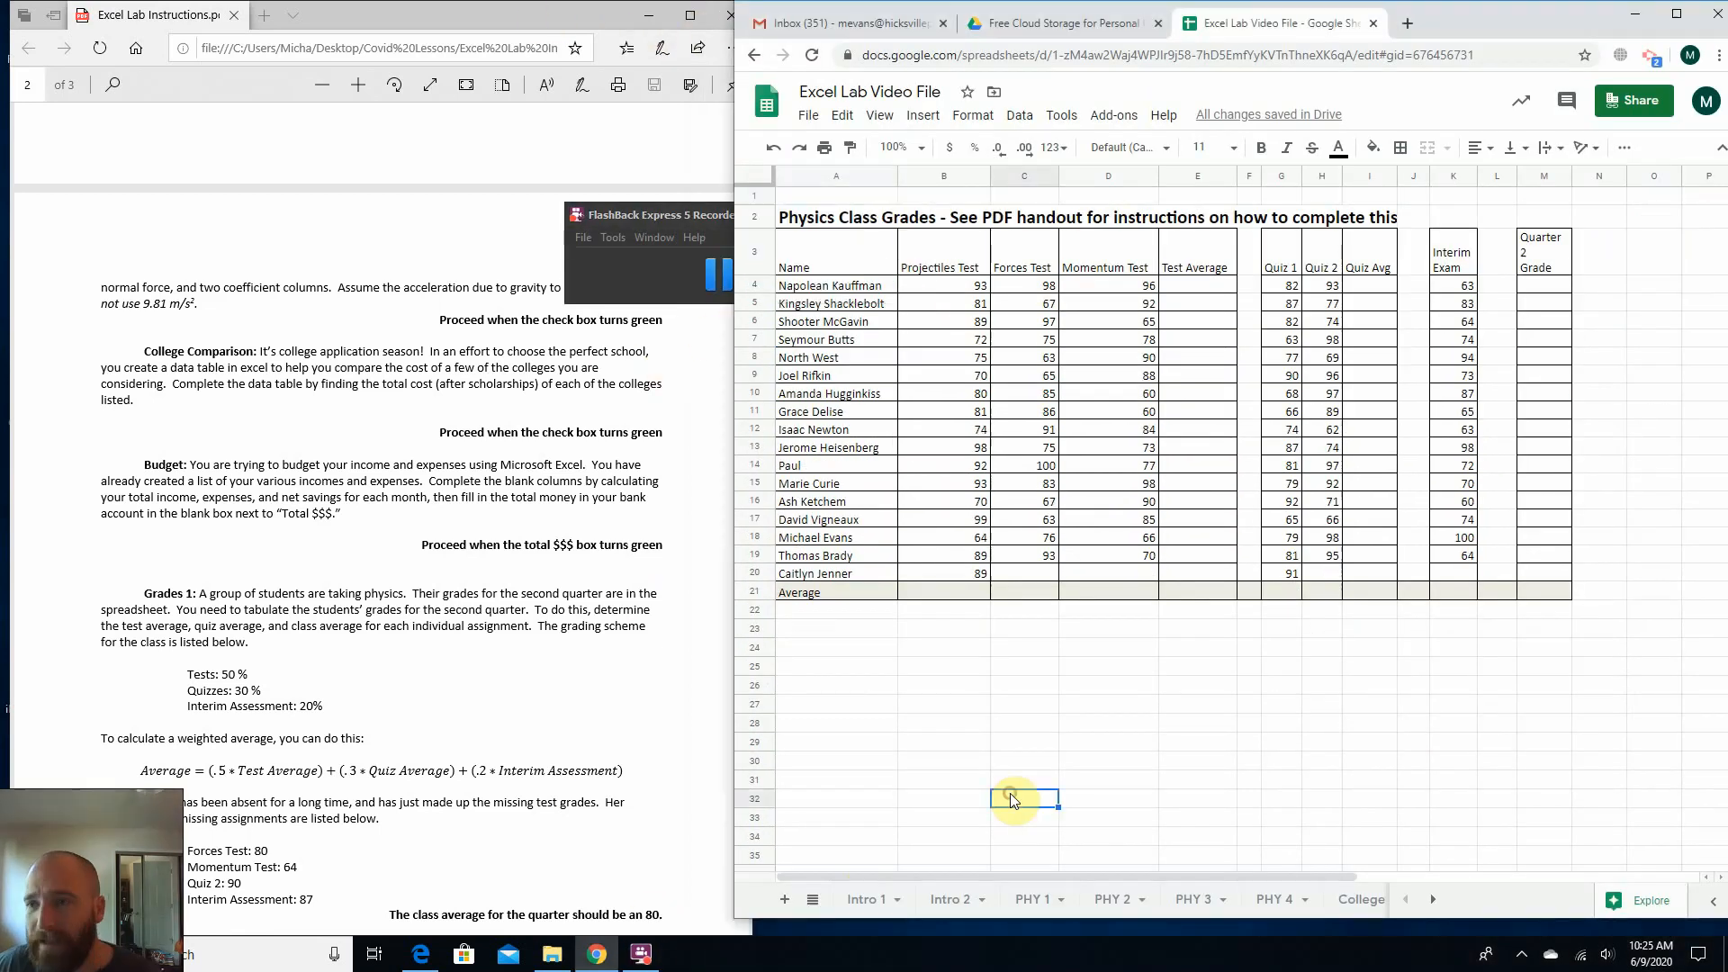
Read the opening of the Grades 1 instructions and locate the student names, test scores, interim exam and Quarter 2 Grade columns in the sheet.
{"action": "left_click", "coordinate": [396, 549]}
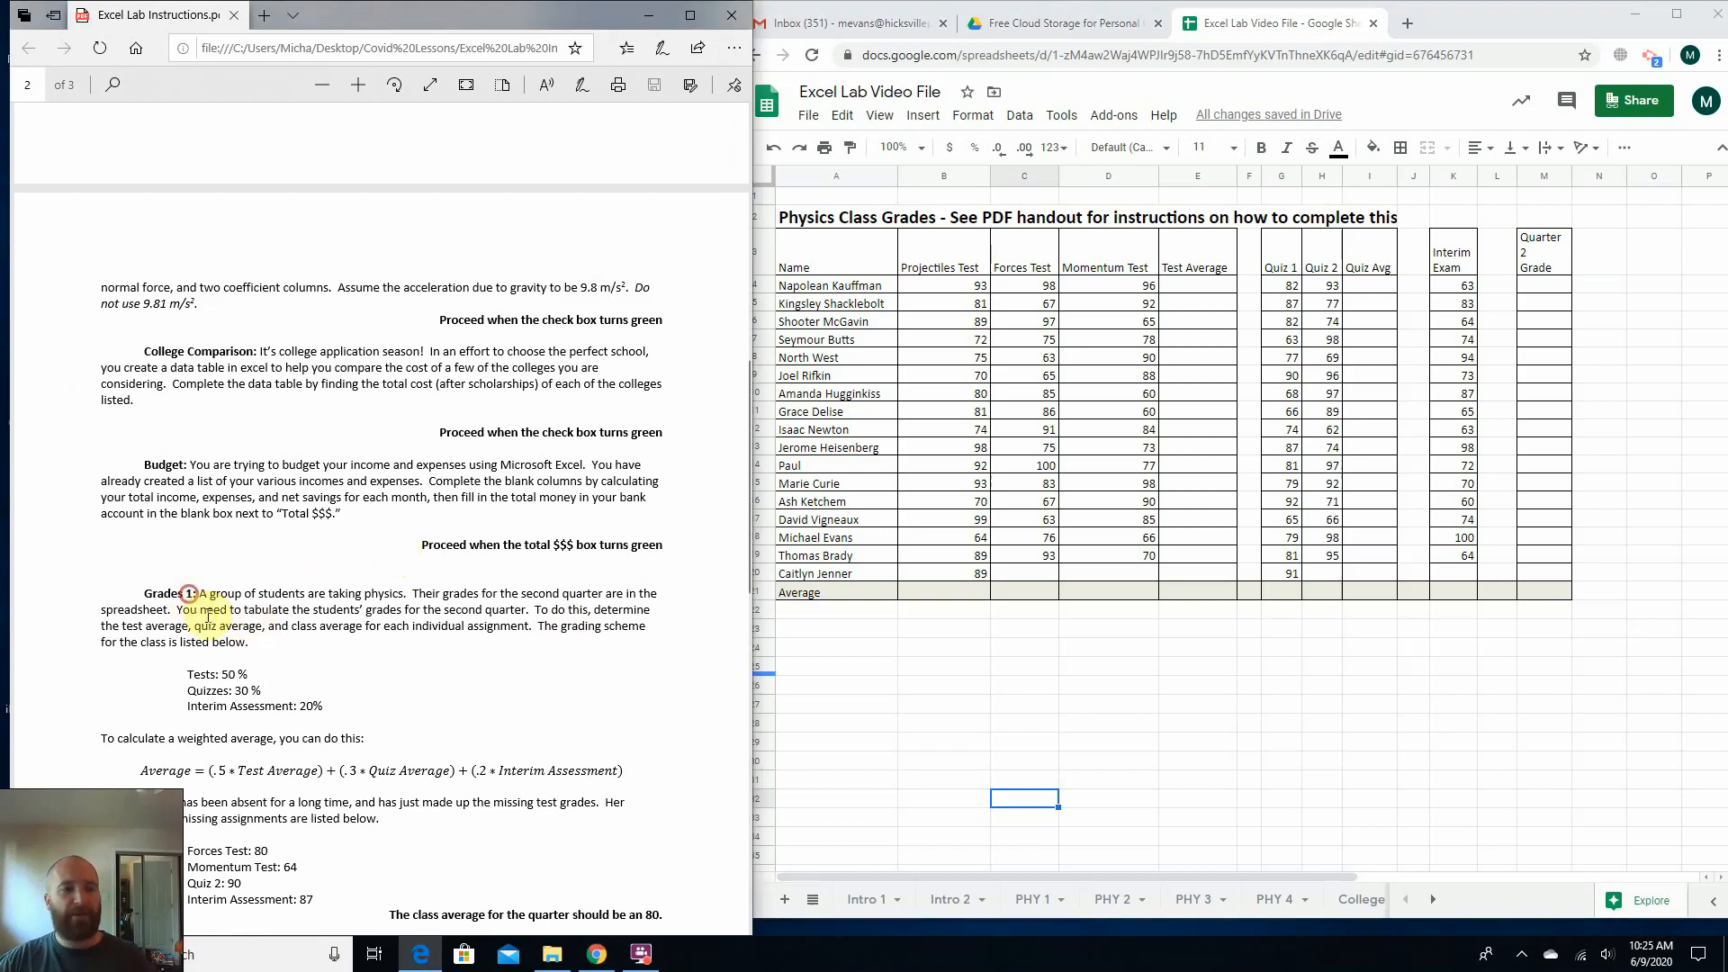
{"action": "left_click_drag", "start_coordinate": [187, 594], "coordinate": [273, 739]}
{"action": "left_click", "coordinate": [169, 673]}
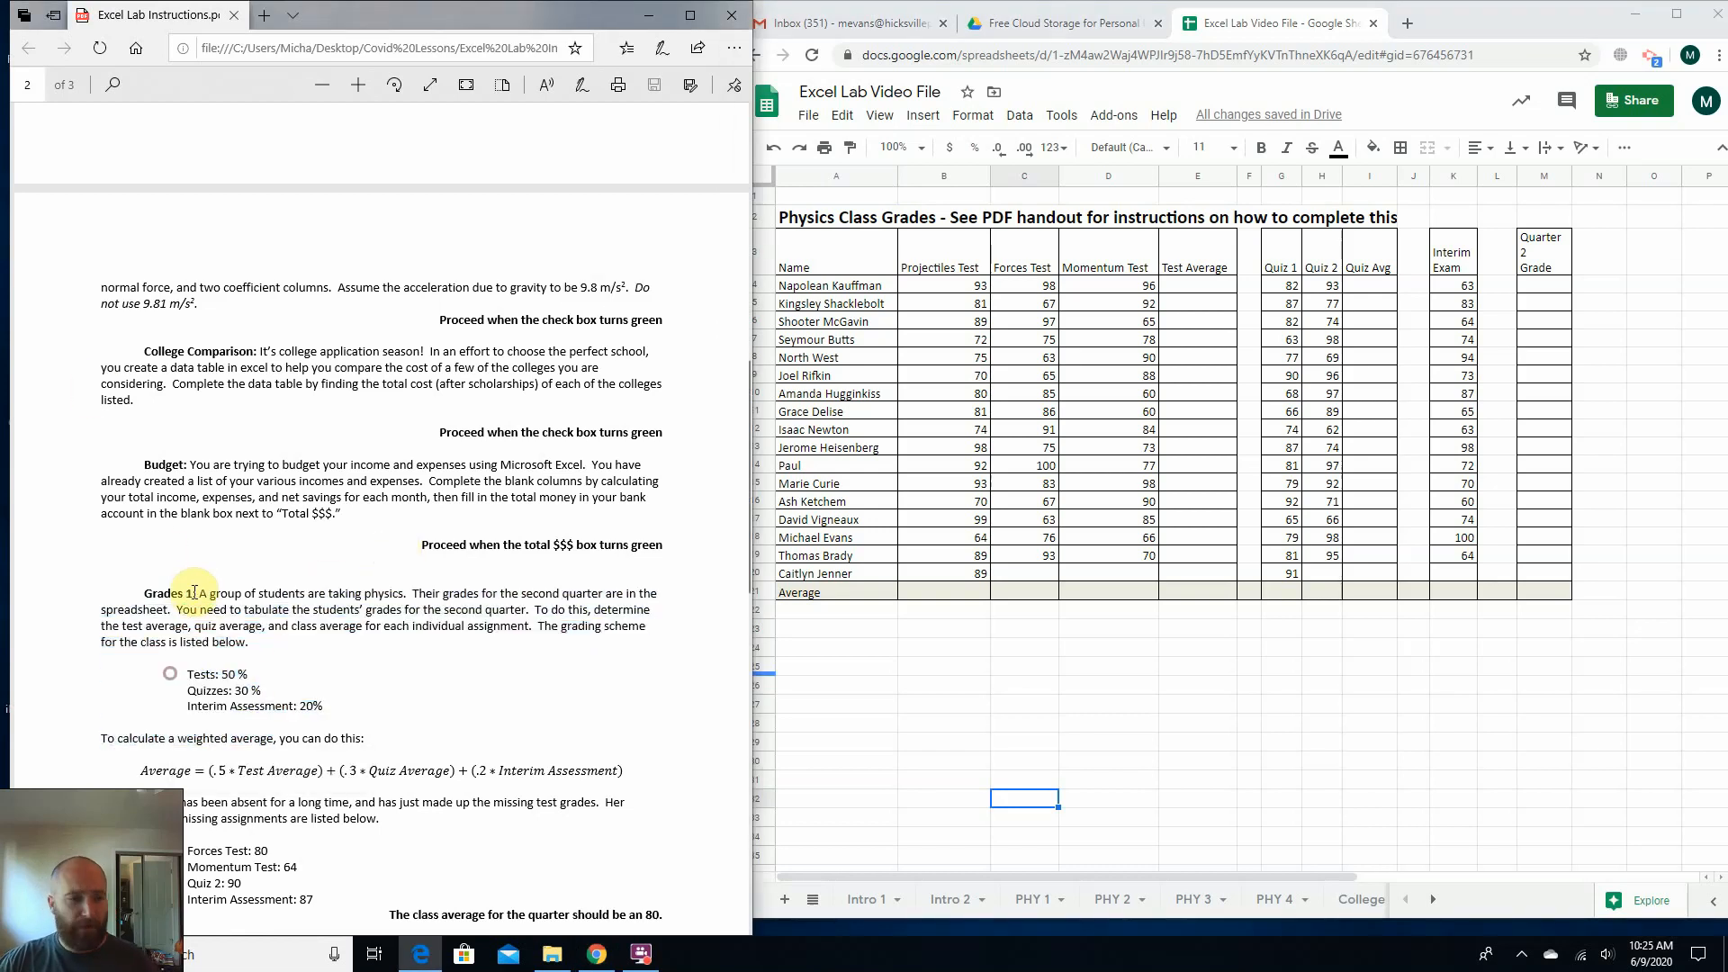
{"action": "left_click_drag", "start_coordinate": [196, 593], "coordinate": [146, 609]}
{"action": "left_click", "coordinate": [830, 270]}
{"action": "left_click_drag", "start_coordinate": [830, 287], "coordinate": [872, 455]}
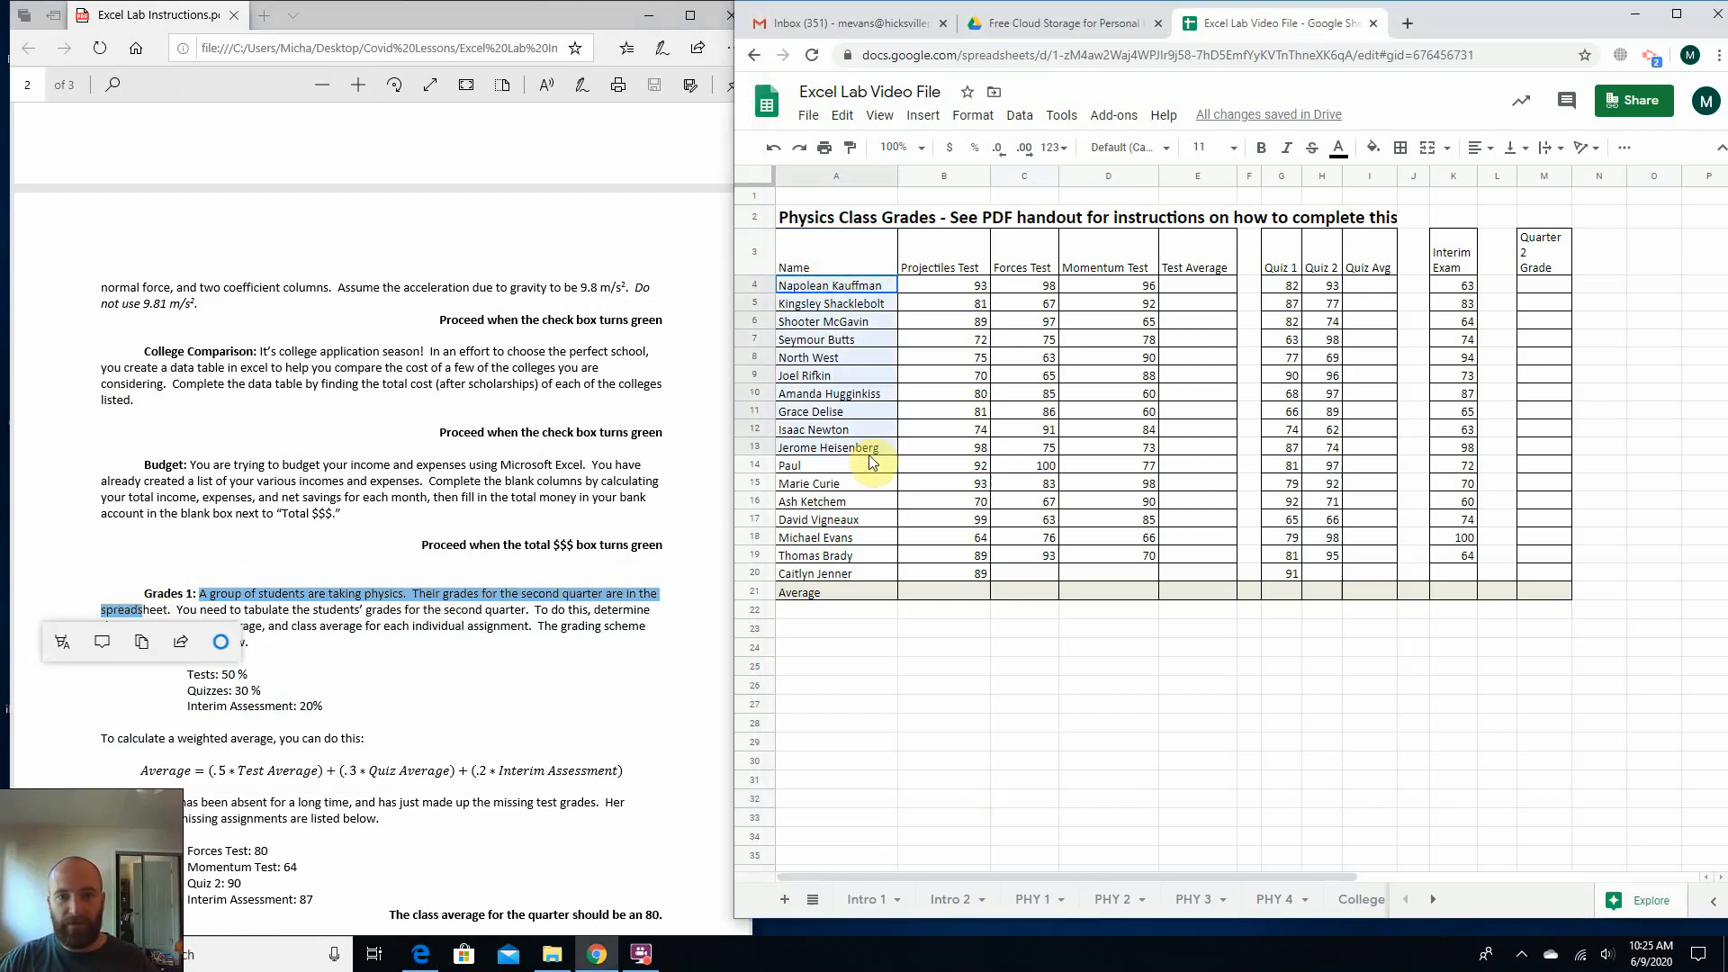
{"action": "left_click", "coordinate": [877, 642]}
{"action": "left_click", "coordinate": [950, 304]}
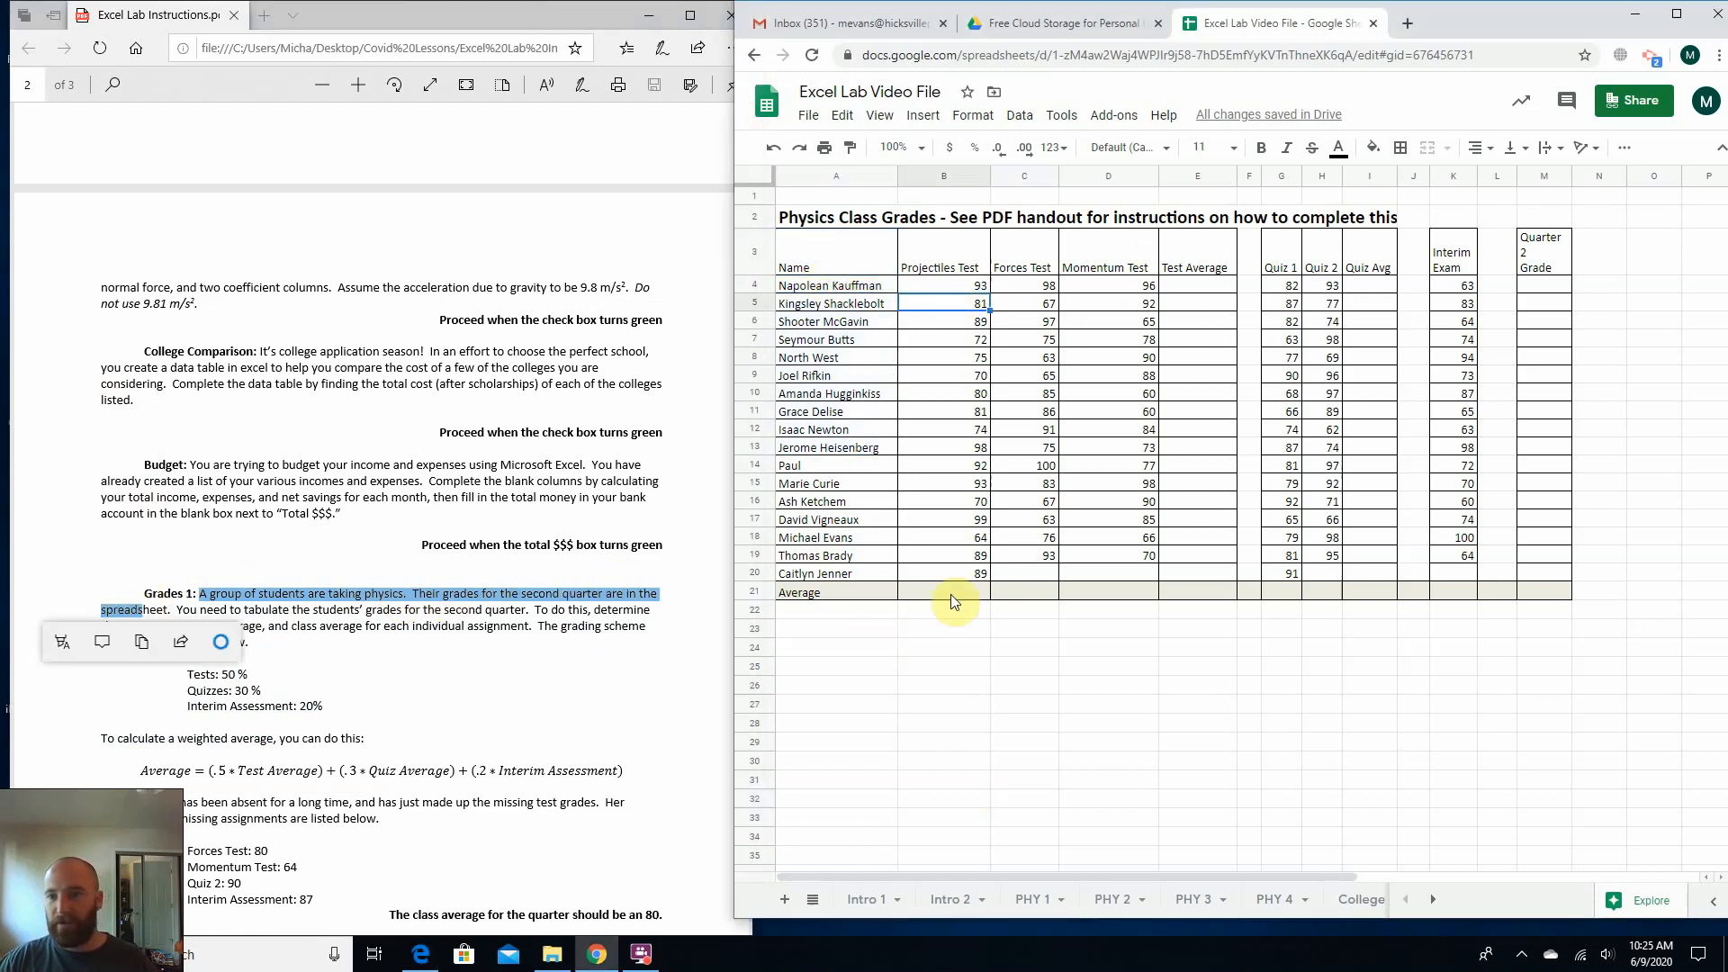
{"action": "left_click", "coordinate": [1452, 305]}
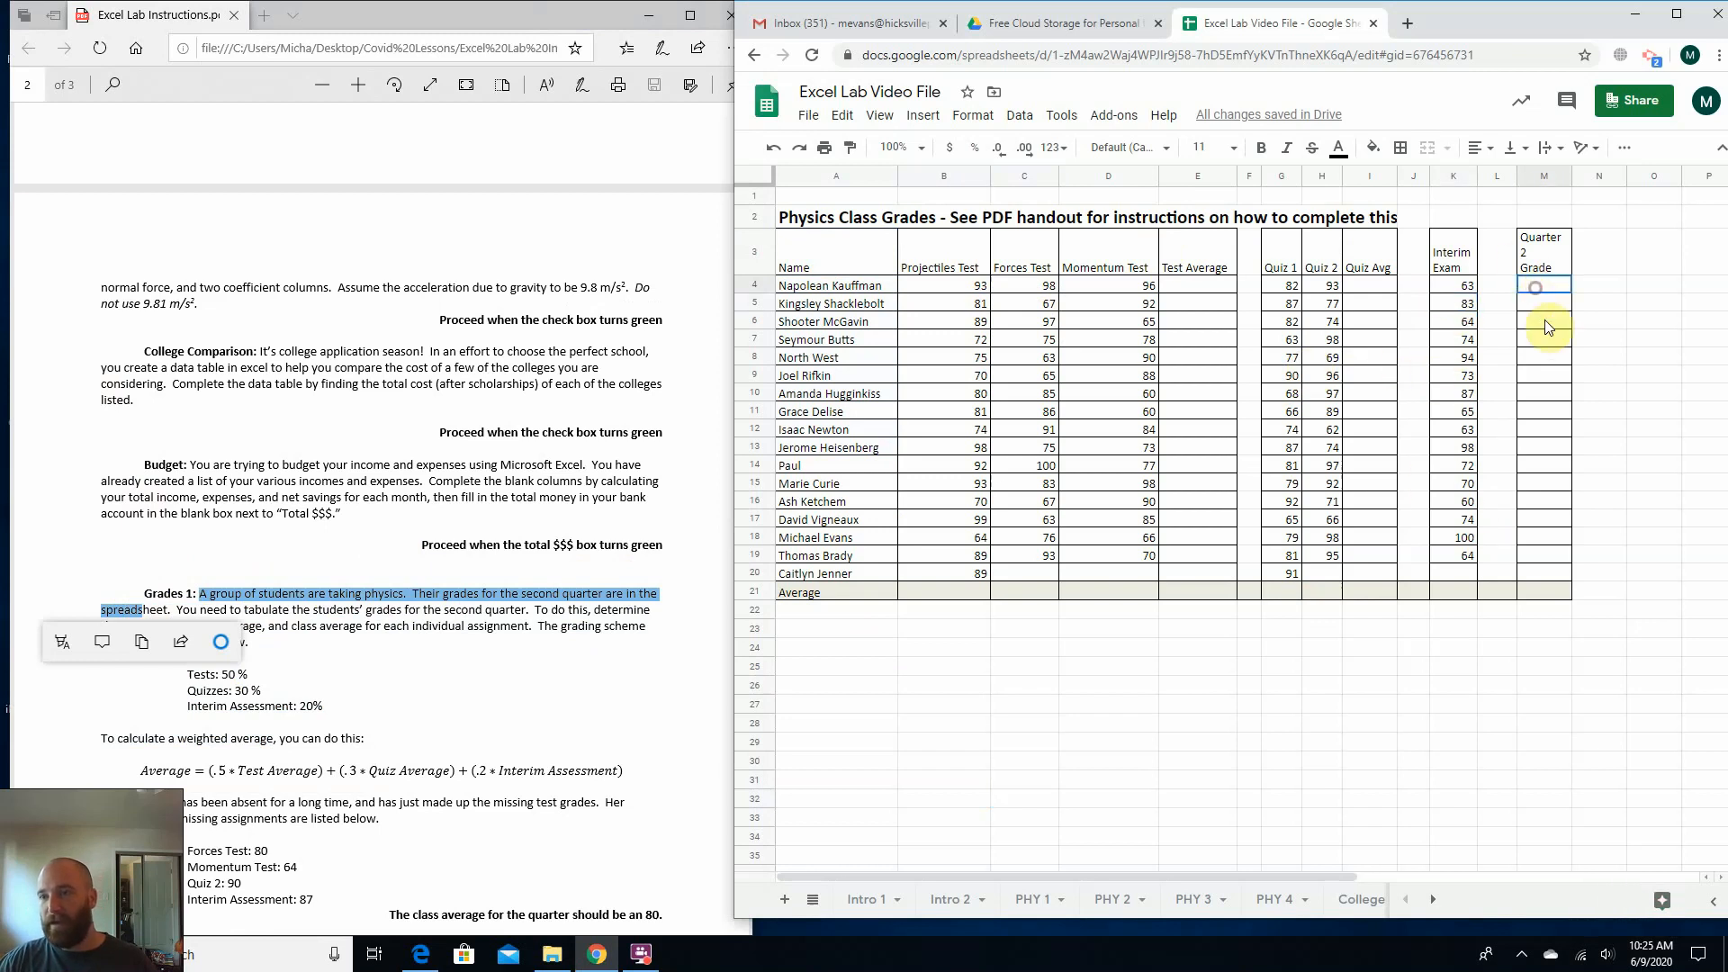
{"action": "left_click", "coordinate": [1616, 356]}
Read which averages the Grades 1 instructions ask for and find the Test Average and Quiz Avg columns.
{"action": "left_click", "coordinate": [364, 654]}
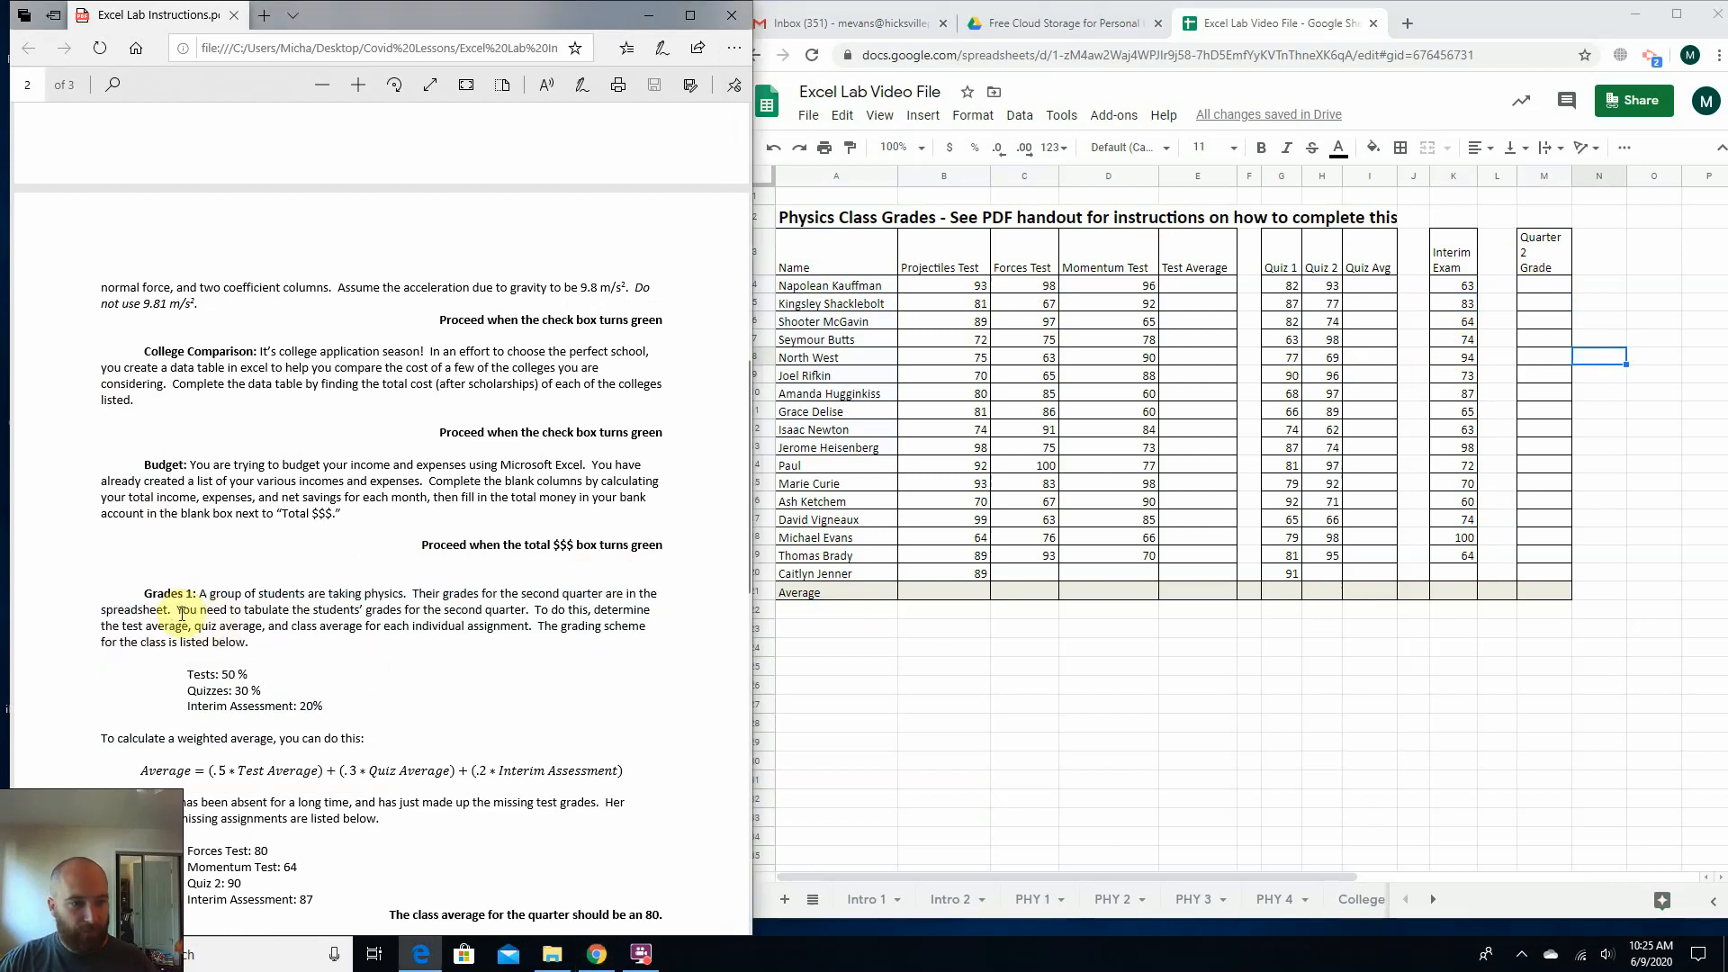
{"action": "left_click_drag", "start_coordinate": [173, 610], "coordinate": [500, 637]}
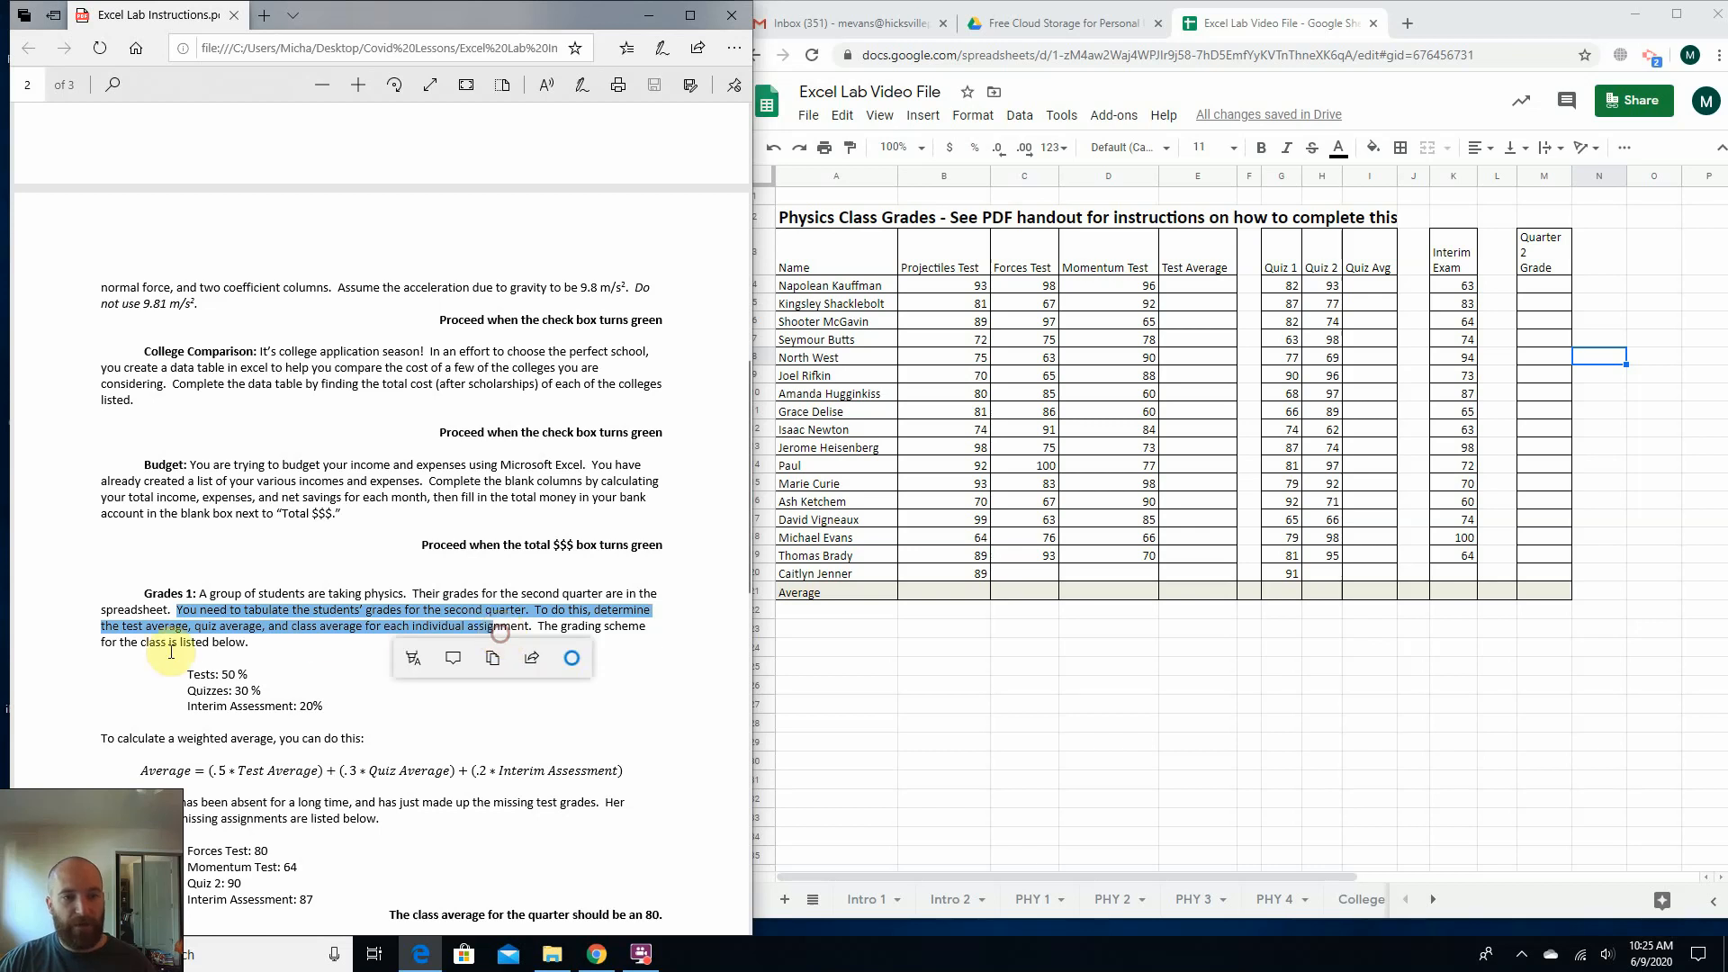
{"action": "left_click", "coordinate": [135, 650]}
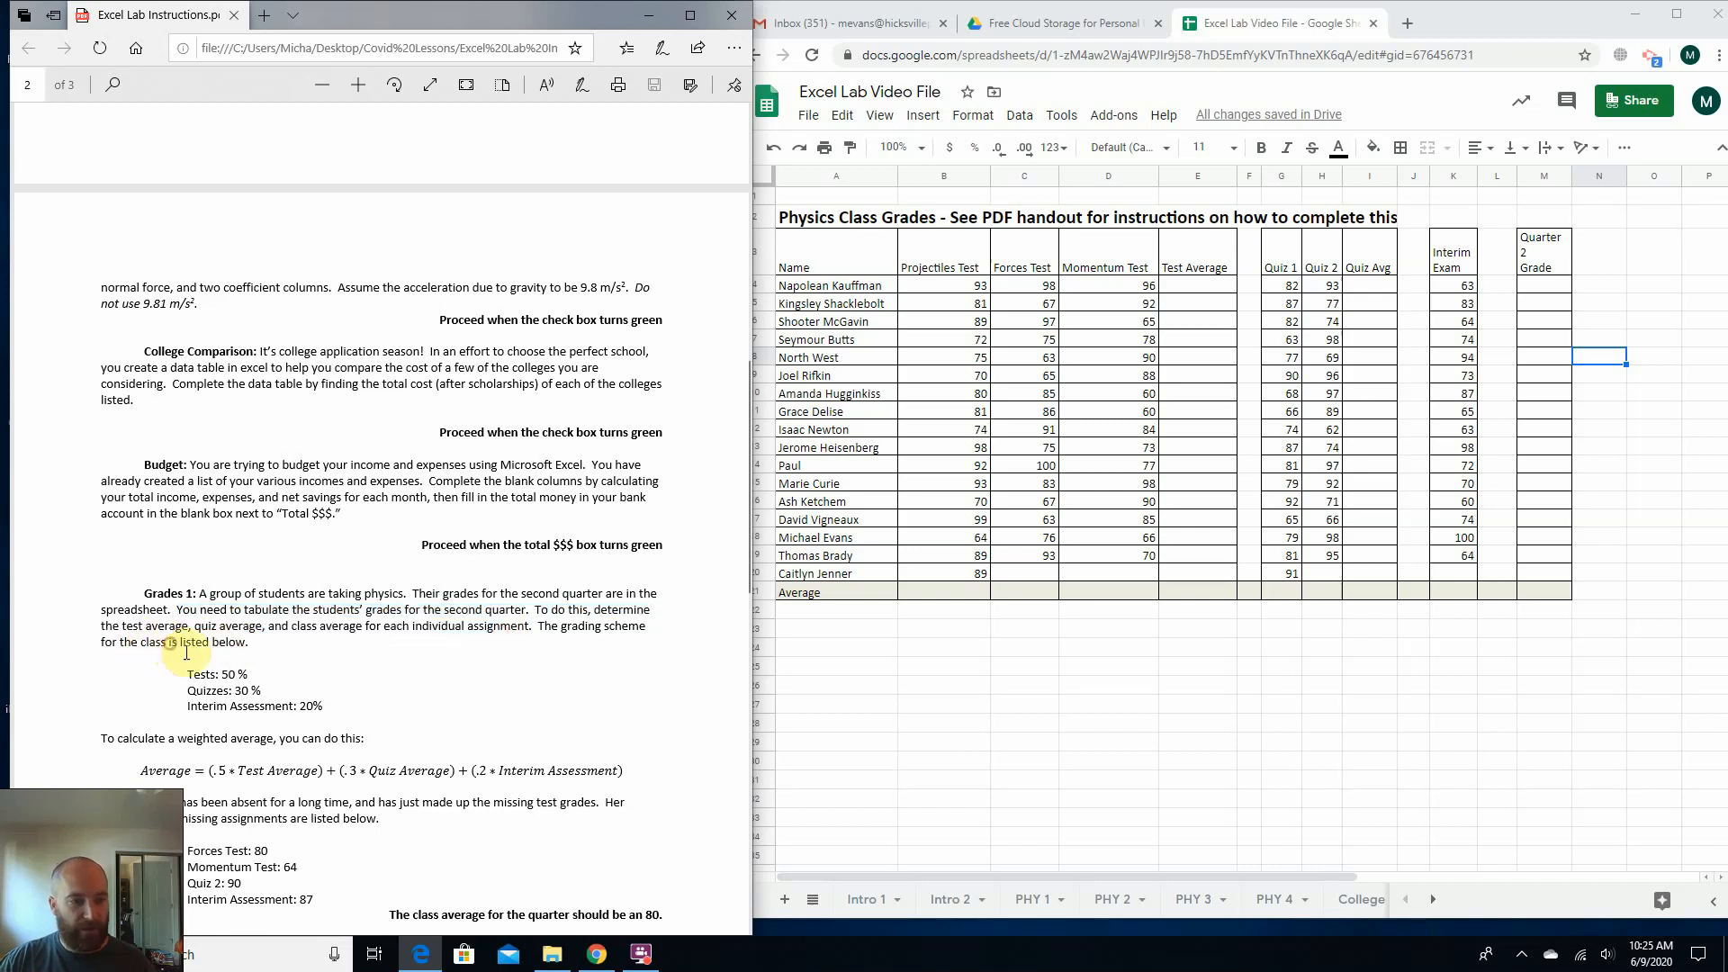
{"action": "left_click", "coordinate": [1176, 297]}
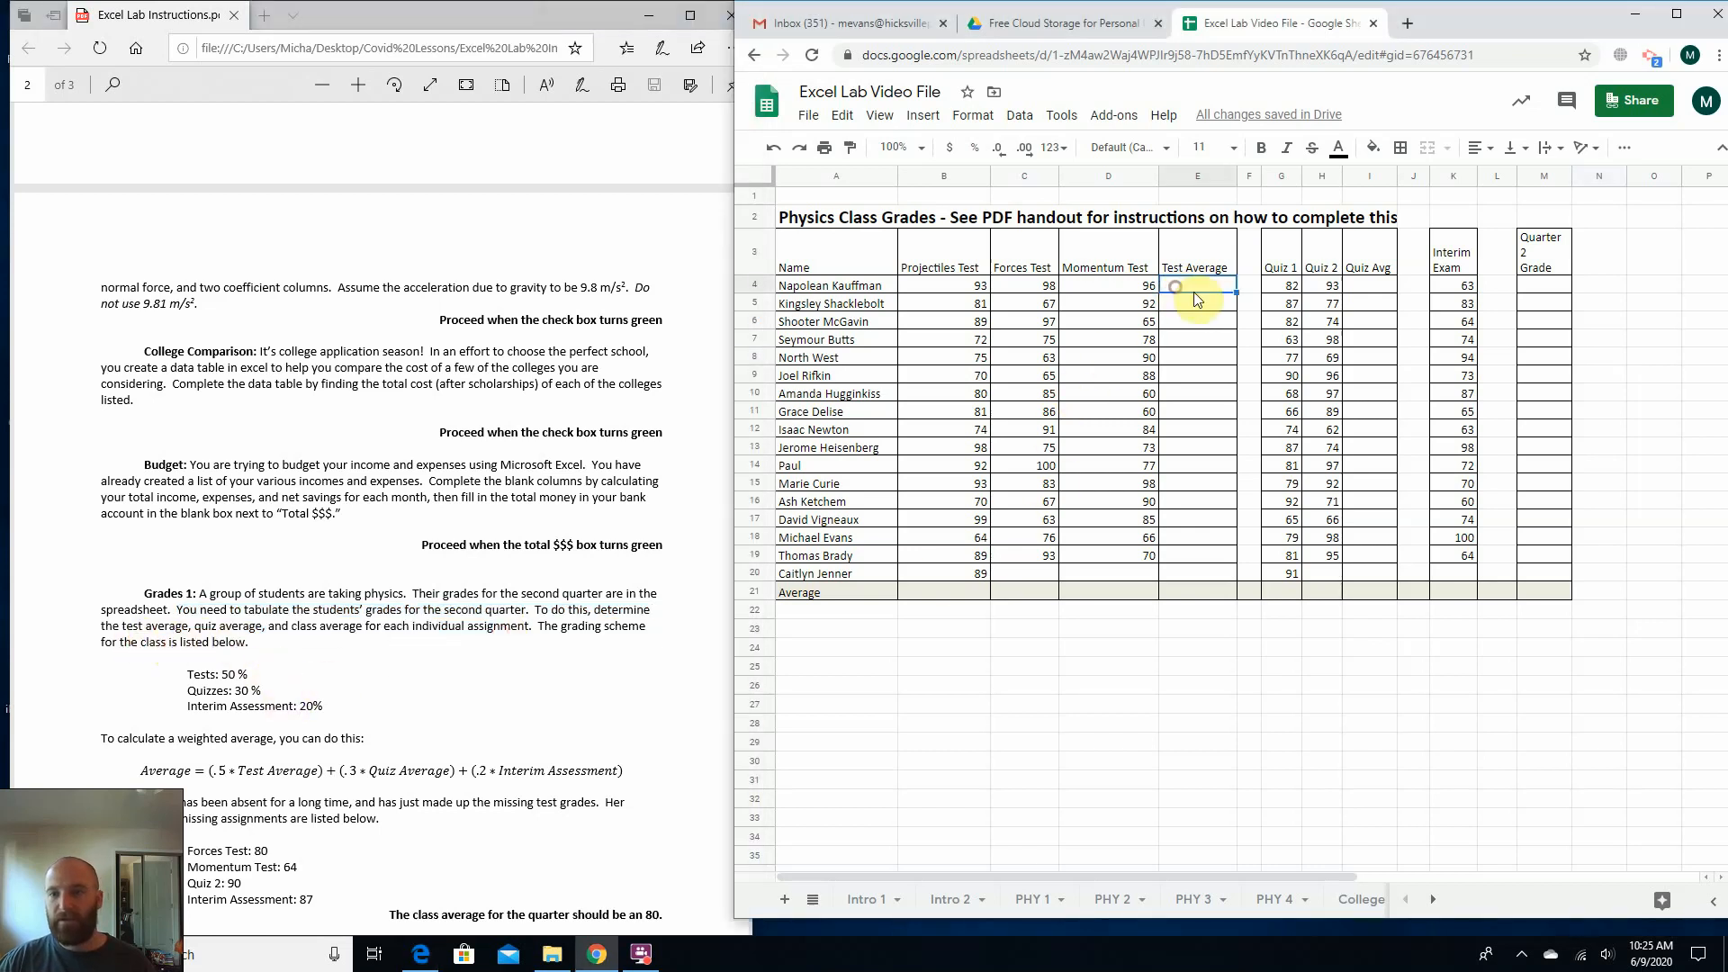
{"action": "left_click", "coordinate": [1372, 306]}
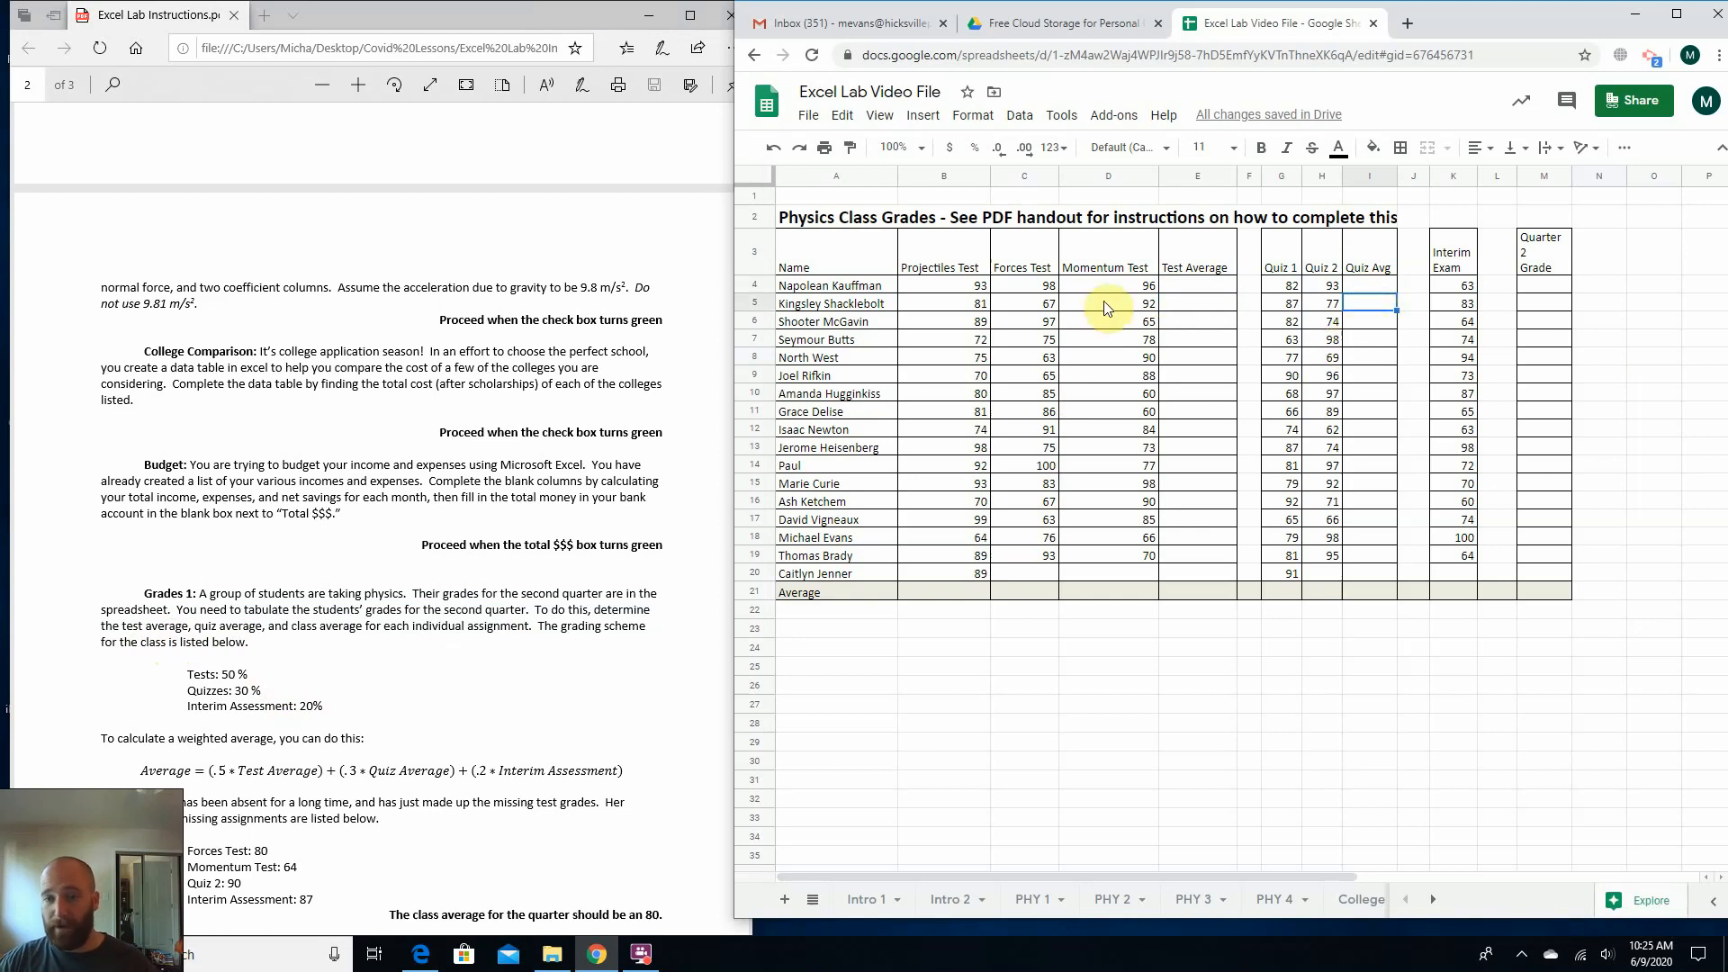
Enter =average(B4:D4) in E4 to calculate the first student's Test Average.
{"action": "left_click", "coordinate": [1179, 288]}
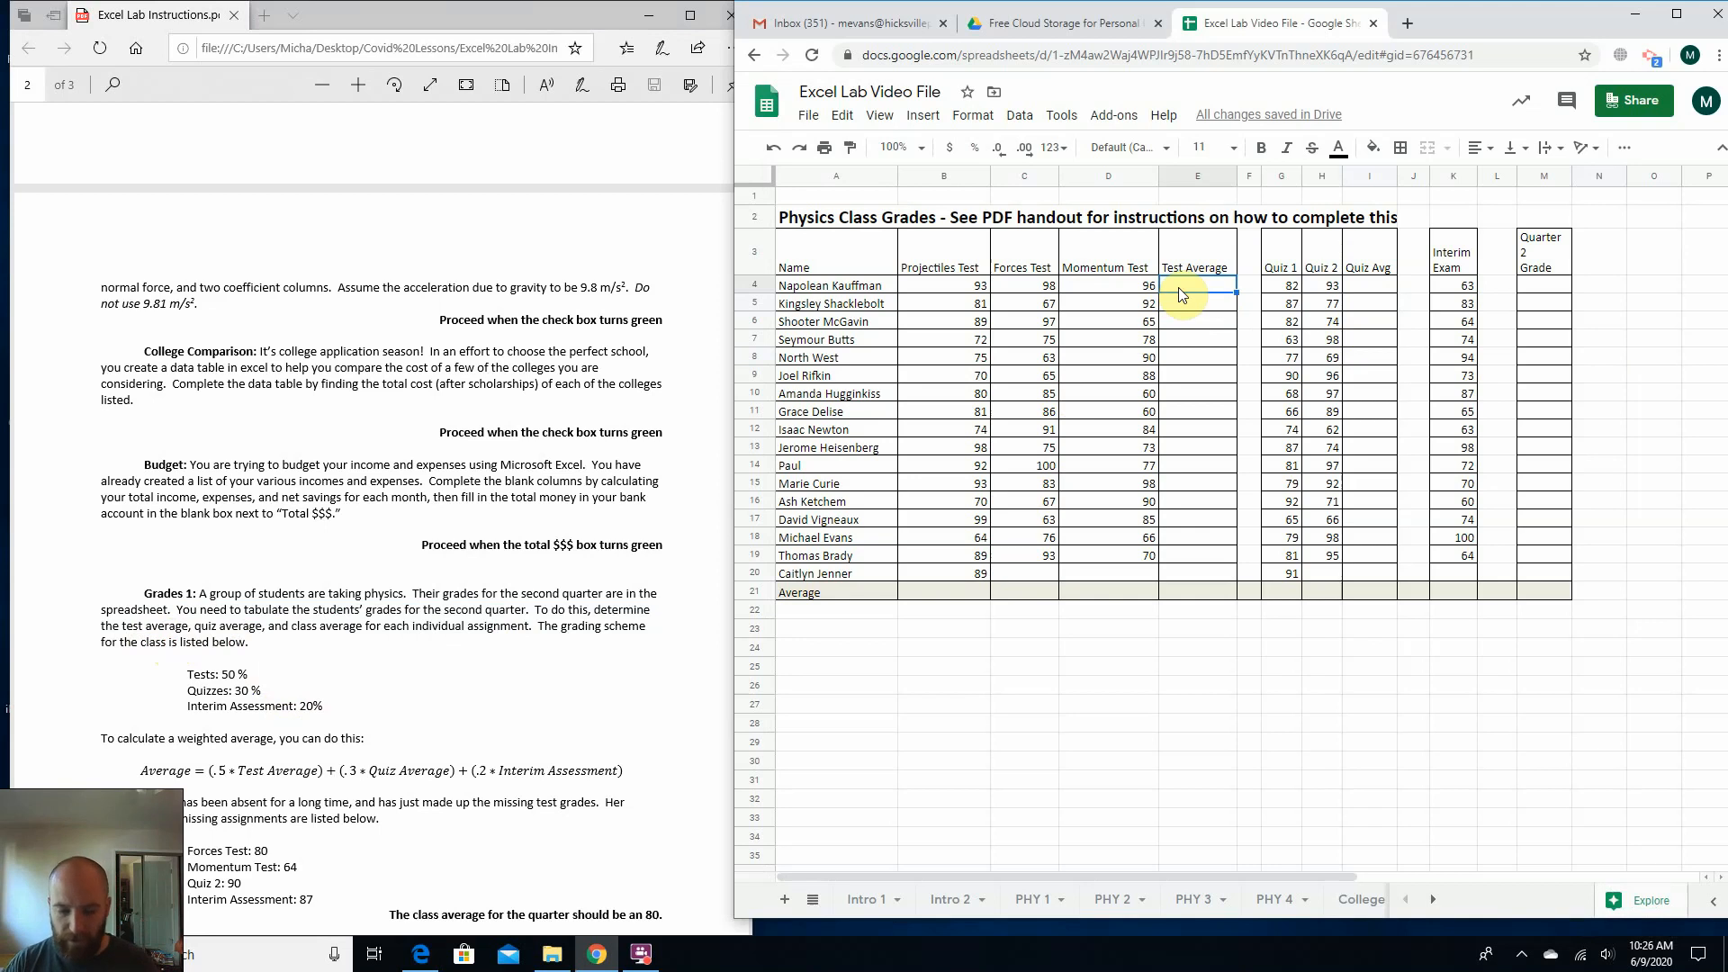
{"action": "type", "text": "=average"}
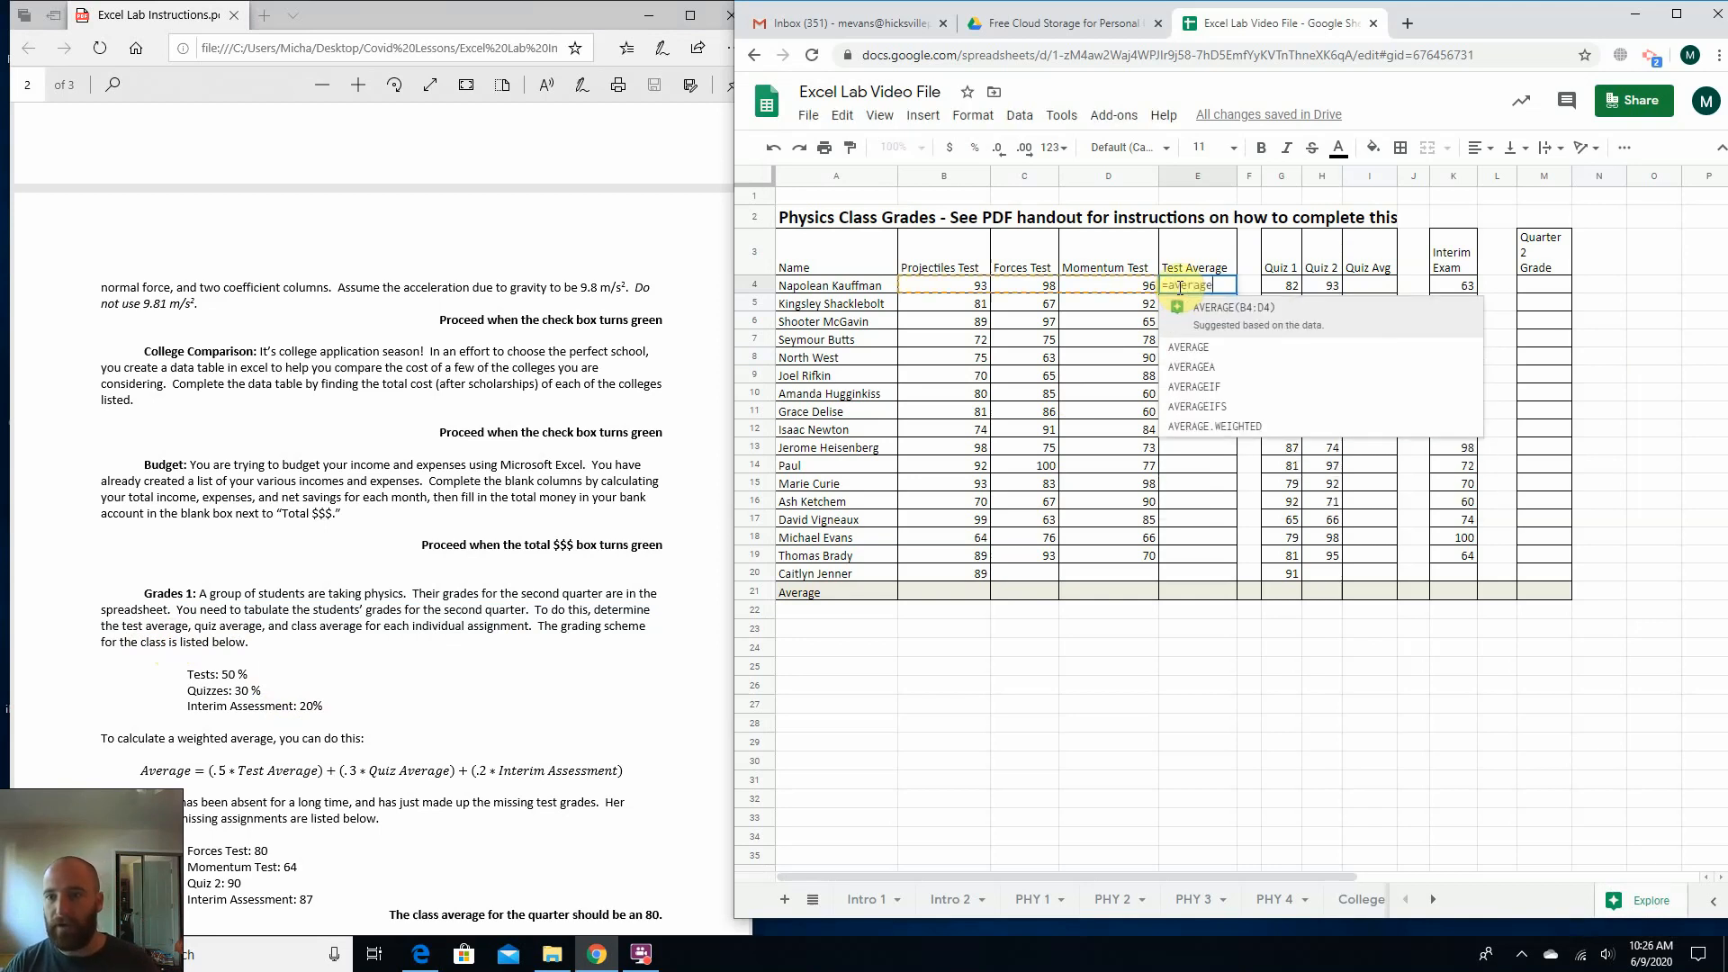
{"action": "type", "text": "("}
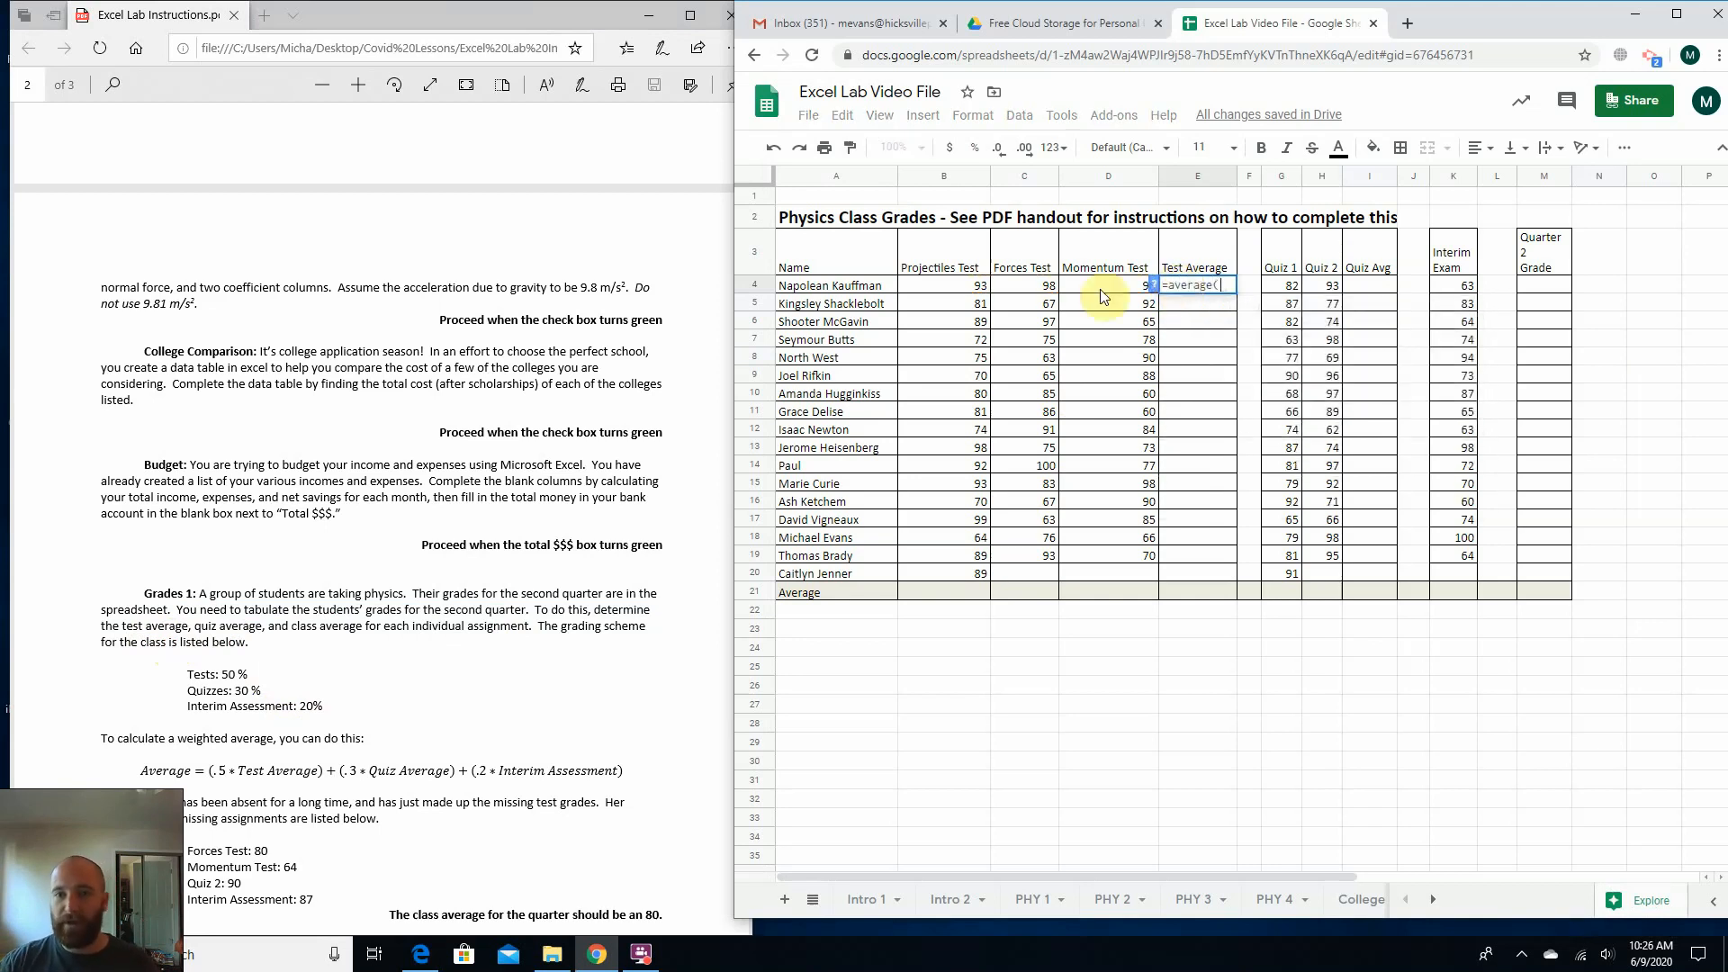
{"action": "left_click_drag", "start_coordinate": [975, 286], "coordinate": [1074, 297]}
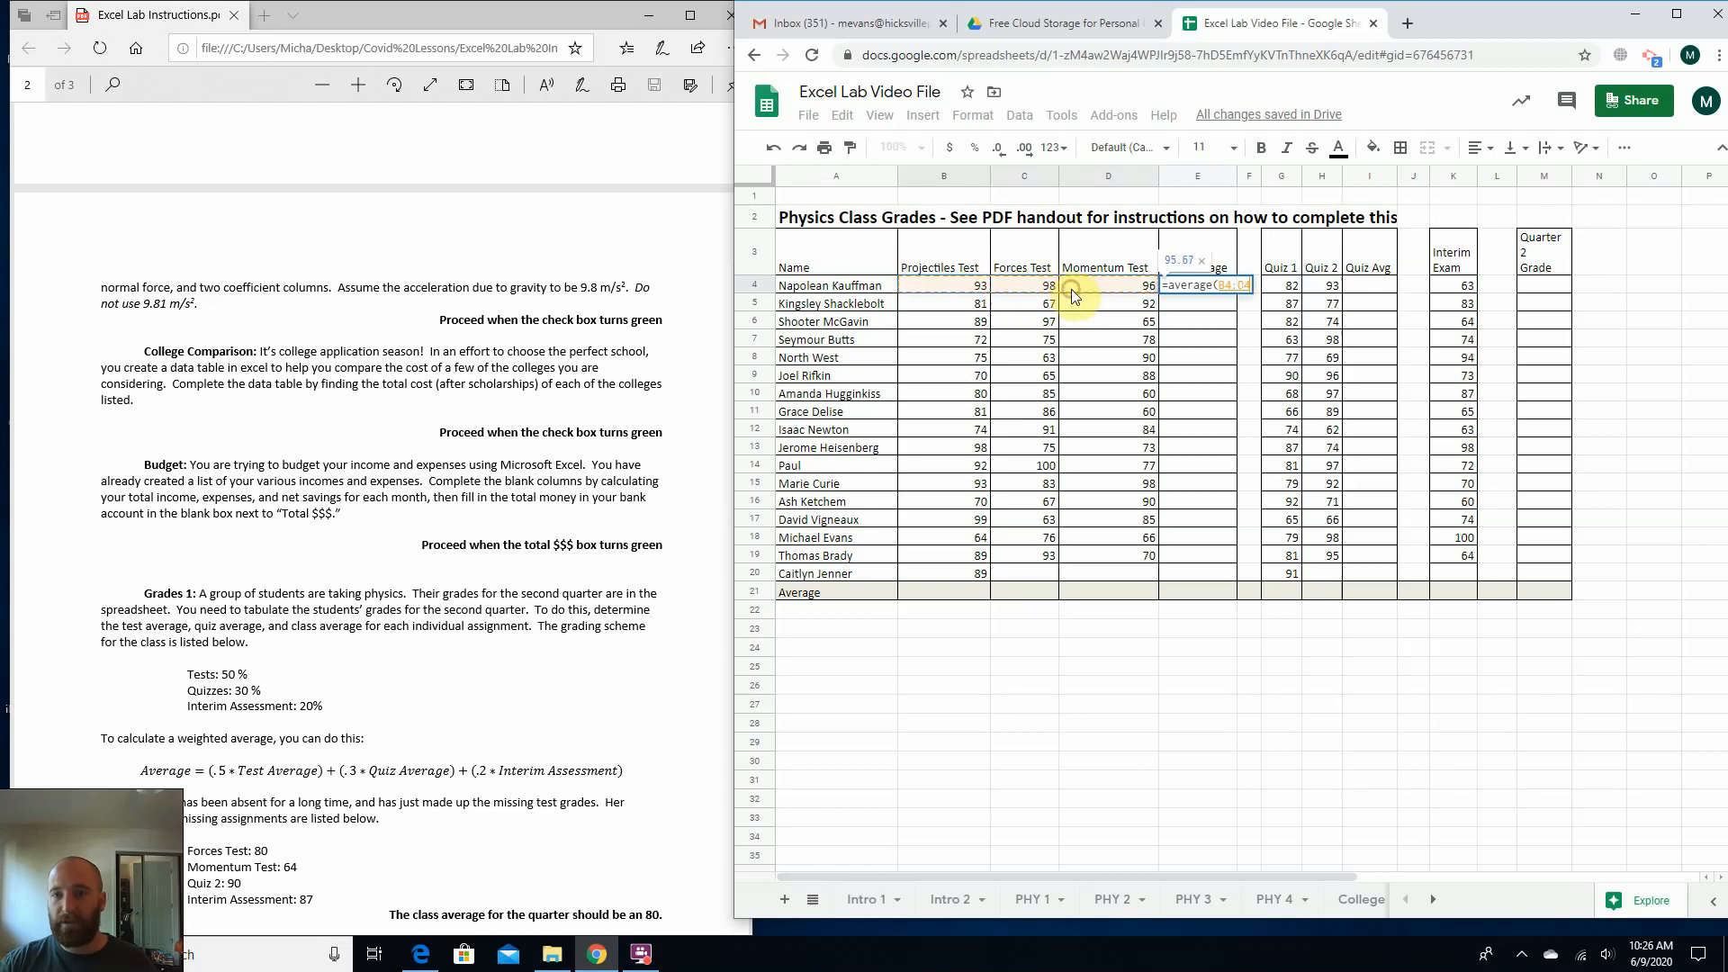
{"action": "type", "text": ")"}
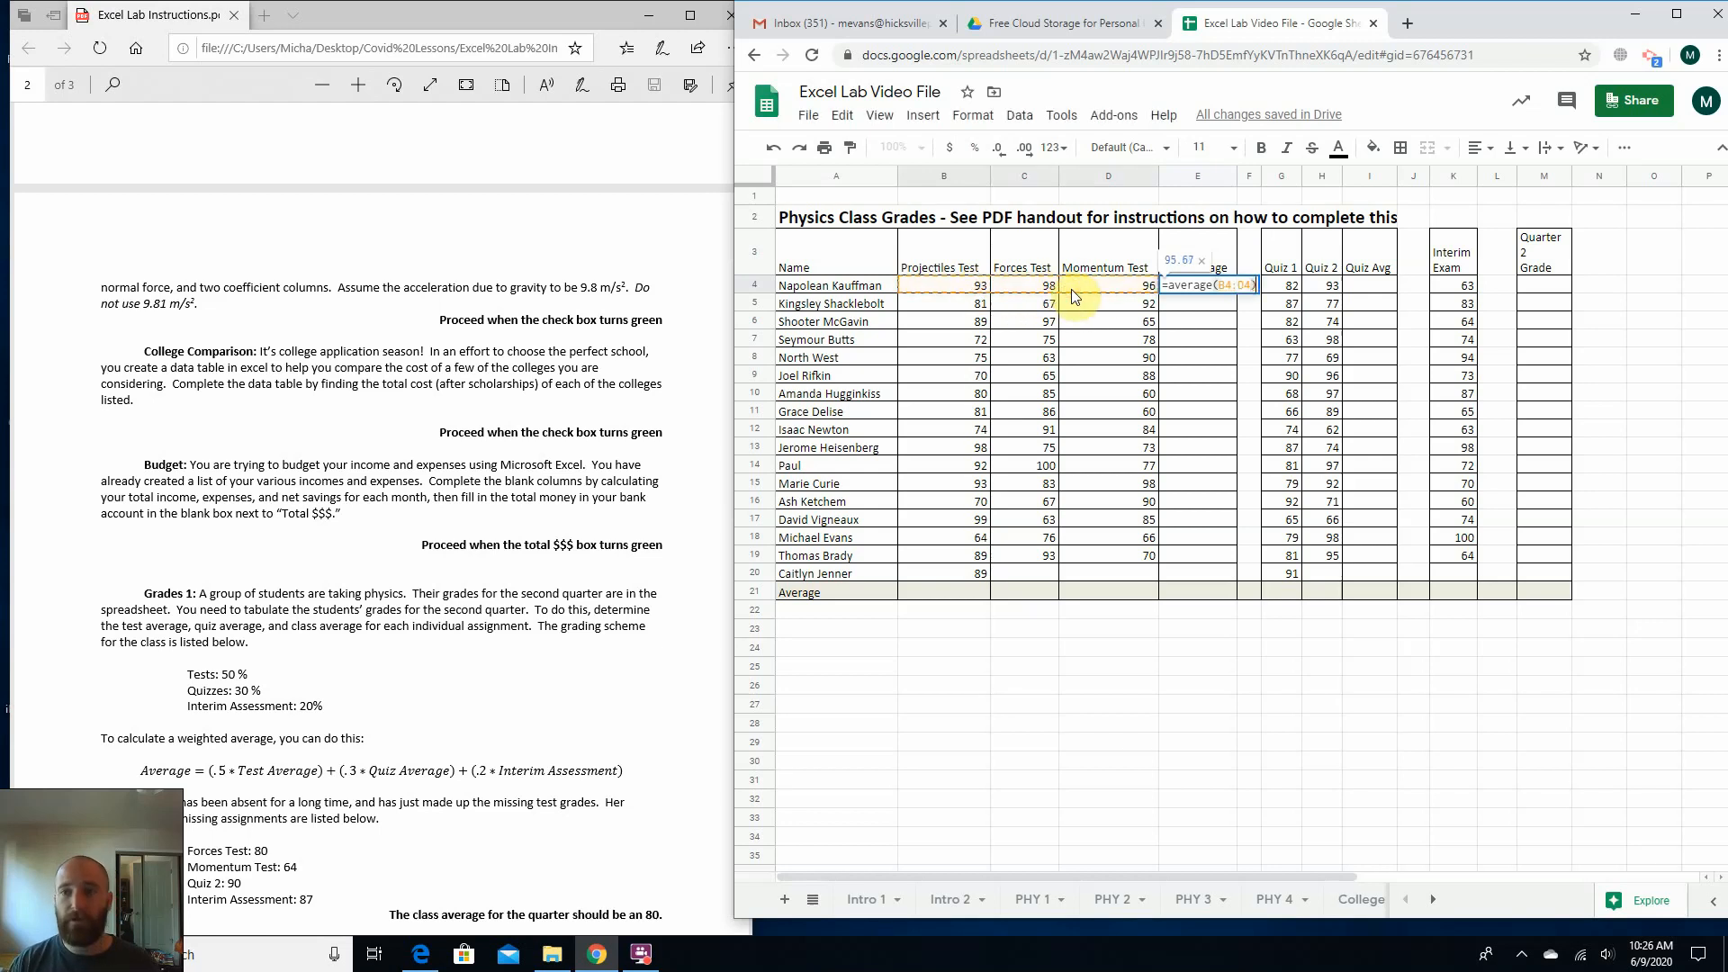
{"action": "key", "text": "Return"}
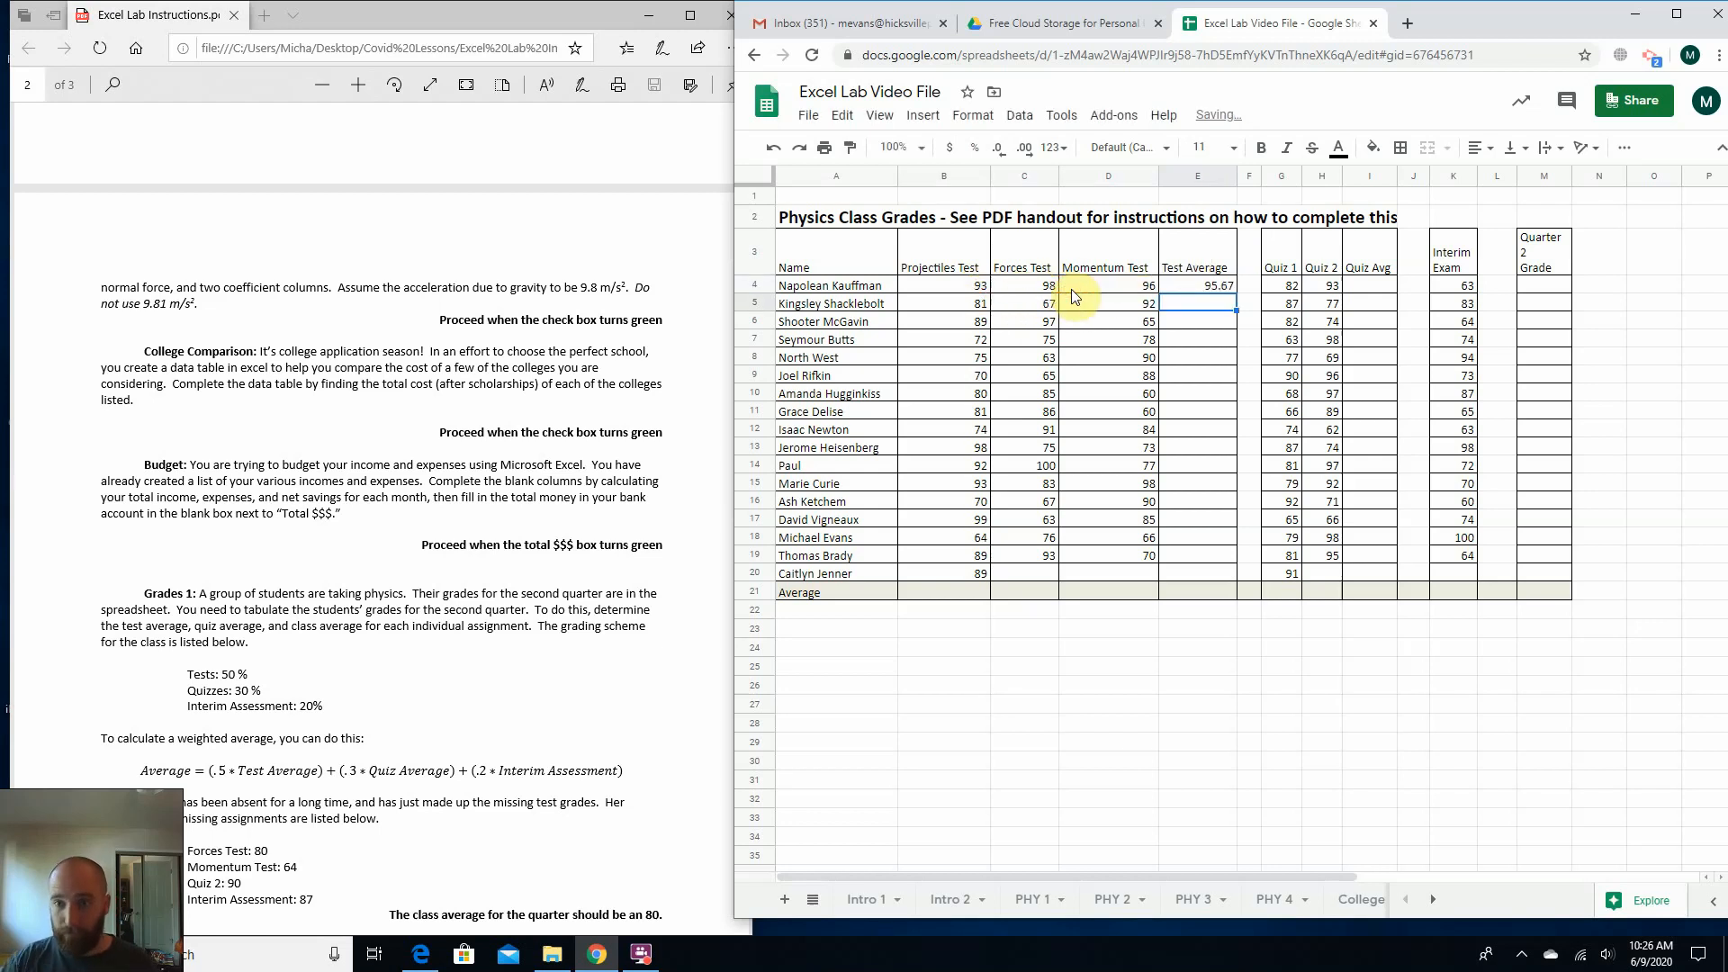
Fill the Test Average formula from E4 down to E20 for all the students.
{"action": "left_click", "coordinate": [846, 290]}
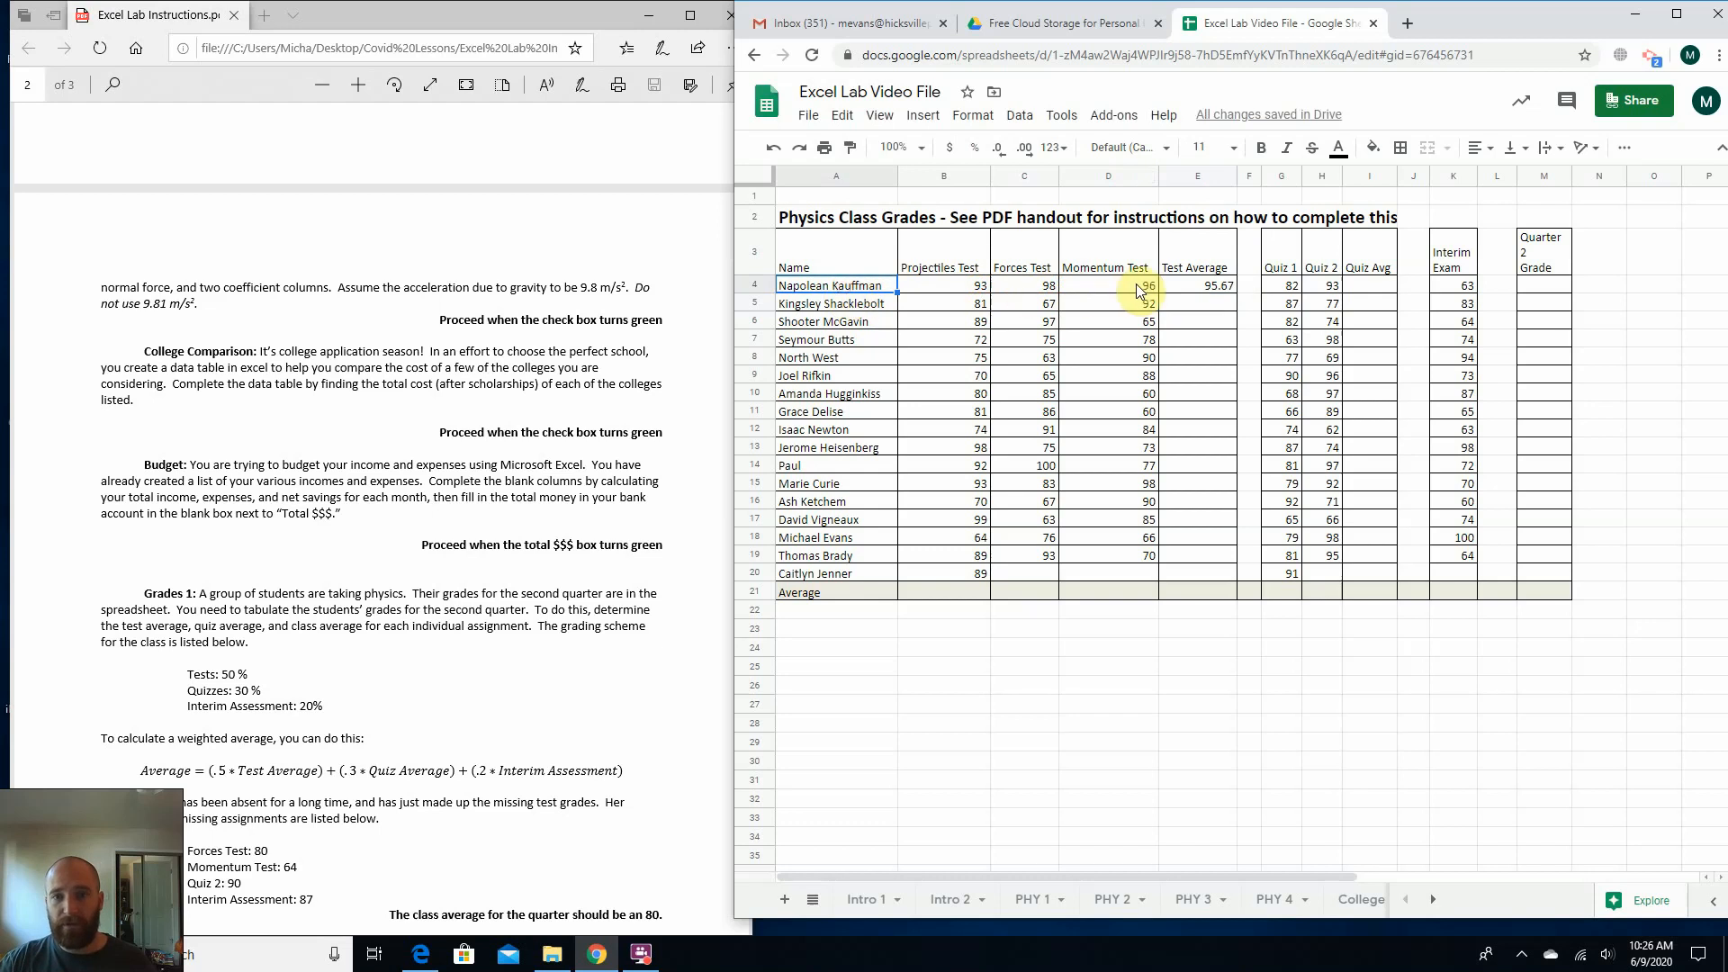
{"action": "left_click", "coordinate": [1194, 286]}
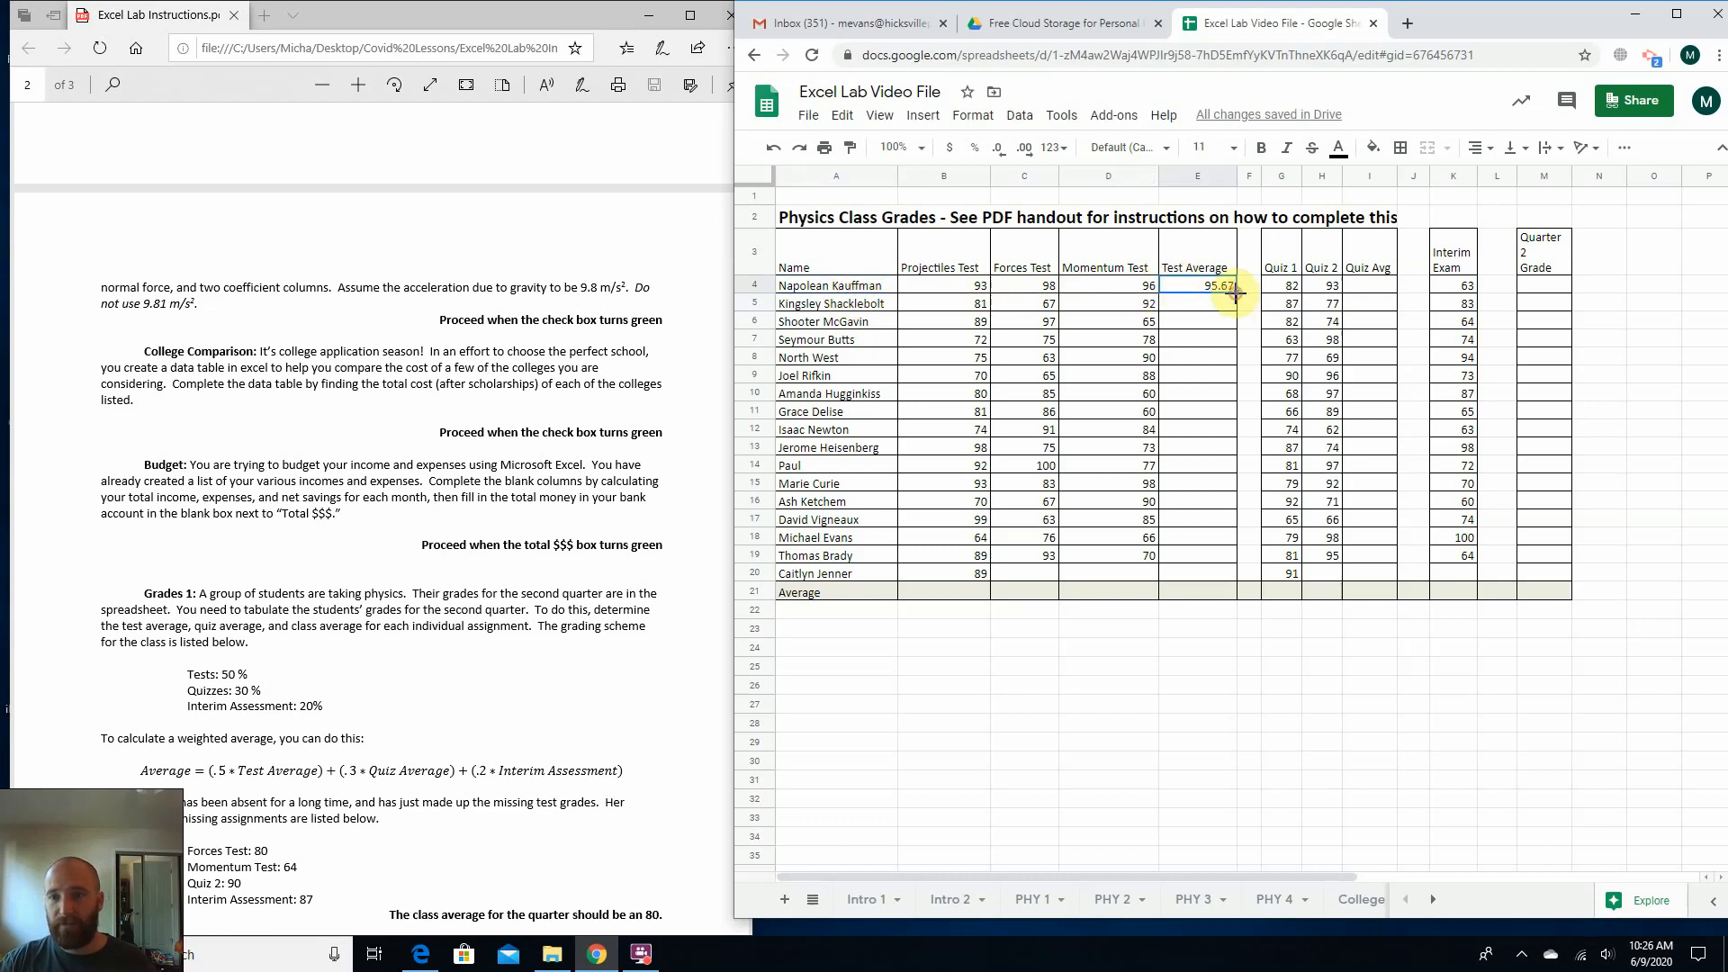
{"action": "left_click_drag", "start_coordinate": [1235, 293], "coordinate": [1235, 576]}
{"action": "left_click", "coordinate": [1147, 633]}
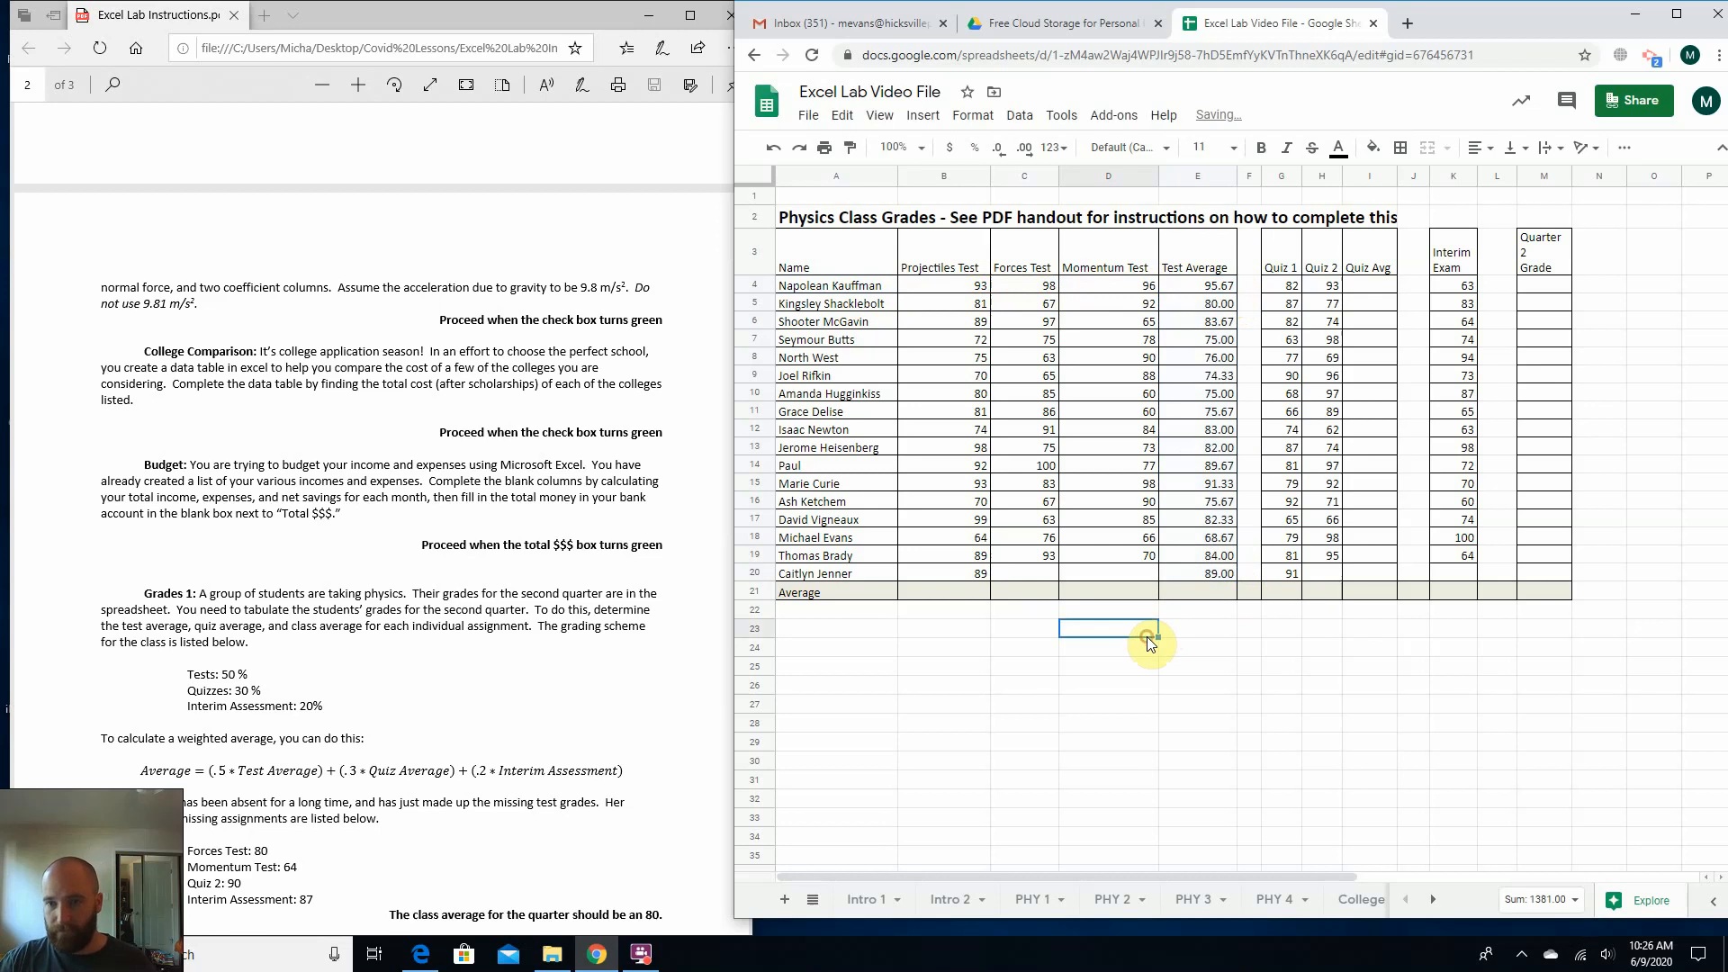
Enter =average(G4:H4) in I4 to calculate the first student's Quiz Avg.
{"action": "left_click", "coordinate": [941, 591]}
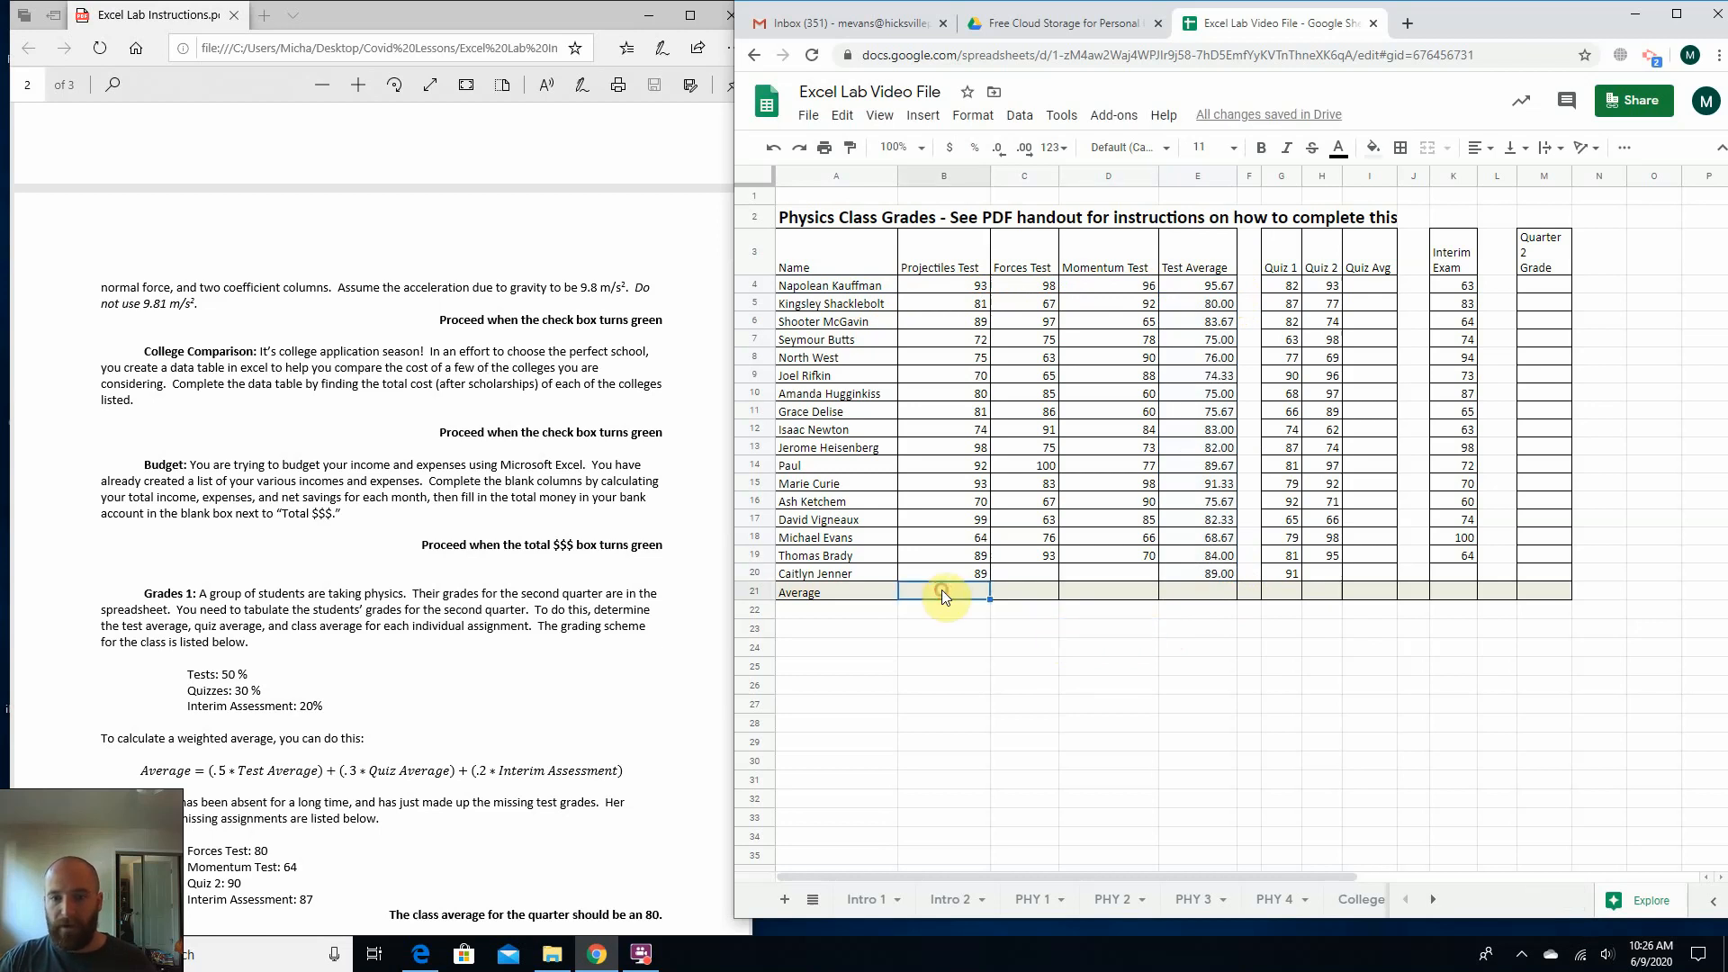
{"action": "left_click", "coordinate": [1358, 286]}
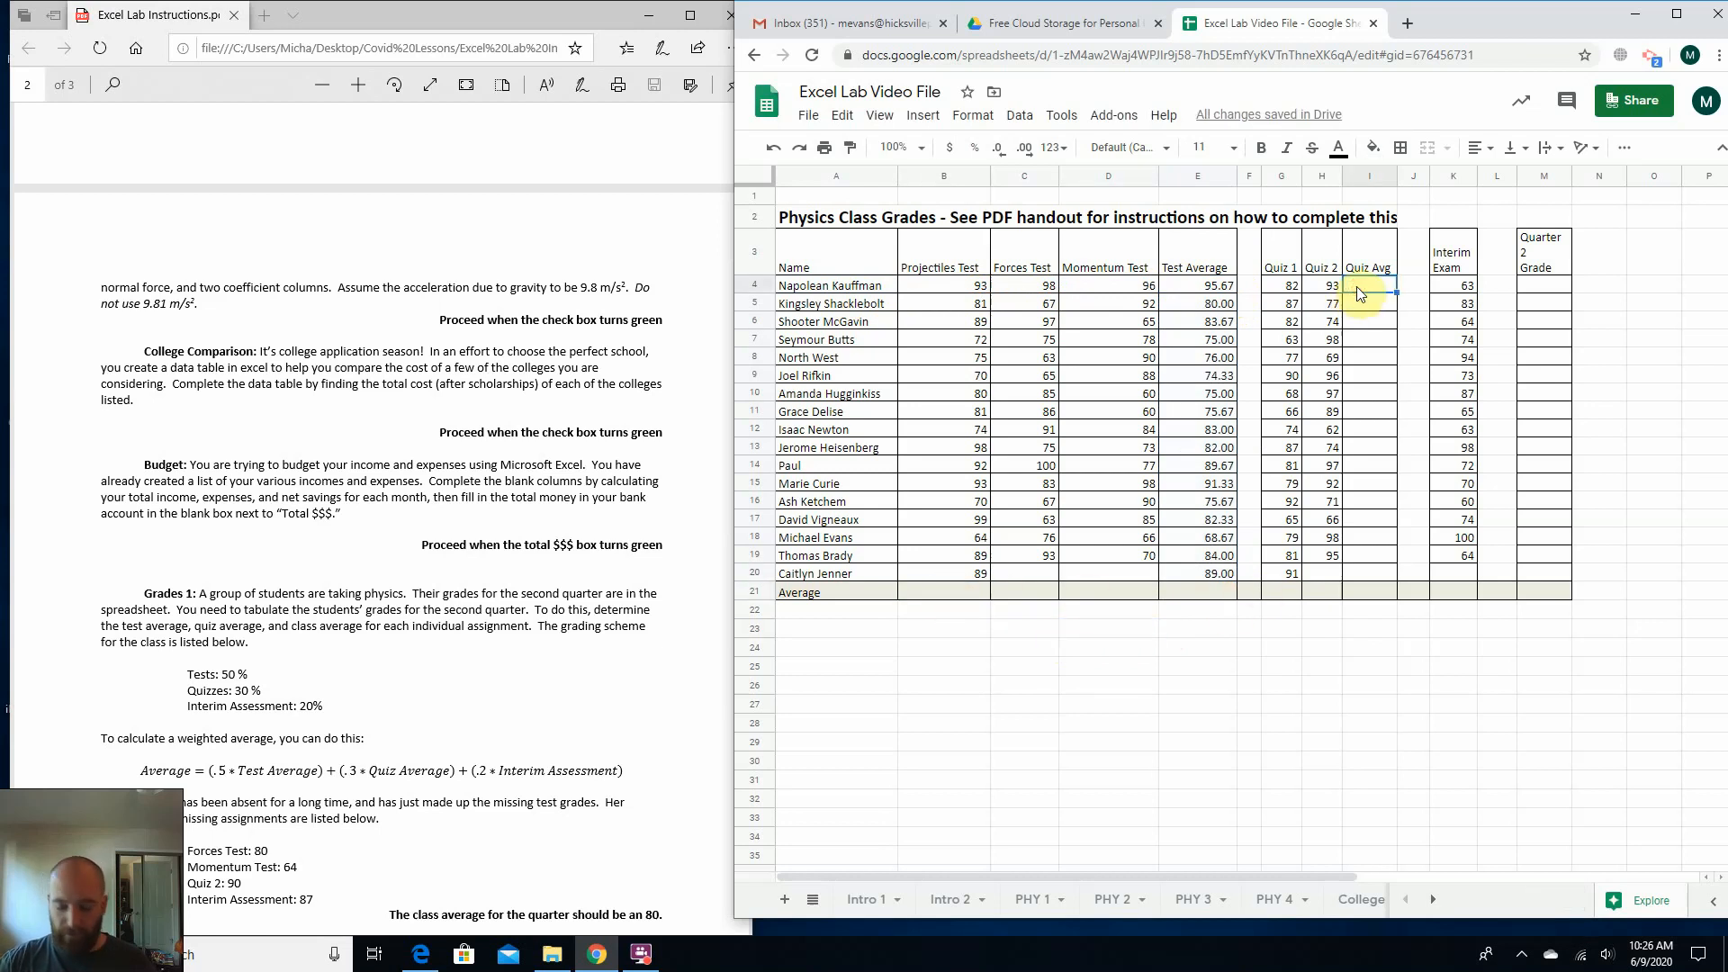
{"action": "type", "text": "=ave"}
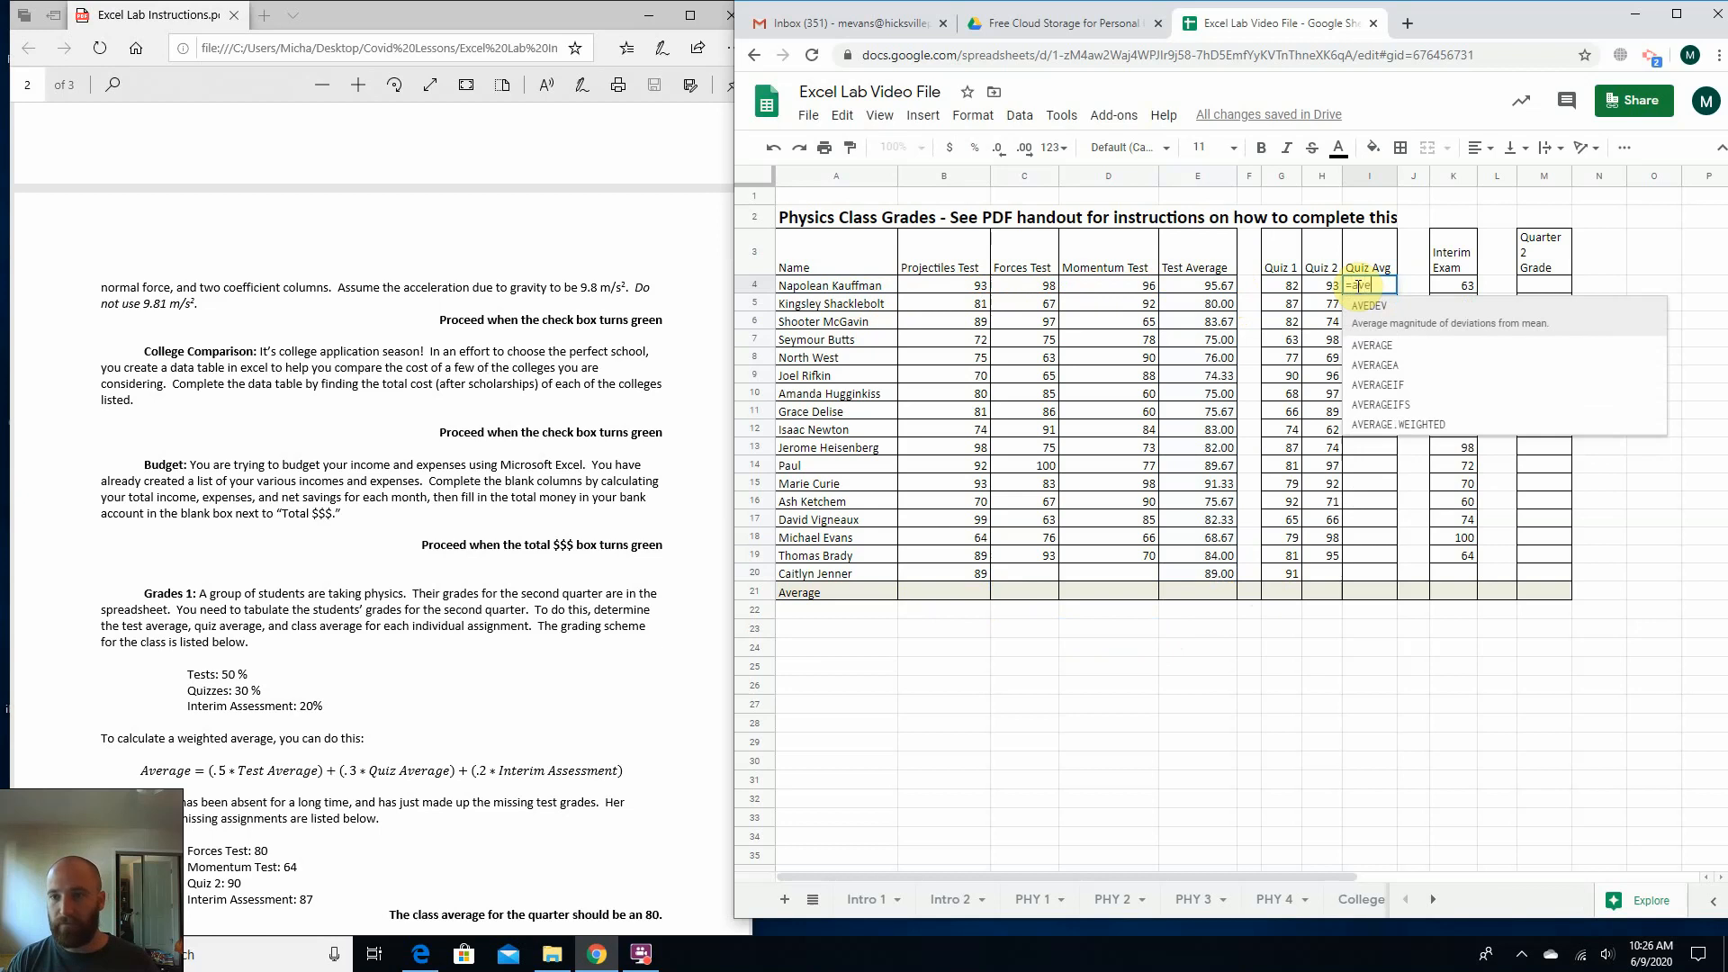
{"action": "type", "text": "rage("}
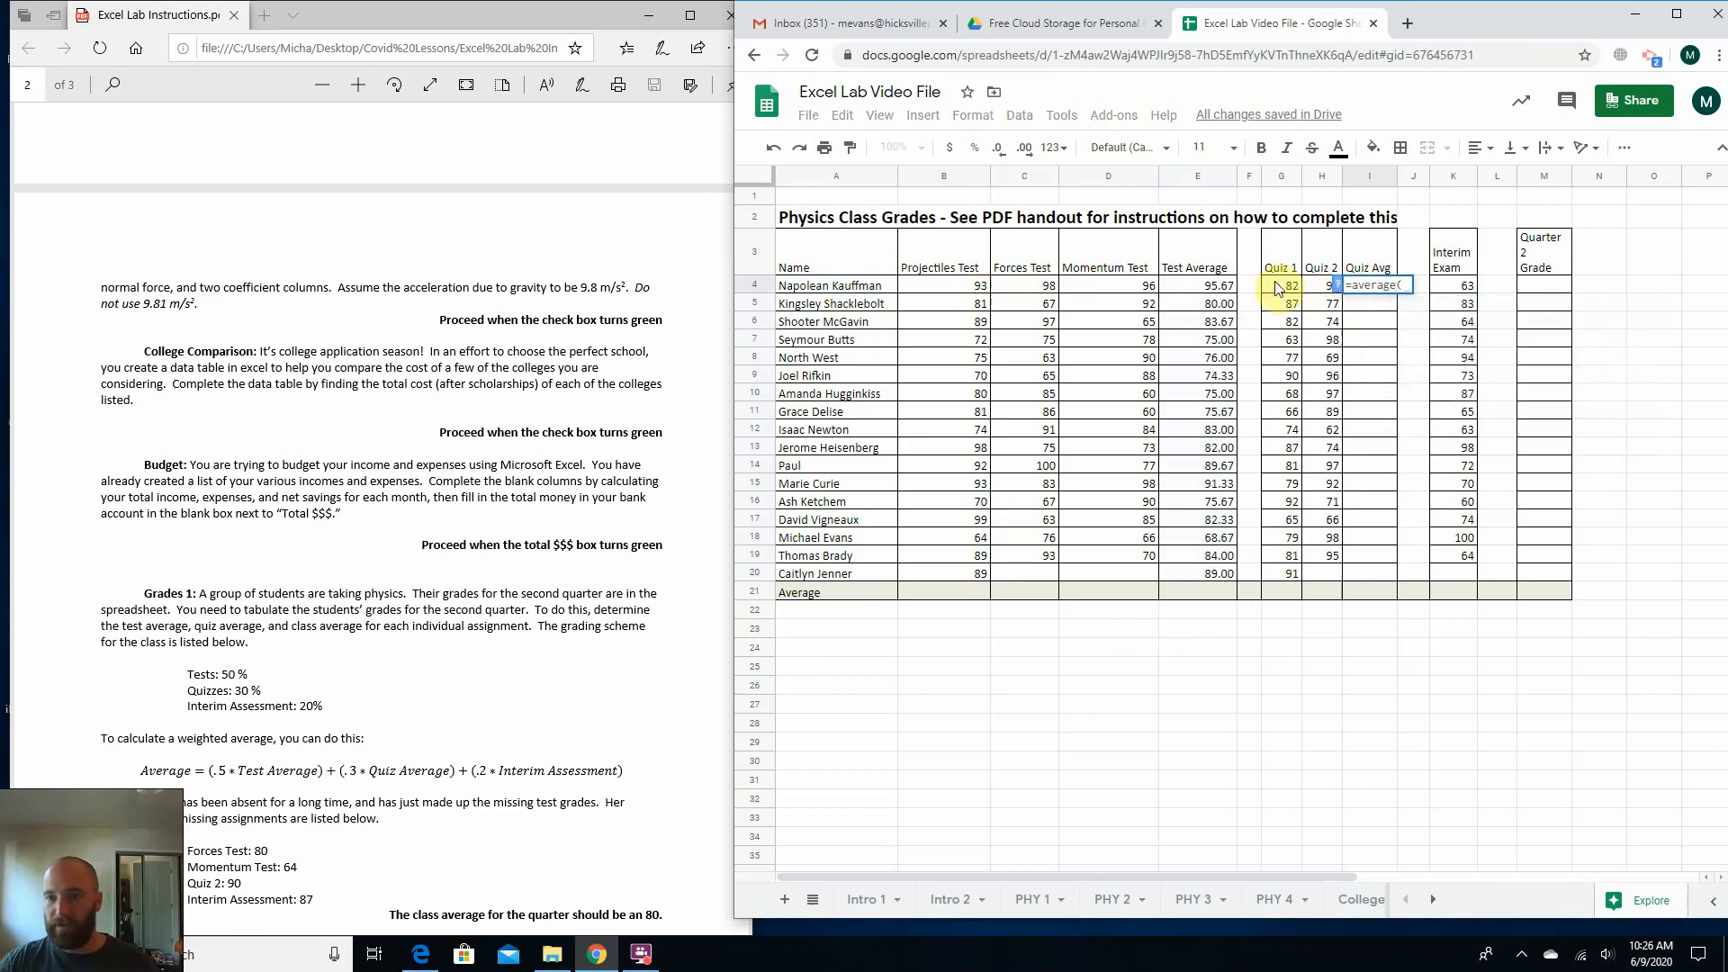
{"action": "left_click_drag", "start_coordinate": [1290, 293], "coordinate": [1308, 290]}
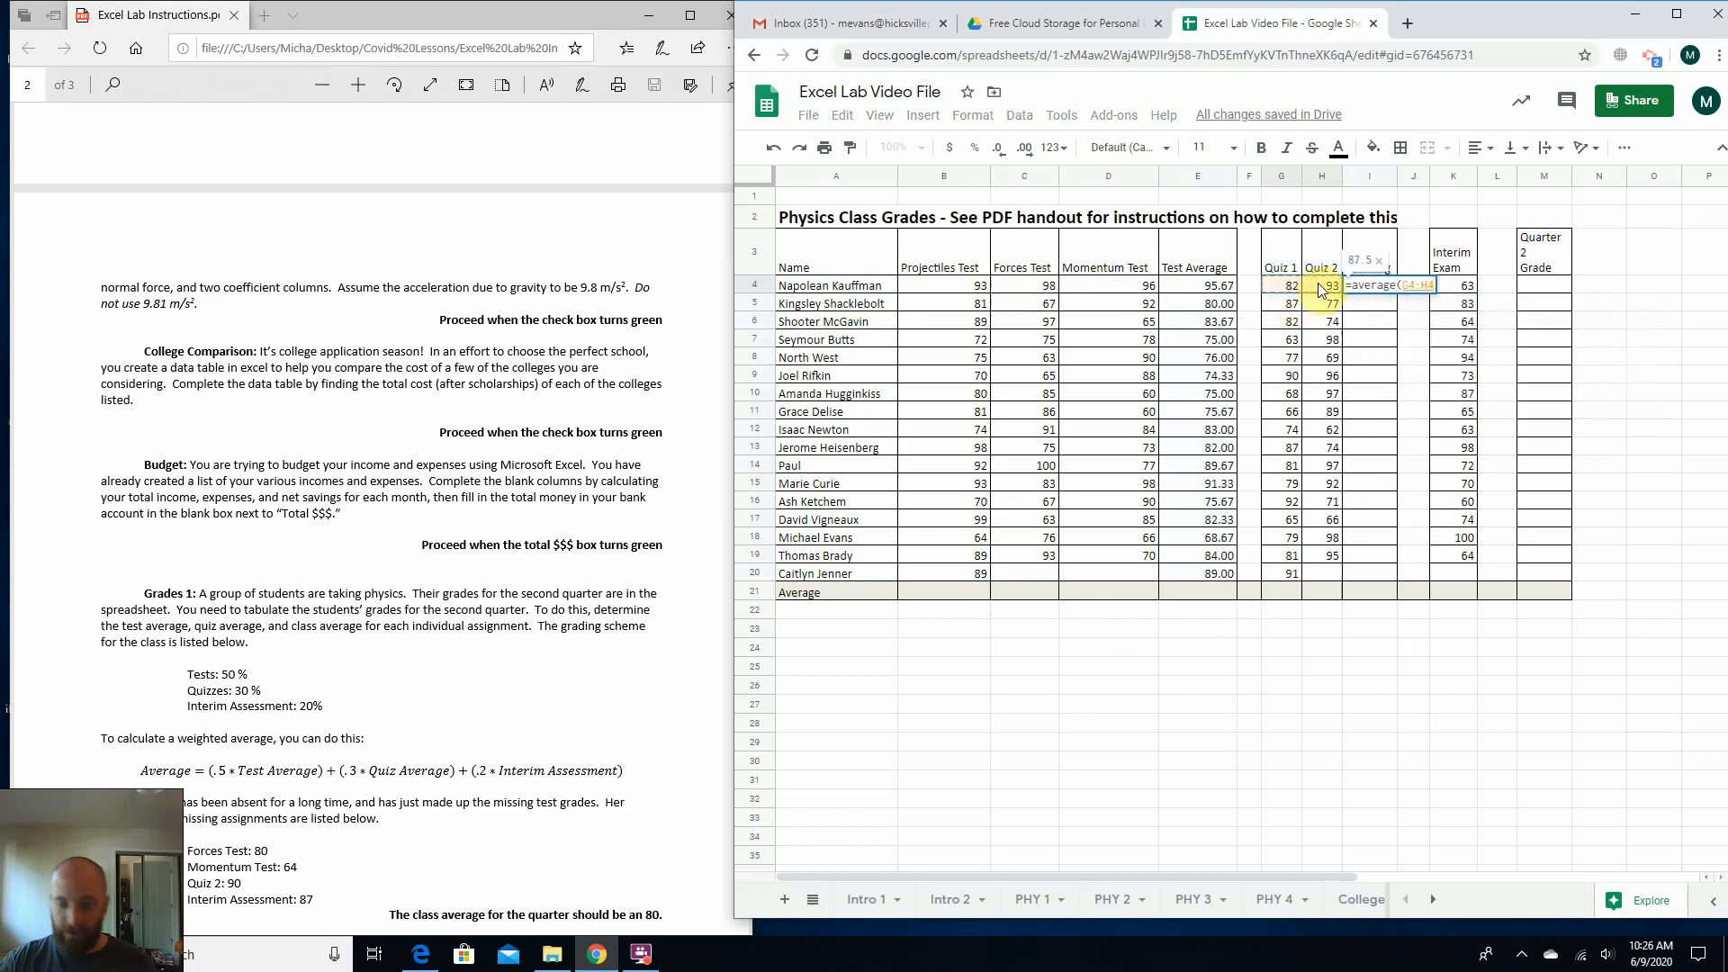
{"action": "type", "text": ")"}
{"action": "key", "text": "Return"}
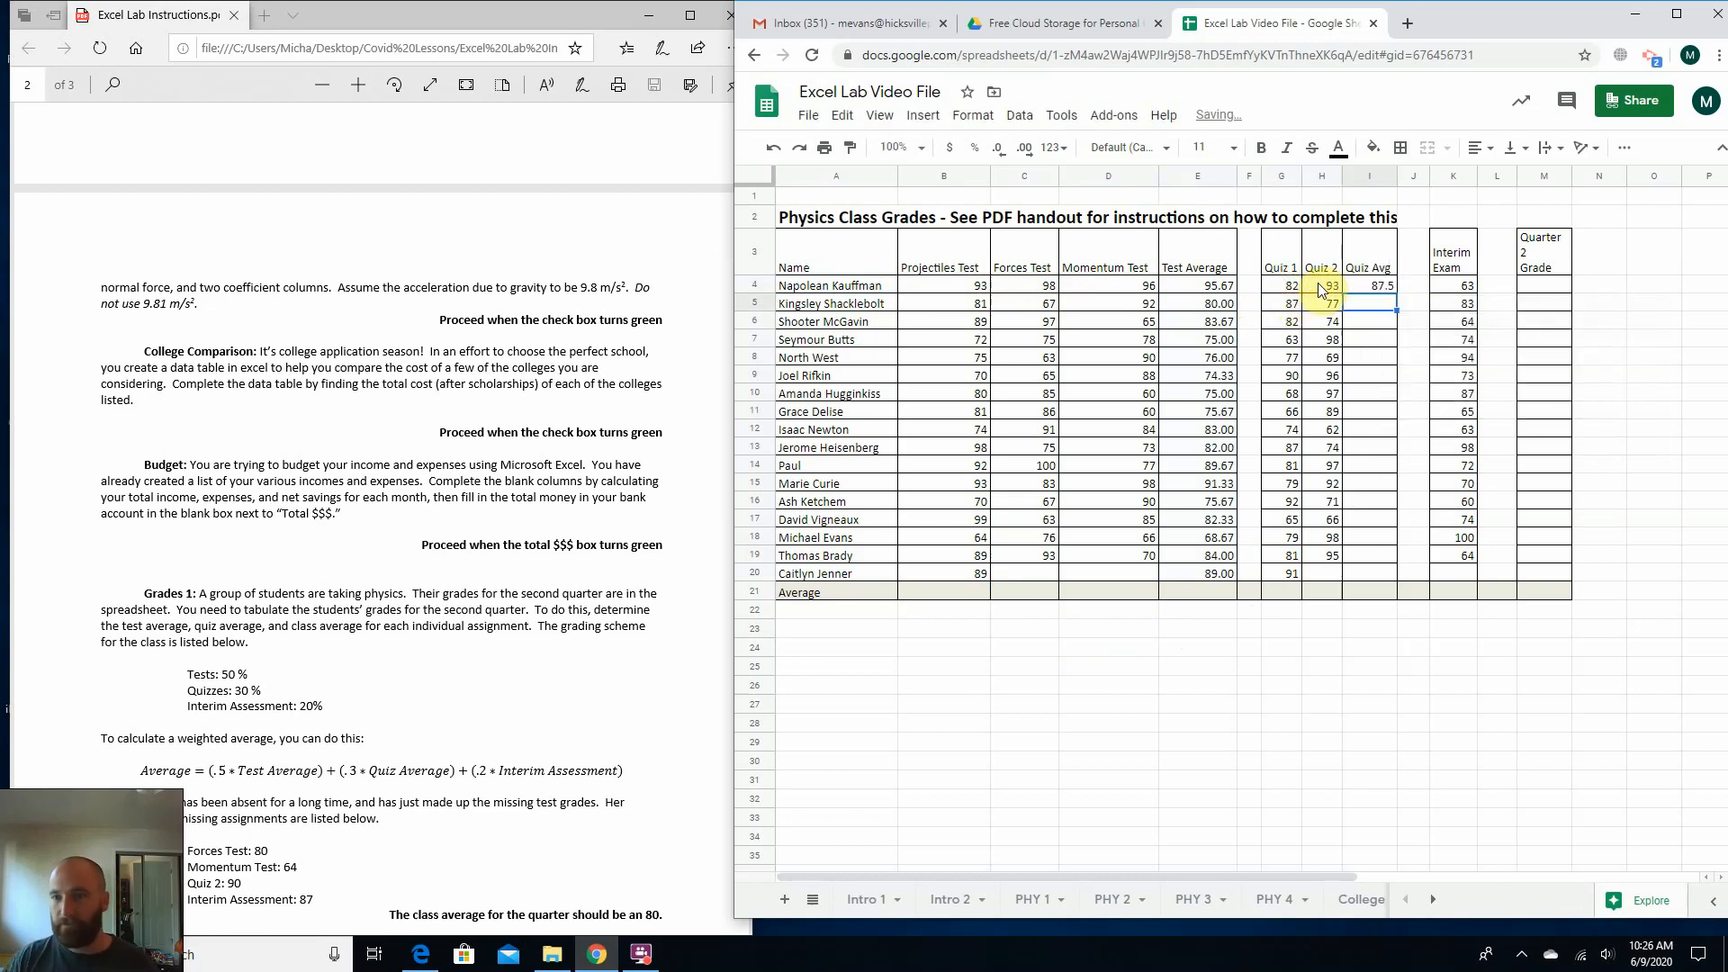
Fill the Quiz Avg formula from I4 down to I20 for all the students.
{"action": "left_click", "coordinate": [1369, 280]}
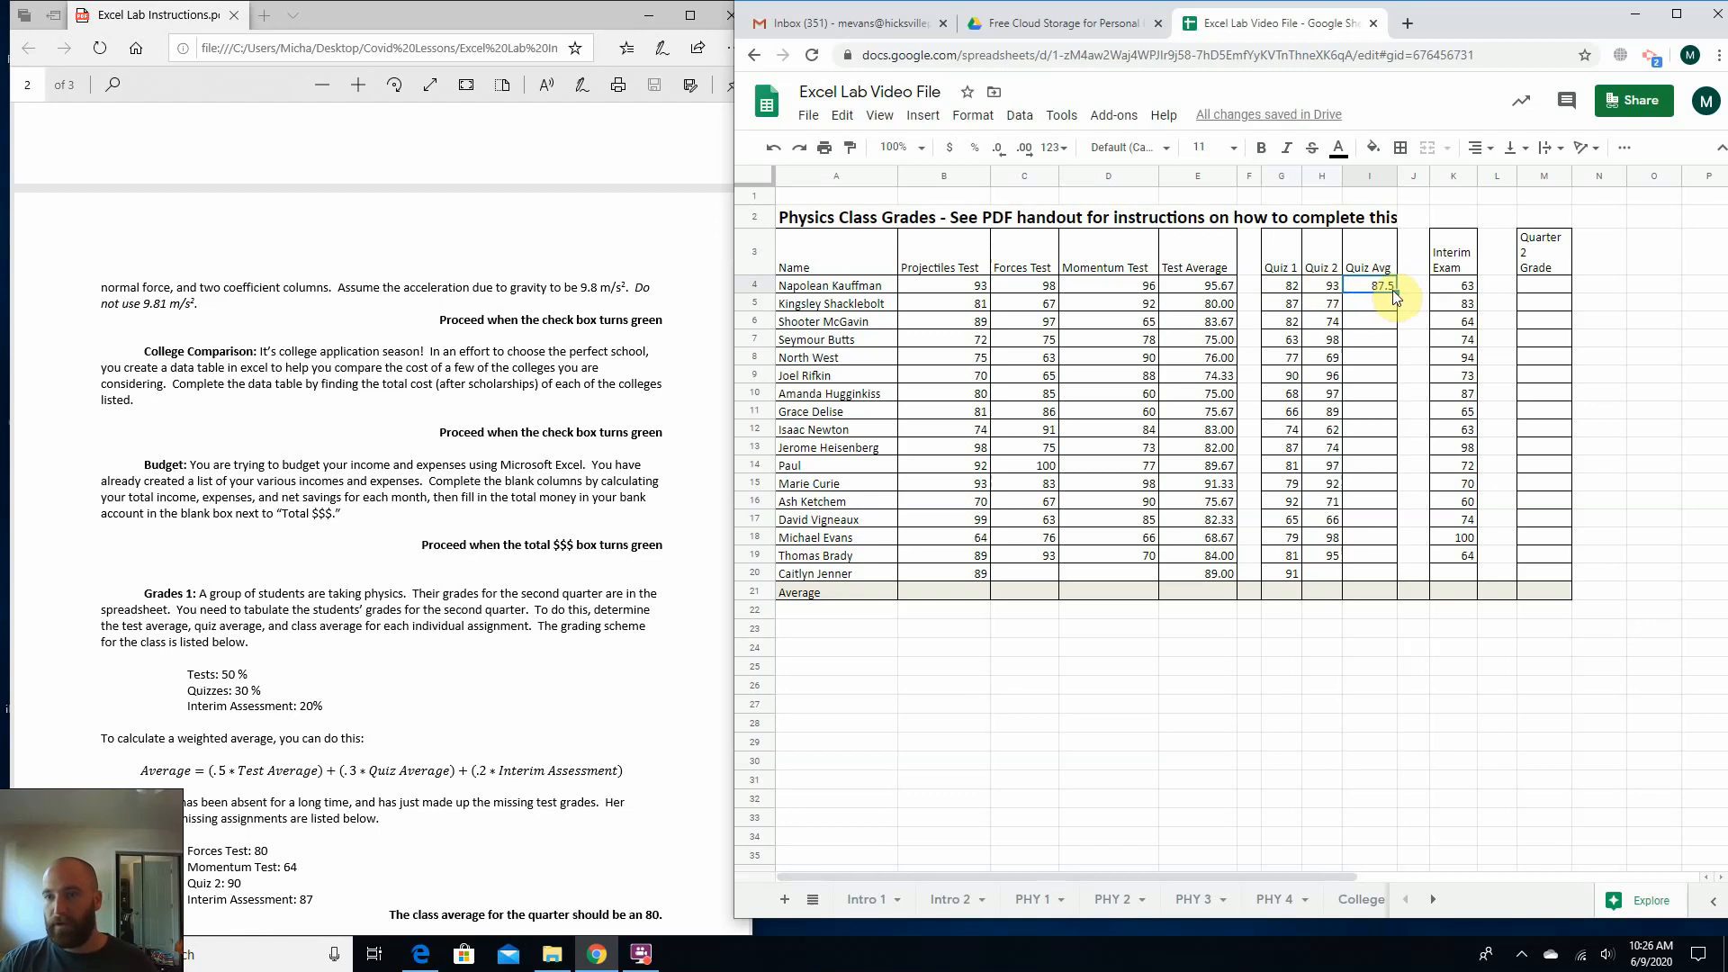
{"action": "left_click_drag", "start_coordinate": [1393, 291], "coordinate": [1387, 574]}
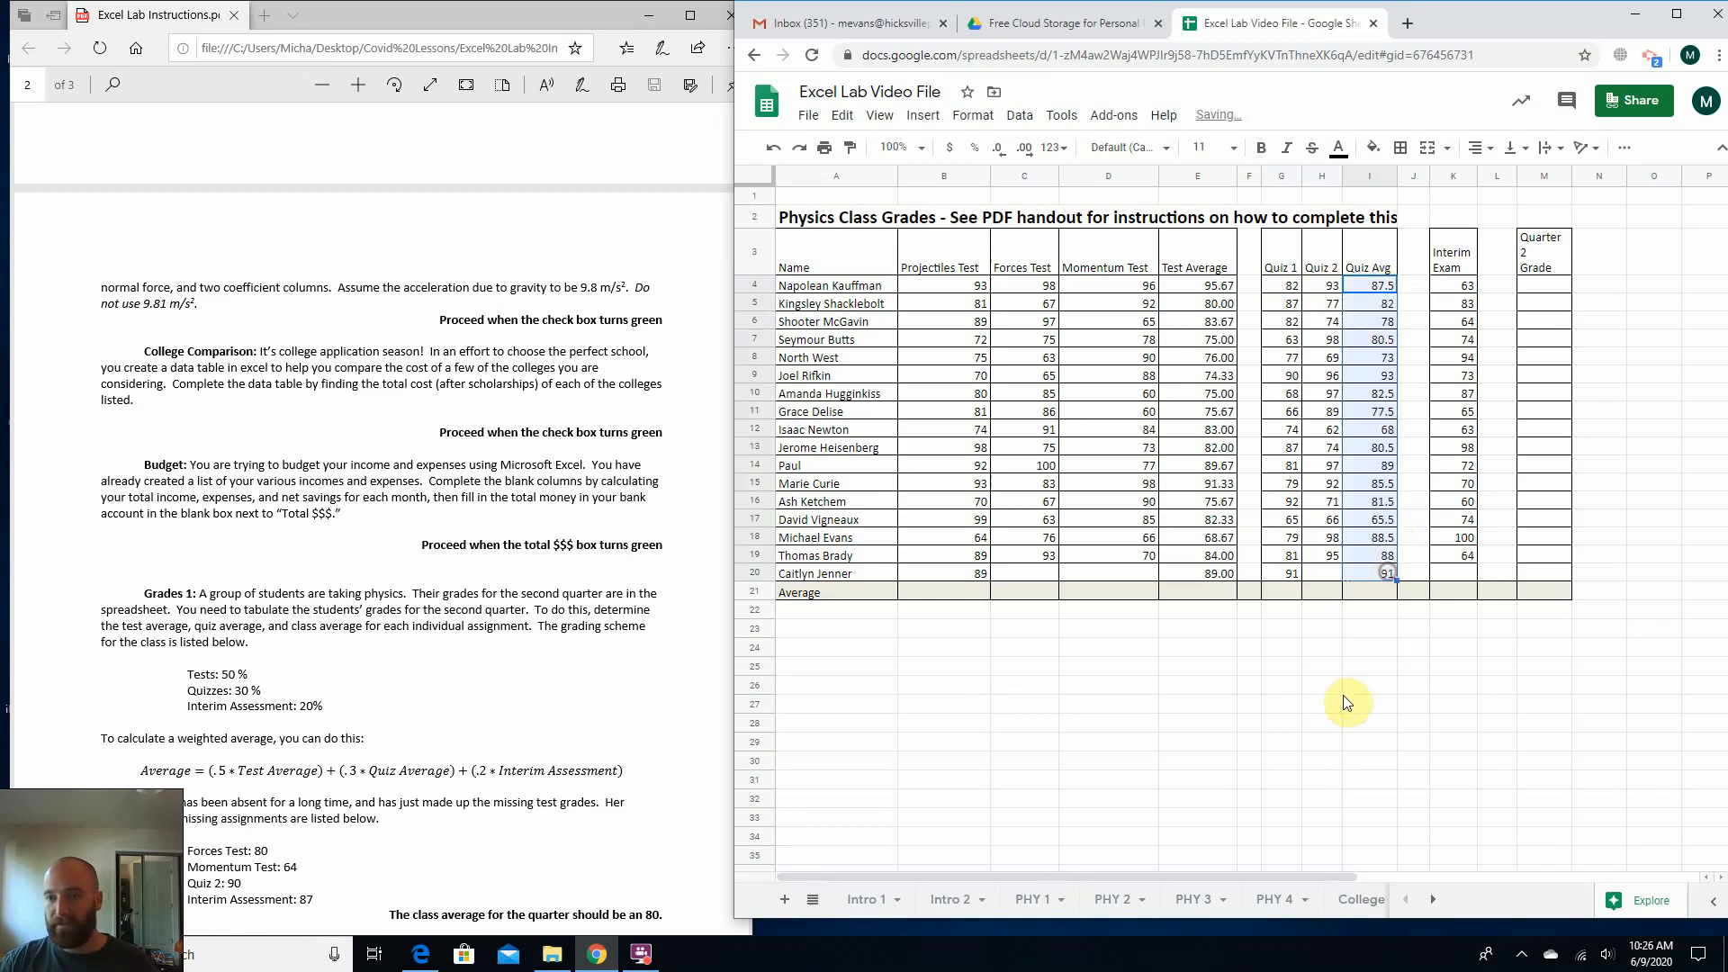
{"action": "left_click", "coordinate": [1340, 701]}
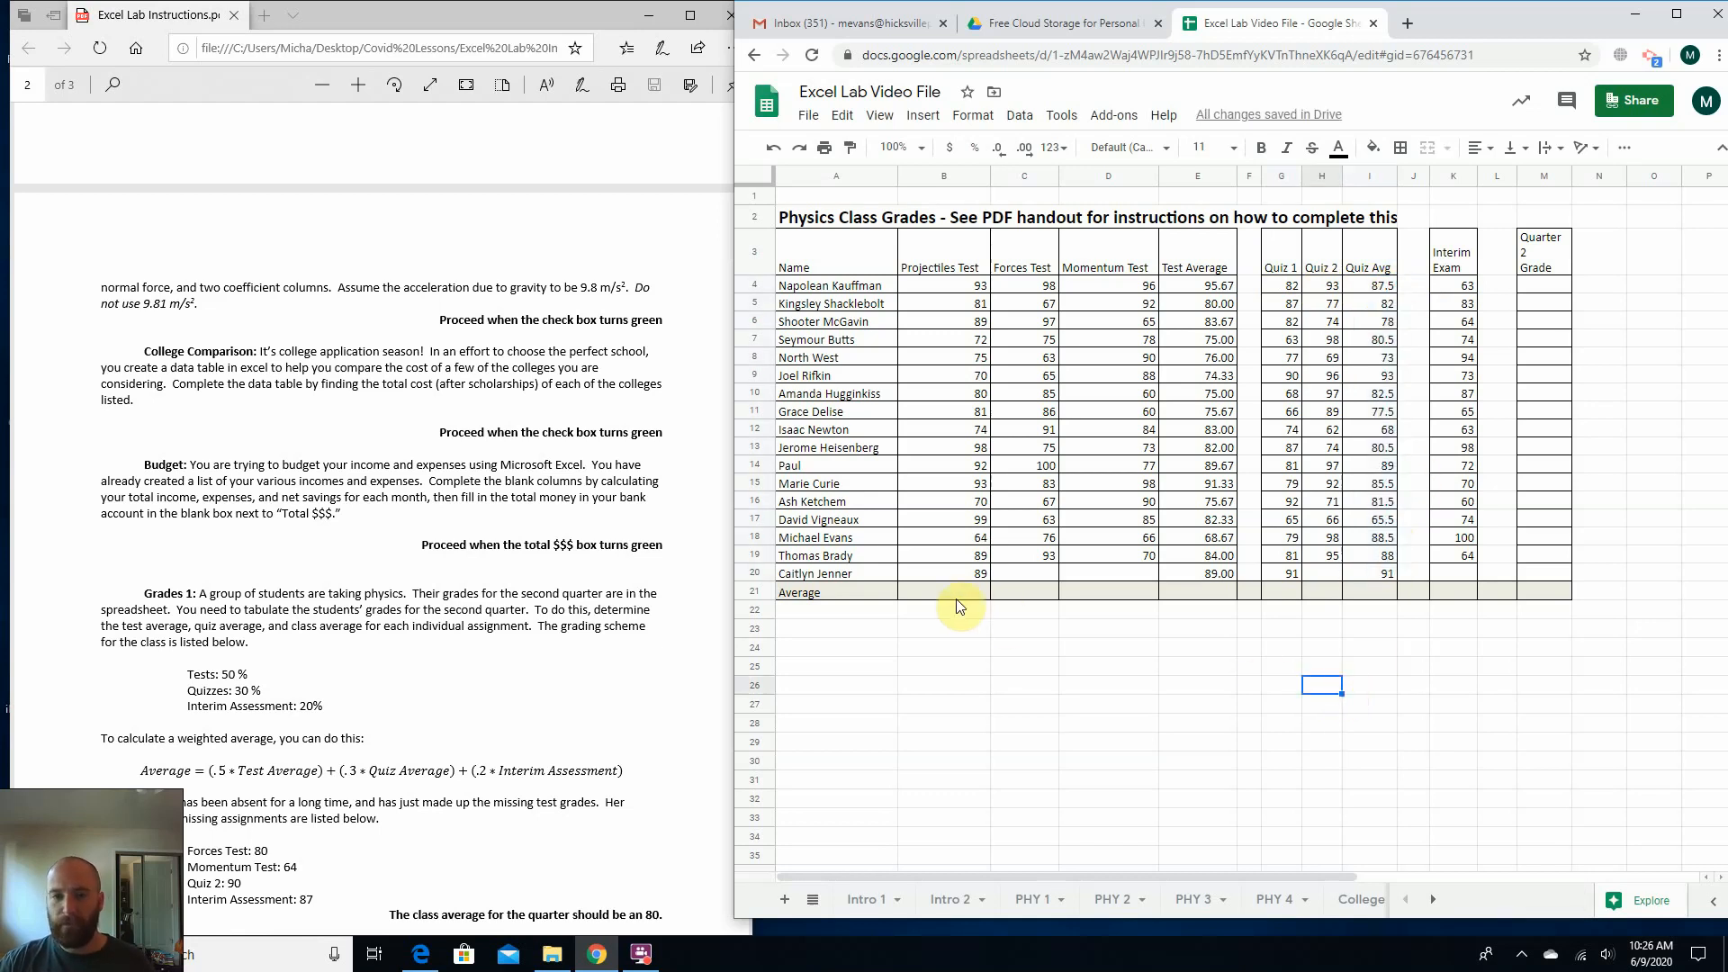
Enter =average(B4:B20) in B21 to calculate the class average for the Projectiles Test, and reselect B21.
{"action": "left_click", "coordinate": [932, 593]}
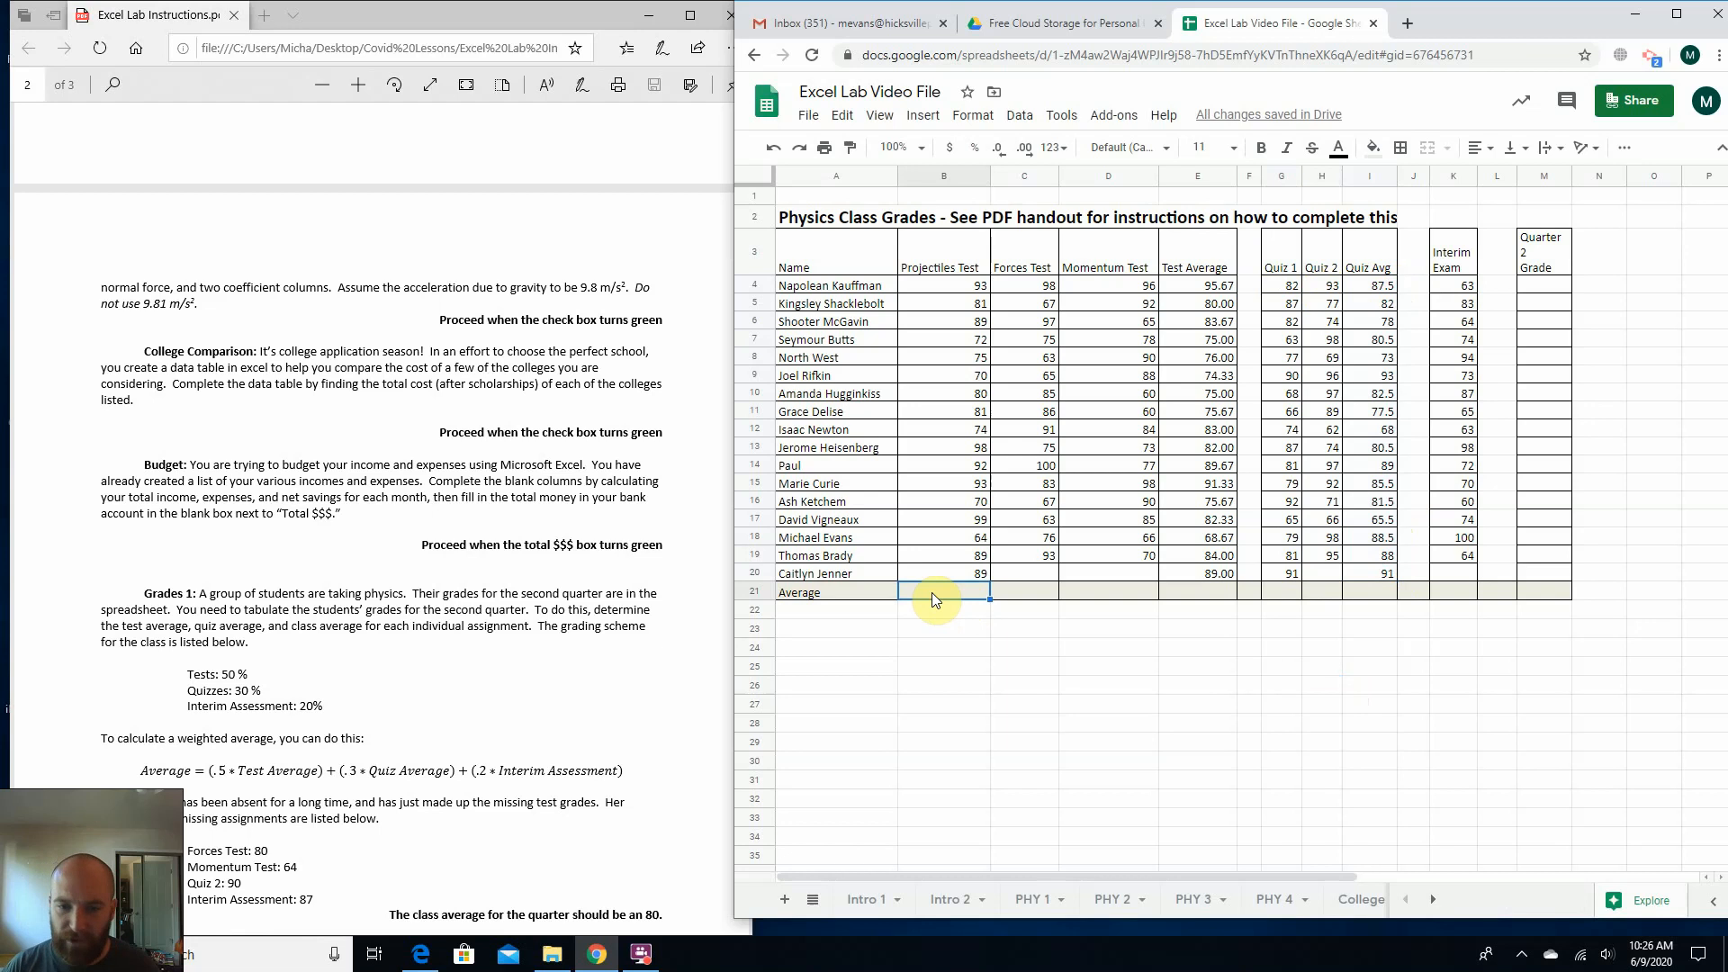
{"action": "type", "text": "="}
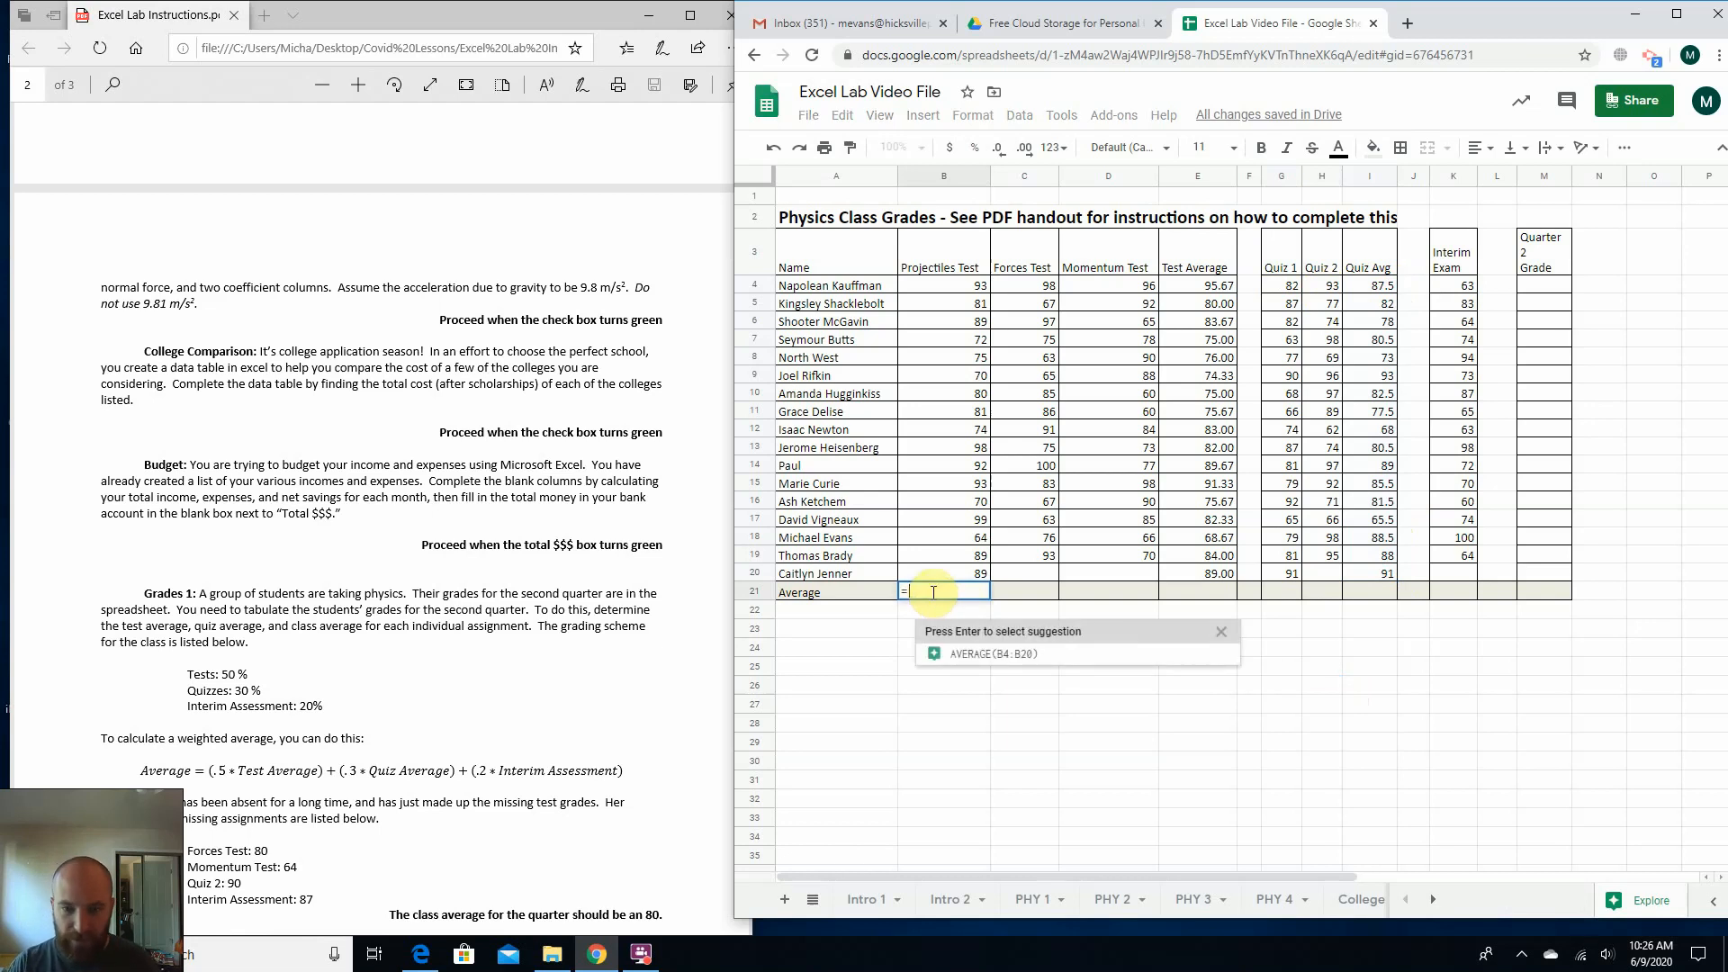
{"action": "type", "text": "average"}
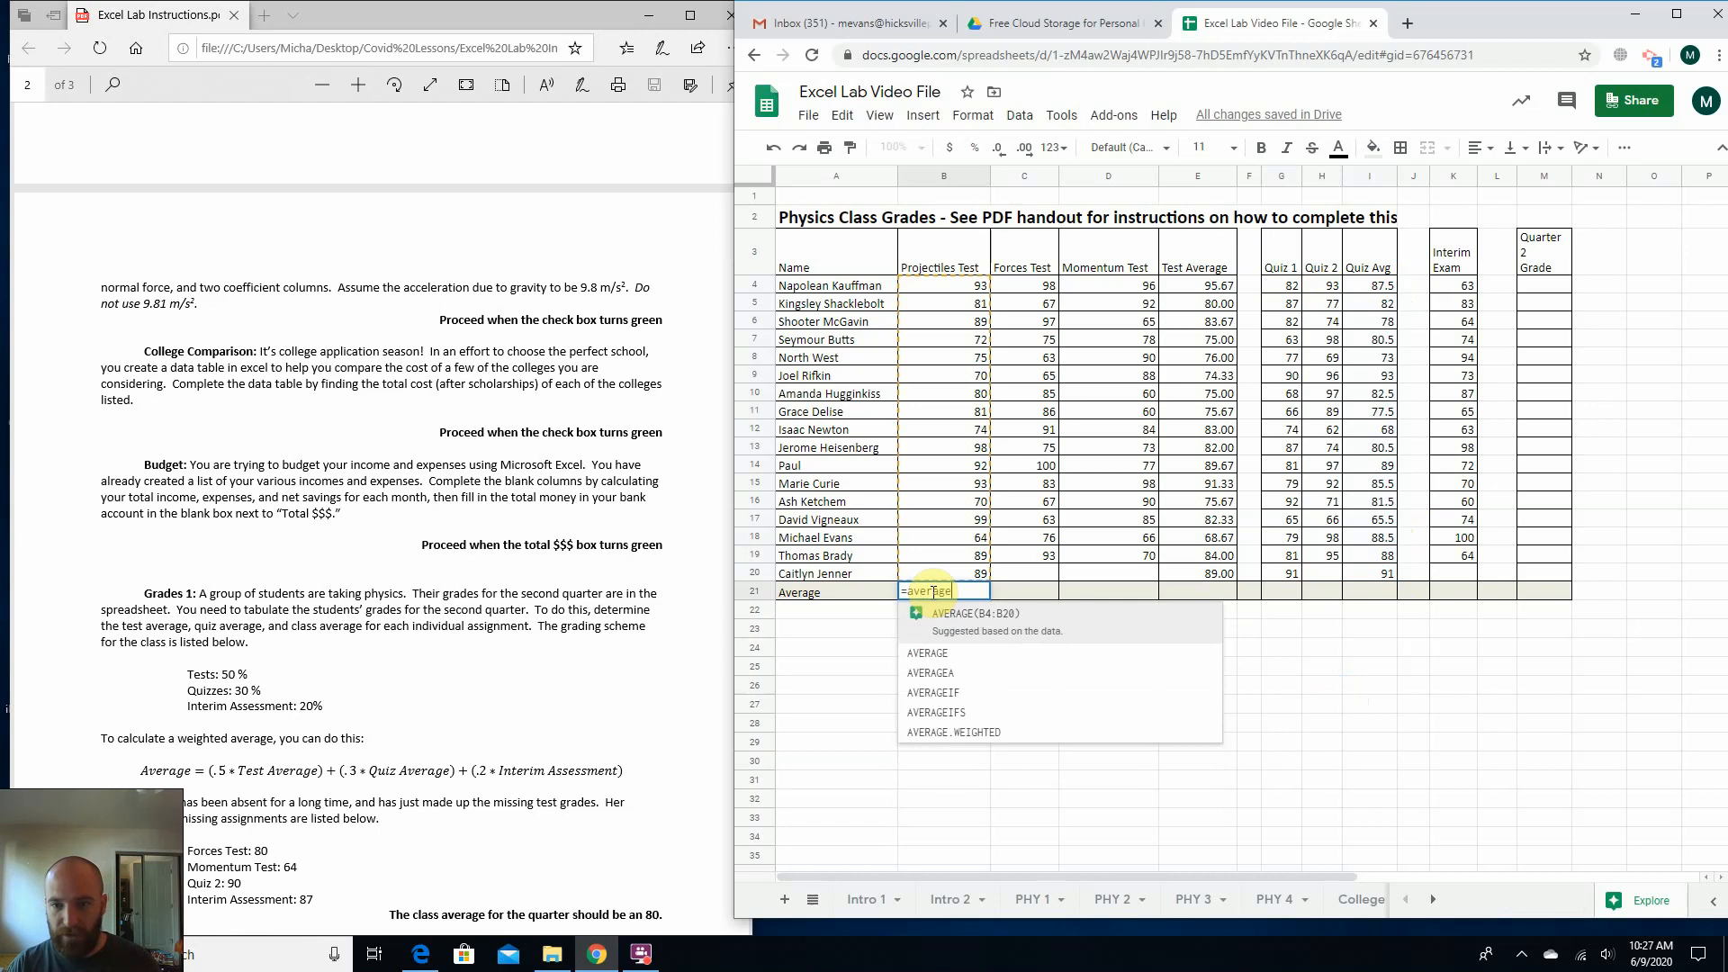
{"action": "type", "text": "("}
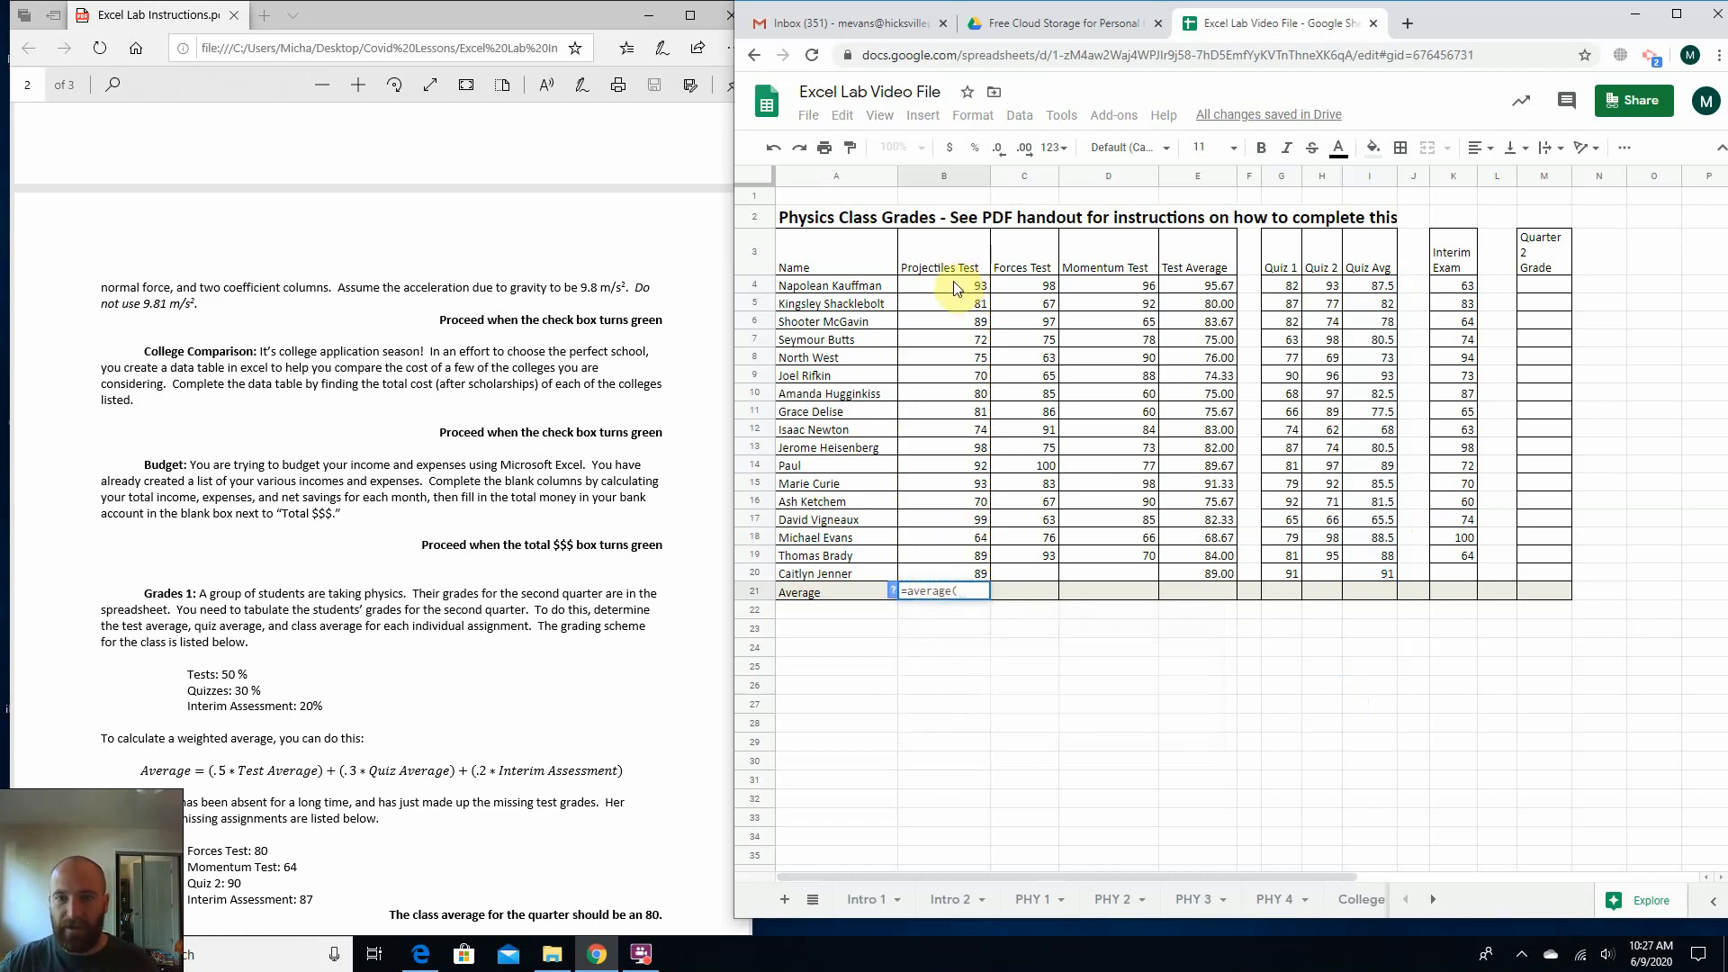
{"action": "left_click_drag", "start_coordinate": [954, 281], "coordinate": [931, 551]}
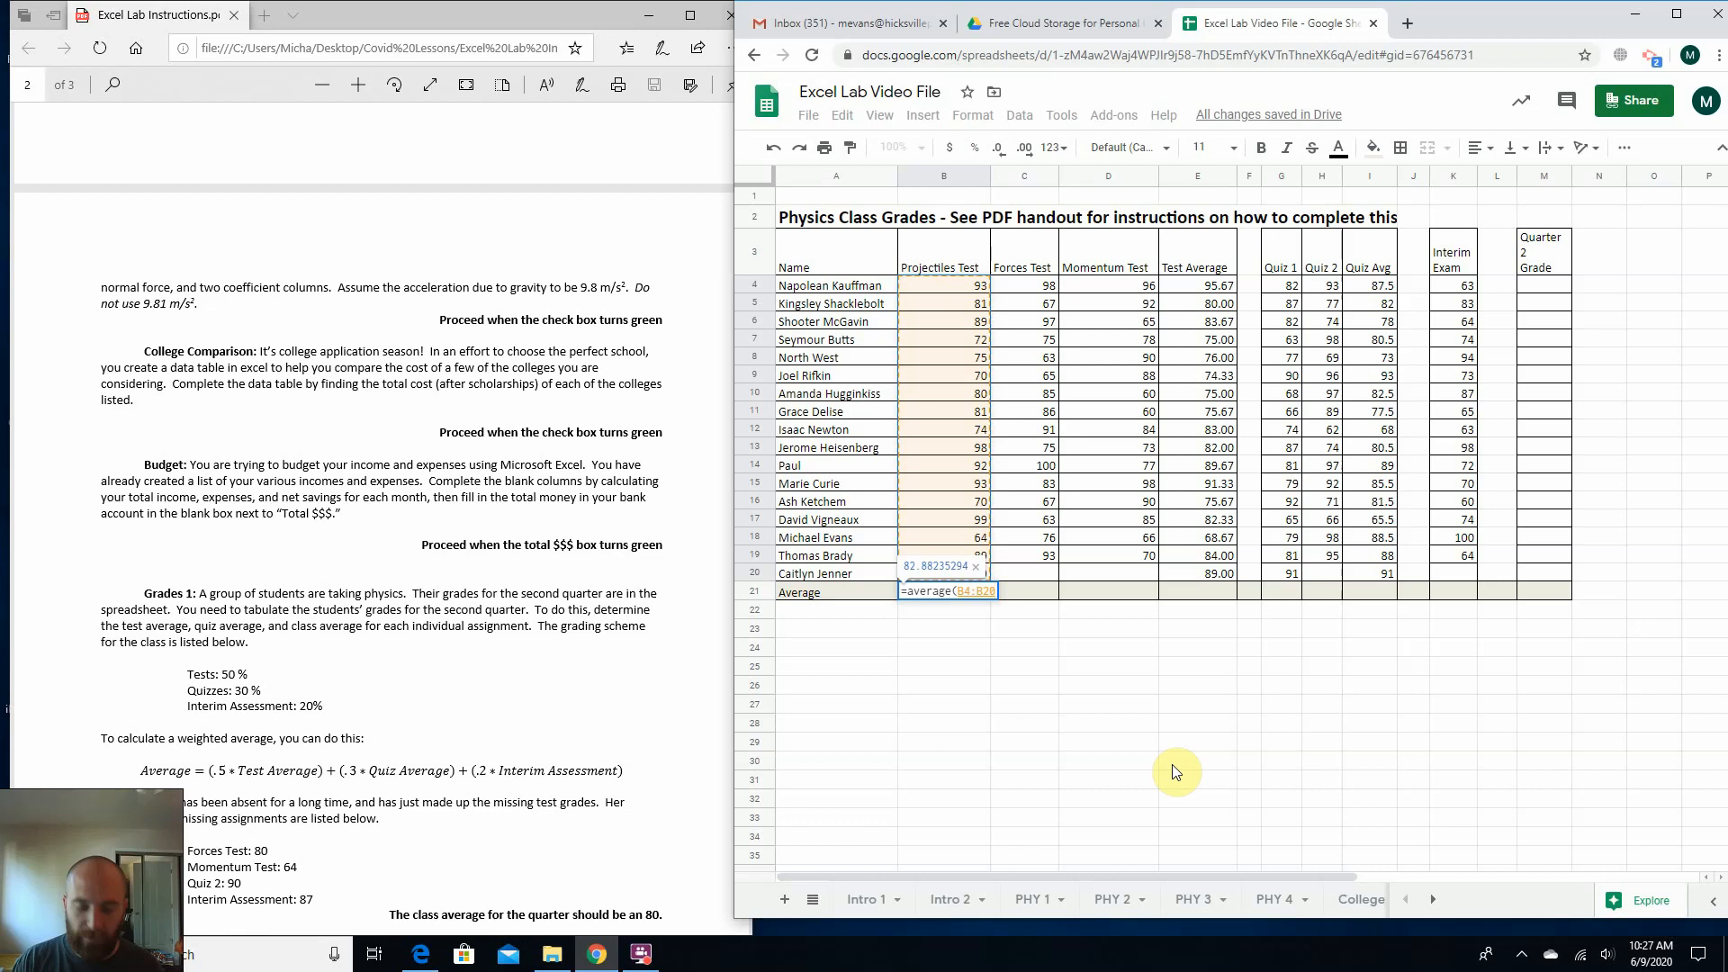
{"action": "type", "text": ")"}
{"action": "key", "text": "Return"}
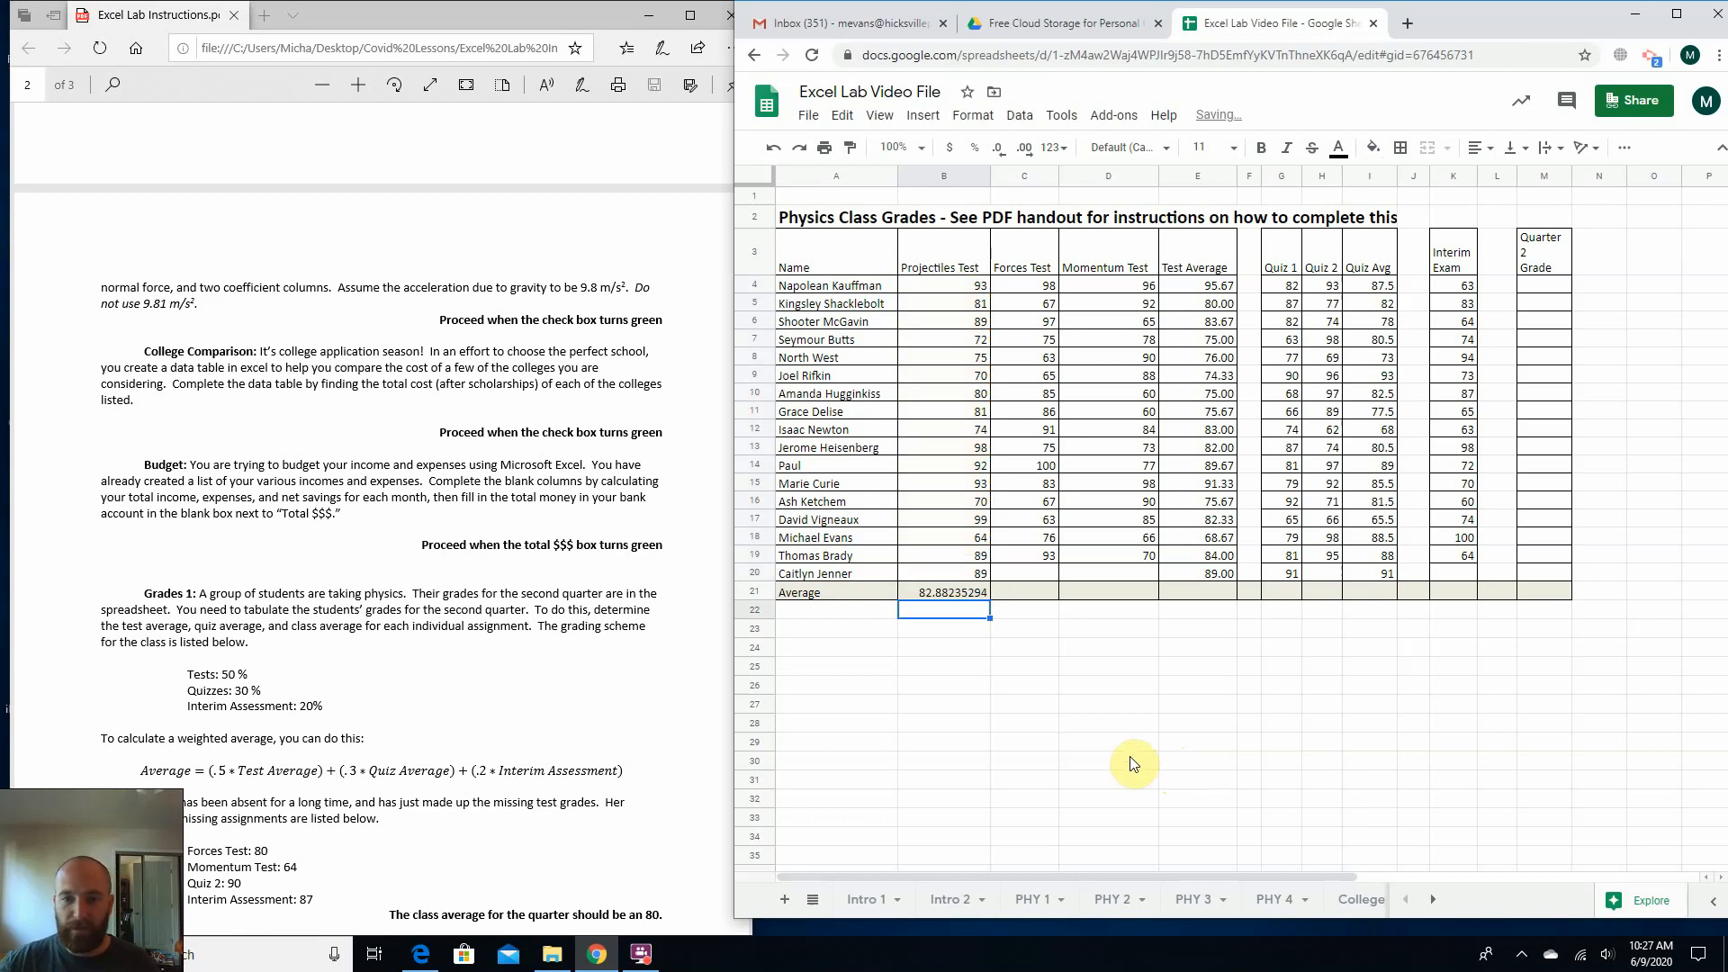
{"action": "left_click", "coordinate": [940, 596]}
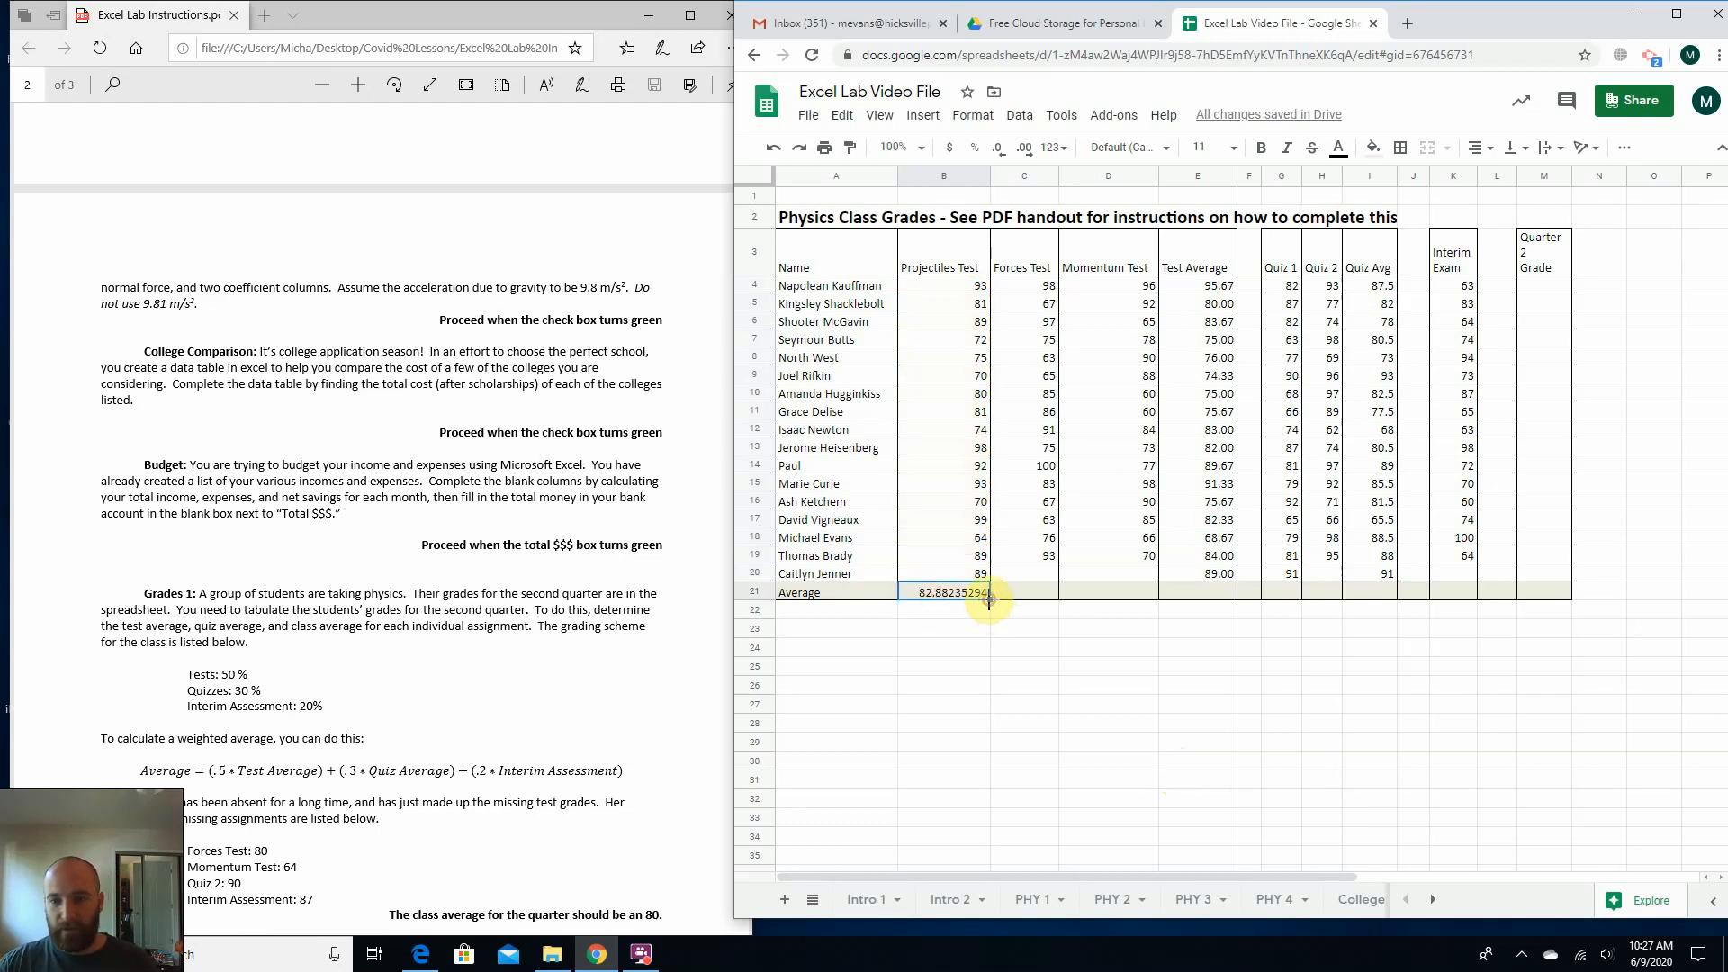
Fill the class average formula from B21 across row 21 to M21.
{"action": "left_click_drag", "start_coordinate": [989, 599], "coordinate": [1545, 596]}
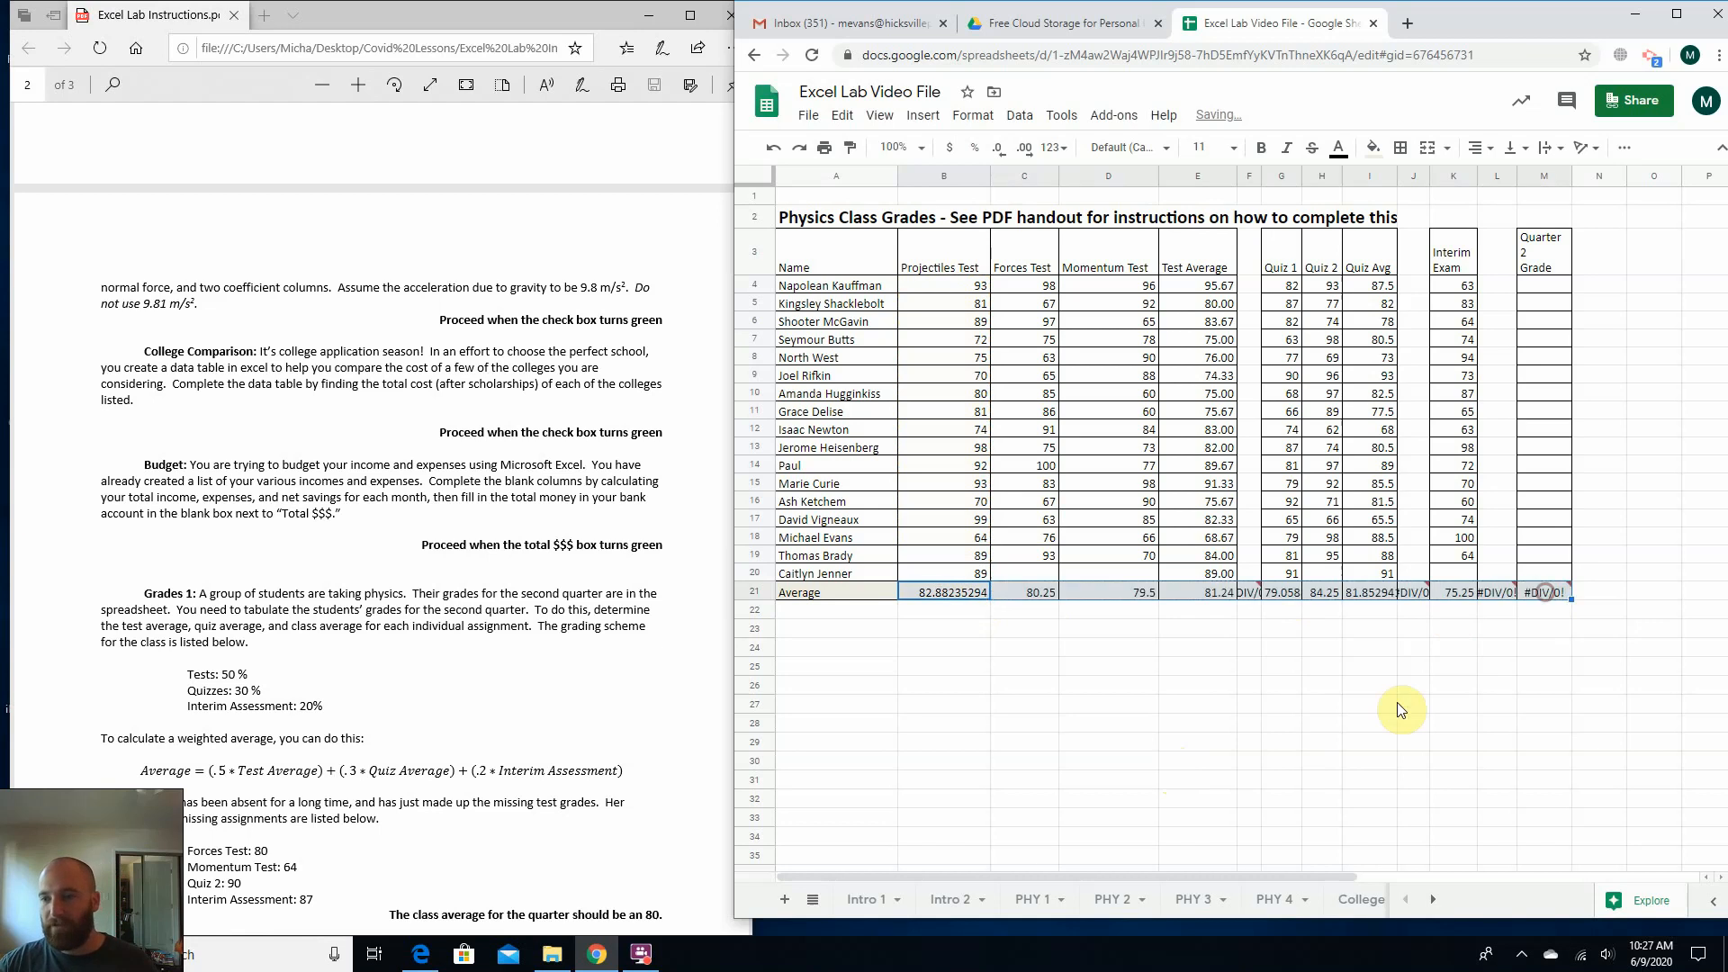
{"action": "left_click", "coordinate": [1152, 650]}
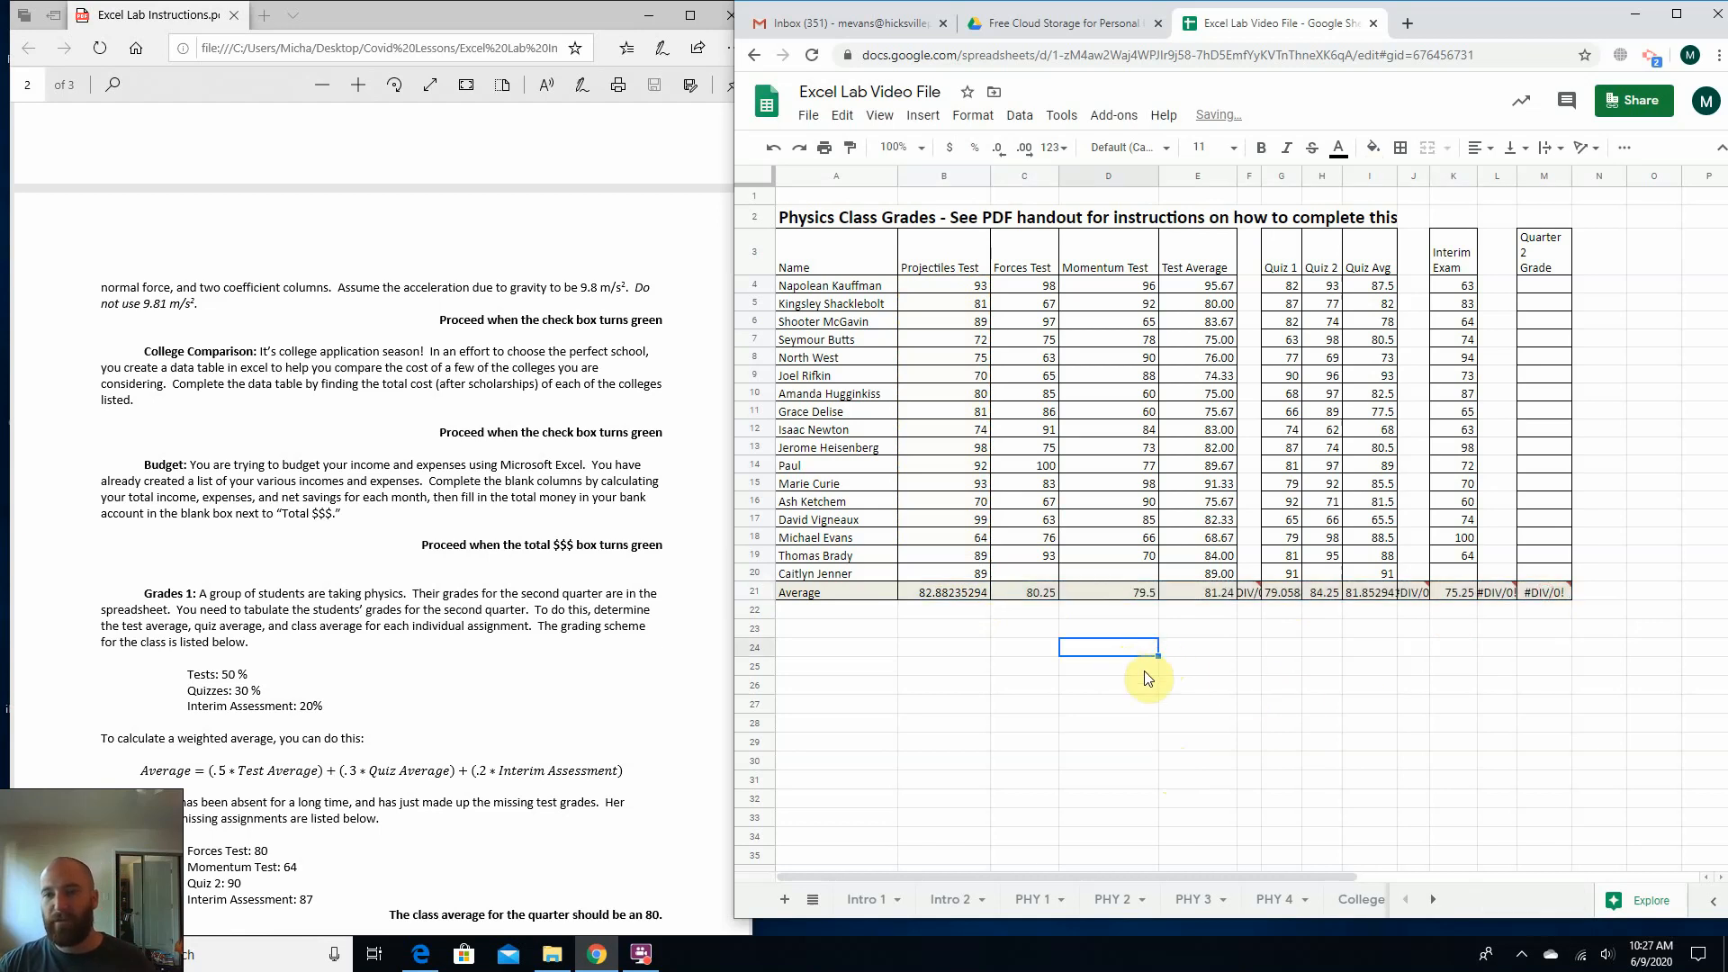
Clear the unneeded average formulas from the blank spacer columns in J21, L21 and F21.
{"action": "left_click", "coordinate": [1410, 593]}
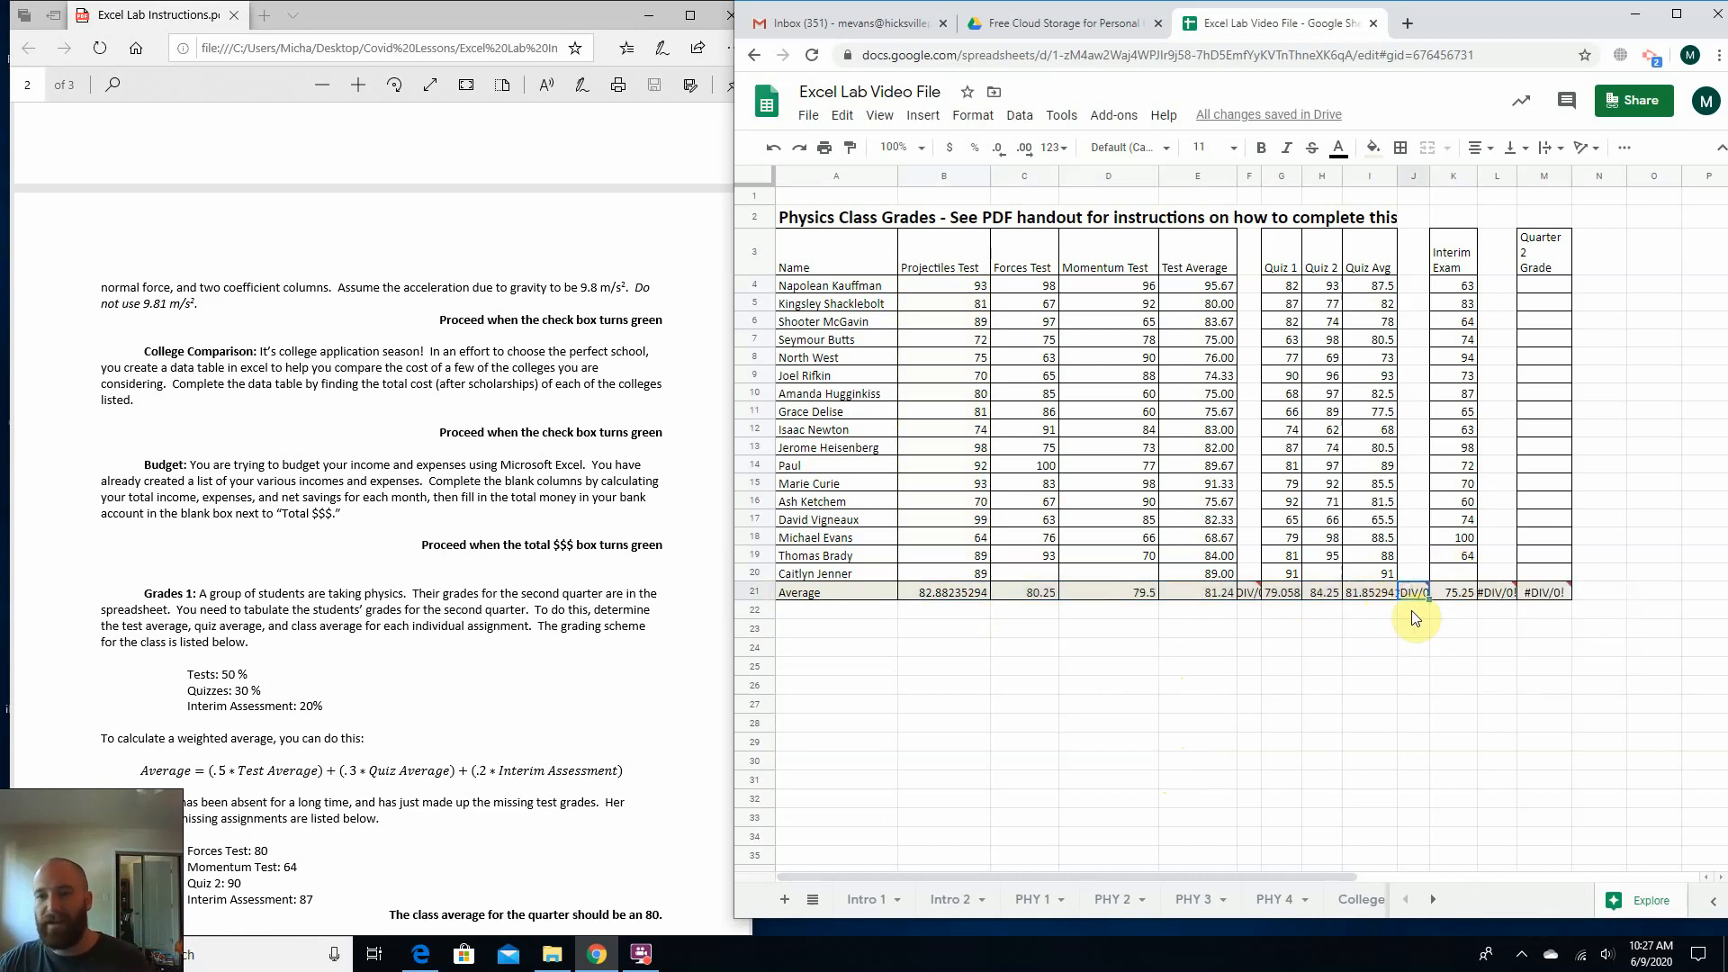
{"action": "mouse_move", "coordinate": [1415, 598]}
{"action": "key", "text": "Delete"}
{"action": "left_click", "coordinate": [1497, 592]}
{"action": "key", "text": "Delete"}
{"action": "left_click", "coordinate": [1405, 666]}
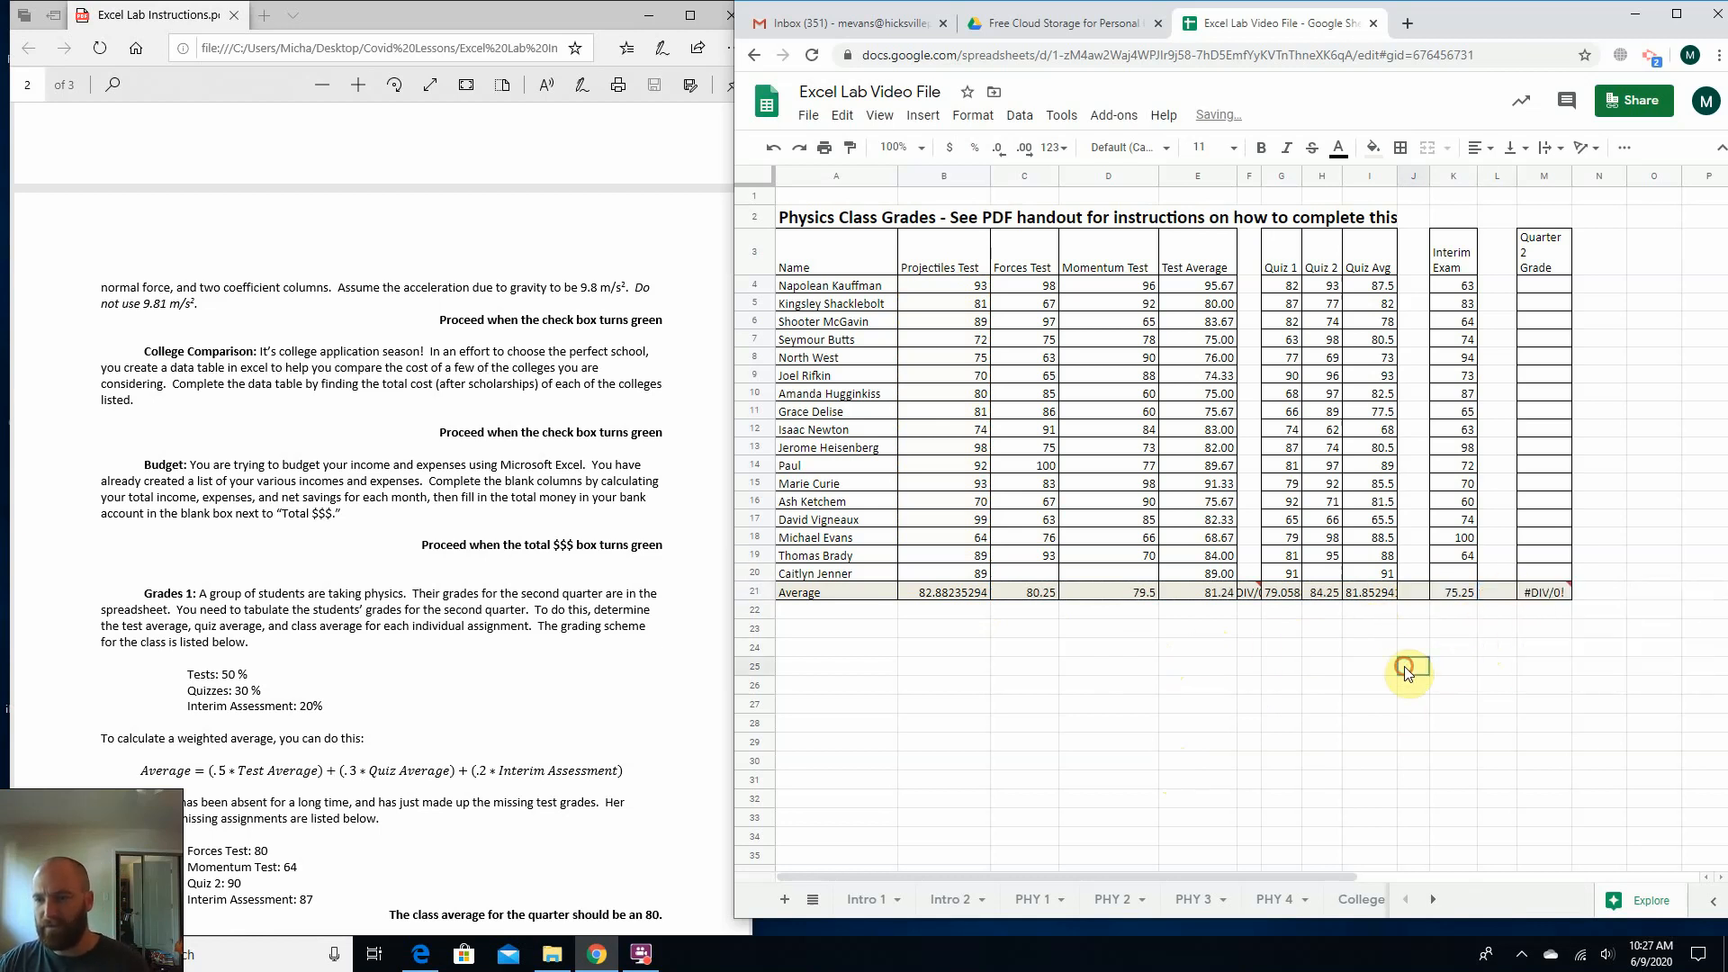
{"action": "left_click", "coordinate": [1248, 592]}
{"action": "key", "text": "Delete"}
{"action": "left_click", "coordinate": [1097, 731]}
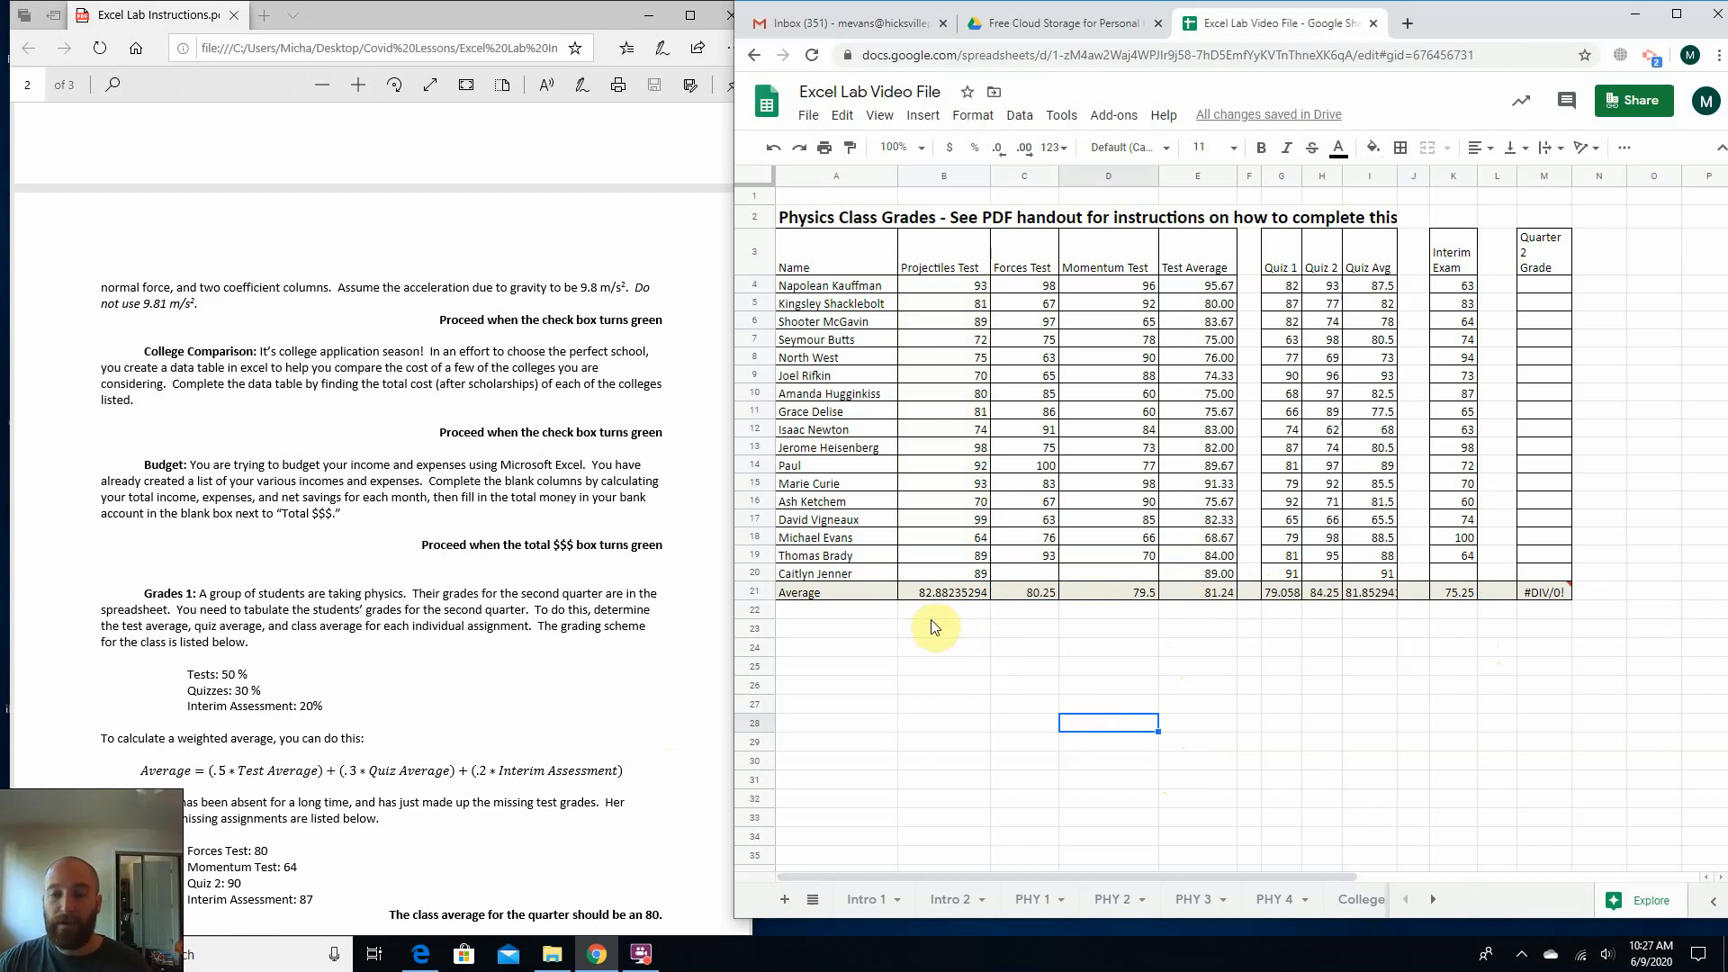
{"action": "left_click", "coordinate": [959, 593]}
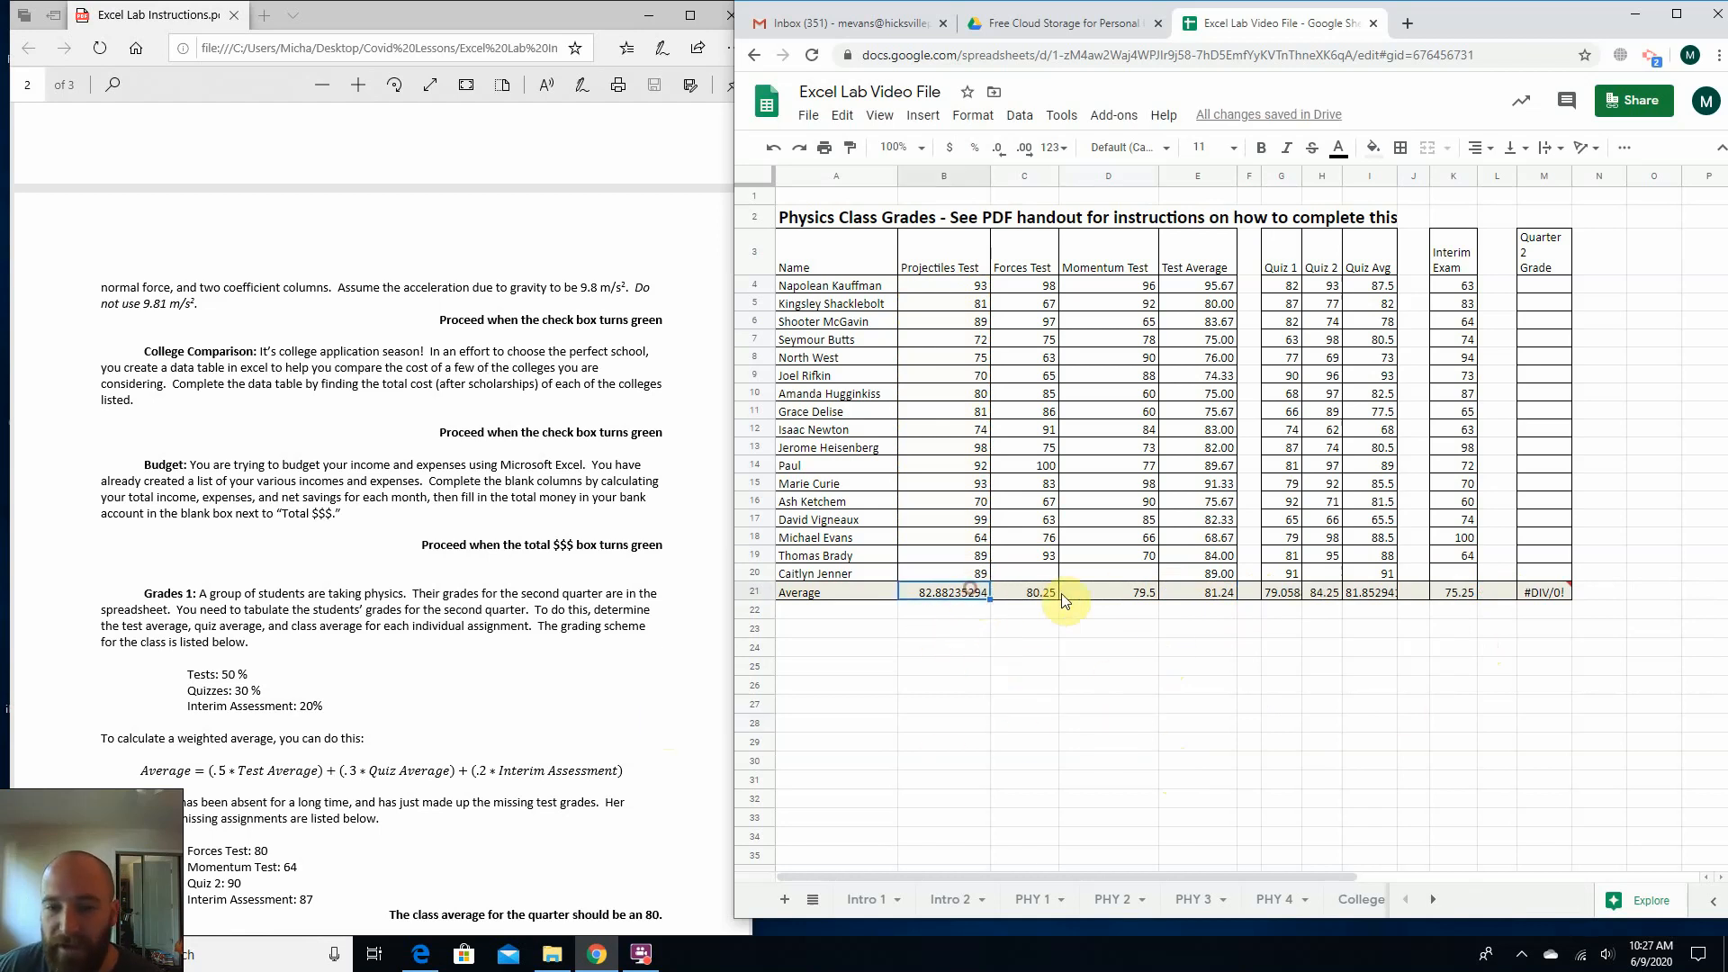
{"action": "left_click", "coordinate": [1217, 594]}
{"action": "left_click", "coordinate": [1322, 593]}
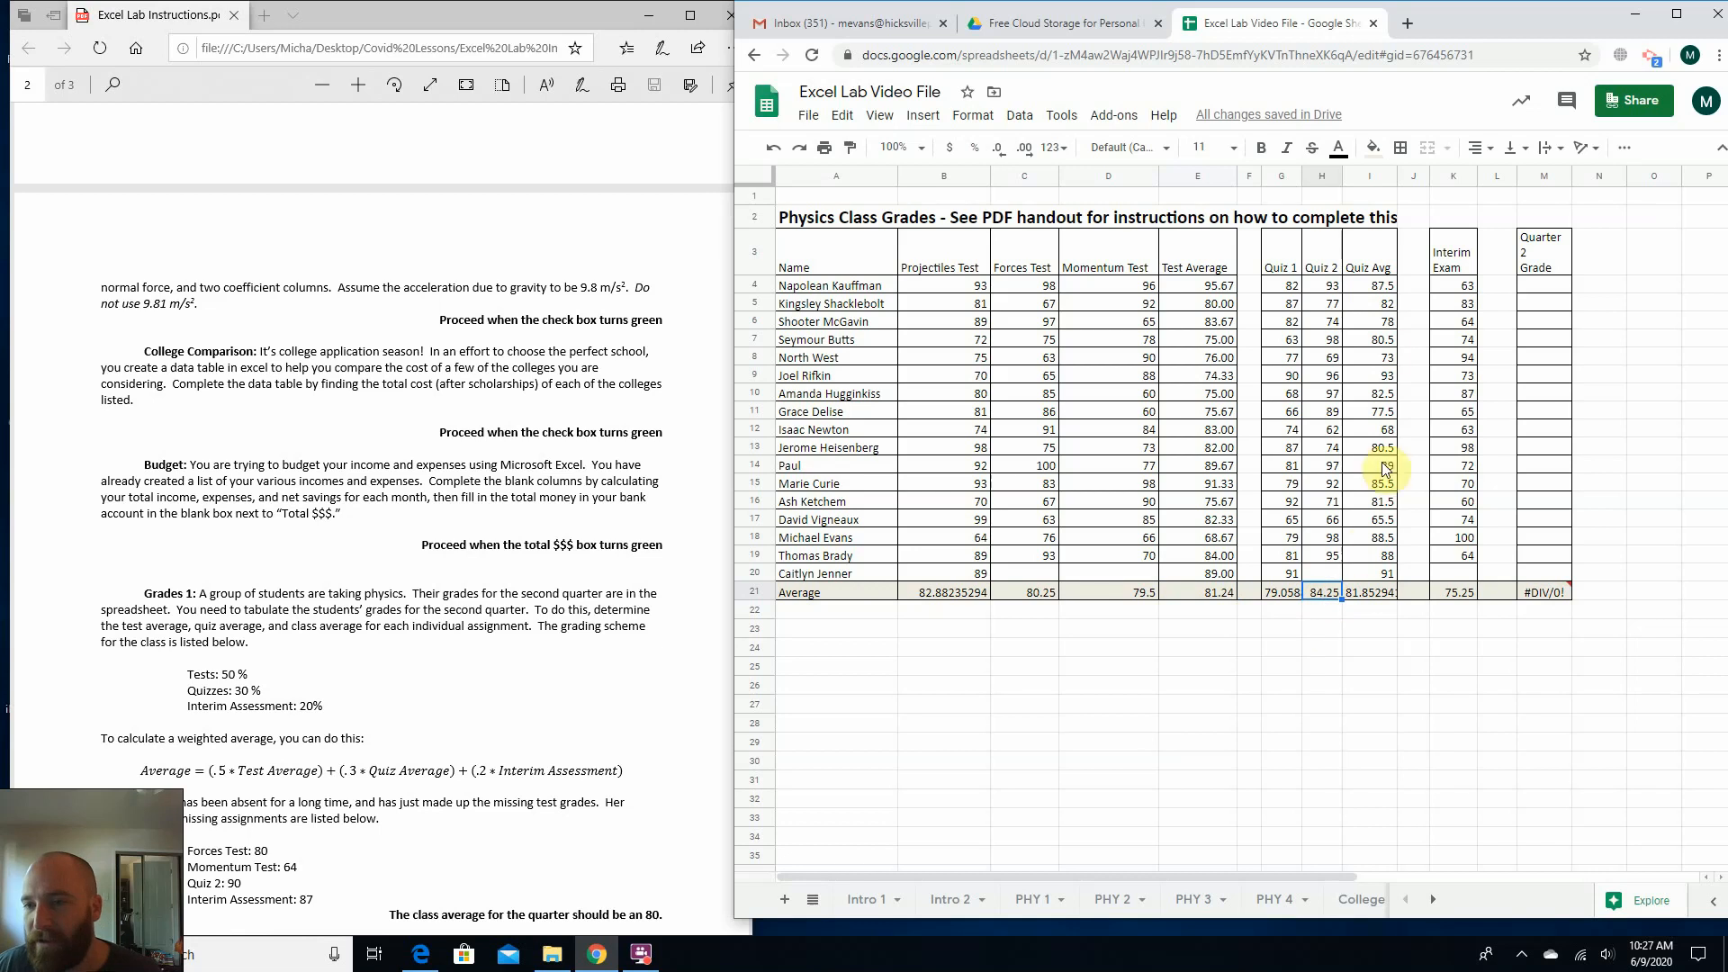
{"action": "left_click", "coordinate": [1370, 286]}
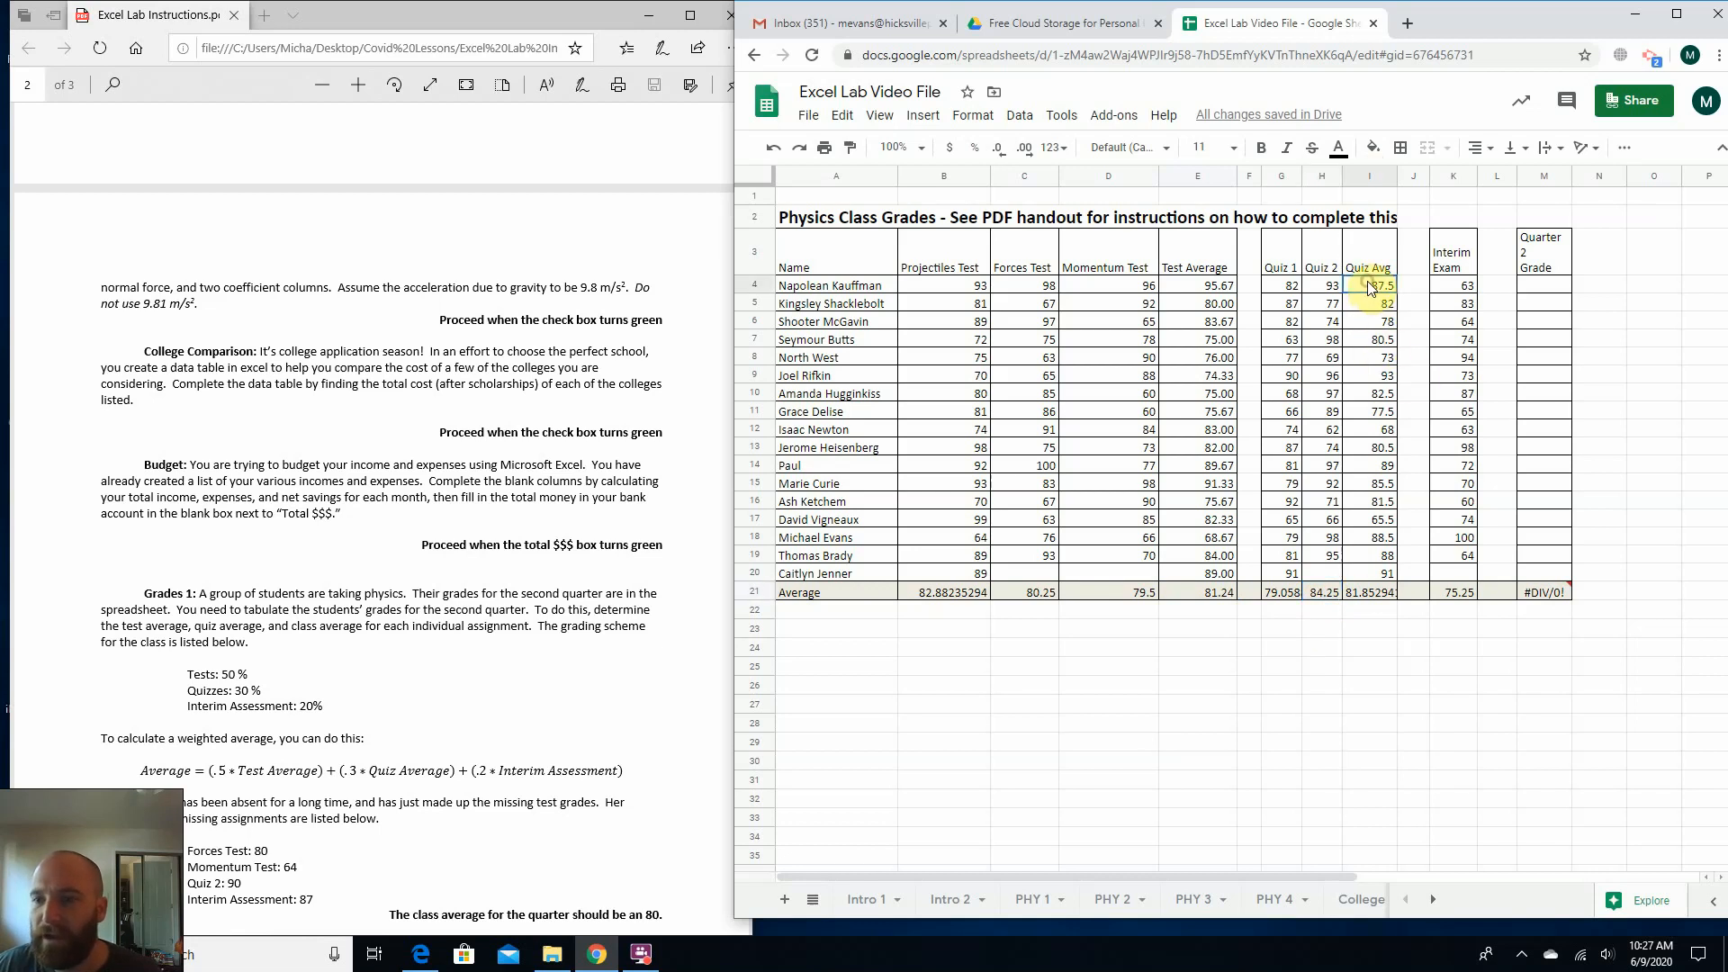
Try extra decimal places on the Test Average values in E4:E20, and round their display to whole numbers.
{"action": "left_click_drag", "start_coordinate": [1222, 286], "coordinate": [1226, 579]}
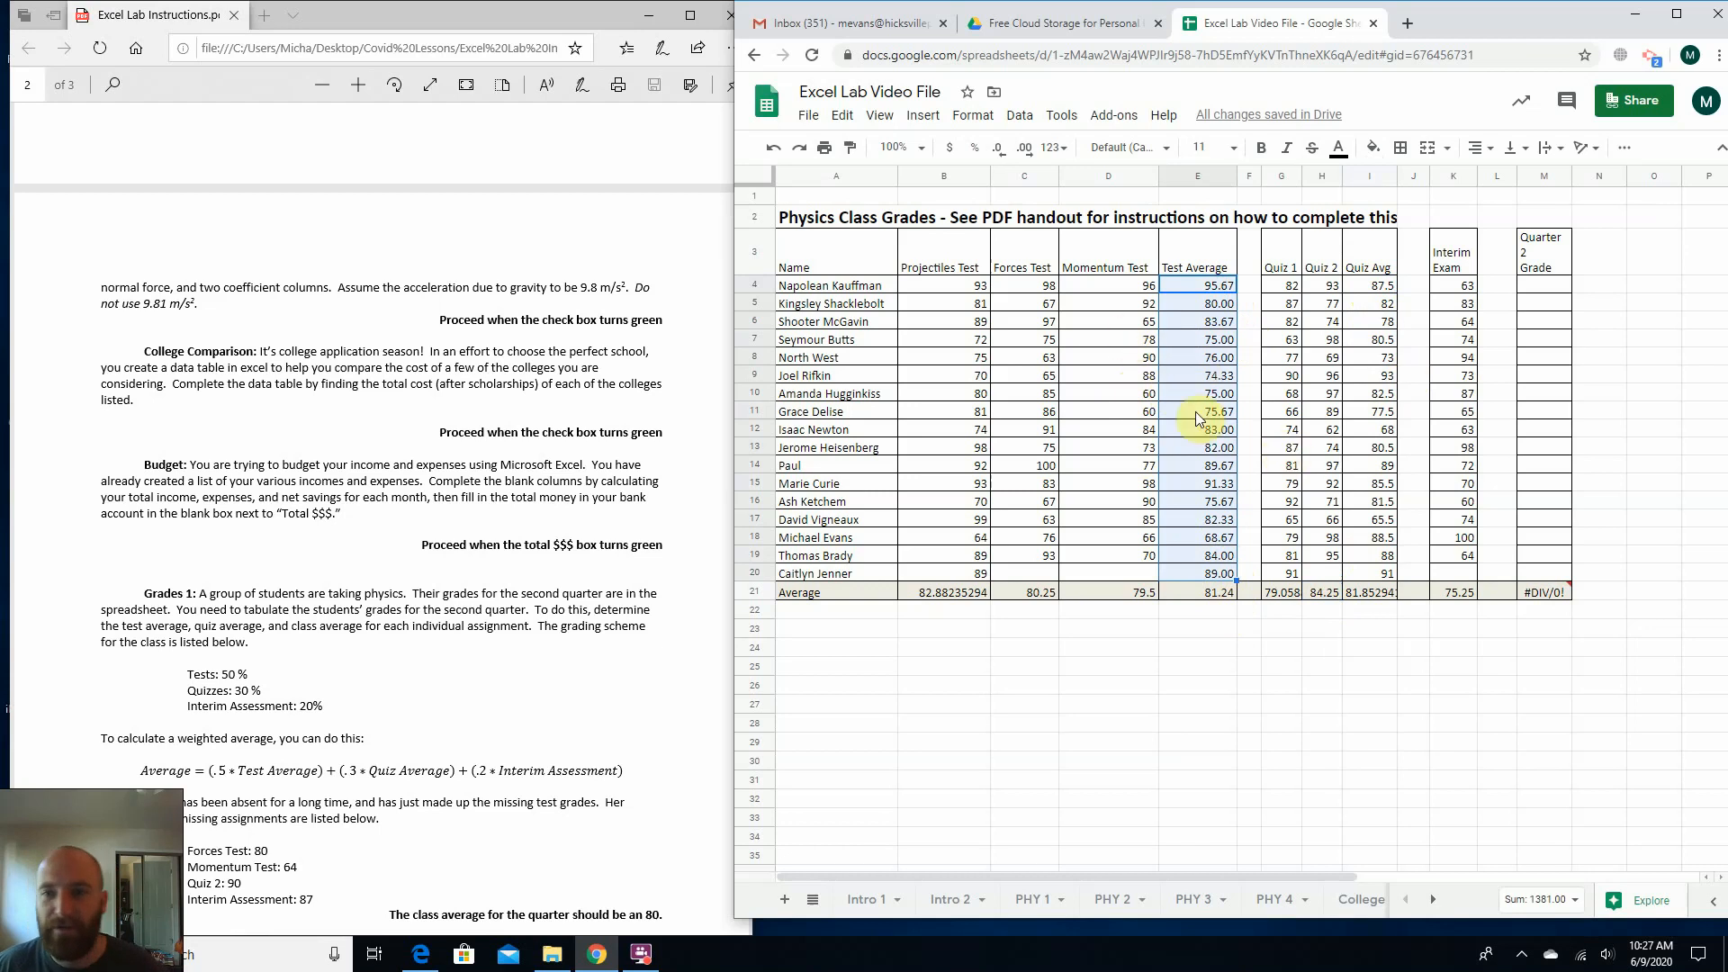
{"action": "left_click", "coordinate": [1017, 159]}
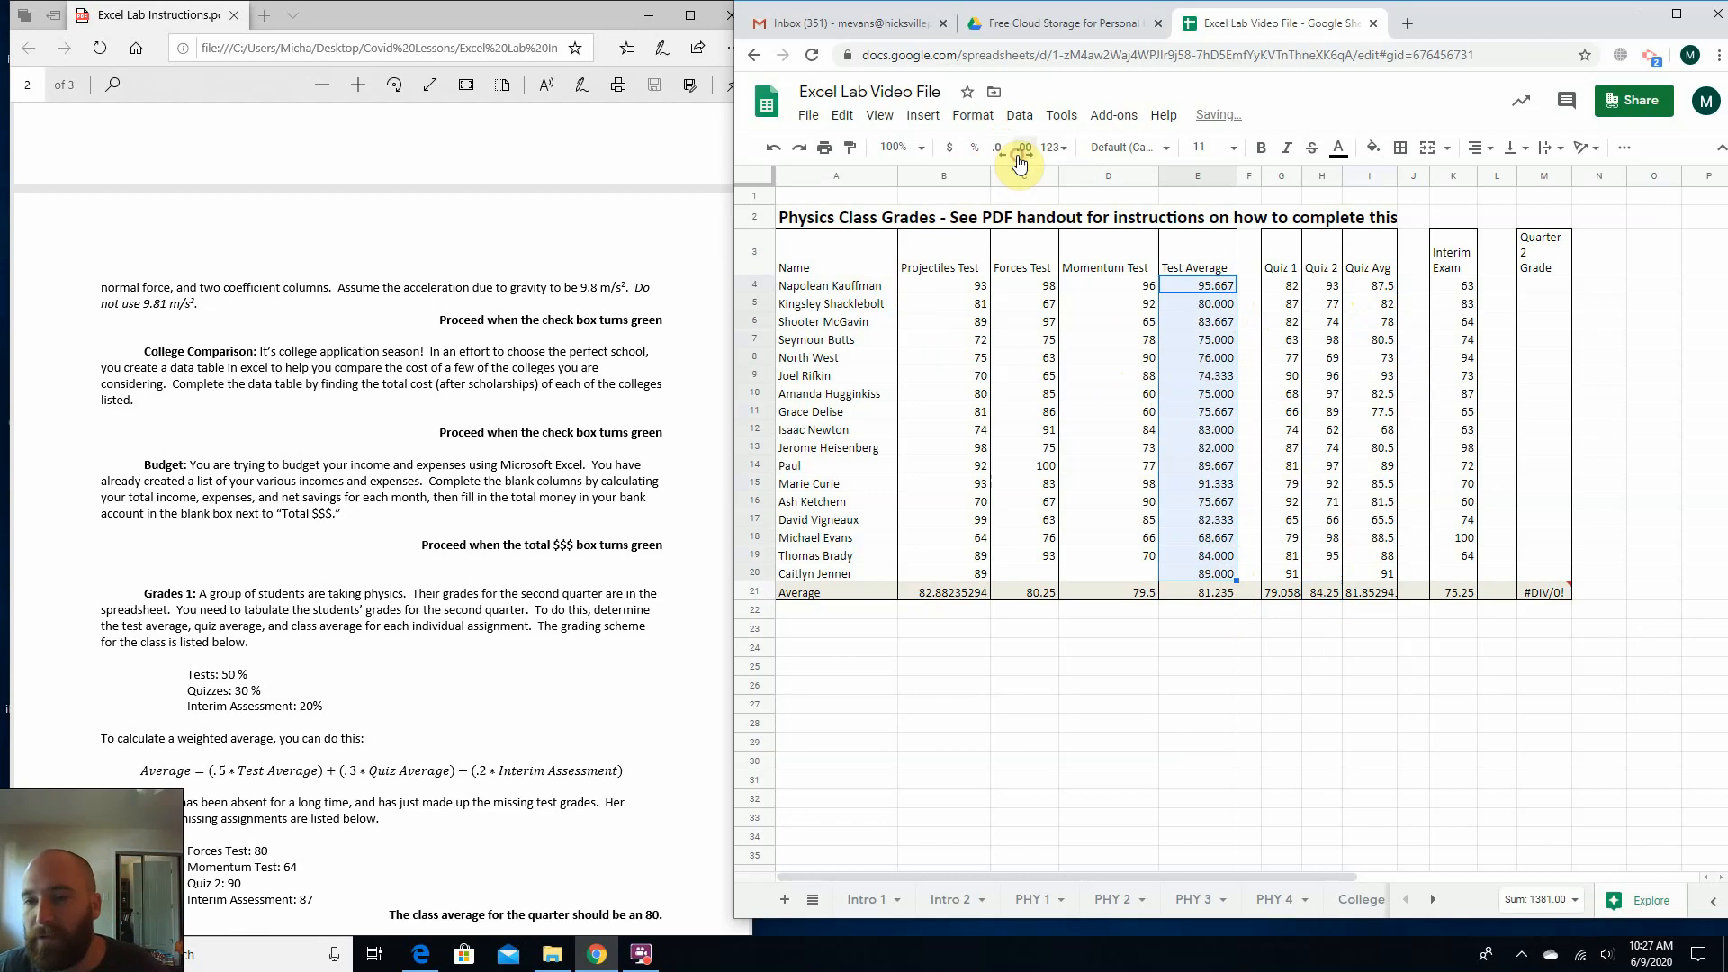
{"action": "left_click", "coordinate": [1019, 158]}
{"action": "left_click", "coordinate": [1020, 159]}
{"action": "left_click", "coordinate": [1019, 159]}
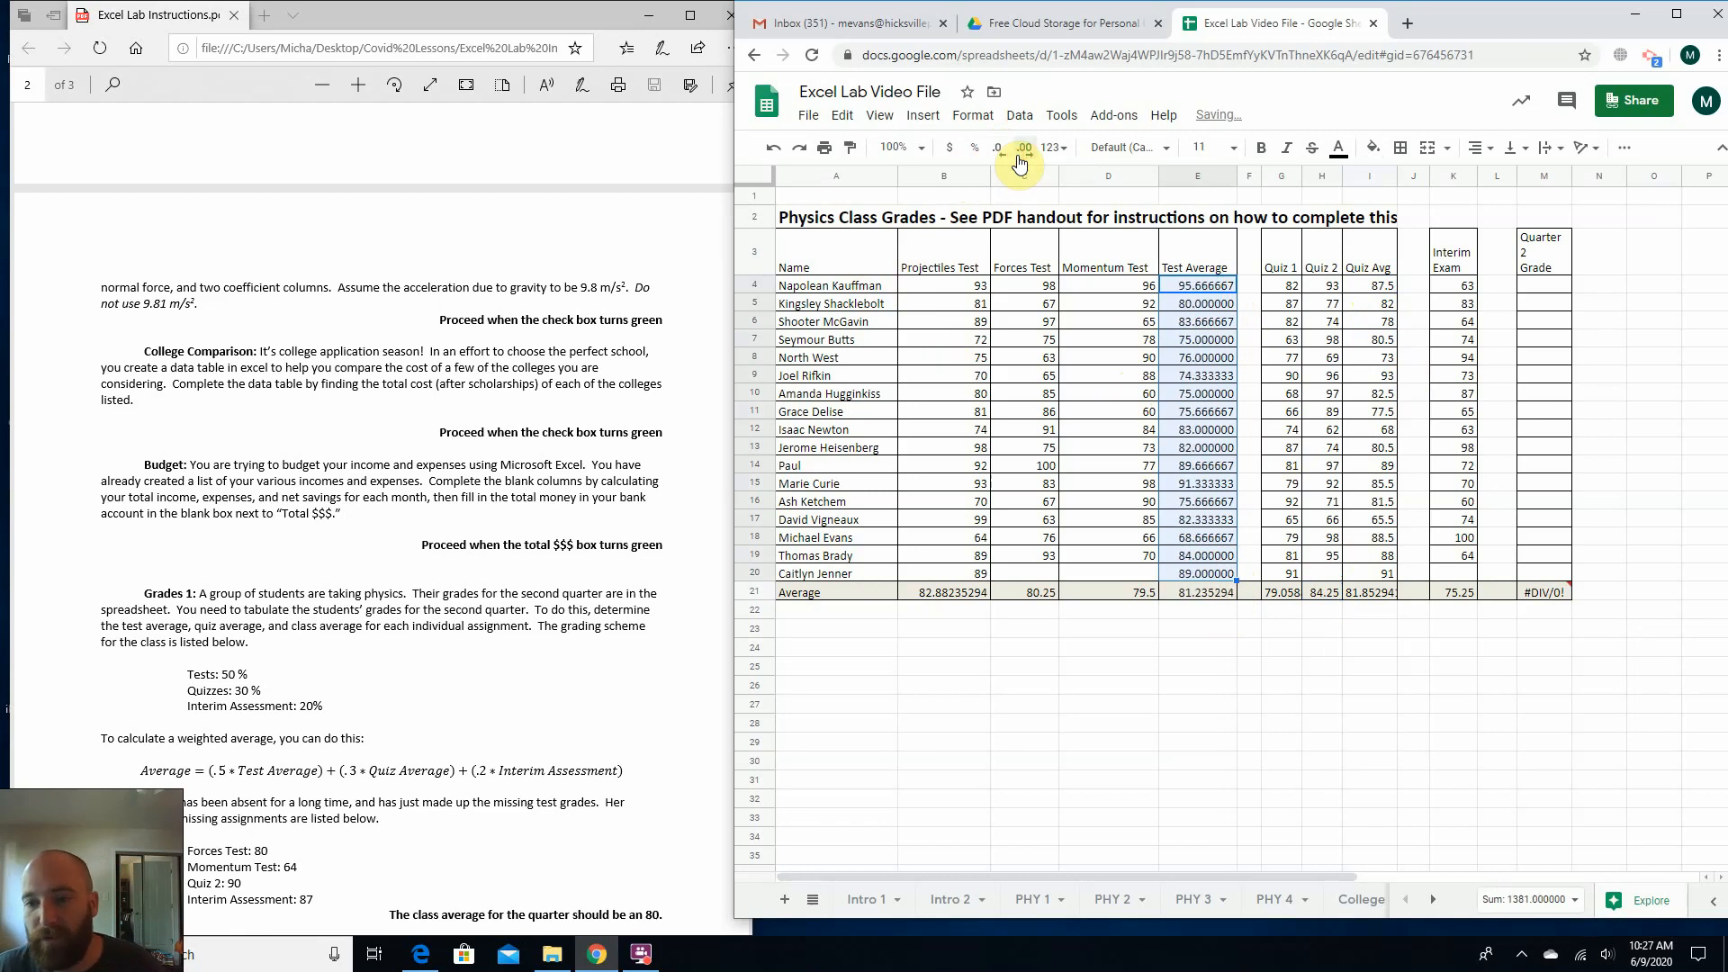
{"action": "left_click", "coordinate": [1001, 159]}
{"action": "left_click", "coordinate": [1001, 158]}
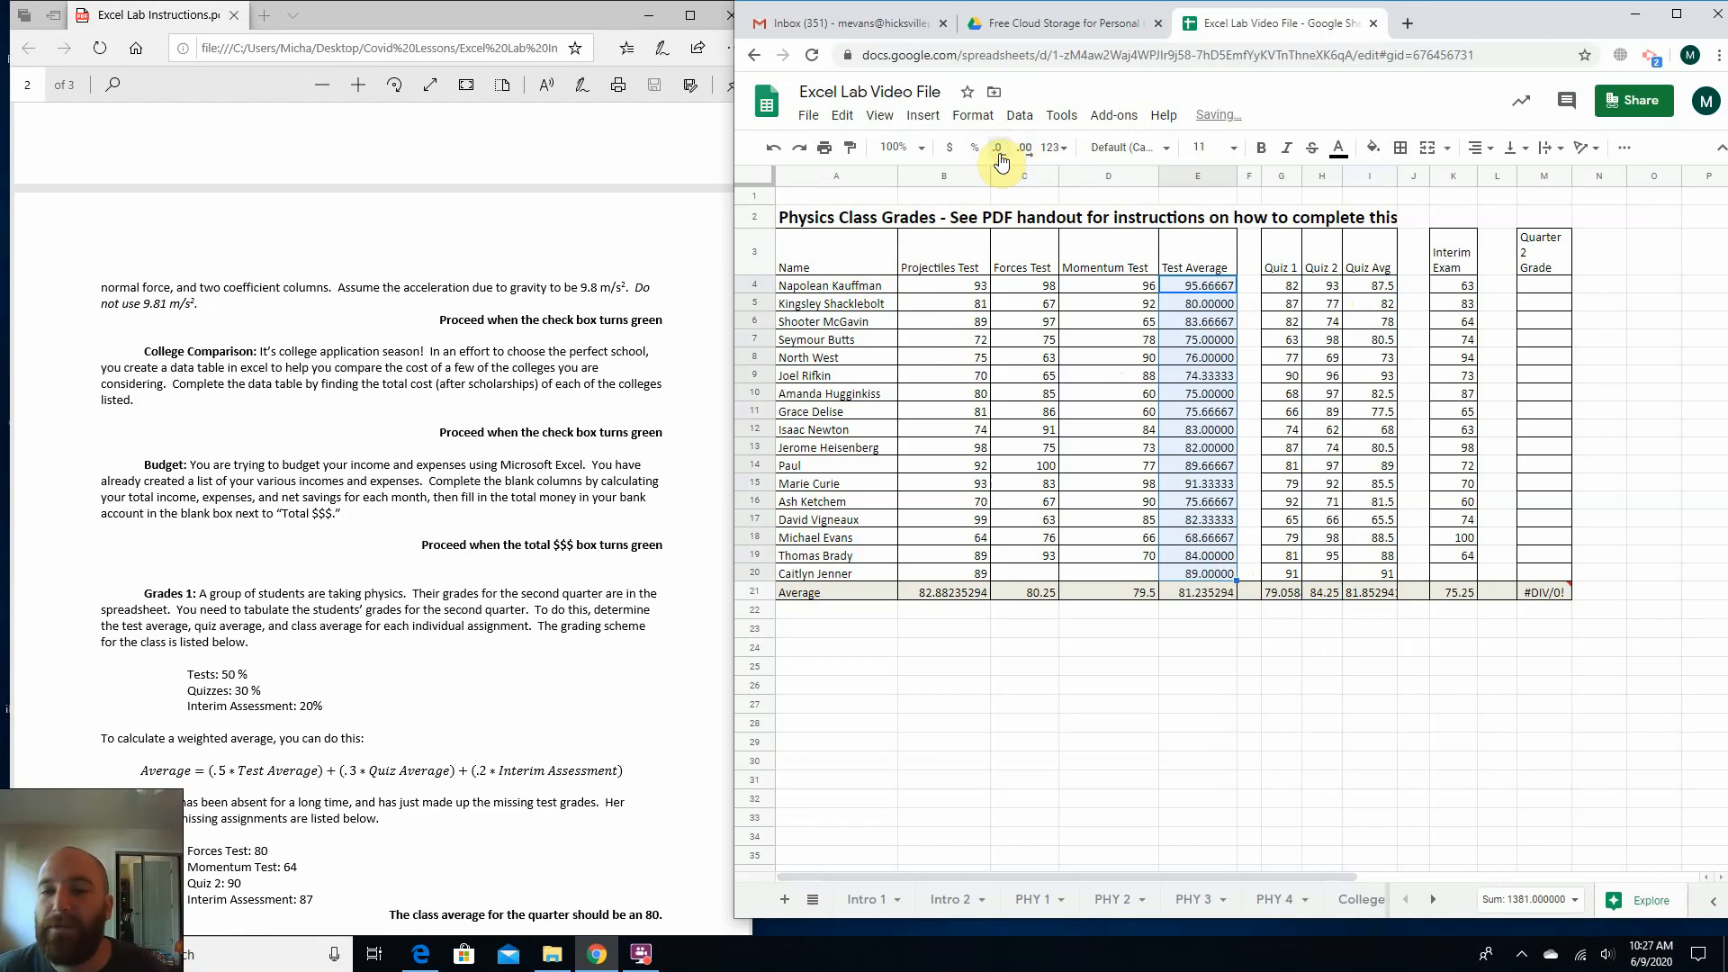
{"action": "left_click", "coordinate": [1001, 158]}
{"action": "left_click", "coordinate": [1001, 159]}
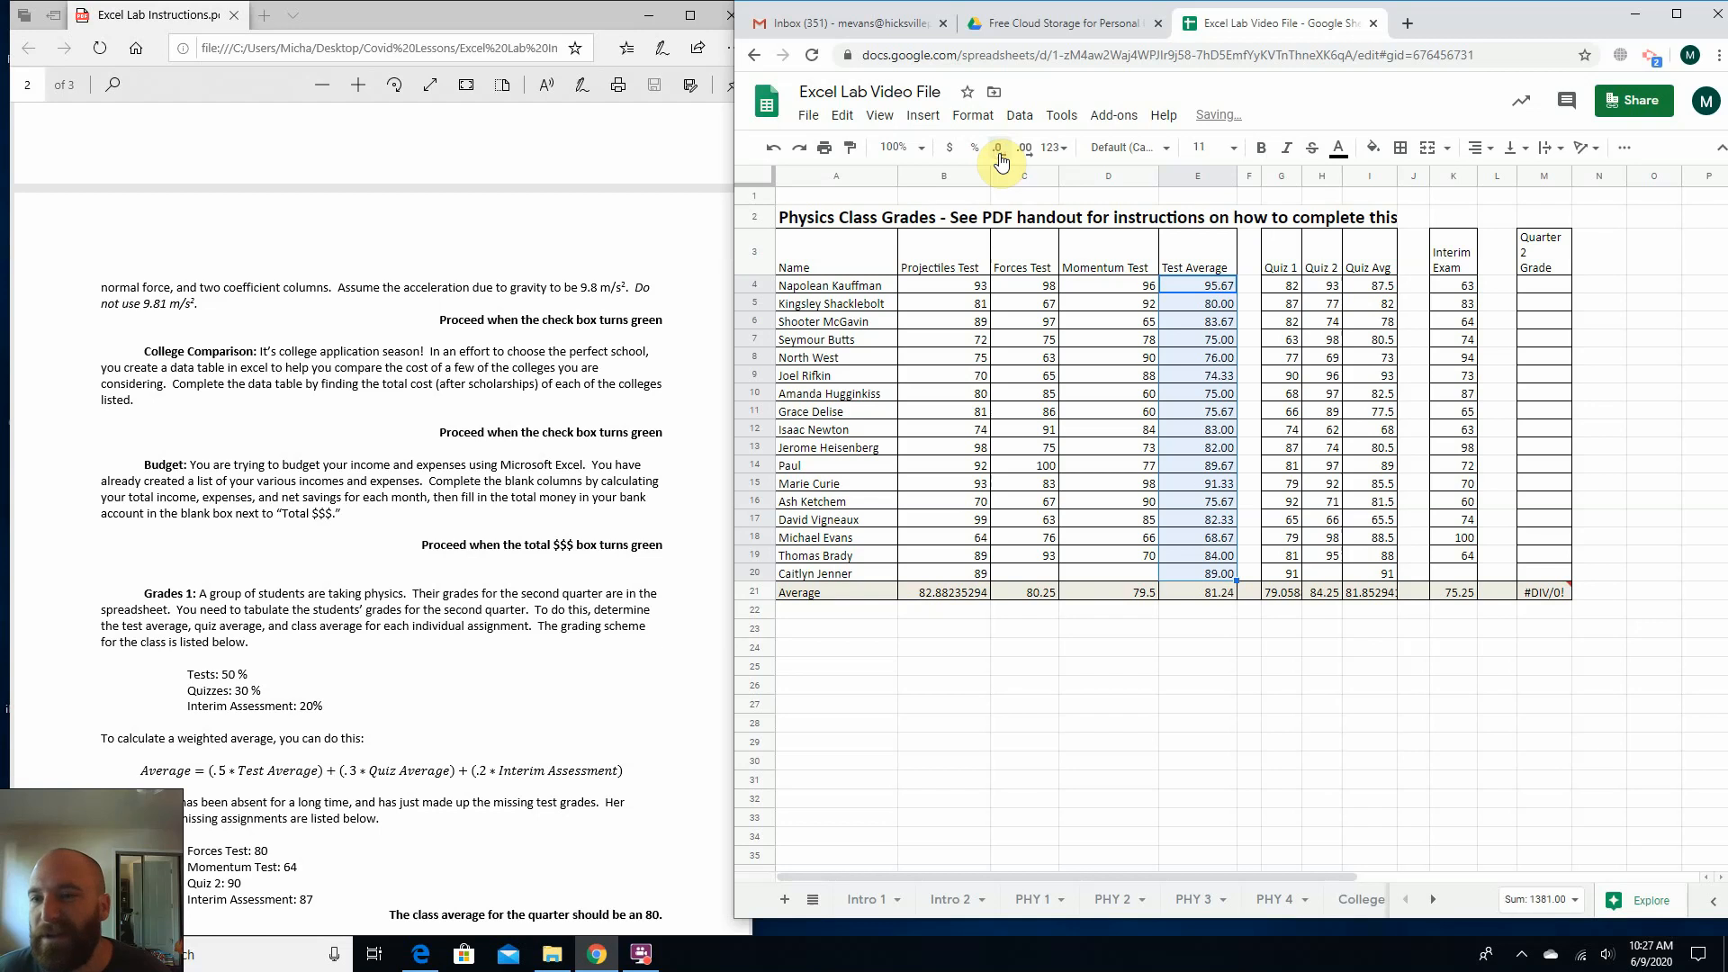
{"action": "left_click", "coordinate": [1001, 158]}
{"action": "left_click", "coordinate": [1001, 158]}
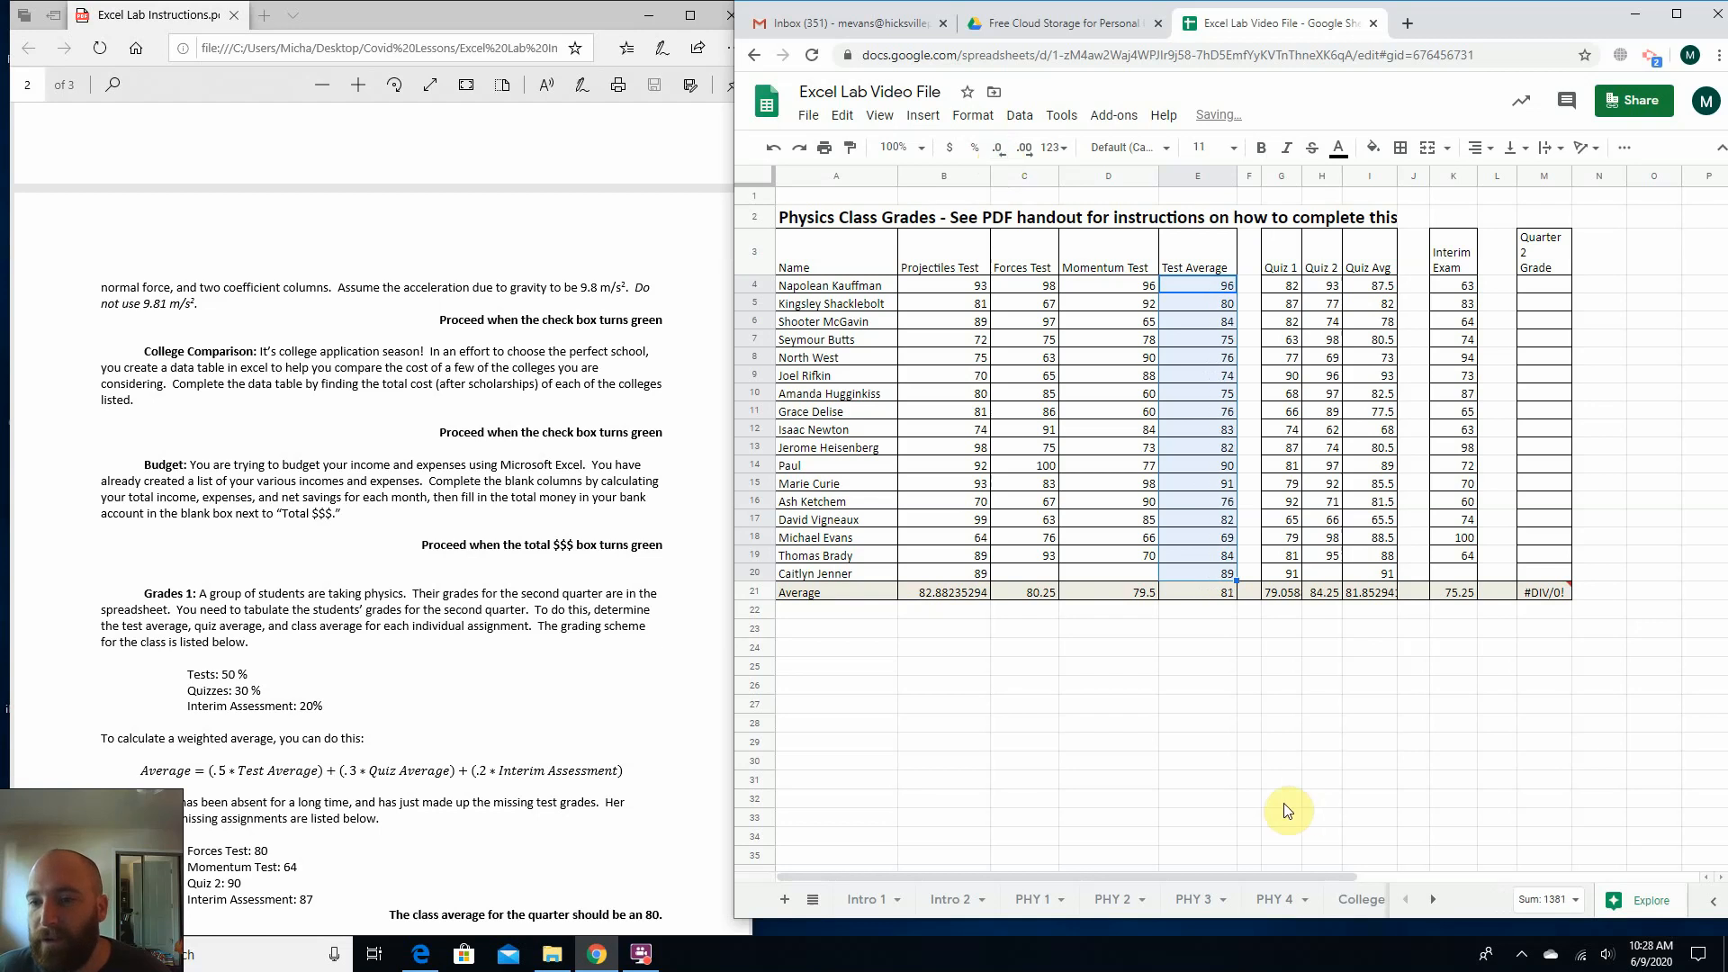
{"action": "left_click", "coordinate": [999, 630]}
Format the Average row from B21 to M21 to display whole numbers without decimals.
{"action": "left_click_drag", "start_coordinate": [954, 593], "coordinate": [1548, 598]}
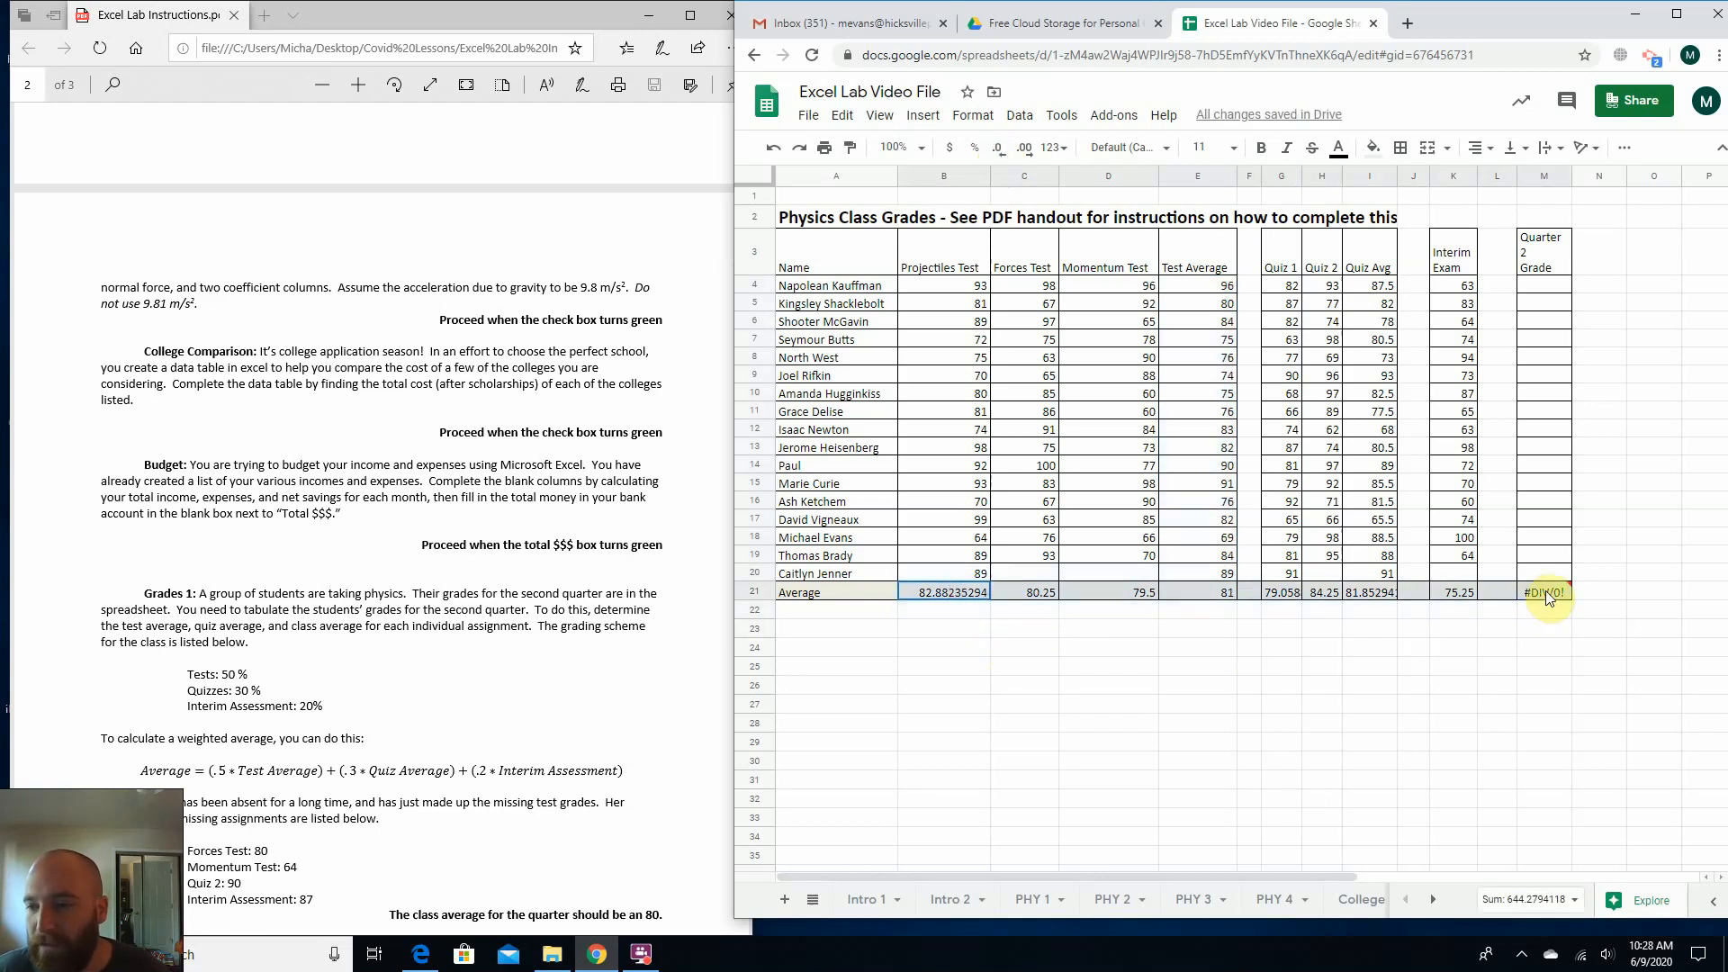
{"action": "left_click", "coordinate": [1006, 154]}
{"action": "left_click", "coordinate": [1006, 155]}
{"action": "left_click", "coordinate": [1006, 155]}
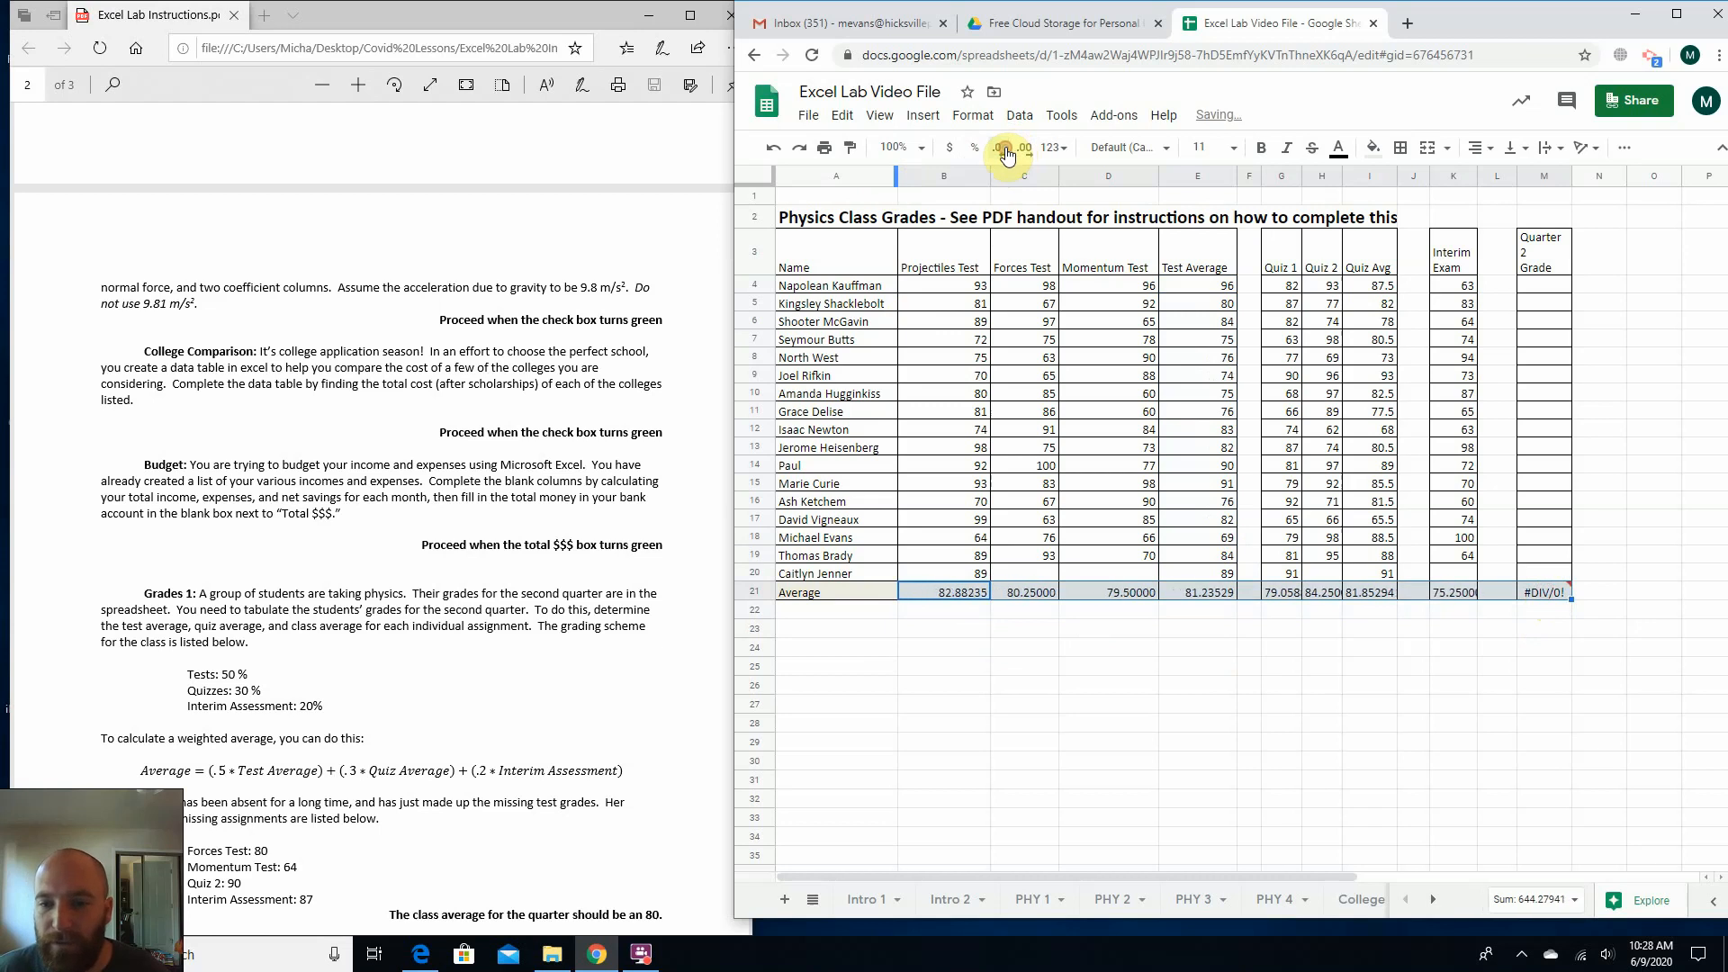
{"action": "left_click", "coordinate": [1007, 155]}
{"action": "left_click", "coordinate": [1007, 154]}
{"action": "left_click", "coordinate": [1006, 154]}
{"action": "left_click", "coordinate": [1006, 155]}
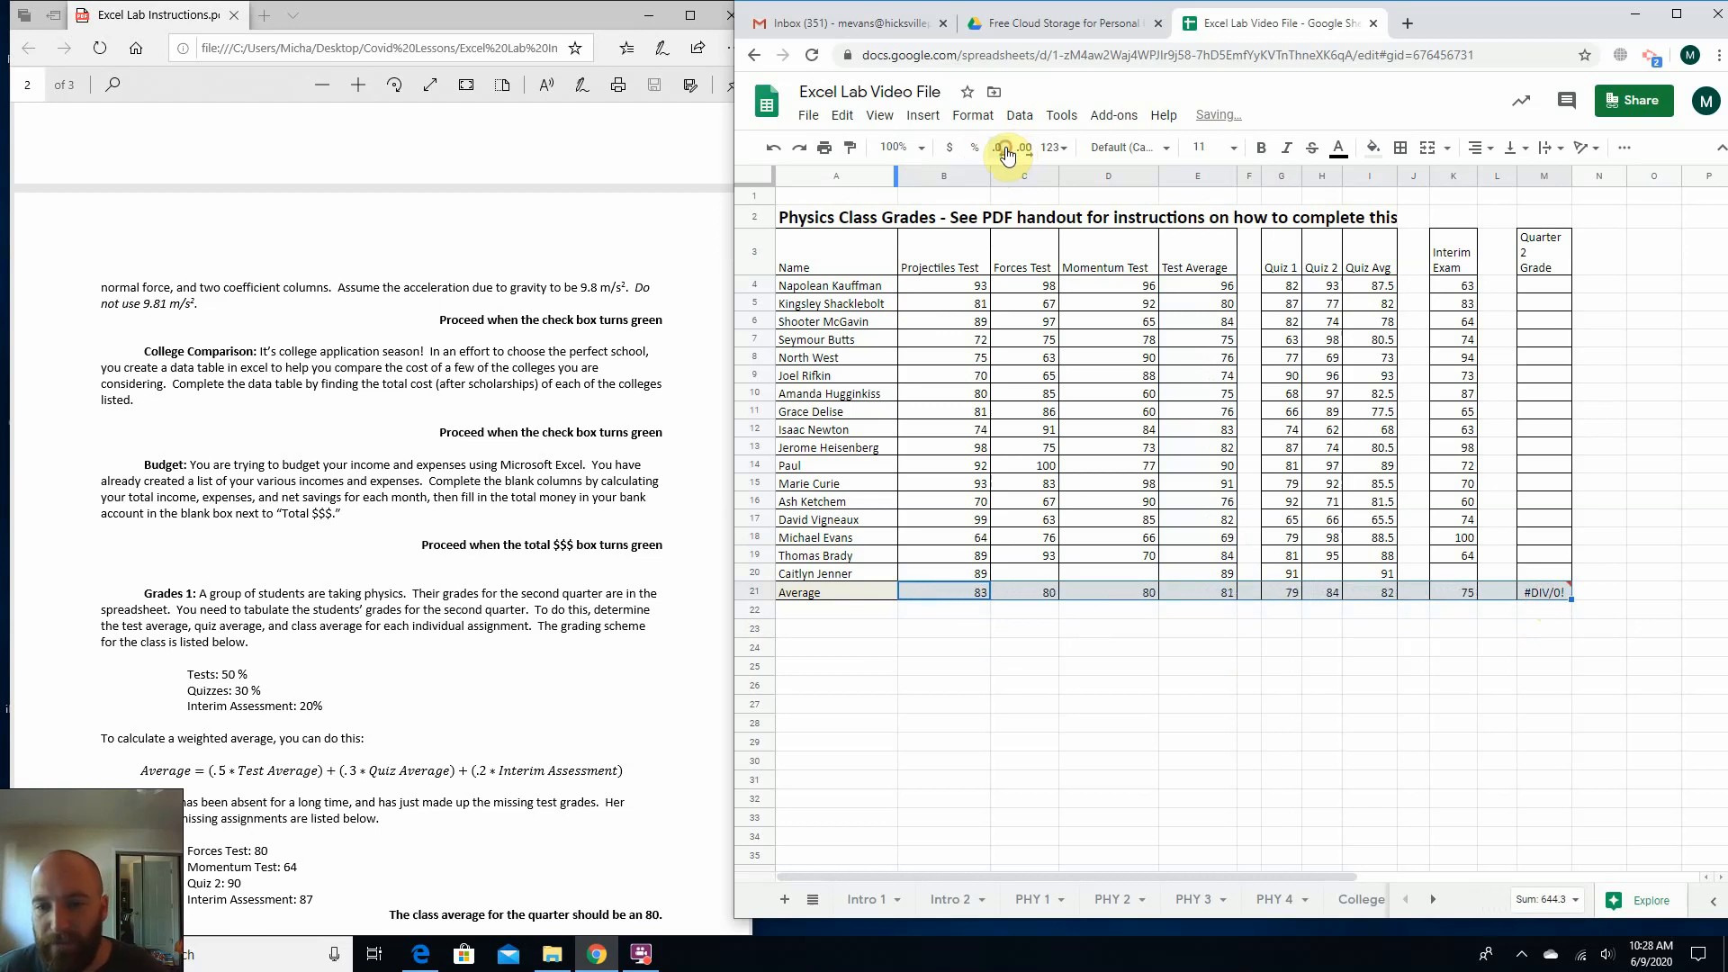
{"action": "left_click", "coordinate": [1100, 761]}
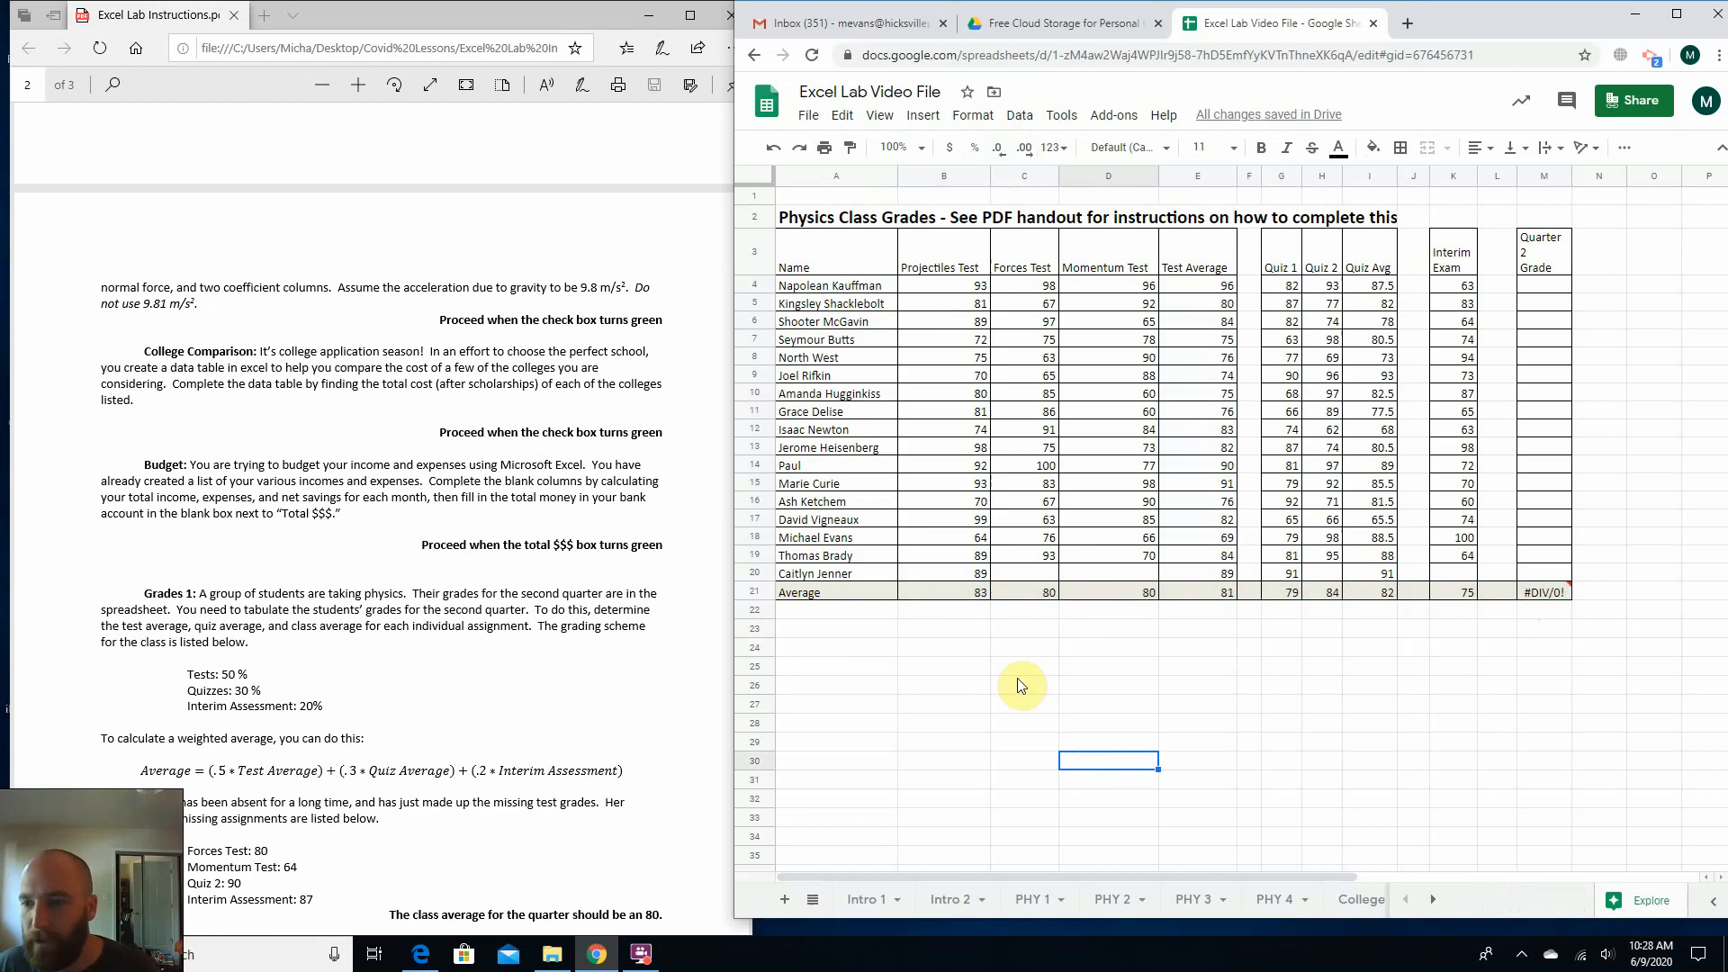
Check the grading weights in the PDF instructions, and select M4 for the first student's Quarter 2 Grade.
{"action": "left_click", "coordinate": [236, 644]}
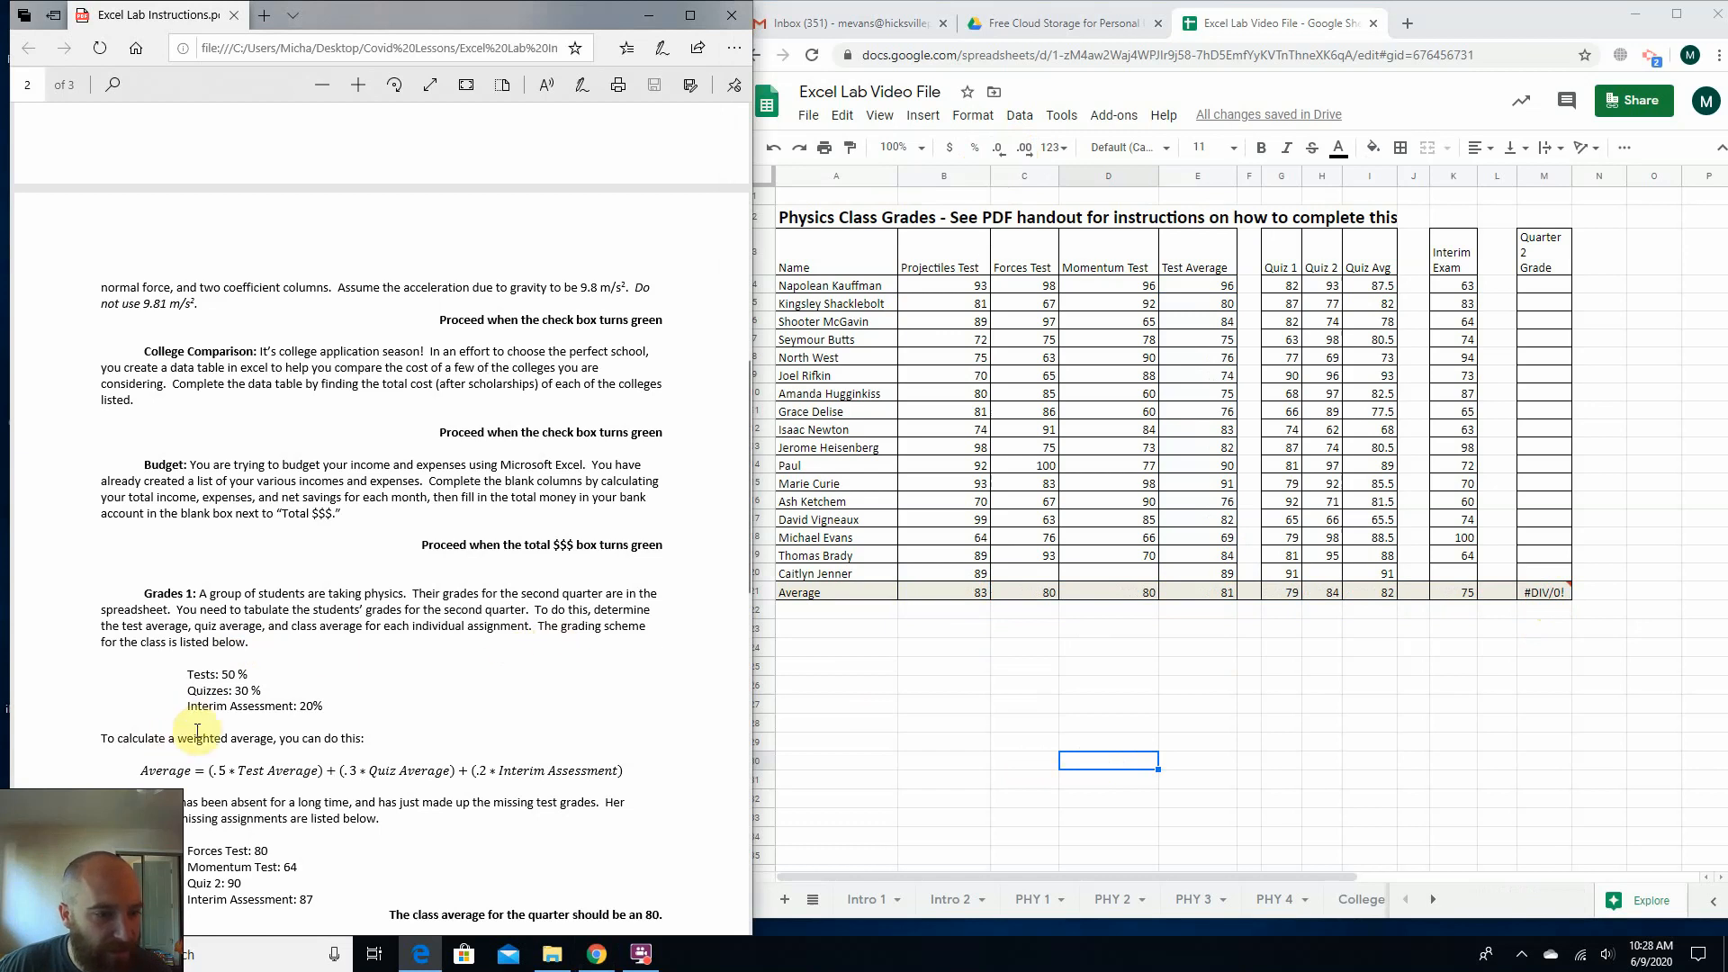
{"action": "mouse_move", "coordinate": [200, 678]}
{"action": "left_mouse_down"}
{"action": "mouse_move", "coordinate": [239, 673]}
{"action": "mouse_move", "coordinate": [249, 693]}
{"action": "left_mouse_up"}
{"action": "left_click", "coordinate": [194, 677]}
{"action": "left_click", "coordinate": [224, 681]}
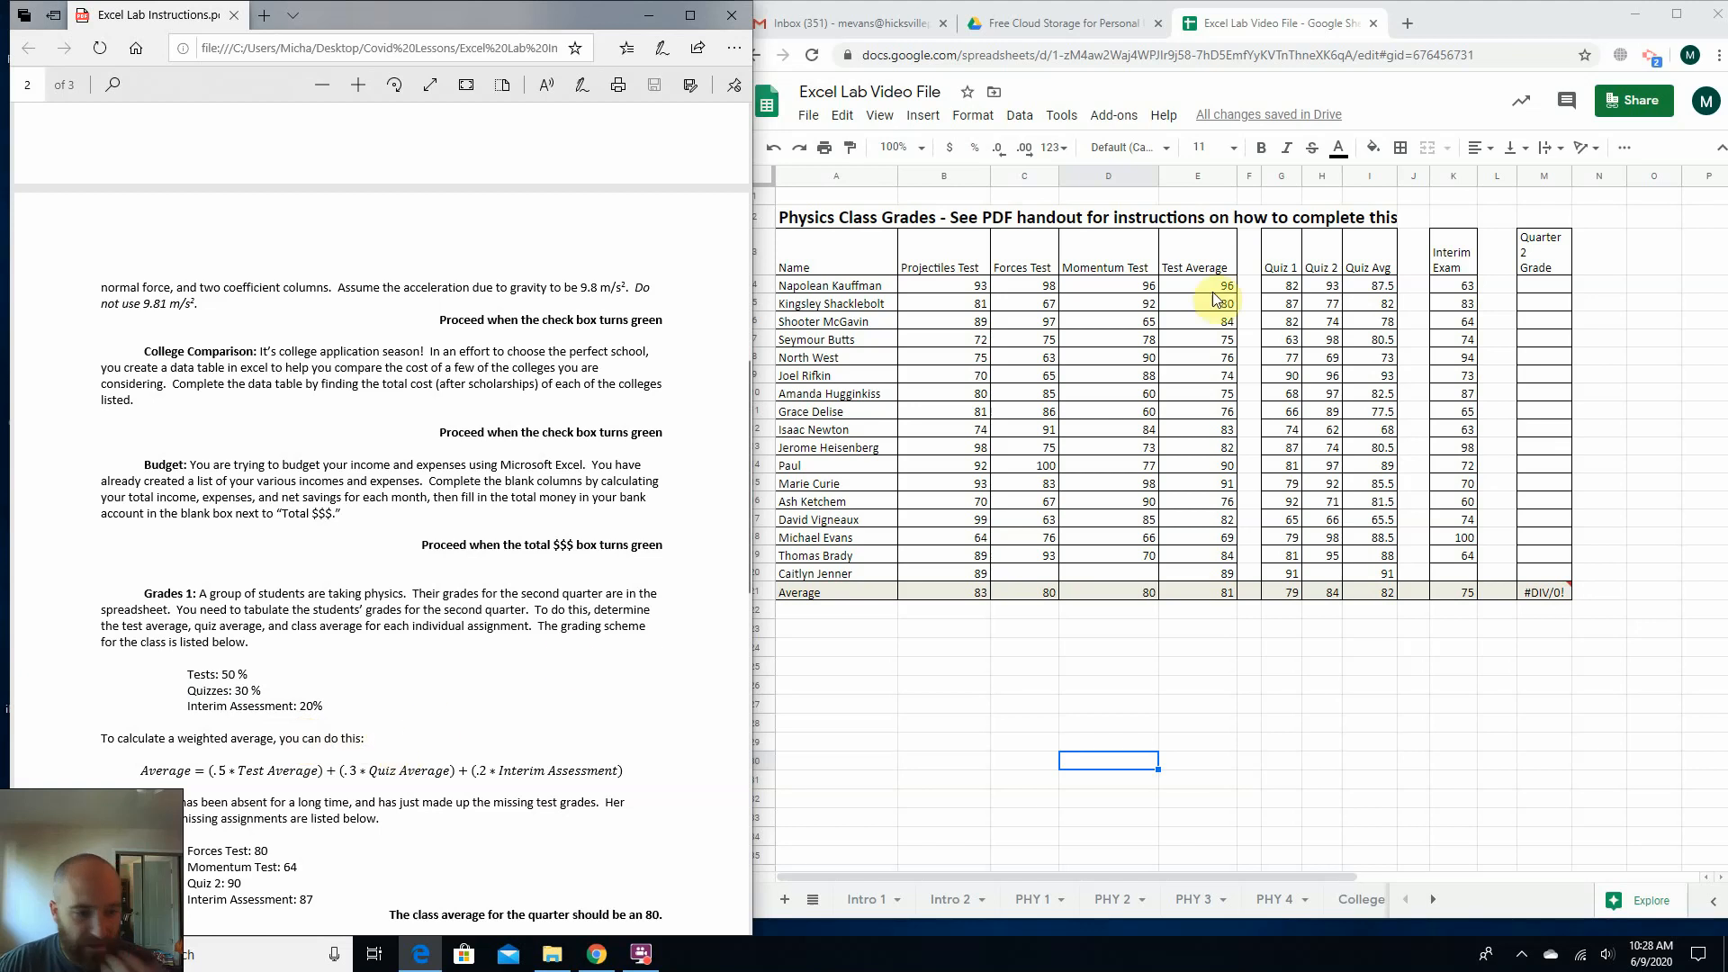
{"action": "left_click", "coordinate": [1534, 292]}
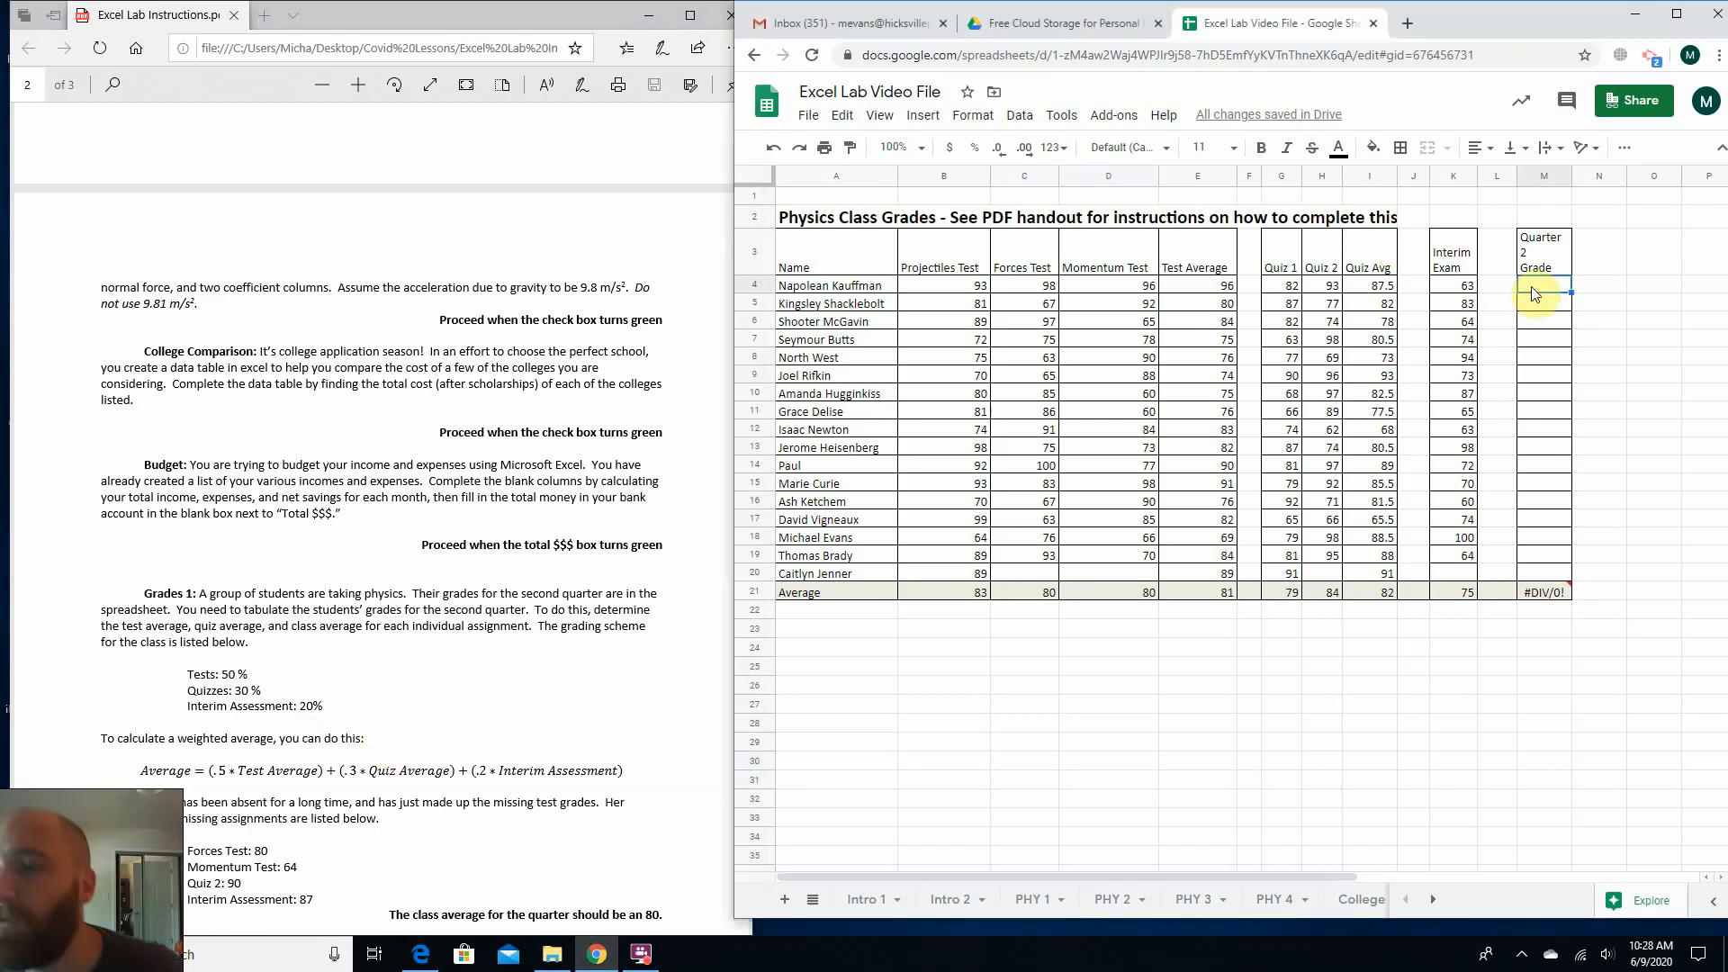
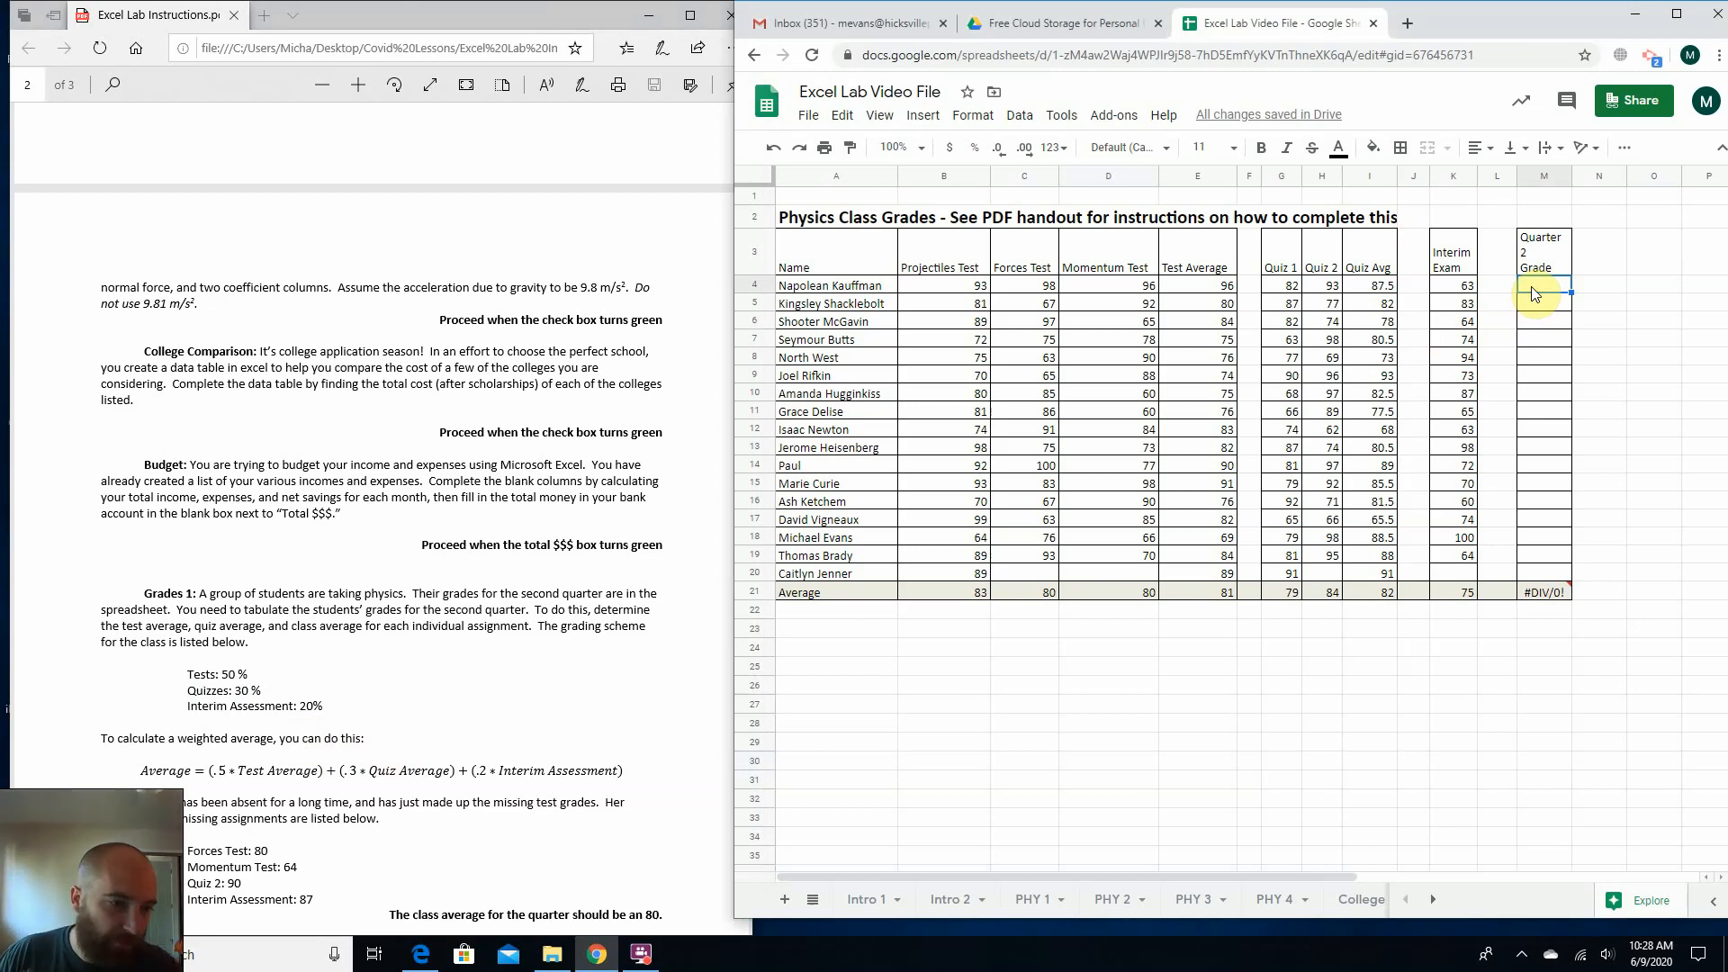
Examine the grading weights and the weighted average equation in the Grades 1 section of the PDF instructions.
{"action": "left_click", "coordinate": [212, 675]}
{"action": "left_click_drag", "start_coordinate": [213, 675], "coordinate": [331, 710]}
{"action": "left_click", "coordinate": [208, 696]}
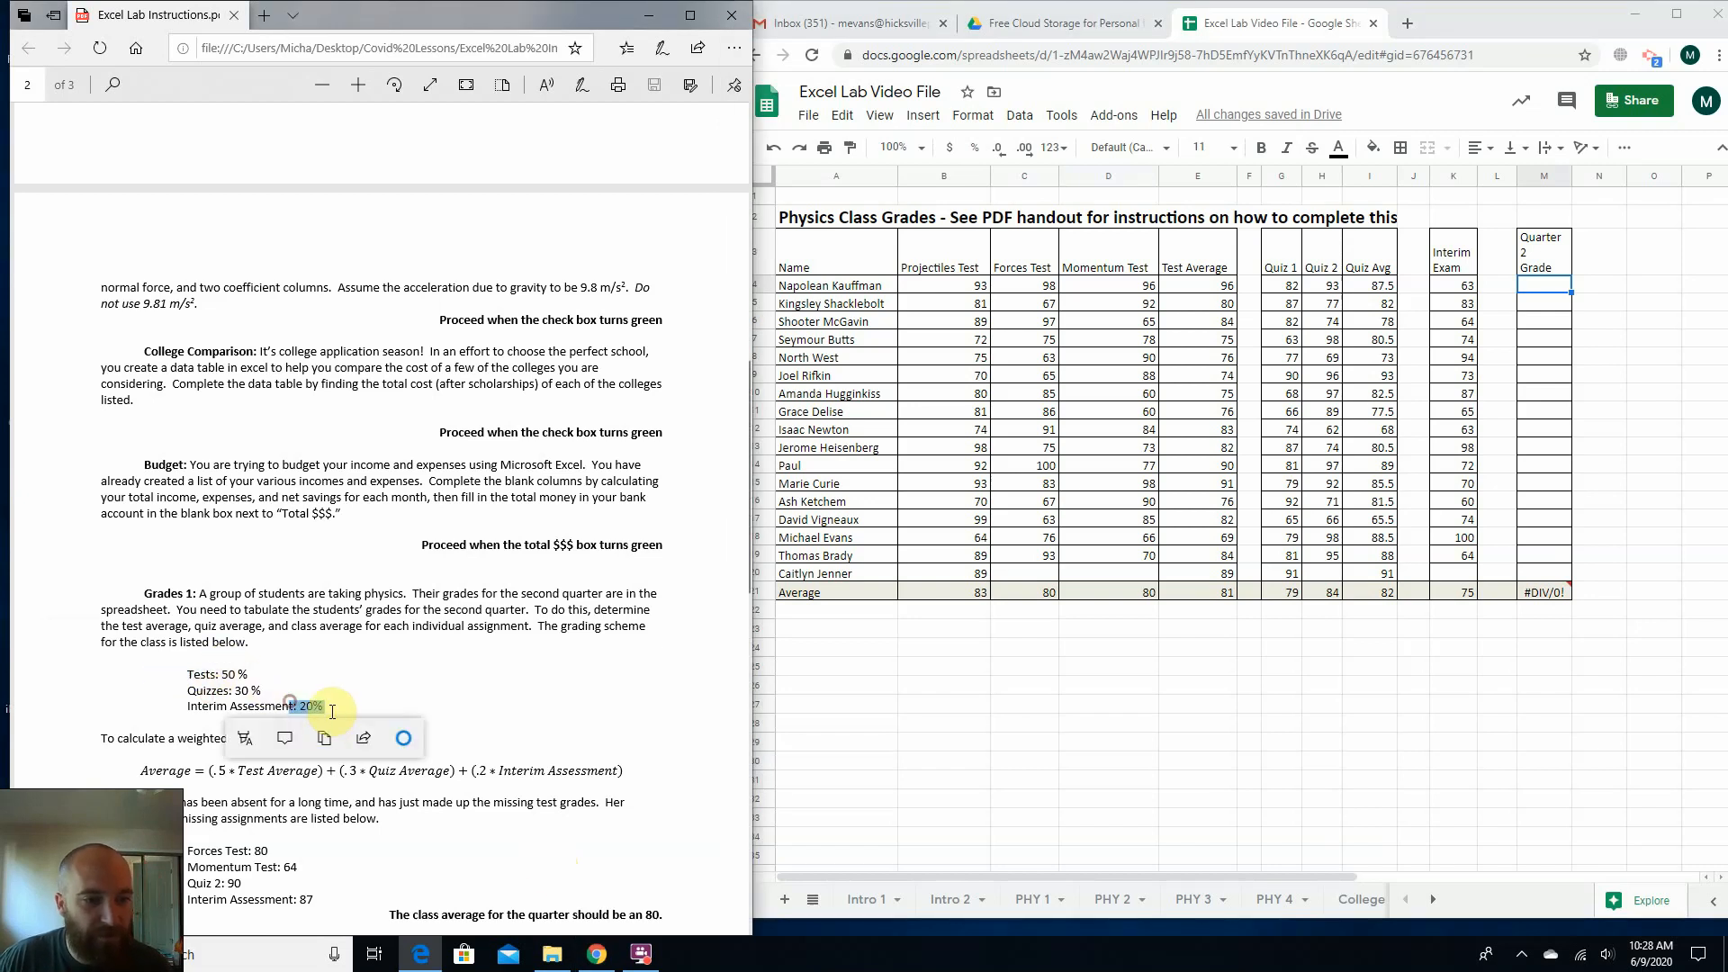
{"action": "left_click", "coordinate": [317, 716]}
{"action": "scroll", "coordinate": [273, 721], "scroll_direction": "down", "scroll_amount": 1}
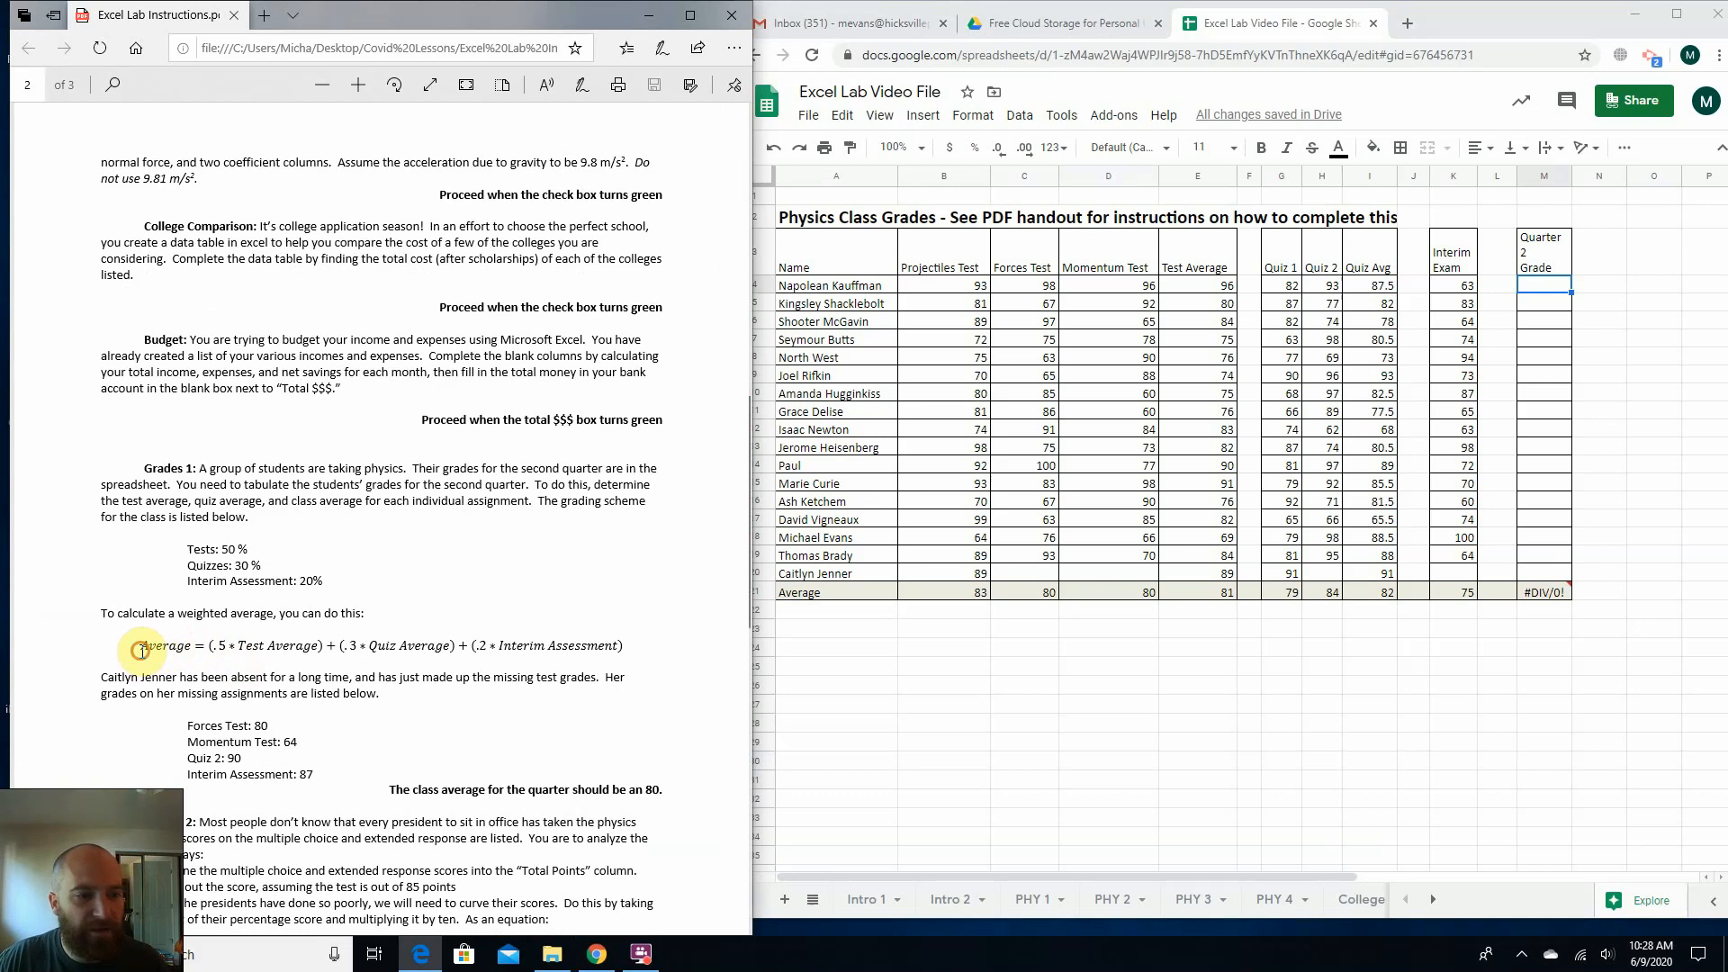
{"action": "left_click_drag", "start_coordinate": [141, 646], "coordinate": [544, 648]}
{"action": "left_click", "coordinate": [355, 646]}
{"action": "left_click", "coordinate": [427, 639]}
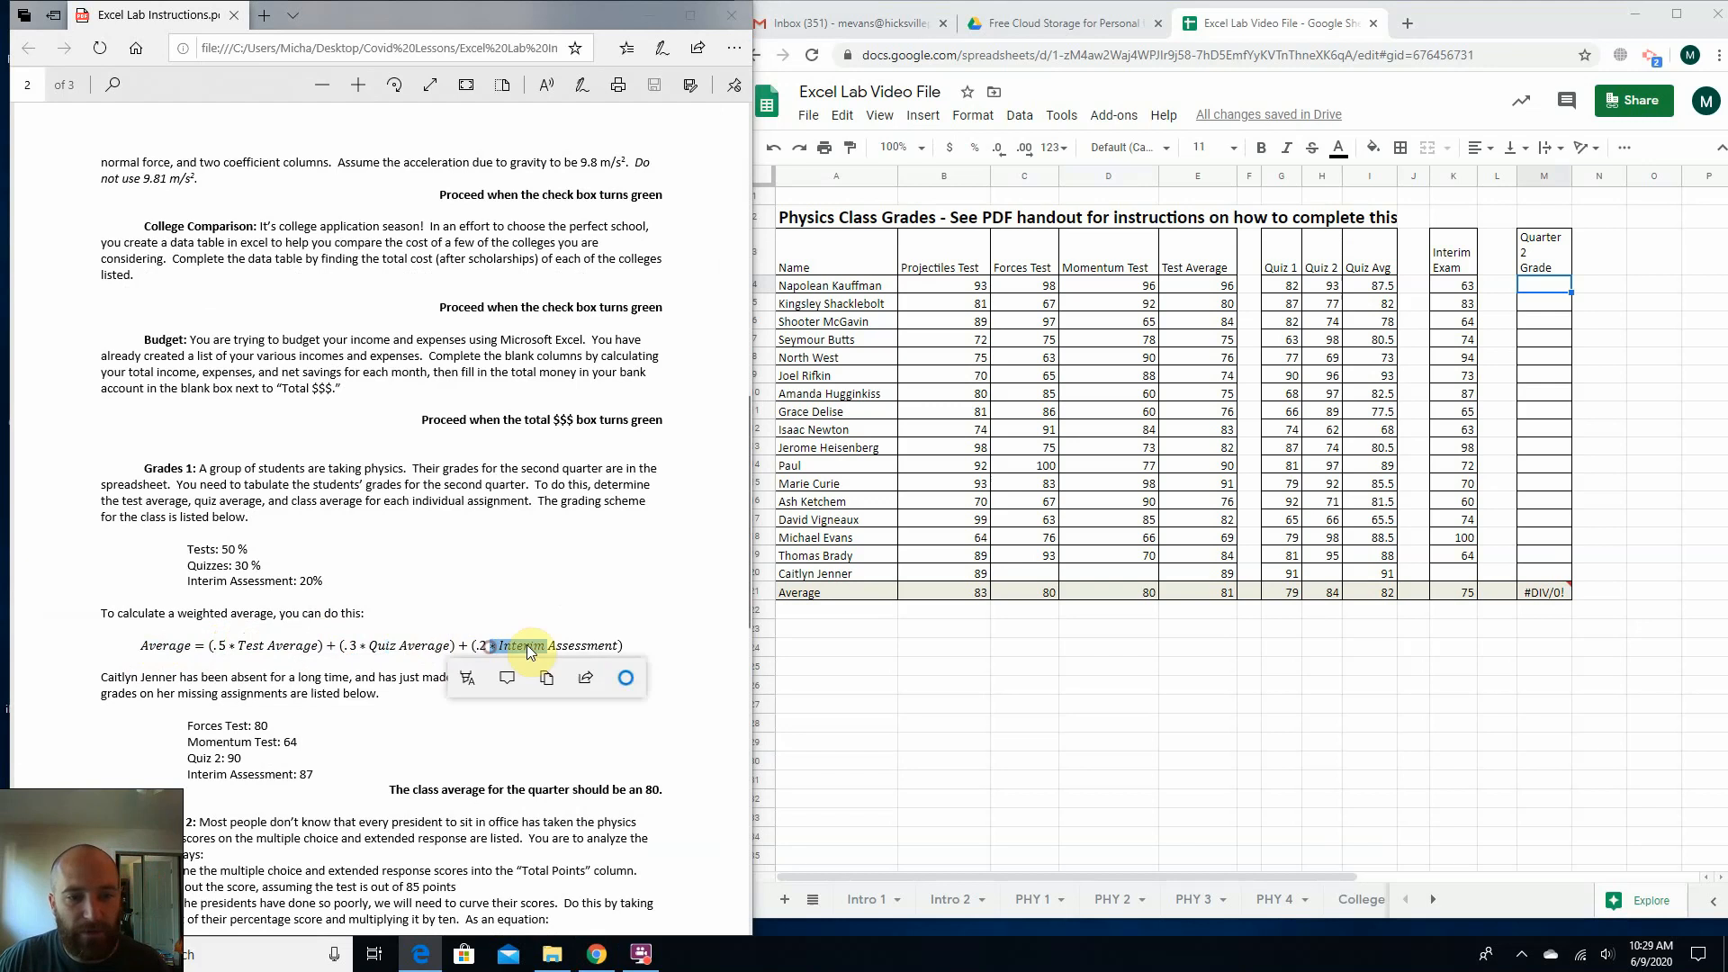
{"action": "left_click", "coordinate": [533, 642]}
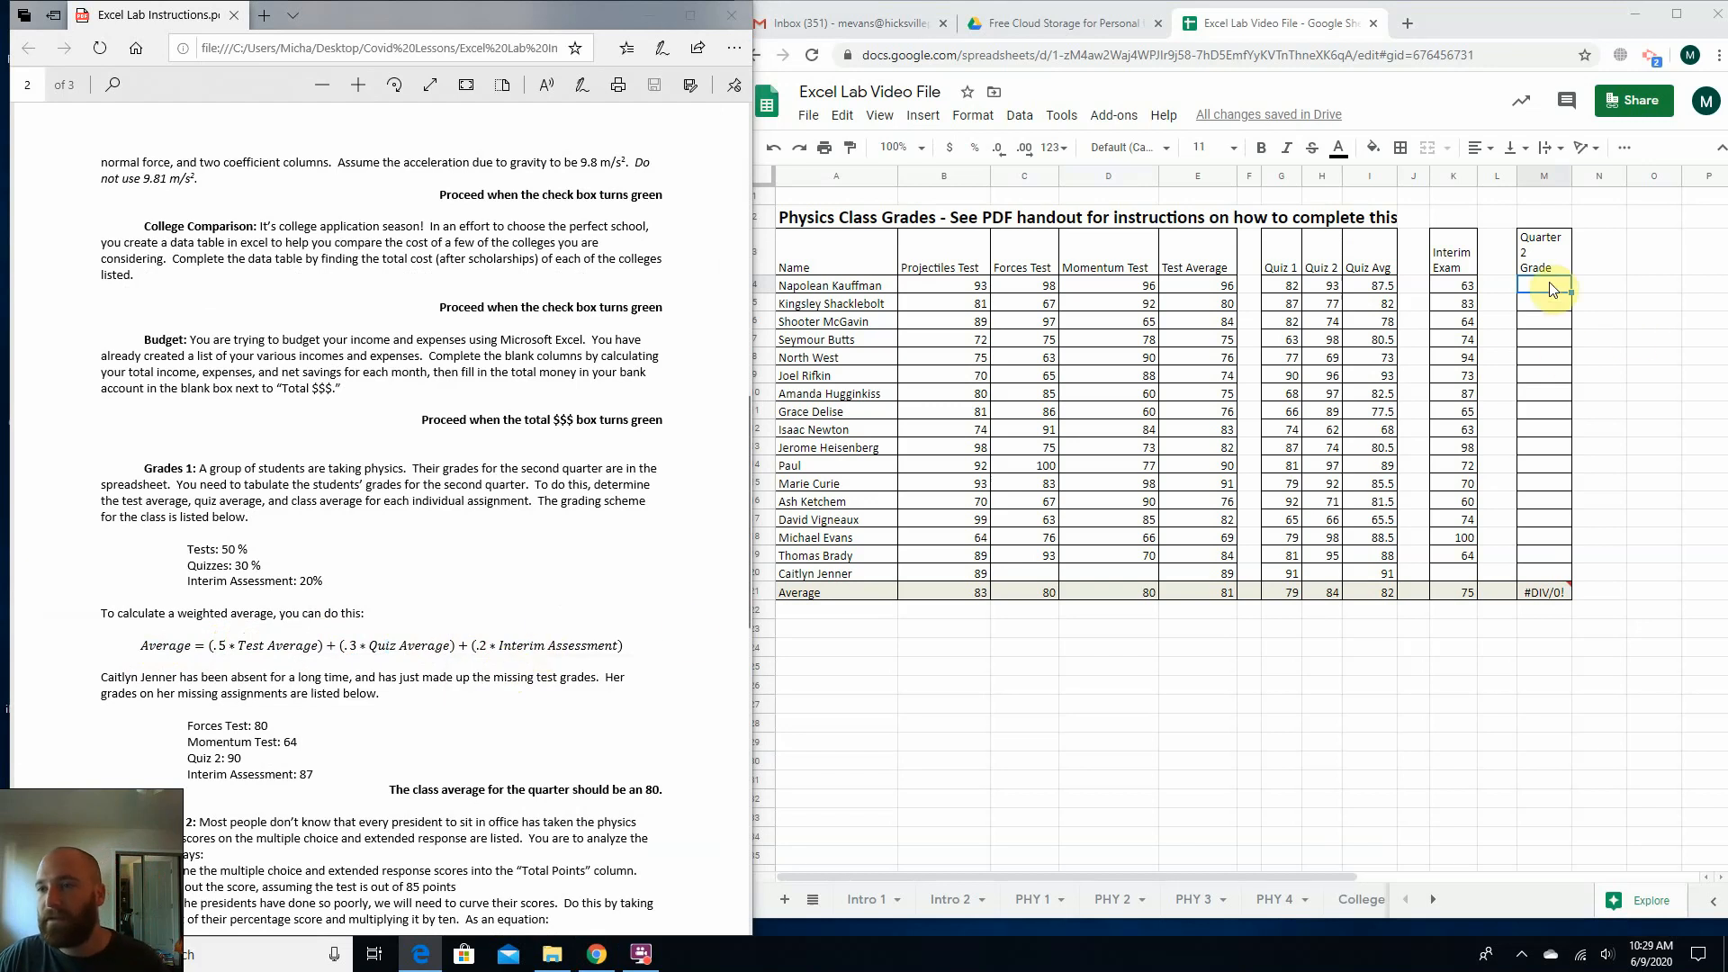
Start the first student's Quarter 2 Grade formula in M4 with the weighted test average term =(.5*e4).
{"action": "left_click", "coordinate": [1548, 284]}
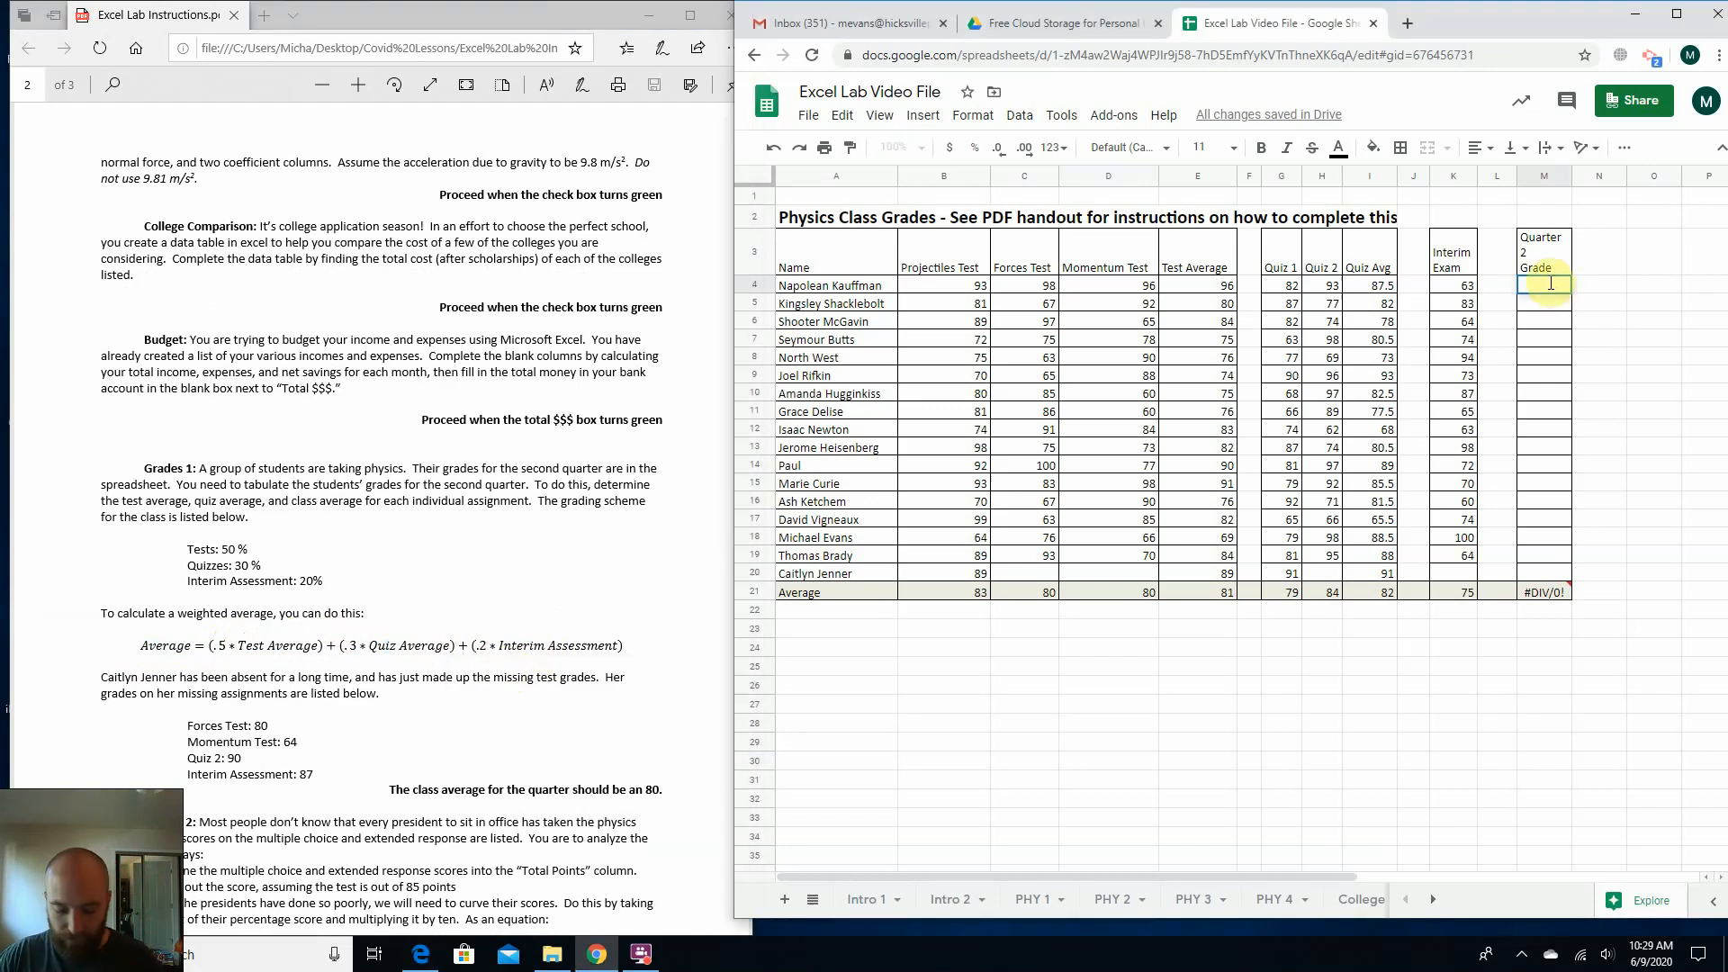
{"action": "type", "text": "=("}
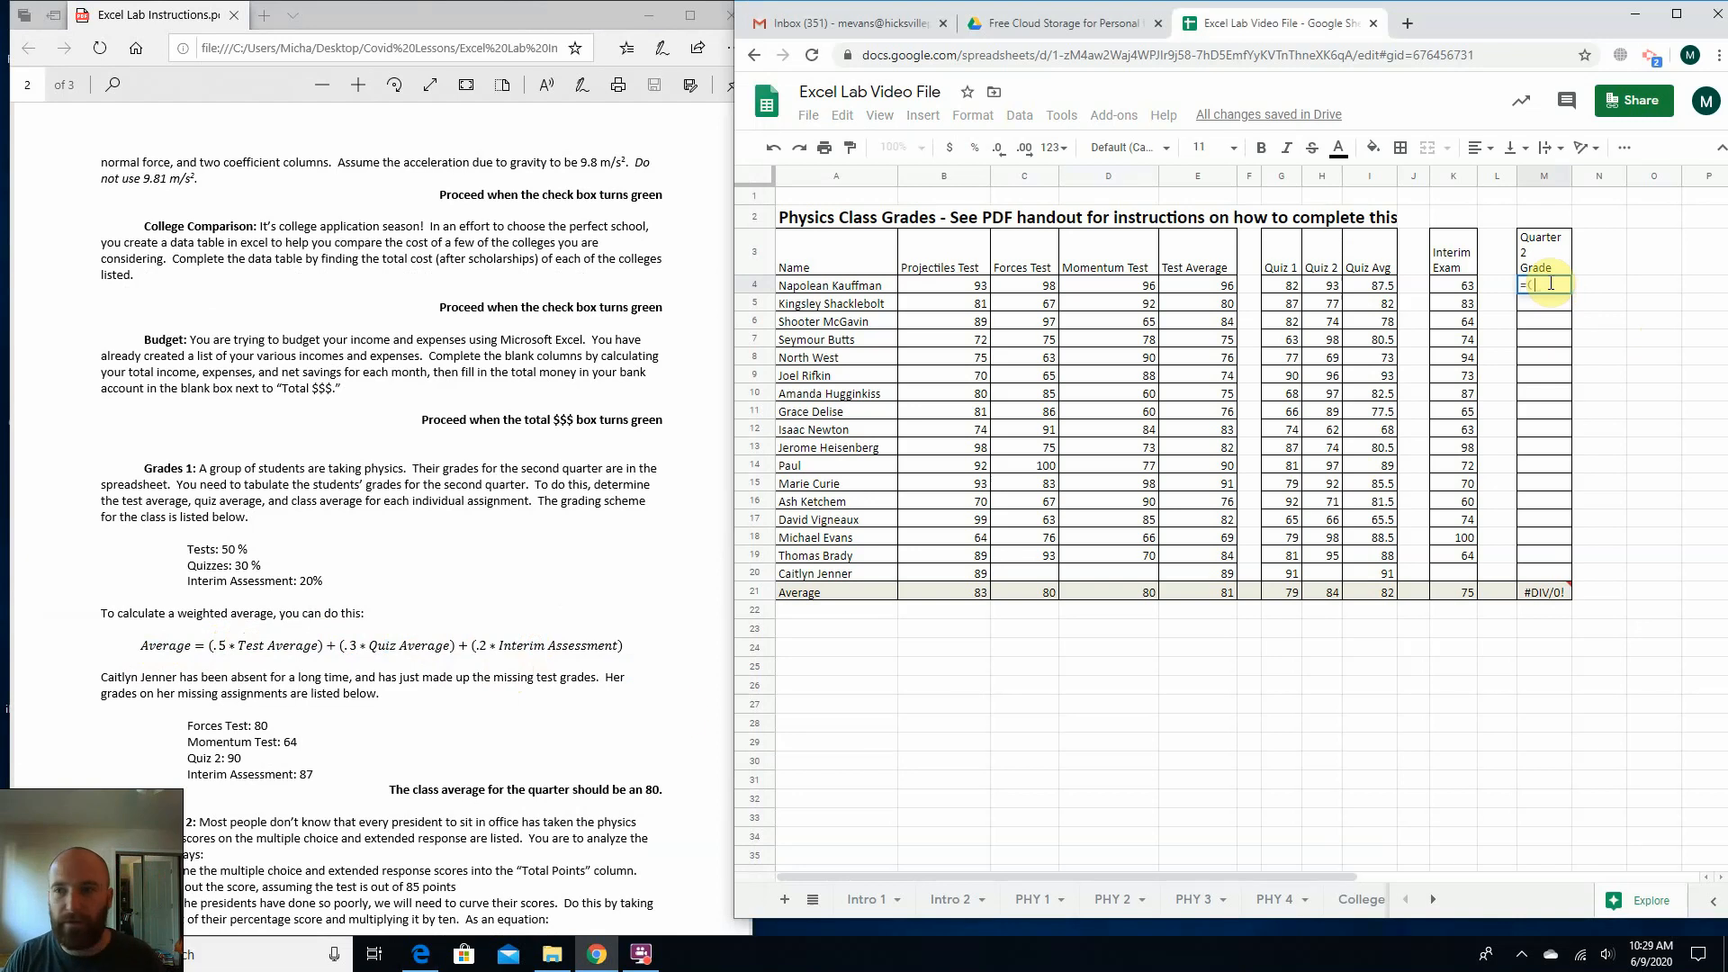
{"action": "left_click_drag", "start_coordinate": [215, 651], "coordinate": [326, 643]}
{"action": "left_click", "coordinate": [401, 622]}
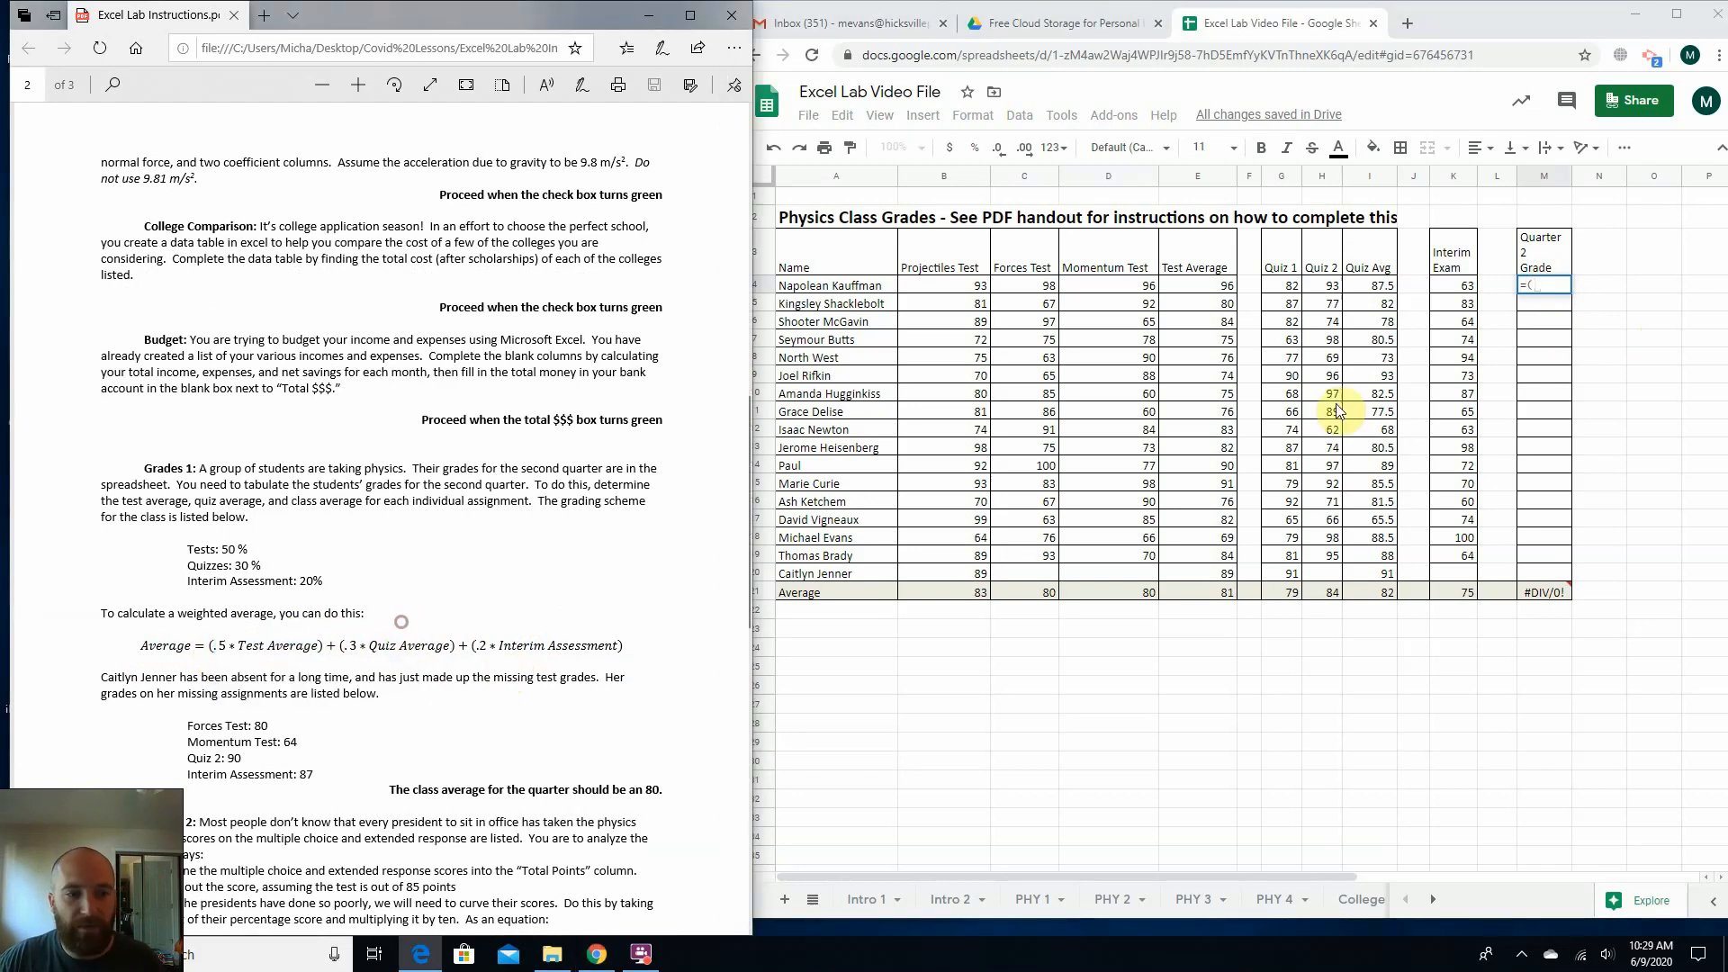
{"action": "left_click", "coordinate": [1553, 284]}
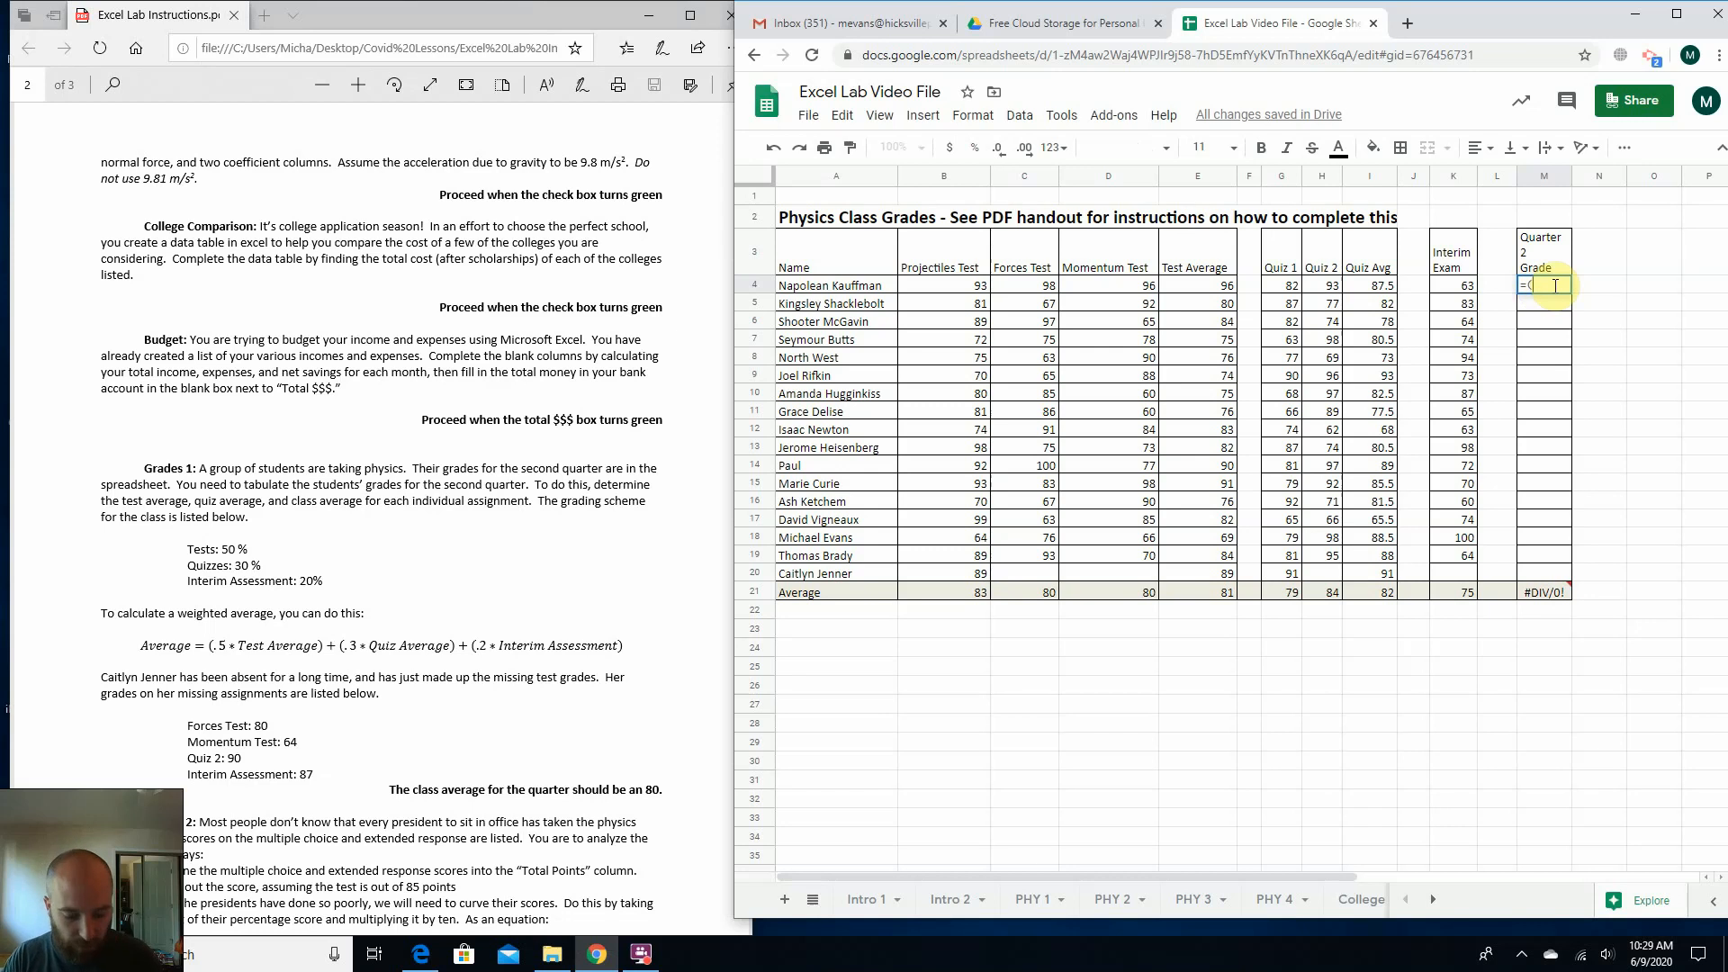
{"action": "type", "text": ".5"}
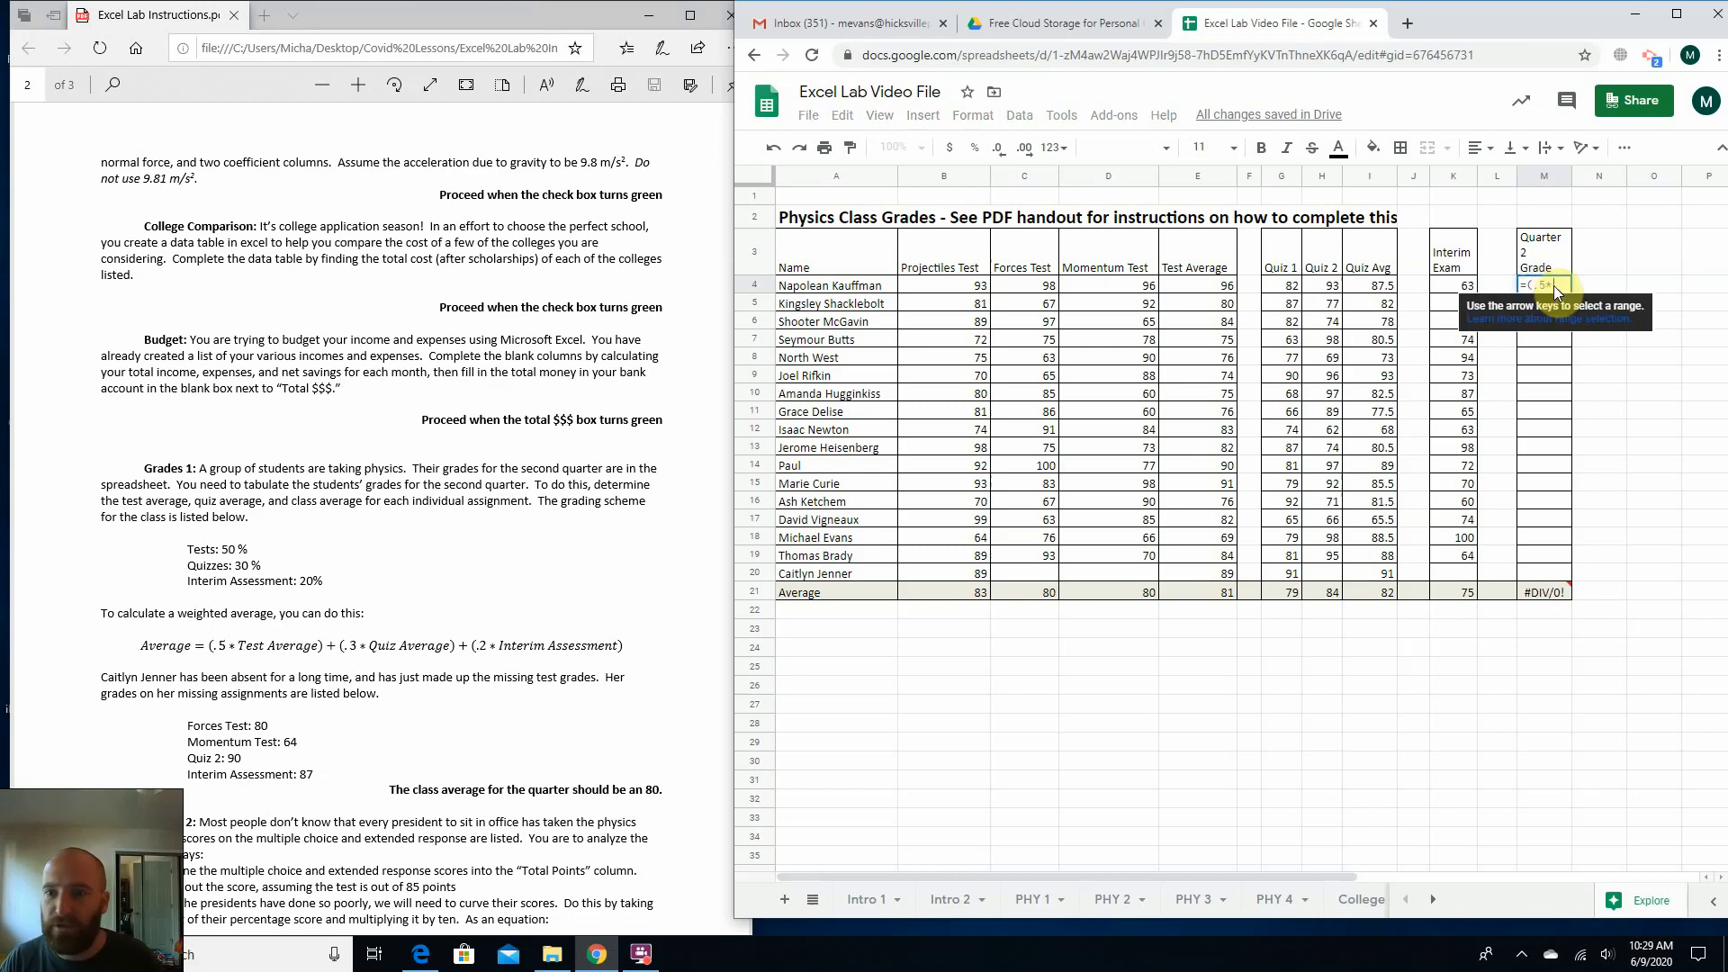
{"action": "type", "text": "*E"}
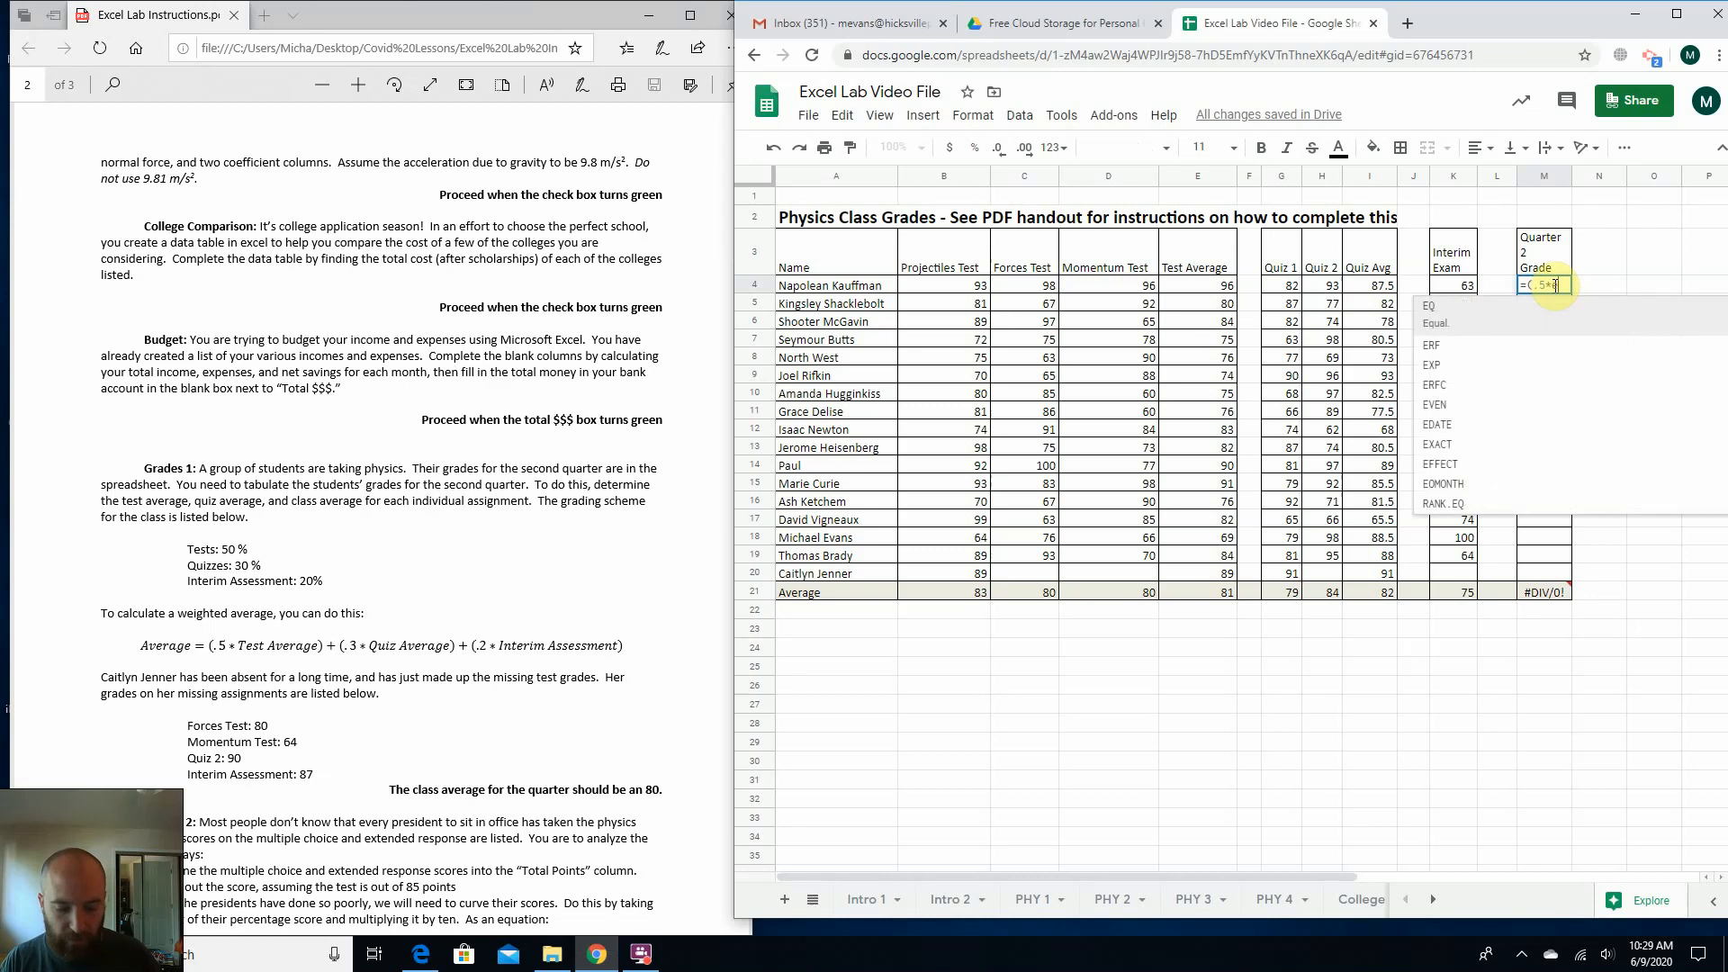
{"action": "type", "text": "4"}
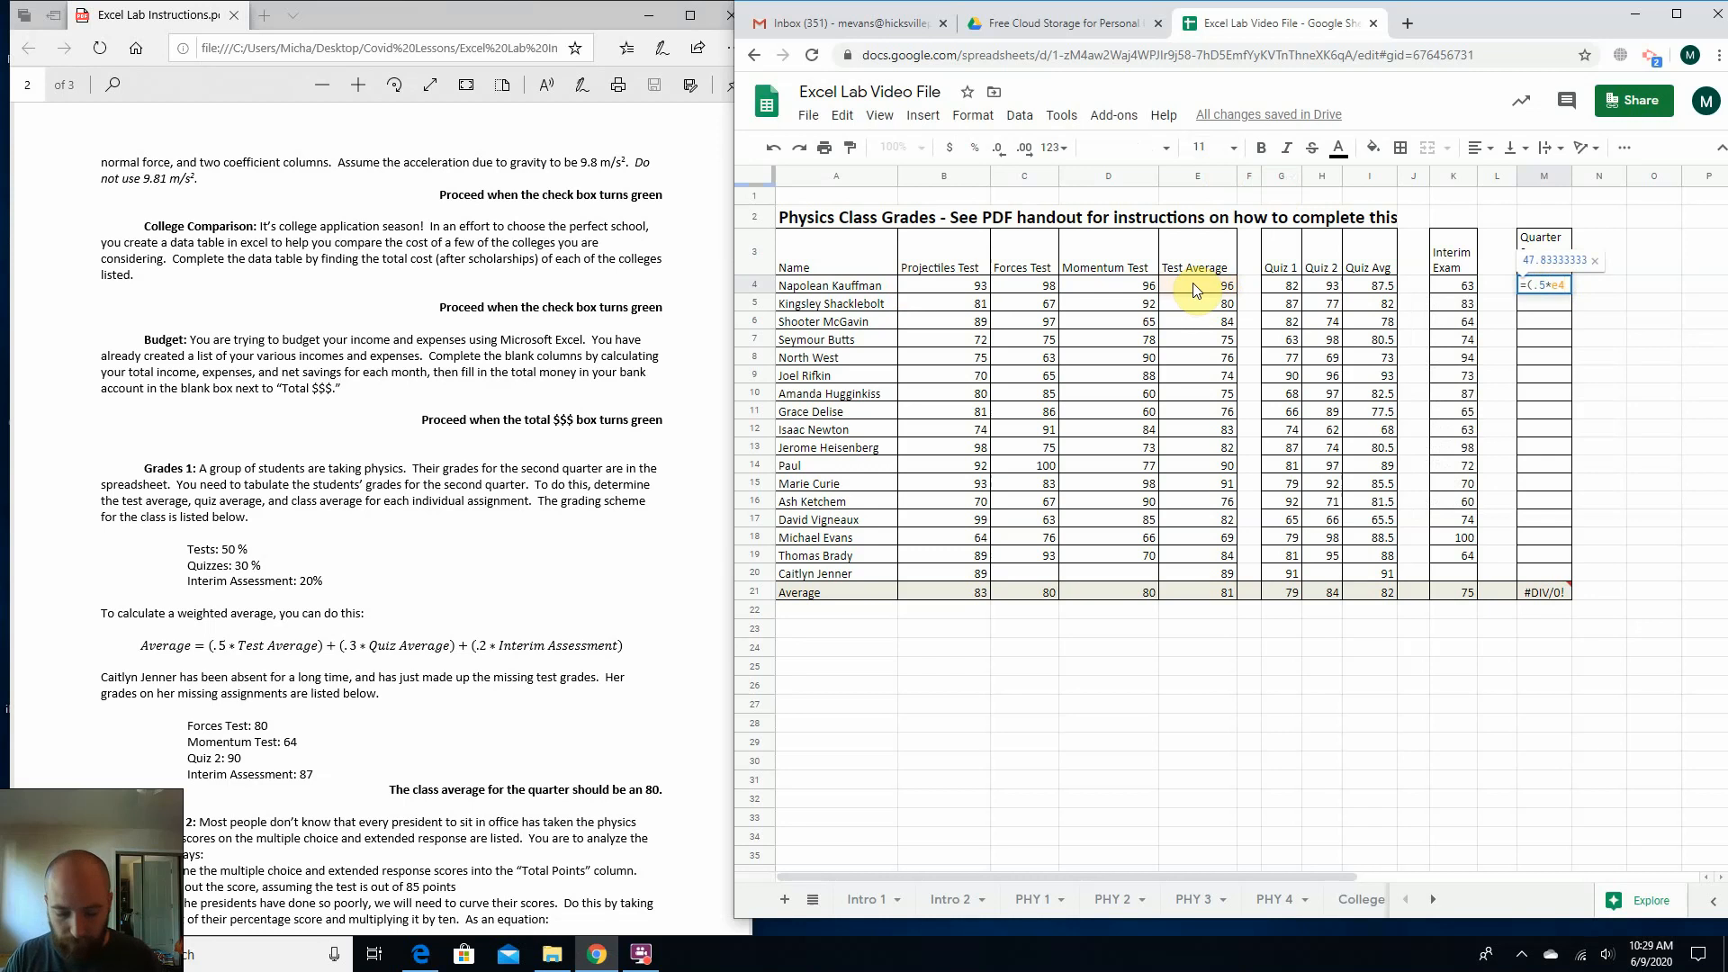
{"action": "type", "text": ")"}
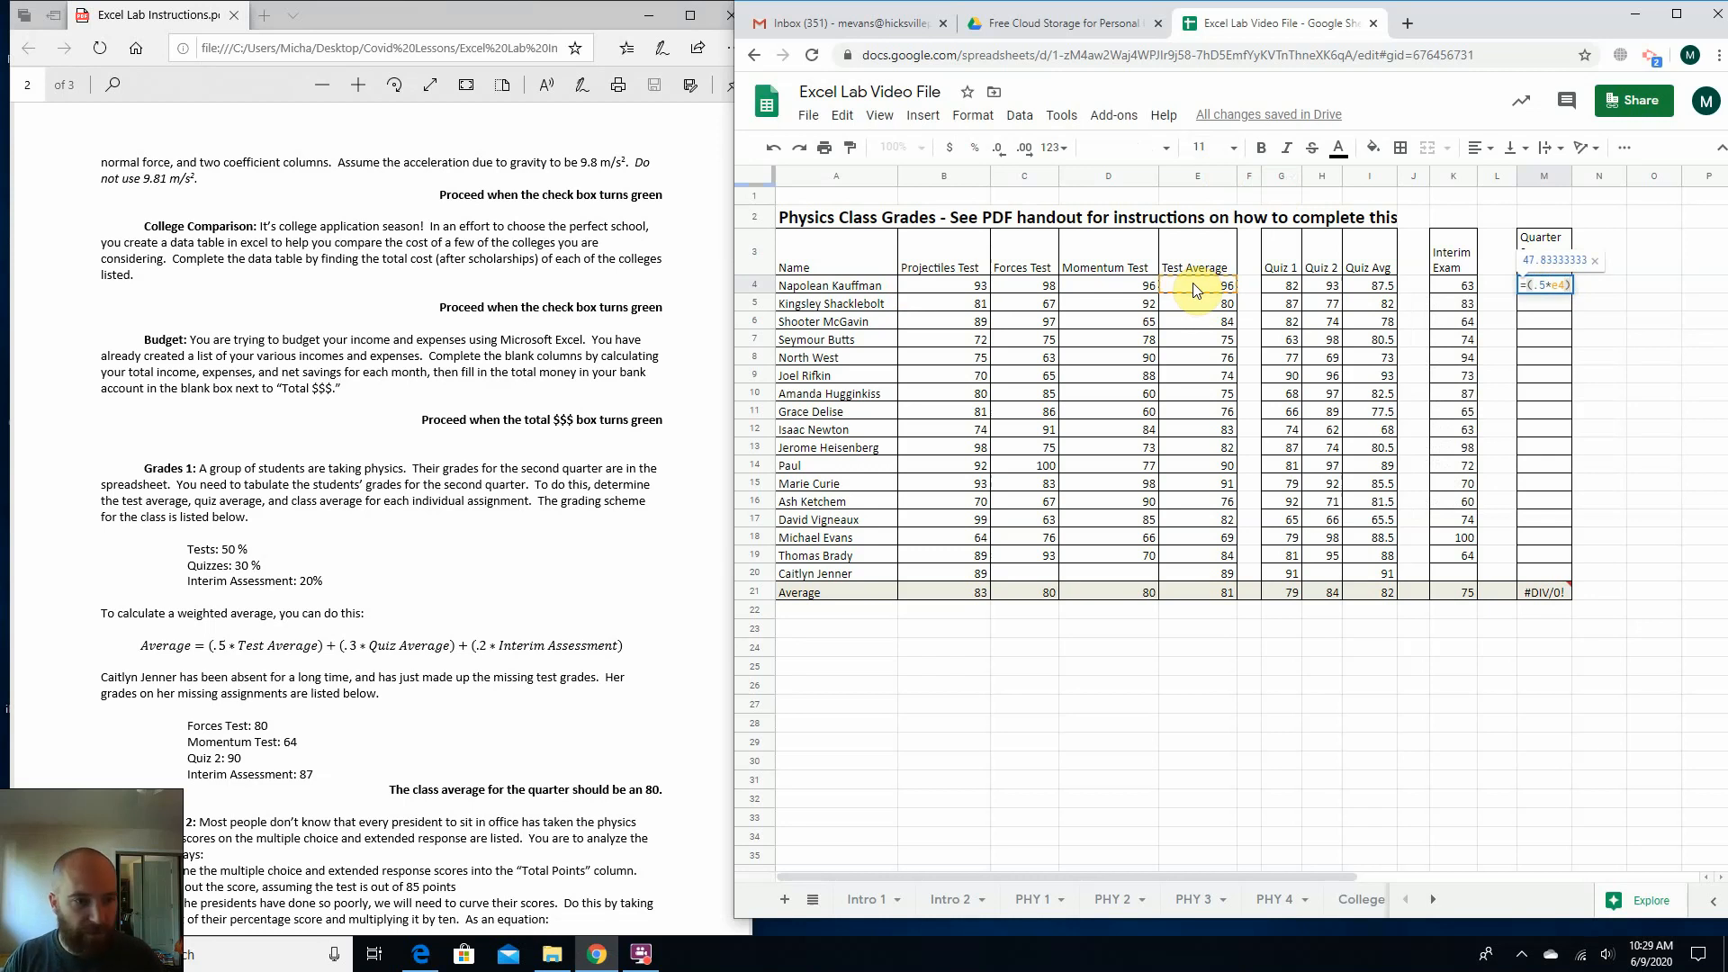
{"action": "type", "text": "+"}
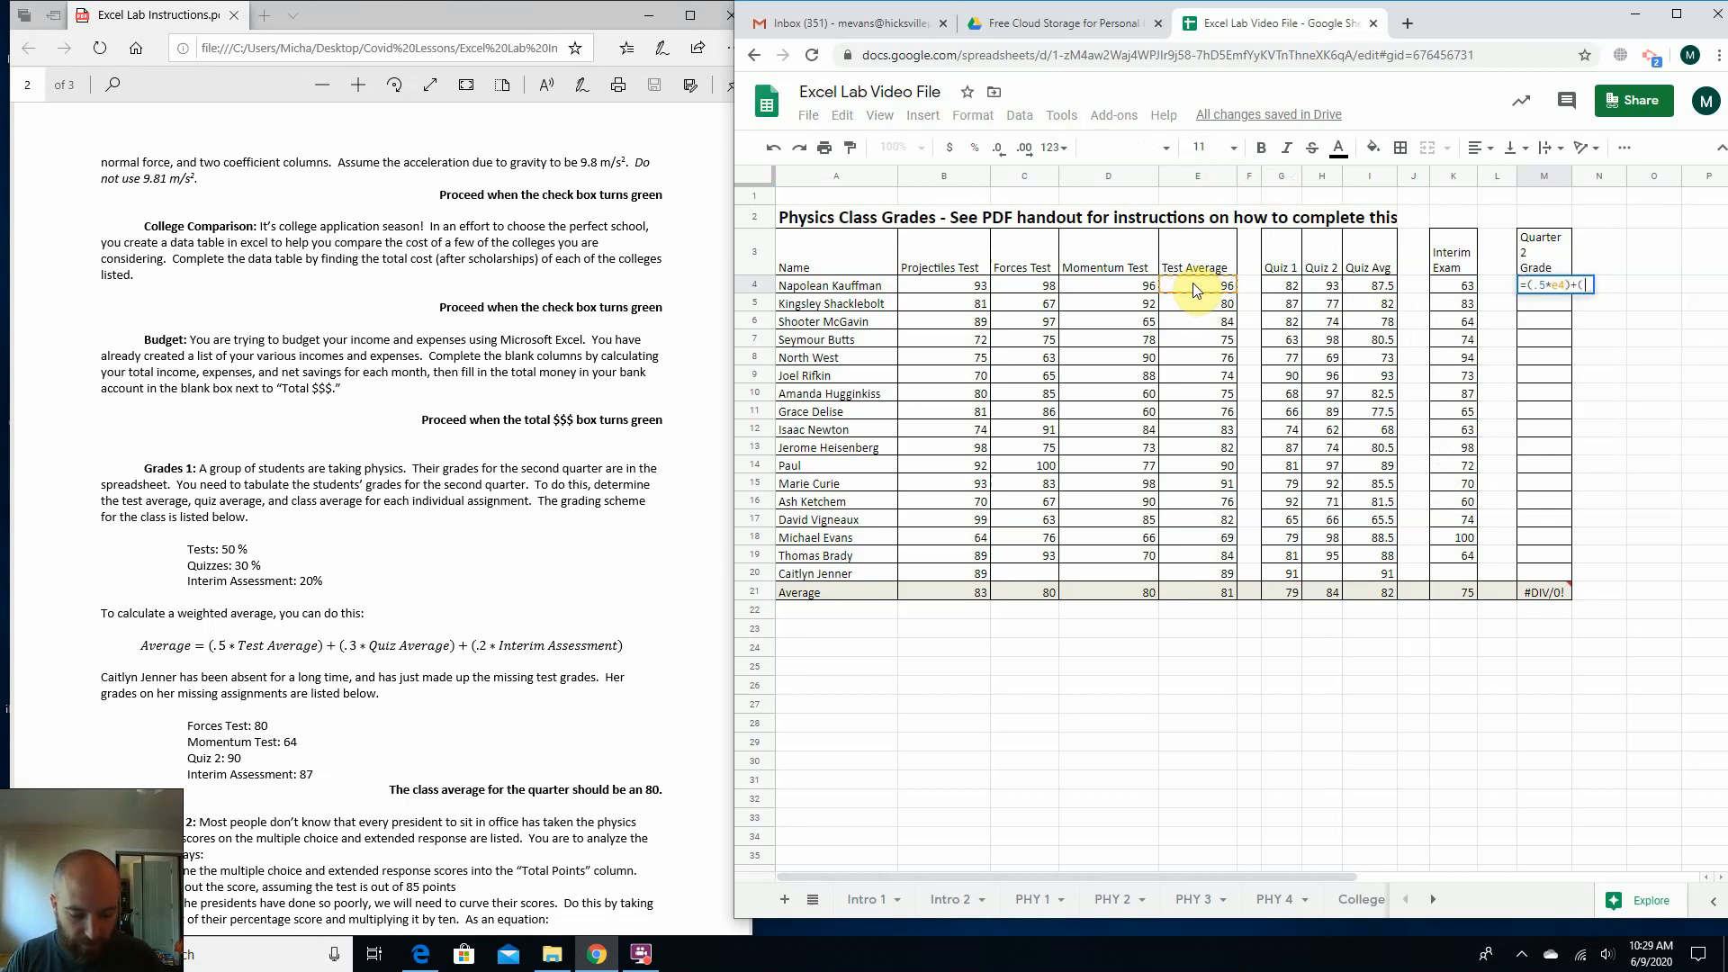
{"action": "type", "text": "(.3*"}
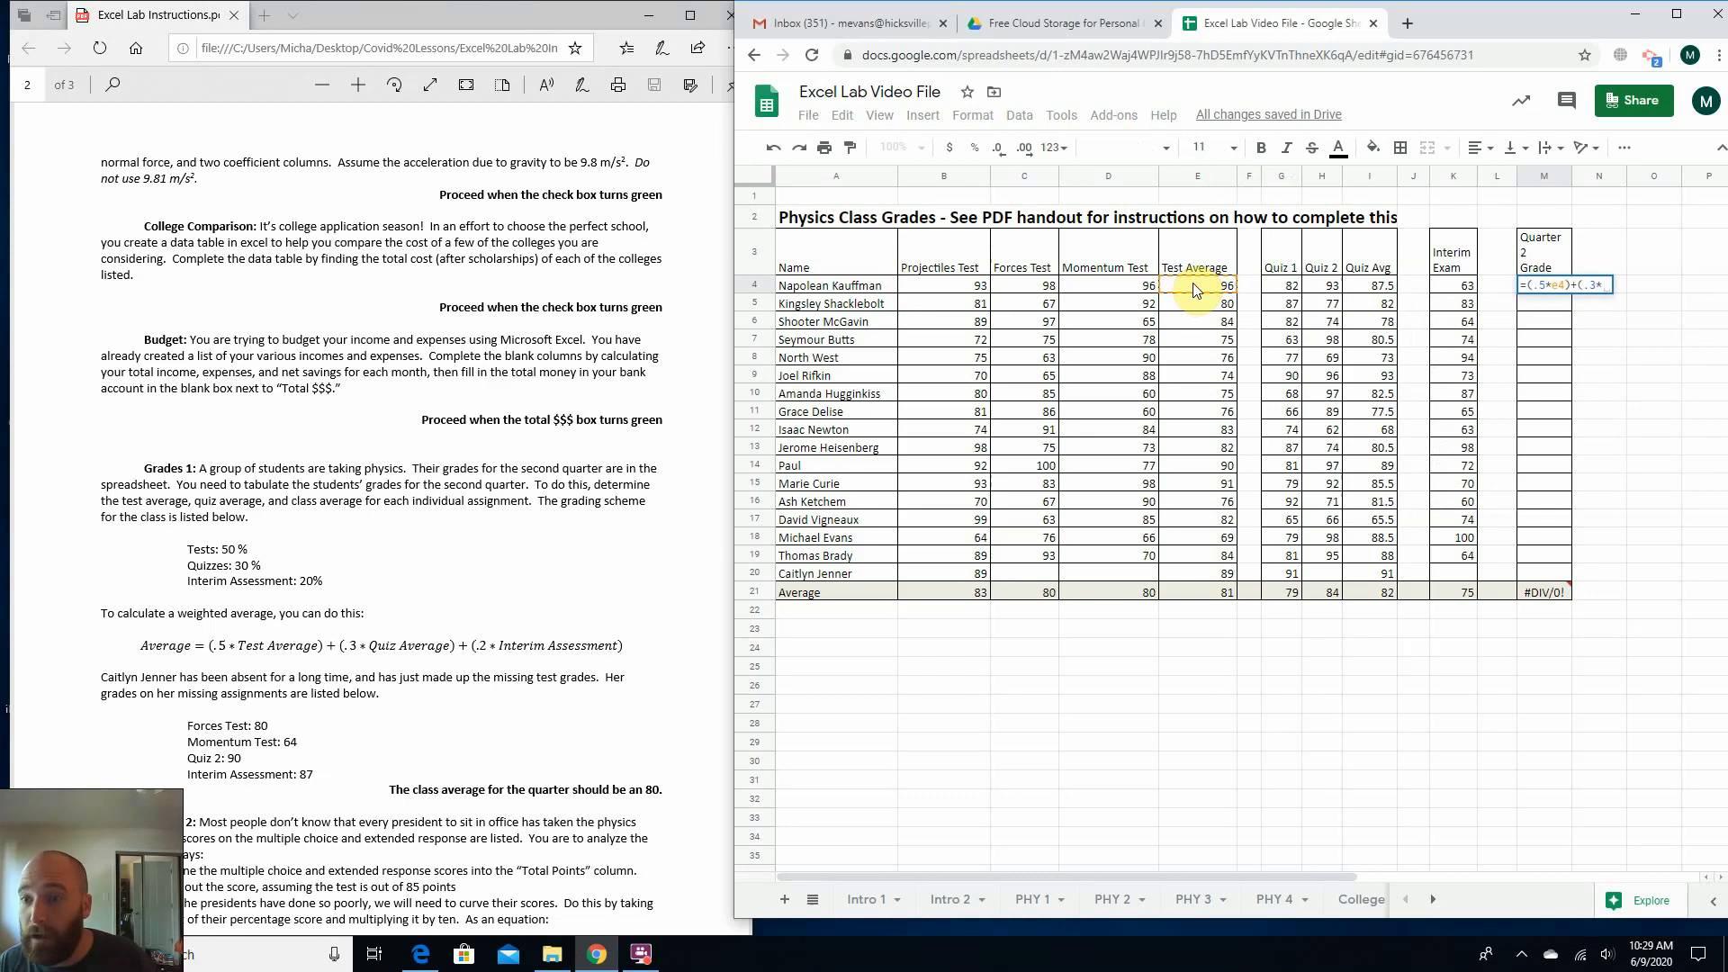
{"action": "type", "text": "i4"}
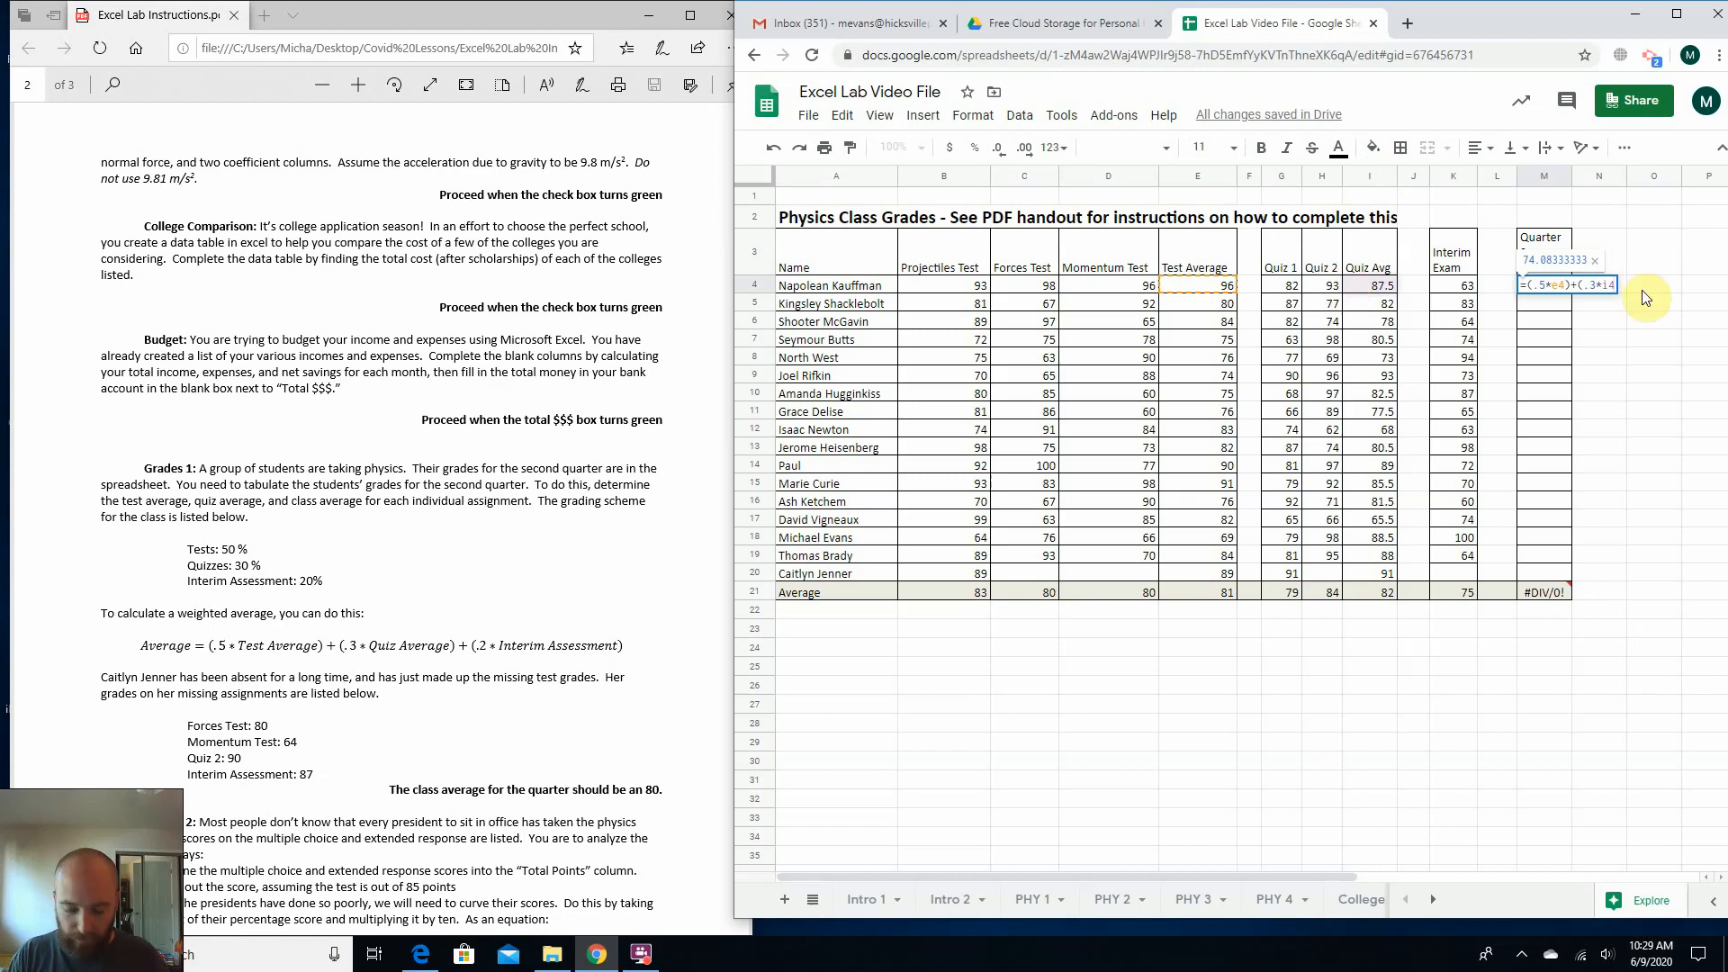
{"action": "type", "text": ")"}
{"action": "type", "text": "+"}
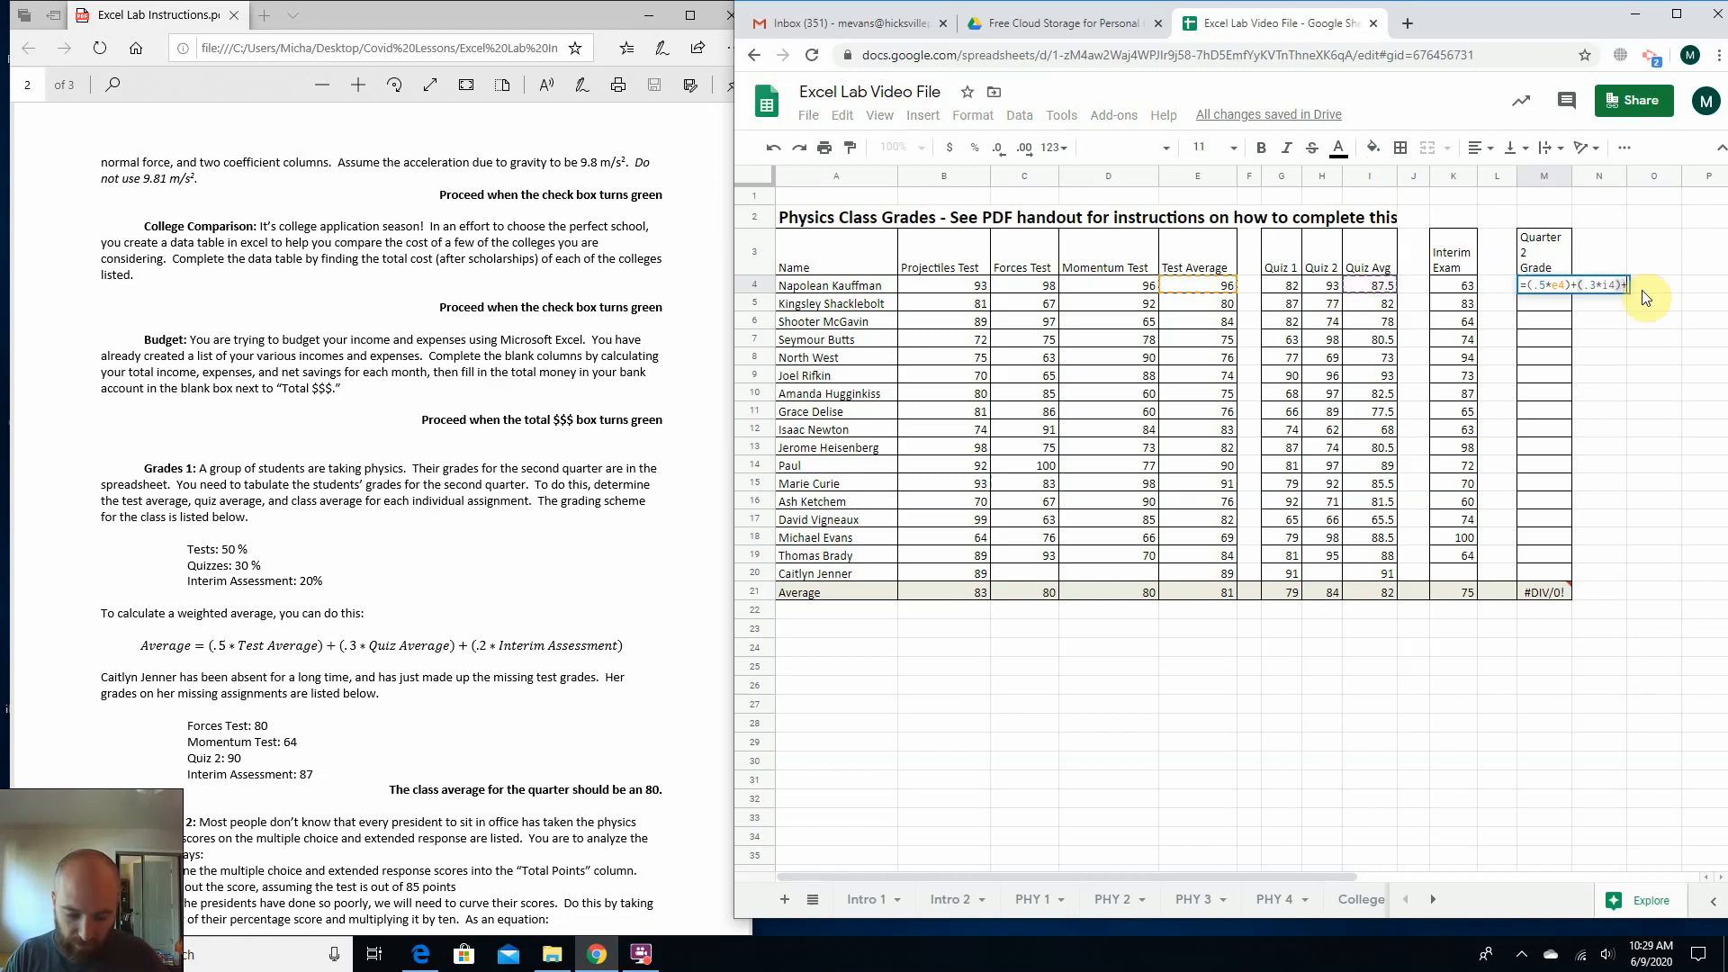
{"action": "type", "text": "(.2*"}
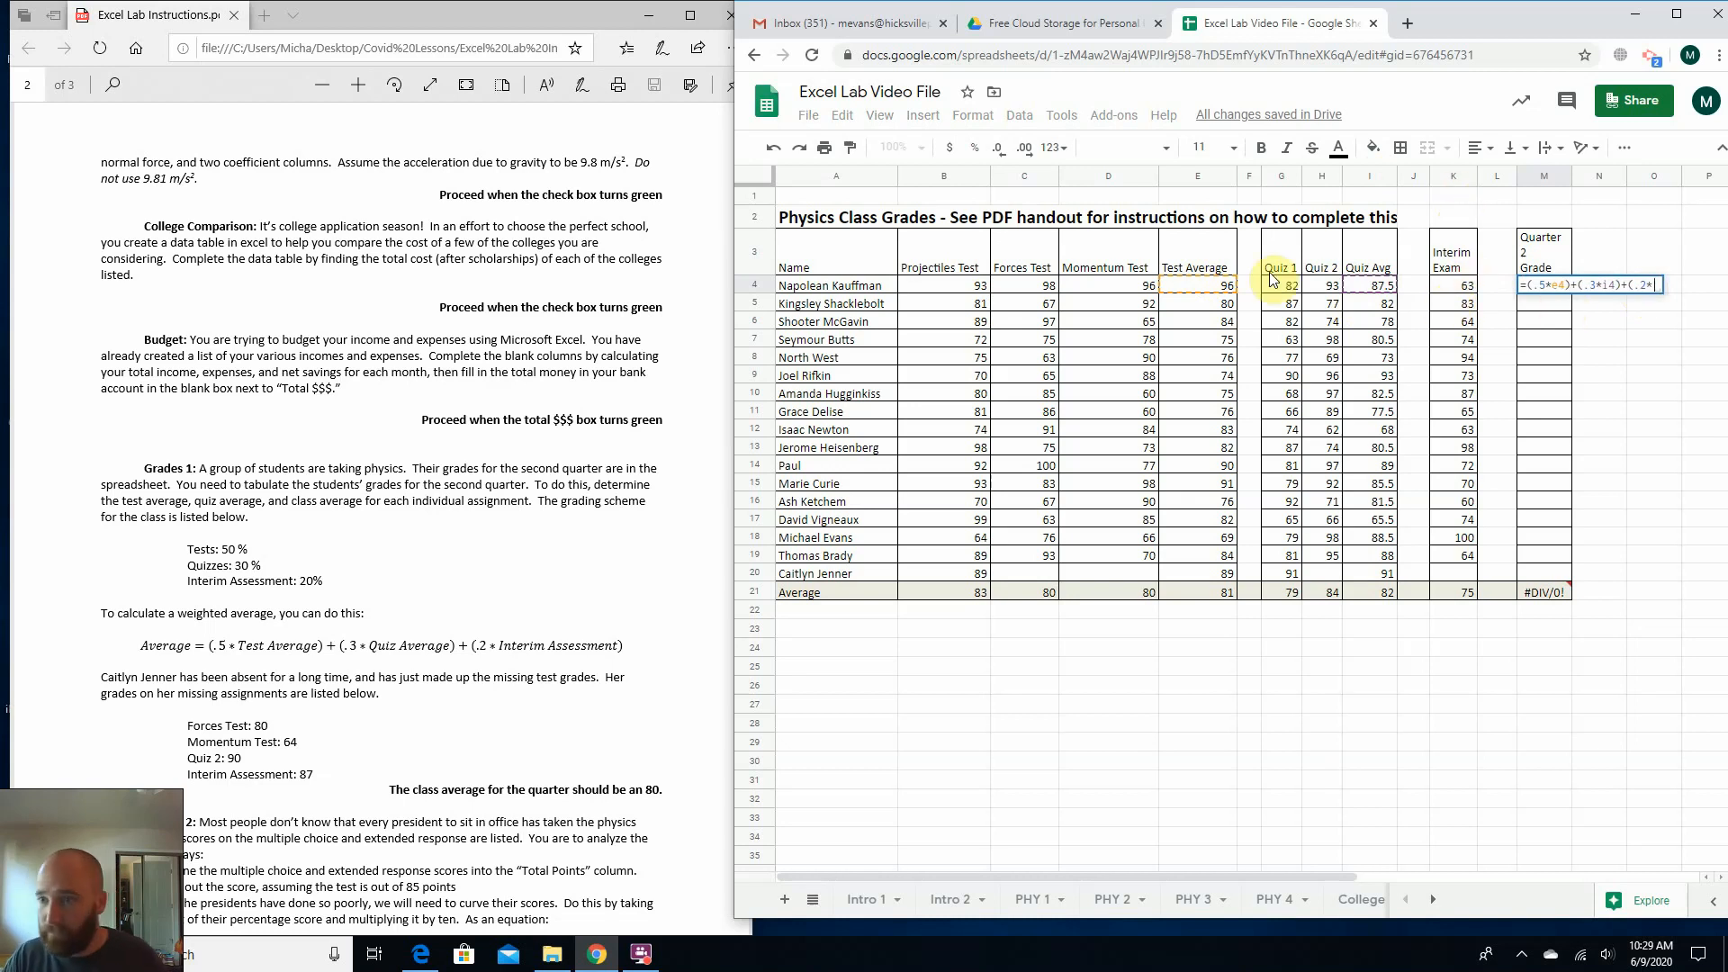
{"action": "type", "text": "k4)"}
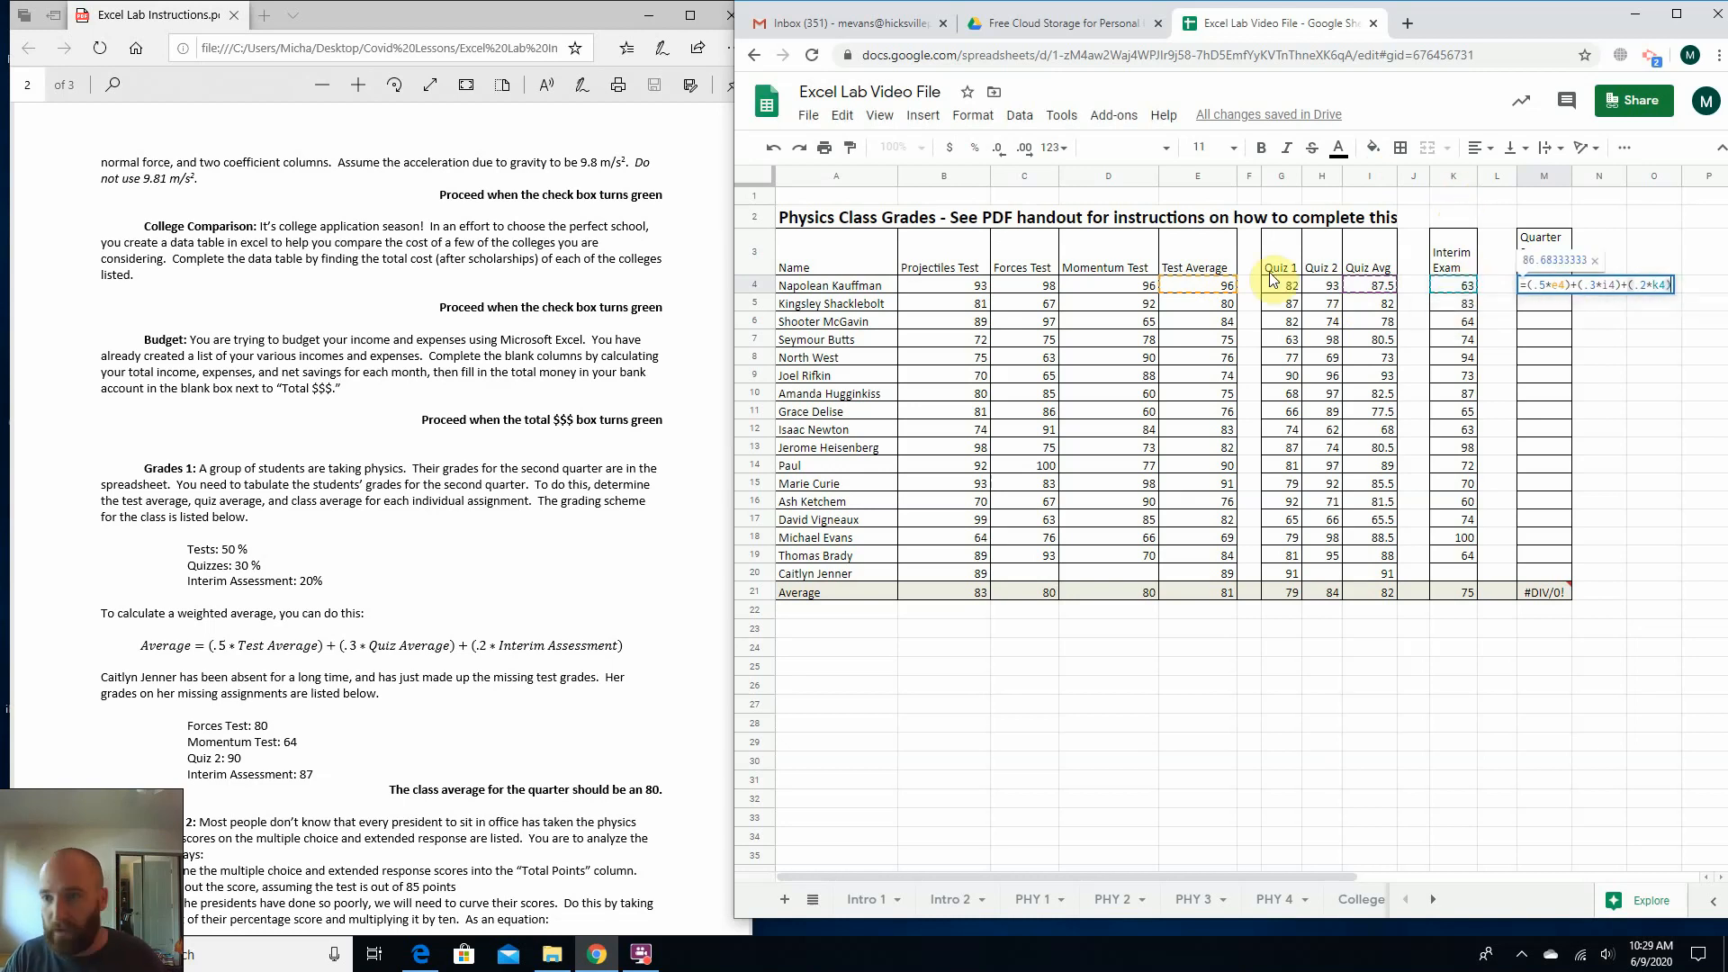
Complete the M4 formula by adding the weighted quiz and interim exam terms +(.3*i4)+(.2*k4).
{"action": "key", "text": "Return"}
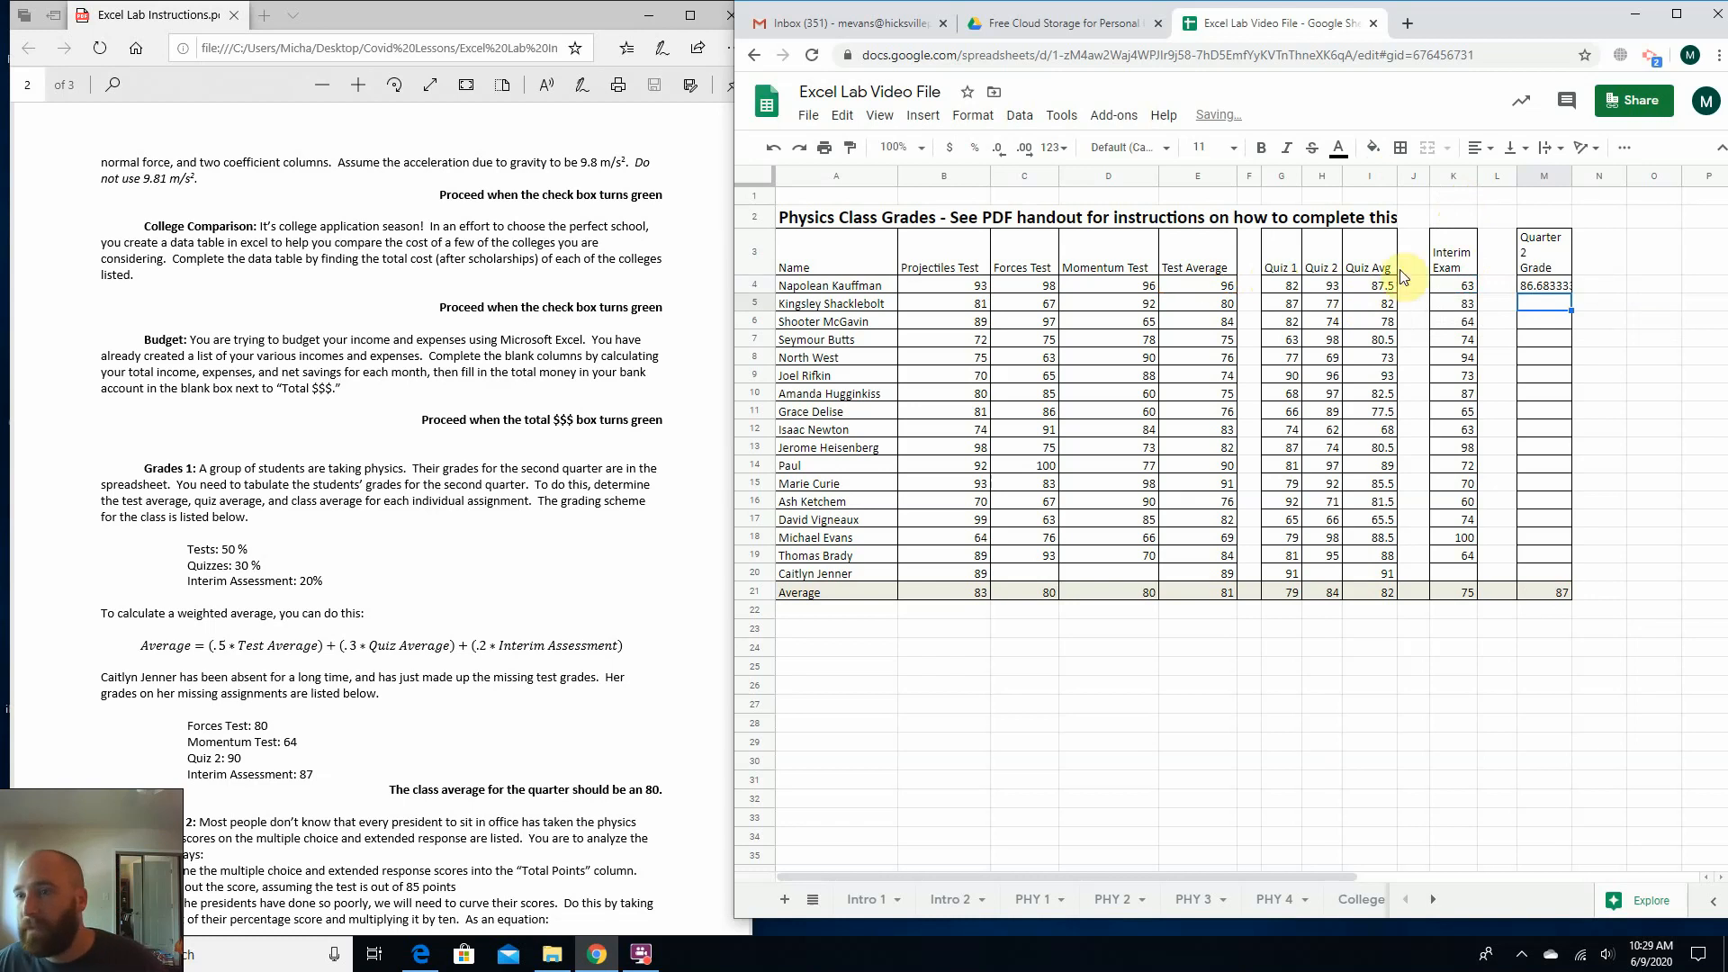
Check the test, quiz and interim cells used by M4, and fill its formula down through M20.
{"action": "left_click", "coordinate": [1528, 288]}
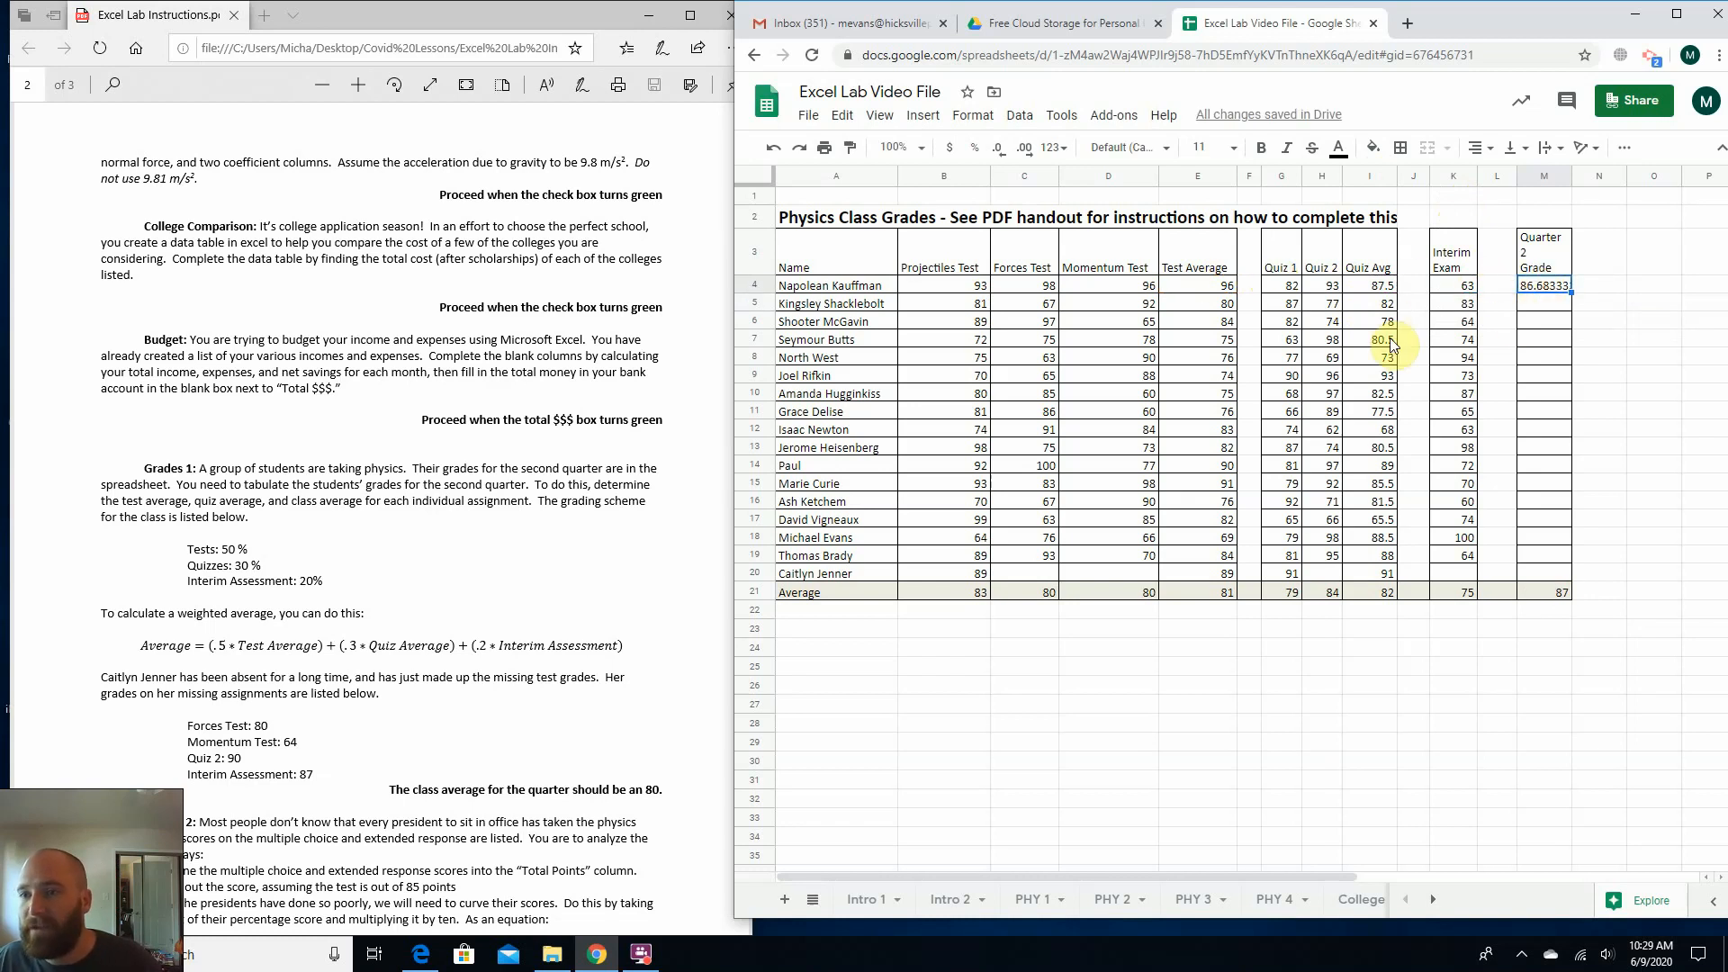
{"action": "left_click", "coordinate": [1208, 287]}
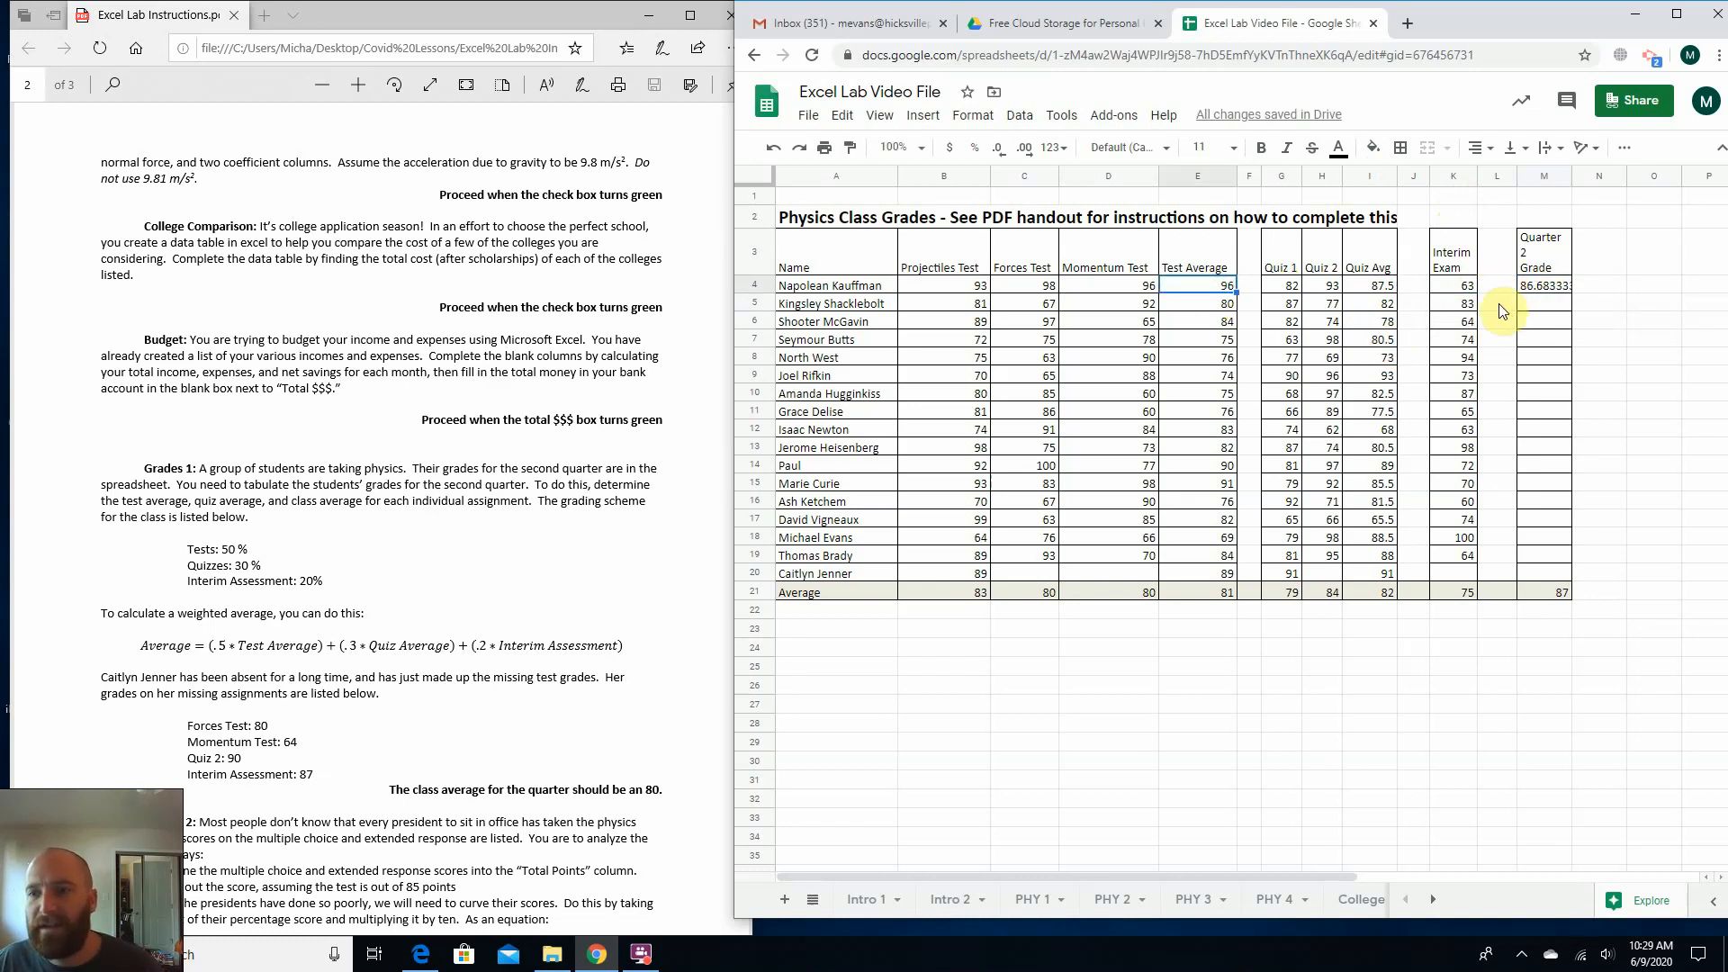
{"action": "left_click", "coordinate": [1369, 286]}
{"action": "left_click", "coordinate": [1451, 285]}
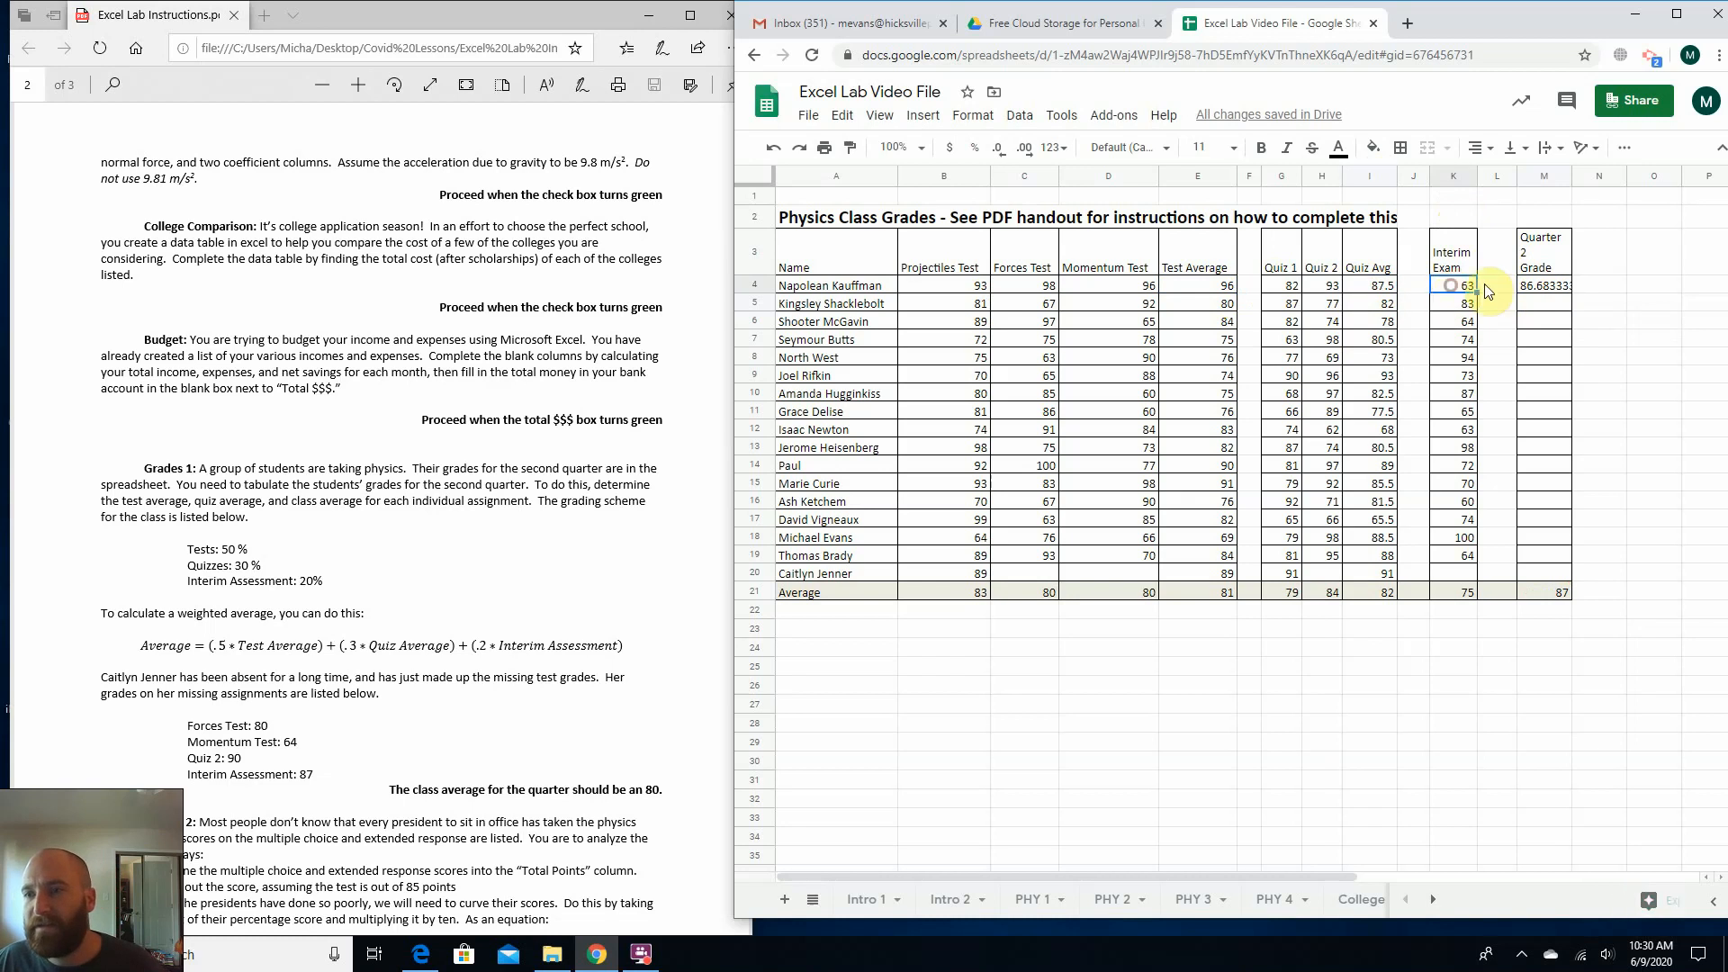
{"action": "left_click", "coordinate": [1549, 288]}
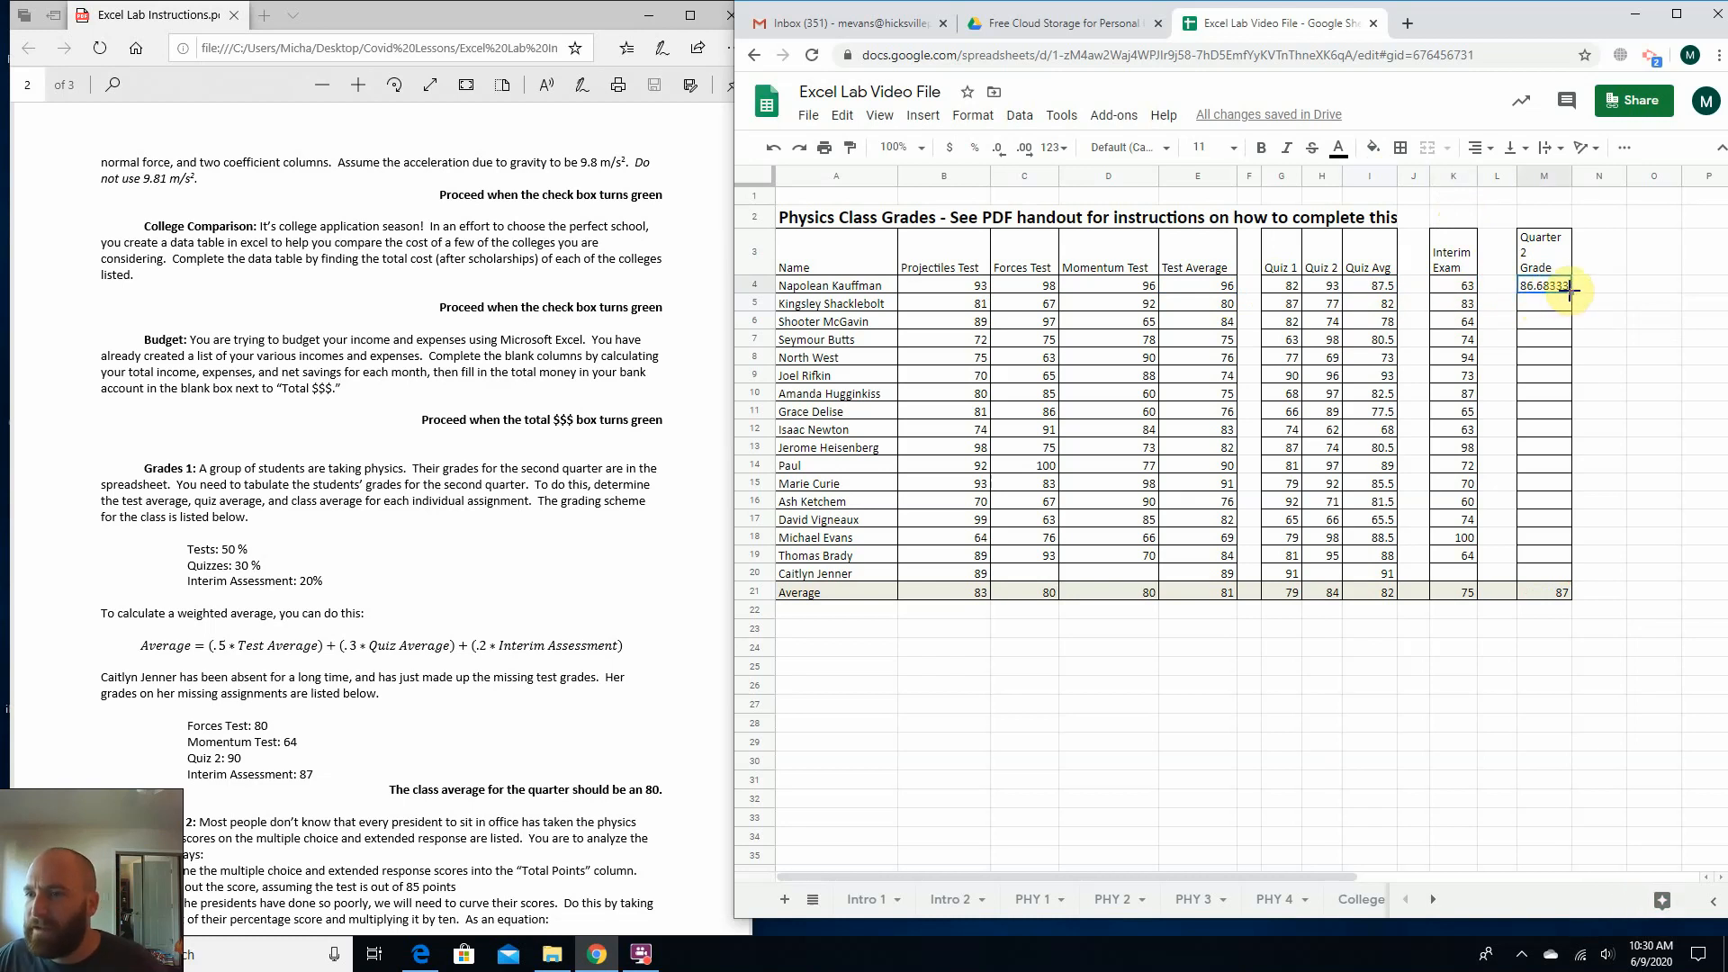
{"action": "left_click_drag", "start_coordinate": [1571, 289], "coordinate": [1574, 569]}
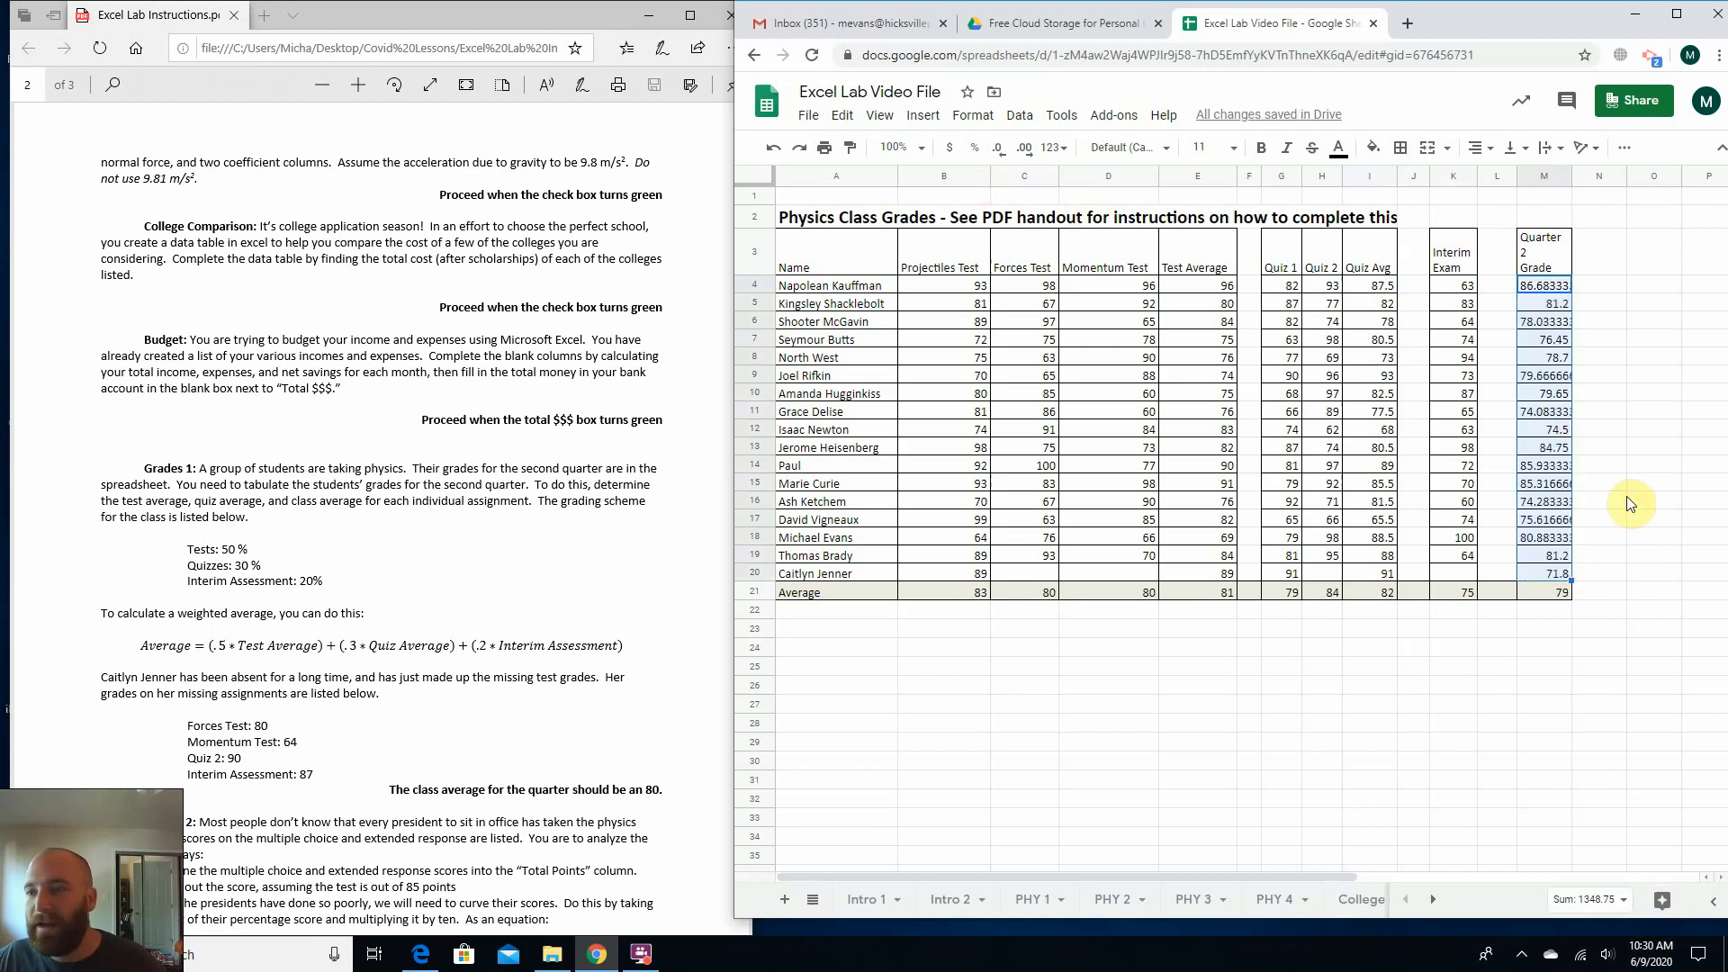
Format the Quarter 2 Grade values in M4:M20 to display whole numbers without decimals.
{"action": "left_click", "coordinate": [1012, 148]}
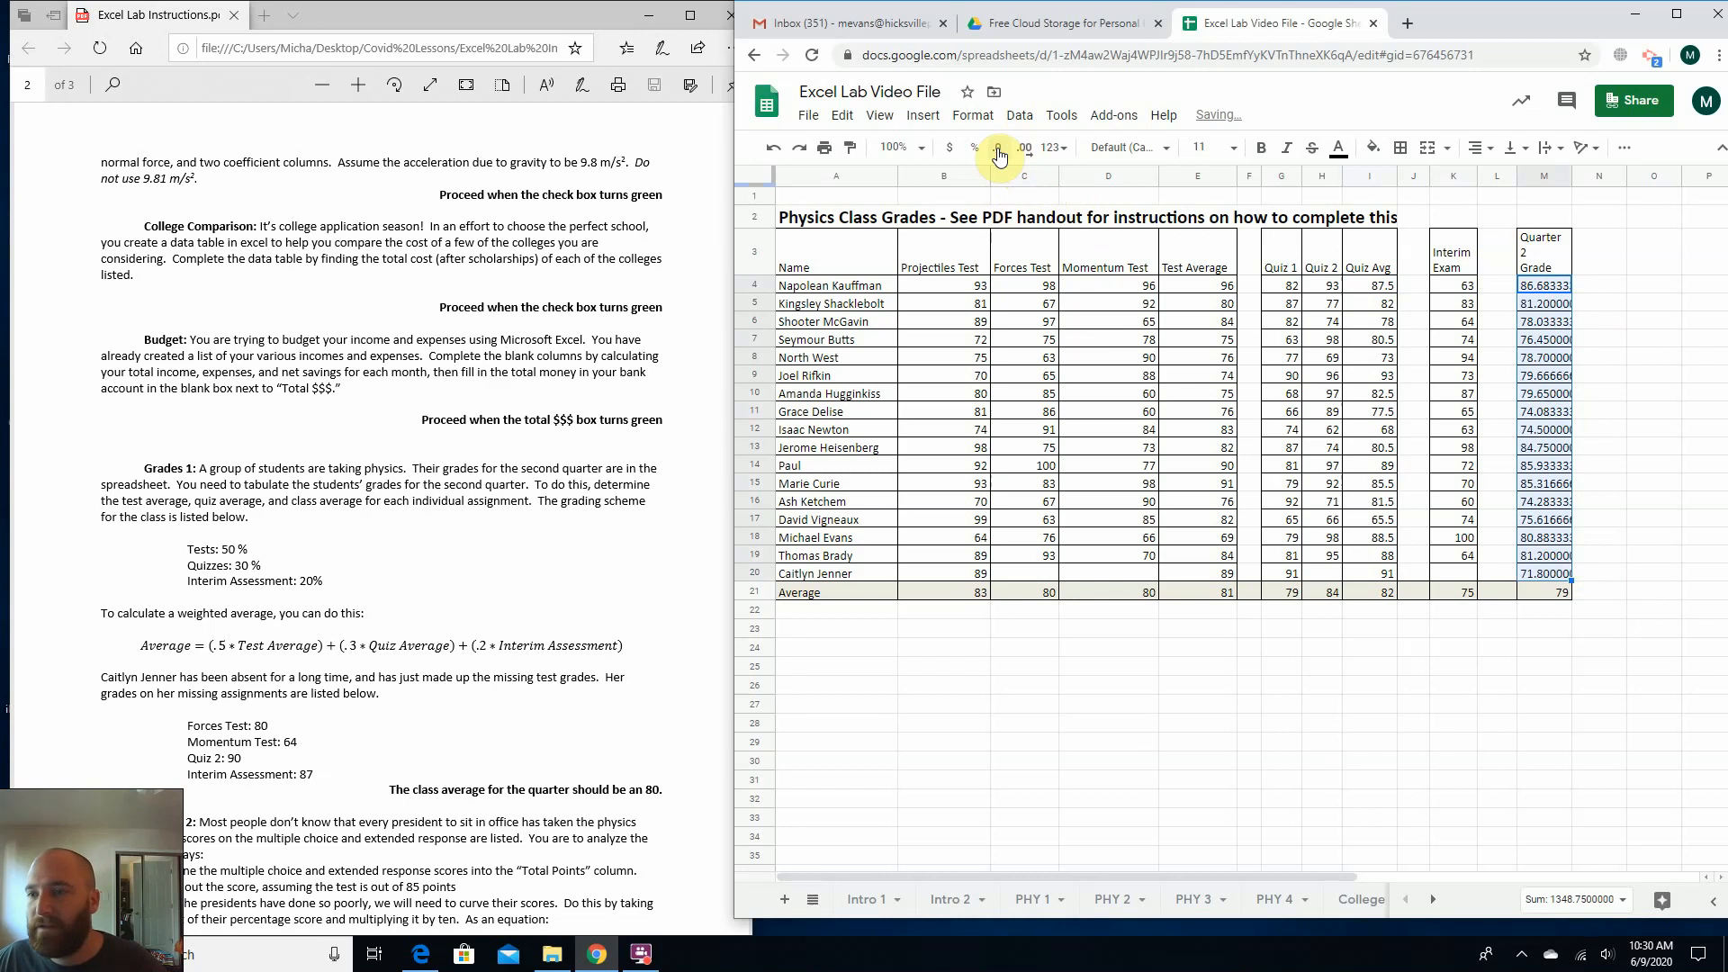
{"action": "left_click", "coordinate": [1022, 149]}
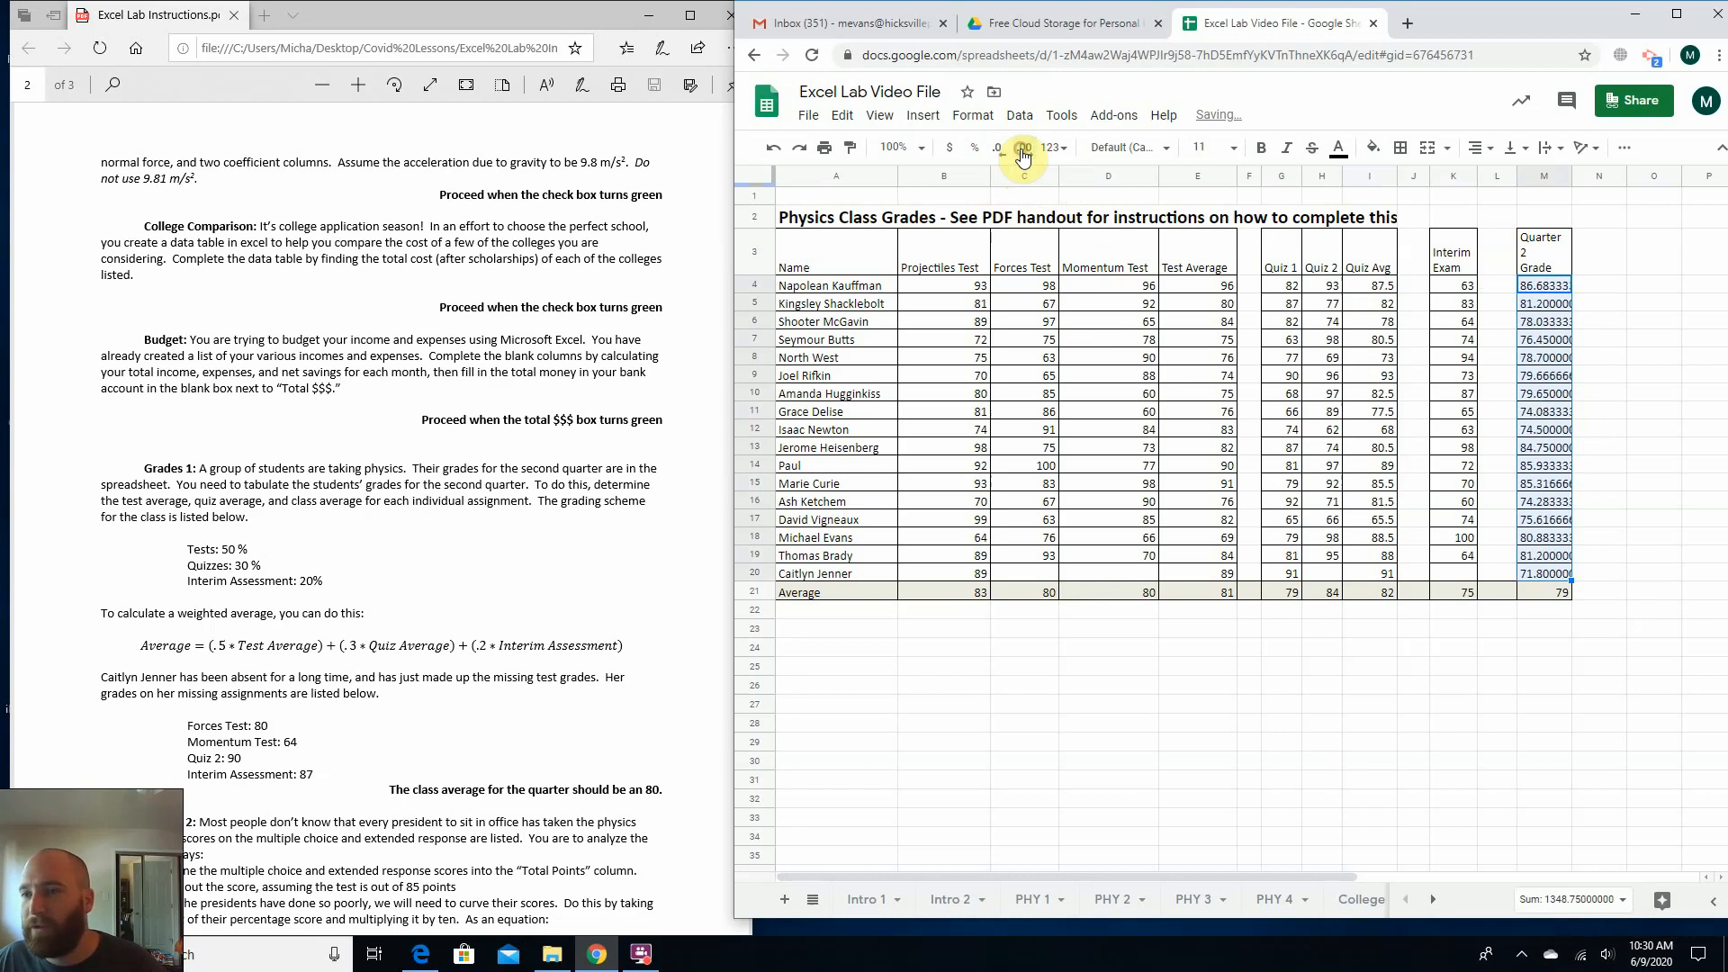
{"action": "left_click", "coordinate": [1023, 150]}
{"action": "left_click", "coordinate": [998, 150]}
{"action": "left_click", "coordinate": [997, 150]}
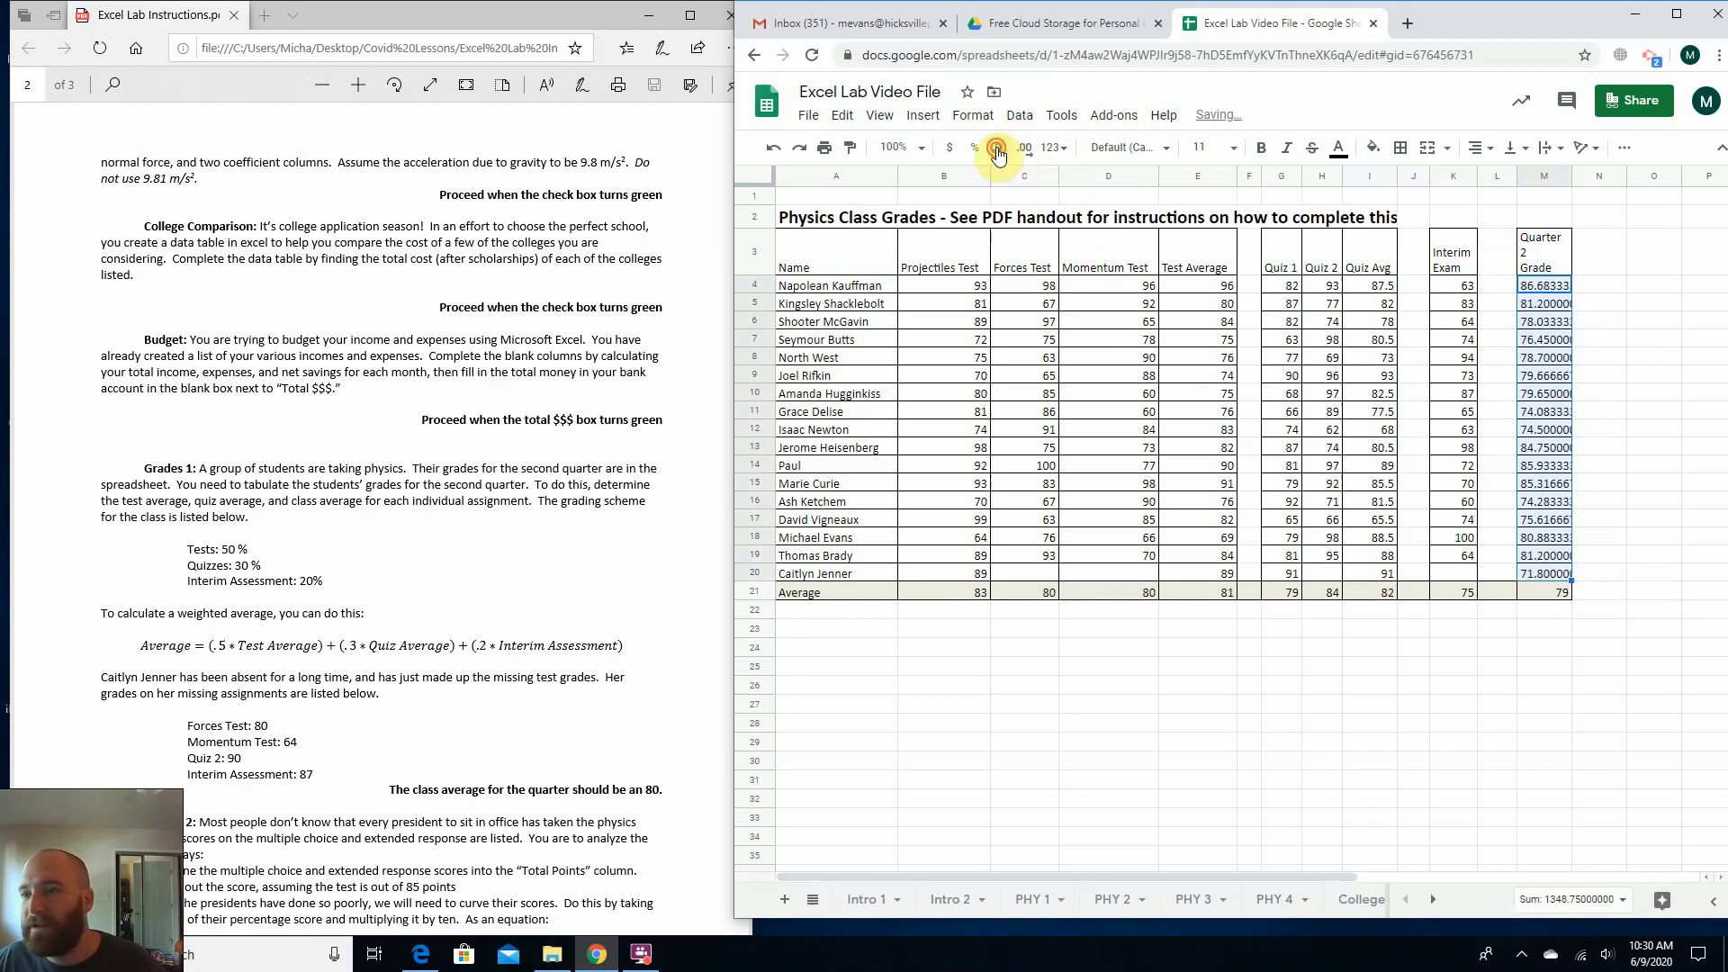
{"action": "left_click", "coordinate": [997, 149]}
{"action": "left_click", "coordinate": [997, 149]}
{"action": "left_click", "coordinate": [997, 149]}
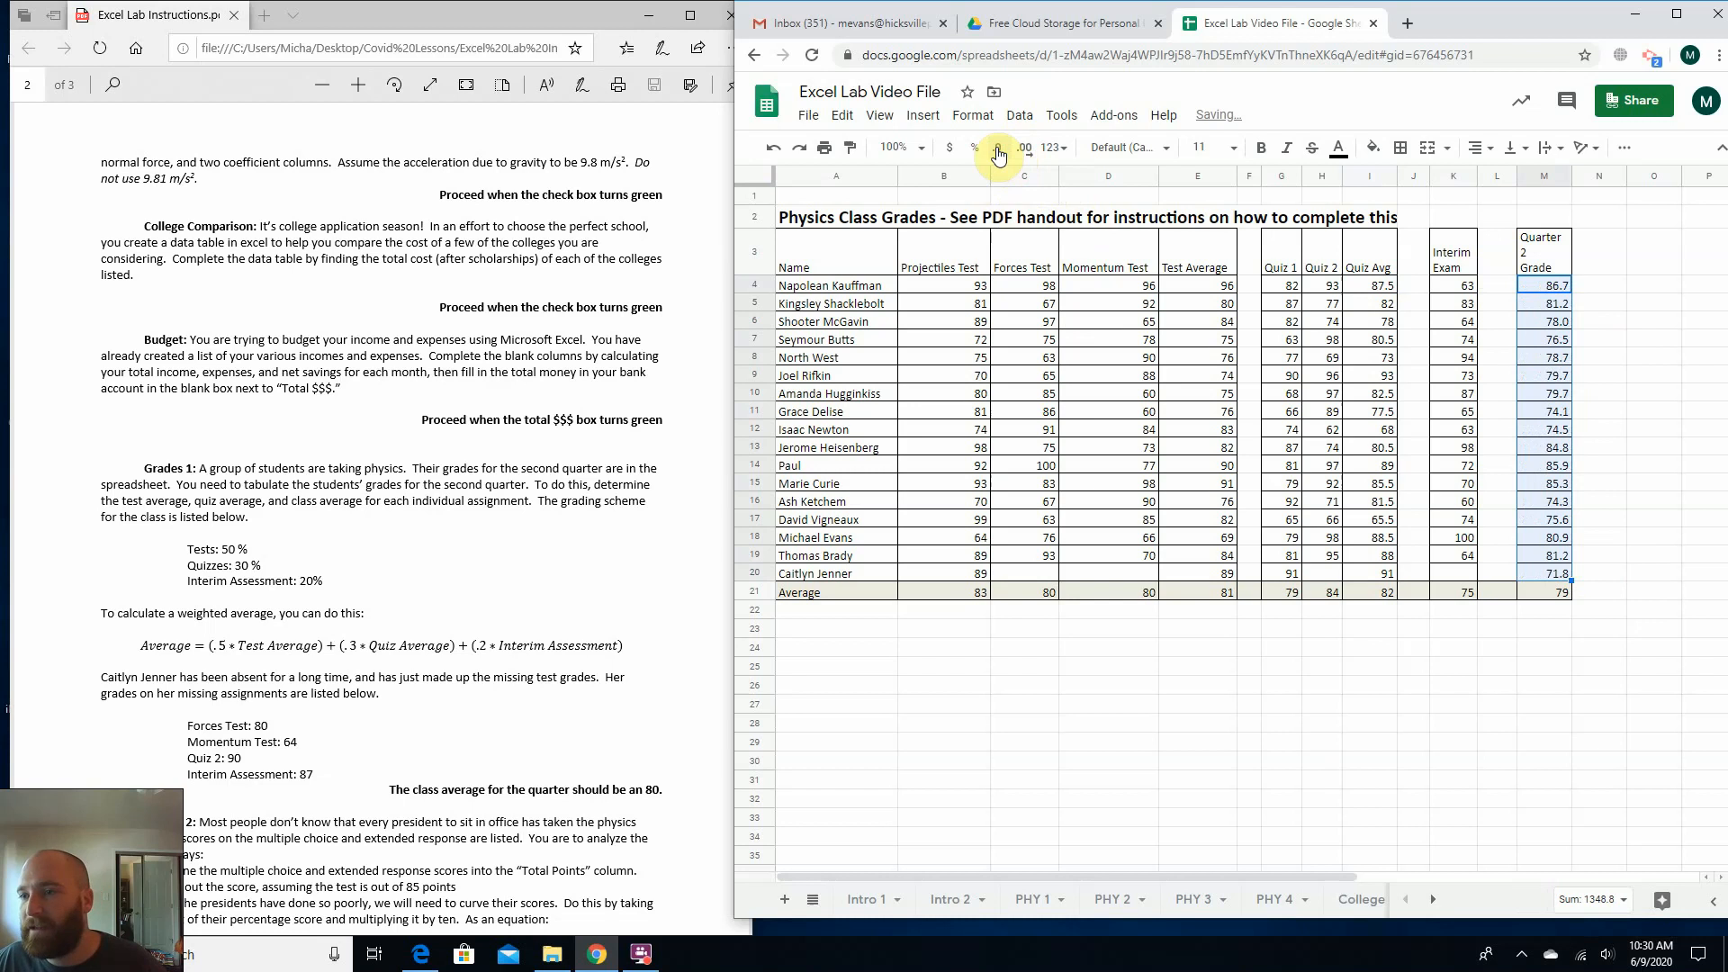
{"action": "left_click", "coordinate": [1605, 513]}
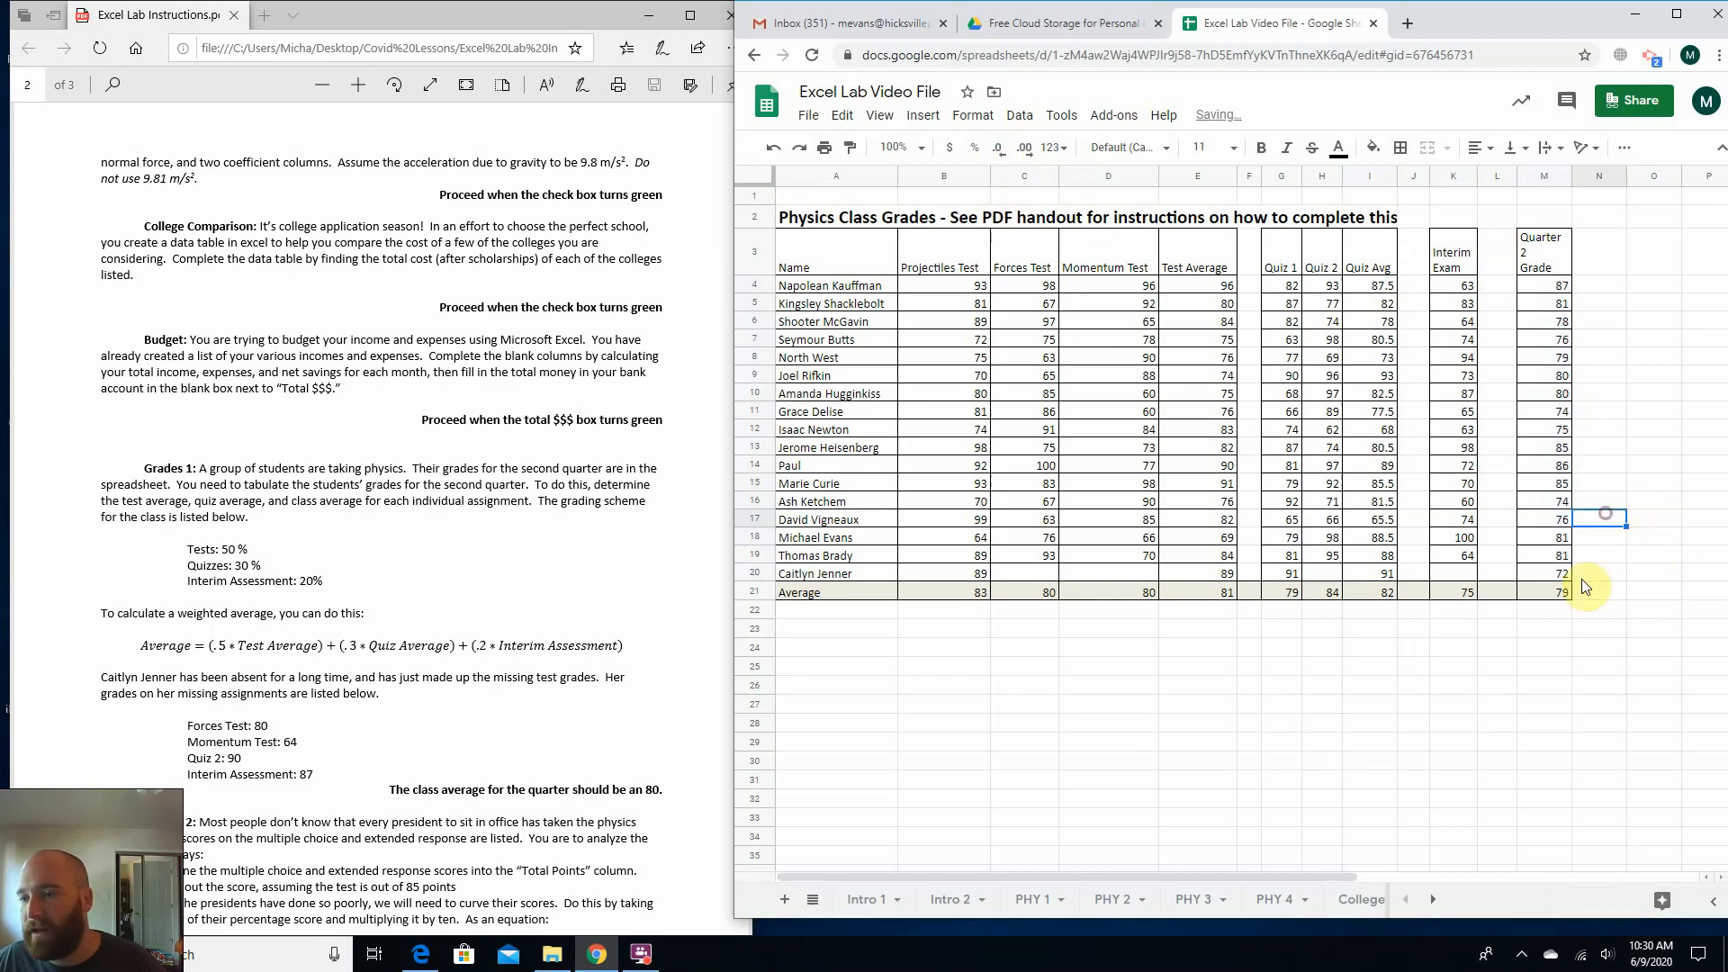
{"action": "left_click", "coordinate": [1537, 684]}
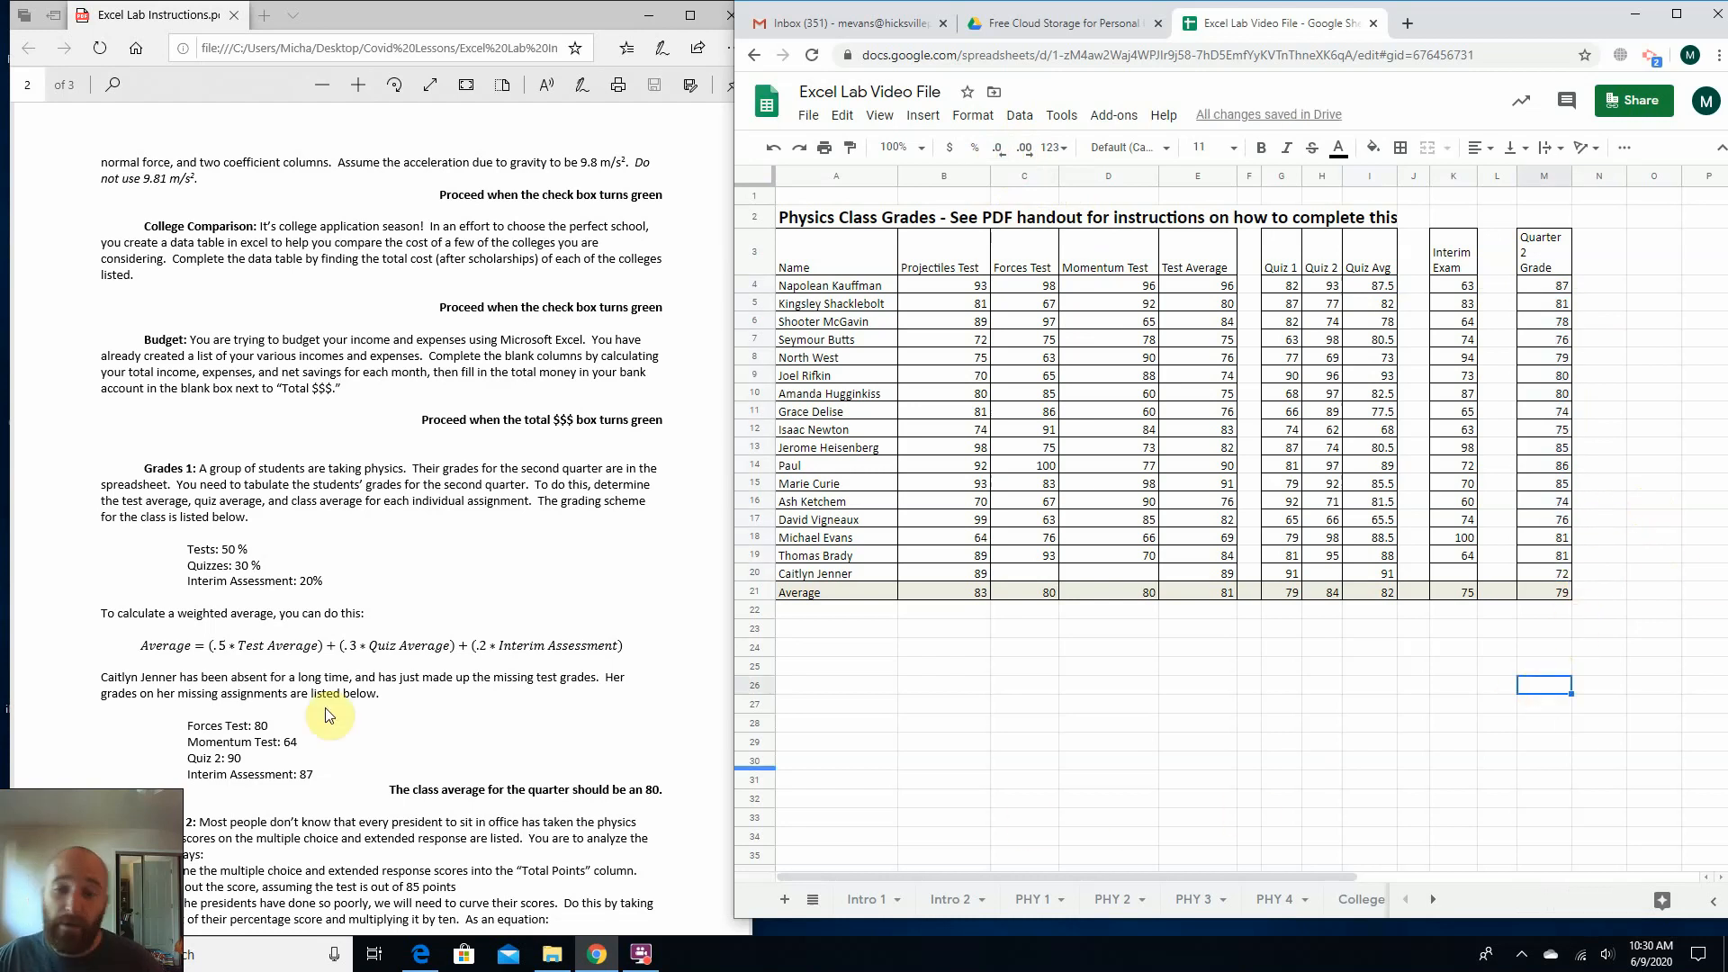
Examine the PDF note on the absent student's made-up grades, and check her blank test scores and Quarter 2 Grade in row 20.
{"action": "left_click", "coordinate": [842, 576]}
{"action": "left_click_drag", "start_coordinate": [101, 677], "coordinate": [611, 684]}
{"action": "left_click_drag", "start_coordinate": [101, 693], "coordinate": [293, 698]}
{"action": "left_click", "coordinate": [266, 680]}
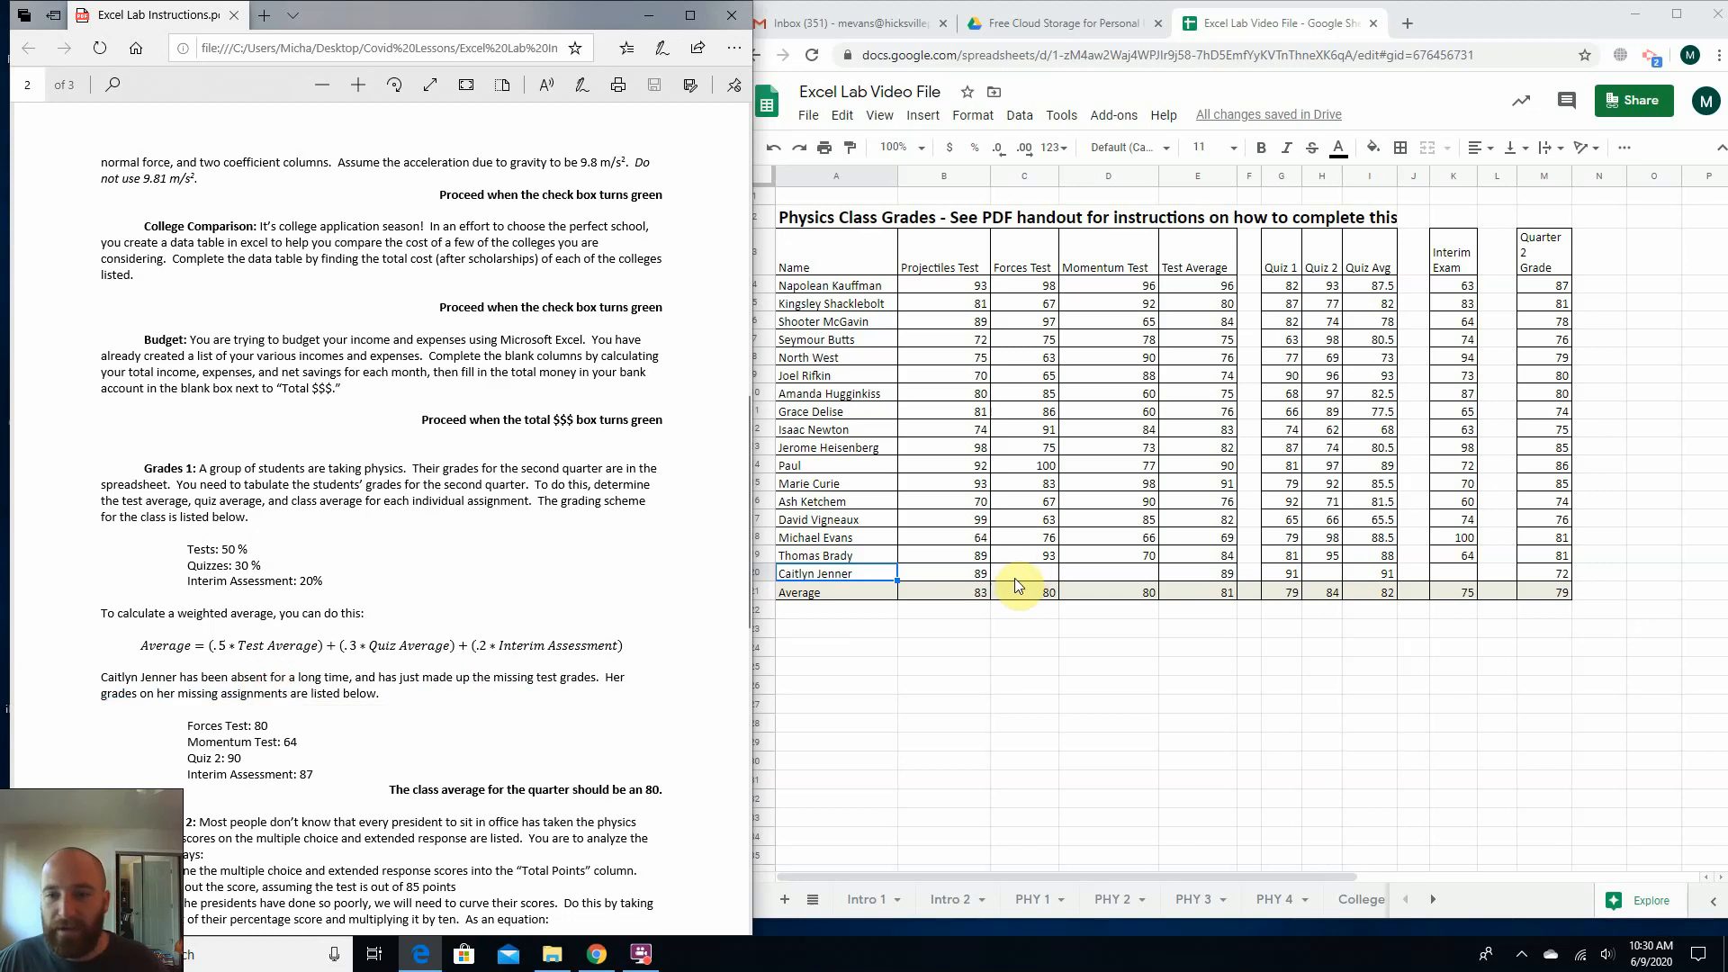
{"action": "left_click", "coordinate": [1021, 576]}
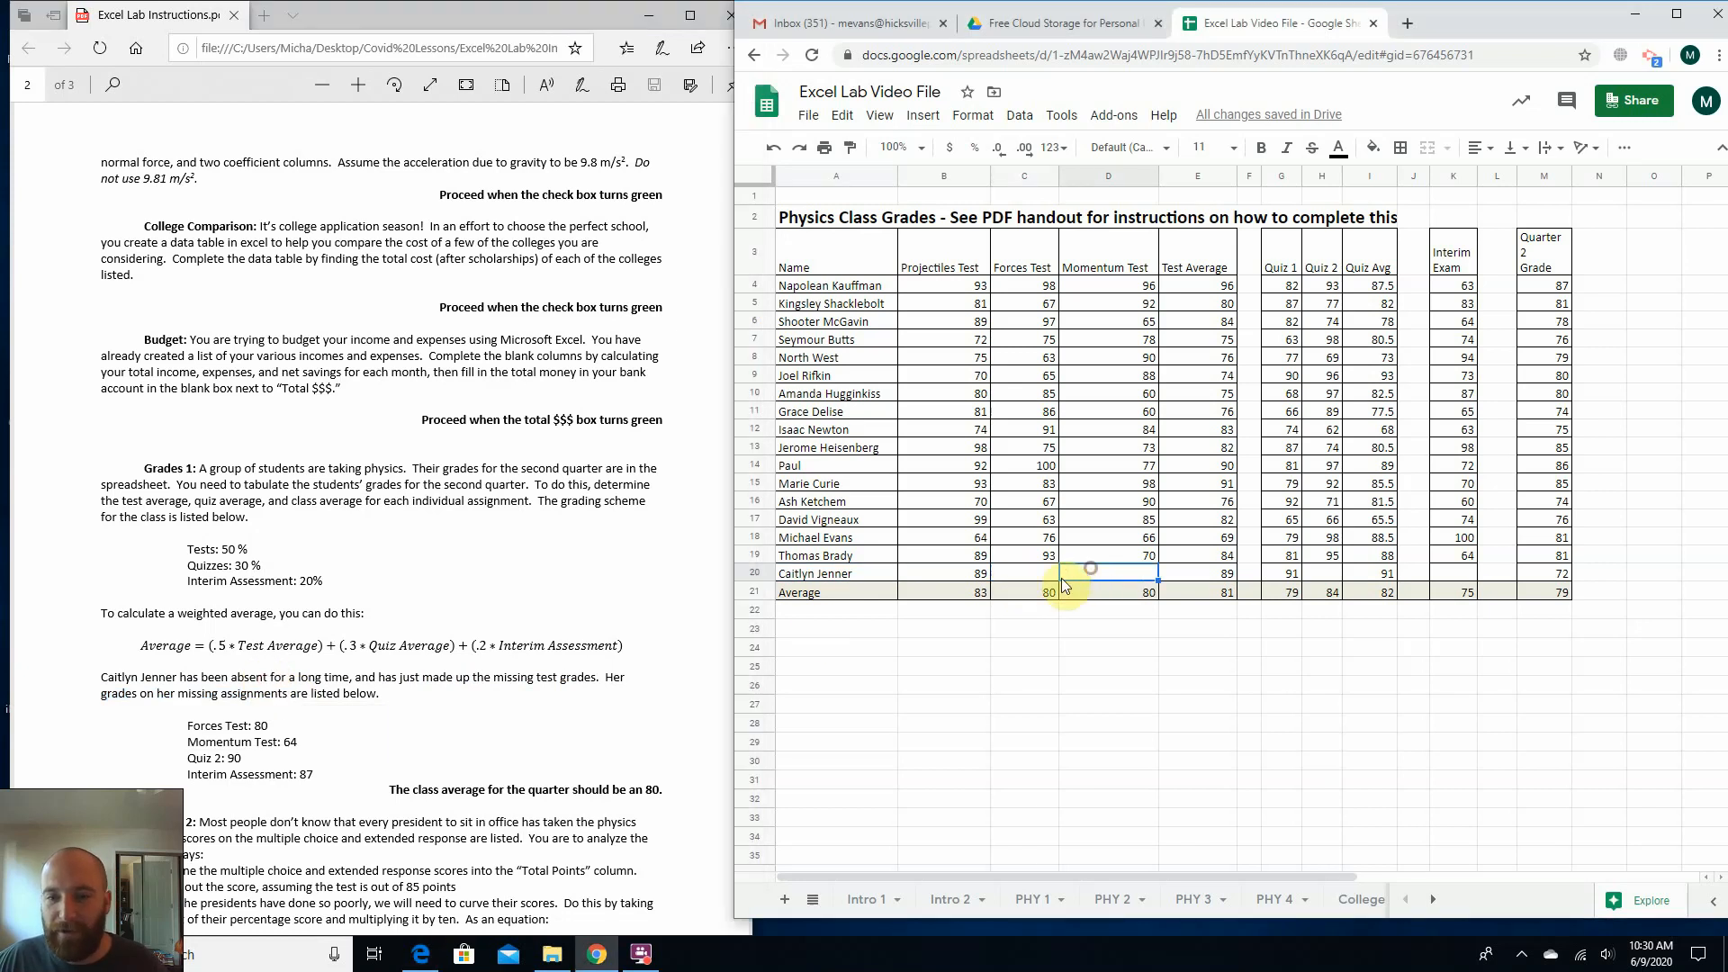
{"action": "left_click", "coordinate": [1134, 580]}
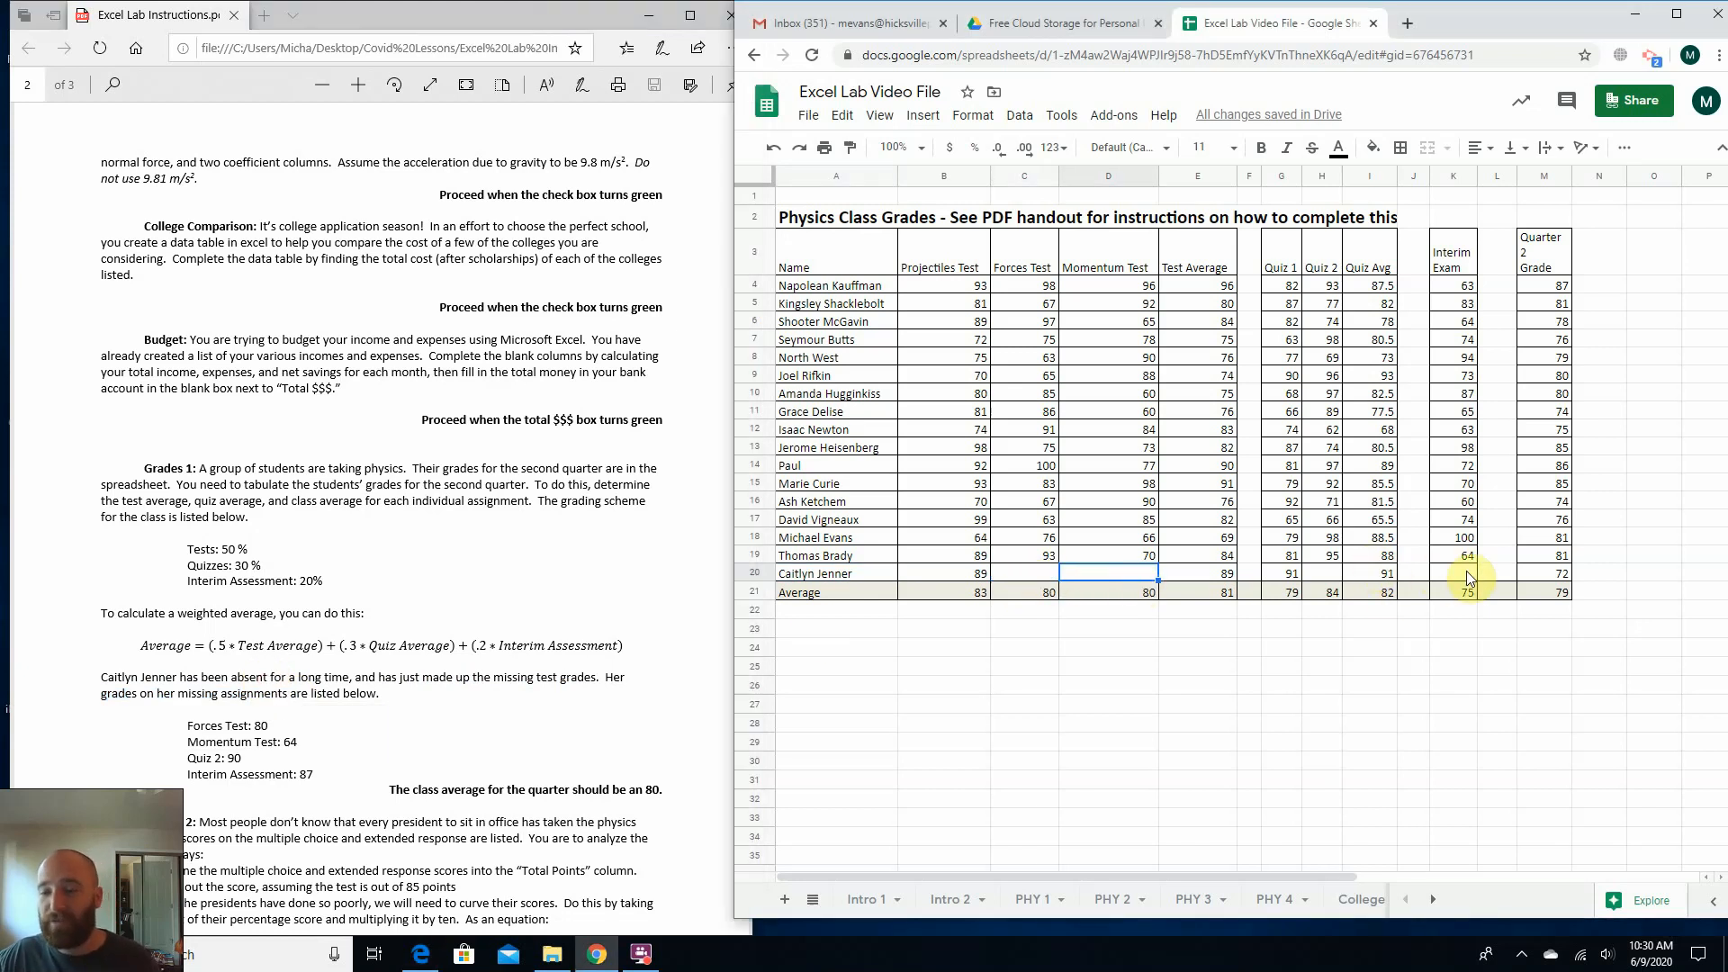
{"action": "left_click", "coordinate": [1040, 575]}
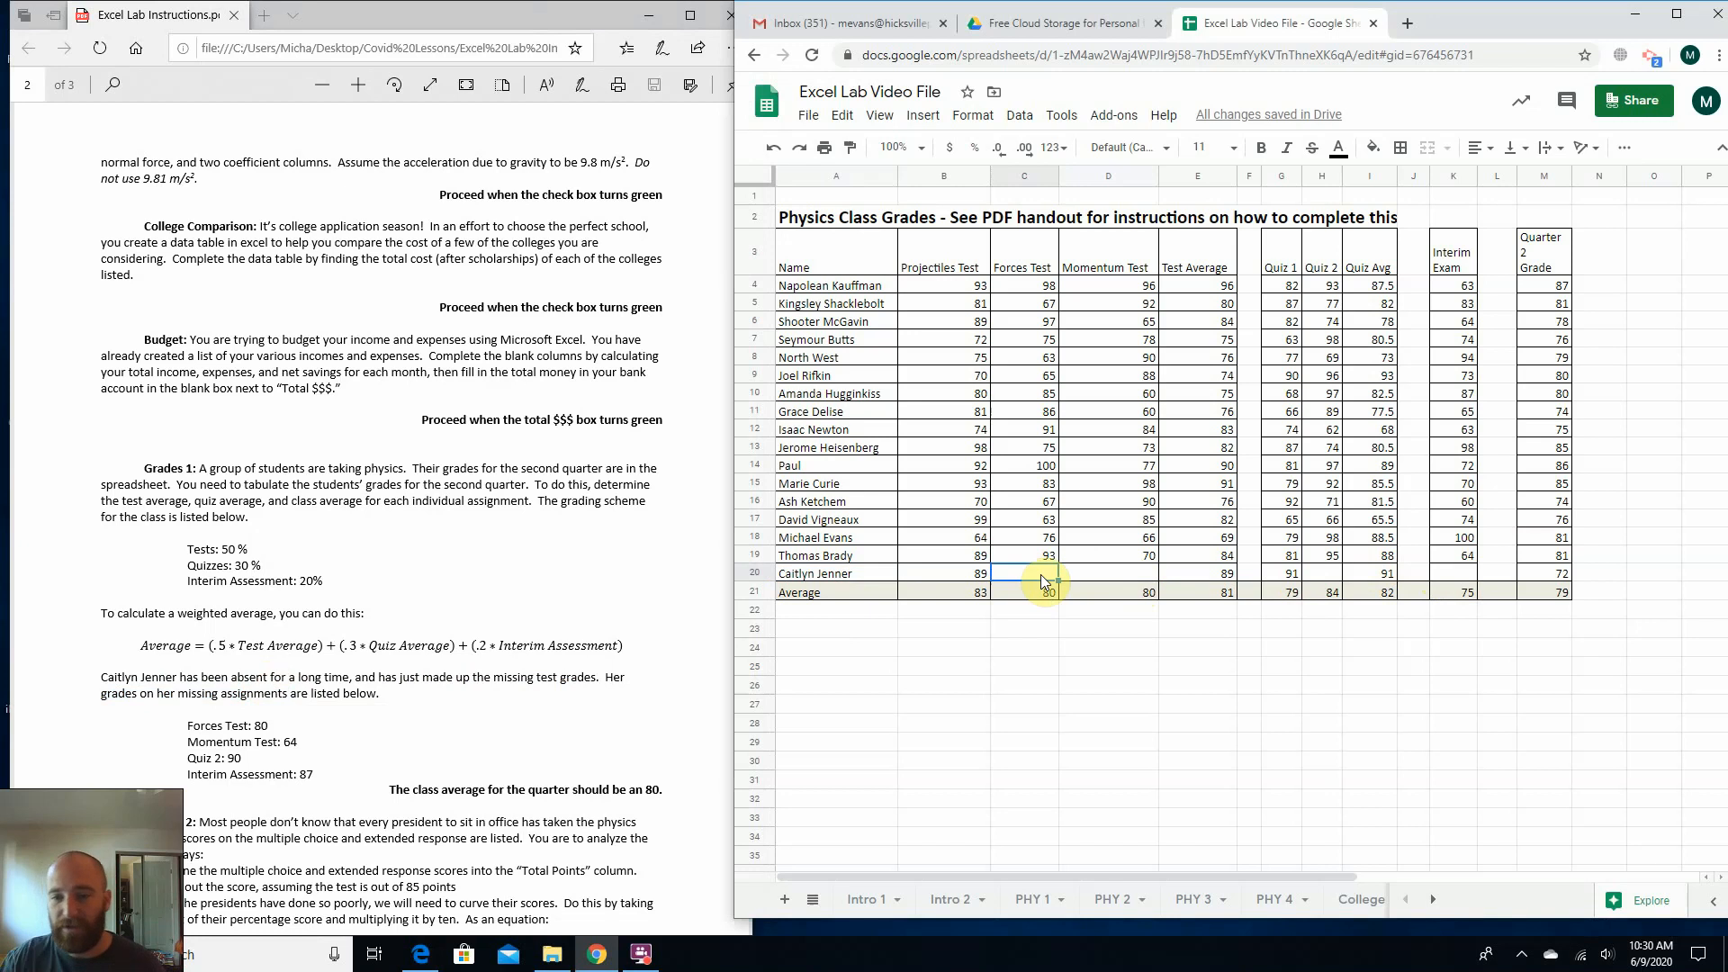
{"action": "left_click", "coordinate": [1557, 579]}
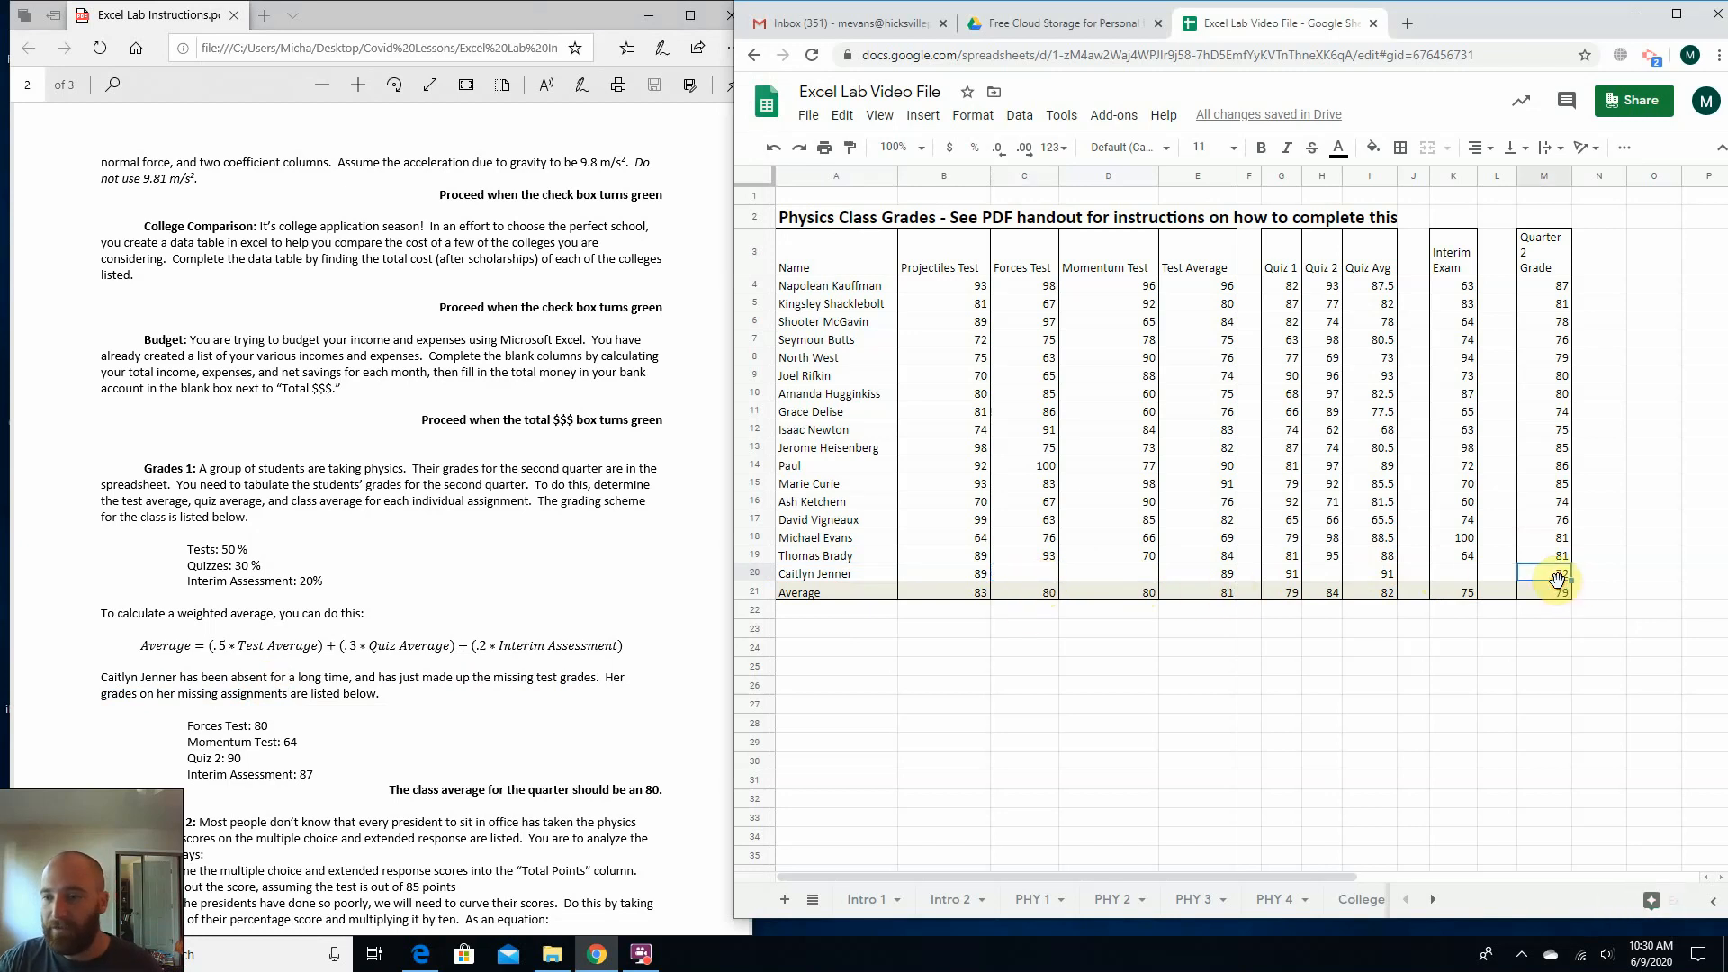
Enter the absent student's made-up Forces Test score of 80 in C20, and check the recalculated quarter grade and class average.
{"action": "left_click", "coordinate": [1011, 577]}
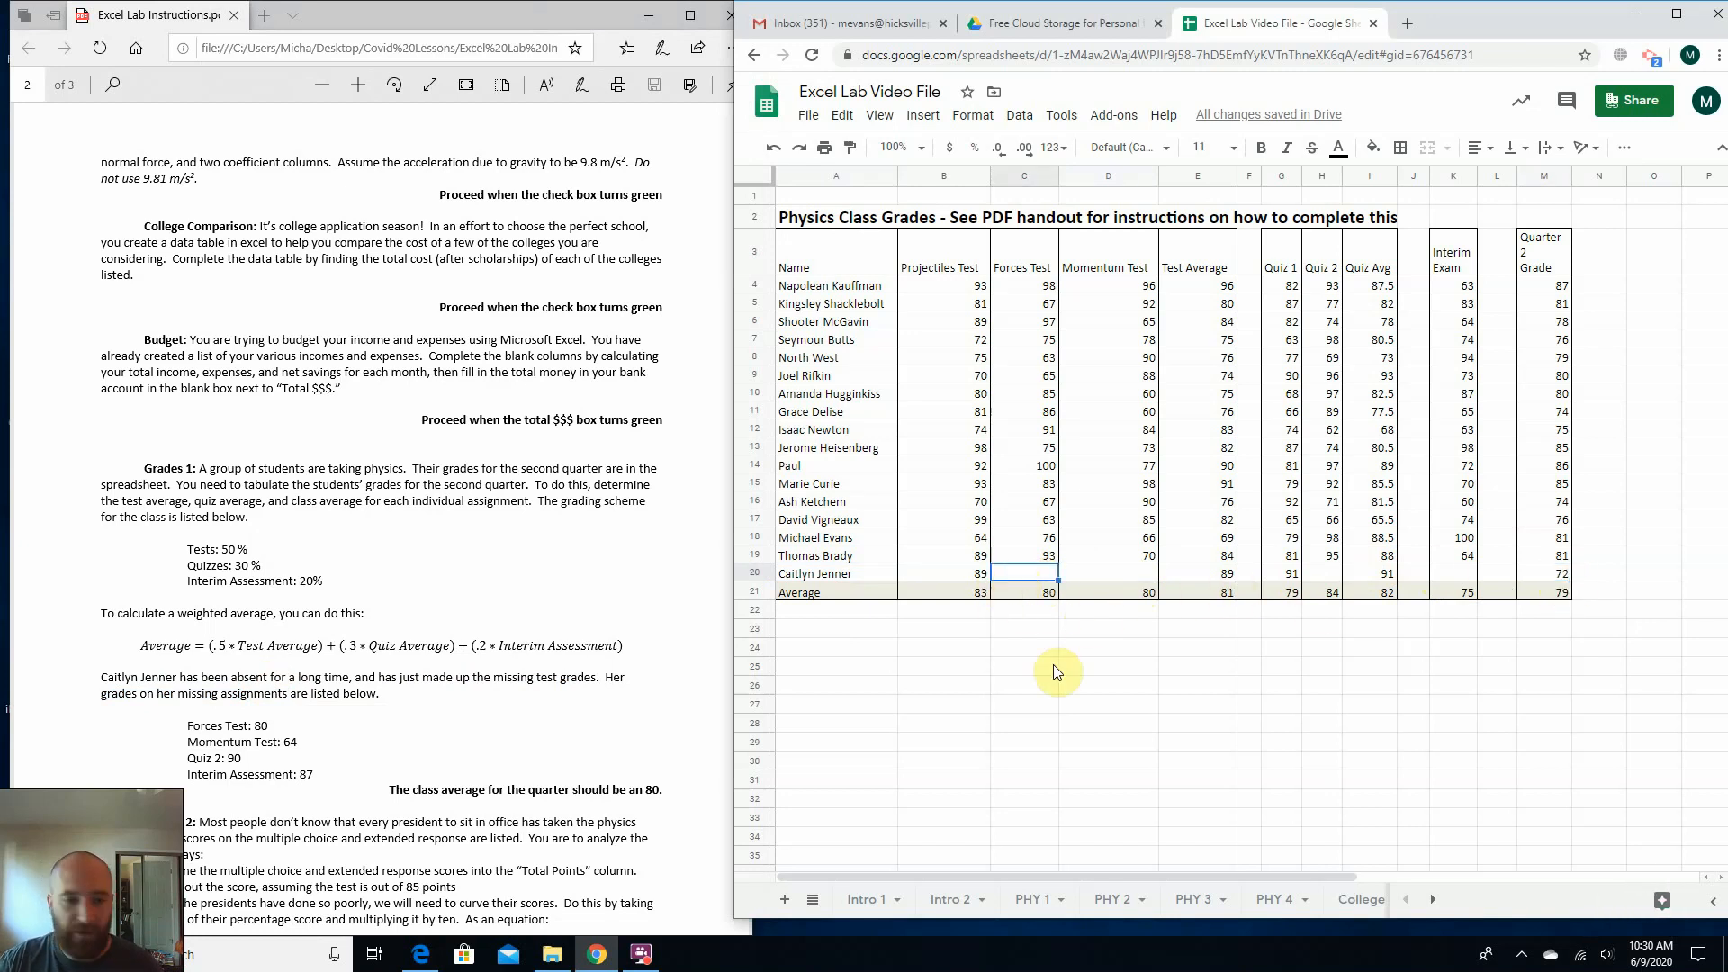
{"action": "left_click", "coordinate": [252, 725]}
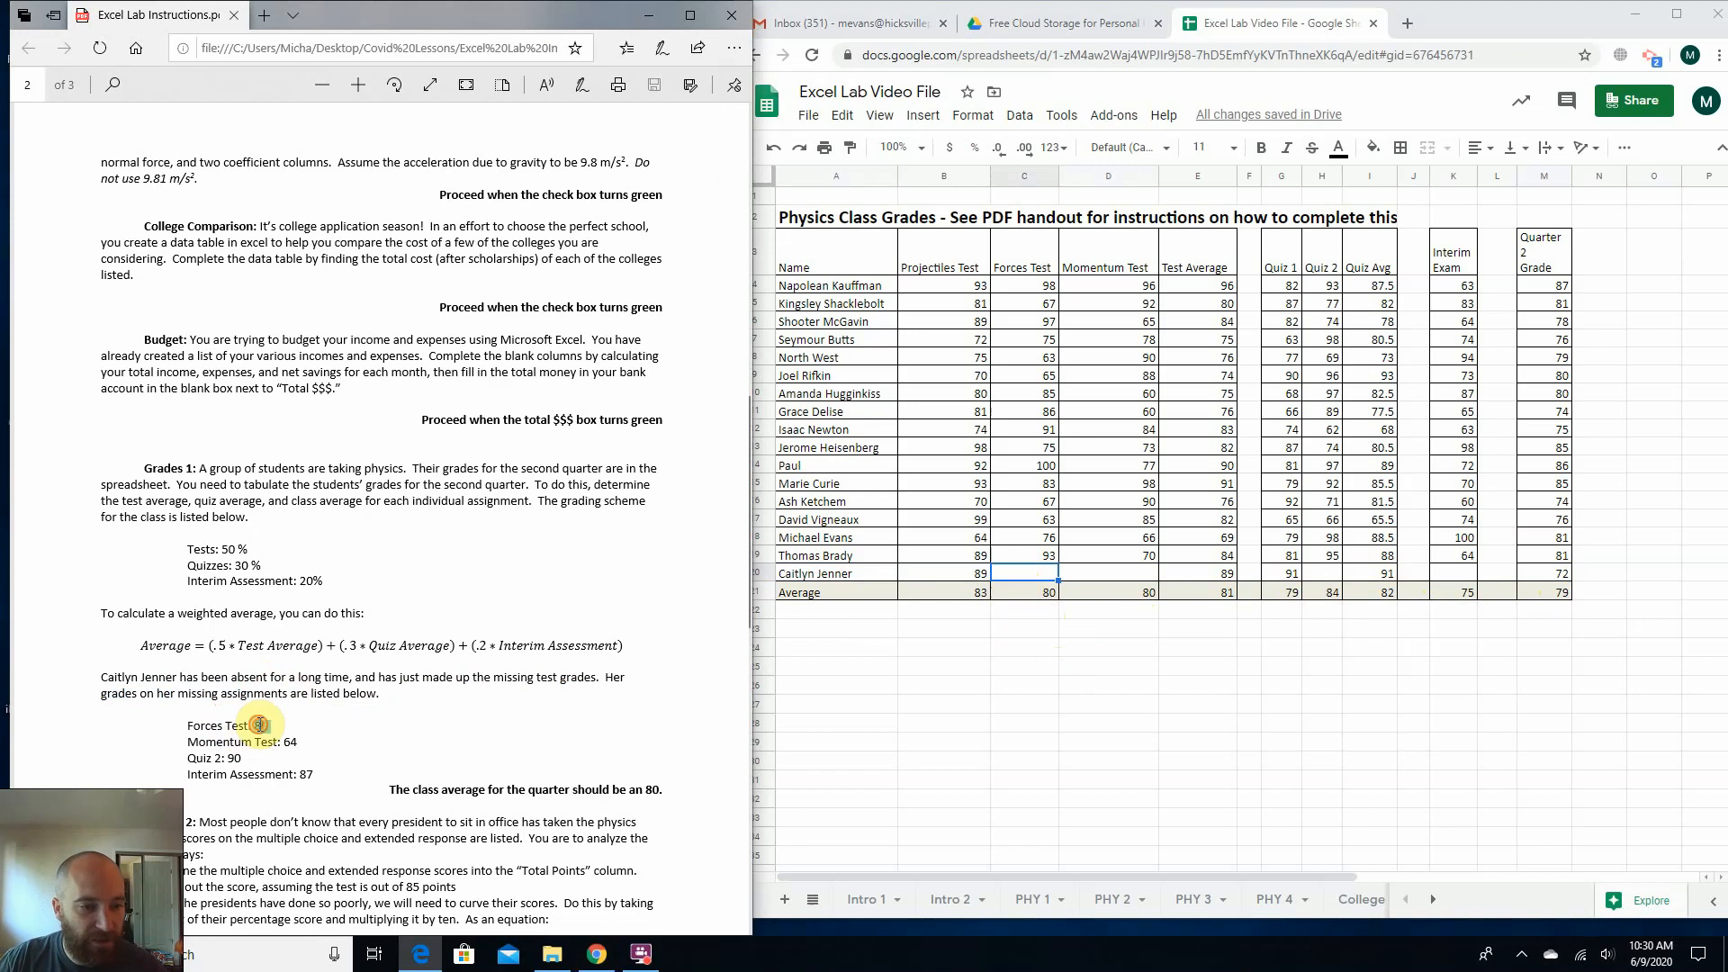
{"action": "double_click", "coordinate": [260, 725]}
{"action": "left_click", "coordinate": [827, 780]}
{"action": "left_click", "coordinate": [1012, 574]}
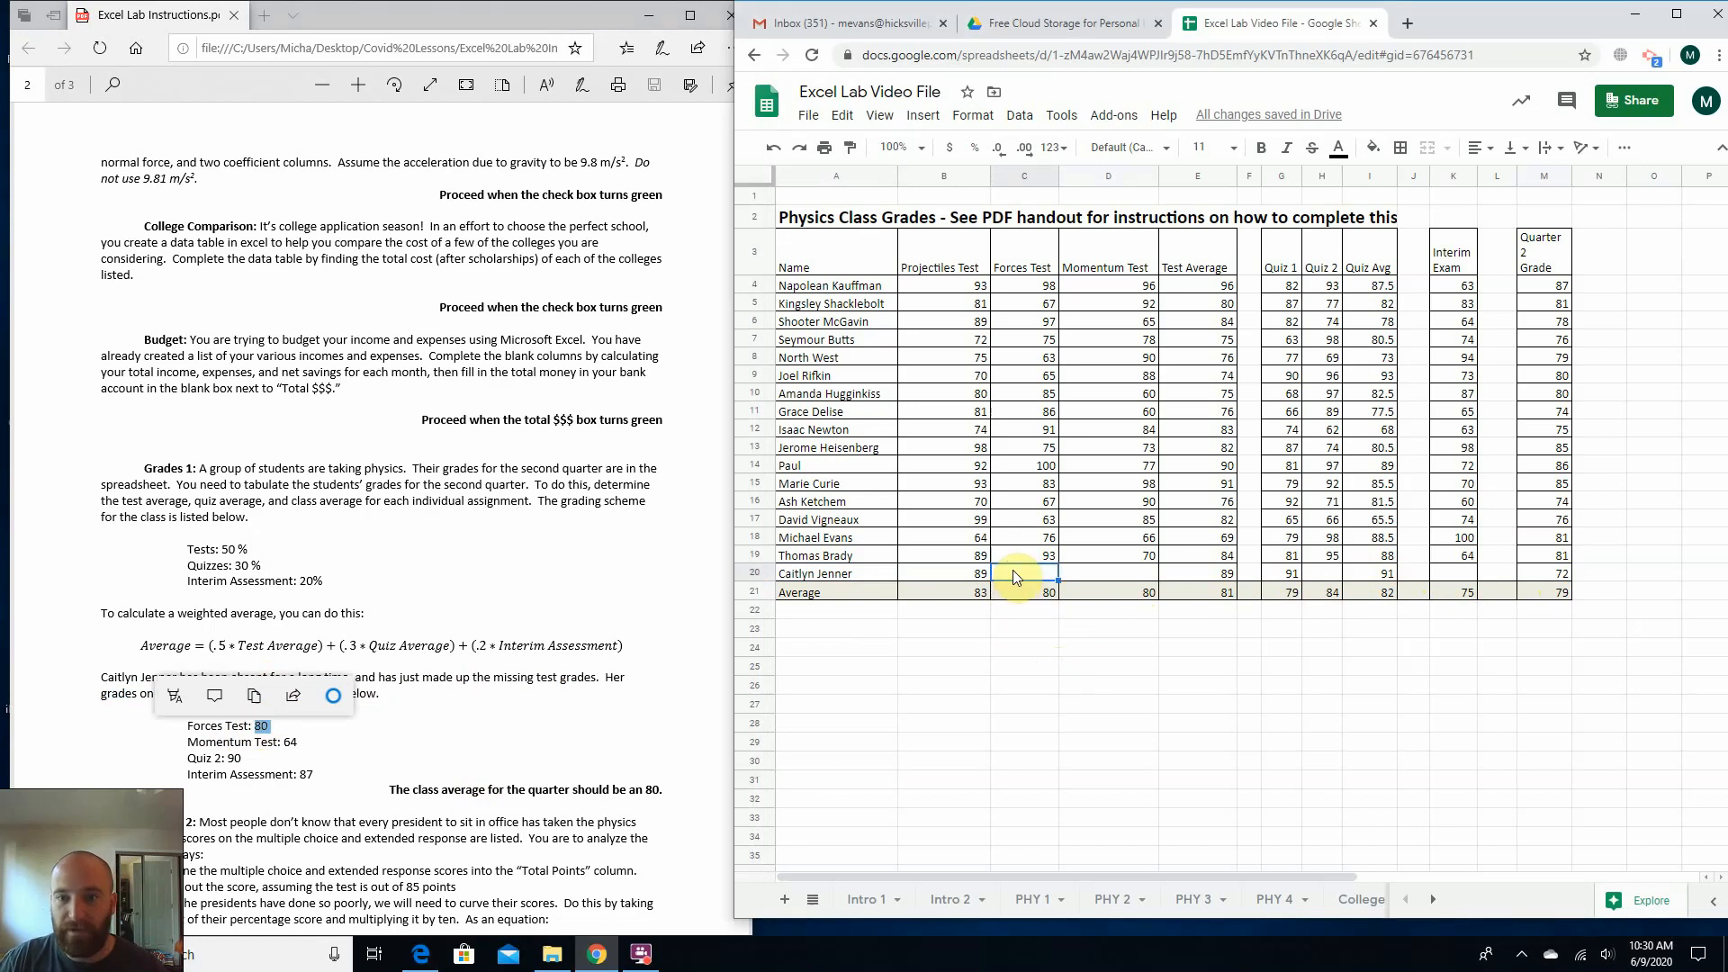
{"action": "type", "text": "80"}
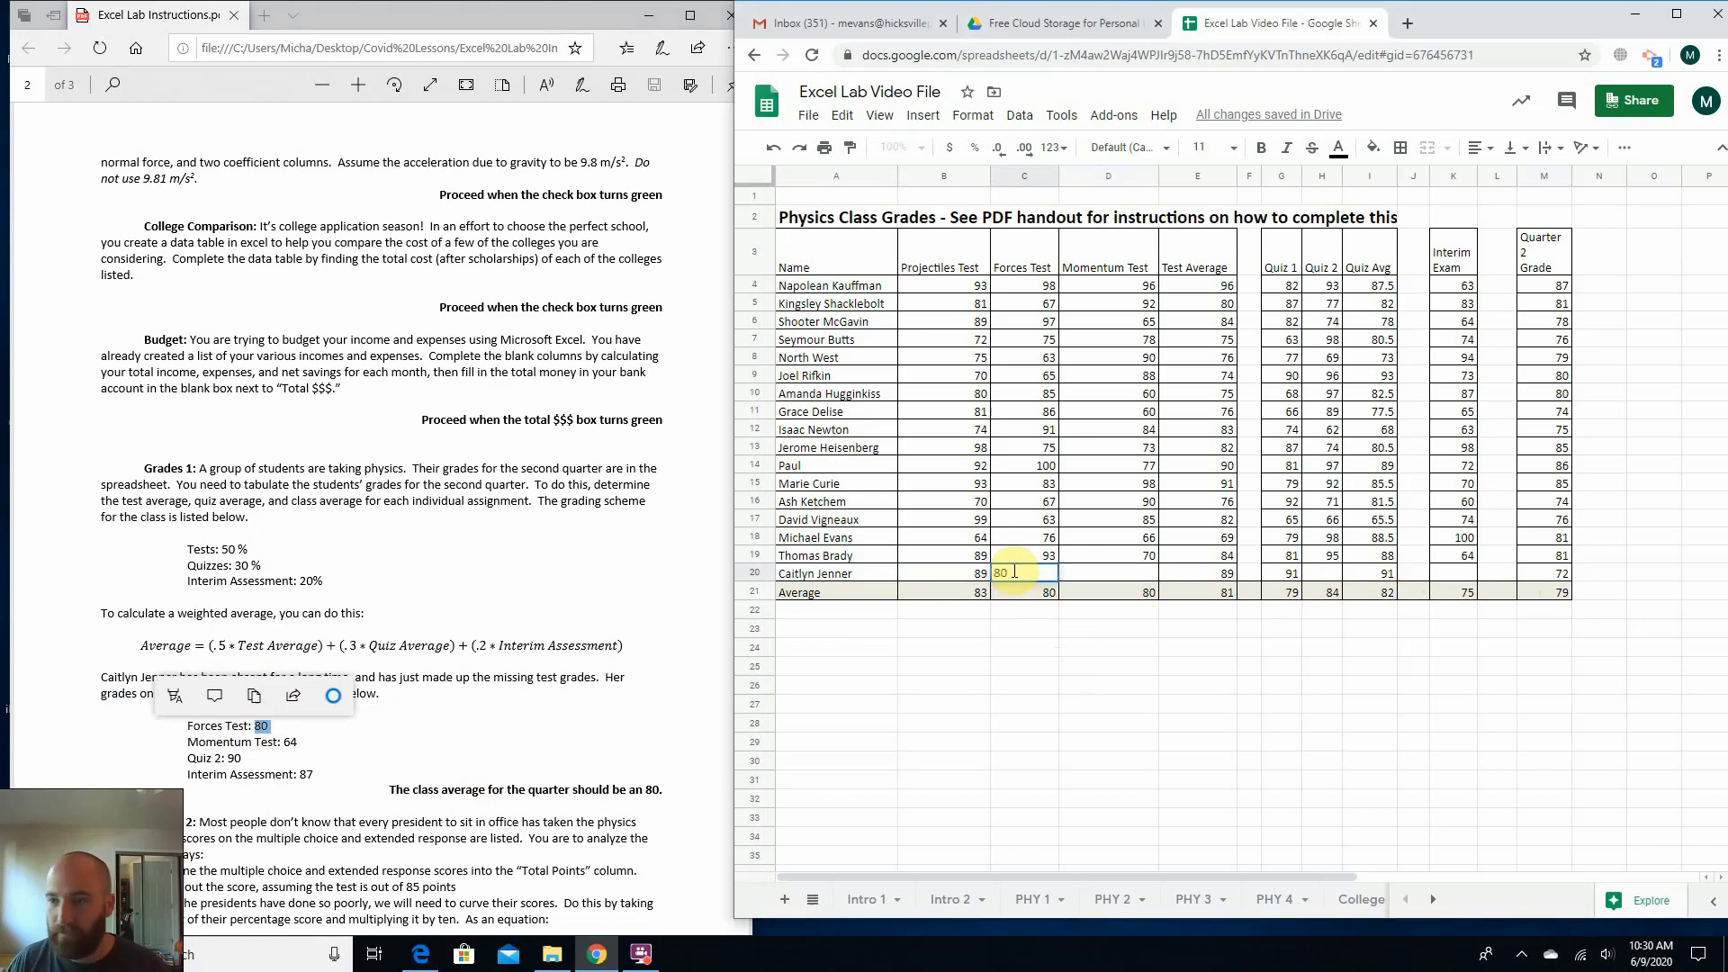
{"action": "key", "text": "Return"}
{"action": "left_click", "coordinate": [1531, 569]}
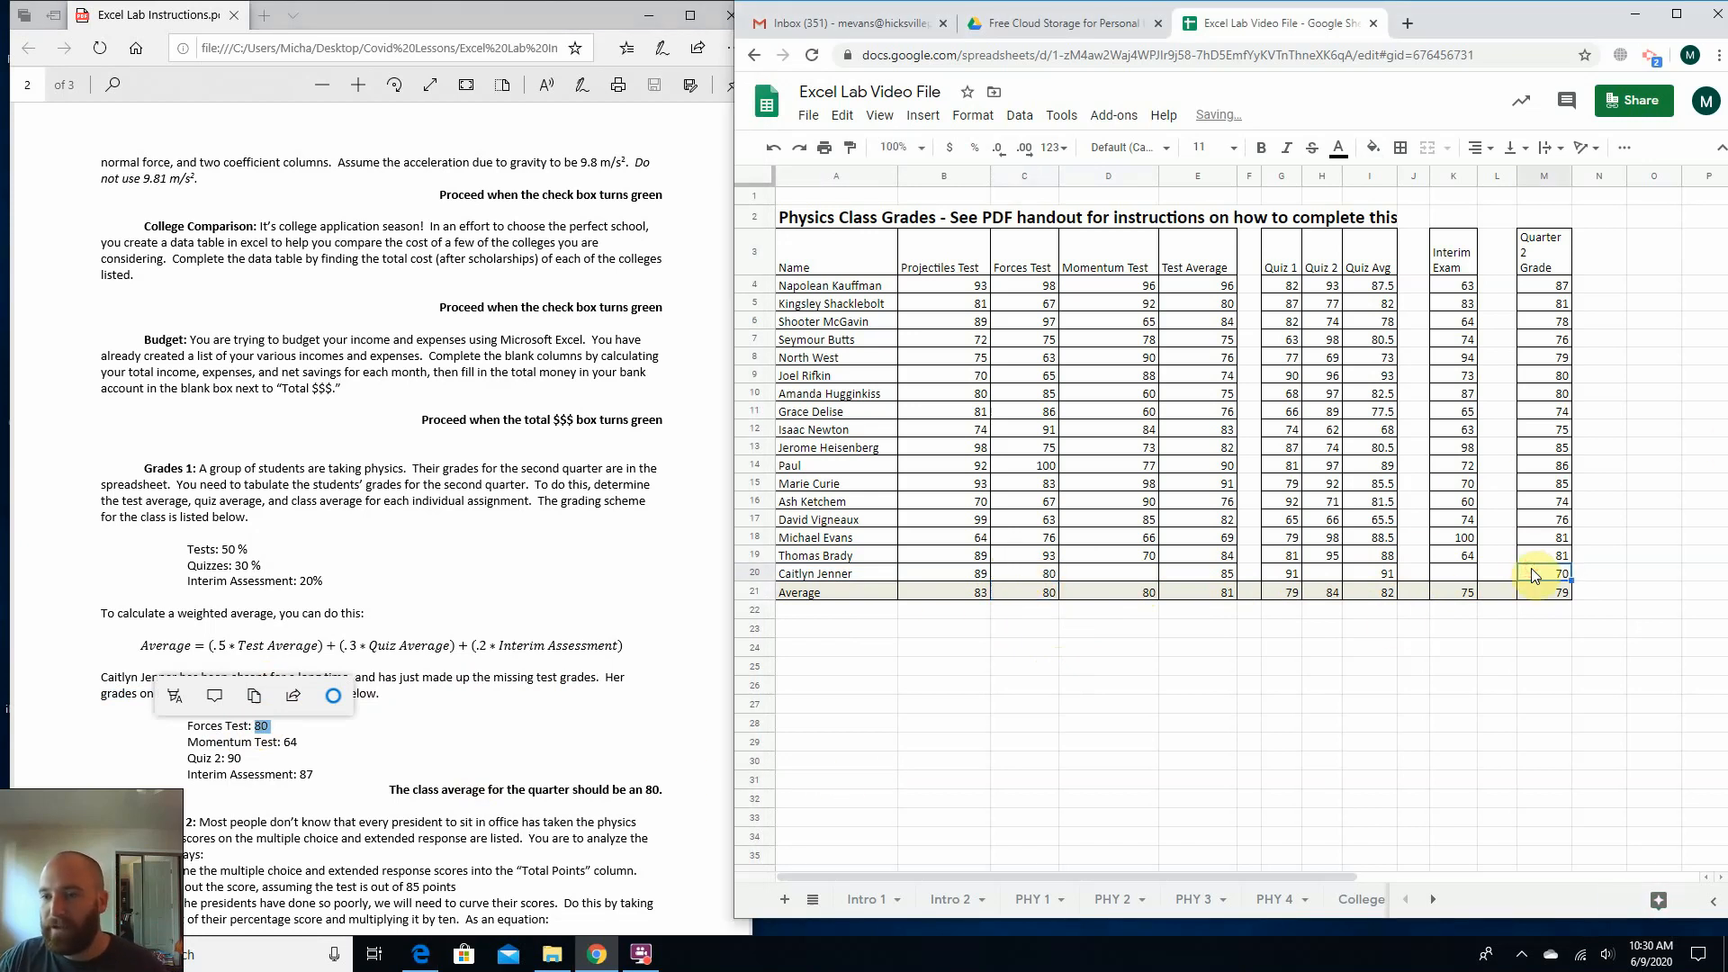
{"action": "left_click", "coordinate": [1020, 597]}
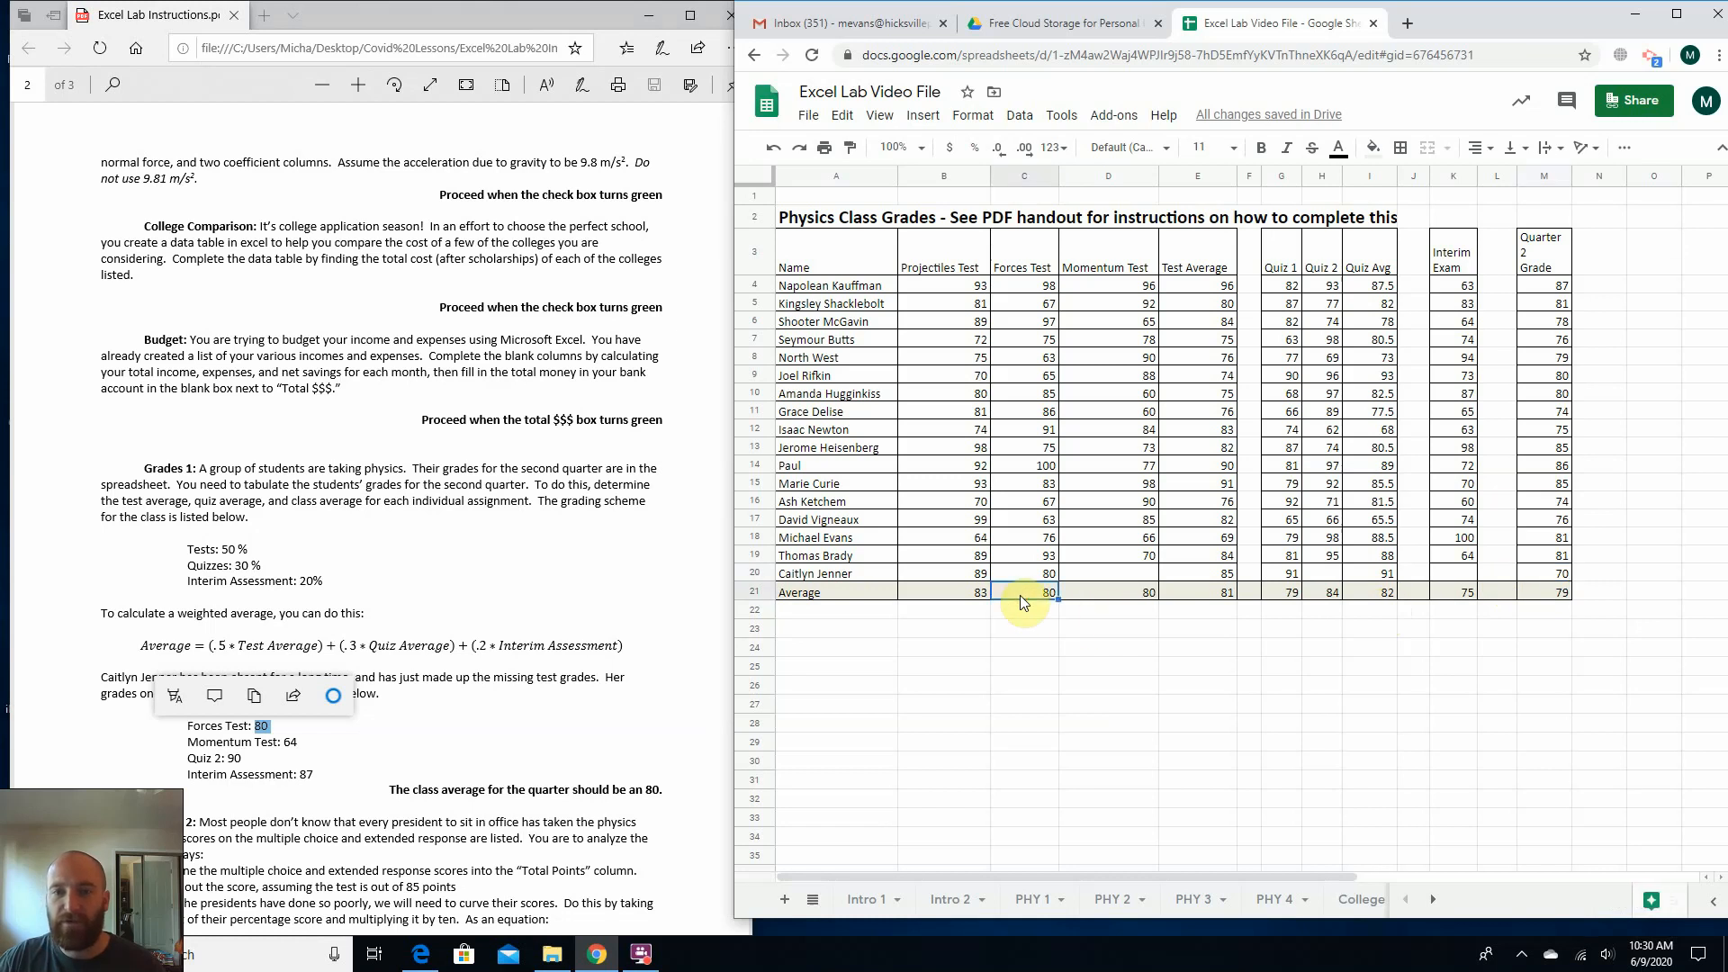
Enter the absent student's Momentum Test score of 64 in D20, and check her test average and quarter grade.
{"action": "left_click", "coordinate": [1102, 574]}
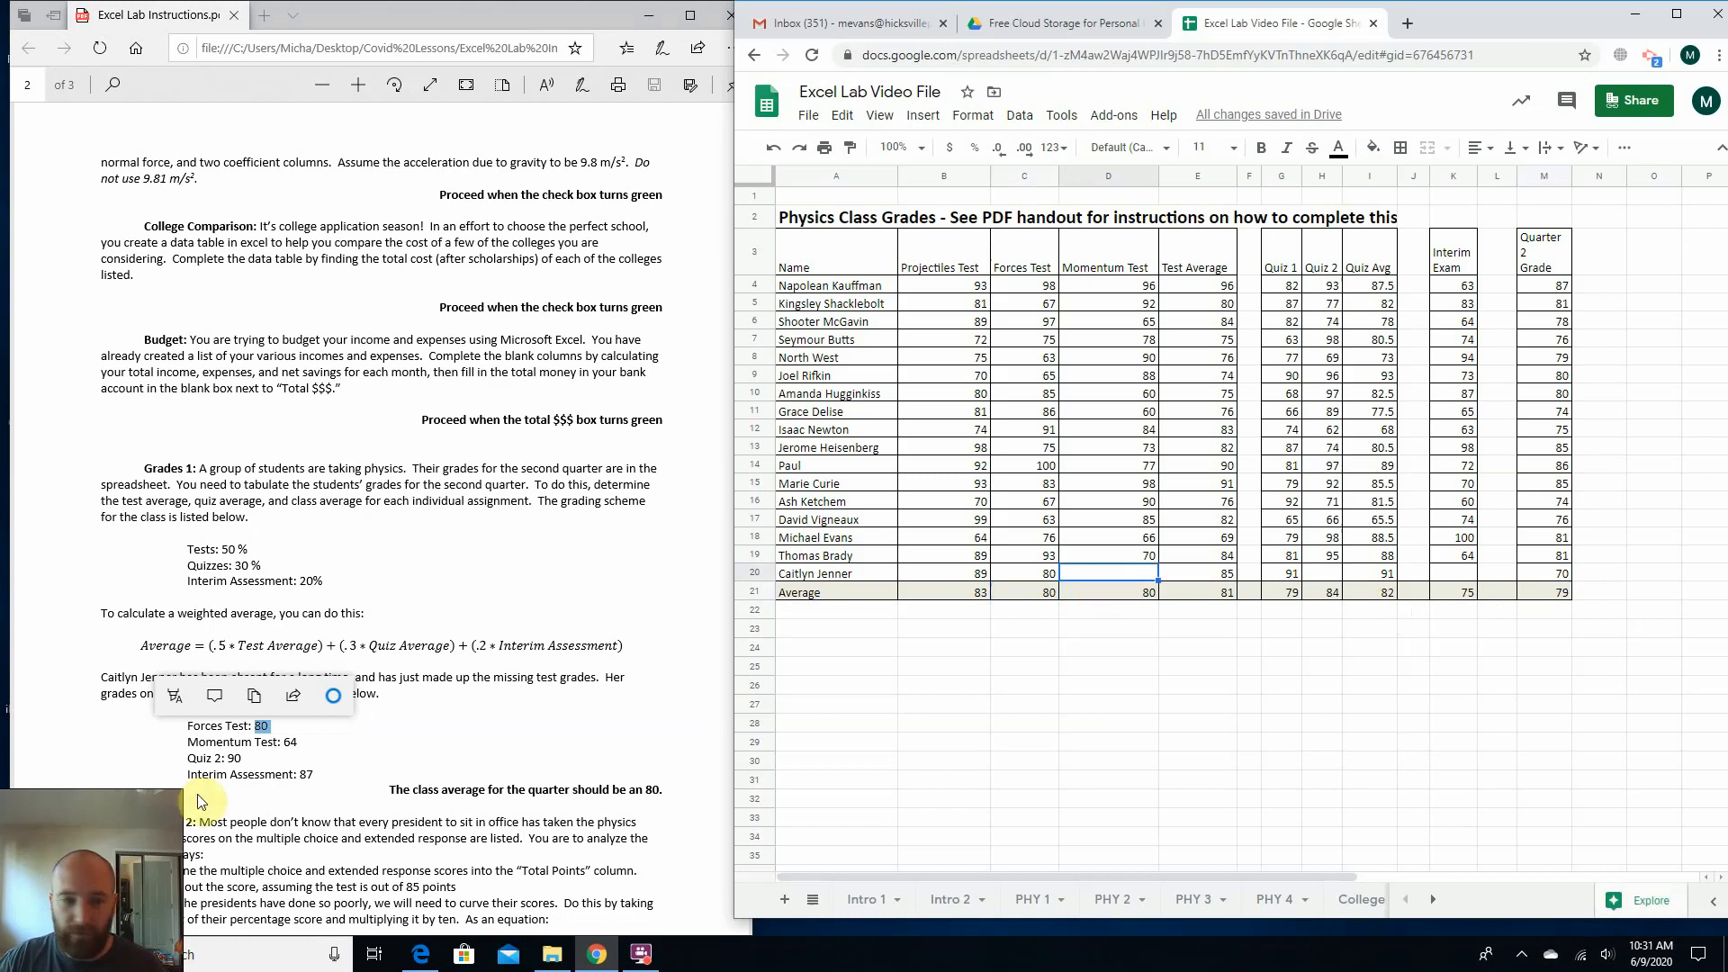
{"action": "type", "text": "64"}
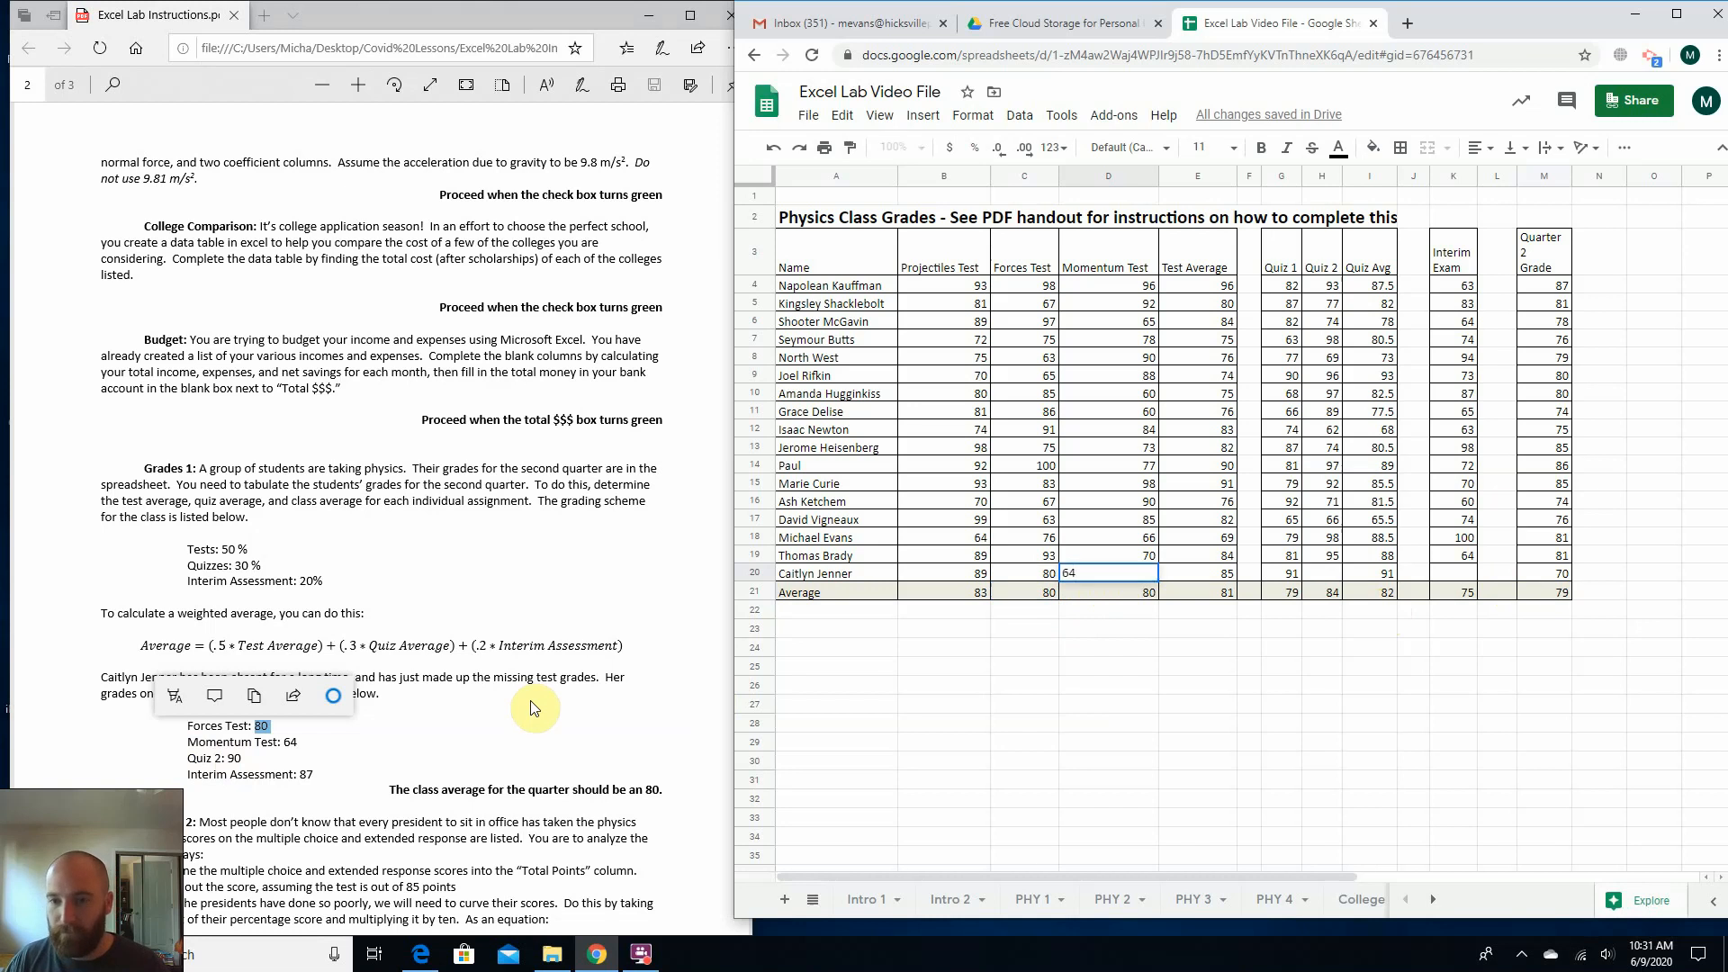
{"action": "key", "text": "Return"}
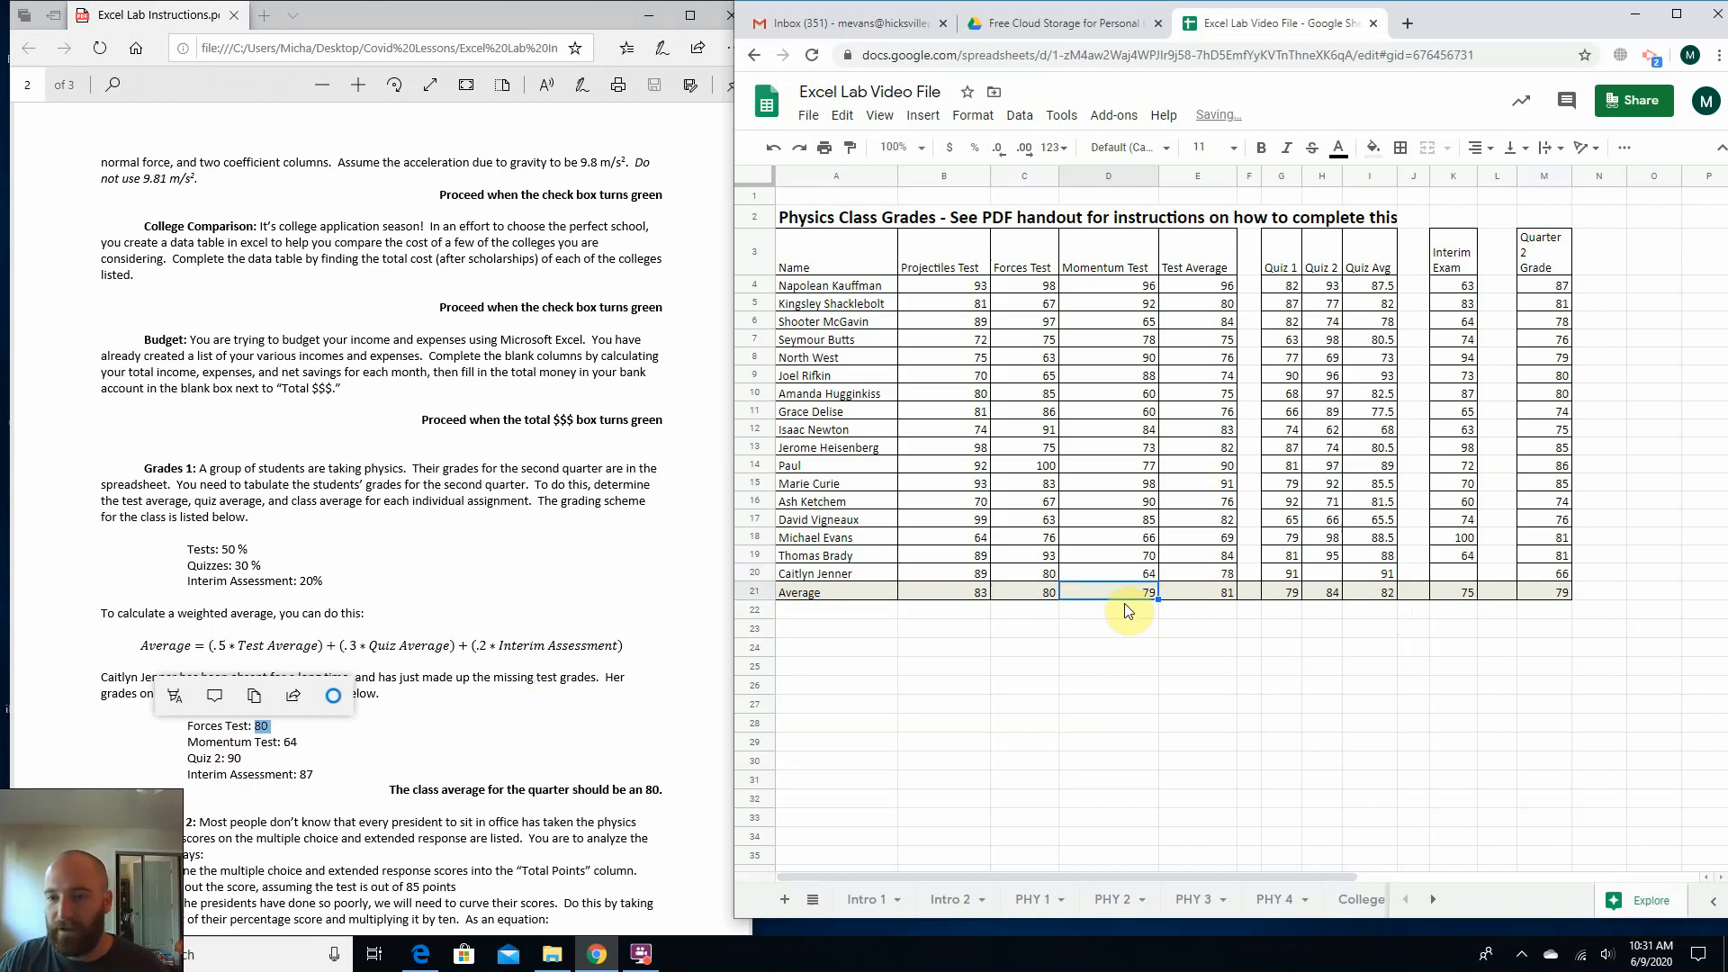
{"action": "left_click", "coordinate": [1181, 568]}
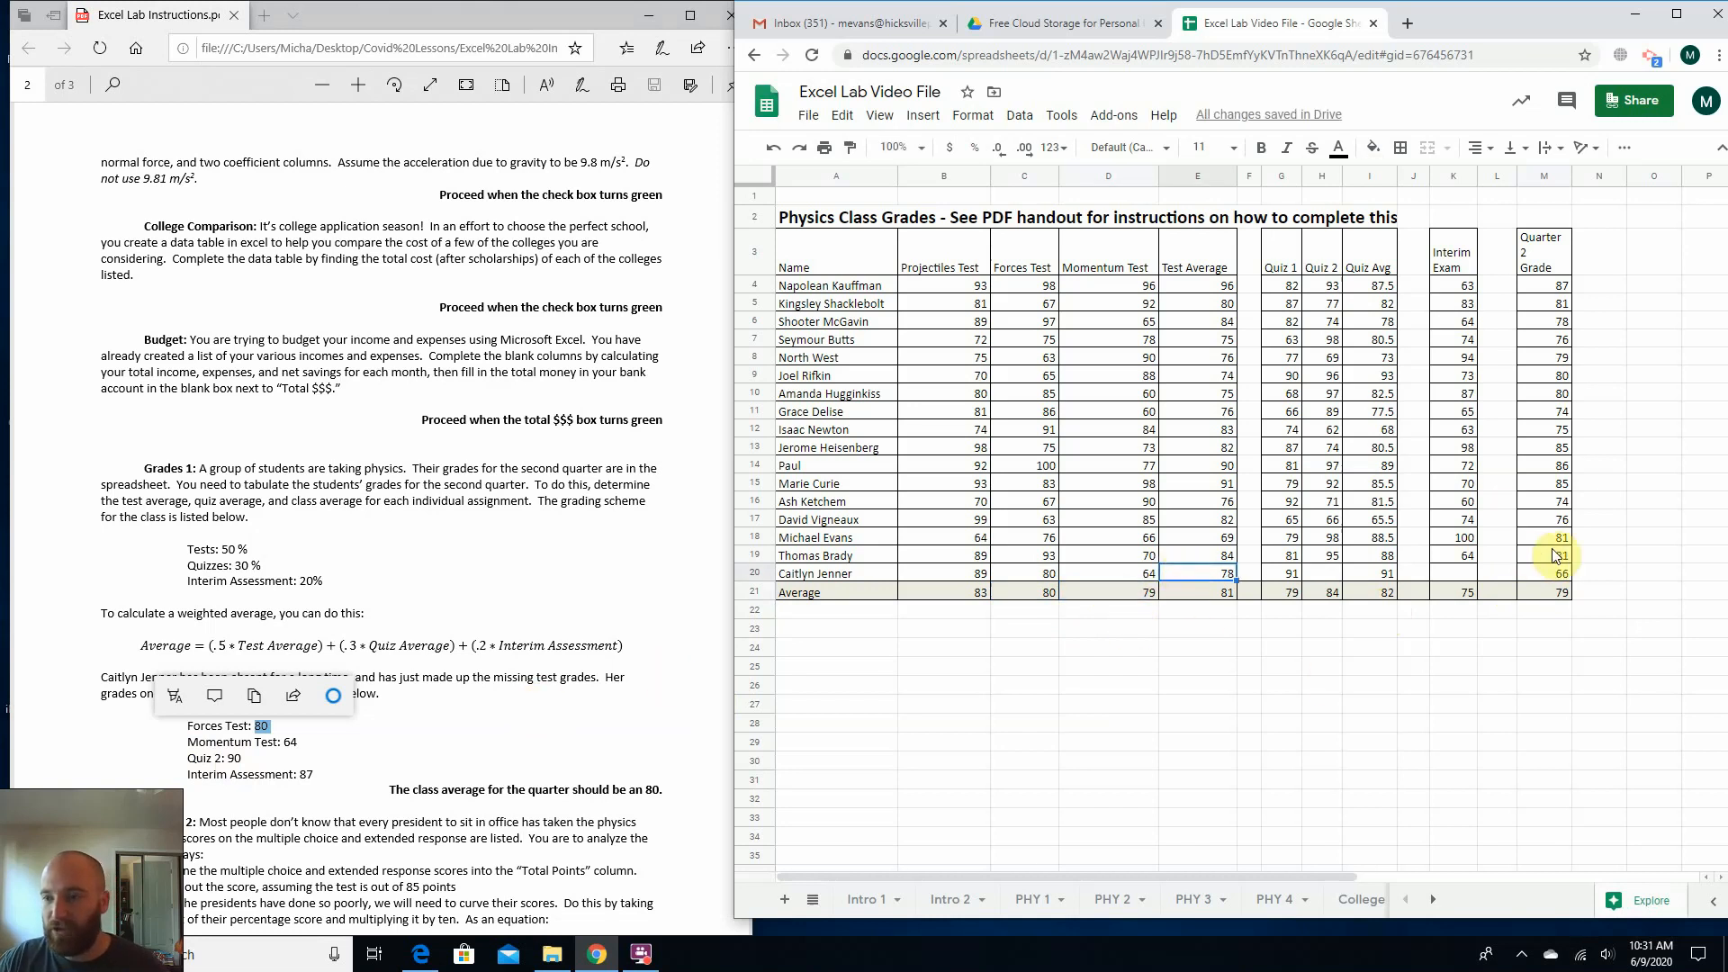
{"action": "left_click", "coordinate": [1546, 577]}
{"action": "left_click", "coordinate": [1538, 646]}
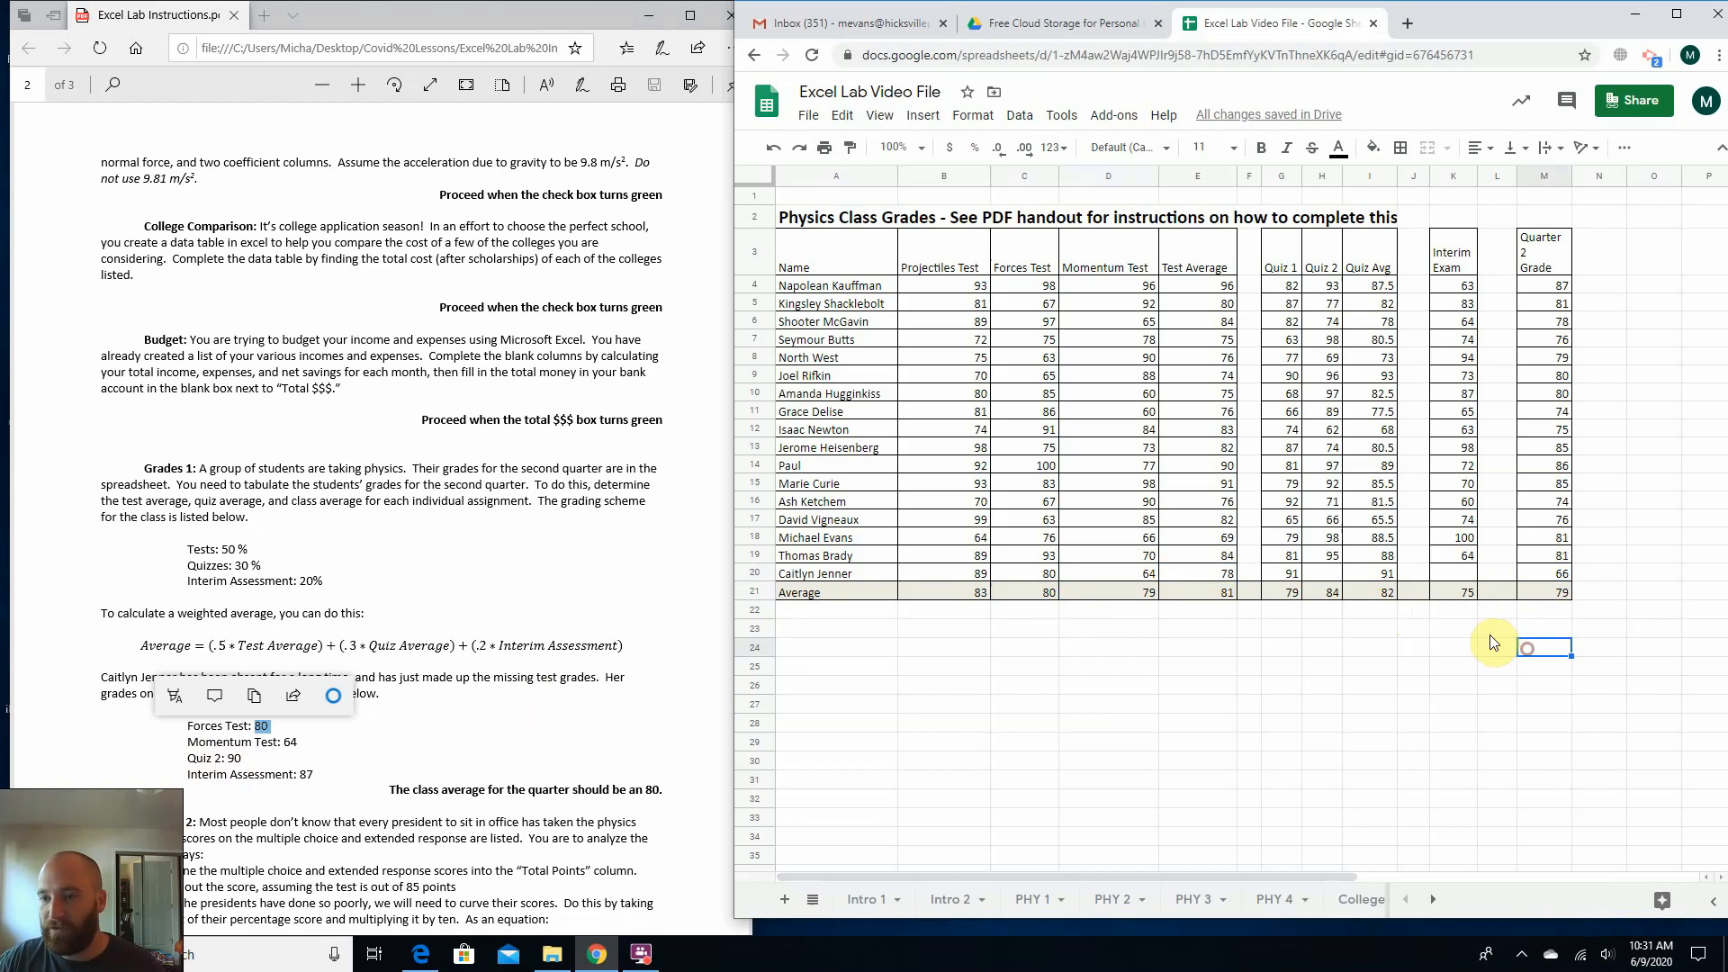
Enter the absent student's remaining scores in row 20: 90 for Quiz 2 and 87 for the Interim Exam.
{"action": "left_click", "coordinate": [1315, 576]}
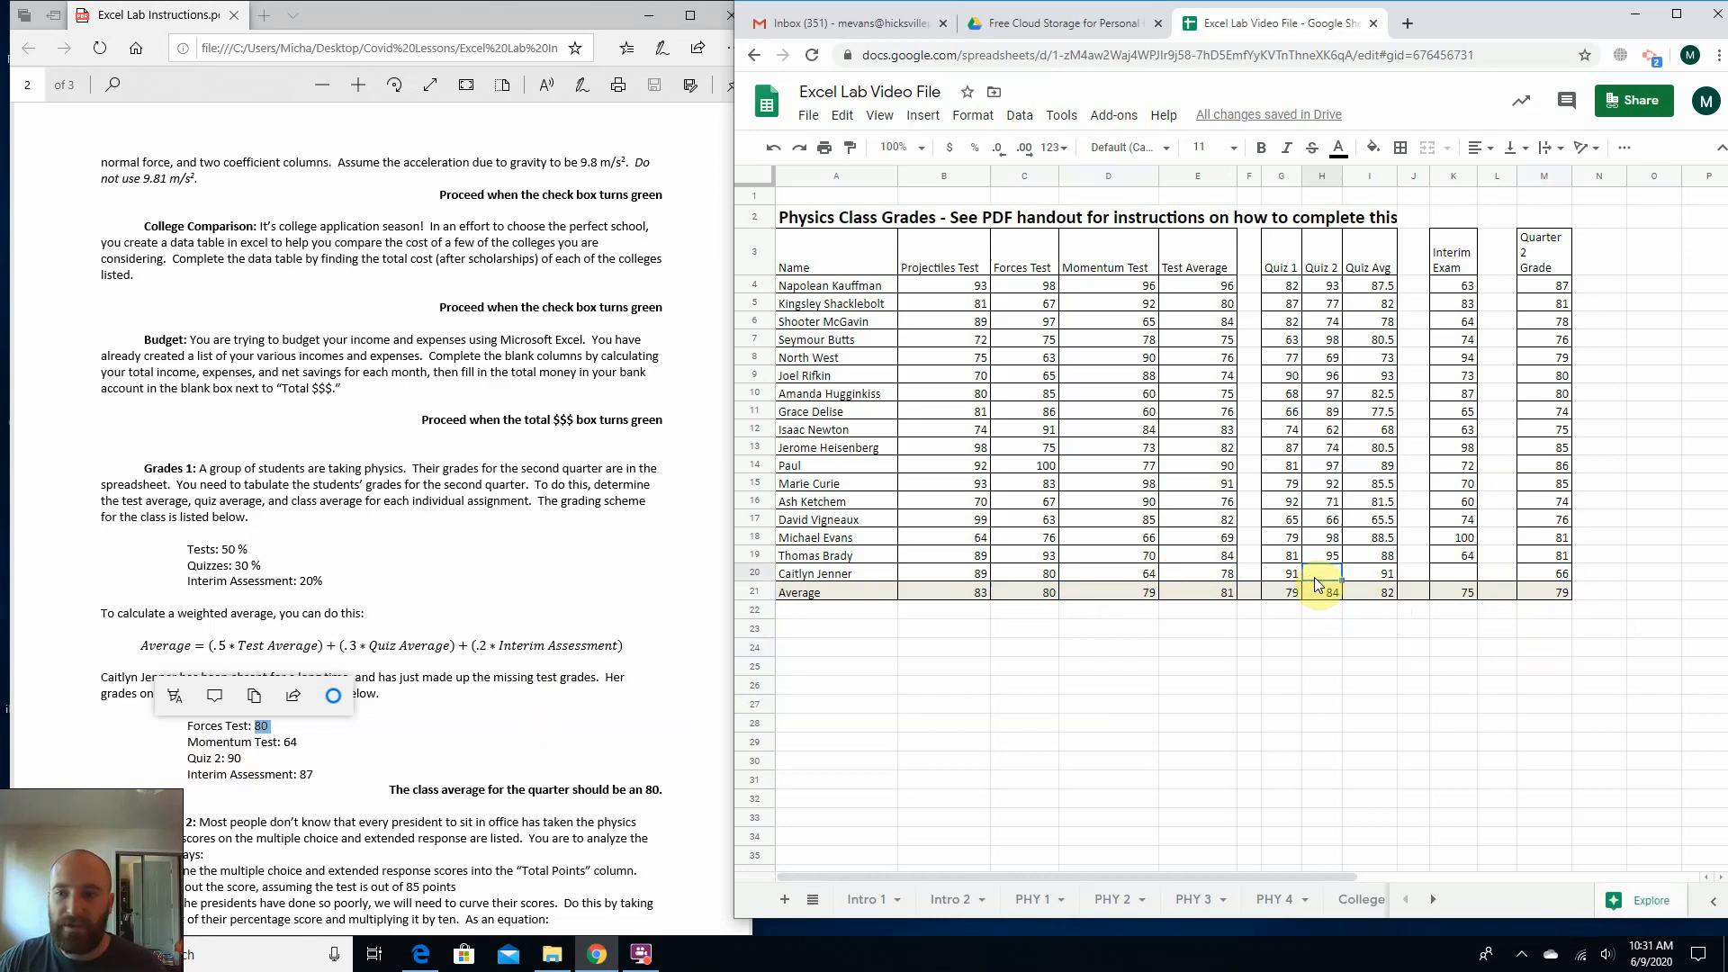
{"action": "type", "text": "90"}
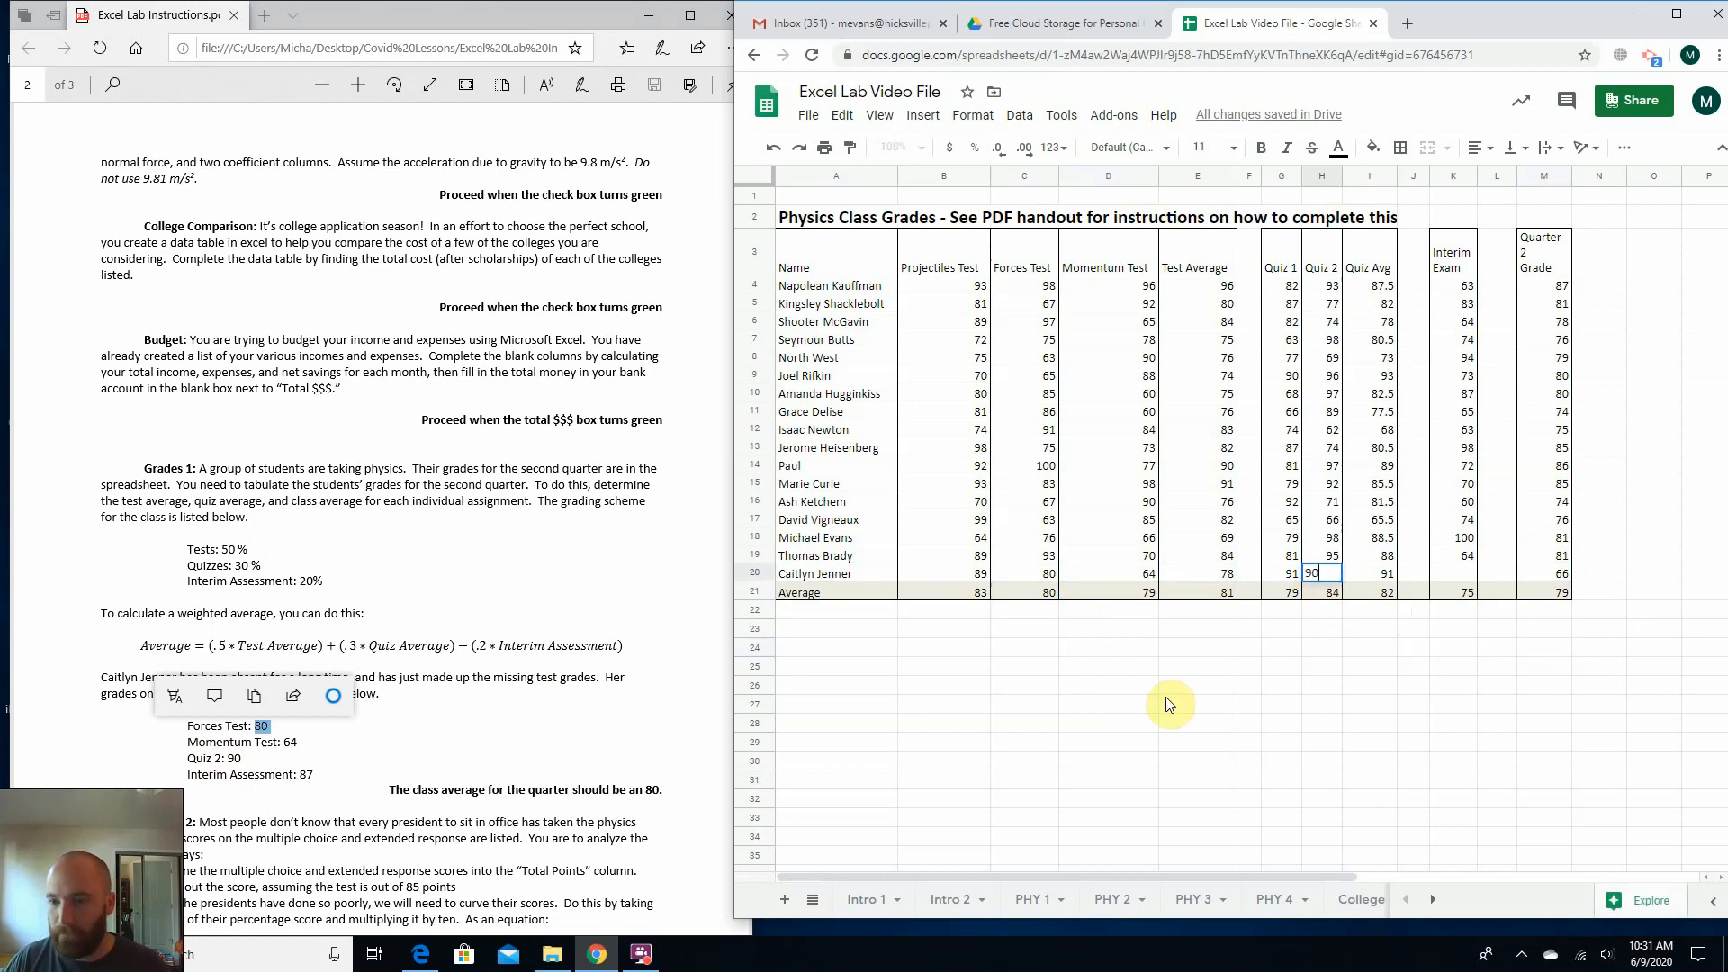
{"action": "key", "text": "Return"}
{"action": "left_click", "coordinate": [1451, 571]}
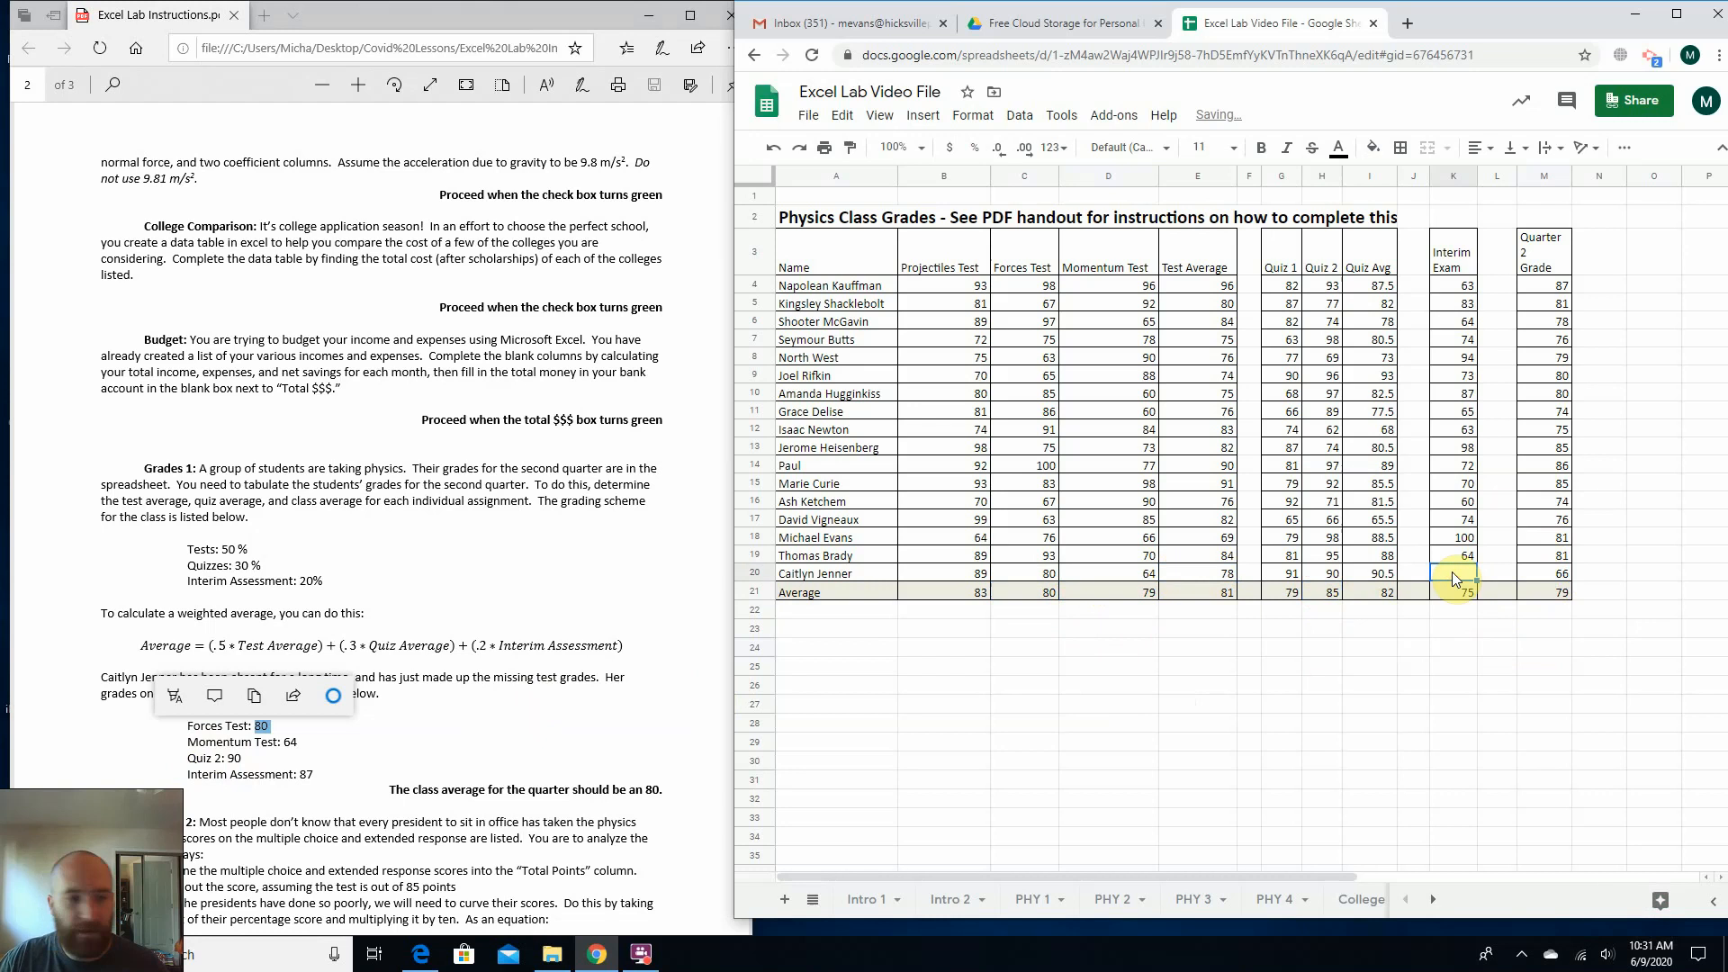
{"action": "type", "text": "87"}
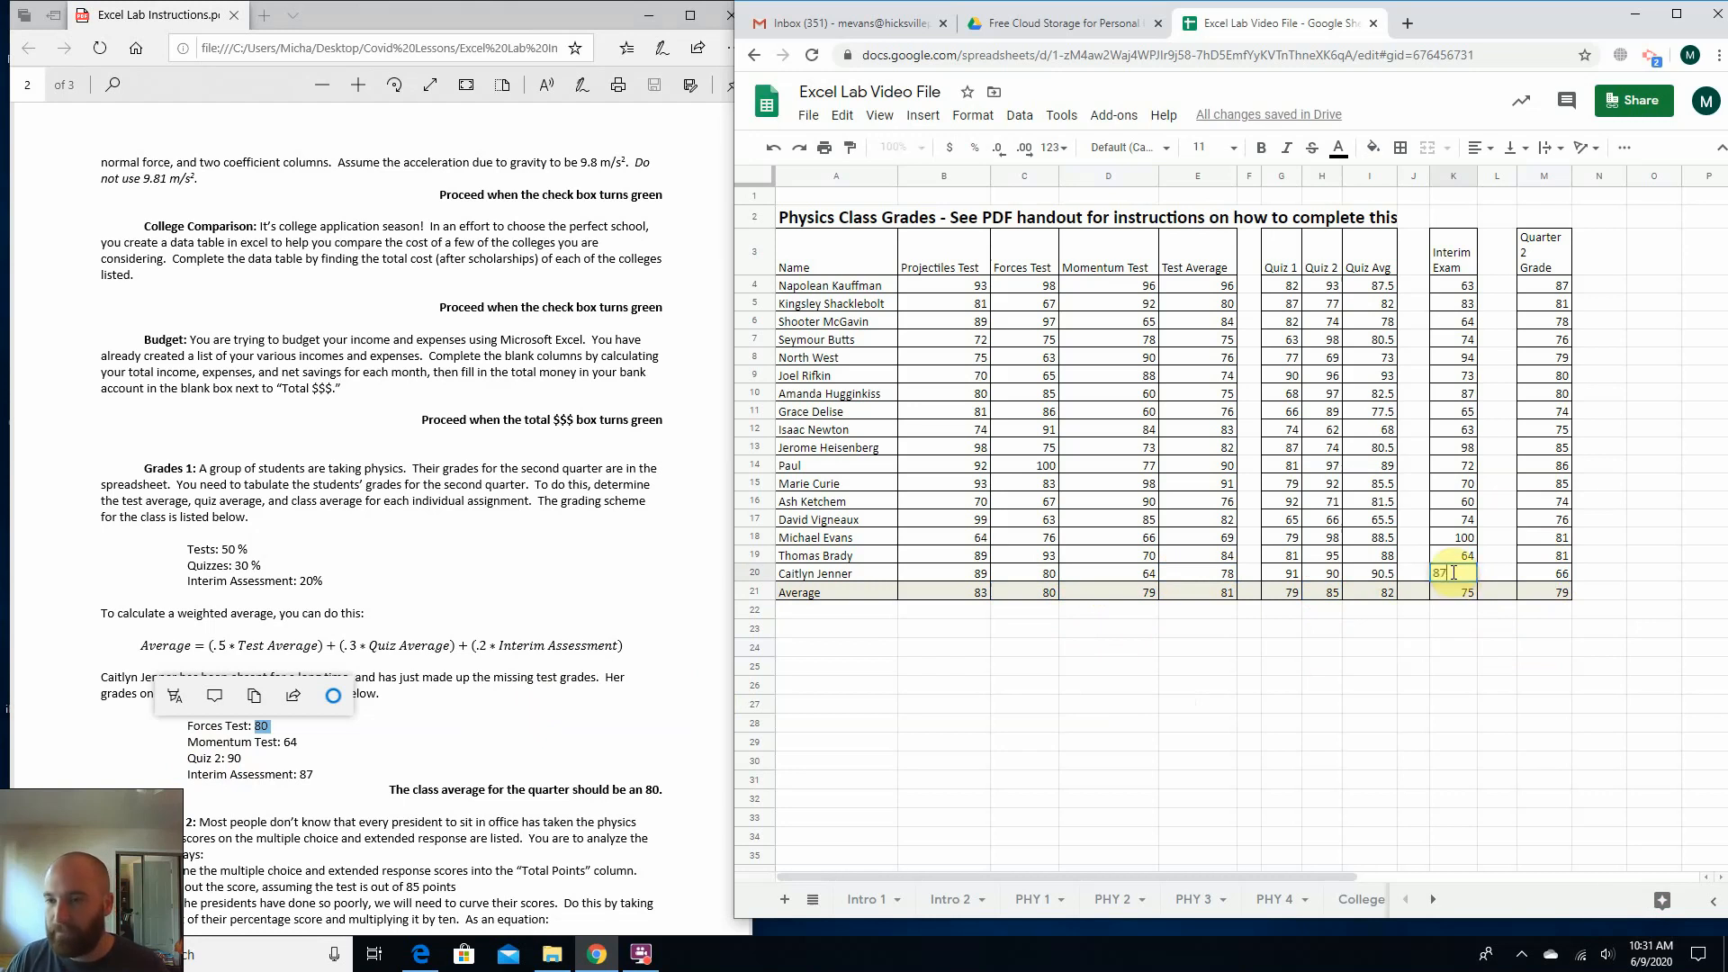
{"action": "key", "text": "Return"}
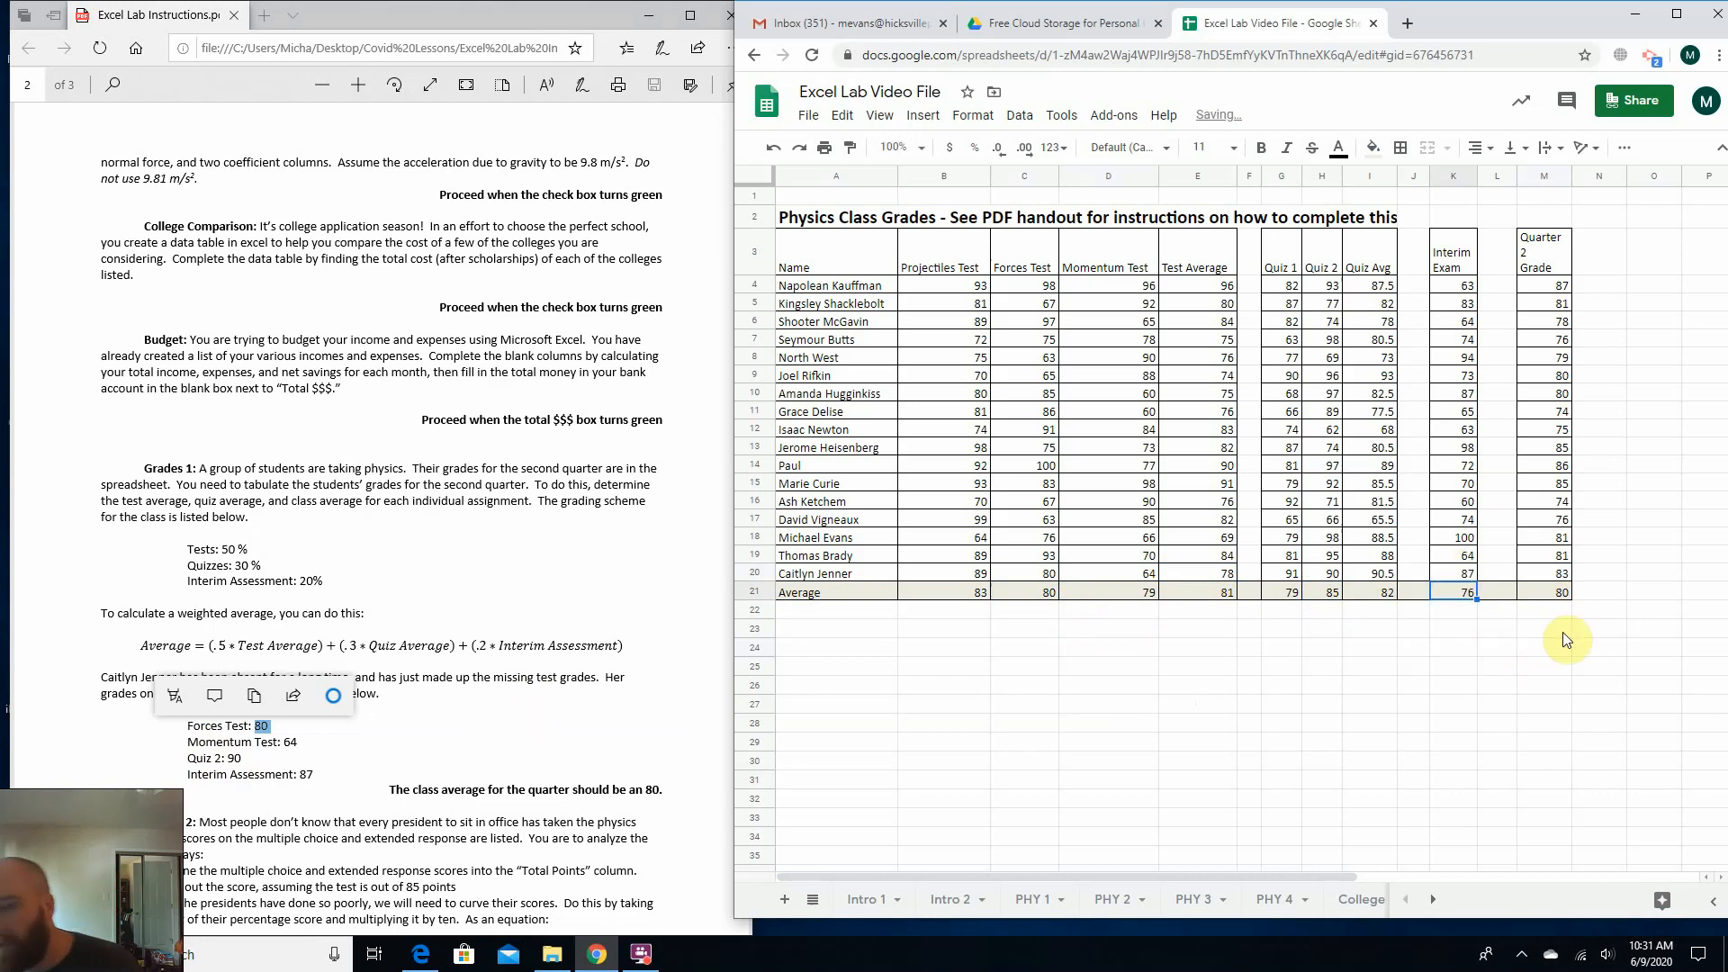
{"action": "left_click", "coordinate": [1565, 631]}
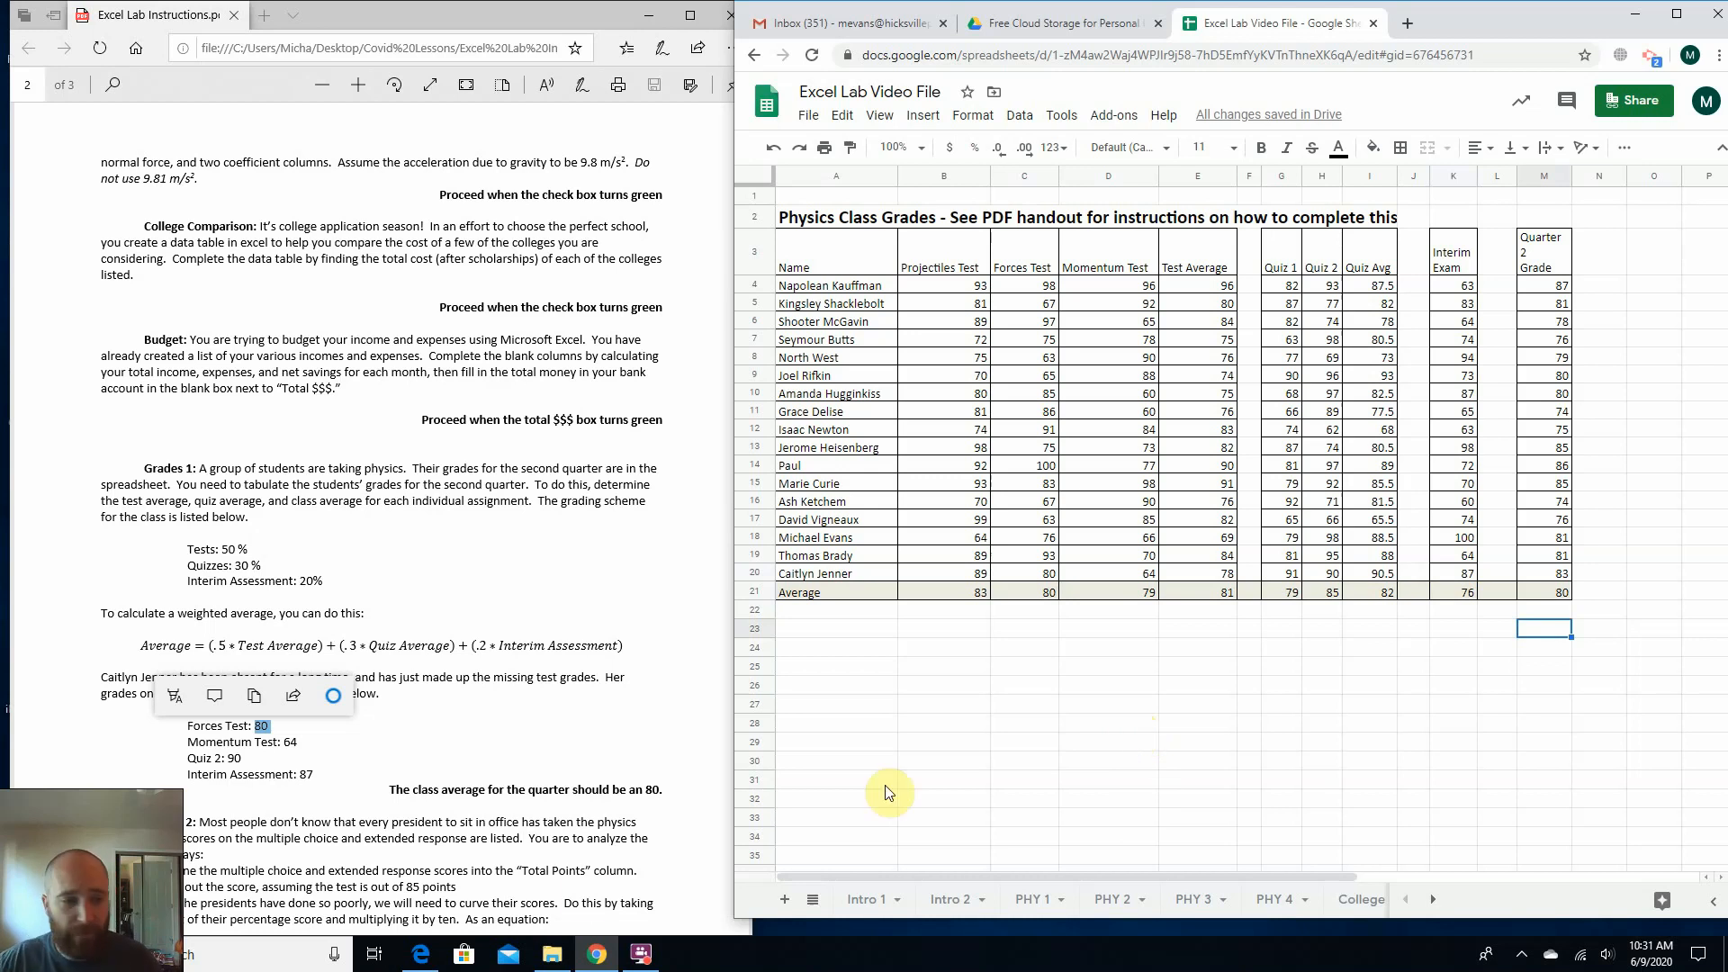
Compare the Quarter 2 class average in M21 with the target class average stated in the PDF instructions.
{"action": "left_click", "coordinate": [443, 836]}
{"action": "left_click_drag", "start_coordinate": [388, 783], "coordinate": [660, 791]}
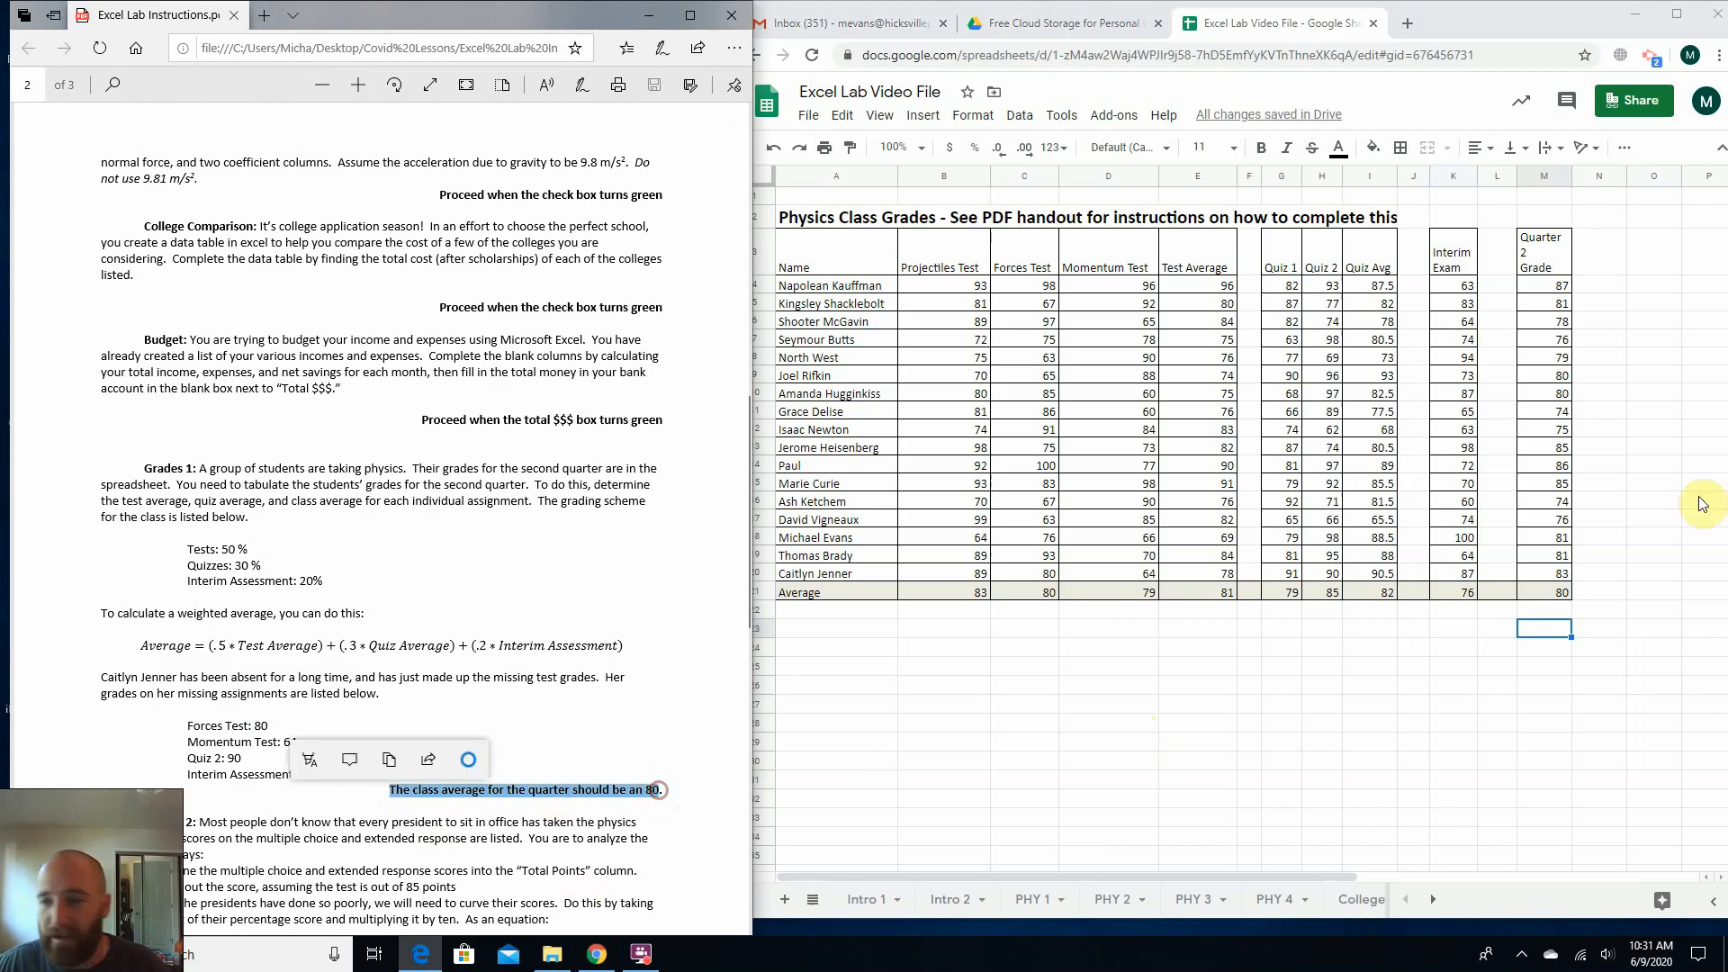
{"action": "left_click", "coordinate": [1537, 594]}
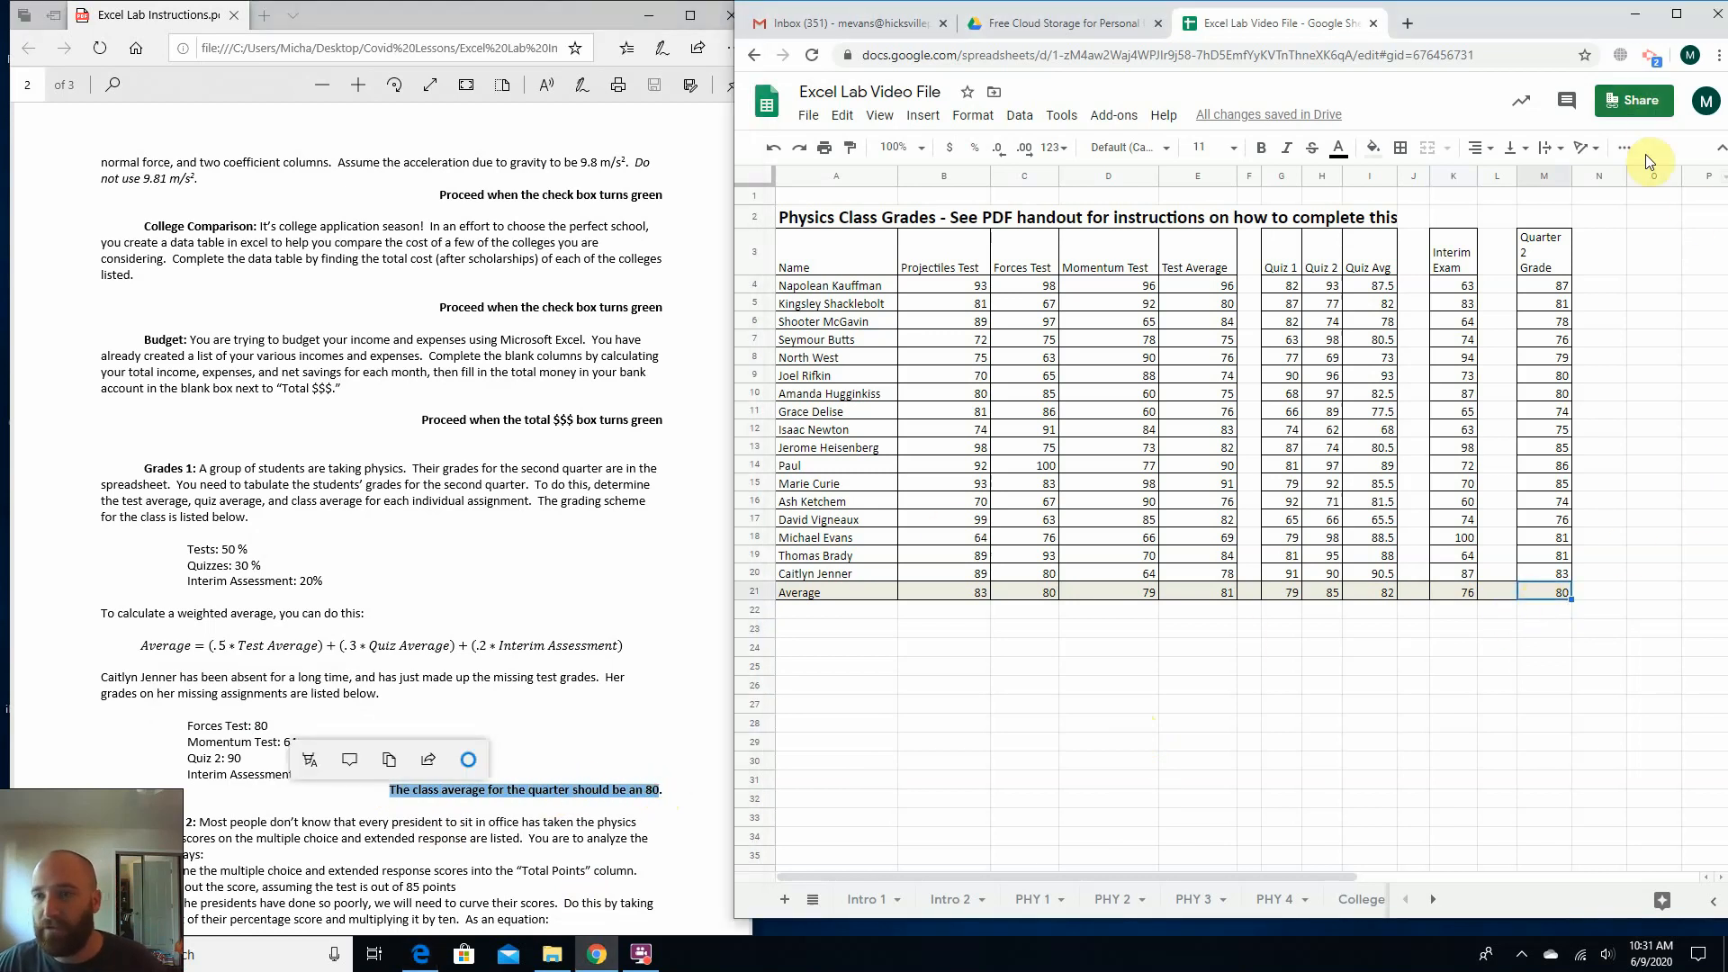
{"action": "left_click", "coordinate": [1544, 254]}
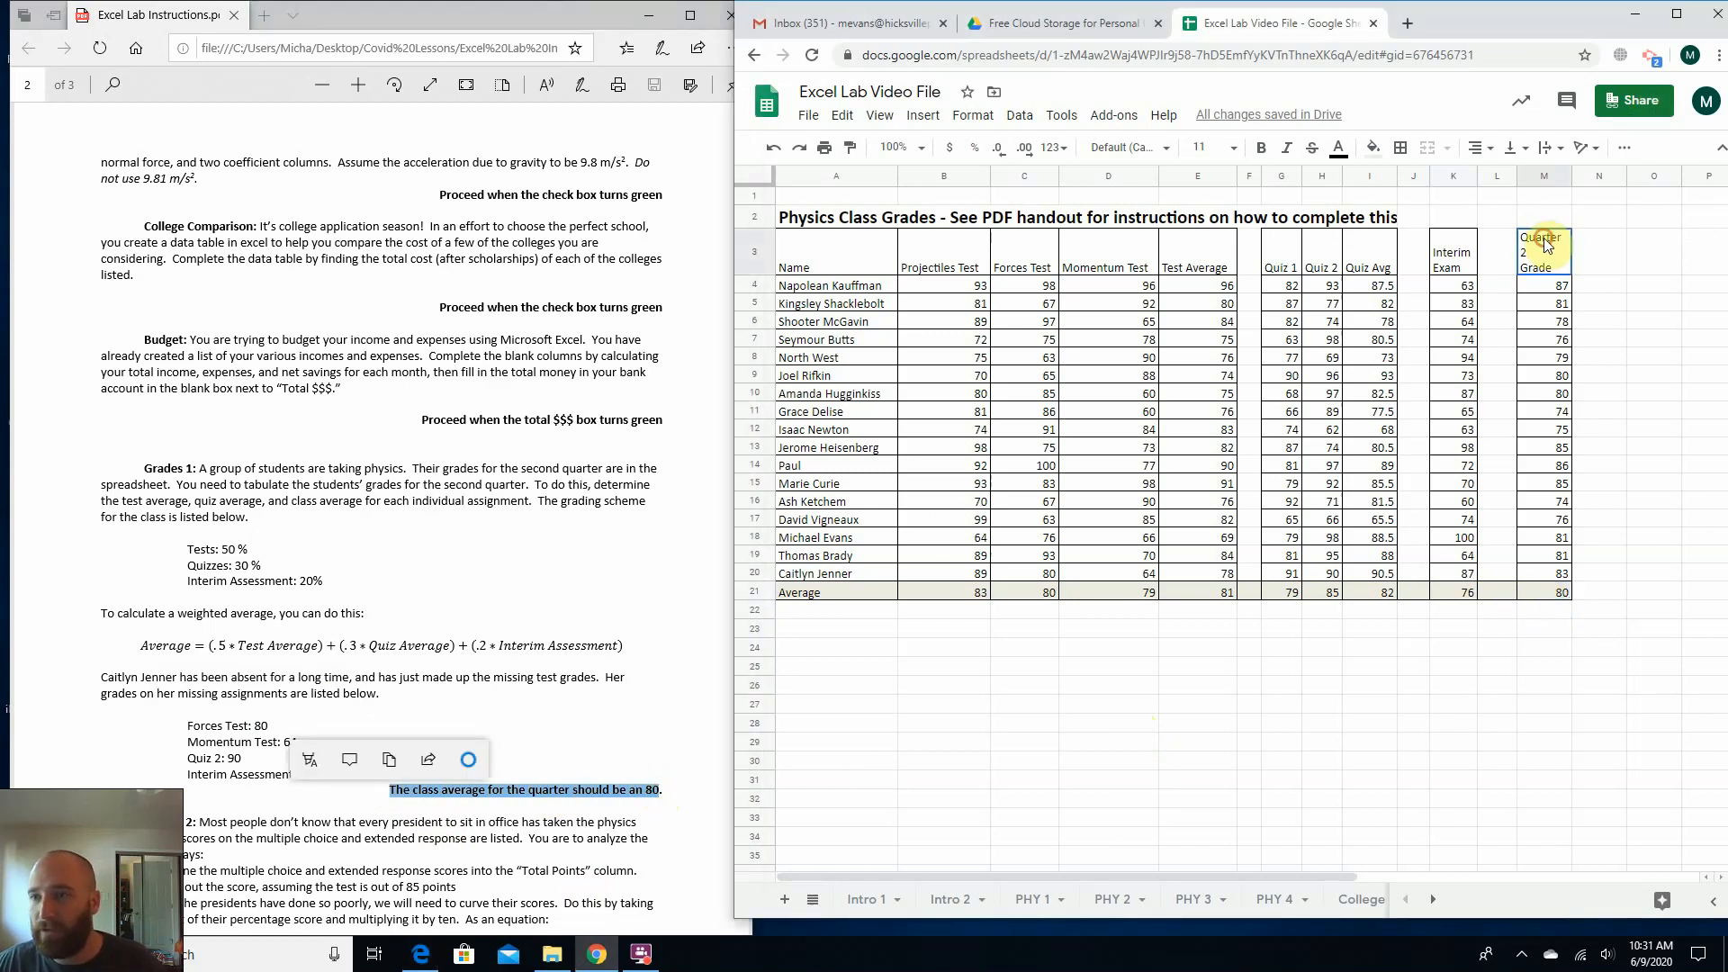
{"action": "left_click", "coordinate": [1542, 594]}
Bring the Grades 2 instructions into view in the PDF and open the Grades 2 sheet in the workbook.
{"action": "left_click", "coordinate": [446, 569]}
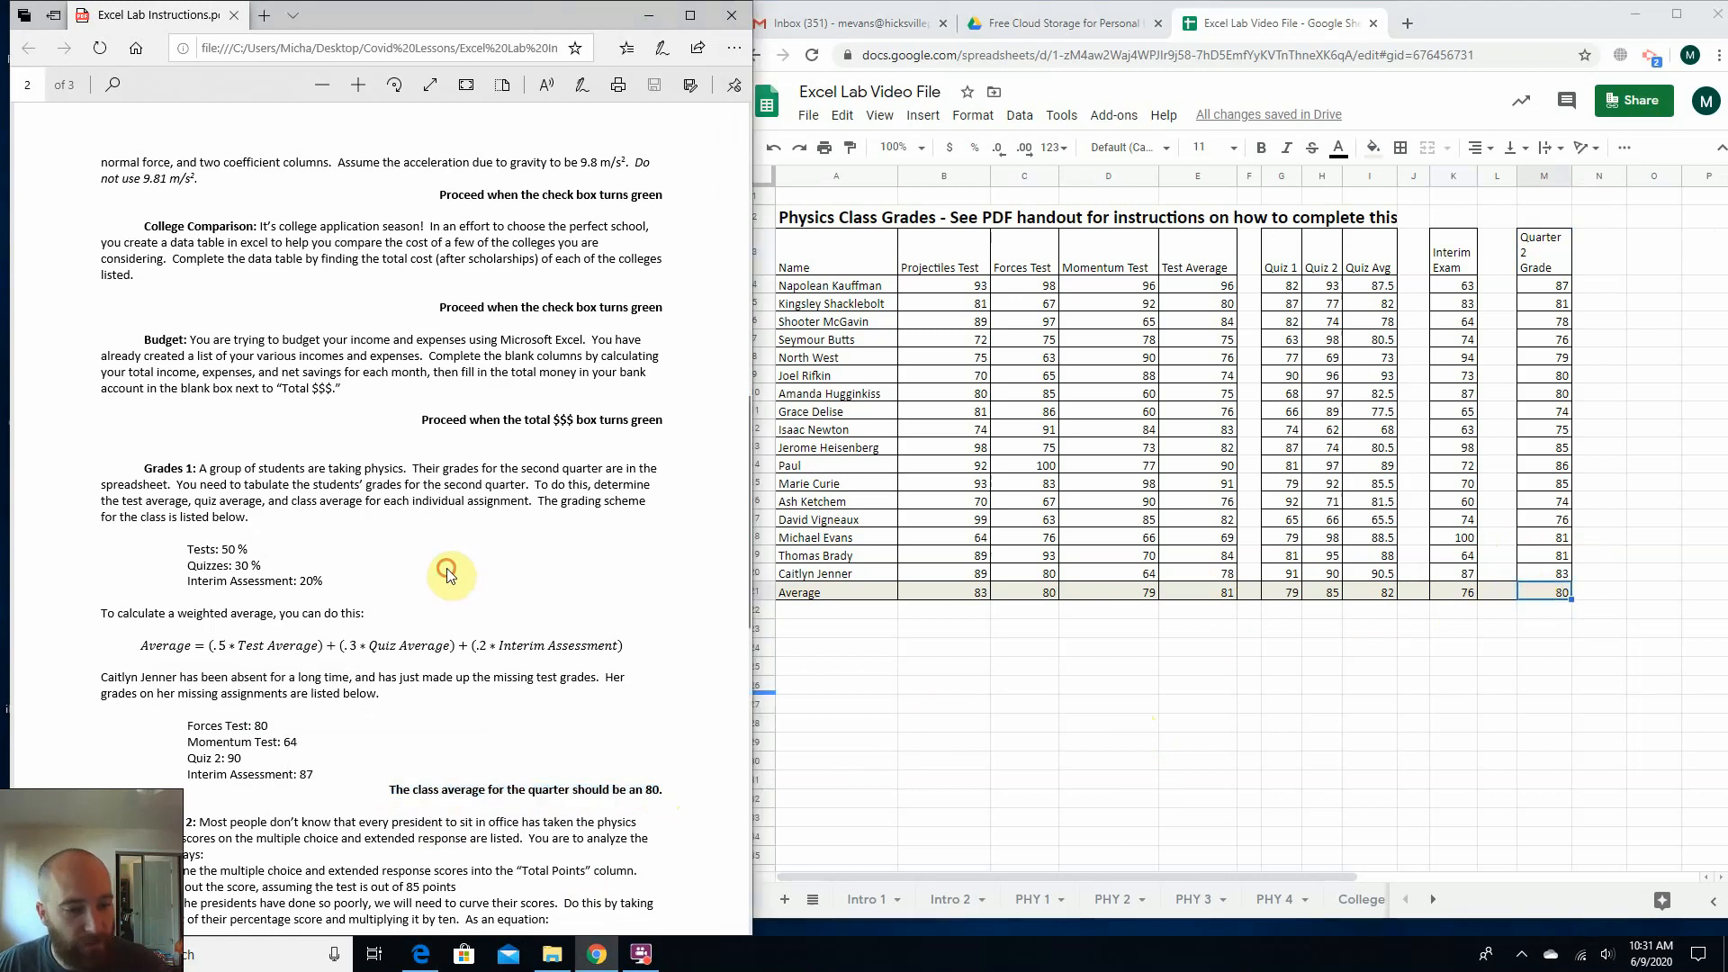
{"action": "scroll", "coordinate": [288, 586], "scroll_direction": "down", "scroll_amount": 4}
{"action": "scroll", "coordinate": [288, 587], "scroll_direction": "down", "scroll_amount": 1}
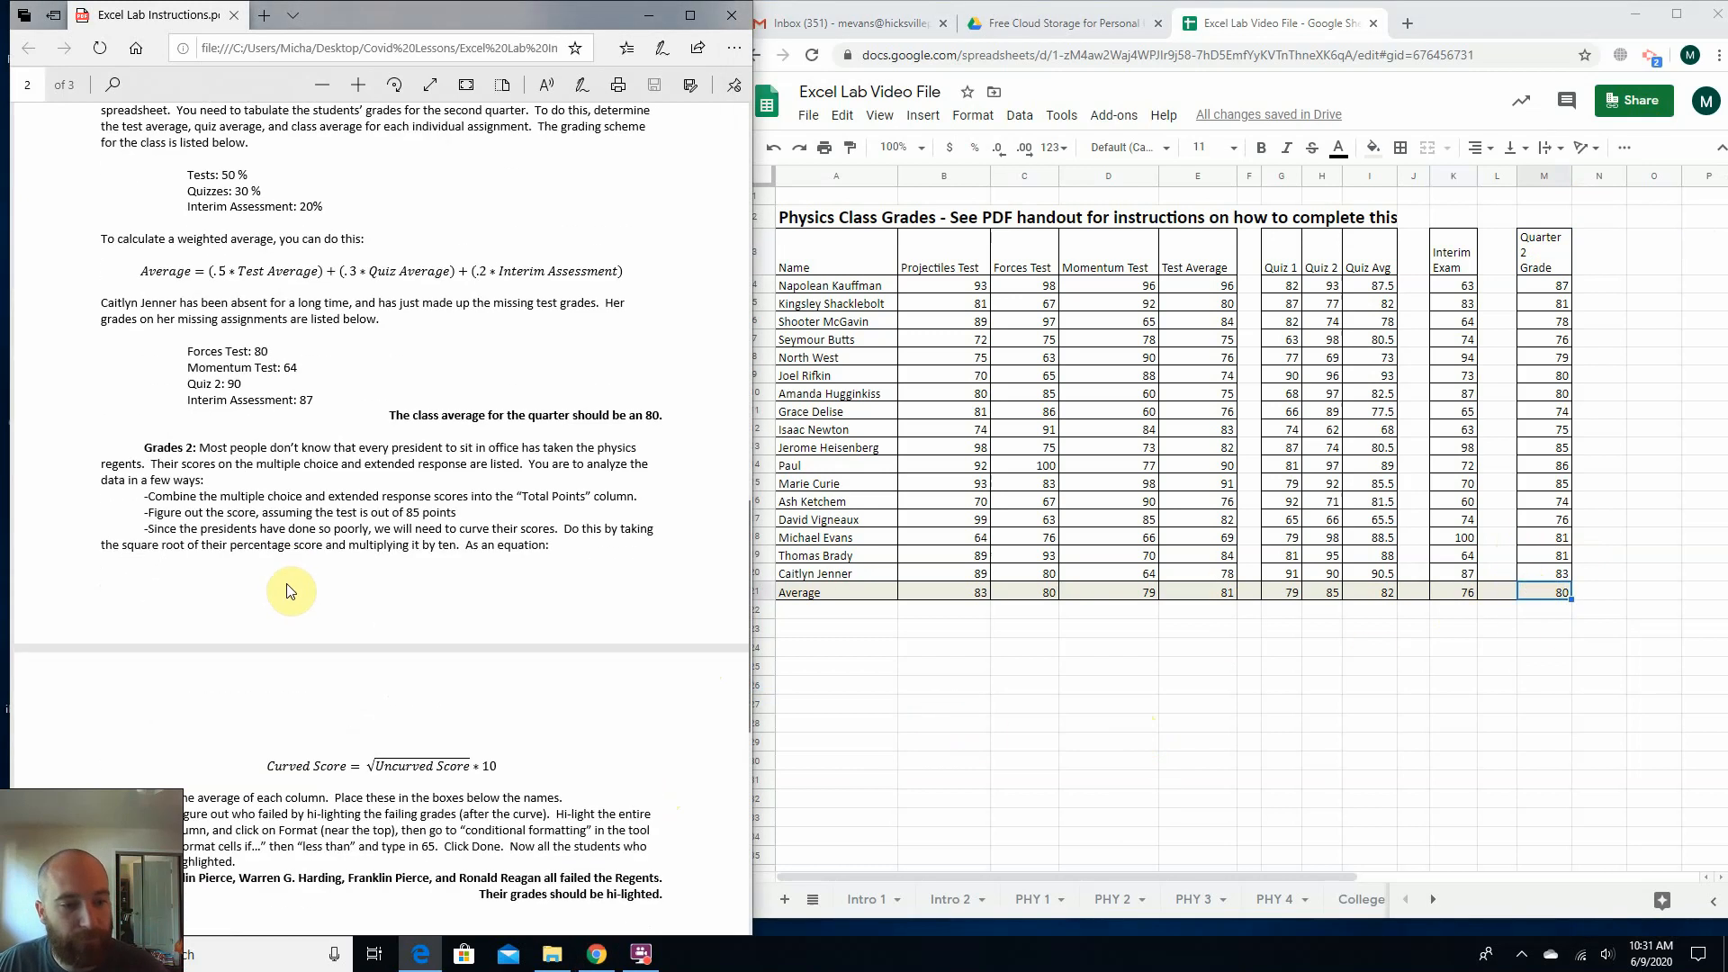
{"action": "left_click", "coordinate": [980, 730]}
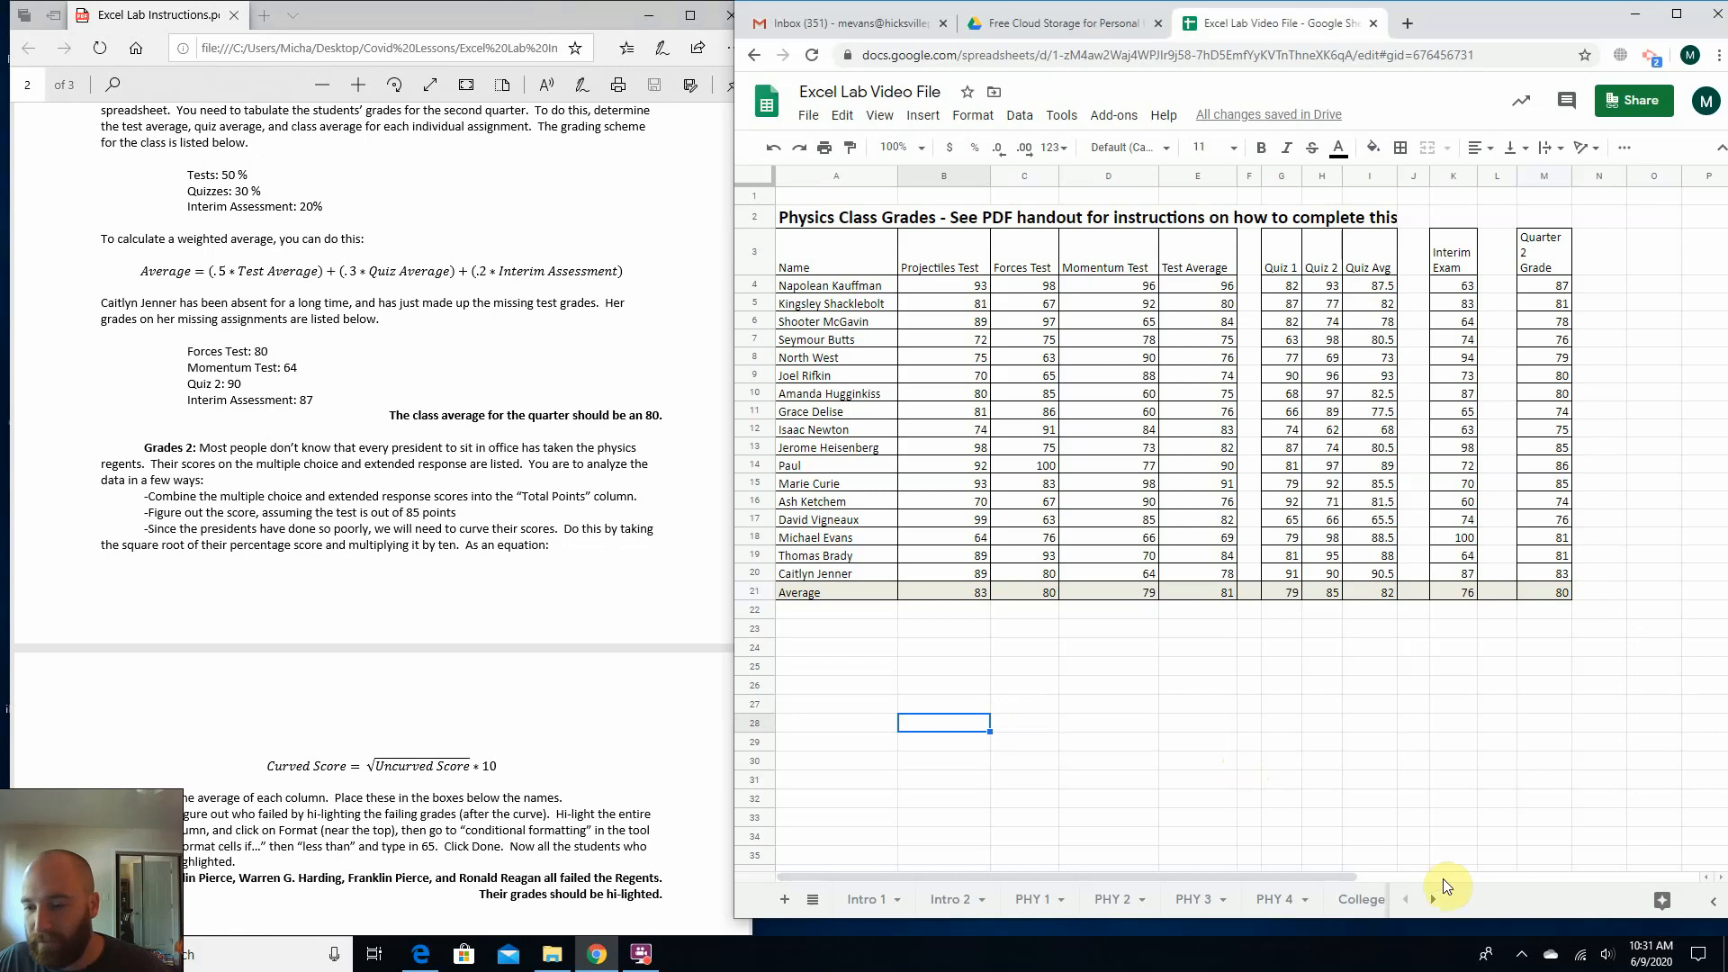
{"action": "left_click", "coordinate": [1435, 901]}
{"action": "left_click", "coordinate": [1436, 904]}
{"action": "left_click", "coordinate": [1318, 900]}
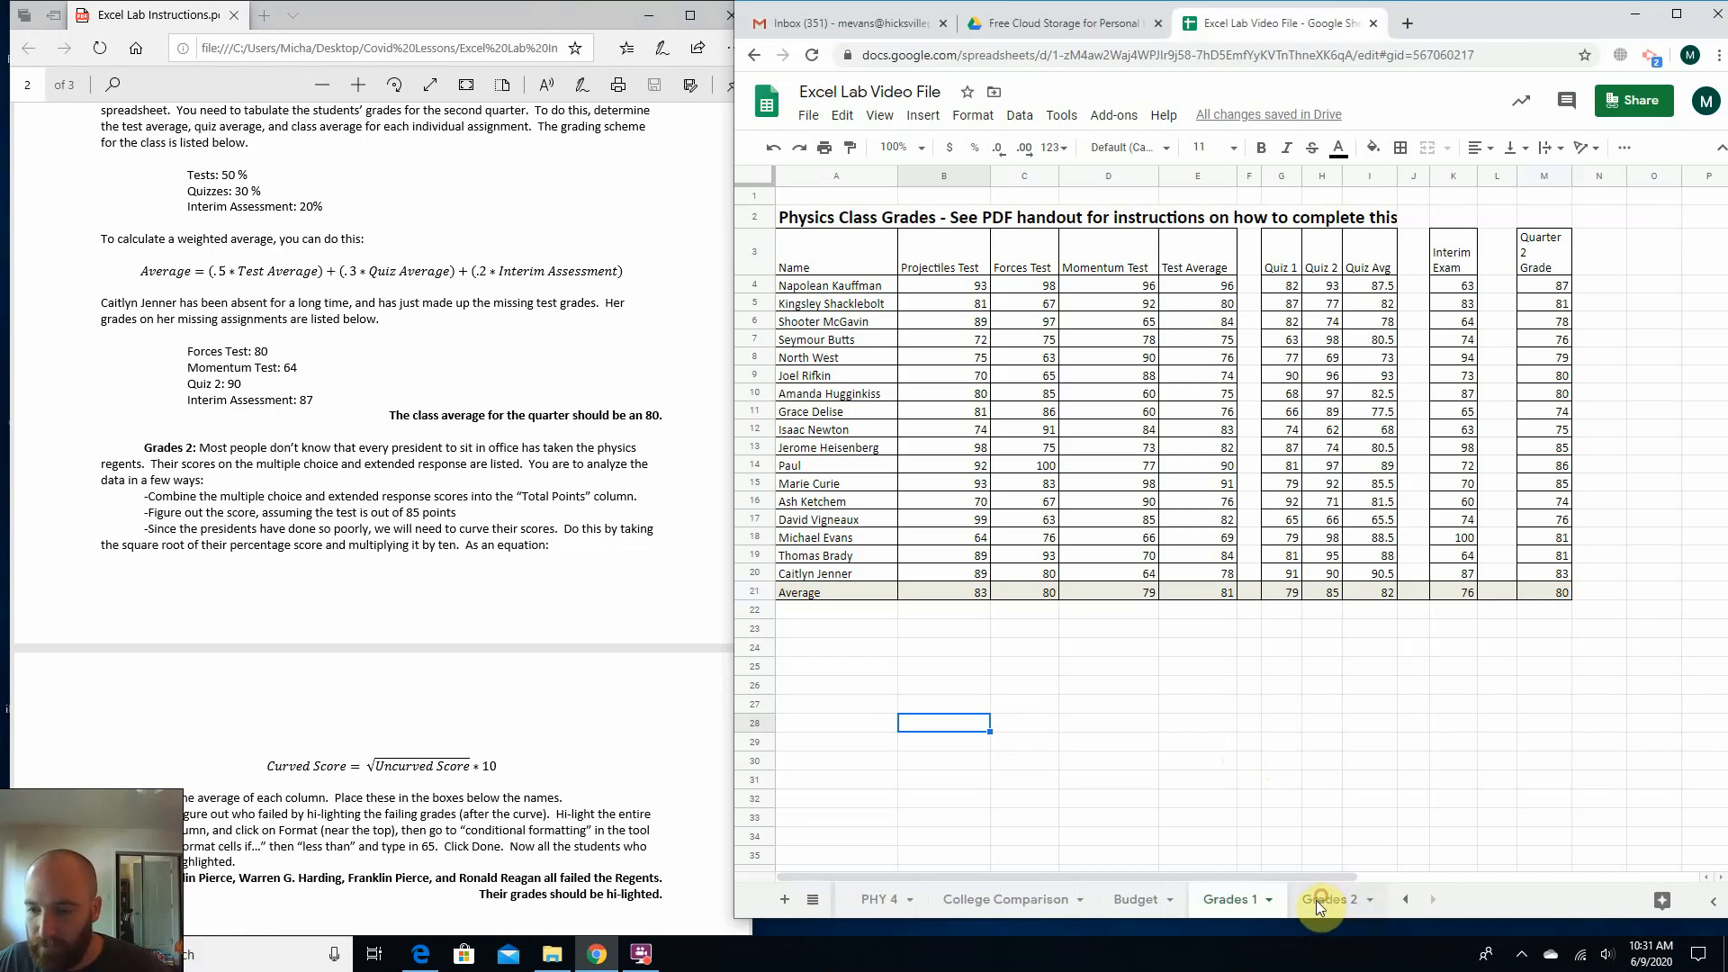
{"action": "left_click", "coordinate": [1528, 517]}
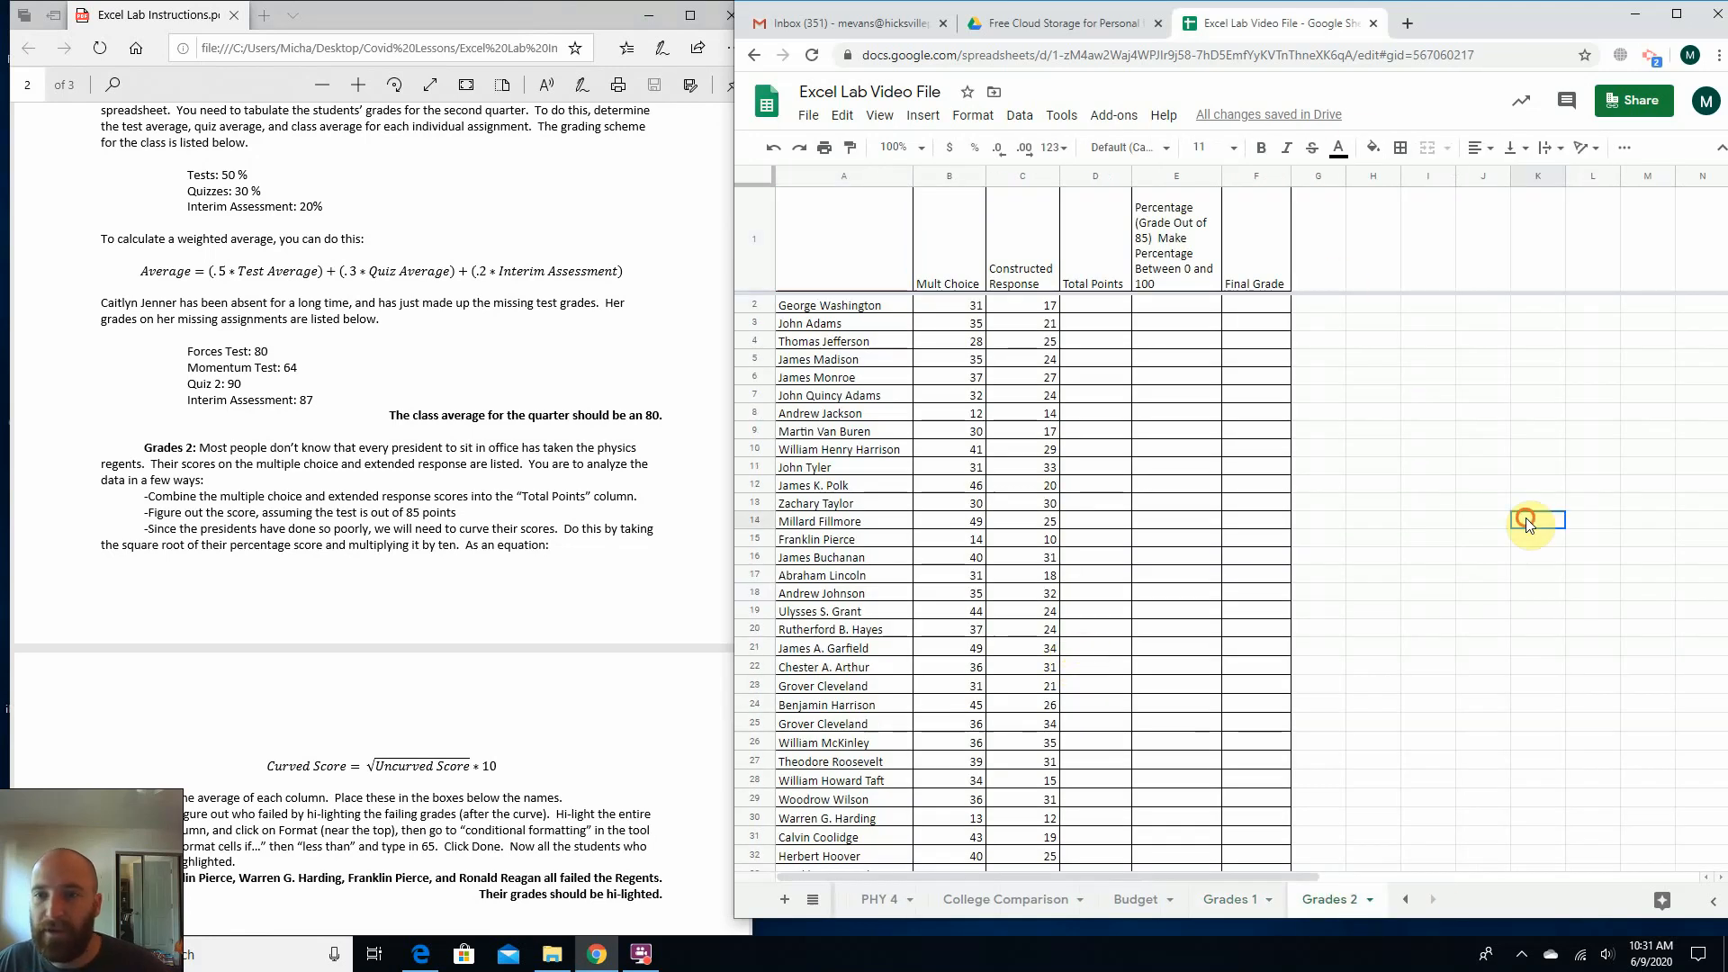
Examine the Grades 2 layout and its column headers from the name column through Total Points.
{"action": "left_click", "coordinate": [1330, 406]}
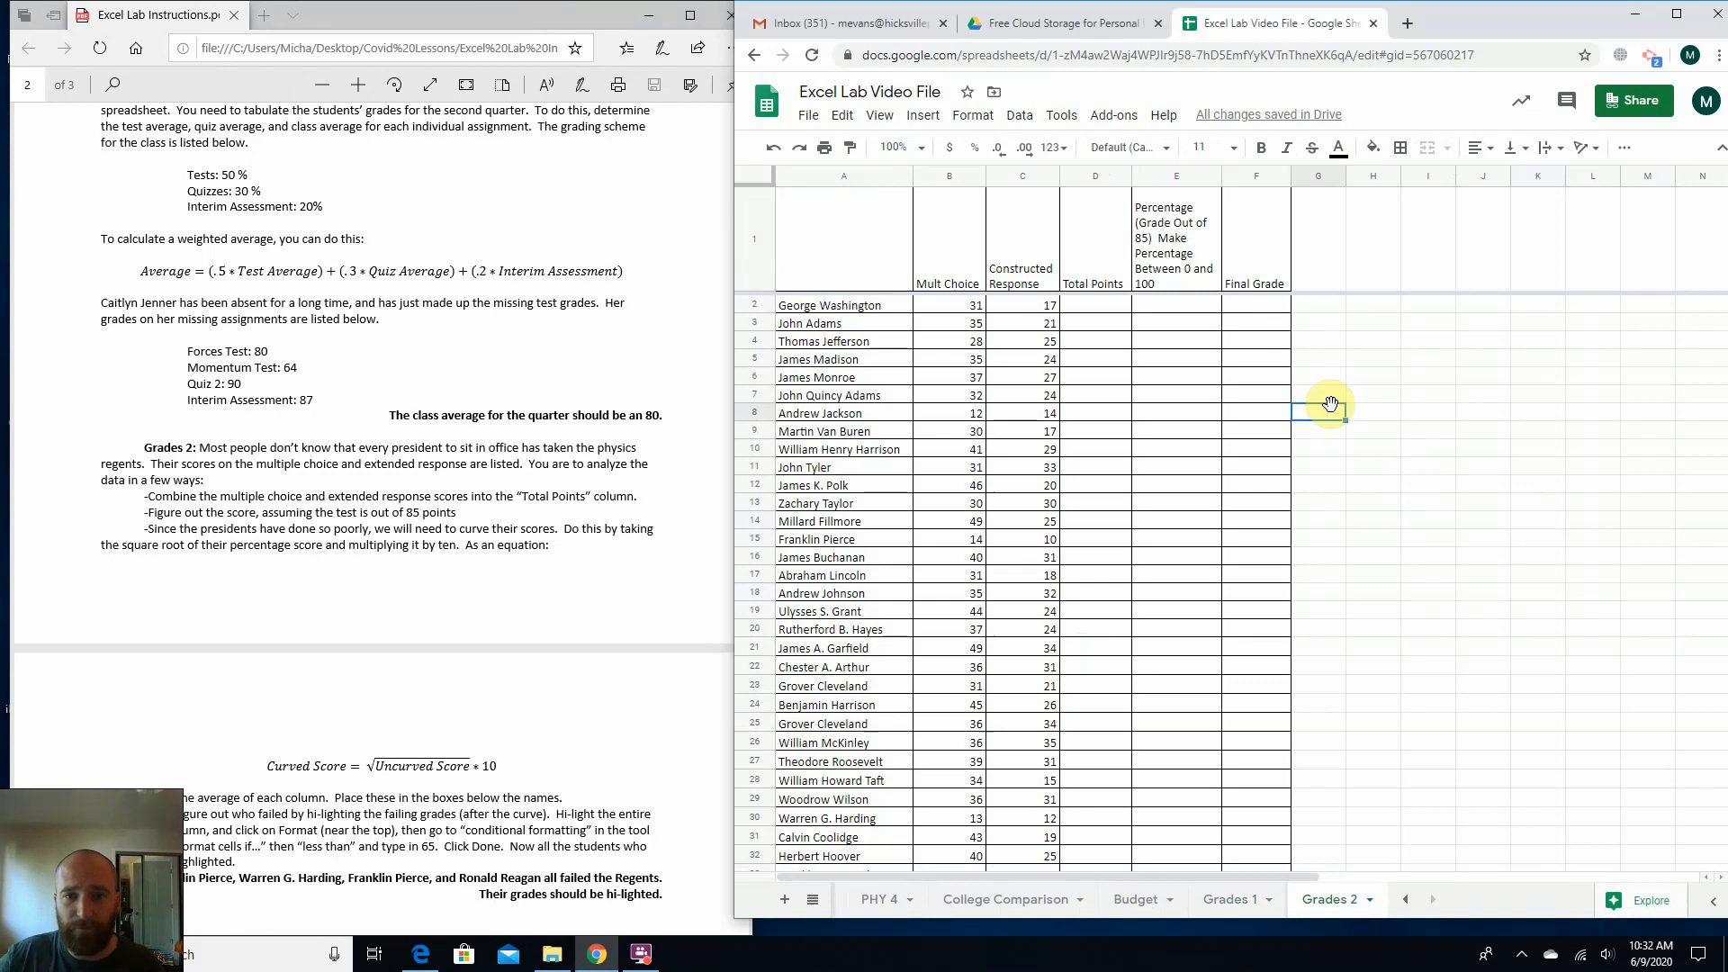
{"action": "scroll", "coordinate": [1331, 403], "scroll_direction": "down", "scroll_amount": 5}
{"action": "scroll", "coordinate": [1278, 432], "scroll_direction": "up", "scroll_amount": 5}
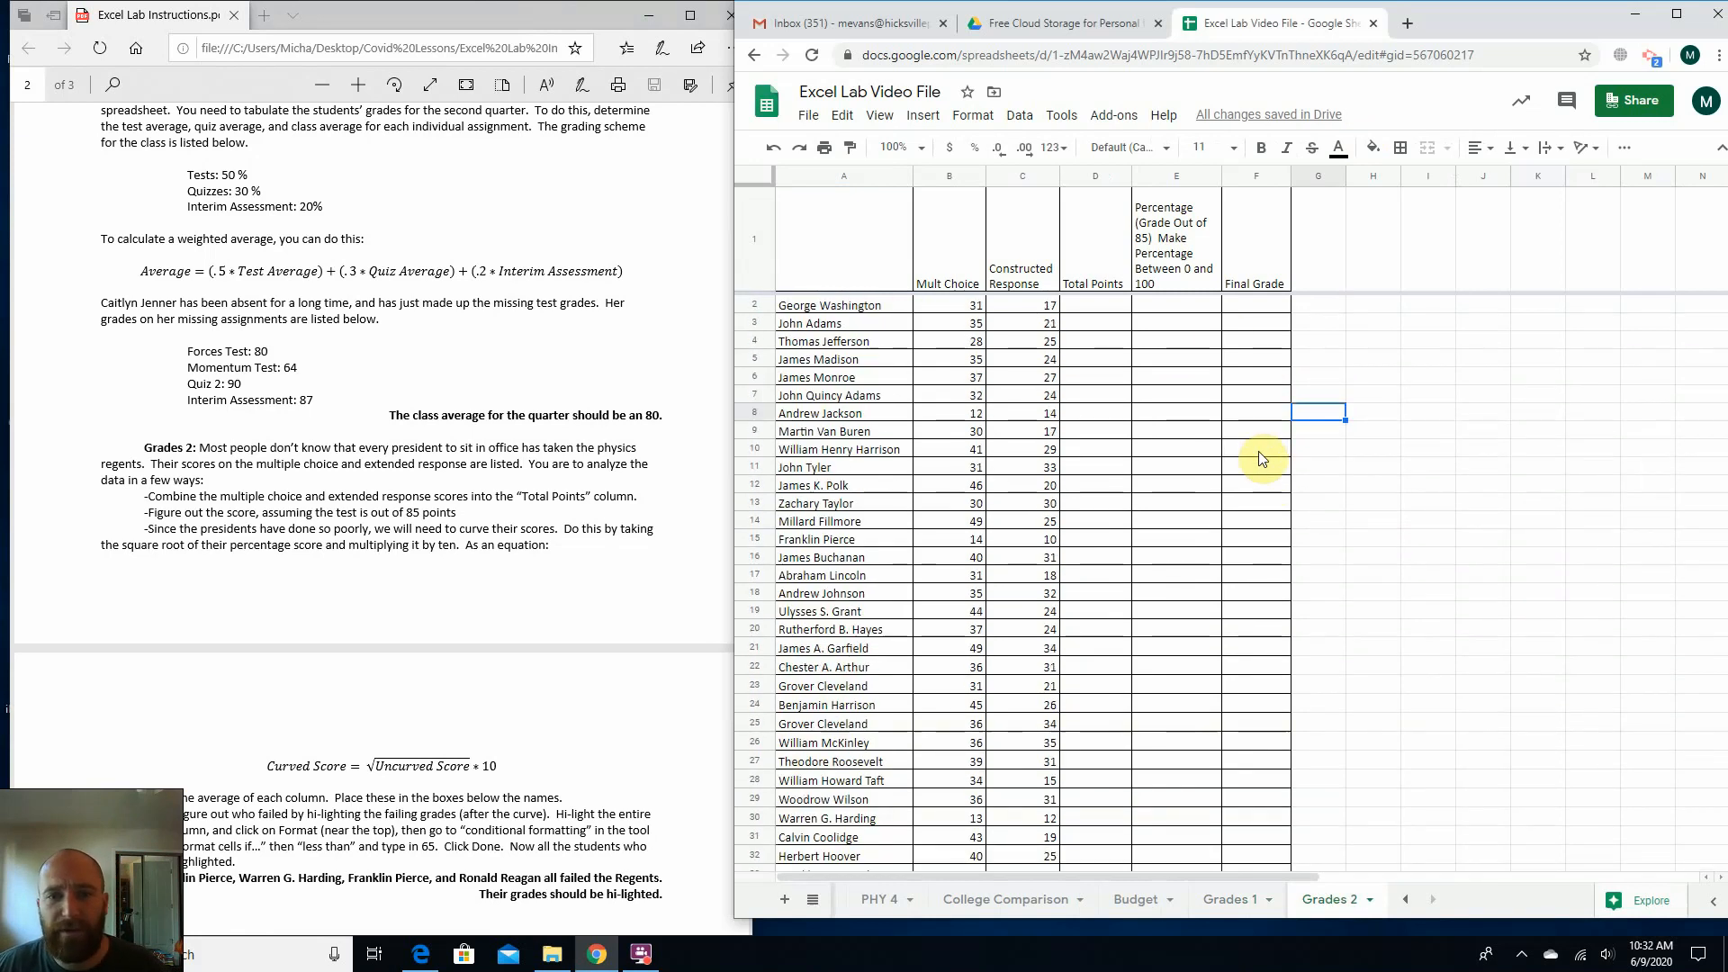
{"action": "scroll", "coordinate": [1263, 458], "scroll_direction": "down", "scroll_amount": 3}
{"action": "scroll", "coordinate": [1324, 586], "scroll_direction": "up", "scroll_amount": 5}
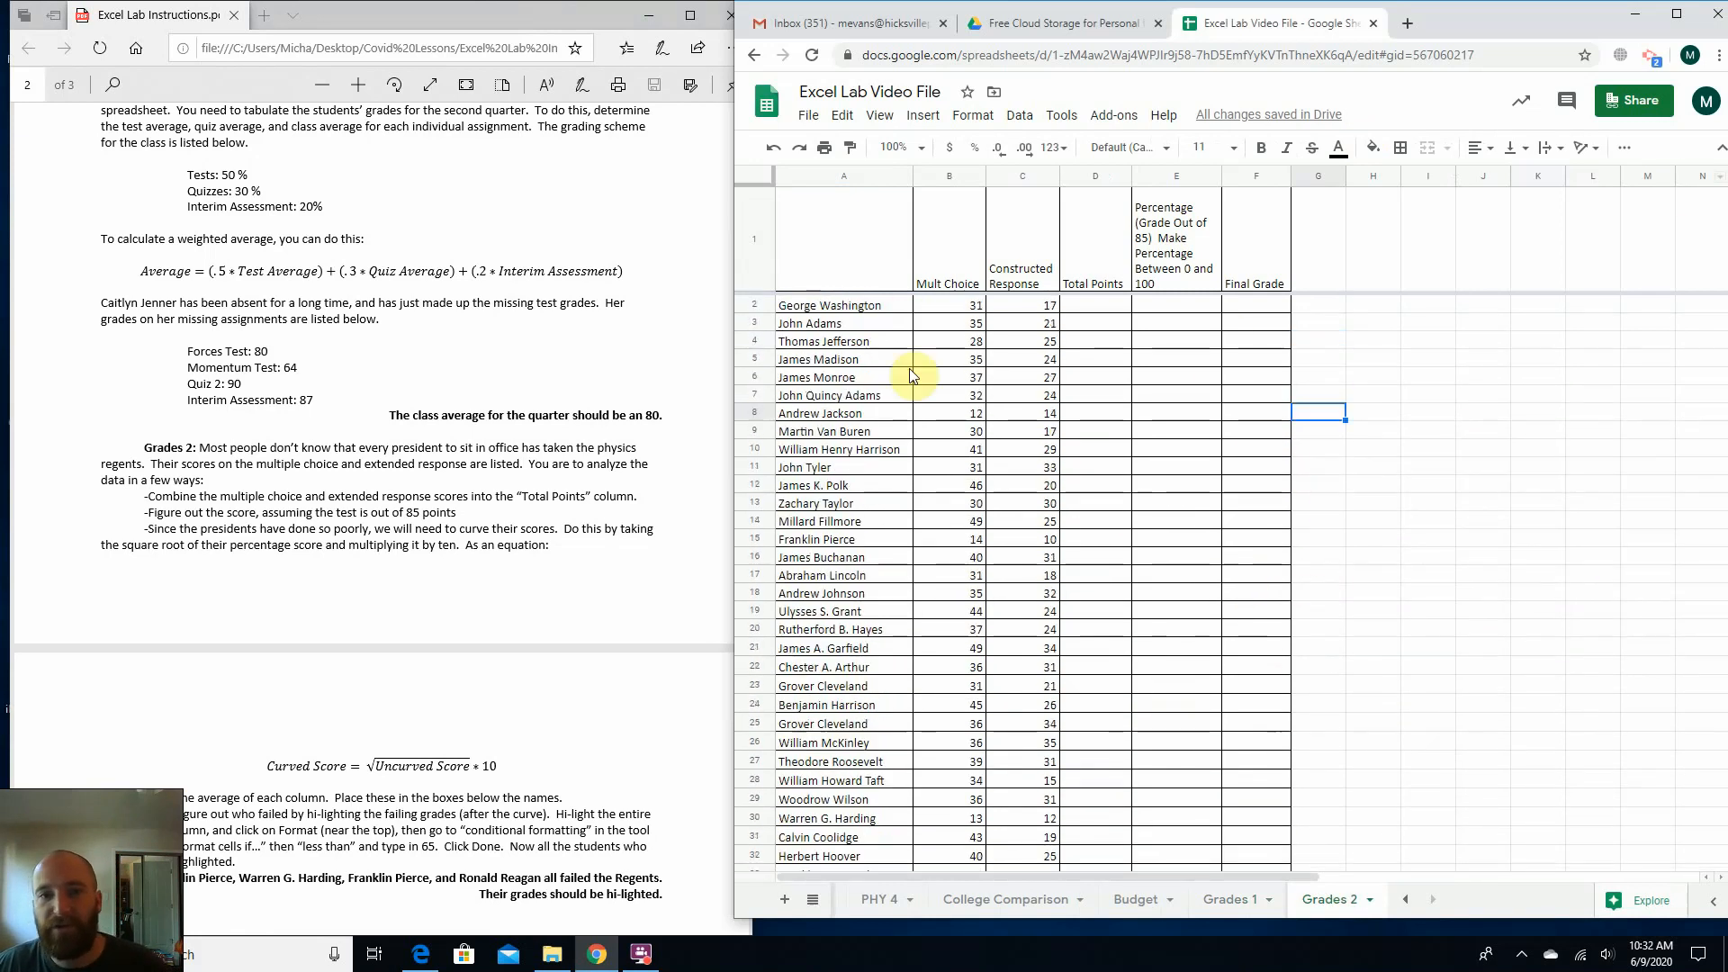
{"action": "left_click", "coordinate": [866, 278]}
{"action": "left_click", "coordinate": [949, 255]}
{"action": "left_click", "coordinate": [1026, 250]}
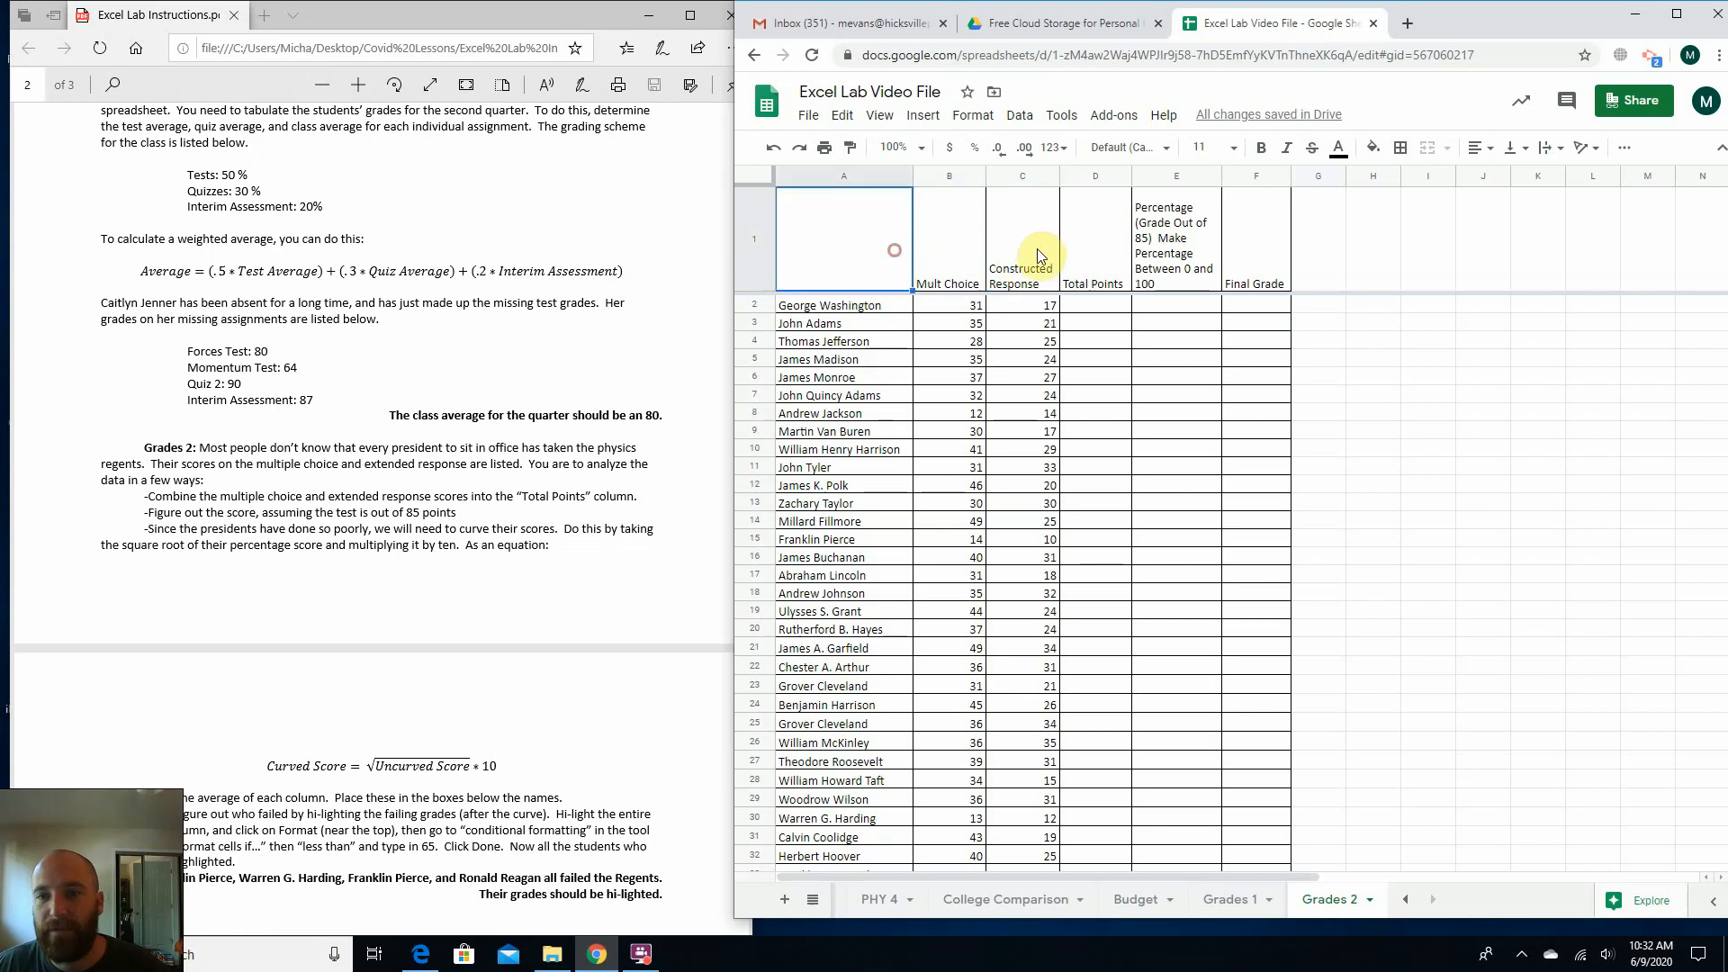
{"action": "left_click", "coordinate": [1087, 244]}
{"action": "left_click", "coordinate": [1022, 256]}
{"action": "left_click", "coordinate": [936, 265]}
{"action": "left_click", "coordinate": [837, 275]}
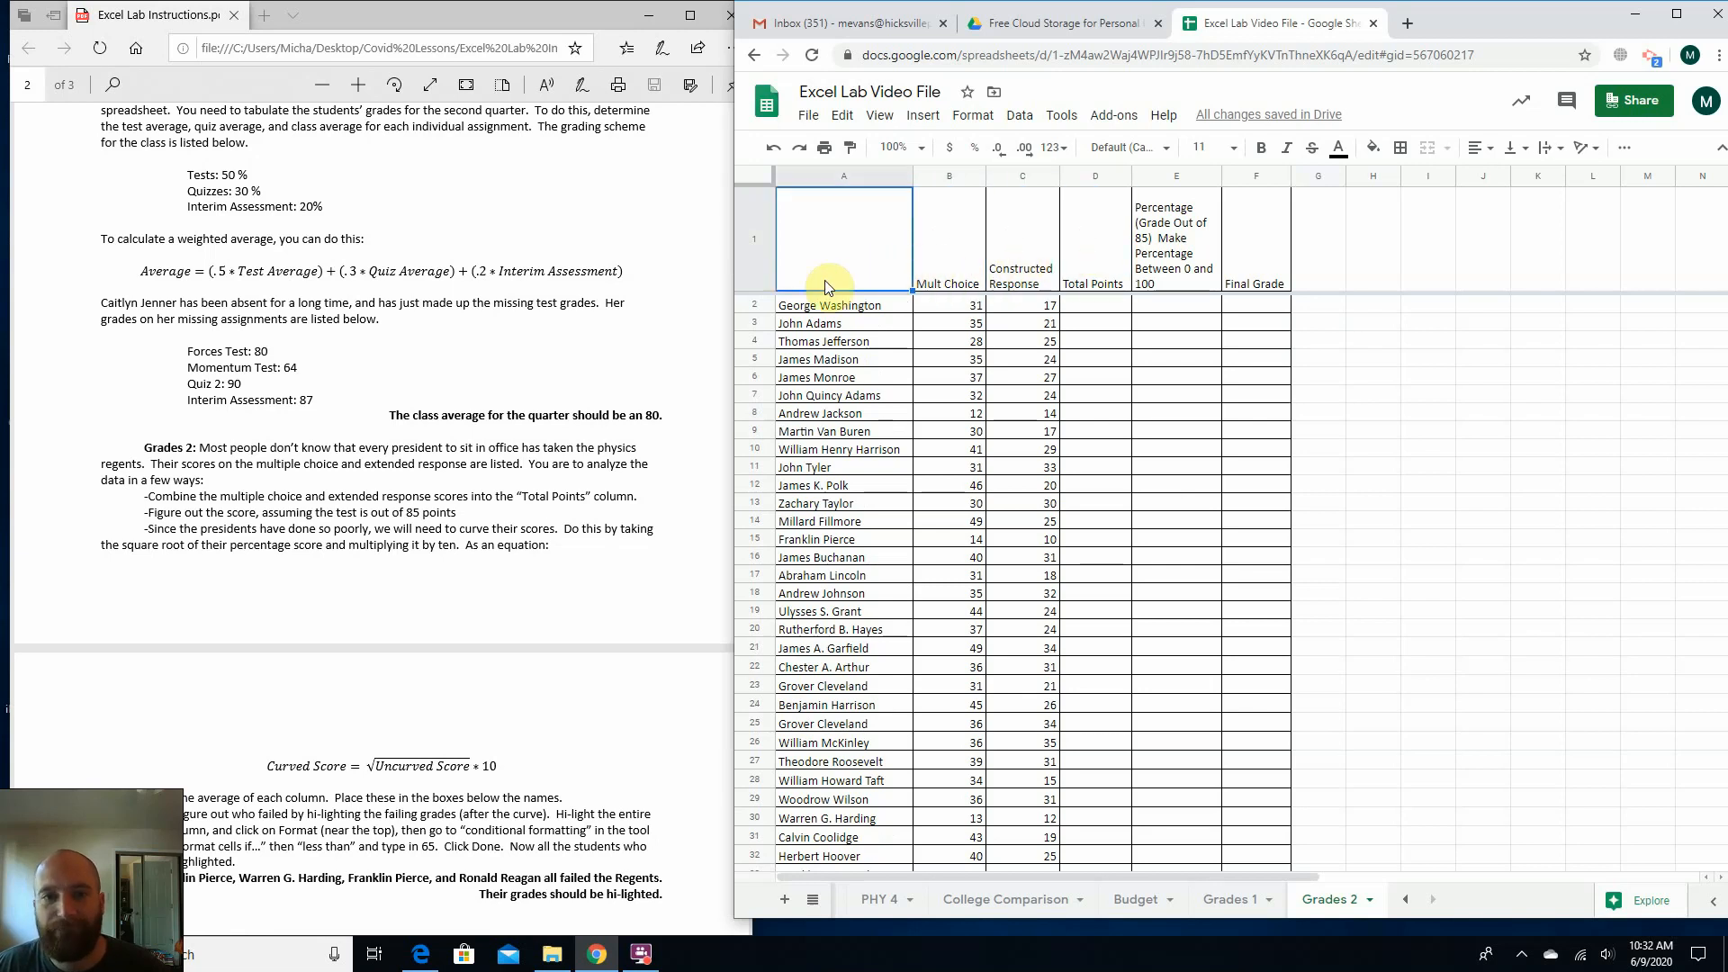
Look through the Grades 2 score rows down to the Average row, and consult the PDF instruction on combining the scores.
{"action": "scroll", "coordinate": [1213, 429], "scroll_direction": "down", "scroll_amount": 3}
{"action": "left_click", "coordinate": [1251, 420]}
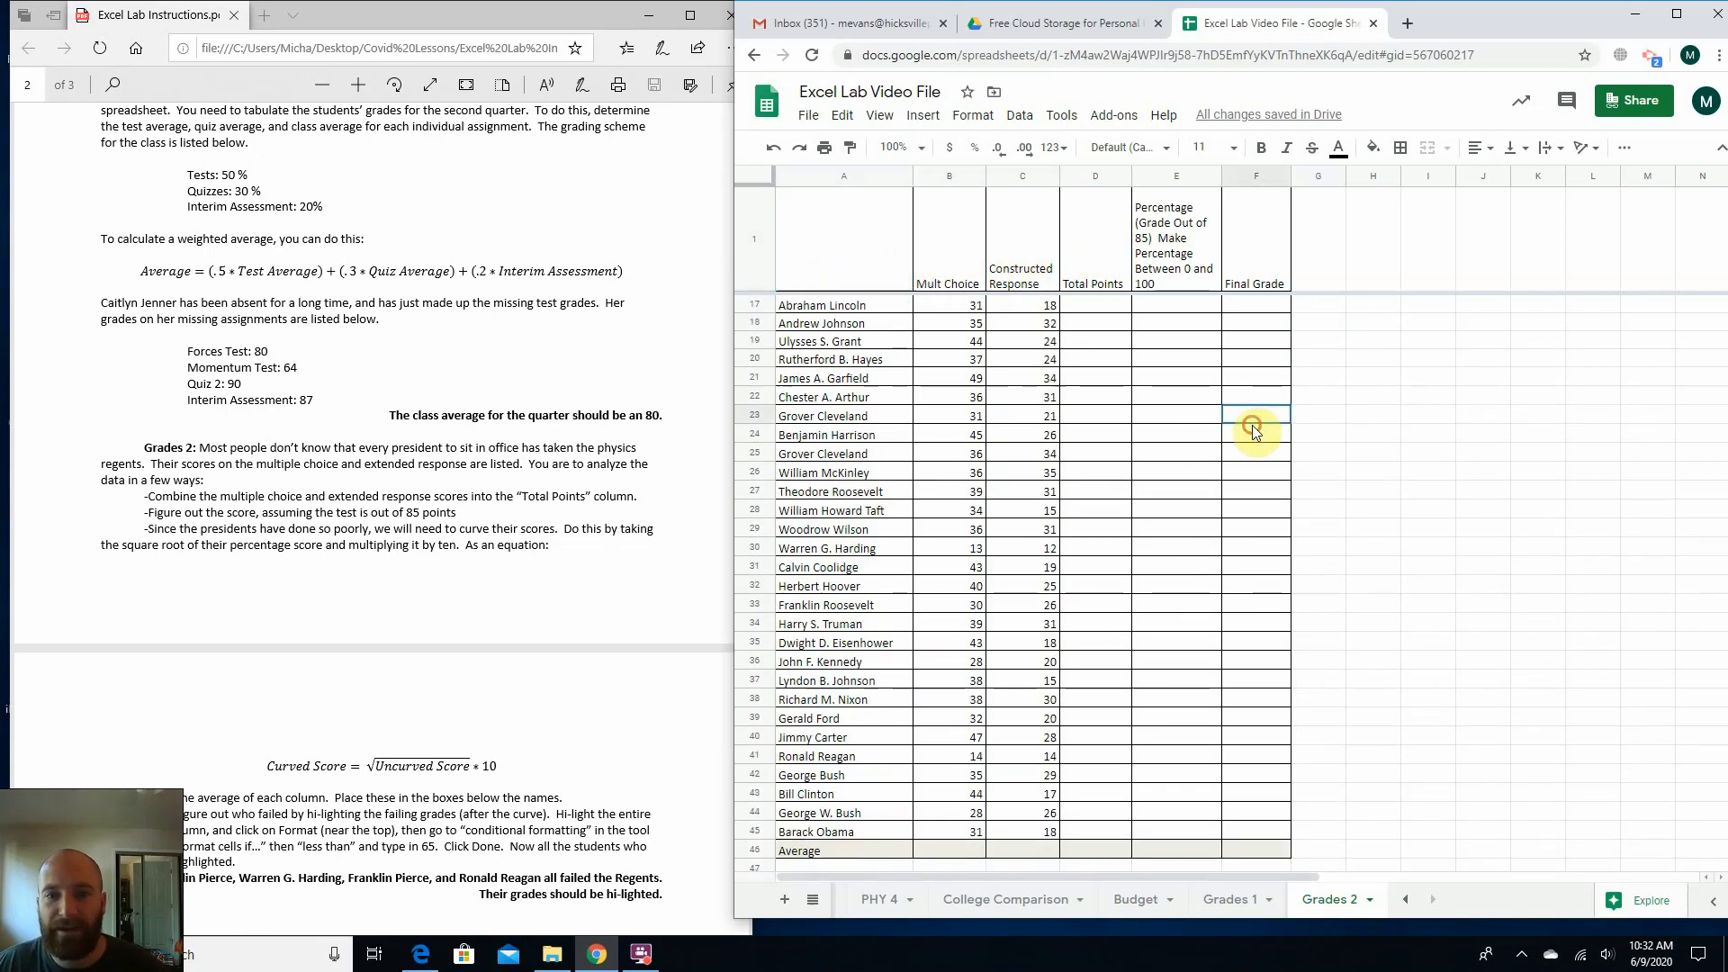
{"action": "scroll", "coordinate": [1256, 420], "scroll_direction": "down", "scroll_amount": 2}
{"action": "scroll", "coordinate": [1015, 468], "scroll_direction": "up", "scroll_amount": 3}
{"action": "left_click", "coordinate": [887, 254]}
{"action": "left_click", "coordinate": [934, 263]}
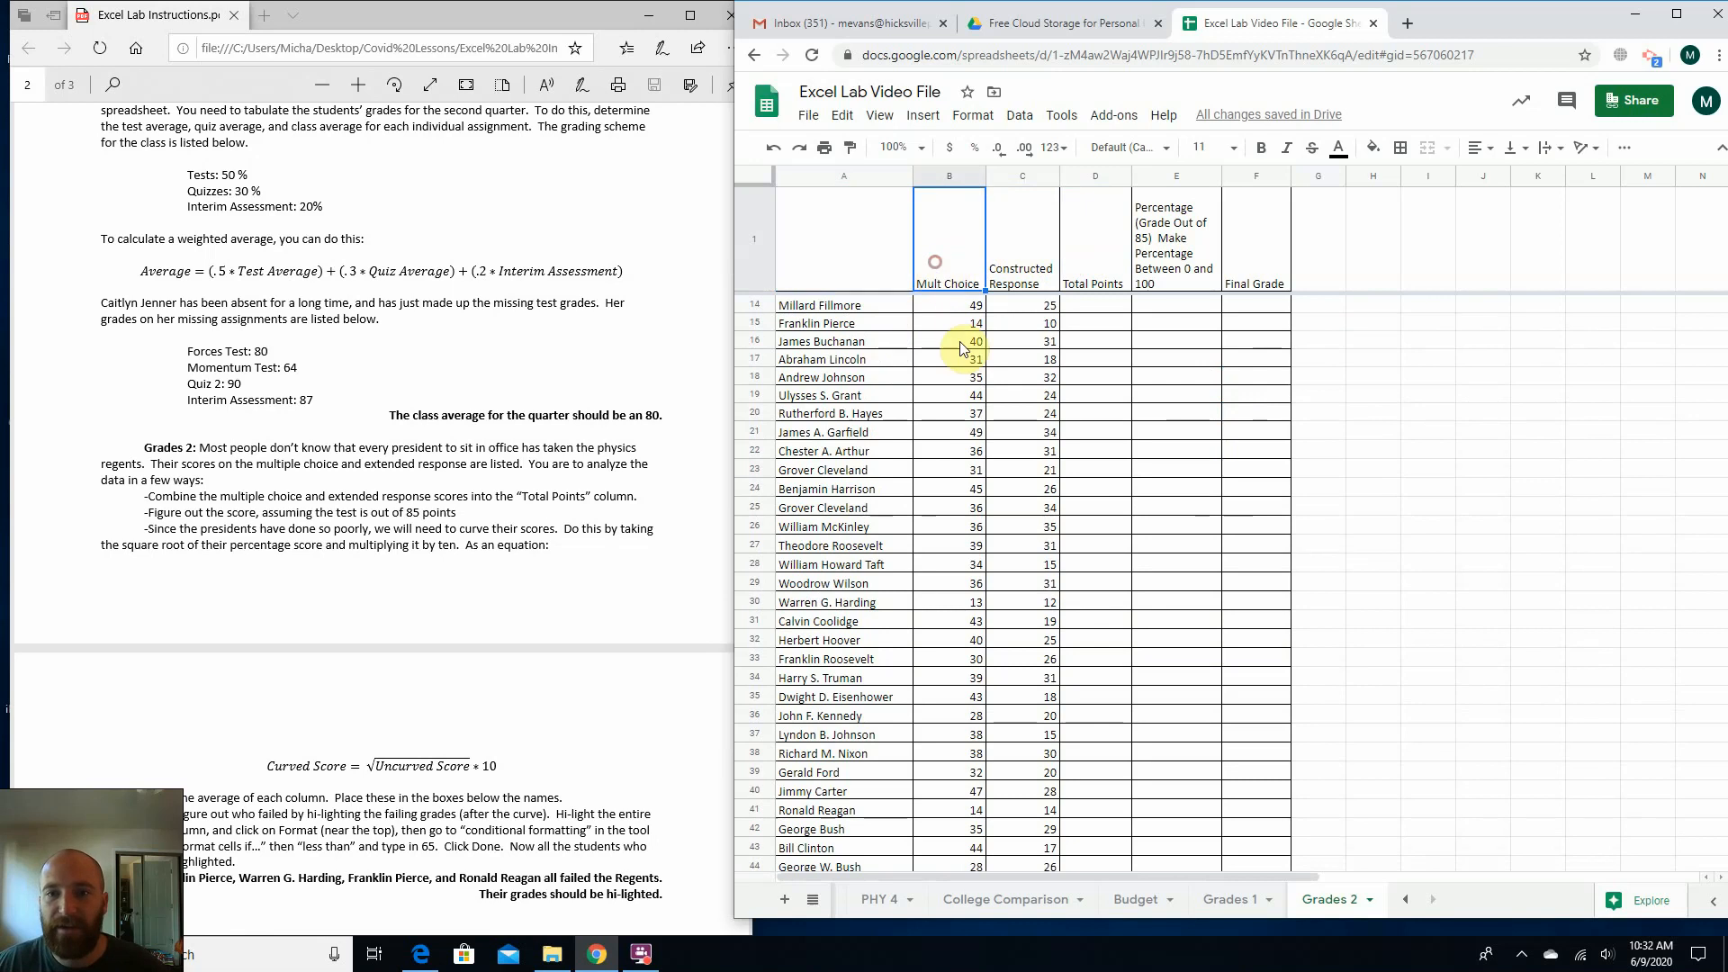
{"action": "scroll", "coordinate": [960, 348], "scroll_direction": "down", "scroll_amount": 2}
{"action": "left_click", "coordinate": [956, 308]}
{"action": "left_click", "coordinate": [947, 363]}
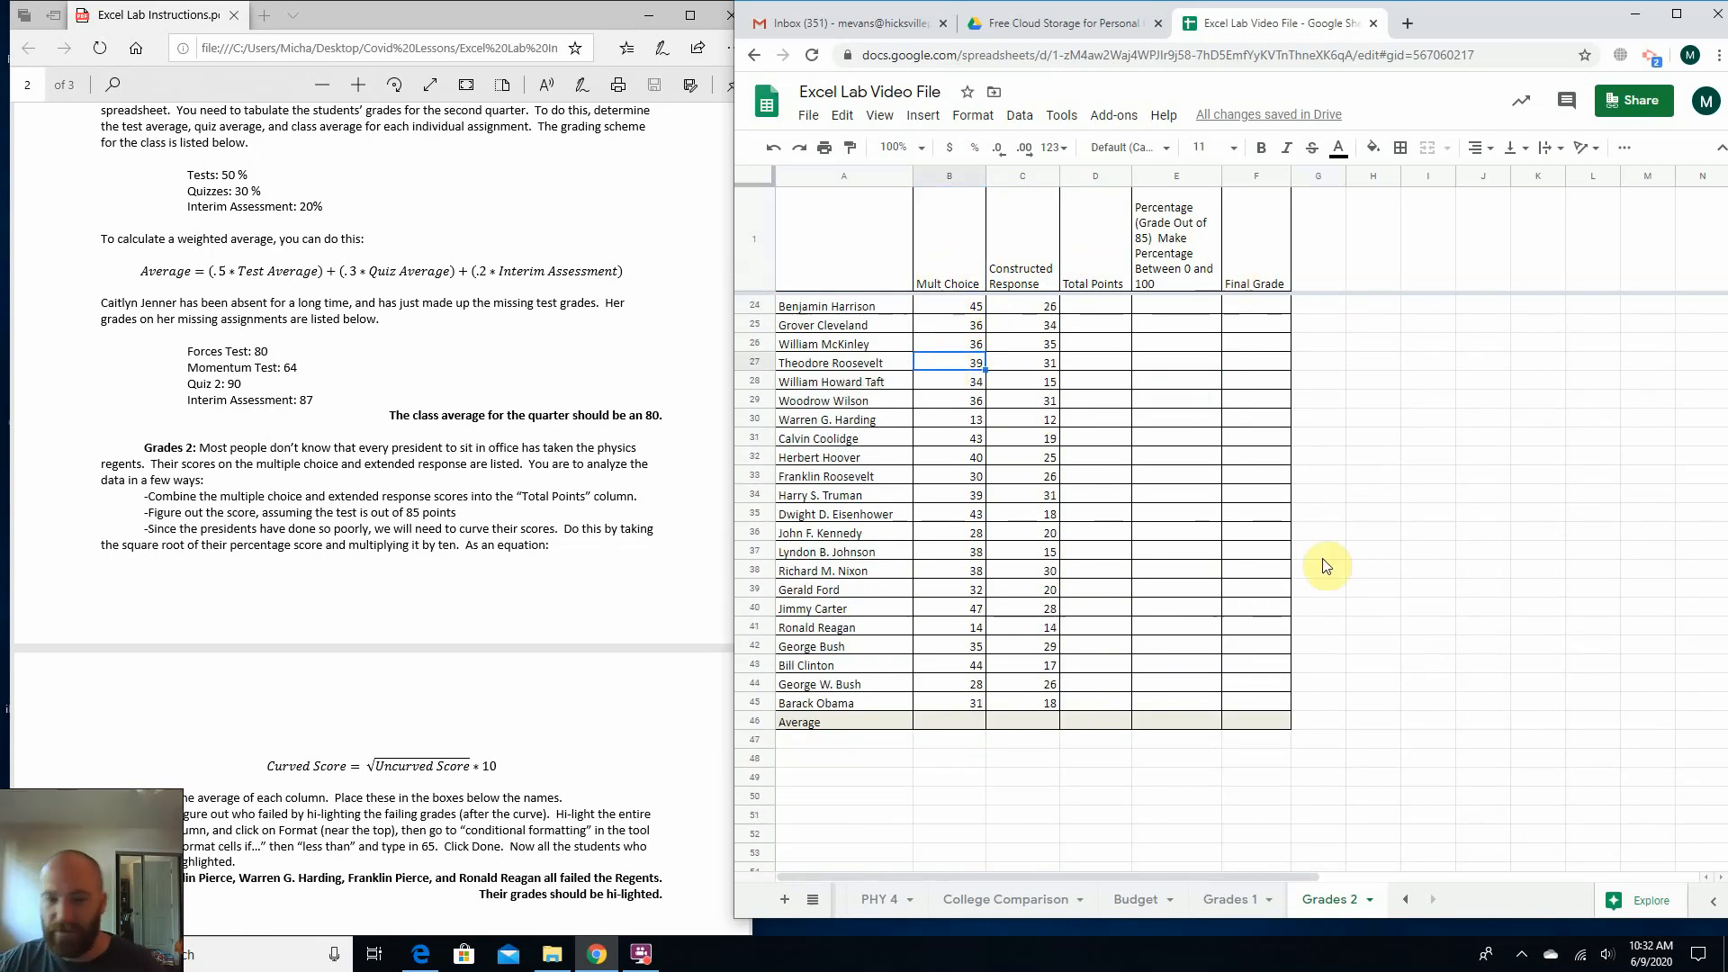
{"action": "scroll", "coordinate": [1213, 756], "scroll_direction": "up", "scroll_amount": 5}
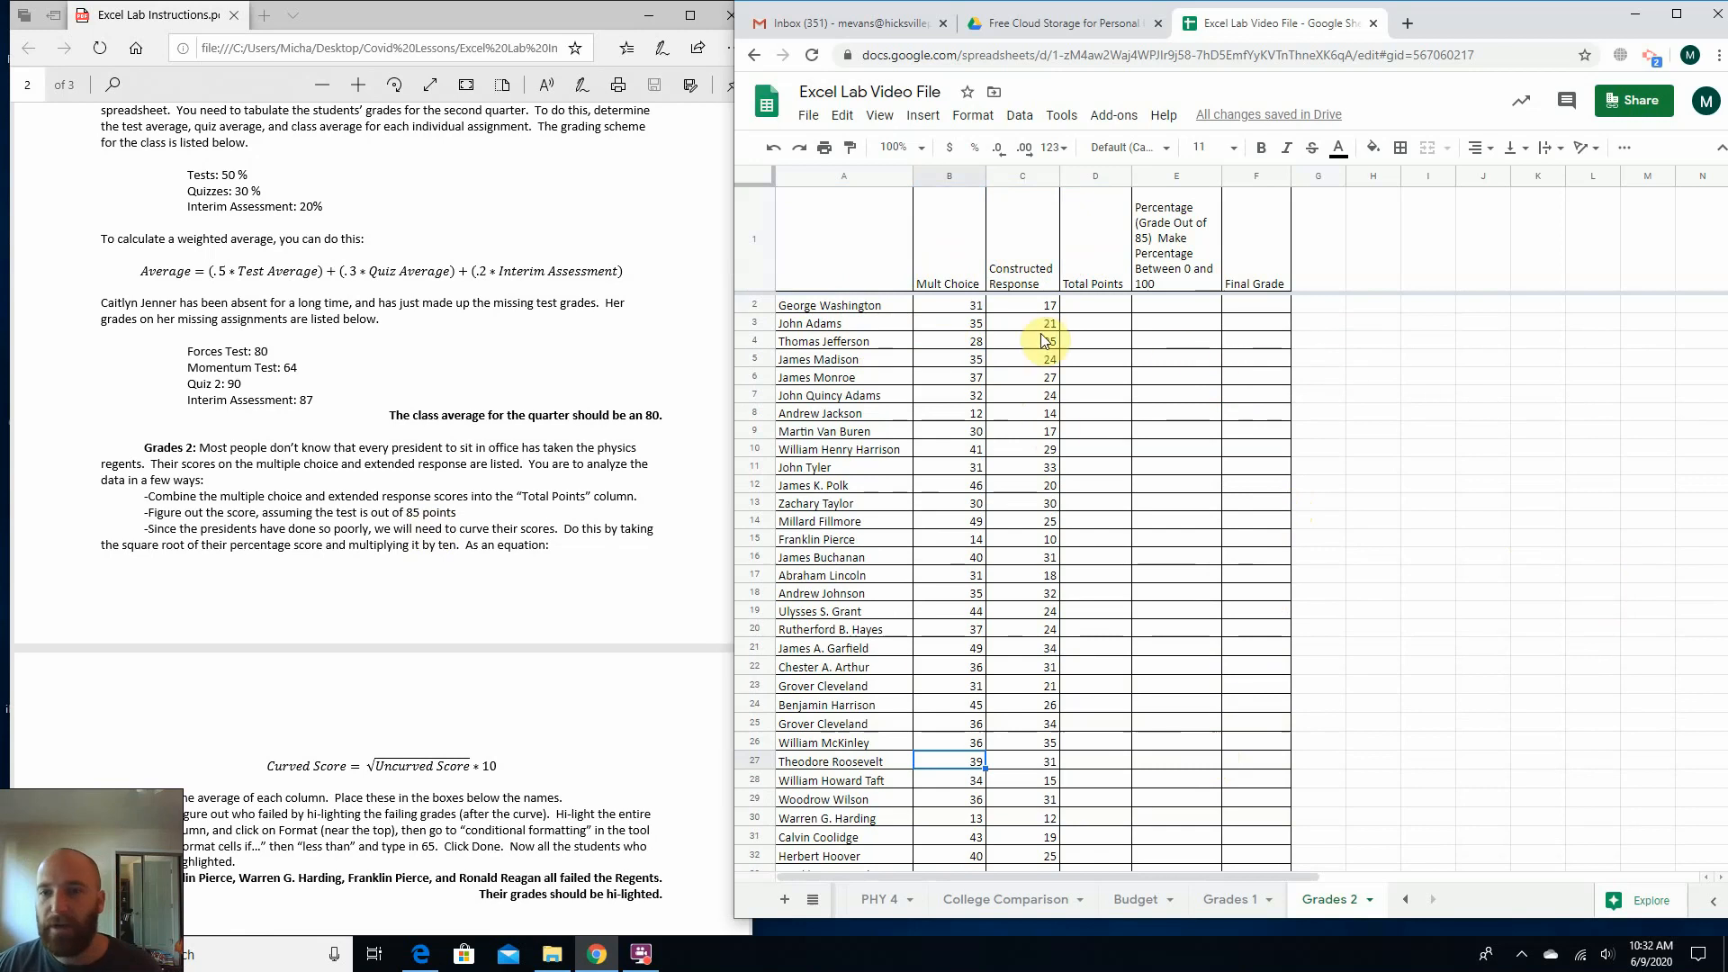
{"action": "left_click", "coordinate": [943, 308]}
{"action": "left_click", "coordinate": [349, 493]}
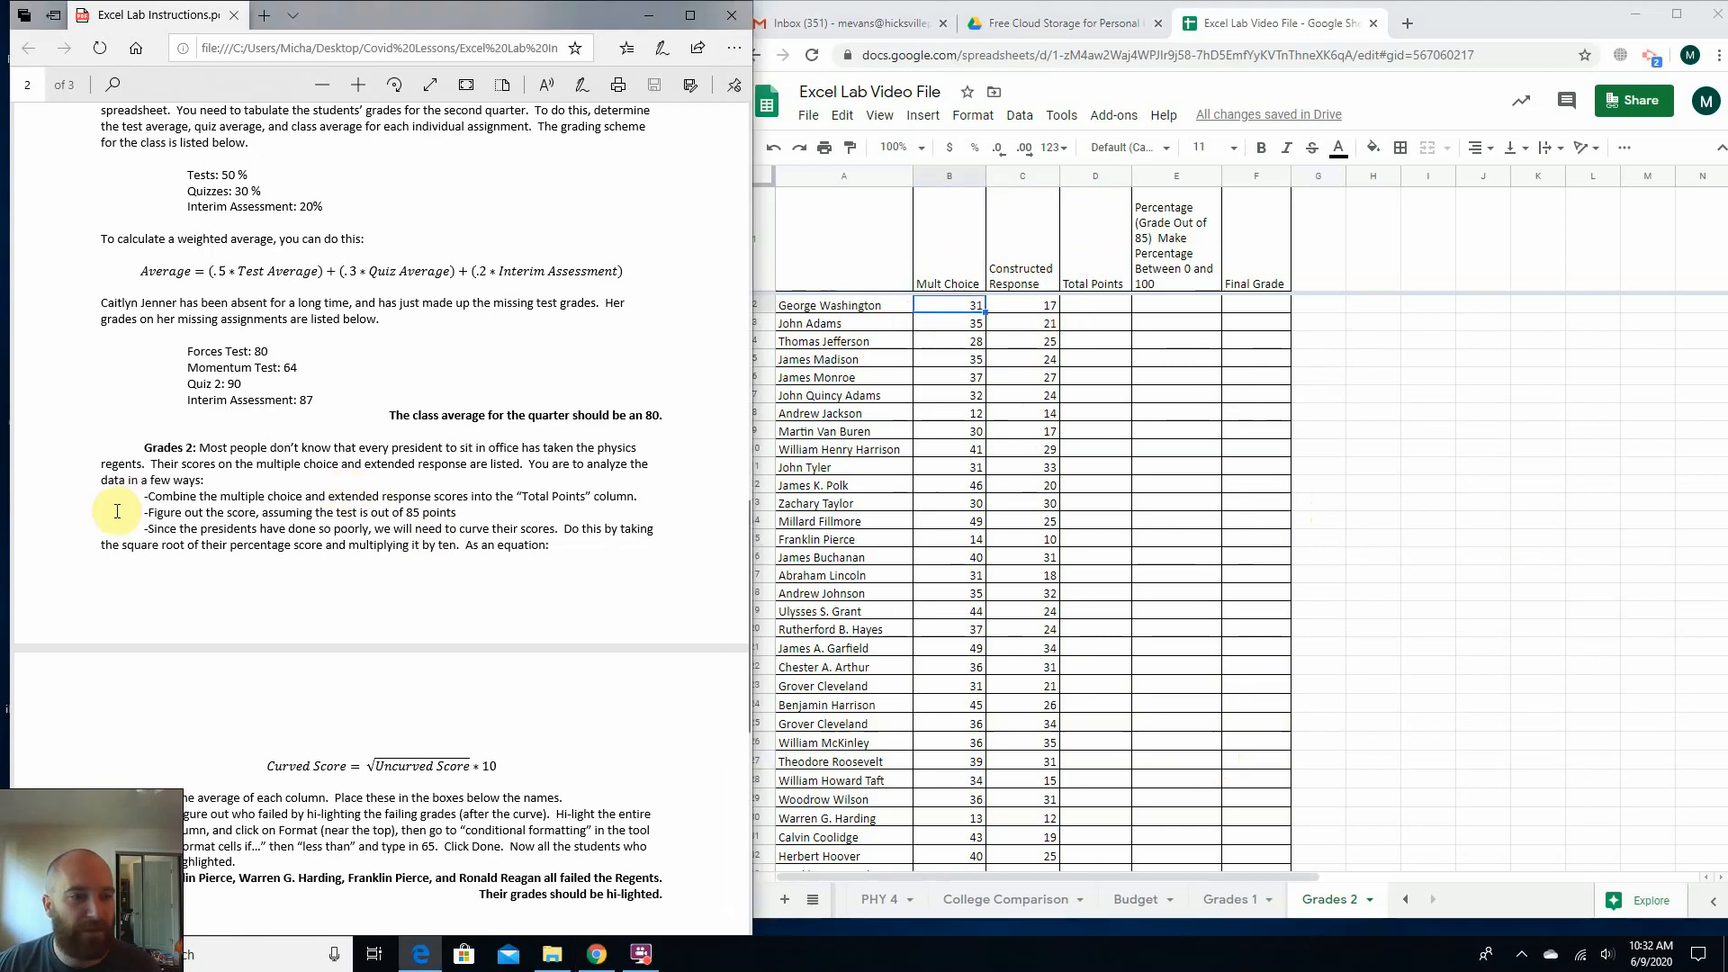
Read the Grades 2 instructions in the PDF on combining the scores, scoring out of 85 points and curving the grades.
{"action": "left_click_drag", "start_coordinate": [199, 447], "coordinate": [591, 450]}
{"action": "left_click", "coordinate": [214, 487]}
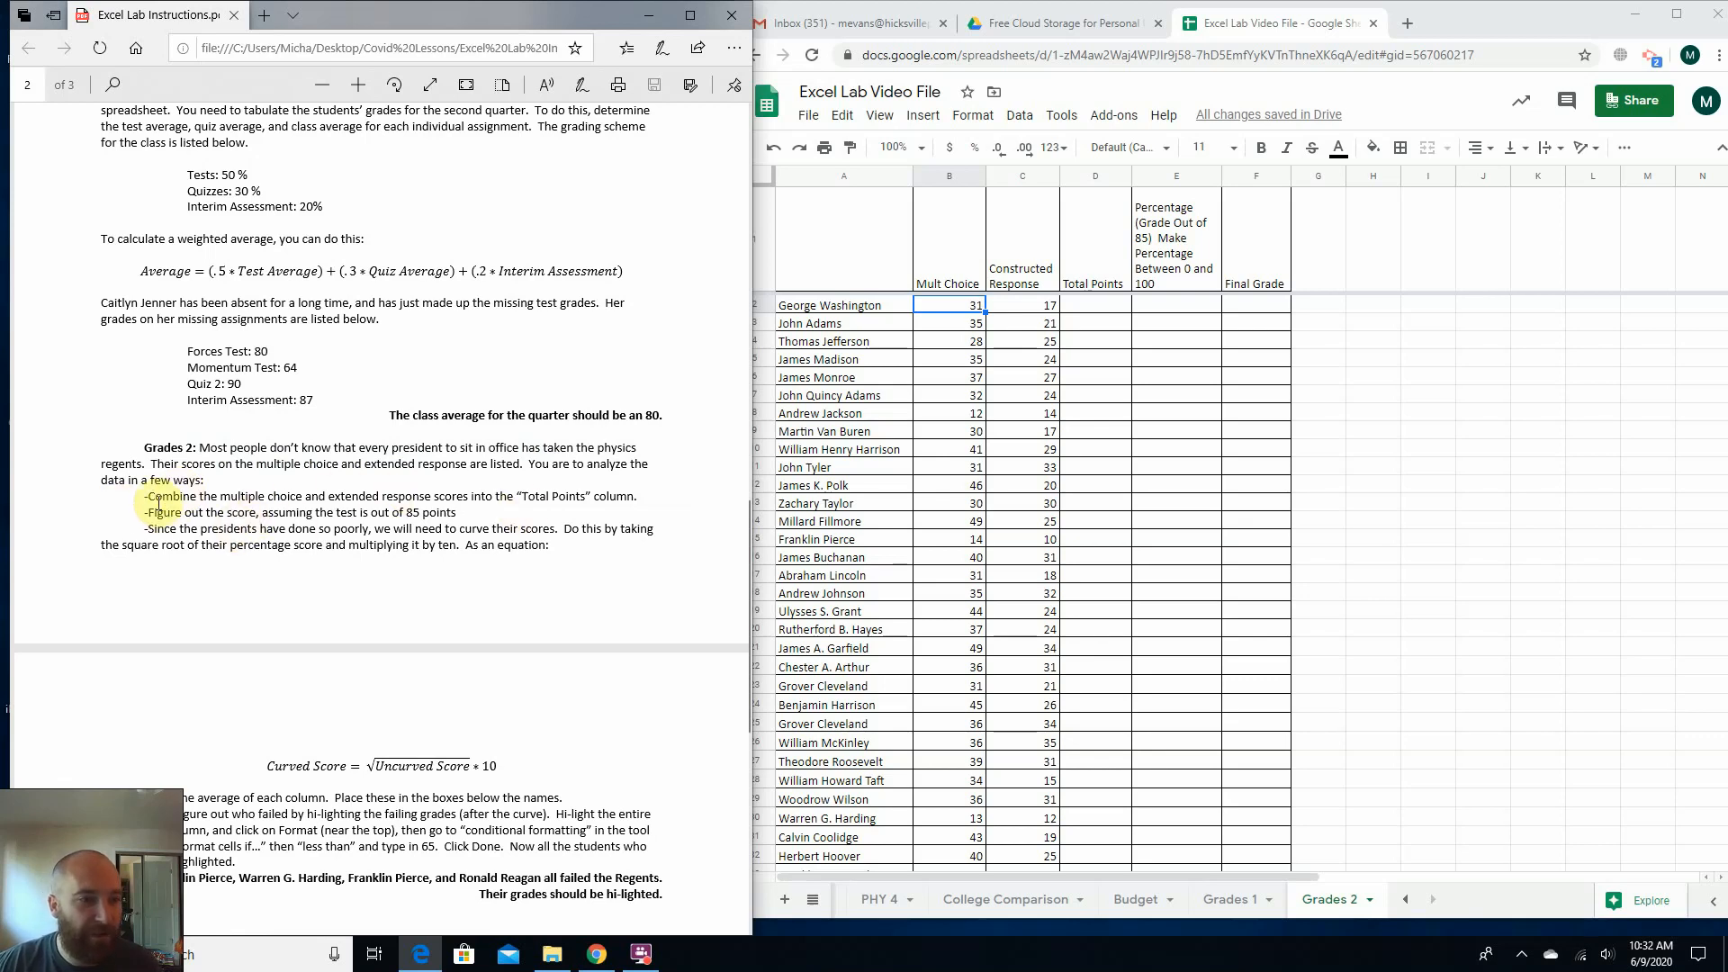
{"action": "left_click_drag", "start_coordinate": [171, 480], "coordinate": [102, 528]}
{"action": "left_click", "coordinate": [211, 515]}
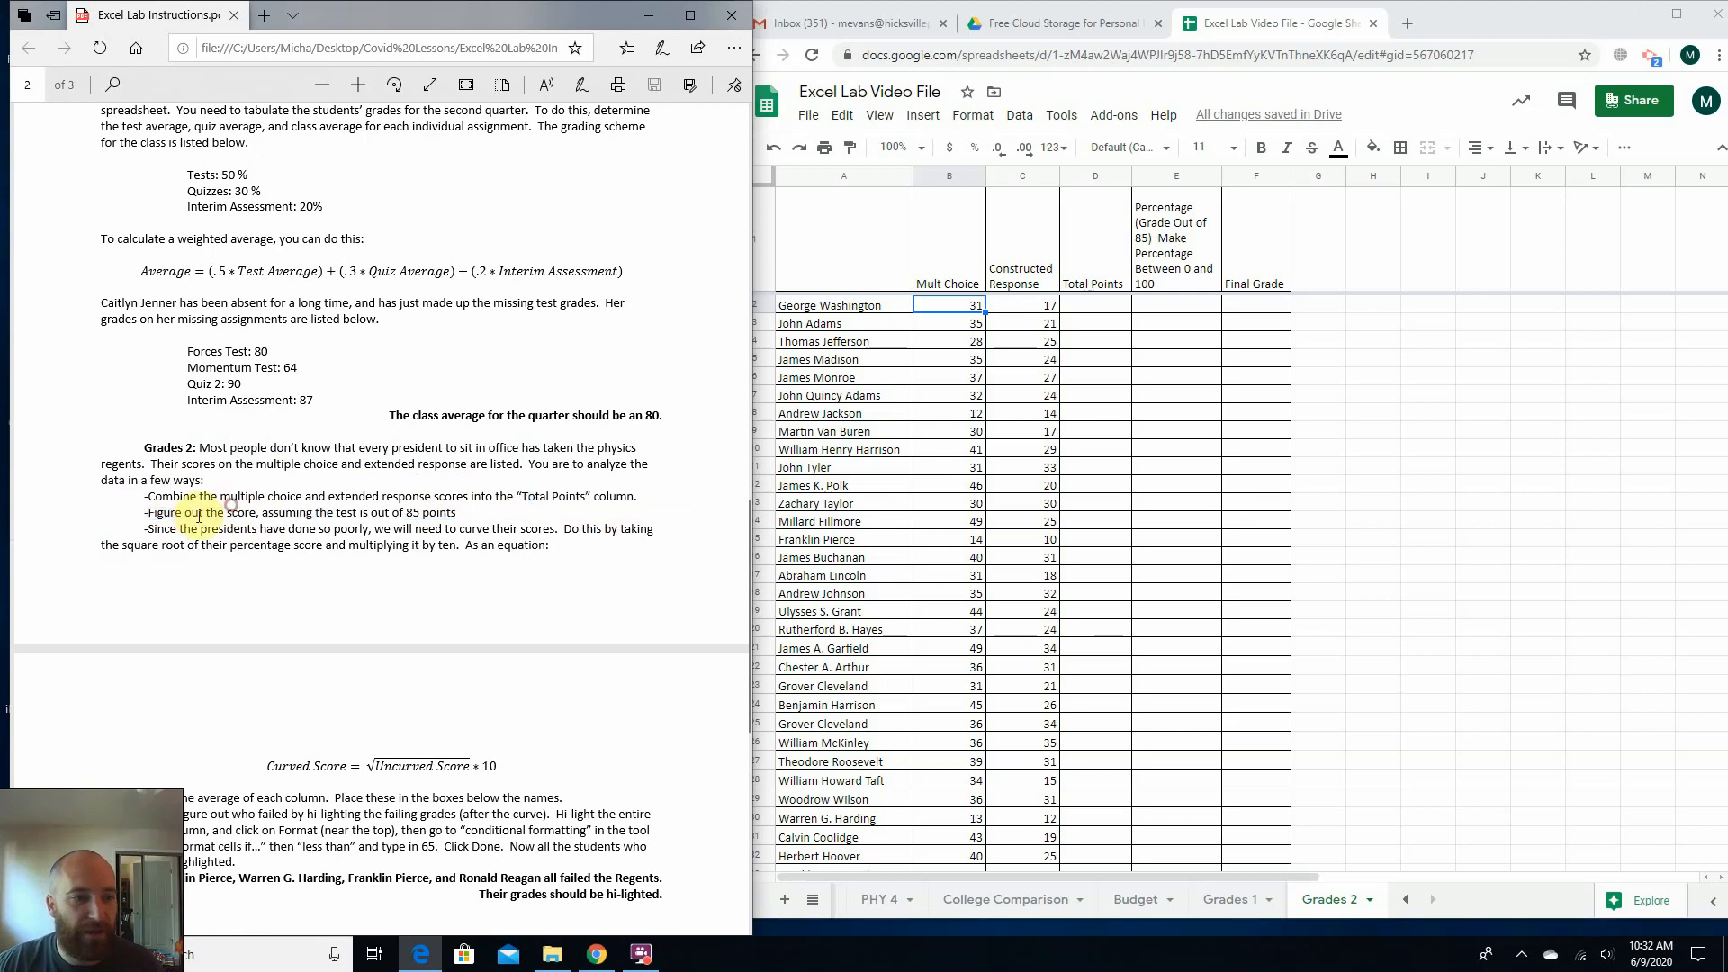
{"action": "left_click_drag", "start_coordinate": [196, 498], "coordinate": [336, 512]}
{"action": "left_click", "coordinate": [364, 515]}
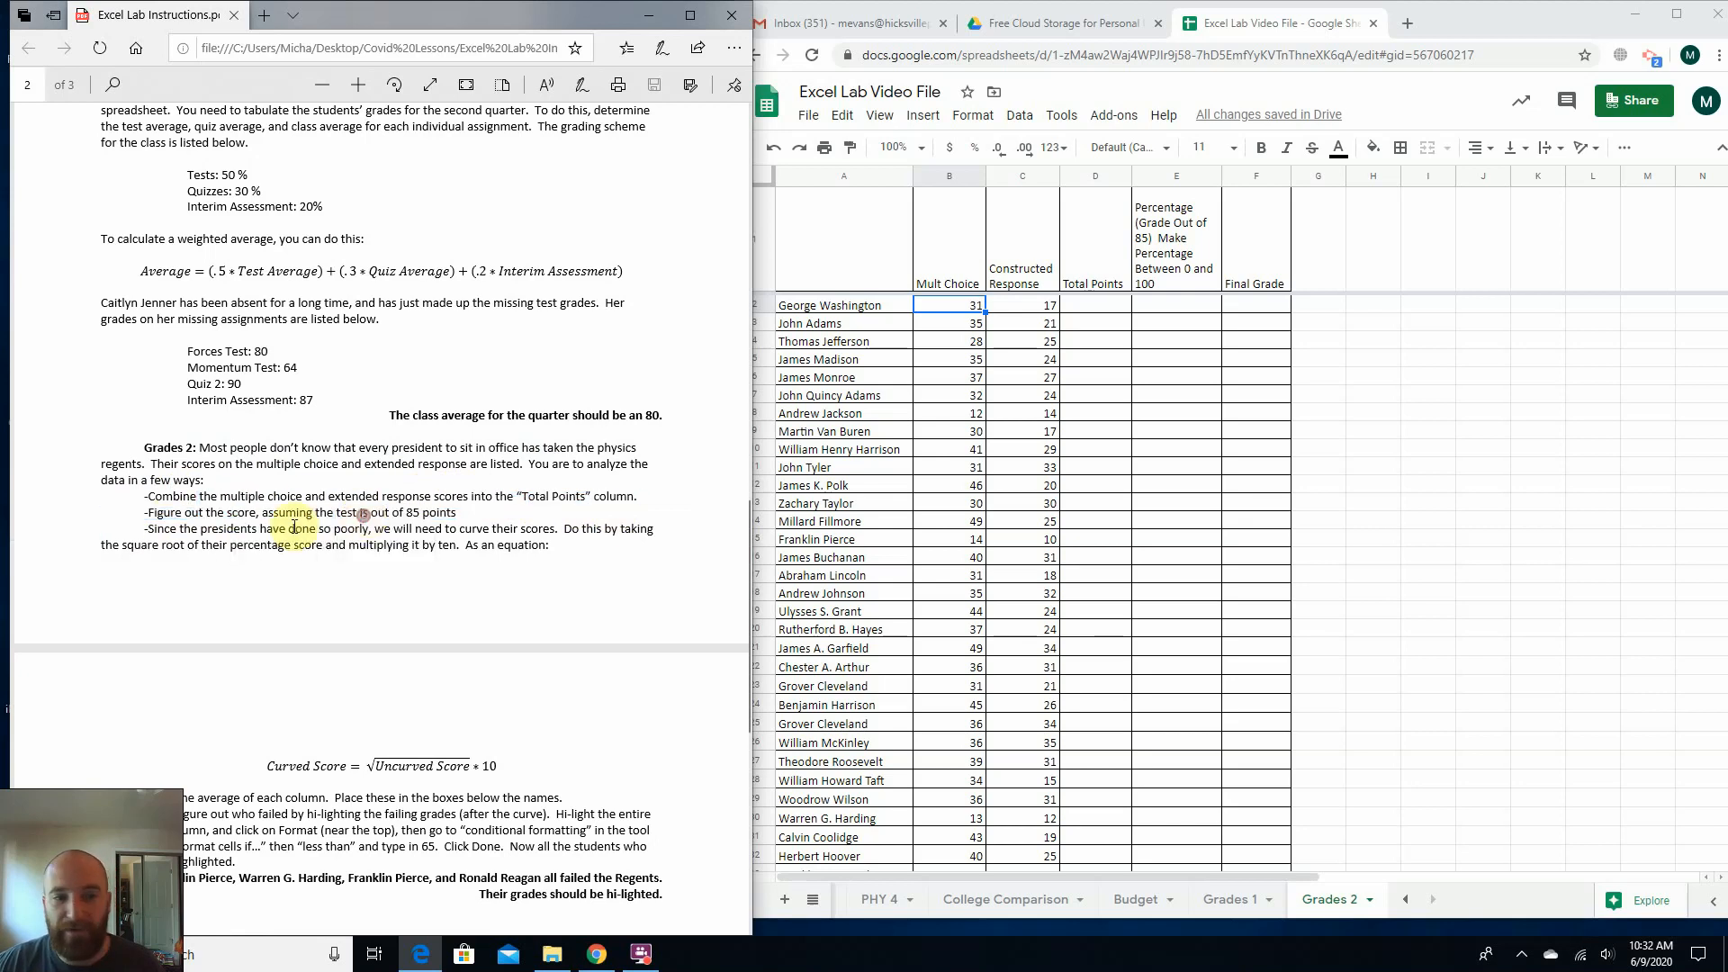
{"action": "left_click_drag", "start_coordinate": [177, 529], "coordinate": [289, 532]}
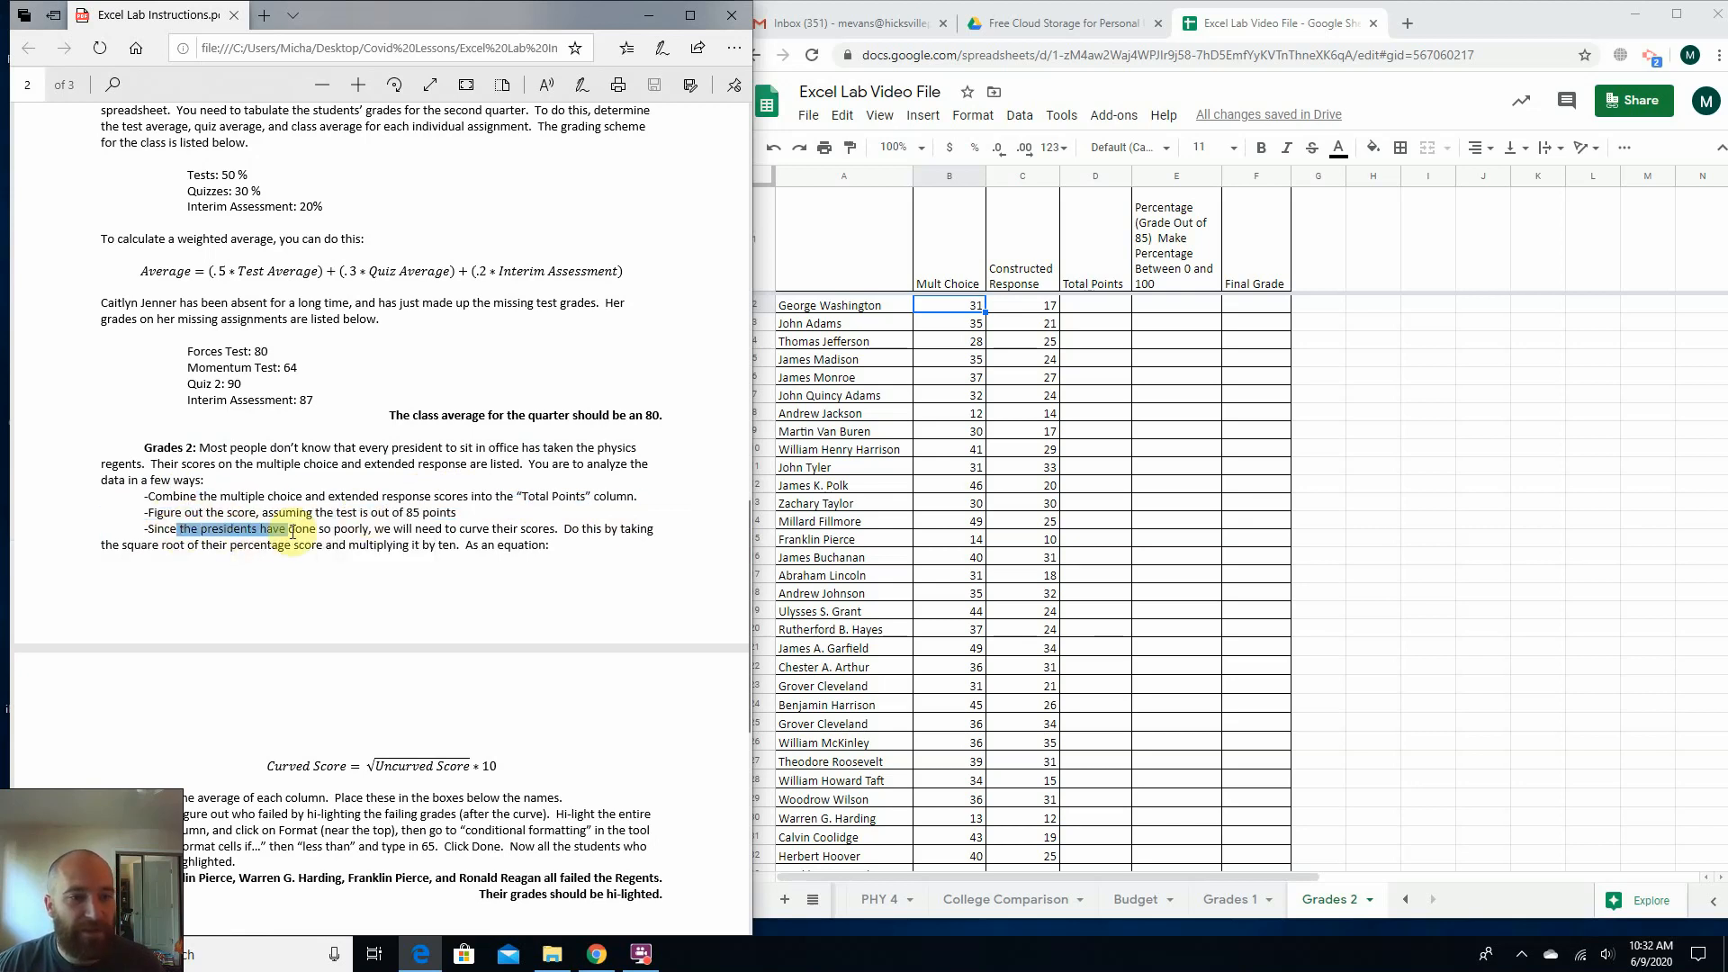
{"action": "left_click_drag", "start_coordinate": [441, 532], "coordinate": [445, 532]}
{"action": "left_click", "coordinate": [424, 523]}
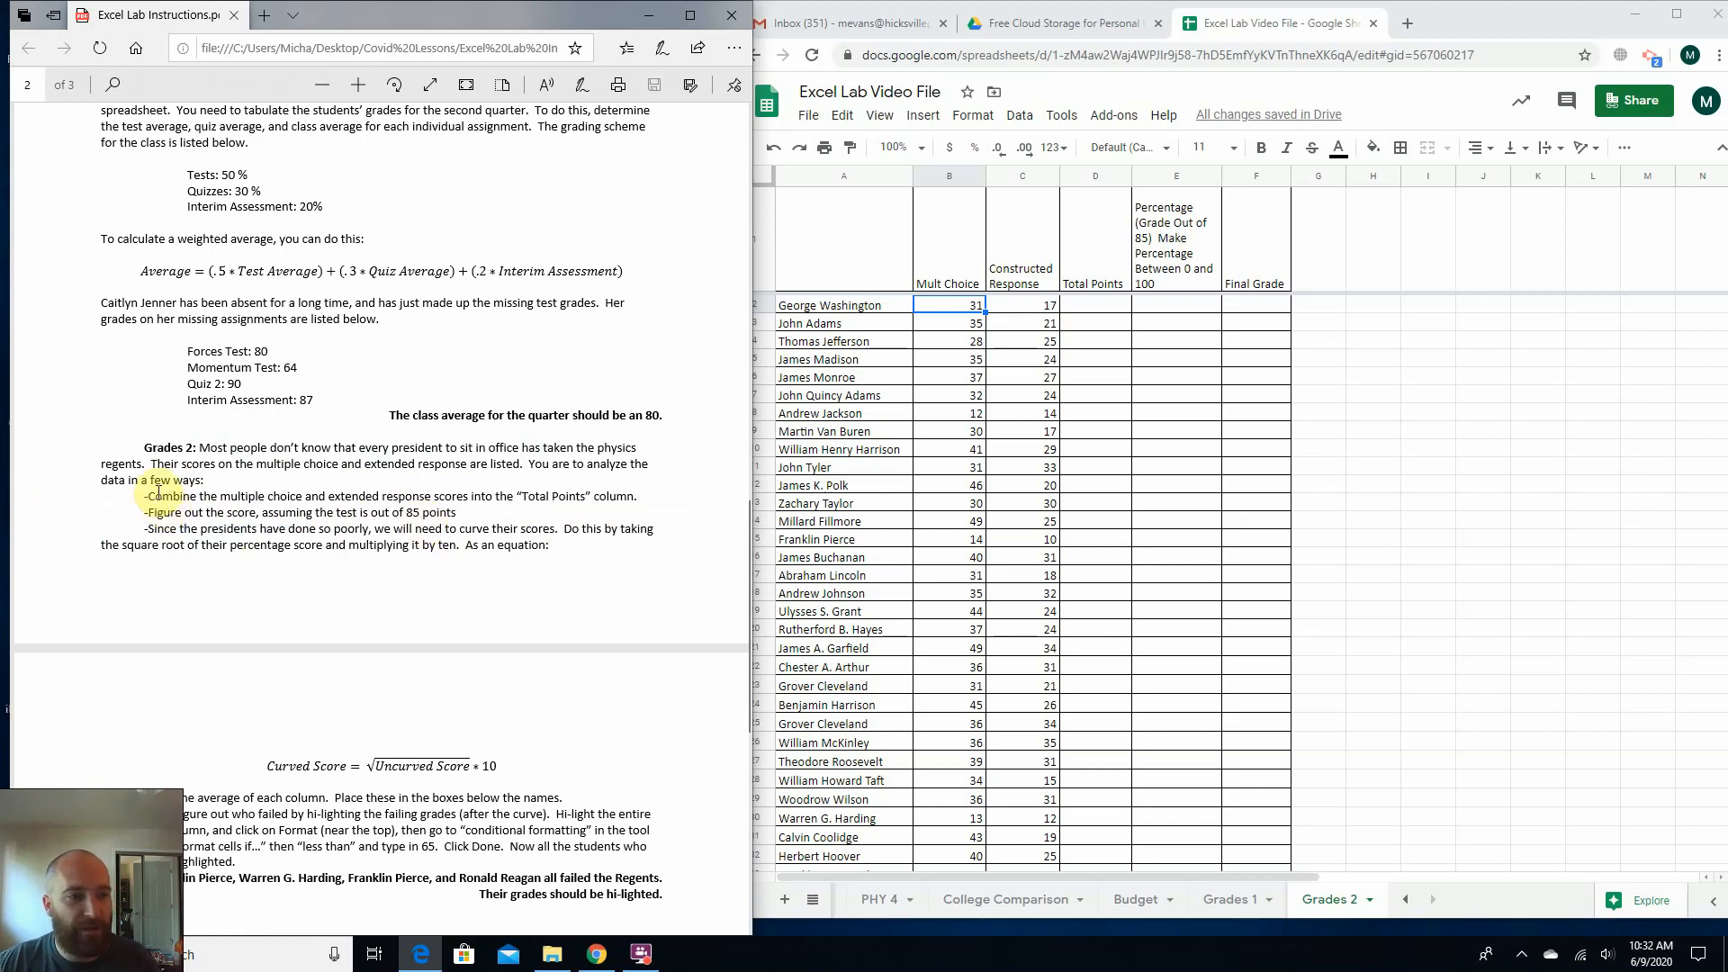
{"action": "left_click_drag", "start_coordinate": [149, 497], "coordinate": [544, 496]}
{"action": "left_click", "coordinate": [586, 483]}
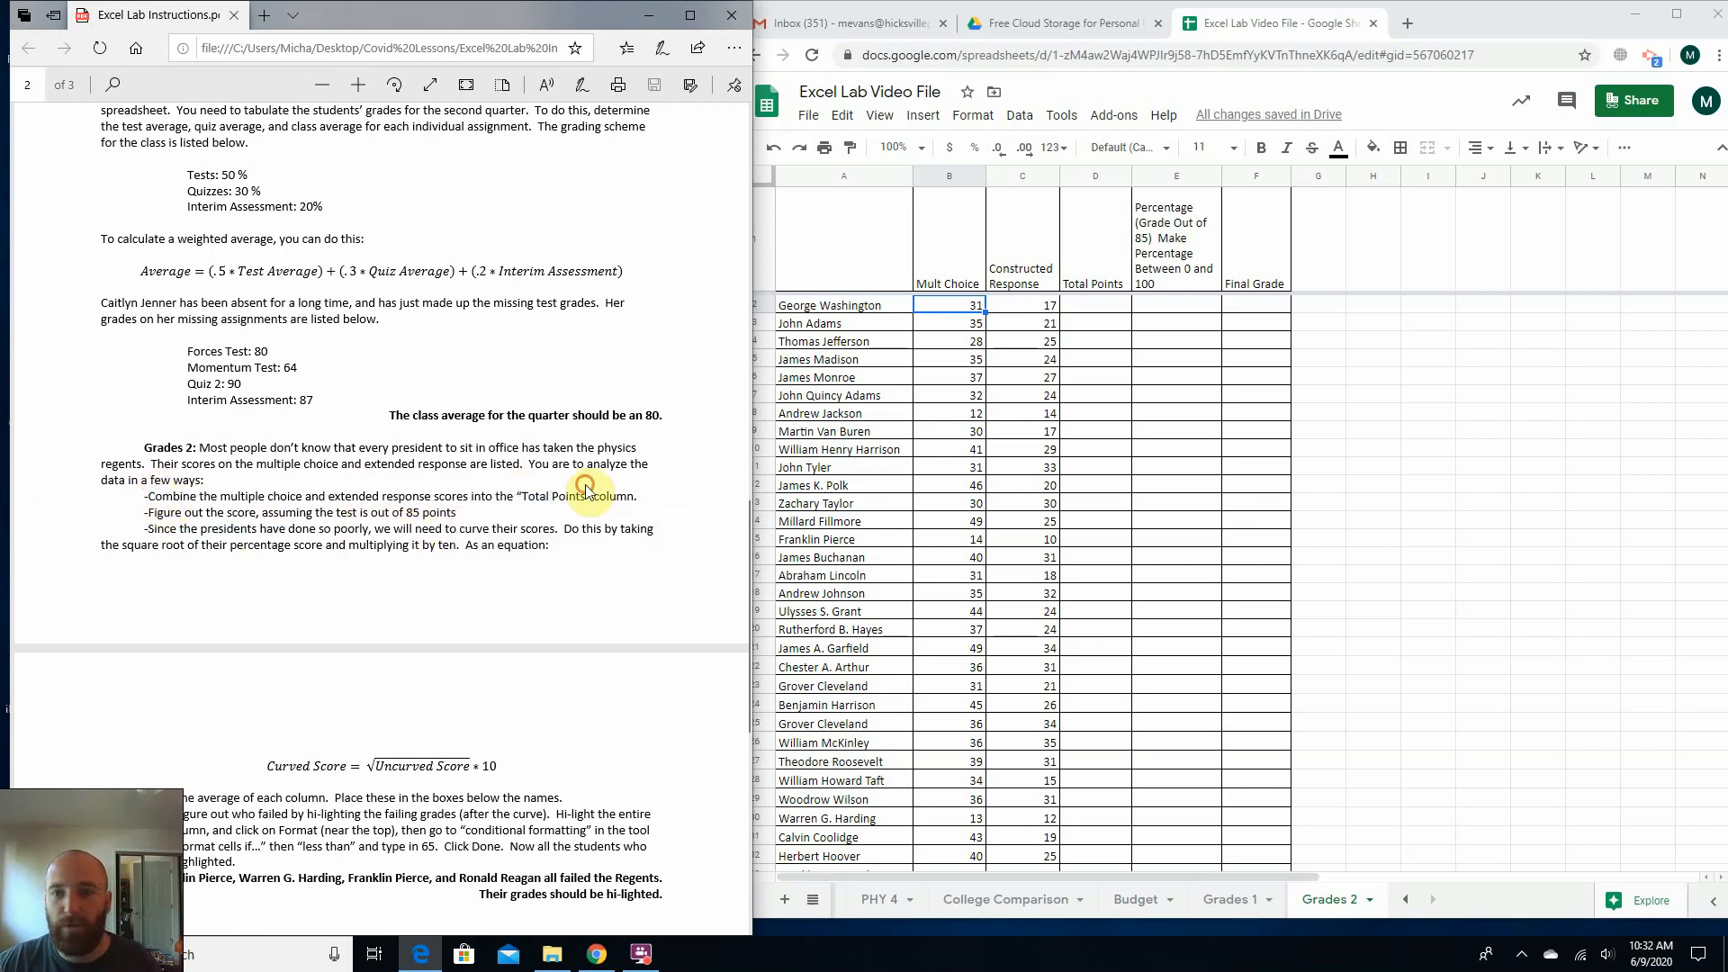
Enter the formula =(b2+c2) in D2 to add the first president's multiple choice and constructed response scores.
{"action": "left_click", "coordinate": [851, 306]}
{"action": "left_click", "coordinate": [1104, 305]}
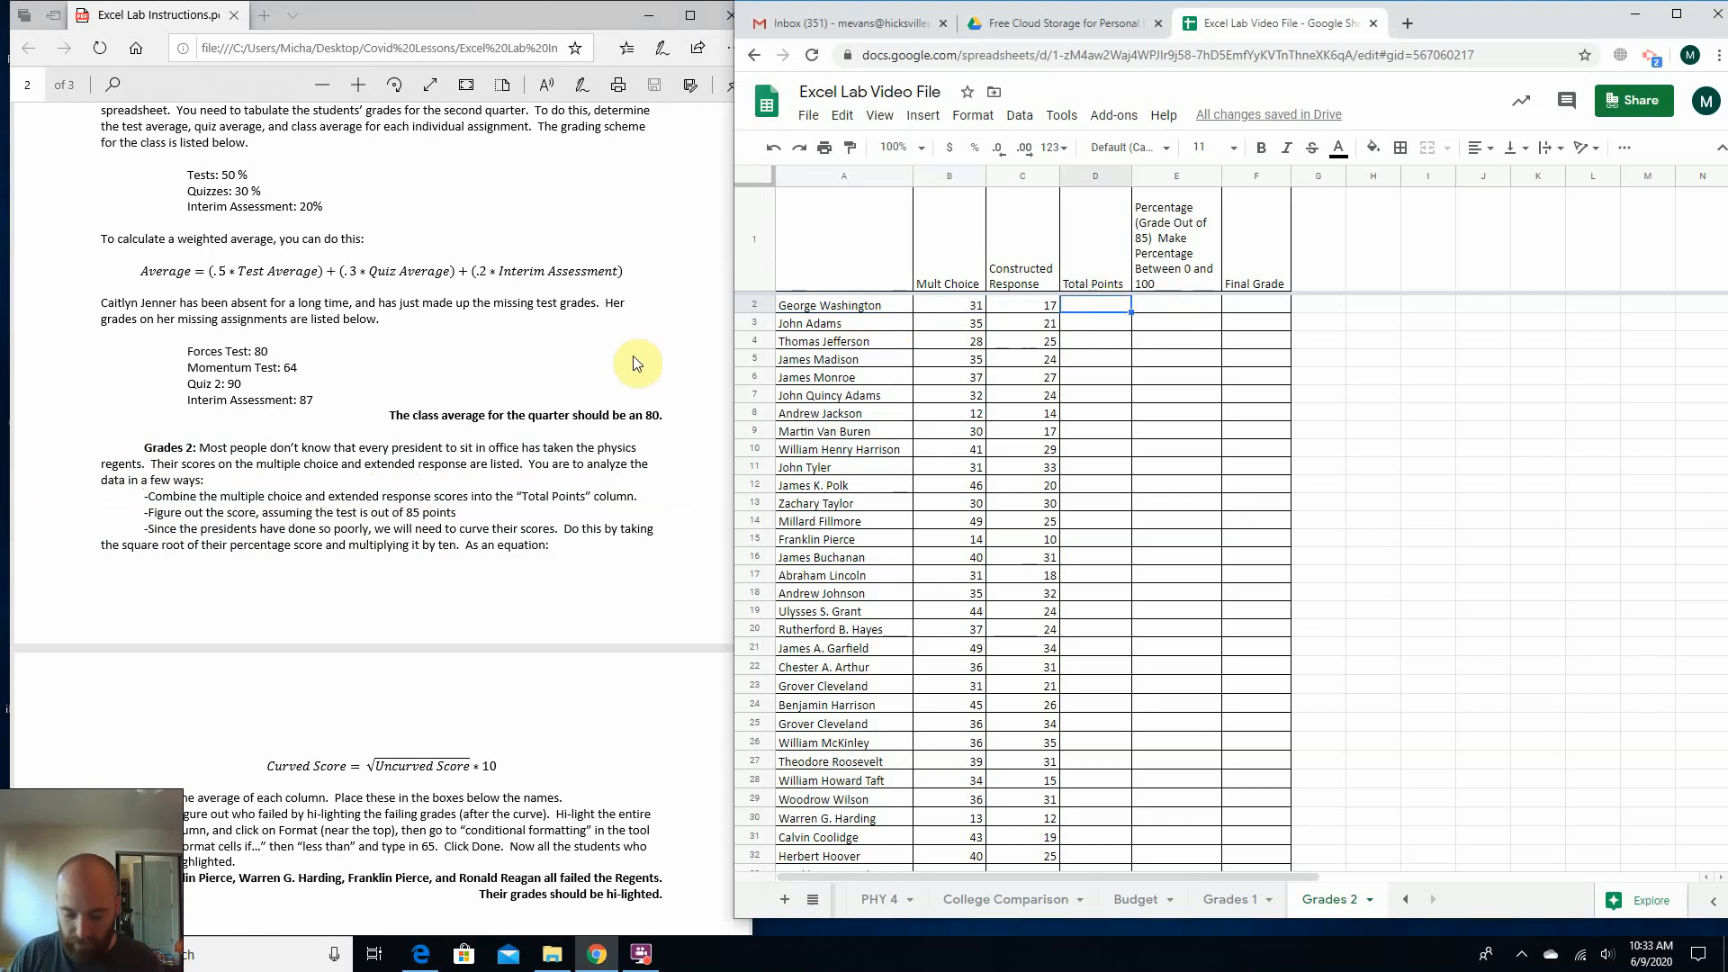
{"action": "type", "text": "=("}
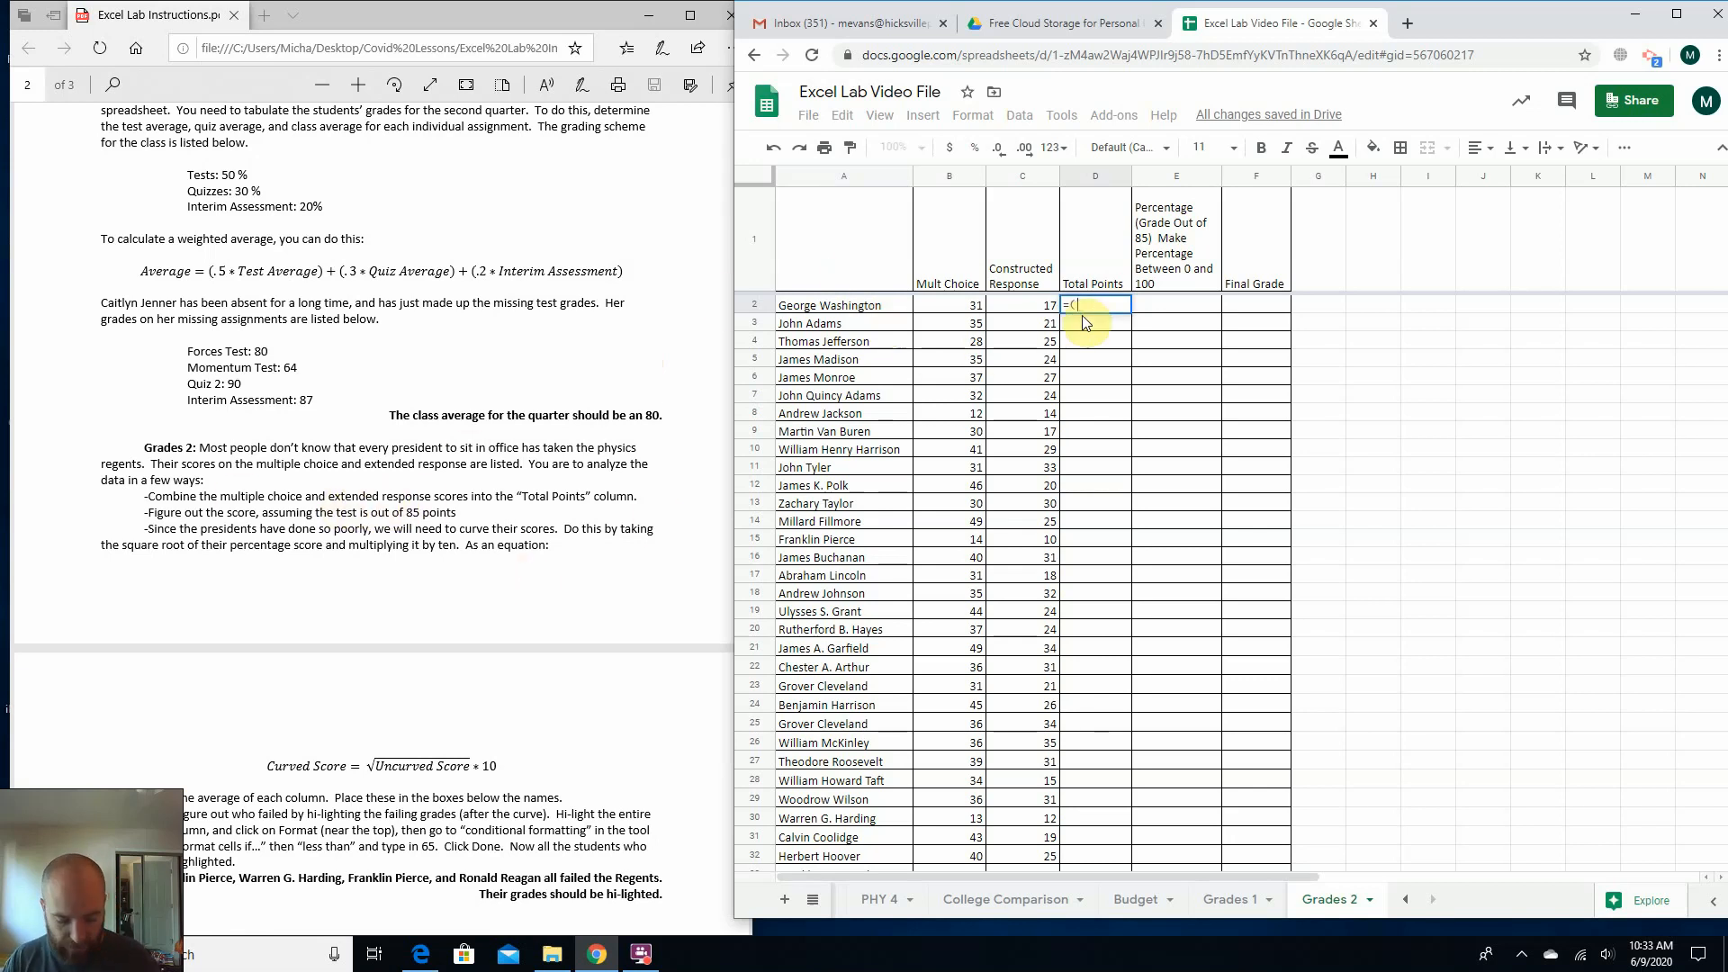
{"action": "type", "text": "b2"}
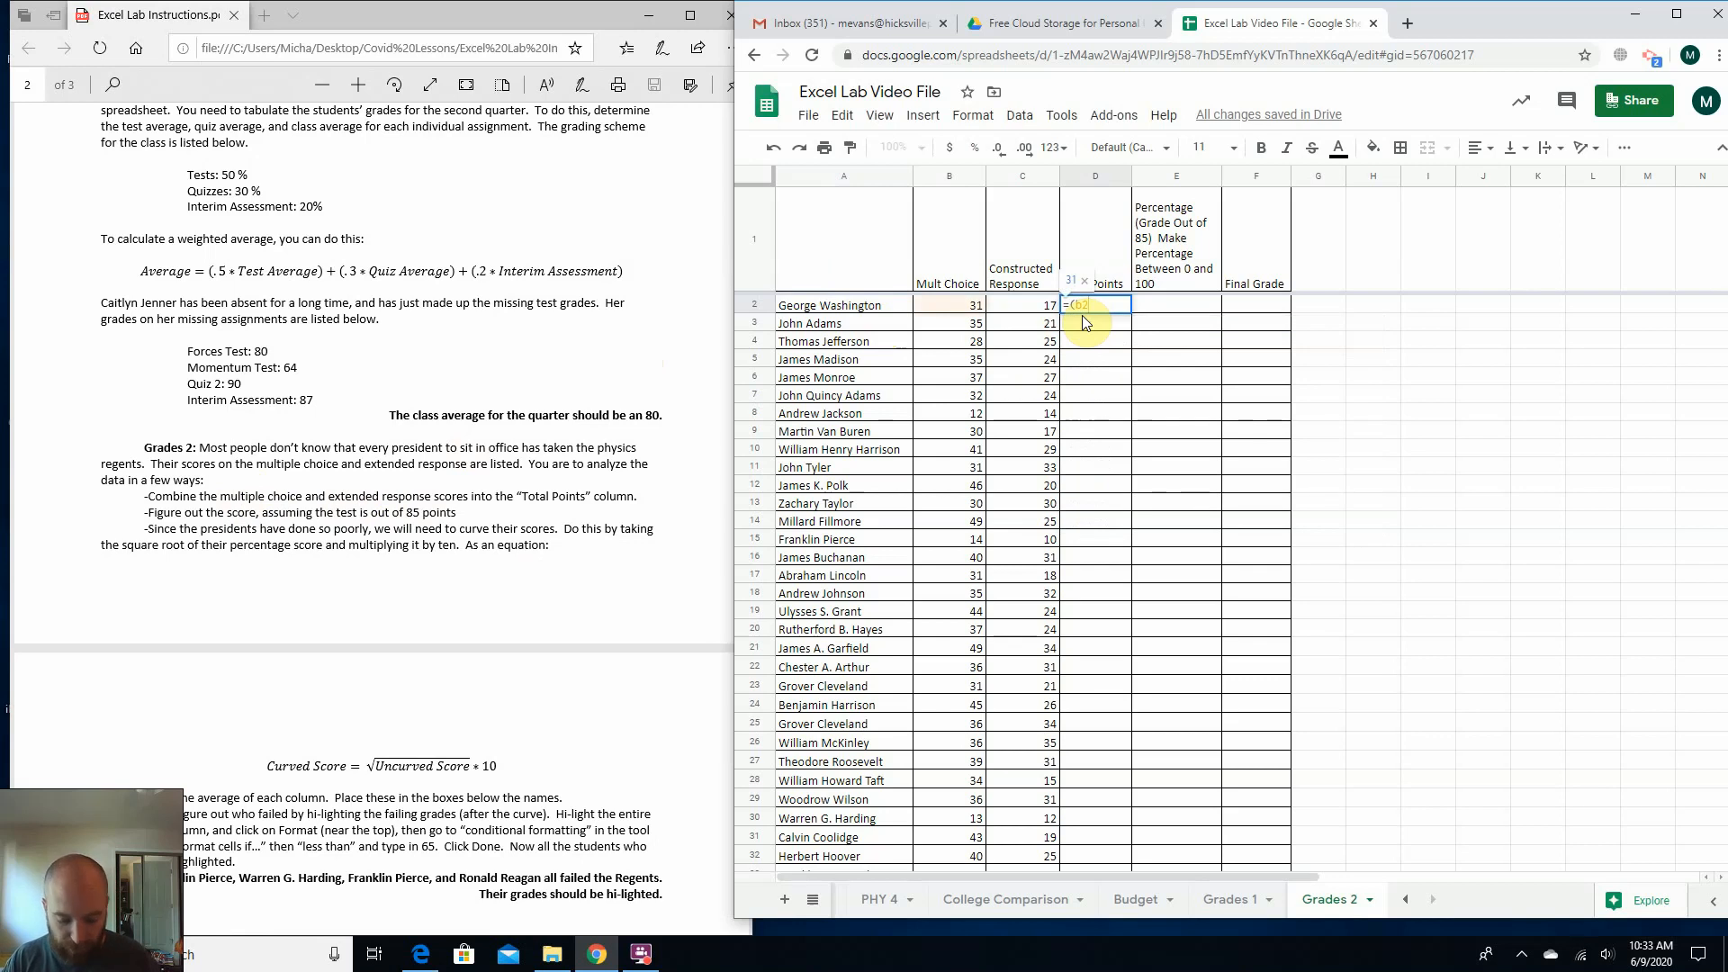
{"action": "type", "text": "+c"}
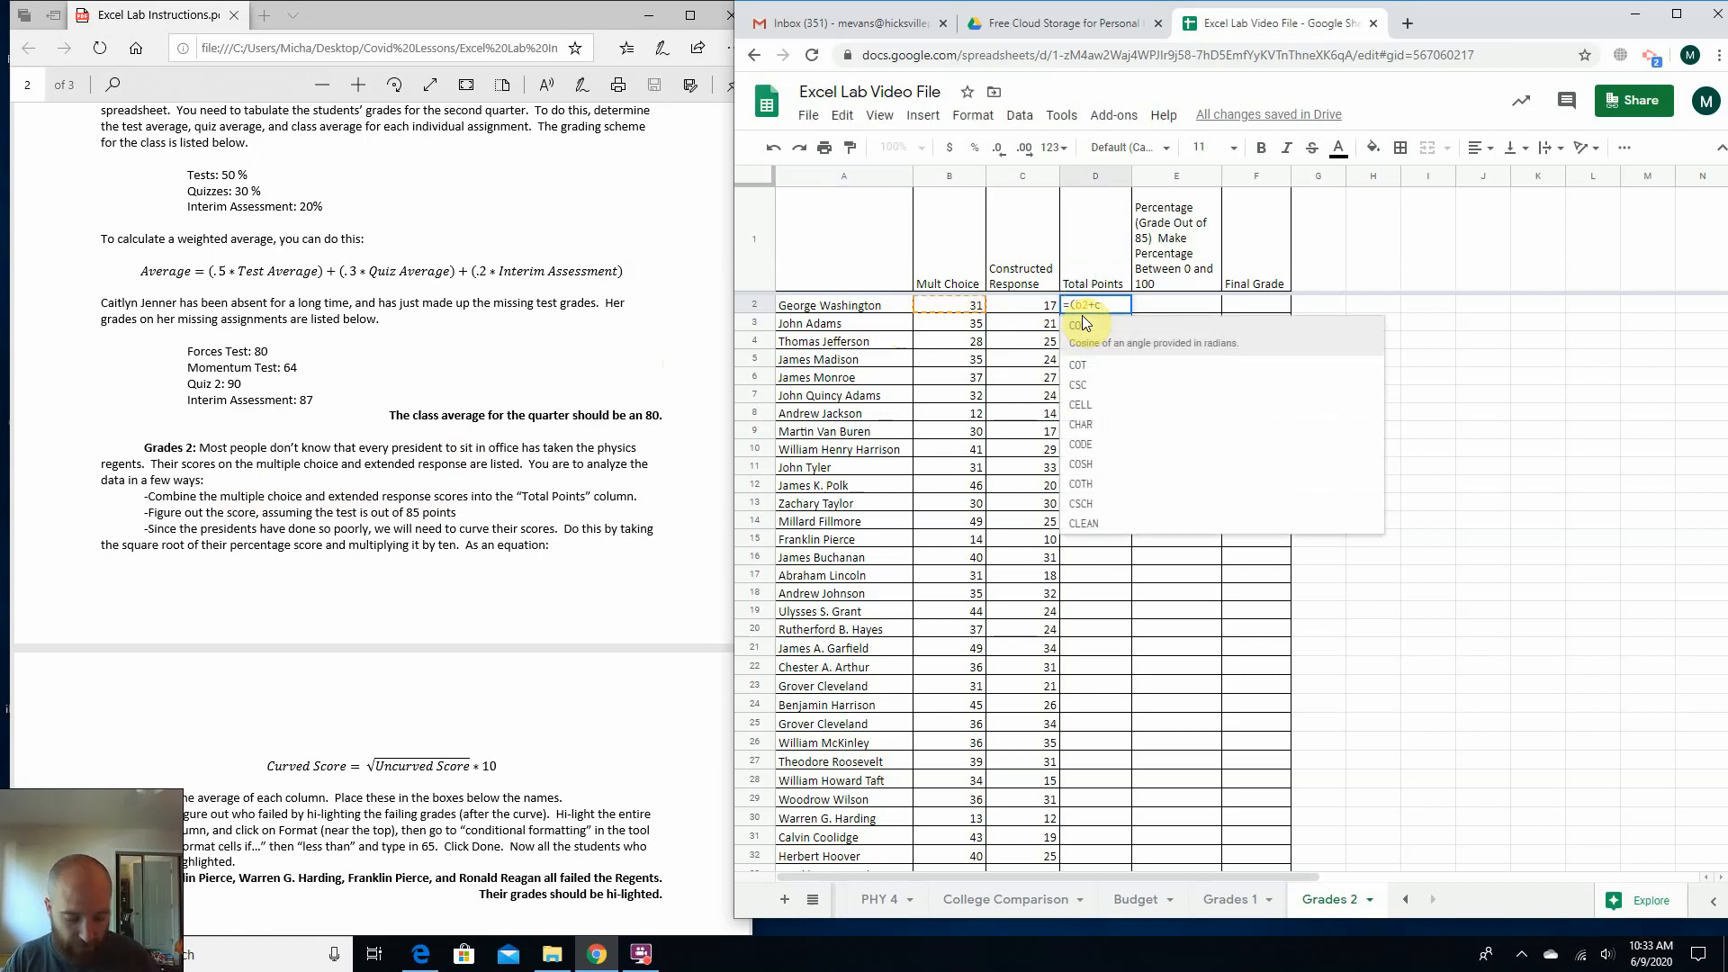
{"action": "type", "text": "2)"}
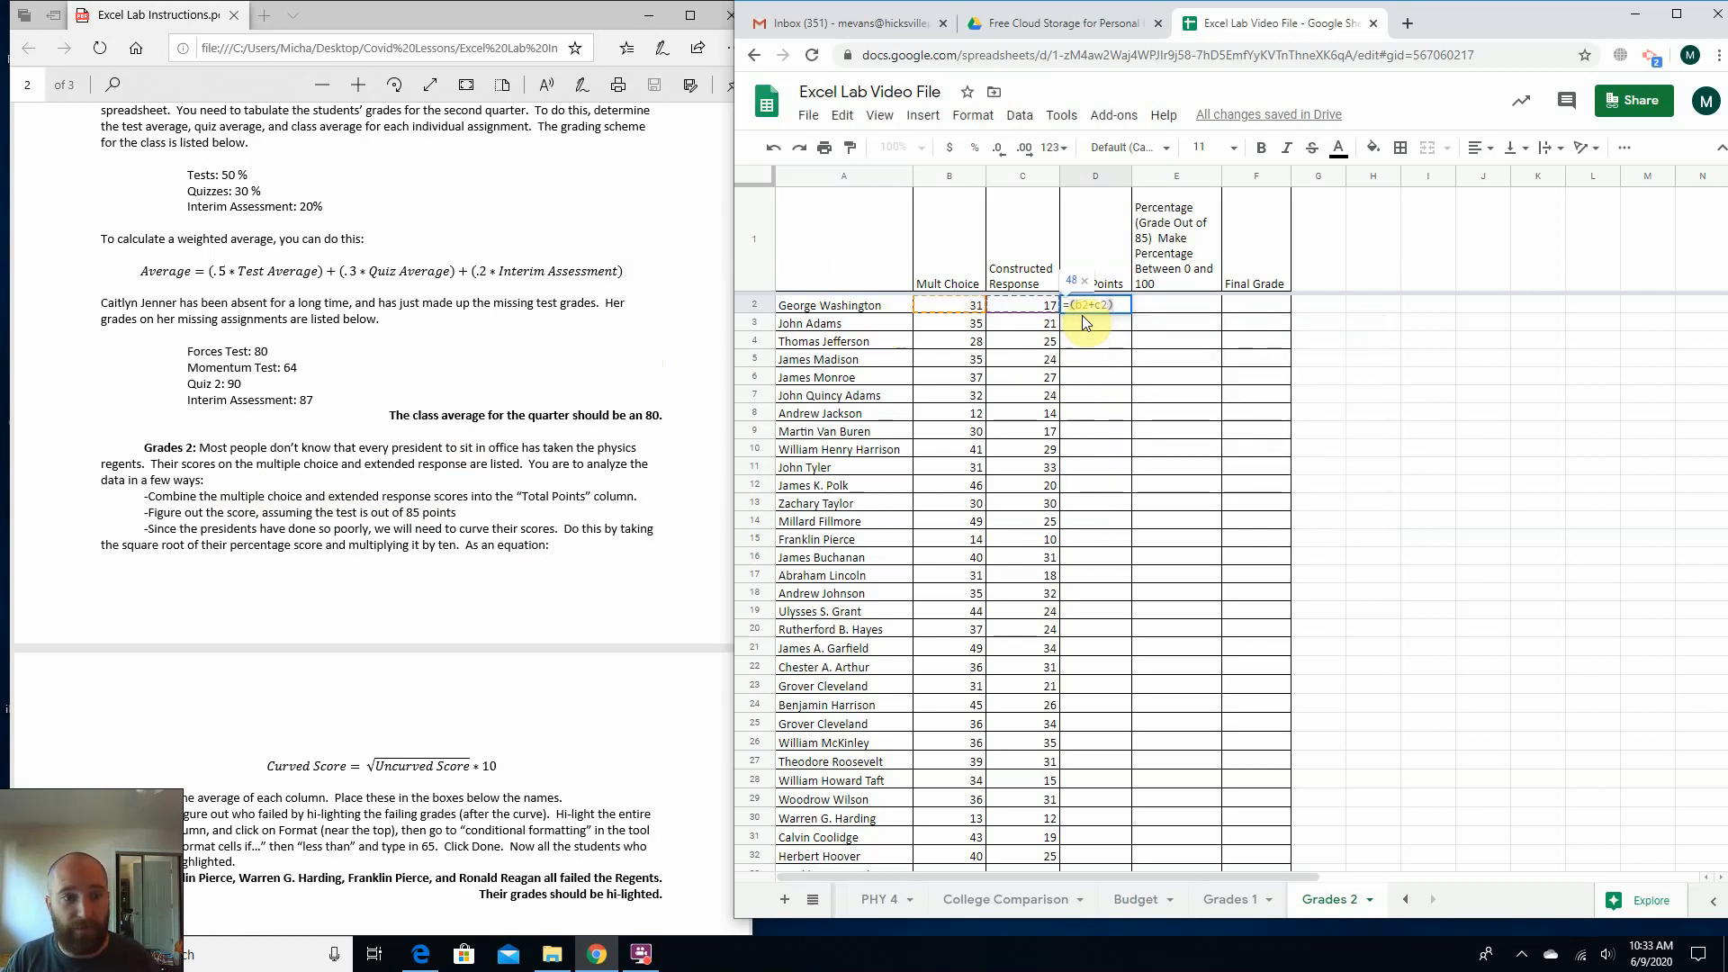
{"action": "key", "text": "Return"}
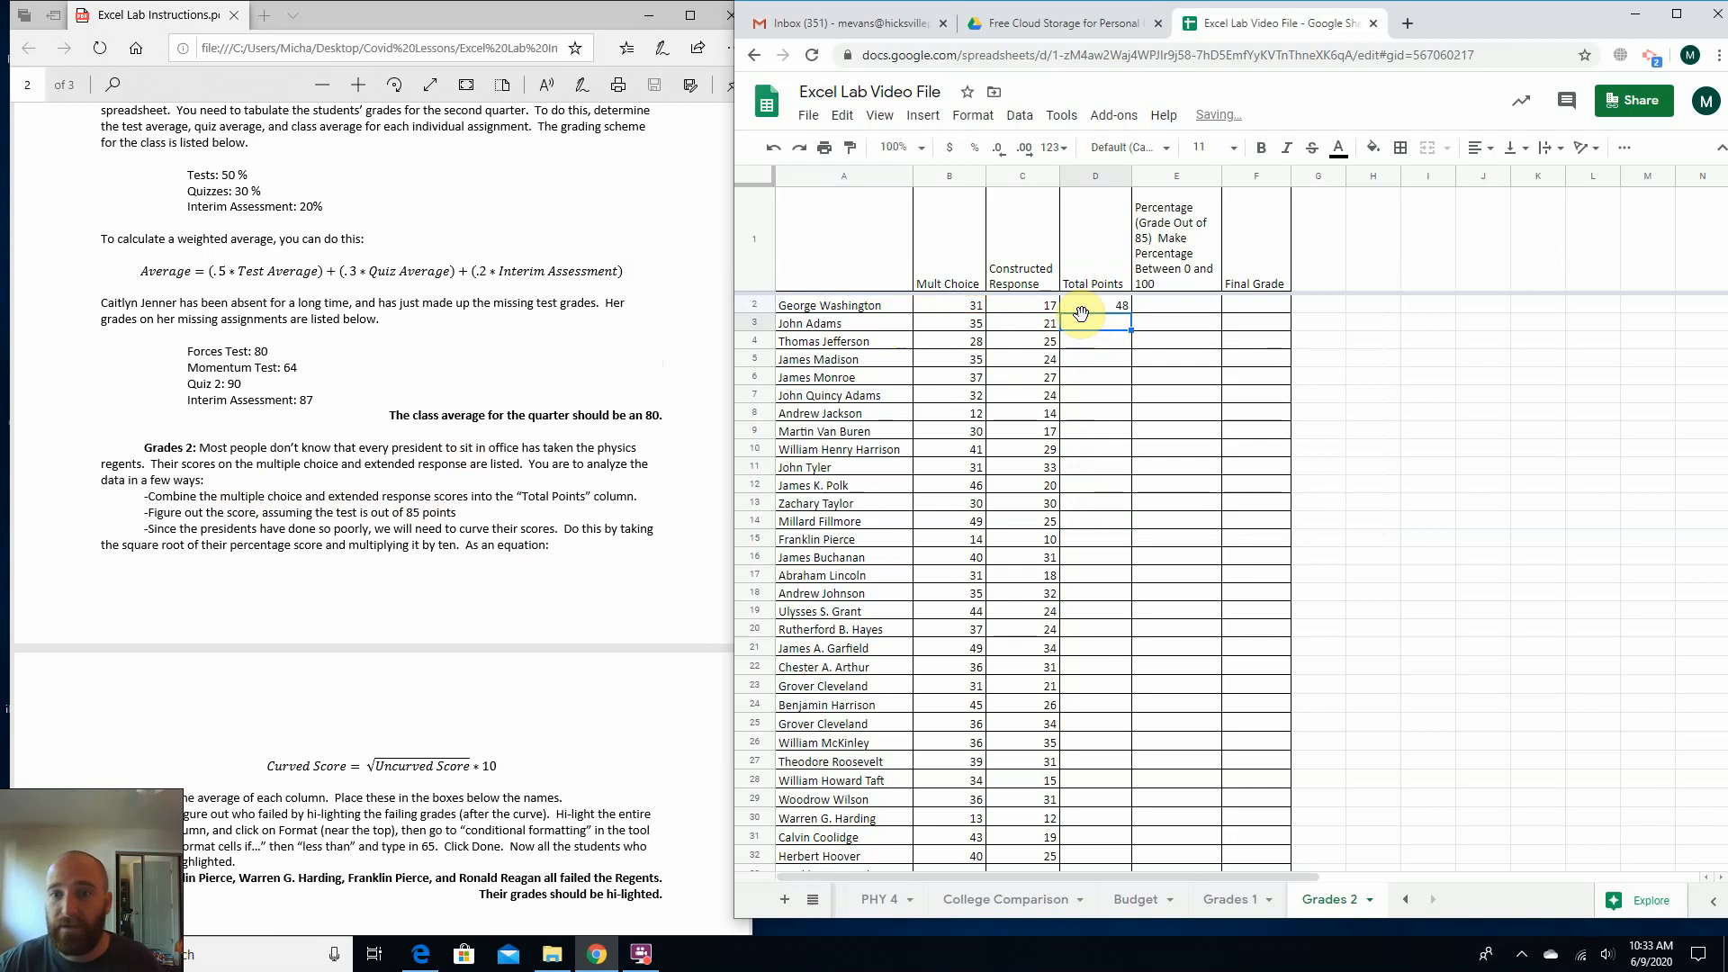
Fill the D2 sum formula down the Total Points column through row 45.
{"action": "left_click", "coordinate": [957, 308]}
{"action": "left_click", "coordinate": [1017, 308]}
{"action": "left_click", "coordinate": [1094, 307]}
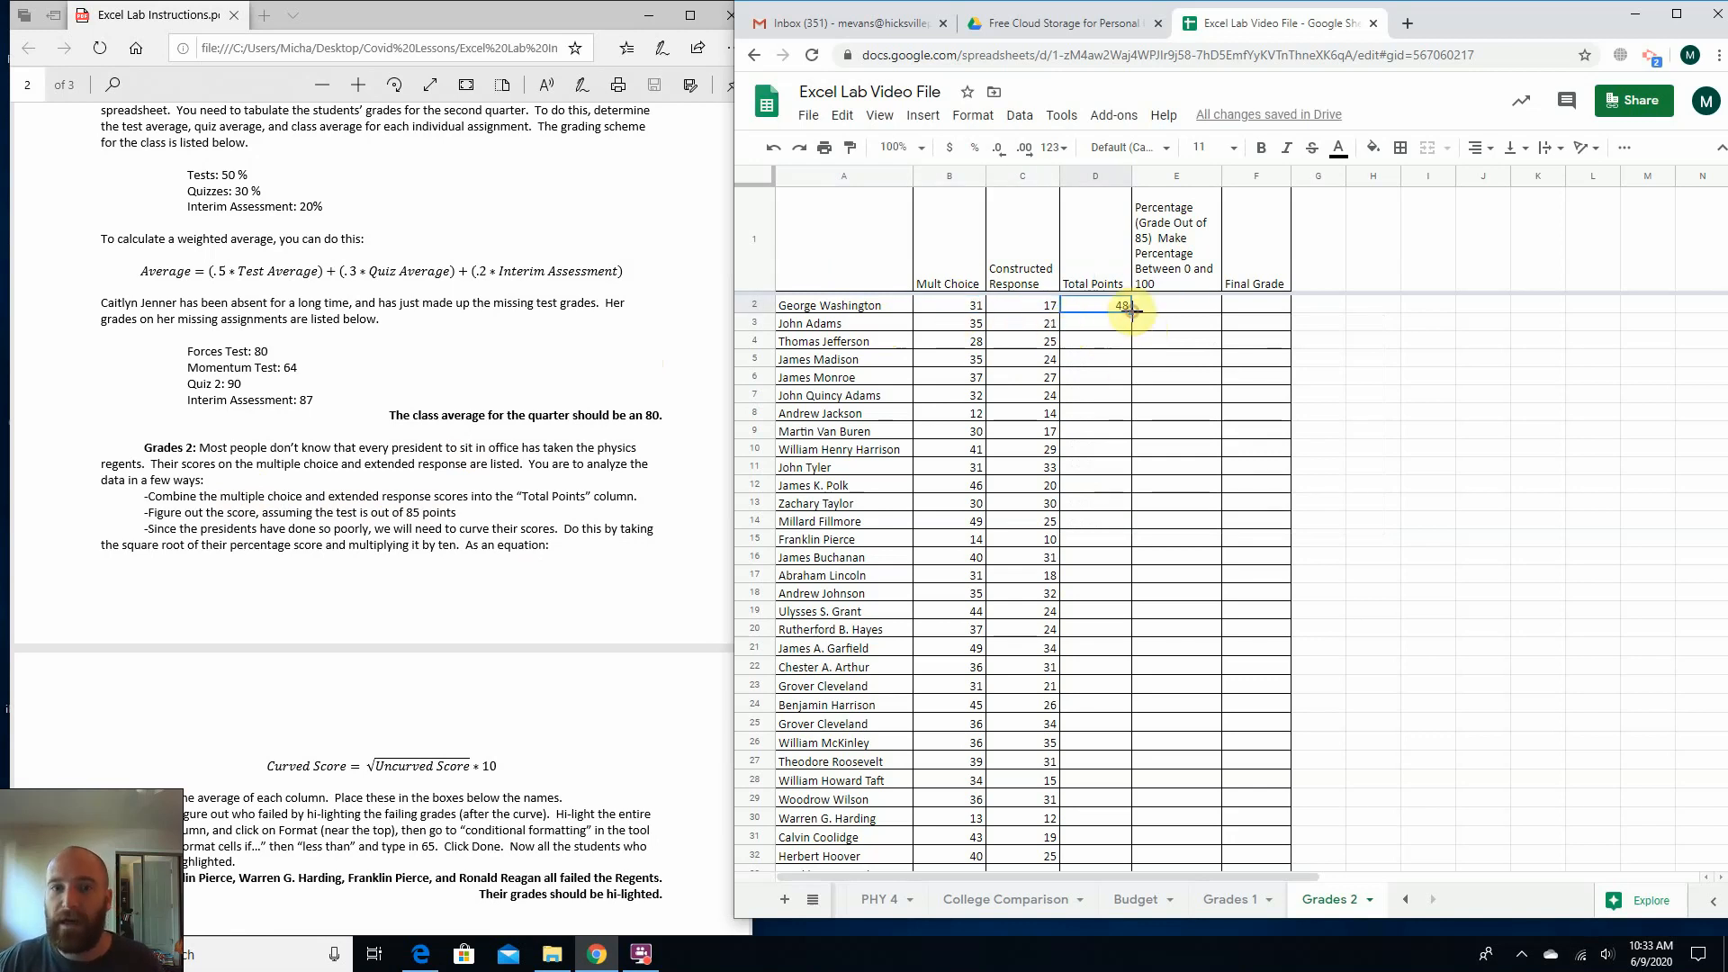
{"action": "left_click_drag", "start_coordinate": [1132, 309], "coordinate": [1121, 615]}
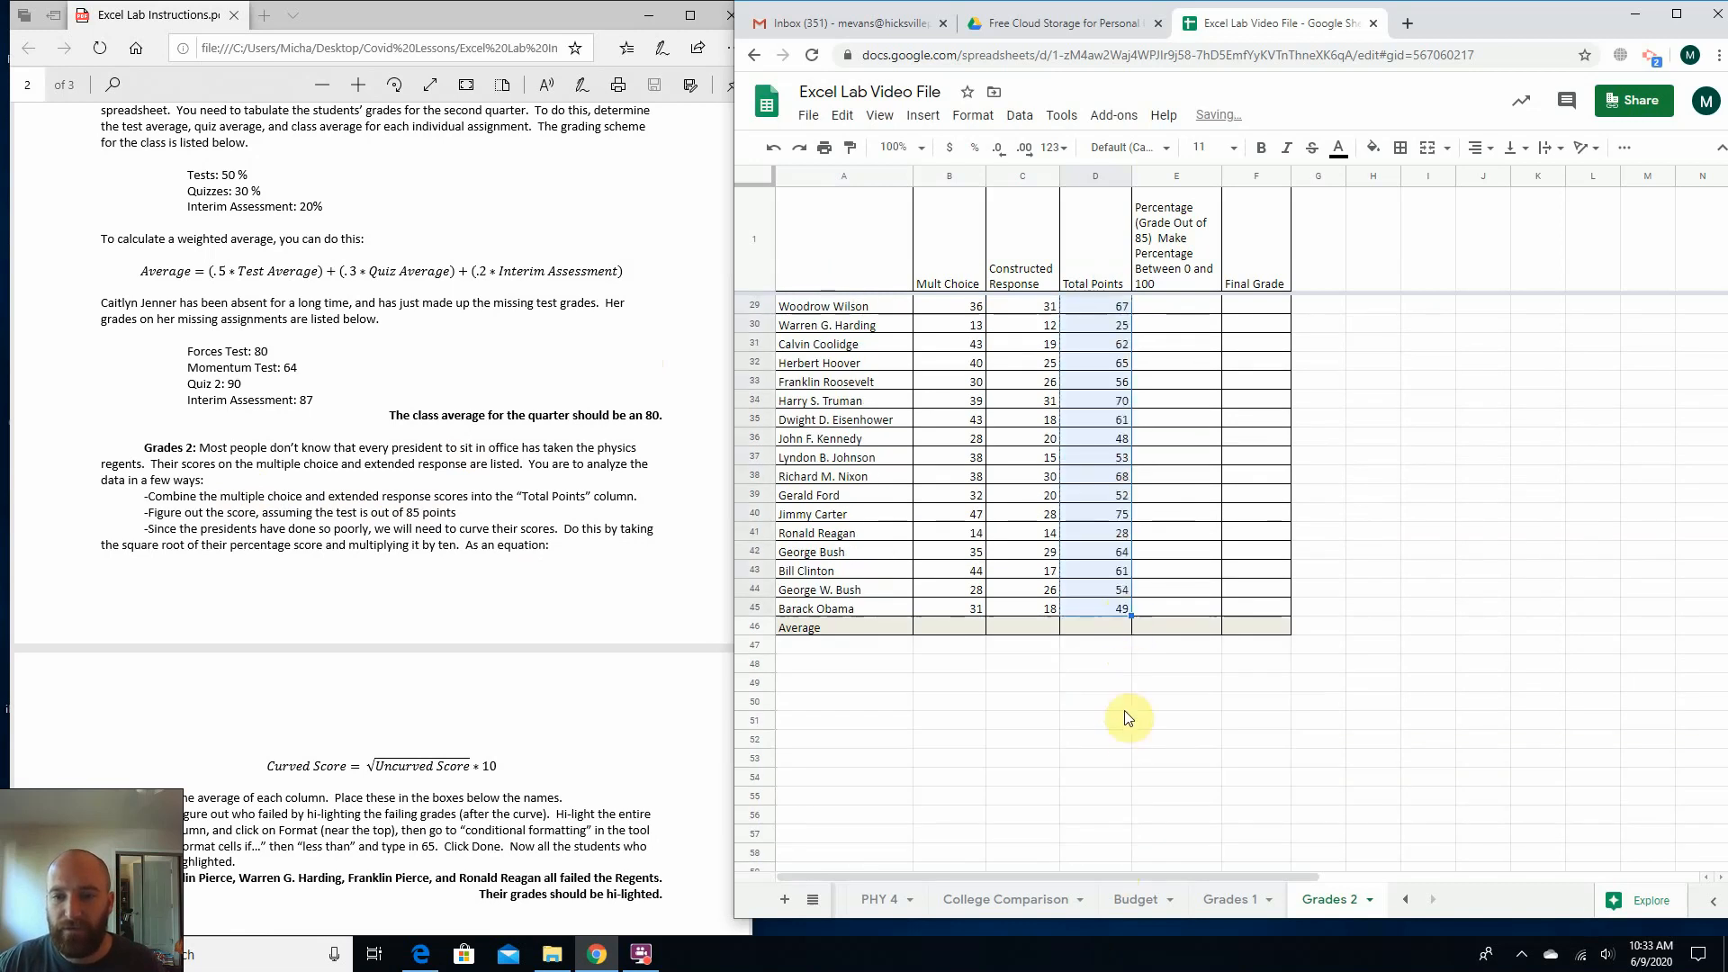
{"action": "scroll", "coordinate": [1035, 545], "scroll_direction": "up", "scroll_amount": 9}
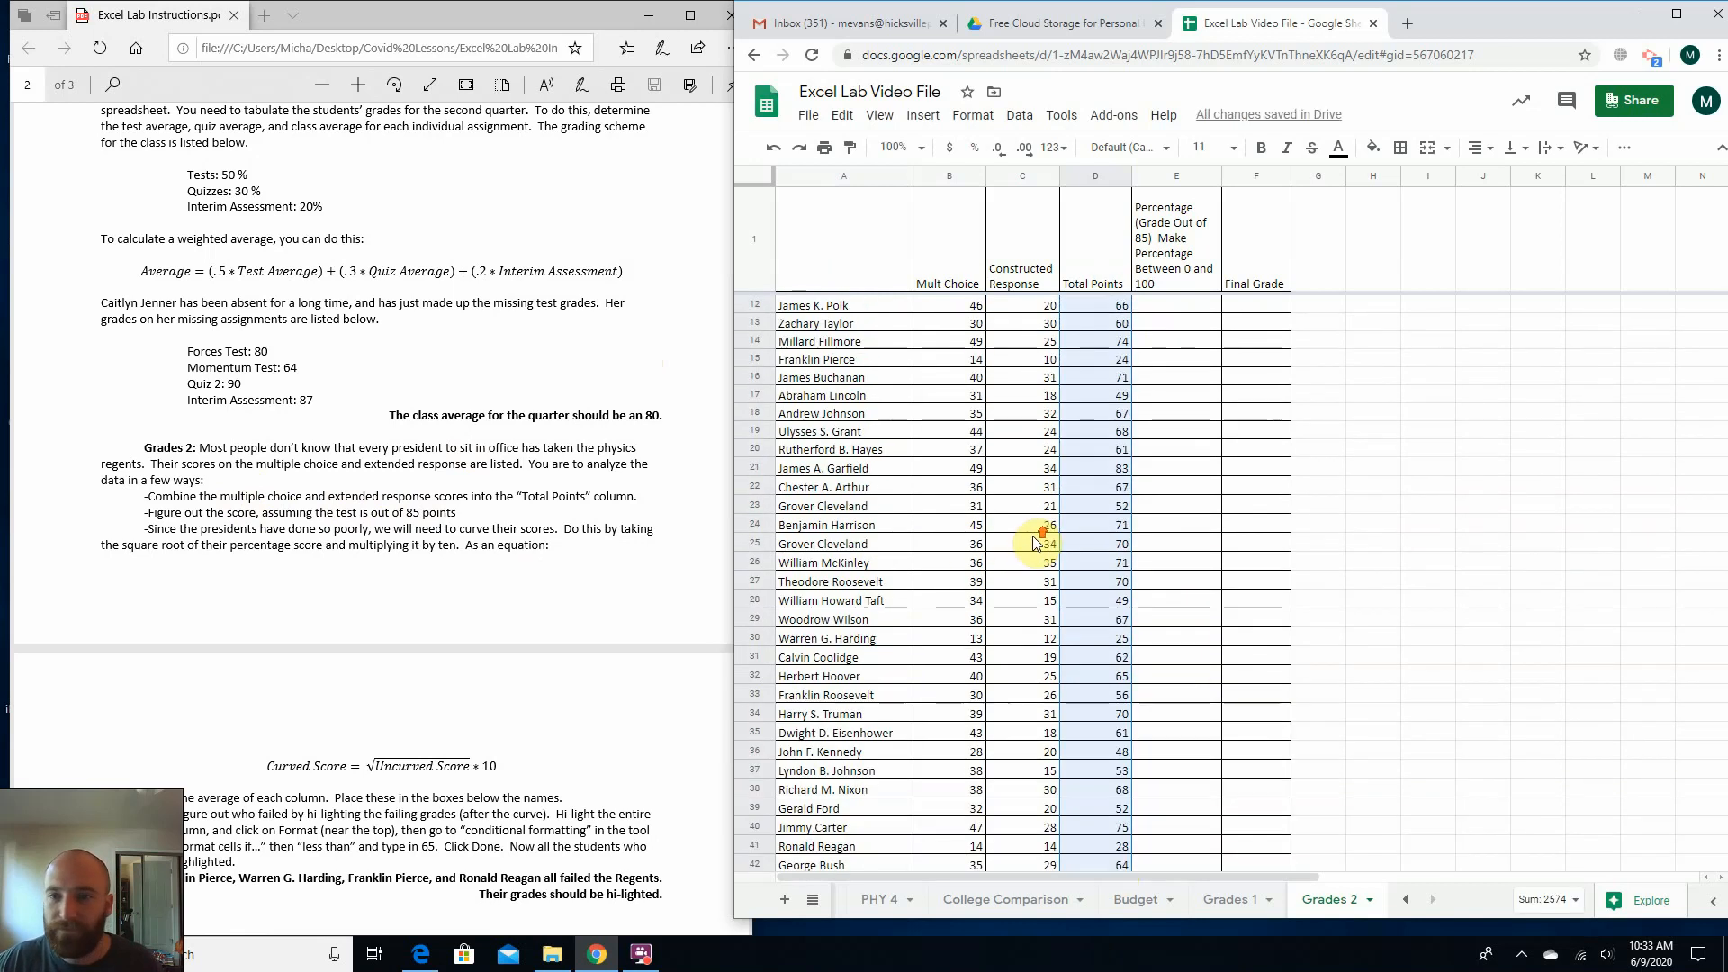
Check the PDF instruction on the 85-point test and enter =48/85 in E2 of the Percentage column.
{"action": "left_click", "coordinate": [1153, 307]}
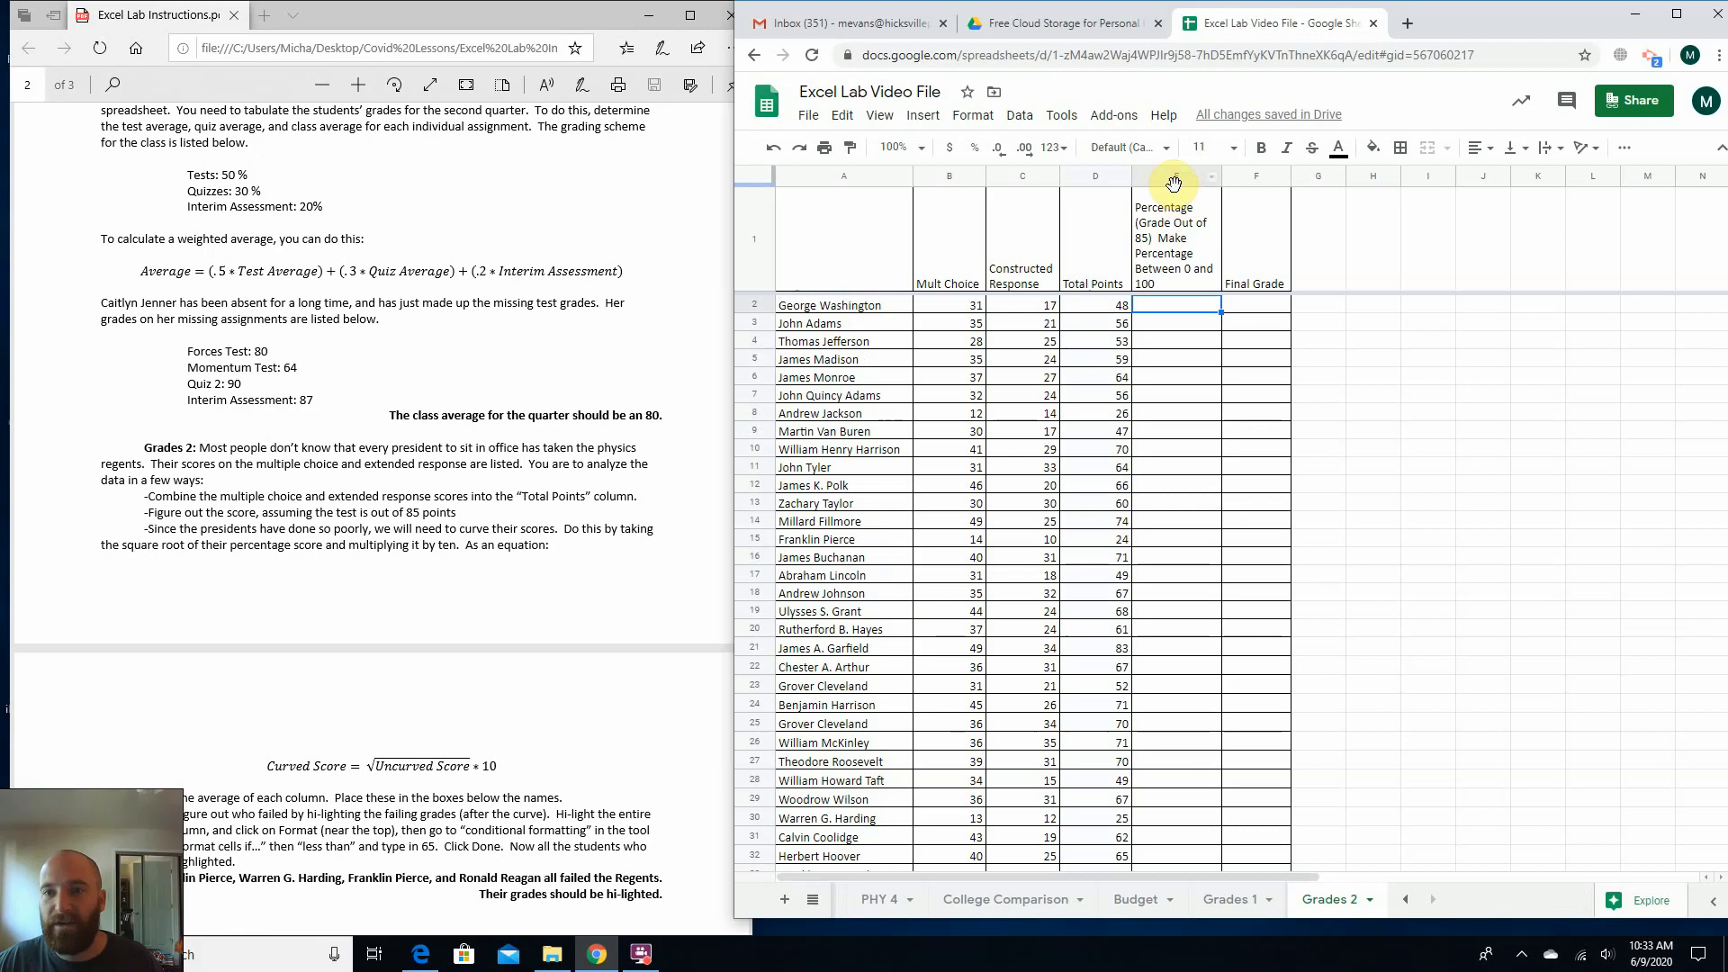
{"action": "left_click_drag", "start_coordinate": [163, 513], "coordinate": [405, 513]}
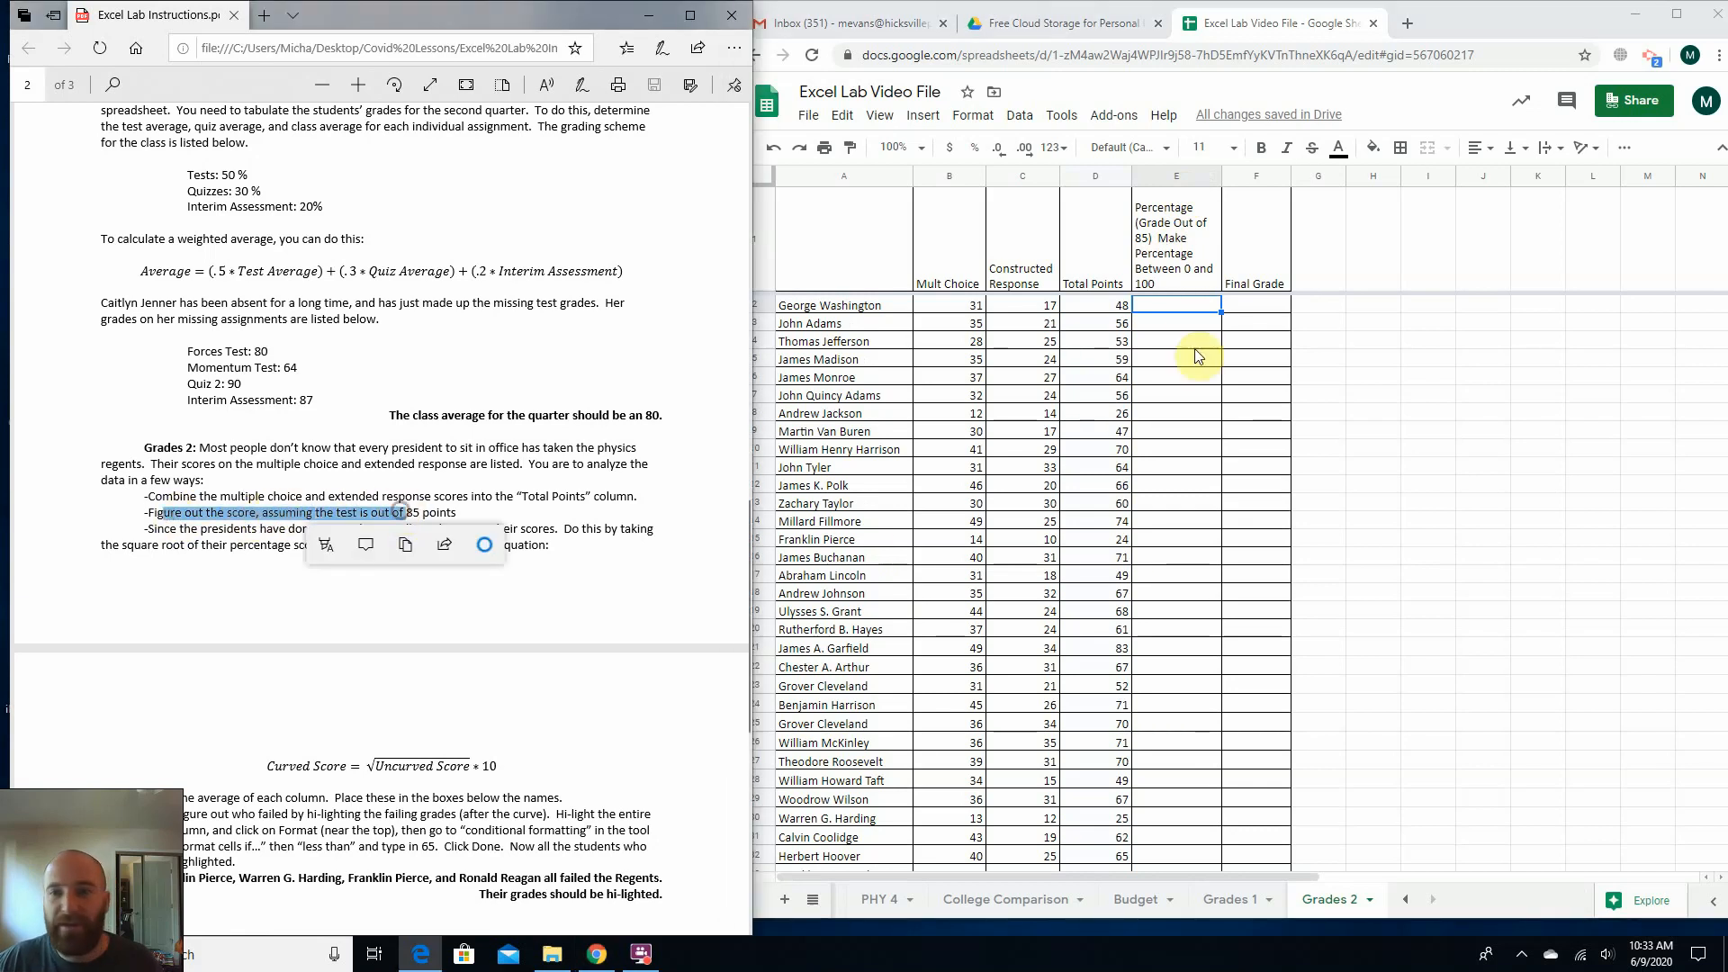
{"action": "left_click", "coordinate": [1175, 256]}
{"action": "left_click", "coordinate": [1182, 304]}
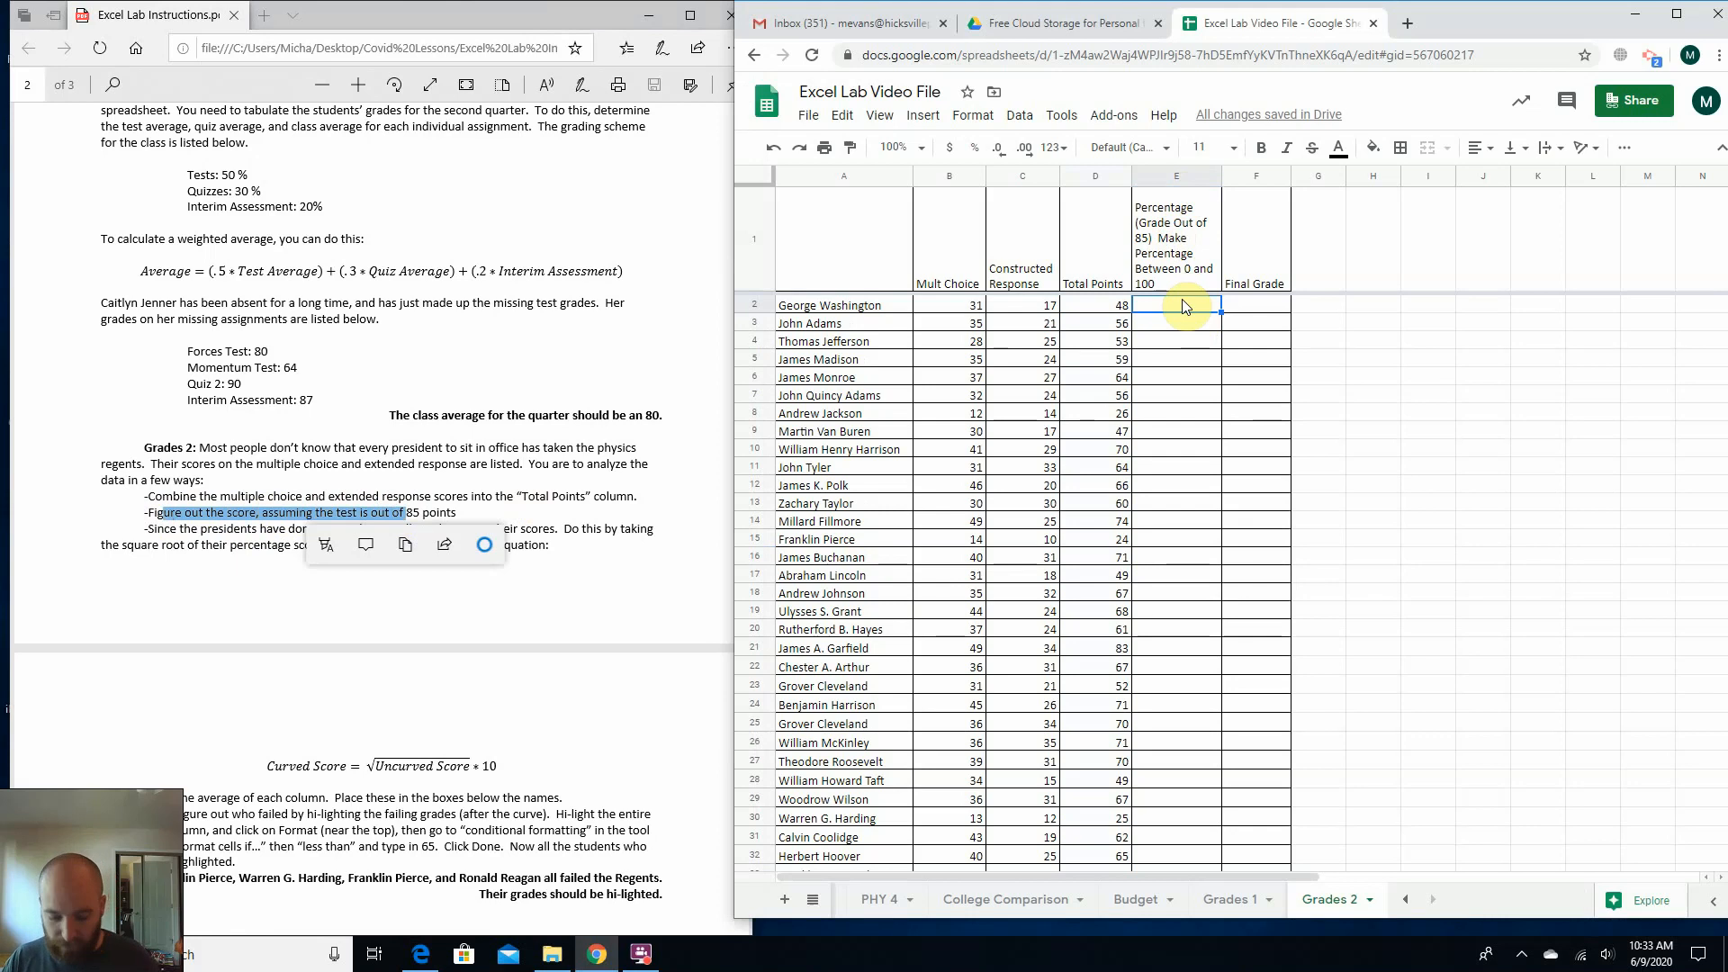
{"action": "type", "text": "="}
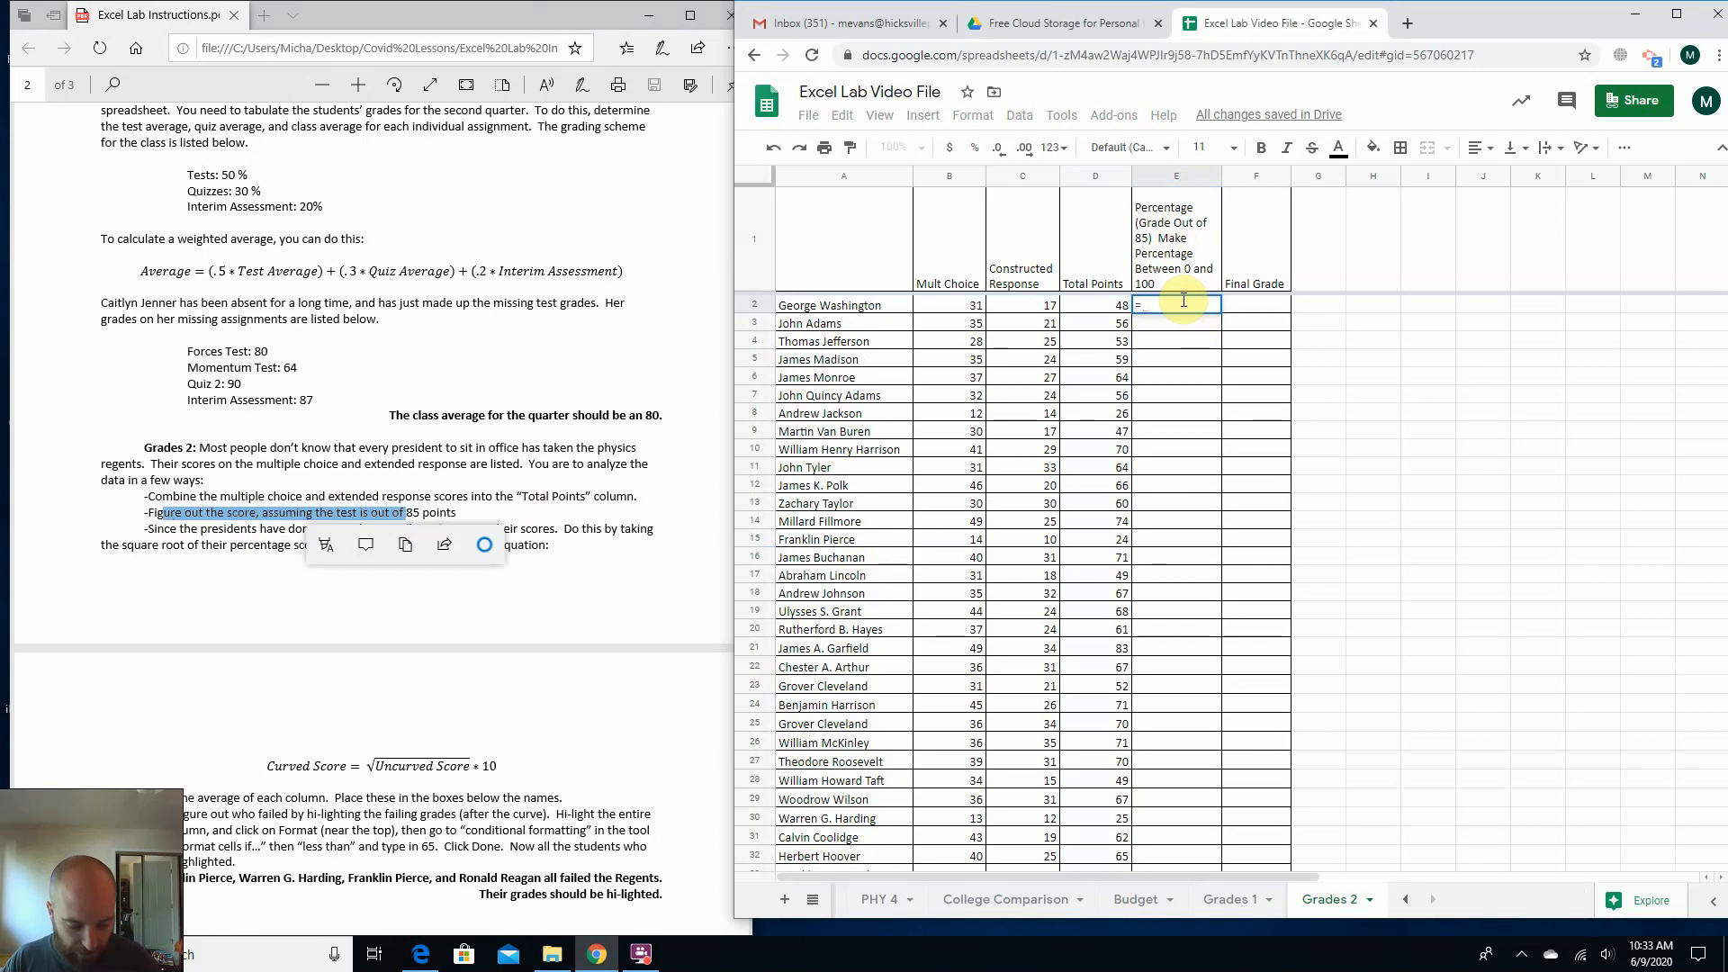
{"action": "type", "text": "48"}
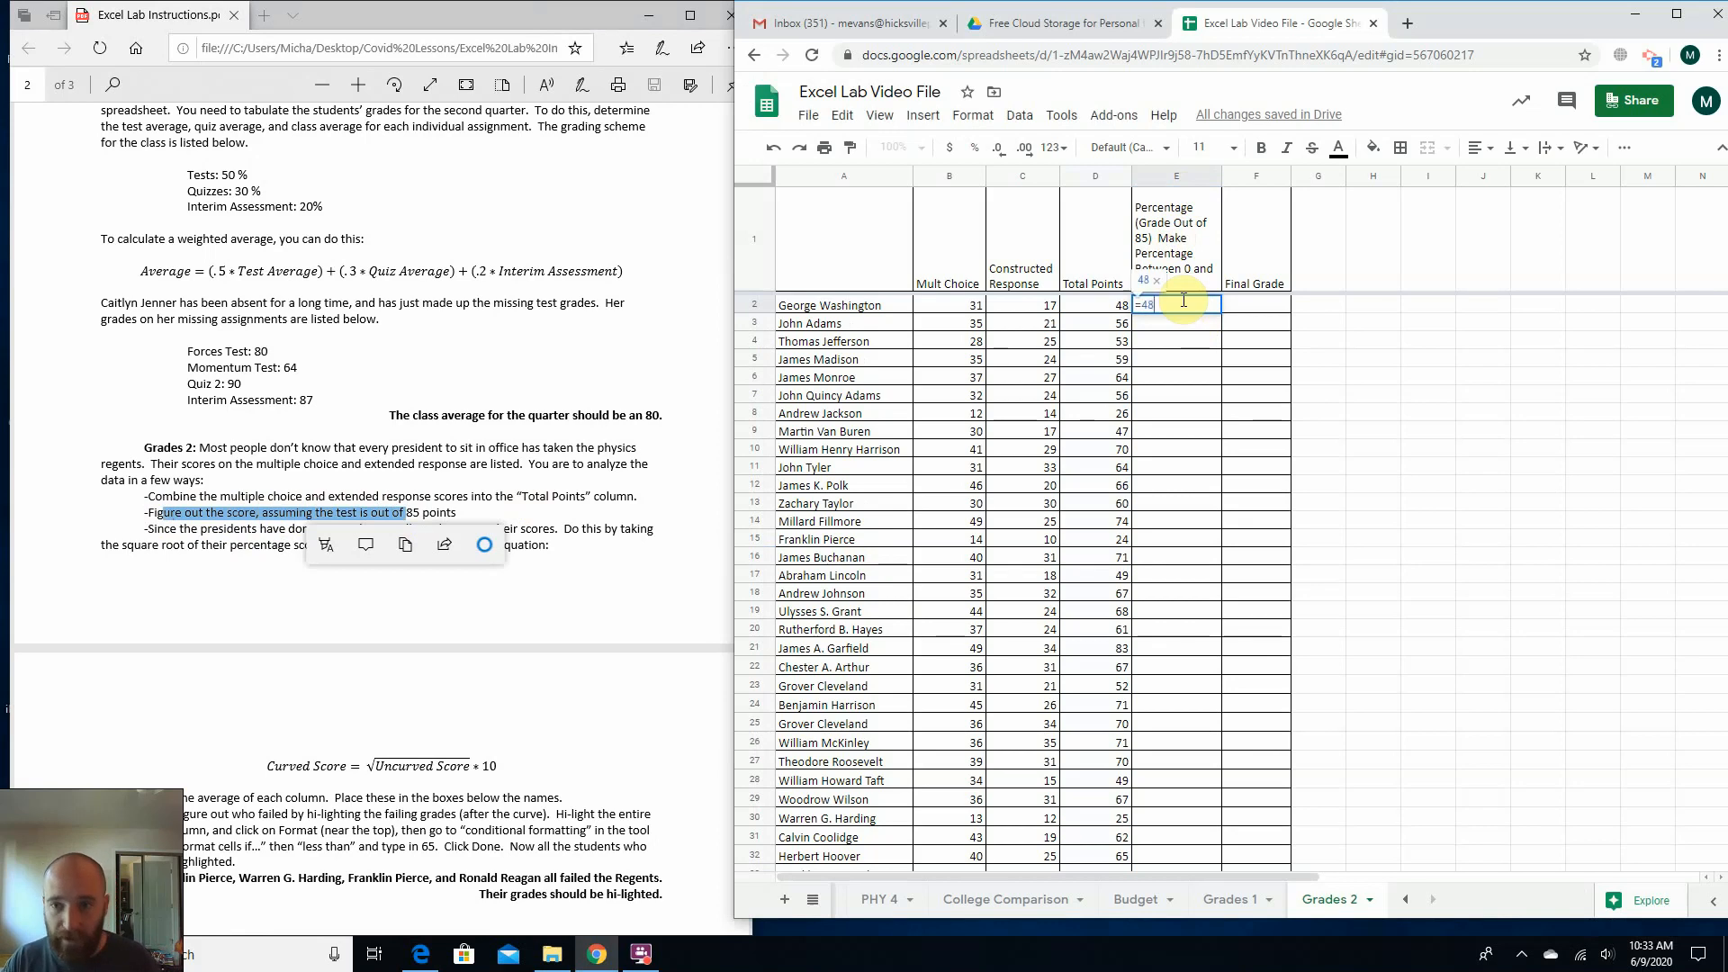
{"action": "type", "text": "/8"}
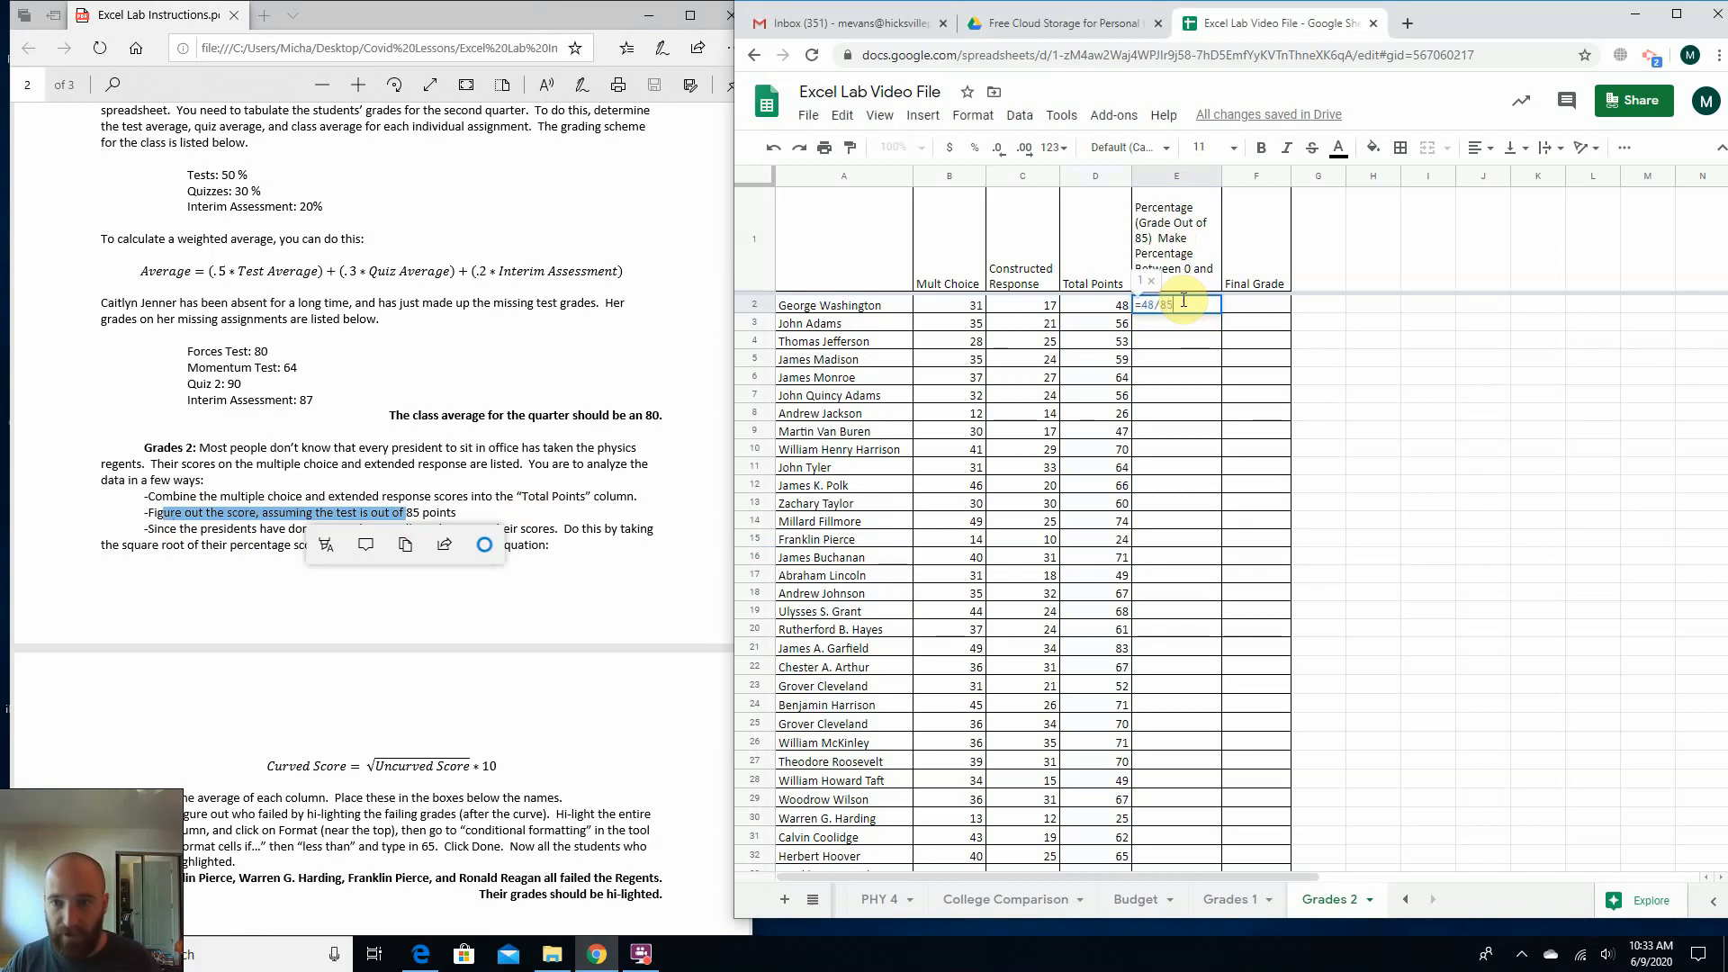
{"action": "type", "text": "5"}
{"action": "key", "text": "Return"}
Open the E2 formula for editing and check its unrounded result by searching Google for 48/85 in a new tab.
{"action": "left_click", "coordinate": [1181, 306]}
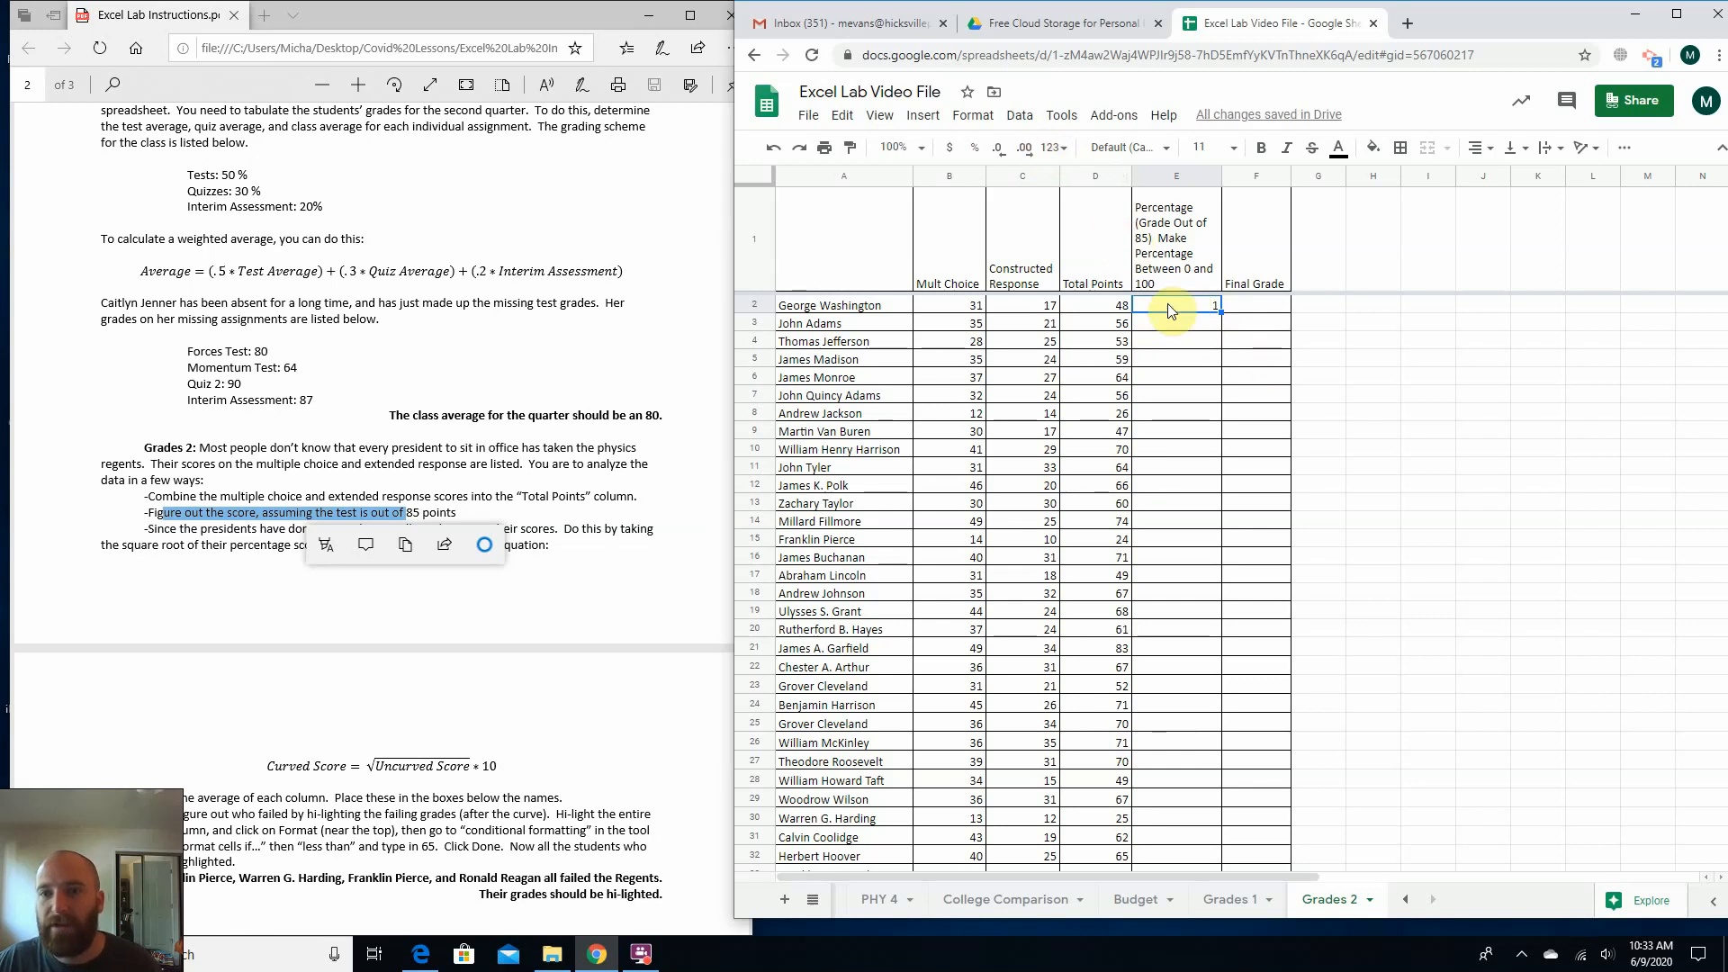
{"action": "double_click", "coordinate": [1168, 308]}
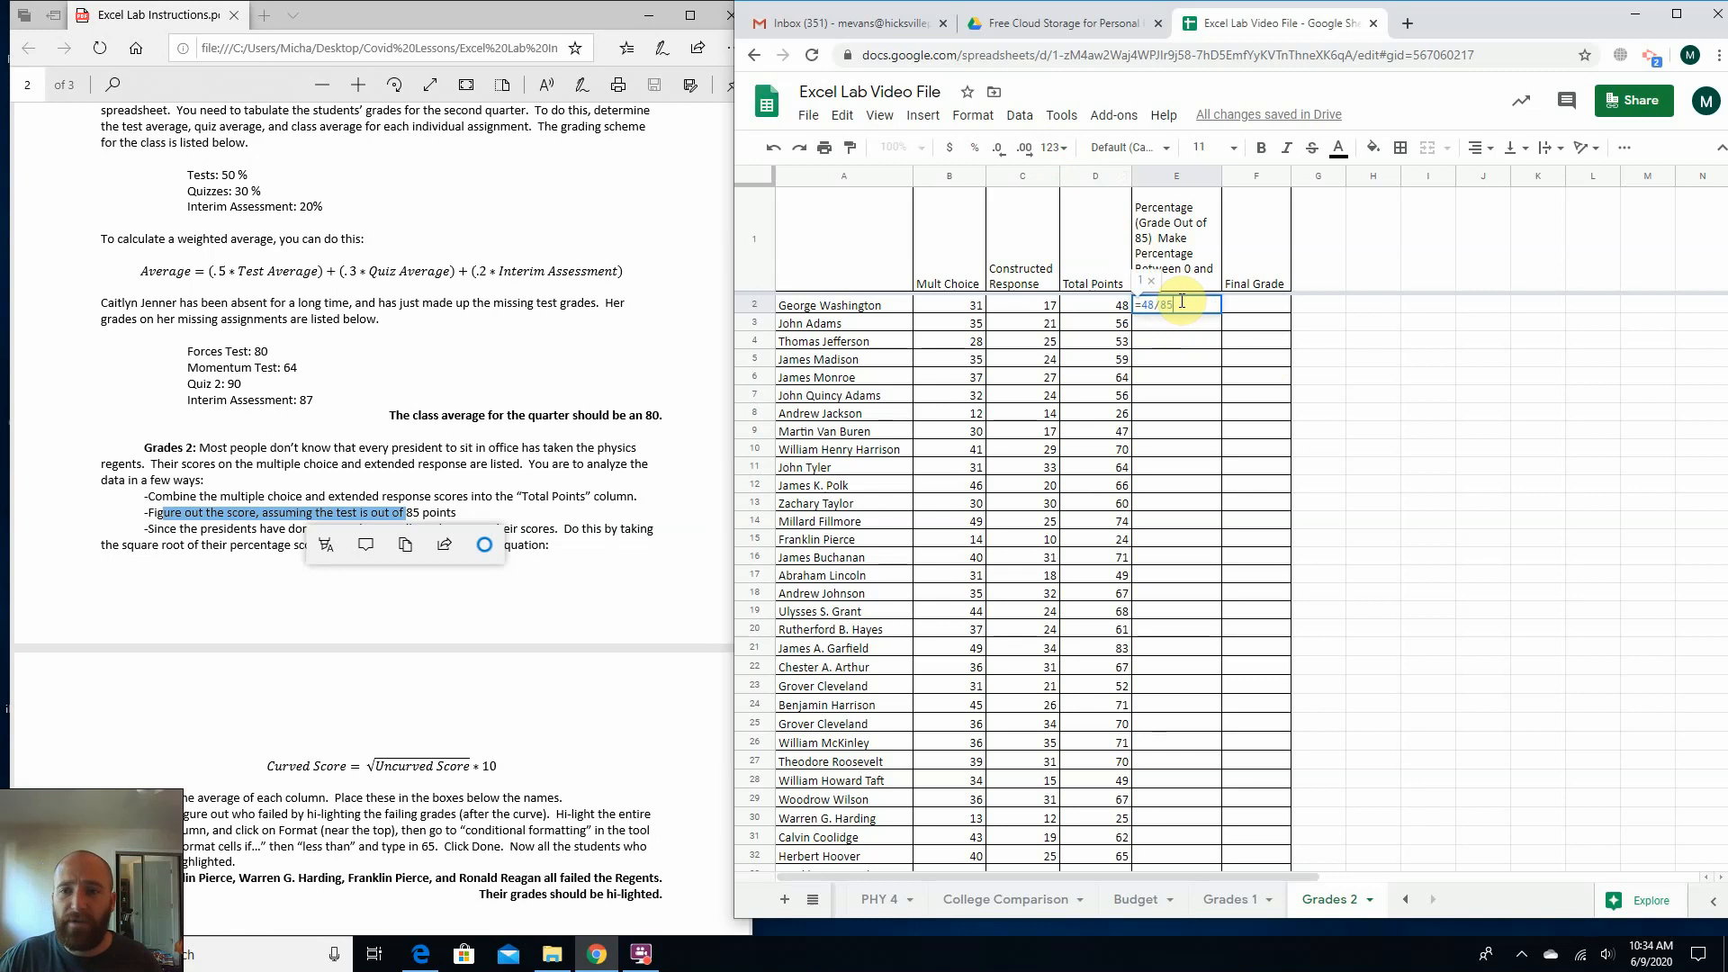
{"action": "left_click", "coordinate": [1414, 27]}
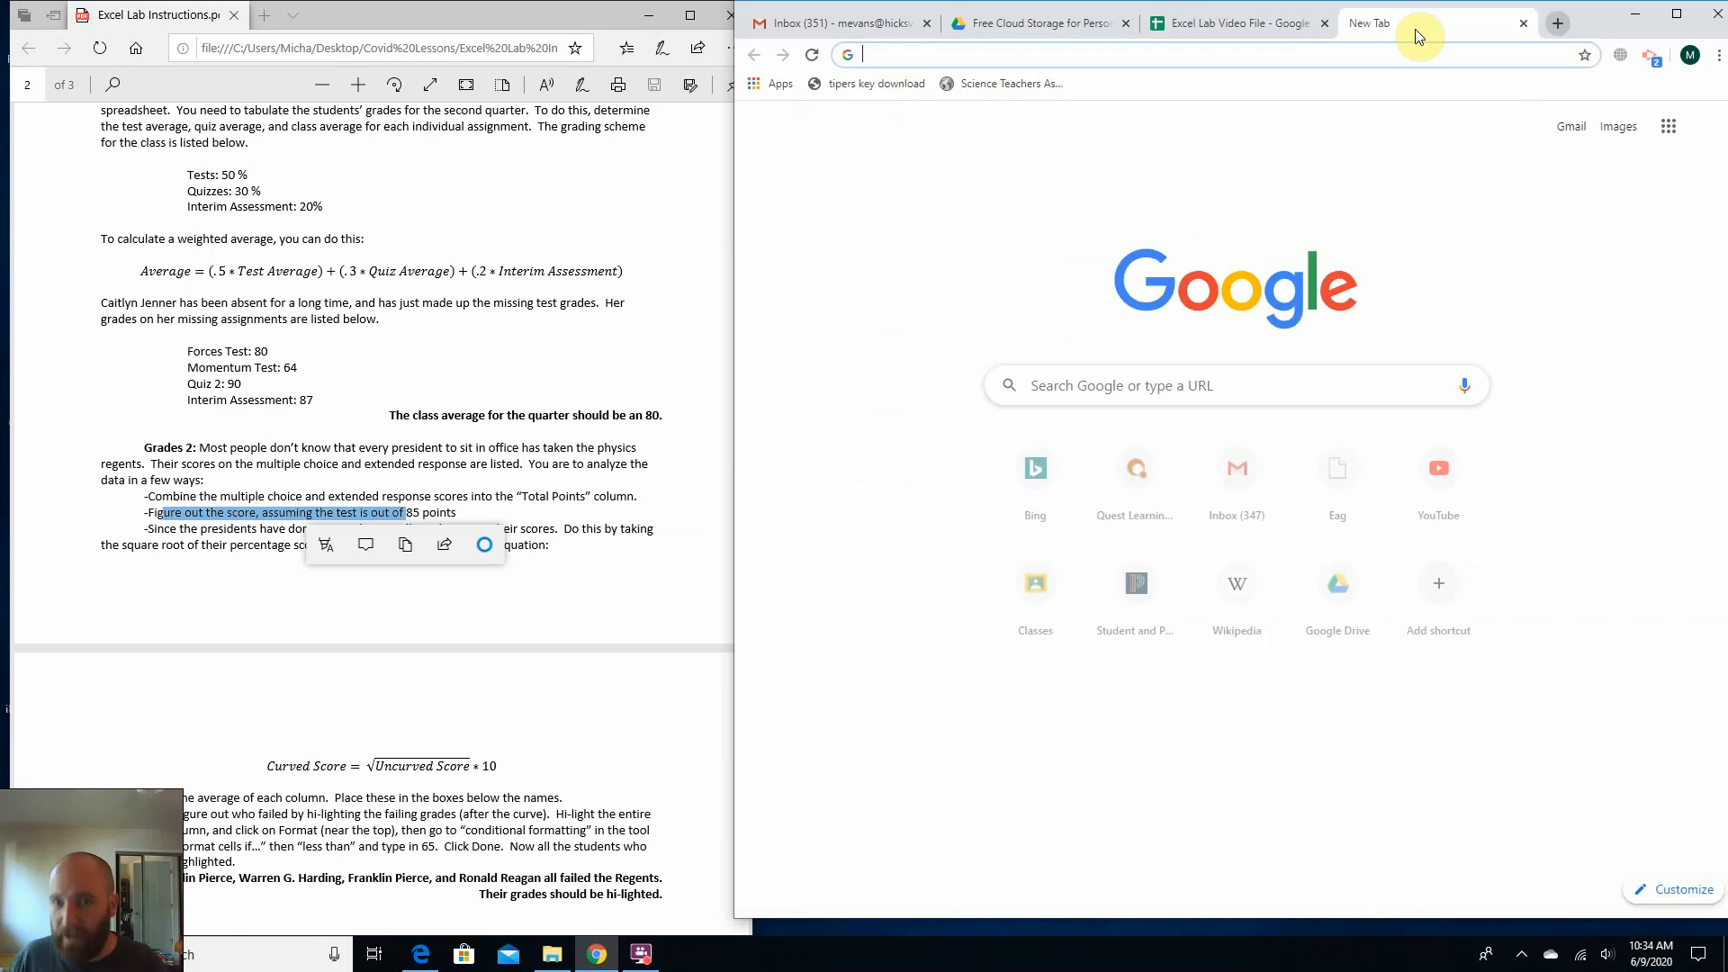
{"action": "type", "text": "48/85"}
{"action": "key", "text": "Return"}
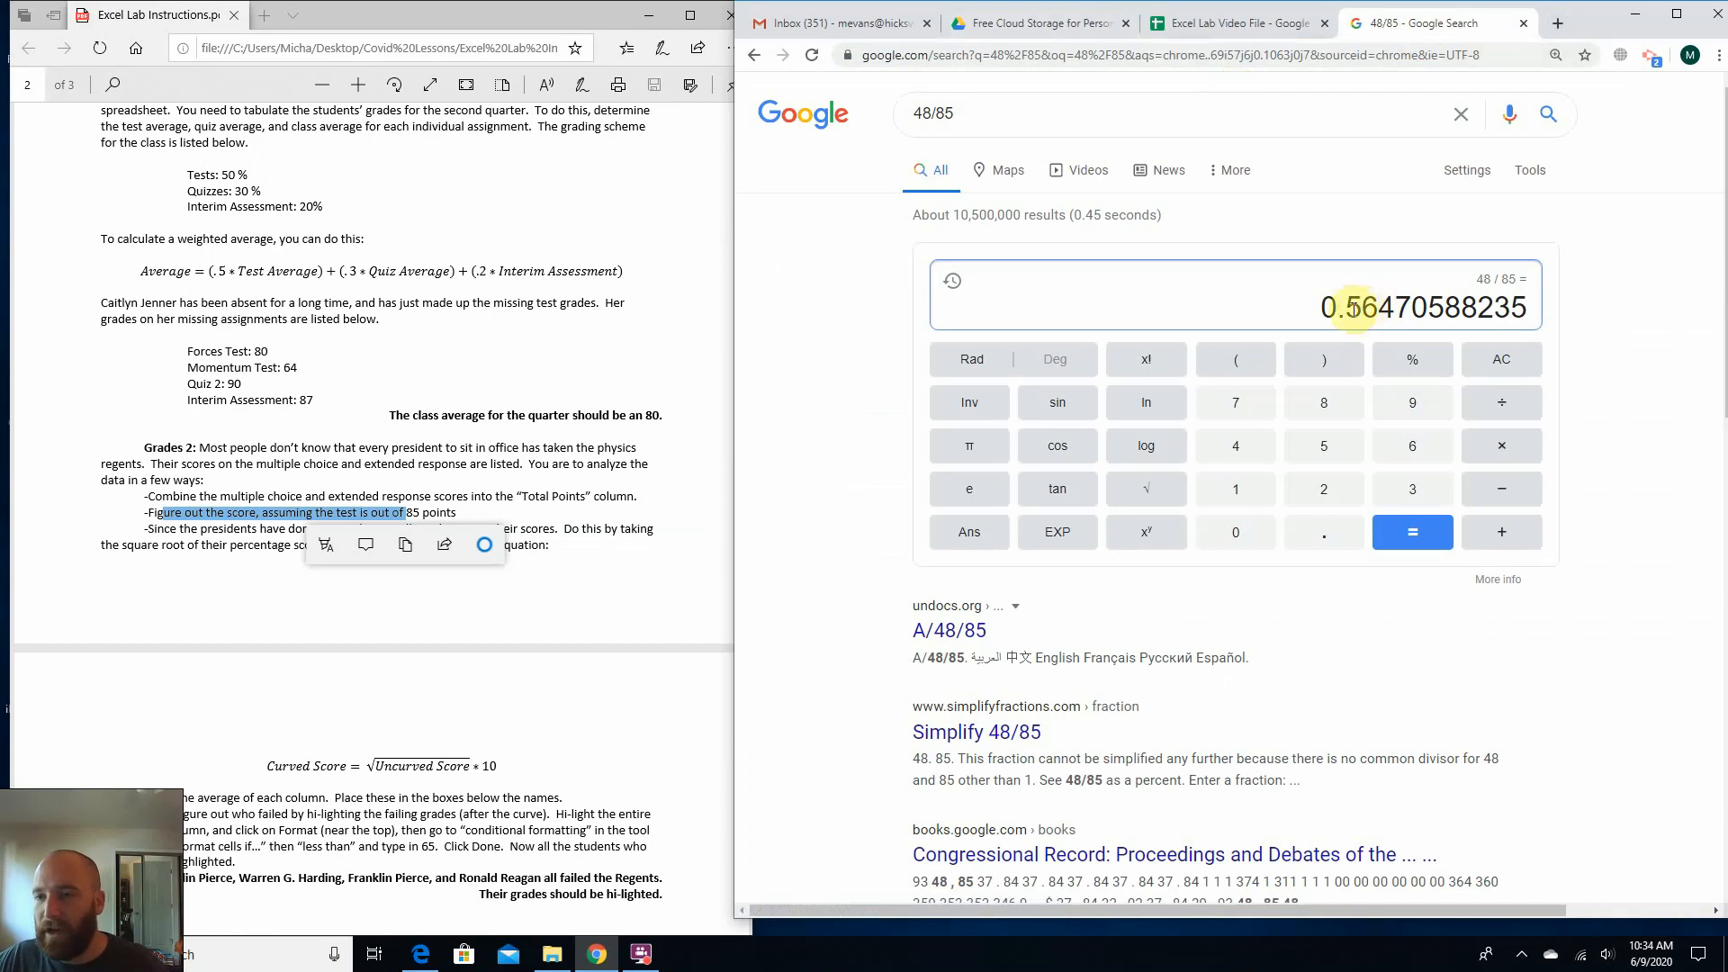
{"action": "left_click", "coordinate": [1206, 23]}
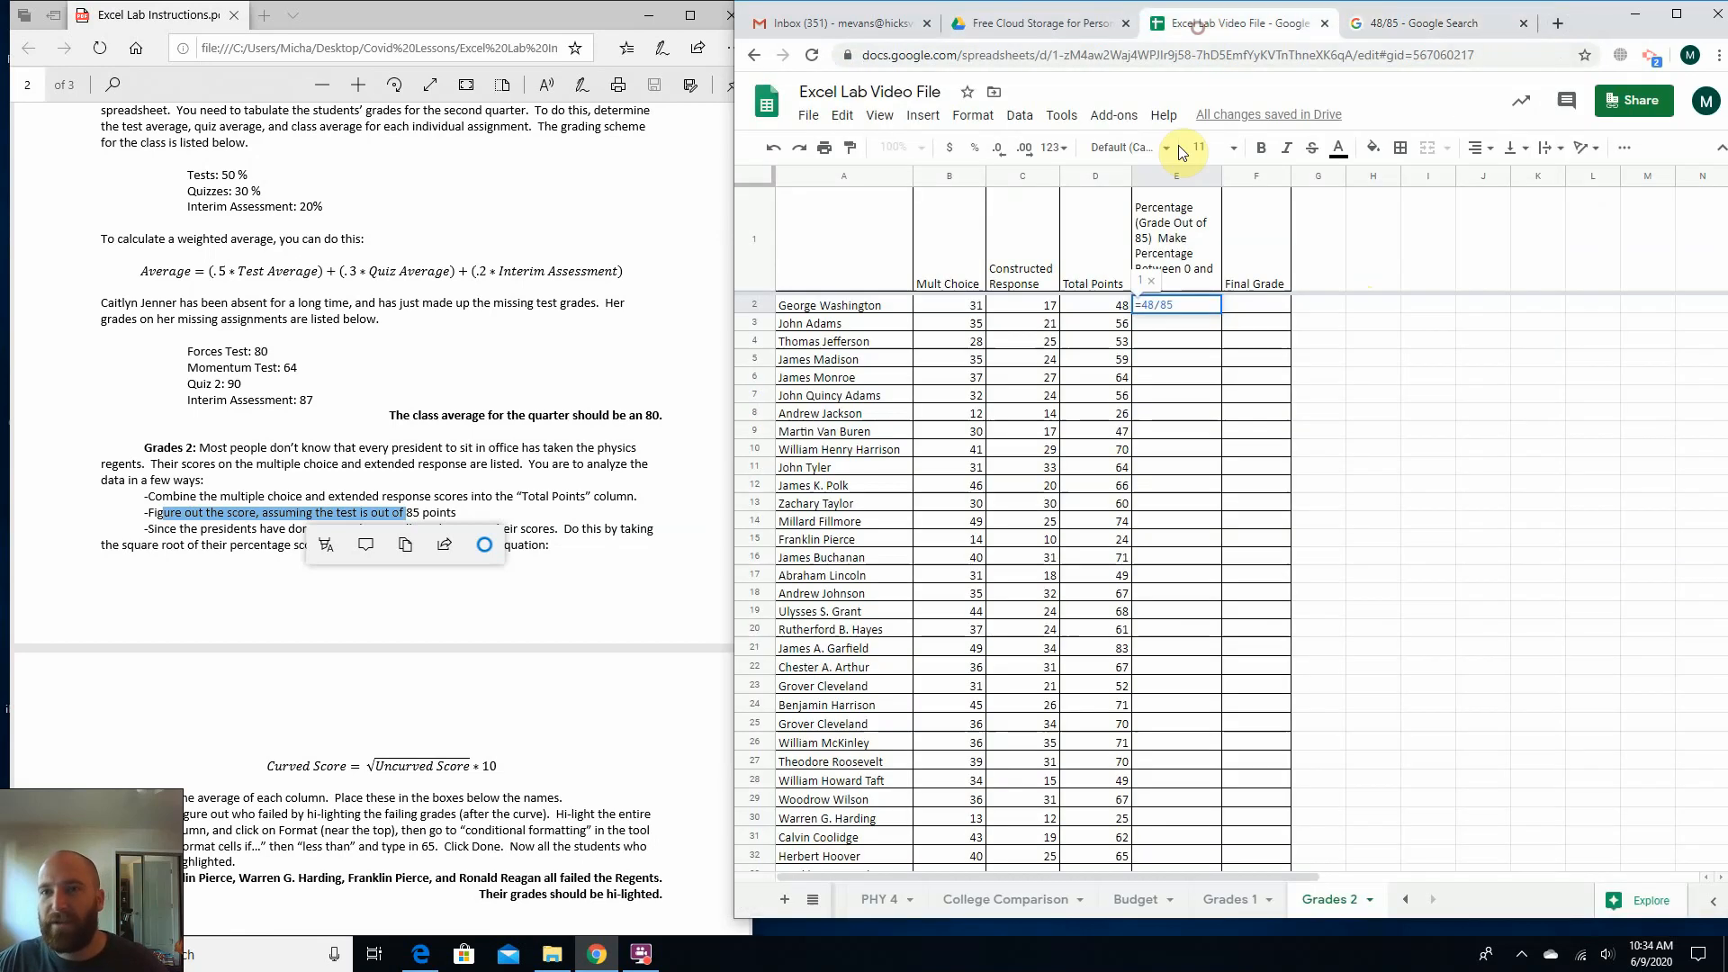
{"action": "left_click", "coordinate": [1390, 35]}
{"action": "left_click_drag", "start_coordinate": [1346, 309], "coordinate": [1383, 317]}
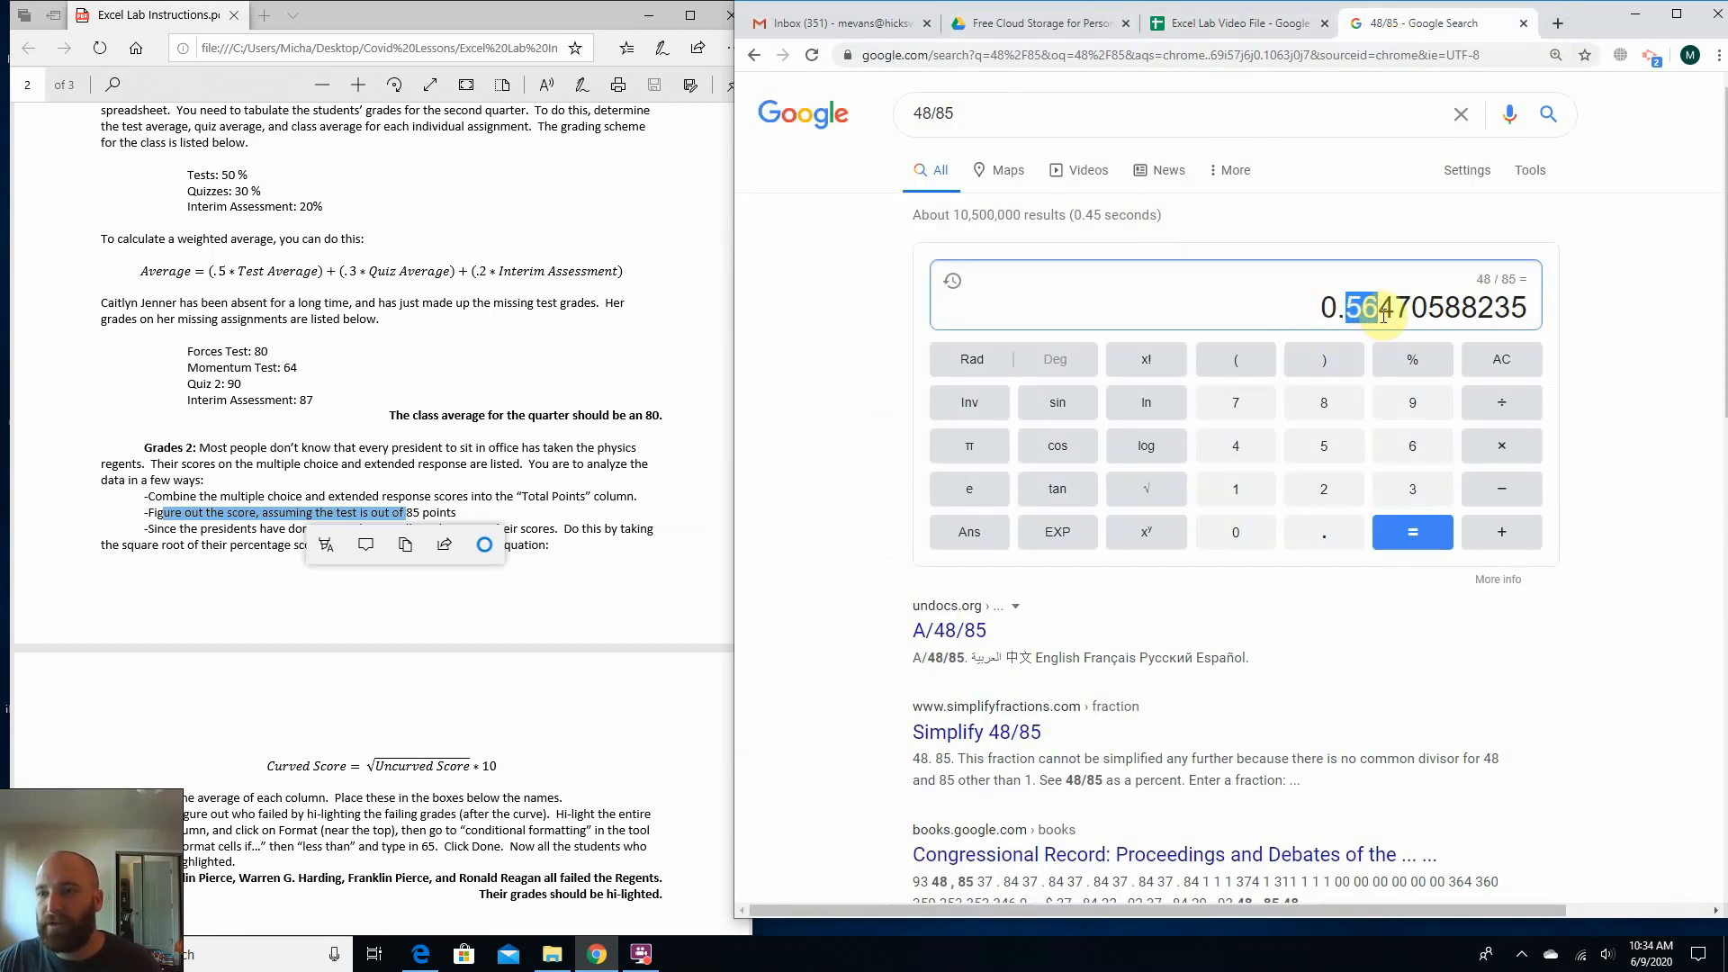
Return to the spreadsheet, extend the E2 formula to =48/85*100 and fill it down the Percentage column through row 45.
{"action": "left_click", "coordinate": [1240, 27]}
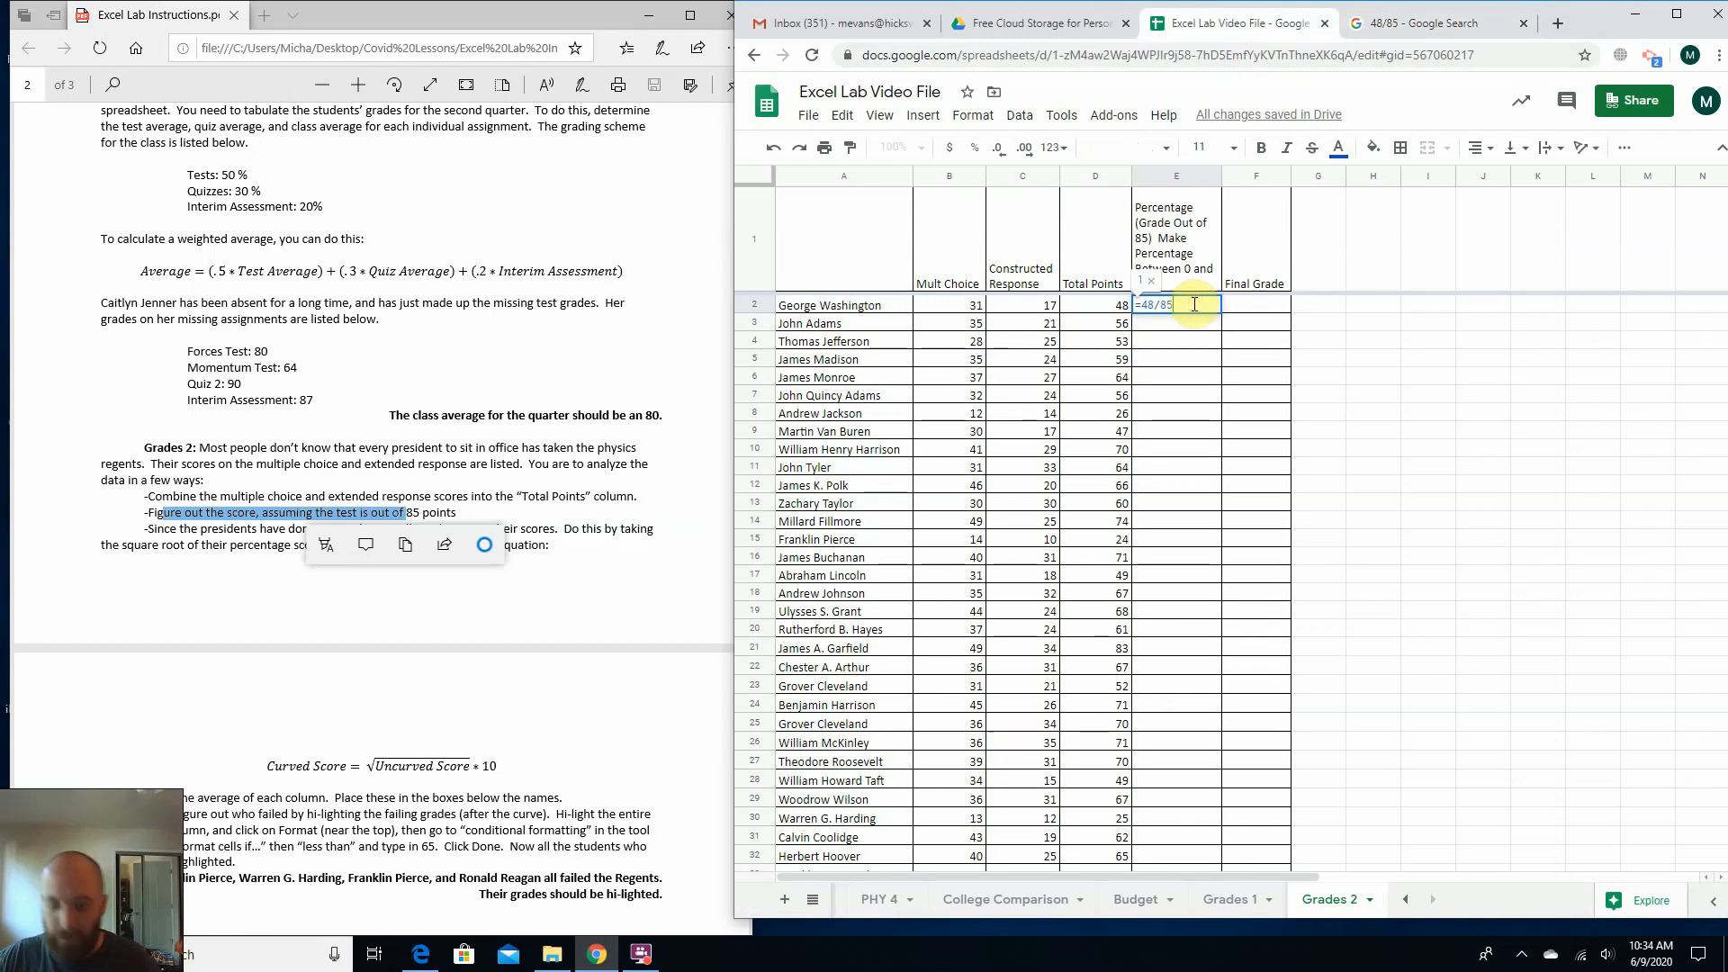
{"action": "key", "text": "Return"}
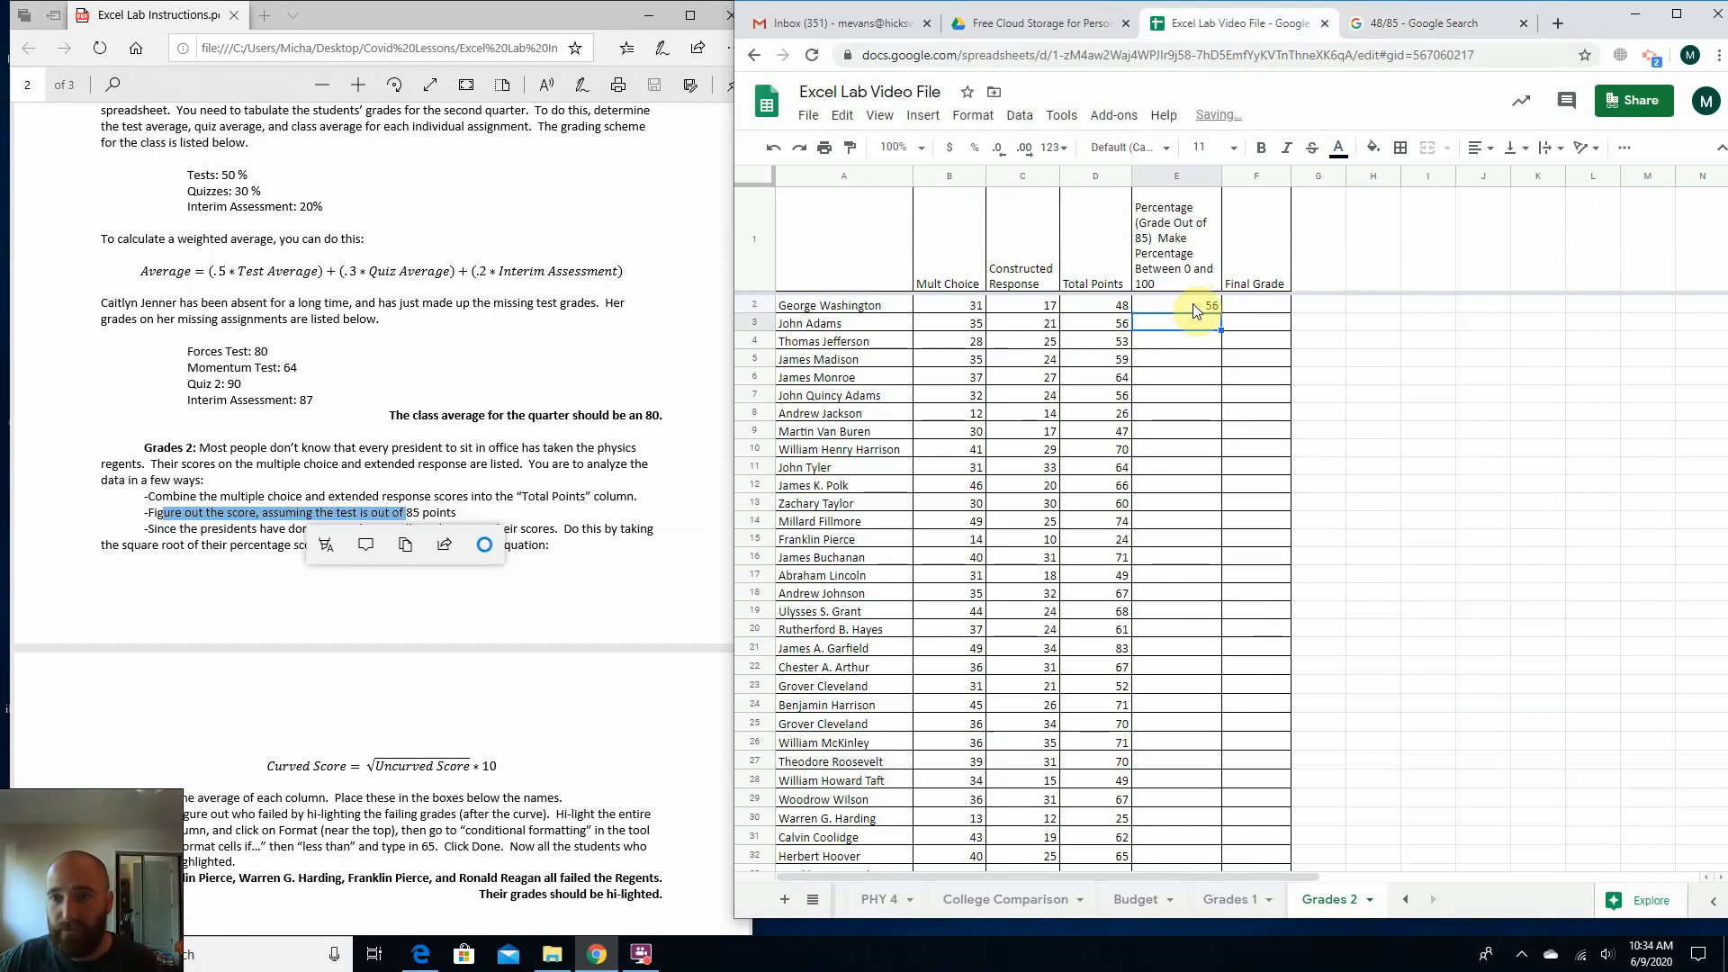
{"action": "left_click", "coordinate": [1193, 306]}
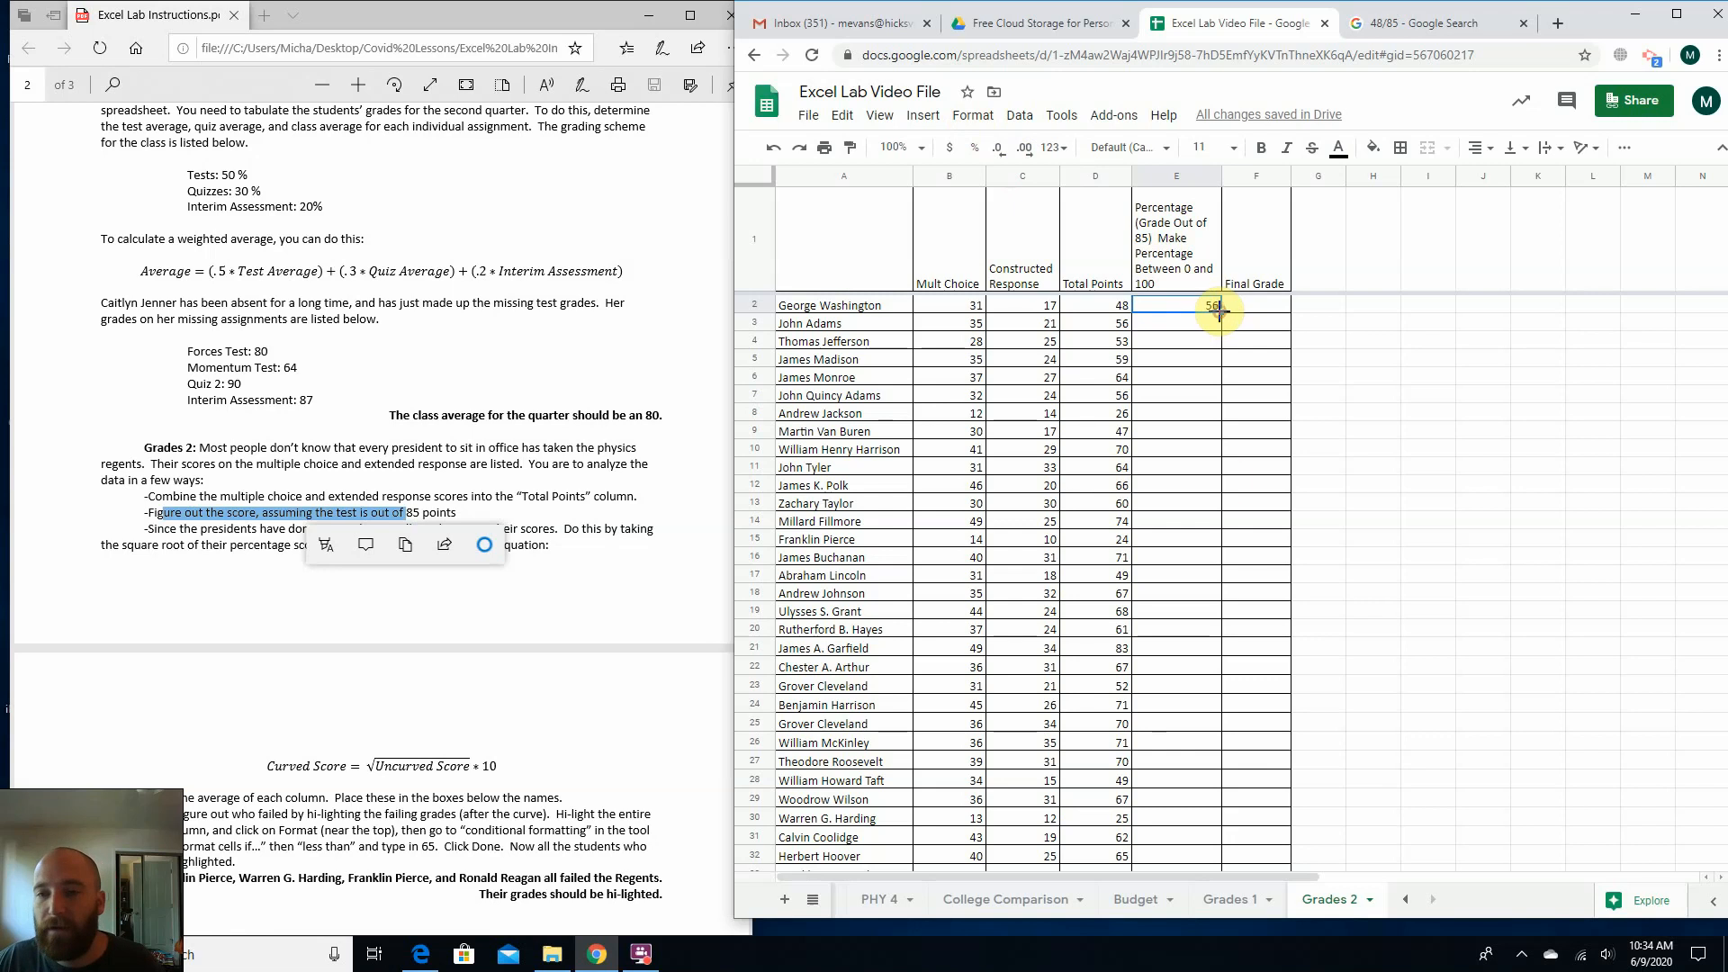
{"action": "mouse_move", "coordinate": [1220, 312]}
{"action": "left_mouse_down"}
{"action": "mouse_move", "coordinate": [1215, 860]}
{"action": "mouse_move", "coordinate": [1188, 747]}
{"action": "mouse_move", "coordinate": [1194, 630]}
{"action": "left_mouse_up"}
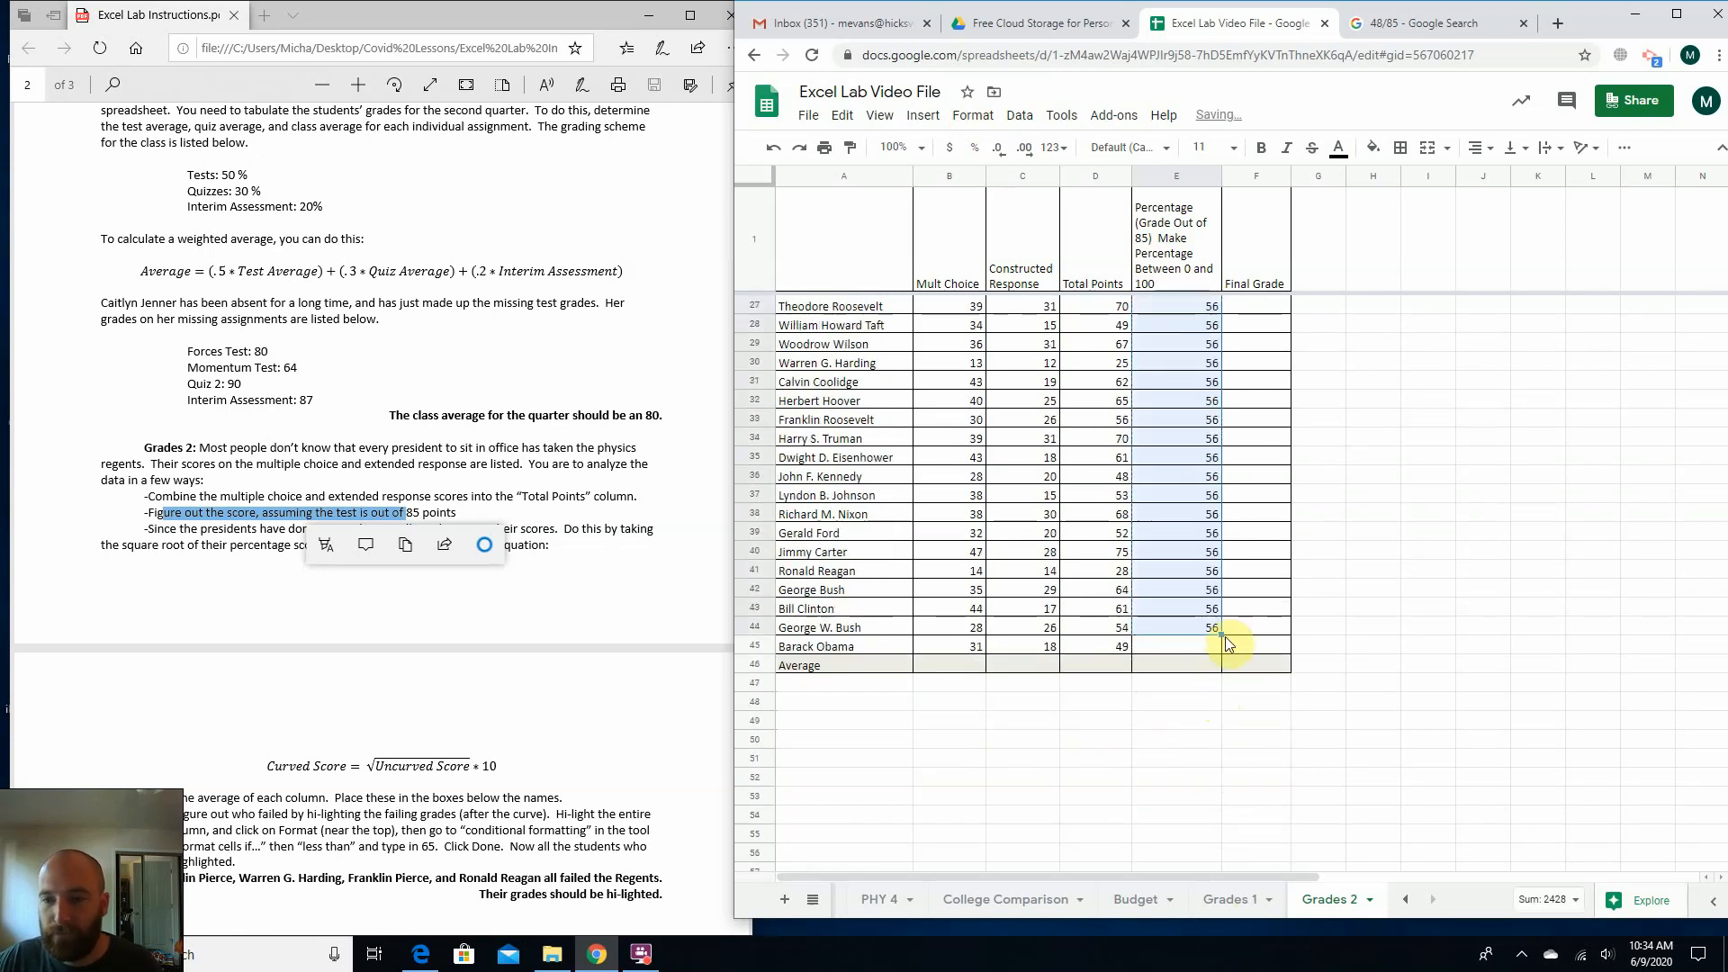
{"action": "left_click_drag", "start_coordinate": [1225, 635], "coordinate": [1224, 650]}
{"action": "scroll", "coordinate": [1234, 609], "scroll_direction": "up", "scroll_amount": 5}
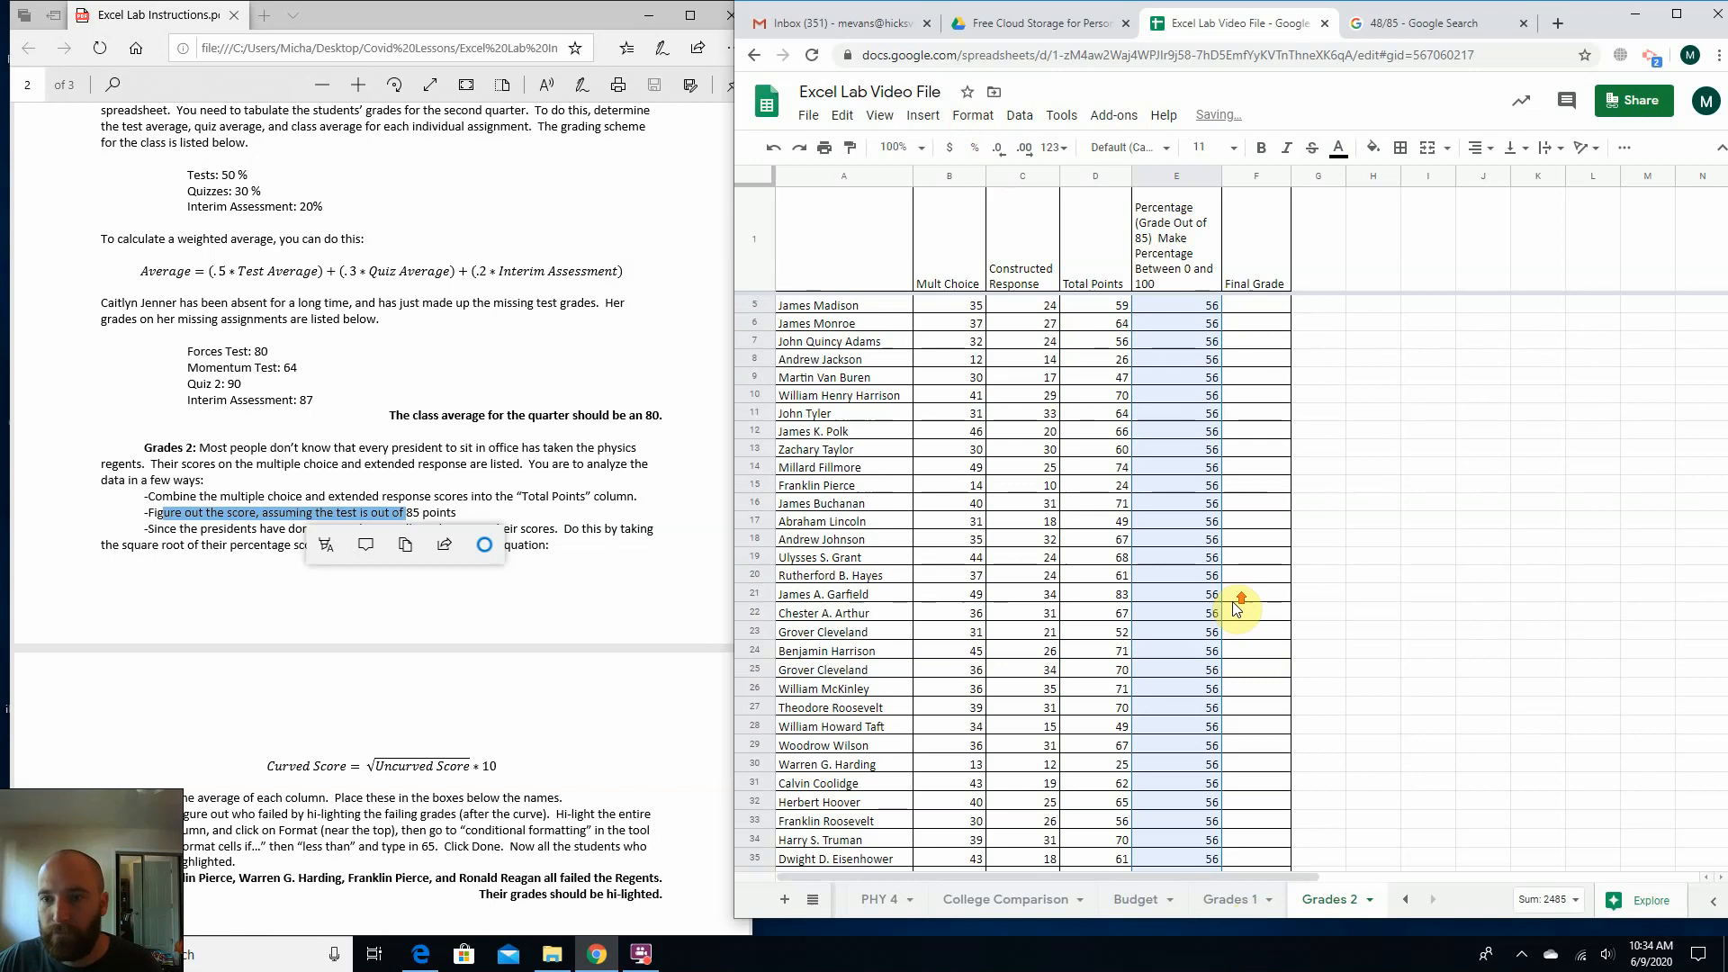
{"action": "scroll", "coordinate": [1234, 609], "scroll_direction": "up", "scroll_amount": 1}
Replace the fixed 48 in the E2 percentage formula with the Total Points cell, making it =d2/85*100.
{"action": "double_click", "coordinate": [1168, 310]}
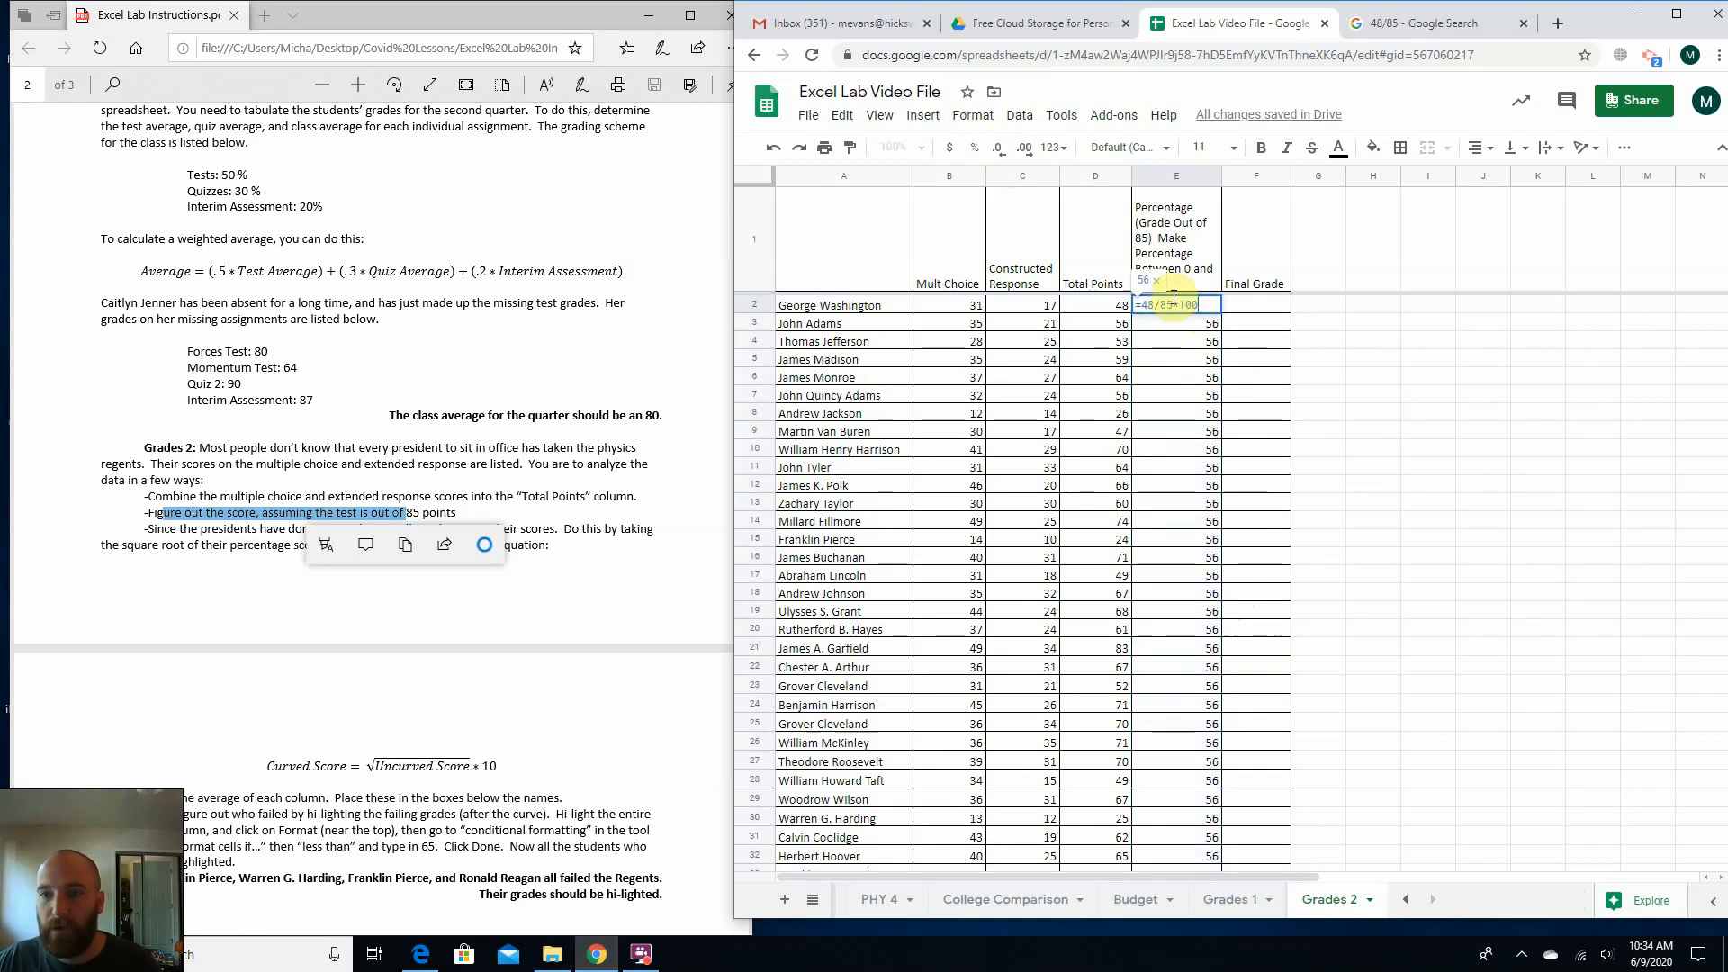
{"action": "left_click", "coordinate": [1172, 302]}
{"action": "key", "text": "BackSpace"}
{"action": "key", "text": "BackSpace"}
{"action": "key", "text": "BackSpace"}
{"action": "key", "text": "BackSpace"}
{"action": "key", "text": "BackSpace"}
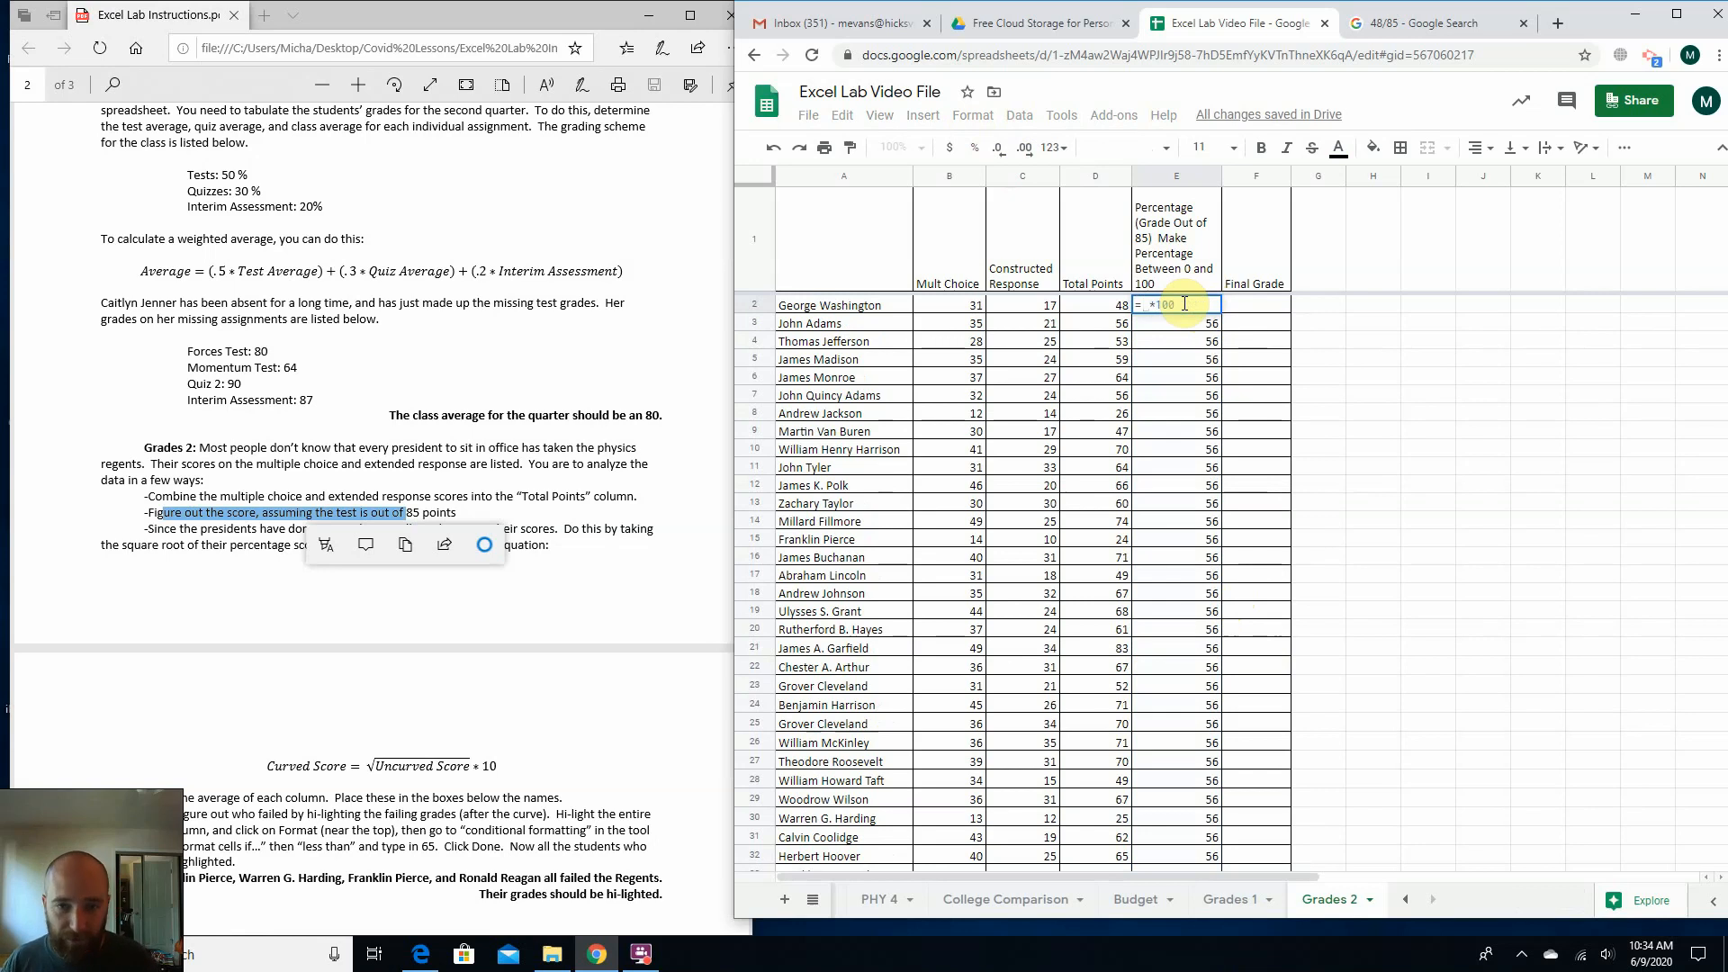
{"action": "type", "text": "c"}
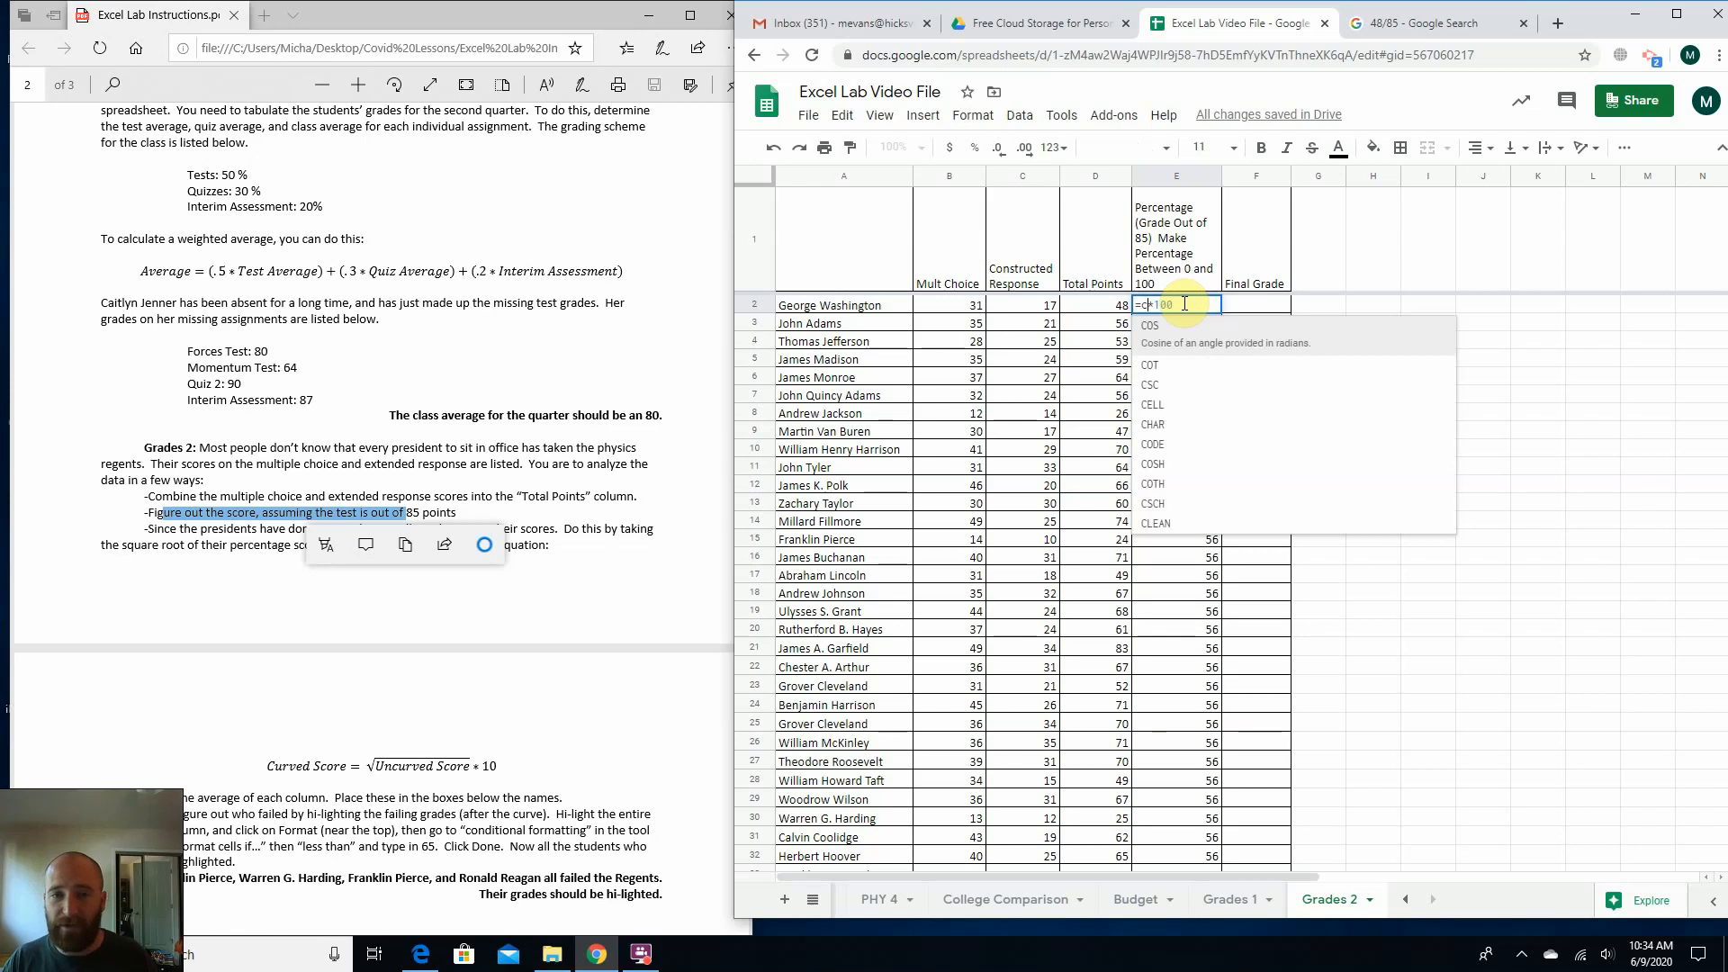
{"action": "key", "text": "BackSpace"}
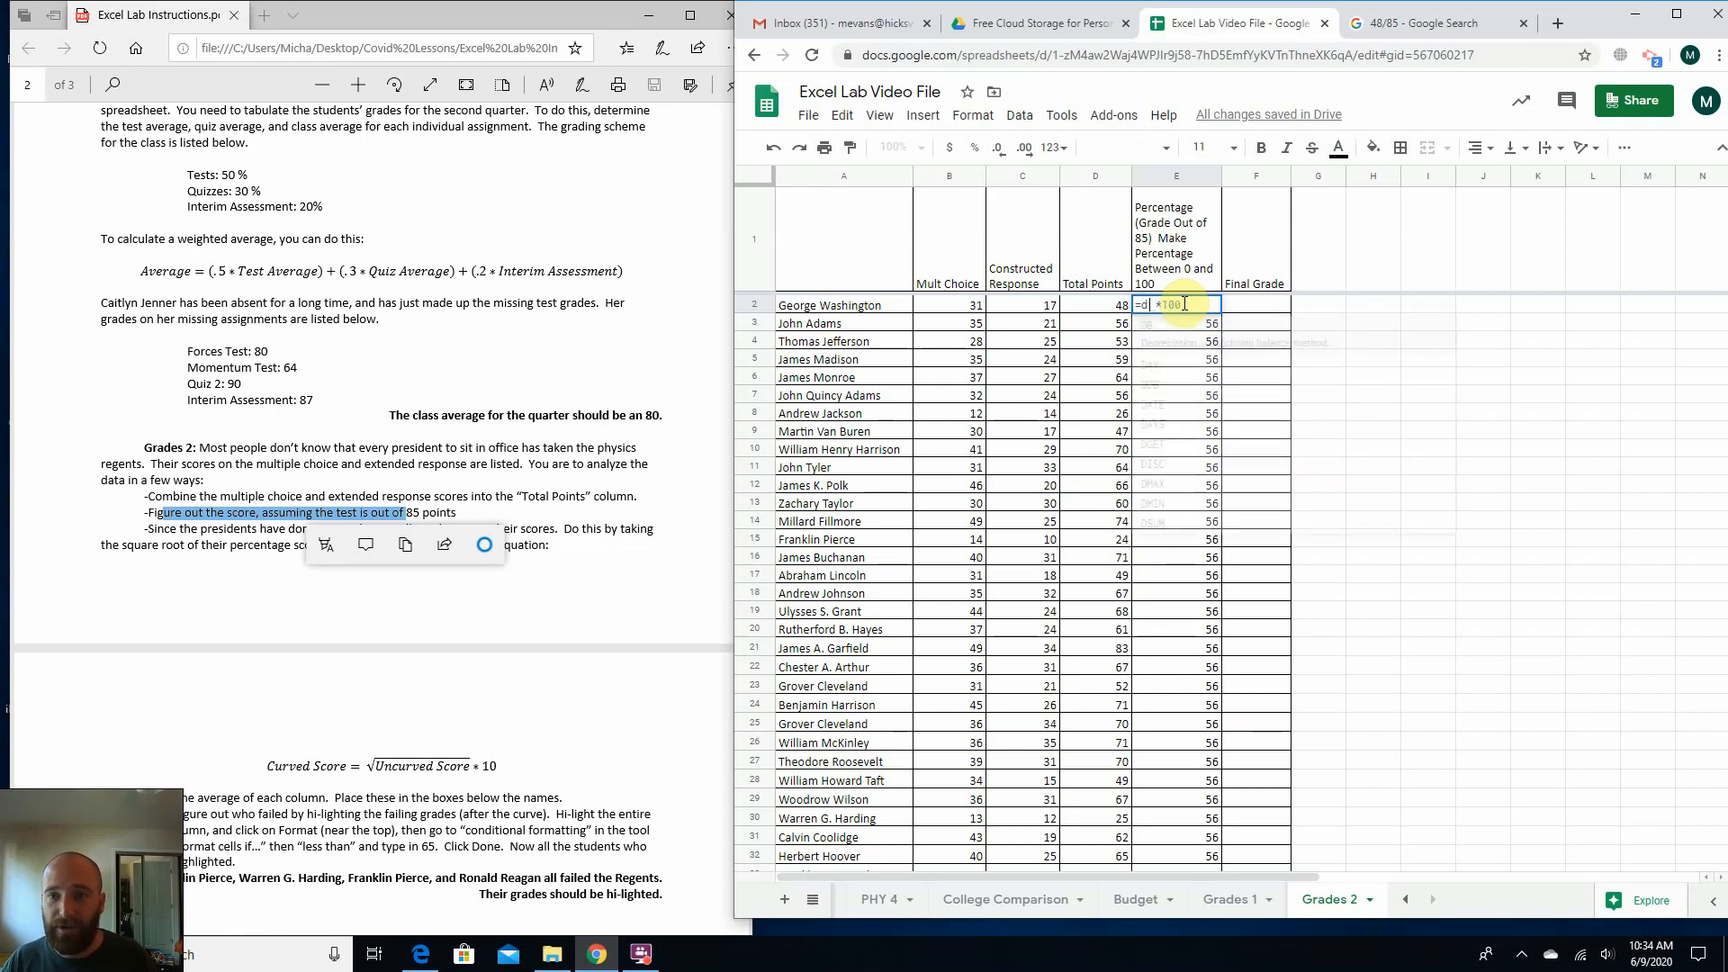
{"action": "type", "text": "d"}
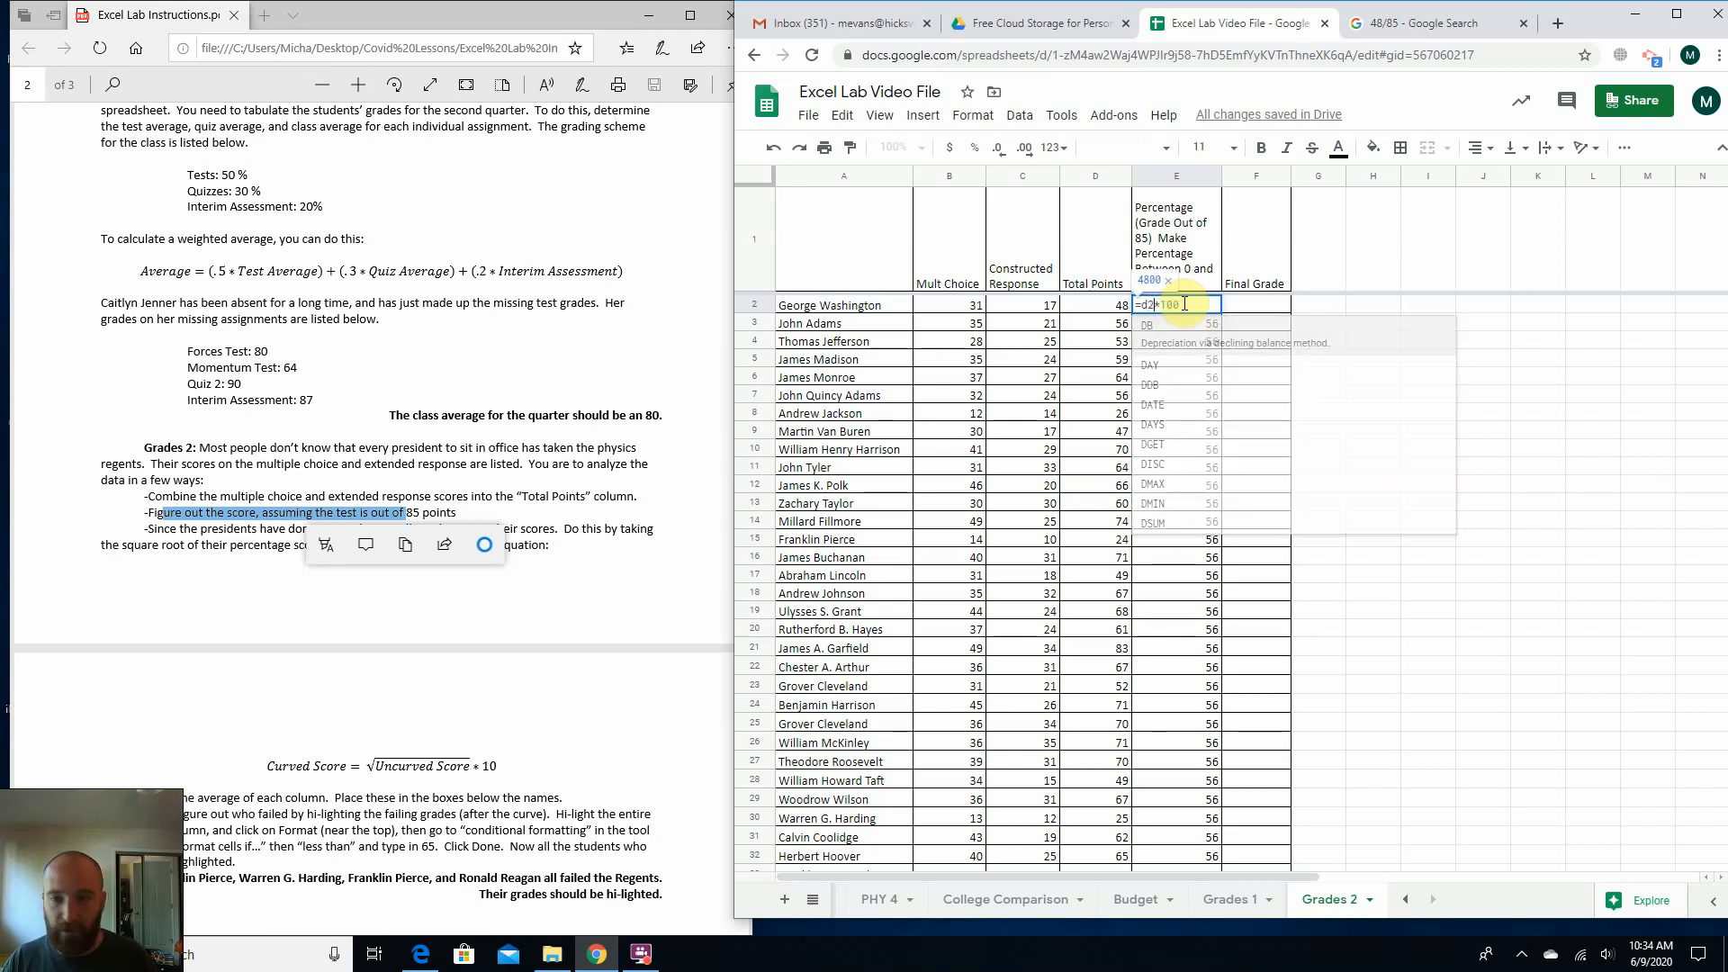
{"action": "type", "text": "2"}
{"action": "type", "text": "/85"}
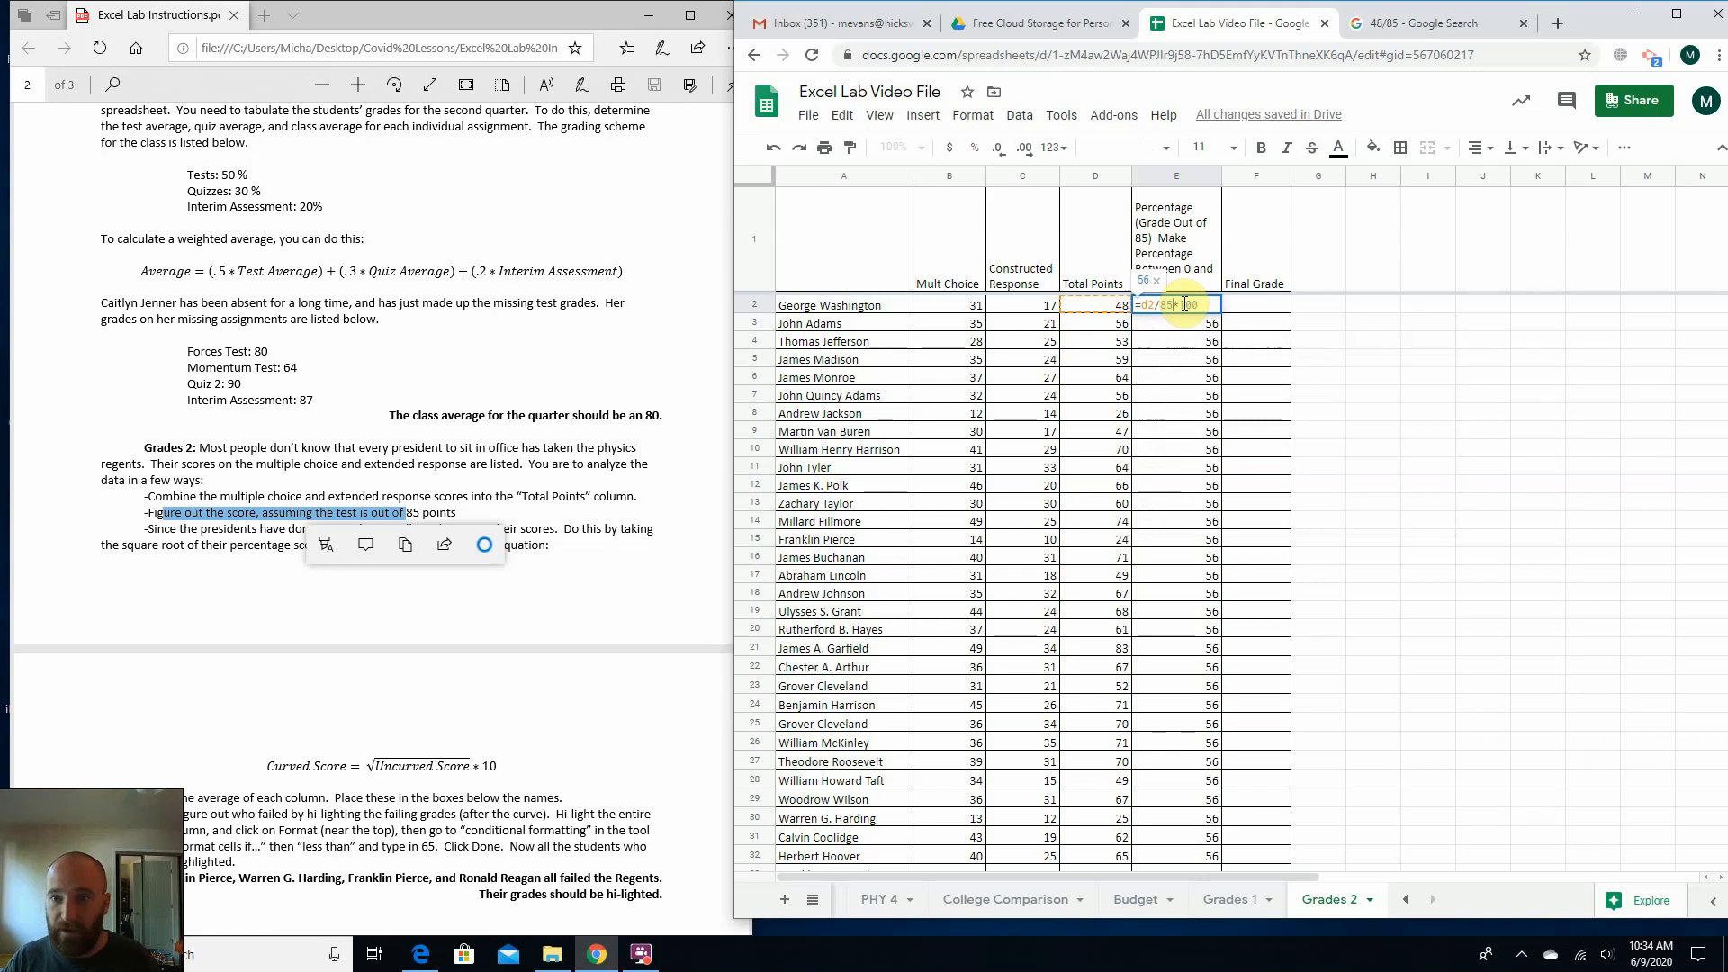
{"action": "key", "text": "Return"}
Fill the E2 formula down the Percentage column through row 45 and look over the filled percentages.
{"action": "left_click", "coordinate": [1184, 309]}
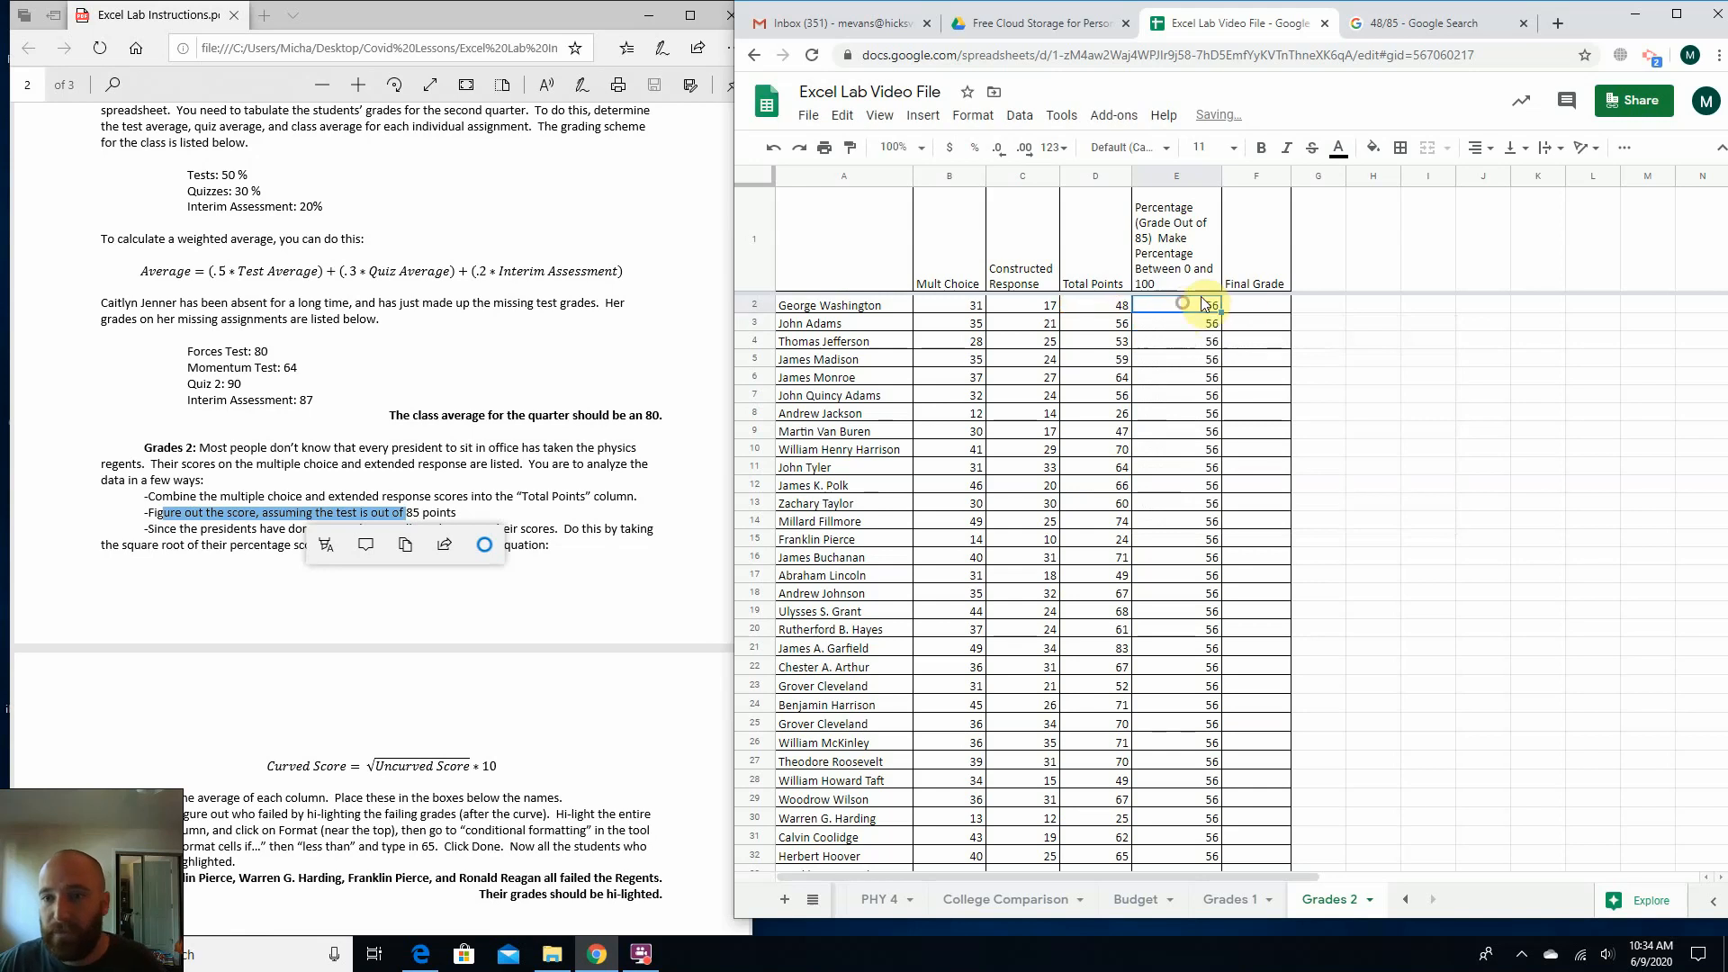
{"action": "left_click_drag", "start_coordinate": [1222, 314], "coordinate": [1192, 533]}
{"action": "scroll", "coordinate": [1368, 593], "scroll_direction": "up", "scroll_amount": 5}
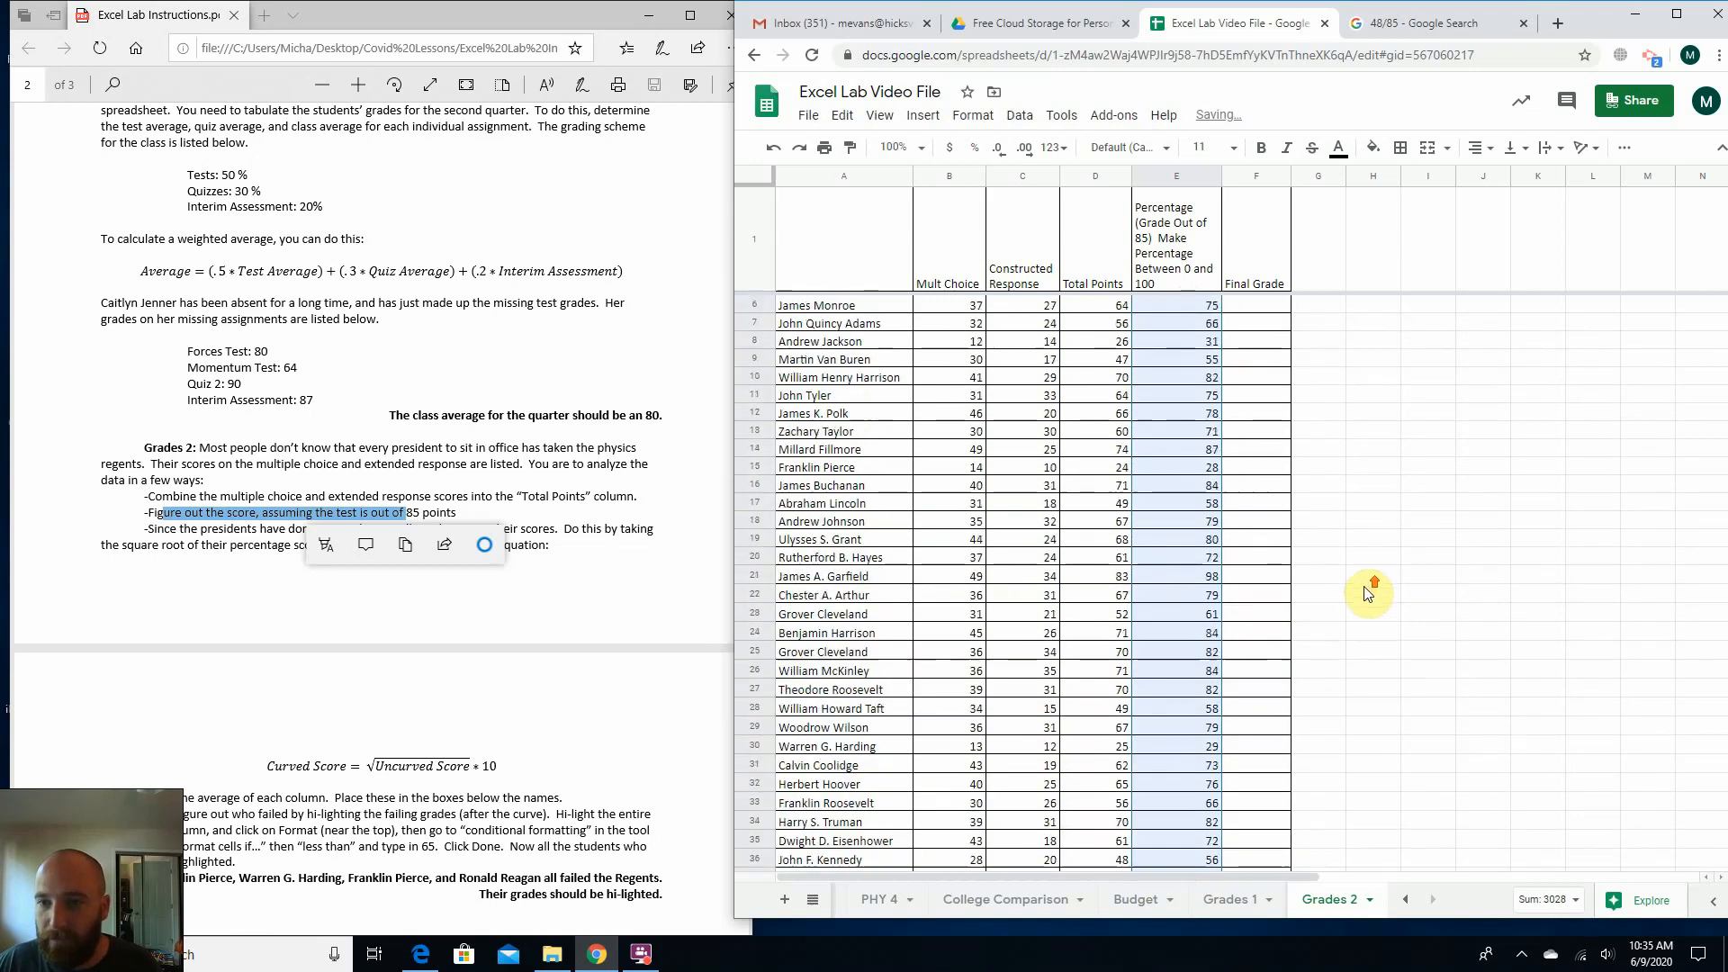
{"action": "scroll", "coordinate": [1368, 594], "scroll_direction": "up", "scroll_amount": 1}
{"action": "left_click", "coordinate": [1174, 351]}
{"action": "left_click", "coordinate": [1181, 467]}
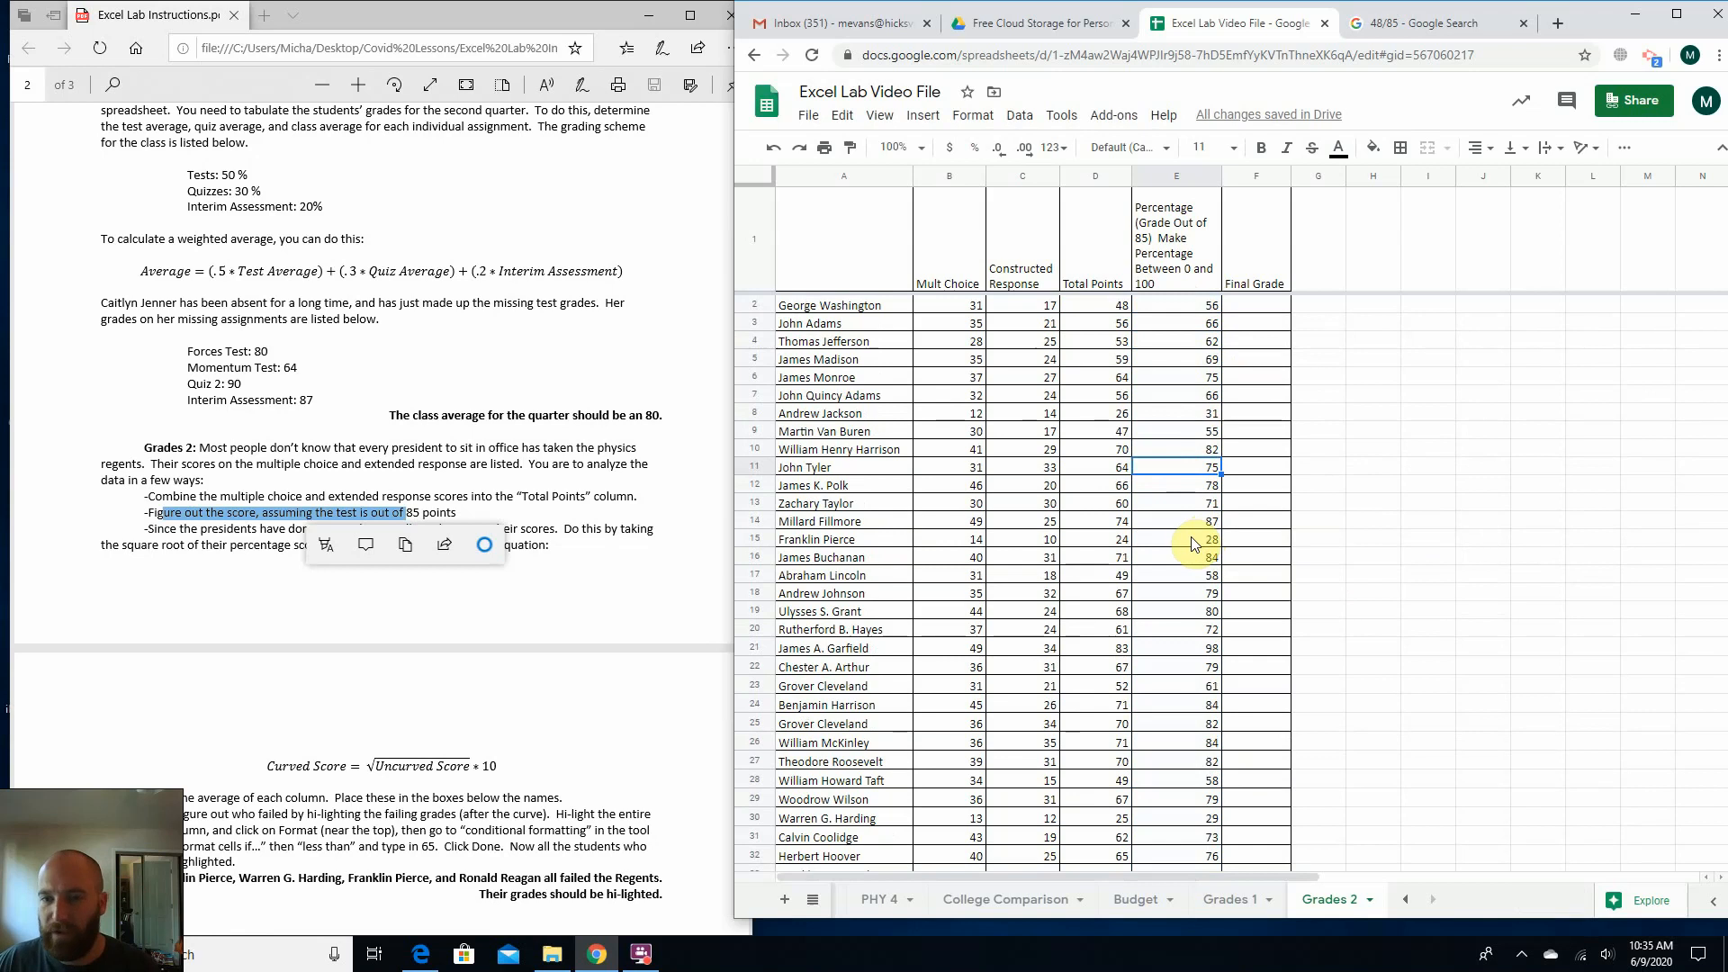
{"action": "scroll", "coordinate": [1188, 405], "scroll_direction": "down", "scroll_amount": 5}
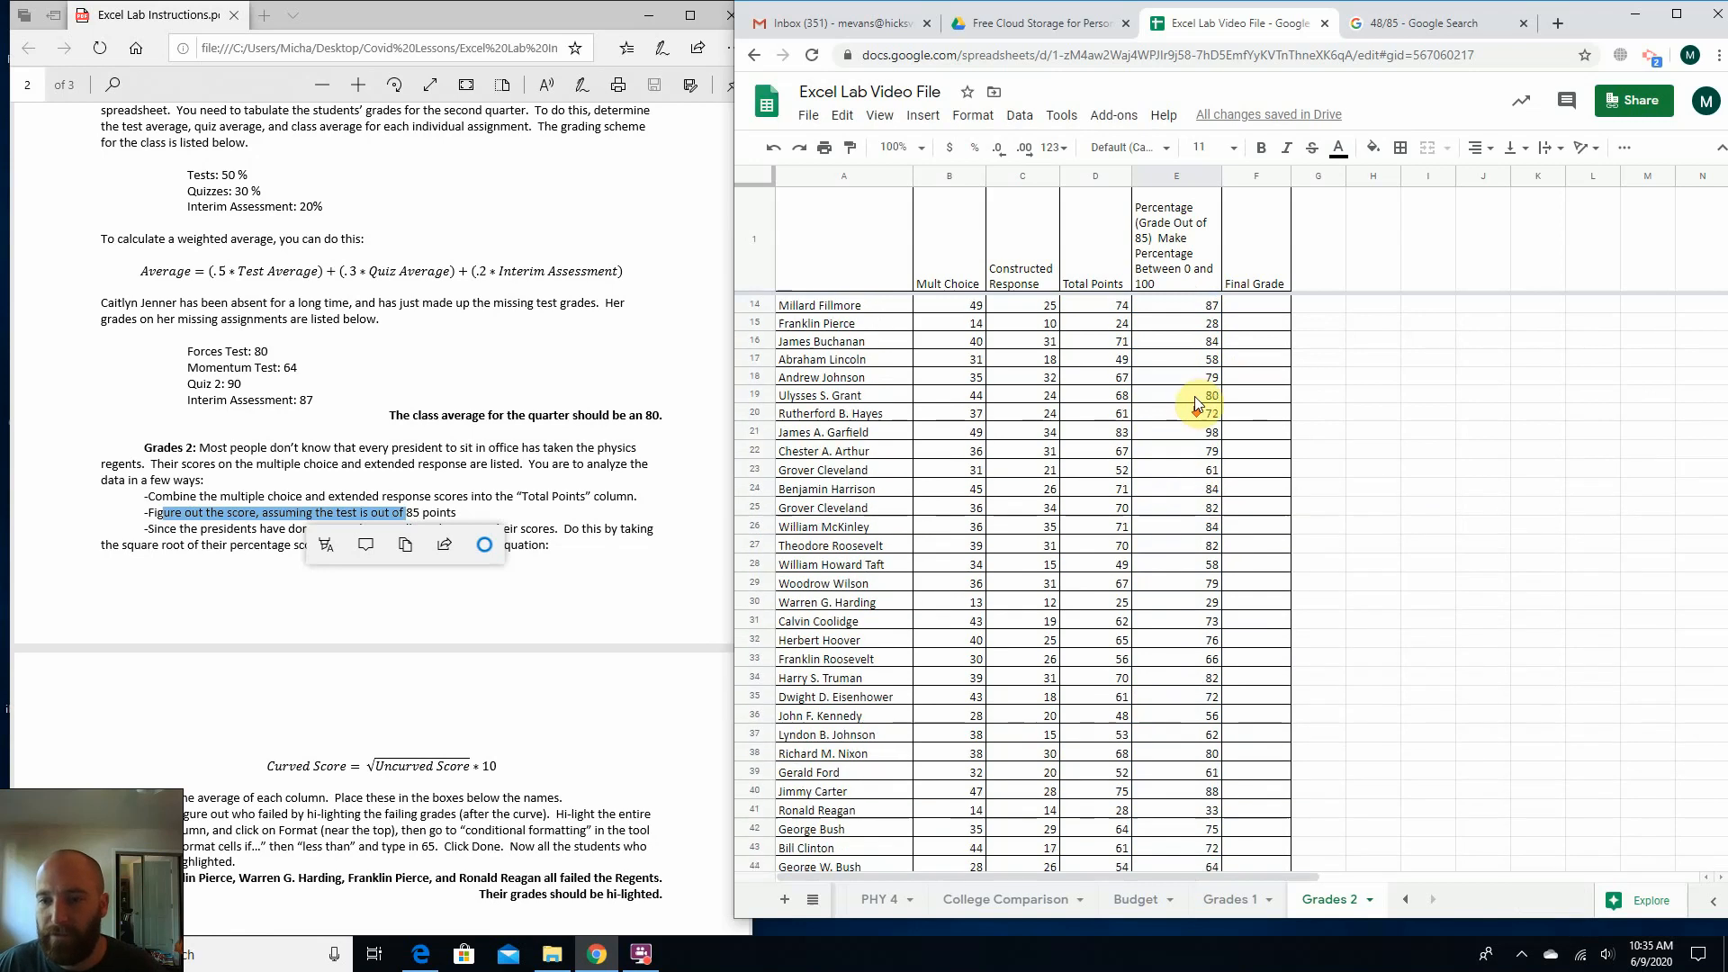
{"action": "left_click", "coordinate": [1161, 349]}
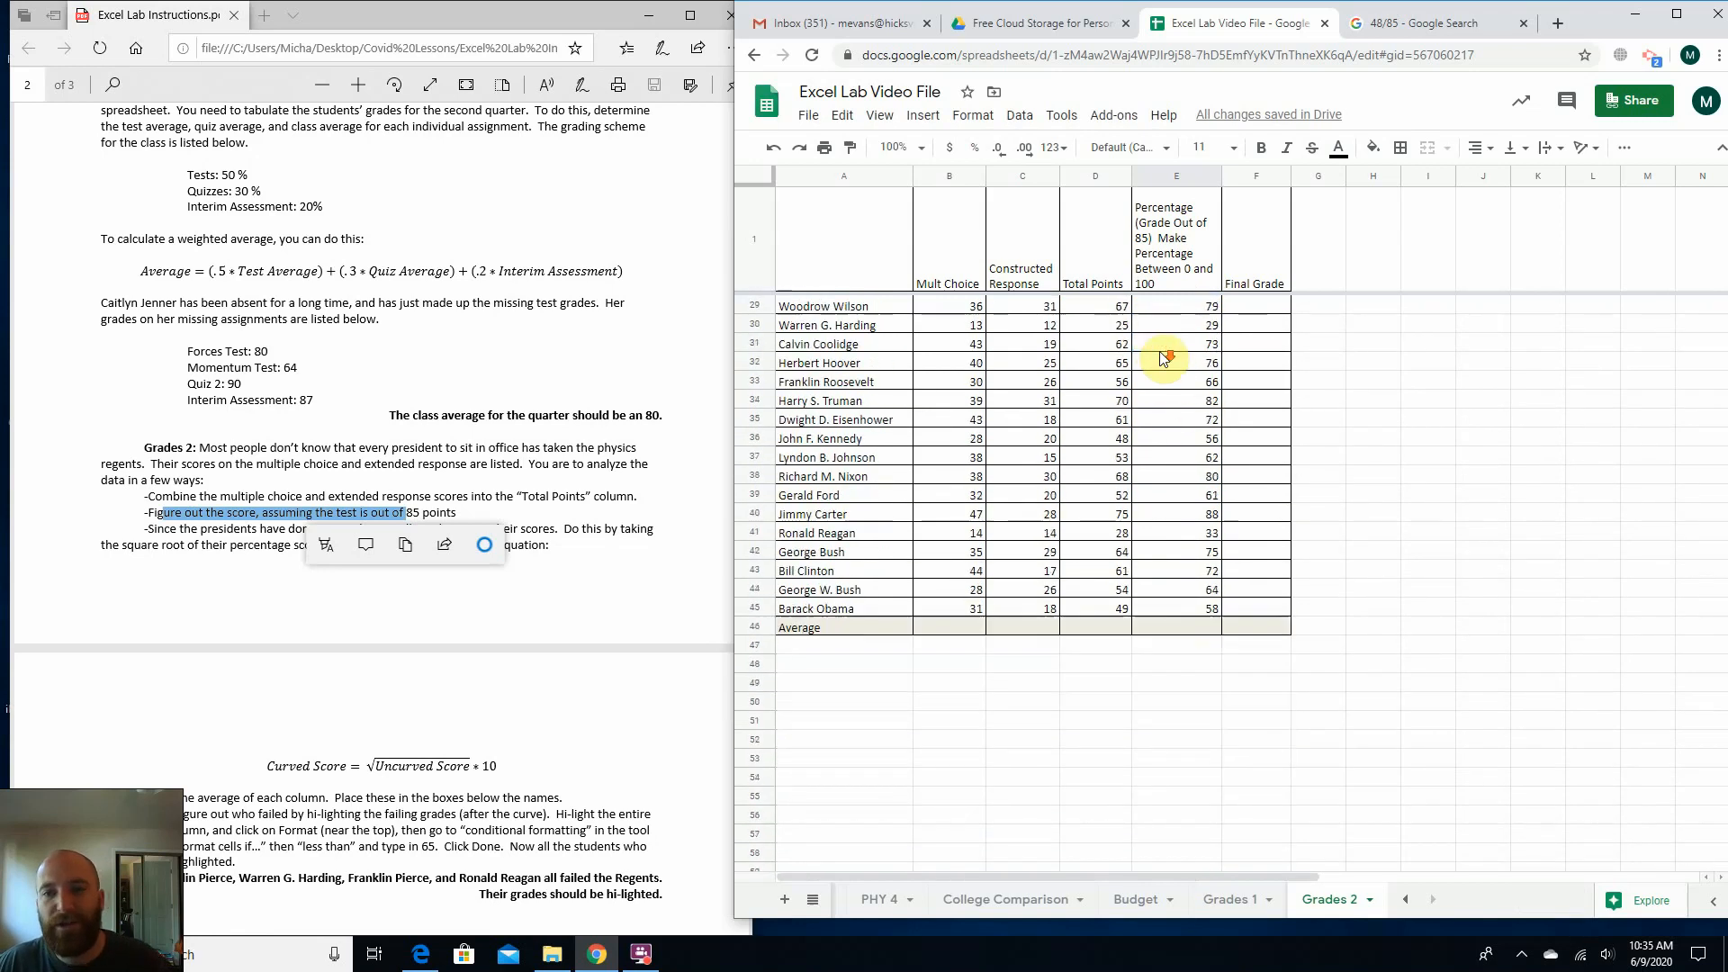
{"action": "scroll", "coordinate": [1152, 360], "scroll_direction": "up", "scroll_amount": 2}
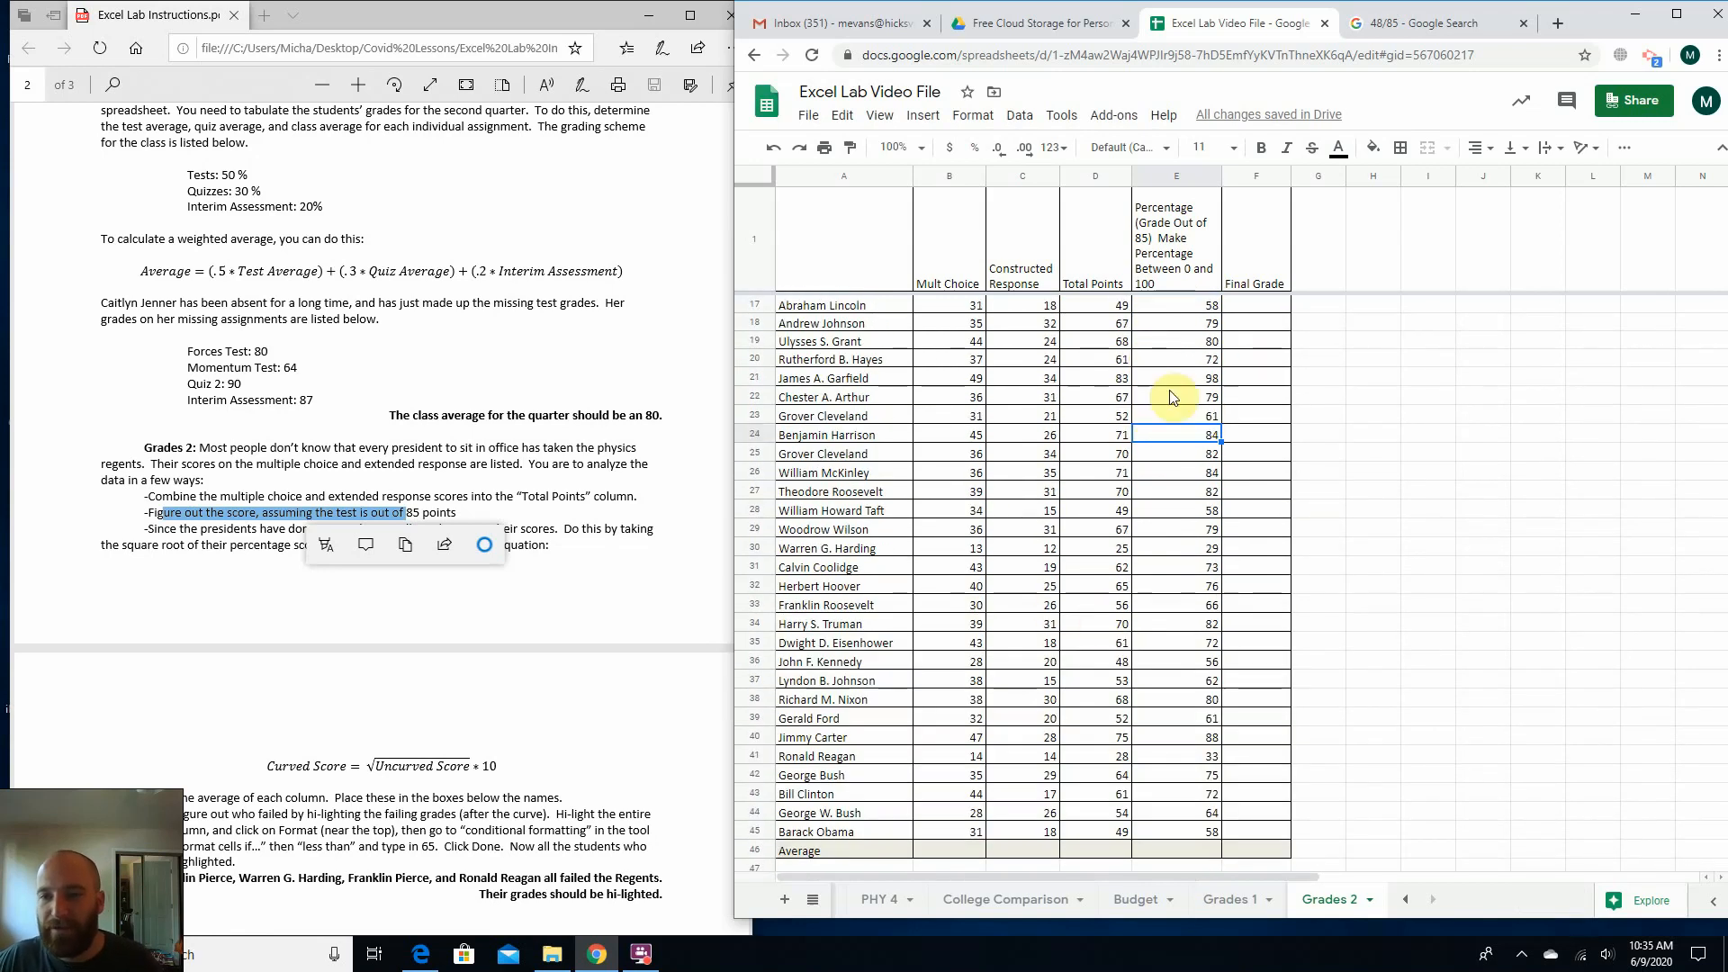
Enter an AVERAGE formula over B2:B45 in B46 for the Mult Choice column.
{"action": "left_click", "coordinate": [943, 851]}
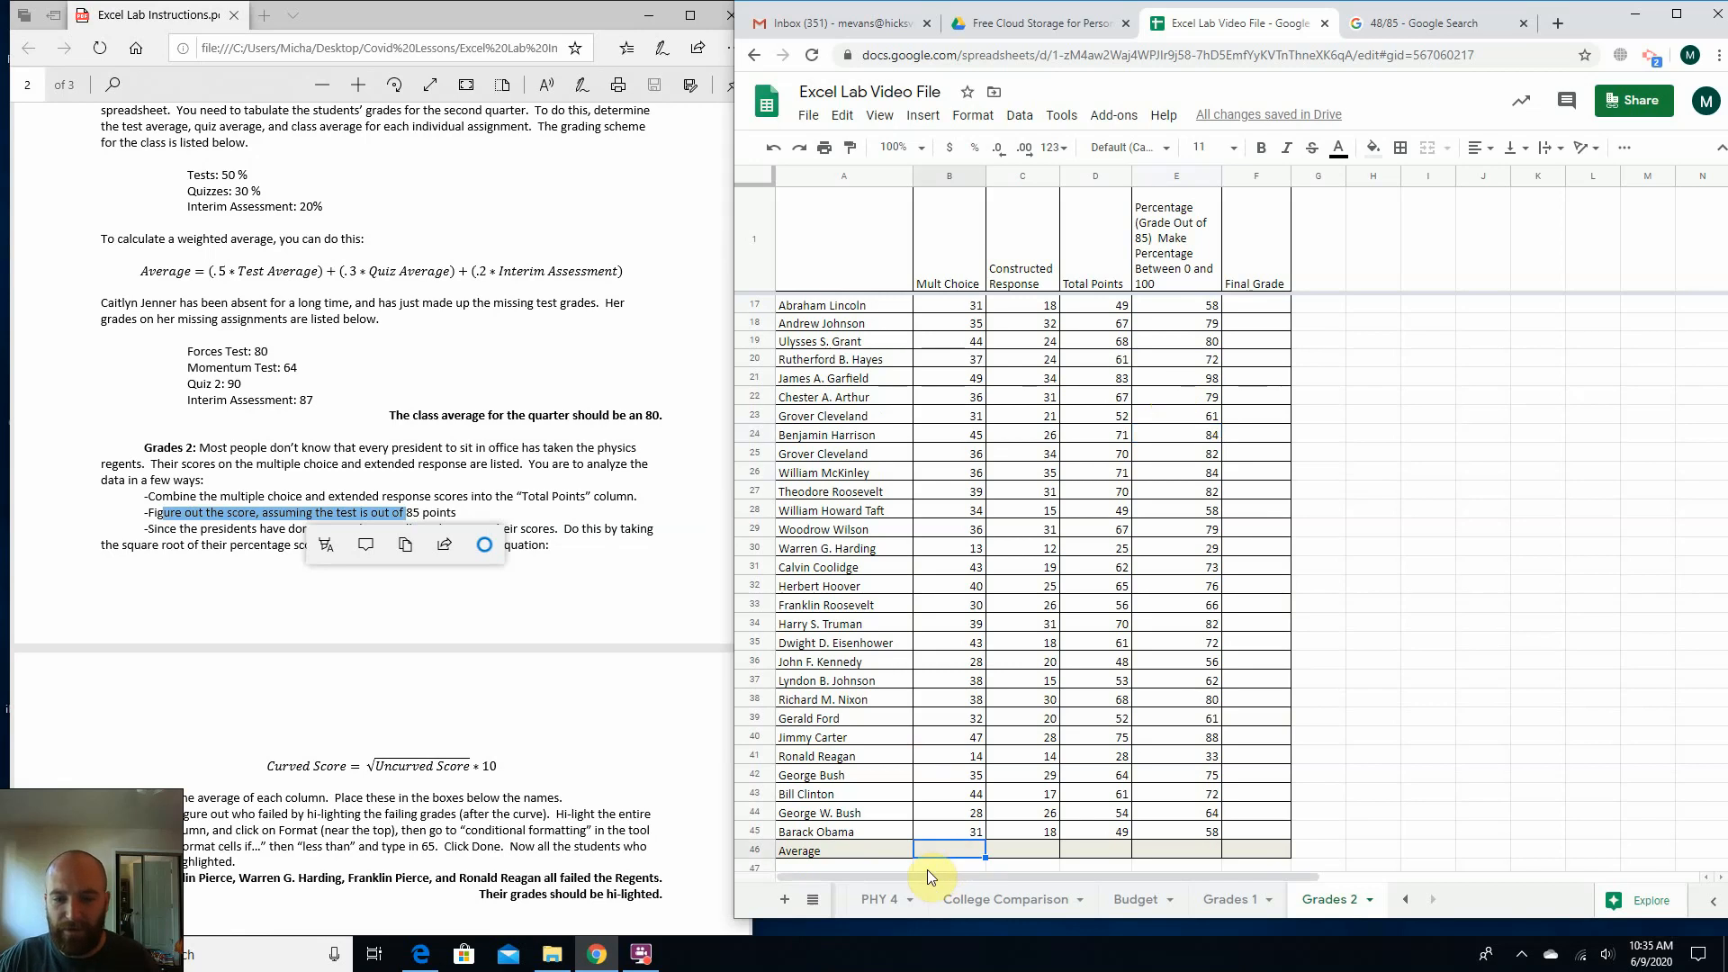
{"action": "left_click", "coordinate": [337, 646]}
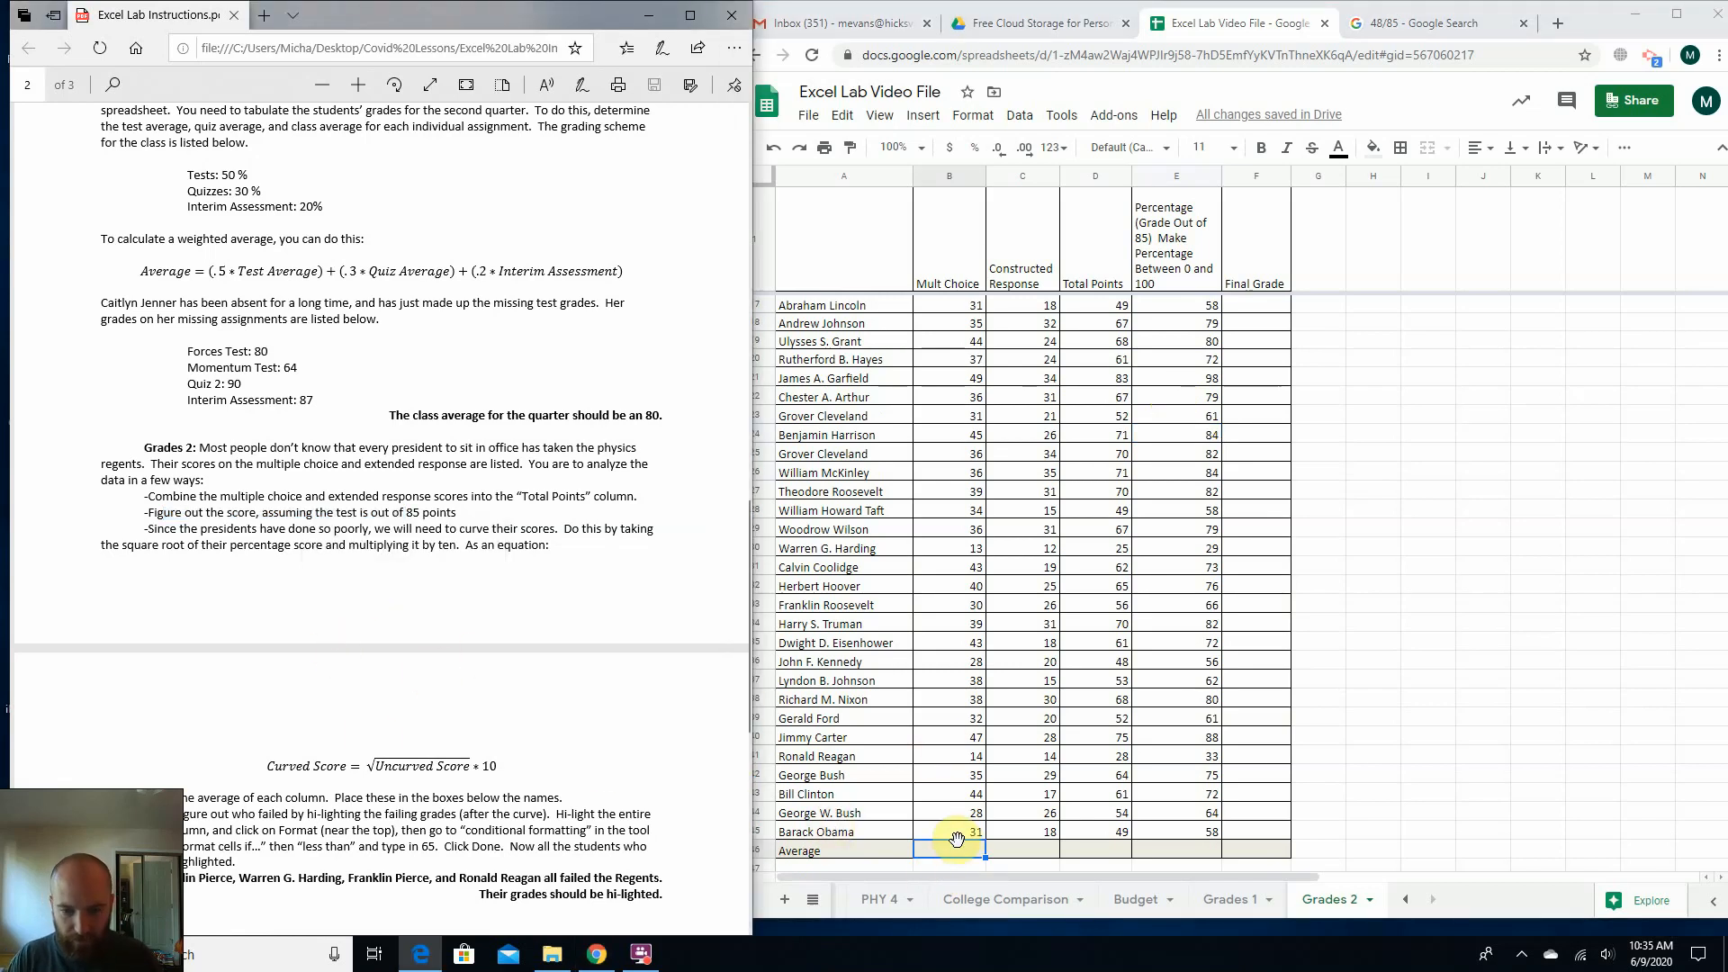
{"action": "left_click", "coordinate": [939, 841]}
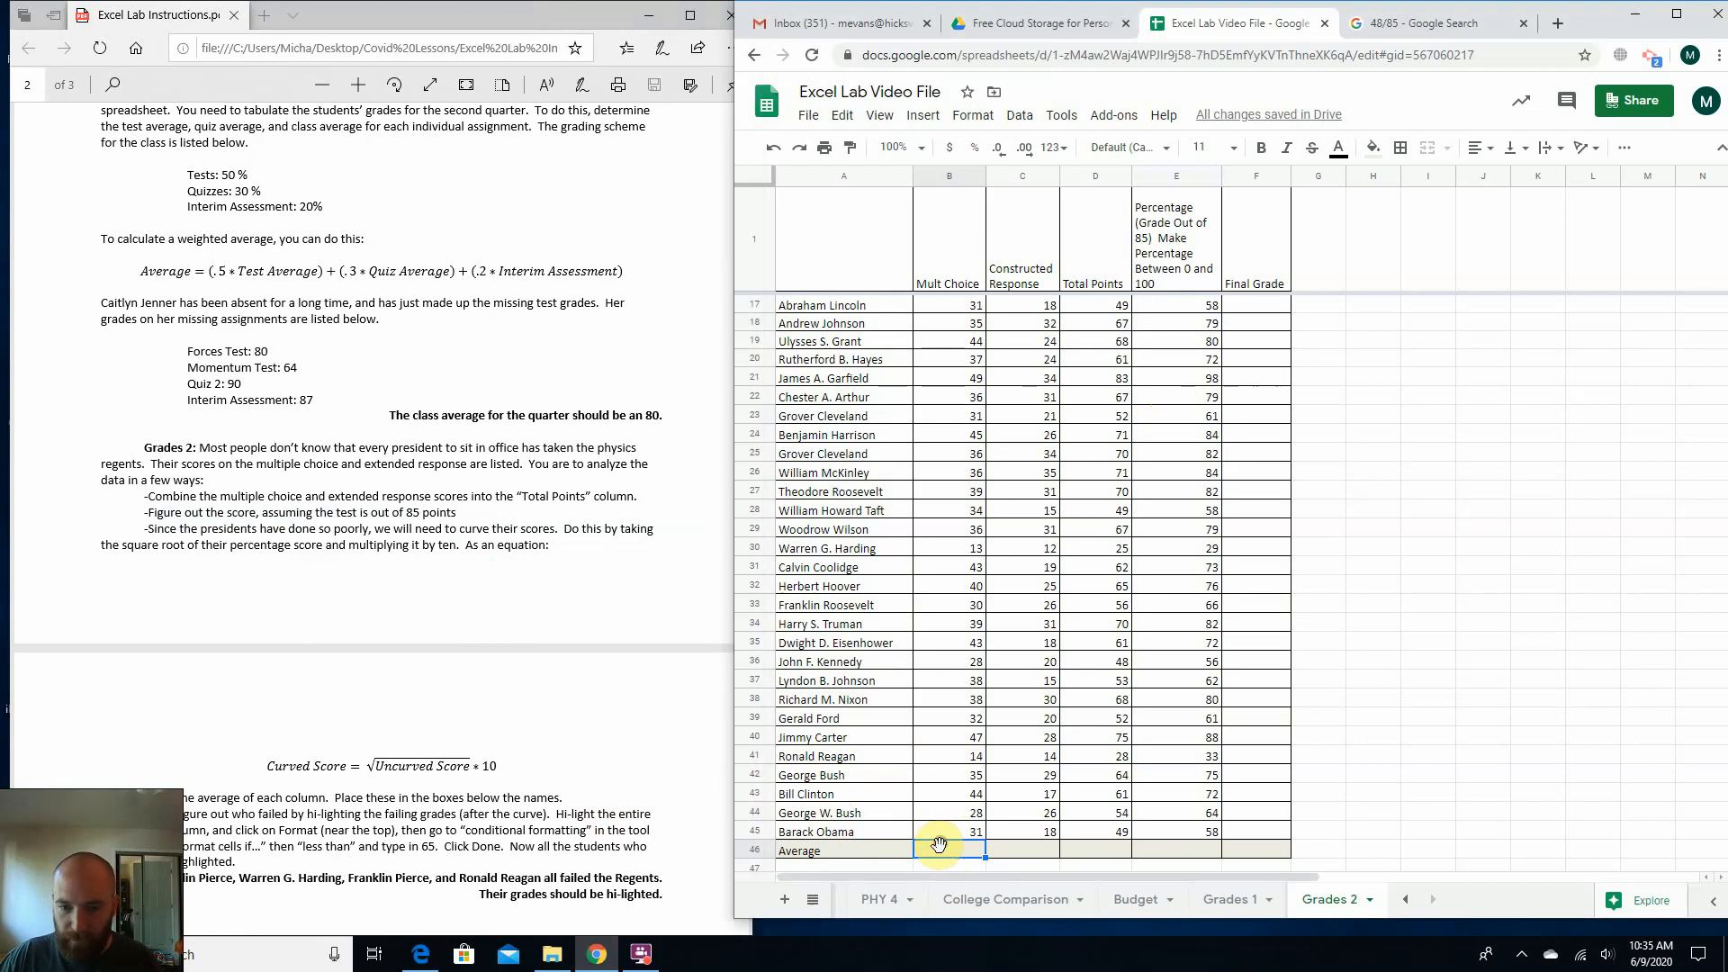
{"action": "type", "text": "=average("}
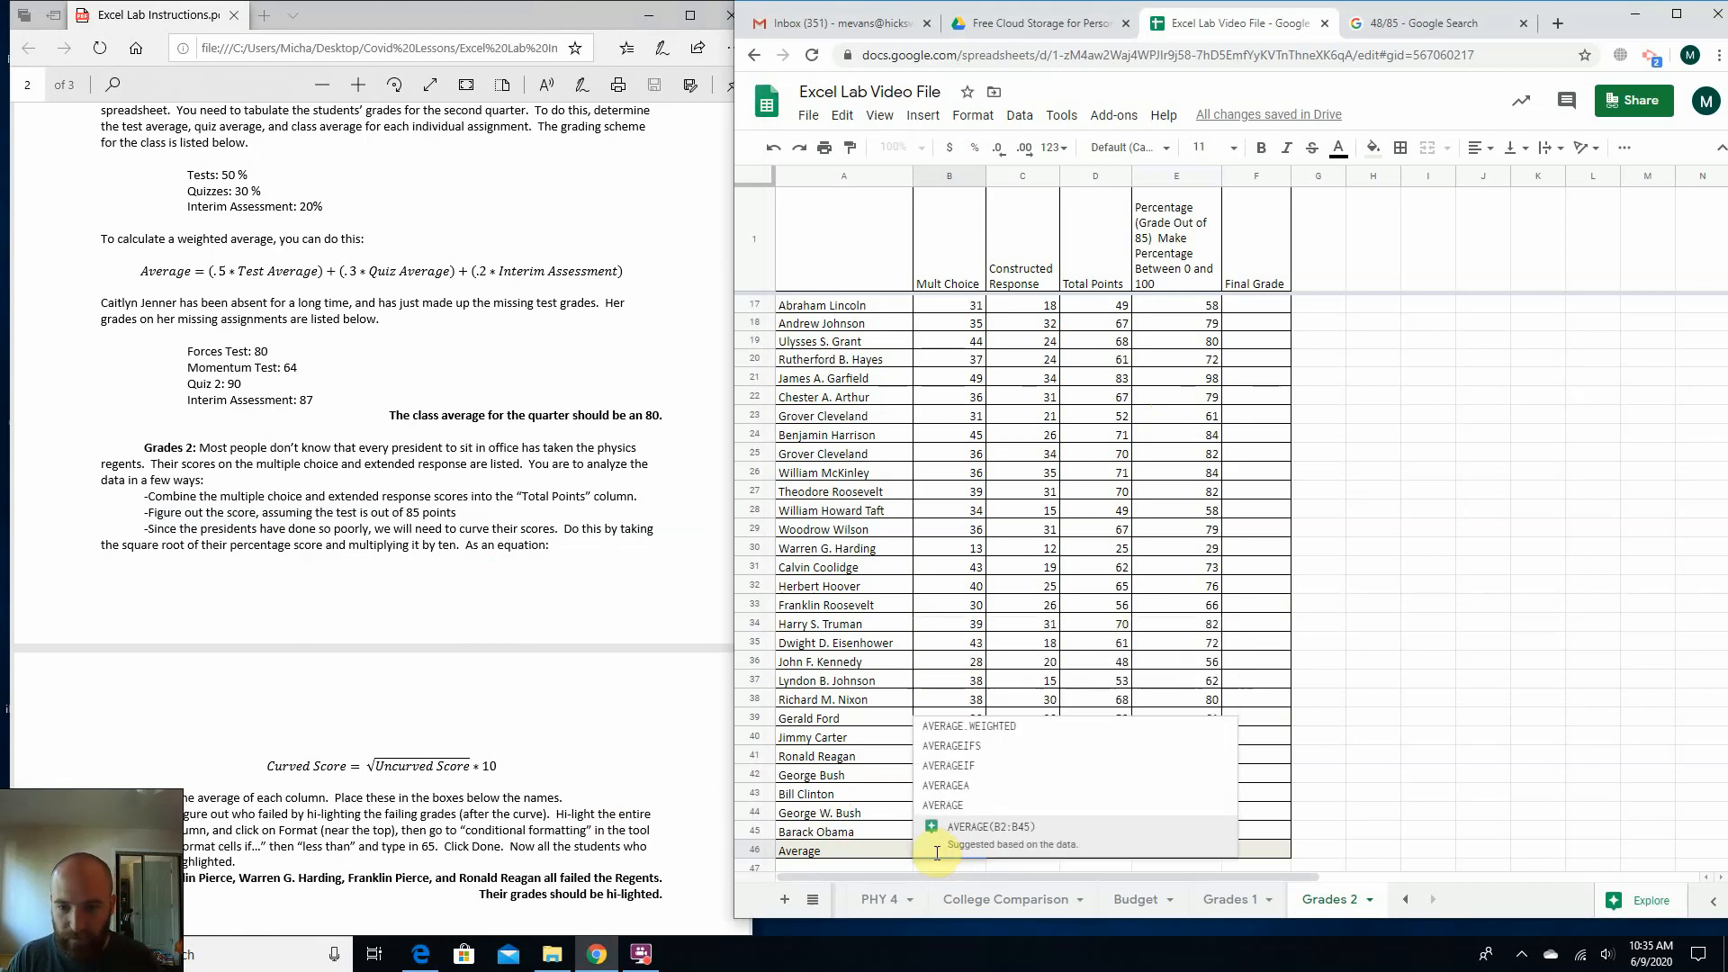
{"action": "scroll", "coordinate": [970, 667], "scroll_direction": "up", "scroll_amount": 5}
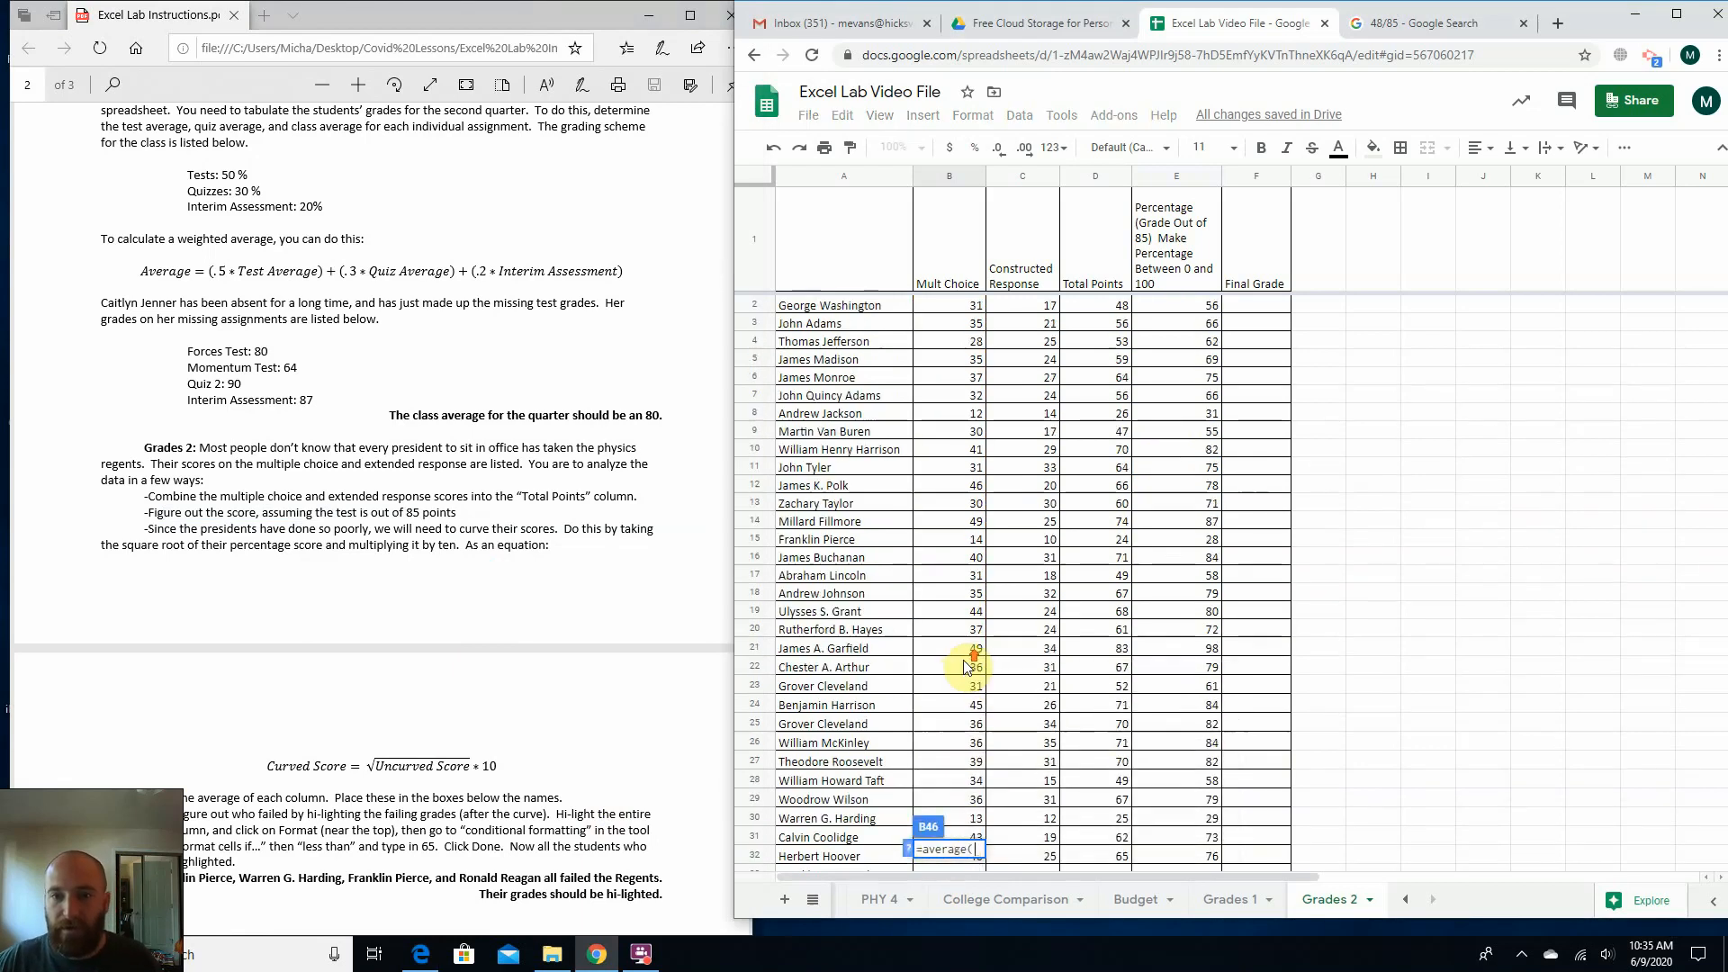
{"action": "left_click_drag", "start_coordinate": [949, 315], "coordinate": [957, 654]}
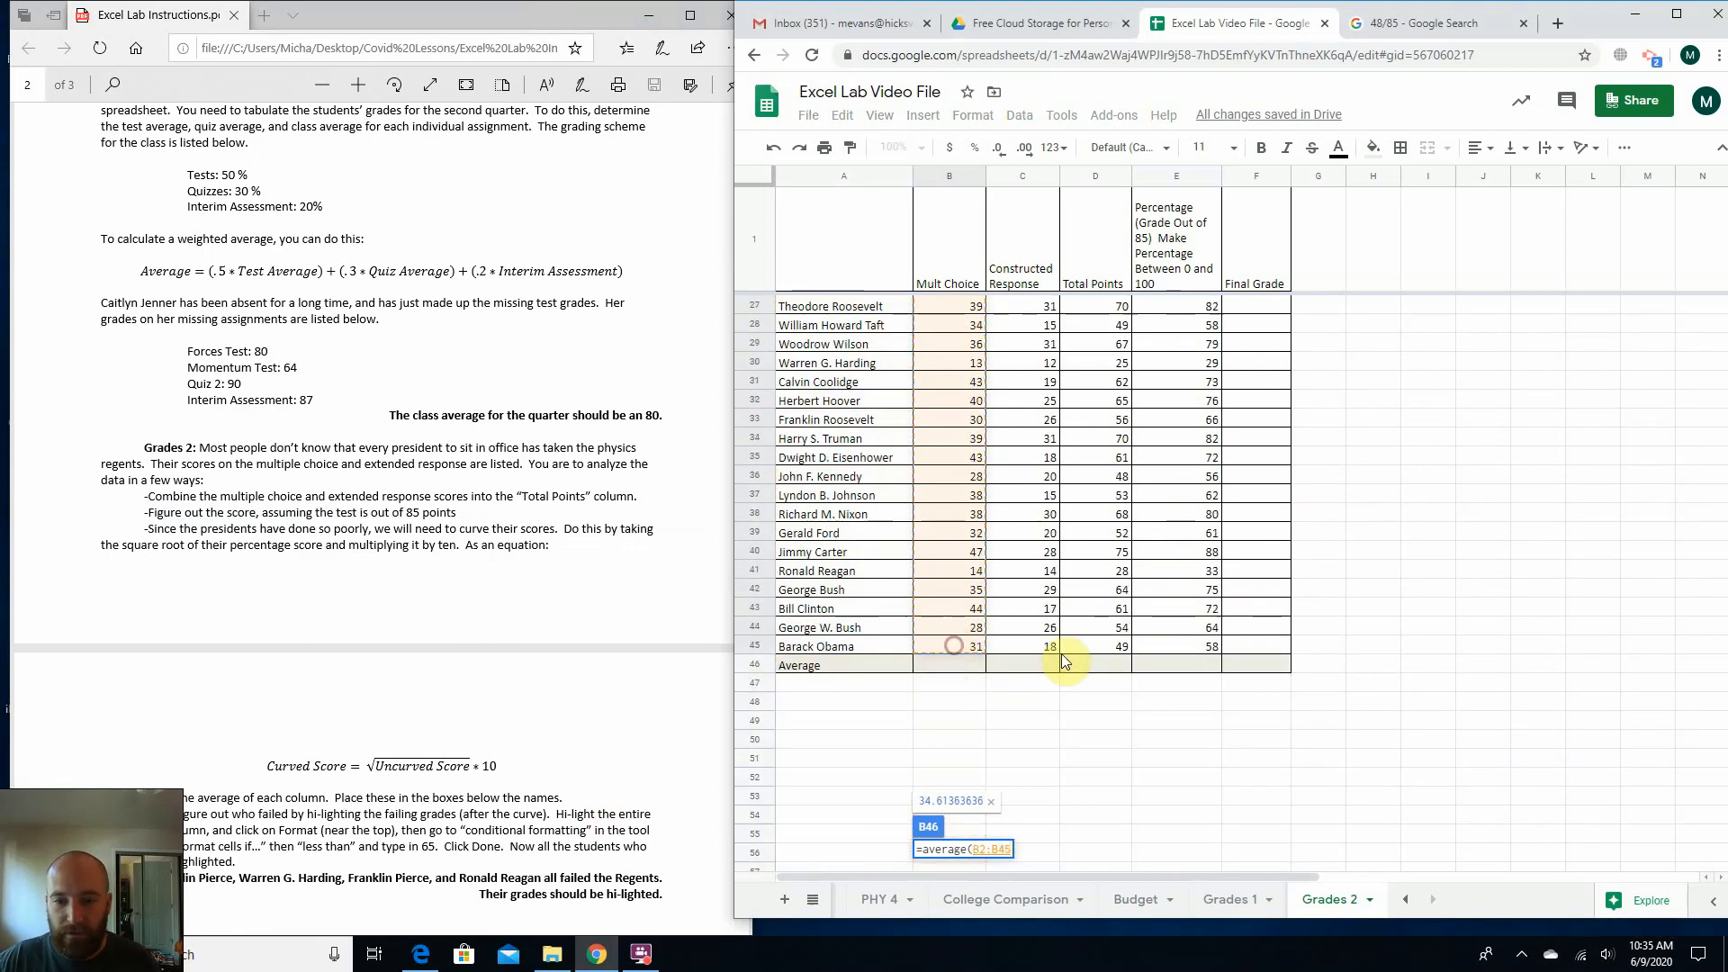
{"action": "type", "text": ")"}
{"action": "key", "text": "Return"}
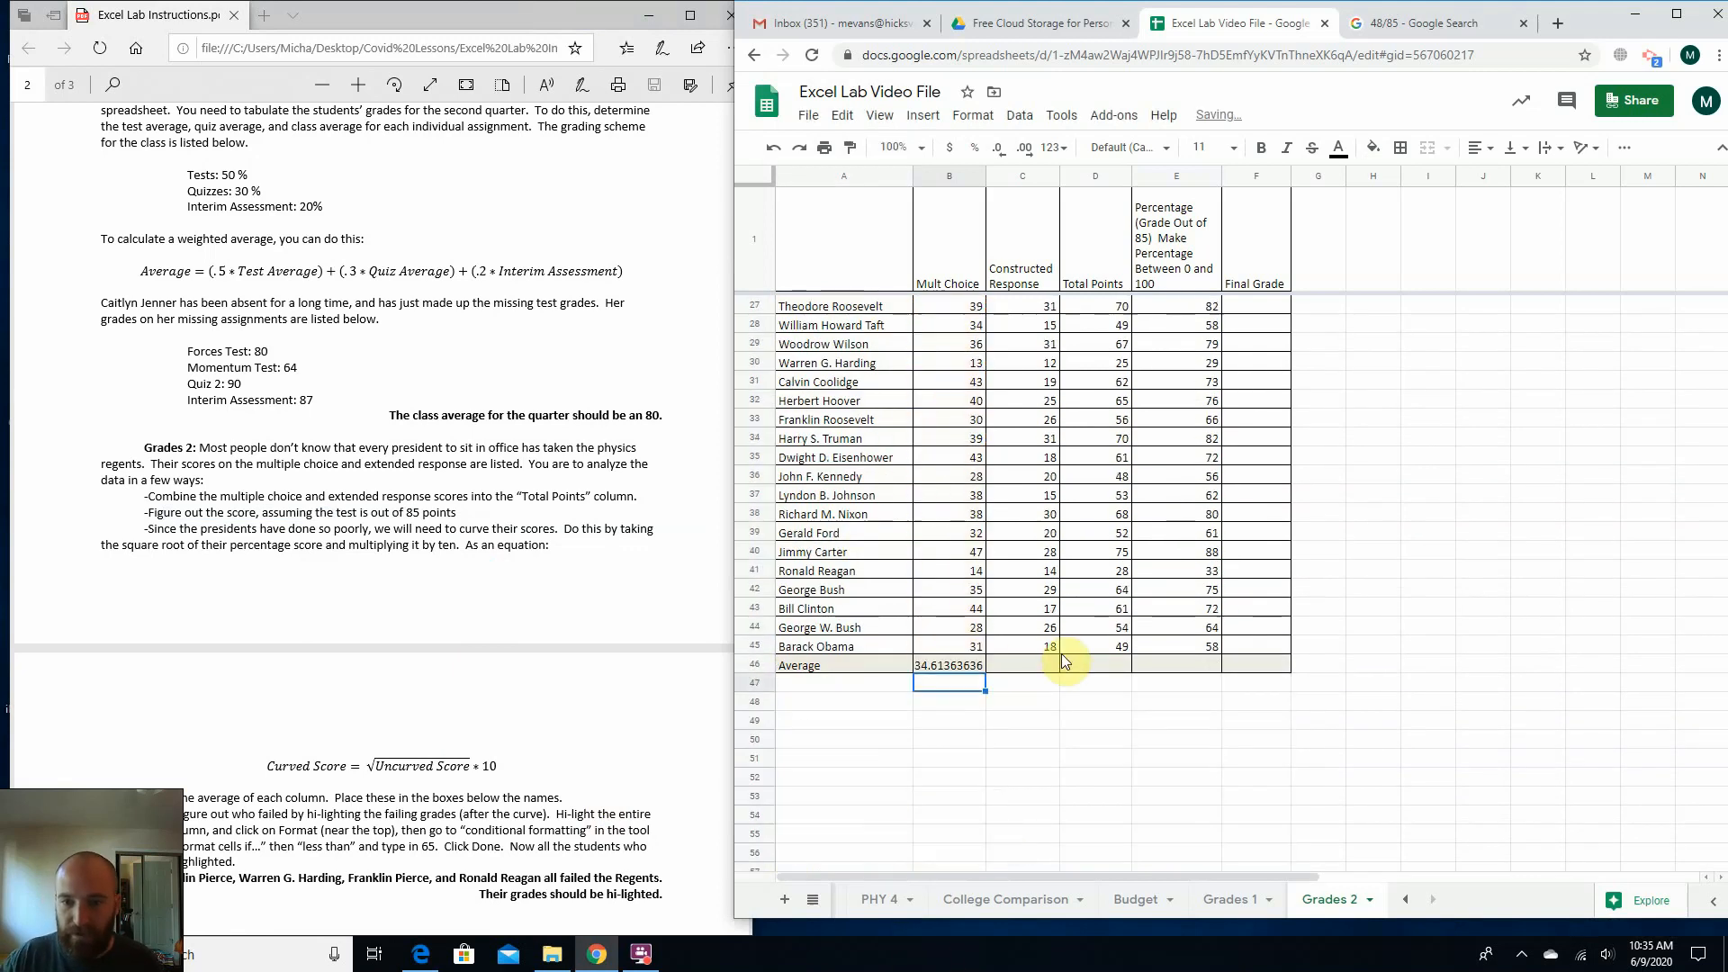
Fill the B46 average formula across the Average row through the Final Grade column.
{"action": "left_click", "coordinate": [972, 672]}
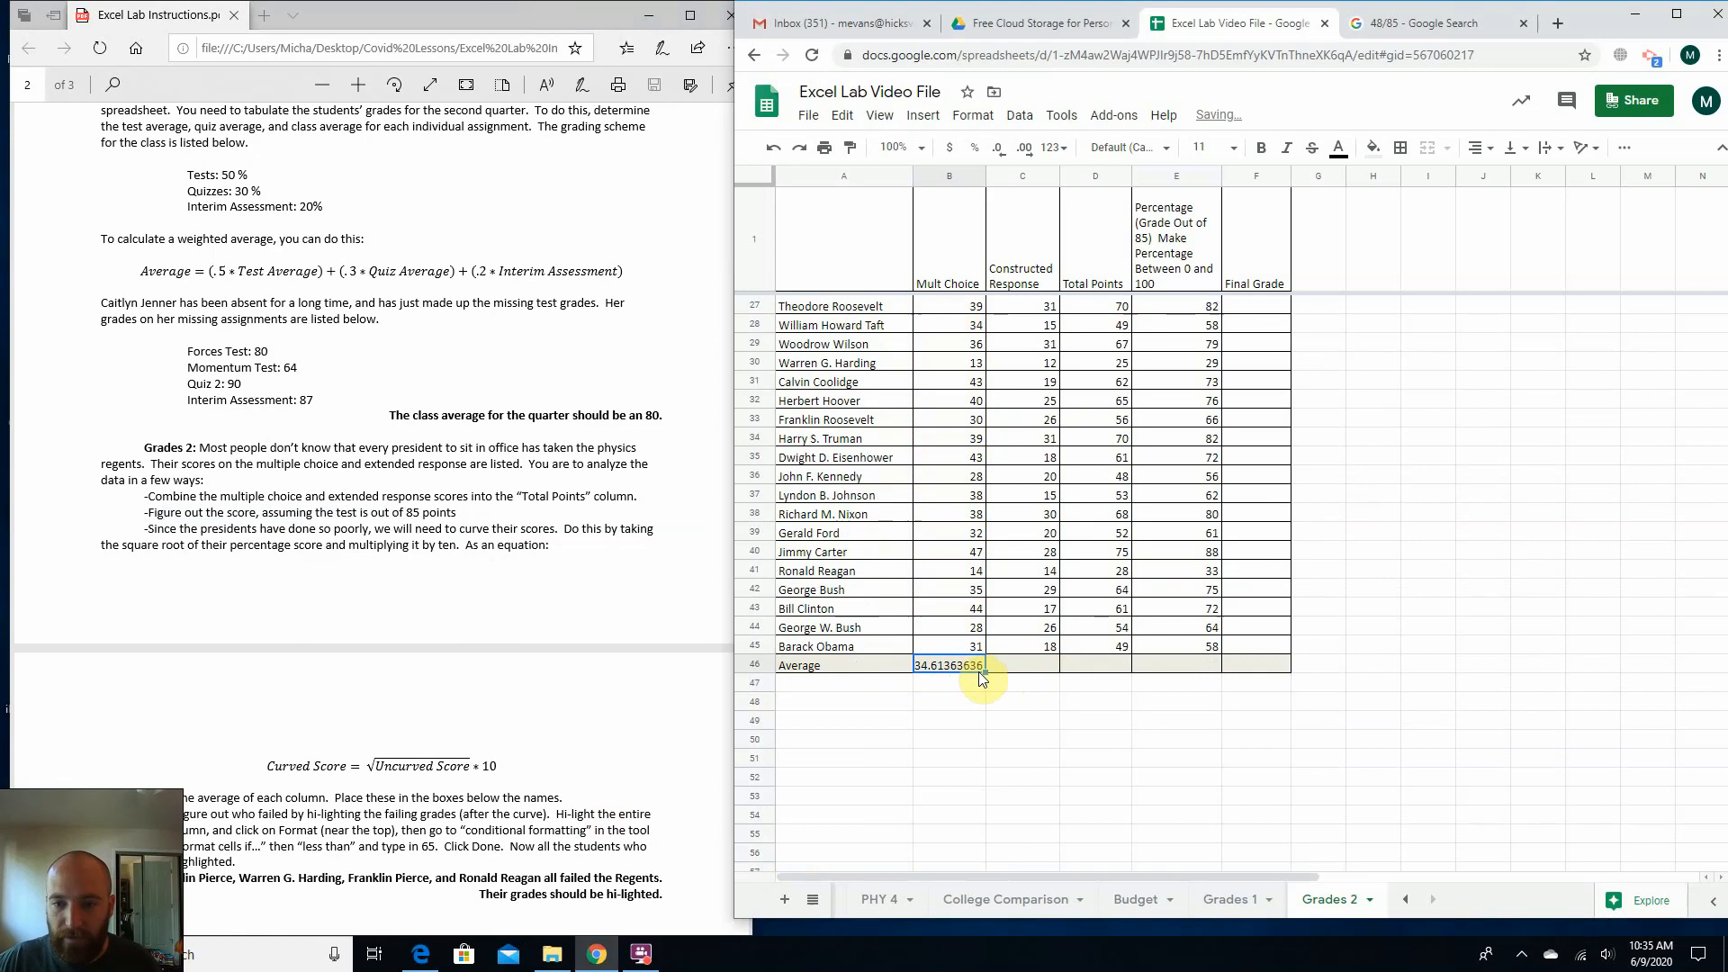
{"action": "left_click_drag", "start_coordinate": [982, 679], "coordinate": [1248, 666]}
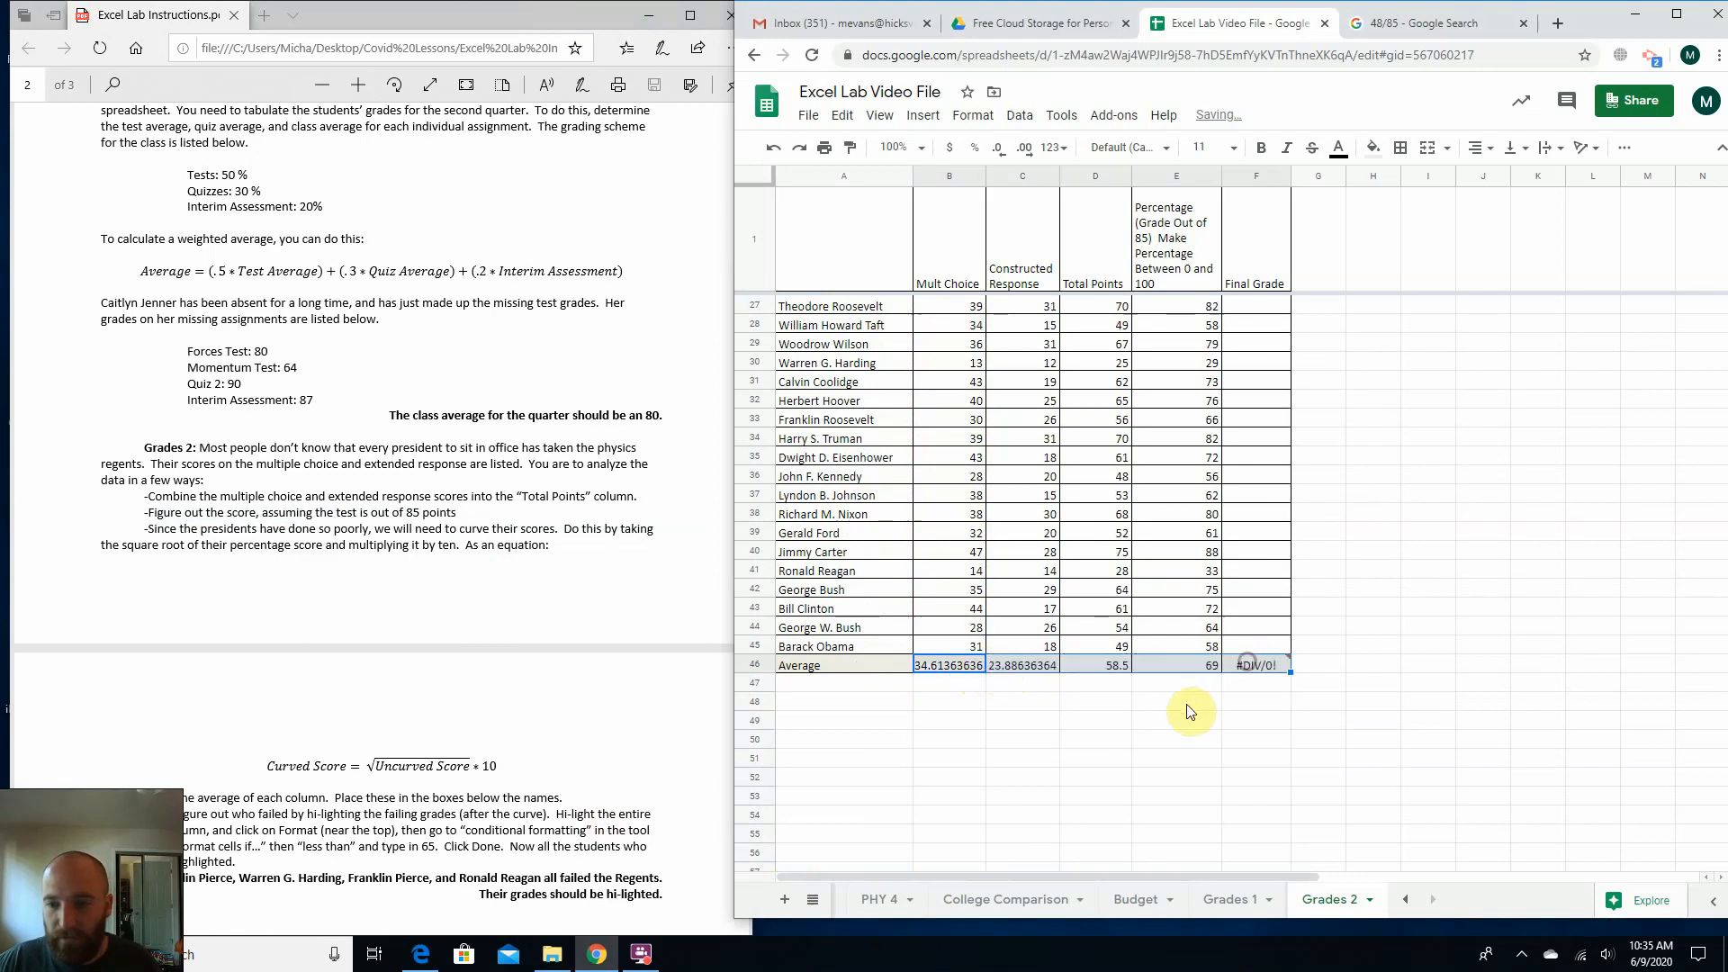
{"action": "left_click", "coordinate": [1202, 666]}
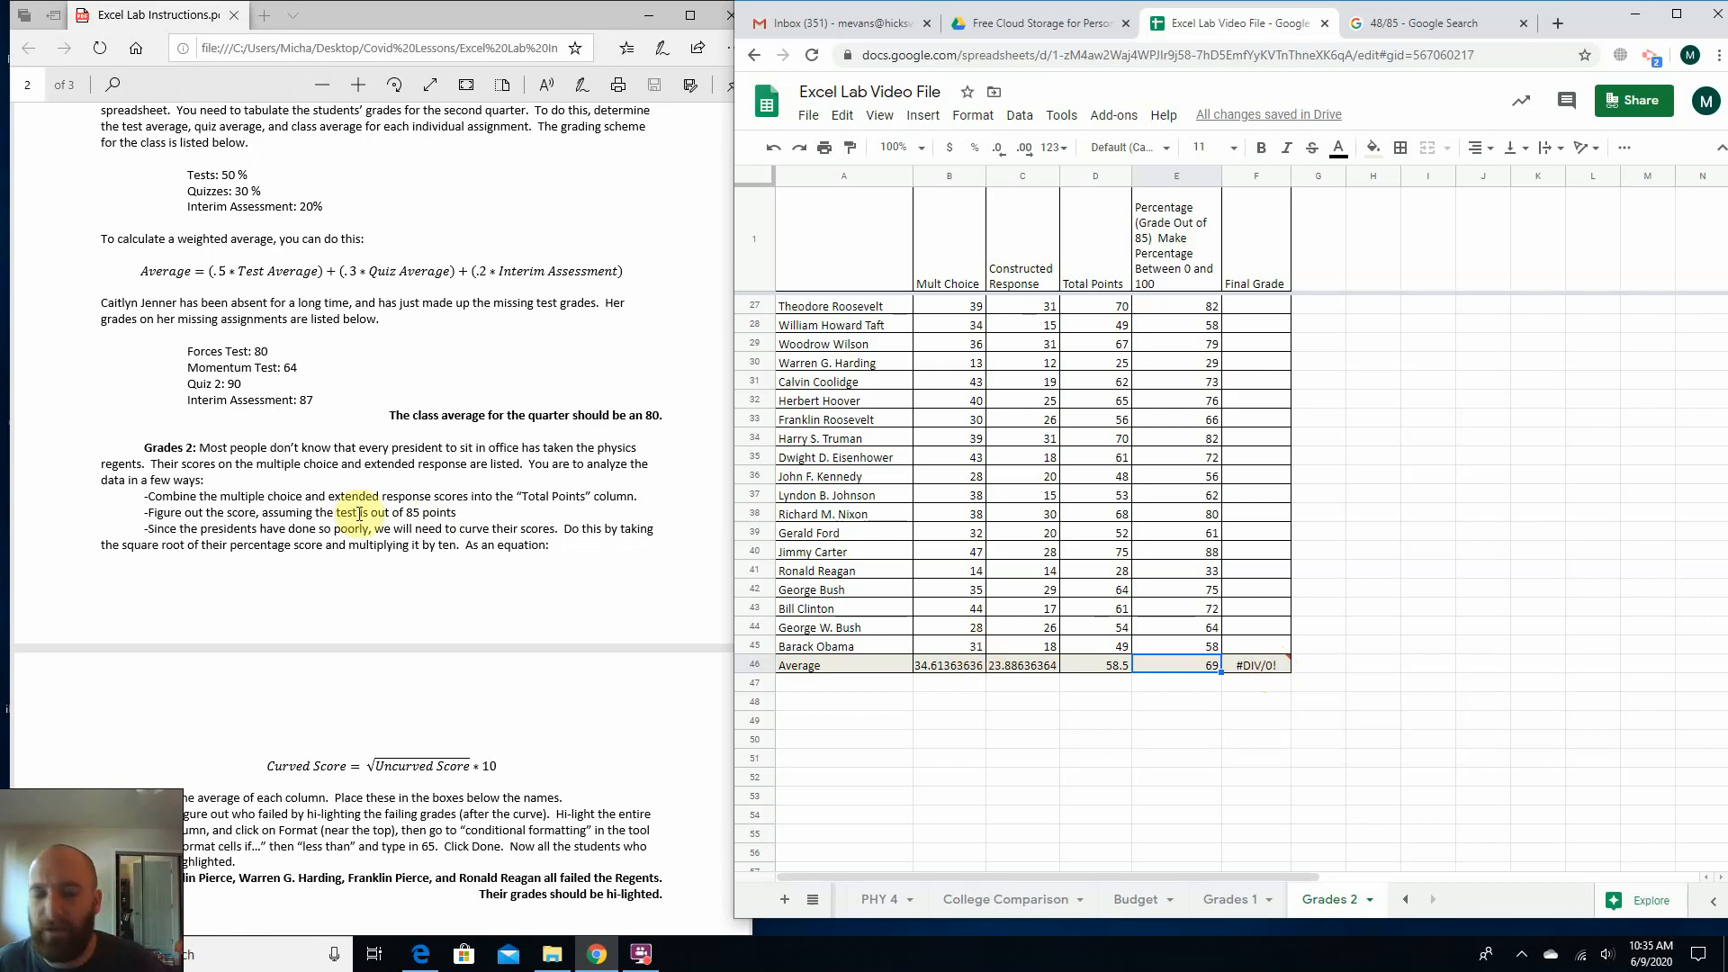
Examine the PDF instruction on curving the presidents' scores, including the Curved Score equation.
{"action": "left_click_drag", "start_coordinate": [143, 529], "coordinate": [350, 549]}
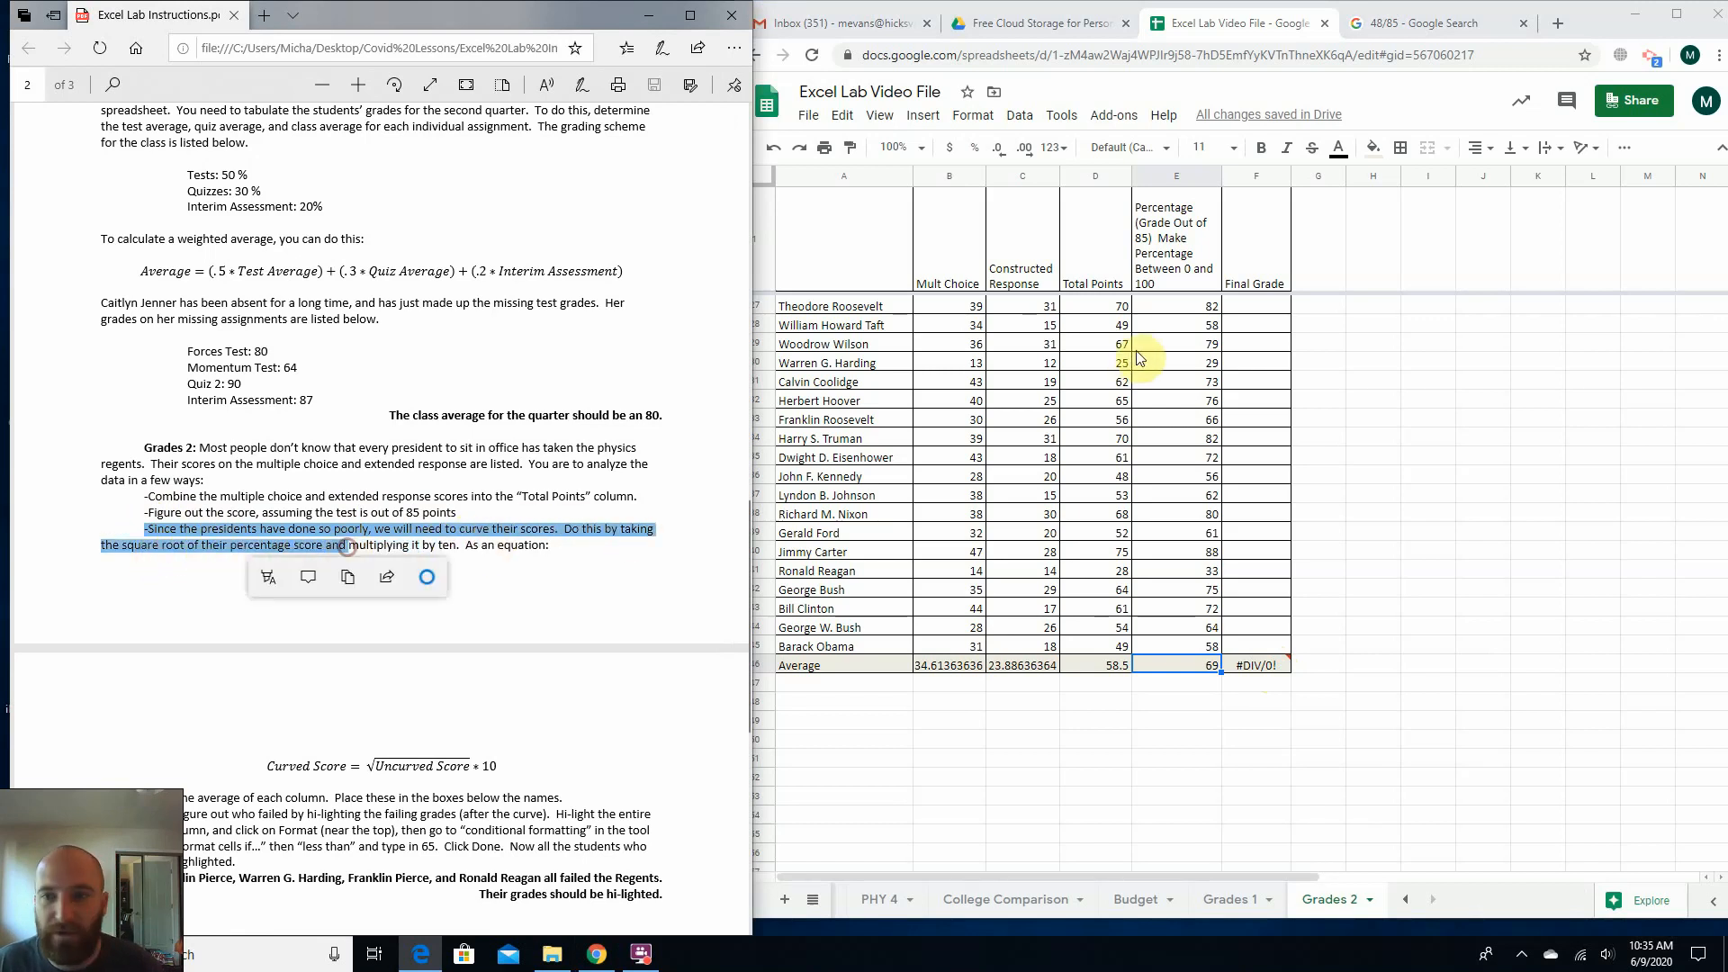
{"action": "left_click_drag", "start_coordinate": [1197, 326], "coordinate": [1160, 480]}
{"action": "left_click", "coordinate": [1159, 477]}
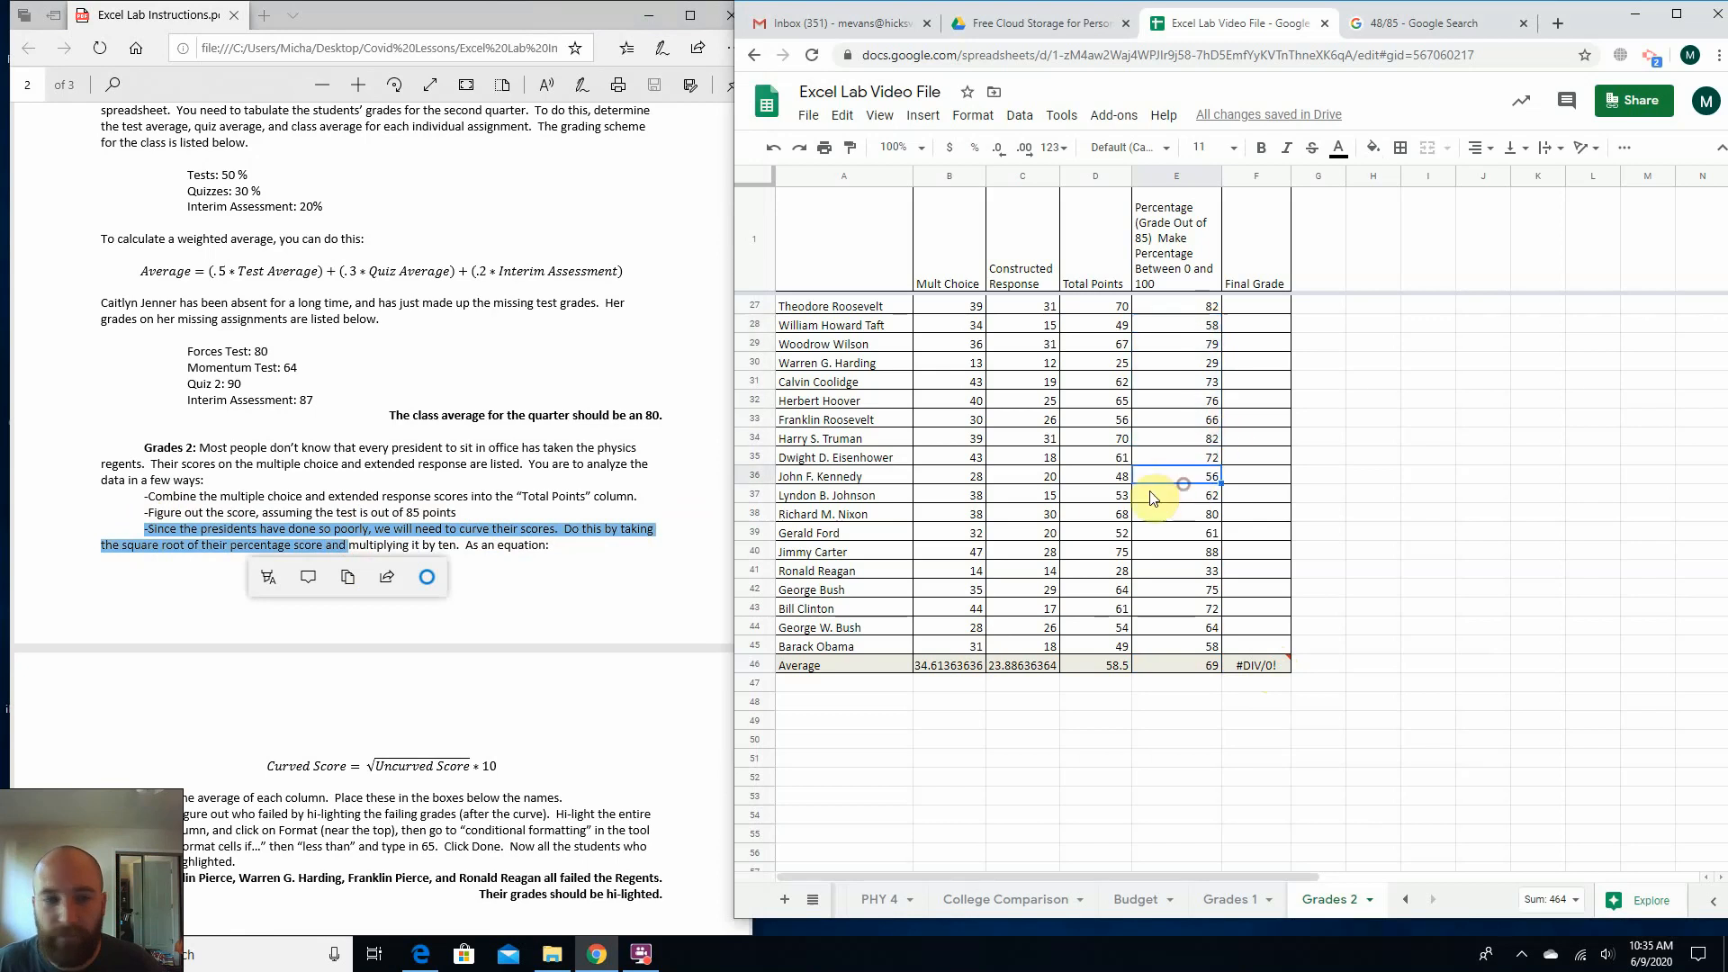
{"action": "left_click", "coordinate": [525, 517]}
{"action": "scroll", "coordinate": [348, 783], "scroll_direction": "down", "scroll_amount": 1}
{"action": "scroll", "coordinate": [347, 776], "scroll_direction": "down", "scroll_amount": 2}
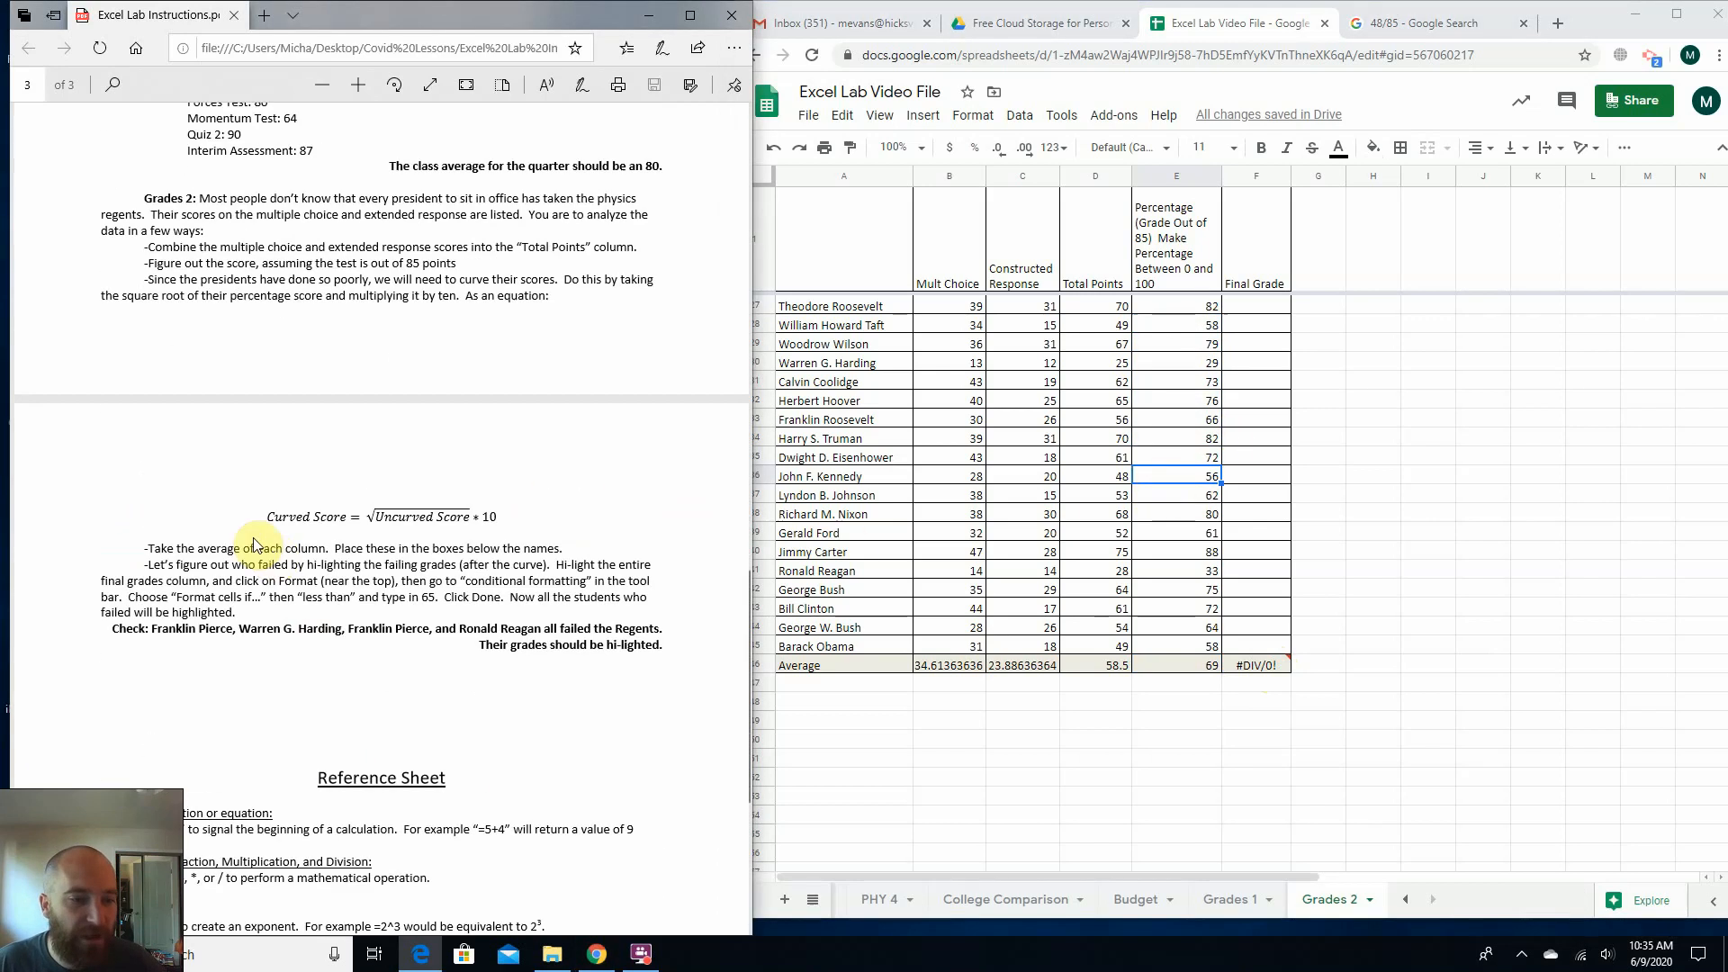
{"action": "left_click_drag", "start_coordinate": [270, 517], "coordinate": [407, 484]}
{"action": "left_click", "coordinate": [407, 484]}
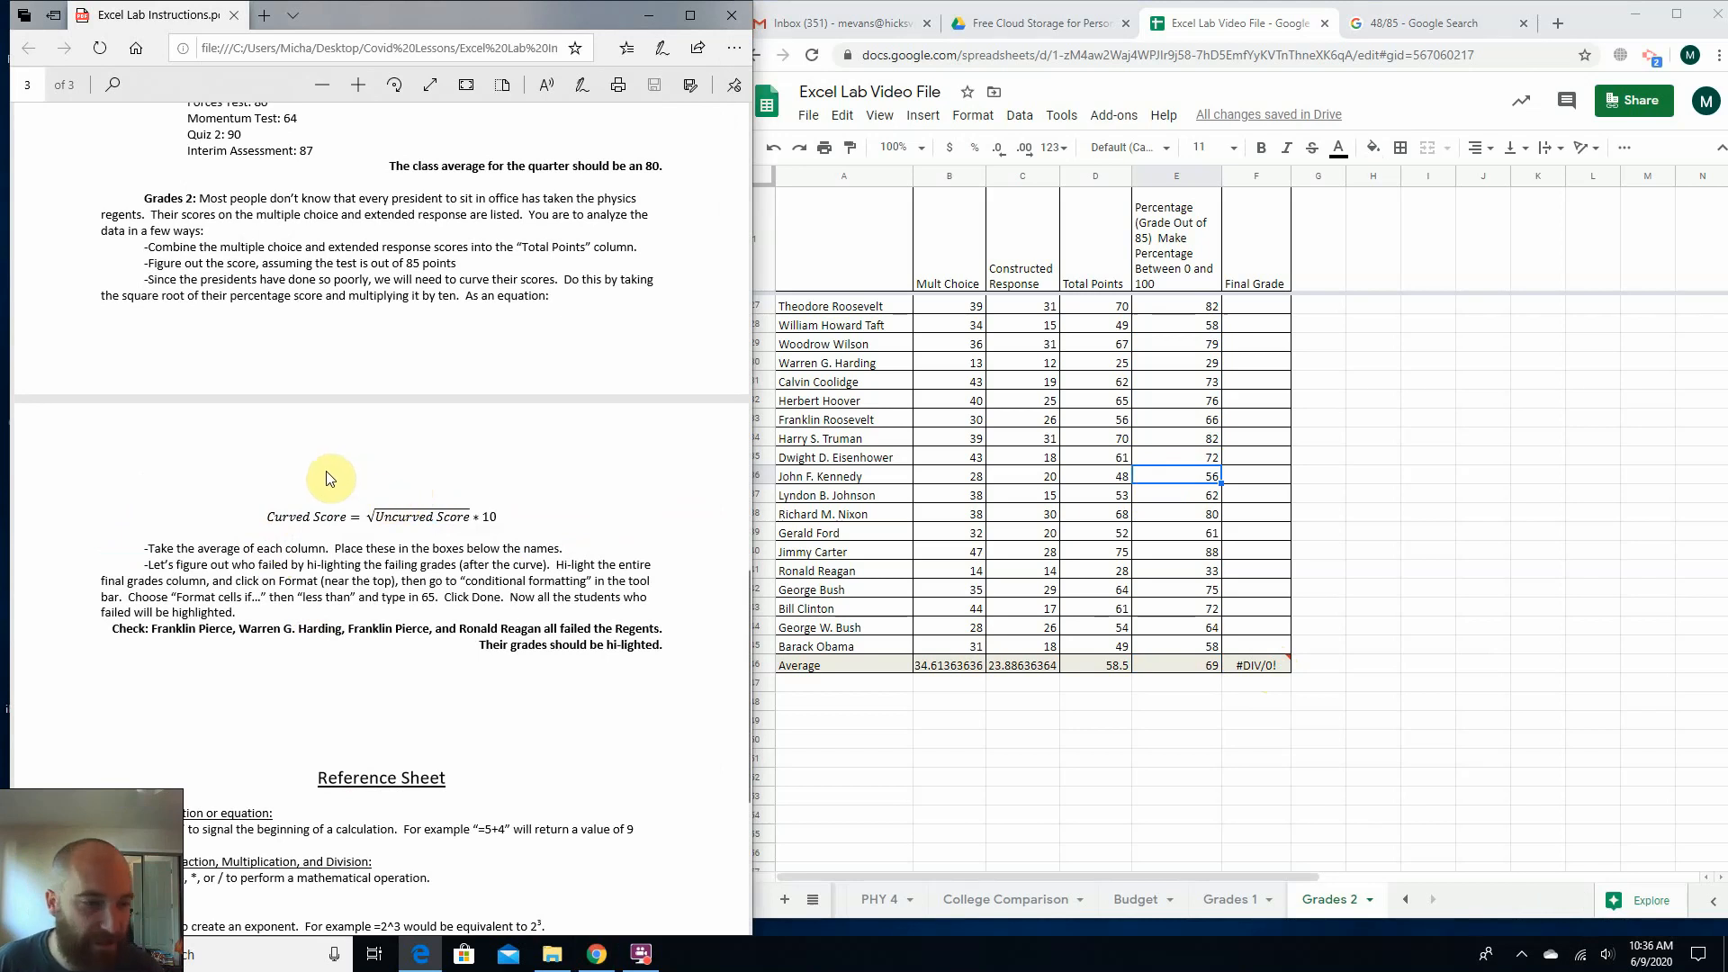
{"action": "scroll", "coordinate": [432, 517], "scroll_direction": "up", "scroll_amount": 8}
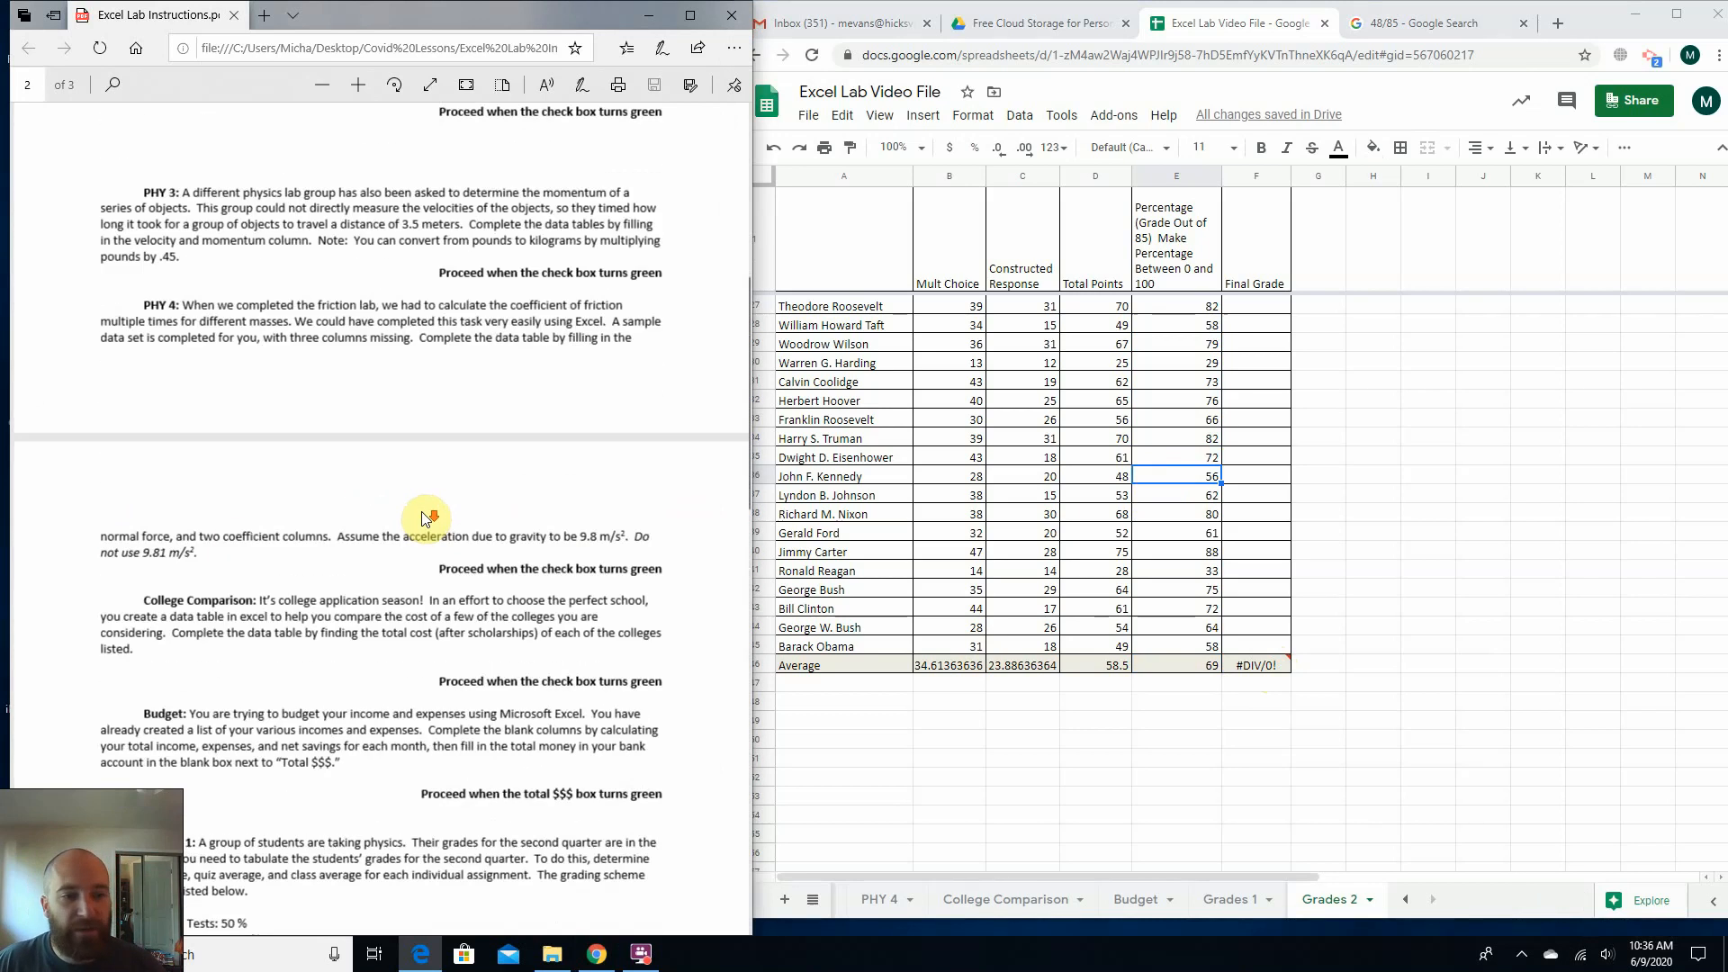
{"action": "scroll", "coordinate": [428, 517], "scroll_direction": "down", "scroll_amount": 6}
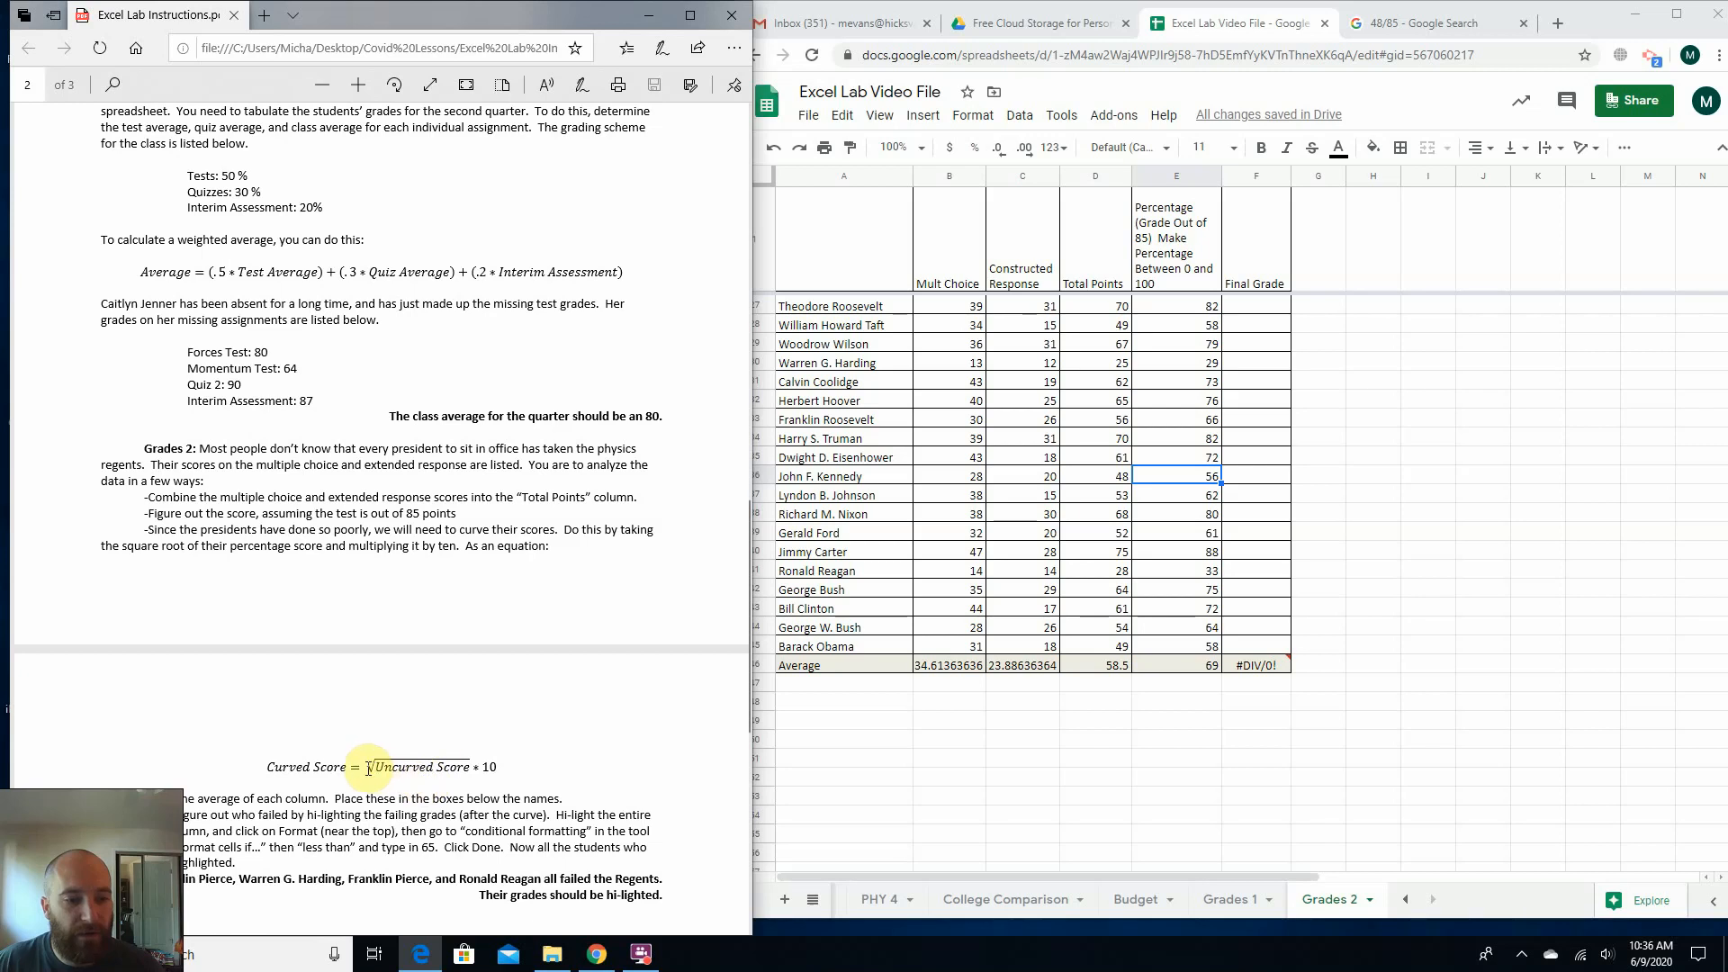
{"action": "left_click_drag", "start_coordinate": [369, 767], "coordinate": [490, 765]}
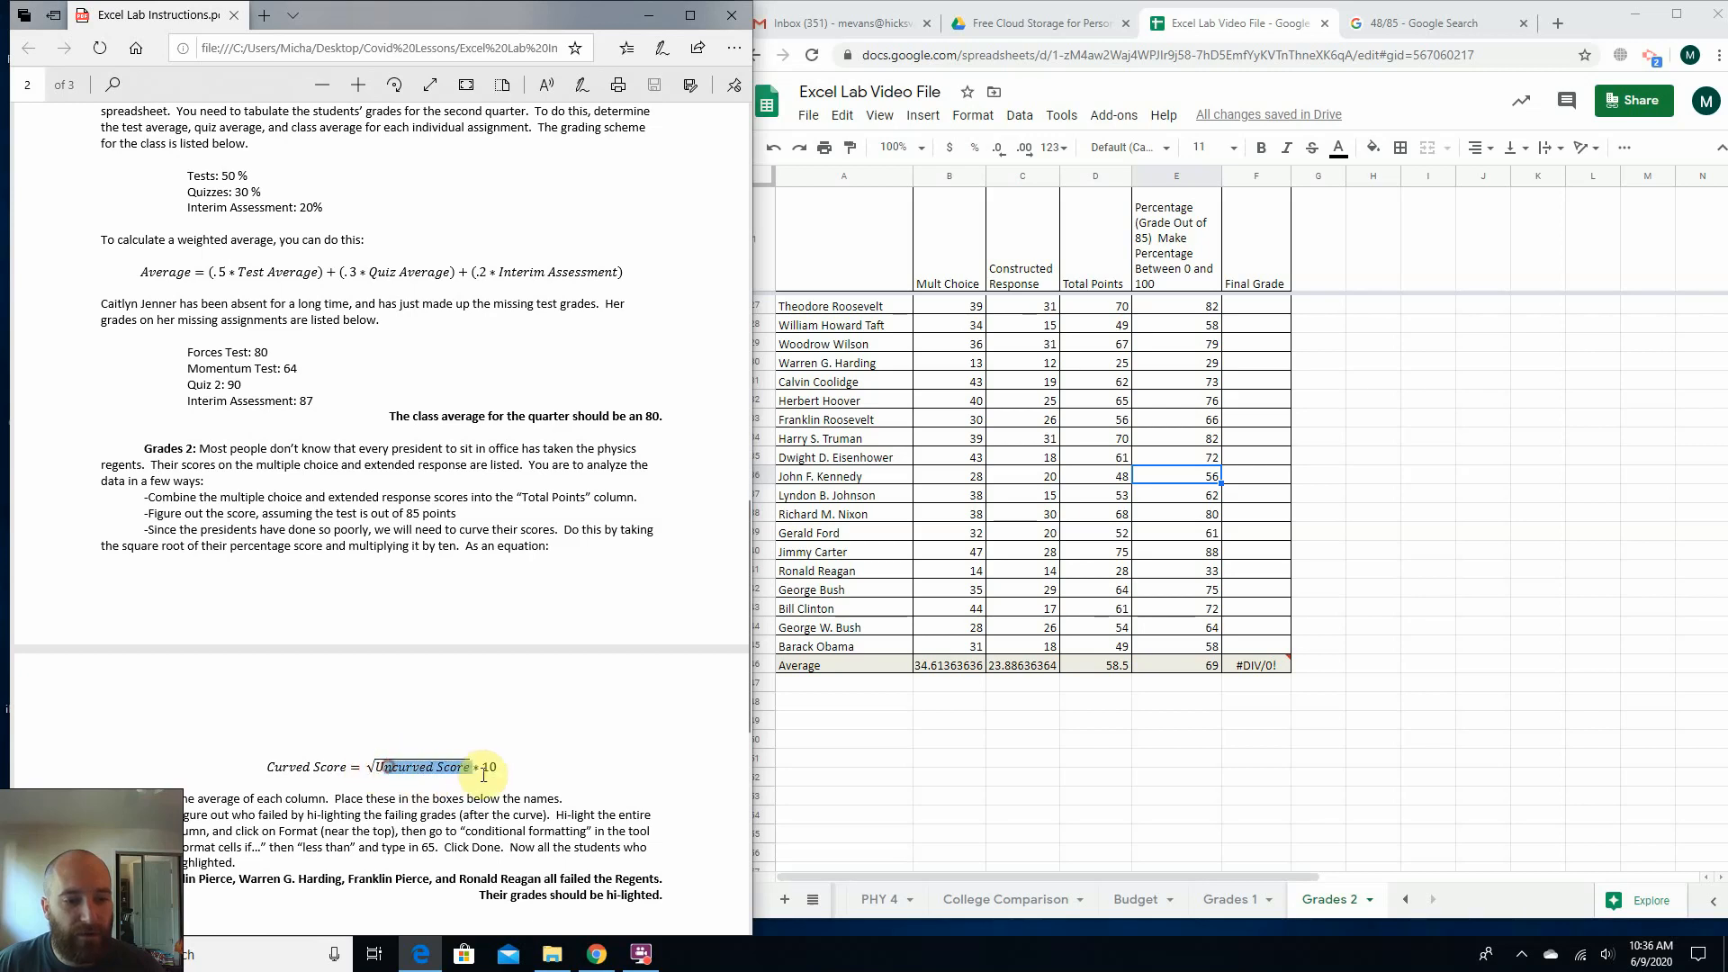
{"action": "left_click", "coordinate": [387, 762]}
{"action": "left_click", "coordinate": [488, 763]}
Enter the curved score formula =sqrt(e2)*10 in F2 for George Washington's Final Grade.
{"action": "left_click", "coordinate": [1262, 309]}
{"action": "scroll", "coordinate": [1264, 320], "scroll_direction": "up", "scroll_amount": 5}
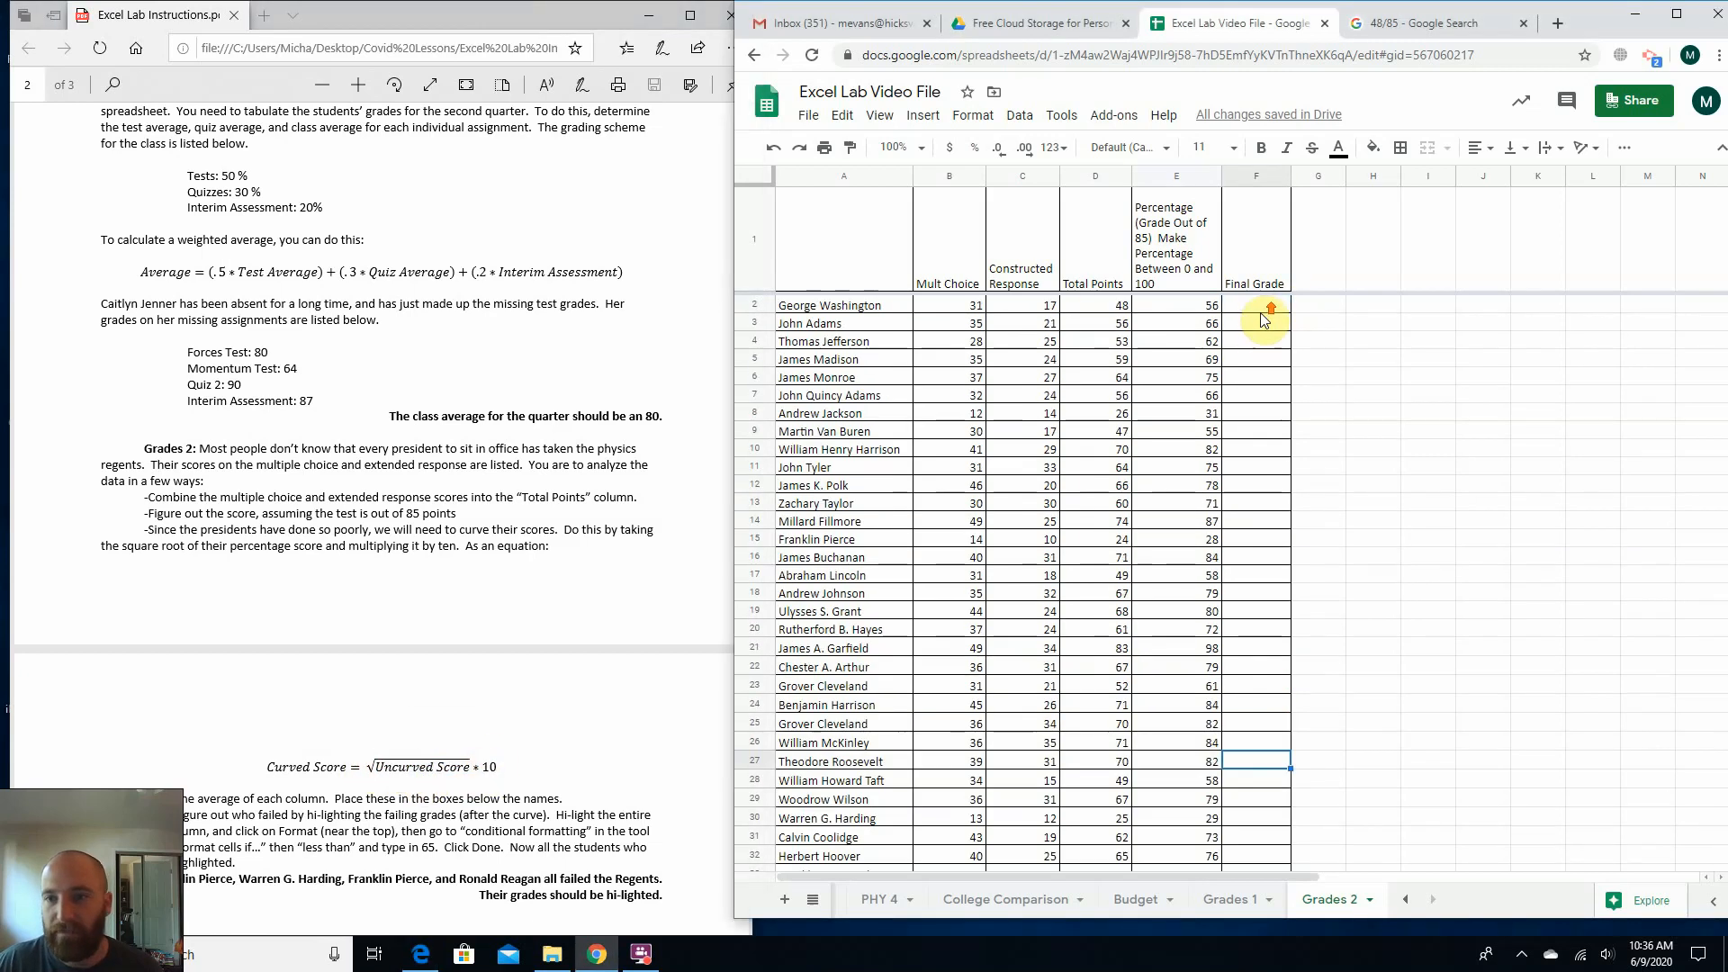
{"action": "left_click", "coordinate": [1266, 307]}
{"action": "type", "text": "="}
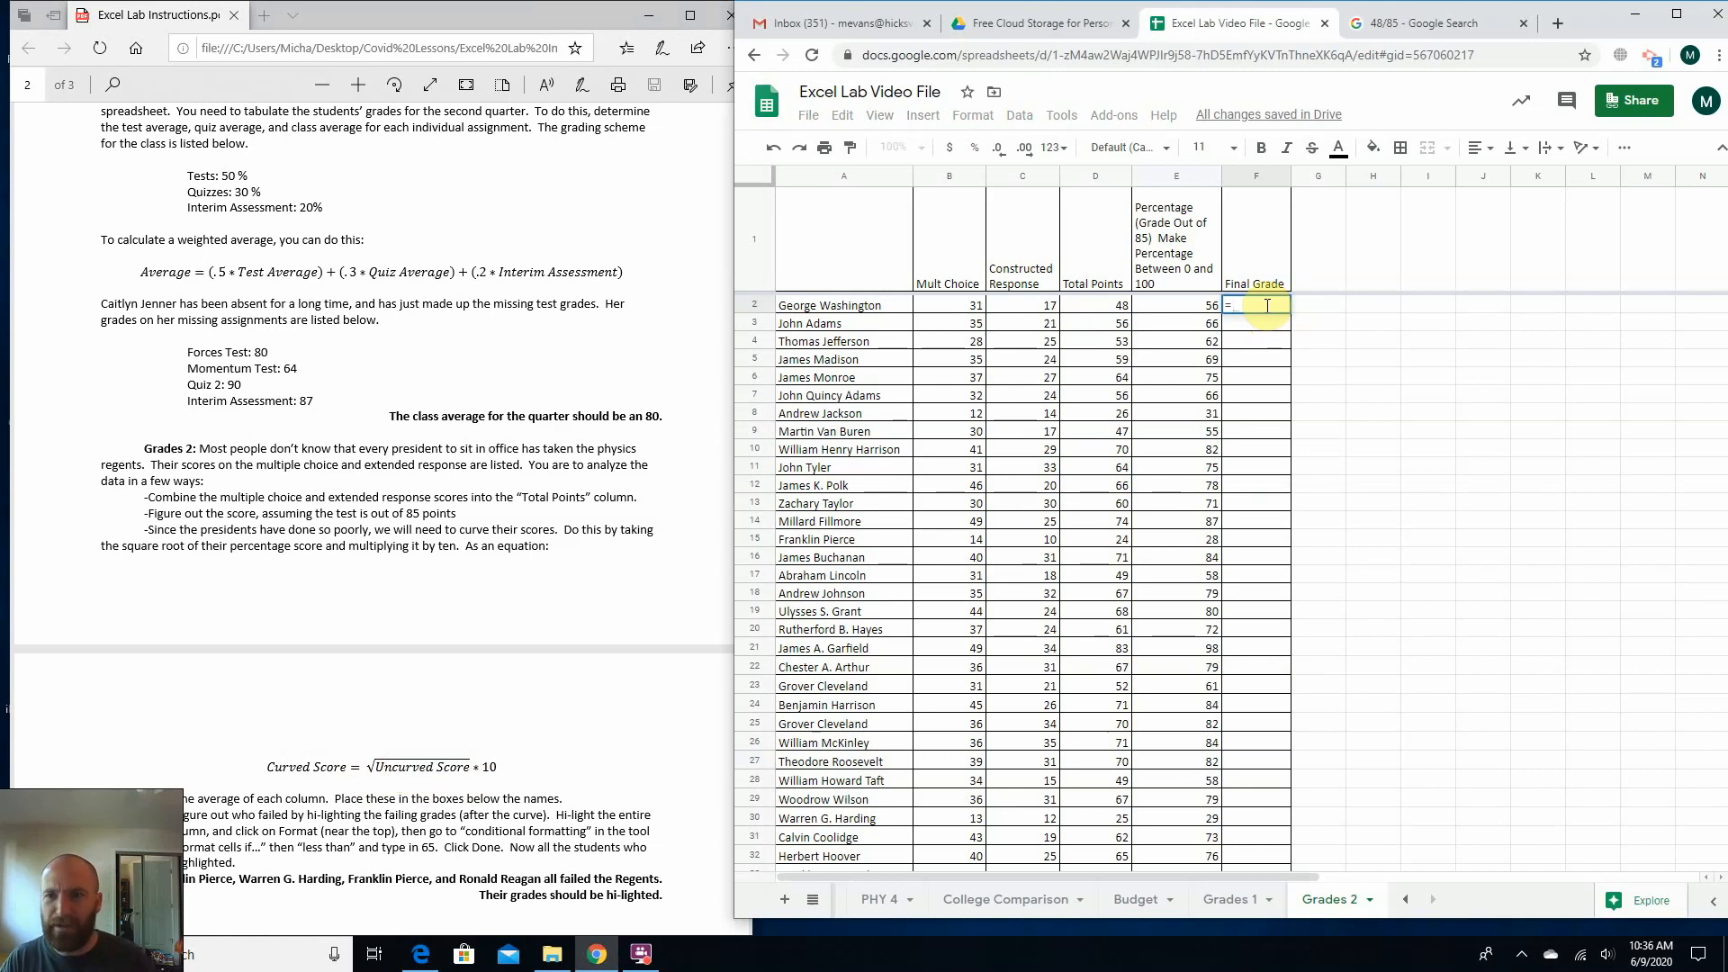
{"action": "type", "text": "s"}
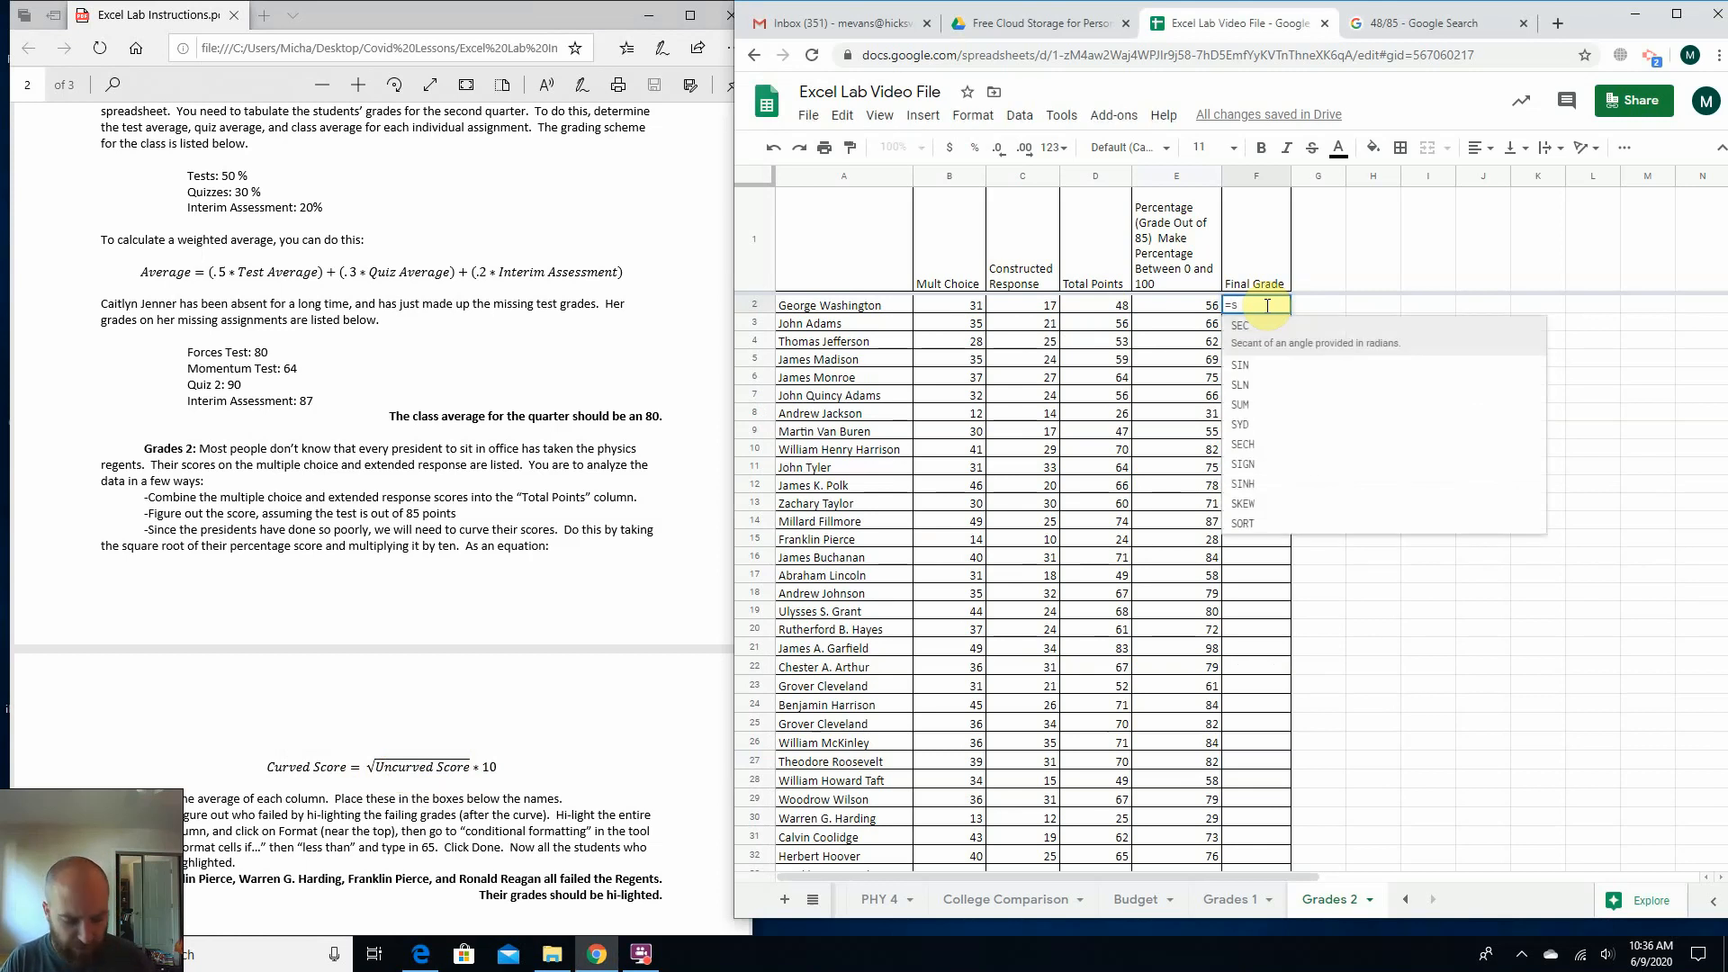
{"action": "type", "text": "qrt"}
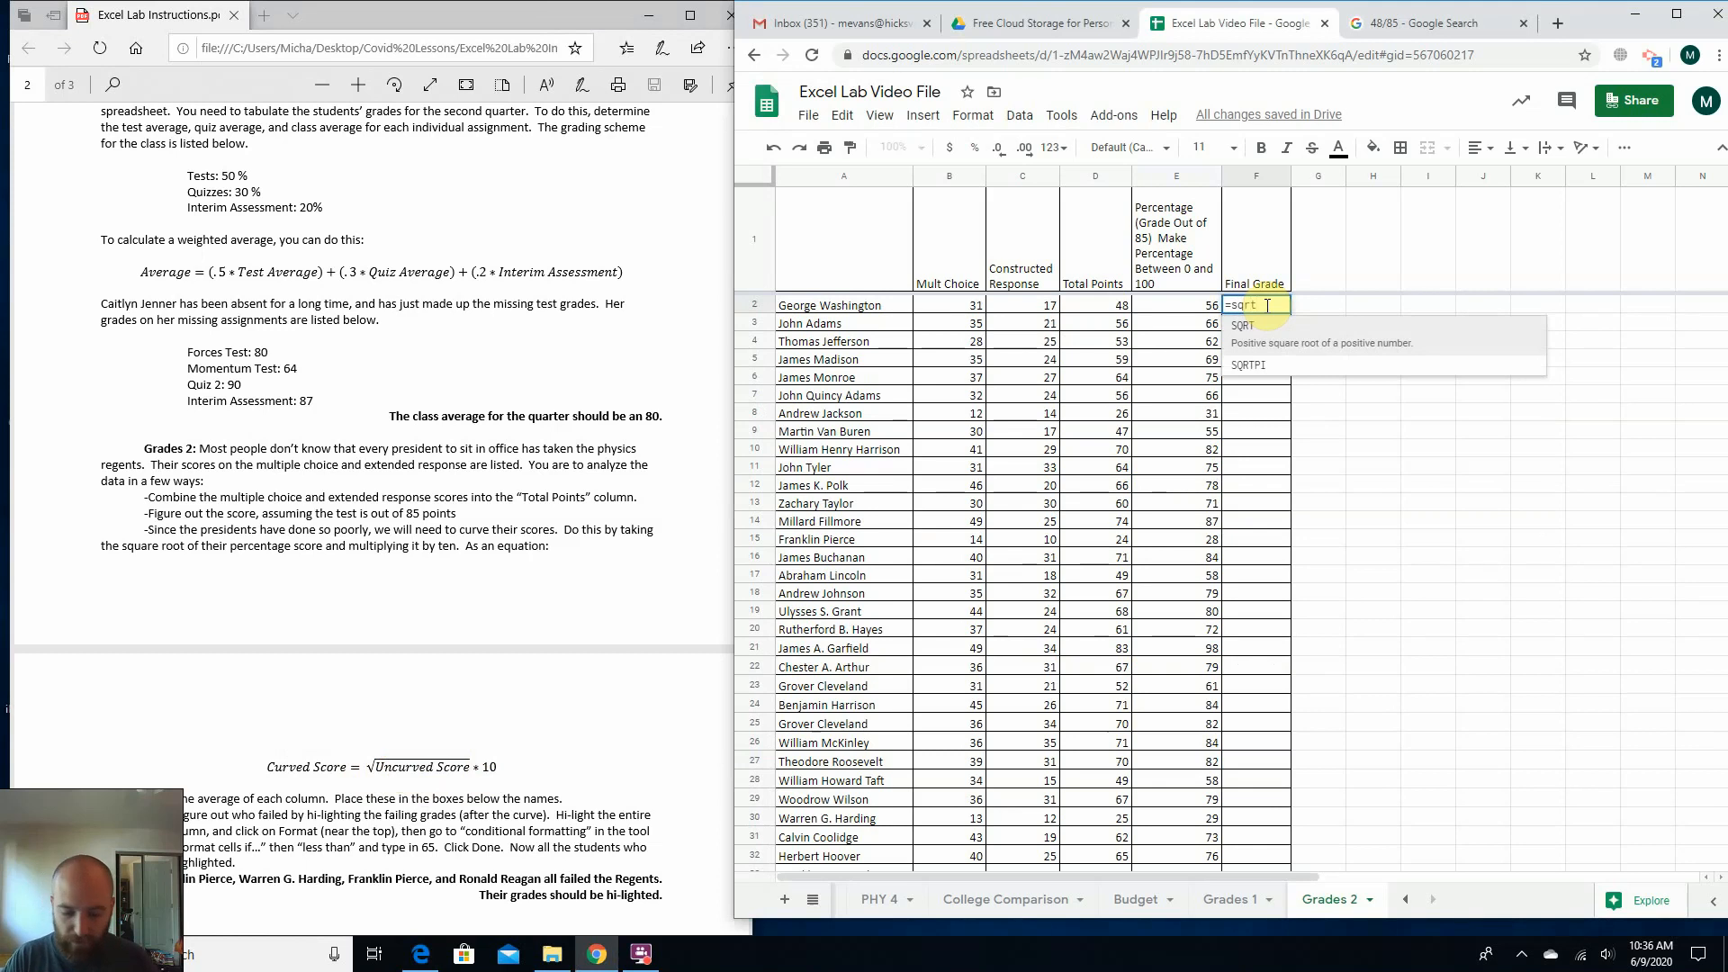
{"action": "type", "text": "("}
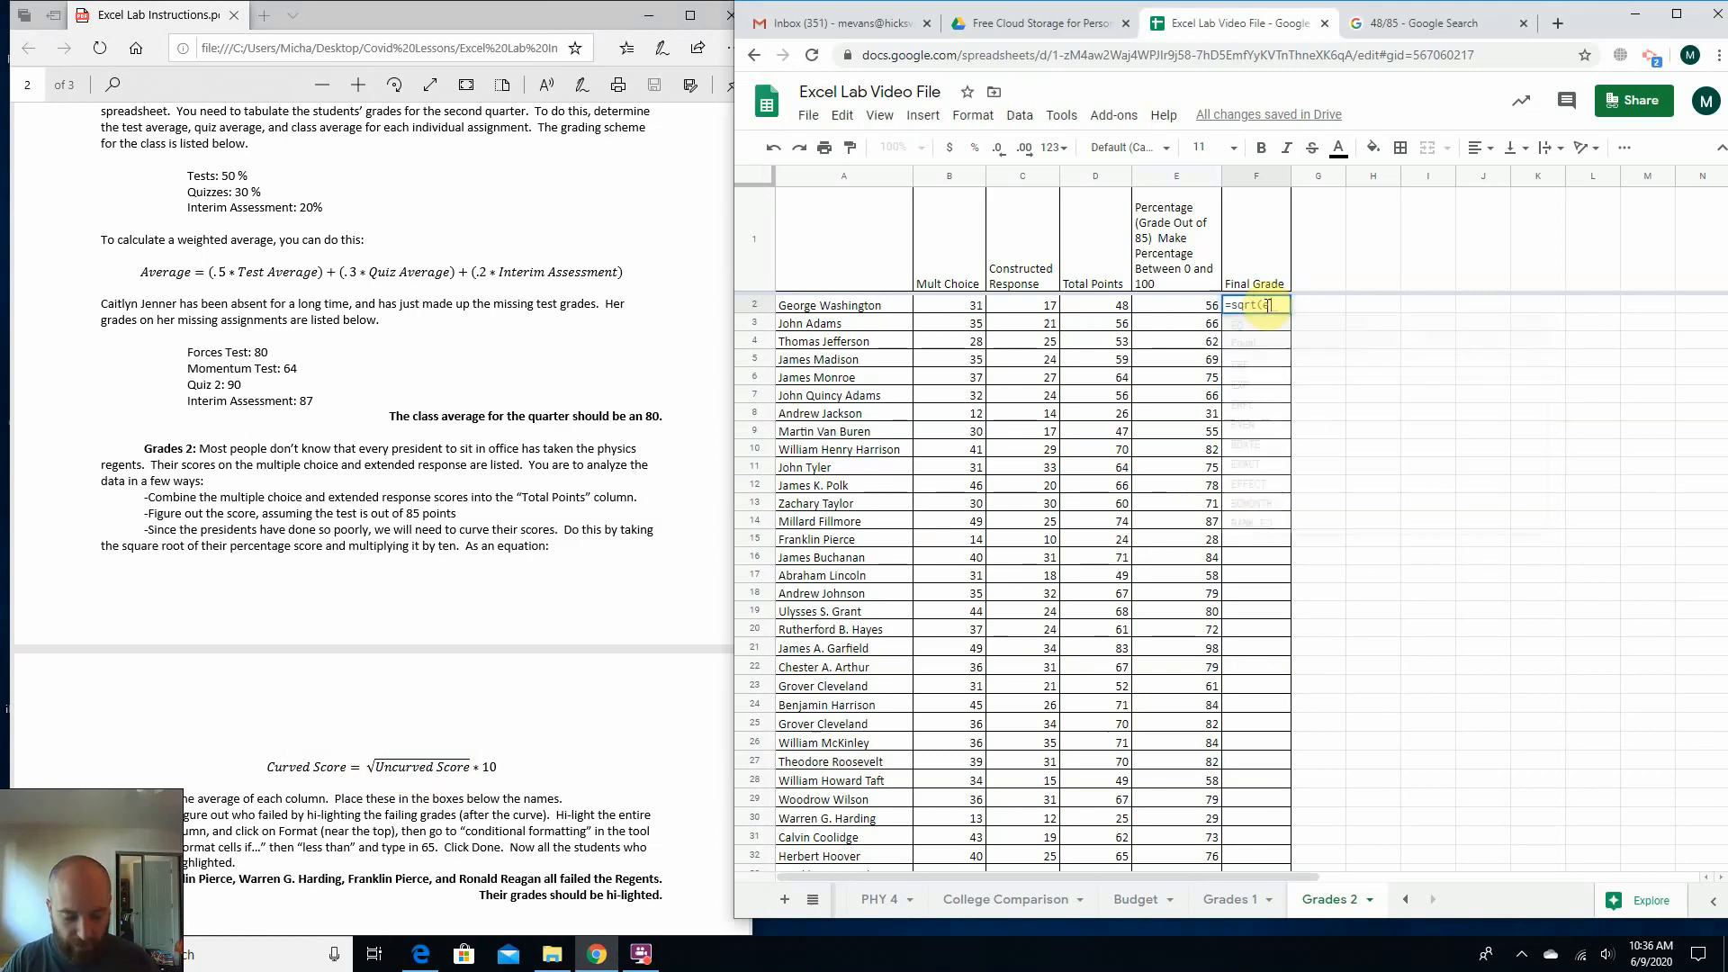
{"action": "type", "text": "e2)"}
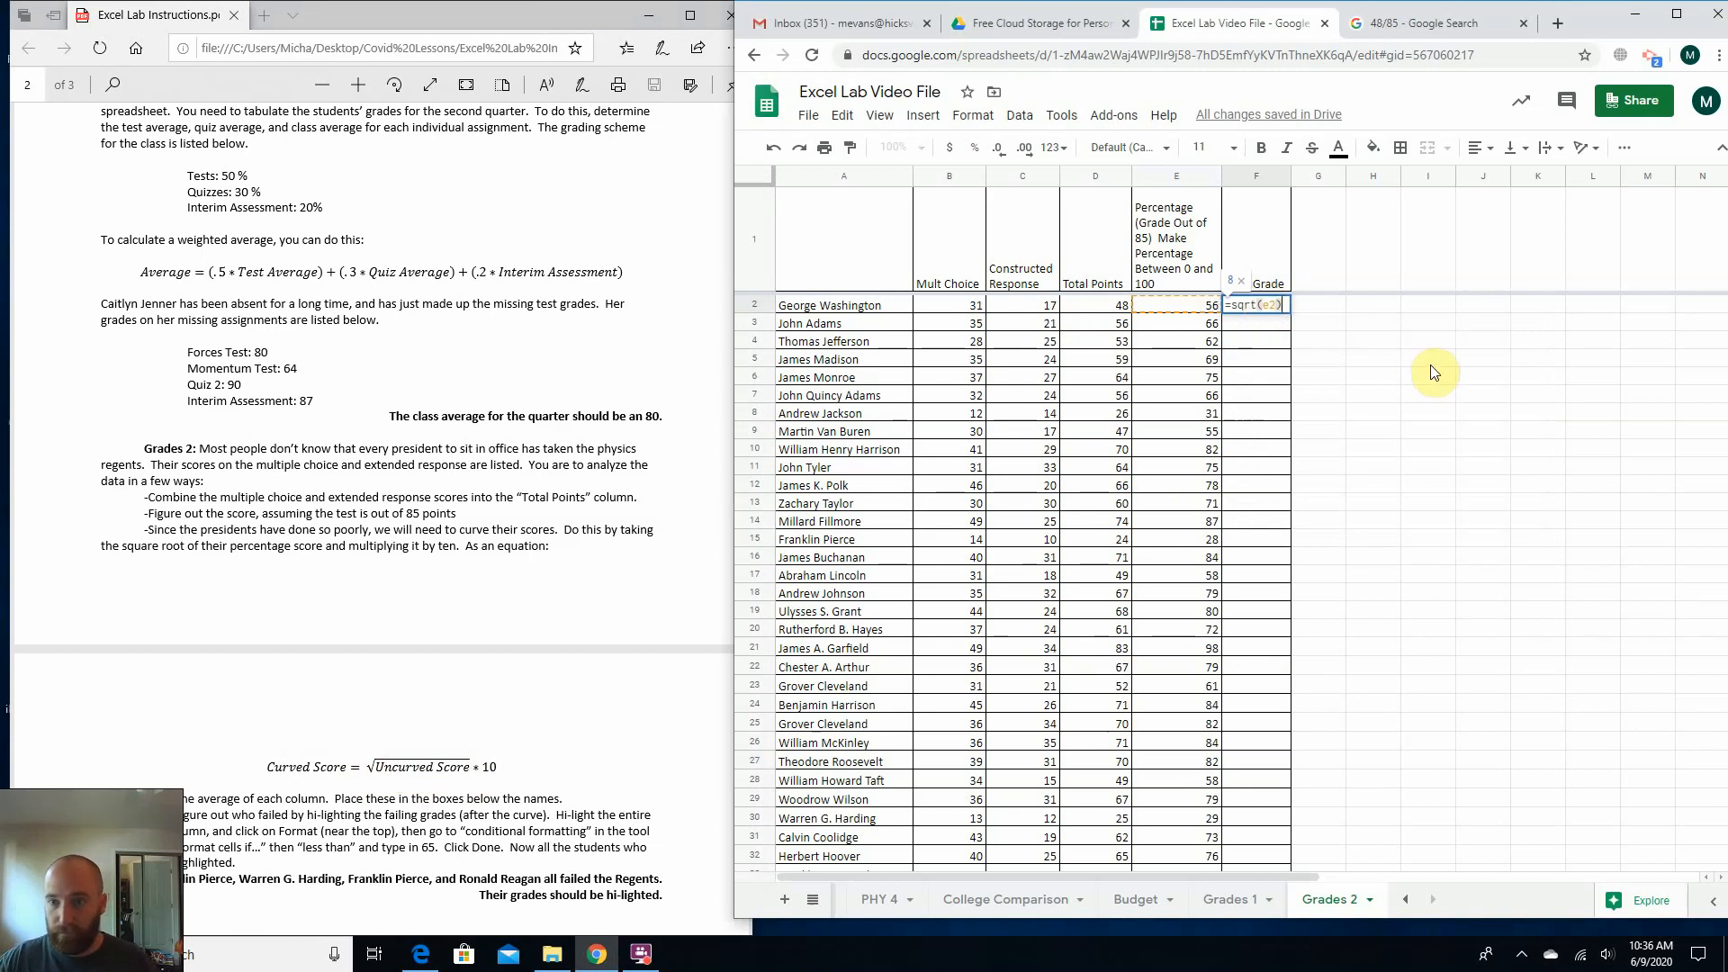
{"action": "type", "text": "*10"}
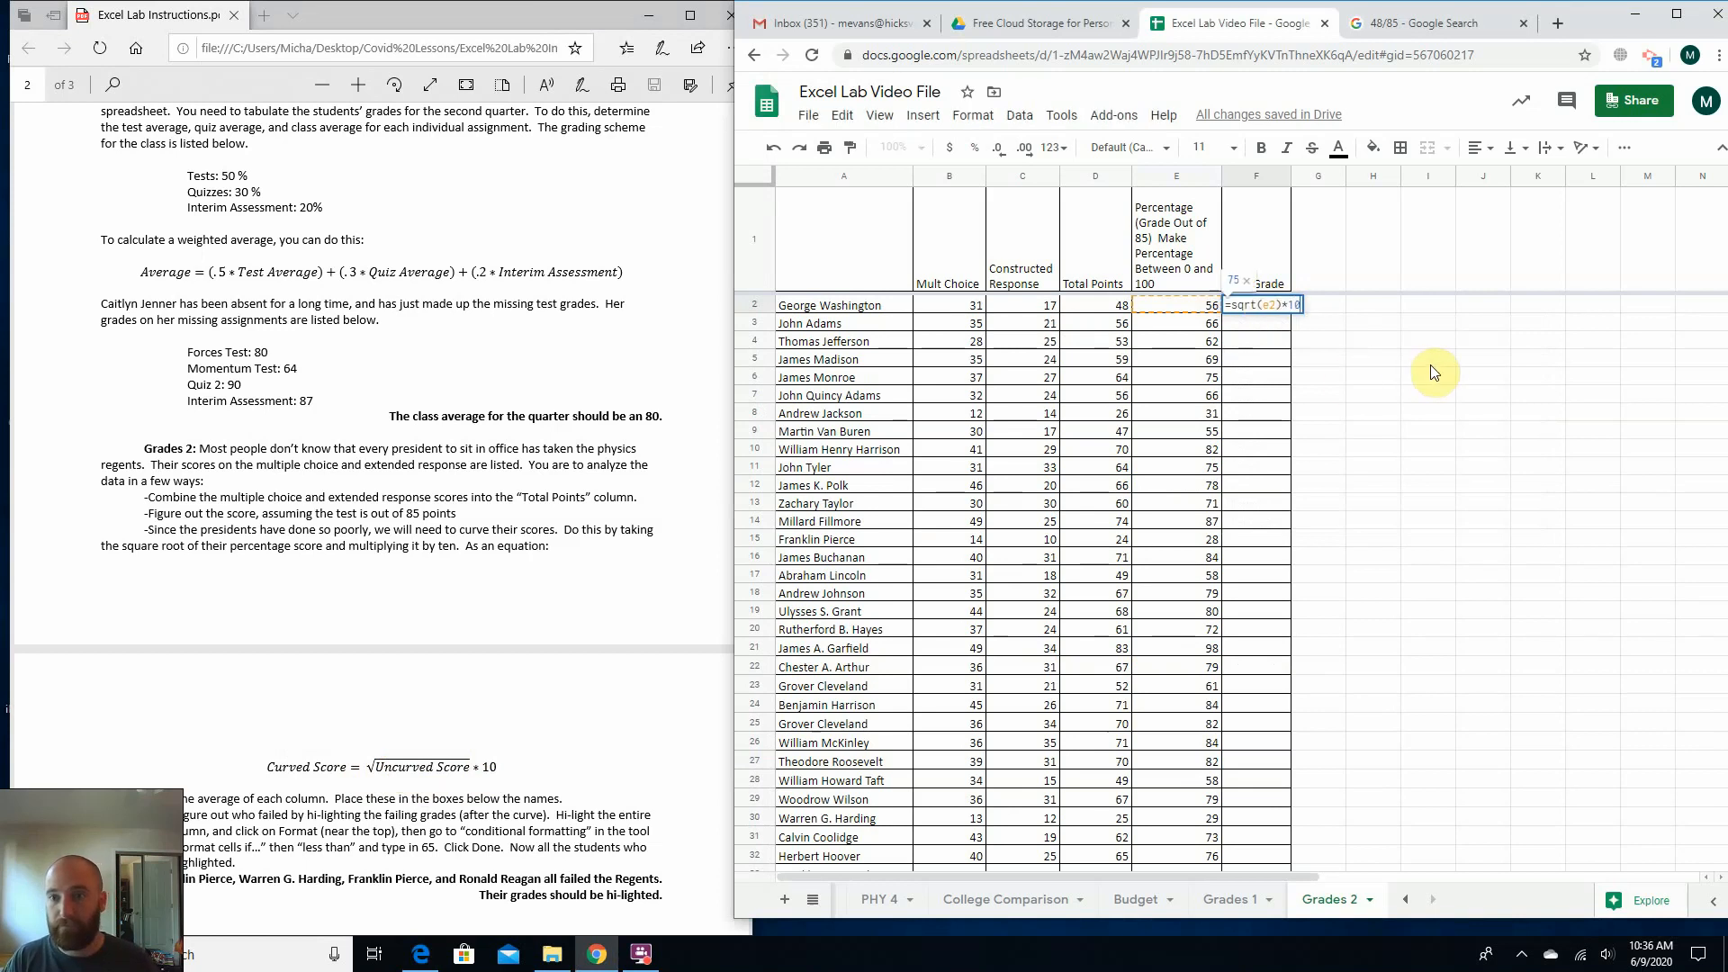
{"action": "key", "text": "Return"}
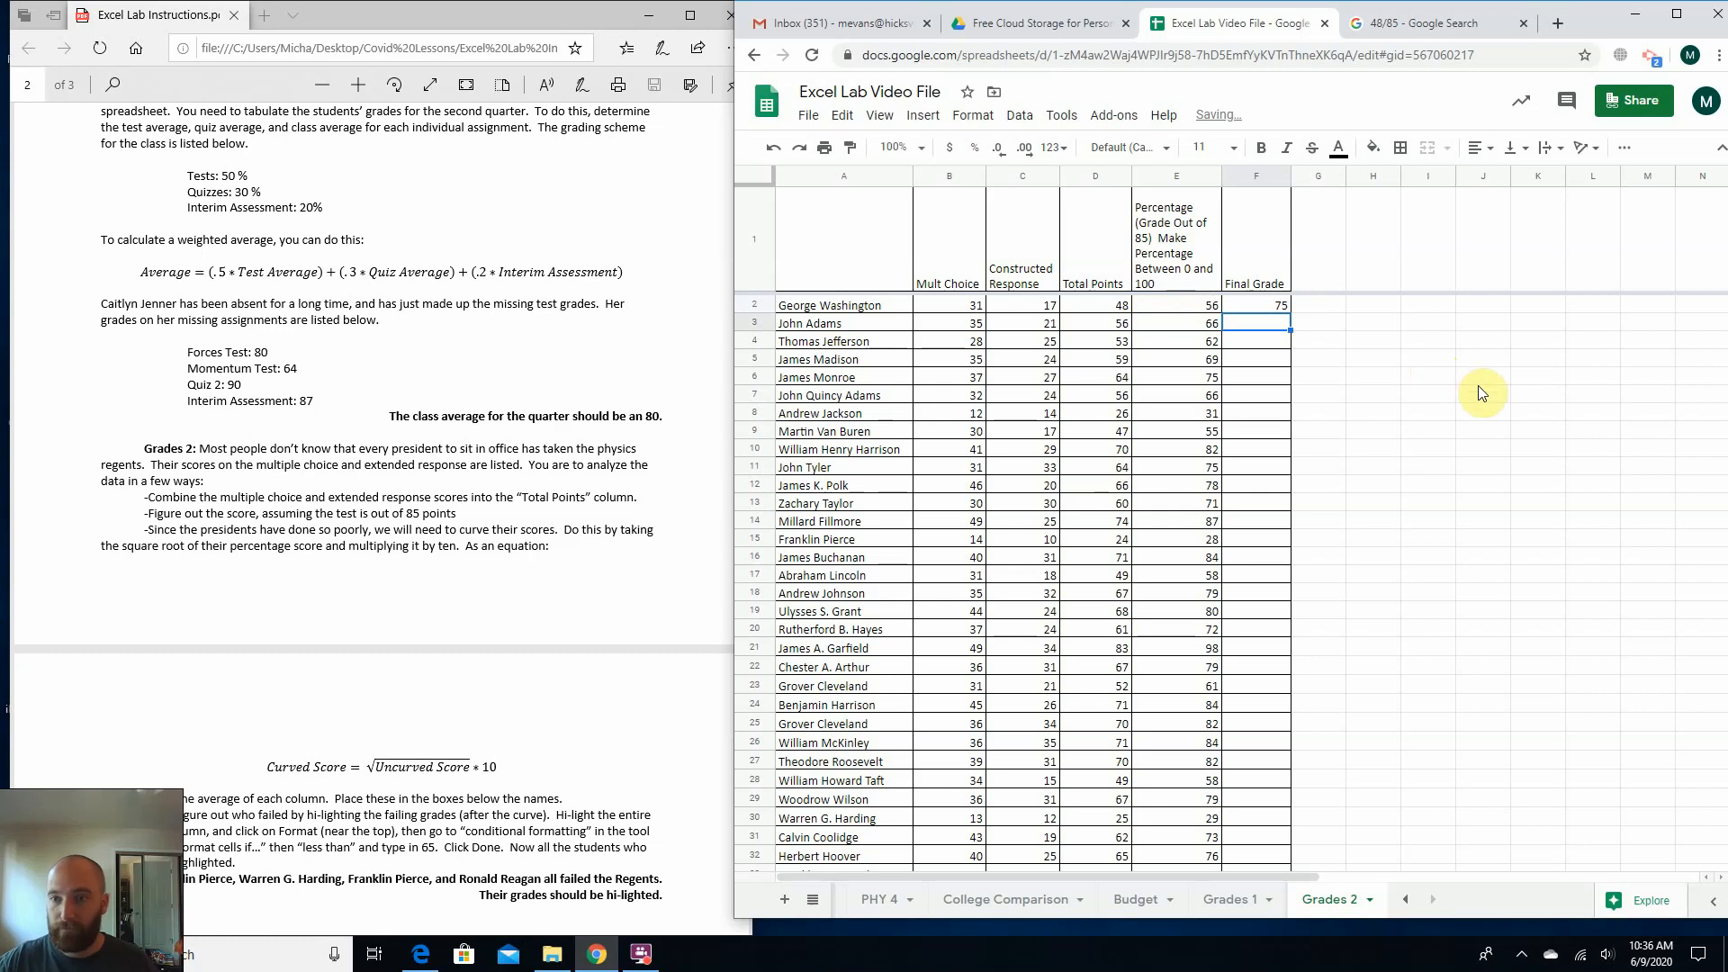
Fill the F2 curve formula down the Final Grade column through row 45.
{"action": "left_click", "coordinate": [1211, 309]}
{"action": "left_click", "coordinate": [1238, 305]}
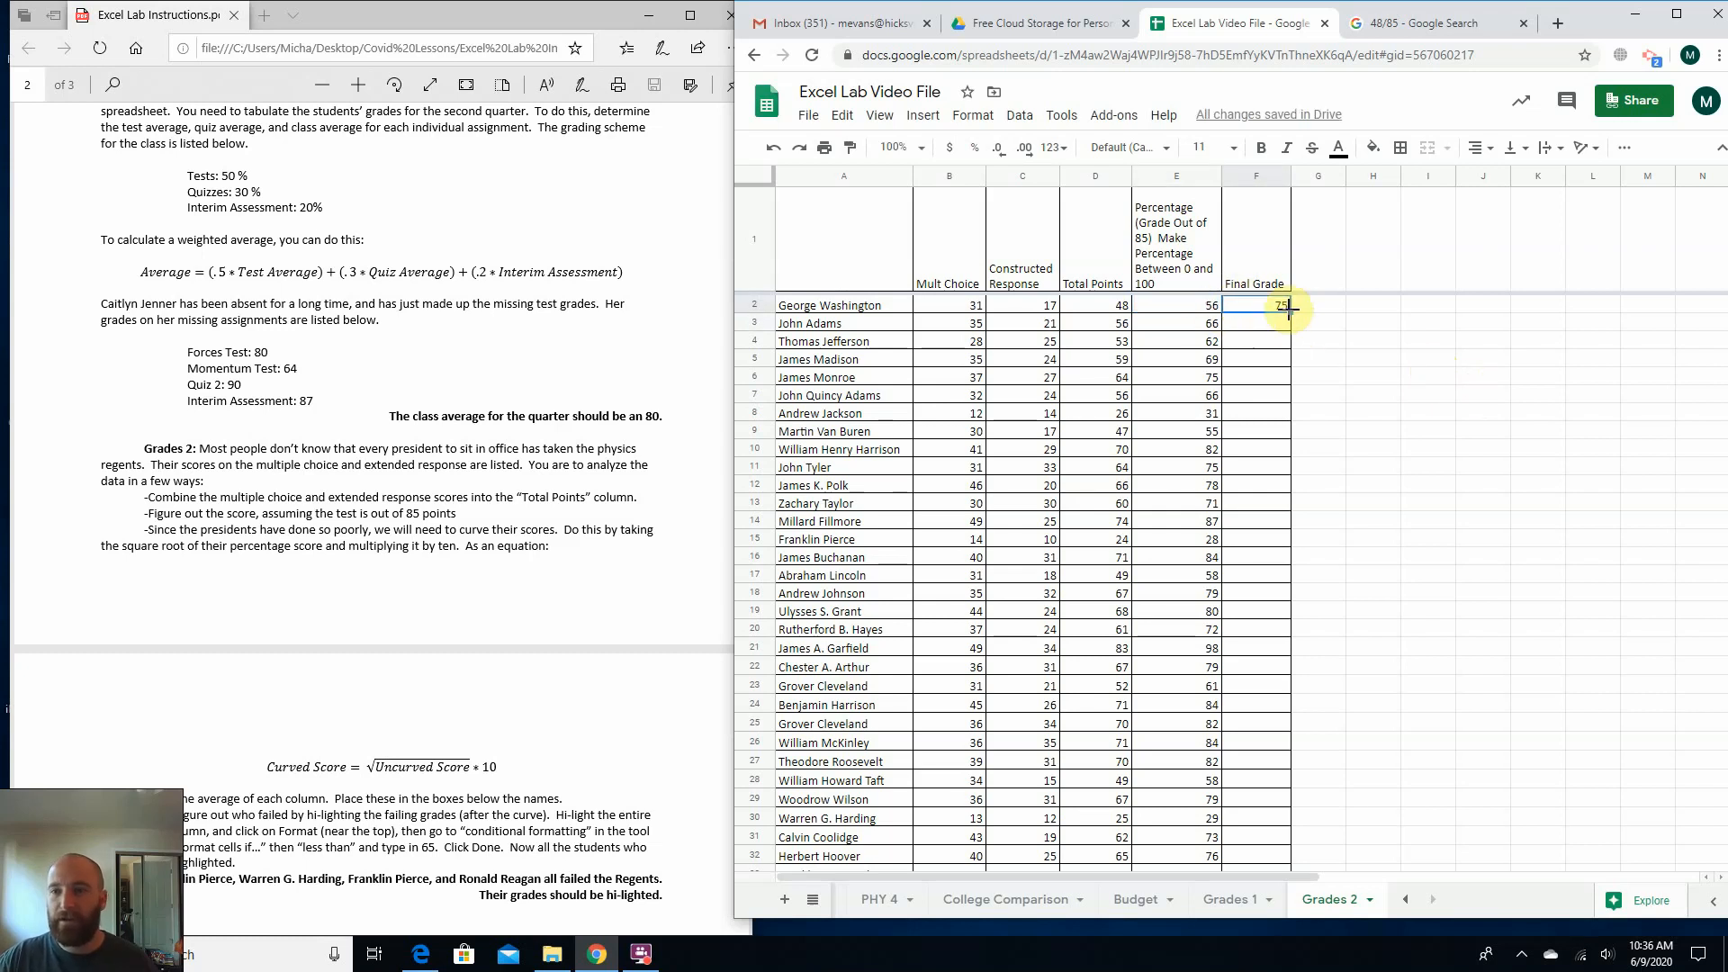
{"action": "left_click_drag", "start_coordinate": [1289, 308], "coordinate": [1260, 522]}
{"action": "left_click", "coordinate": [1188, 531]}
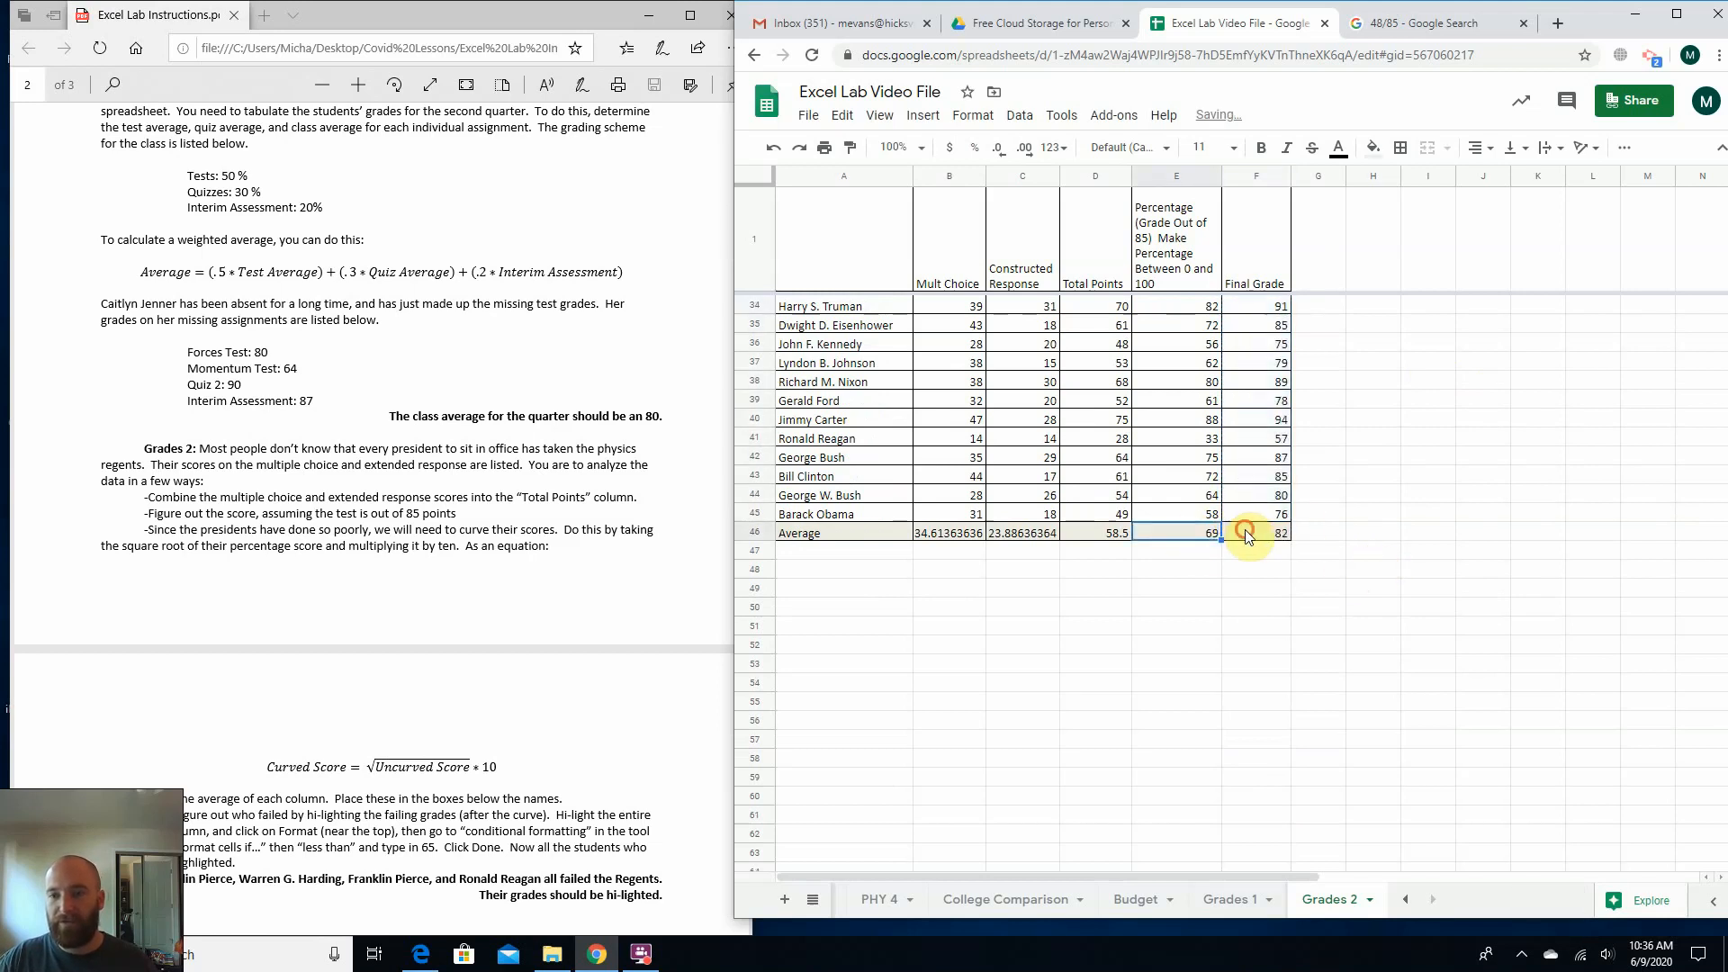
Look over the curved final grades of all the presidents and the Average row.
{"action": "left_click", "coordinate": [1245, 533]}
{"action": "scroll", "coordinate": [900, 630], "scroll_direction": "up", "scroll_amount": 3}
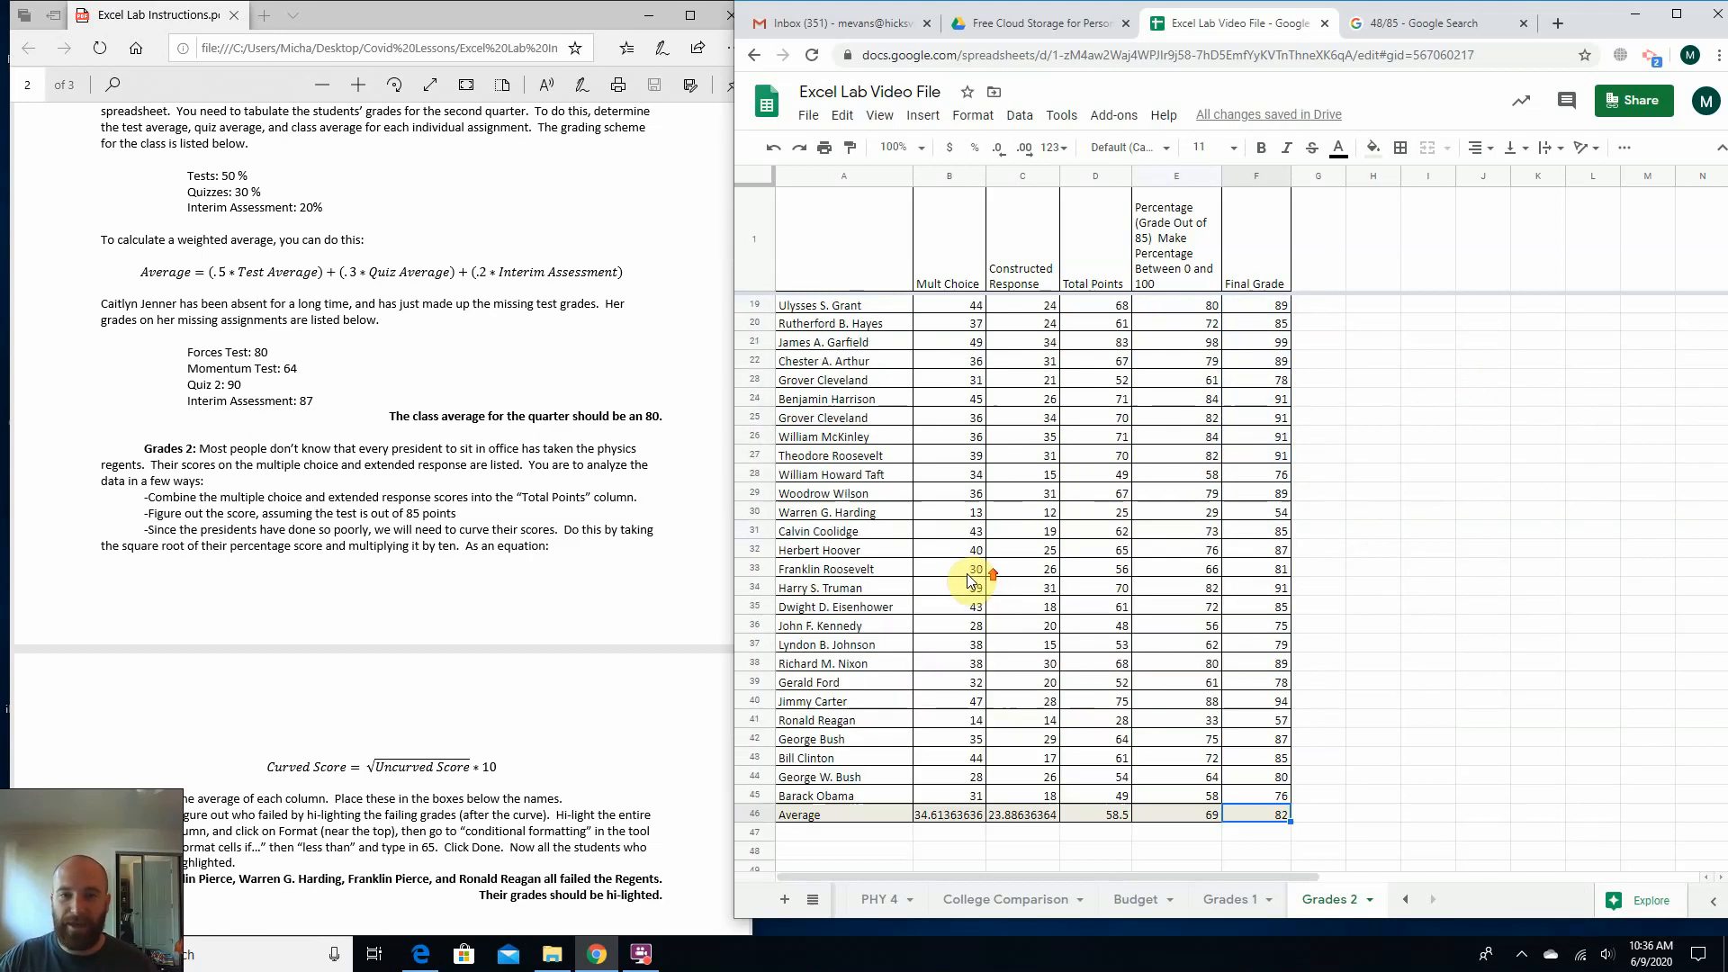
{"action": "scroll", "coordinate": [958, 423], "scroll_direction": "up", "scroll_amount": 4}
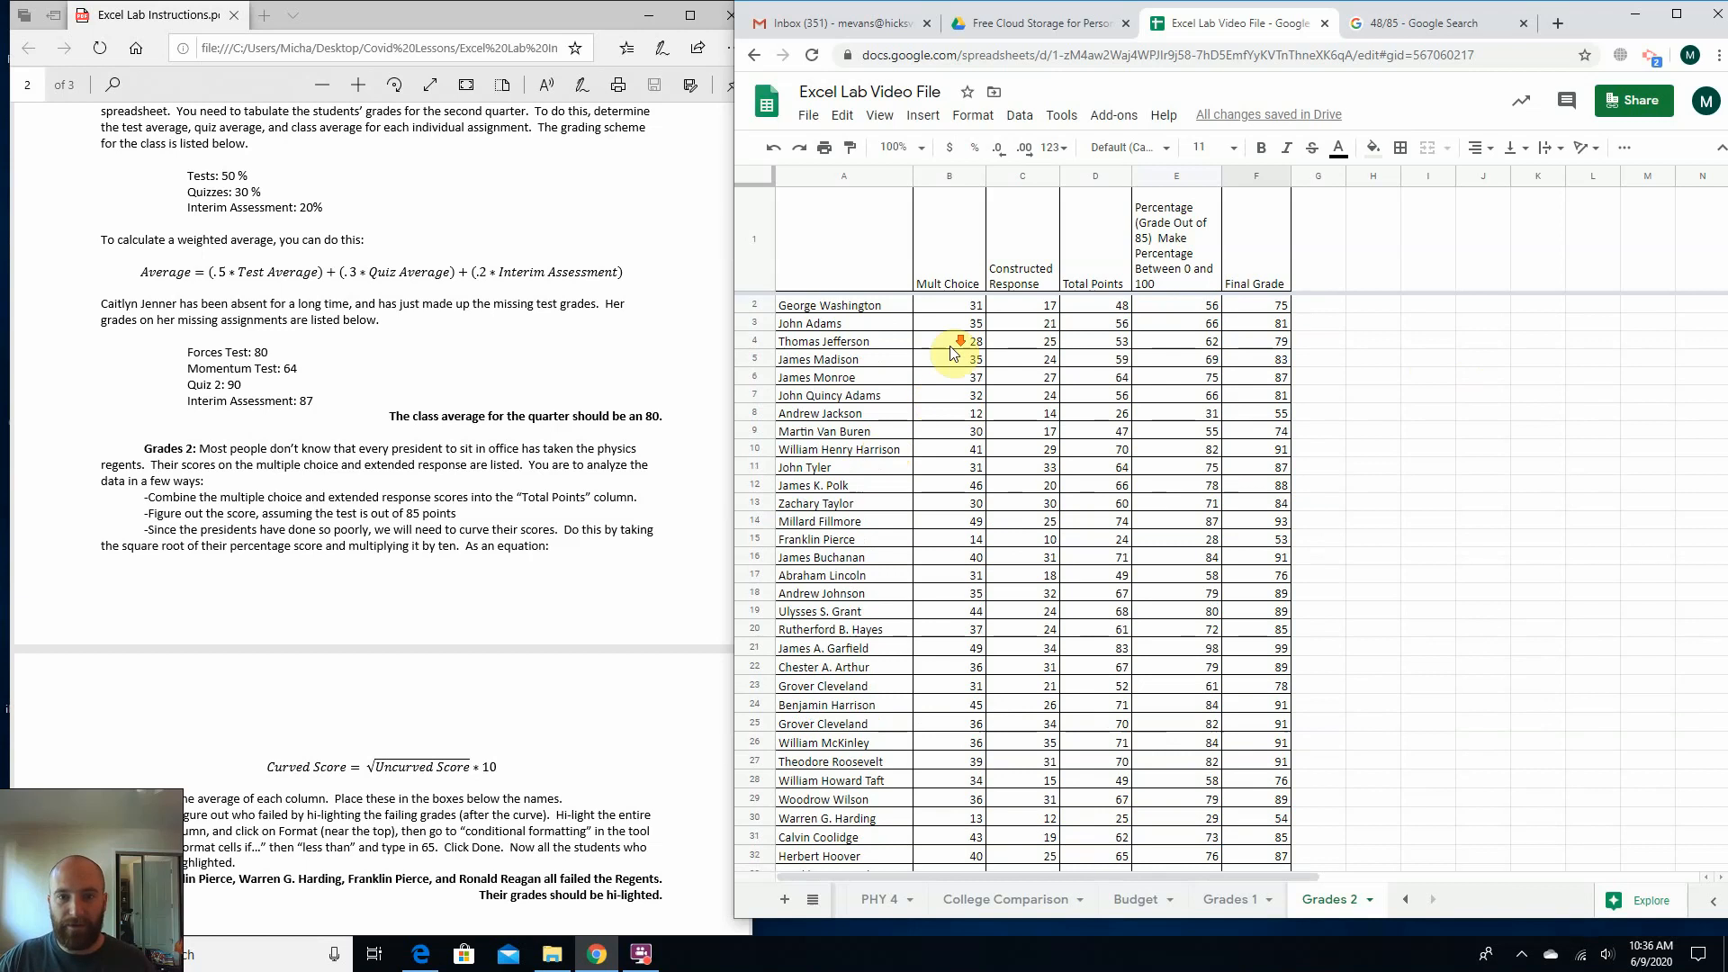
{"action": "scroll", "coordinate": [954, 352], "scroll_direction": "down", "scroll_amount": 5}
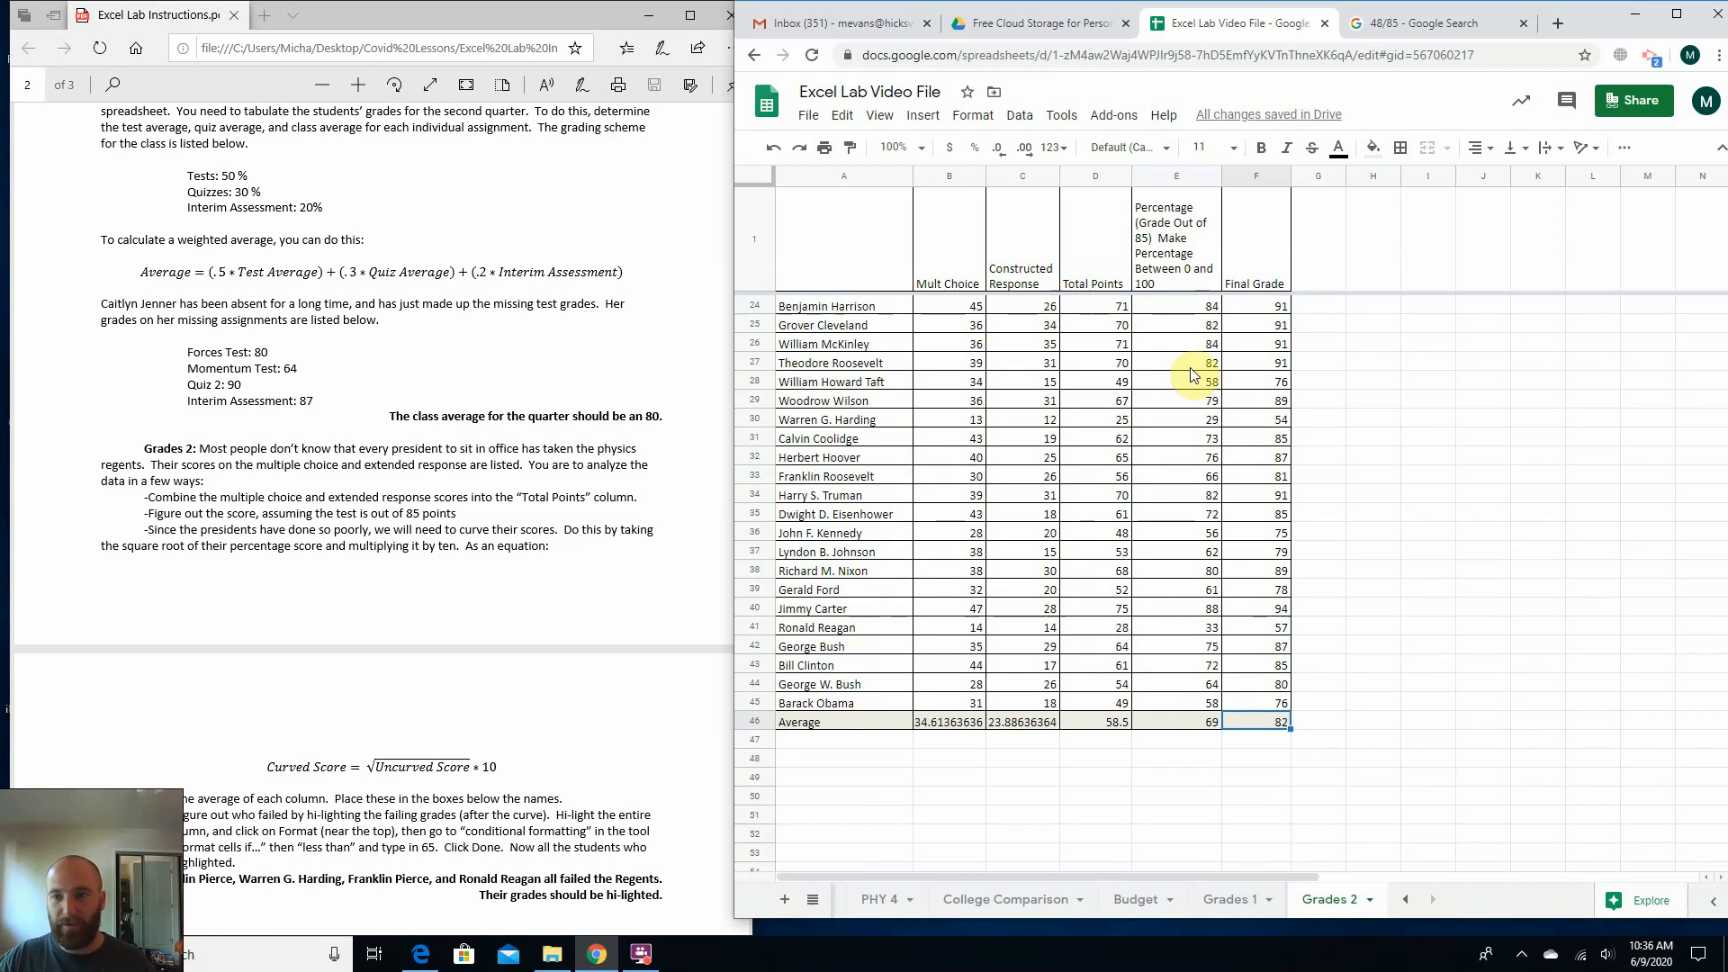
{"action": "left_click", "coordinate": [830, 699]}
{"action": "left_click", "coordinate": [928, 688]}
{"action": "left_click", "coordinate": [889, 703]}
{"action": "left_click", "coordinate": [939, 707]}
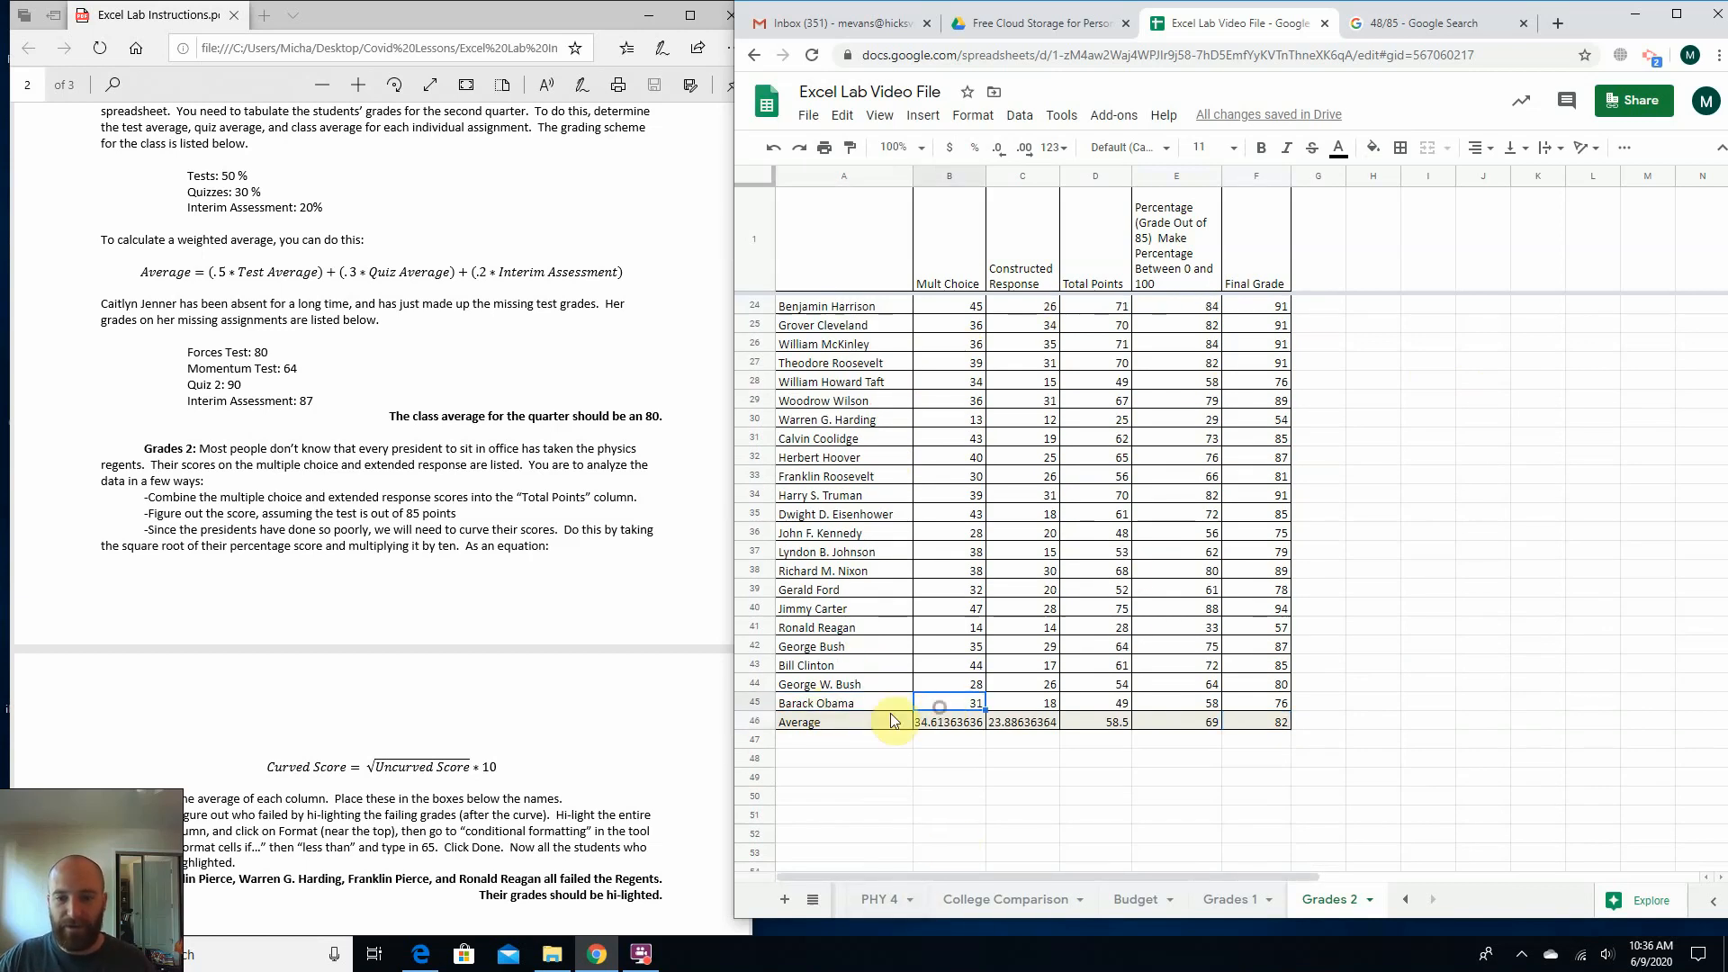
{"action": "left_click", "coordinate": [885, 705]}
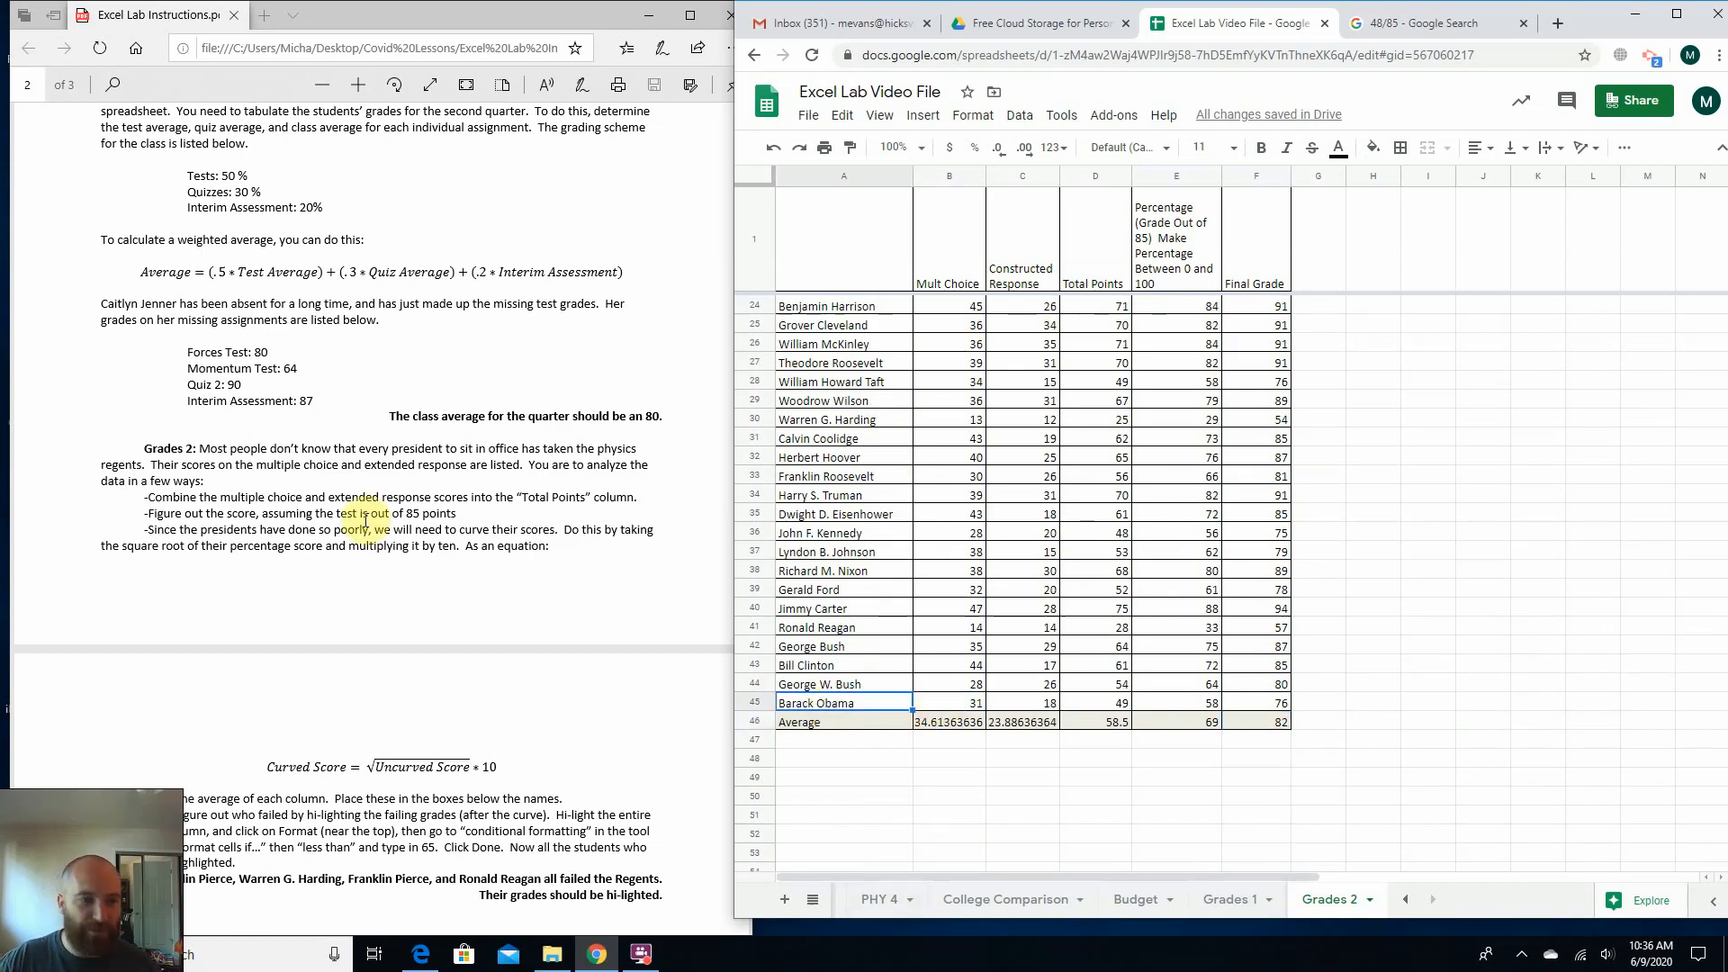
{"action": "left_click", "coordinate": [1314, 759]}
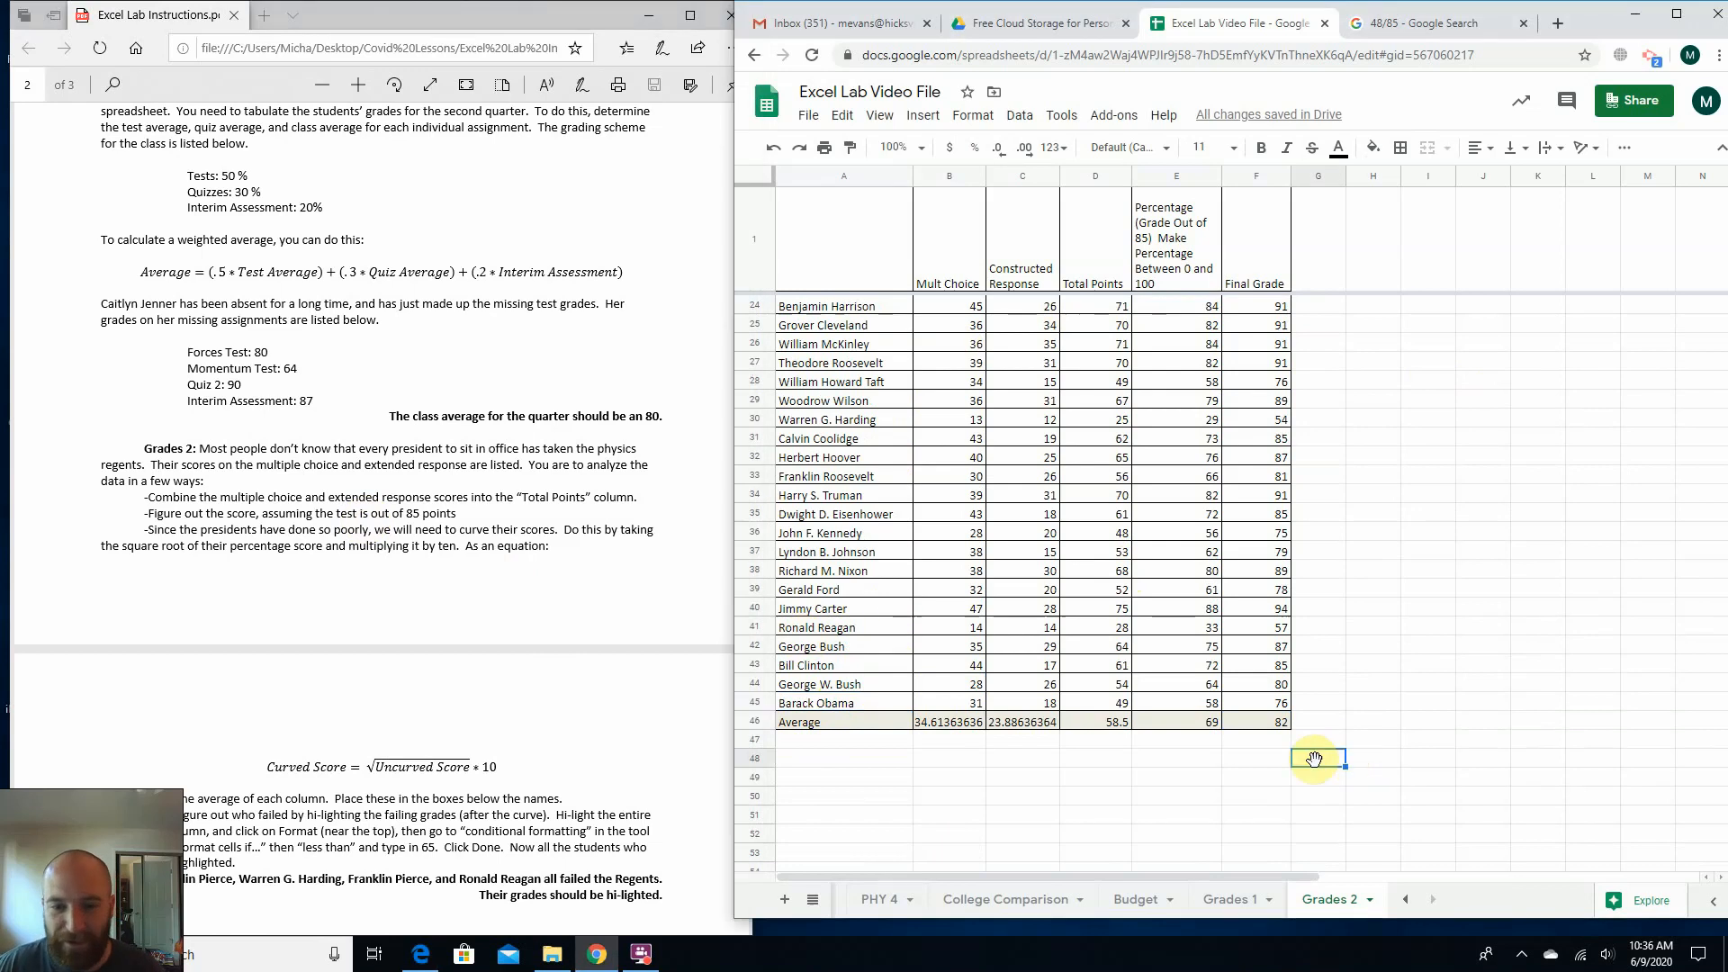
Examine the PDF instruction on highlighting failing grades with conditional formatting and compare it with the Final Grade column.
{"action": "scroll", "coordinate": [500, 695], "scroll_direction": "down", "scroll_amount": 3}
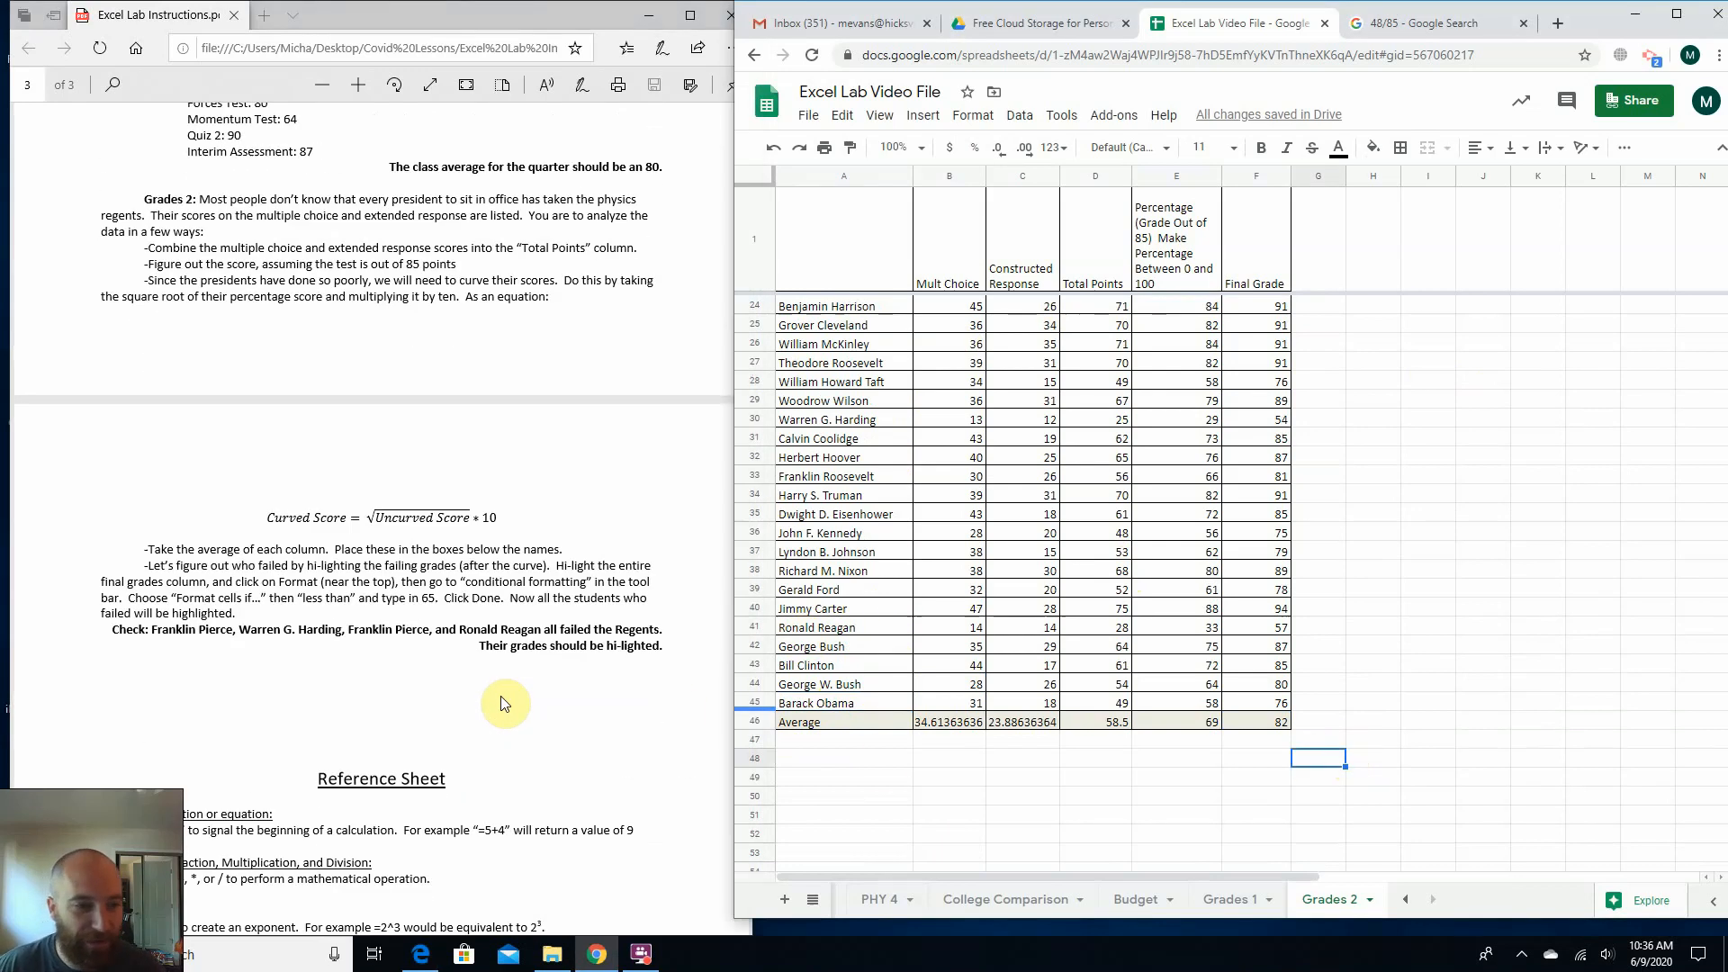
{"action": "left_click", "coordinate": [510, 627]}
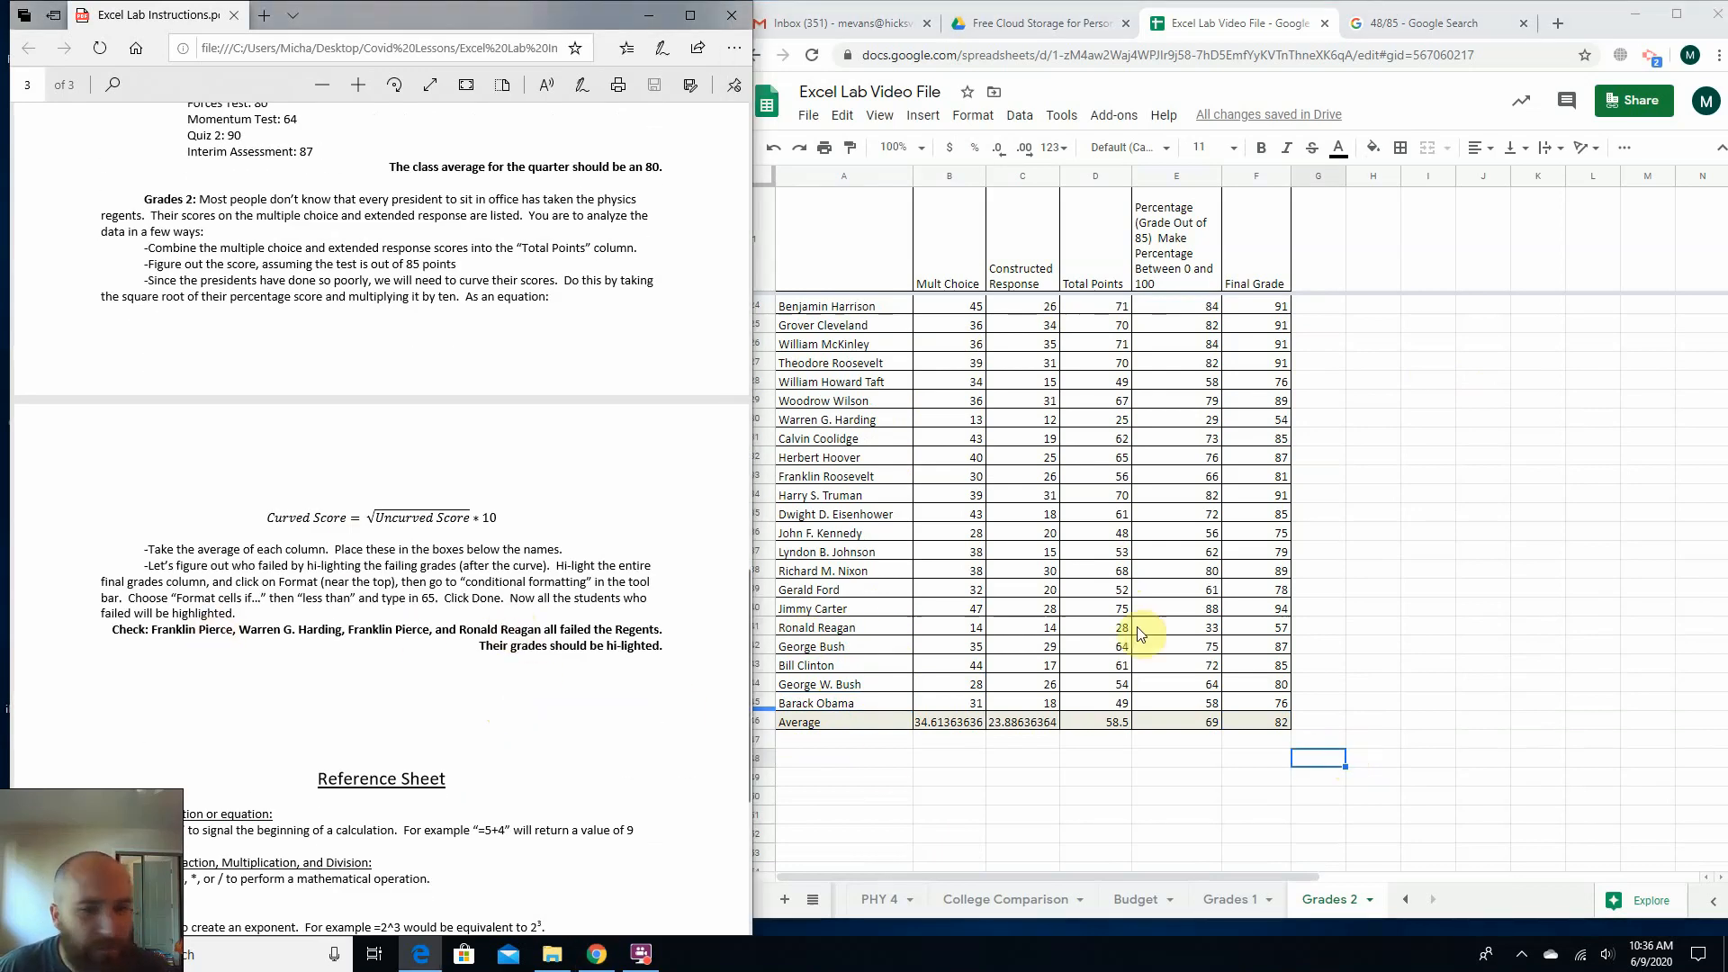
{"action": "scroll", "coordinate": [1276, 635], "scroll_direction": "up", "scroll_amount": 5}
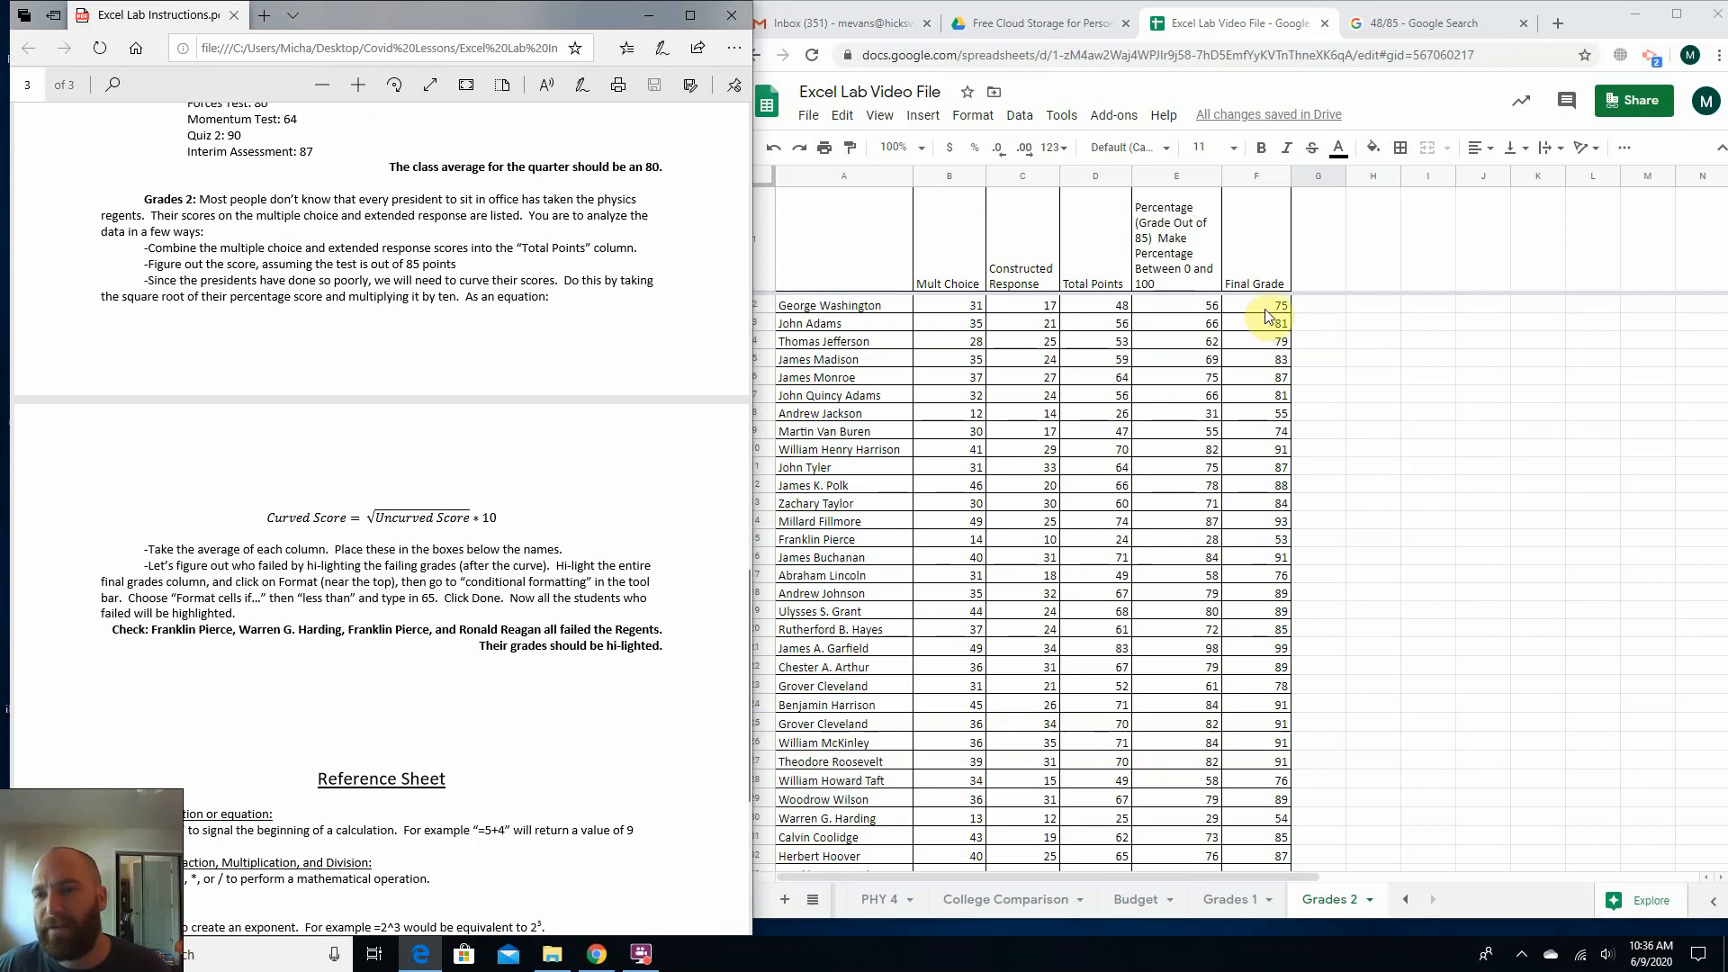
{"action": "left_click_drag", "start_coordinate": [1264, 308], "coordinate": [1270, 581]}
{"action": "left_click", "coordinate": [1372, 520]}
{"action": "left_click_drag", "start_coordinate": [1261, 669], "coordinate": [1271, 312]}
{"action": "left_click", "coordinate": [1368, 412]}
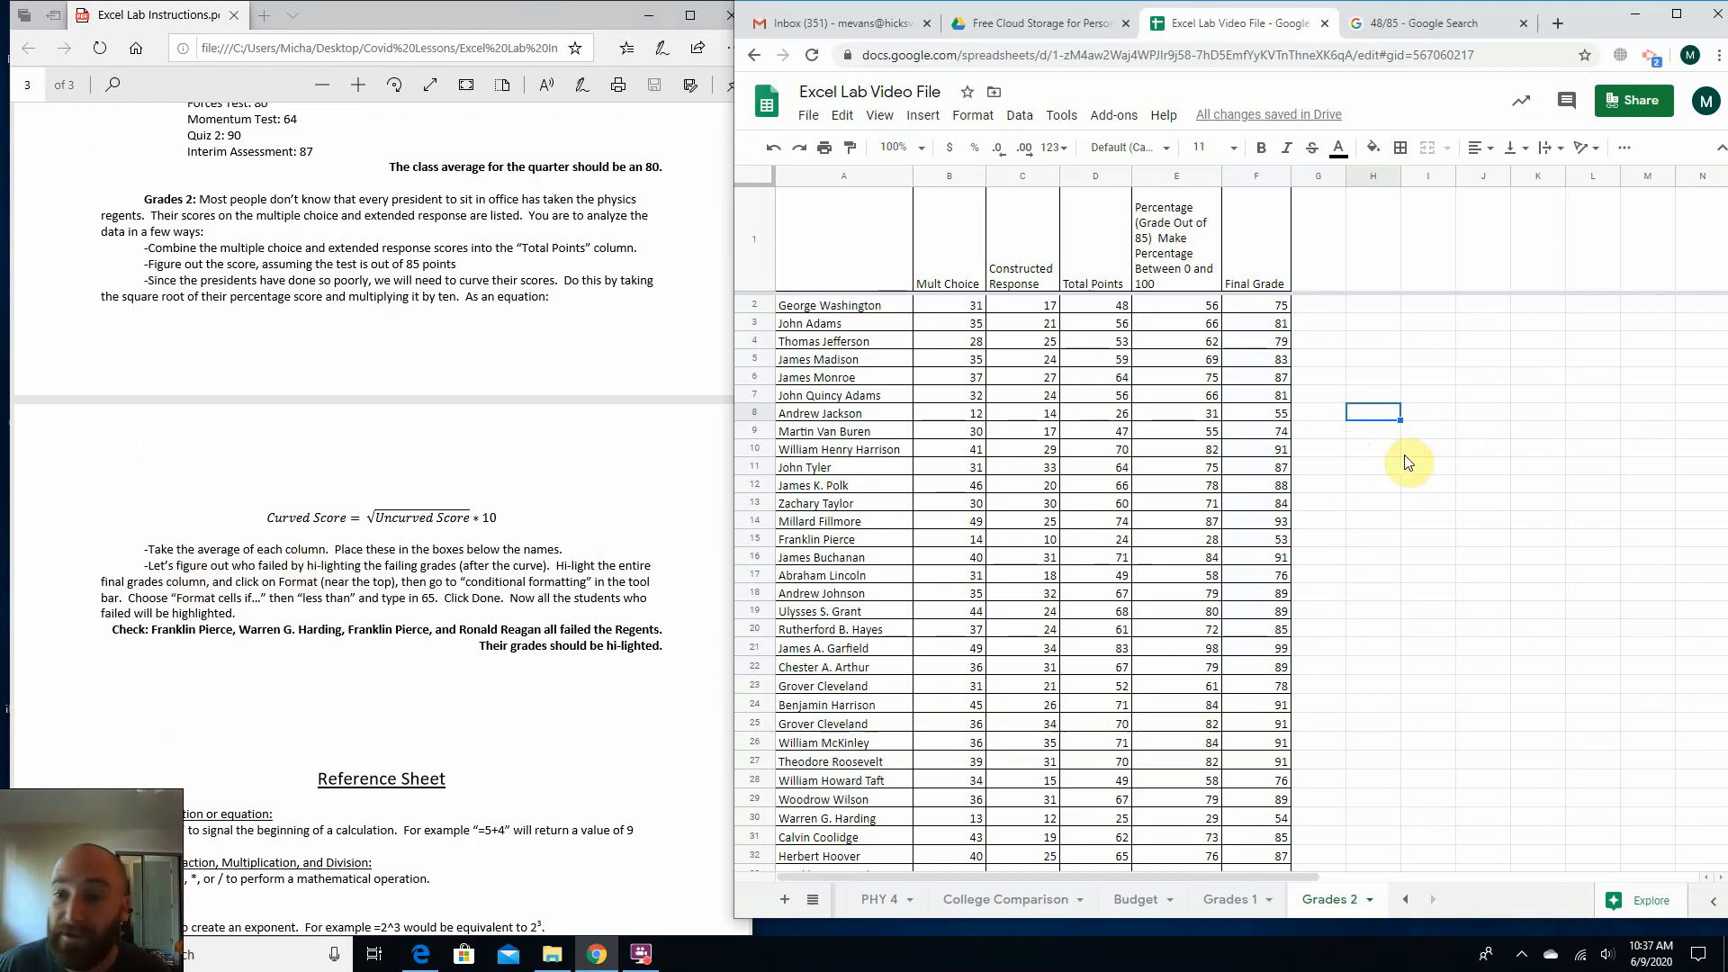
{"action": "scroll", "coordinate": [1235, 346], "scroll_direction": "down", "scroll_amount": 2}
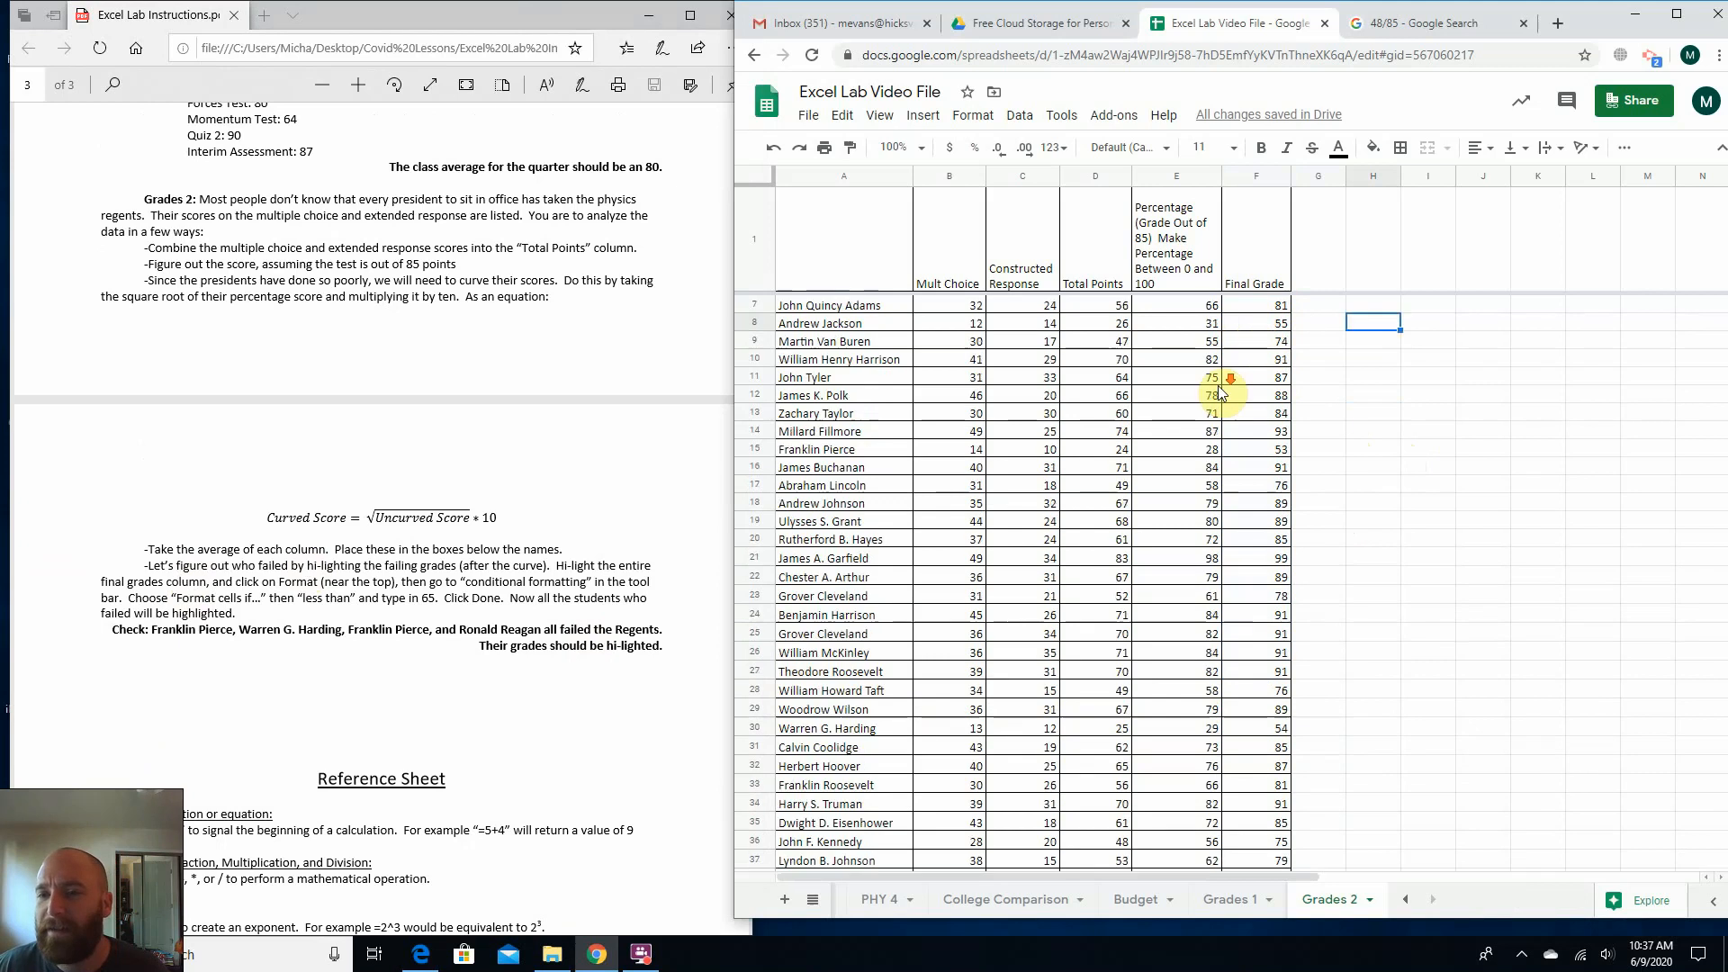
{"action": "scroll", "coordinate": [1224, 383], "scroll_direction": "up", "scroll_amount": 2}
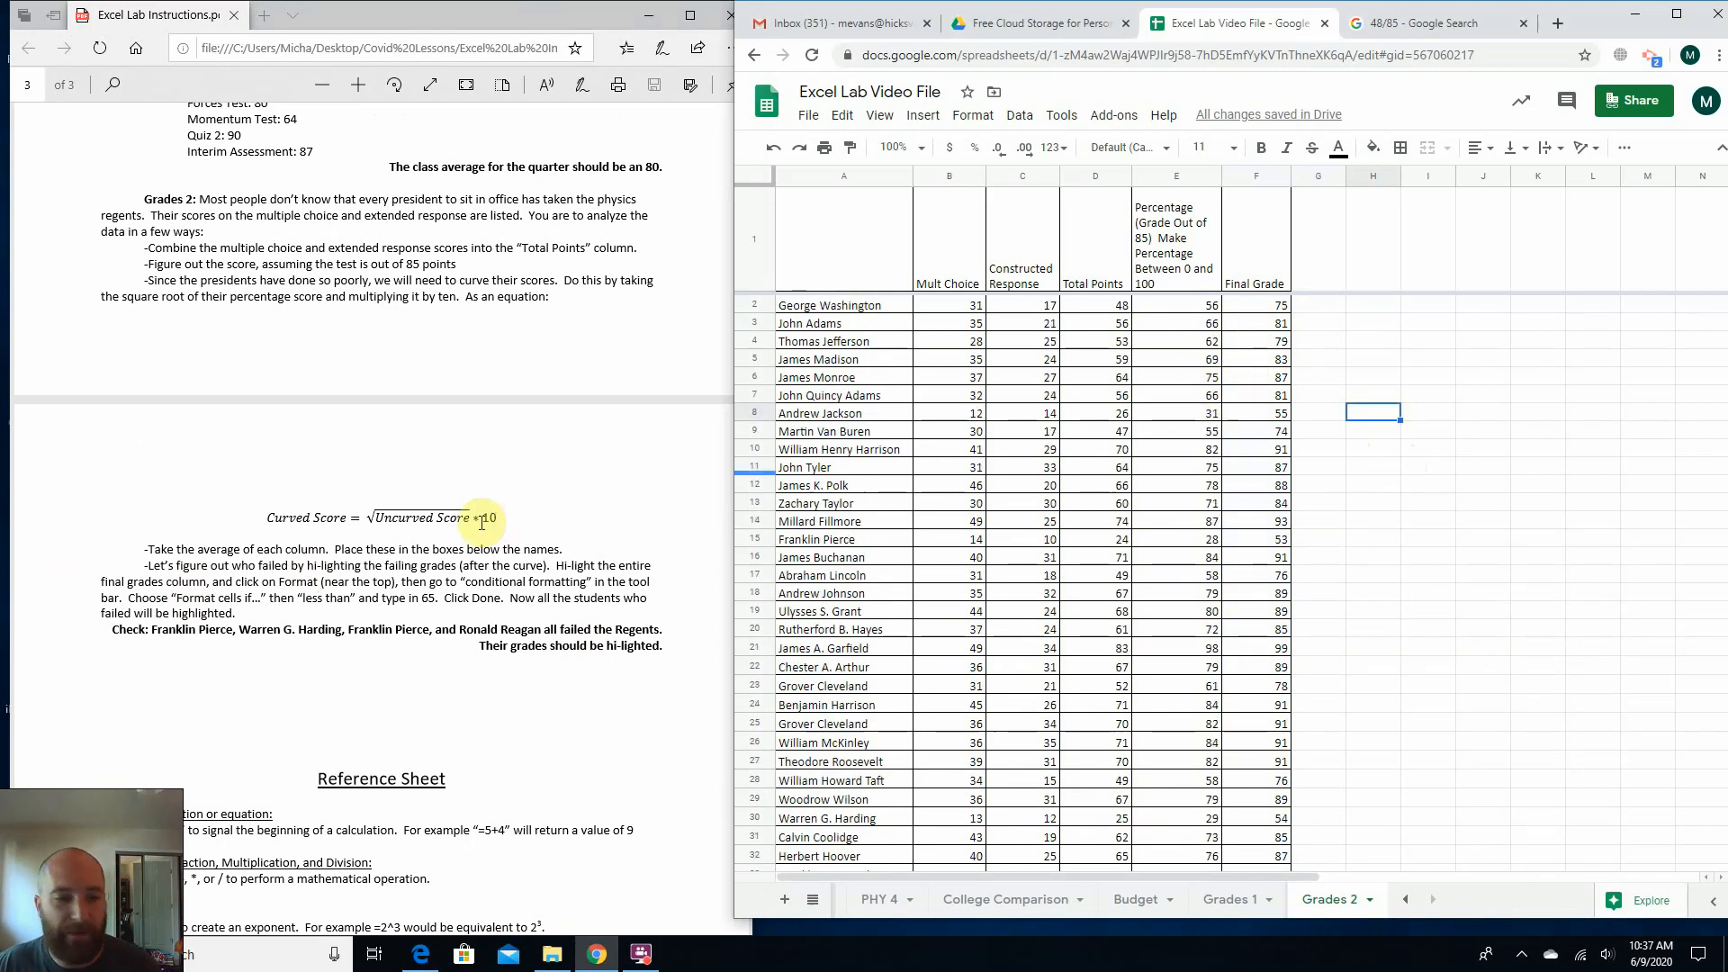
{"action": "mouse_move", "coordinate": [168, 566]}
{"action": "left_mouse_down"}
{"action": "mouse_move", "coordinate": [635, 565]}
{"action": "mouse_move", "coordinate": [257, 581]}
{"action": "mouse_move", "coordinate": [450, 601]}
{"action": "mouse_move", "coordinate": [549, 585]}
{"action": "mouse_move", "coordinate": [163, 593]}
{"action": "left_mouse_up"}
{"action": "left_click", "coordinate": [206, 592]}
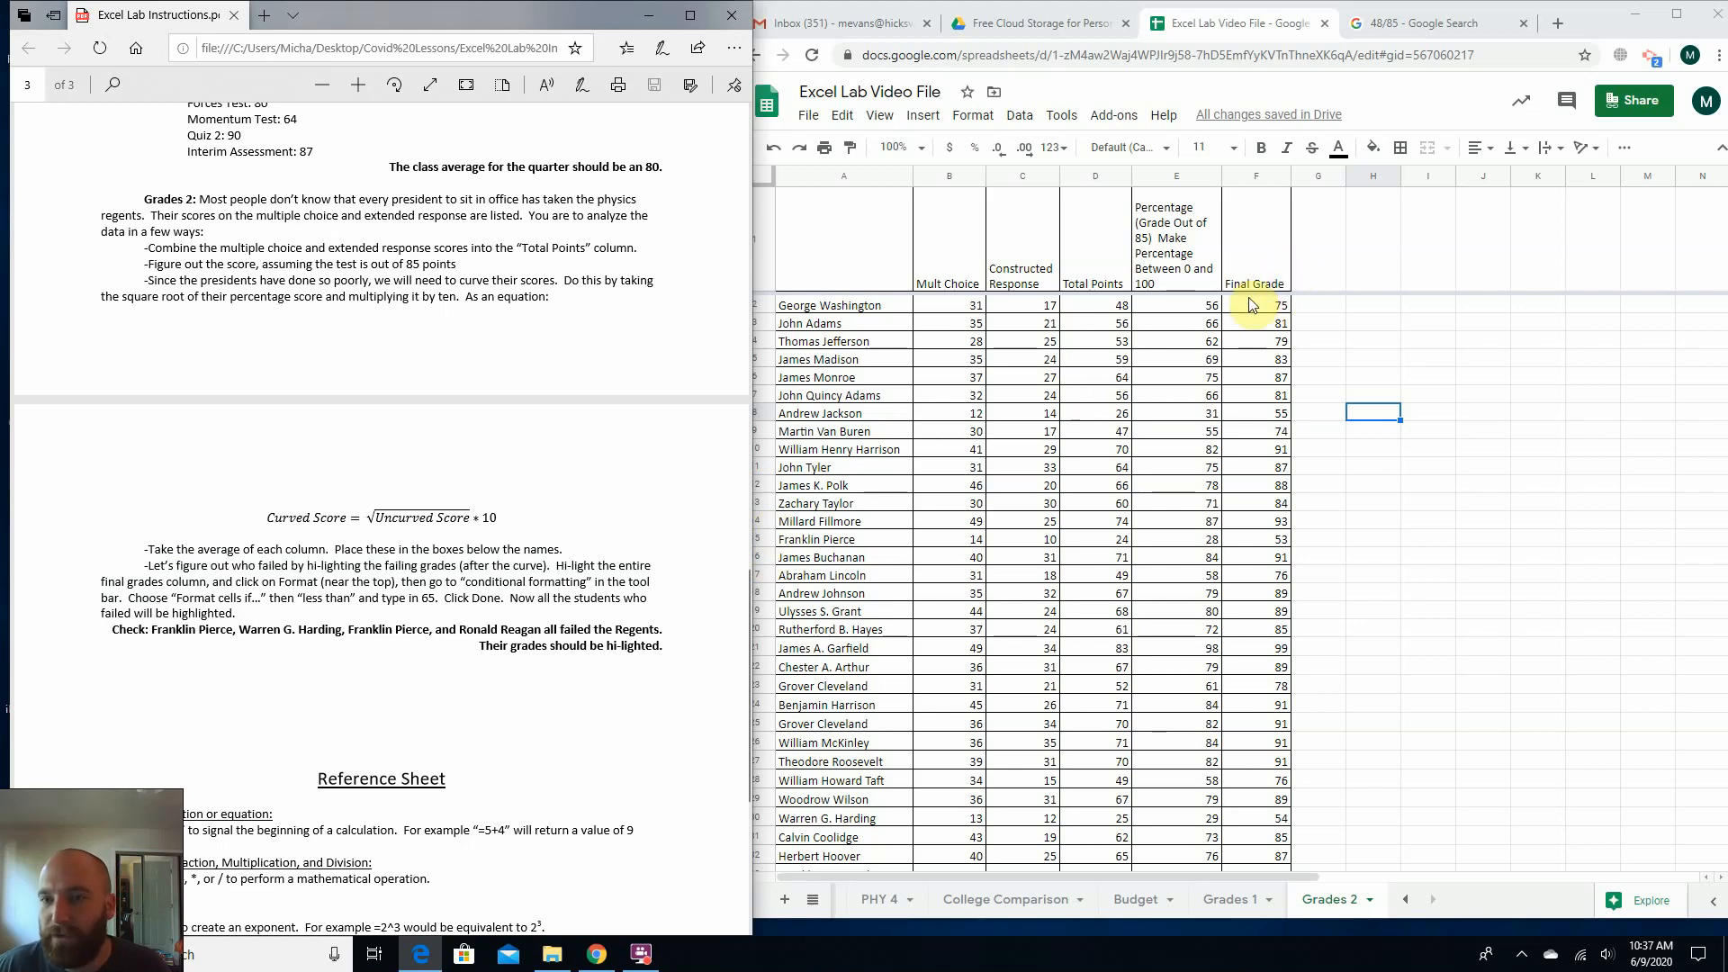
Set up a conditional formatting rule on the final grades F2:F45 for values less than 65.
{"action": "left_click_drag", "start_coordinate": [1257, 306], "coordinate": [1265, 779]}
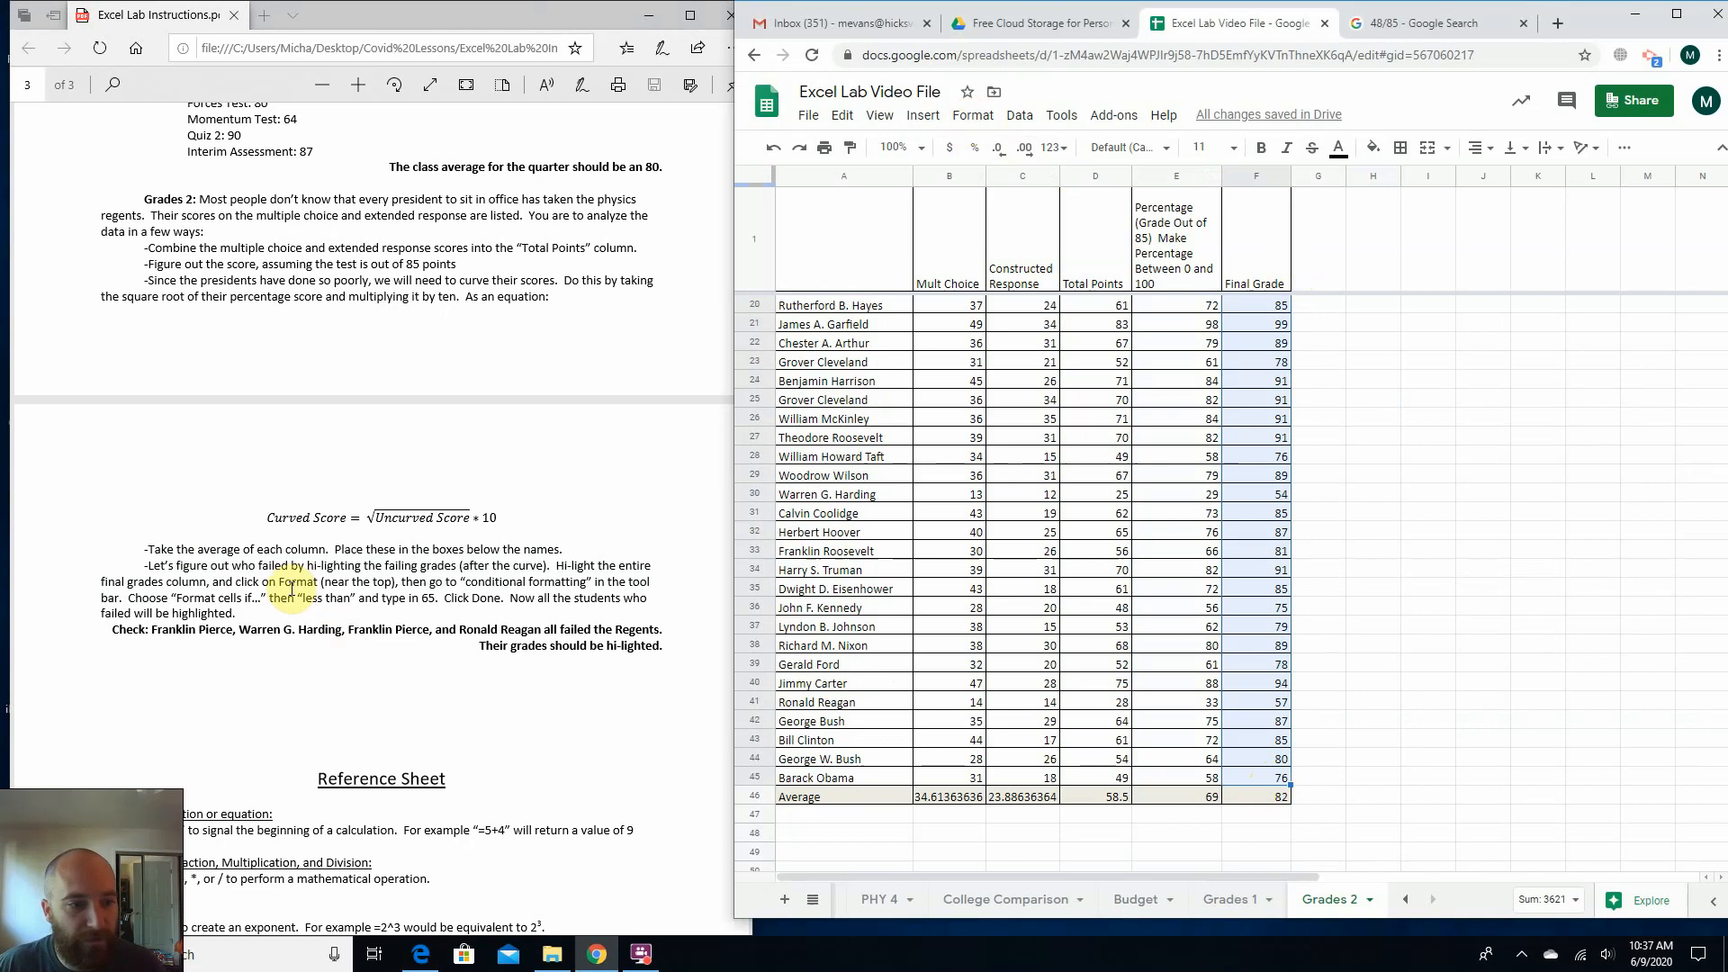
{"action": "left_click", "coordinate": [983, 117]}
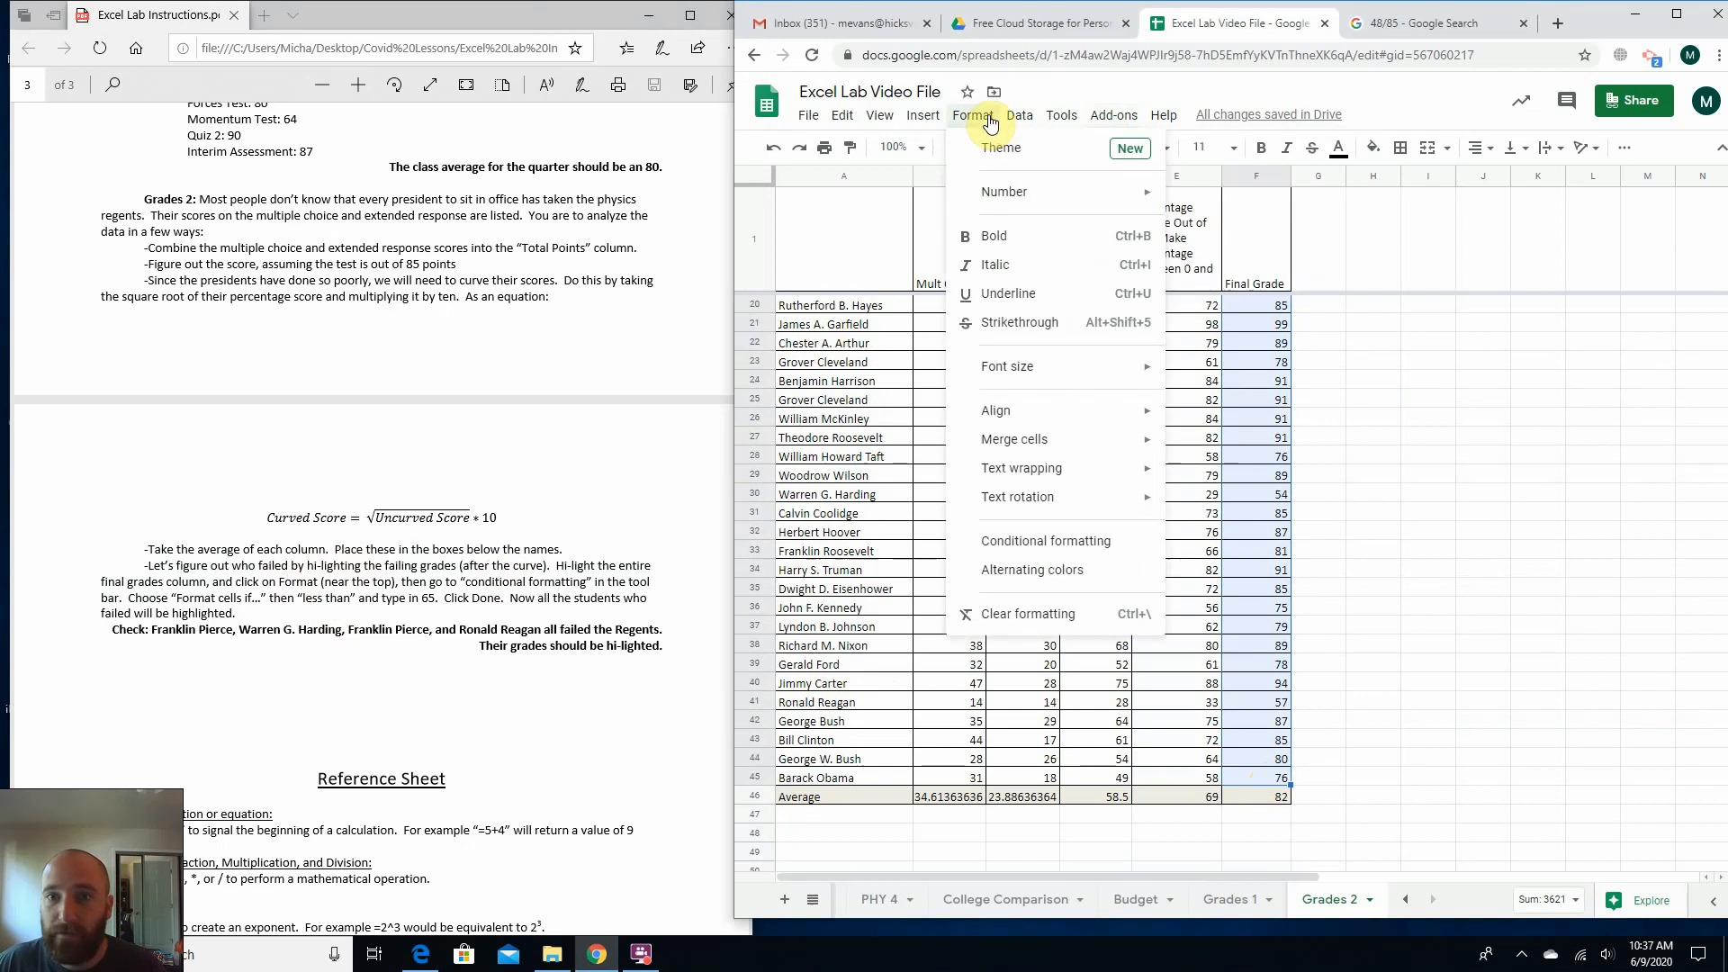
{"action": "left_click", "coordinate": [1043, 545]}
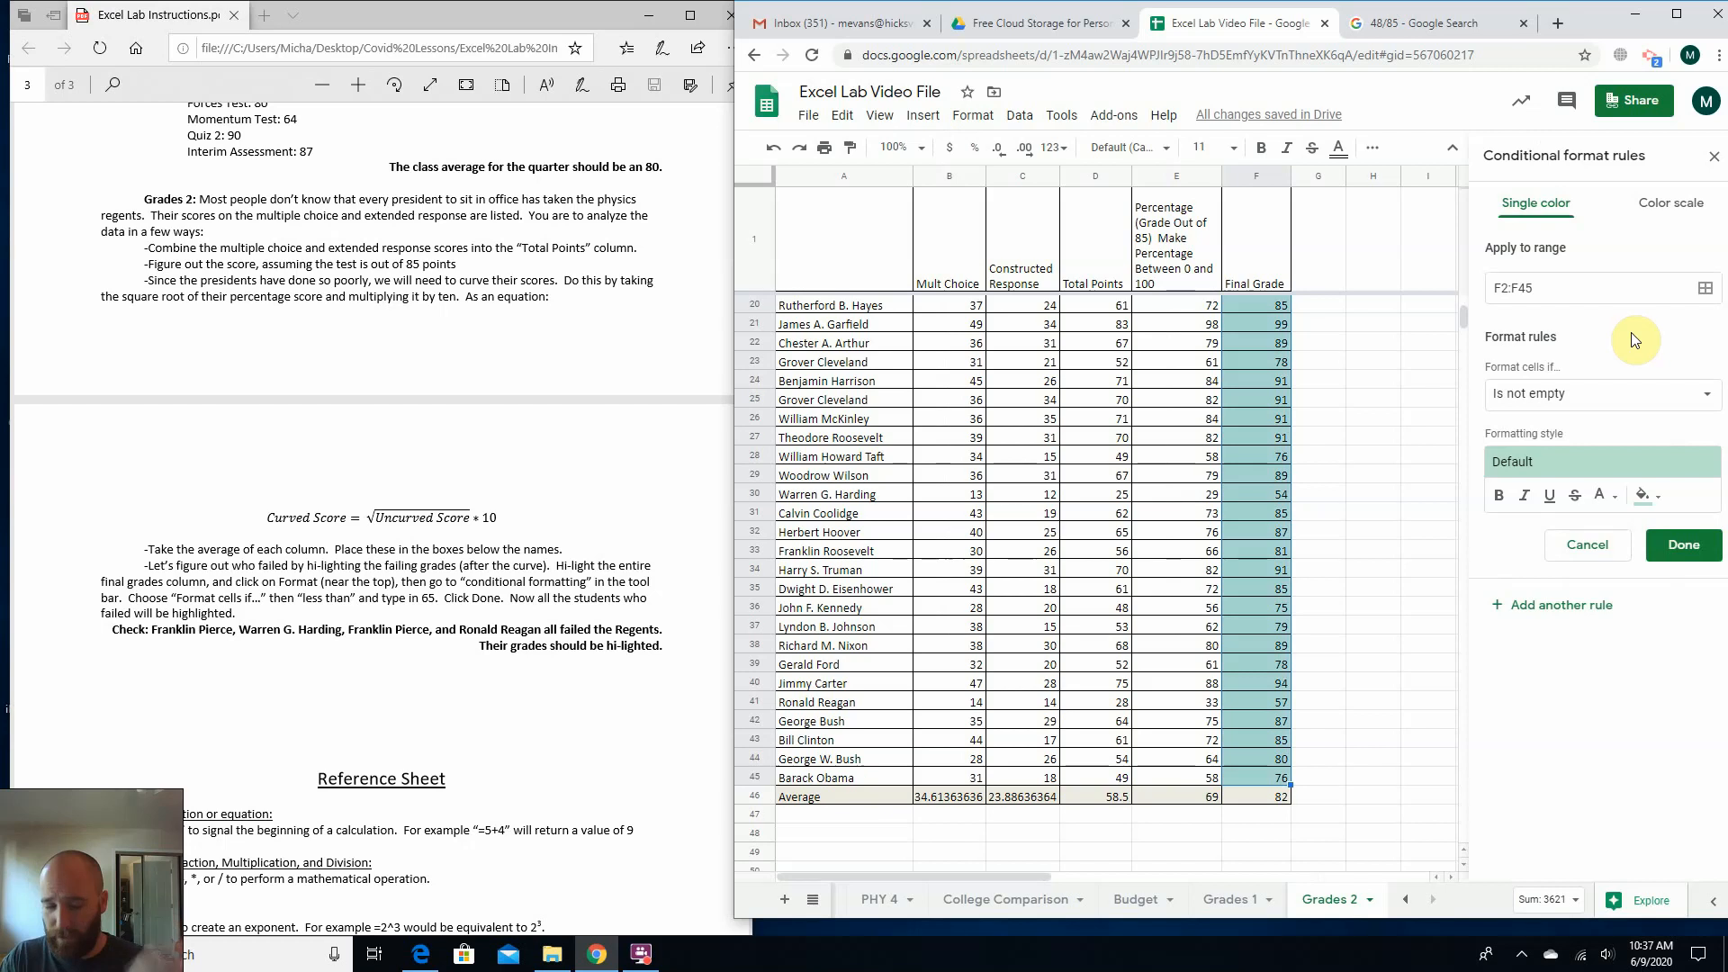
{"action": "left_click", "coordinate": [1583, 399]}
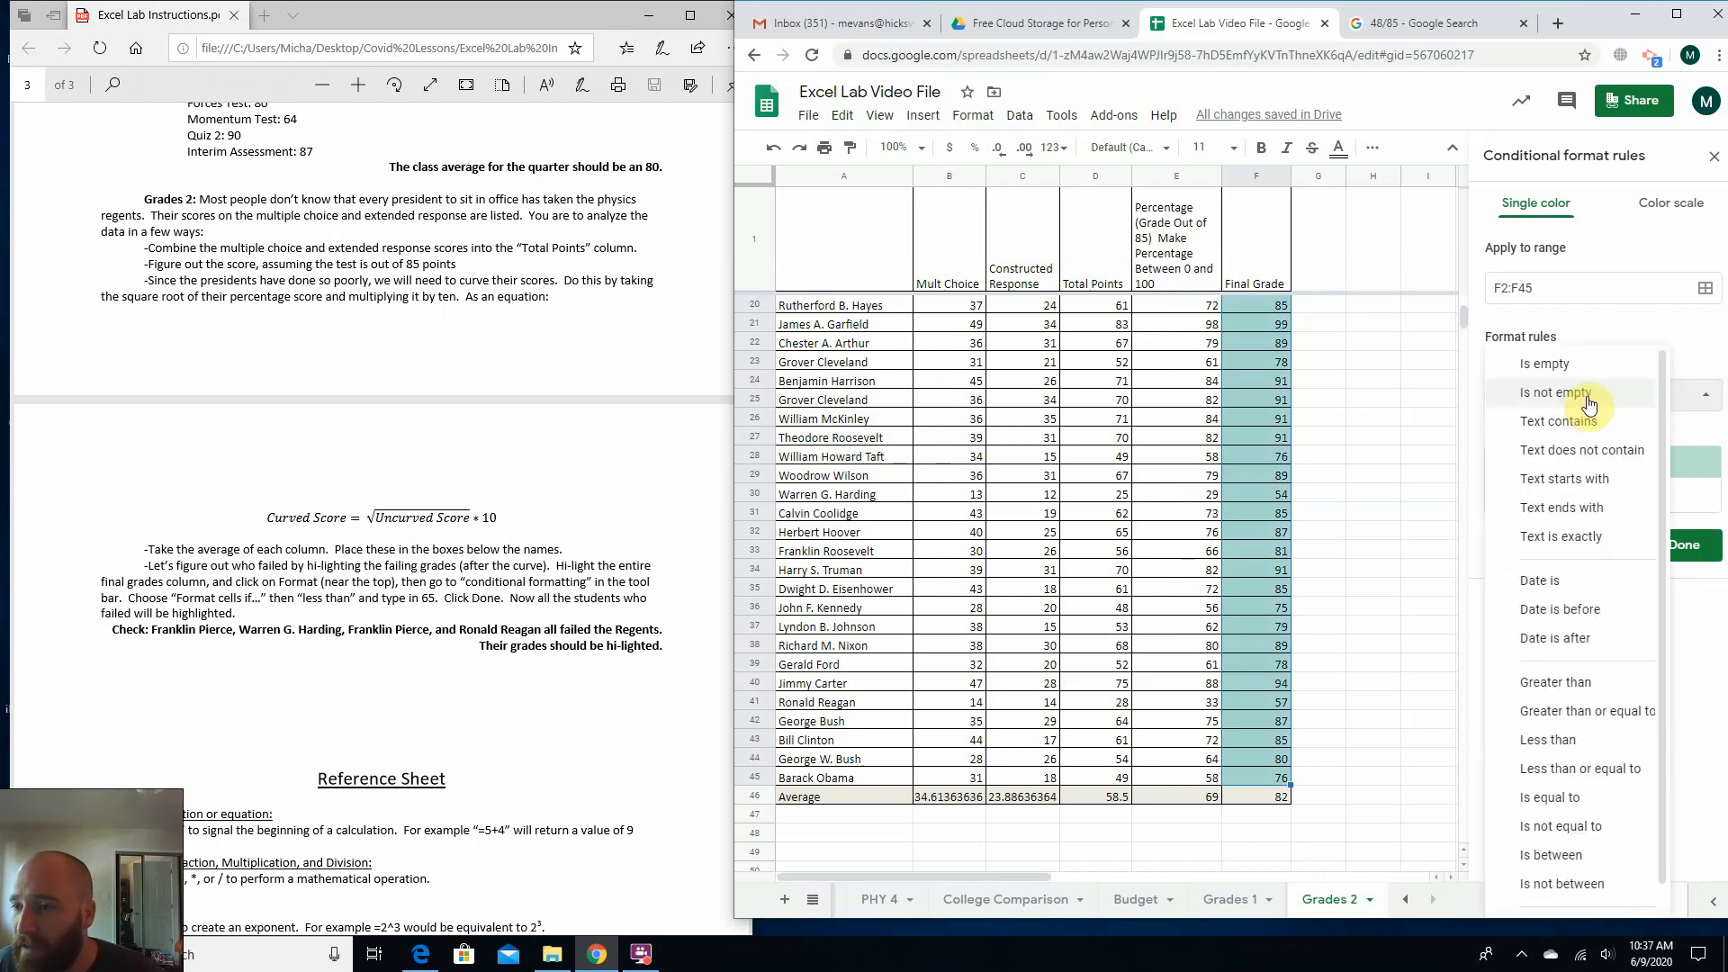
{"action": "left_click", "coordinate": [1585, 743]}
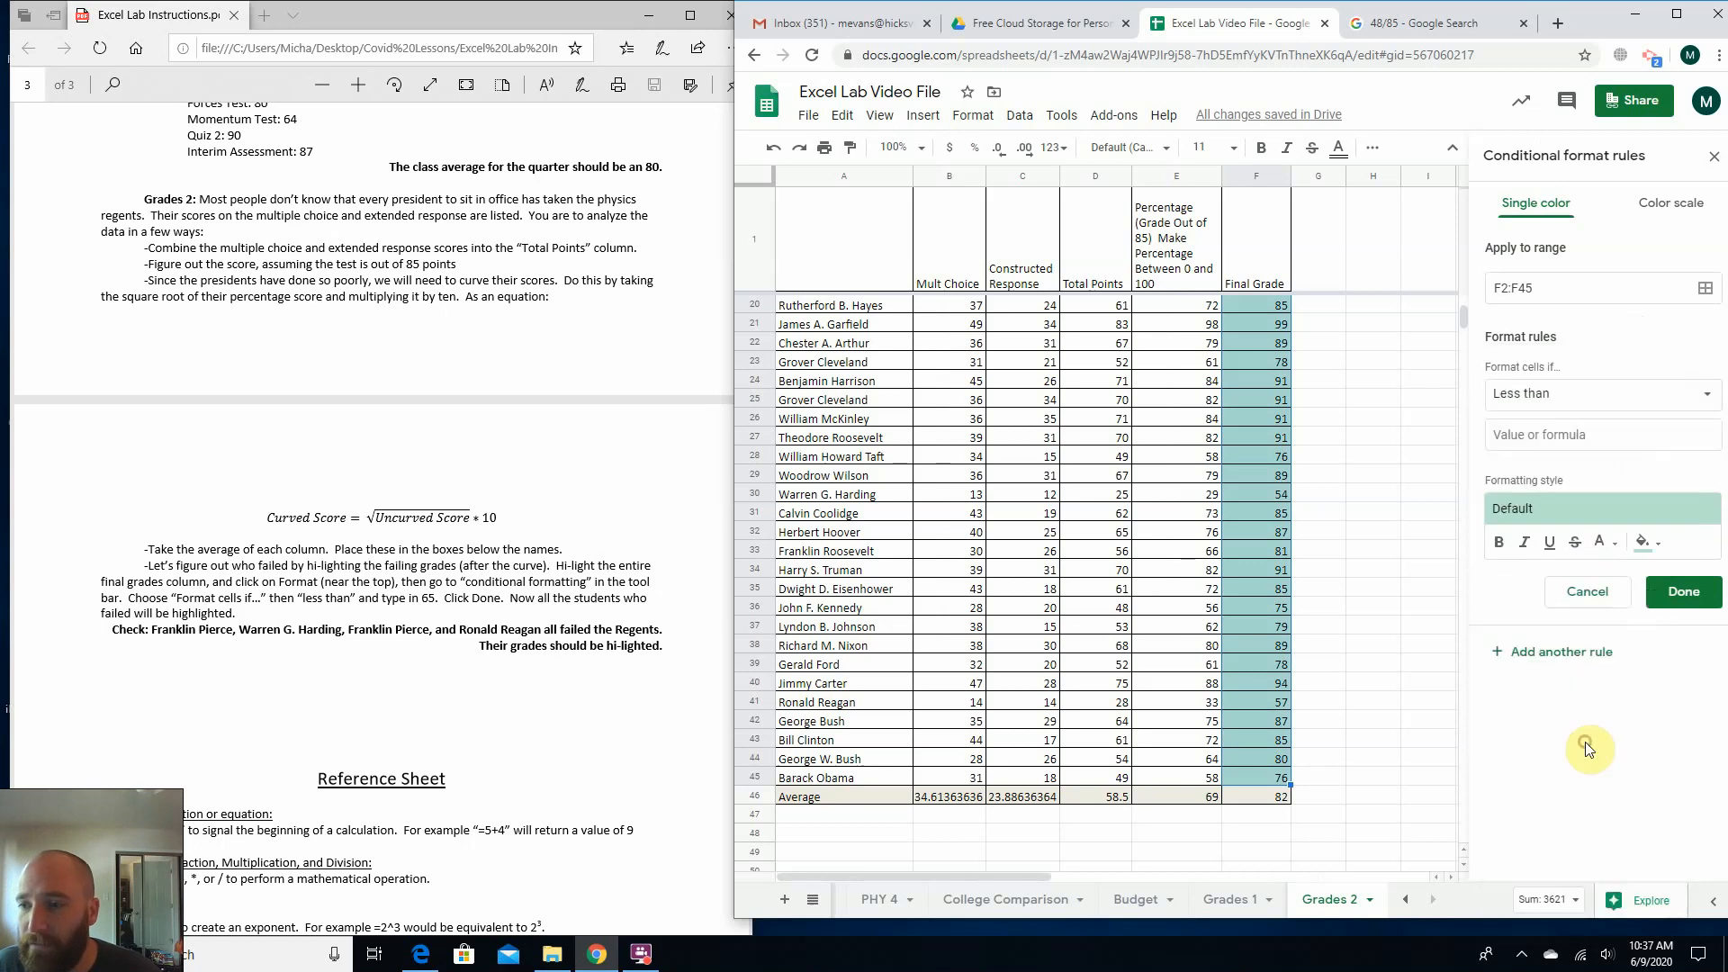
{"action": "left_click", "coordinate": [1566, 434]}
{"action": "type", "text": "65"}
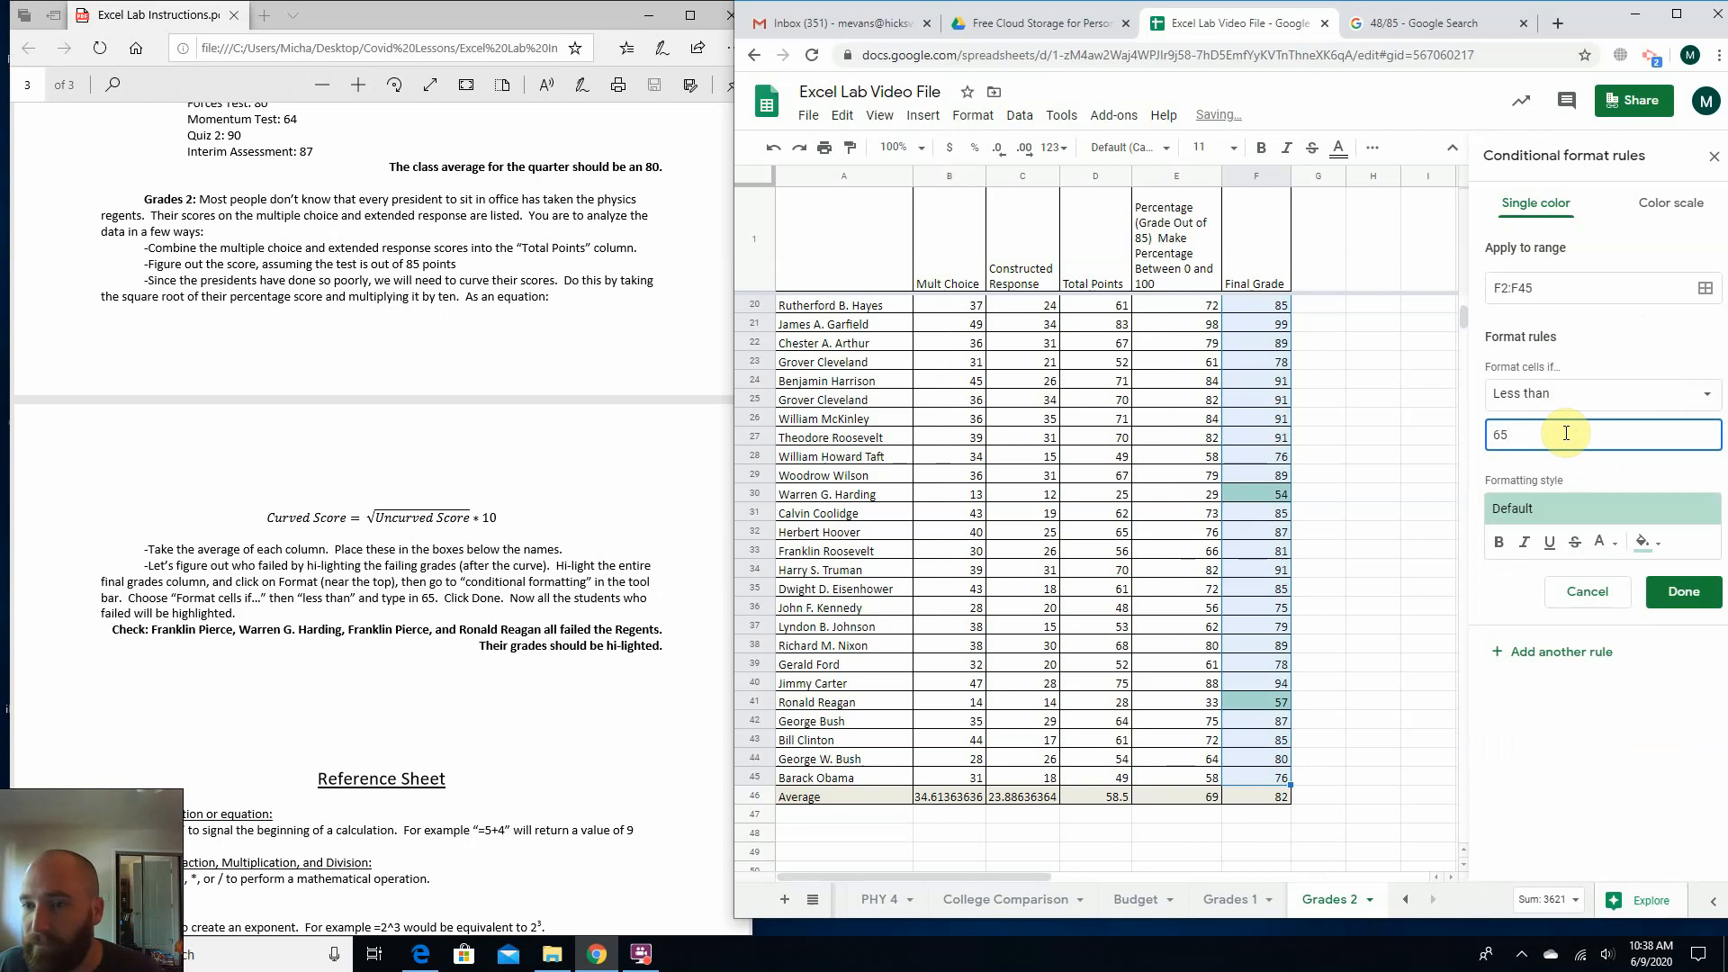
Give the rule the light red fill style, save it, and check the highlighted grades in the Final Grade column.
{"action": "left_click", "coordinate": [1588, 502]}
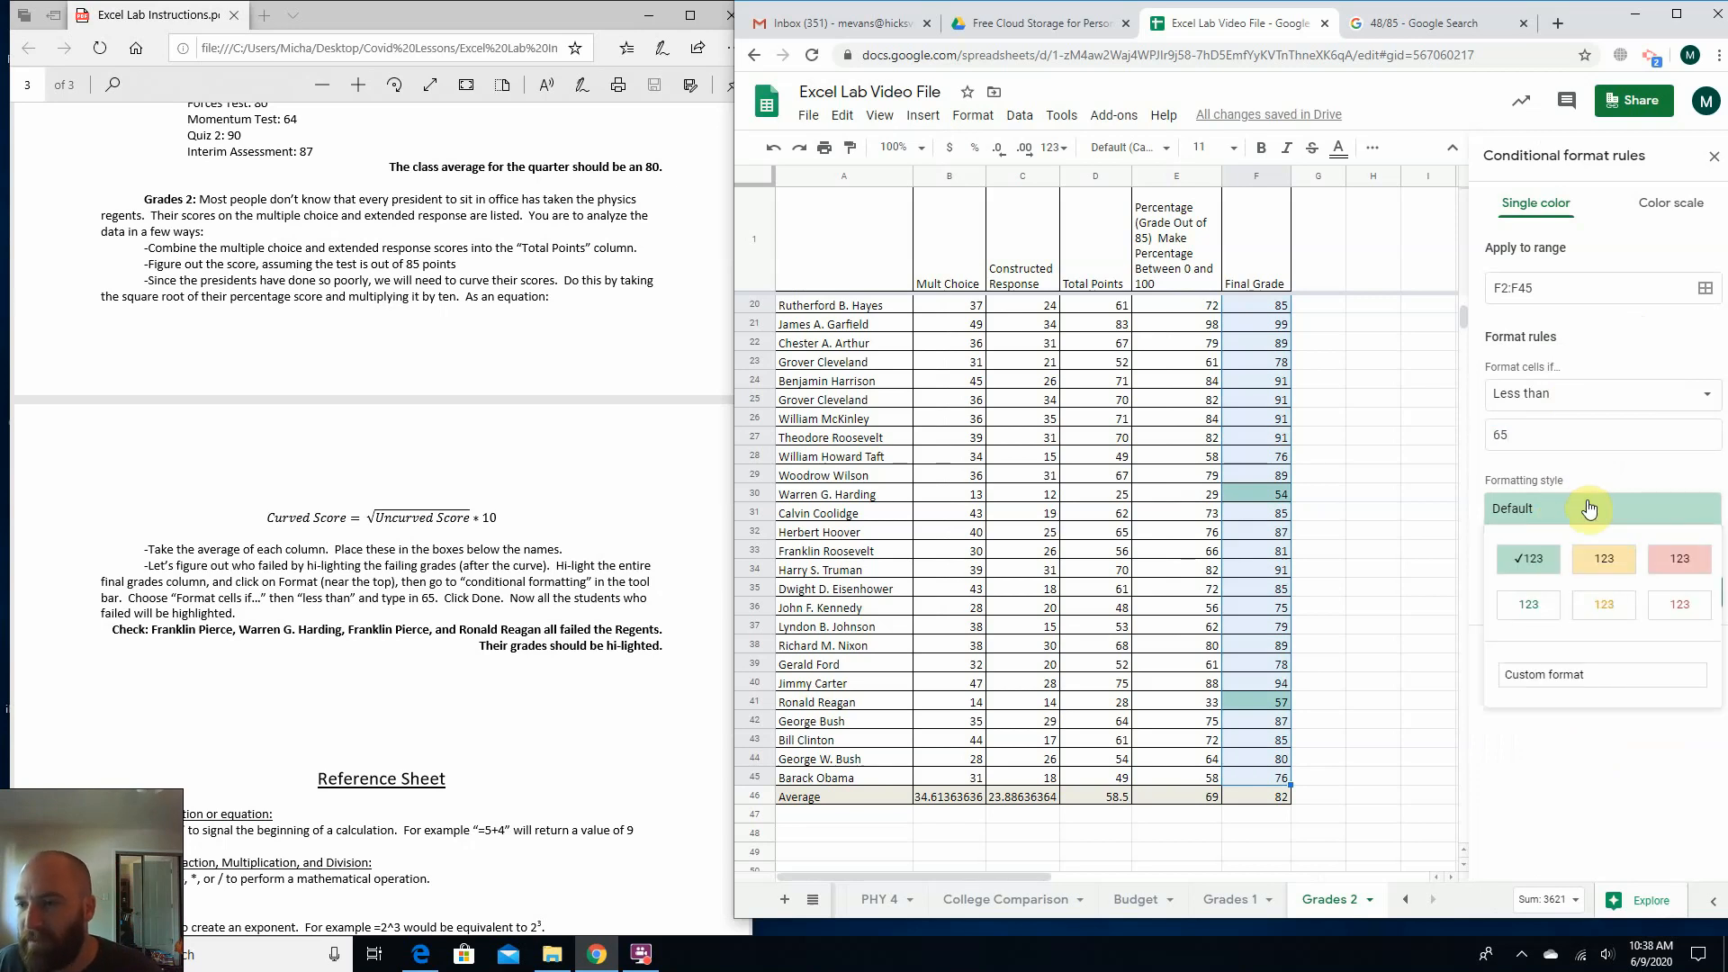
{"action": "left_click", "coordinate": [1674, 561]}
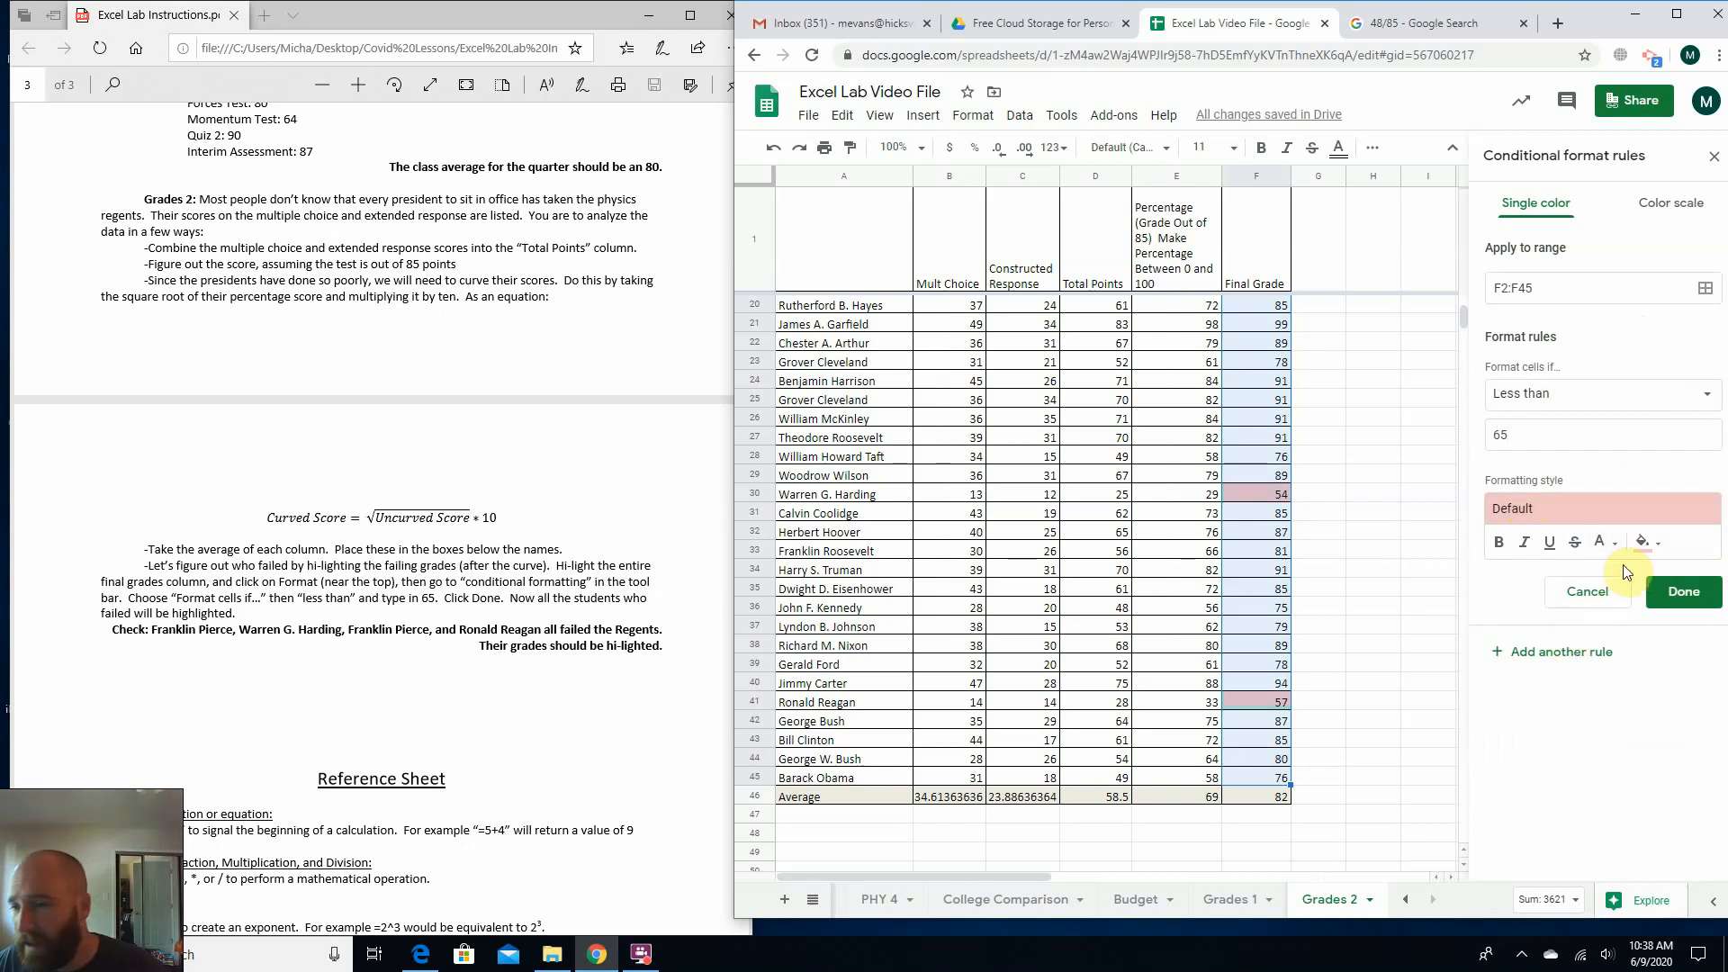
{"action": "left_click", "coordinate": [1652, 543]}
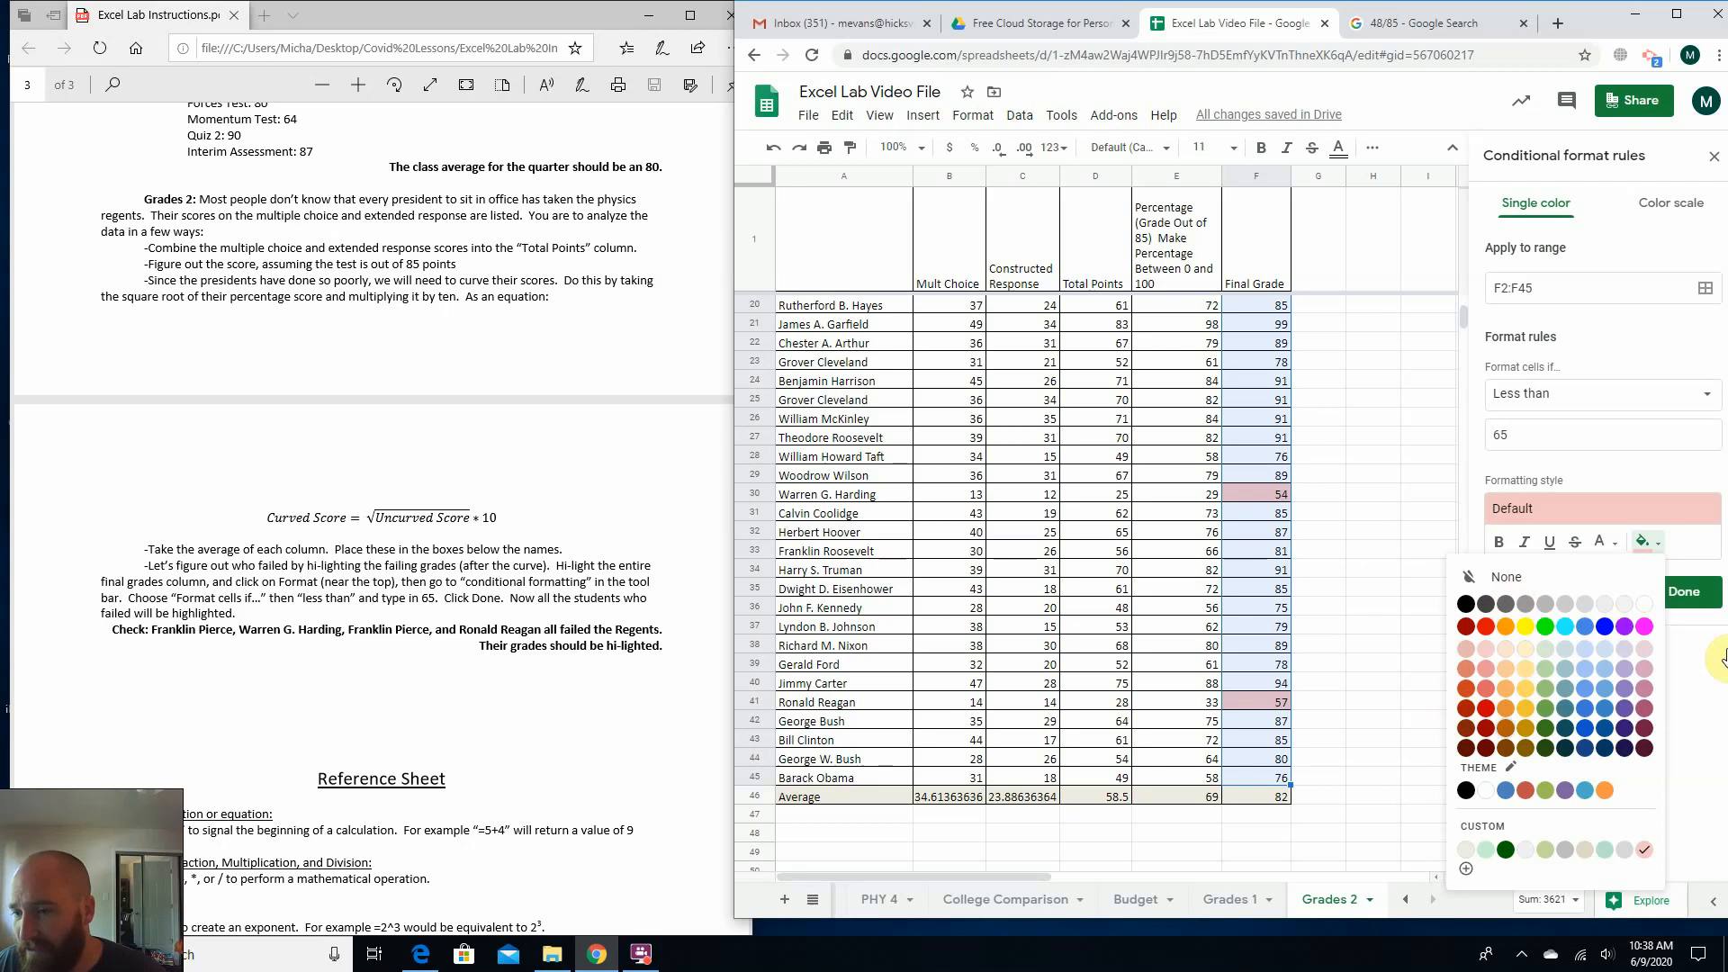
{"action": "left_click", "coordinate": [1701, 718]}
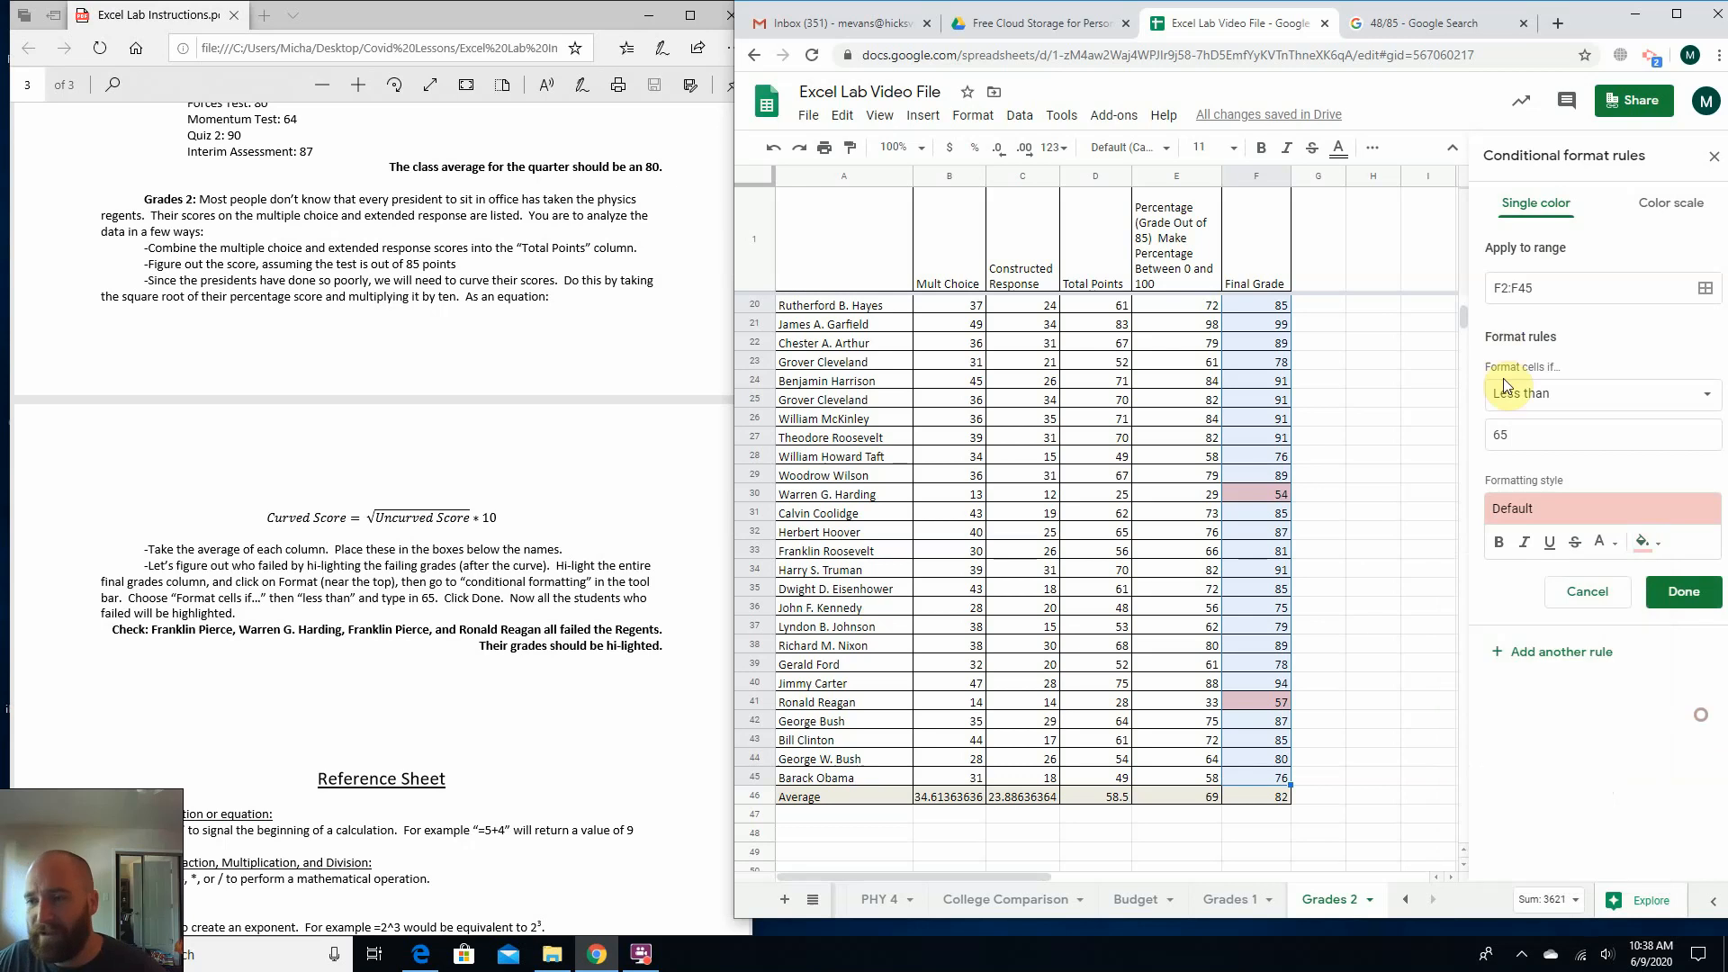
{"action": "left_click", "coordinate": [1683, 592]}
{"action": "left_click", "coordinate": [1381, 592]}
{"action": "scroll", "coordinate": [1384, 603], "scroll_direction": "up", "scroll_amount": 2}
{"action": "scroll", "coordinate": [1384, 603], "scroll_direction": "up", "scroll_amount": 4}
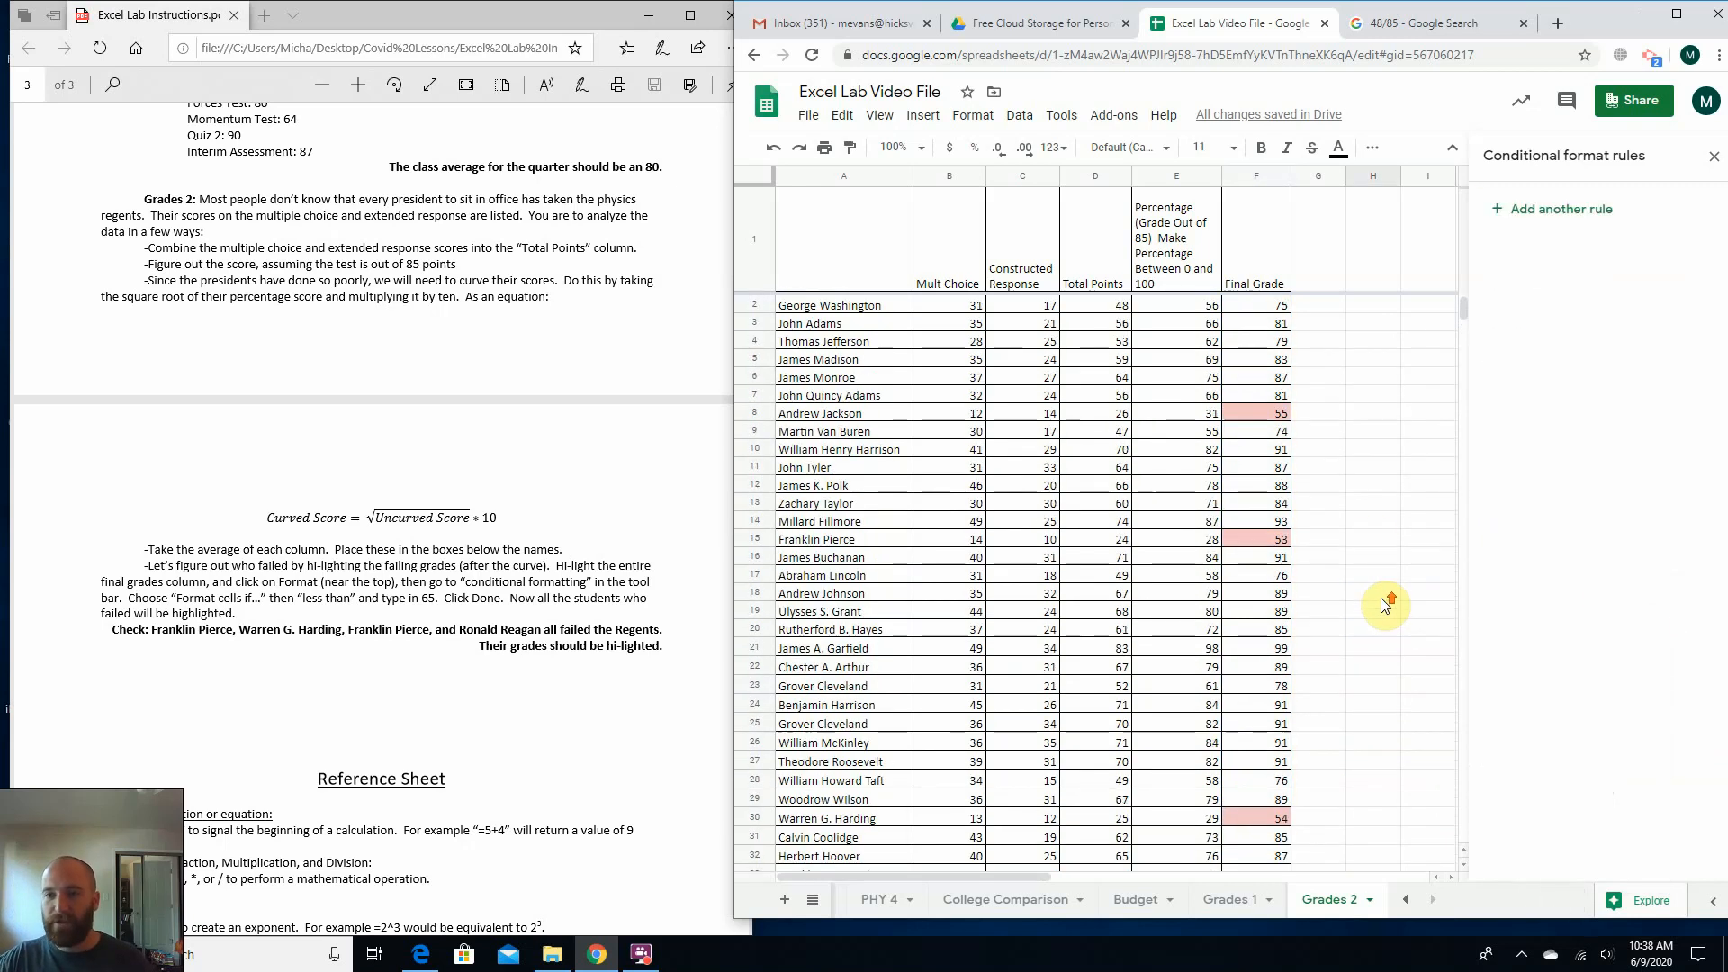
{"action": "scroll", "coordinate": [1314, 351], "scroll_direction": "down", "scroll_amount": 8}
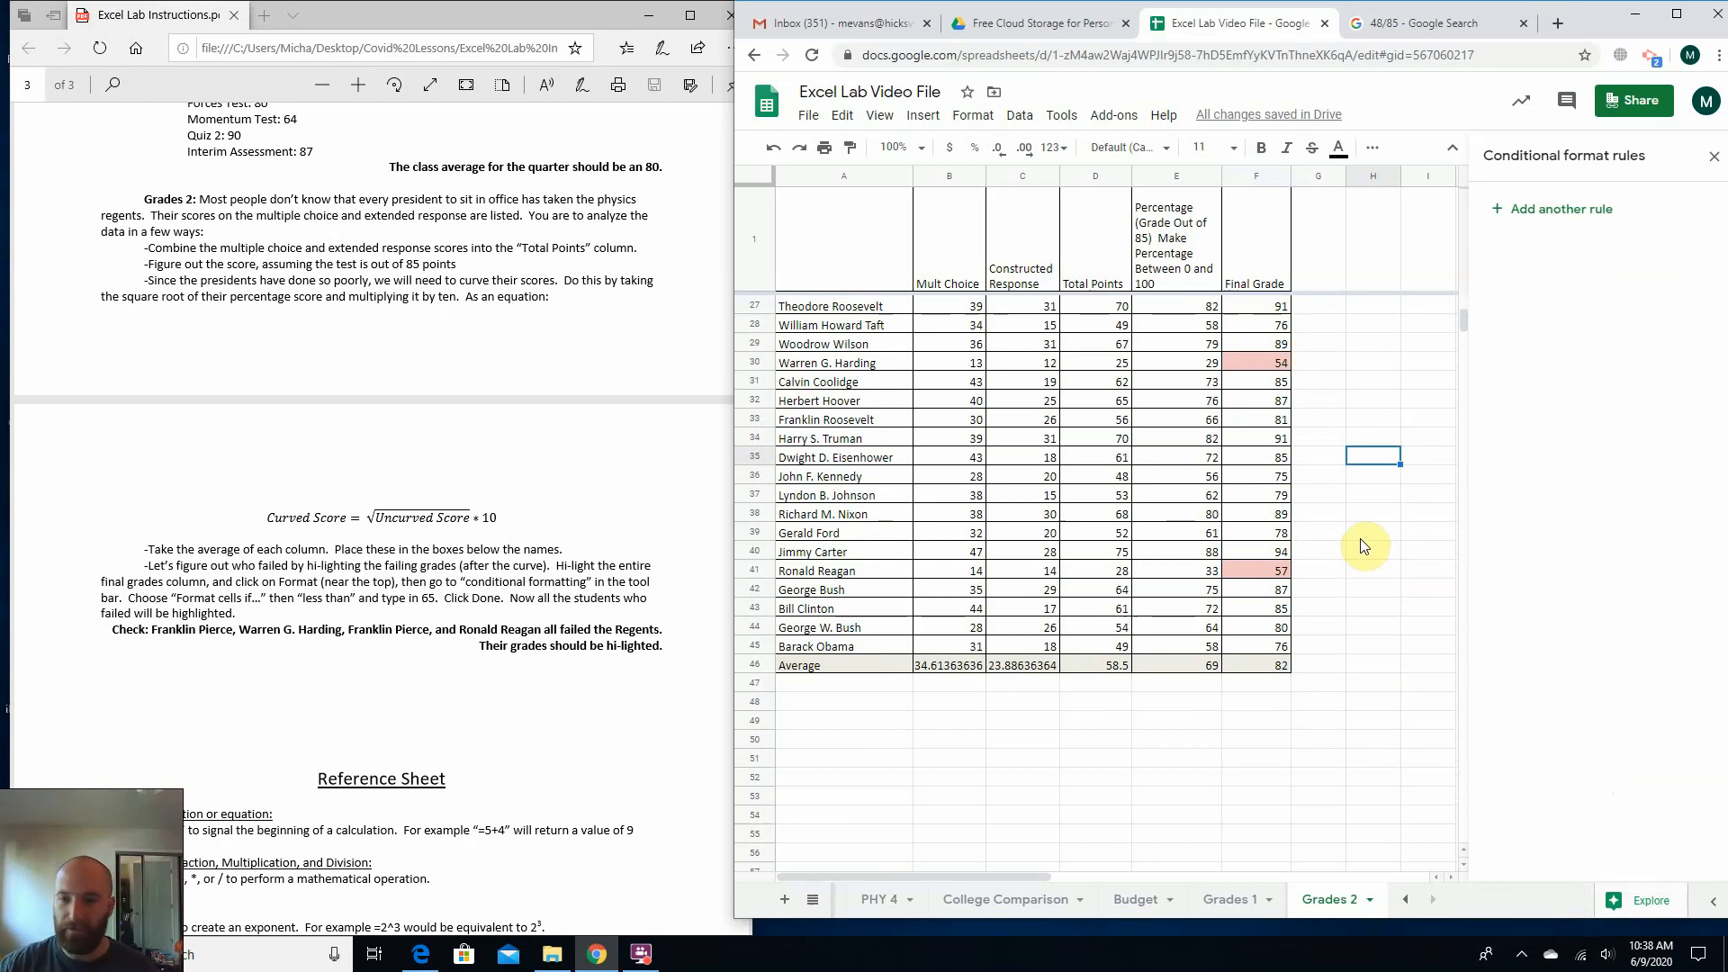
Examine the Check line in the PDF instructions that lists the presidents who failed the Regents.
{"action": "left_click", "coordinate": [209, 596]}
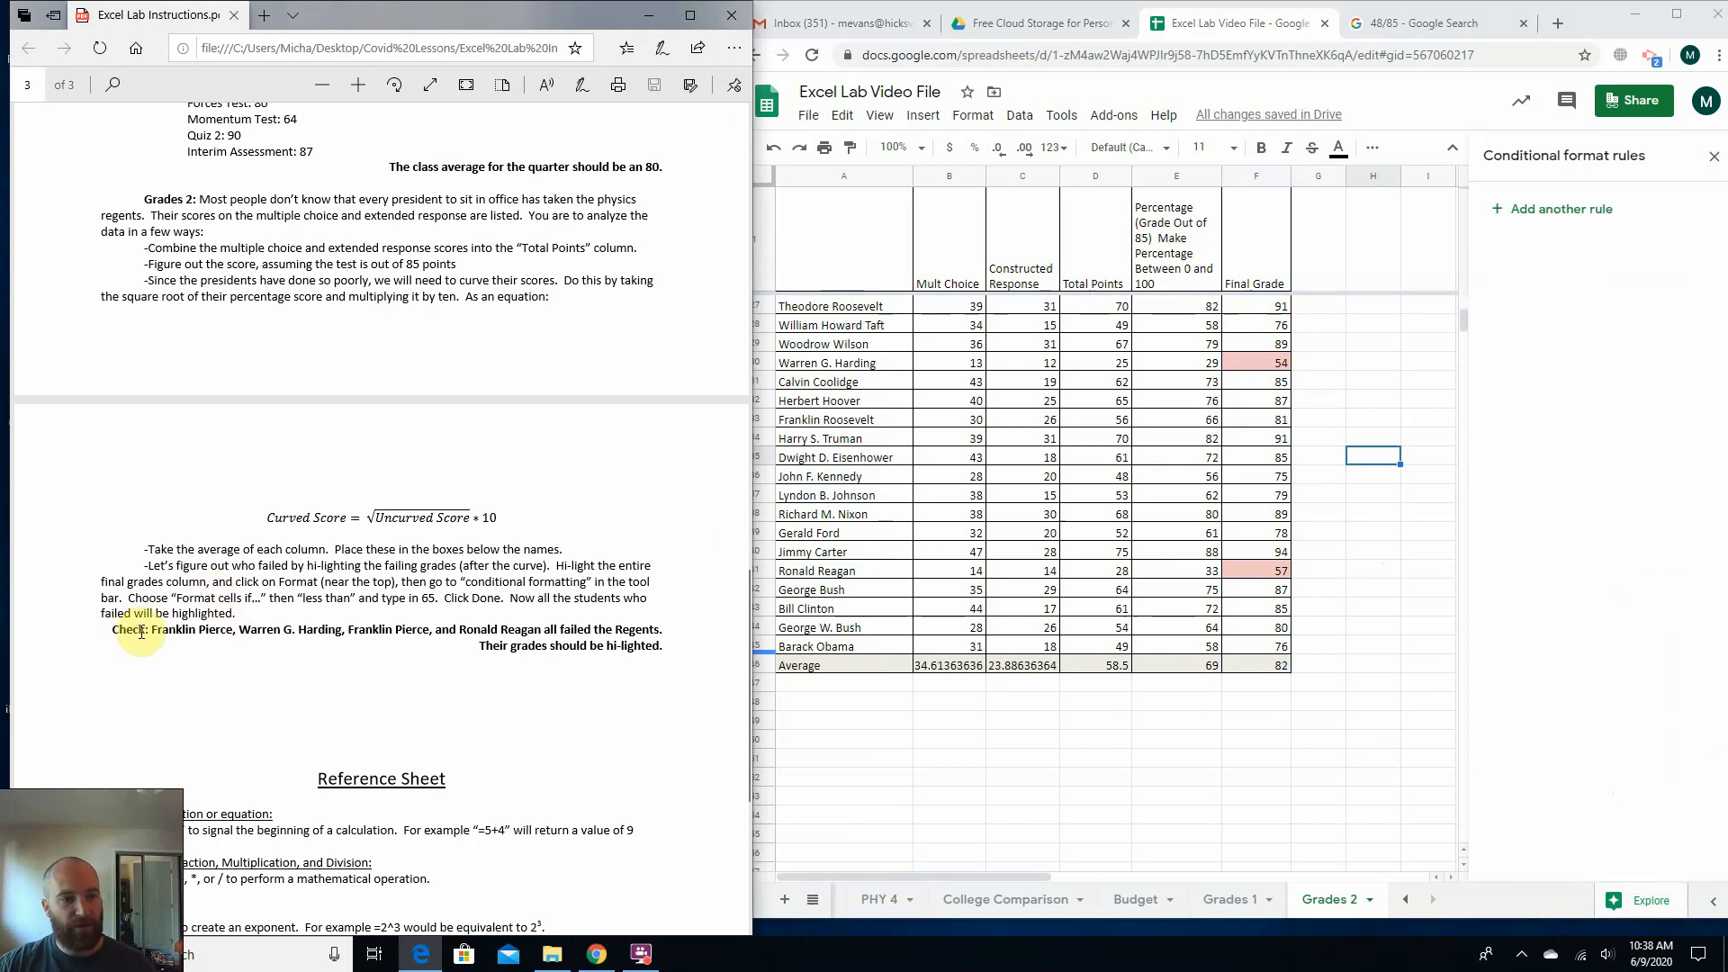
{"action": "left_click_drag", "start_coordinate": [151, 630], "coordinate": [255, 630]}
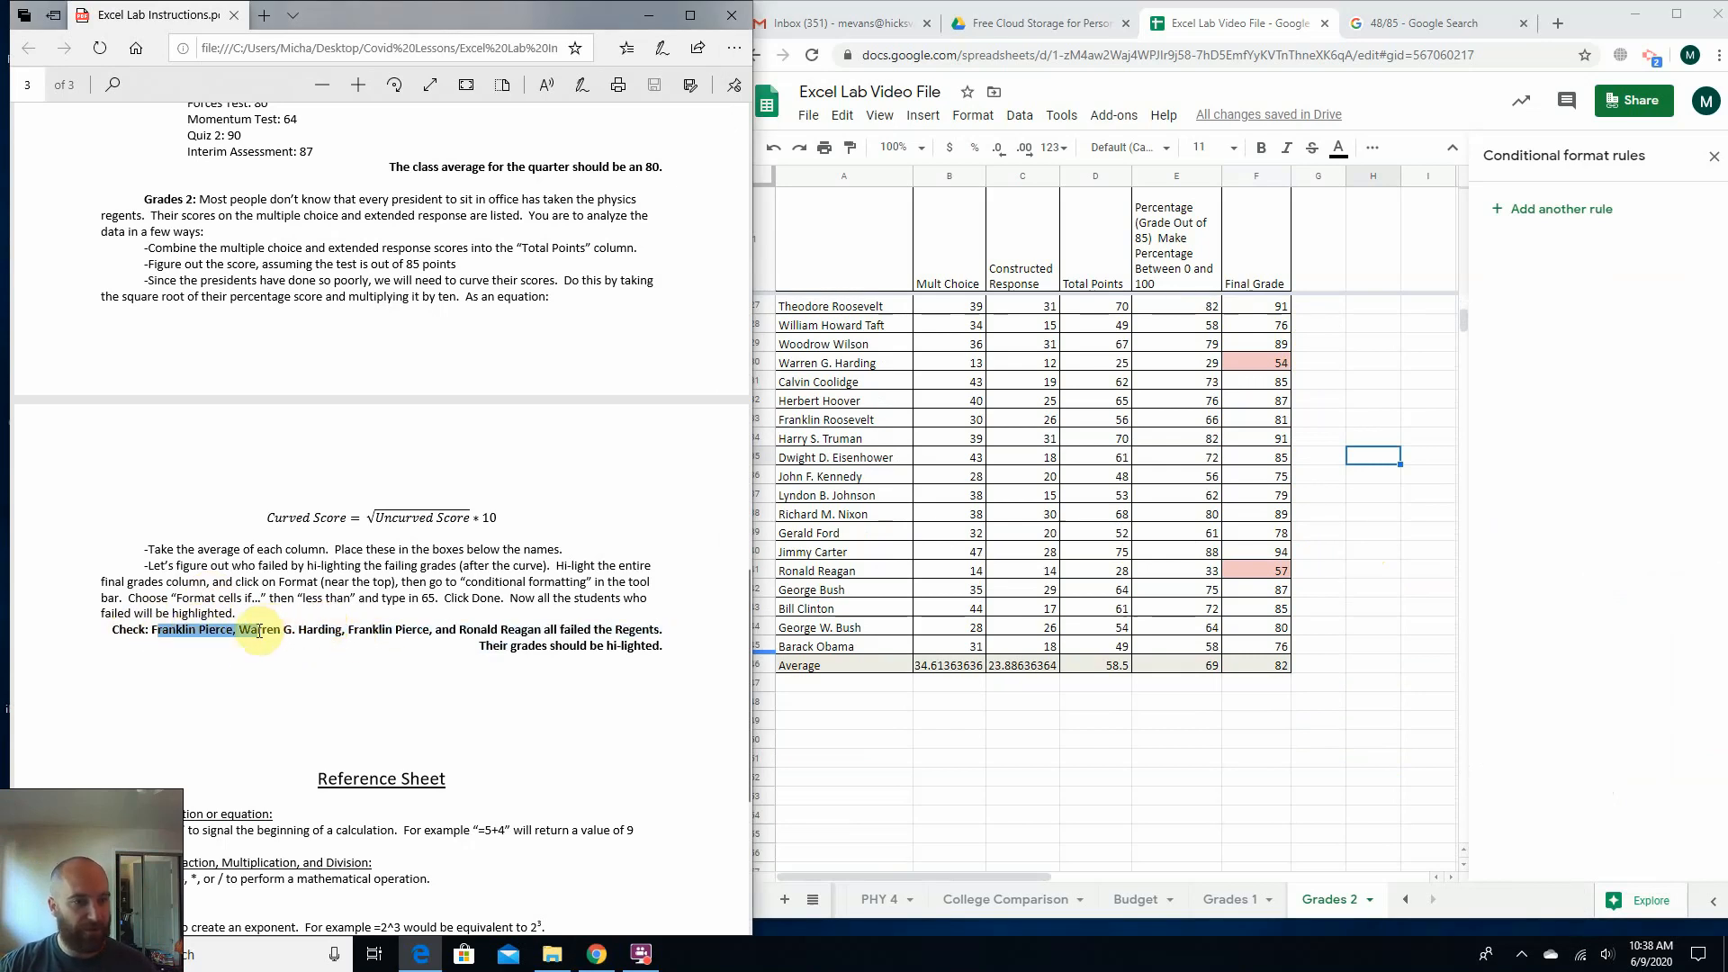
{"action": "left_click", "coordinate": [177, 626]}
{"action": "left_click_drag", "start_coordinate": [152, 630], "coordinate": [540, 632]}
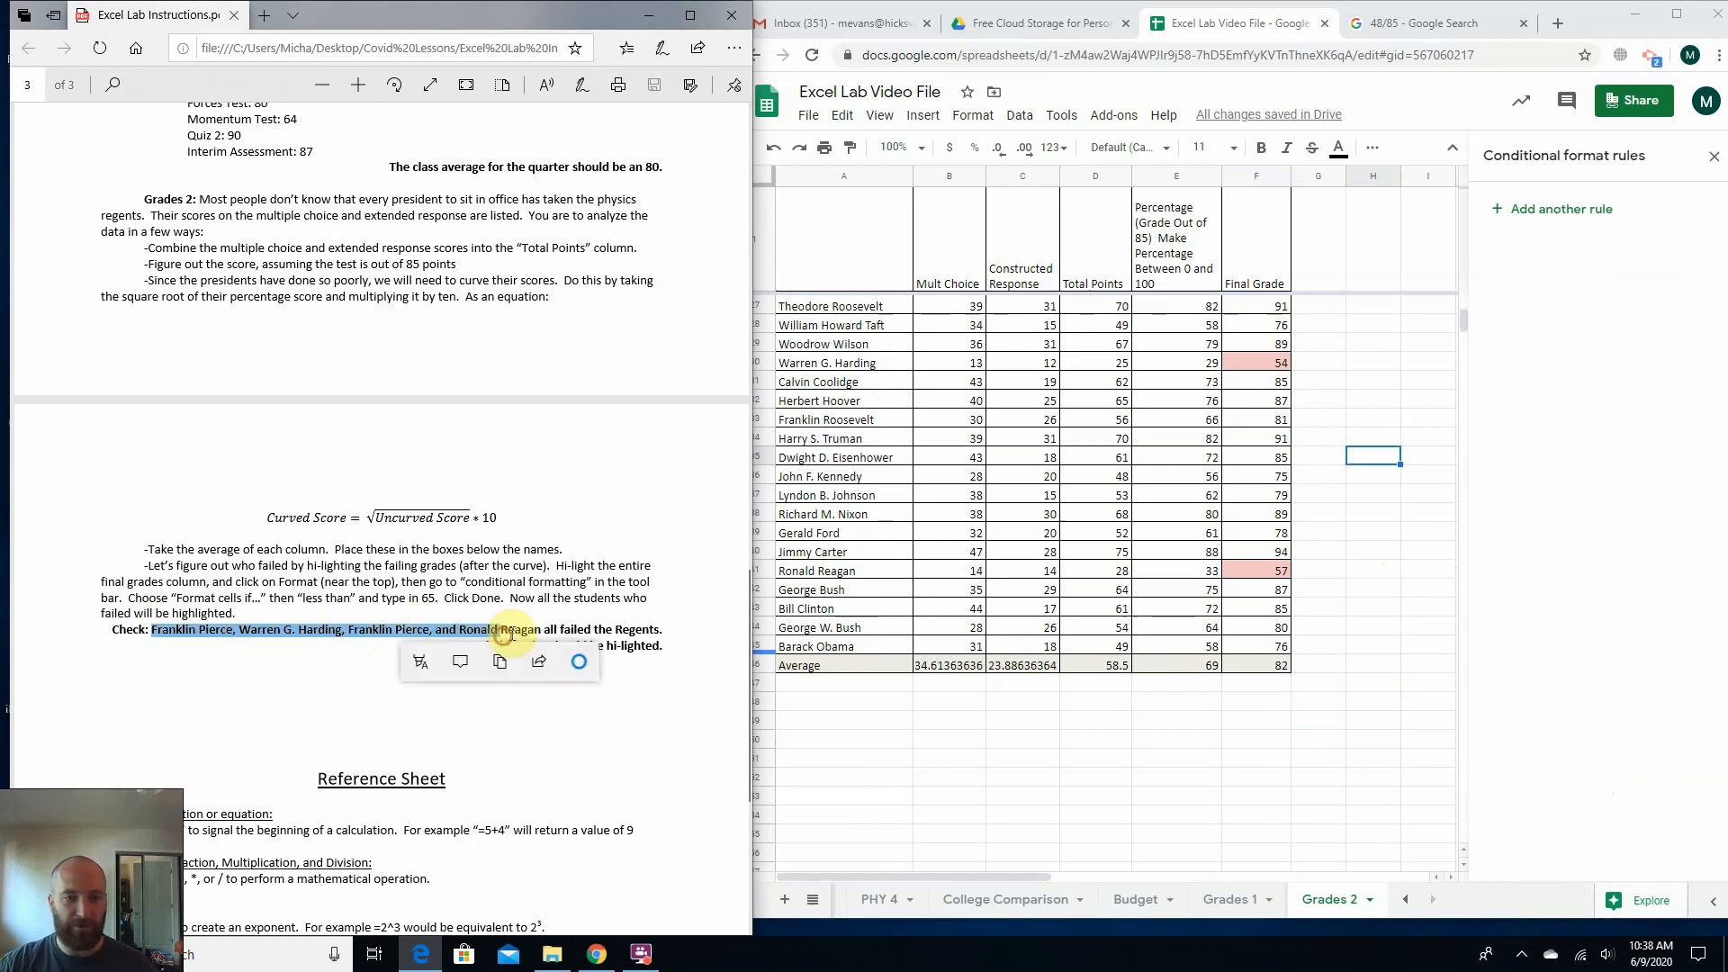
{"action": "left_click", "coordinate": [551, 613]}
Compare the highlighted final grades of Warren G. Harding, Ronald Reagan and Andrew Jackson with the failing presidents listed in the PDF.
{"action": "left_click", "coordinate": [1251, 365]}
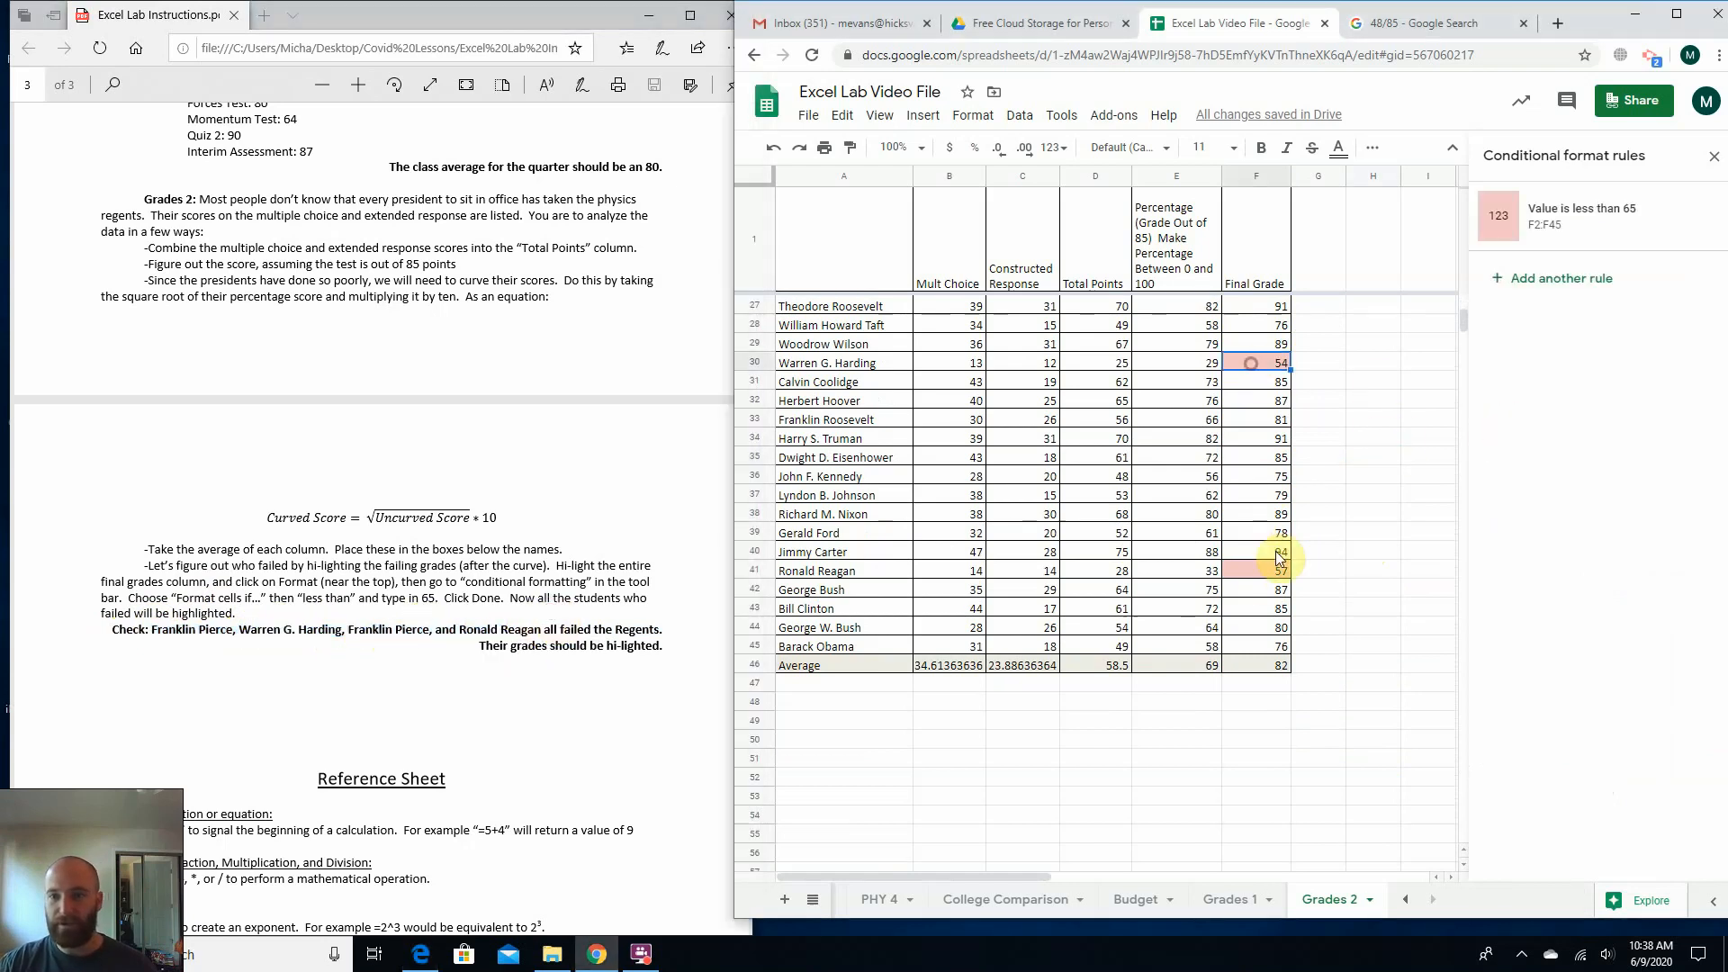
{"action": "left_click", "coordinate": [1259, 570]}
{"action": "scroll", "coordinate": [1260, 570], "scroll_direction": "up", "scroll_amount": 5}
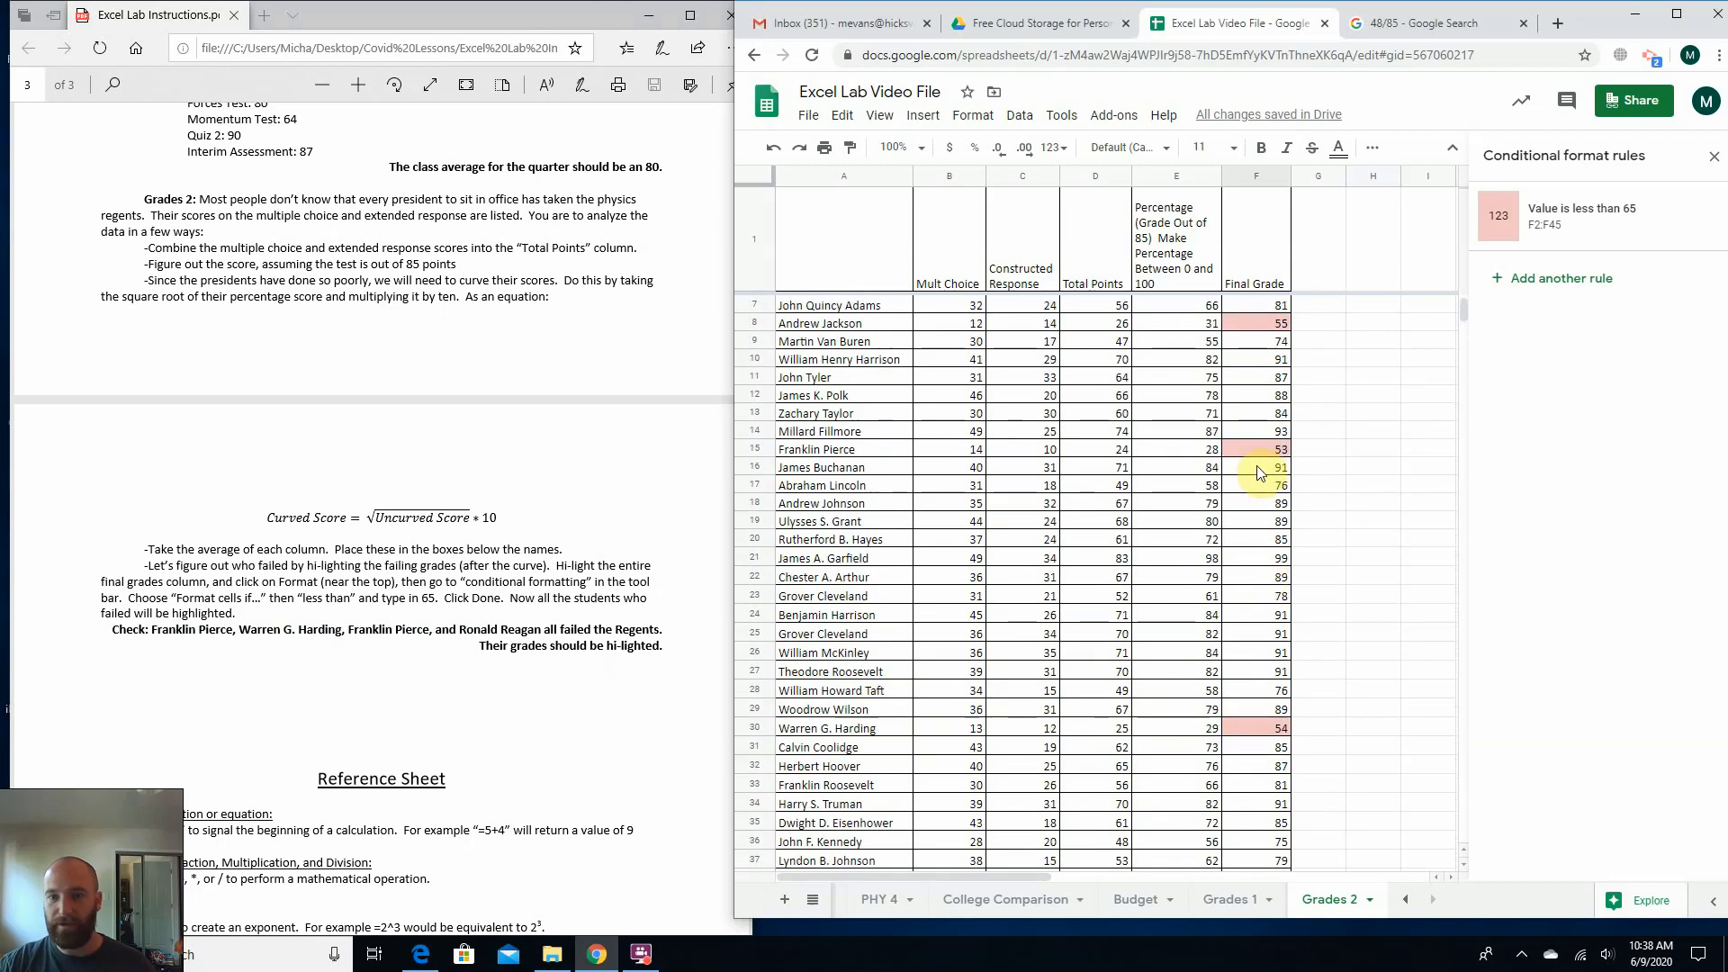
{"action": "left_click", "coordinate": [1255, 324]}
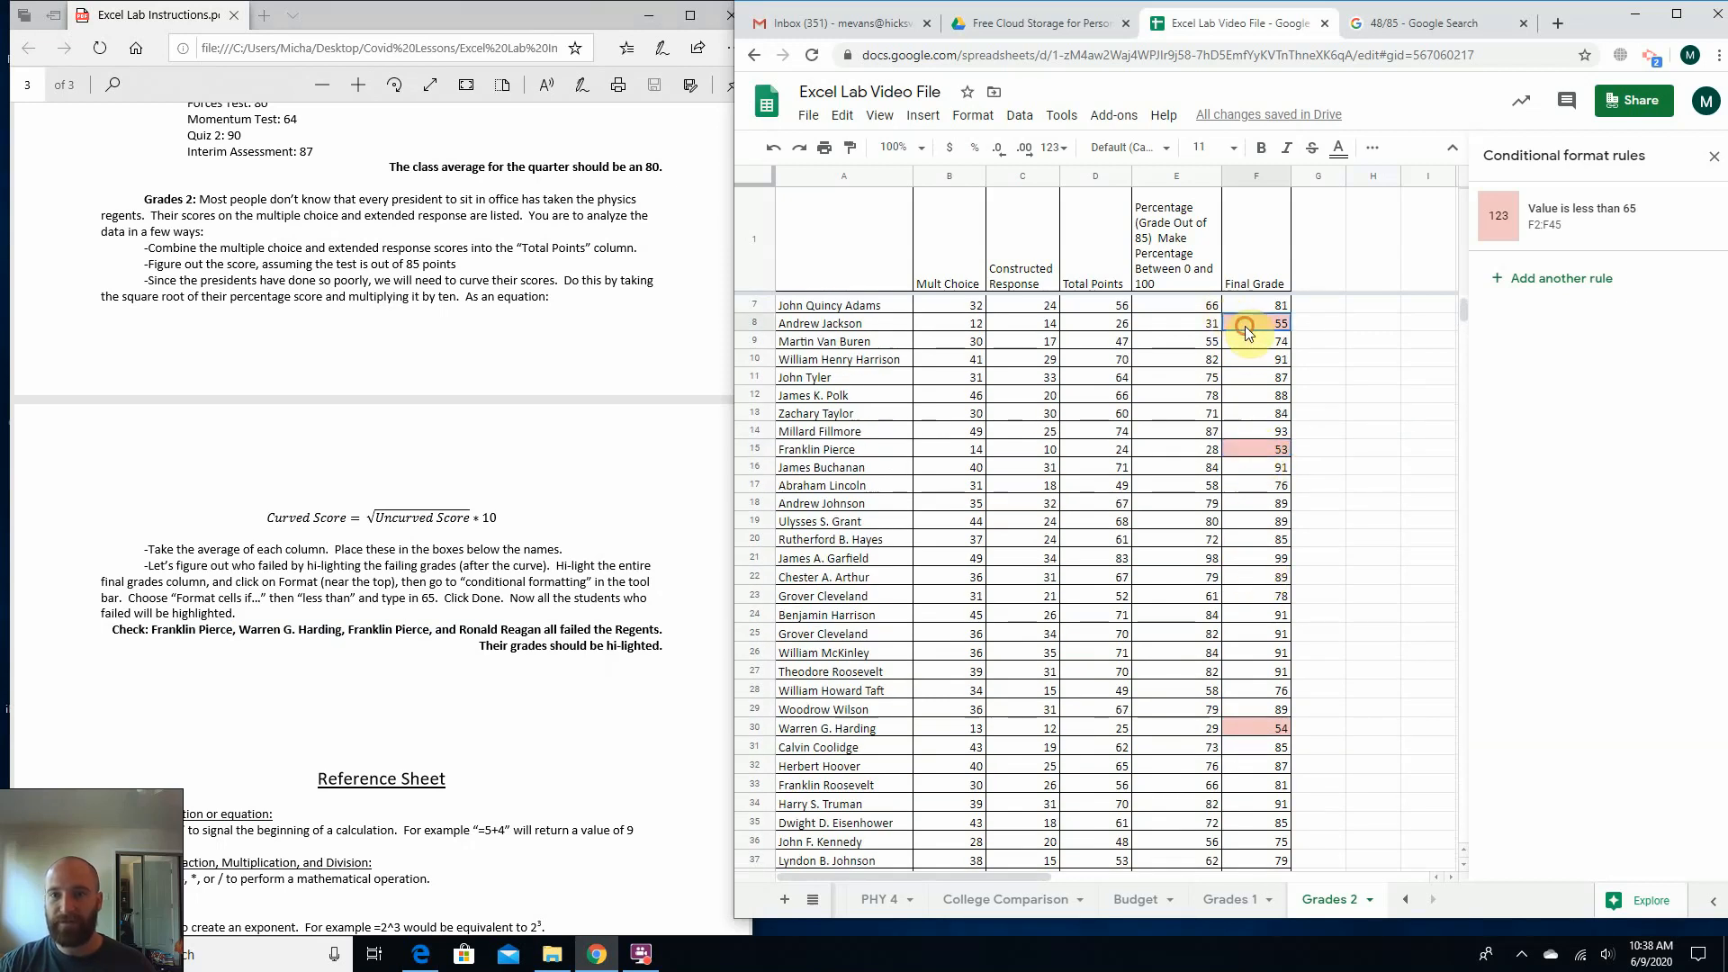
{"action": "left_click", "coordinate": [455, 623]}
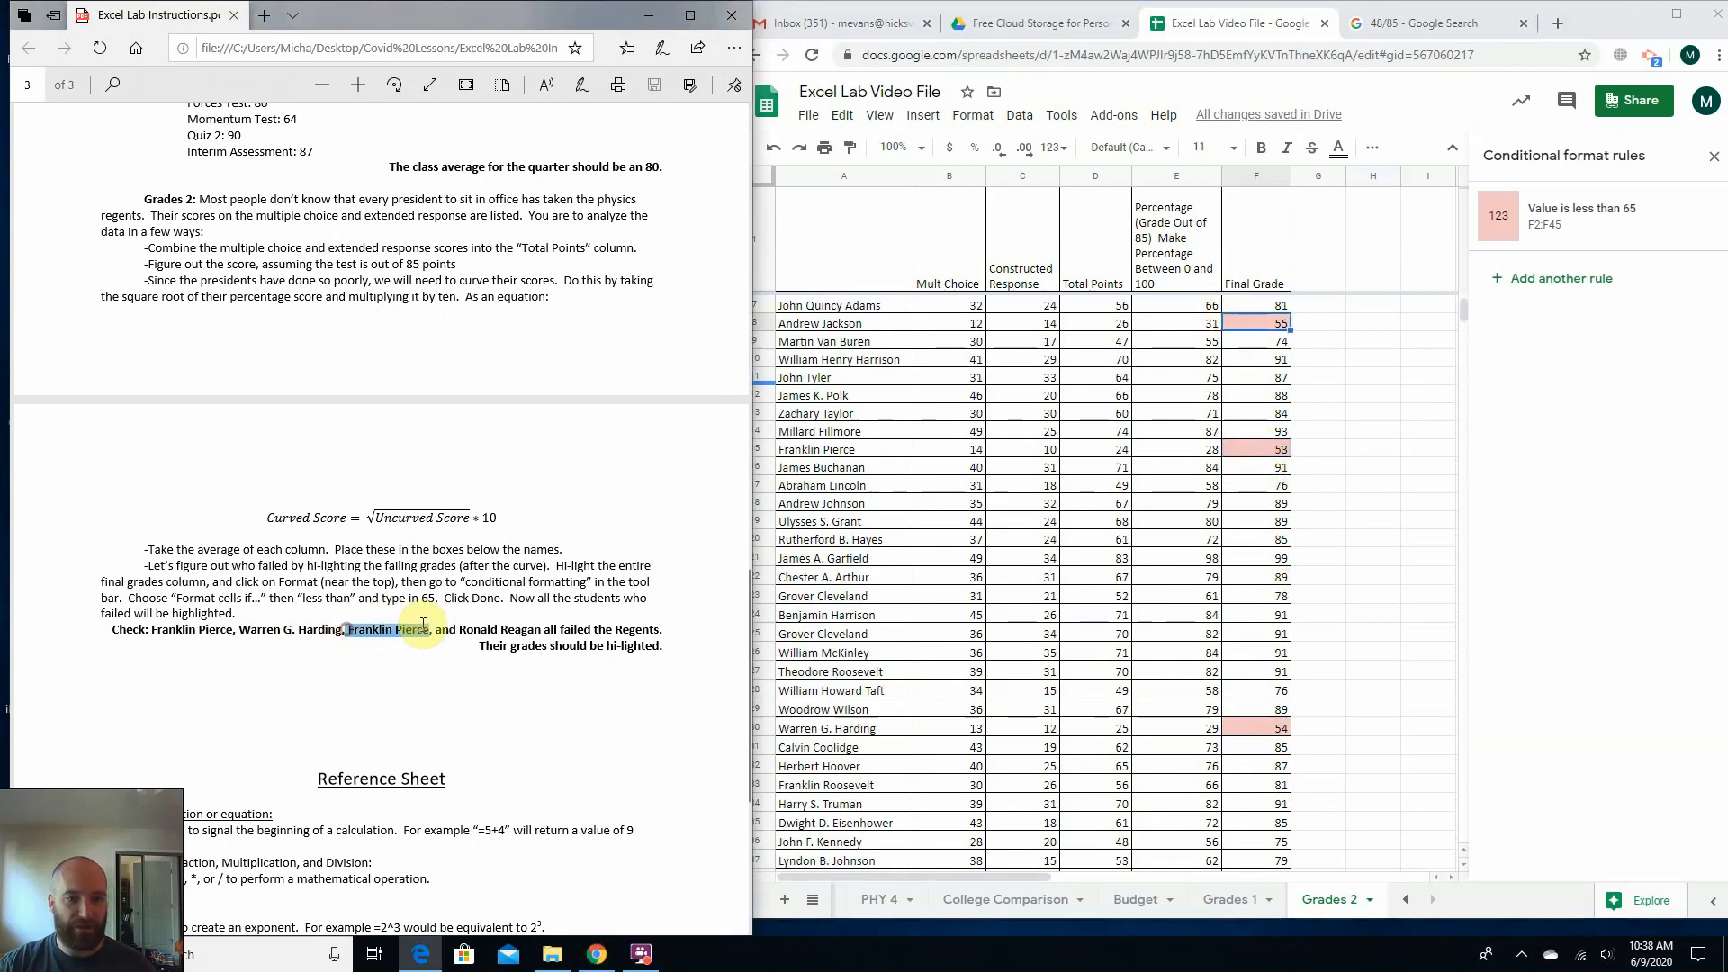
{"action": "left_click", "coordinate": [1240, 317]}
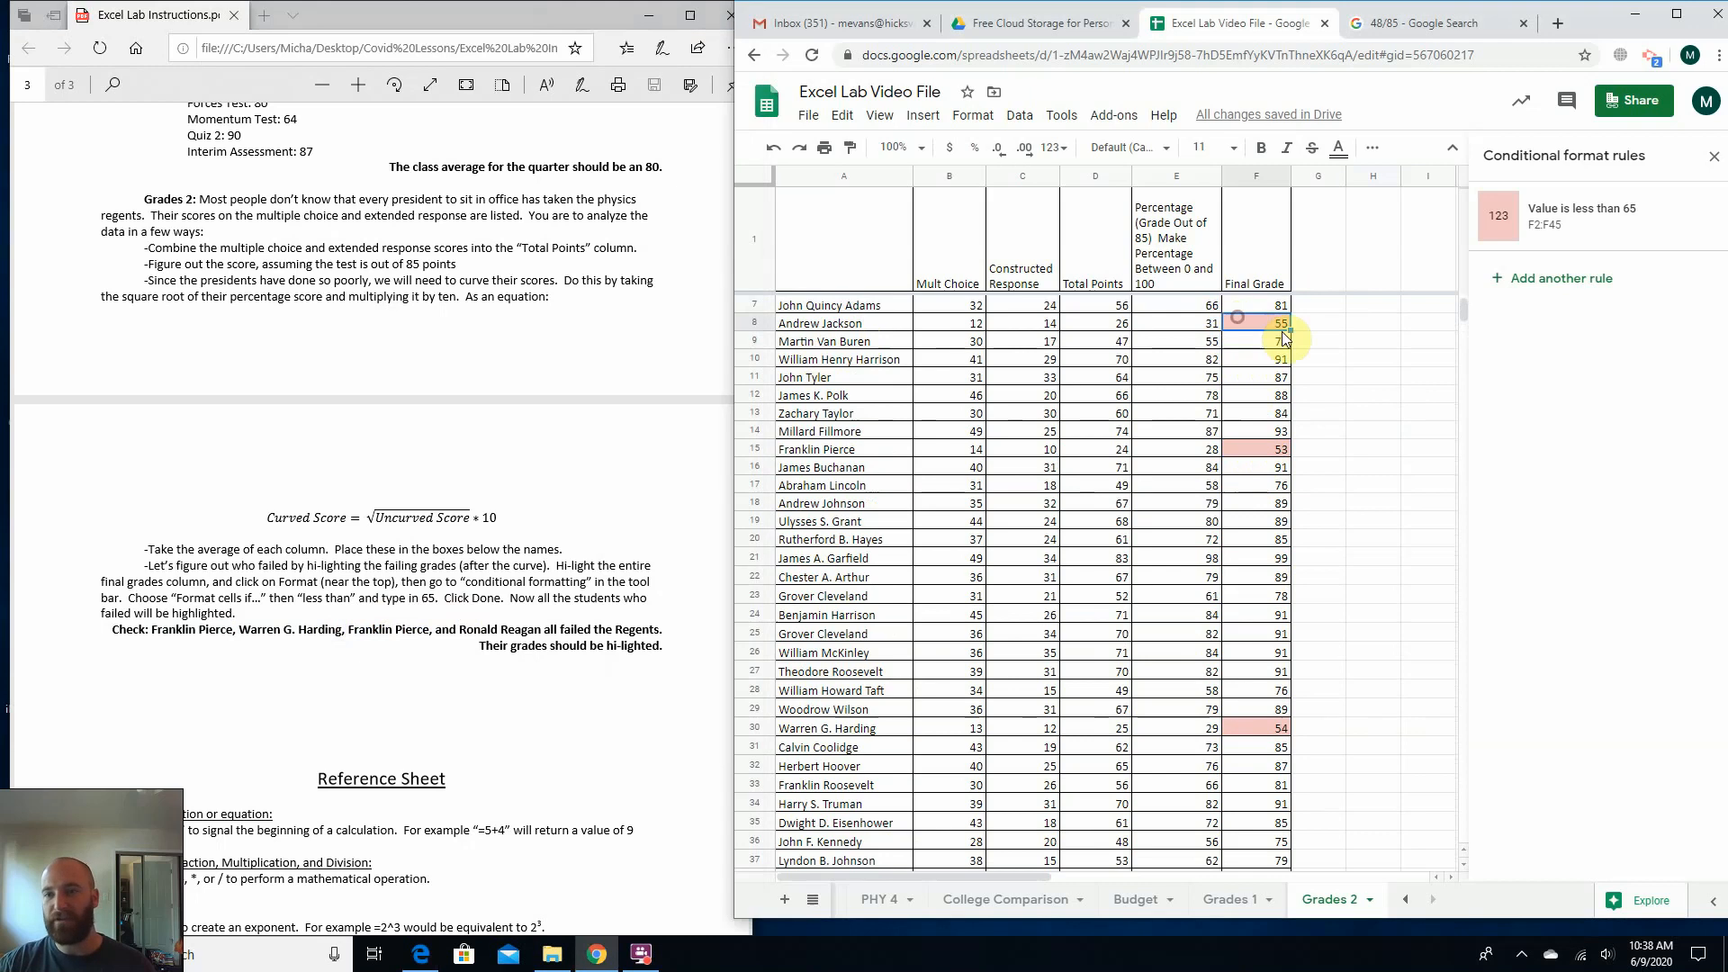
{"action": "left_click", "coordinate": [1324, 348]}
{"action": "left_click", "coordinate": [1241, 330]}
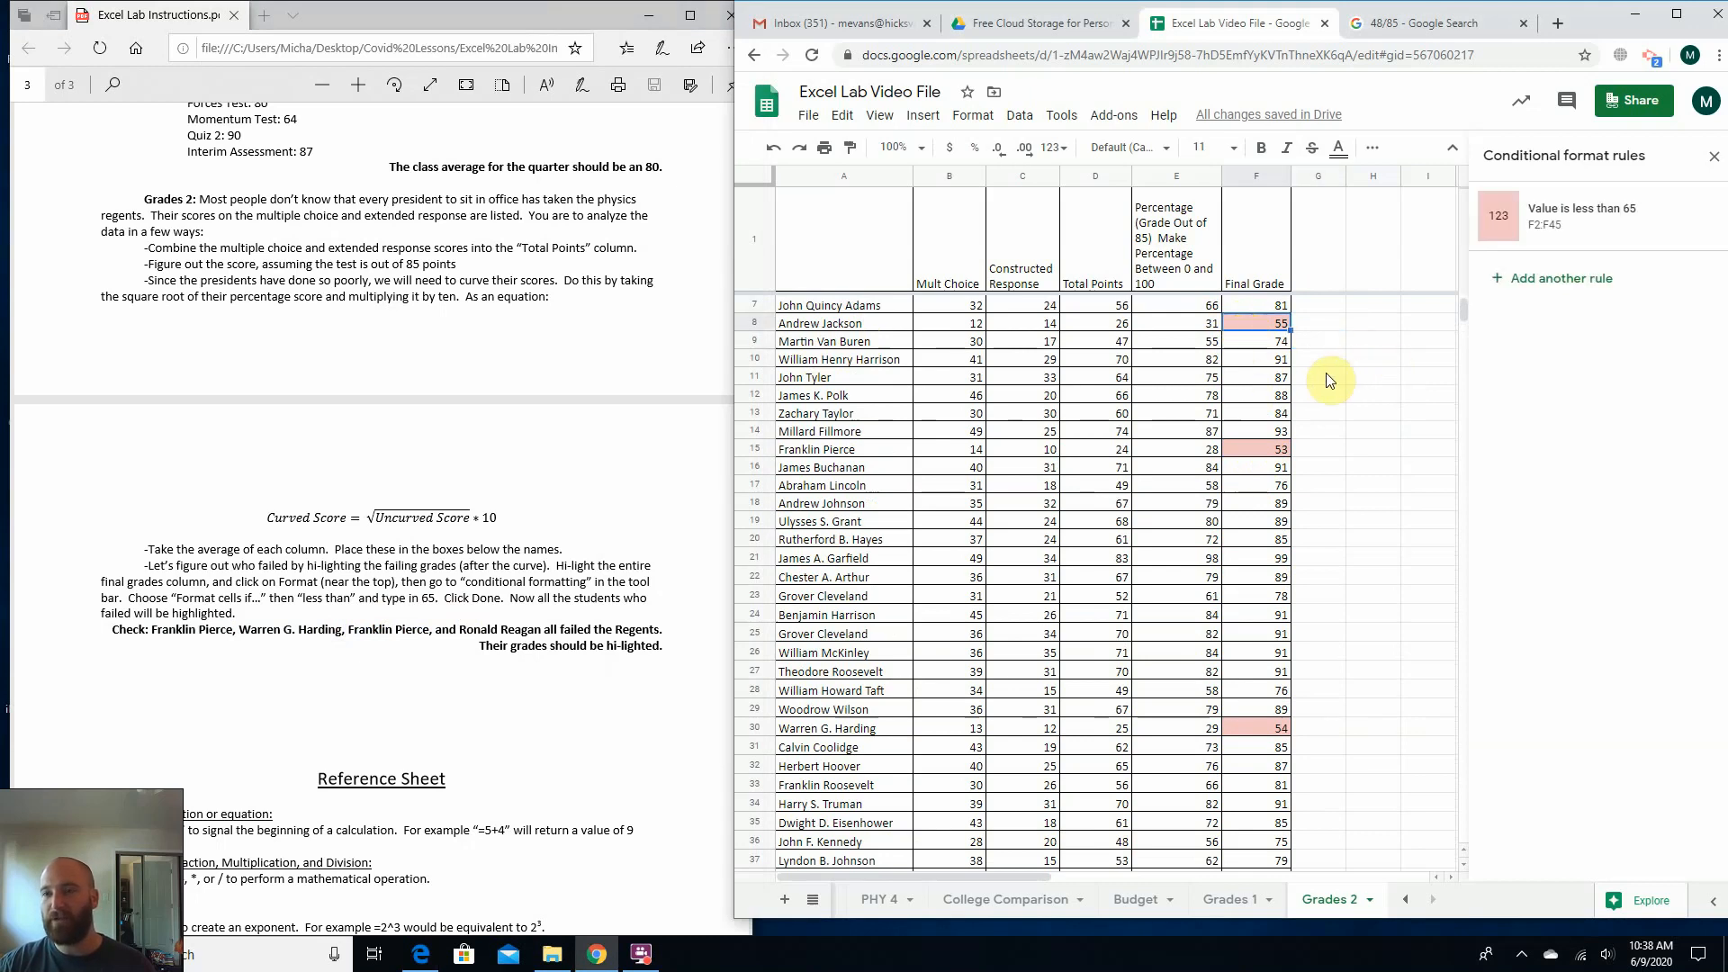
{"action": "scroll", "coordinate": [1316, 376], "scroll_direction": "down", "scroll_amount": 5}
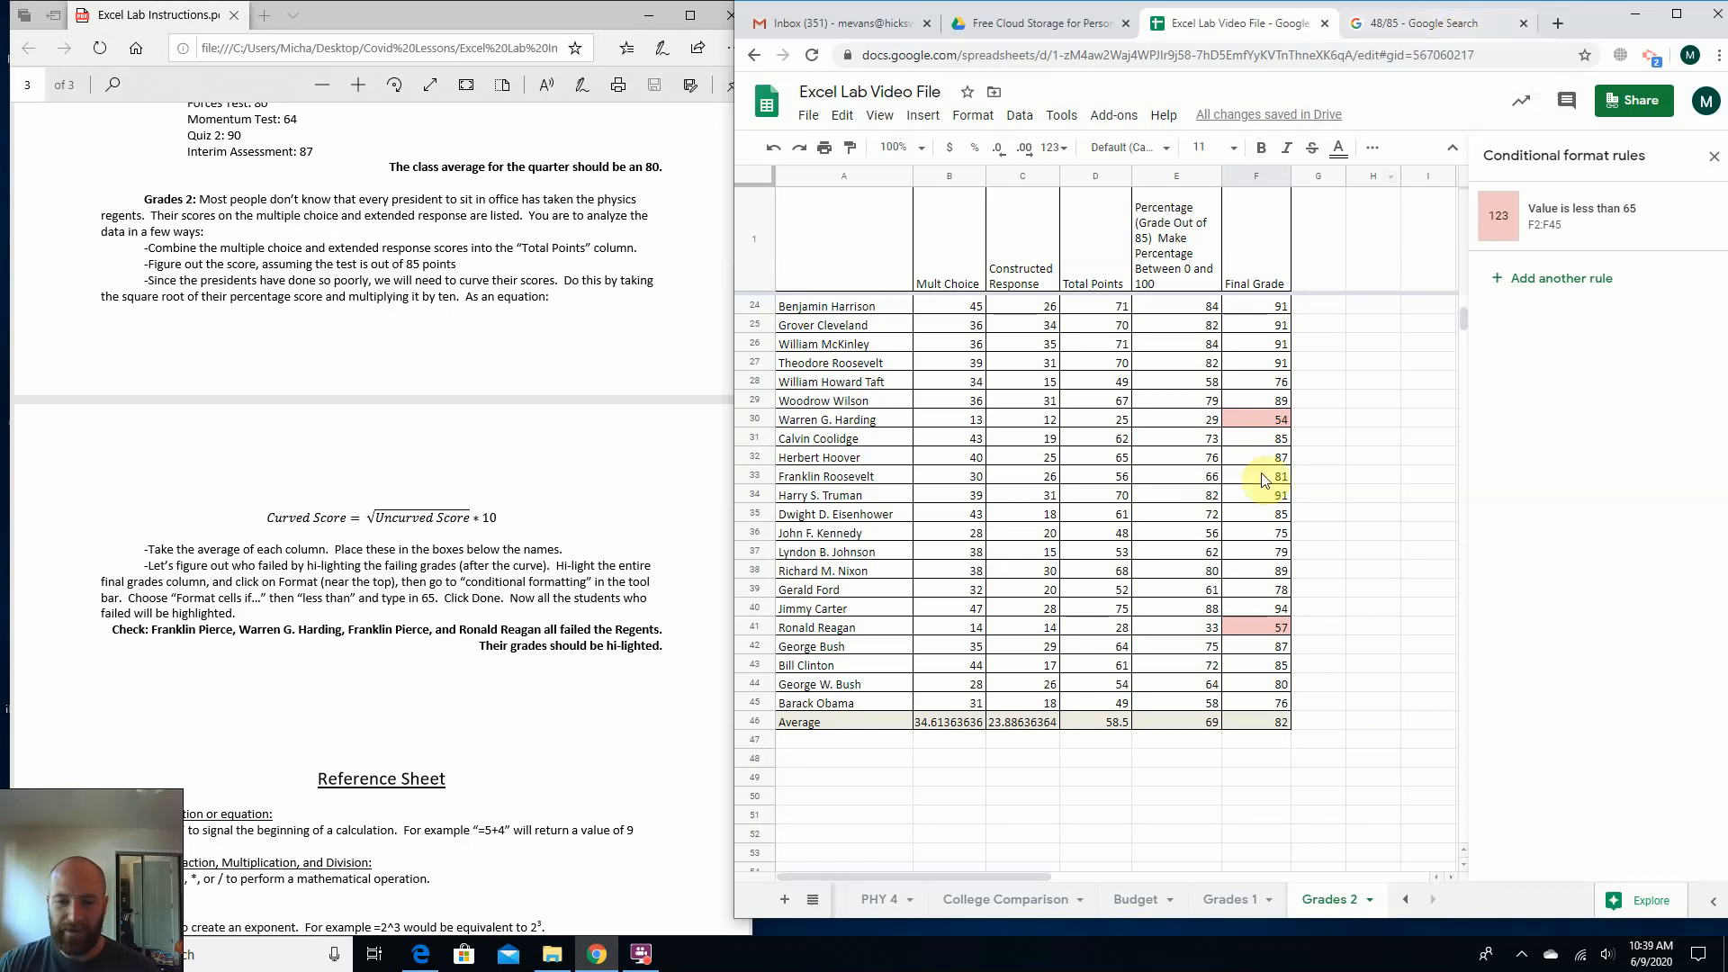
Look over the PHY 4, Budget and College Comparison sheets, ending back on the Grades 2 sheet.
{"action": "left_click", "coordinate": [879, 901]}
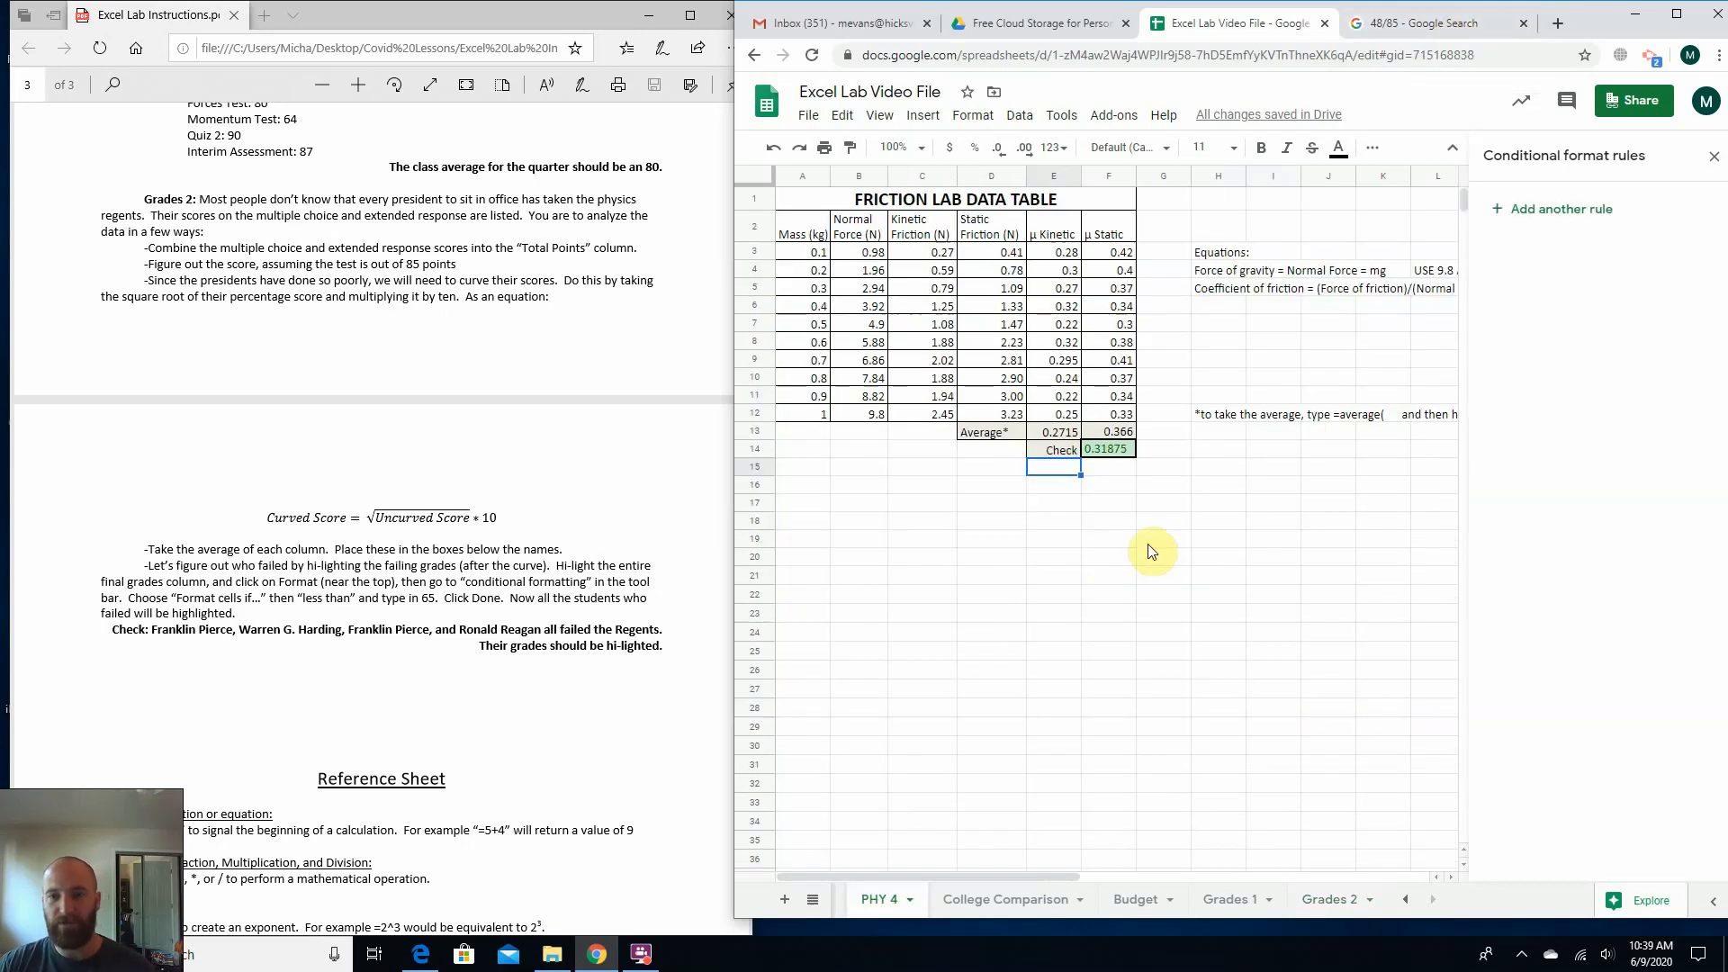
{"action": "left_click", "coordinate": [1138, 905]}
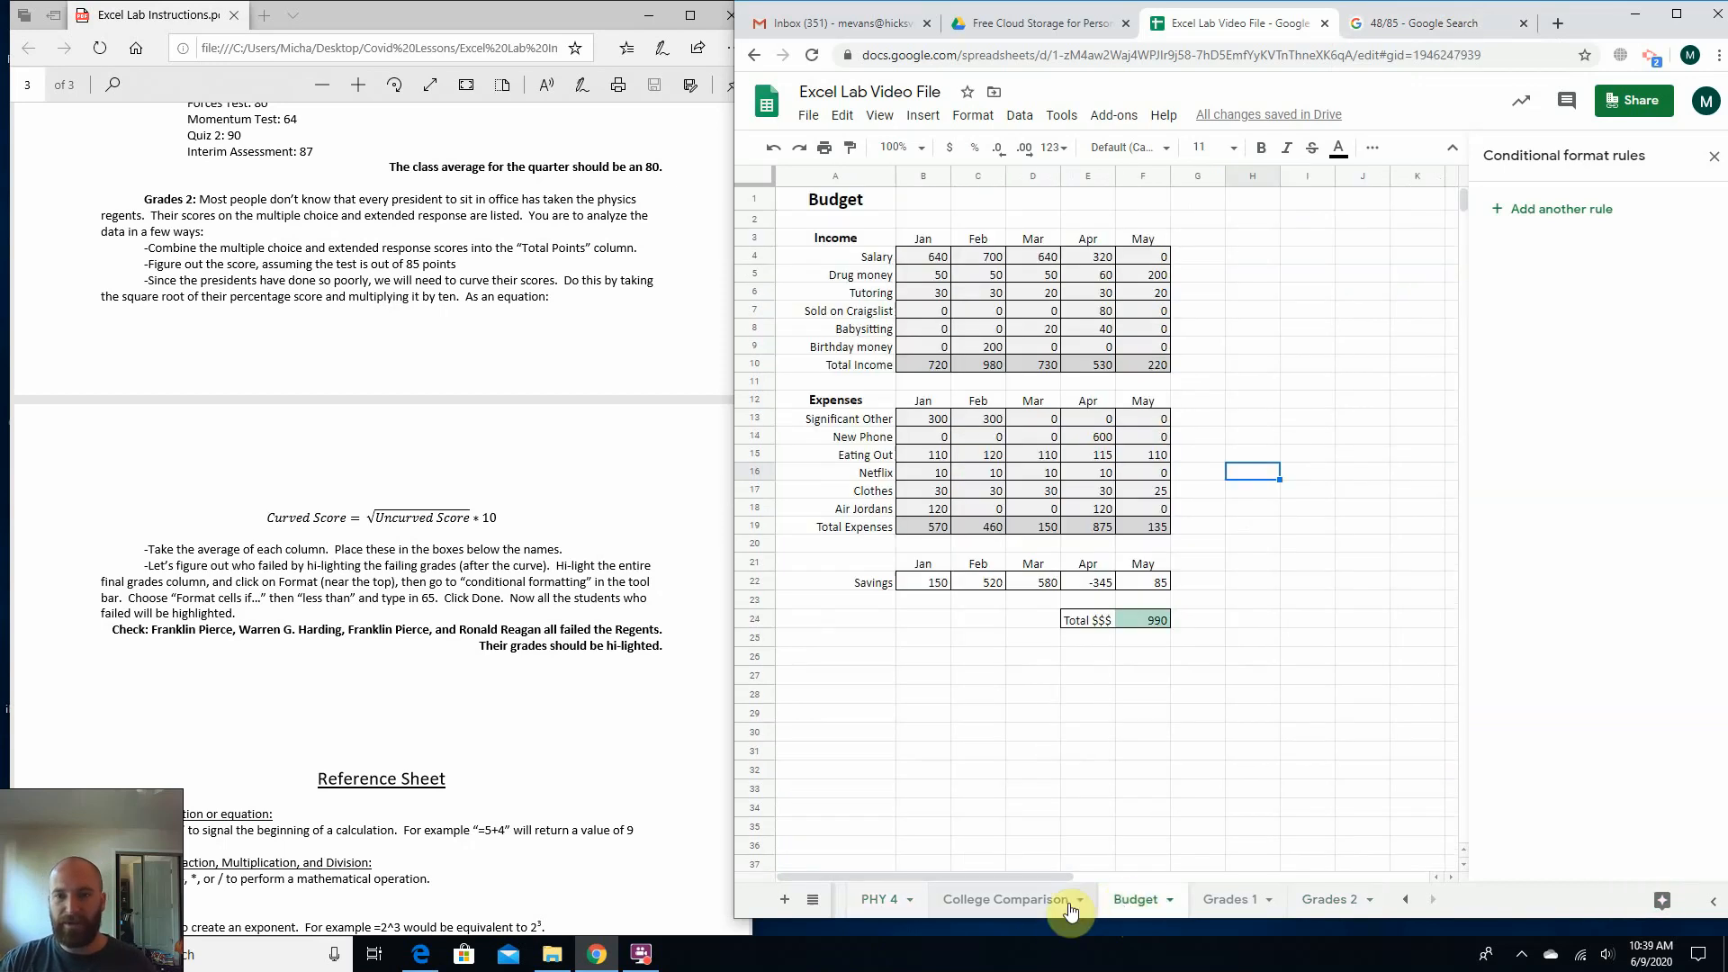
{"action": "left_click", "coordinate": [990, 900]}
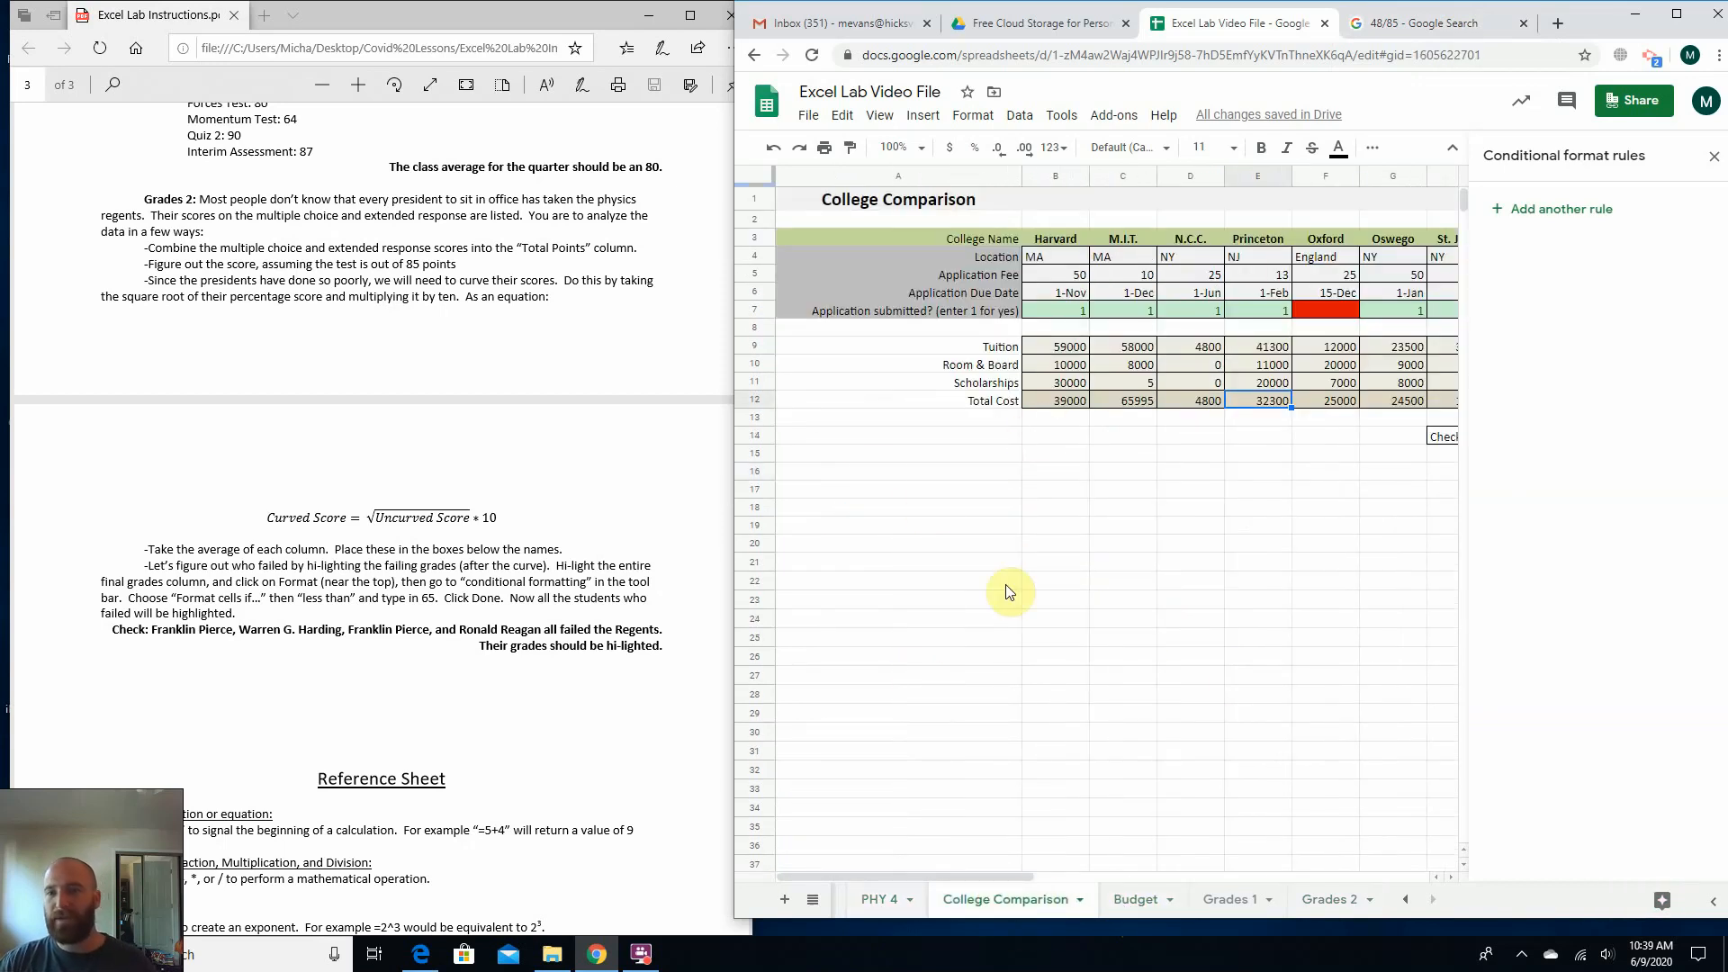
{"action": "left_click", "coordinate": [1336, 900]}
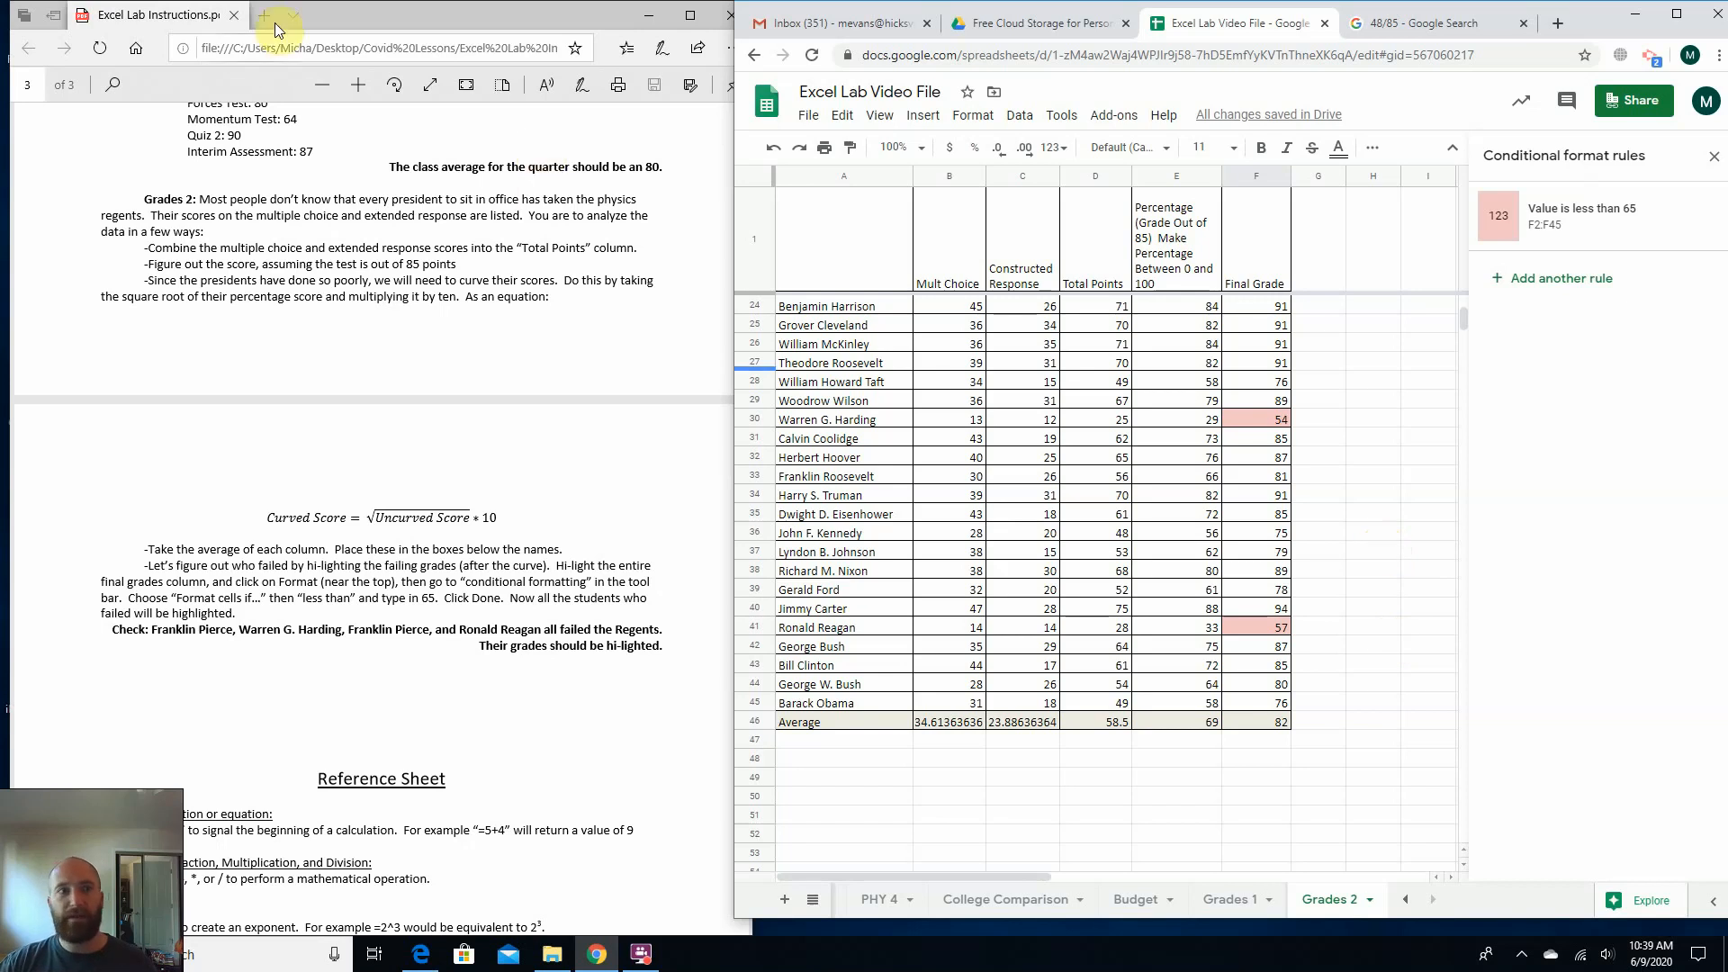
{"action": "left_click_drag", "start_coordinate": [407, 19], "coordinate": [309, 333]}
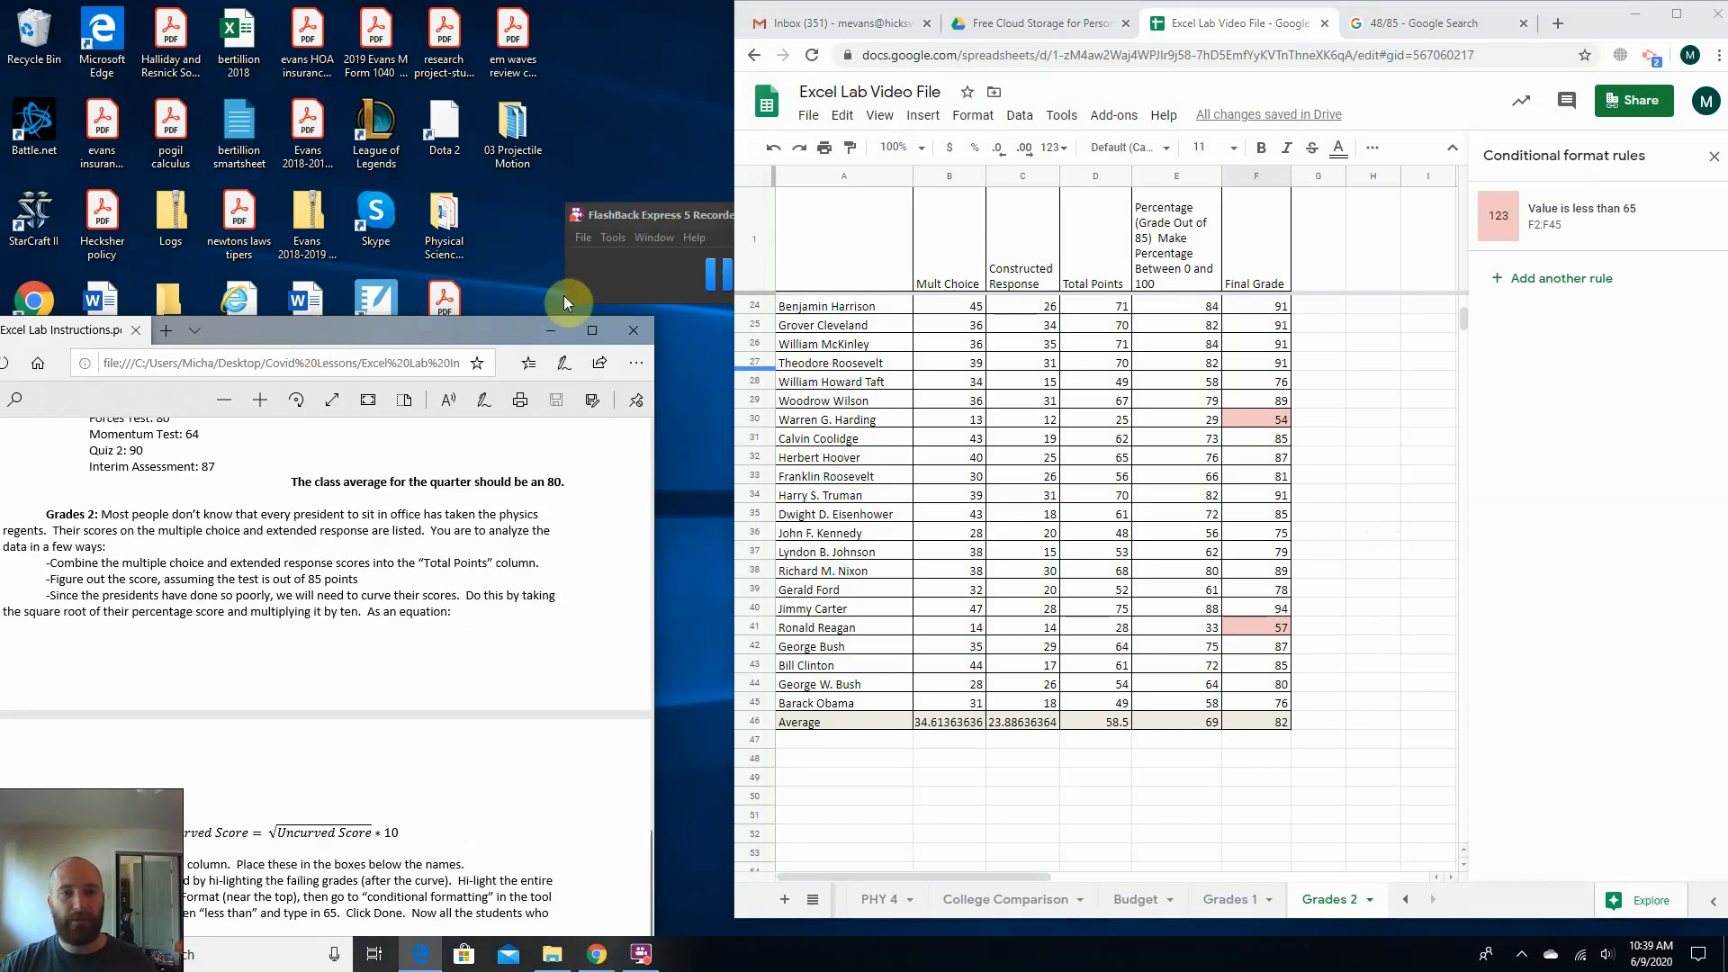